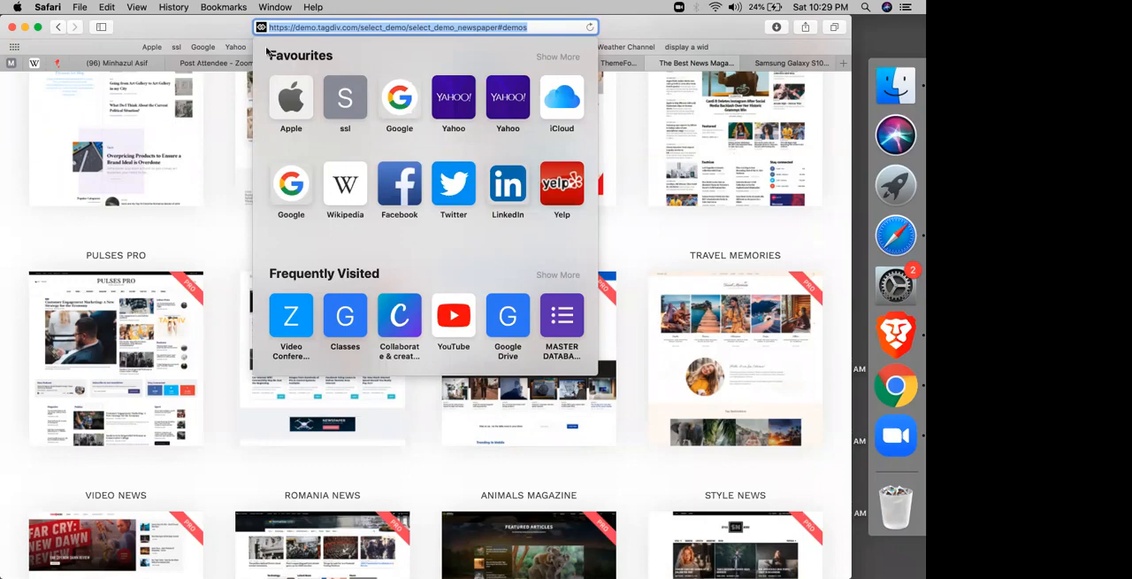
Step: Load classroom.google.com in the browser tab showing the Zoom post-attendee page
left_click(203, 64)
key("super+l")
type("classroom.google.com")
key("Return")
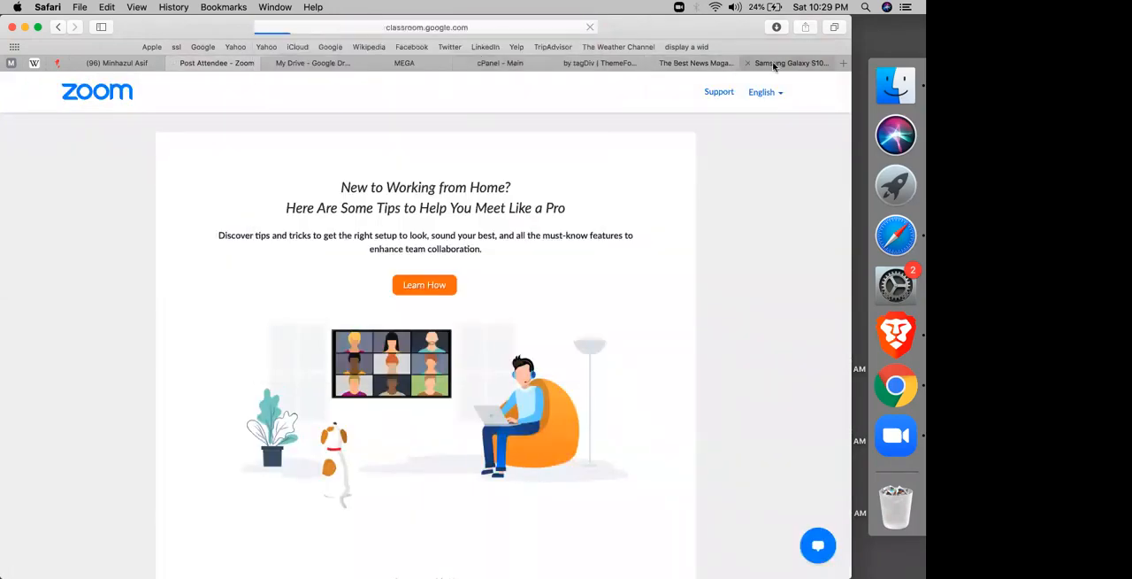
Step: Open the Tech News demo from the Newspaper theme gallery and bring its page into view
left_click(696, 66)
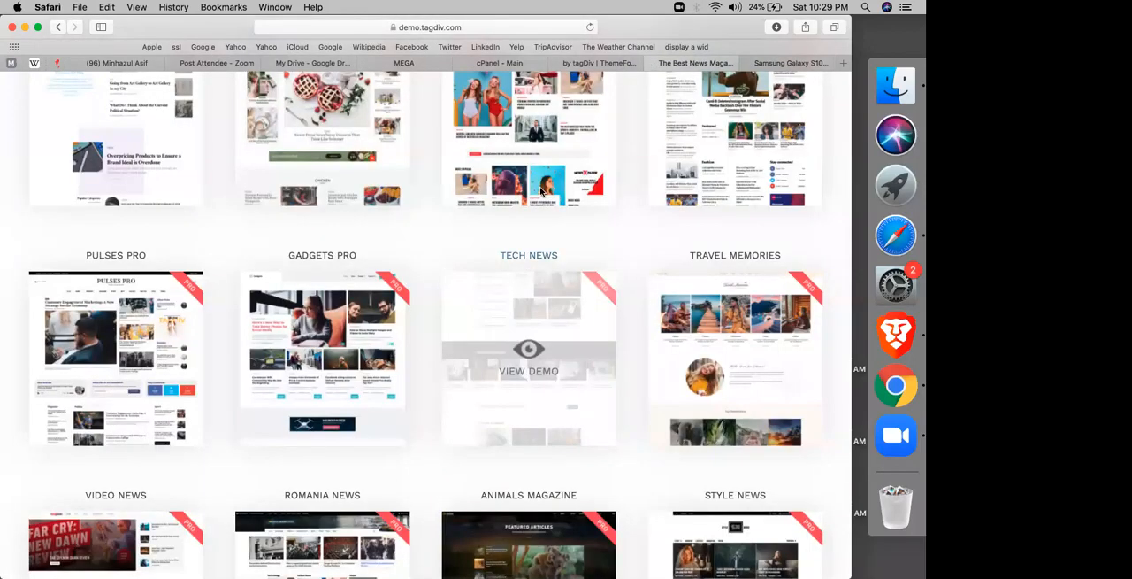
left_click(542, 190)
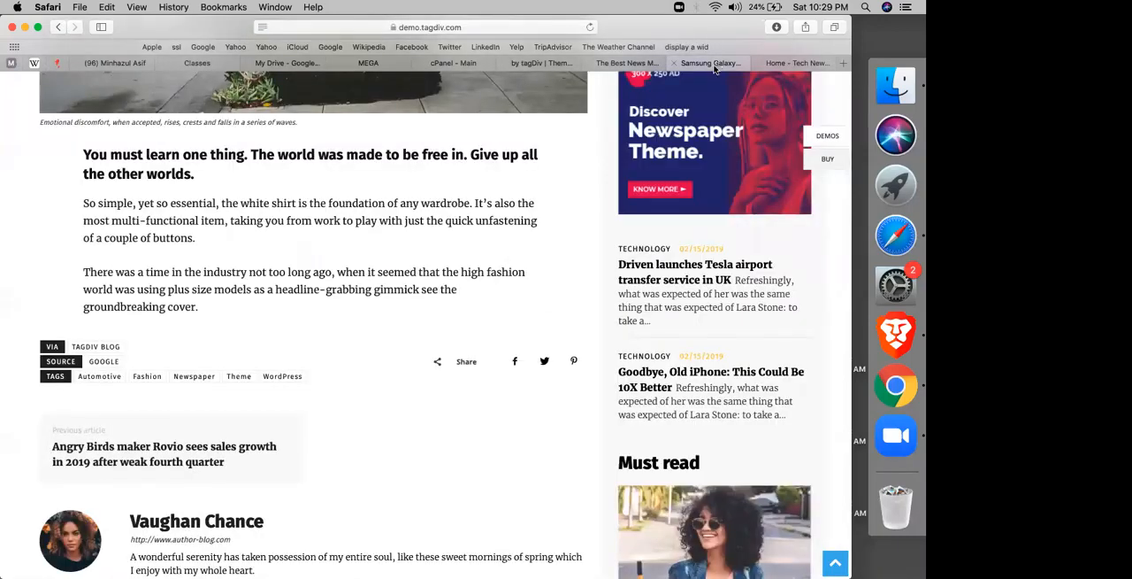
left_click(783, 64)
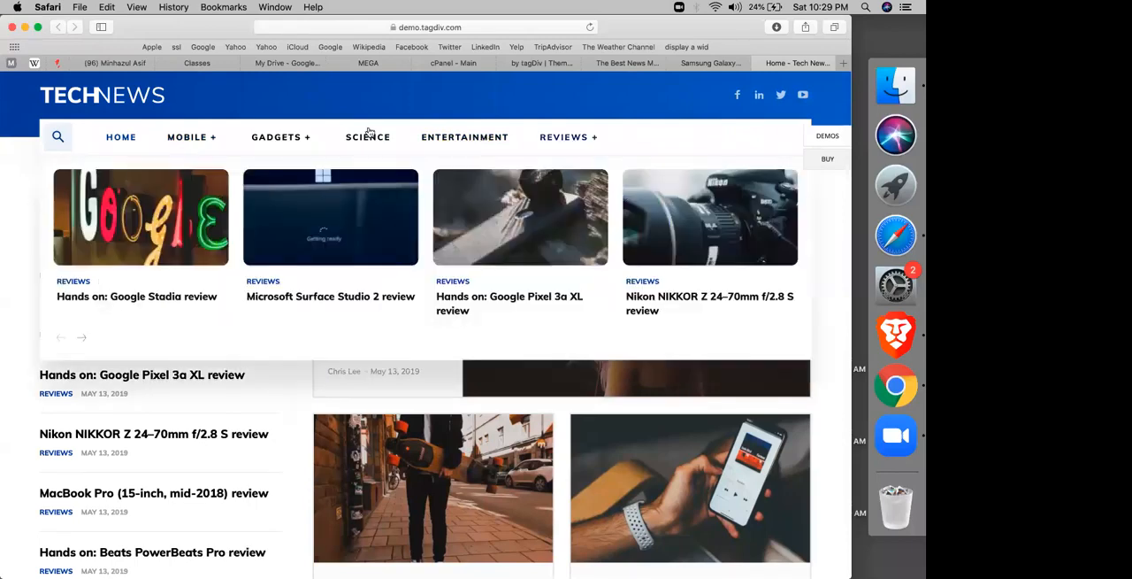
Step: View the Tech News demo's Mobile category page and return to its home page
mouse_move(200, 140)
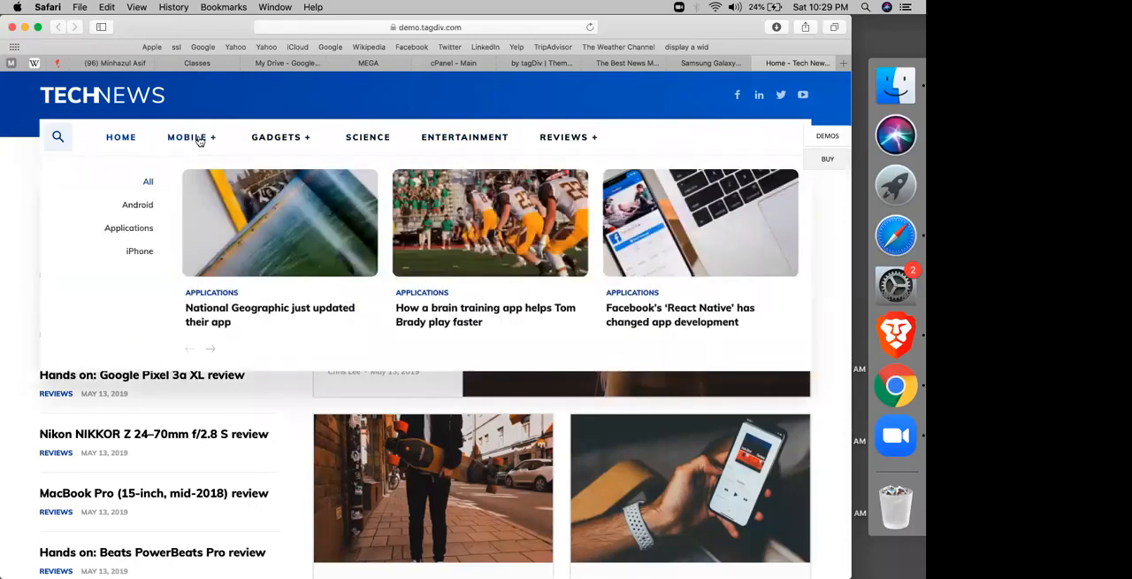
left_click(199, 140)
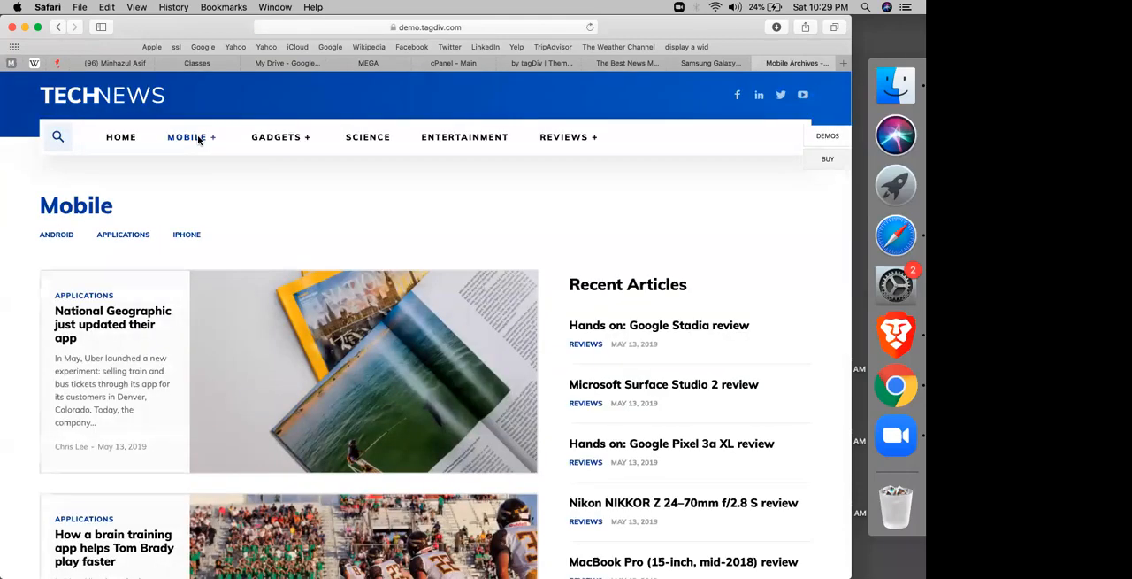
left_click(199, 140)
left_click(121, 137)
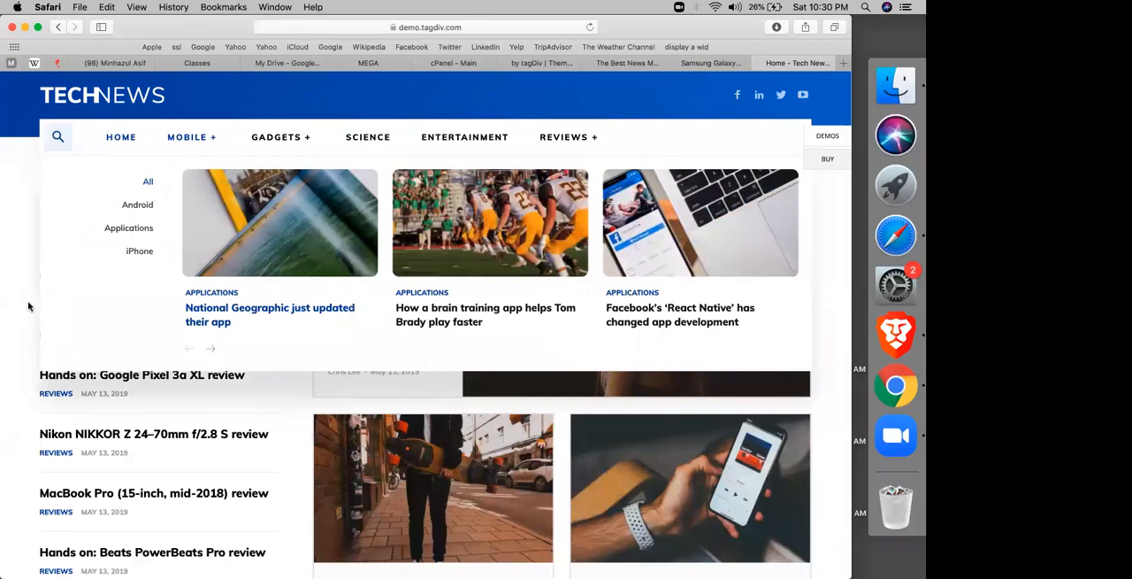
Step: Return to the Newspaper theme demo gallery and open the Gadgets Pro demo
left_click(630, 66)
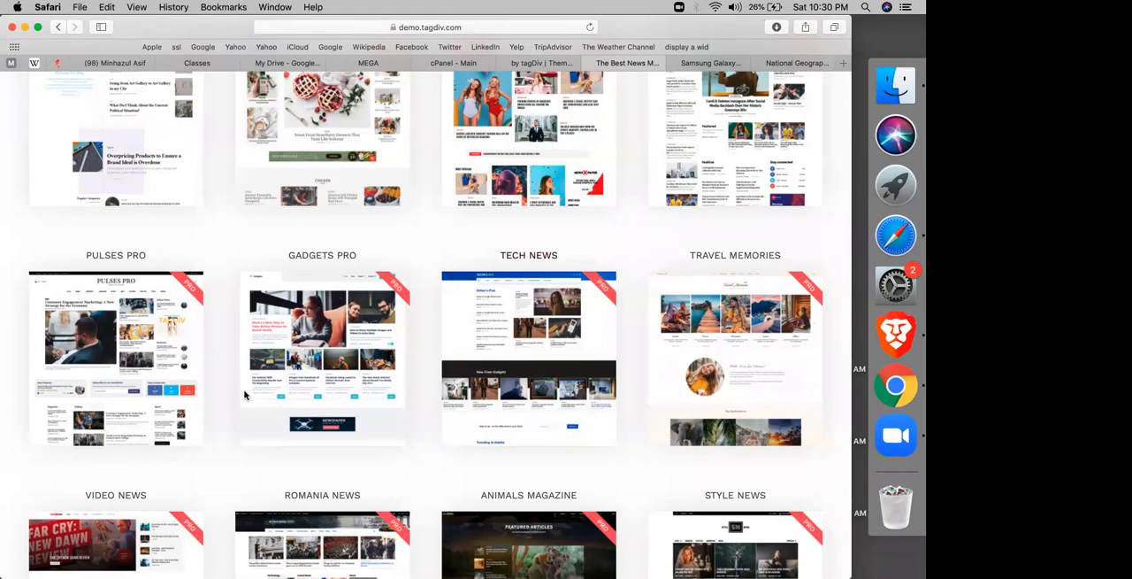
scroll(600, 102, "down", 1)
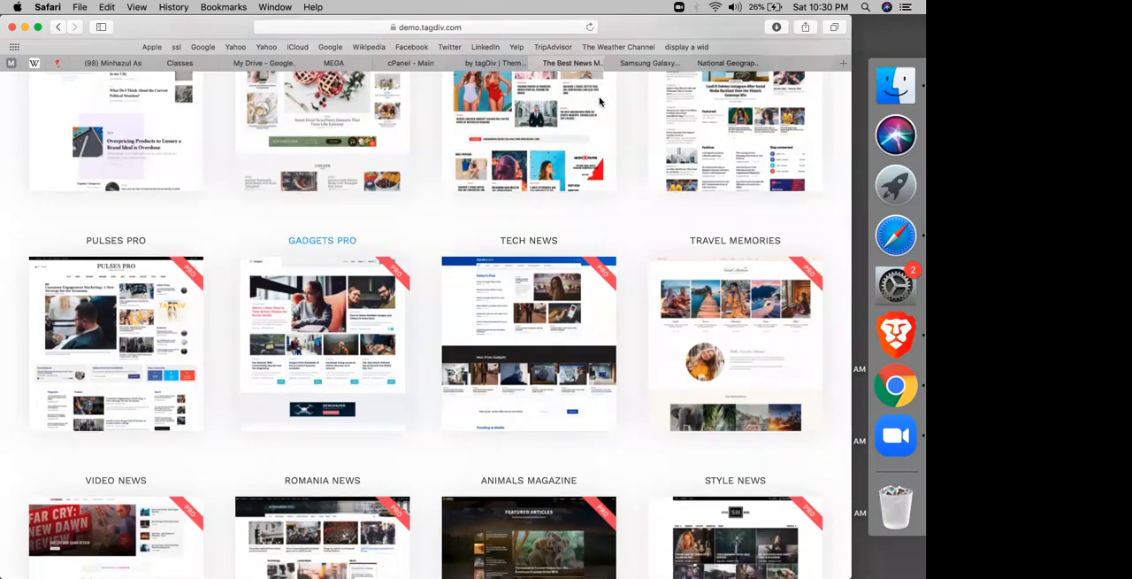
left_click(600, 102)
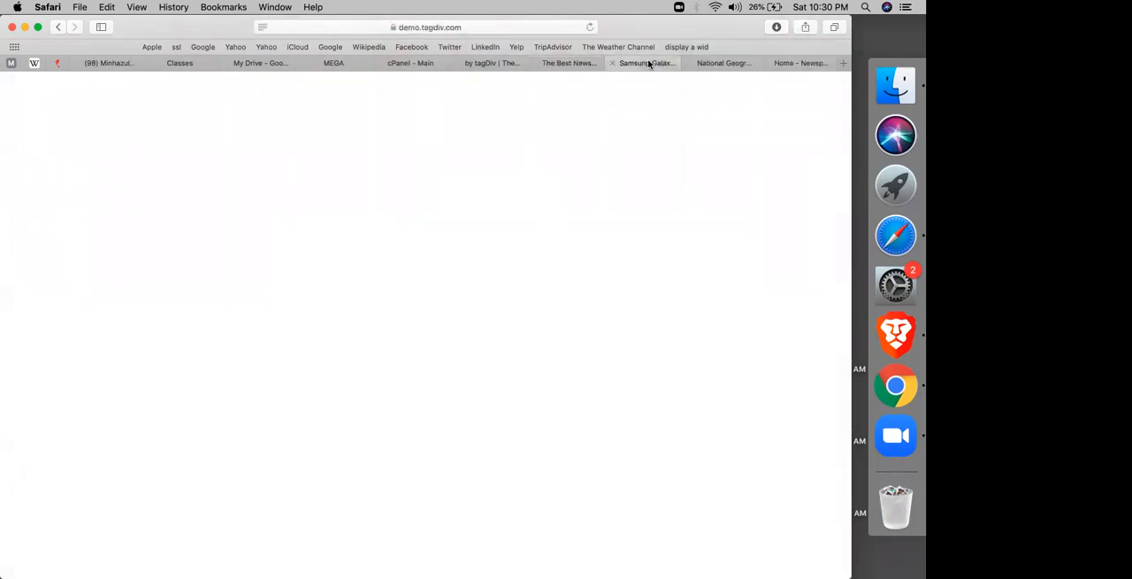
Step: Examine the body text of the Samsung Galaxy article in the LifeNews demo
left_click(649, 63)
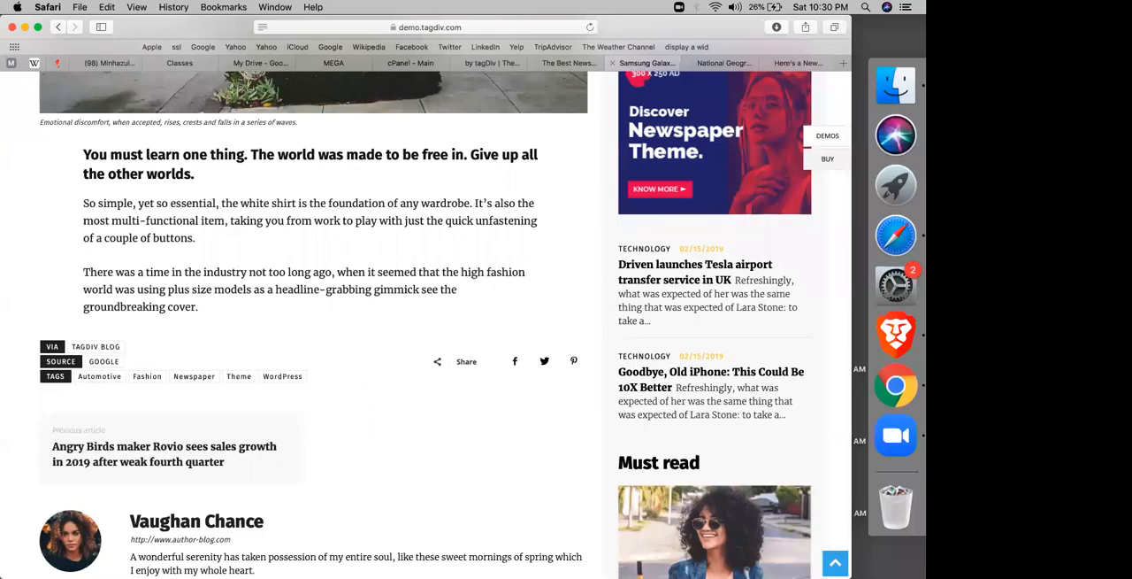
key("XF86AudioRaiseVolume")
double_click(349, 270)
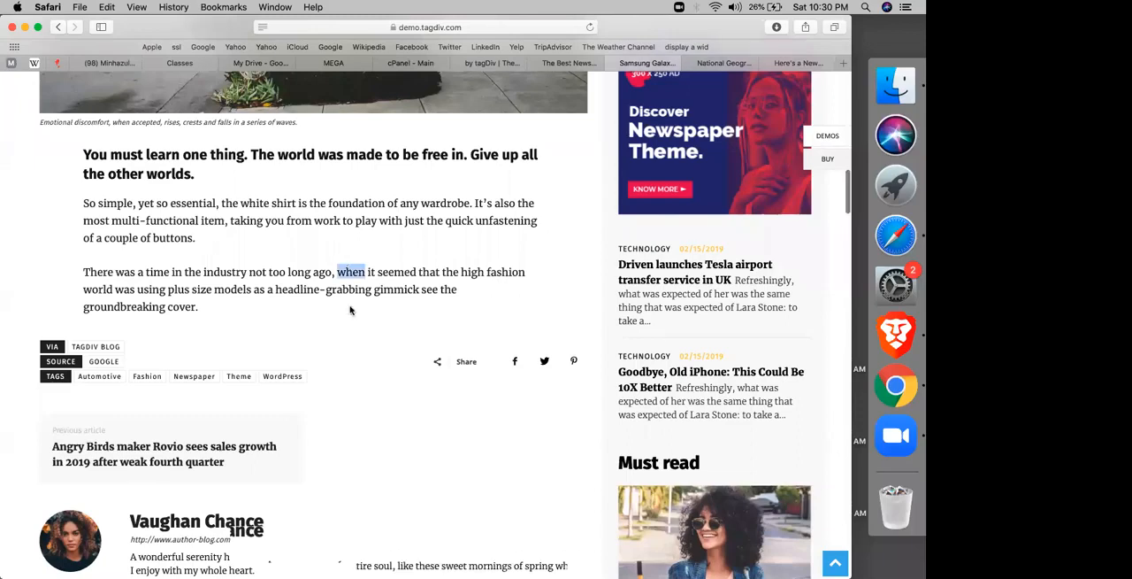
scroll(352, 270, "up", 1)
right_click(352, 270)
left_click(298, 280)
double_click(299, 281)
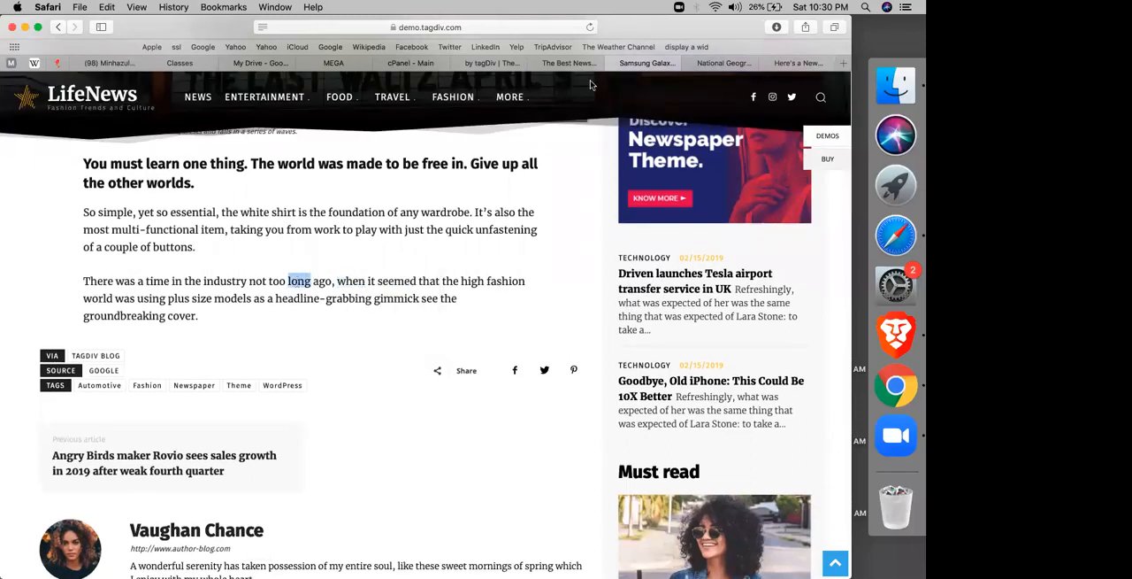
Step: Browse the Newspaper theme demo gallery from the Pulses Pro row down to the Breaking News and Cars Blog row, comparing the site designs
left_click(569, 65)
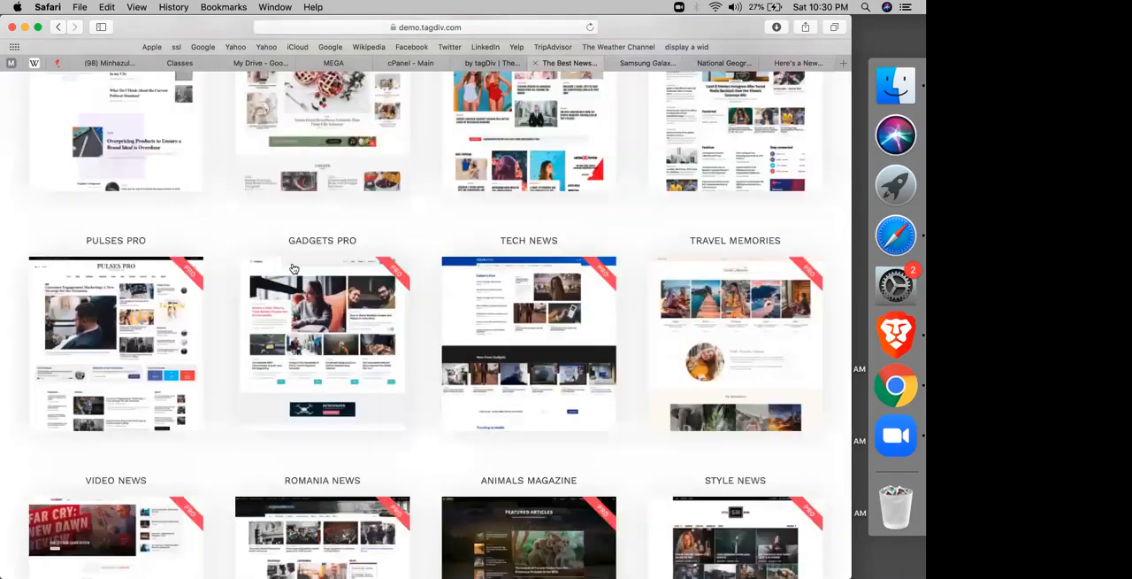
scroll(10, 233, "down", 1)
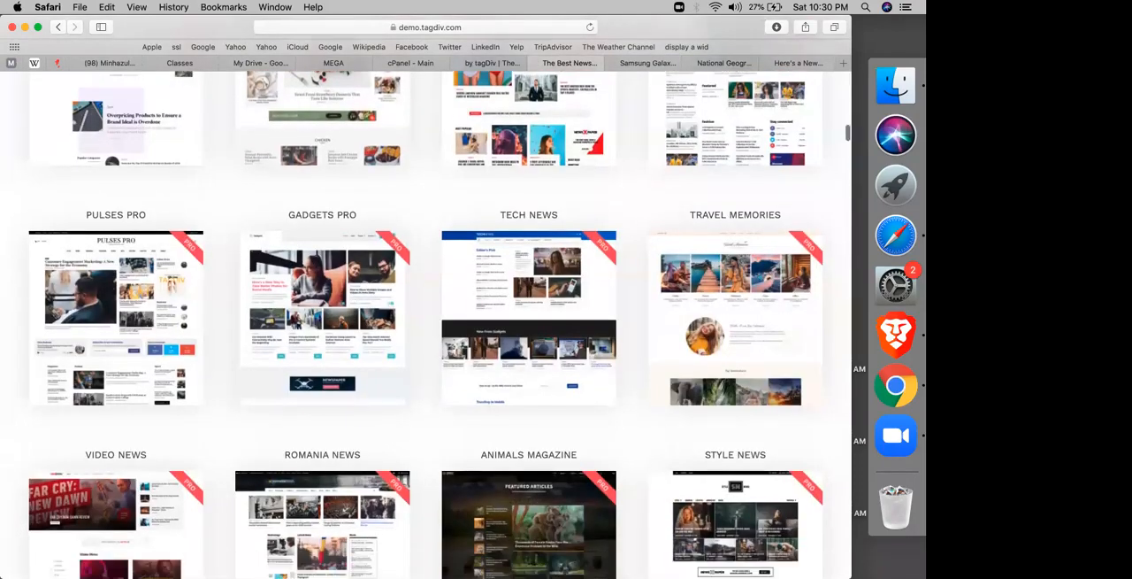
scroll(586, 213, "down", 5)
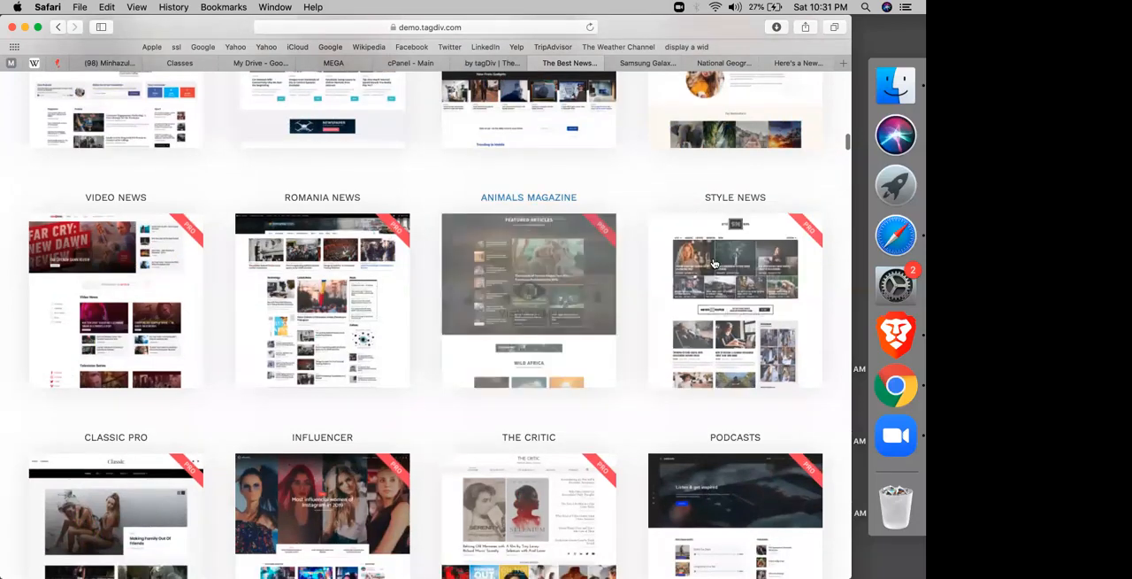
scroll(736, 292, "down", 1)
scroll(735, 292, "down", 4)
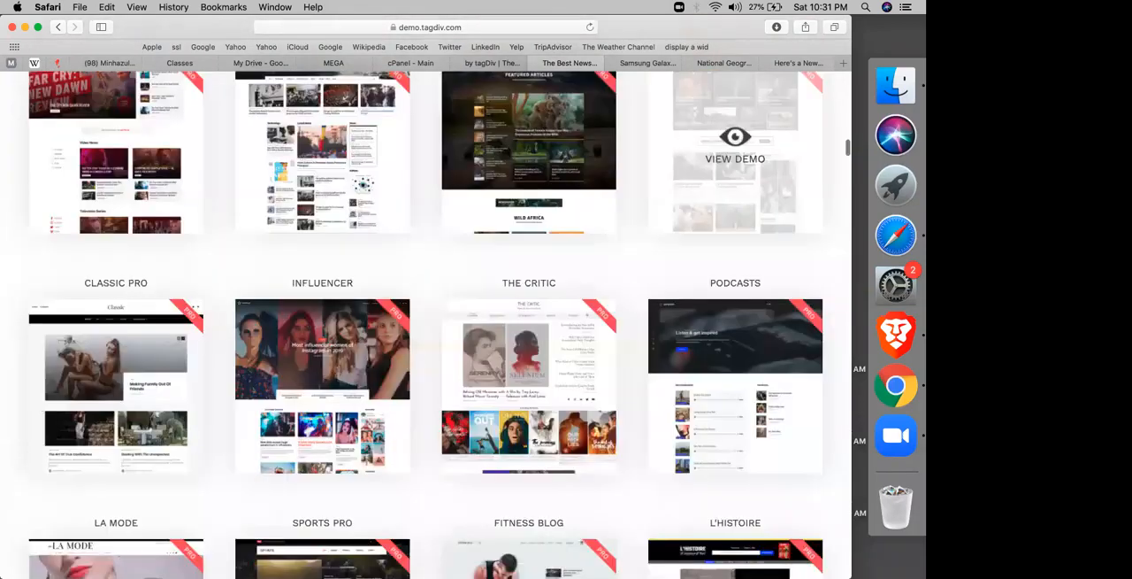
scroll(735, 265, "down", 2)
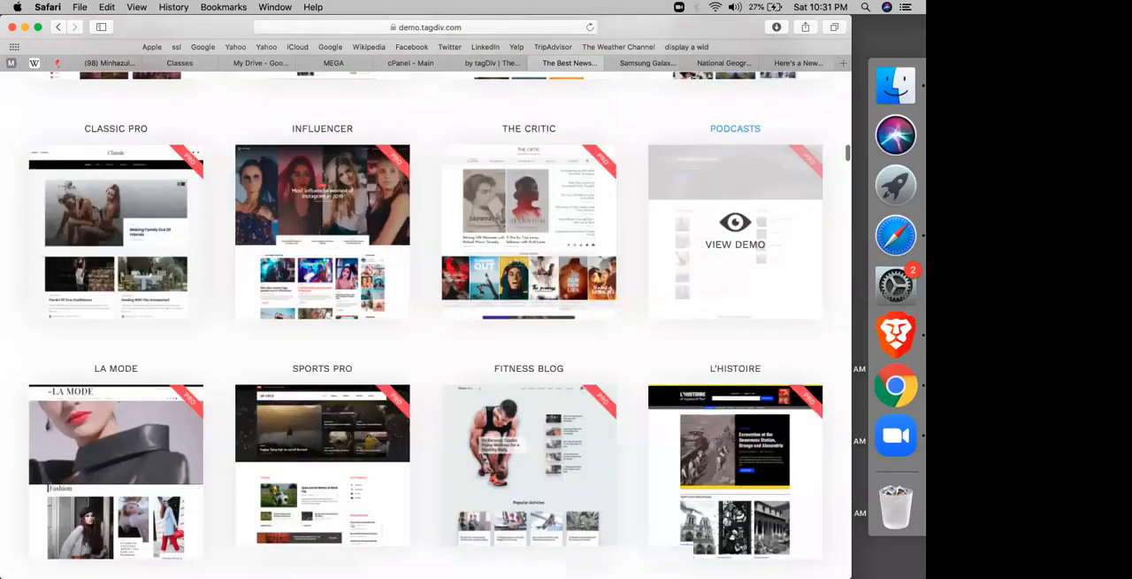
scroll(463, 361, "down", 3)
scroll(462, 361, "down", 1)
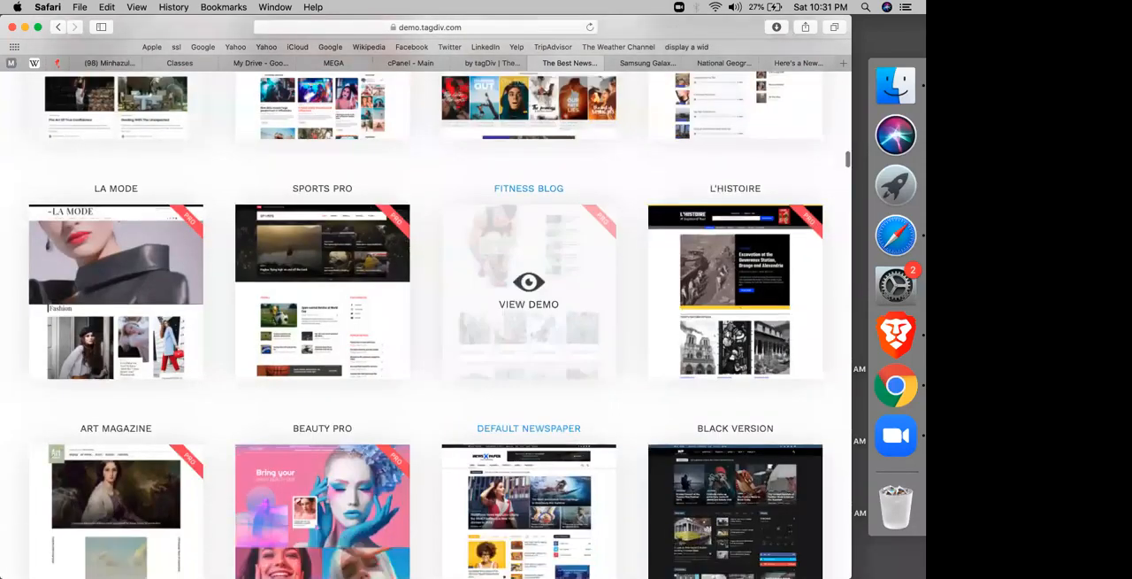
scroll(451, 349, "down", 6)
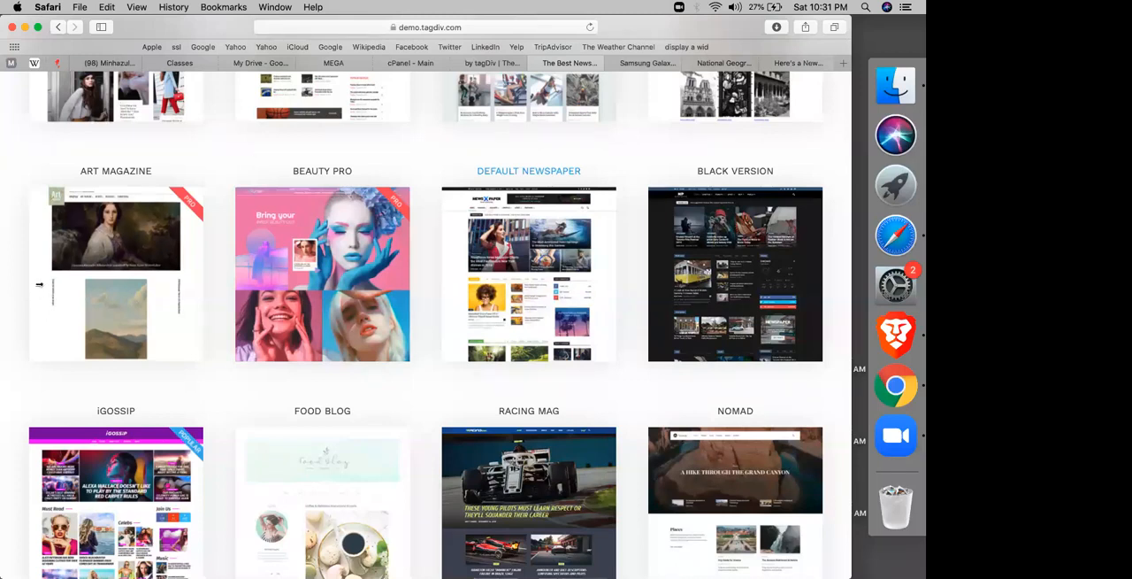
mouse_move(40, 290)
scroll(266, 392, "down", 5)
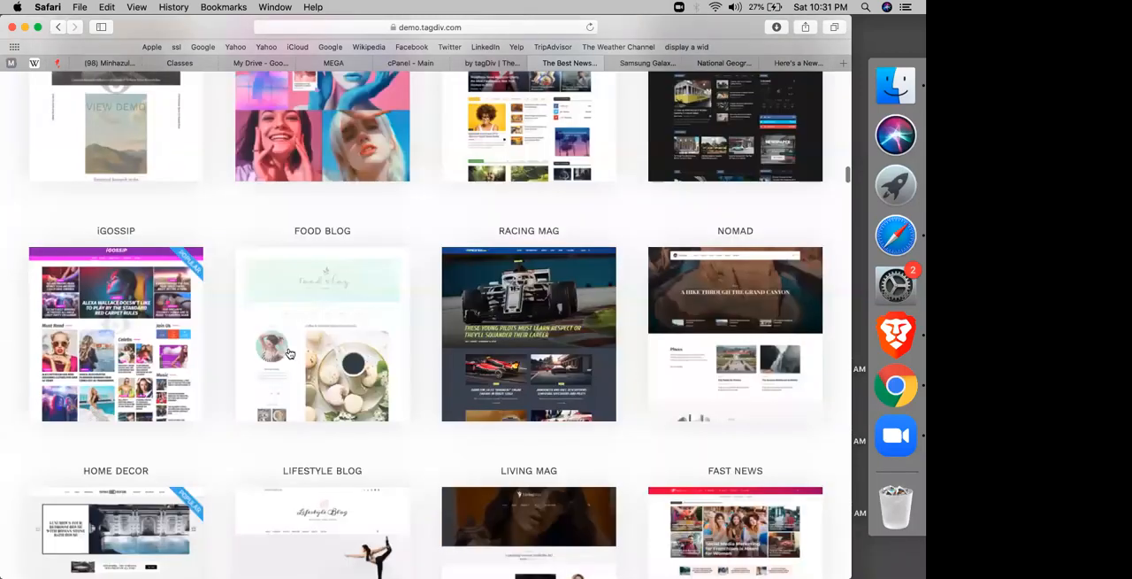
mouse_move(289, 353)
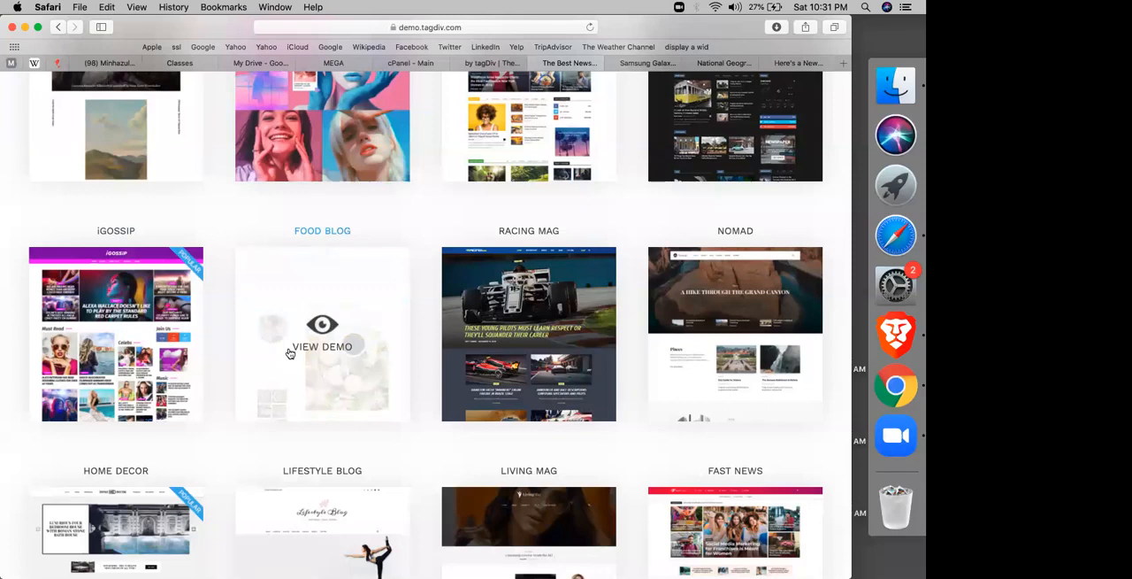
scroll(735, 277, "down", 5)
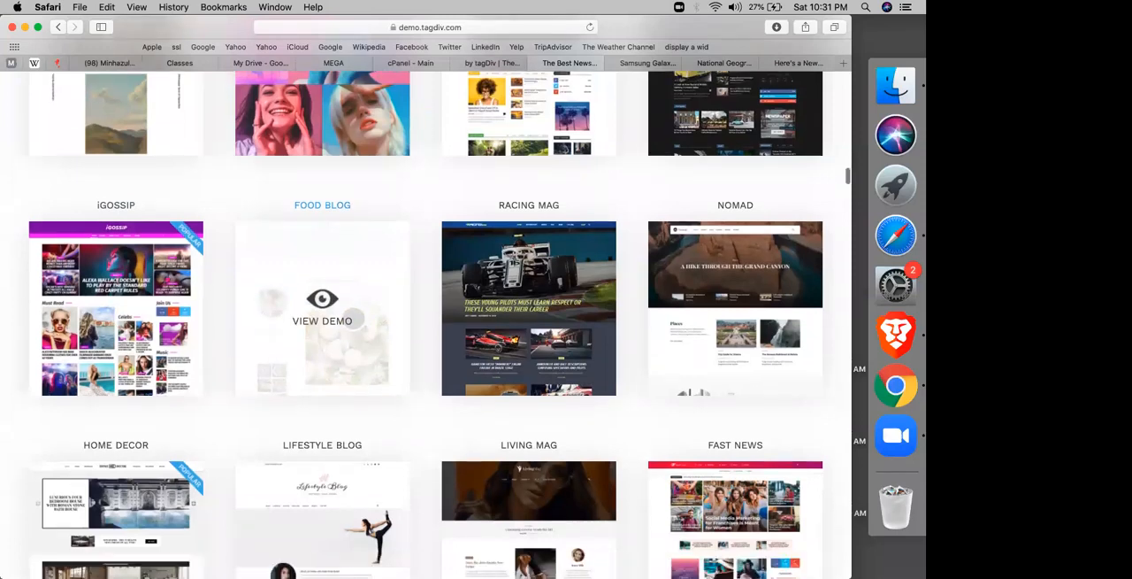
scroll(248, 265, "down", 1)
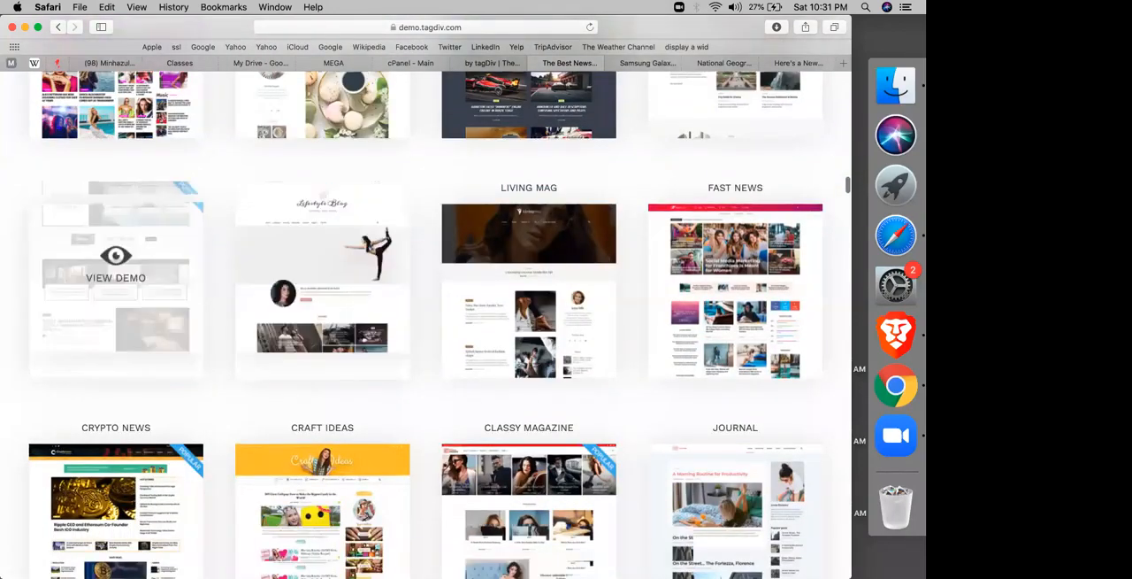
scroll(116, 212, "down", 3)
scroll(116, 177, "down", 3)
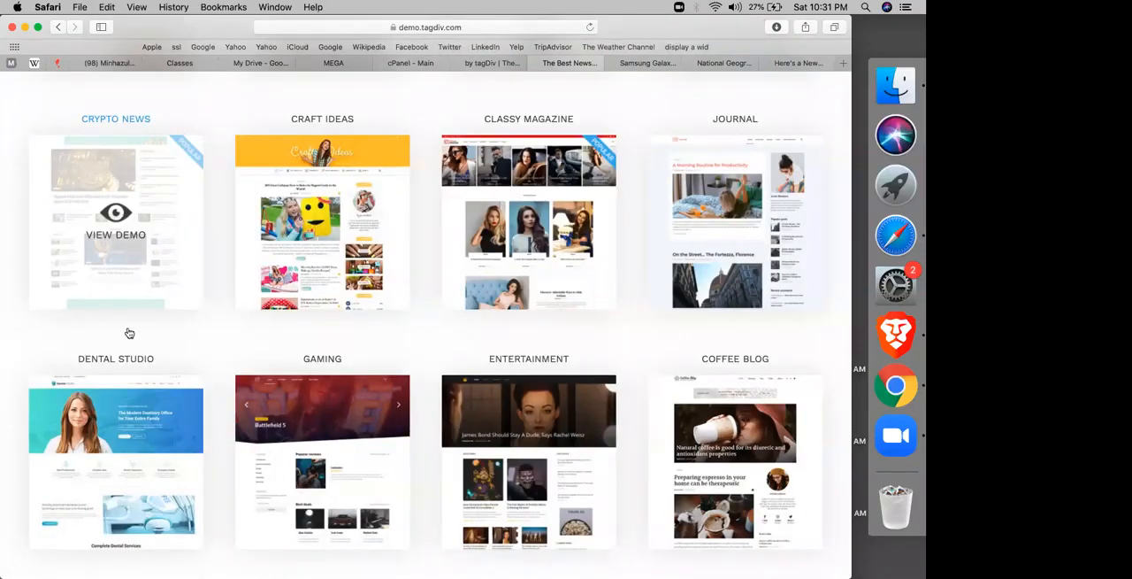
scroll(127, 332, "down", 2)
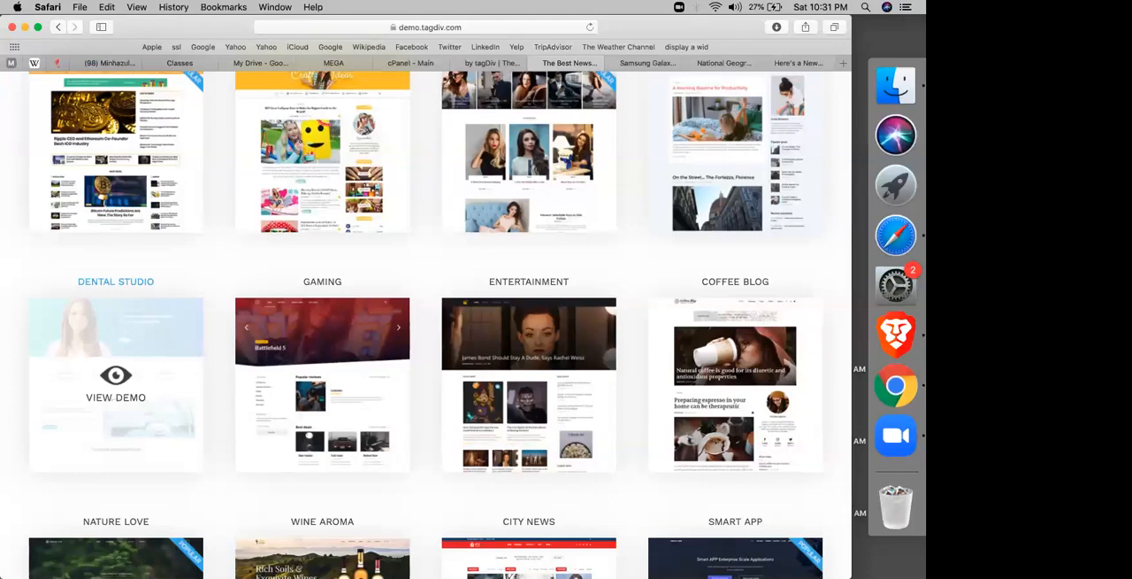
scroll(425, 319, "down", 3)
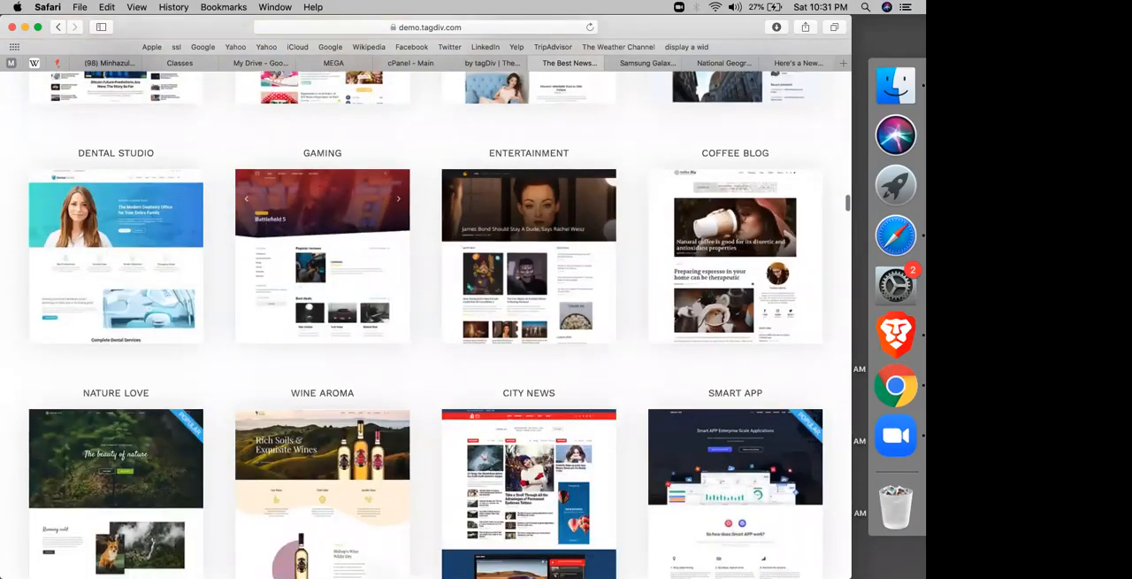
scroll(246, 253, "down", 1)
scroll(246, 254, "down", 2)
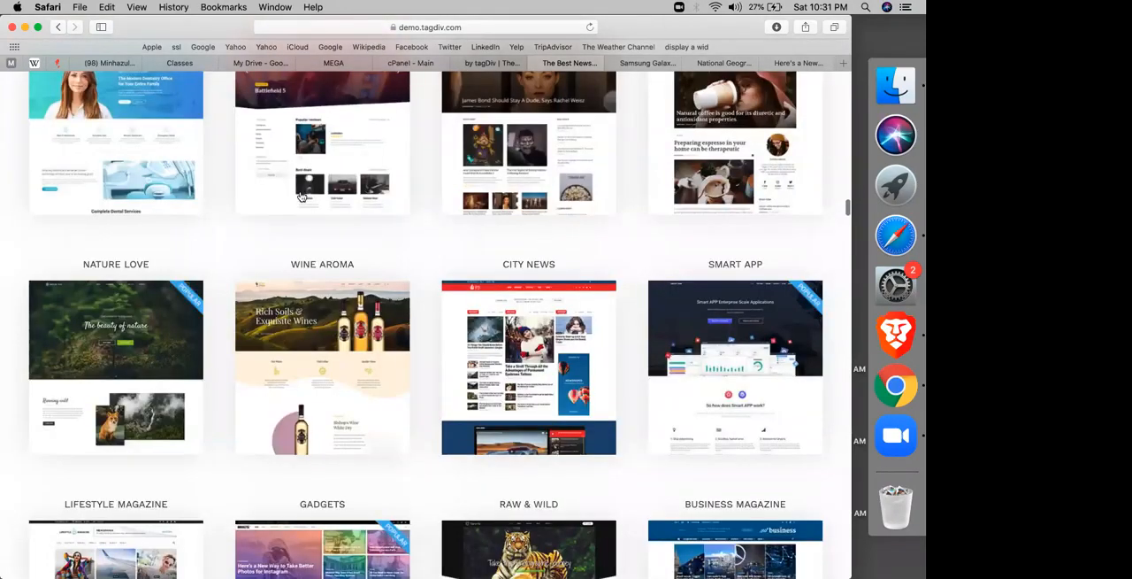
scroll(300, 197, "down", 2)
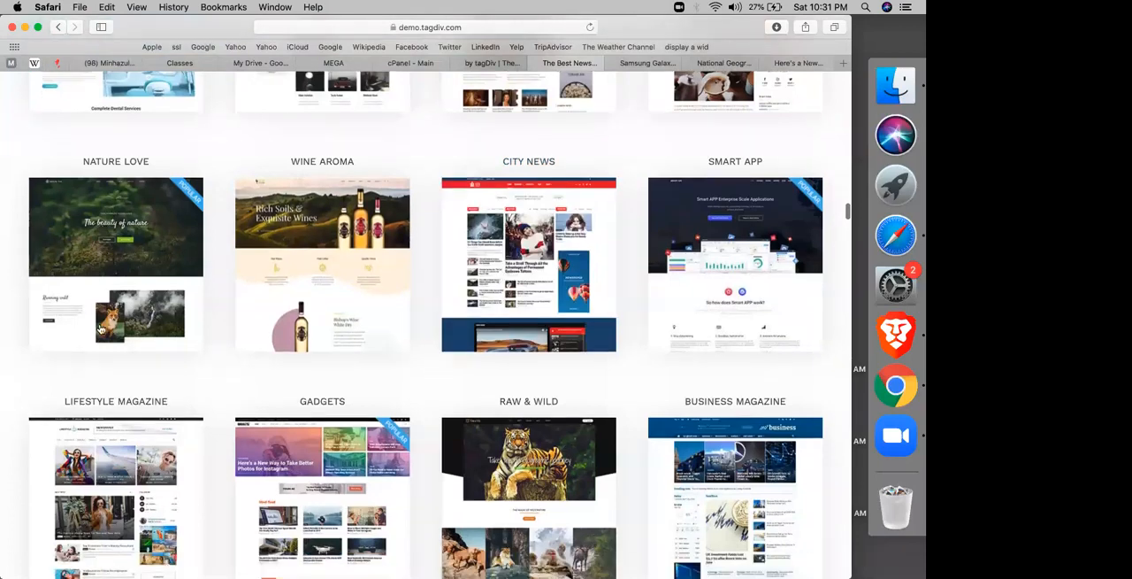
scroll(177, 336, "down", 3)
scroll(322, 292, "down", 3)
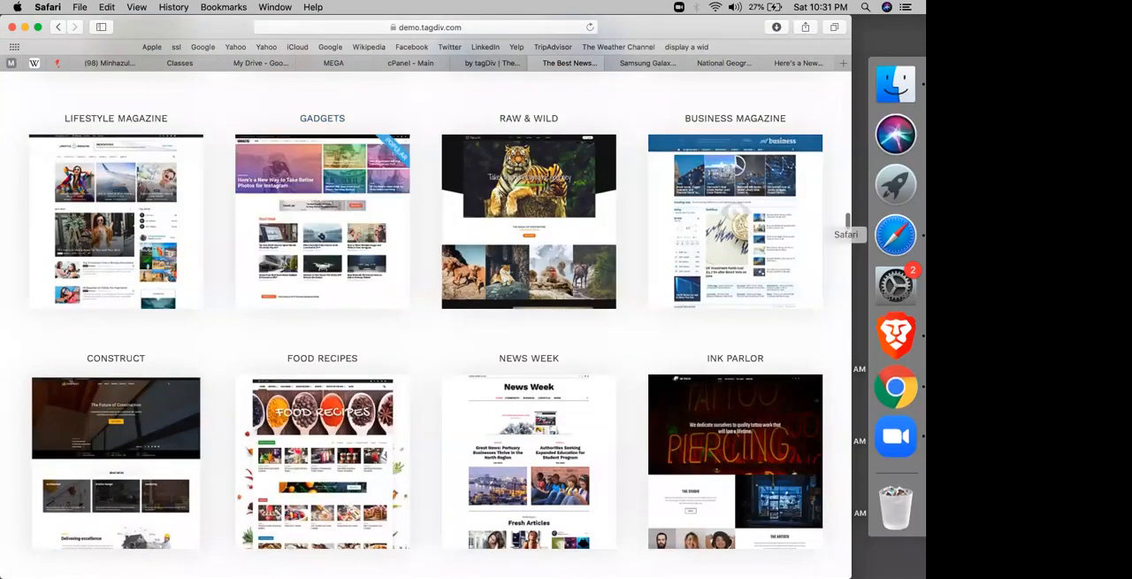
scroll(735, 230, "down", 3)
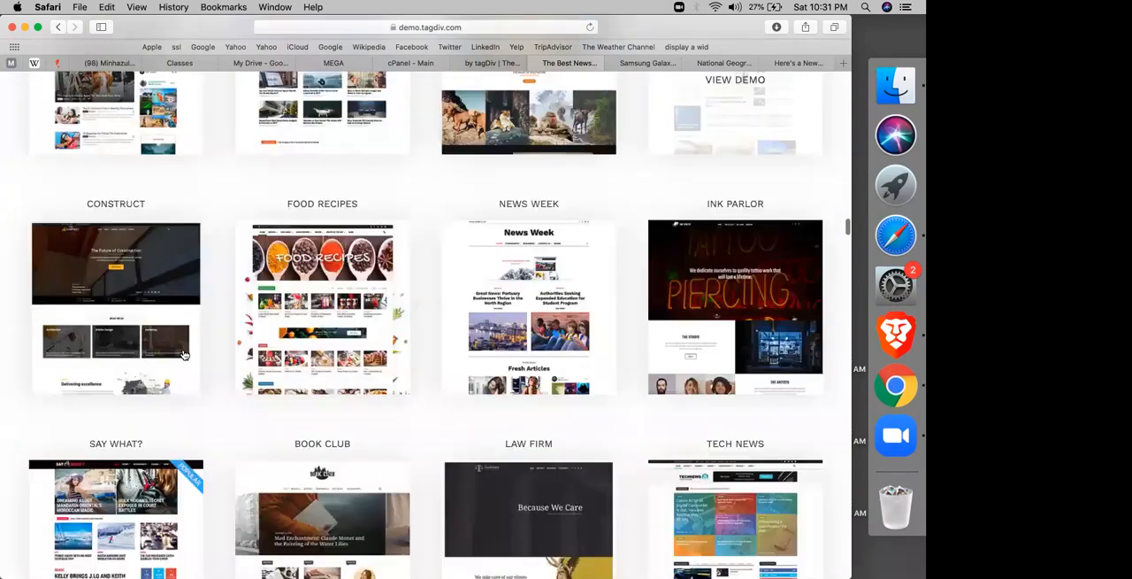
scroll(453, 334, "down", 4)
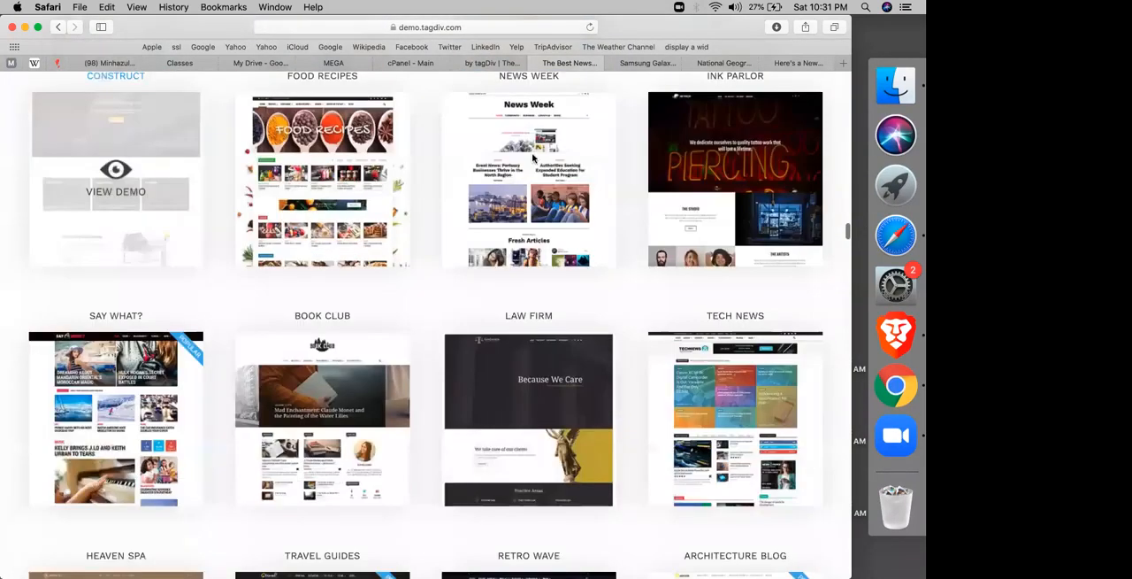
scroll(346, 263, "down", 6)
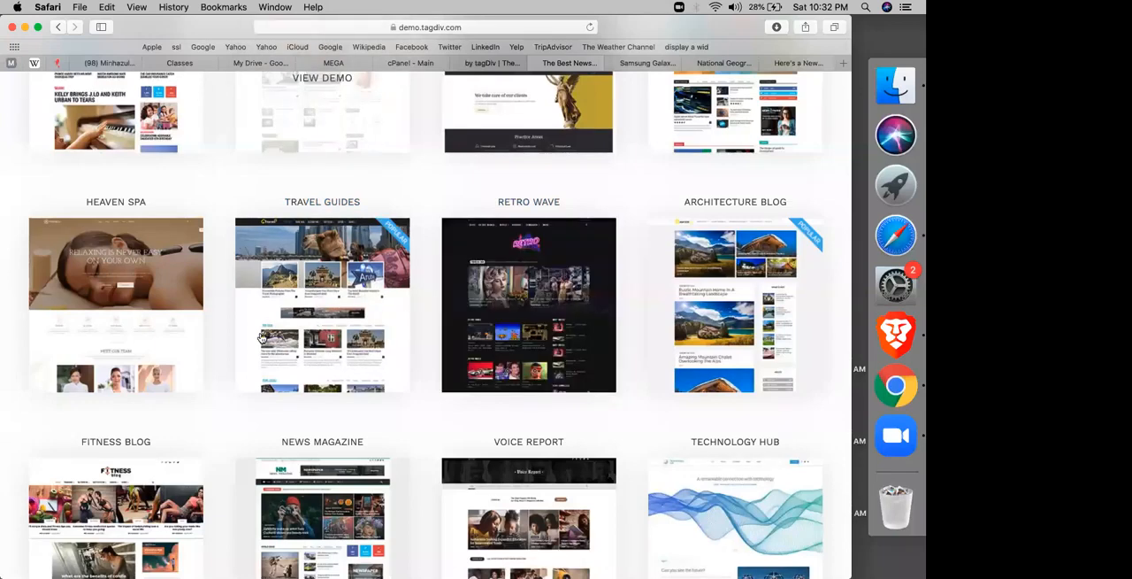
scroll(262, 339, "down", 15)
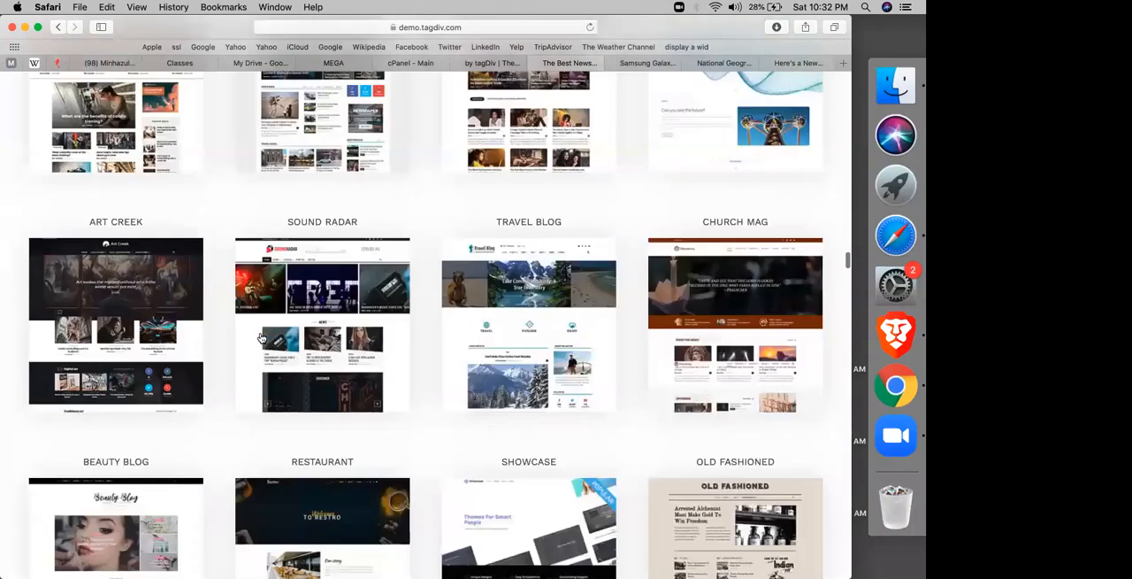
scroll(262, 339, "down", 3)
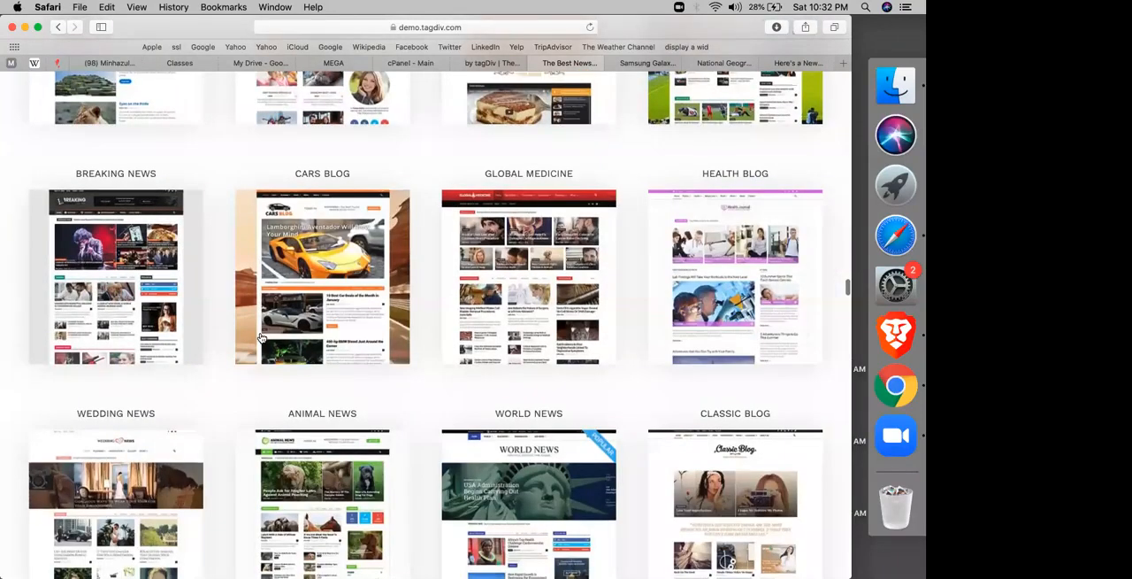
Step: Browse the remaining Newspaper theme demos down to Fashion Magazine and open the Video News demo
scroll(262, 338, "down", 3)
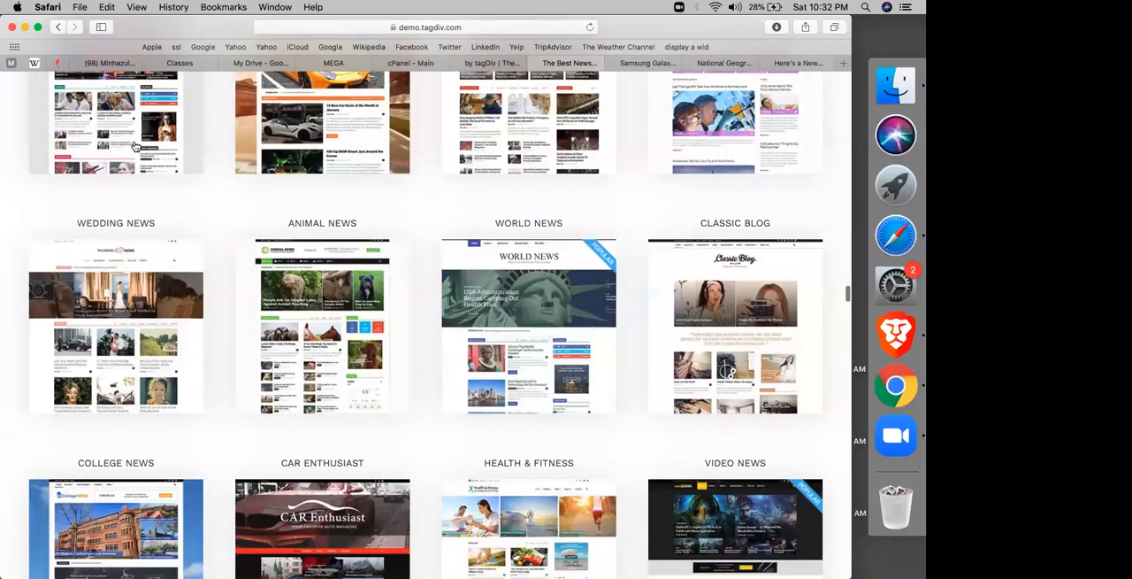
scroll(104, 308, "down", 5)
scroll(496, 303, "up", 2)
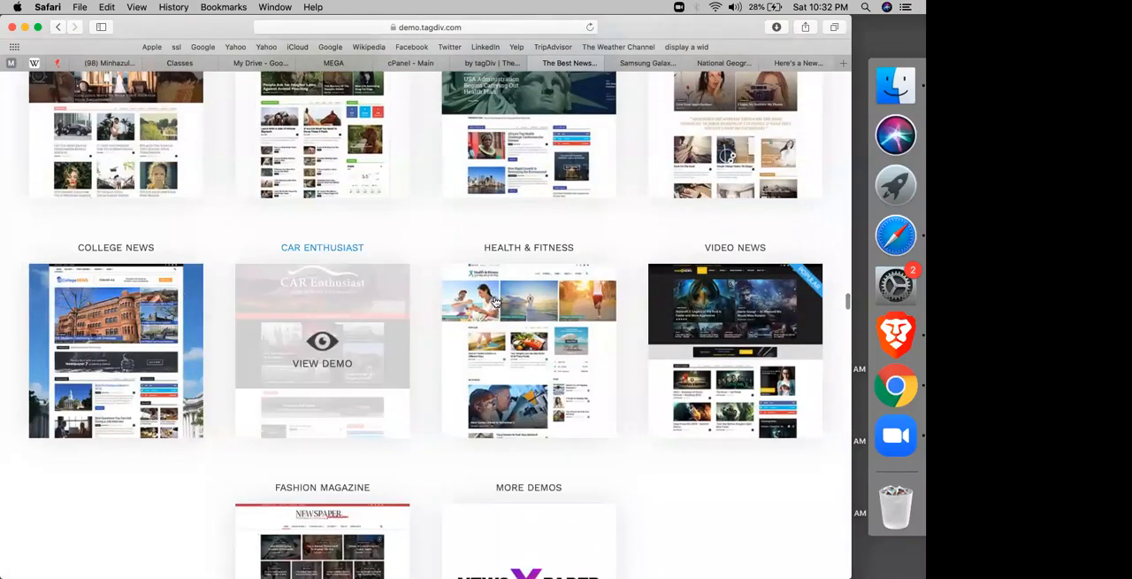
scroll(752, 230, "down", 2)
scroll(376, 393, "down", 1)
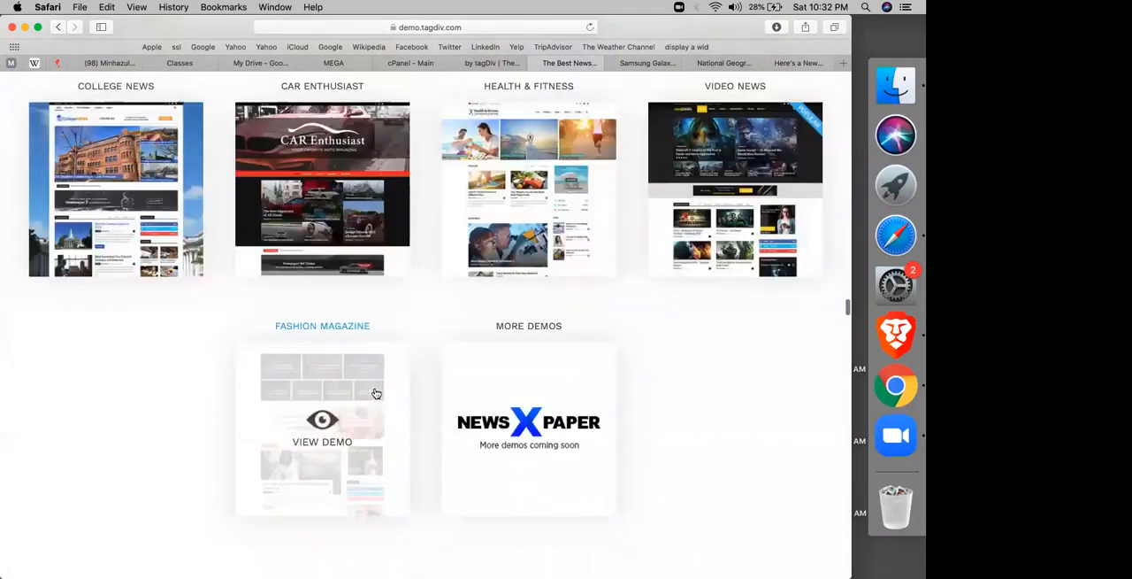
scroll(374, 392, "up", 2)
scroll(761, 394, "up", 3)
right_click(376, 328)
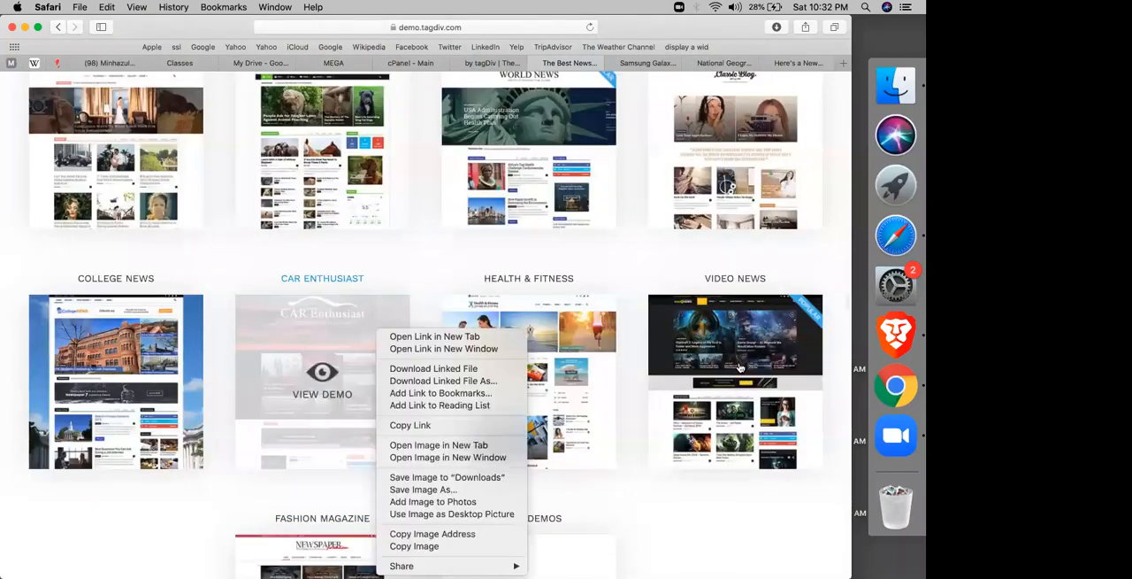
left_click(741, 367)
left_click(741, 368)
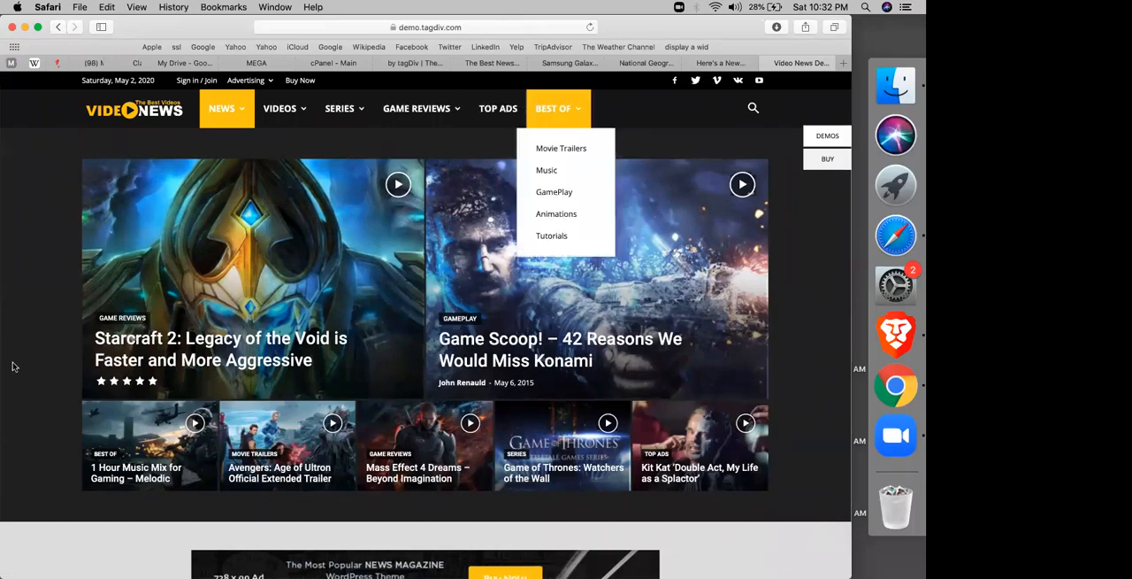
Step: Examine the Video News demo's home page down to the Gameplay and Top Reviews sections and return to its beginning
scroll(13, 365, "down", 3)
scroll(61, 305, "down", 5)
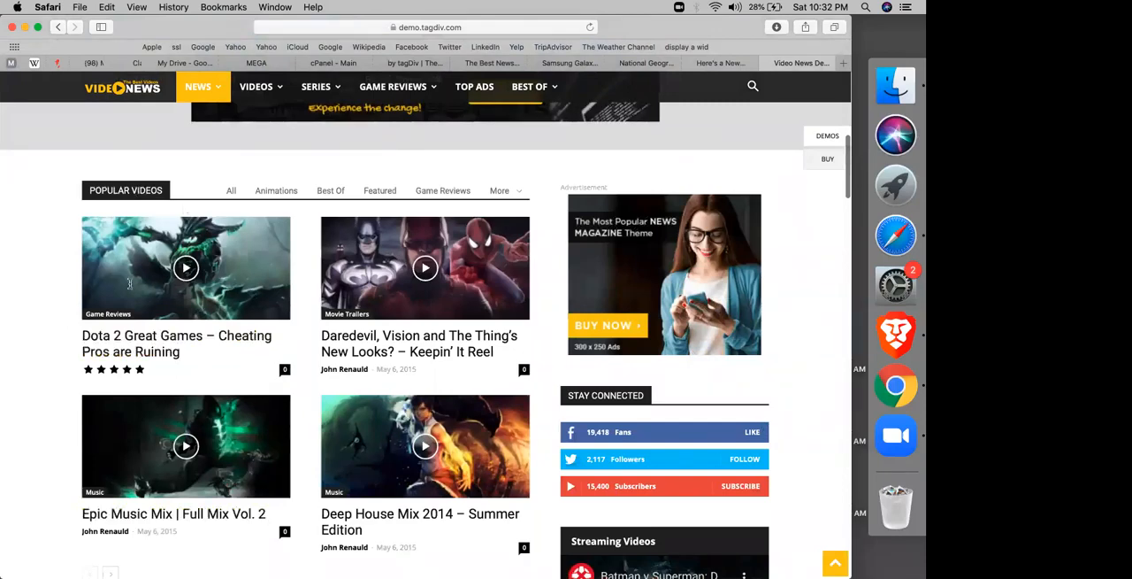
scroll(129, 283, "down", 9)
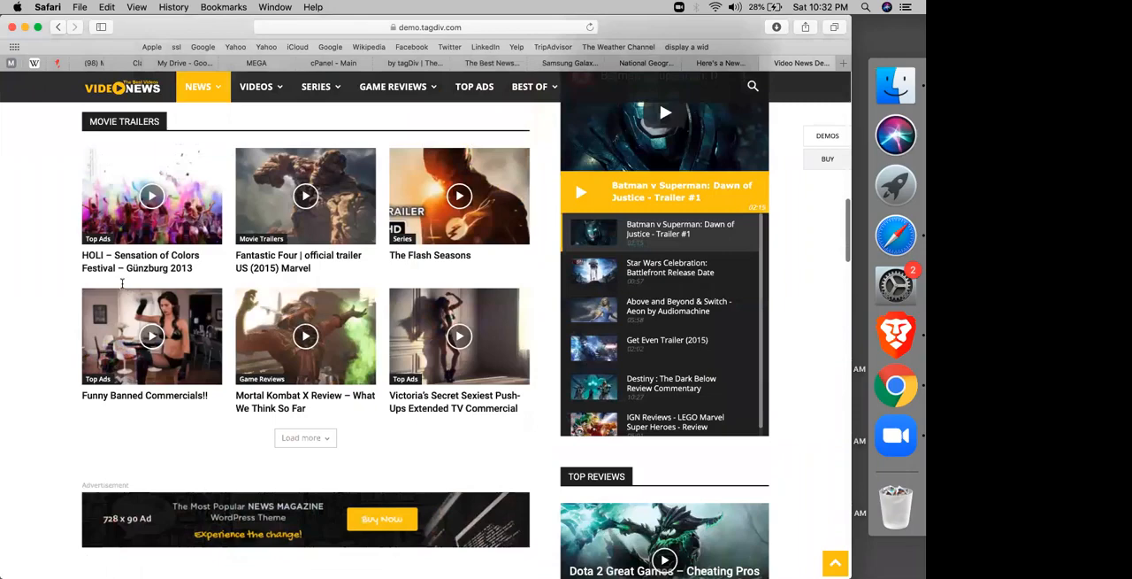
scroll(122, 283, "down", 5)
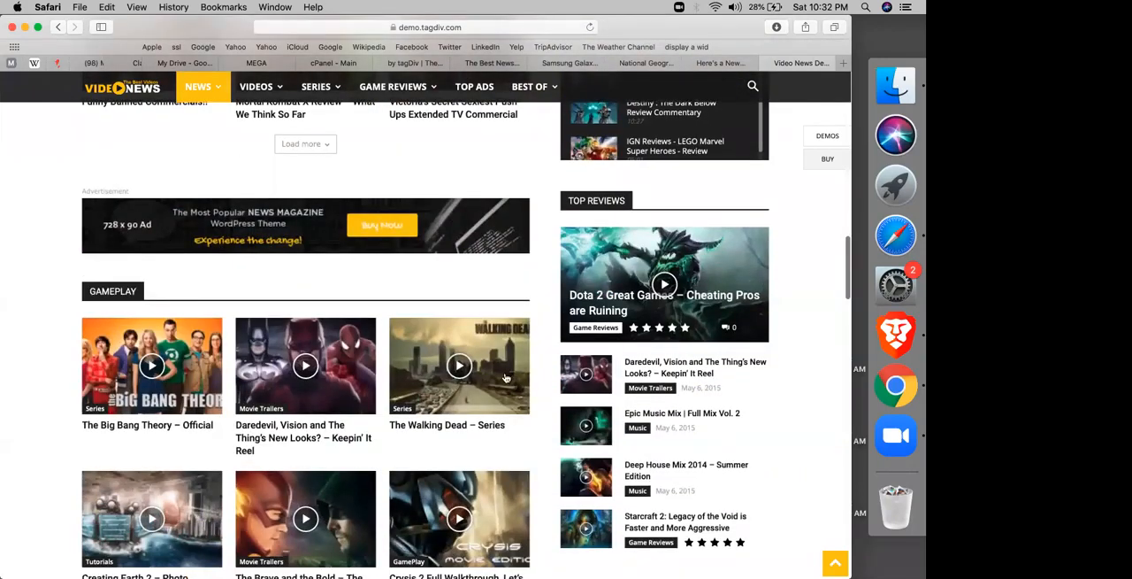
scroll(152, 332, "down", 2)
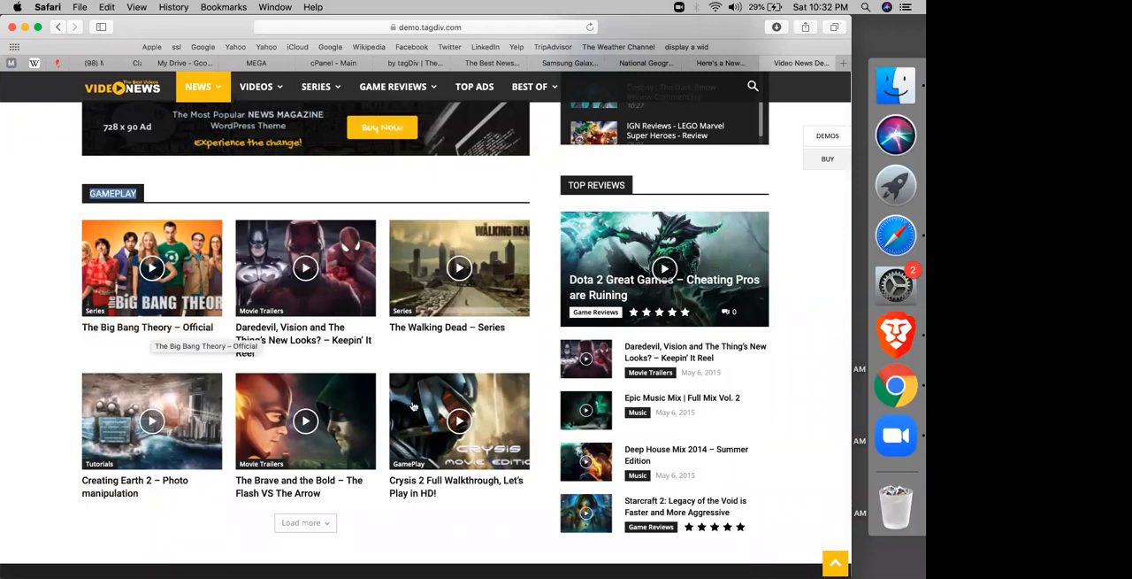
left_click(14, 303)
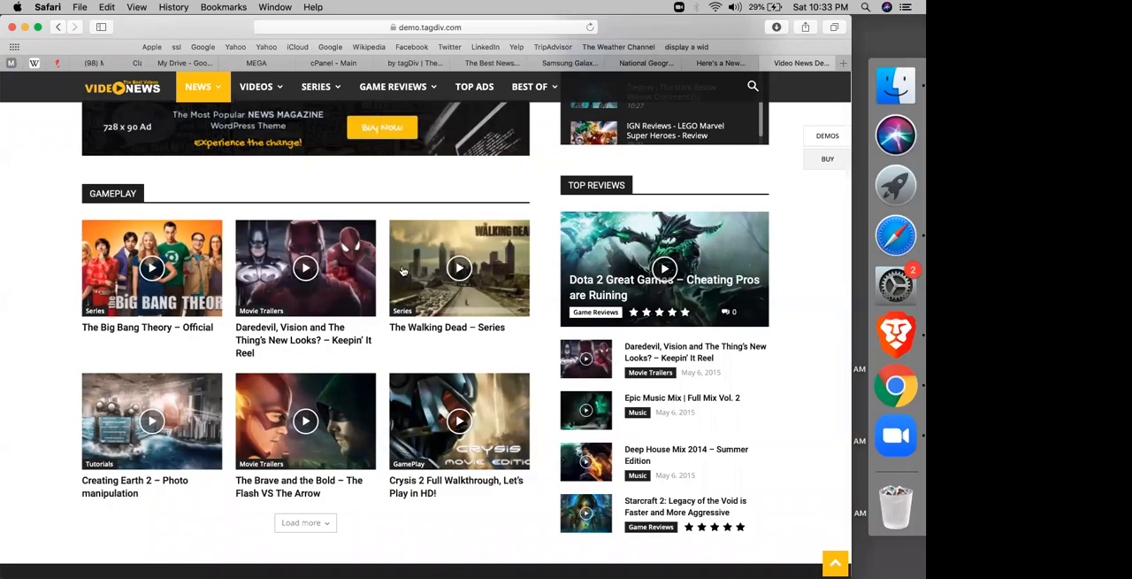
left_click(836, 562)
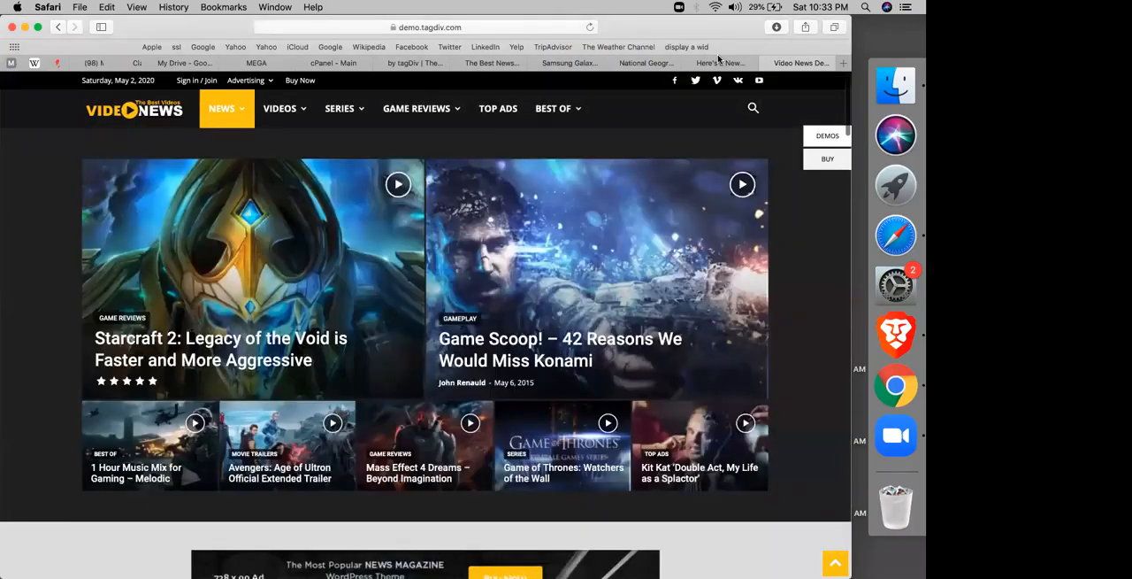
Step: Close the open National Geographic, "Here's a New..." and Video News demo pages
left_click(612, 66)
left_click(612, 65)
left_click(612, 66)
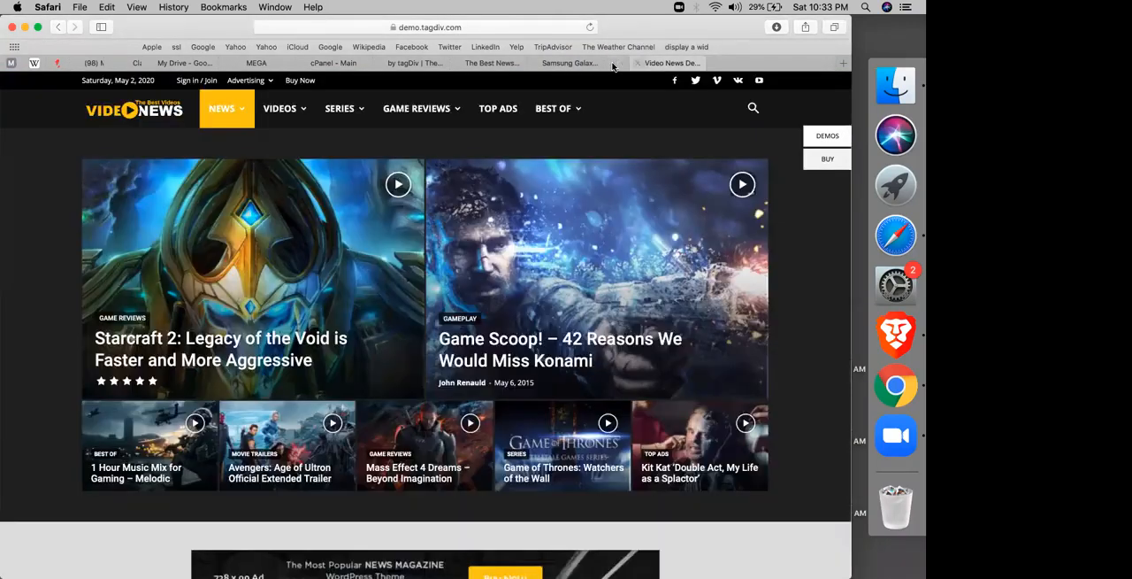
left_click(616, 68)
left_click(617, 68)
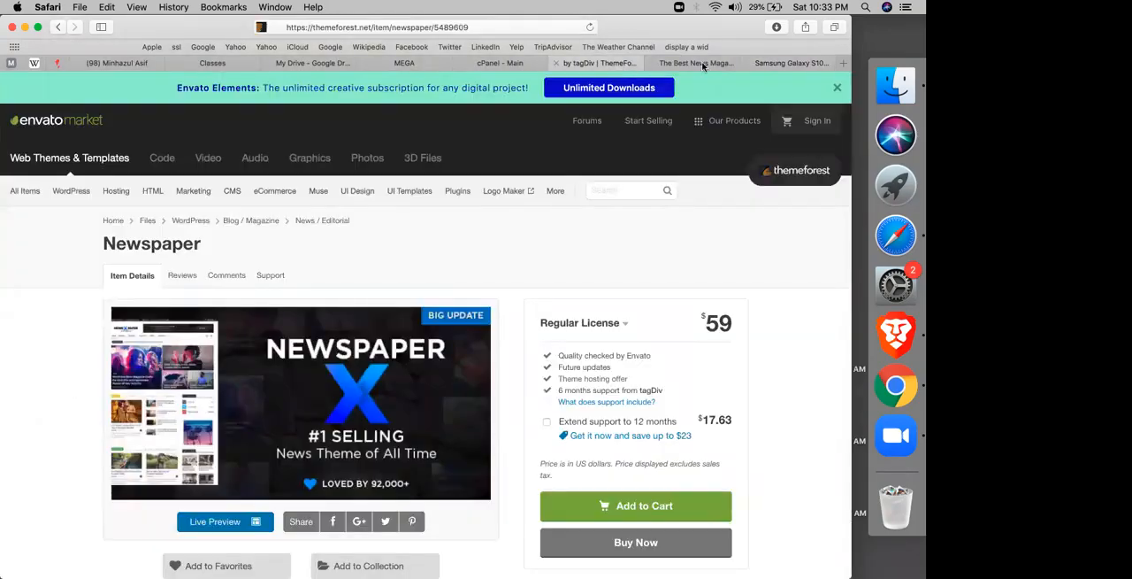
Step: Switch to the MEGA cloud drive and search it for "newsp"
left_click(705, 66)
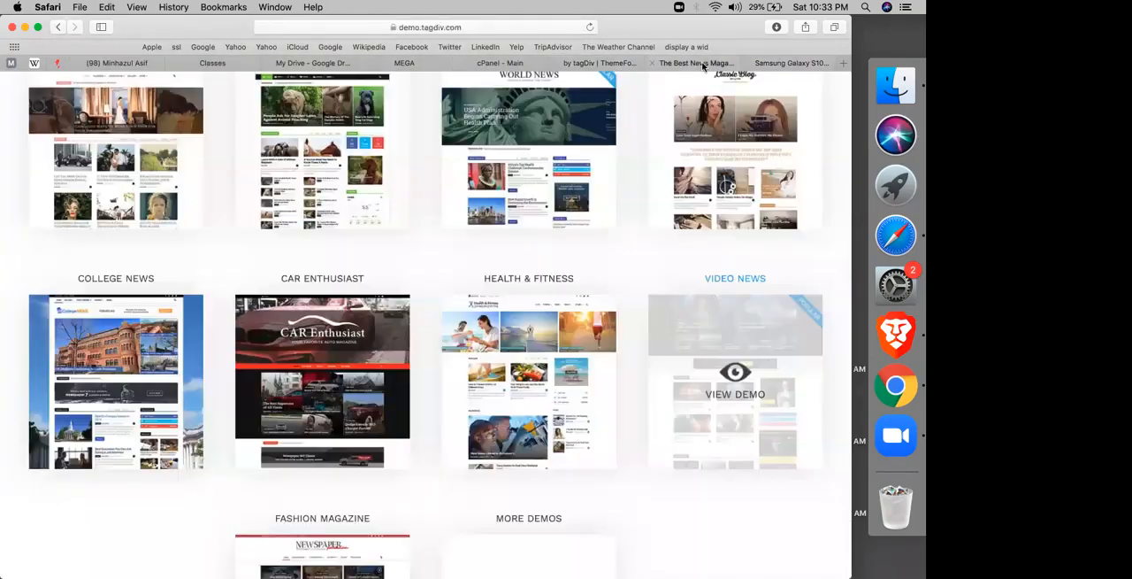
left_click(493, 60)
left_click(414, 62)
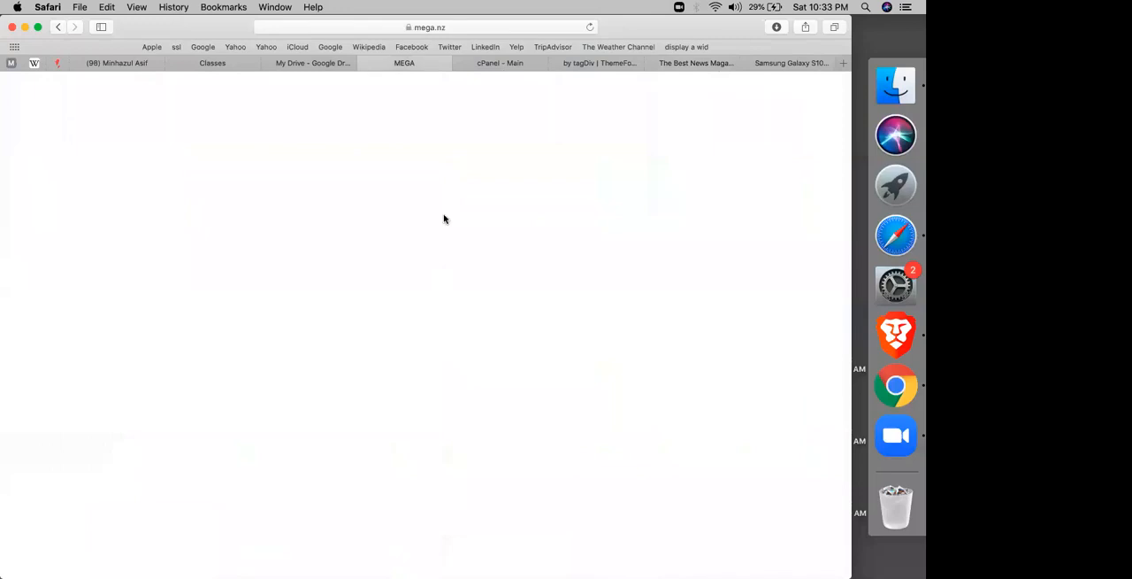
left_click(742, 82)
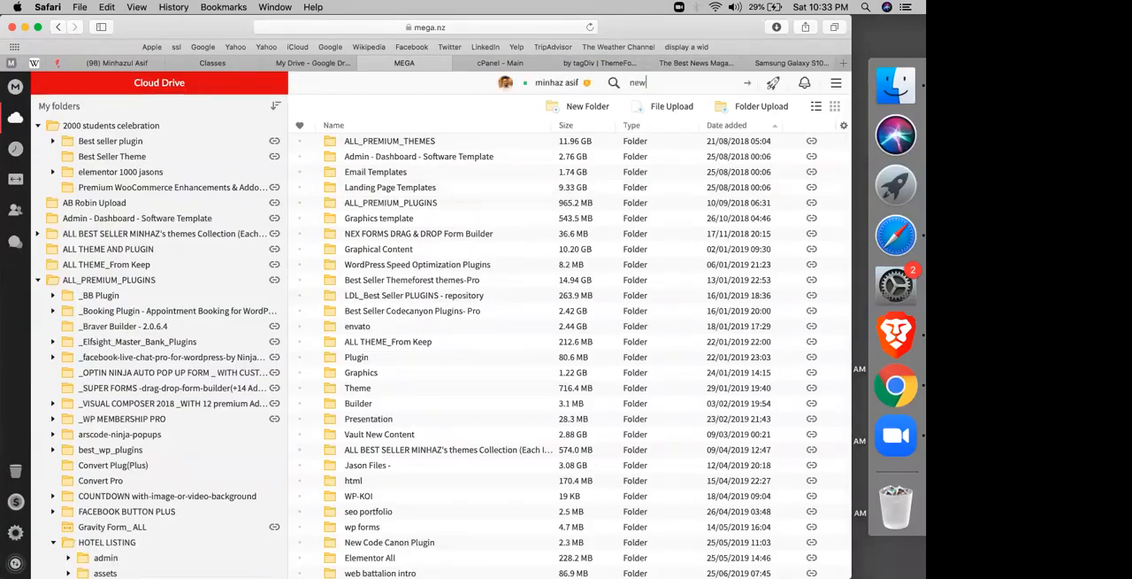
type("newsp")
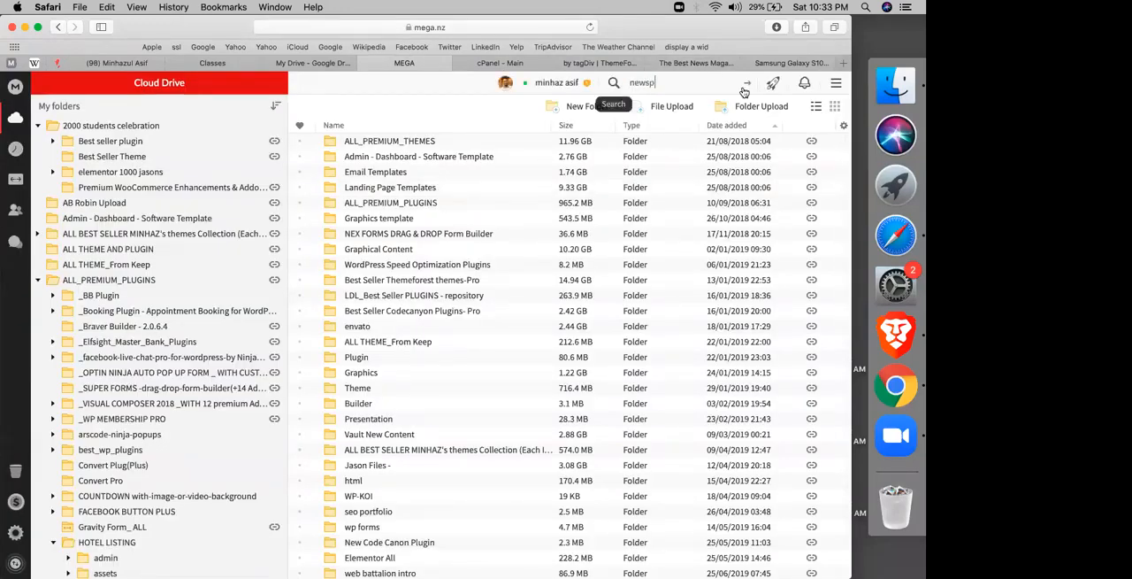
key("Return")
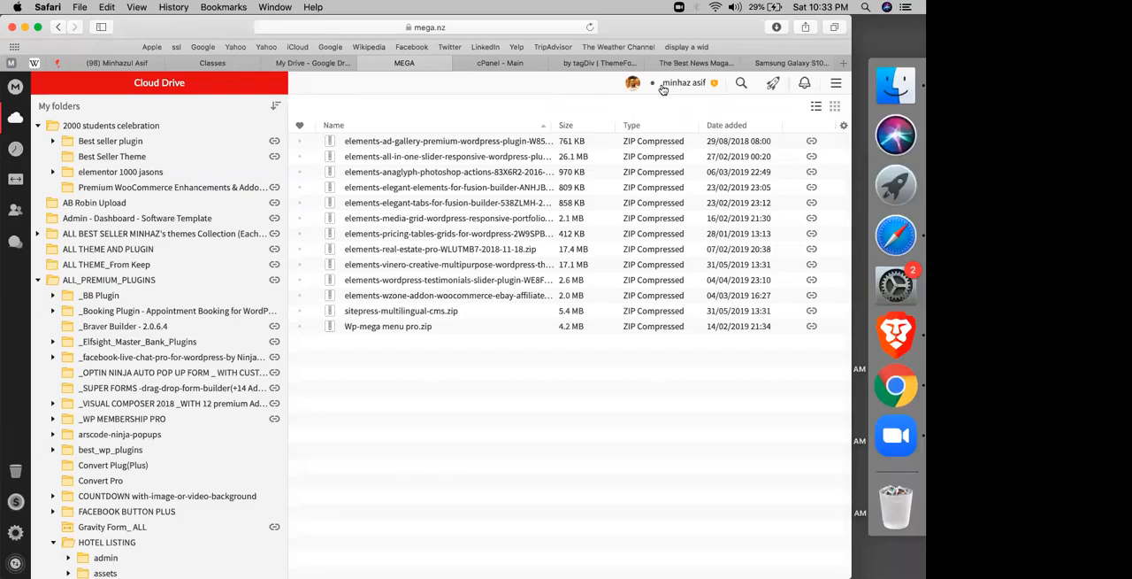
Step: Check the MEGA account settings, return to the Cloud Drive and repeat the search for "newsp"
left_click(663, 85)
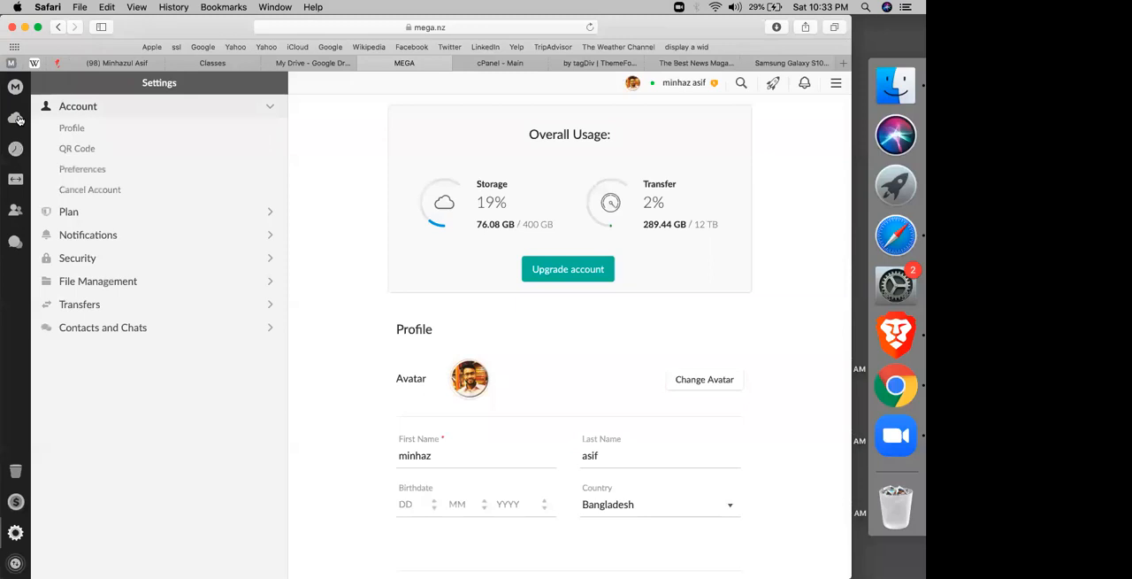
left_click(19, 120)
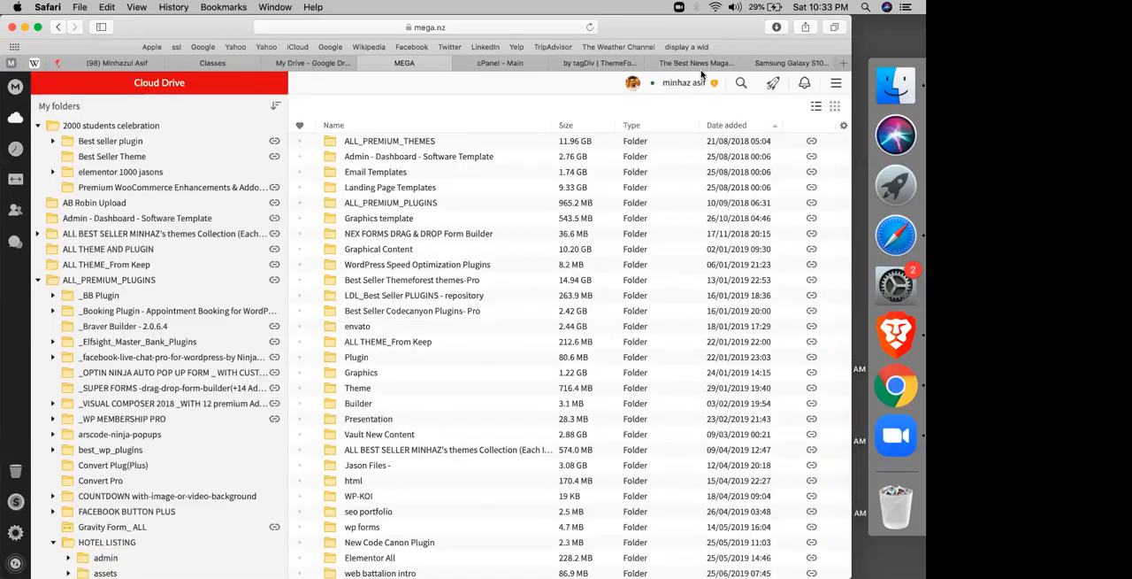
left_click(746, 84)
type("n")
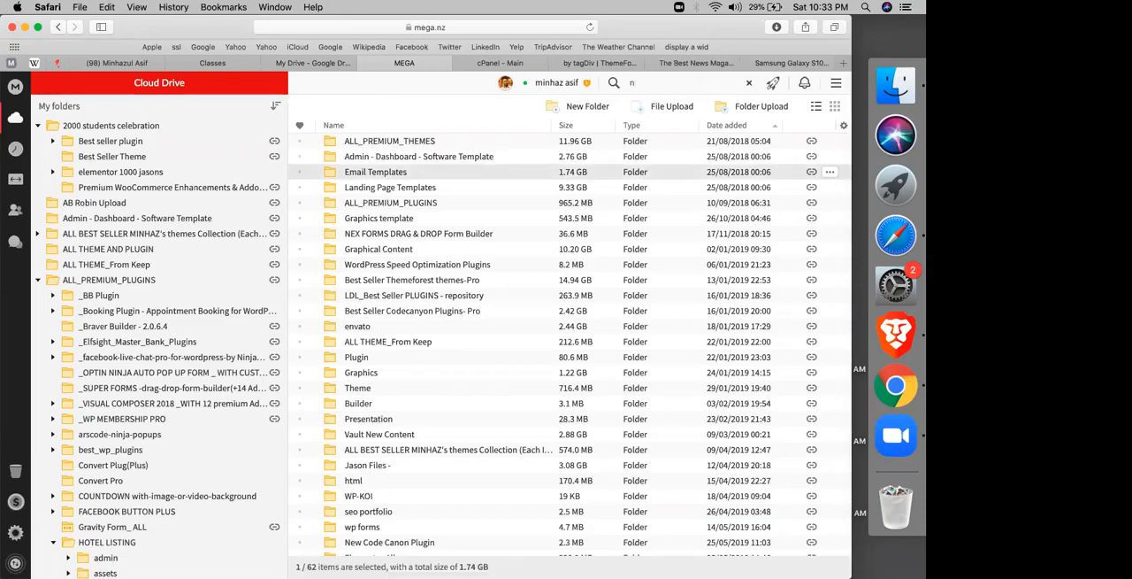
type("ews")
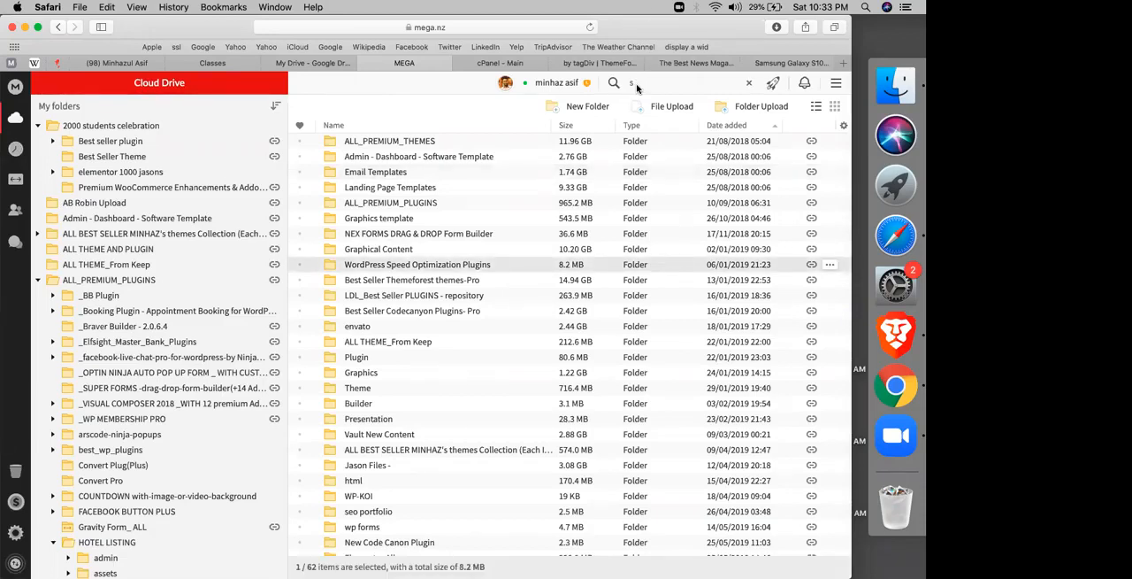
type("p")
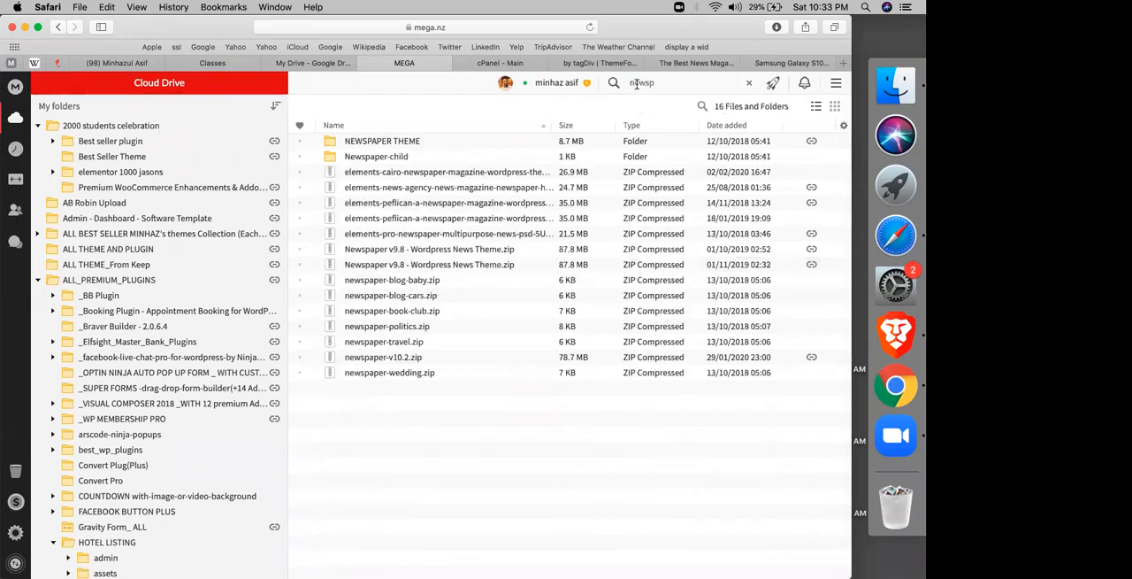
Step: View the NEWSPAPER THEME folder from the search results and go up to its parent folder ALL_PREMIUM_THEMES
left_click(390, 149)
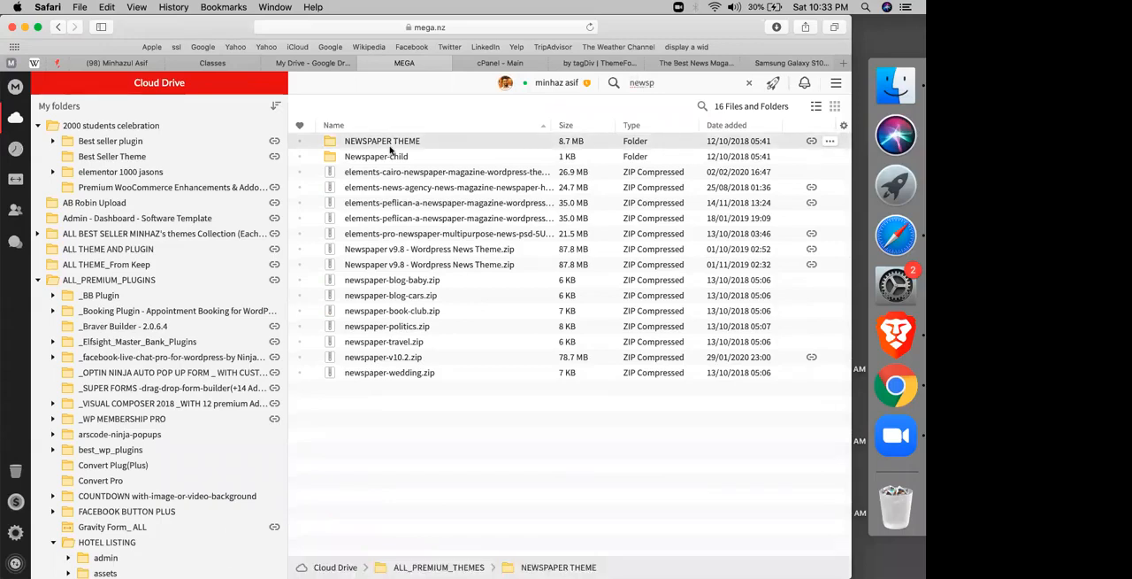
double_click(390, 148)
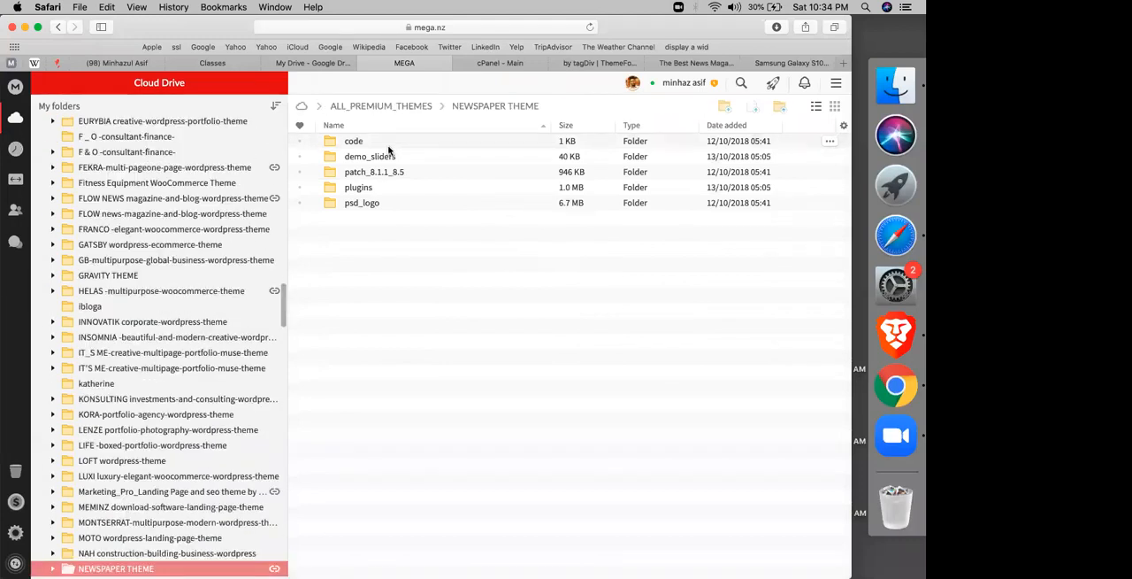
left_click(388, 147)
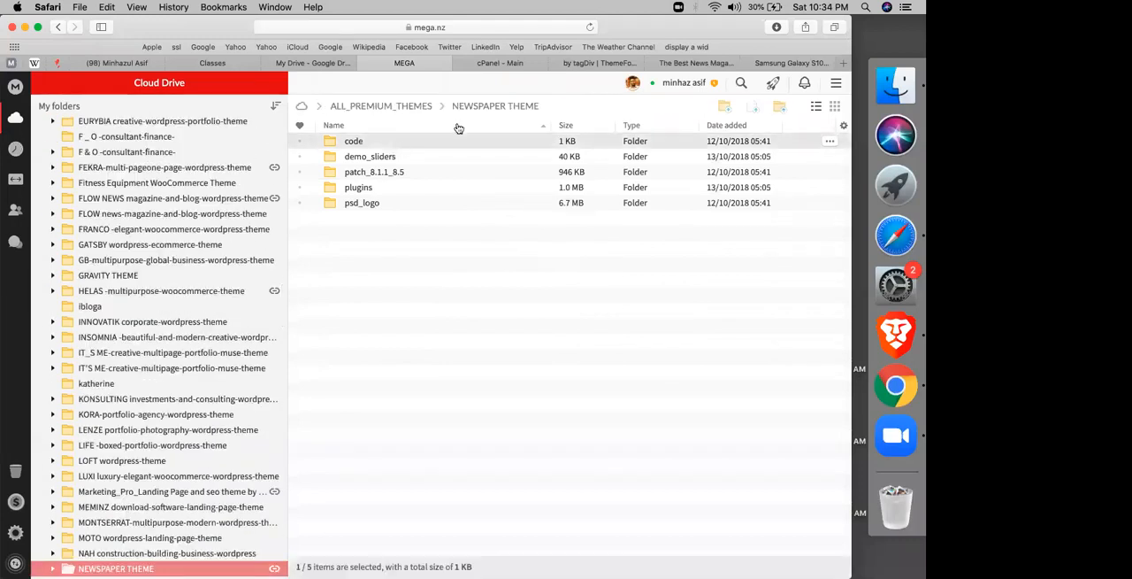
left_click(397, 112)
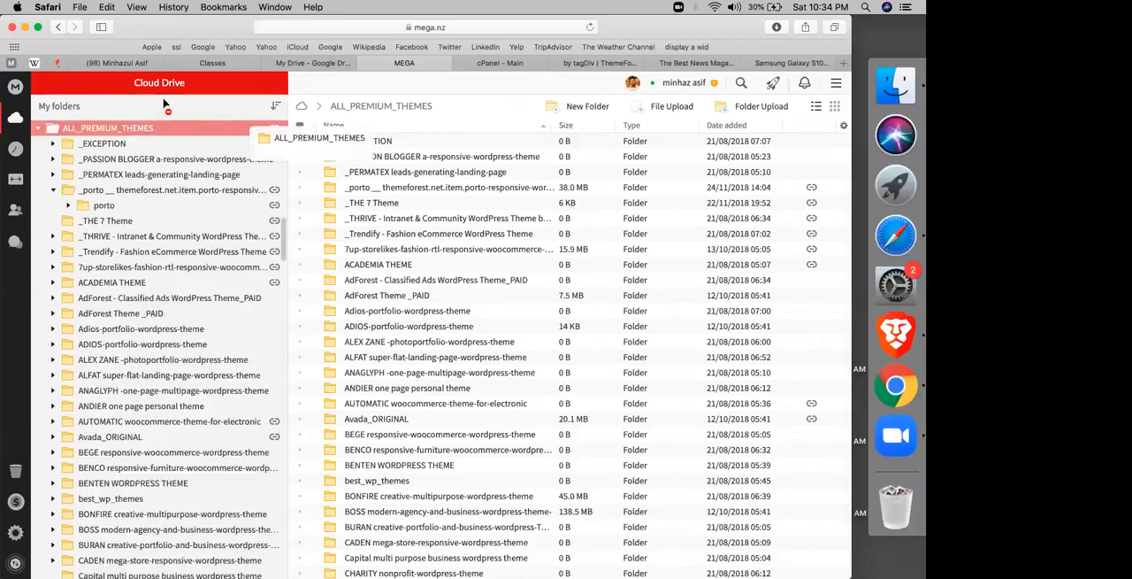
Step: Return to the NEWSPAPER THEME folder and expand the INSOMNIA theme folder in the folder tree
left_click(59, 26)
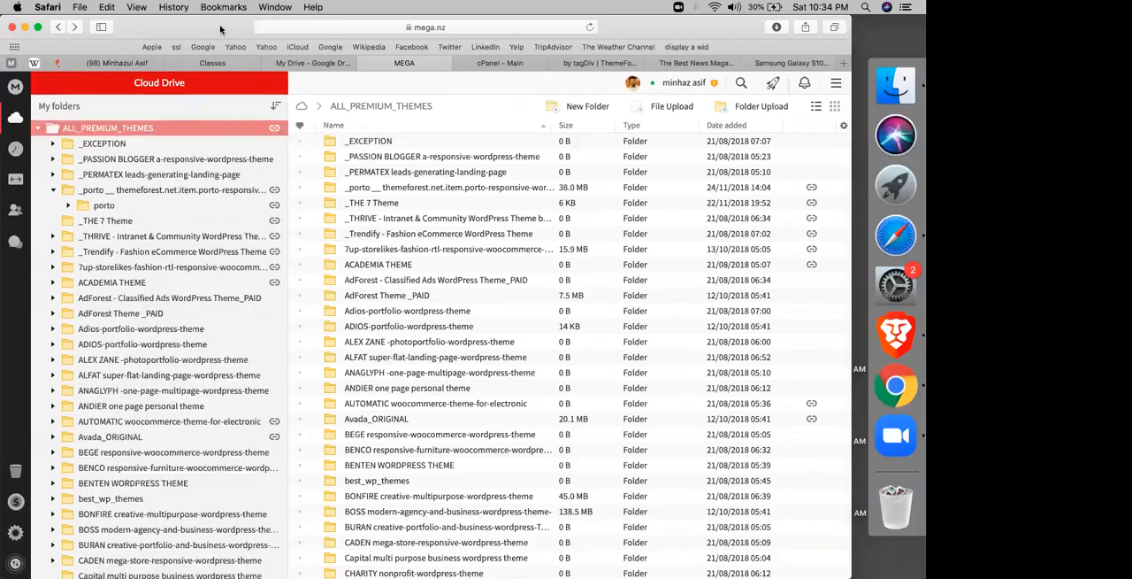
left_click(53, 27)
left_click(54, 29)
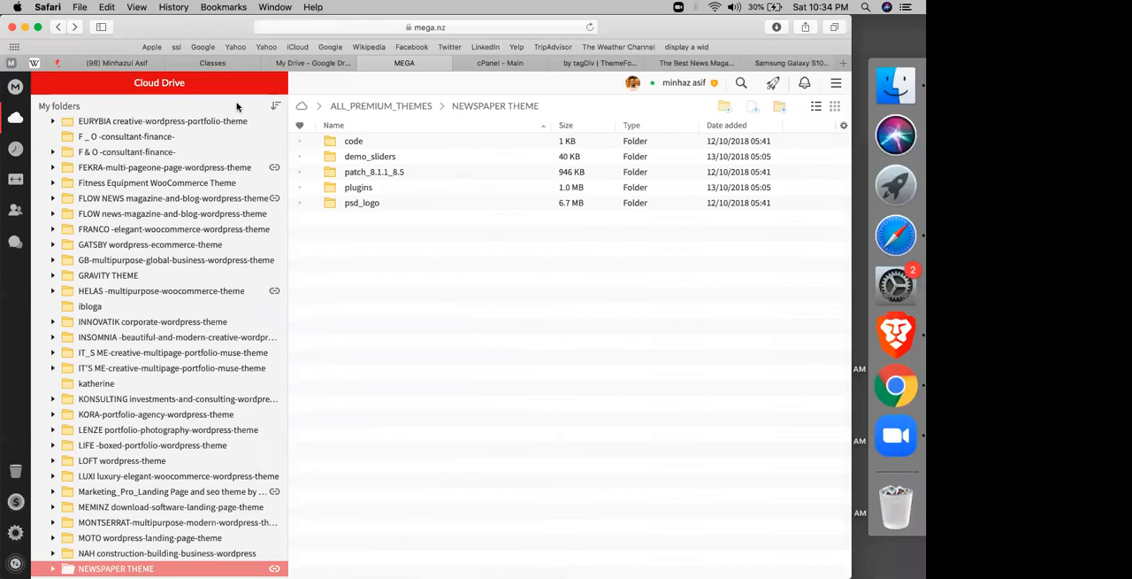
left_click_drag(84, 324, 111, 337)
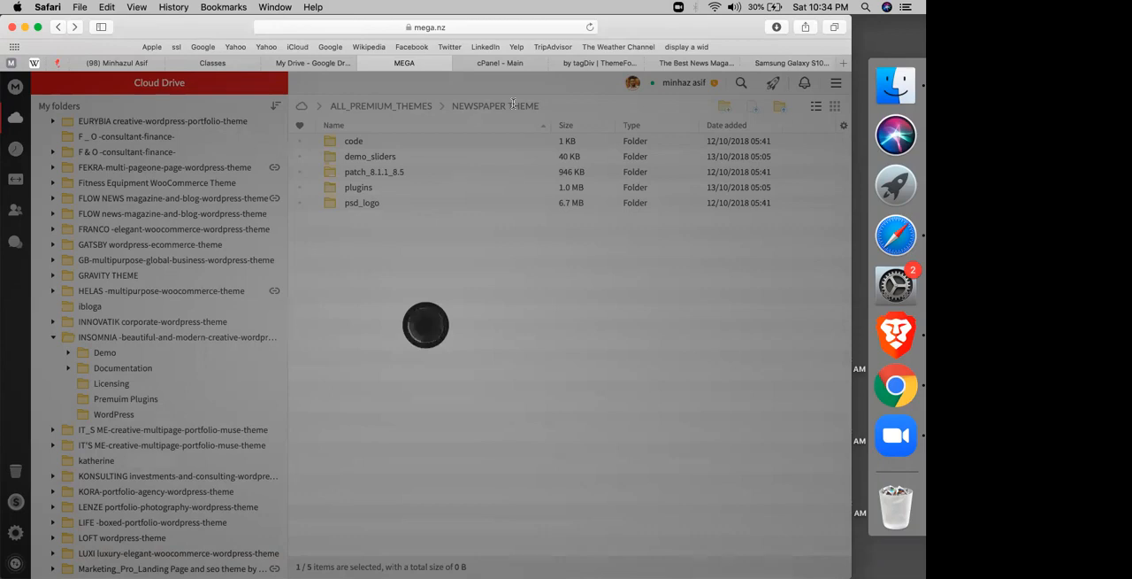
Step: Load the Fiverr home page in place of the LifeNews article and return to the Newspaper theme demo gallery
left_click(700, 63)
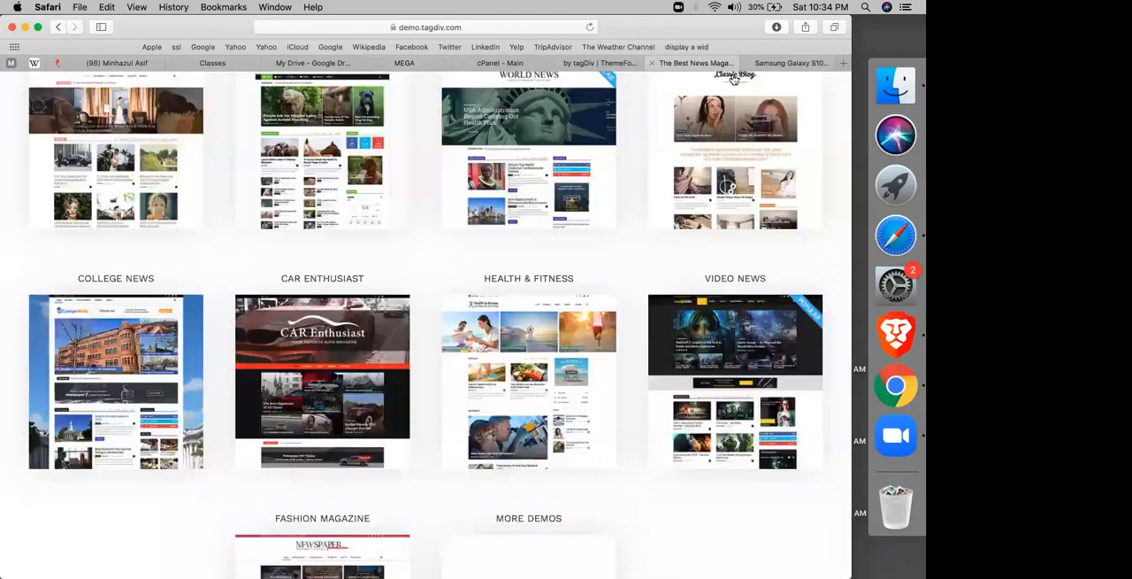
left_click(788, 64)
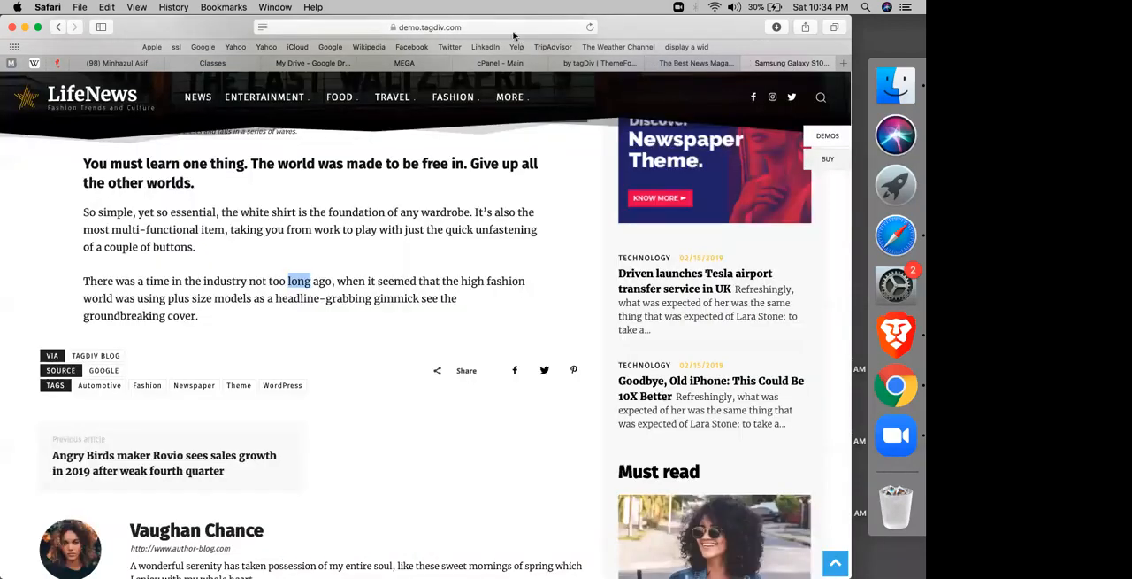
left_click(514, 27)
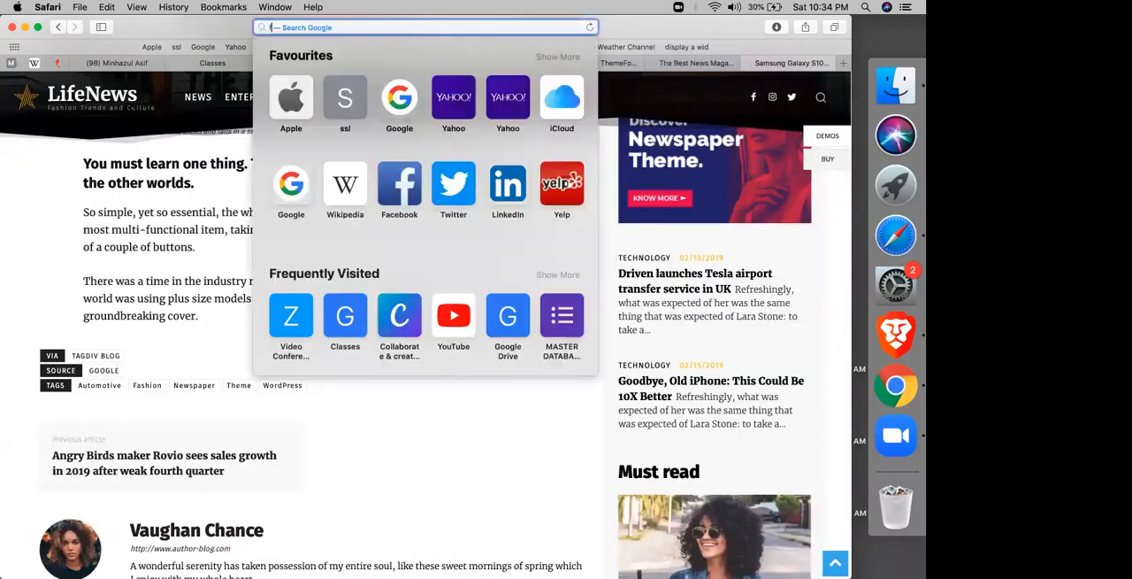
type("fi")
key("Return")
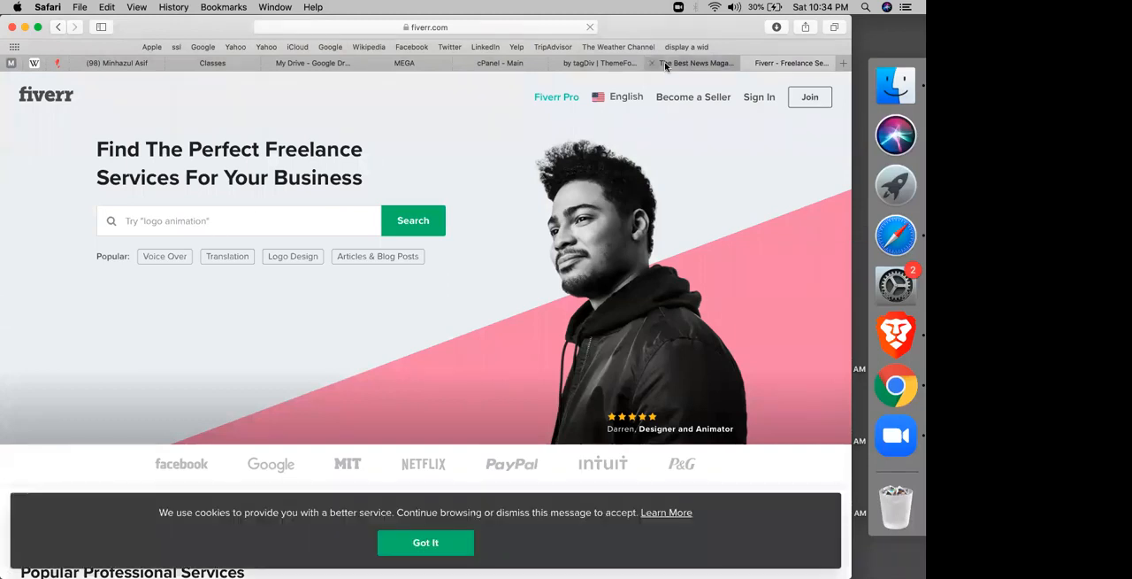
left_click(695, 62)
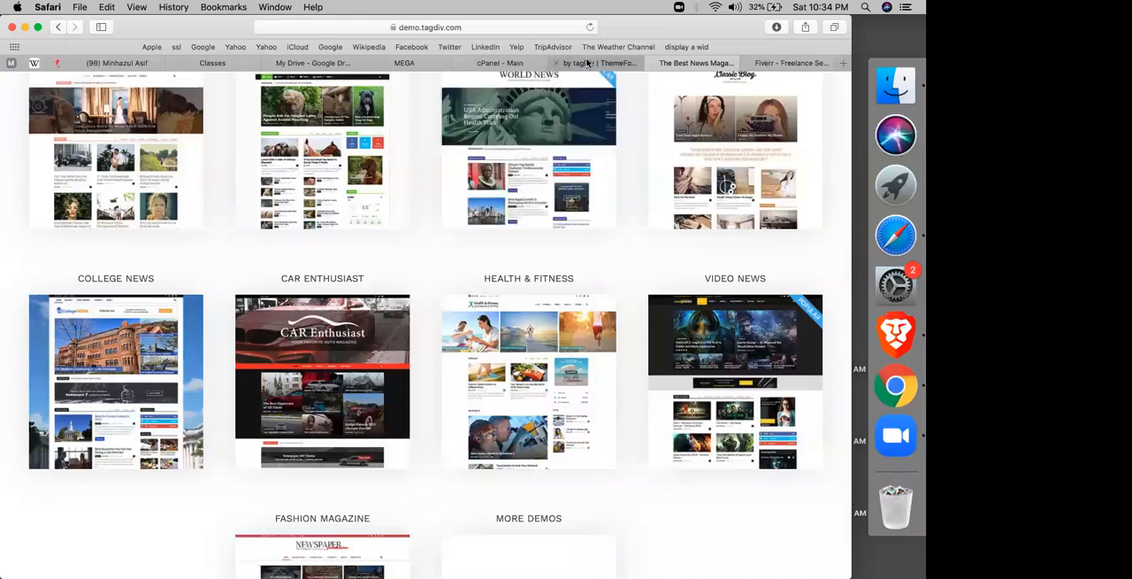
Step: Switch to cPanel, open the WordPress page in Softaculous and start a new installation
left_click(587, 63)
left_click(483, 63)
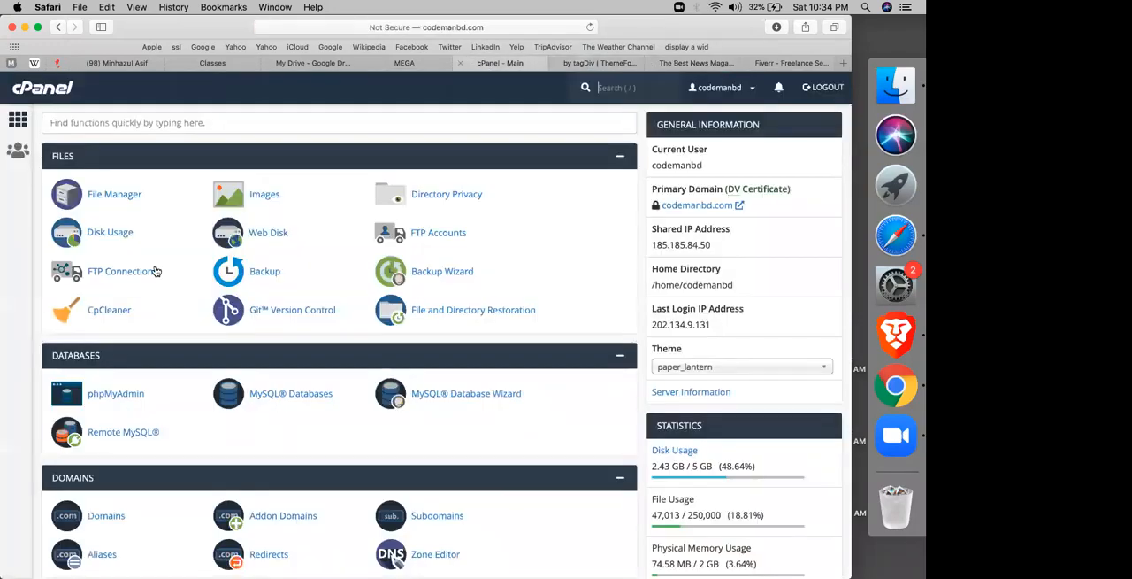
scroll(155, 271, "down", 15)
left_click(82, 429)
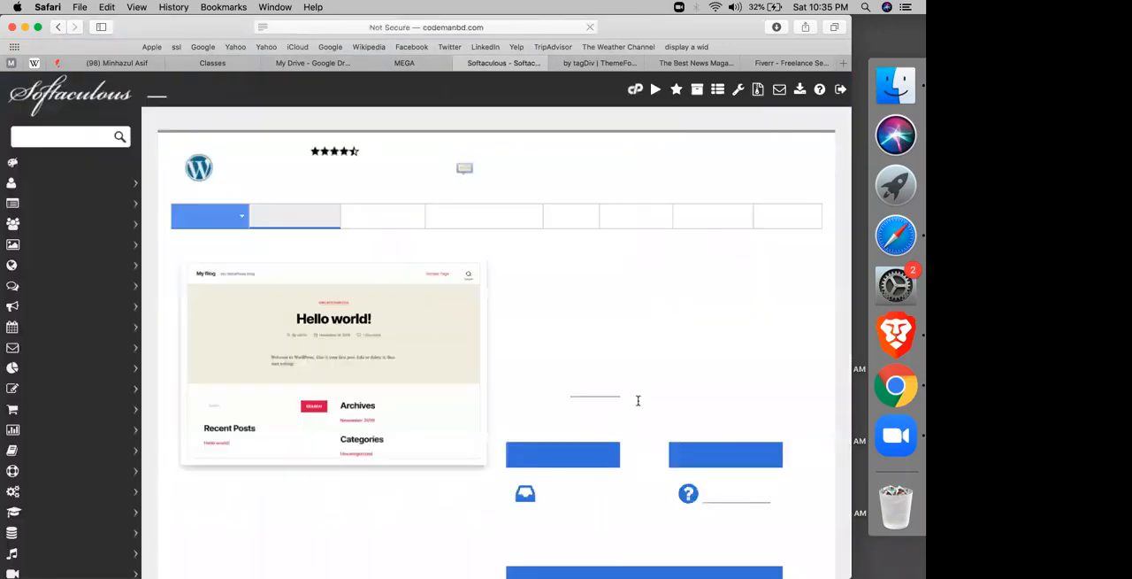
left_click(564, 449)
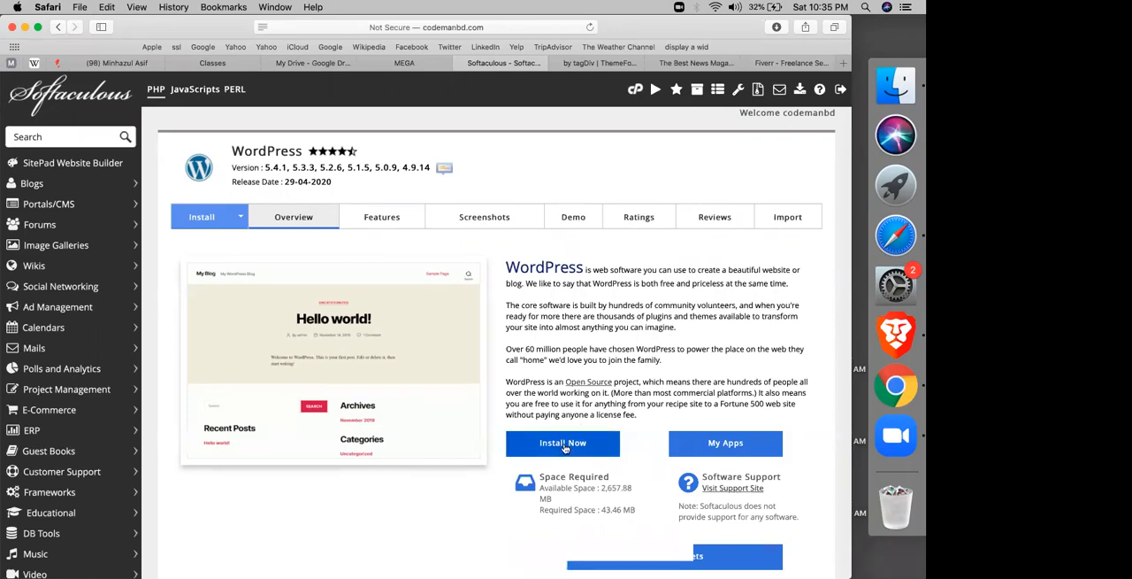
Step: Install WordPress 5.4.1 on codemanbd.com in the directory newspaper, expanding the advanced options before installing
left_click(757, 358)
type("newspaper")
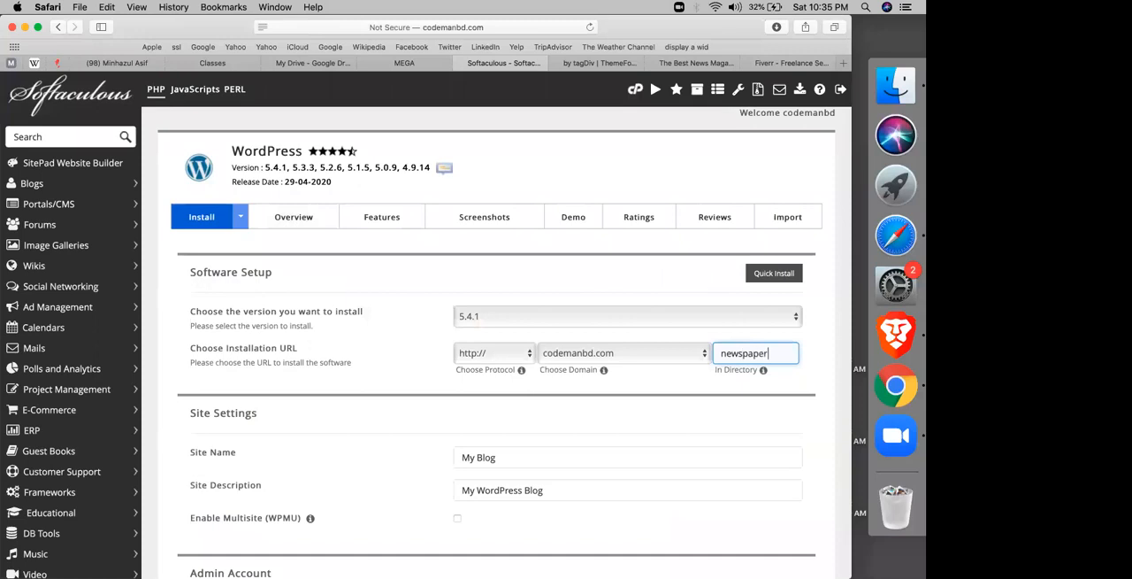
scroll(680, 413, "down", 15)
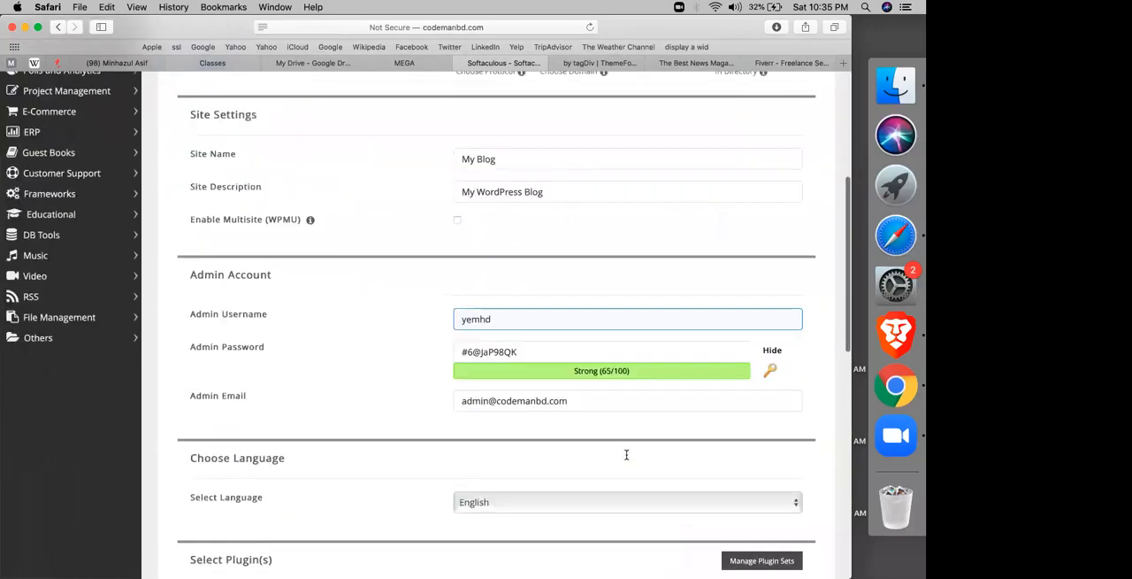
scroll(266, 283, "down", 3)
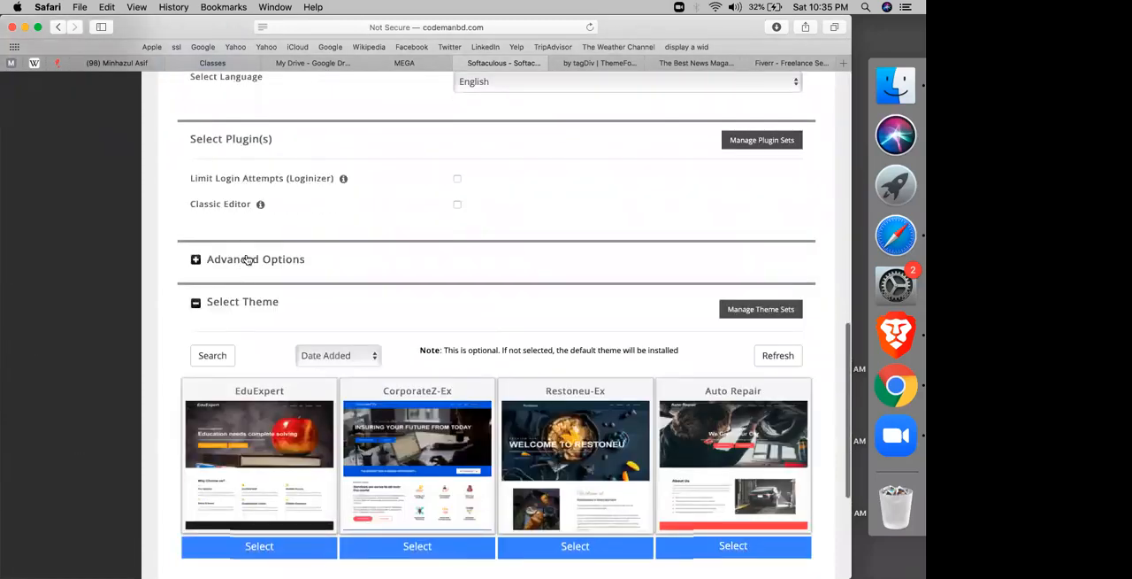
left_click(281, 258)
scroll(522, 329, "down", 10)
left_click(481, 431)
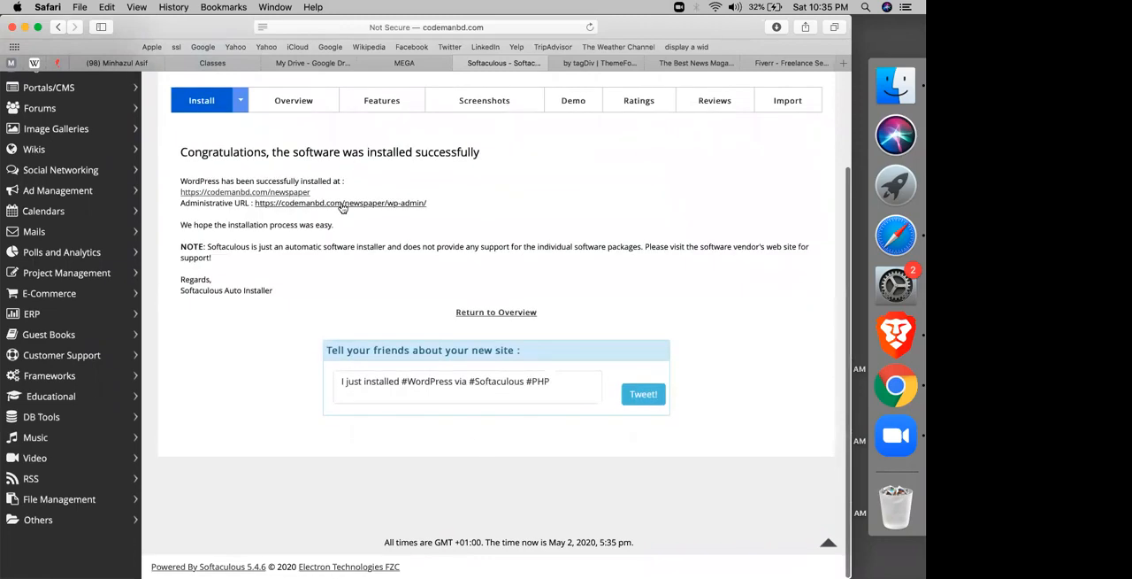
Step: Return to the WordPress overview and examine the list of current installations
scroll(306, 181, "up", 3)
left_click(300, 170)
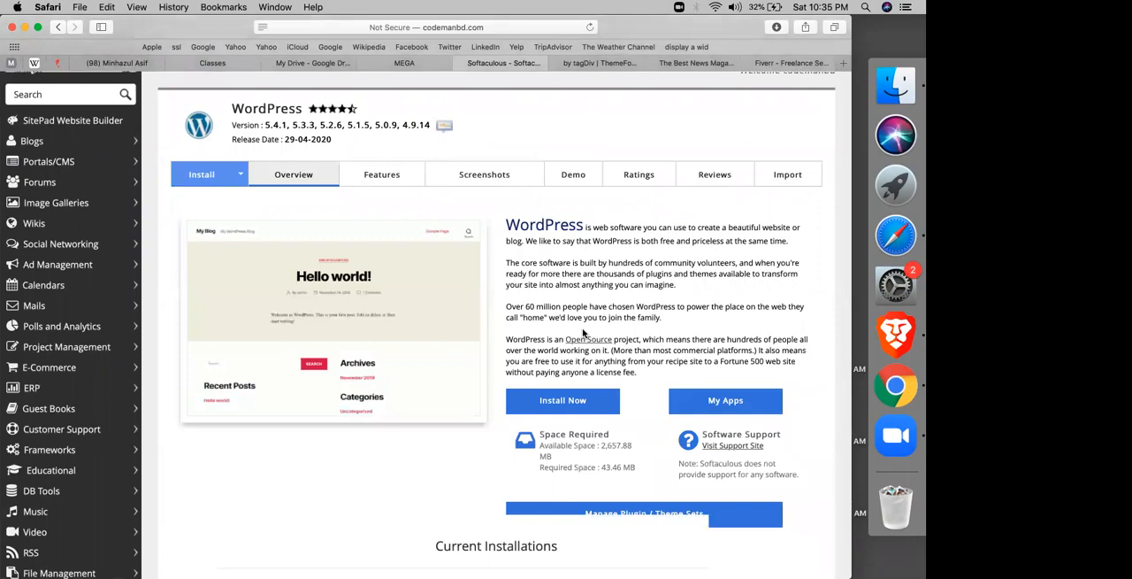
scroll(262, 317, "down", 5)
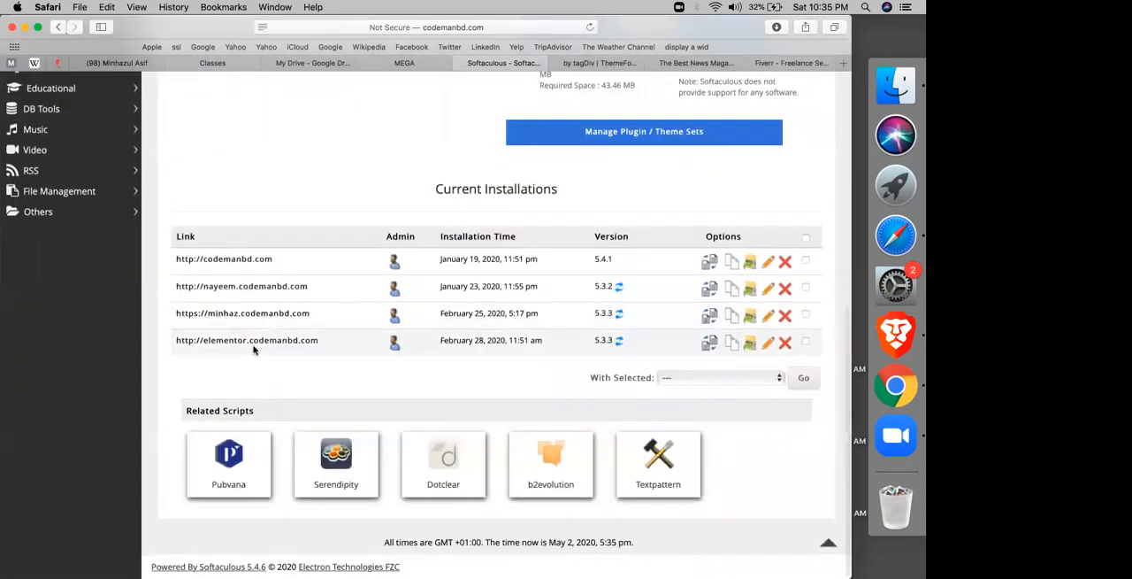
scroll(265, 370, "down", 1)
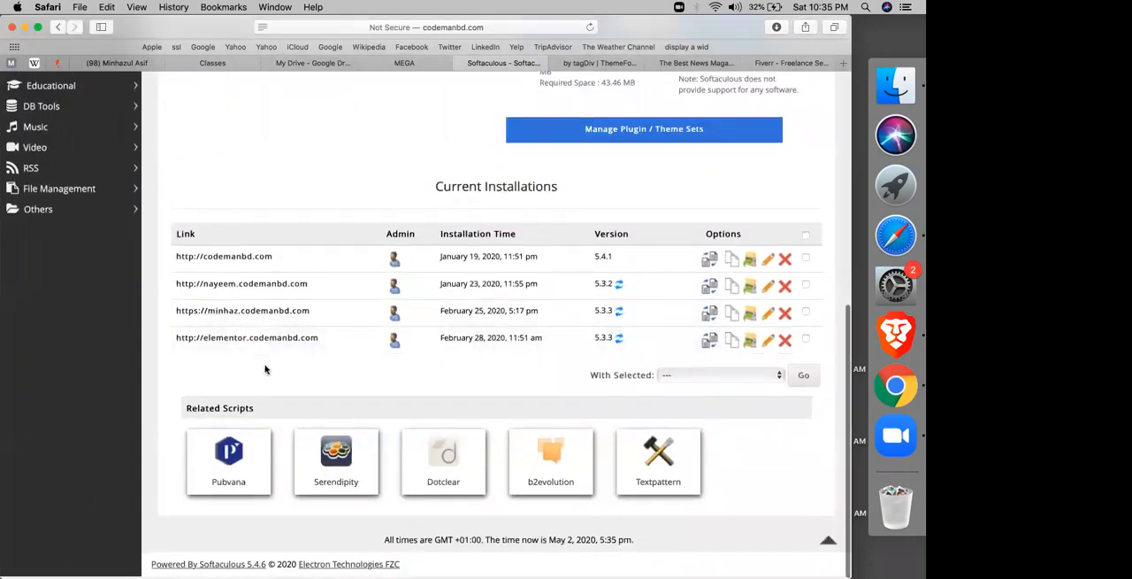
scroll(264, 369, "up", 10)
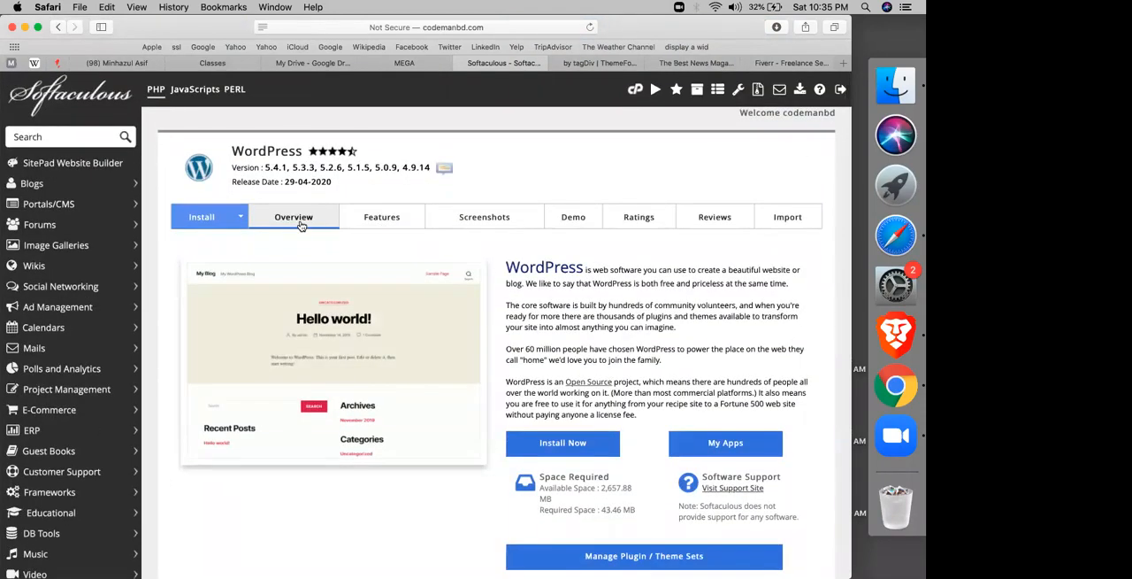
scroll(301, 225, "down", 10)
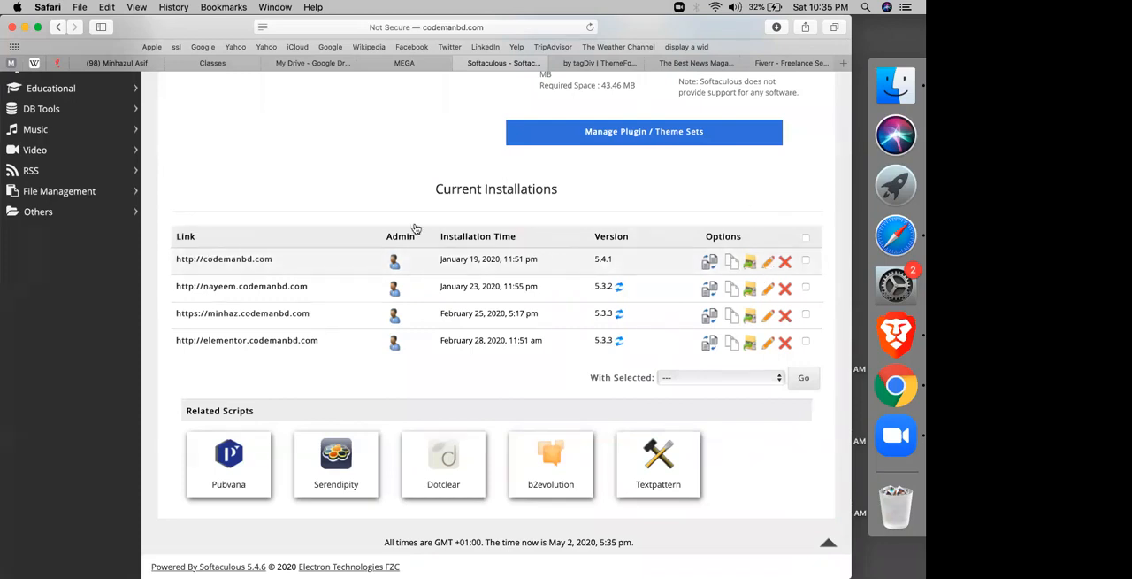
scroll(543, 259, "up", 10)
scroll(283, 264, "down", 10)
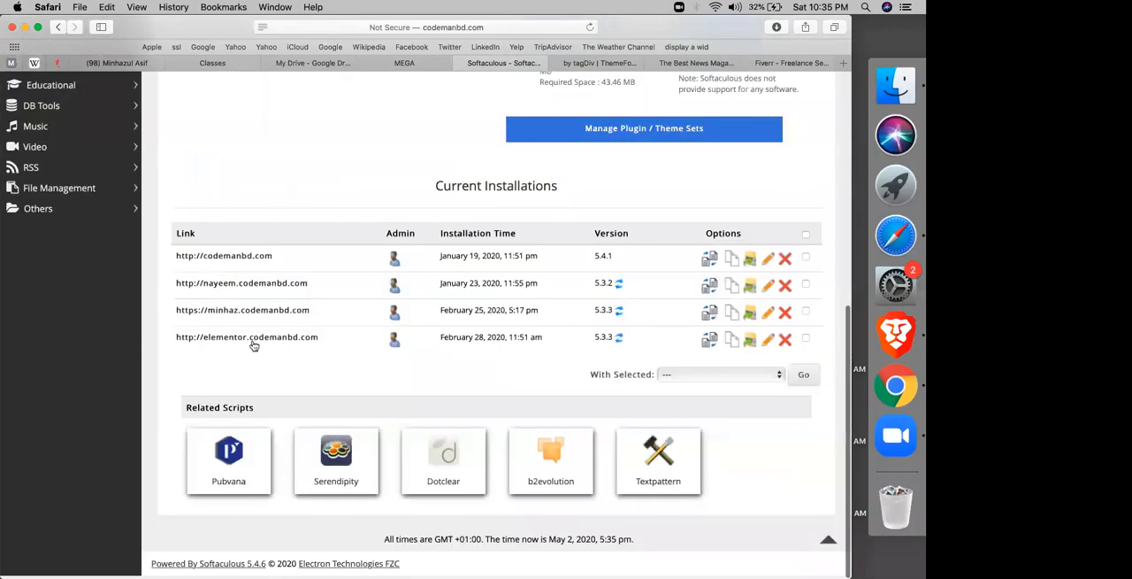
Step: Open the elementor.codemanbd.com installation for editing without saving the browser password, and set its backup location to Local Folder
left_click(767, 343)
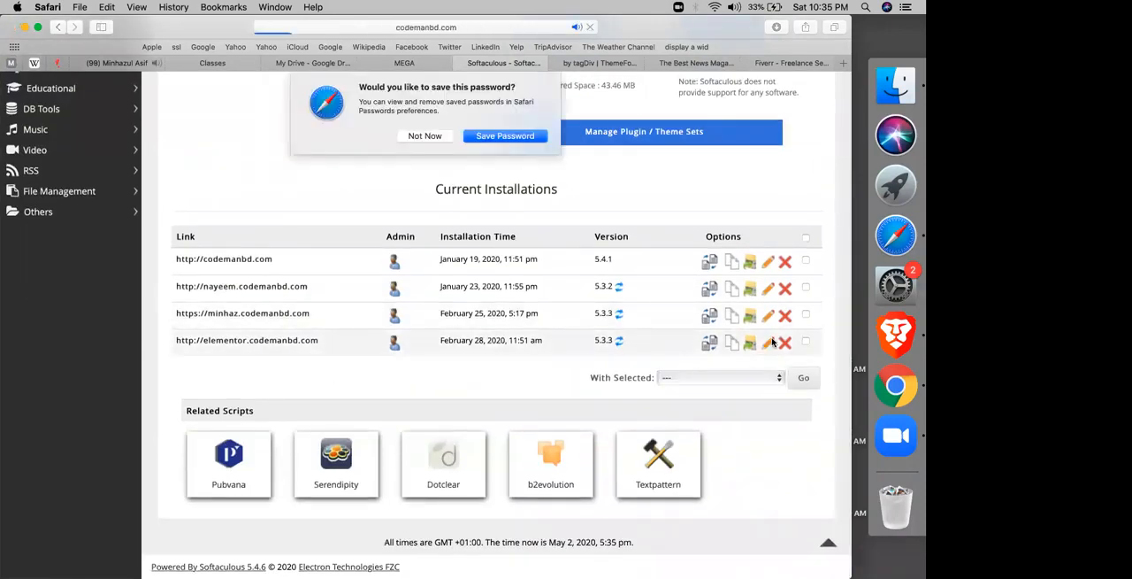
left_click(425, 136)
scroll(324, 358, "down", 5)
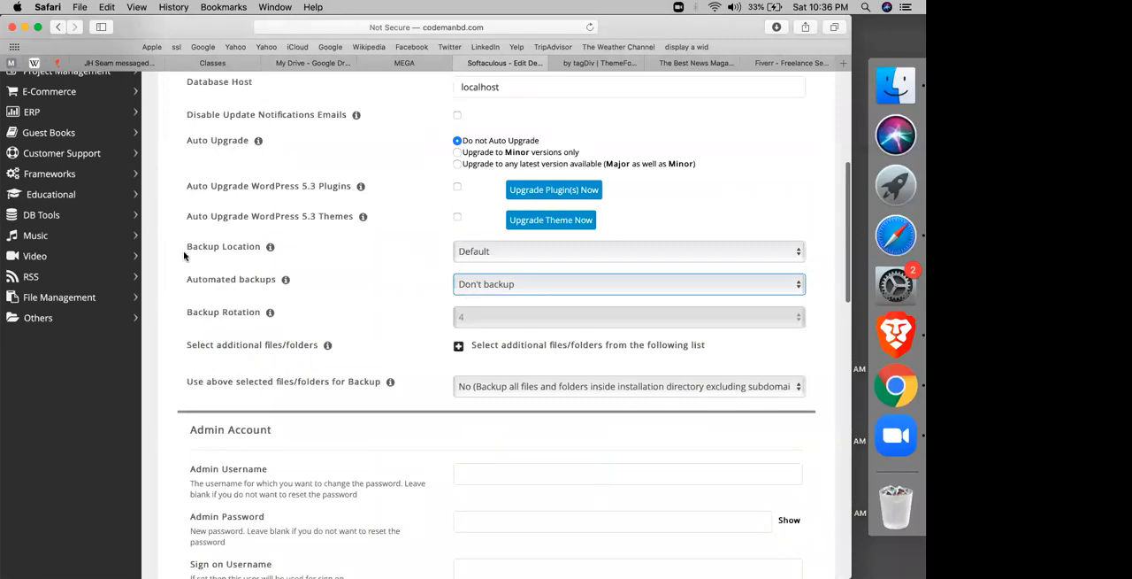
left_click(468, 251)
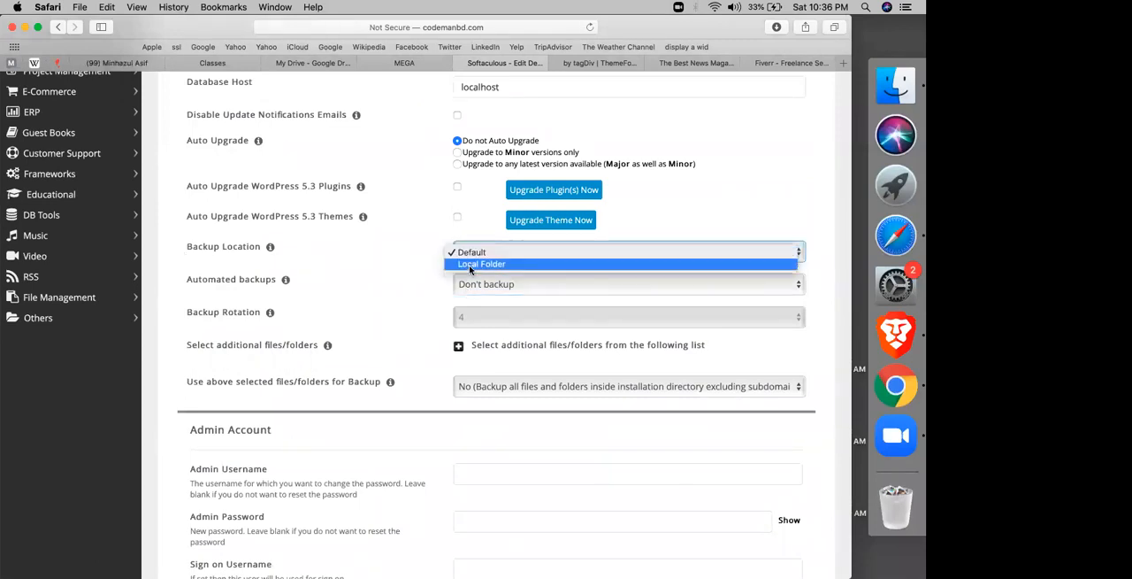
left_click(469, 265)
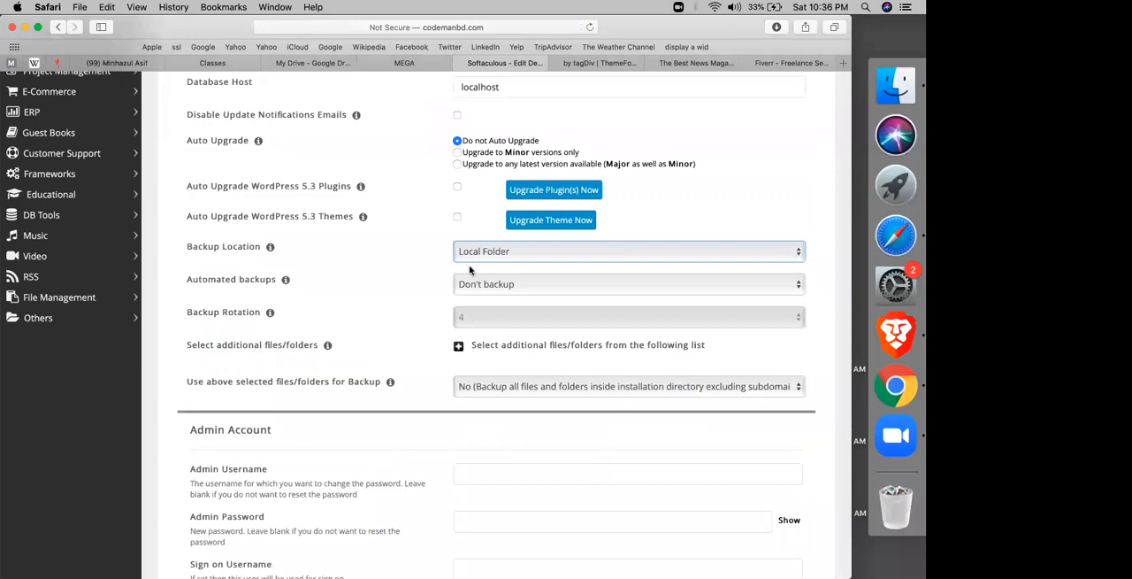
Step: Set the elementor.codemanbd.com installation's automated backups to Once a month and its backup rotation to 1
left_click(475, 286)
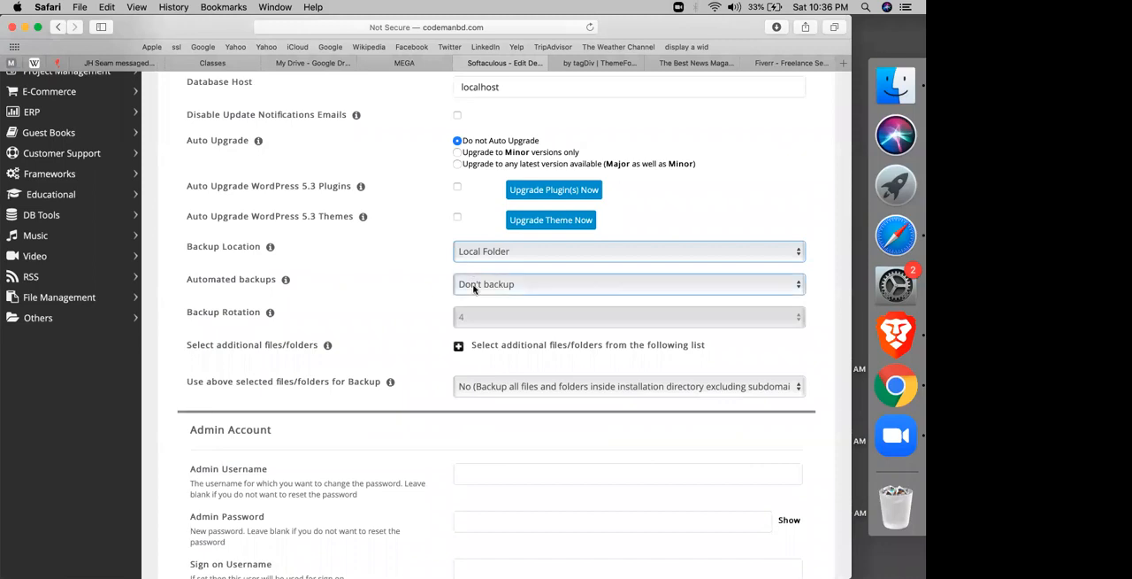
left_click(497, 319)
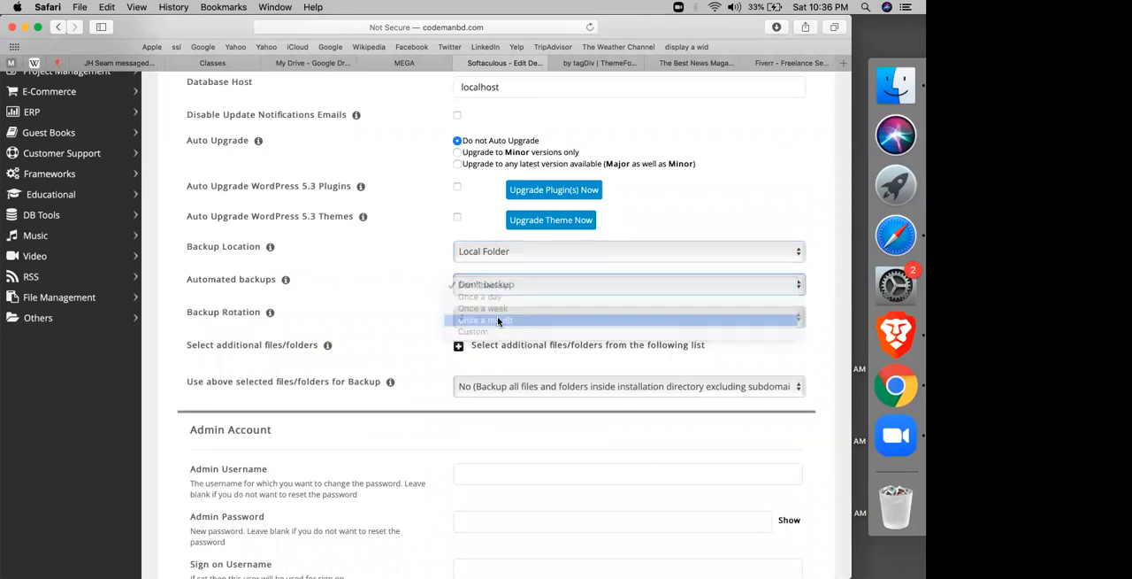
left_click(497, 321)
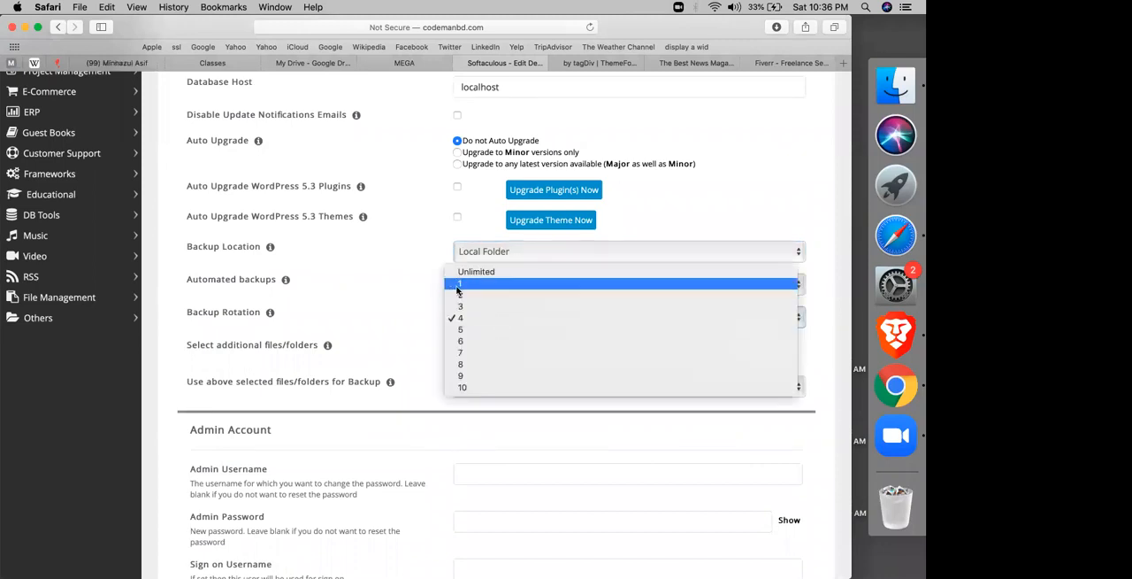
left_click(457, 290)
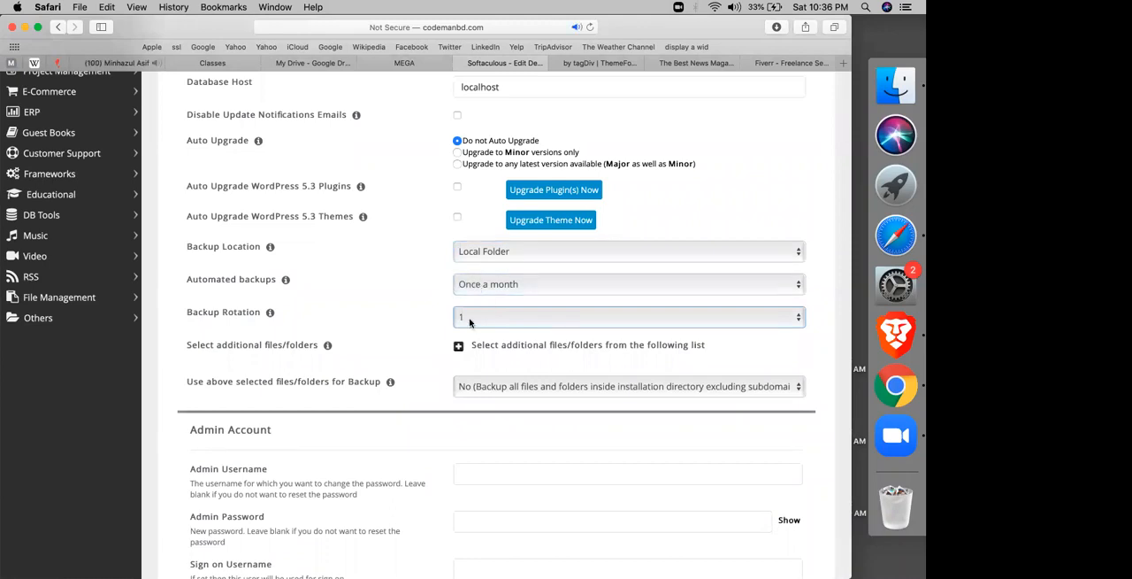
Step: Save the edited installation details without saving the browser password, and return to the current installations in the WordPress overview
scroll(470, 322, "down", 20)
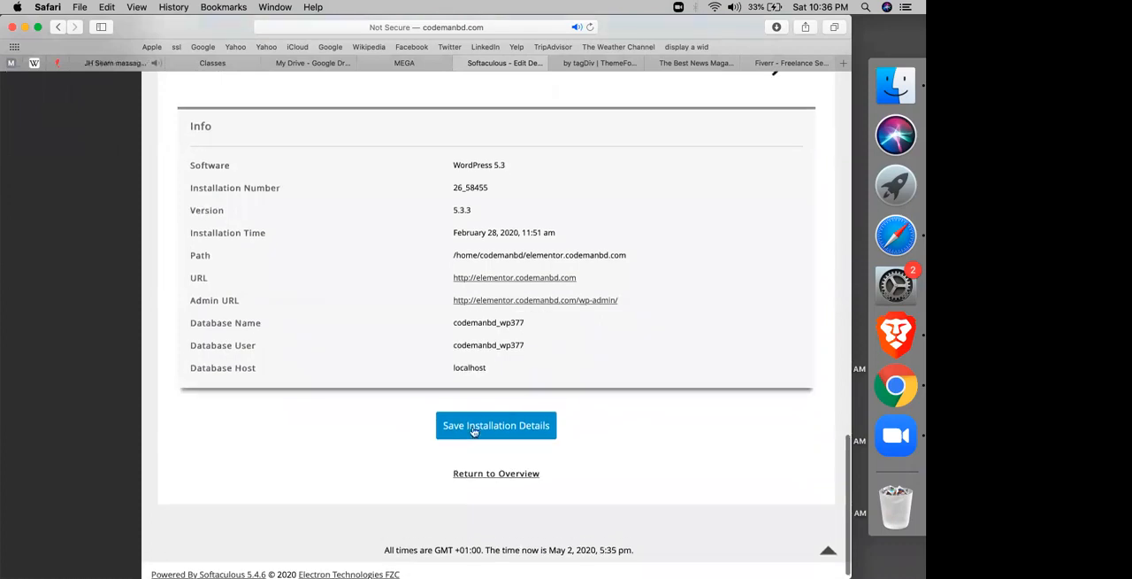
left_click(475, 430)
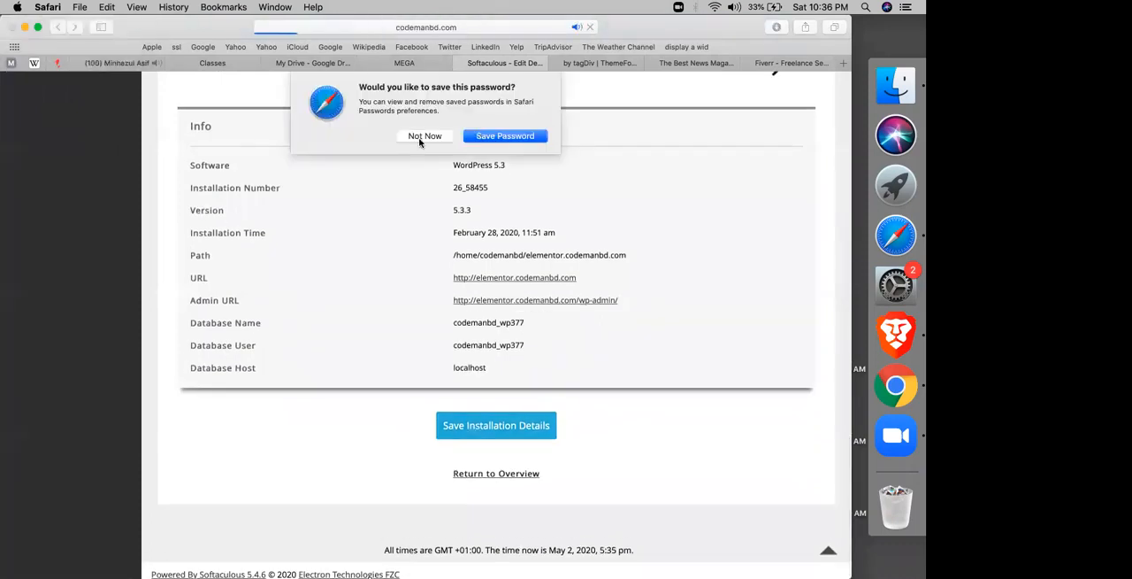
left_click(420, 141)
left_click(511, 221)
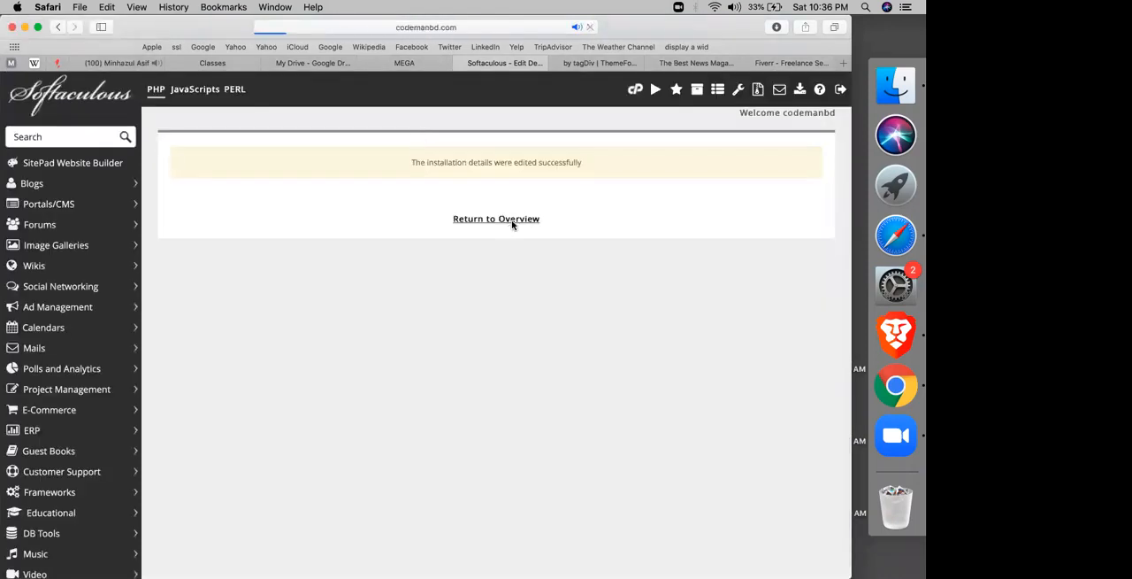
scroll(563, 259, "down", 5)
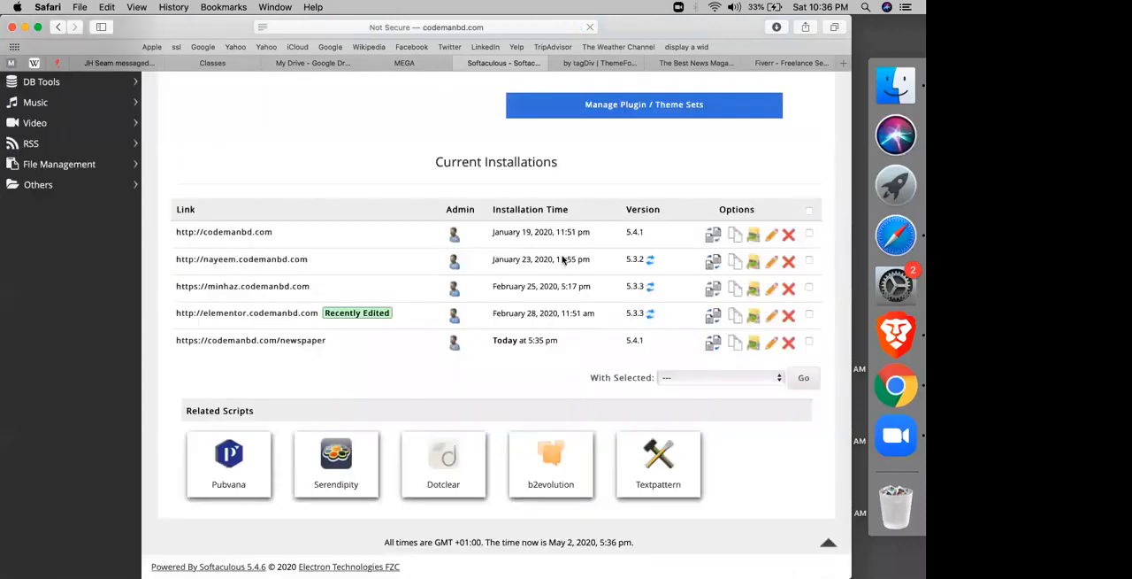
Step: Start another WordPress installation and expand its advanced options
scroll(594, 316, "up", 4)
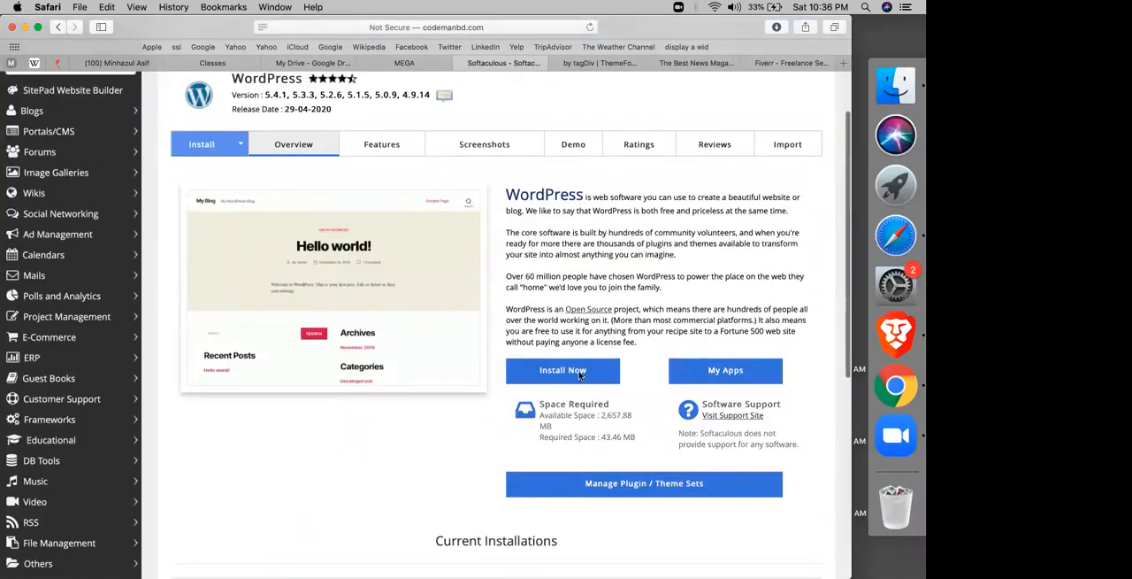
scroll(223, 339, "down", 10)
left_click(223, 327)
scroll(223, 328, "down", 2)
scroll(222, 328, "down", 4)
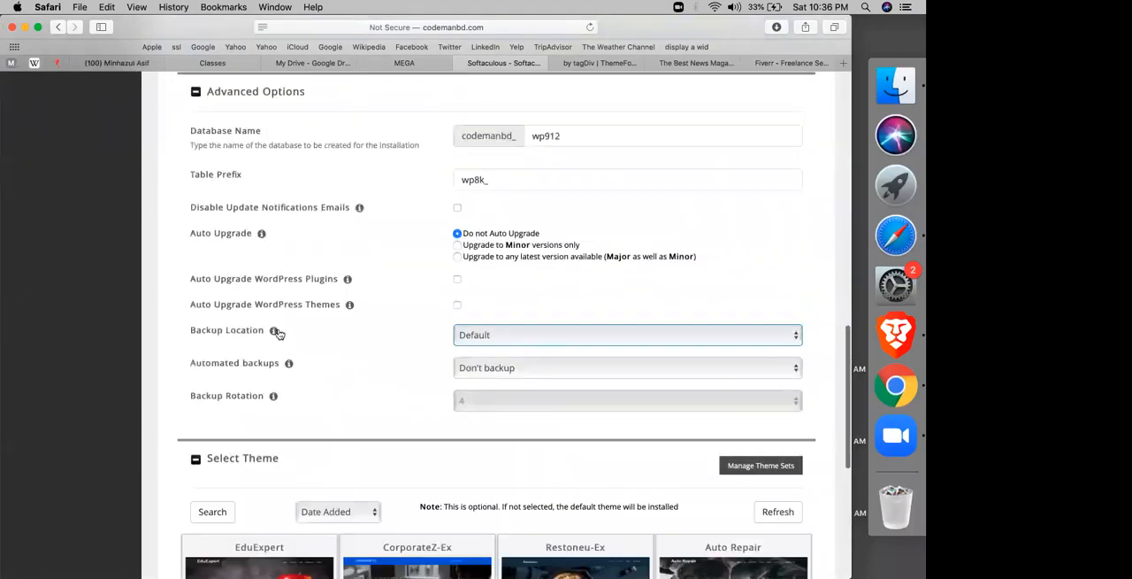
Step: Set the new installation's backup location to Local Folder, automated backups to Once a month and backup rotation to 1
left_click(486, 332)
left_click(481, 347)
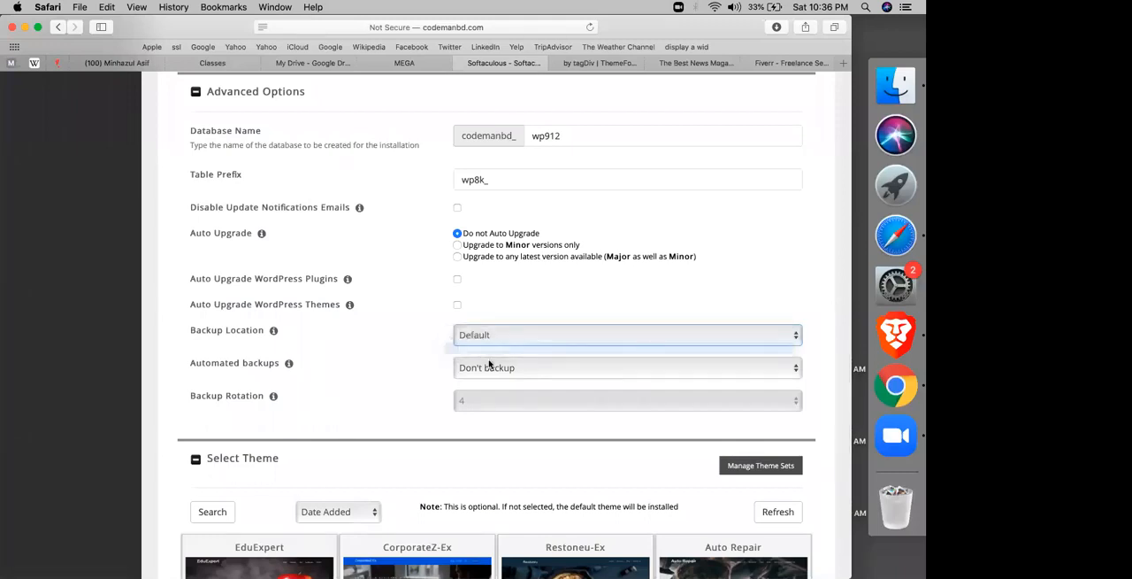
left_click(498, 370)
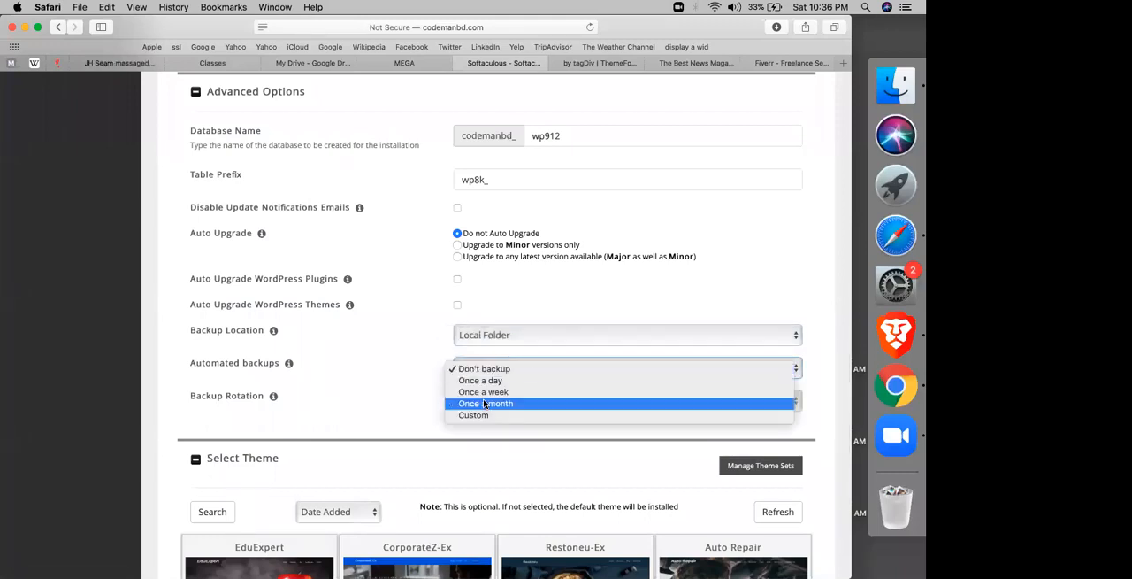
left_click(484, 403)
left_click(493, 405)
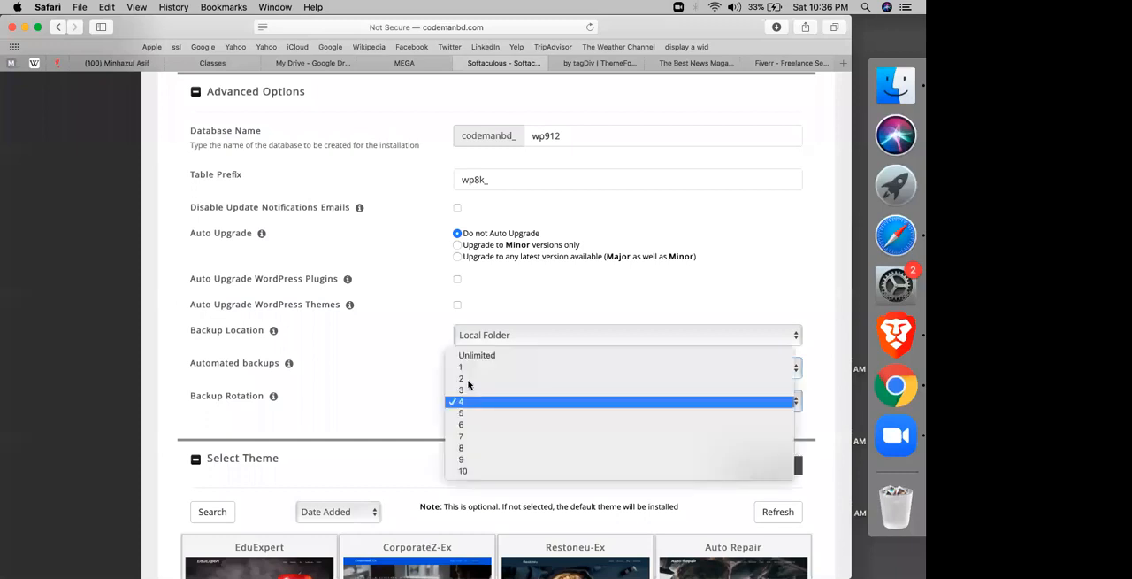
left_click(465, 368)
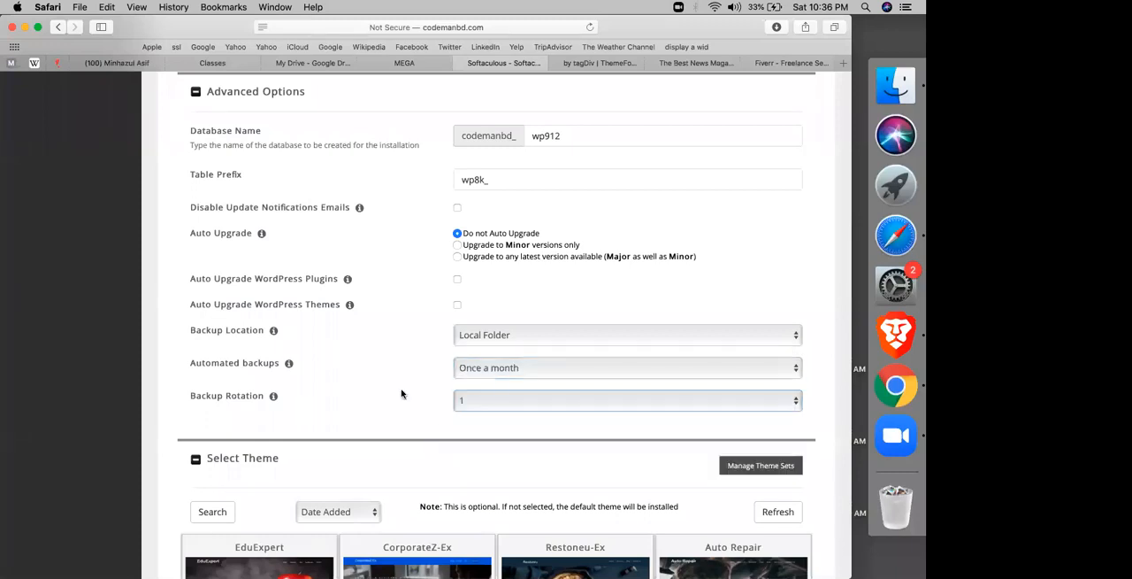
Step: Review the WordPress installation form from the software setup to the backup settings and theme selection
scroll(401, 394, "down", 8)
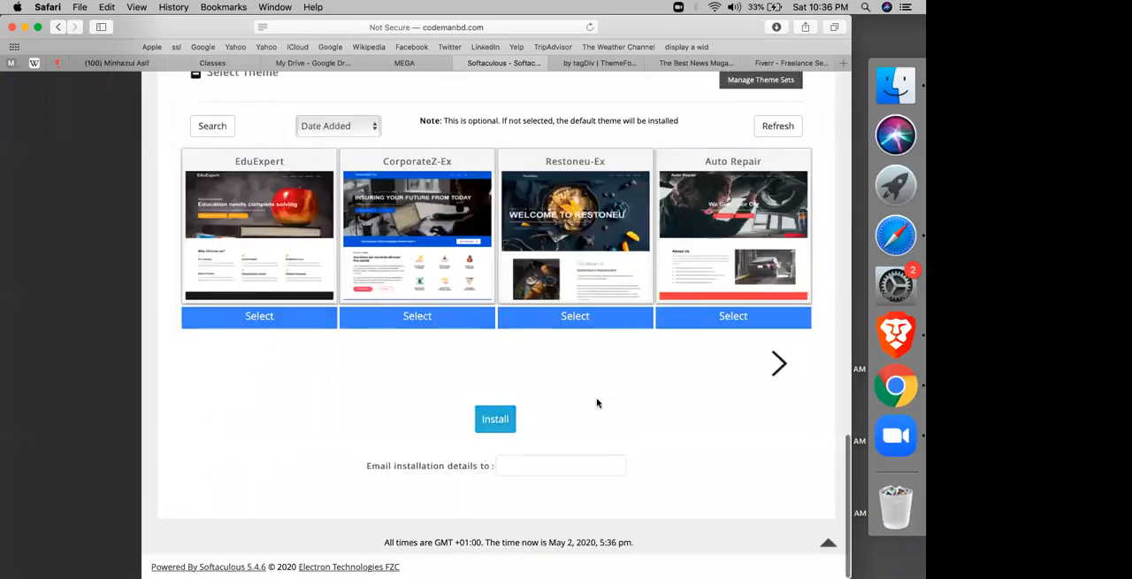
scroll(598, 402, "up", 20)
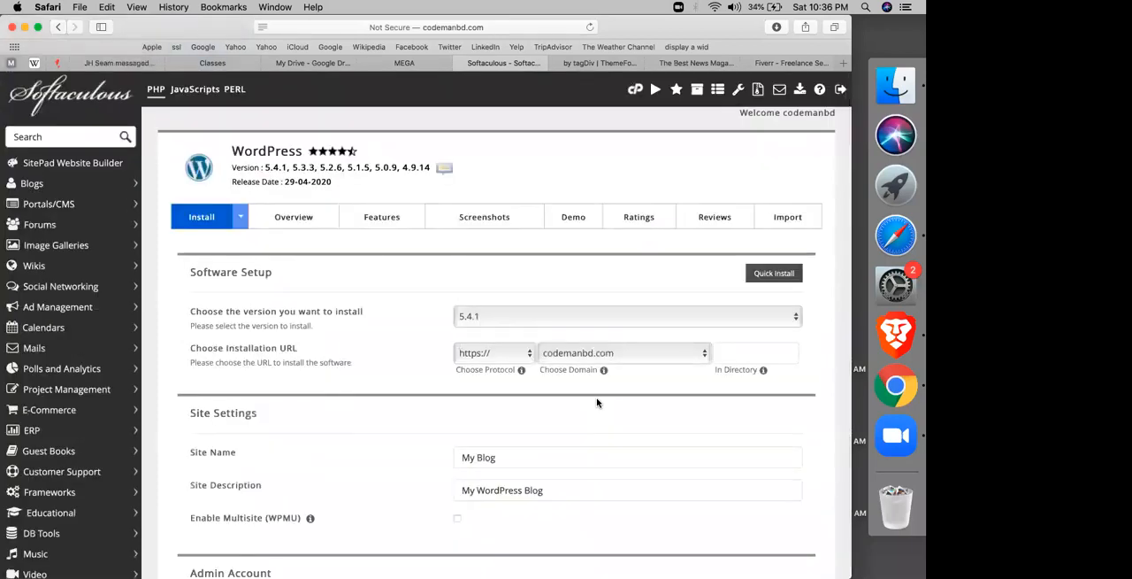
scroll(597, 402, "down", 14)
scroll(597, 403, "down", 4)
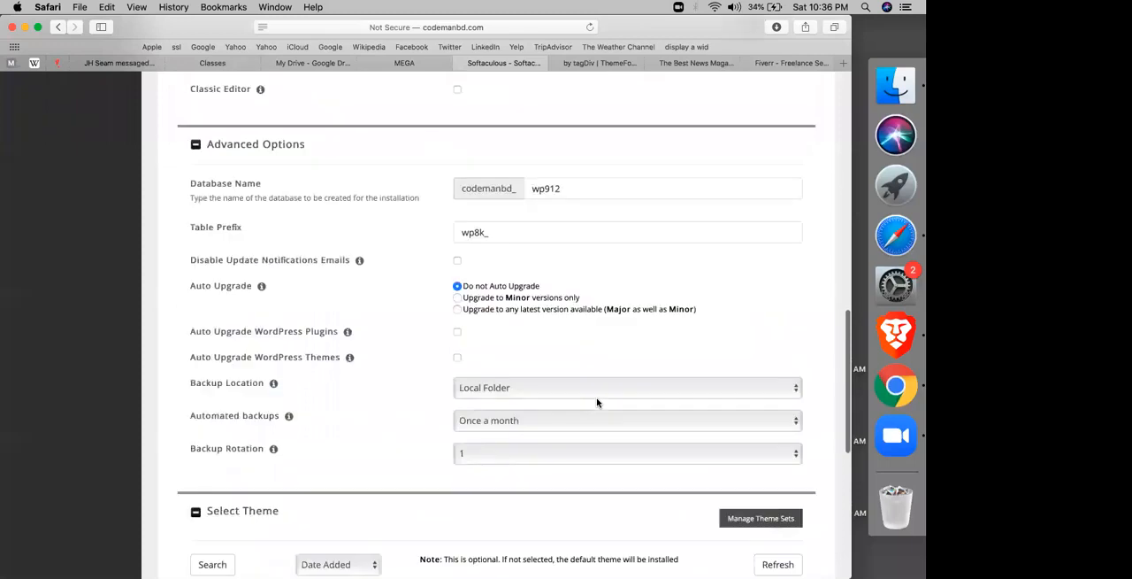
scroll(572, 407, "down", 2)
scroll(481, 248, "down", 3)
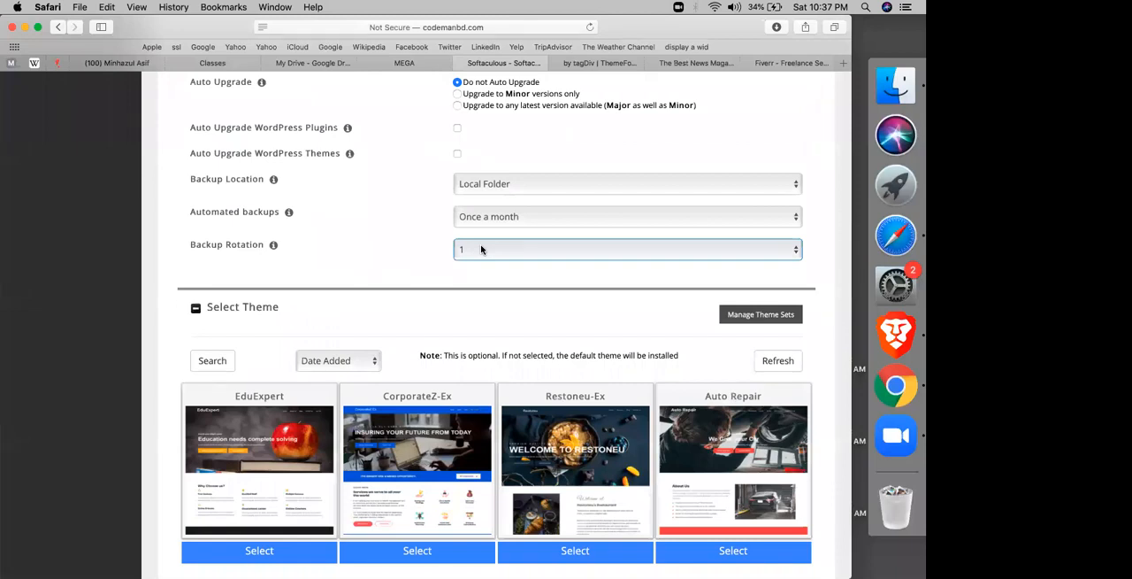
Step: Set the new installation's backup rotation to 2, and leave the installation form for the WordPress overview
left_click(481, 248)
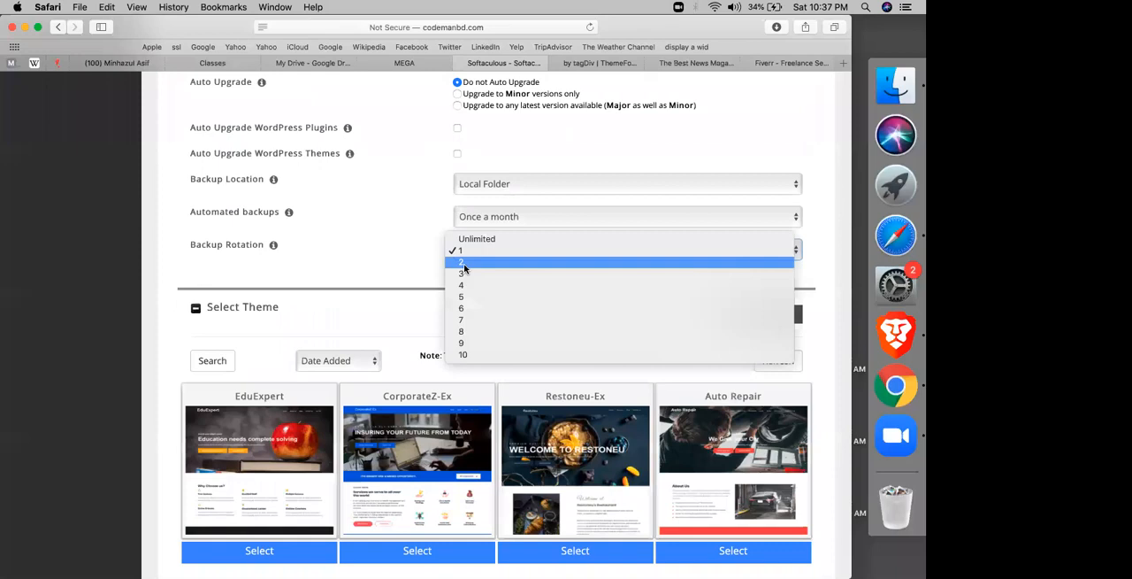
left_click(464, 267)
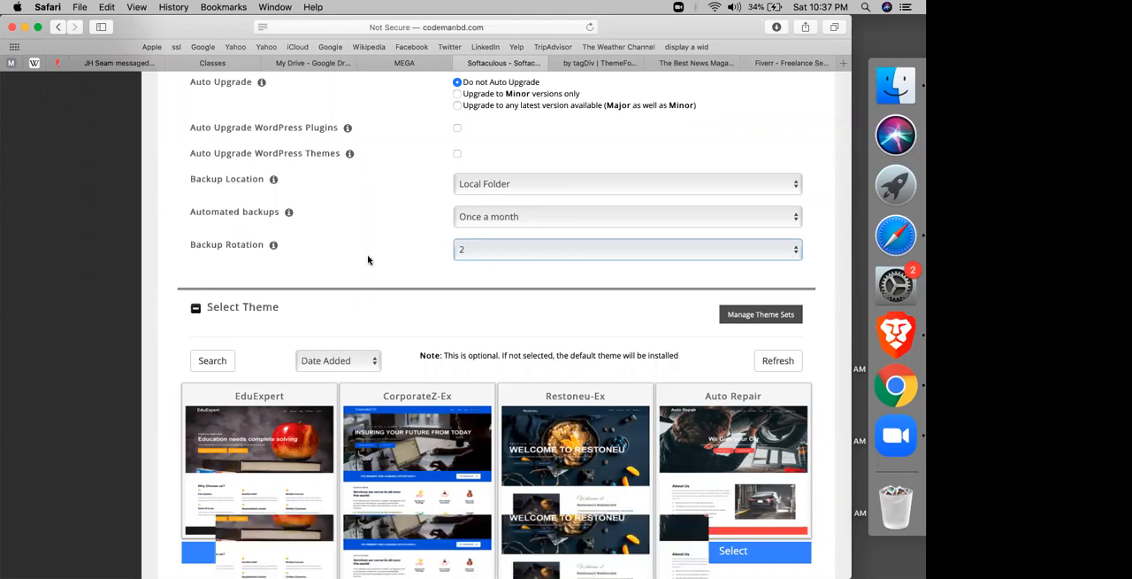
scroll(368, 260, "up", 15)
left_click(294, 216)
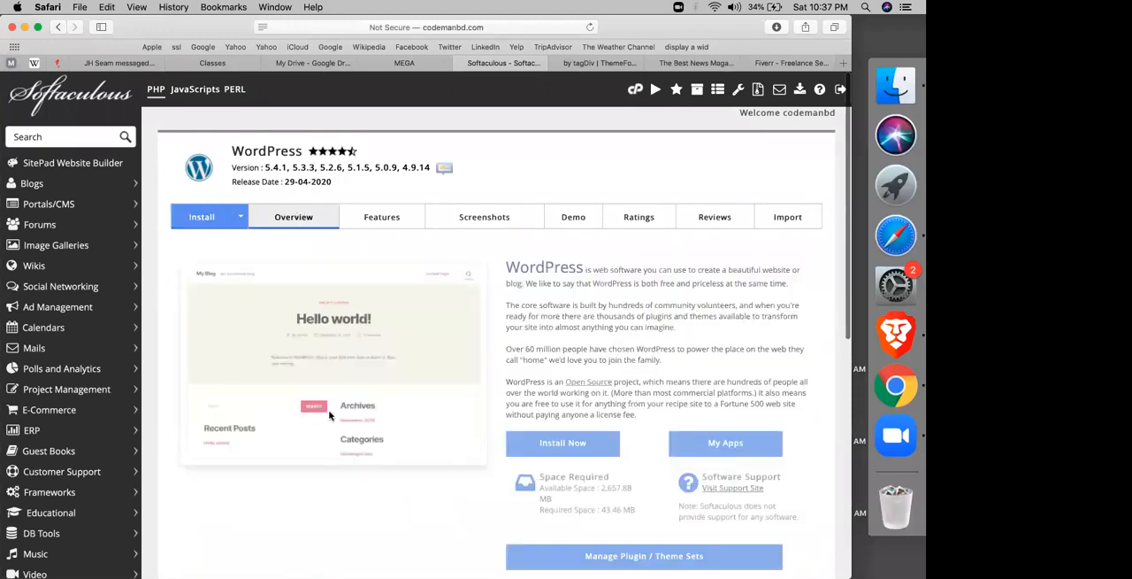
Step: Open the codemanbd.com/newspaper site from the current installations, and return to the Softaculous page
scroll(283, 340, "down", 10)
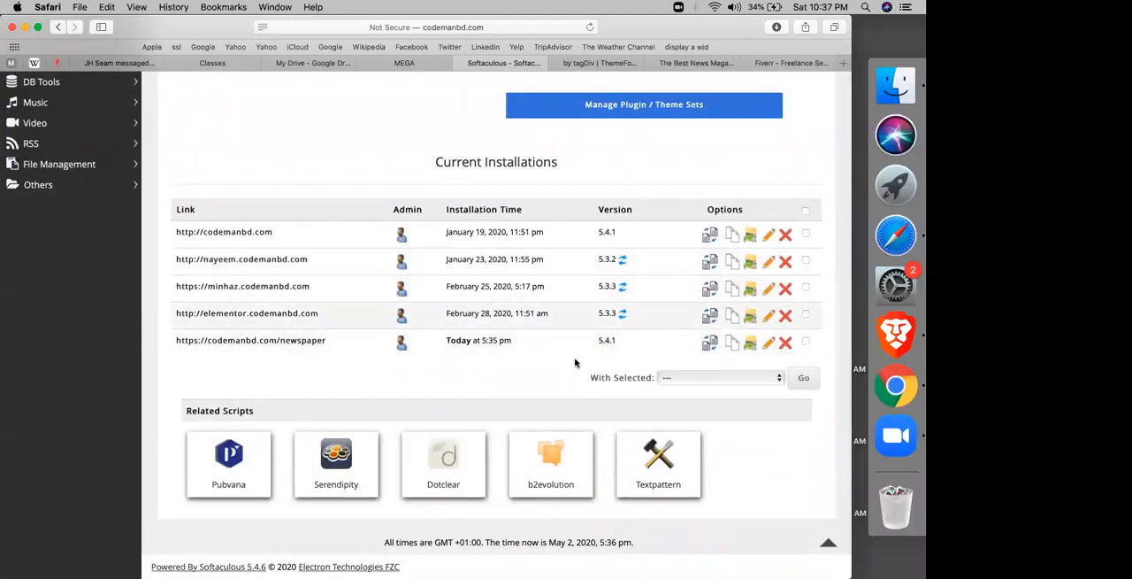
left_click(253, 342)
left_click(468, 64)
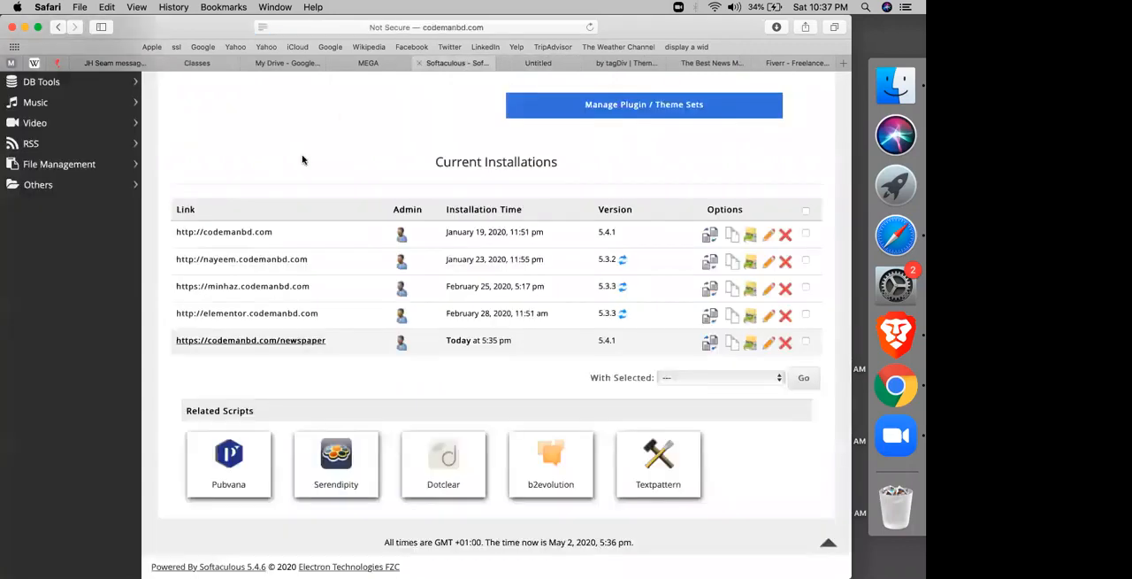
Step: Open the softaculous_backups folder in the cPanel File Manager and select the wp.26 backup archive
scroll(301, 159, "up", 10)
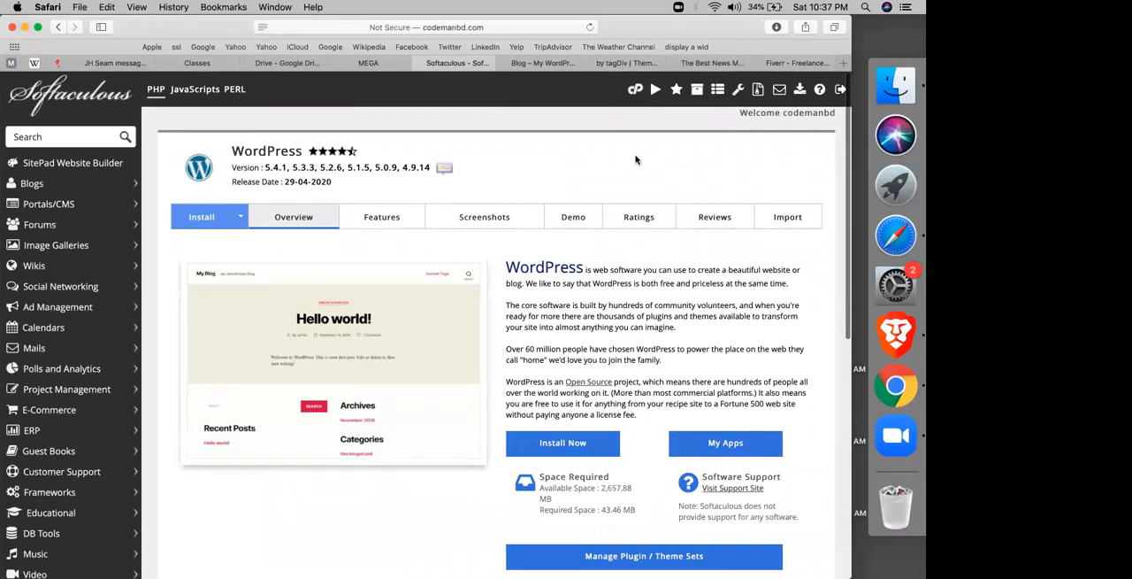
left_click(633, 91)
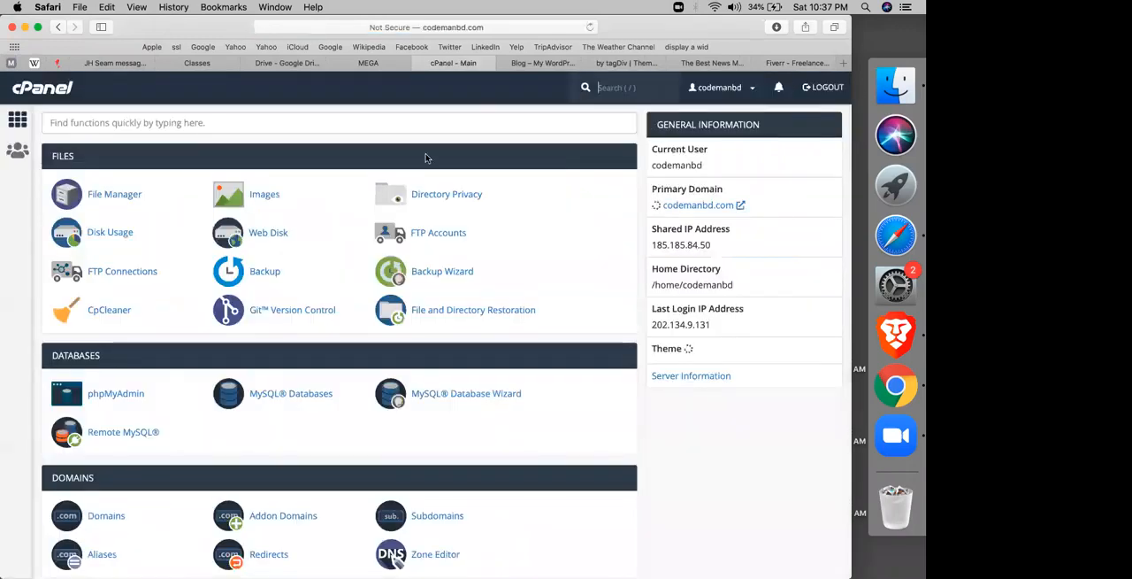
left_click(93, 200)
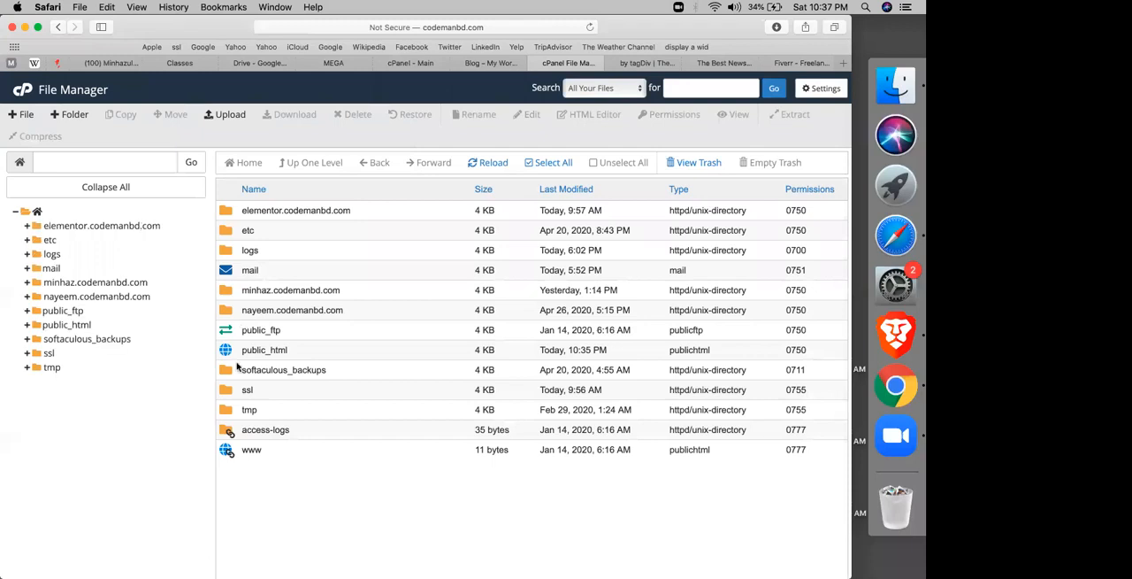
left_click(232, 376)
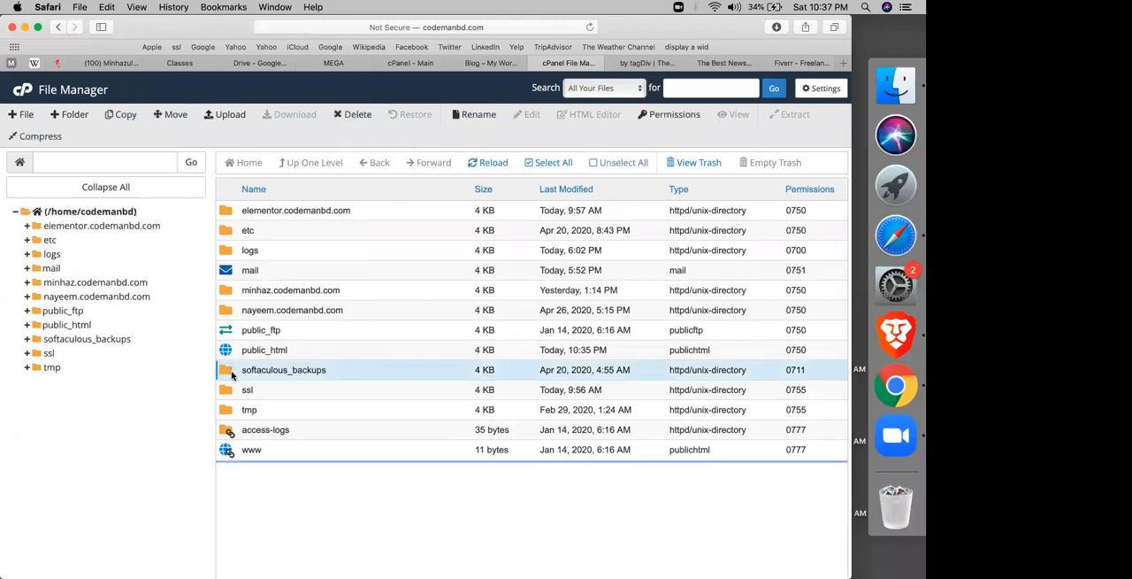
double_click(233, 376)
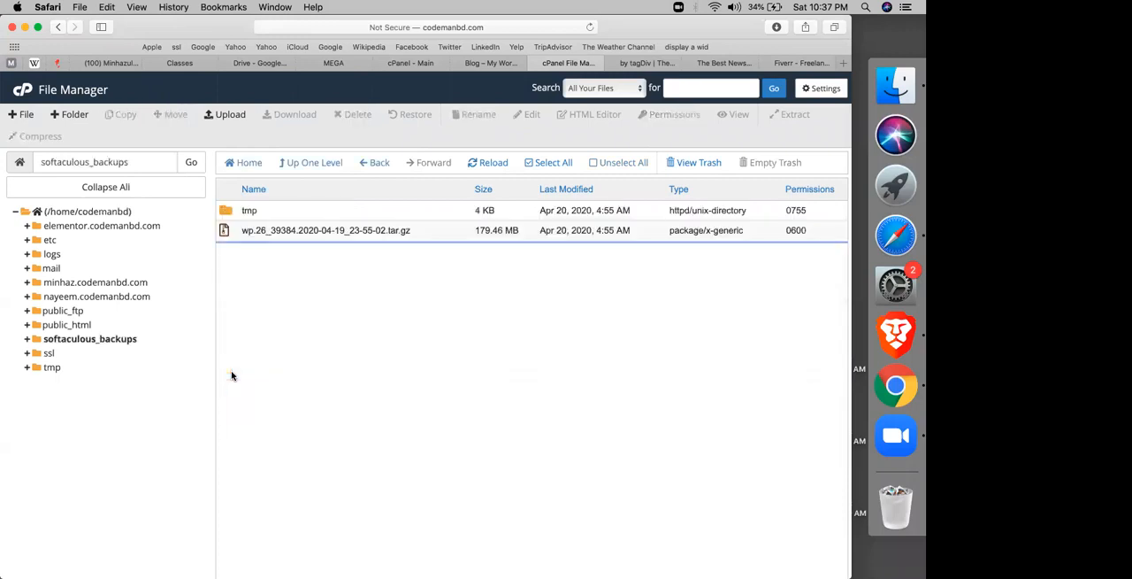
left_click(285, 232)
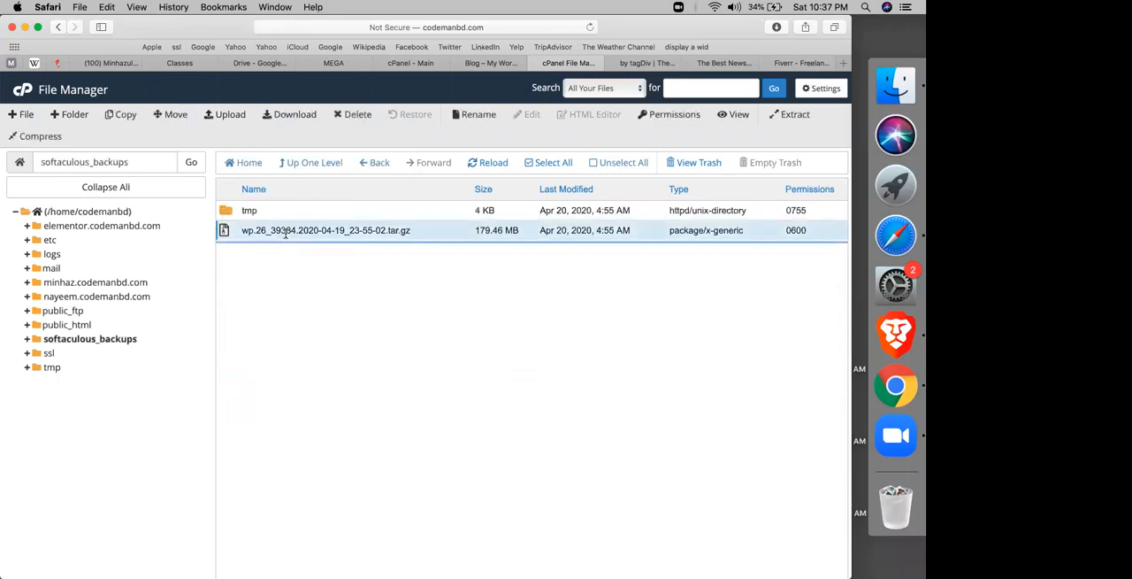
key("XF86AudioRaiseVolume")
Step: Return through the cPanel home page to the WordPress overview in Softaculous and show its current installations
left_click(19, 92)
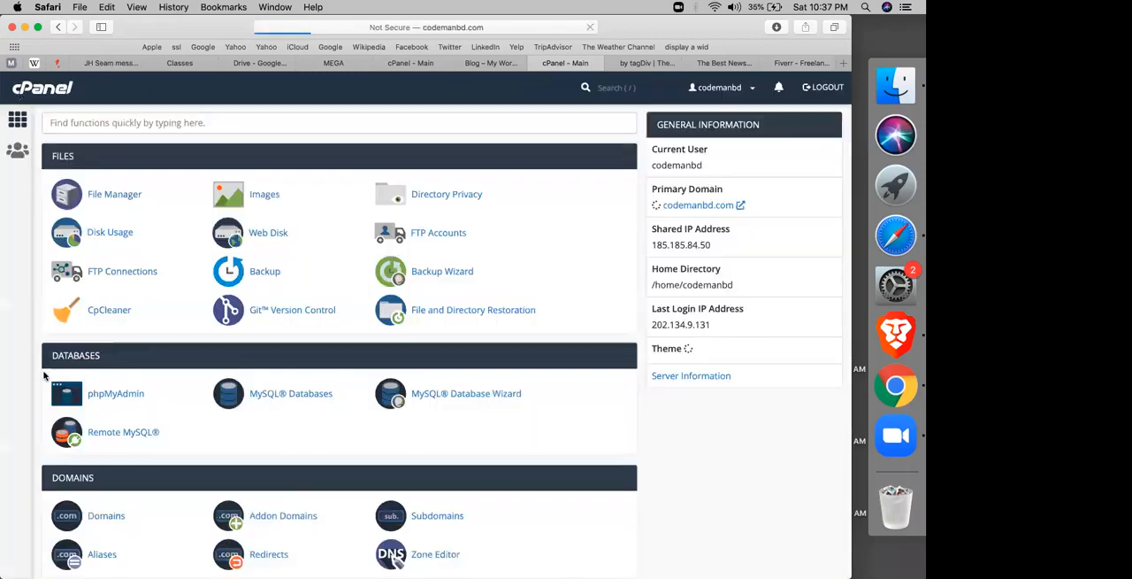
scroll(44, 376, "down", 20)
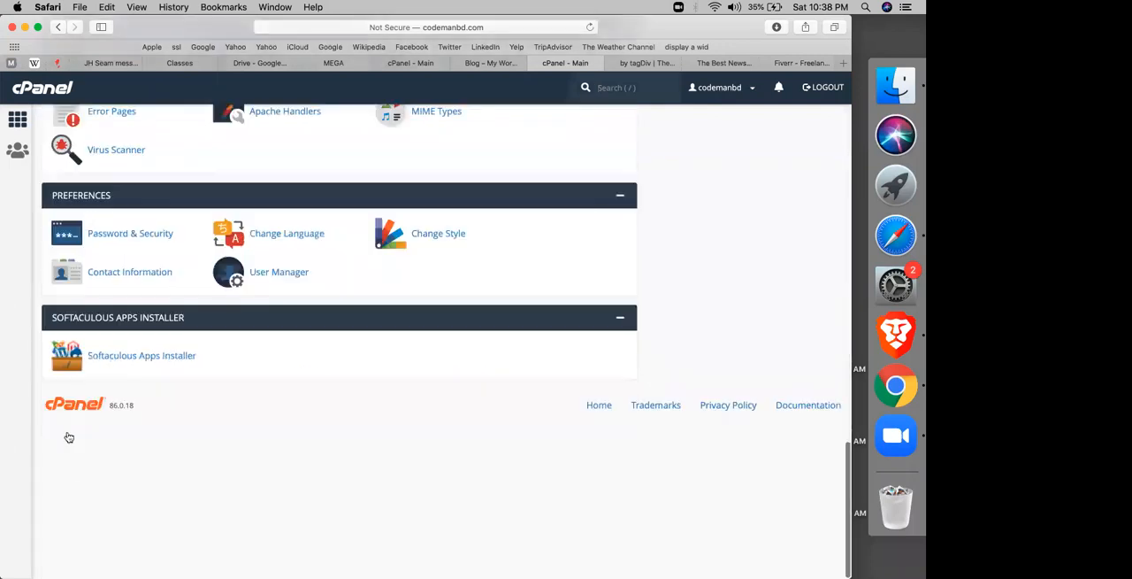
left_click(69, 433)
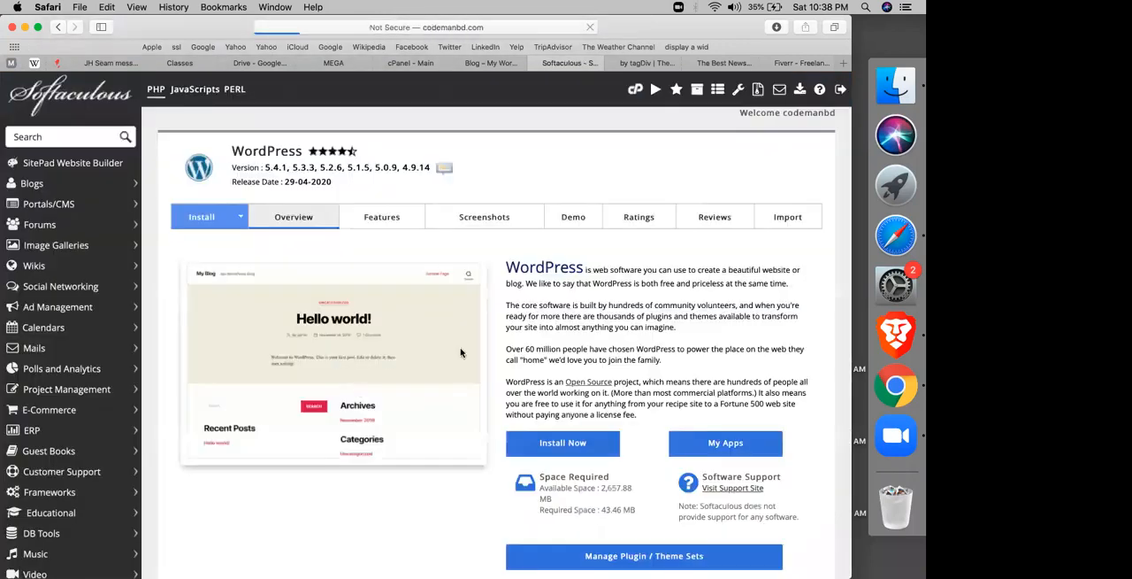
scroll(460, 352, "down", 3)
right_click(463, 406)
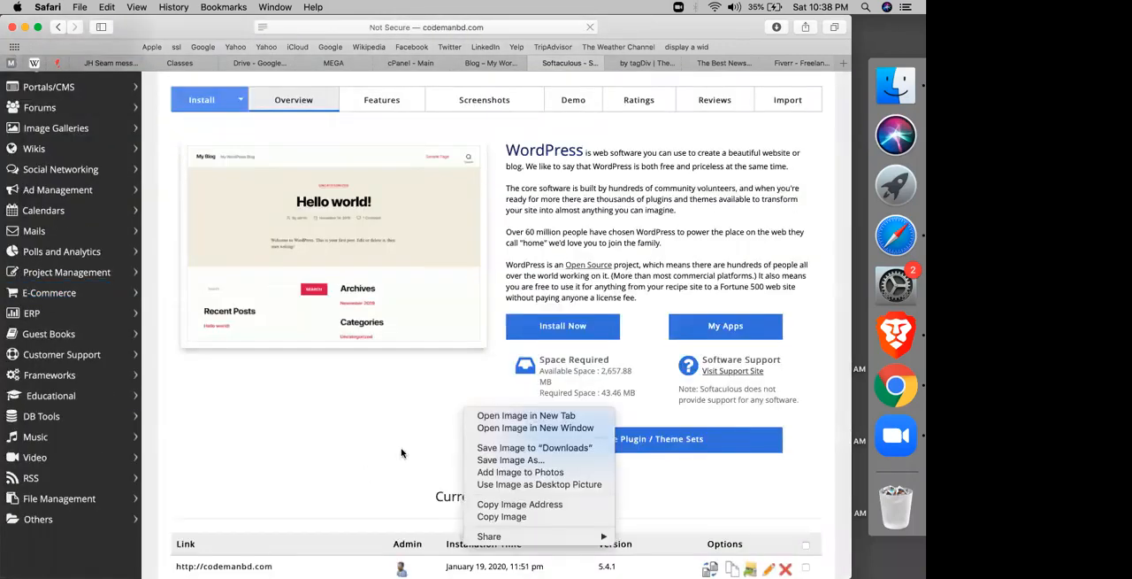
scroll(402, 449, "down", 1)
right_click(402, 449)
left_click(319, 407)
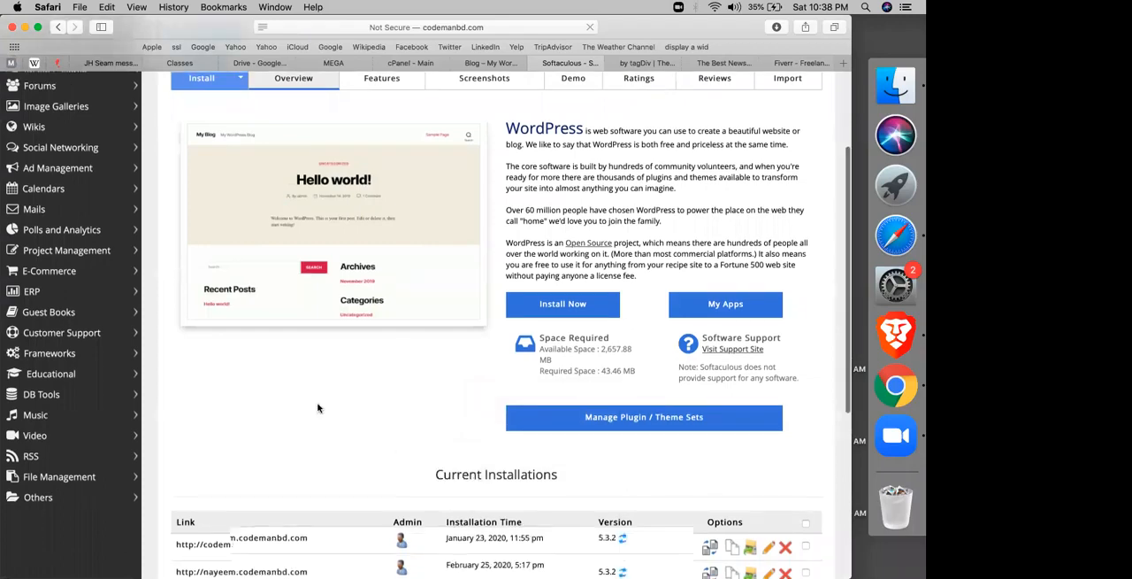
scroll(695, 242, "down", 5)
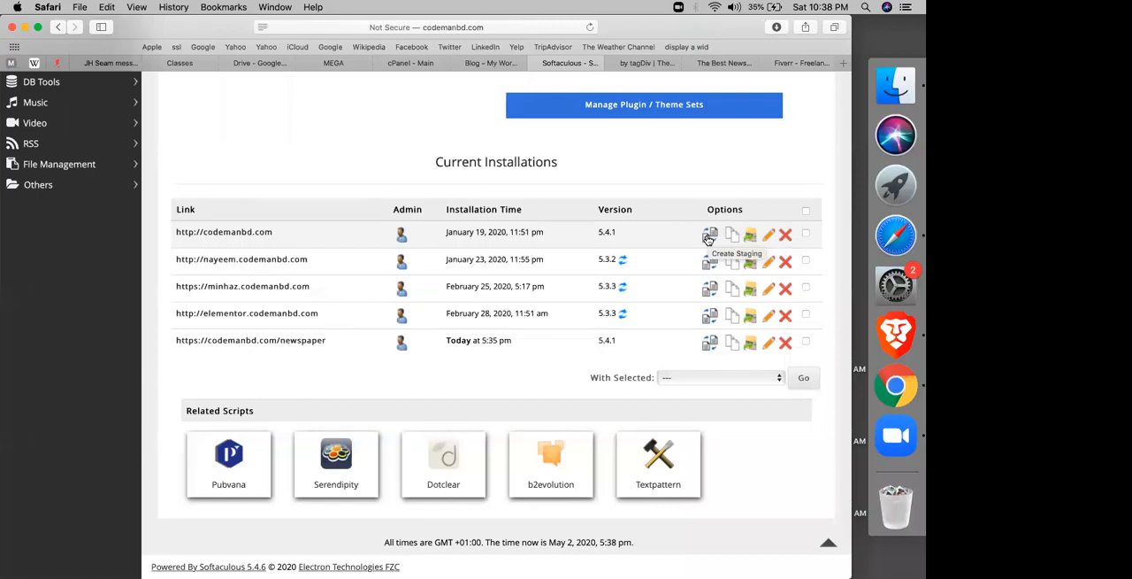
Step: Examine the staging form for the codemanbd.com installation, and return to the current installations without creating a staging copy
left_click(709, 236)
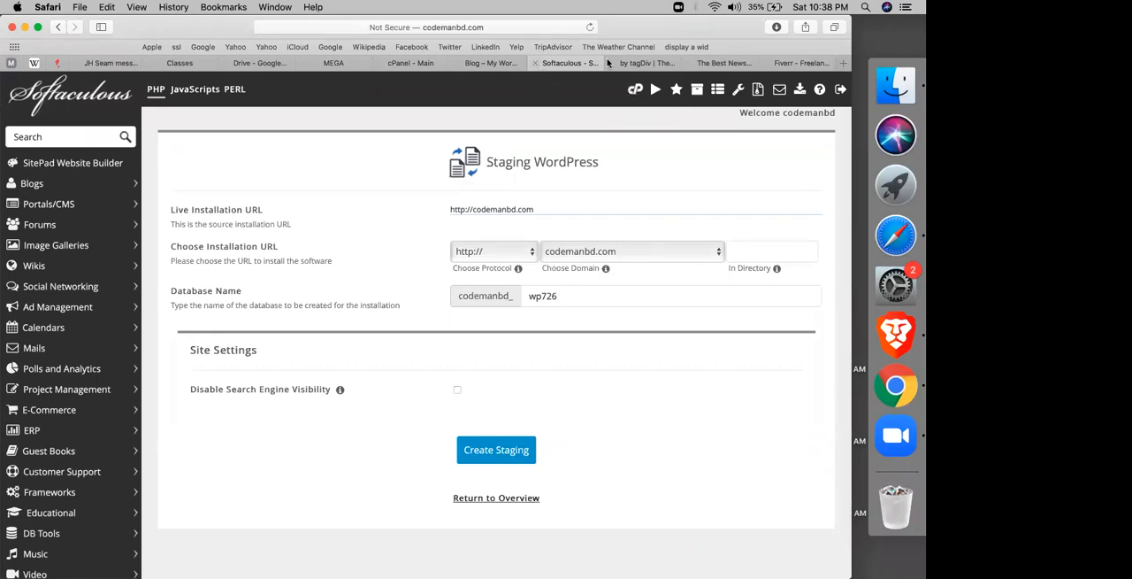
left_click(637, 64)
left_click(568, 63)
scroll(413, 317, "down", 3)
scroll(239, 255, "up", 1)
right_click(240, 254)
left_click(182, 263)
scroll(309, 189, "up", 1)
right_click(311, 189)
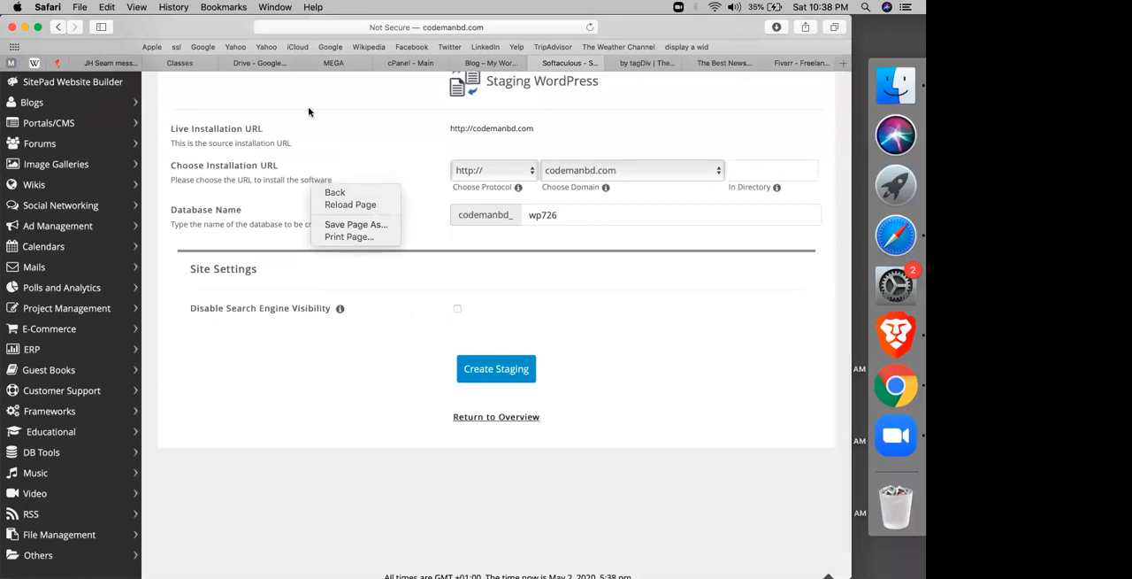
left_click(258, 147)
scroll(258, 146, "up", 2)
left_click(58, 27)
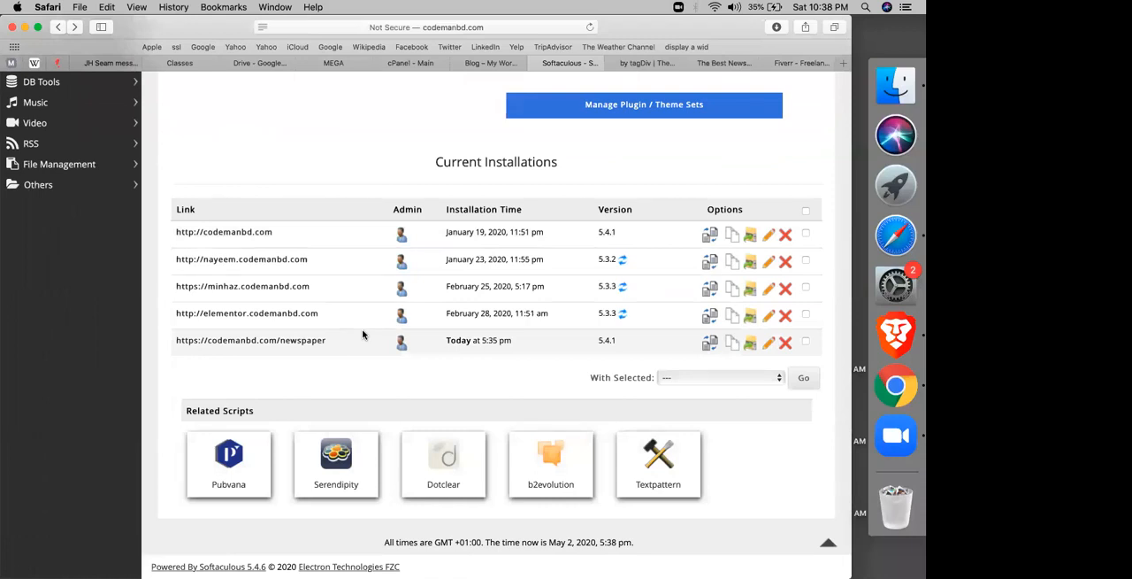
key("XF86AudioRaiseVolume")
triple_click(363, 335)
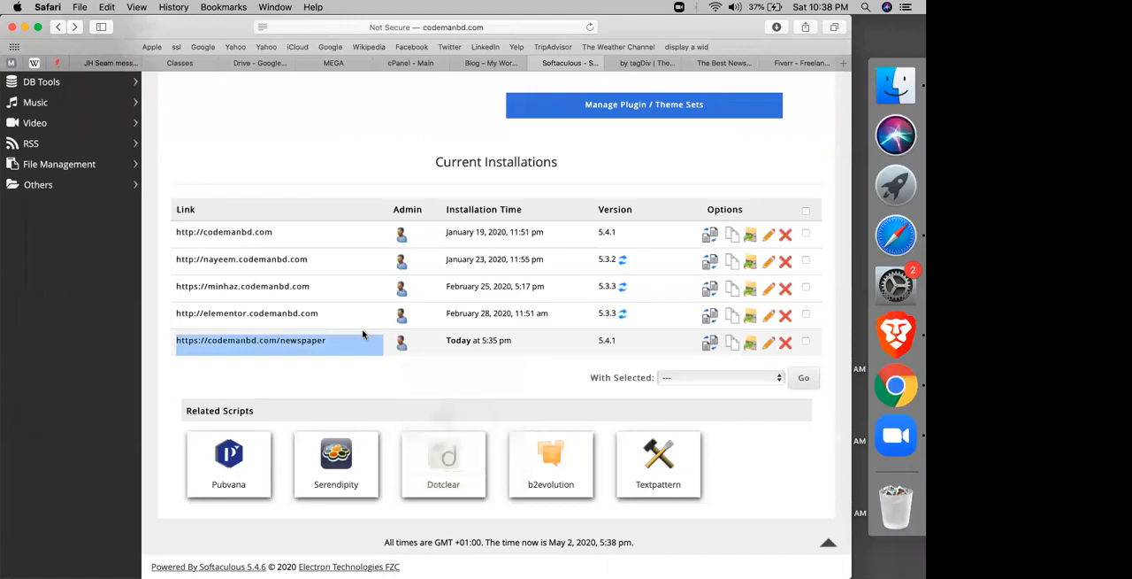
left_click(362, 334)
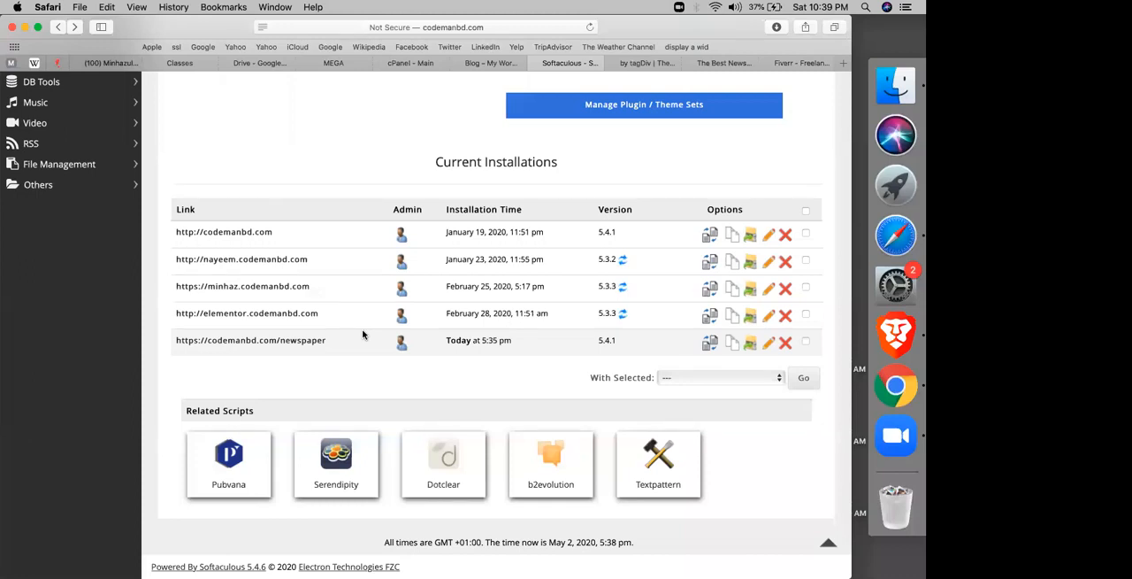
left_click_drag(359, 334, 312, 277)
left_click(313, 277)
right_click(272, 231)
left_click(362, 210)
right_click(357, 210)
left_click(356, 364)
left_click_drag(356, 363, 443, 341)
left_click_drag(482, 340, 629, 253)
left_click(627, 247)
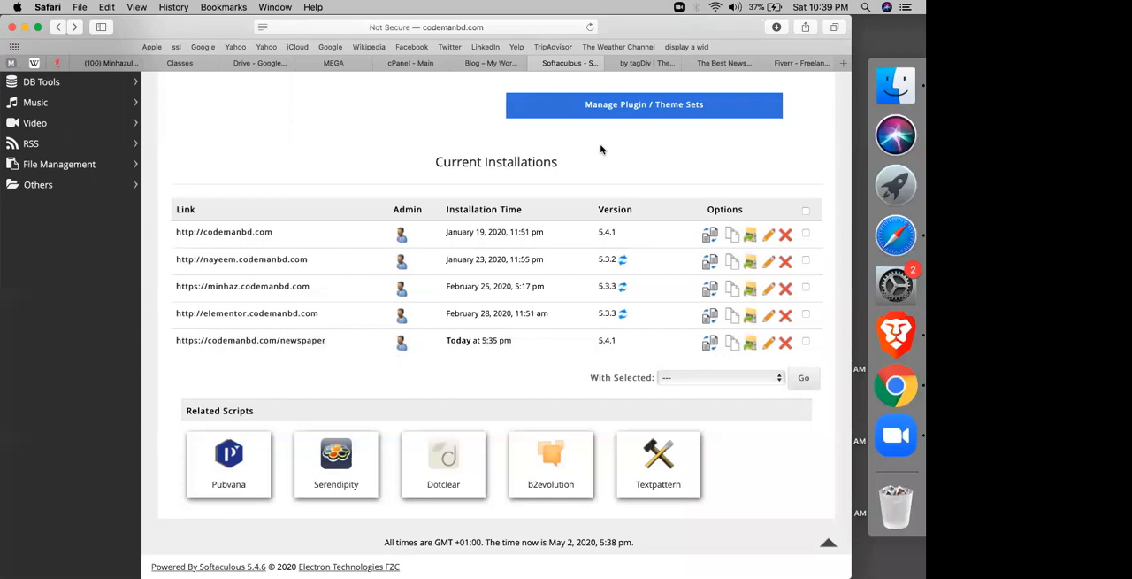
right_click(601, 148)
left_click(599, 198)
scroll(599, 198, "up", 5)
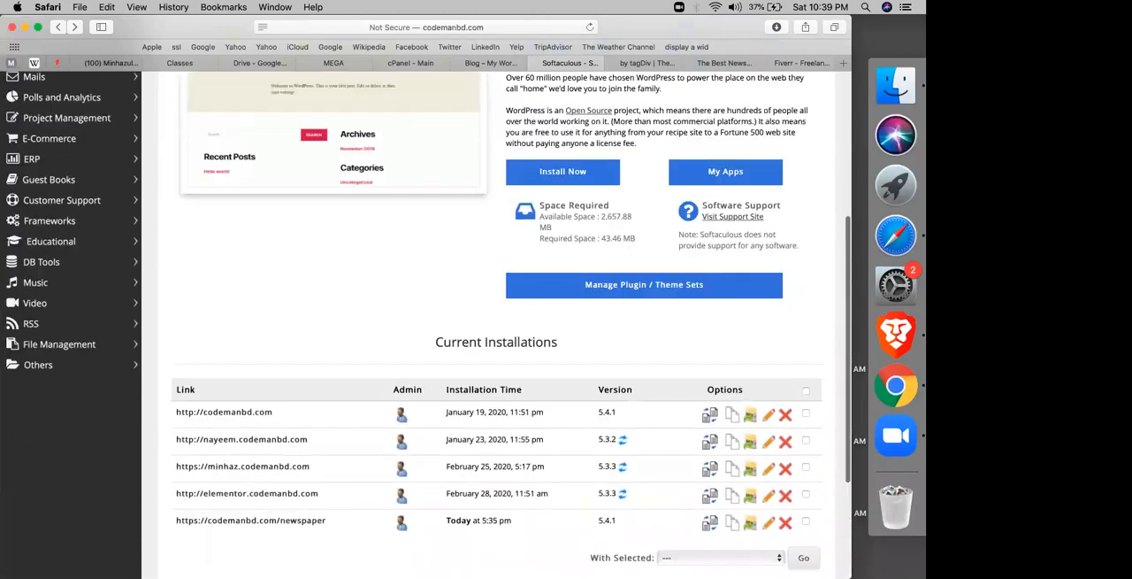
scroll(599, 198, "up", 3)
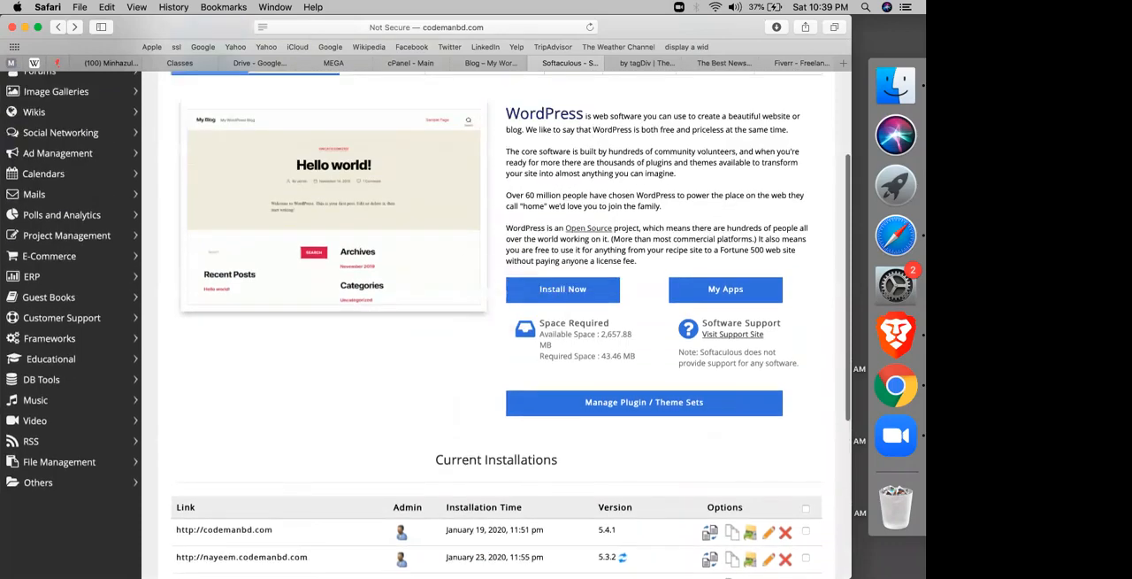
scroll(377, 222, "up", 1)
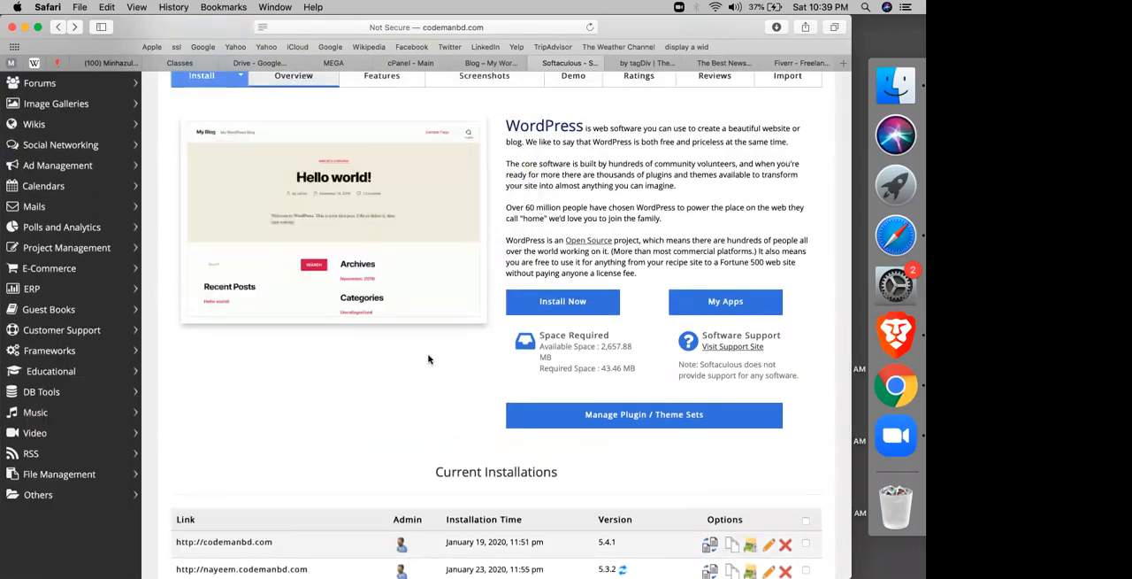
Step: Open the codemanbd.com/newspaper site from the current installations and go to its wp-admin login page
scroll(428, 358, "down", 8)
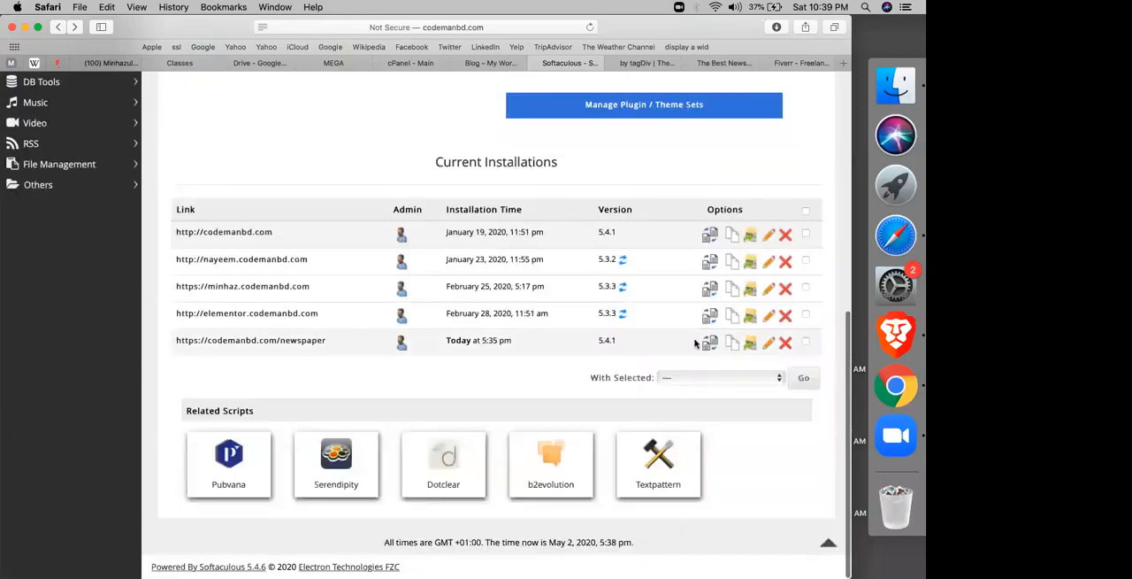
left_click(261, 341)
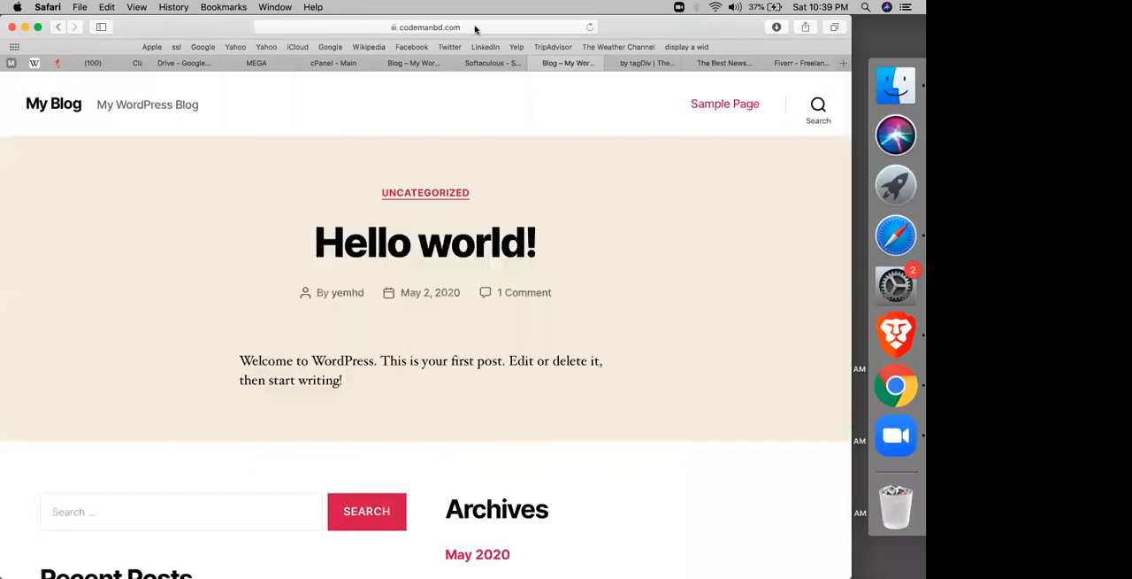
left_click(475, 29)
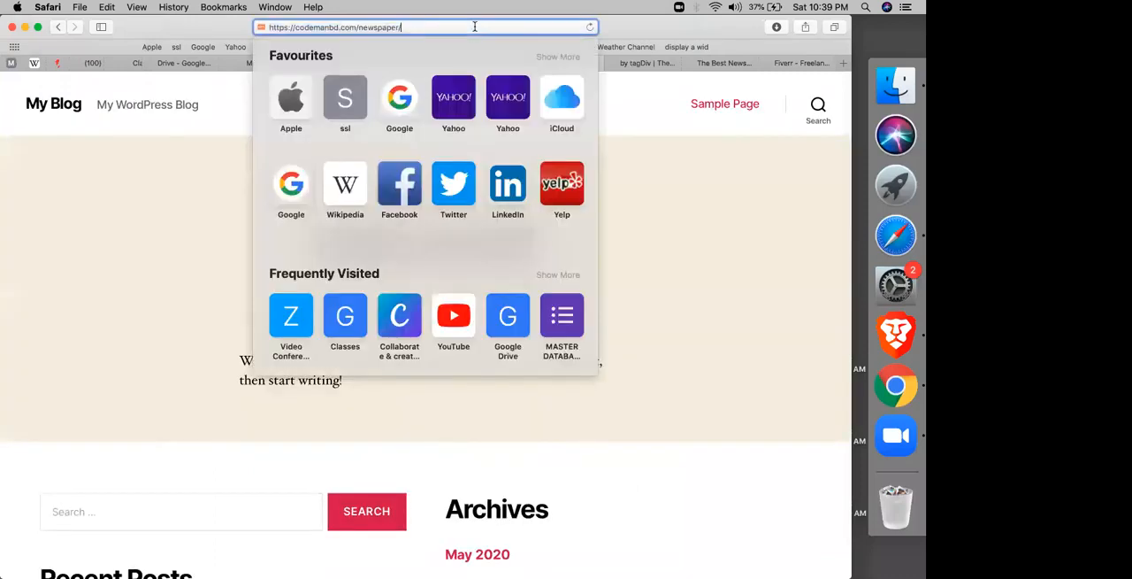
type("wp-admin")
key("Return")
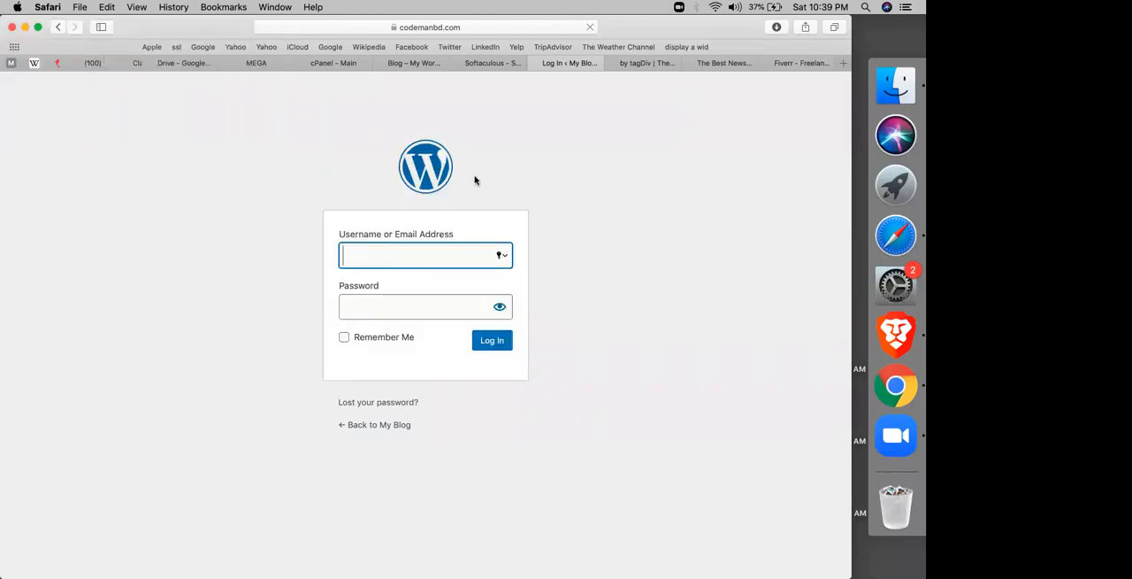
Step: Back in Softaculous, open the codemanbd.com/newspaper installation's details for editing and go to the Admin Account section
left_click(485, 64)
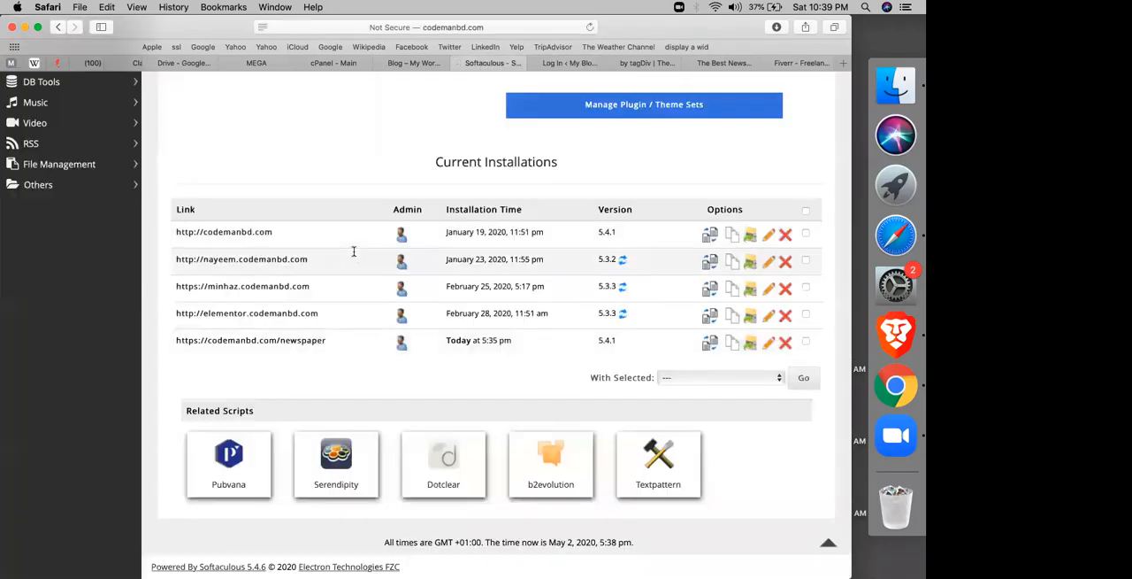
left_click_drag(574, 327, 781, 396)
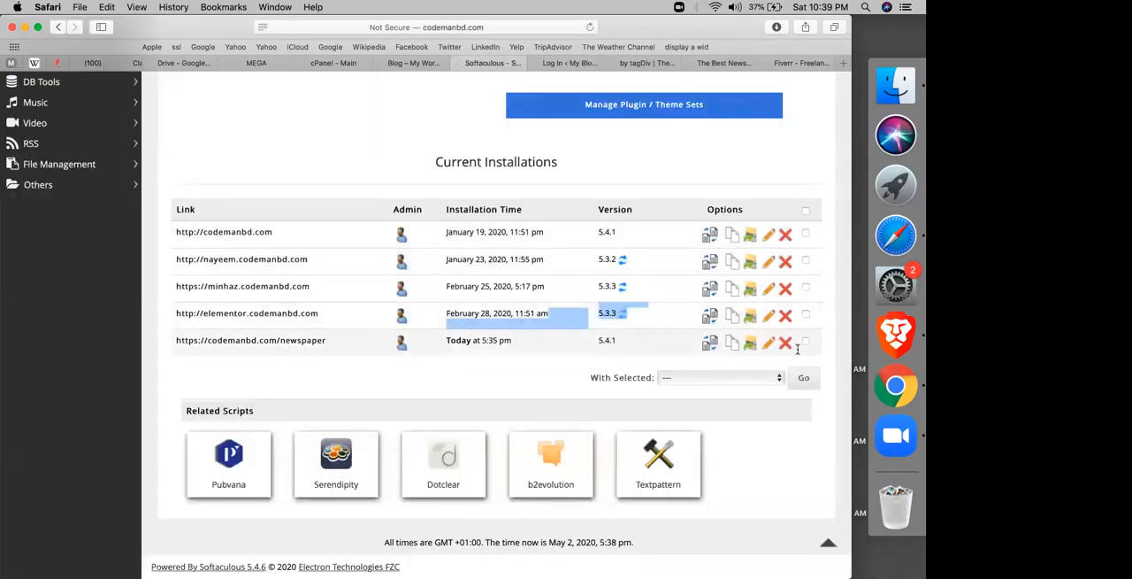
left_click(764, 346)
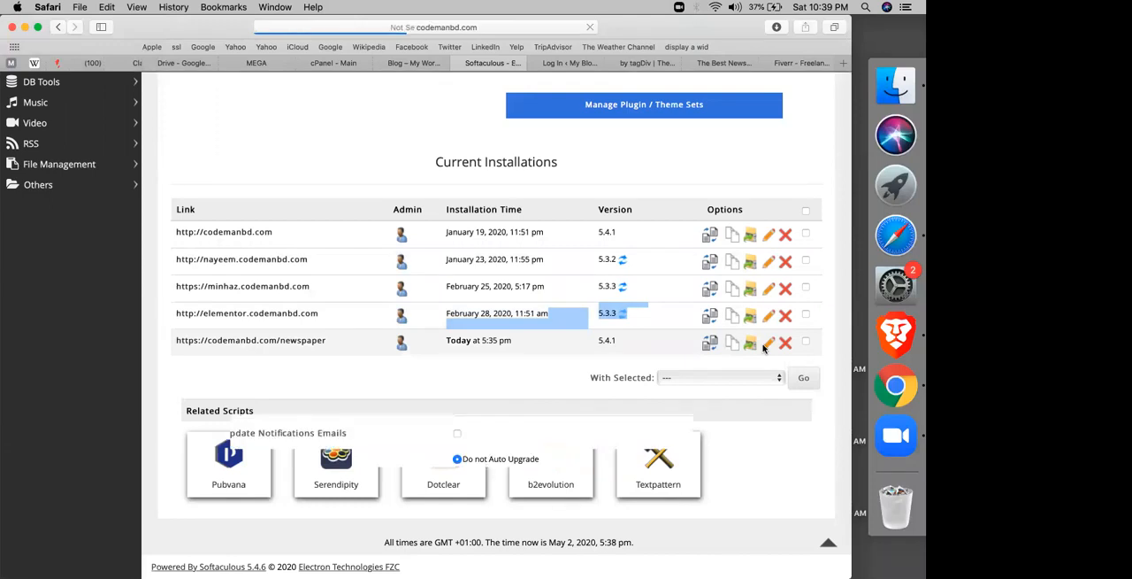
right_click(546, 353)
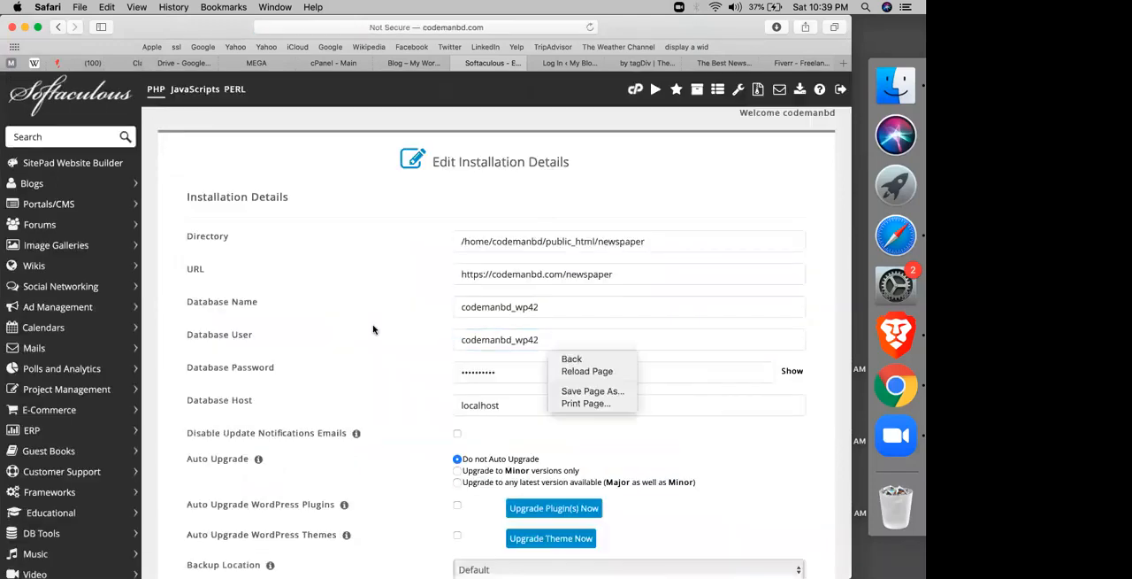
scroll(362, 336, "down", 2)
right_click(362, 336)
scroll(424, 303, "down", 5)
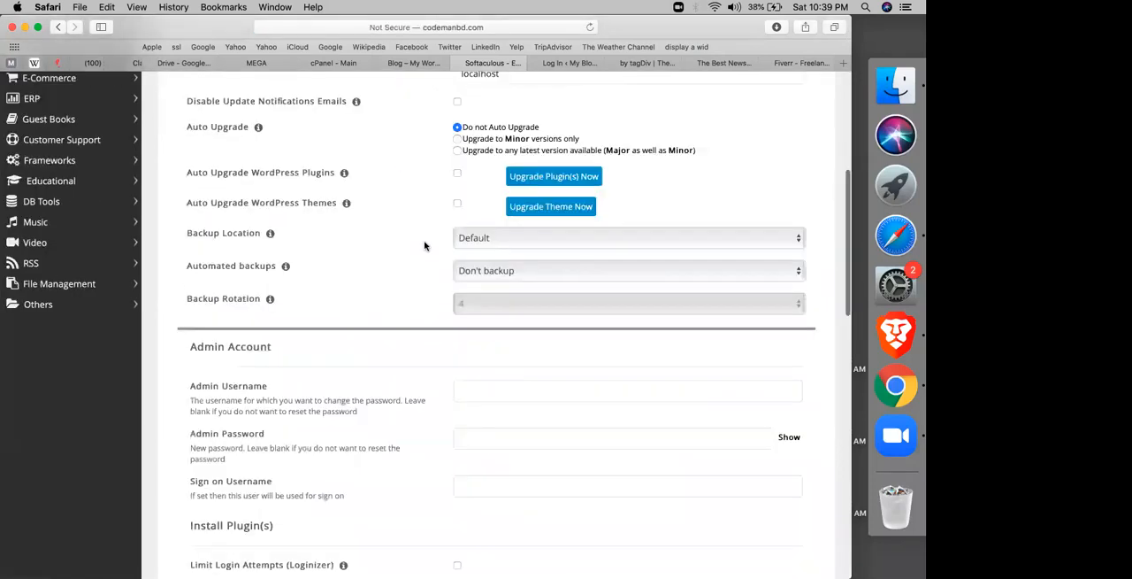
Step: In the Admin Account section, enter admin as the admin username and fill in a new admin password with its characters shown
scroll(460, 292, "down", 3)
left_click(565, 229)
left_click(789, 278)
left_click(576, 228)
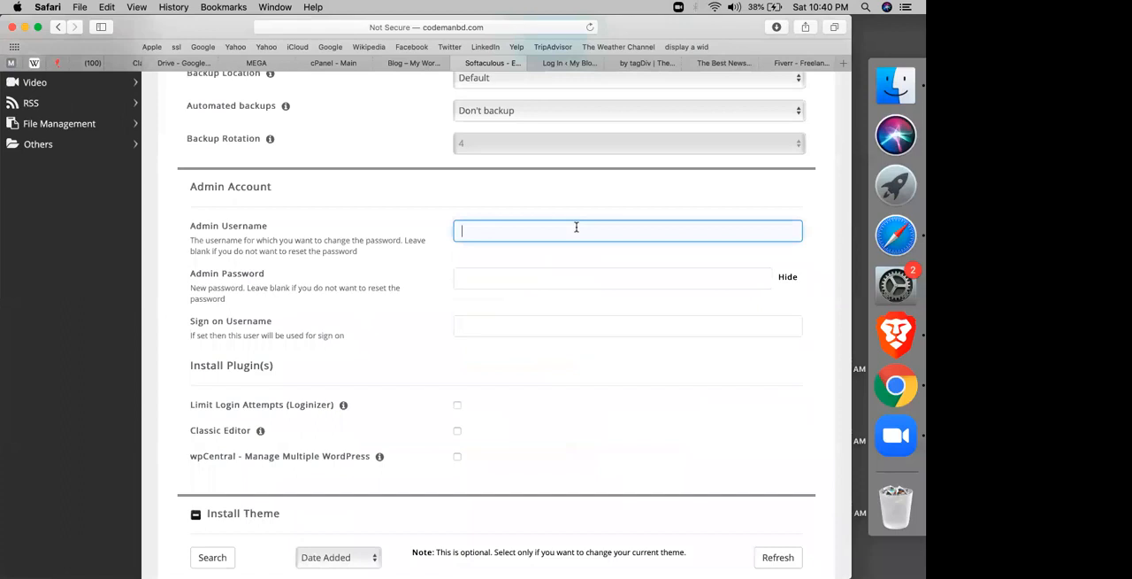
type("admin")
key("Tab")
type("a")
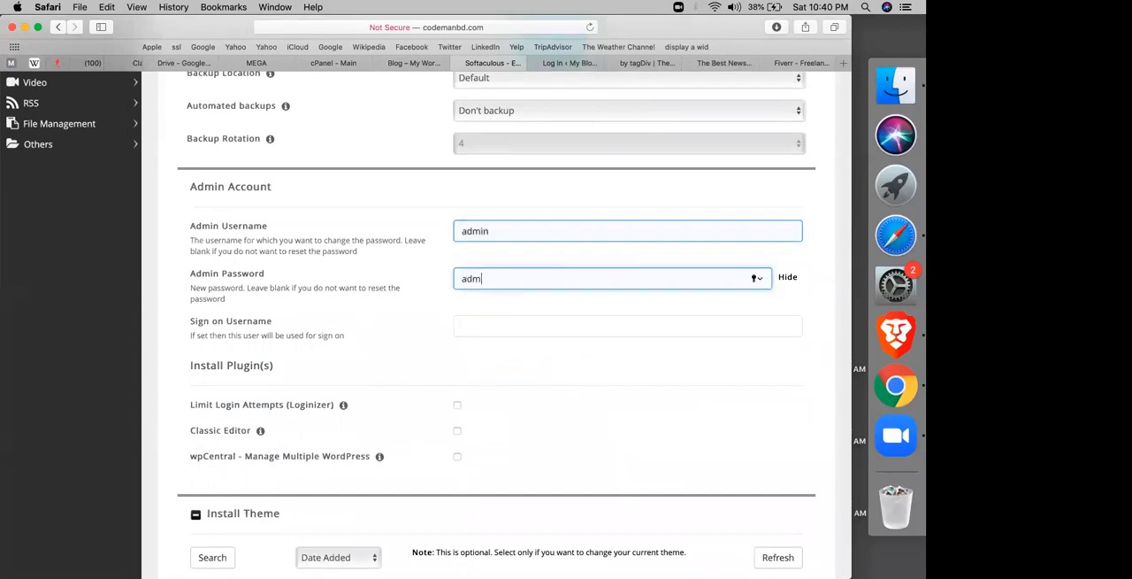
right_click(576, 226)
left_click(257, 345)
right_click(256, 346)
left_click(227, 346)
Step: Try to save the newspaper installation's details with the new admin credentials, and update the password saved in the browser
scroll(226, 347, "down", 1)
scroll(226, 350, "down", 5)
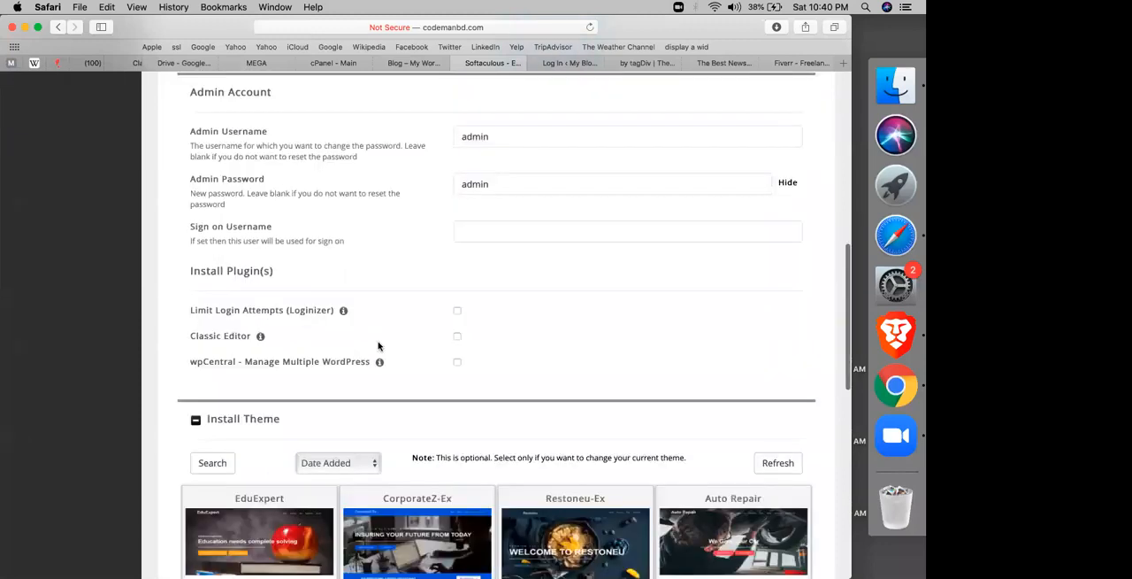
scroll(294, 216, "down", 10)
right_click(396, 296)
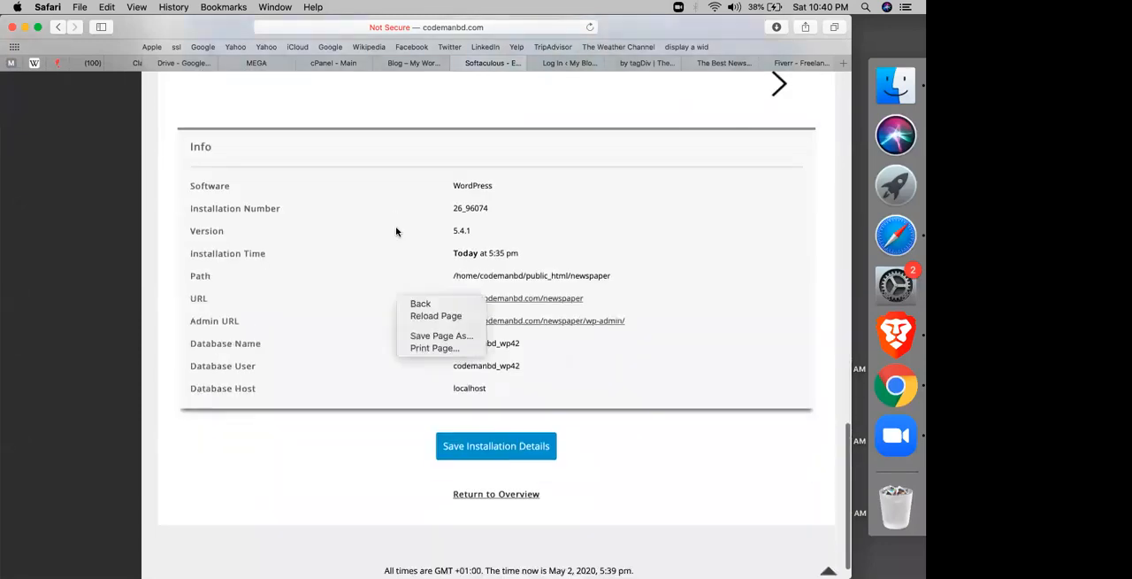
left_click(291, 324)
scroll(291, 324, "down", 1)
scroll(464, 374, "up", 3)
right_click(465, 373)
left_click(250, 227)
scroll(251, 230, "up", 1)
scroll(250, 230, "up", 10)
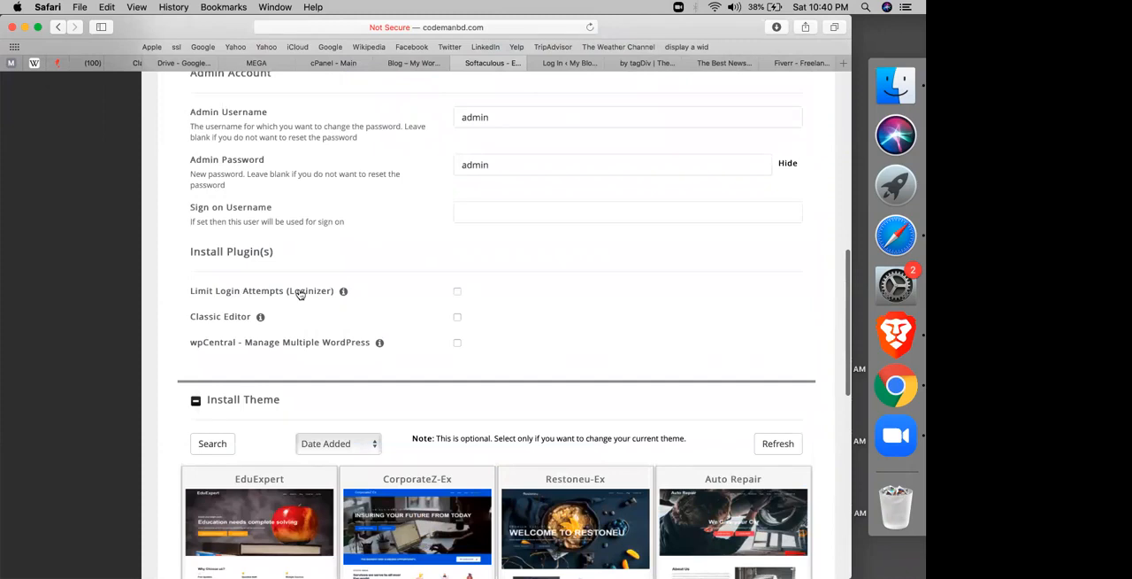
scroll(299, 294, "down", 12)
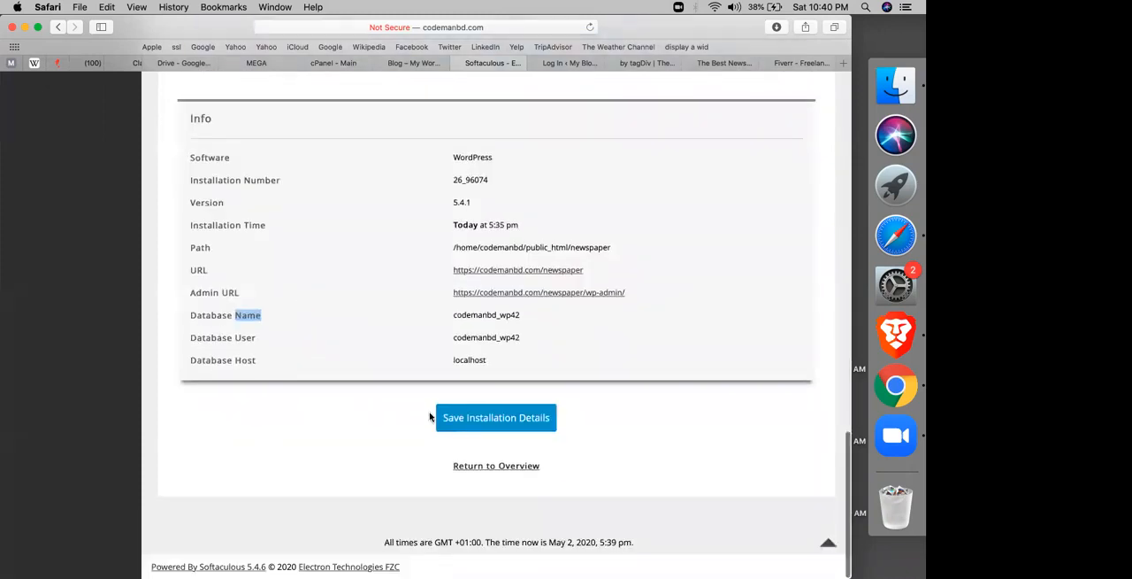
left_click(466, 411)
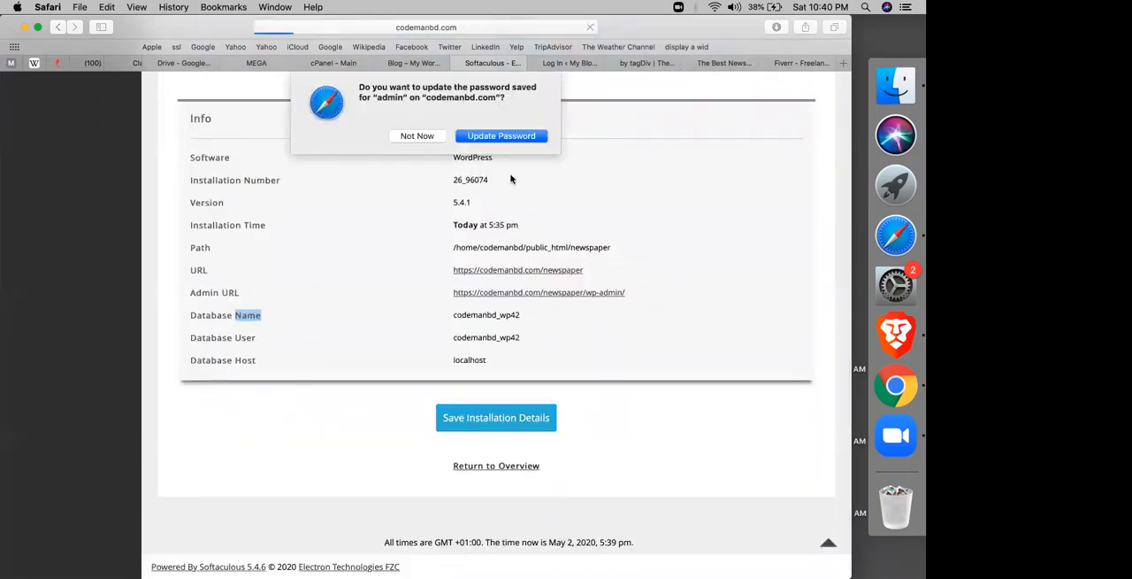
left_click(497, 137)
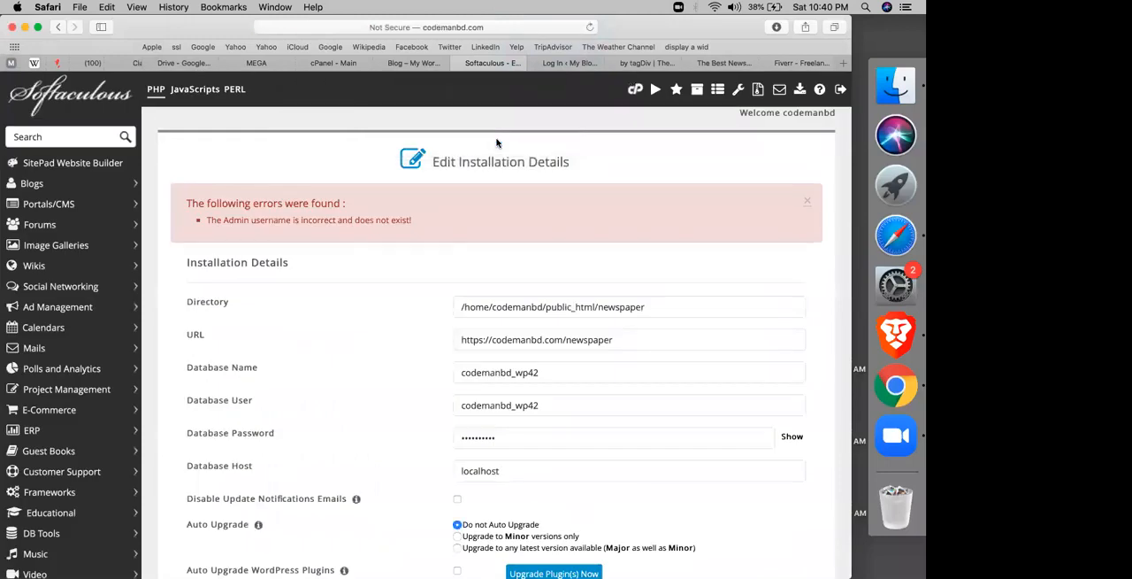
Step: Try saving the installation details again with the same admin username and password
scroll(407, 290, "down", 2)
scroll(407, 290, "down", 10)
left_click(531, 290)
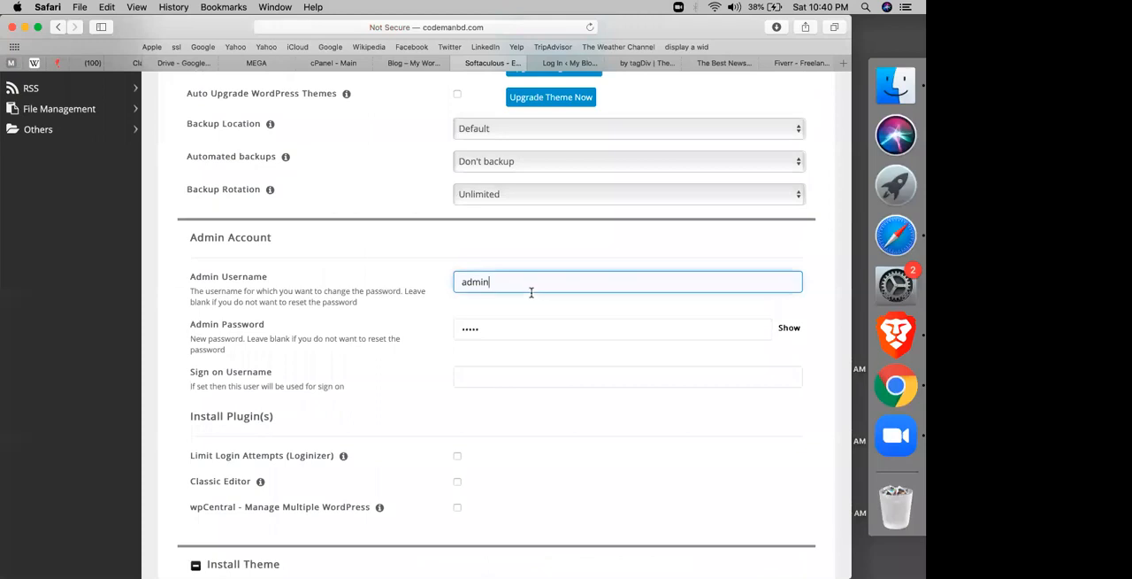
scroll(501, 351, "down", 15)
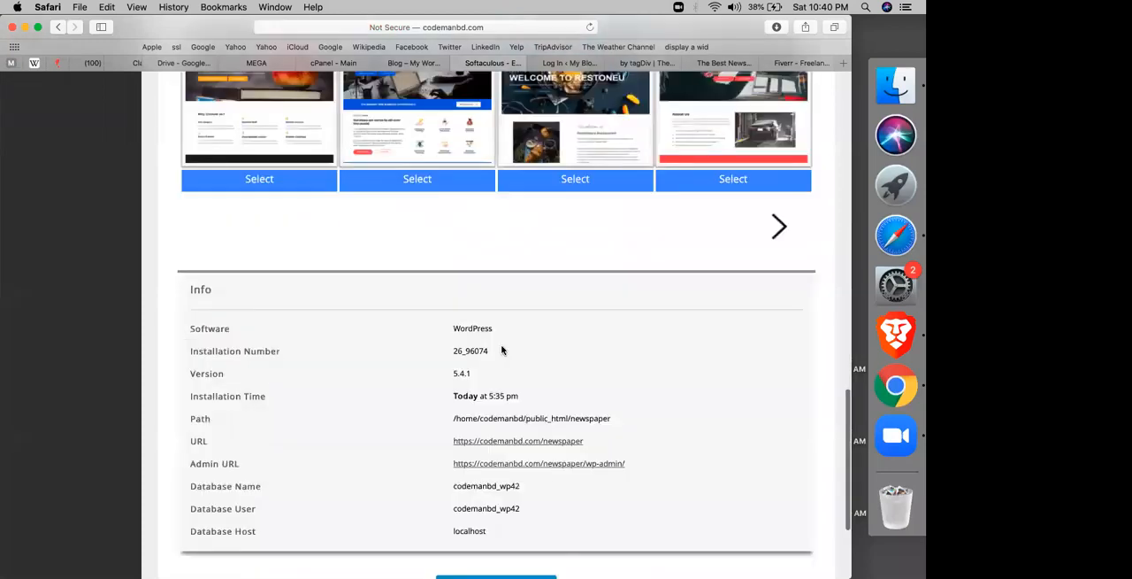
left_click(461, 415)
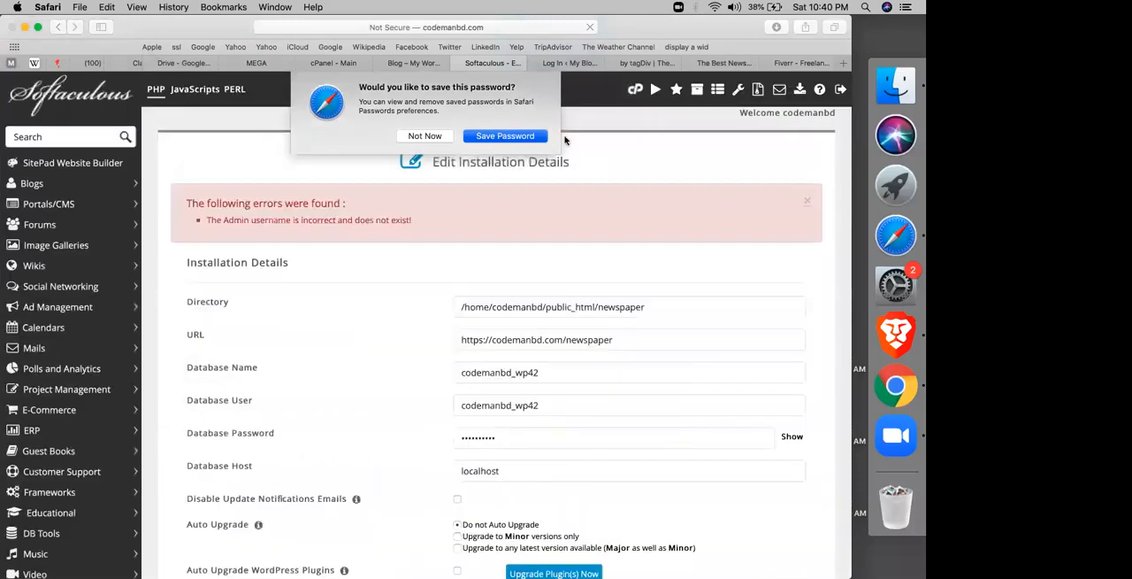
Step: Return through the cPanel home page to the WordPress overview in Softaculous and show the current installations
left_click(635, 88)
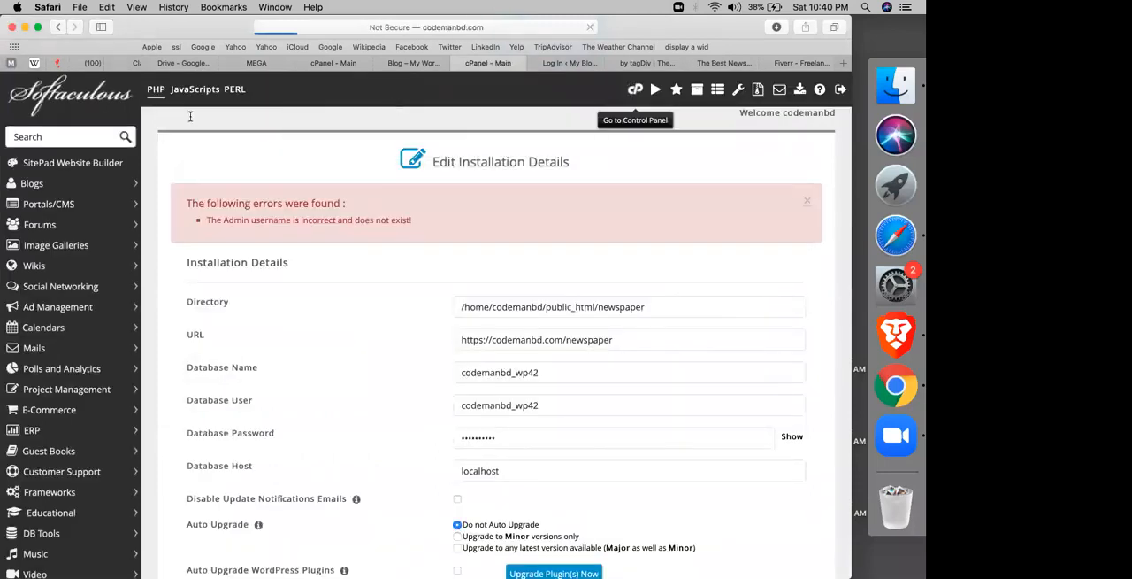
scroll(190, 384, "down", 10)
right_click(107, 257)
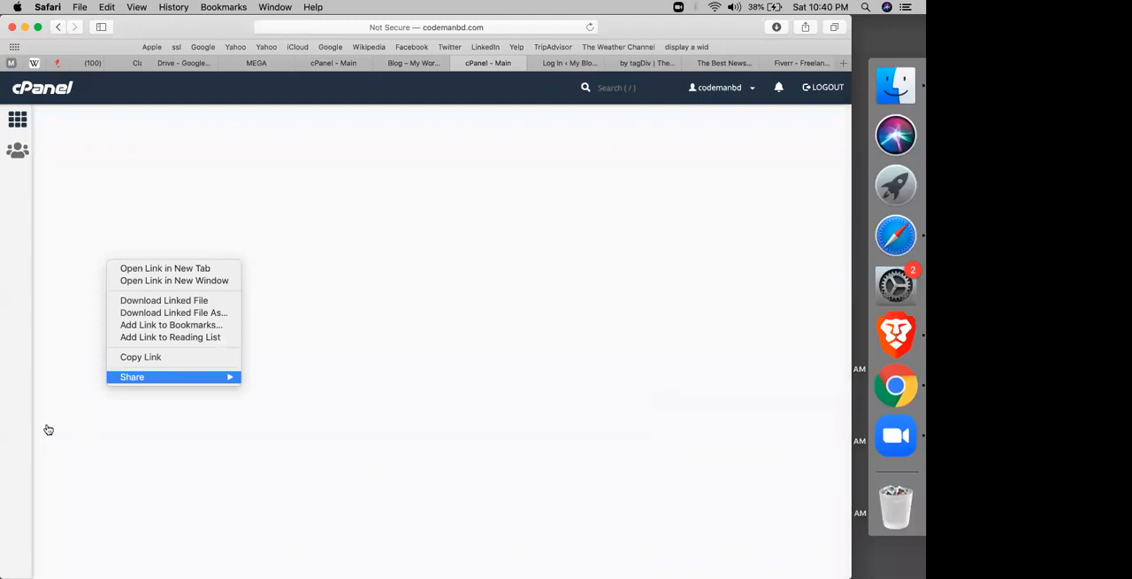
left_click(48, 429)
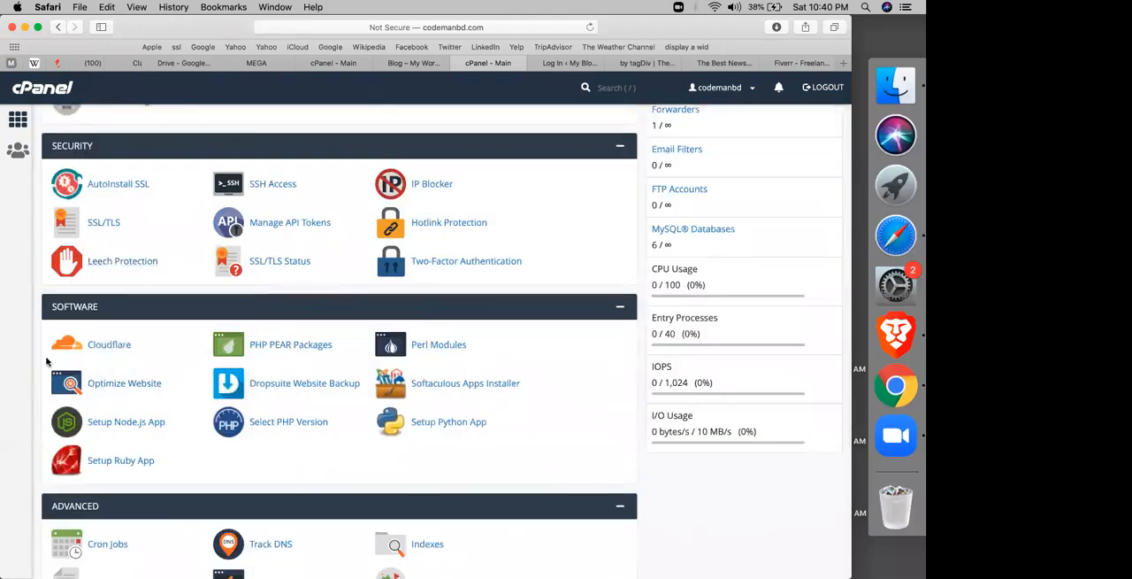
scroll(47, 361, "down", 10)
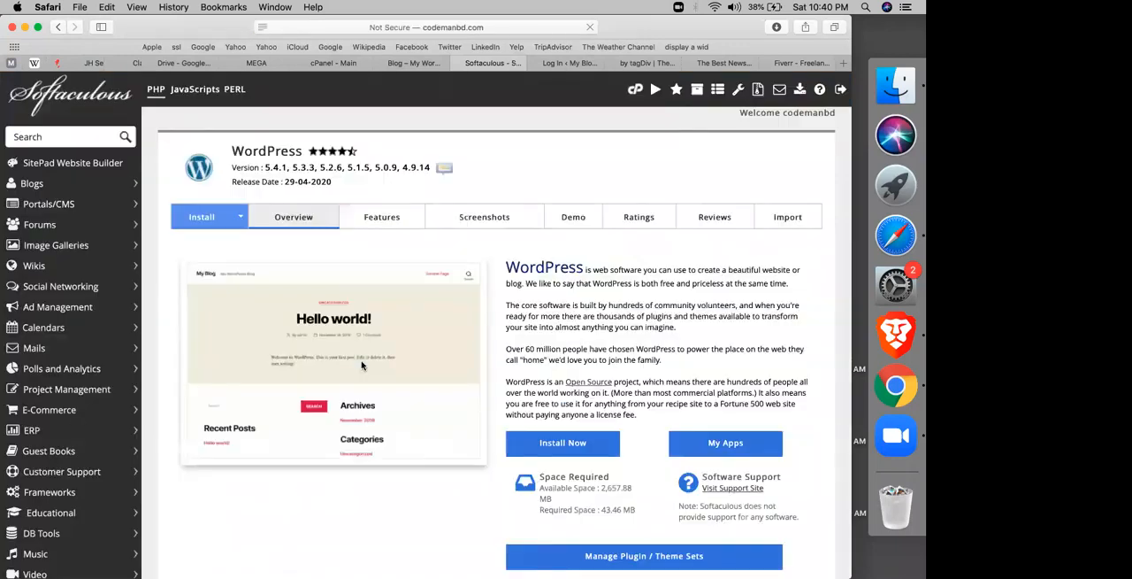
scroll(315, 366, "down", 10)
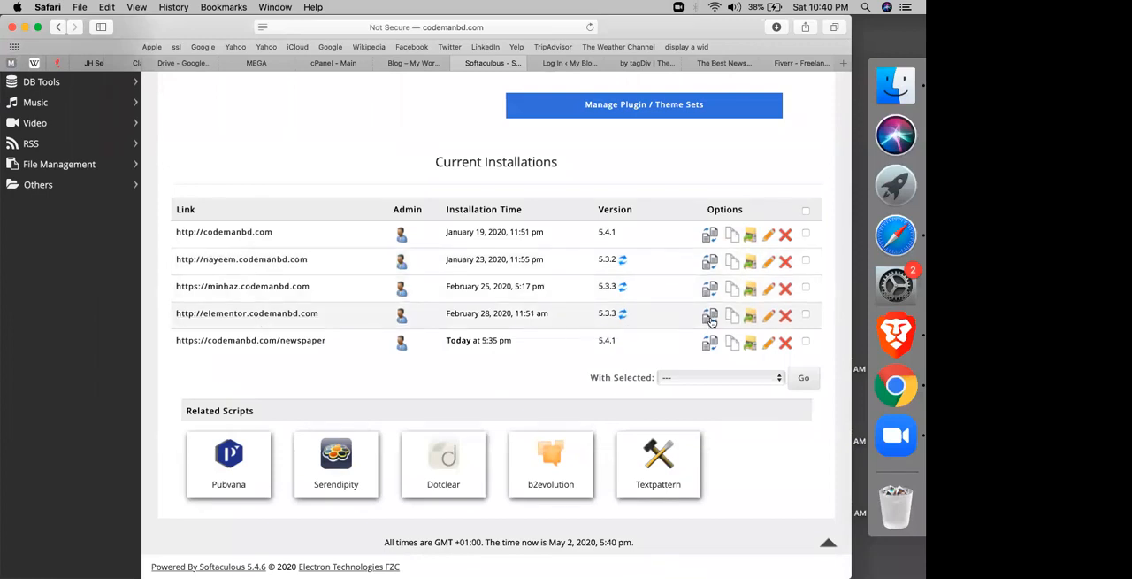
Step: Start a new WordPress installation on codemanbd.com with news as its directory
scroll(588, 290, "up", 3)
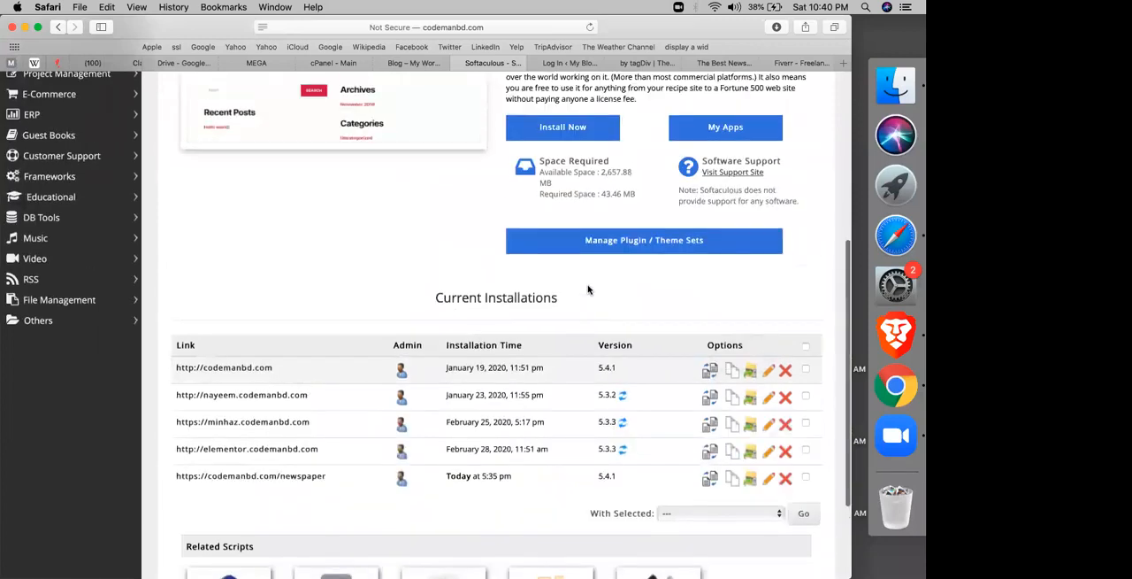
scroll(589, 289, "up", 3)
left_click(579, 187)
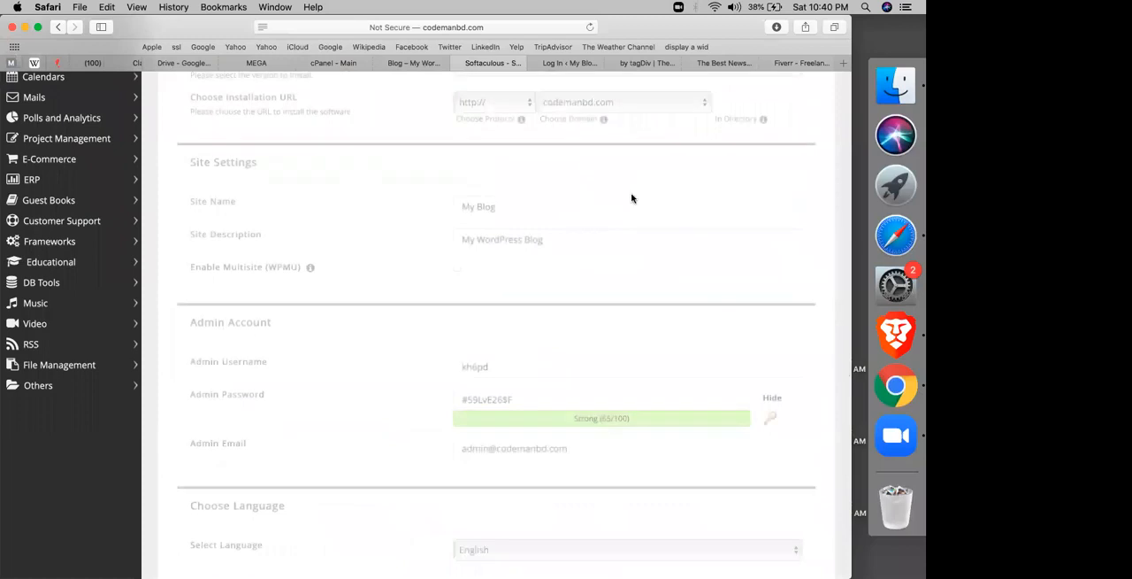
left_click(740, 106)
type("new")
scroll(650, 234, "down", 1)
right_click(650, 233)
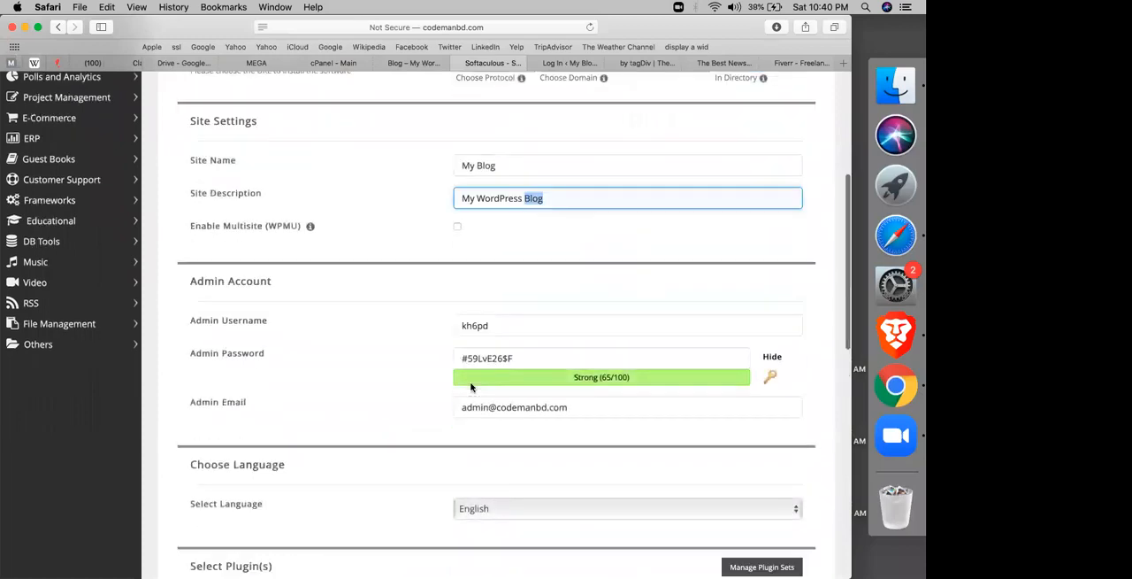
Step: Try to replace the generated admin username with admin
left_click(497, 311)
double_click(487, 315)
left_click(486, 316)
double_click(486, 316)
type("azdmi")
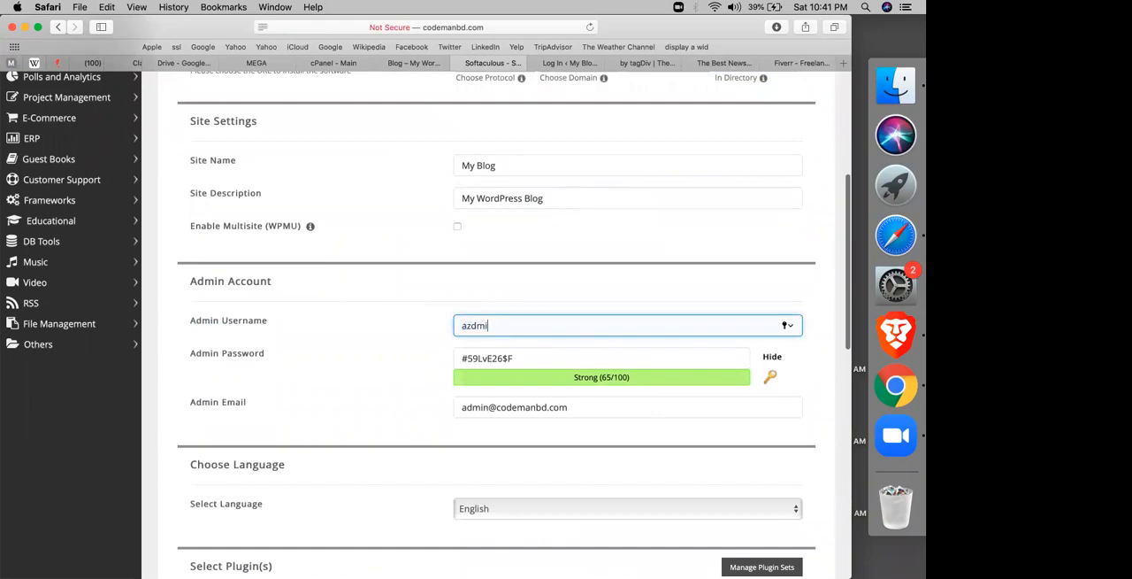
type("n")
key("Tab")
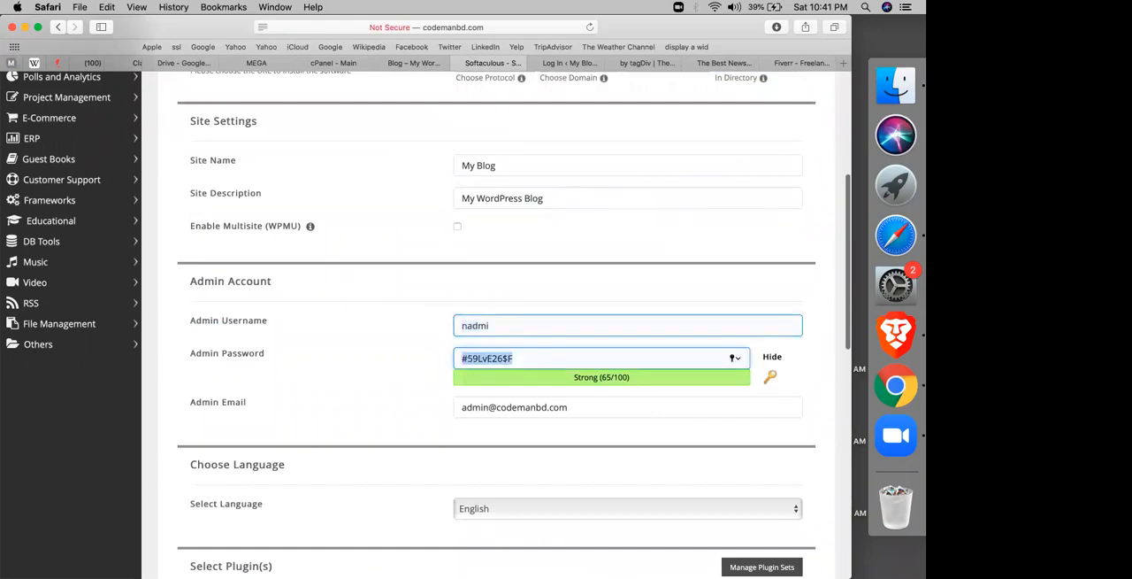
Step: Fill in the saved admin login as the admin username and replace the filled-in admin password with a simpler one
left_click(491, 320)
double_click(491, 320)
type("admin")
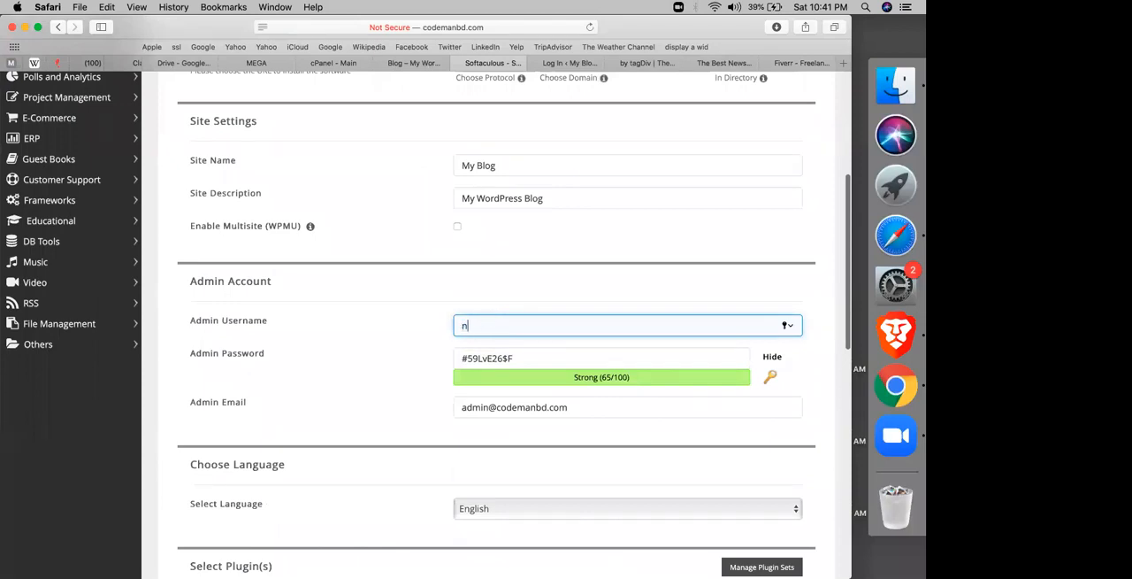
type("adminadm")
type("ad")
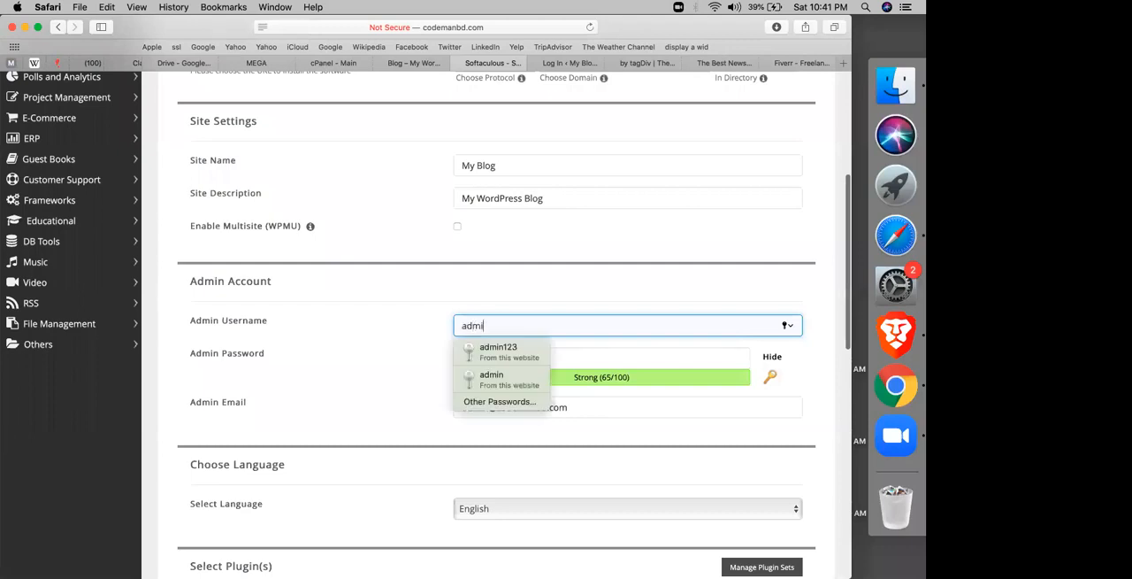
left_click(495, 378)
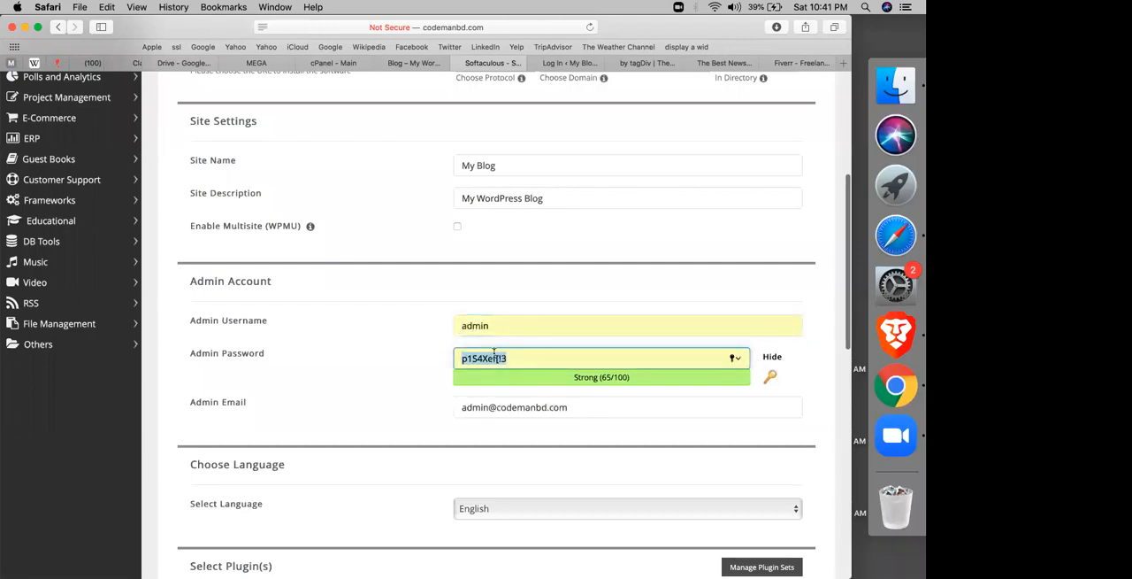
type("admin")
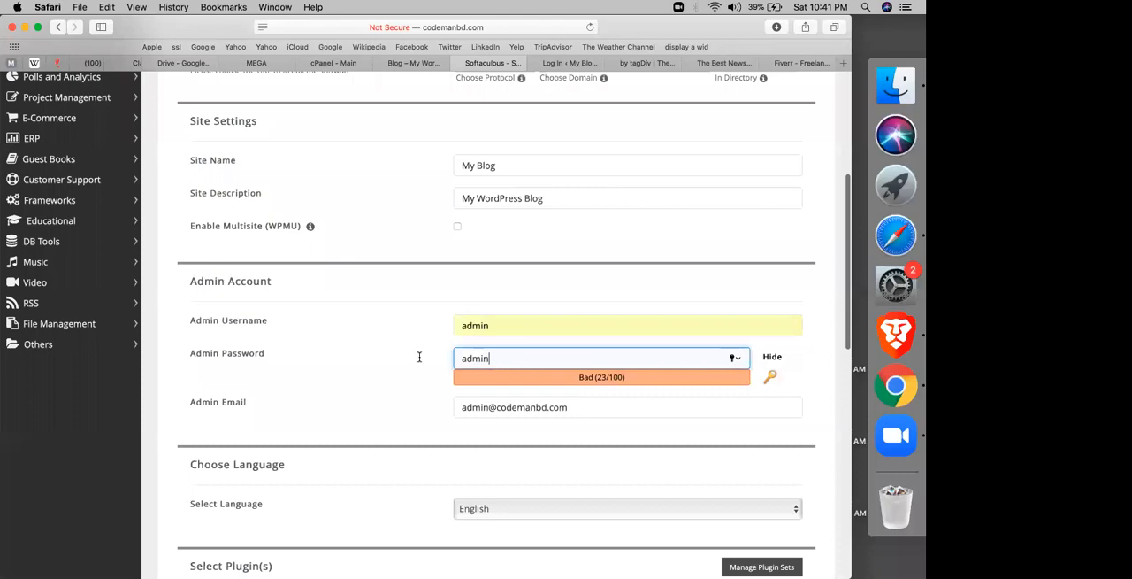
Step: Install WordPress with the default language, plugin and theme options
scroll(406, 349, "down", 6)
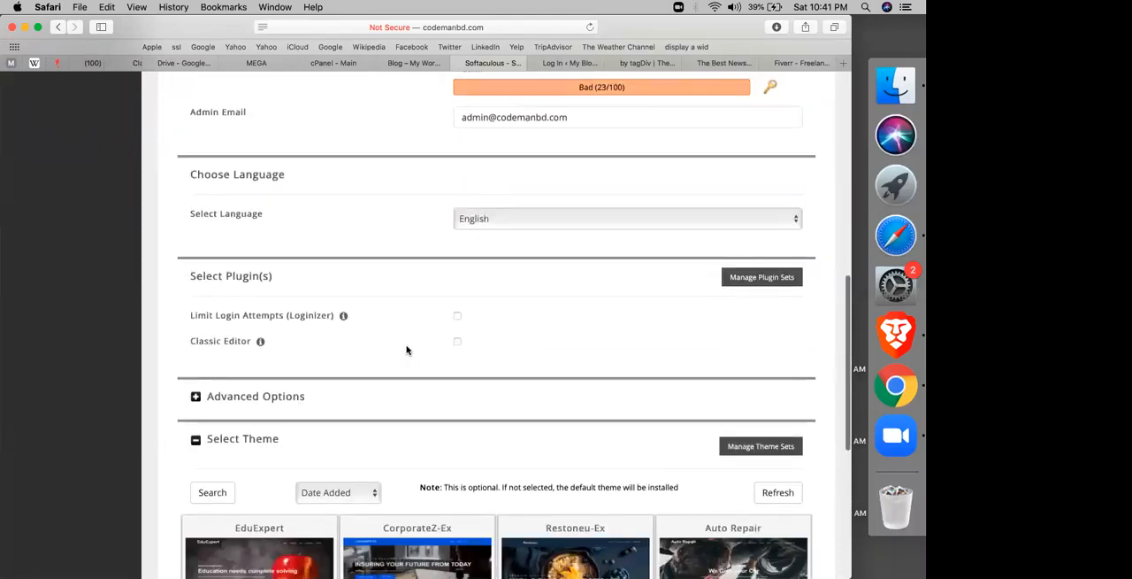
scroll(406, 349, "down", 7)
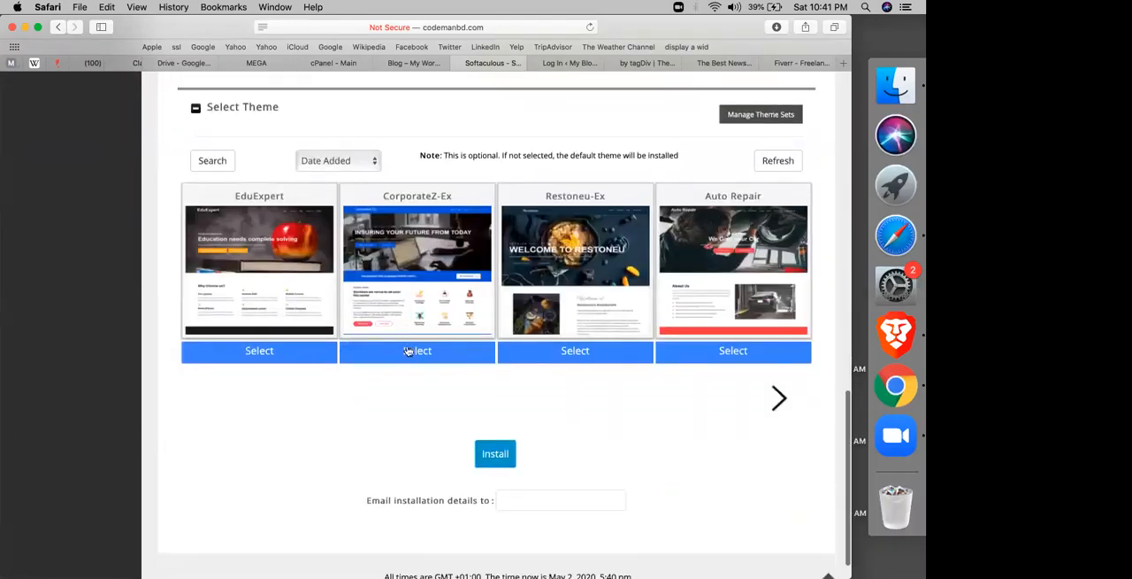
scroll(407, 351, "down", 1)
left_click(485, 411)
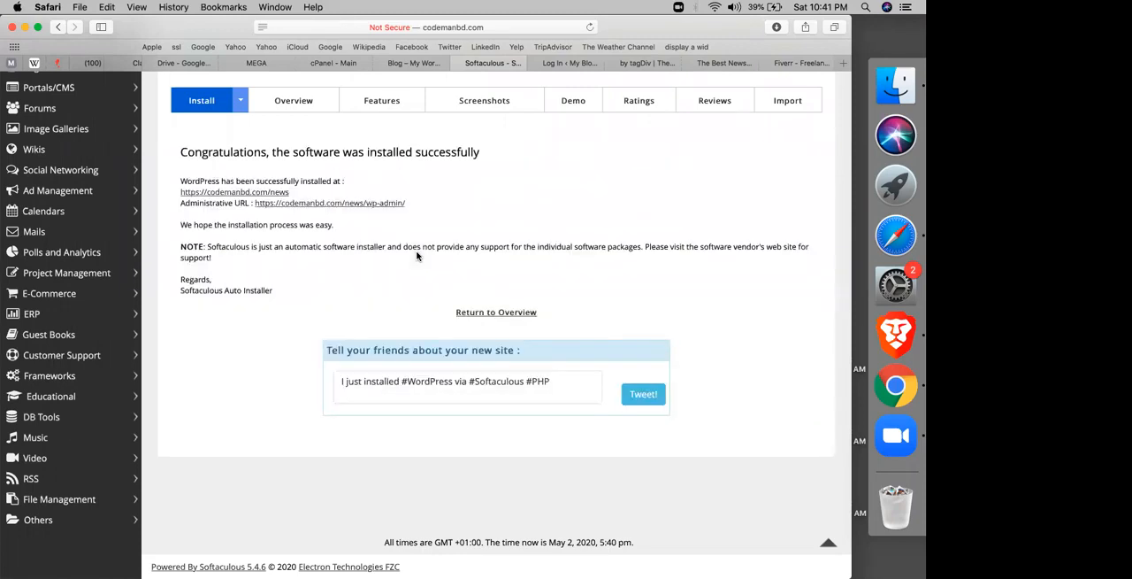
Step: Open the new codemanbd.com/news site's wp-admin dashboard, glancing at the Newspaper theme page on ThemeForest while it loads
left_click(374, 203)
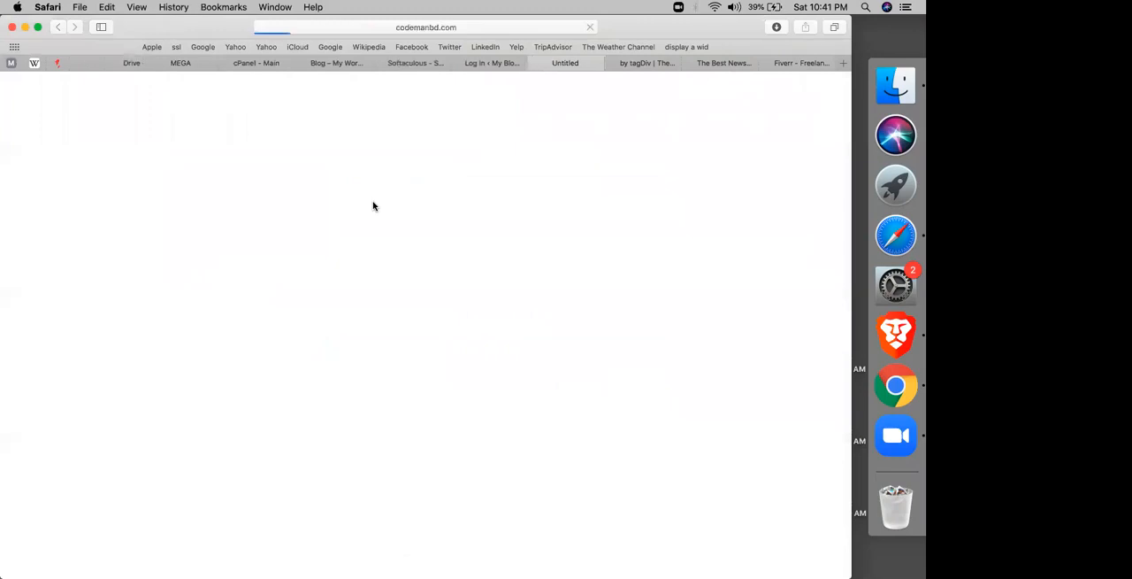
left_click(644, 63)
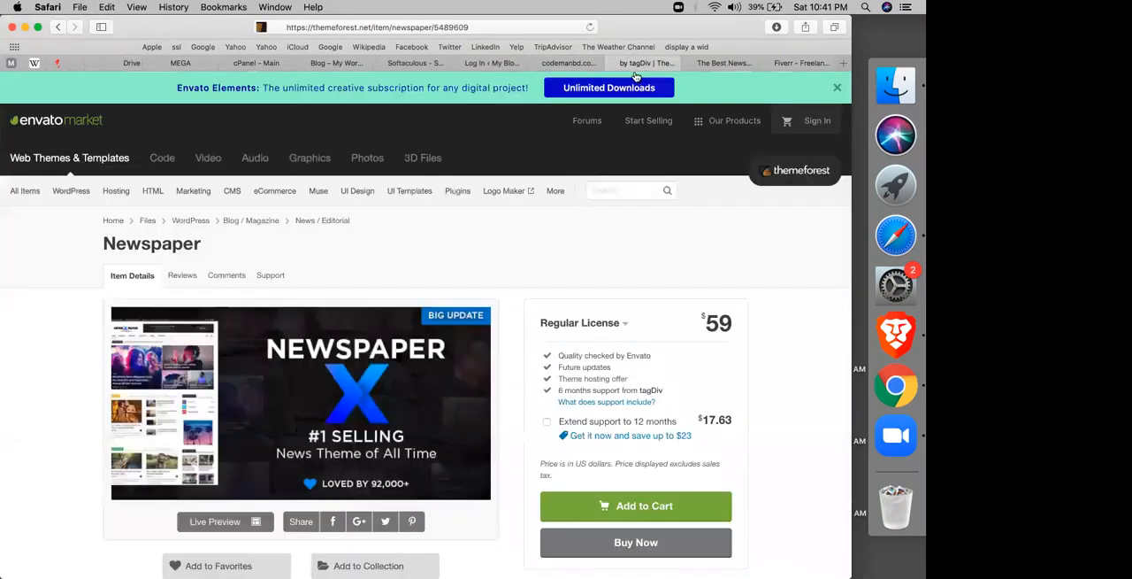
left_click(569, 63)
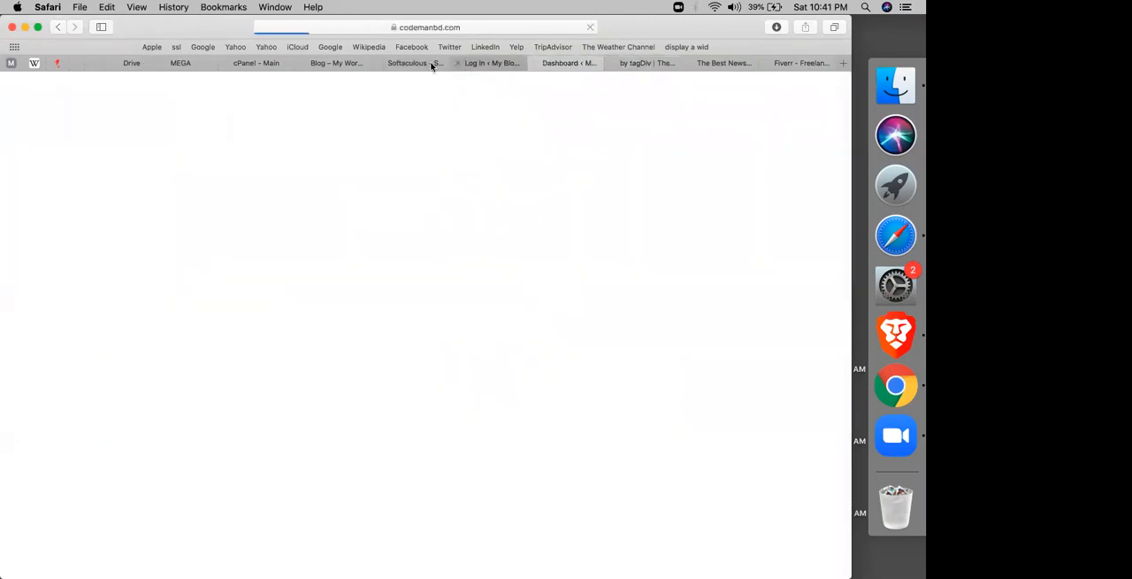
Step: Switch to the MEGA cloud drive and search its files for newspaper
left_click(432, 64)
left_click(325, 65)
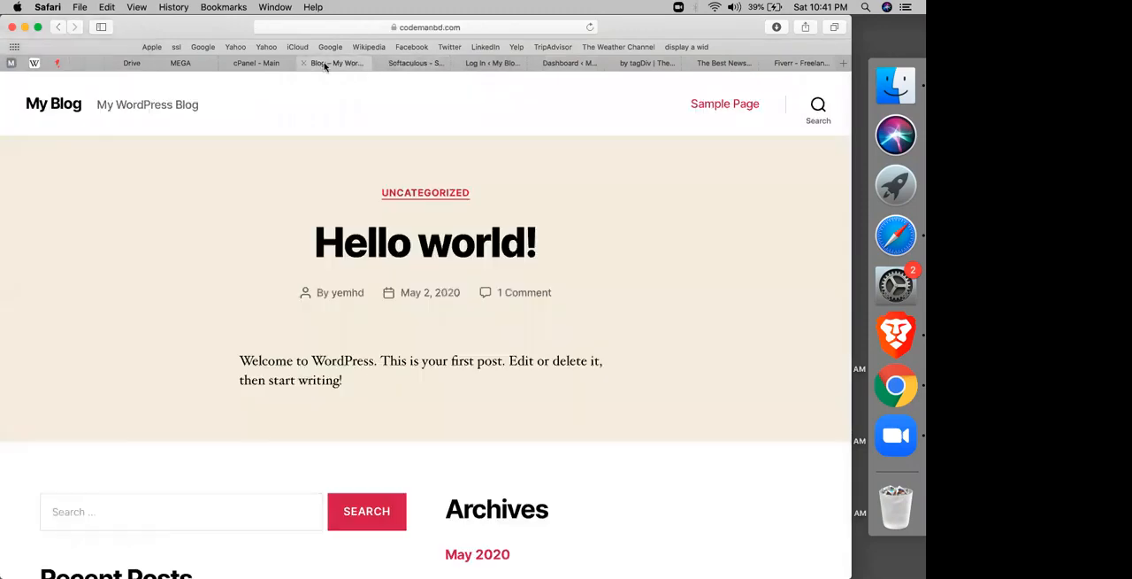
left_click(181, 62)
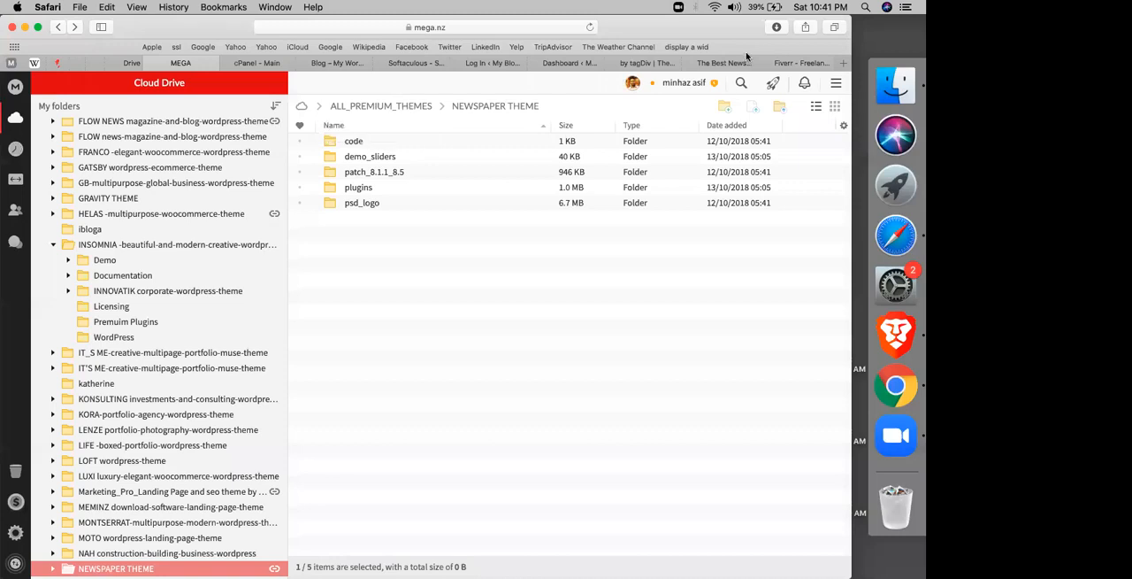
left_click(742, 82)
type("newspaper")
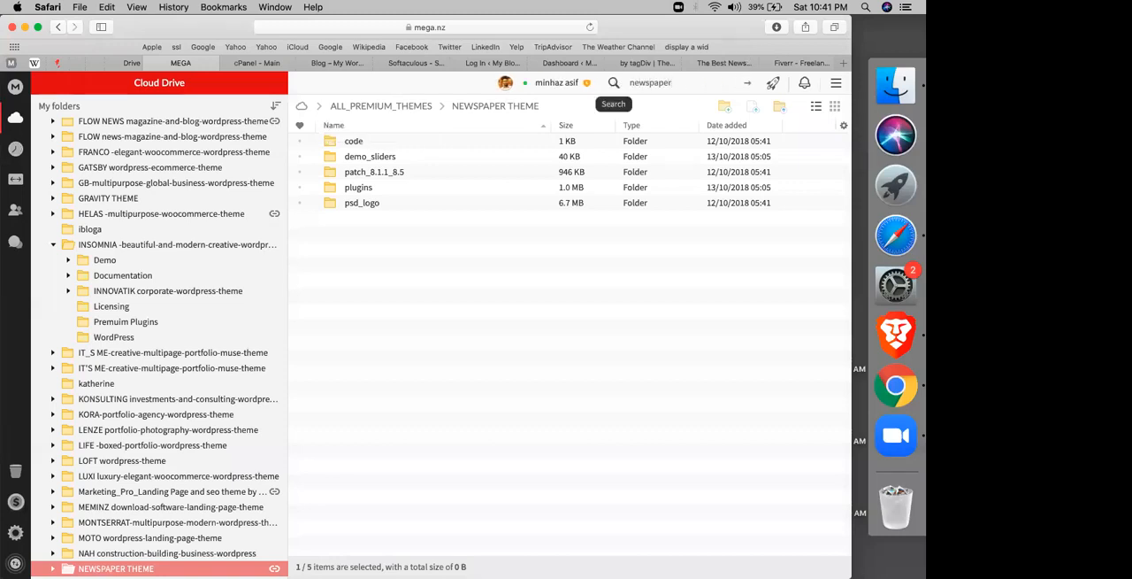
key("Return")
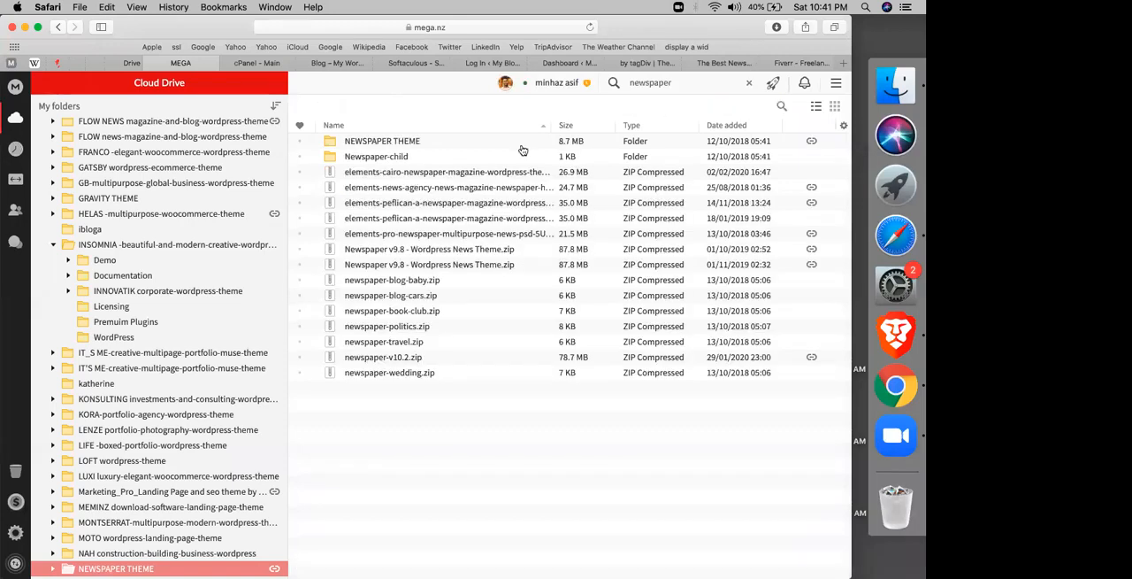
Step: Look through the newspaper search results and download the Newspaper v9.8 - Wordpress News Theme.zip stored in AB Robin Upload
left_click(399, 164)
key("Down")
key("Down")
key("Down")
key("Down")
key("Down")
key("Down")
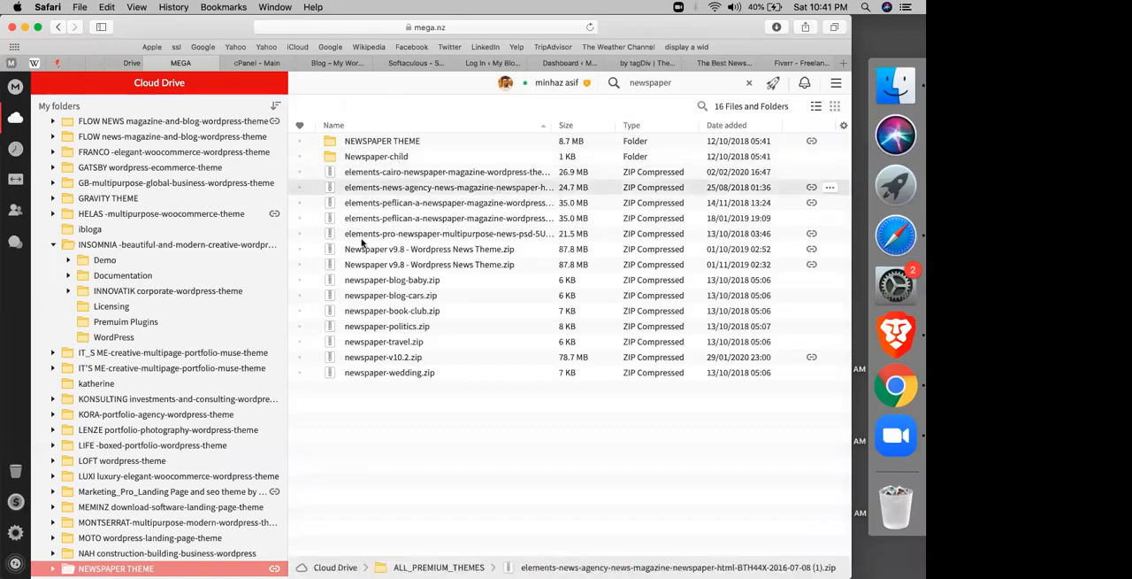
key("Down")
key("Down")
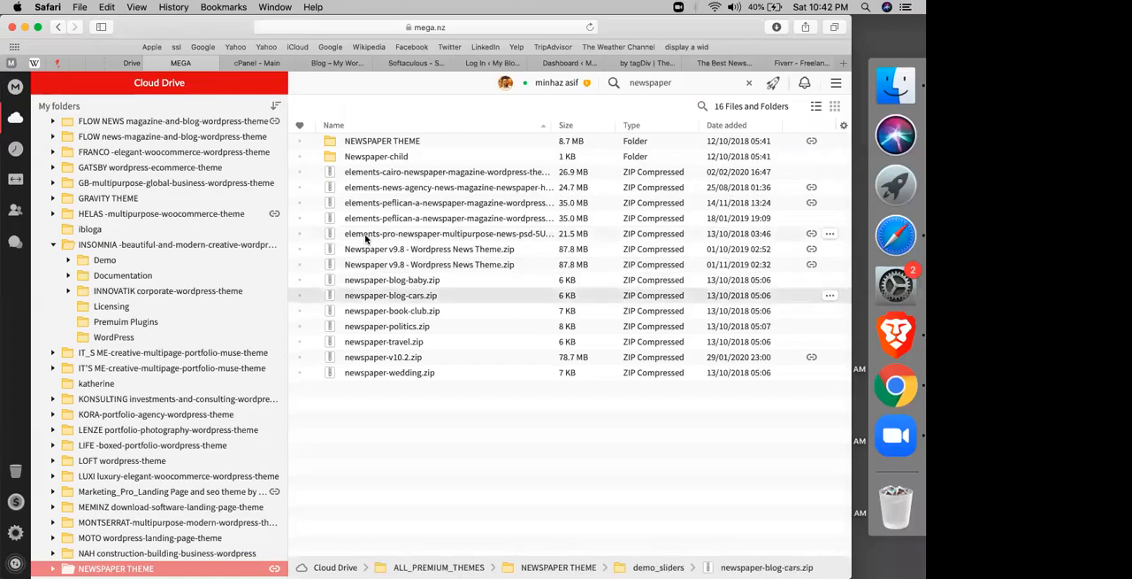
key("Up")
key("Up")
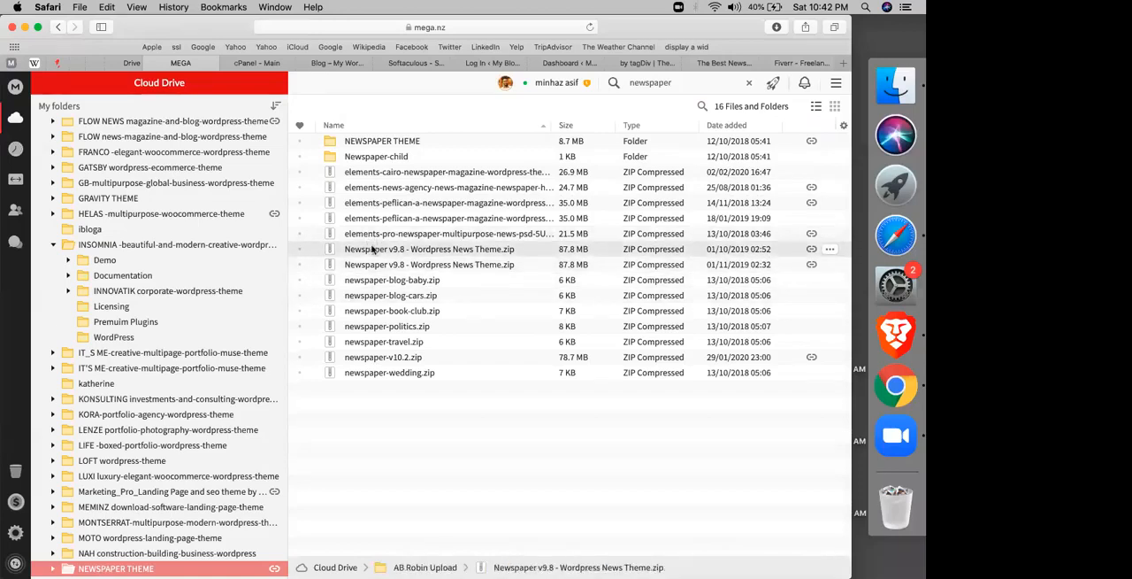
right_click(372, 250)
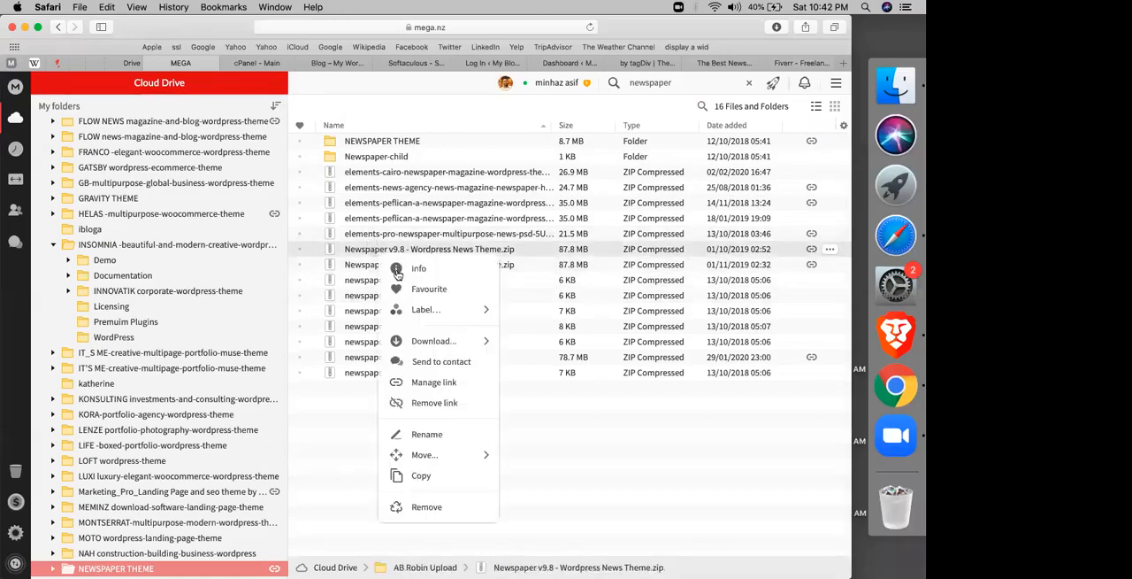
left_click(431, 343)
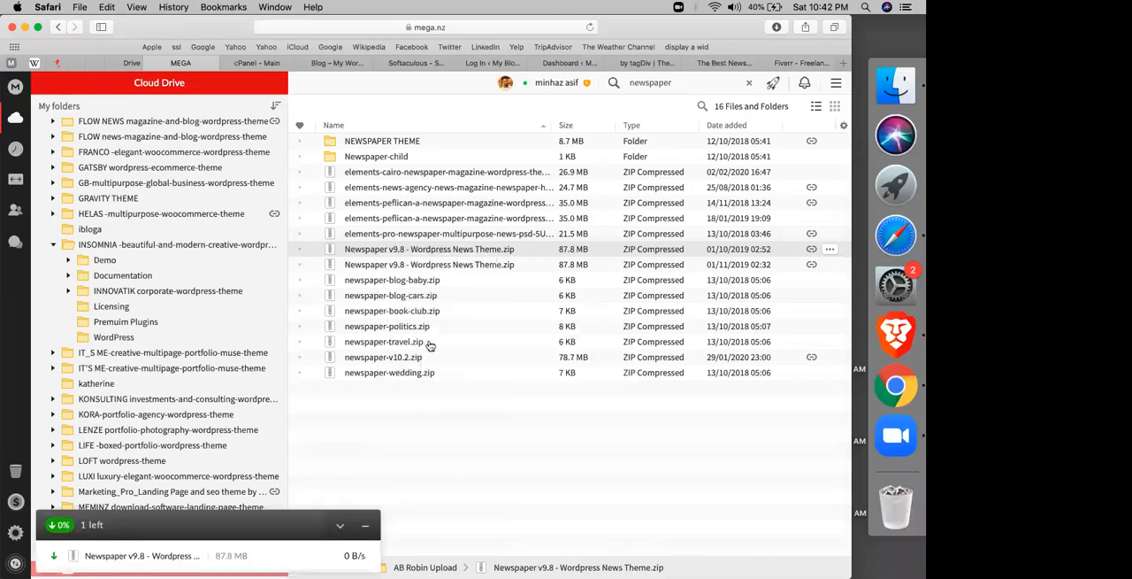
Step: Try to log in to the codemanbd.com/newspaper WordPress site with the admin username and password, without updating the browser's saved password
left_click(394, 64)
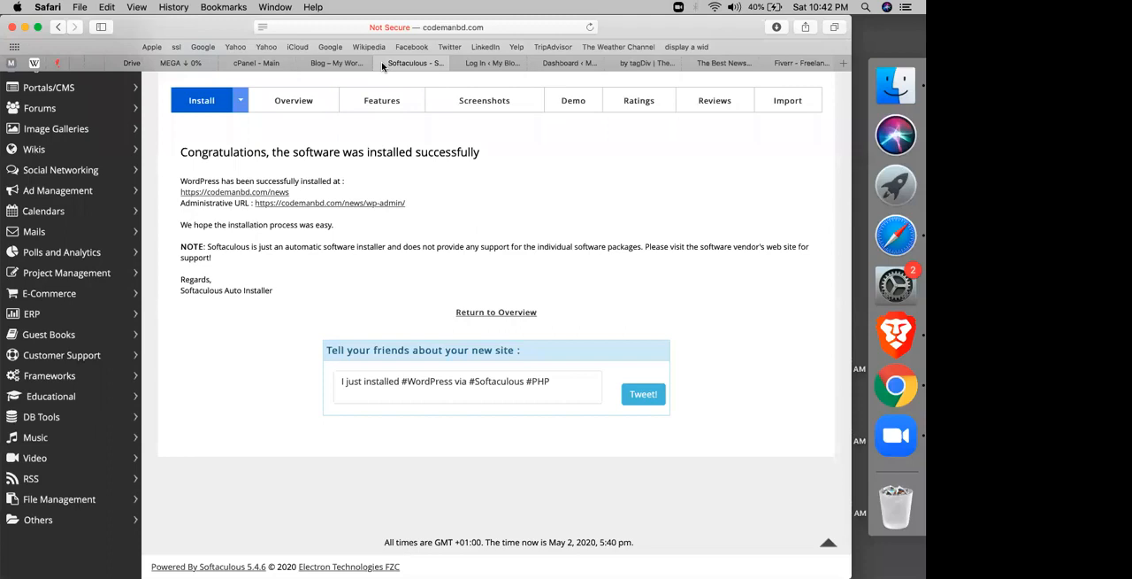
left_click(425, 136)
left_click(482, 64)
left_click(497, 229)
type("admi")
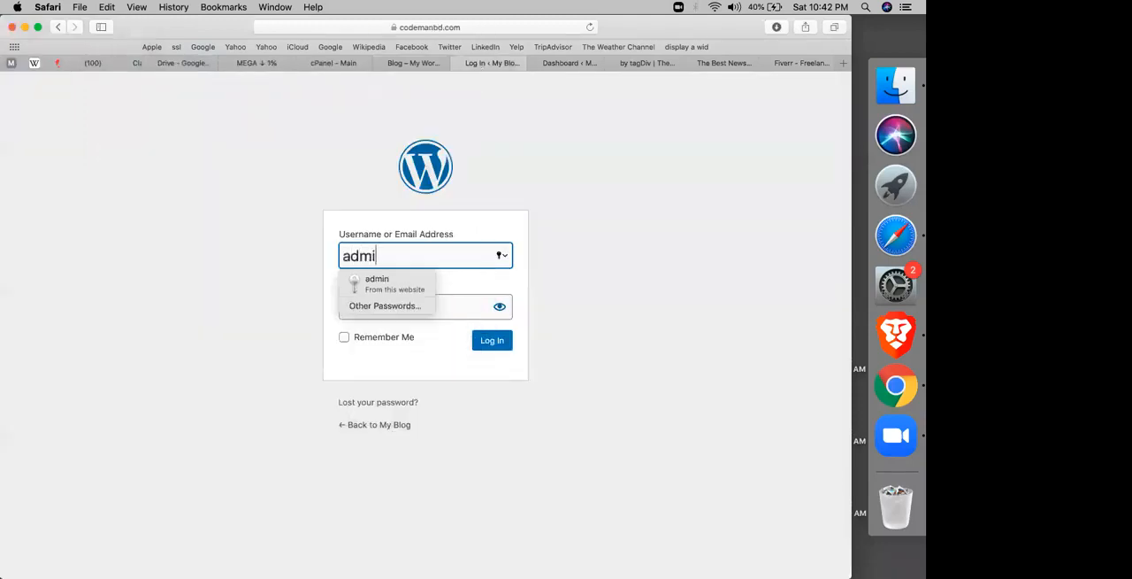
type("n")
key("Tab")
type("admin")
key("Return")
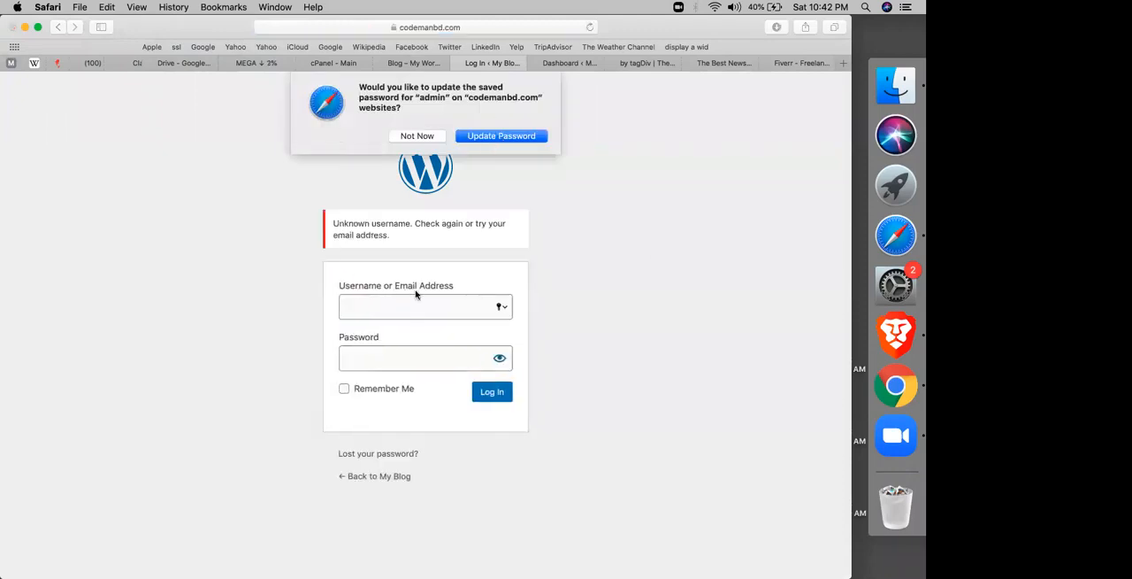
left_click(418, 133)
Step: Try loading the WordPress login page with a shortened newspaper folder name in its address
left_click(472, 27)
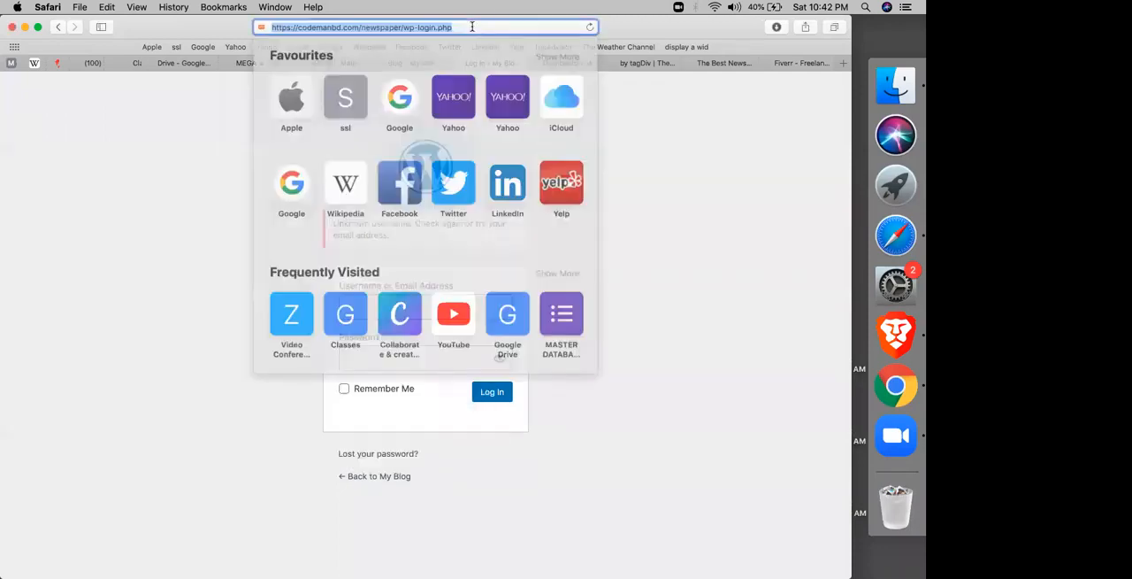
left_click(396, 28)
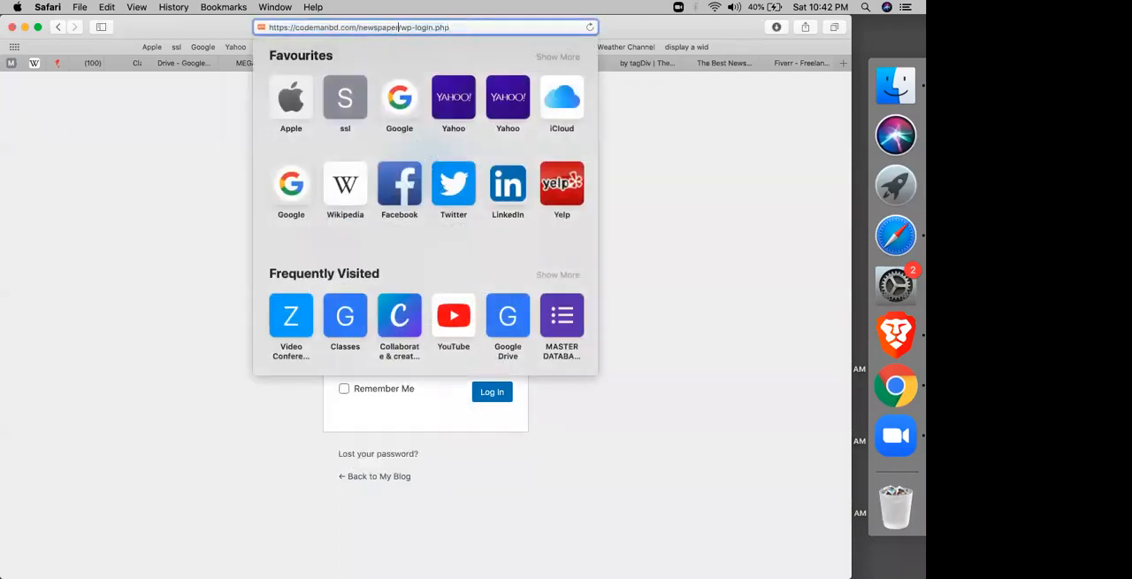
key("BackSpace")
key("BackSpace")
key("BackSpace")
key("BackSpace")
key("BackSpace")
key("Return")
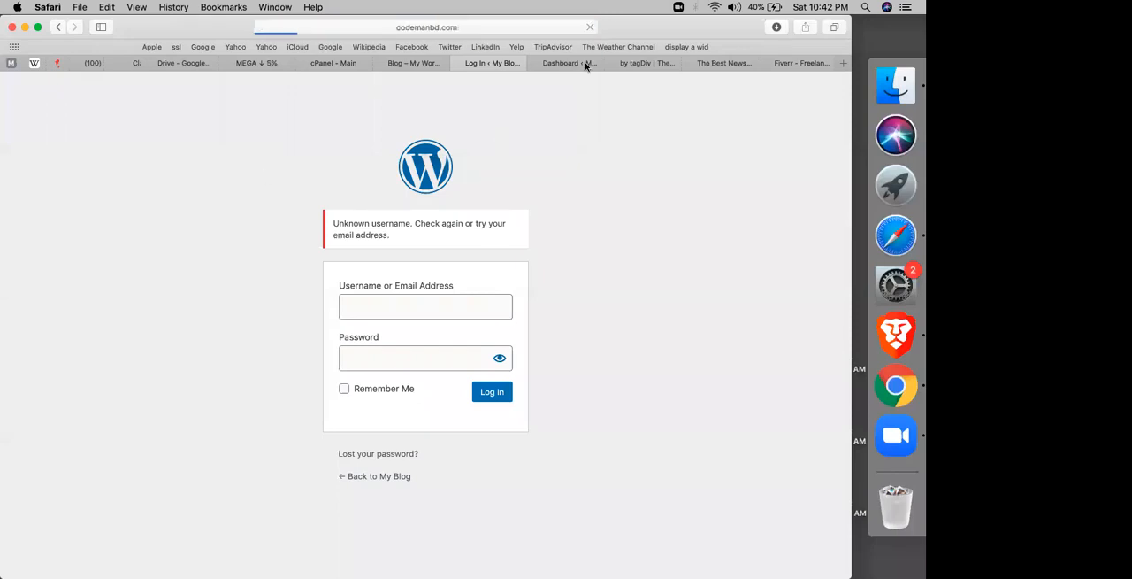
Step: Close the WordPress login, blog, ThemeForest and Fiverr pages, keeping the WordPress dashboard and the Newspaper demo page open
left_click(551, 67)
left_click(460, 64)
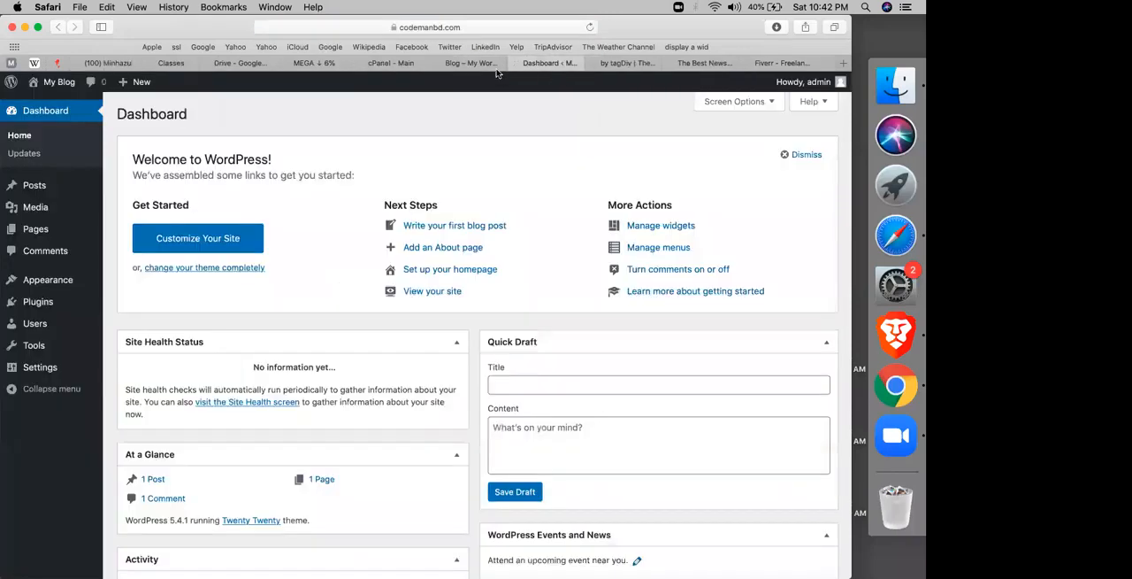
left_click(461, 65)
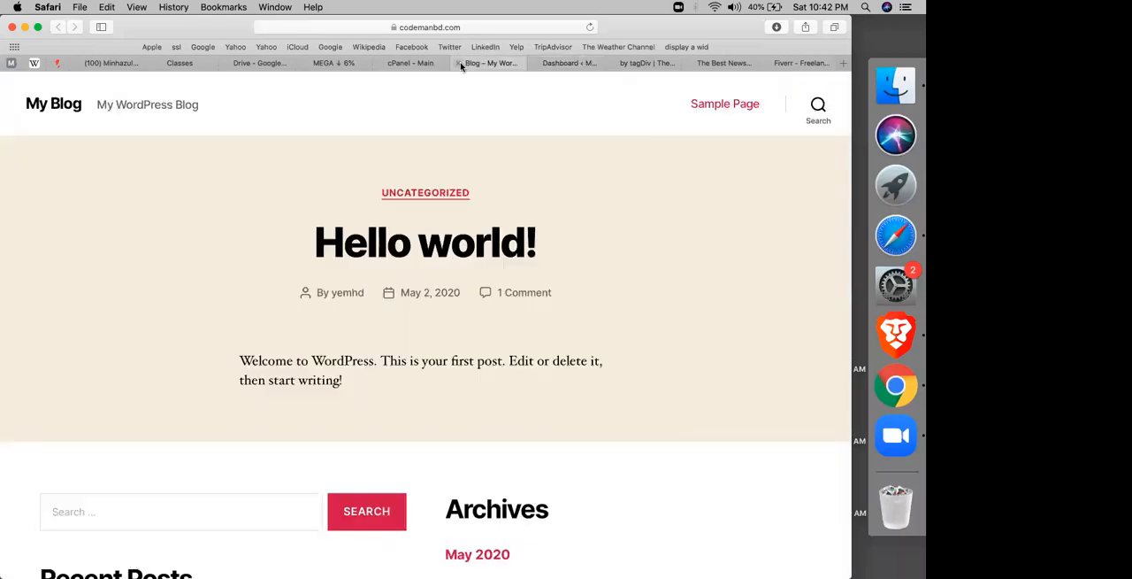
left_click(460, 64)
left_click(538, 64)
left_click(559, 64)
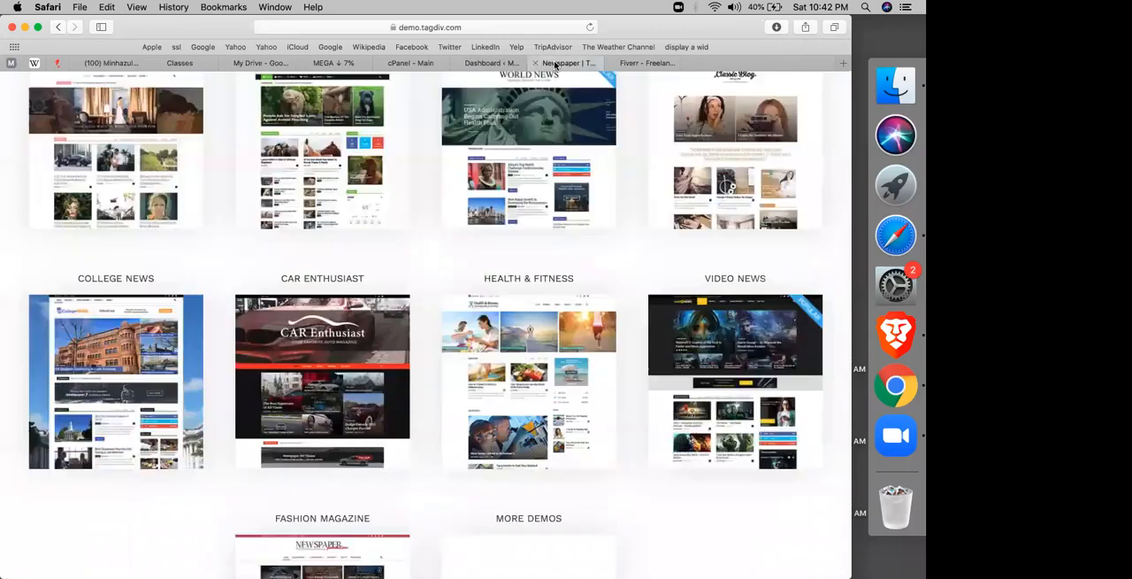
left_click(614, 65)
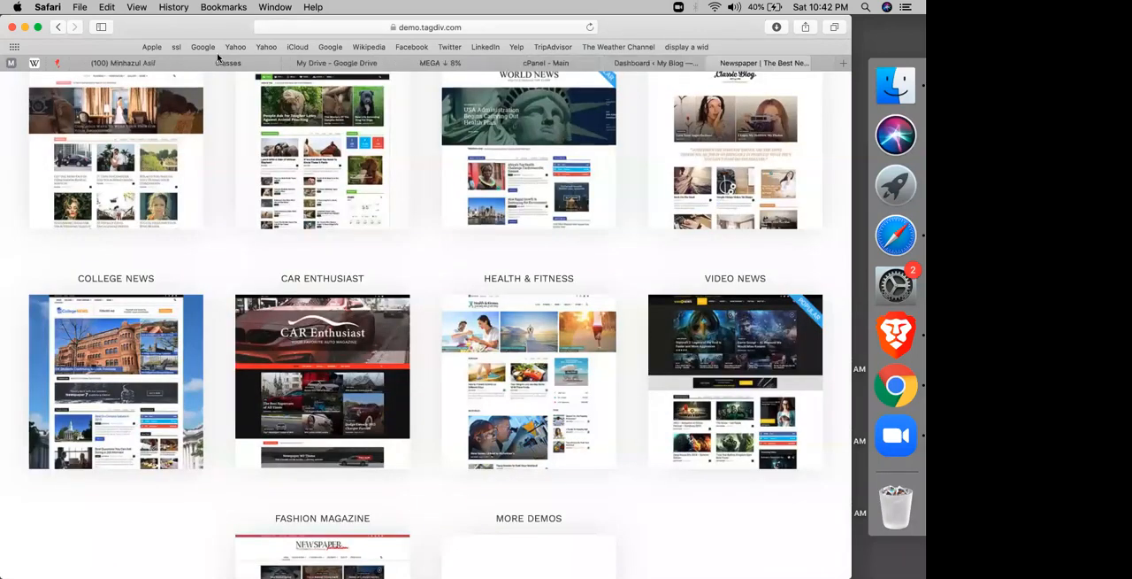
Step: Switch to Google Classroom and open the classwork of the CMBD-60(ELEMENTOR+SHOPIFY-04) class
left_click(238, 63)
left_click(337, 66)
left_click(238, 64)
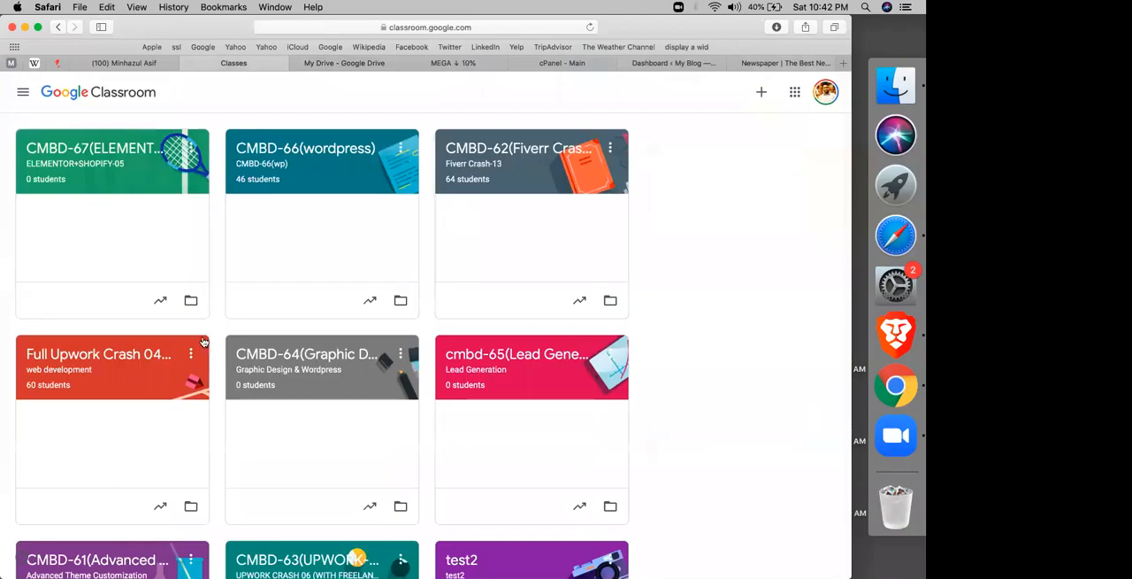
scroll(203, 341, "down", 3)
scroll(203, 341, "down", 4)
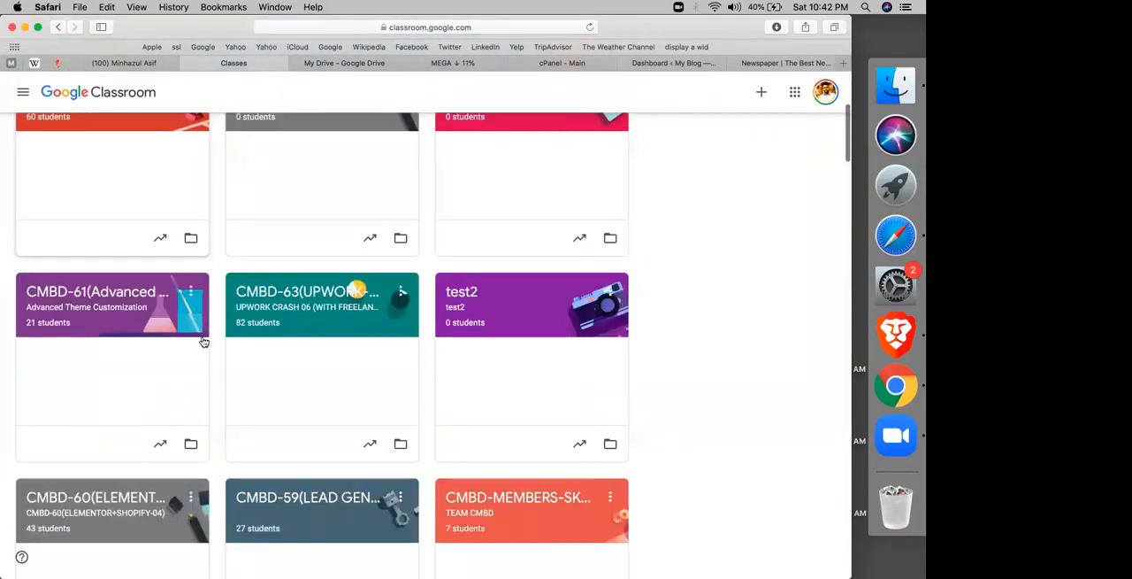
scroll(97, 187, "down", 7)
left_click(90, 197)
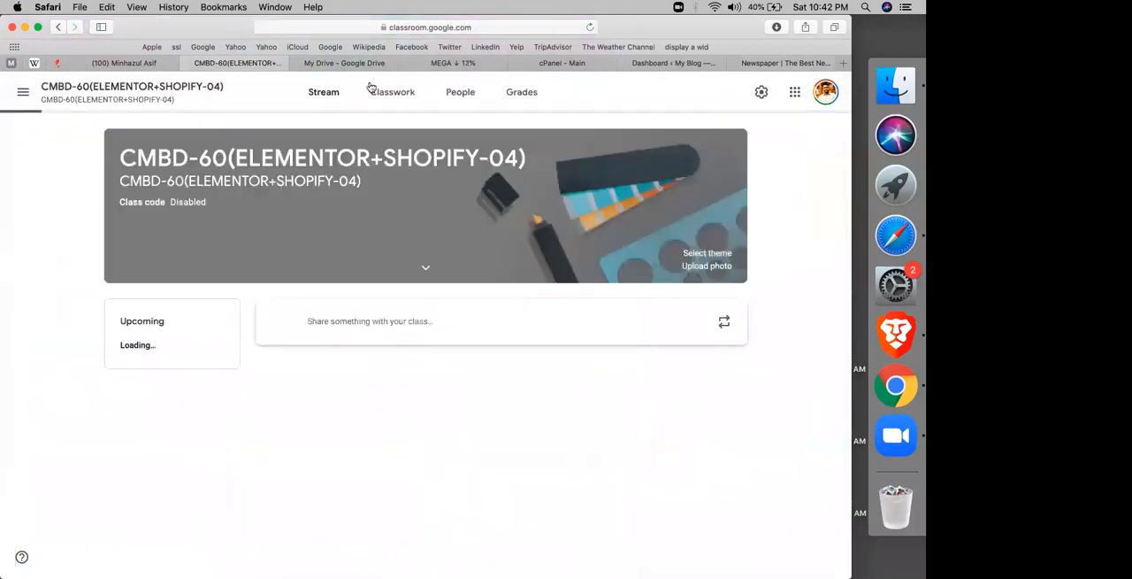
left_click(376, 91)
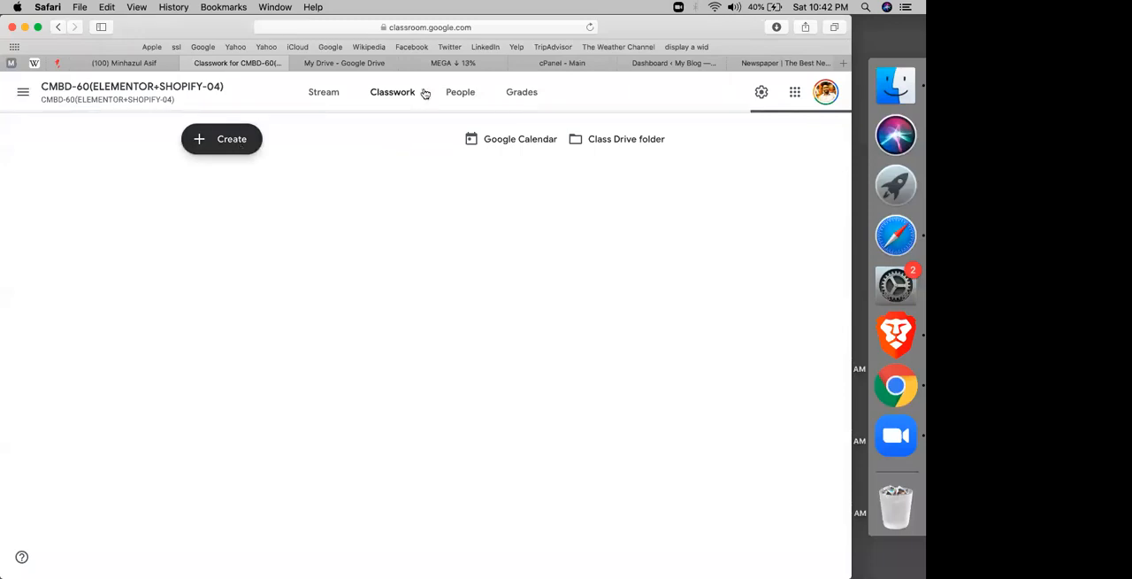
Step: Add a classwork topic named with the instructor's first name followed by "_newspaper theme for news sites"
left_click(232, 140)
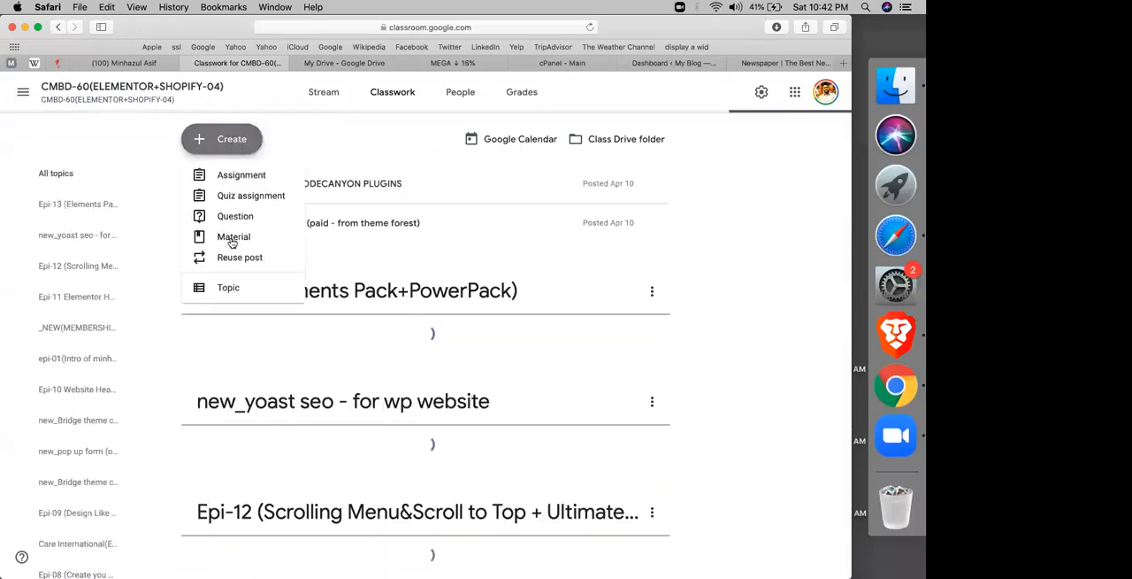
left_click(228, 287)
type("minhaz_m")
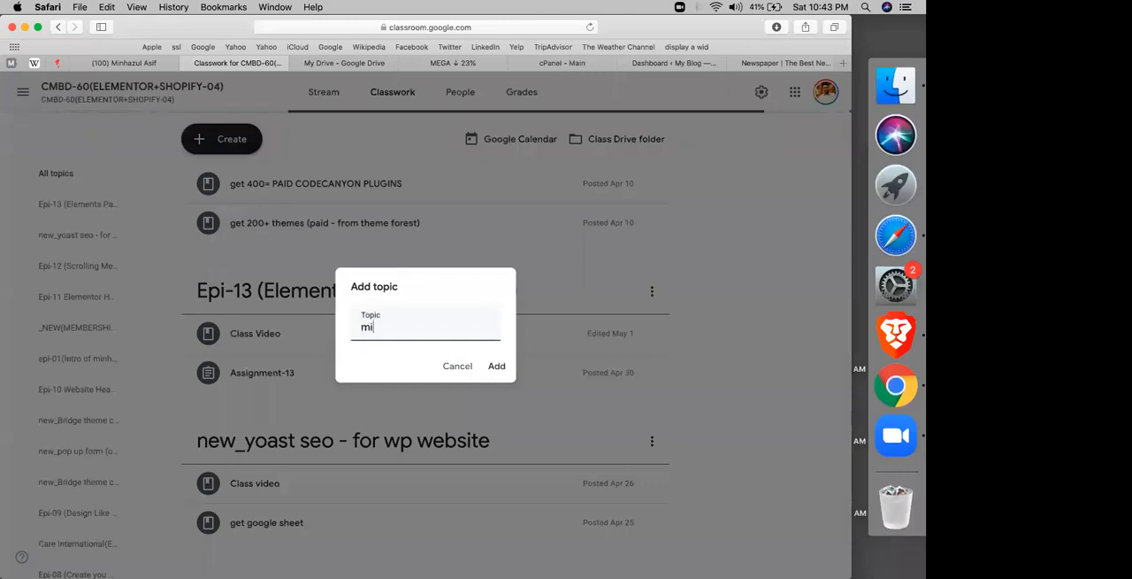
type("ewspaper theme for news sites")
key("Return")
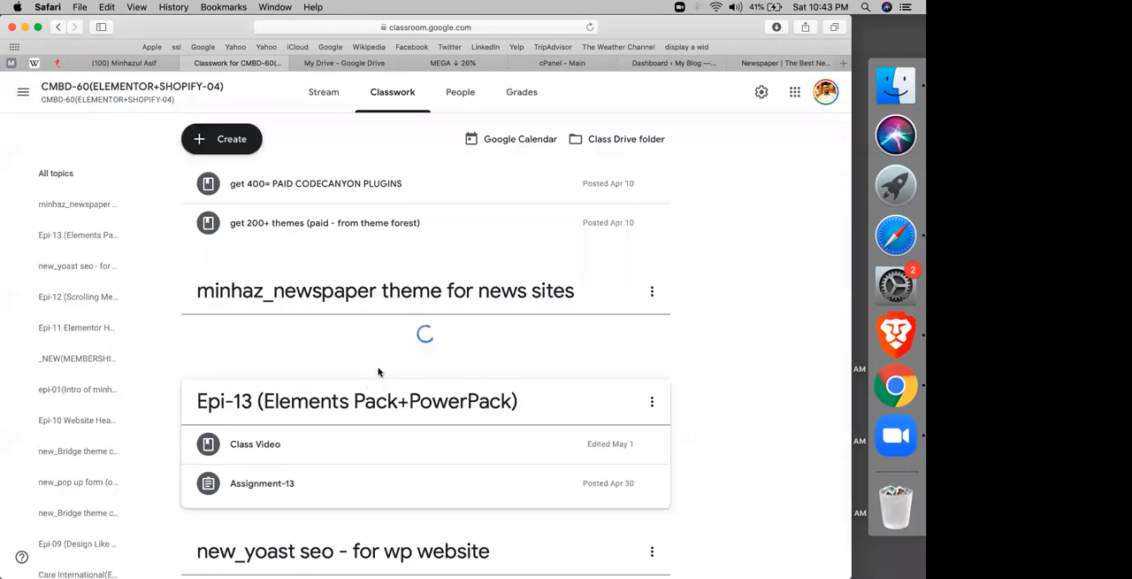
Step: Switch to MEGA and move the duplicate Newspaper v9.8 zip dated 01/11/2019 to the Rubbish Bin
left_click(659, 69)
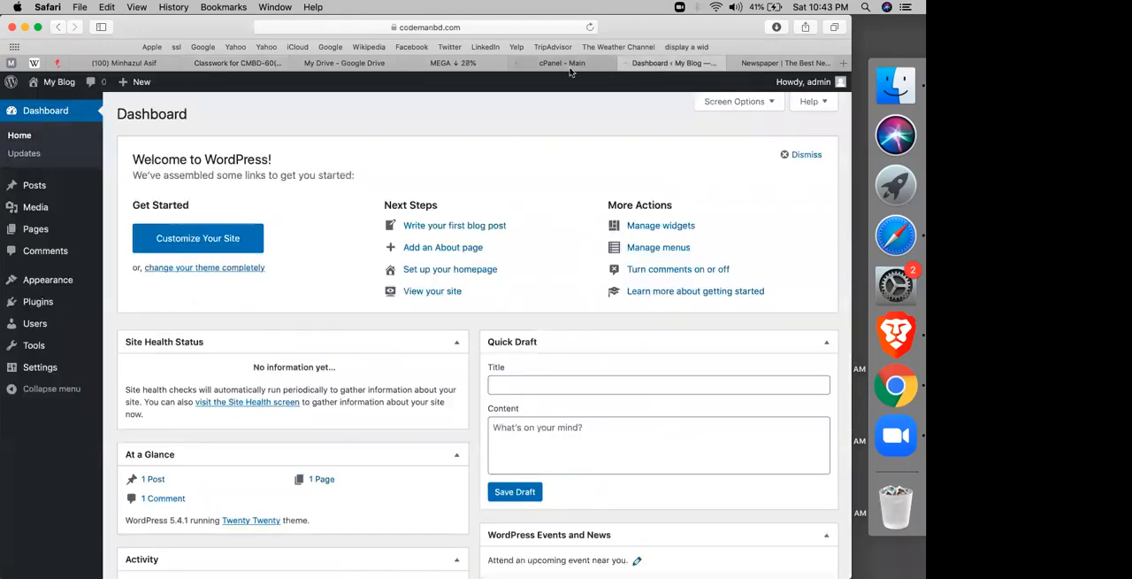
left_click(467, 69)
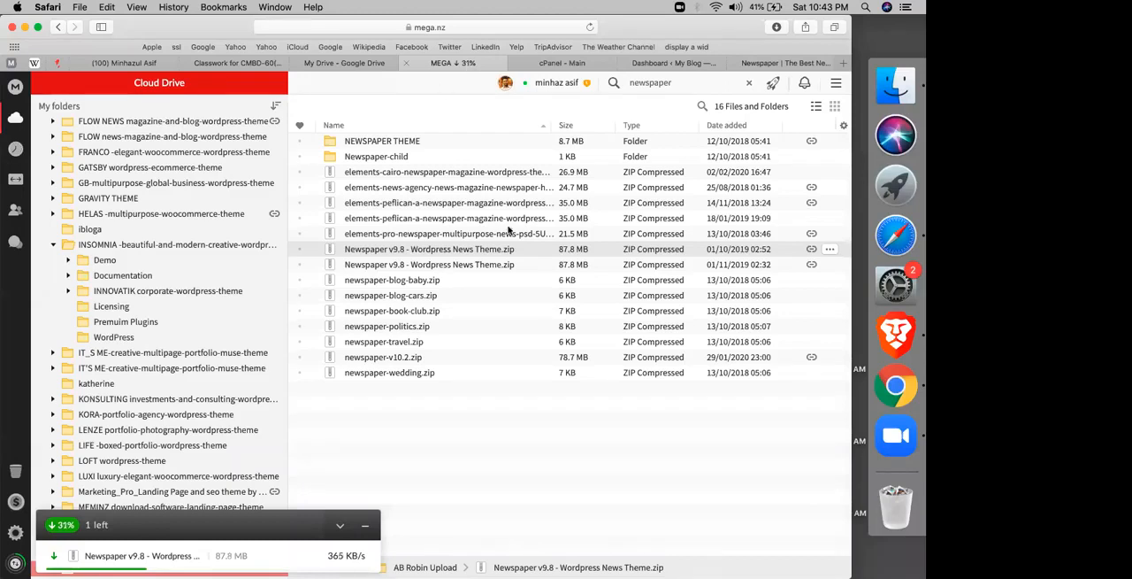
left_click(759, 266)
right_click(759, 266)
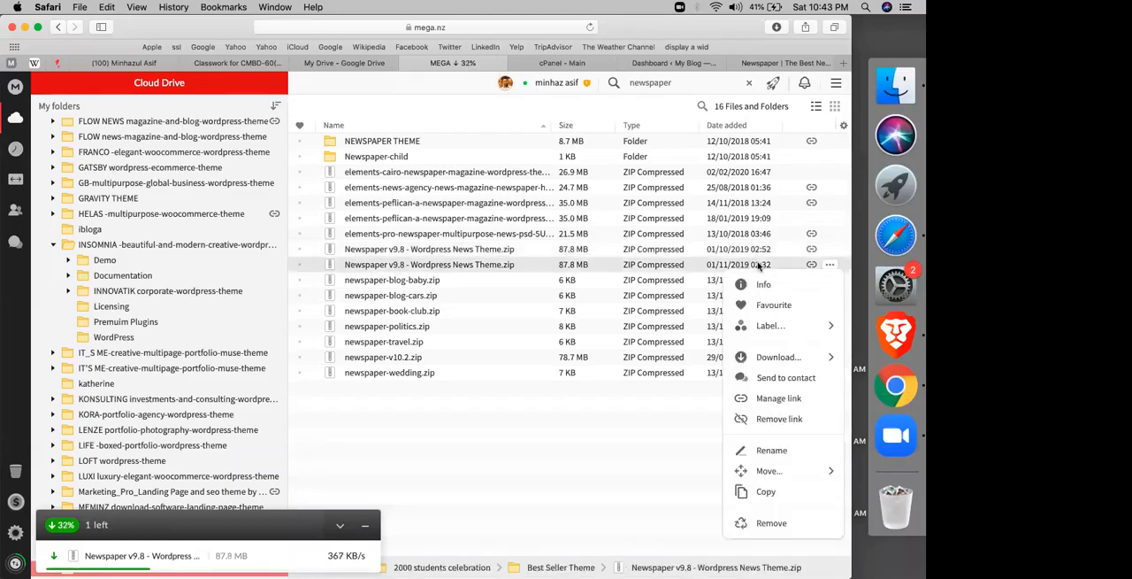
left_click(747, 527)
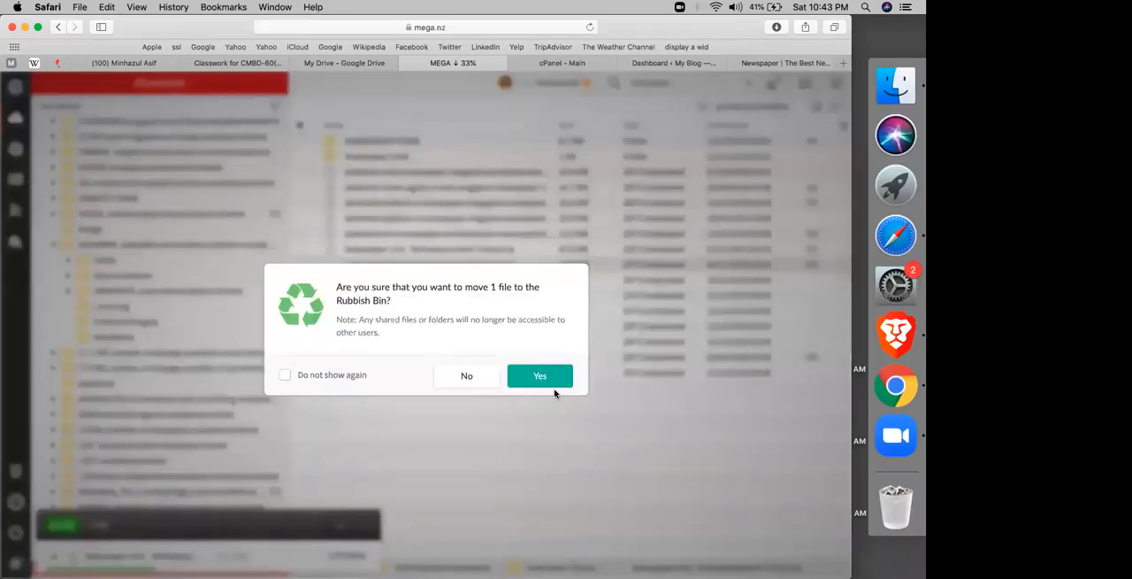
left_click(544, 385)
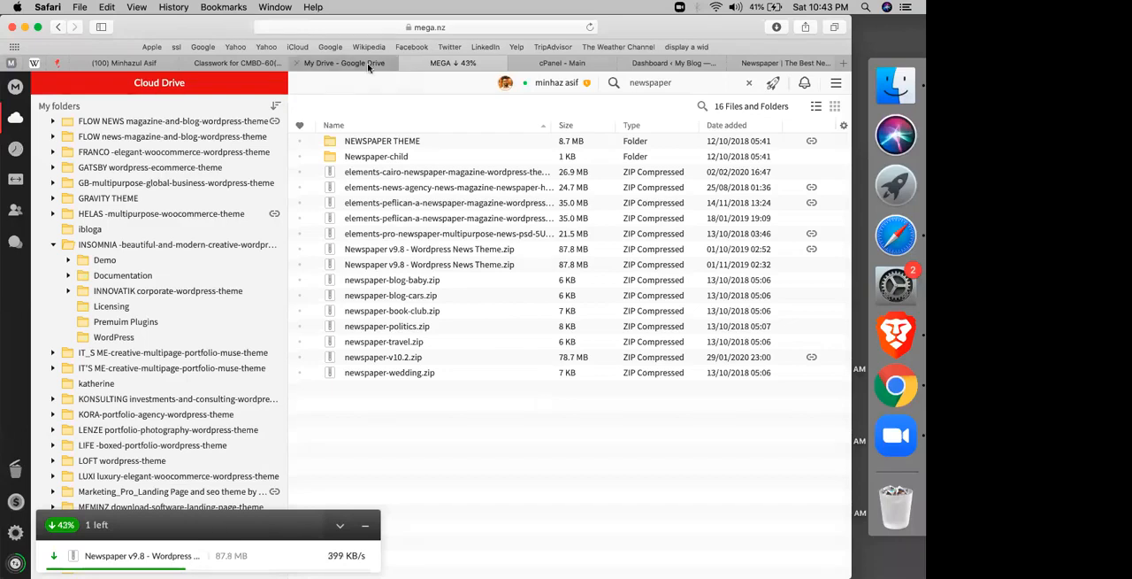
Step: Switch to Google Drive and search its files for "be thenme"
left_click(340, 63)
left_click(327, 89)
type("be ")
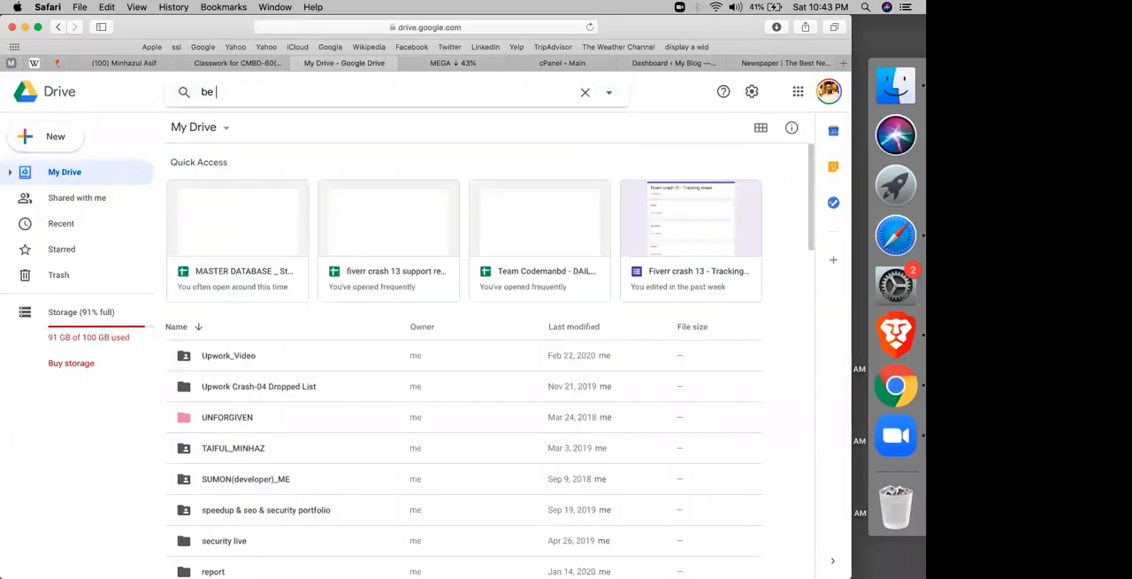
type("thenme")
key("Return")
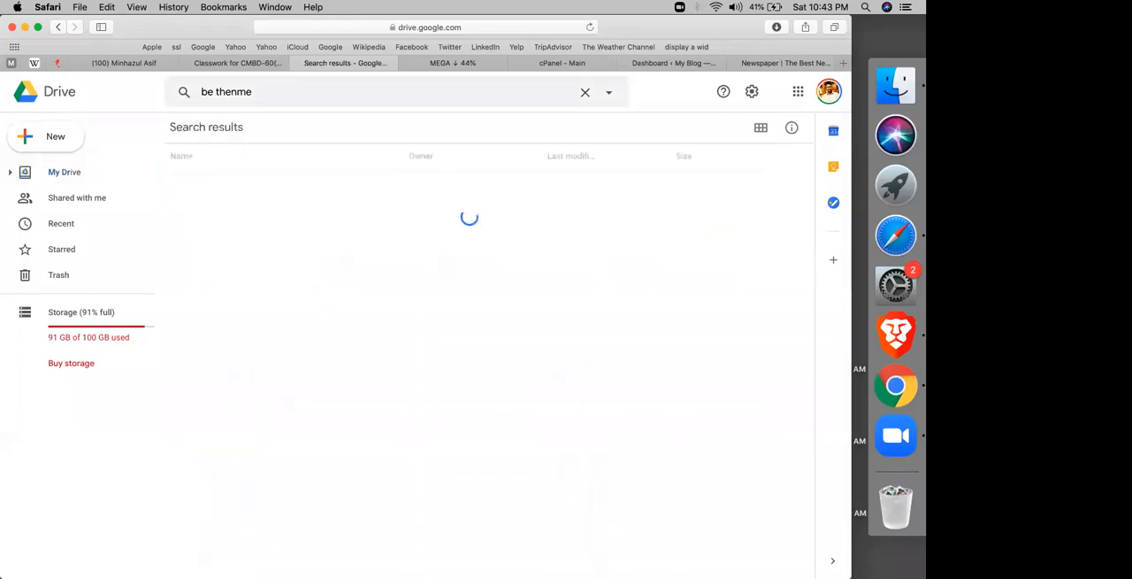
Step: Correct the Drive search to "be theme" and open the April 10 Be Theme & Bridge theme_Ocean WP_Nuvo_Newspaper spreadsheet
triple_click(279, 93)
type("bethem")
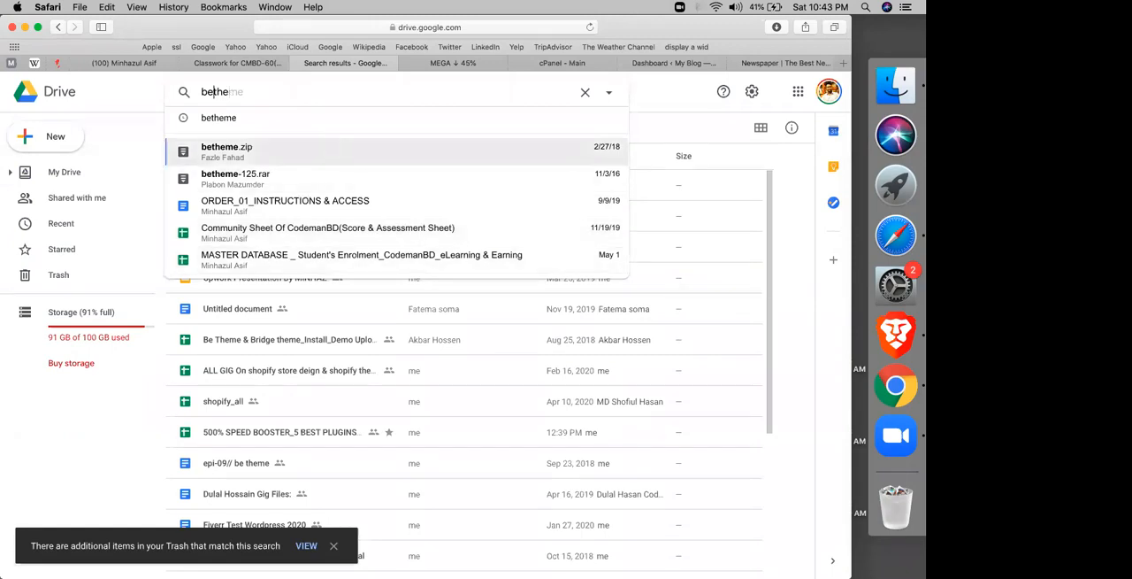
key("Right")
key("Right")
key("Right")
key("Right")
type("me")
key("BackSpace")
key("BackSpace")
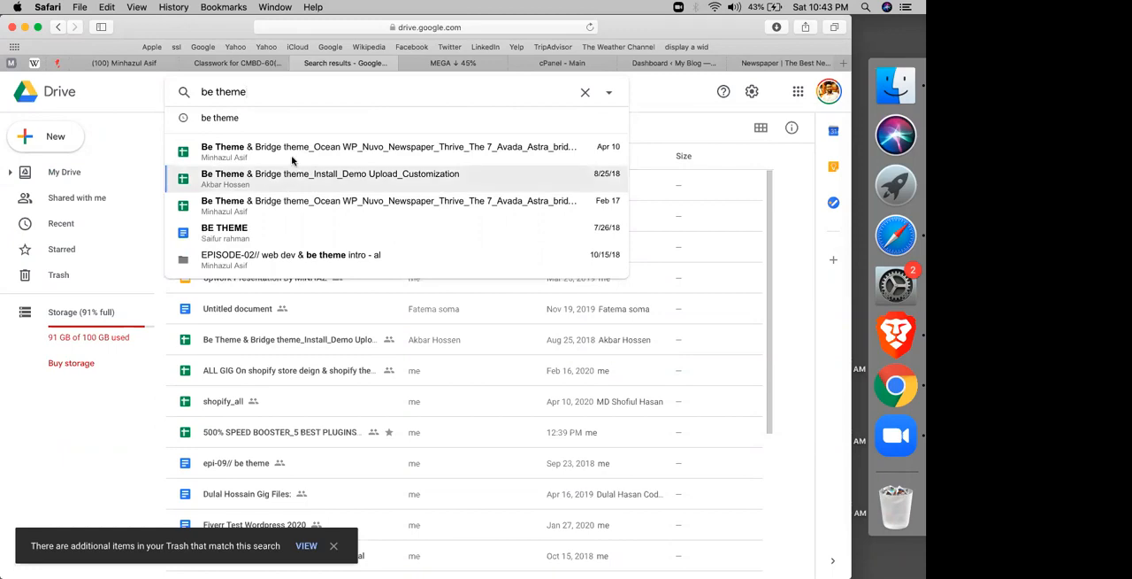
left_click(292, 160)
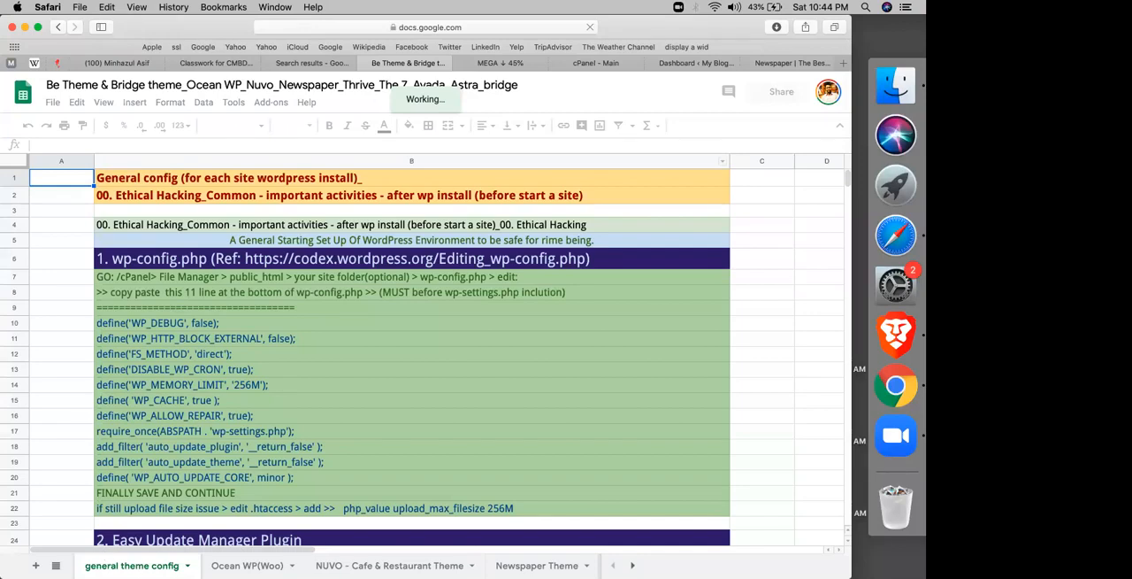
Step: Open the spreadsheet's Newspaper Theme sheet and select its web address
left_click(55, 566)
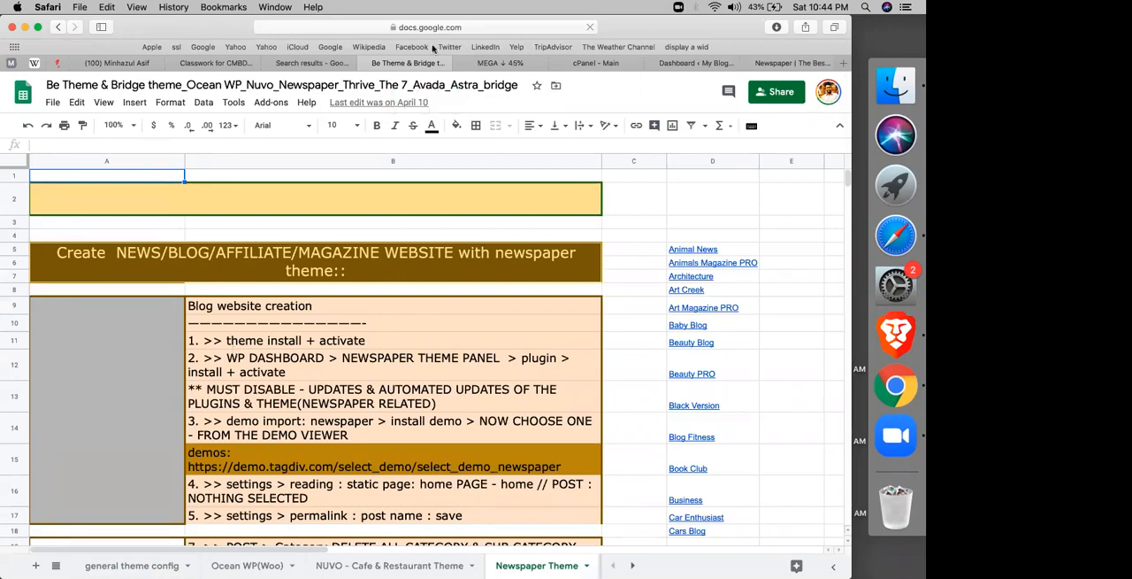
left_click(463, 28)
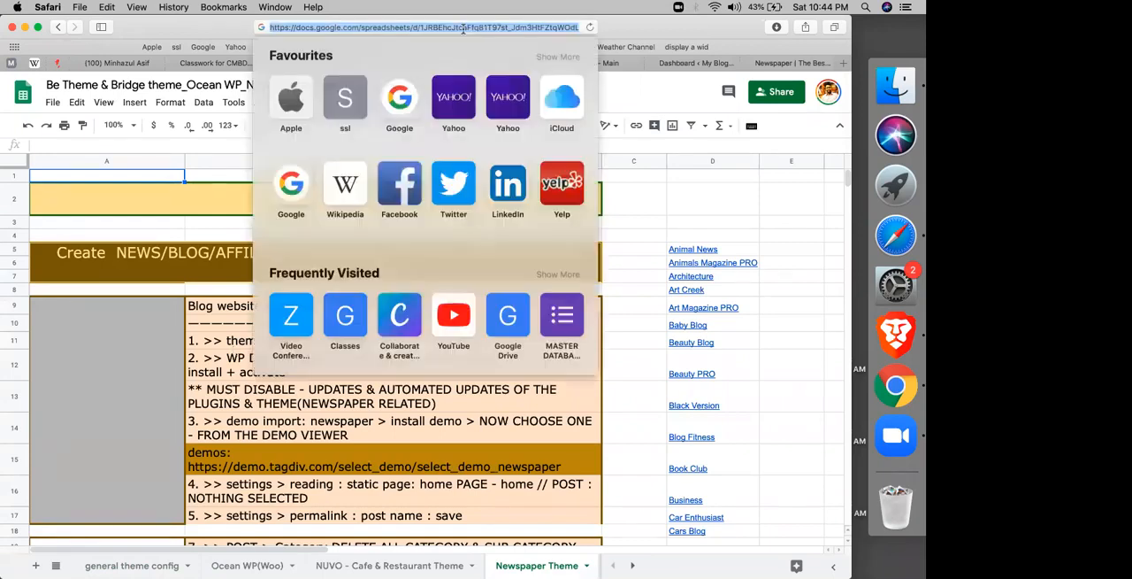
left_click(112, 195)
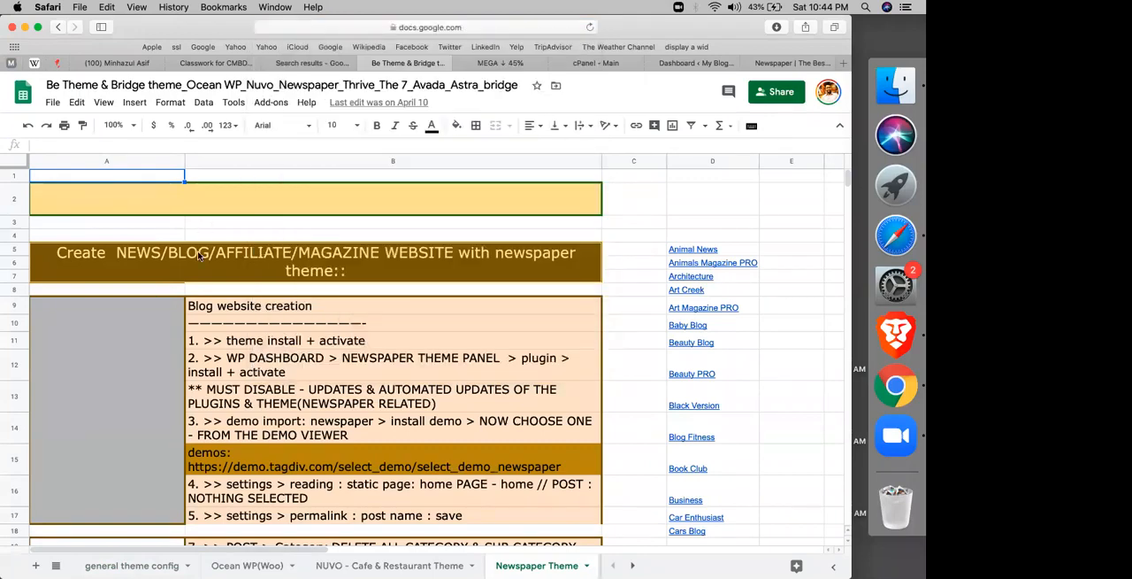
Step: Switch to Google Classroom's classwork page and create a material titled "get news paper theme & all theme google sheet"
scroll(227, 345, "down", 2)
scroll(228, 345, "down", 20)
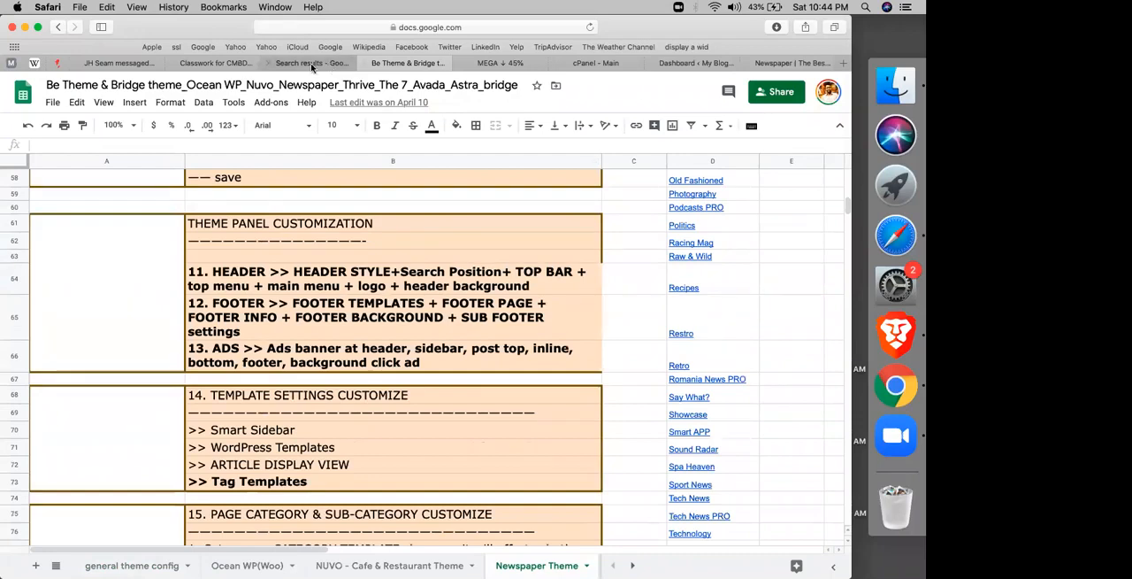
left_click(332, 66)
left_click(215, 63)
left_click(231, 145)
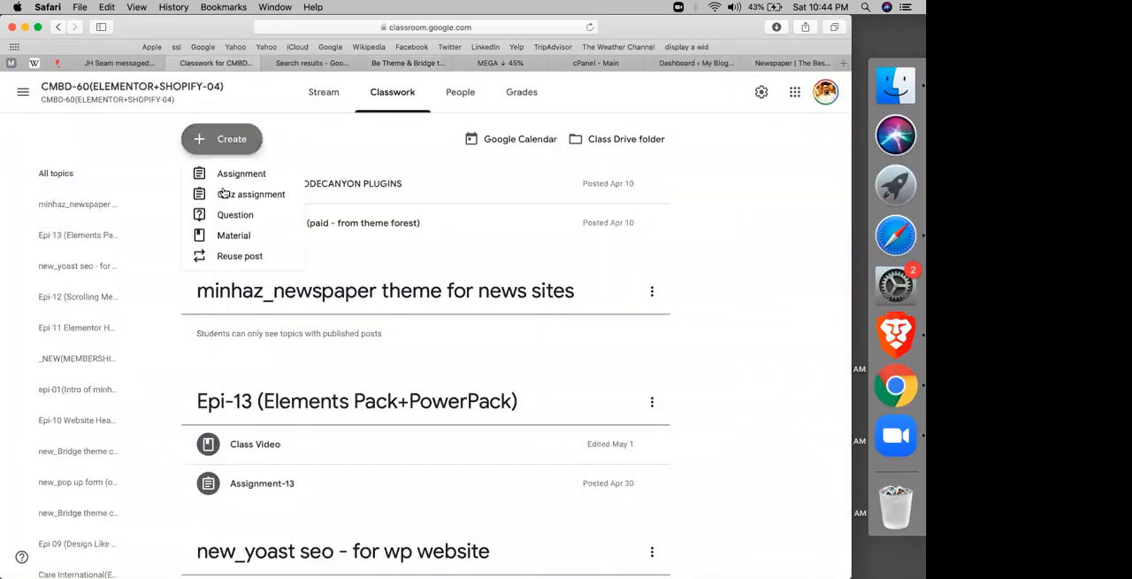
left_click(237, 240)
type("get news paper theme & all theme google sheet")
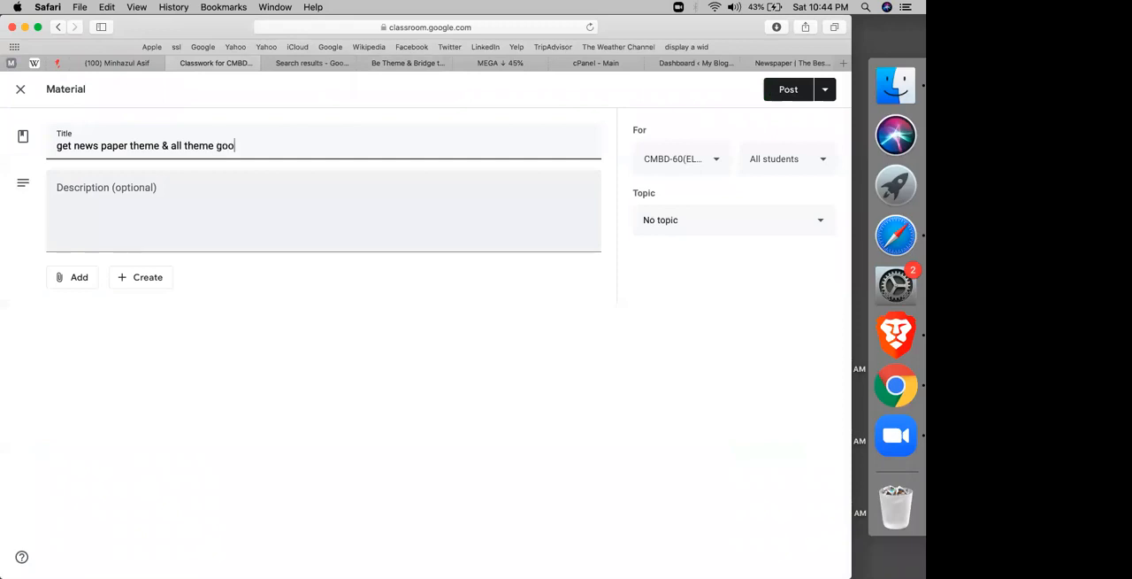
Step: Attach the copied web address of the Be Theme & Bridge theme spreadsheet to the material as a link
left_click(79, 278)
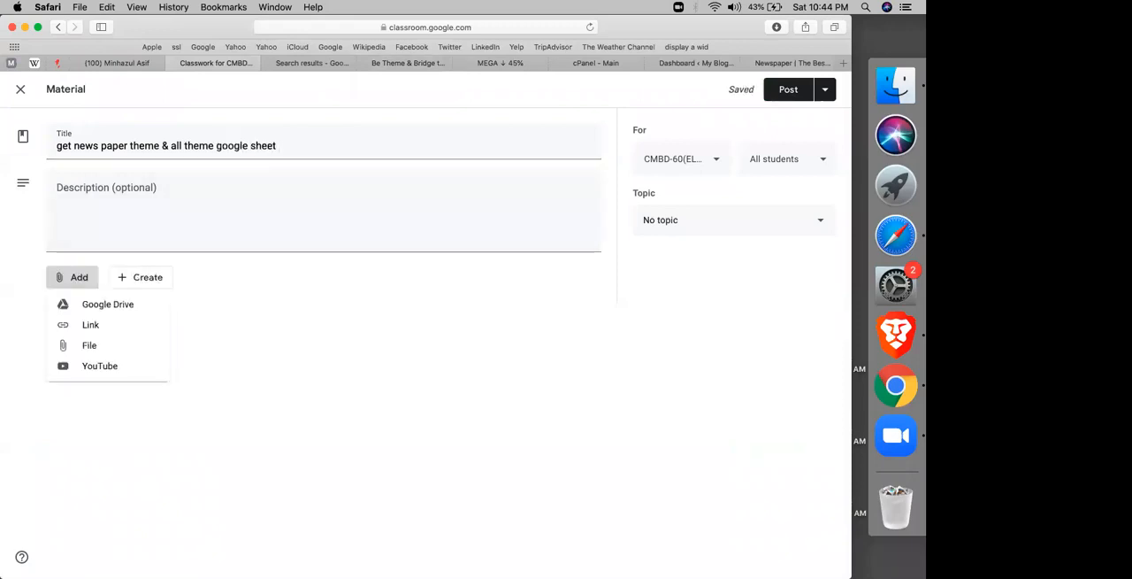
left_click(90, 324)
key("super+v")
key("Return")
Step: Assign the material to the existing topic about the newspaper theme for news sites
left_click(678, 224)
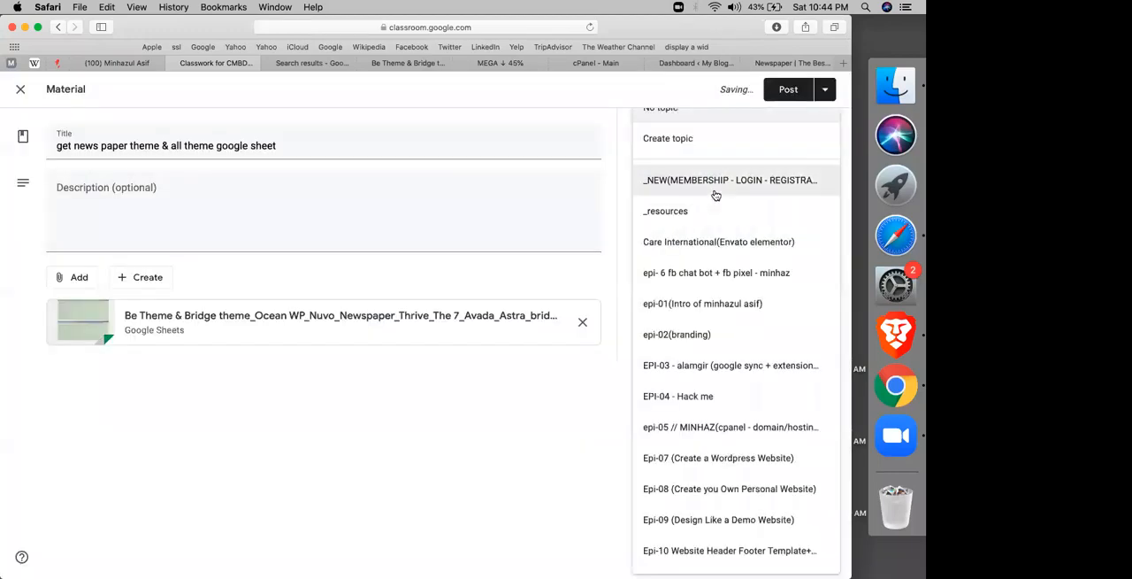
left_click(716, 191)
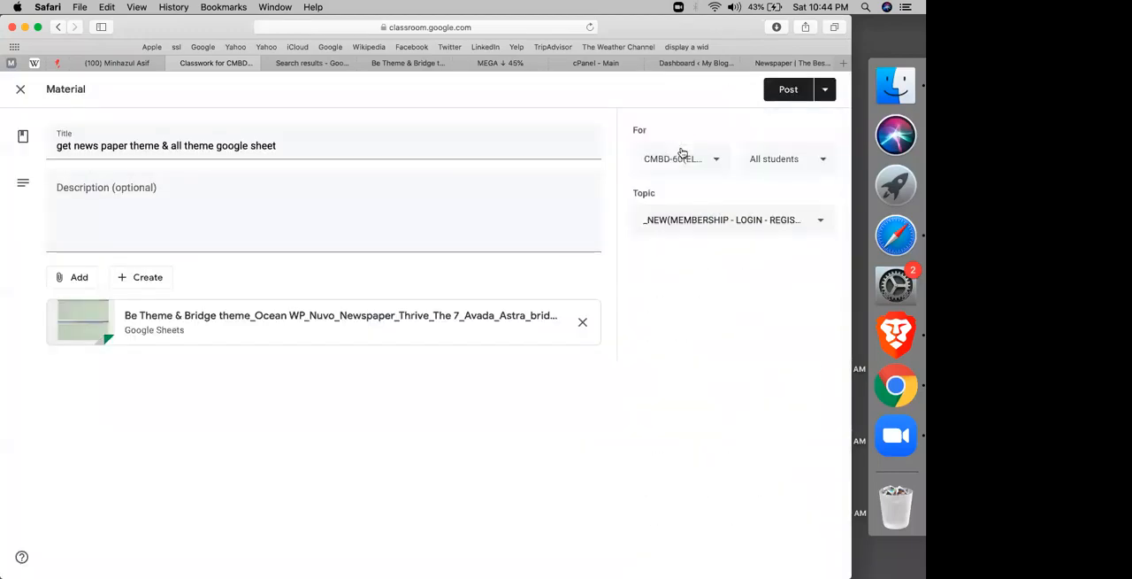
left_click(660, 224)
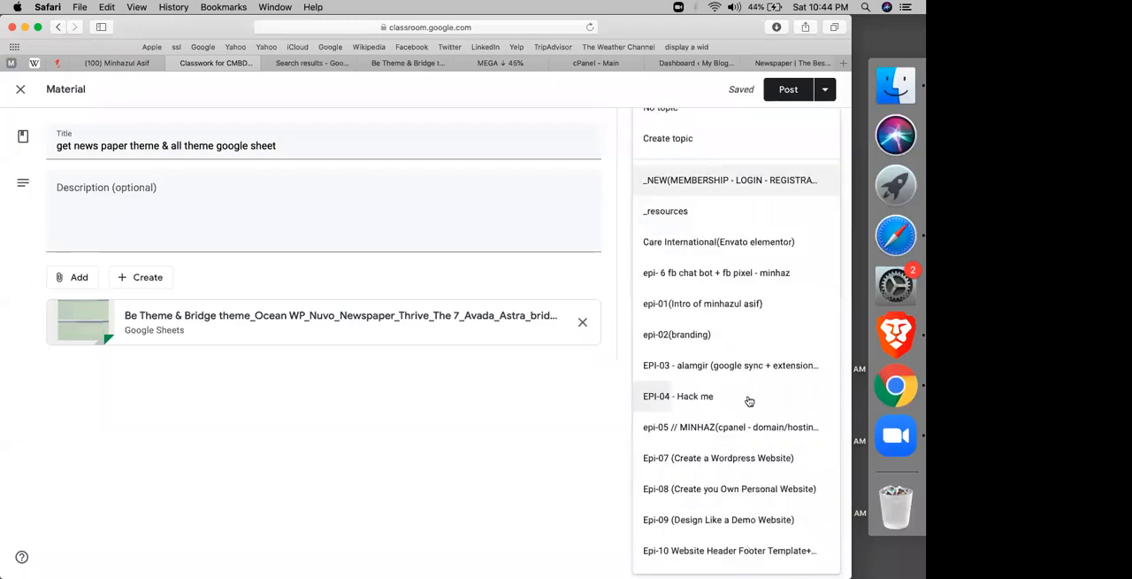
scroll(749, 400, "down", 5)
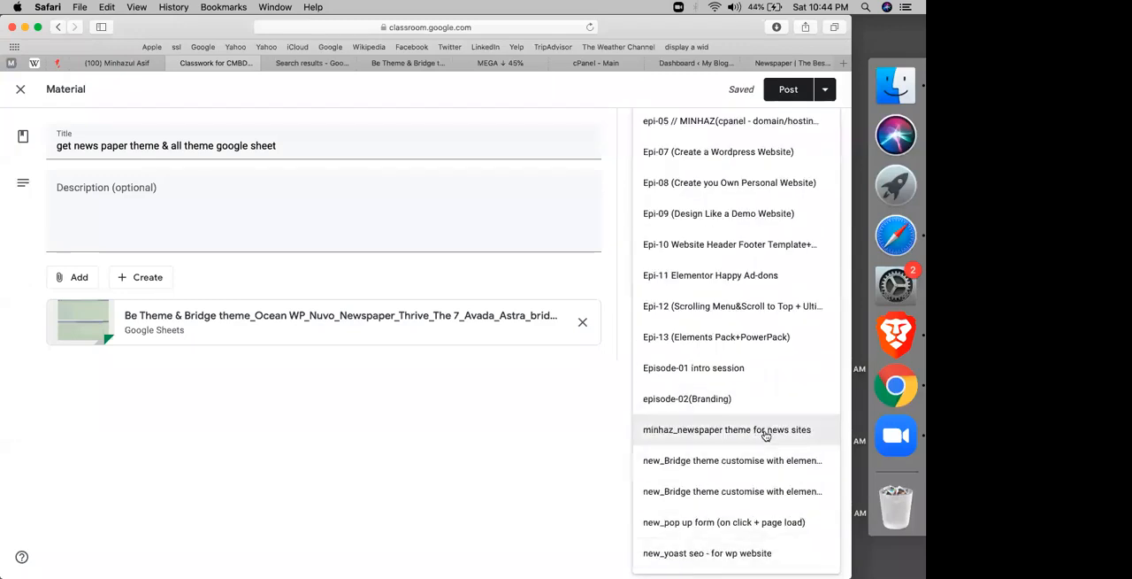
left_click(767, 435)
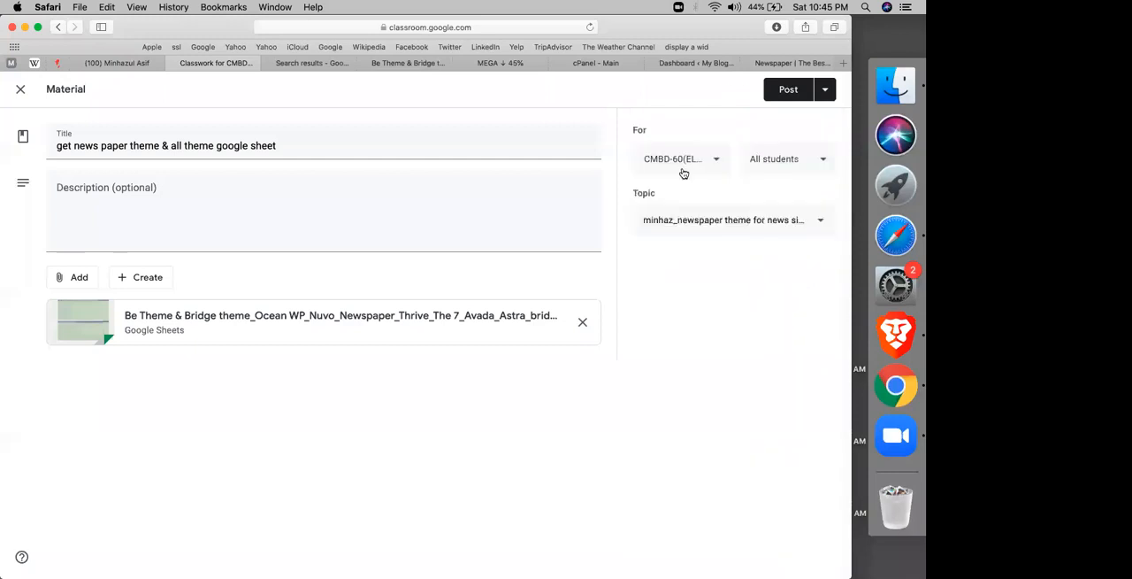
Step: Share the material with the CMBD-61 and CMBD-56/57 classes in addition to CMBD-60
left_click(683, 168)
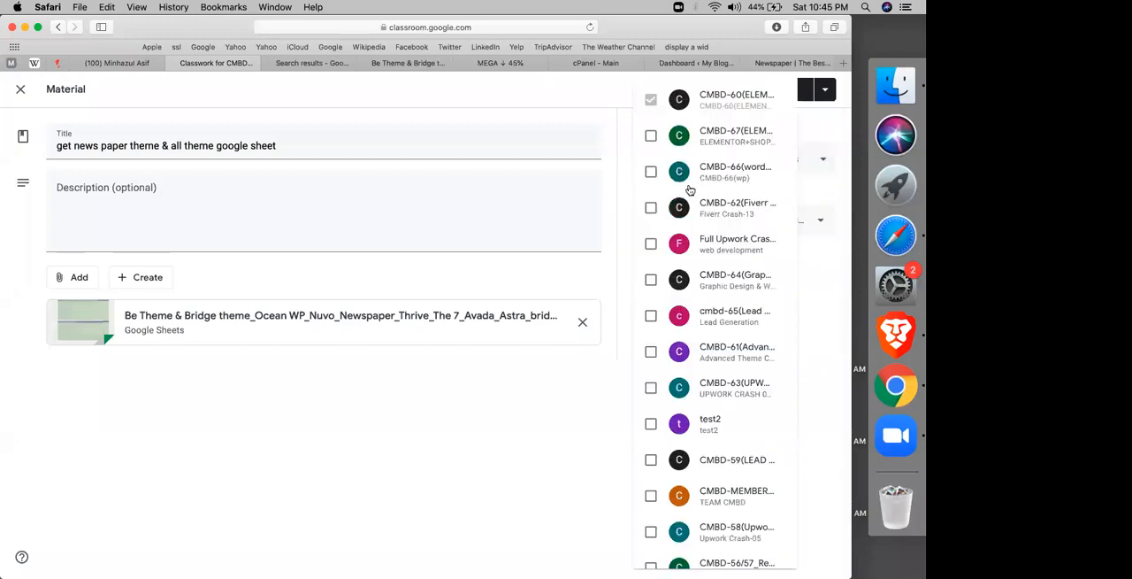
left_click(730, 340)
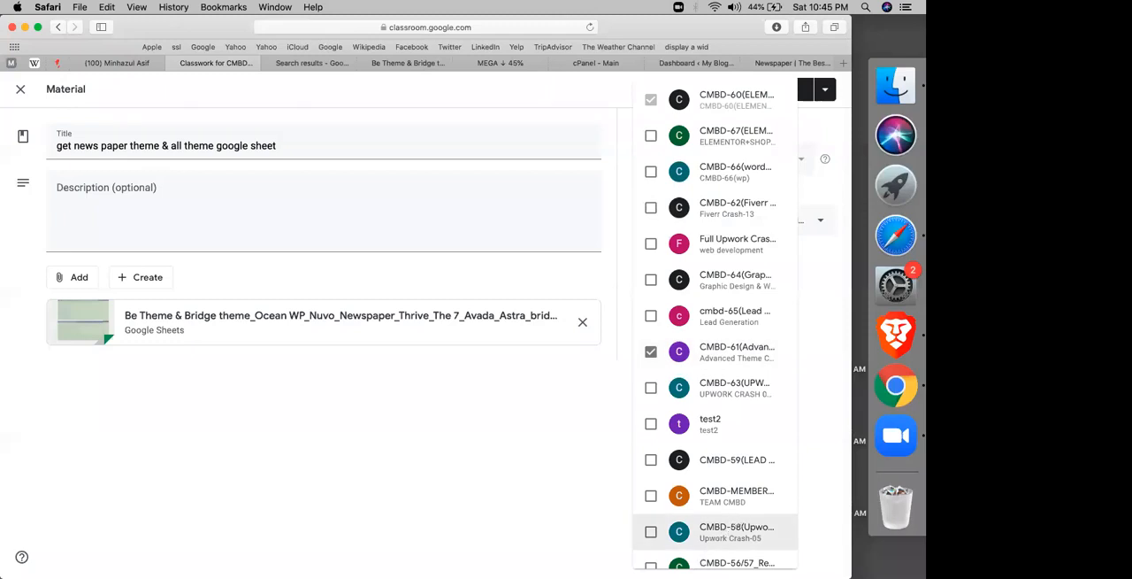
left_click(704, 564)
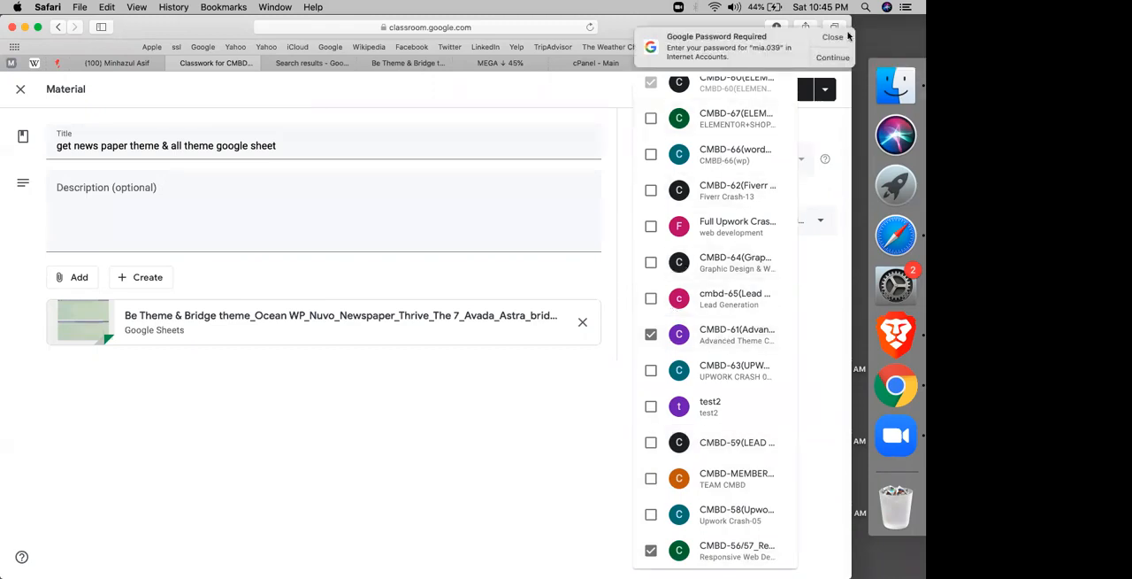
left_click(584, 385)
Step: Add the CMBD-55/56 and CMBD-51(WP+GD) classes as recipients and post the material
left_click(686, 168)
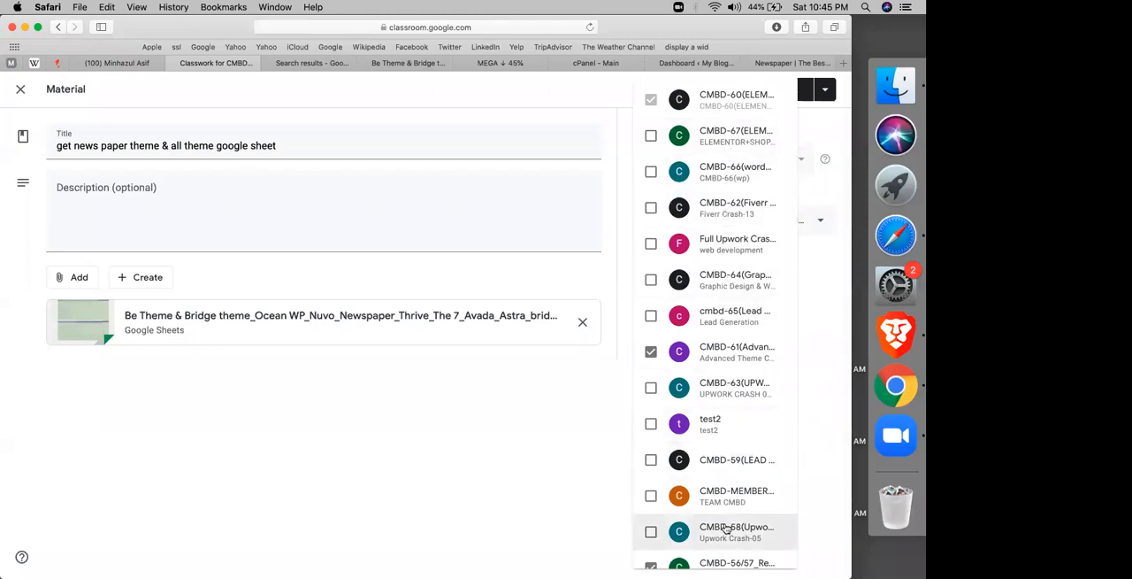
scroll(731, 542, "down", 1)
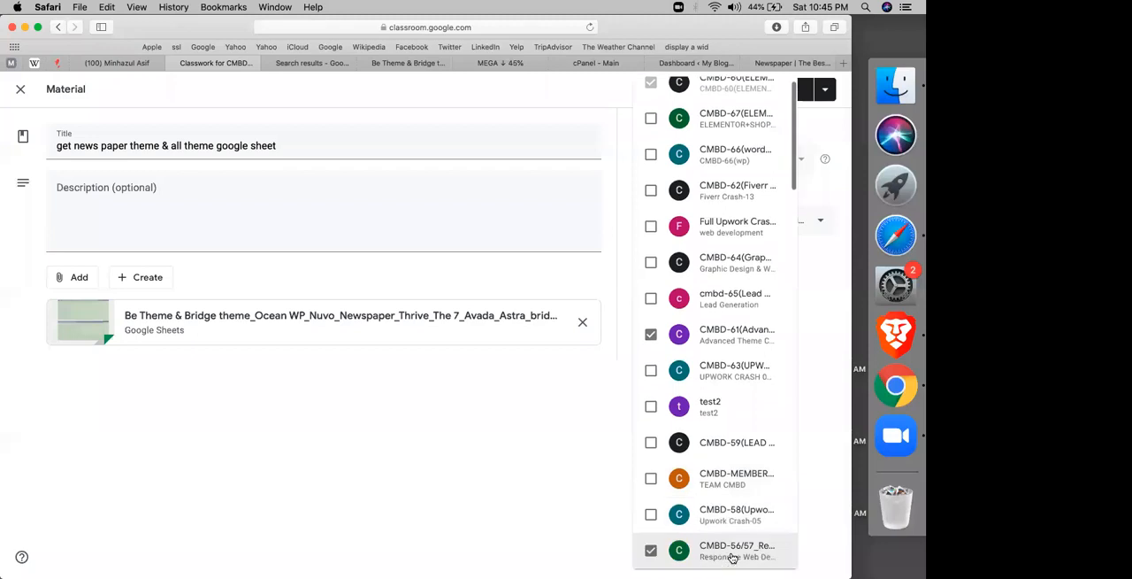
scroll(783, 249, "down", 10)
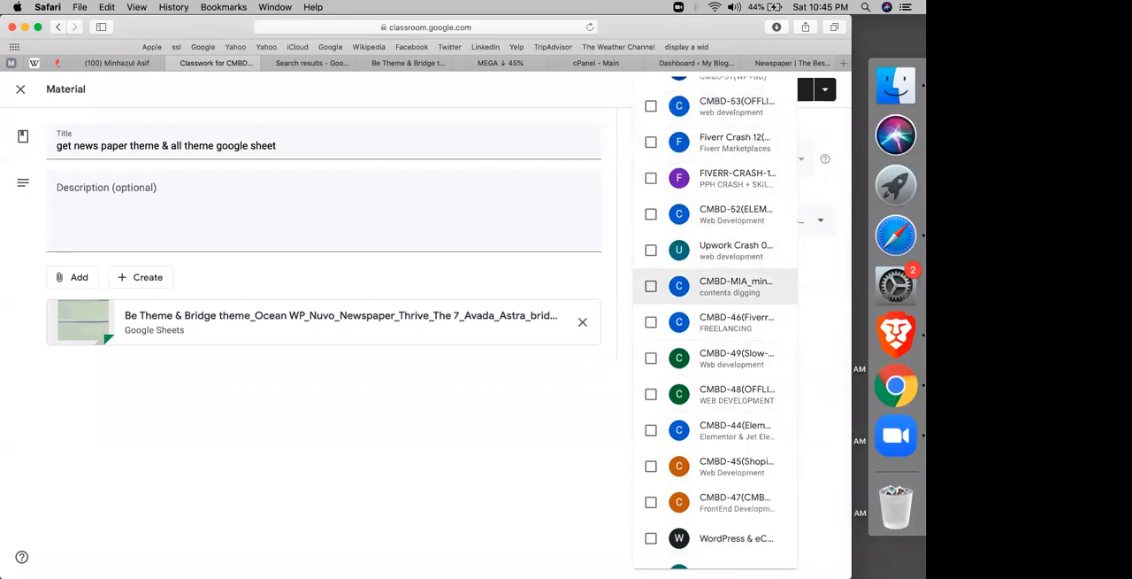
scroll(717, 322, "up", 8)
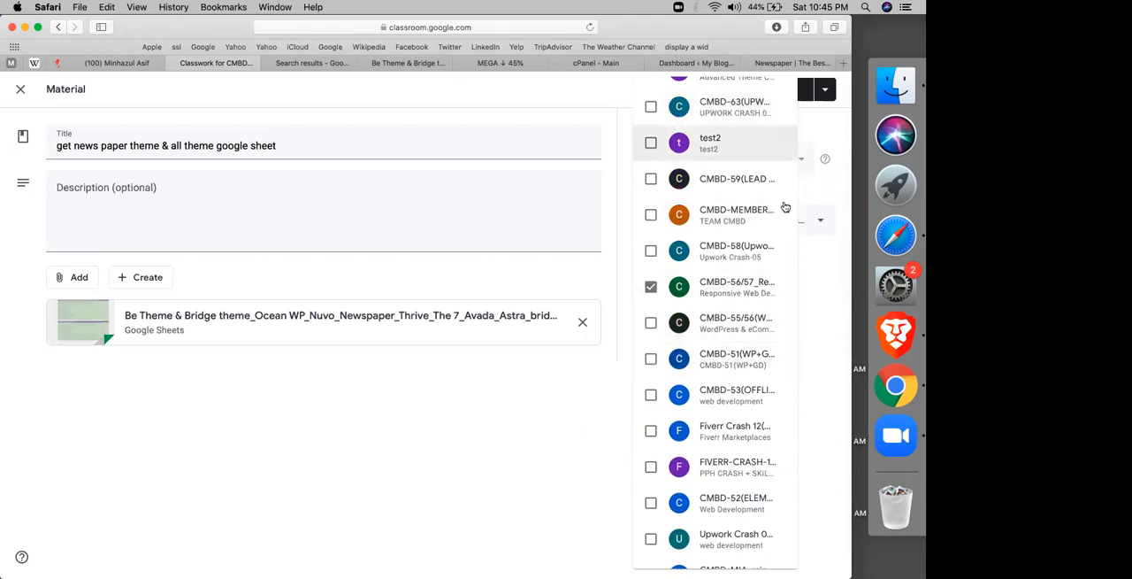
left_click(704, 358)
left_click(704, 332)
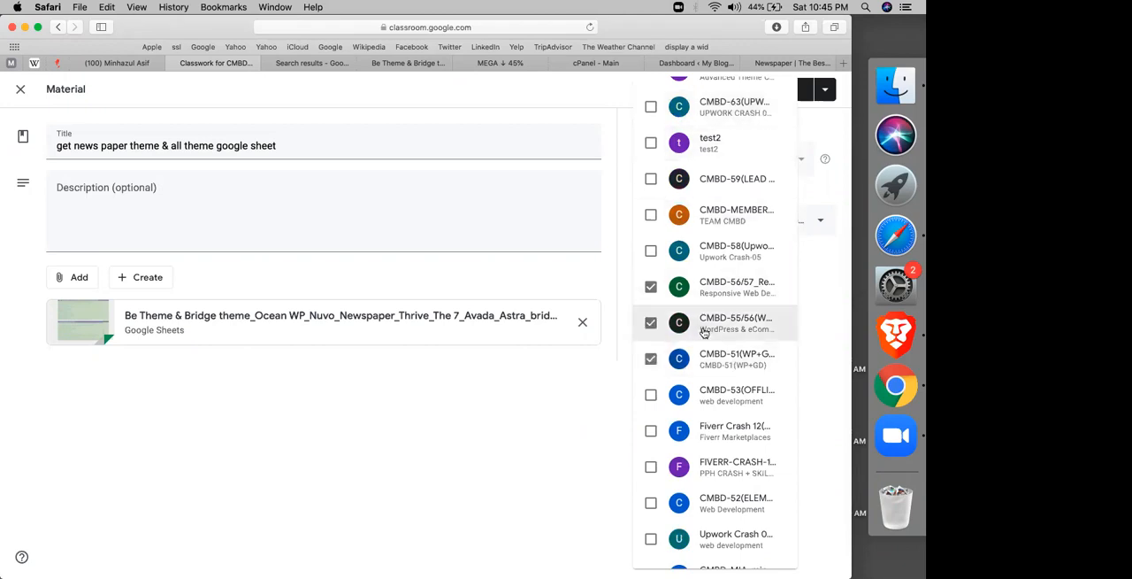
left_click(566, 384)
left_click(788, 88)
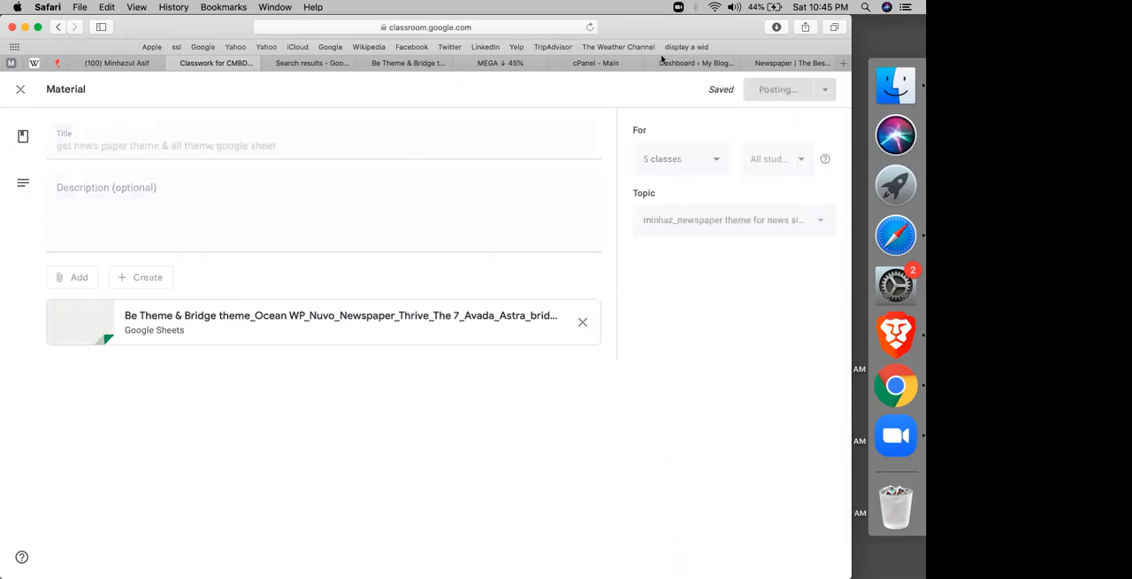
Step: Check the Newspaper v9.8 download in MEGA, look over the open Drive and WordPress pages, and return to the Newspaper Theme sheet
left_click(493, 63)
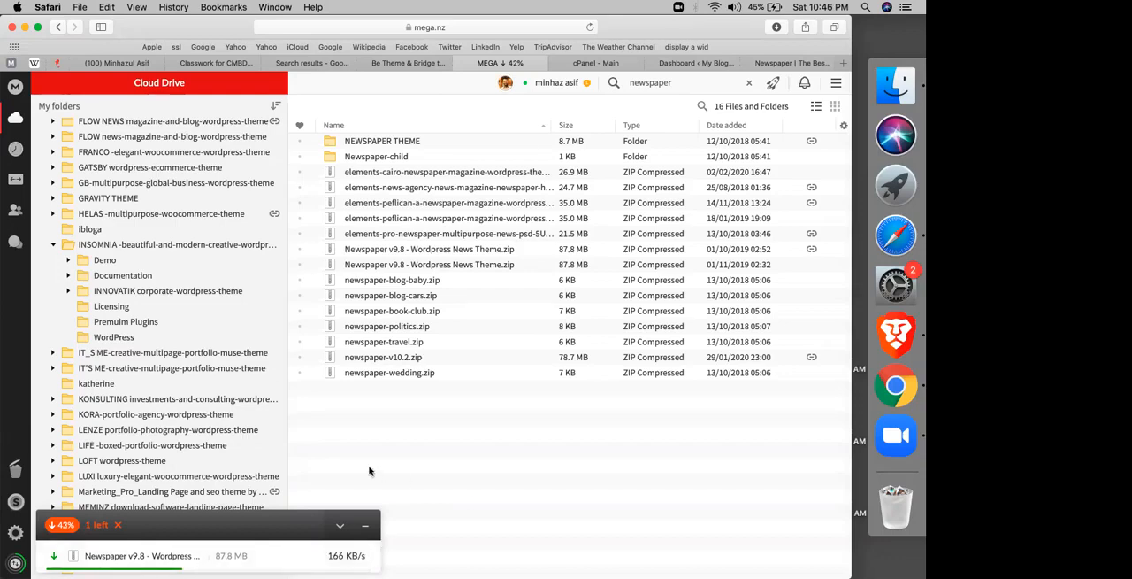
left_click(399, 63)
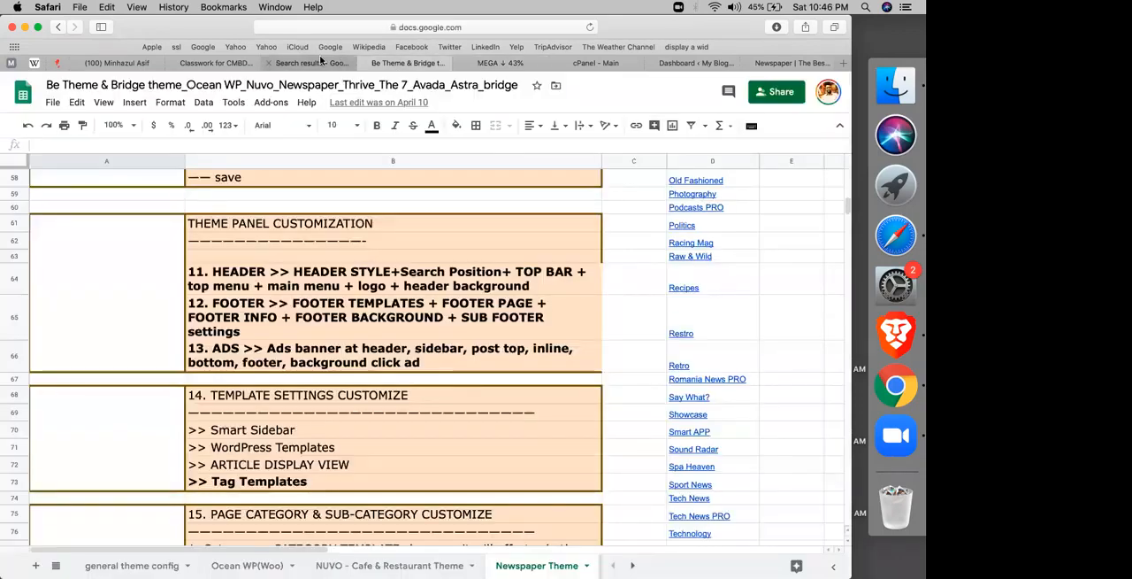
left_click(321, 62)
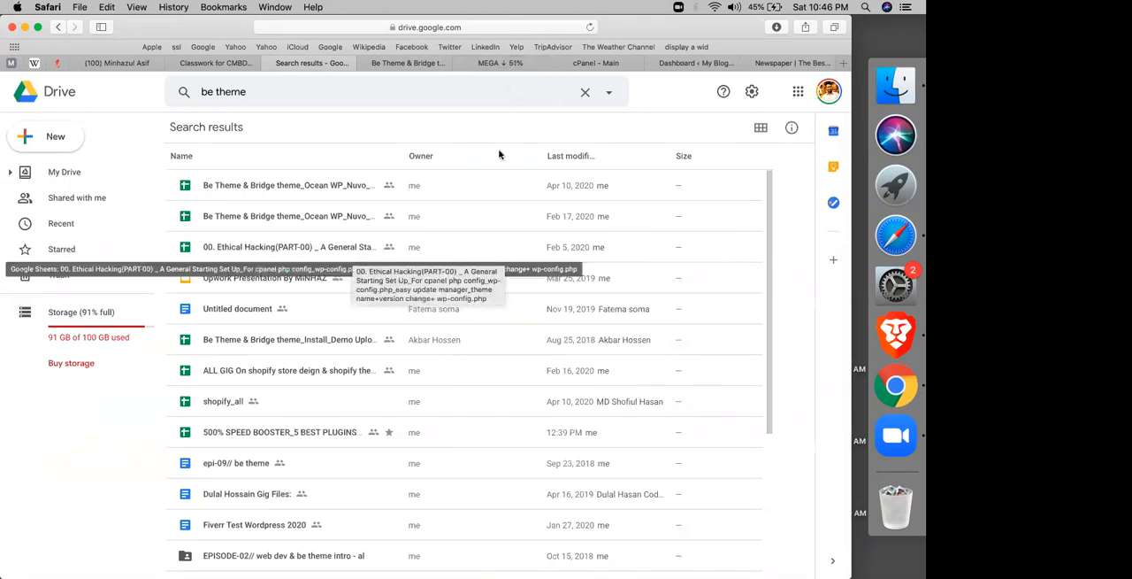
left_click(606, 69)
left_click(715, 64)
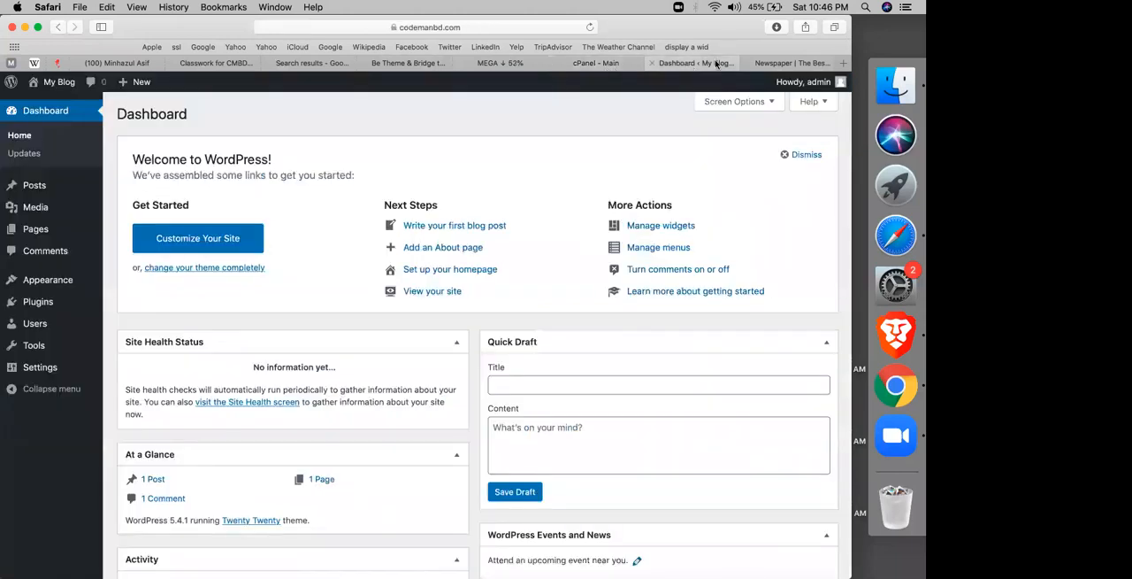
left_click(775, 62)
left_click(407, 63)
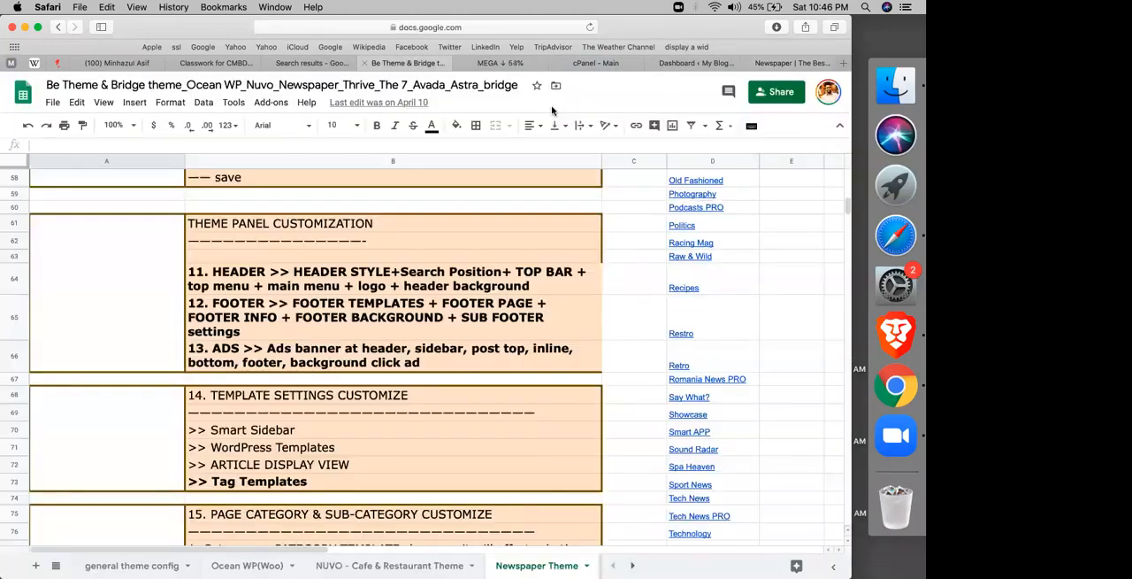
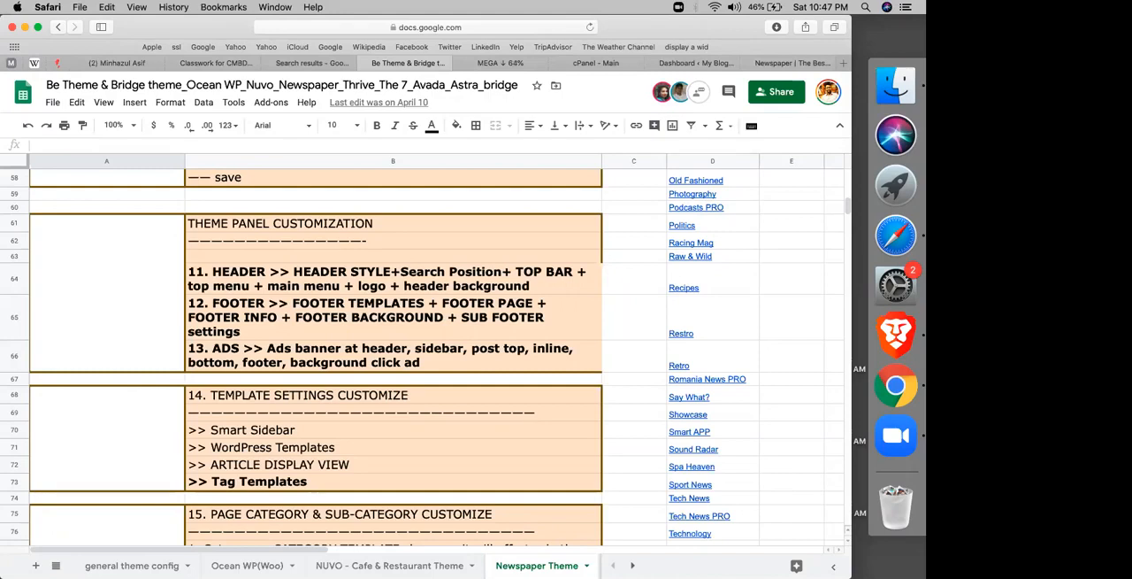
Step: Review the unrecognized-device login alert on Facebook and approve the recent login as your own
left_click(117, 64)
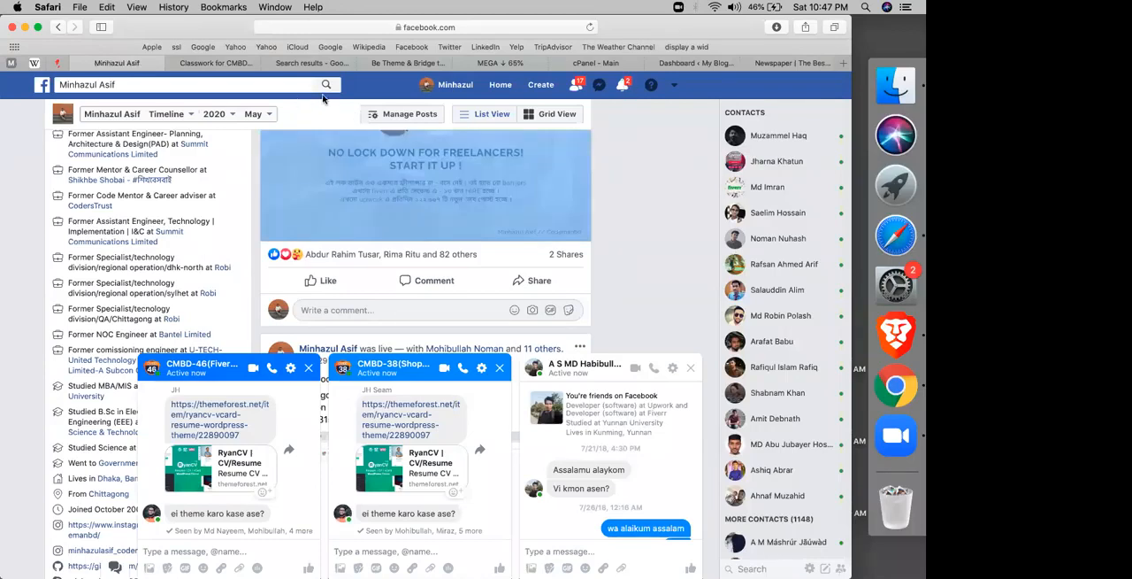
left_click(621, 84)
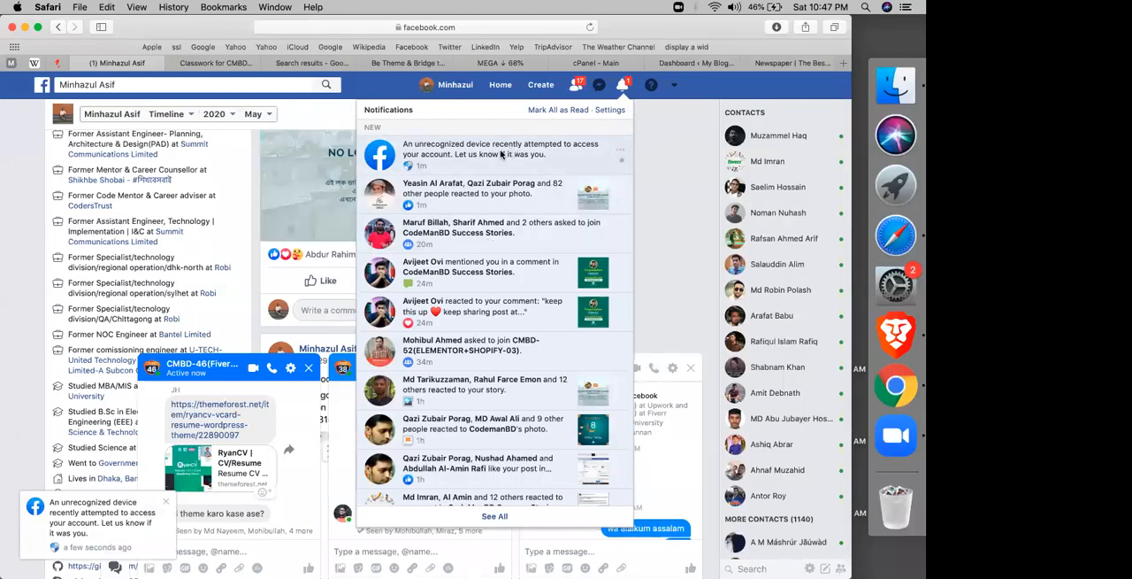
left_click(500, 154)
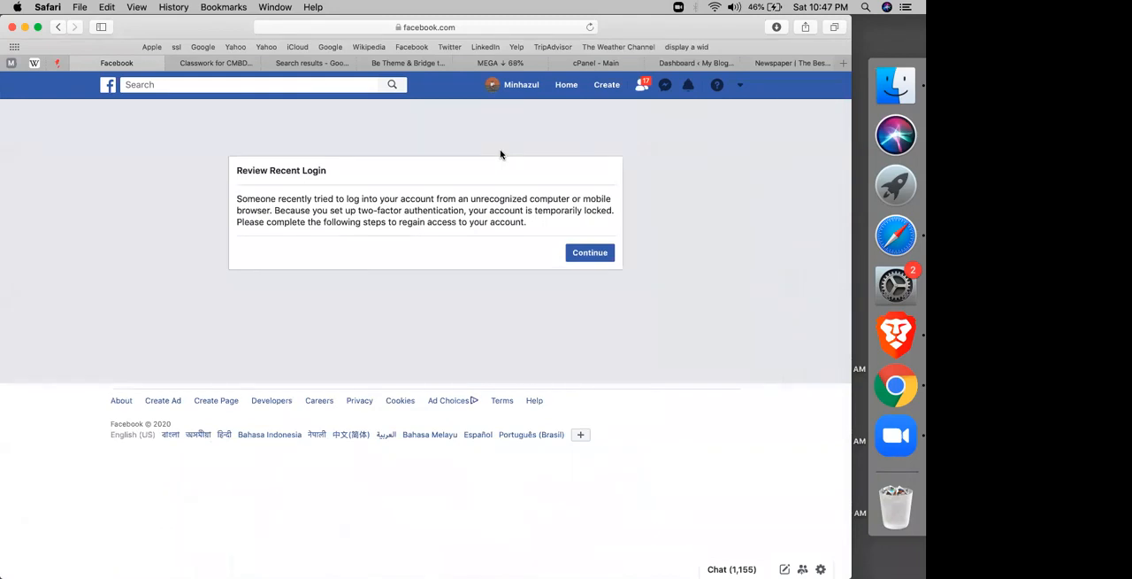
left_click(585, 254)
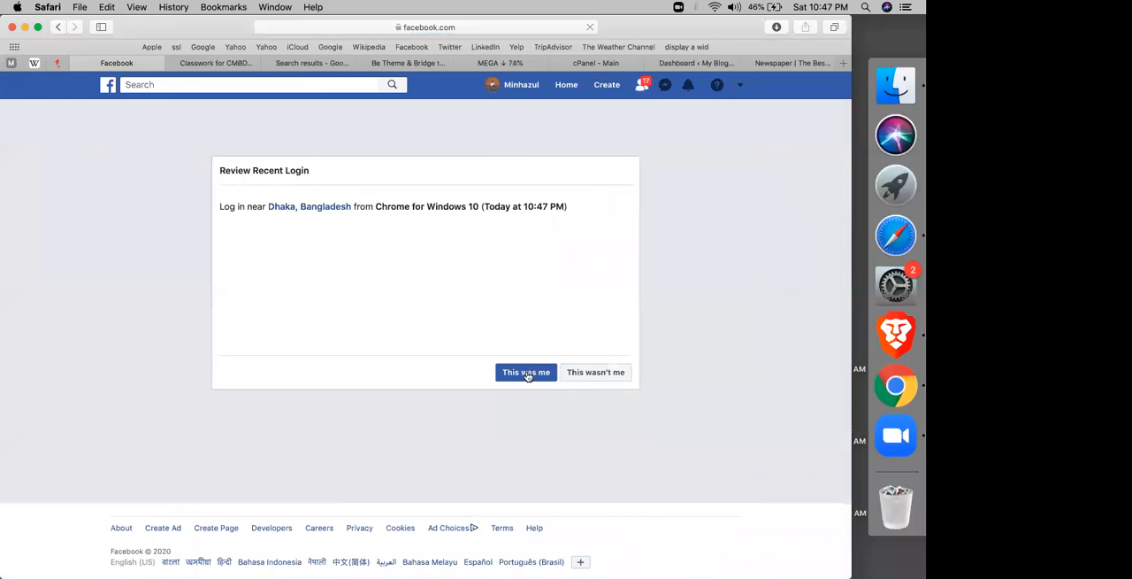
left_click(526, 373)
left_click(590, 277)
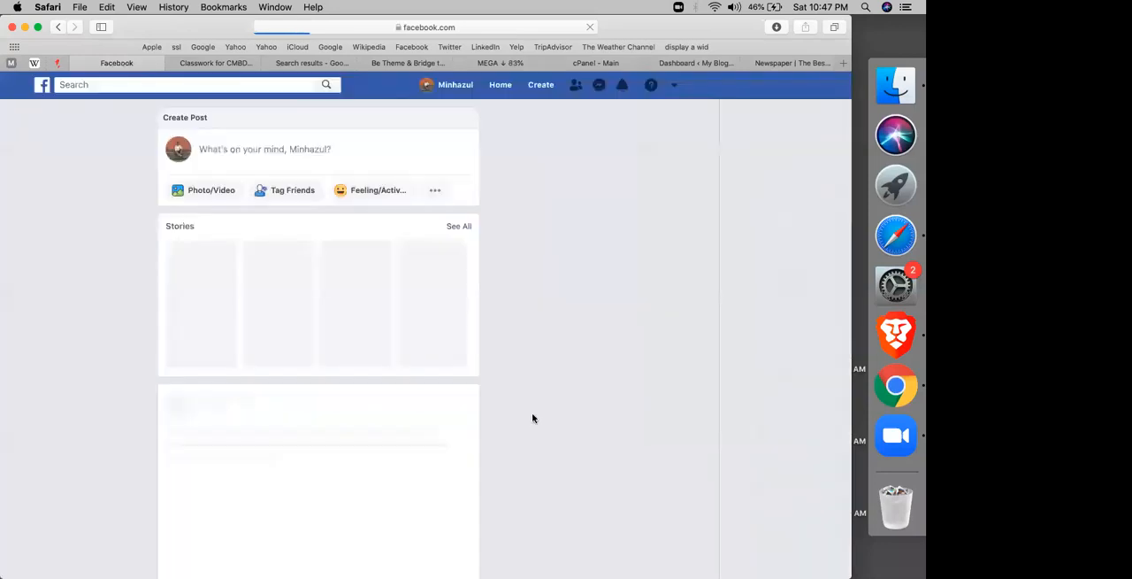
Step: Check the cPanel and WordPress dashboard pages, close the Newspaper theme page, and return to the CMBD-60 classwork in Google Classroom
left_click(584, 62)
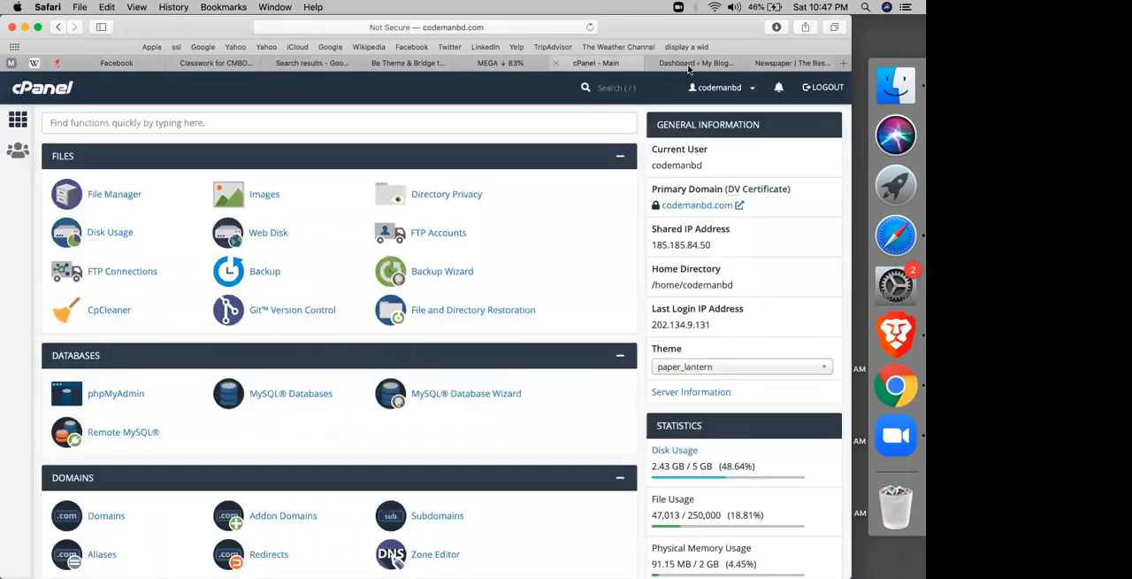
left_click(695, 62)
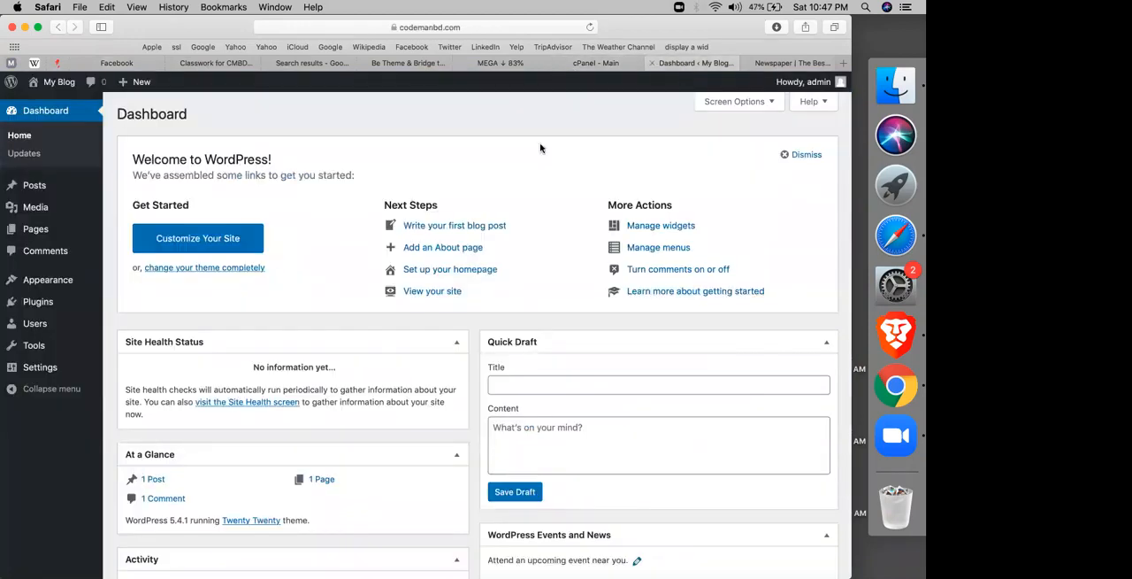
left_click(749, 63)
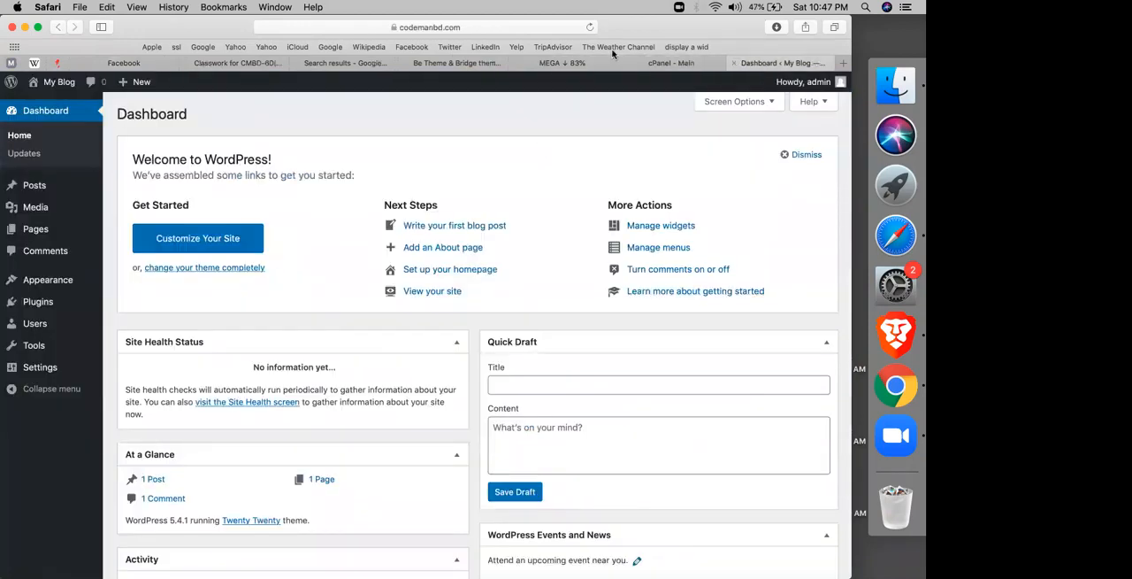
left_click(237, 62)
left_click(336, 63)
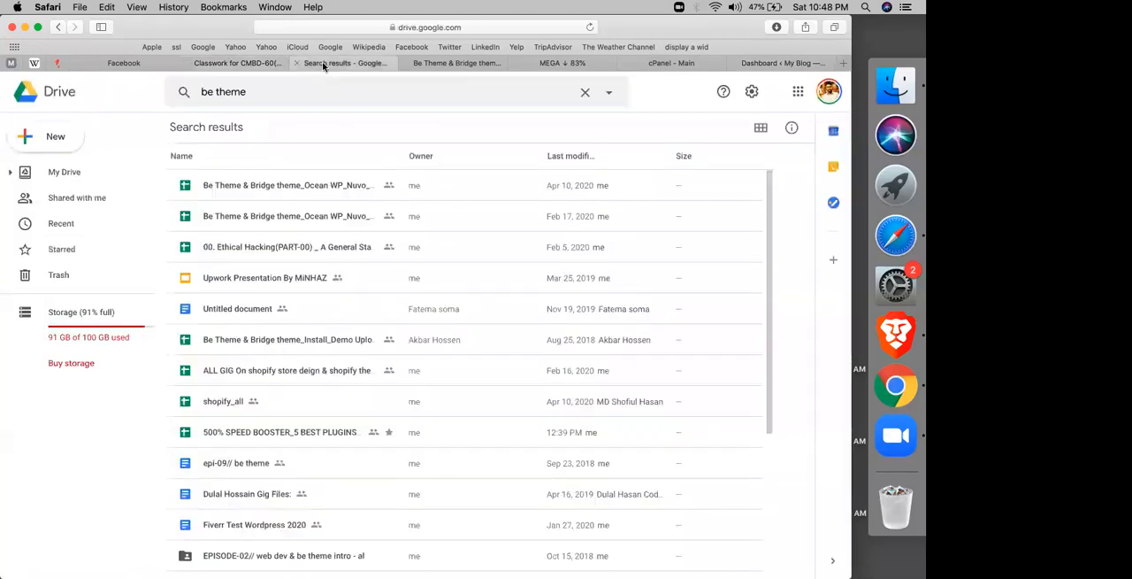
left_click(236, 67)
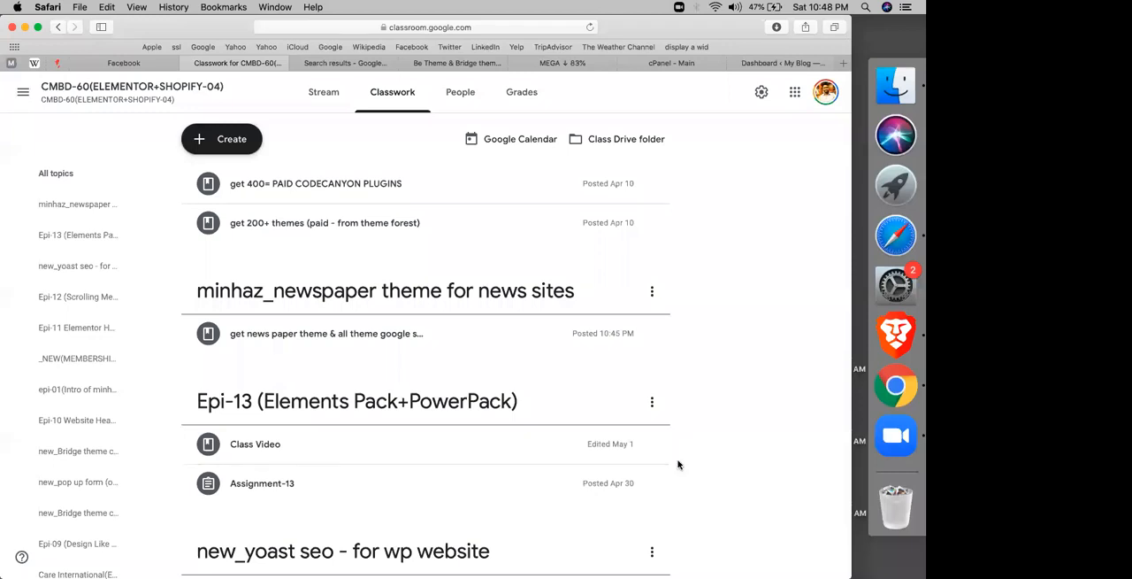
Step: Switch to Chrome, close the Google Sheets access-denied page, and download newspaper-v10.3.2.zip from WeTransfer
key("super+Tab")
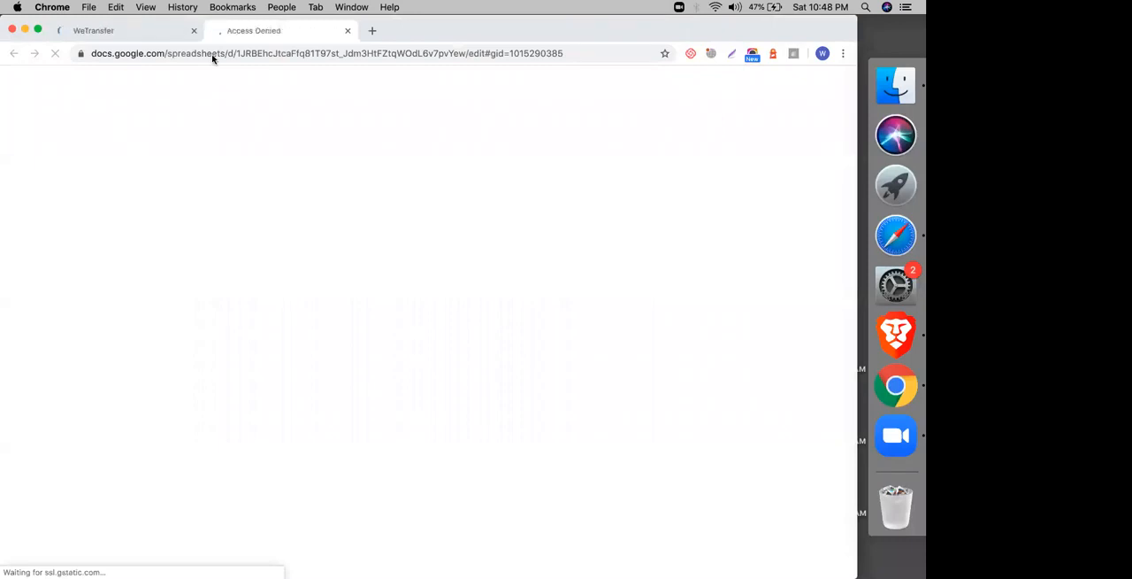
left_click(347, 30)
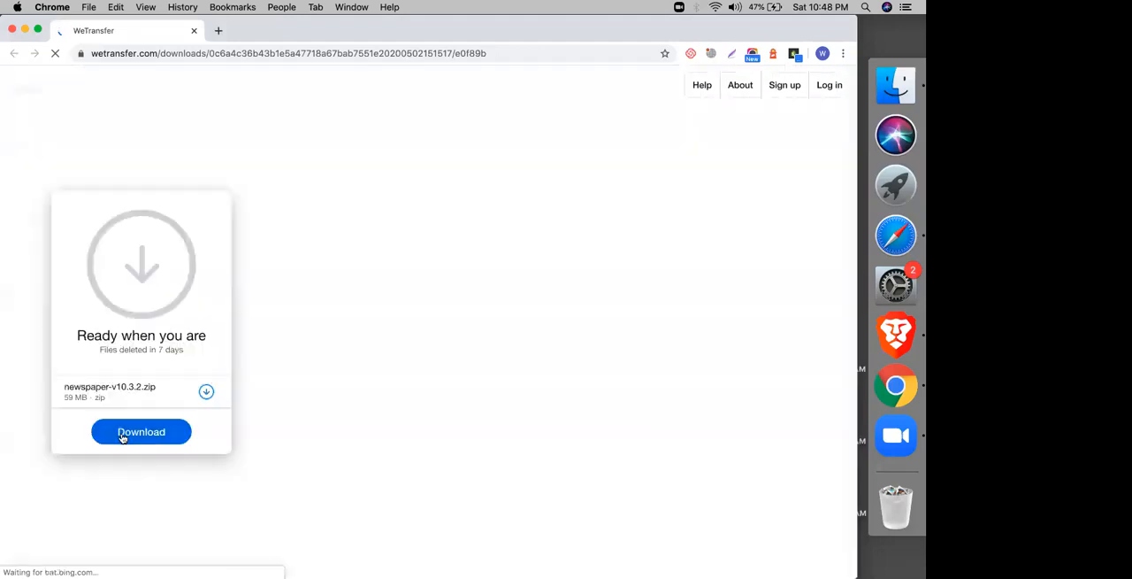
left_click(123, 434)
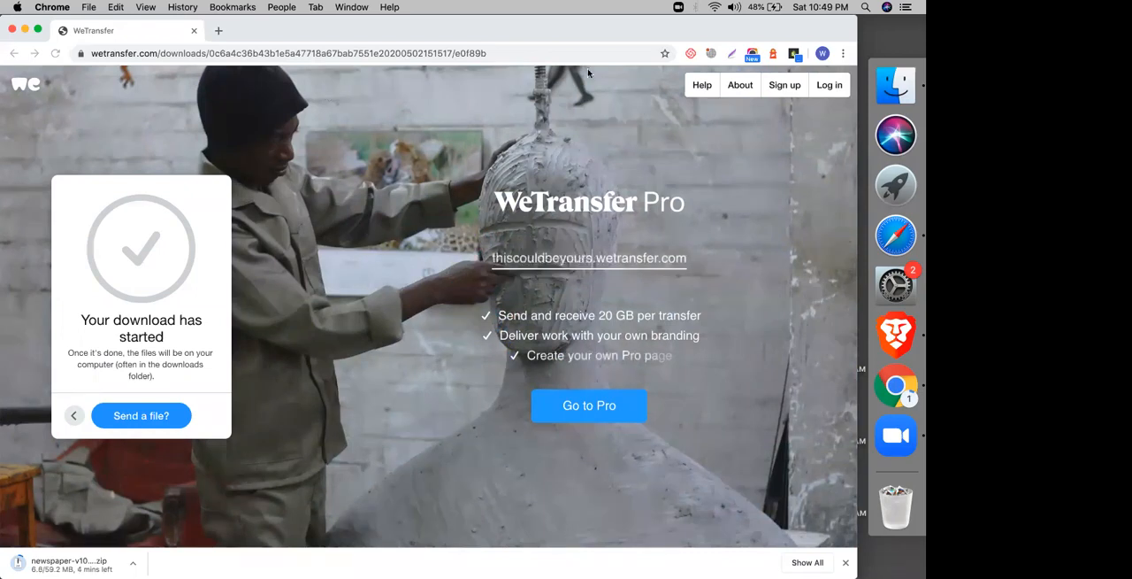
Step: Return to Safari, search Google Drive for "support" and "crash", and open the fiverr crash 13 tracking sheet
left_click(897, 237)
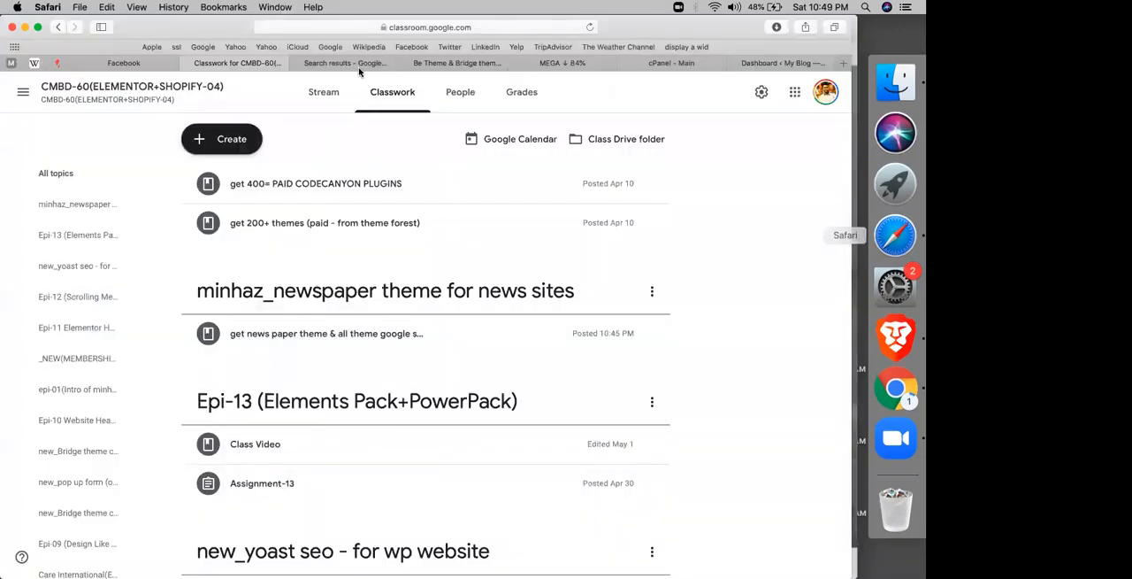
left_click(360, 68)
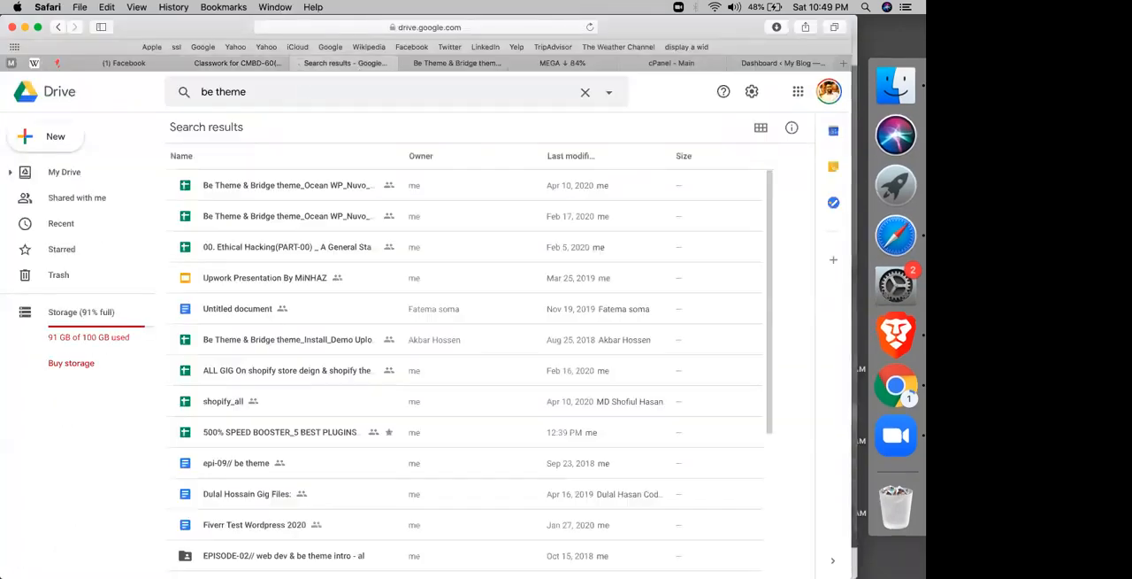
triple_click(223, 92)
type("su")
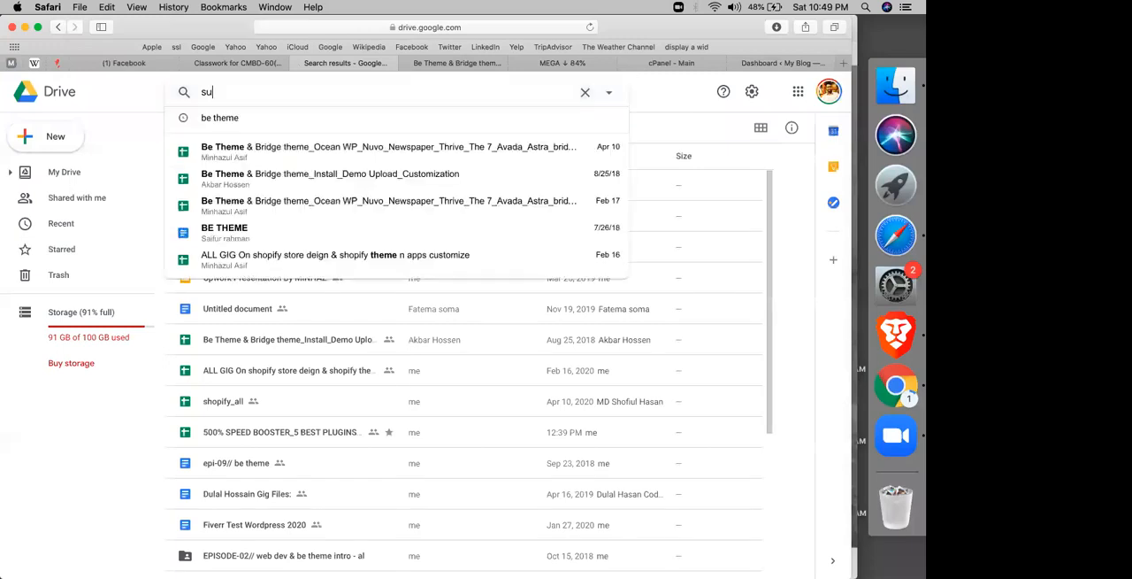
type("pport")
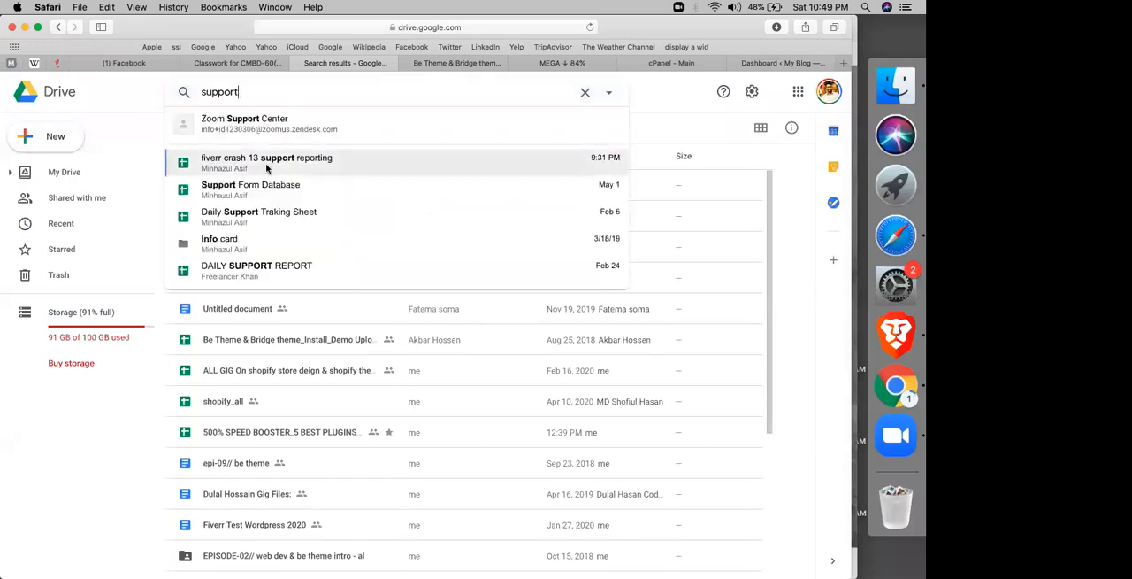
key("super+a")
type("crasg")
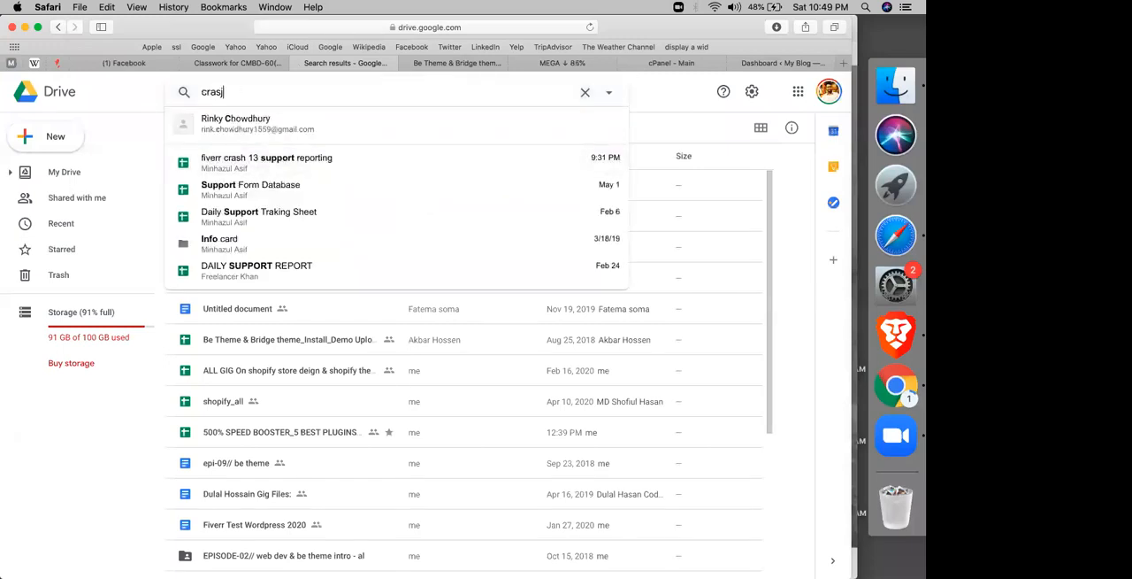
key("BackSpace")
type("h")
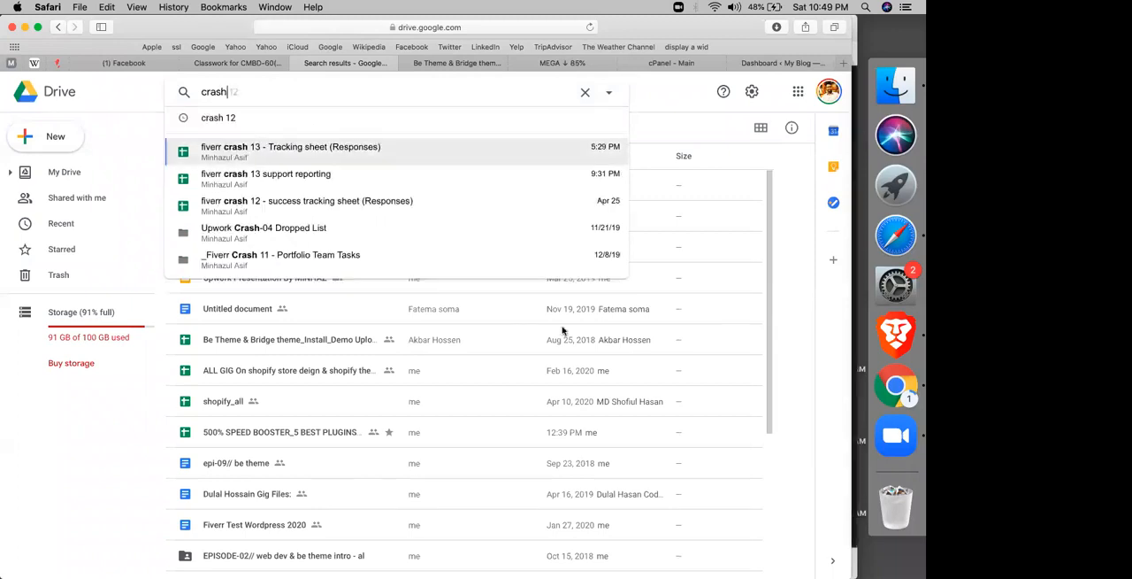
key("Return")
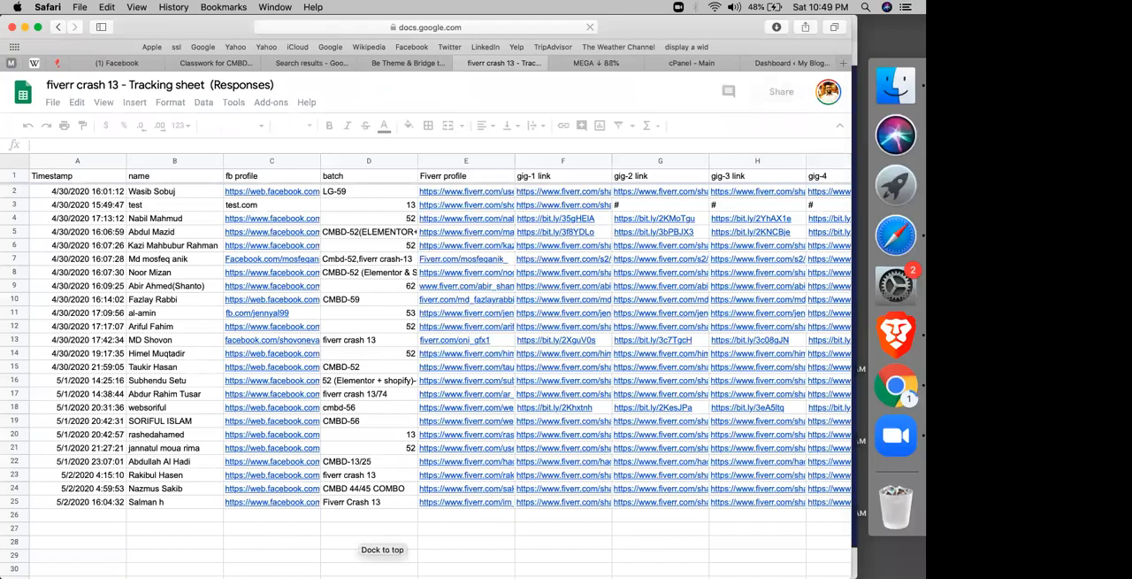
Step: Look through the Facebook news feed and return to the fiverr crash 13 tracking sheet
left_click(116, 63)
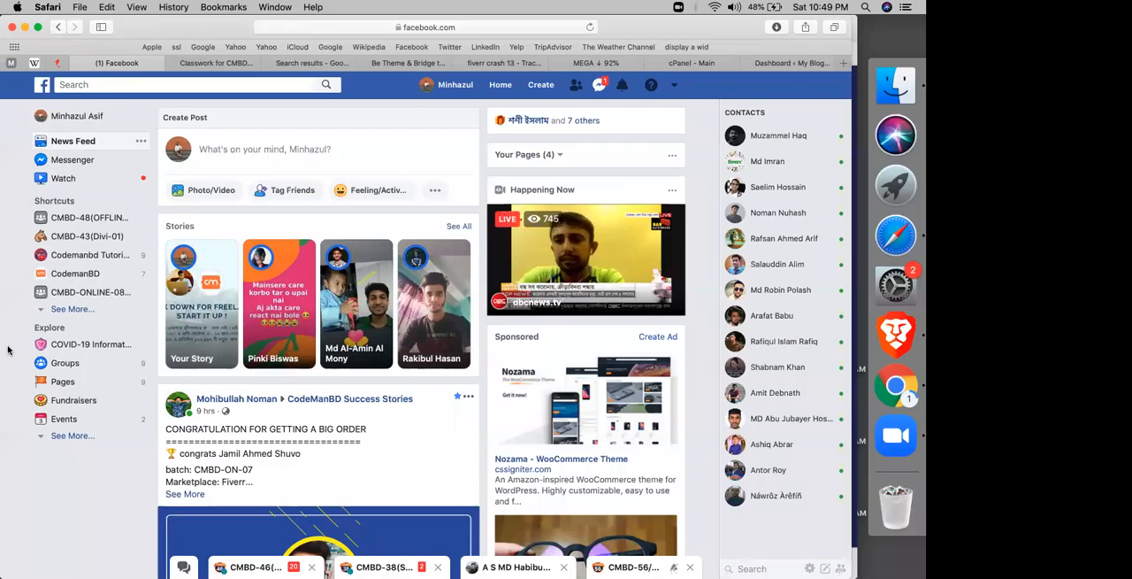
scroll(317, 387, "down", 3)
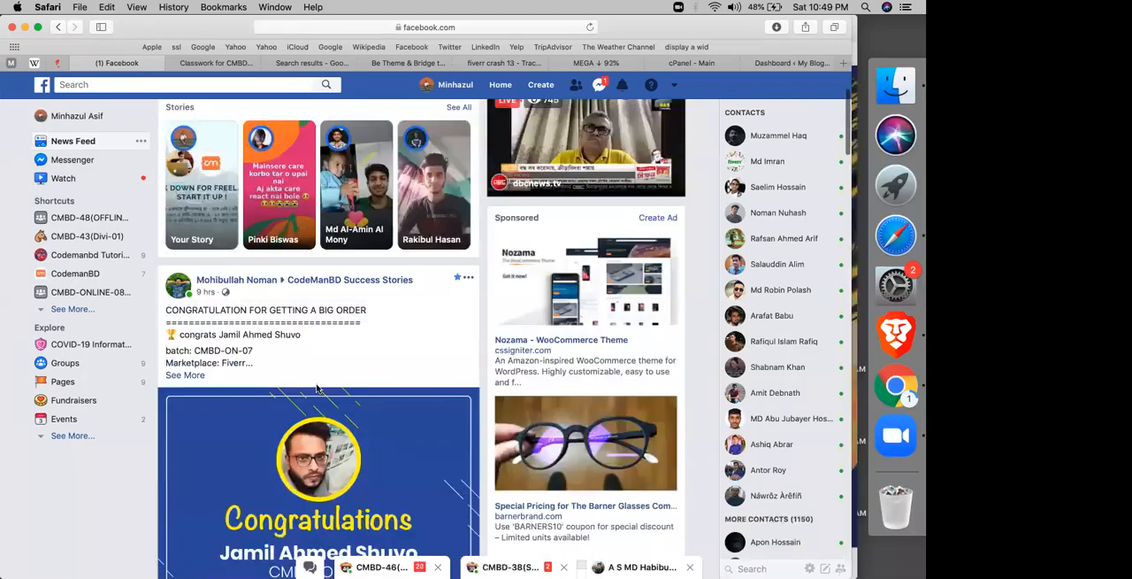
scroll(318, 387, "down", 10)
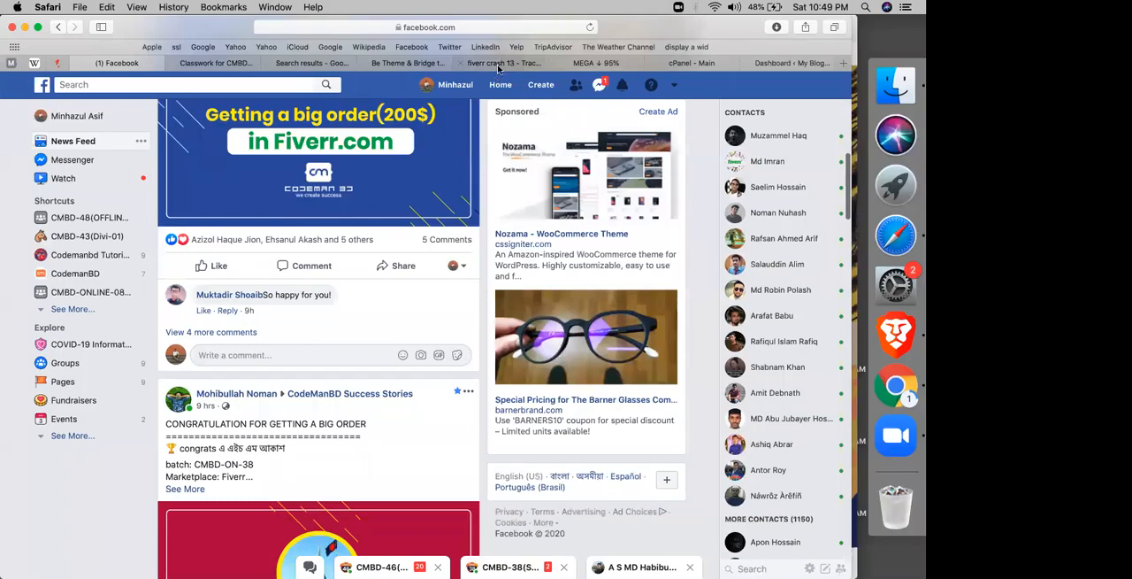
left_click(498, 64)
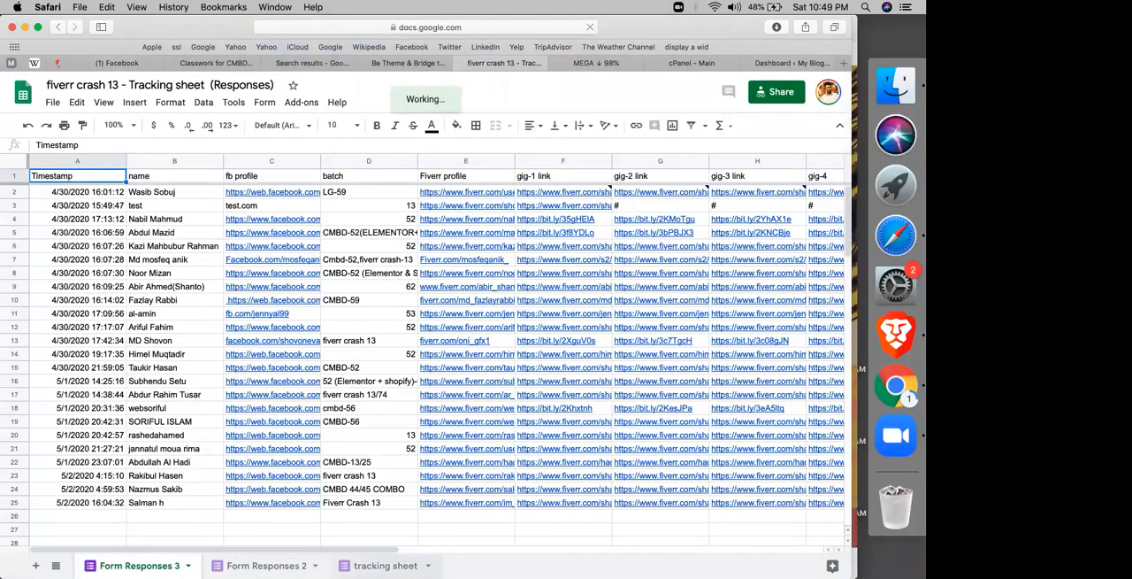
Step: Recheck the Drive search page, close the fiverr crash 13 tracking sheet, and return to the Newspaper Theme sheet
left_click(312, 63)
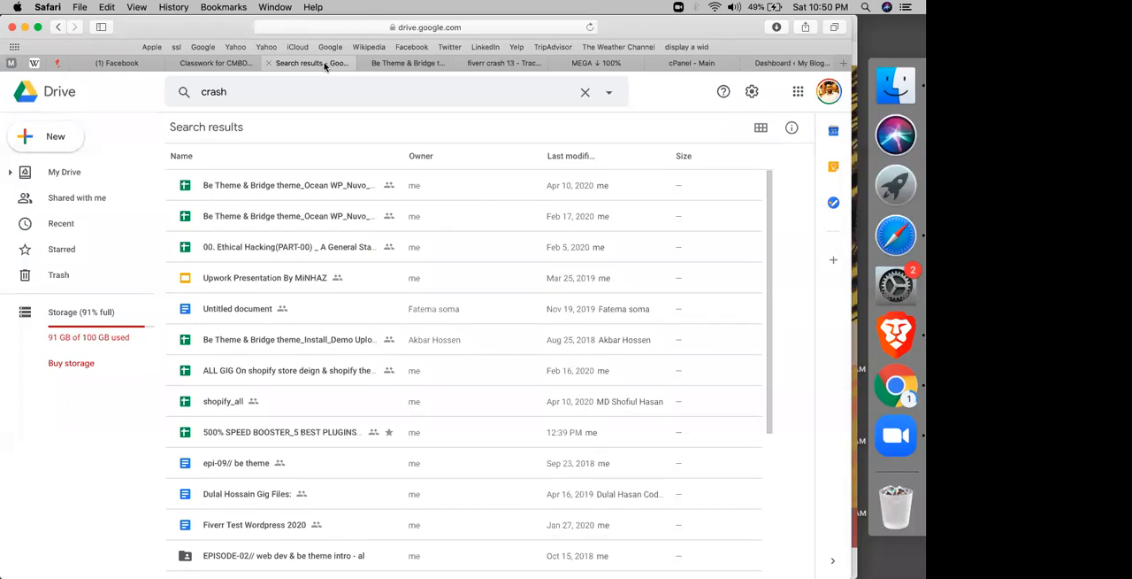
left_click(386, 64)
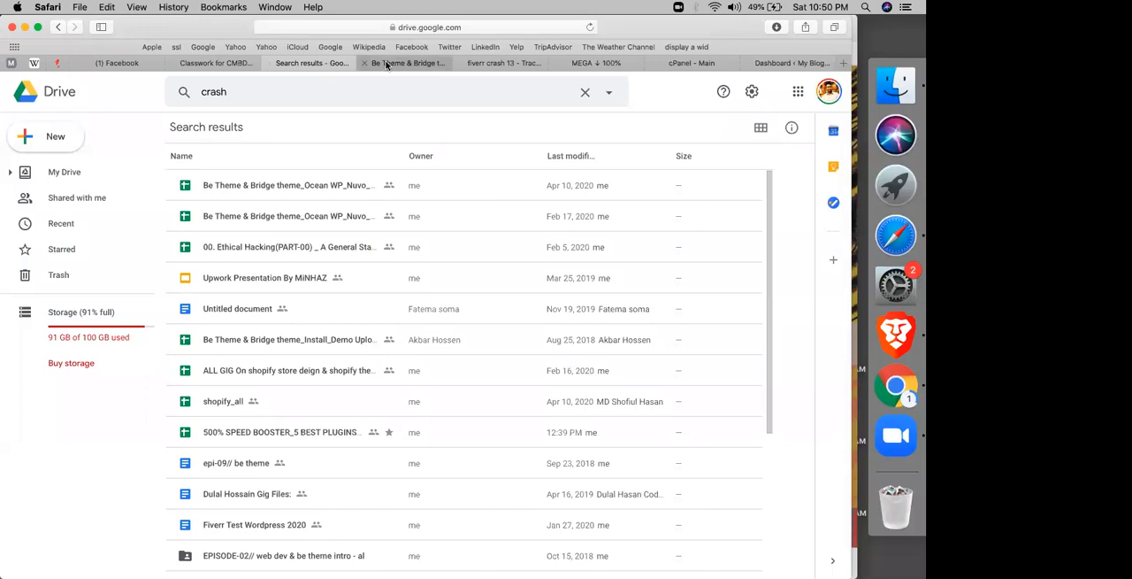
left_click(309, 65)
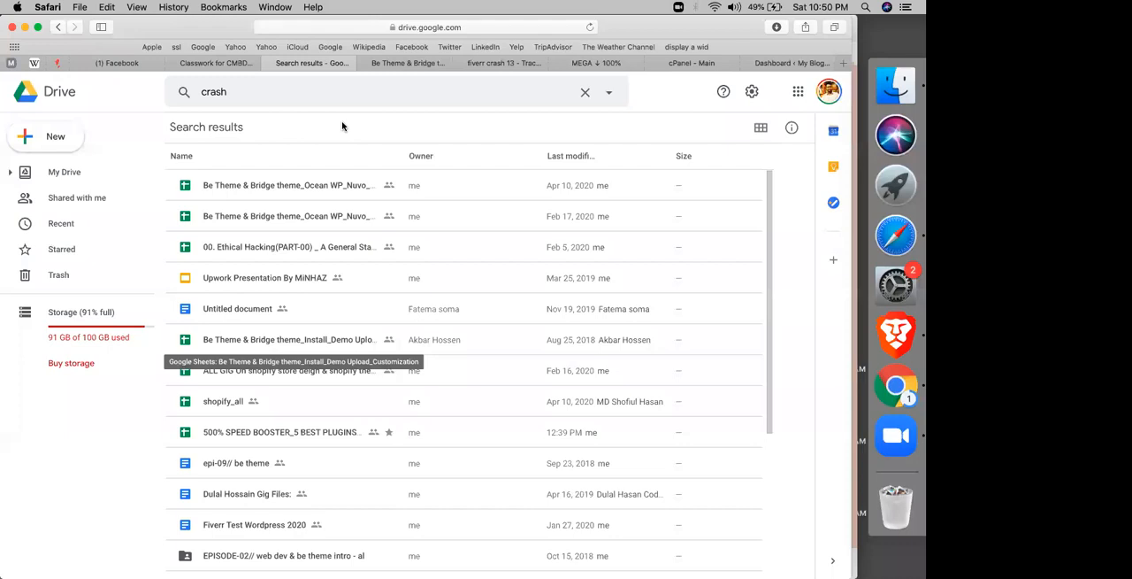
left_click(440, 66)
left_click(455, 65)
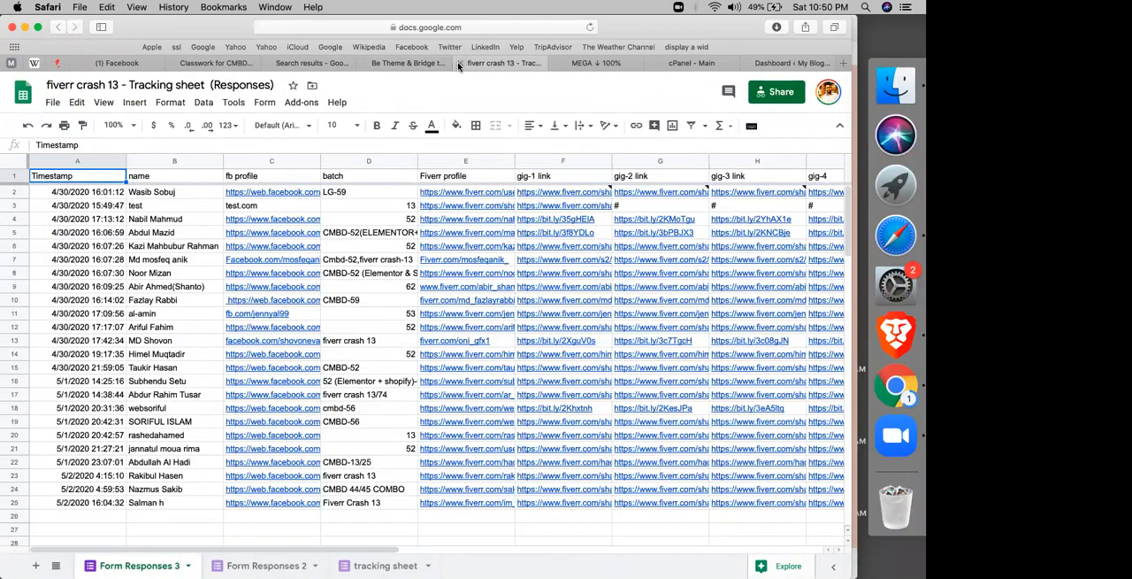
left_click(459, 64)
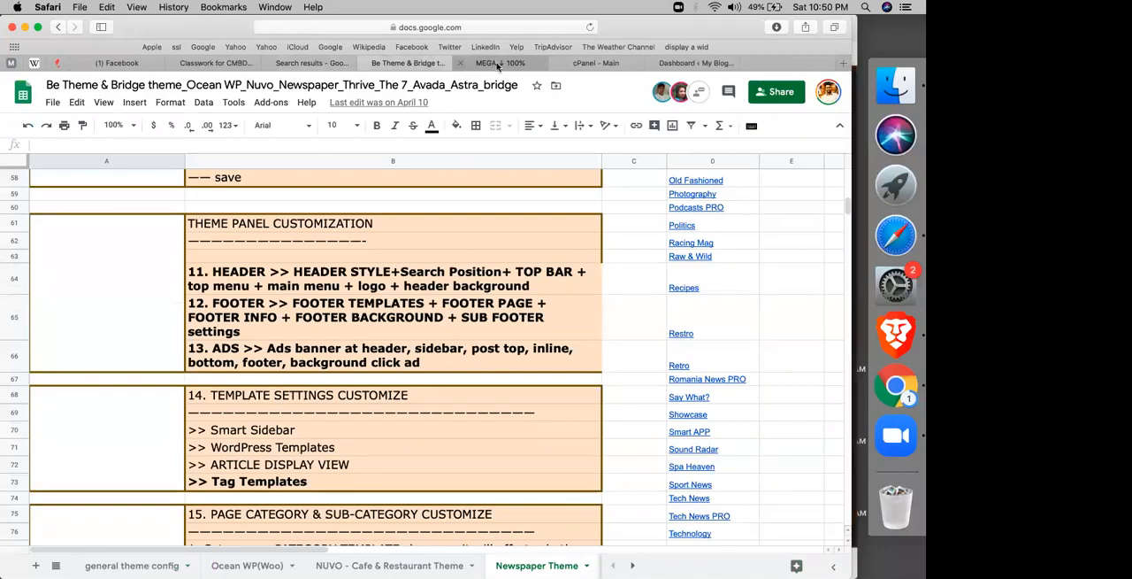
Step: Check the progress of the Newspaper v9.8 download in MEGA and the newspaper-v10.3.2.zip download in Chrome
left_click(497, 63)
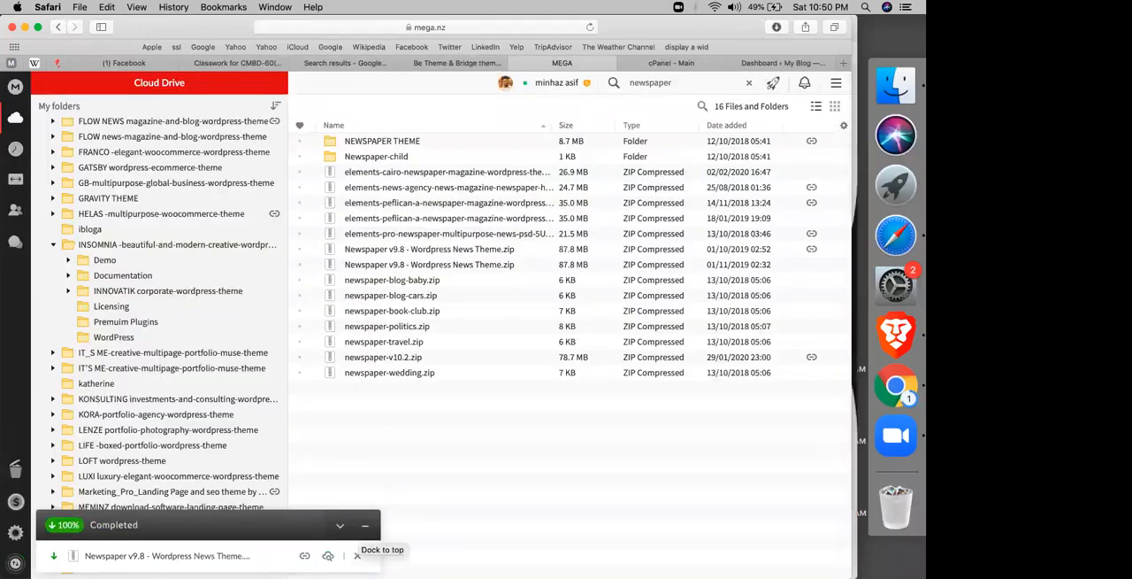
left_click(890, 382)
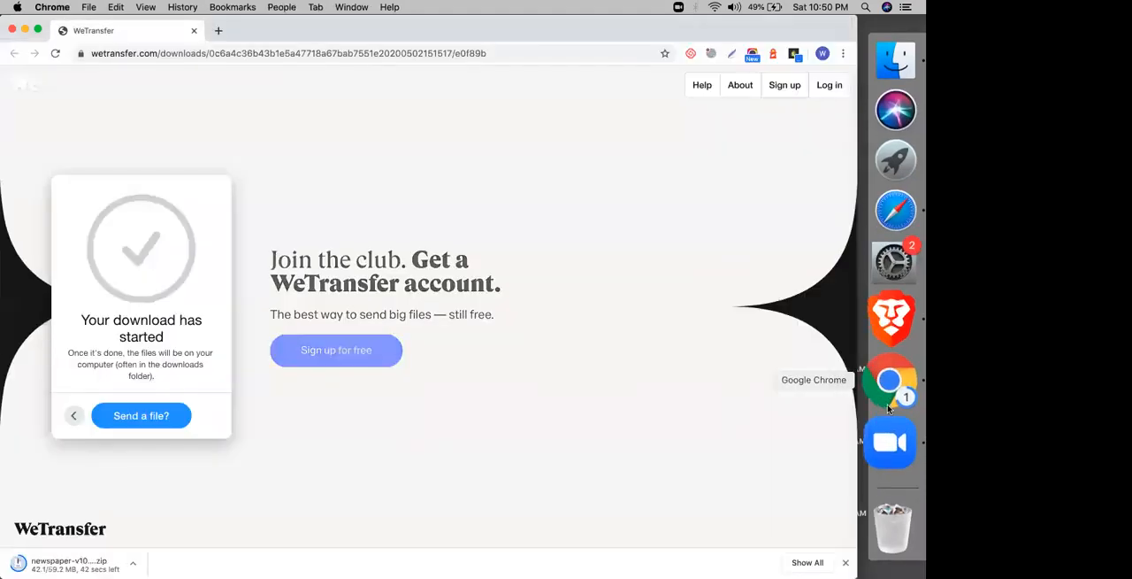
left_click(896, 233)
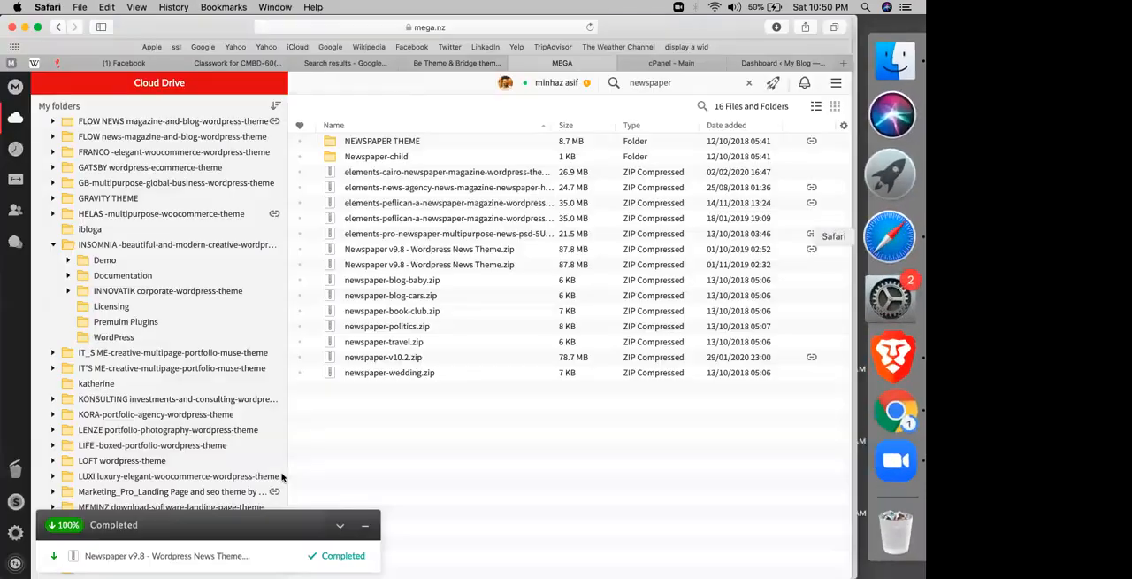
Step: Switch to Finder and copy Newspaper v9.8 - Wordpress News Theme.zip from the Downloads folder
left_click(902, 79)
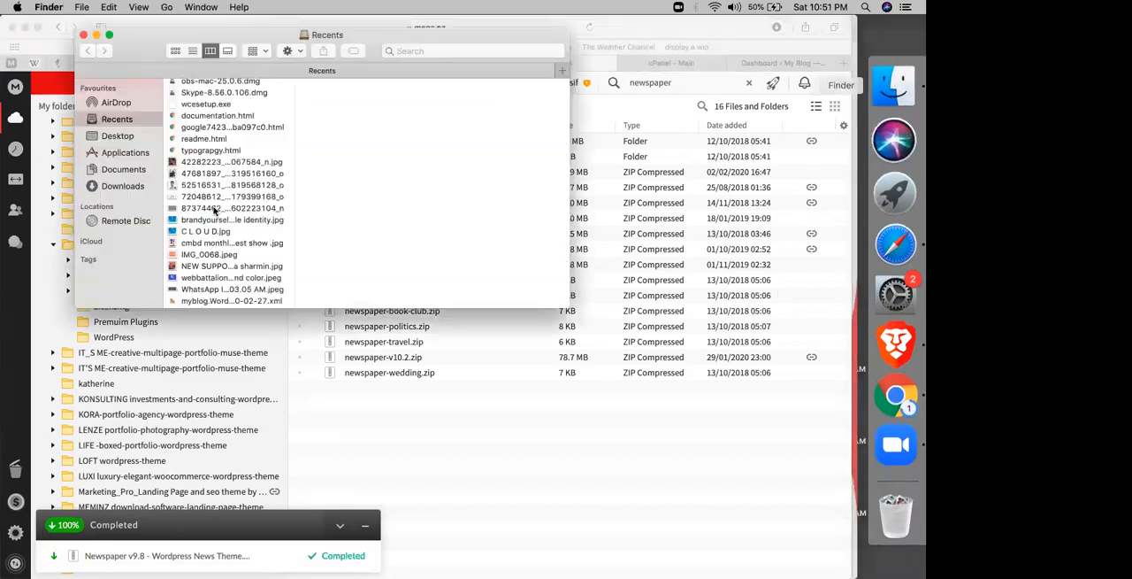
left_click(112, 187)
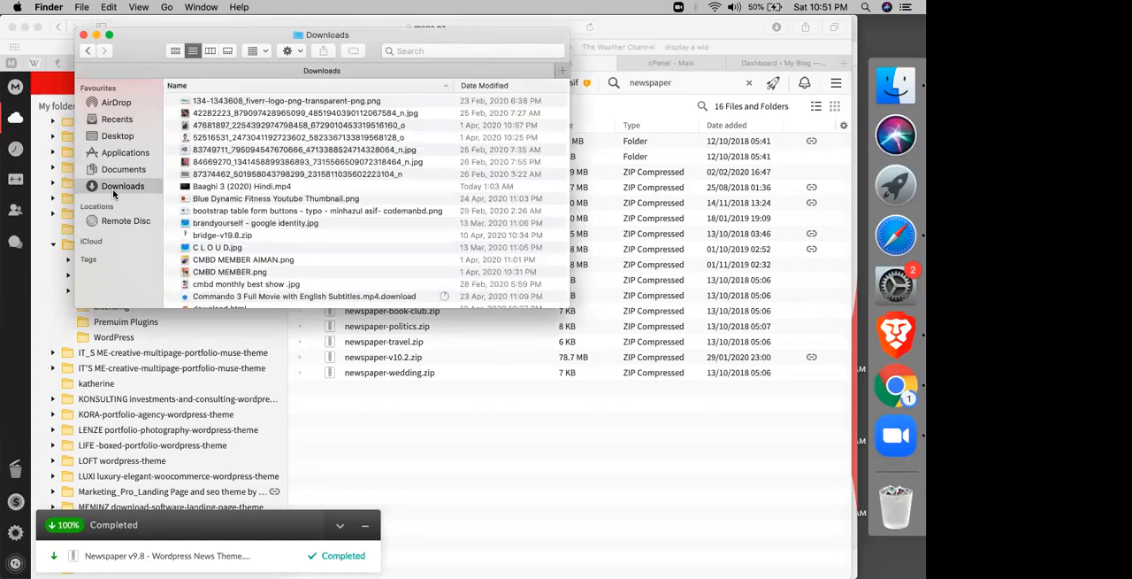
scroll(213, 245, "down", 20)
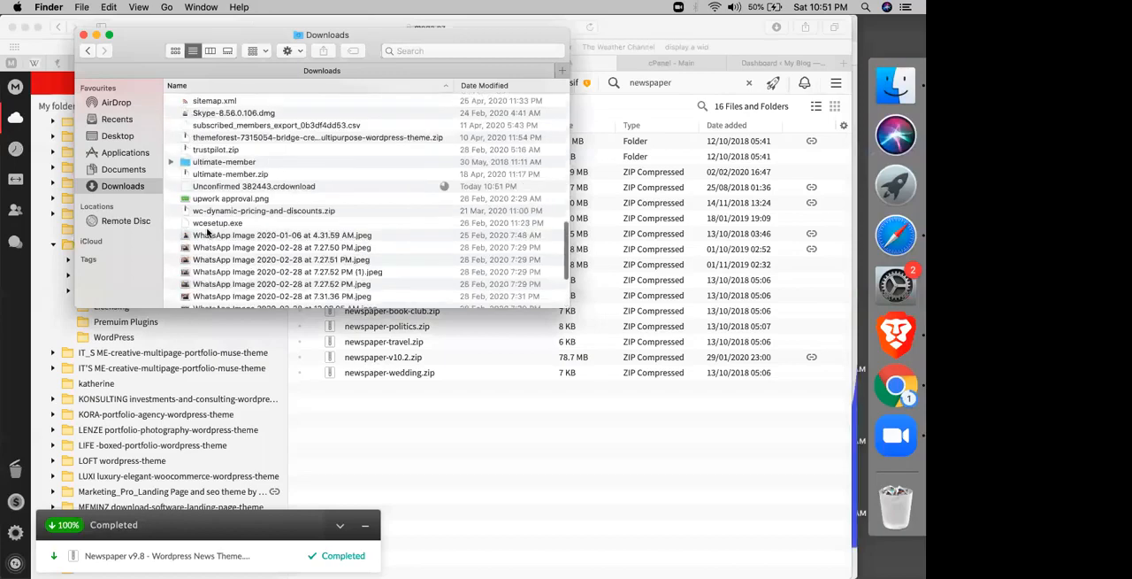
scroll(203, 204, "up", 6)
scroll(201, 201, "up", 6)
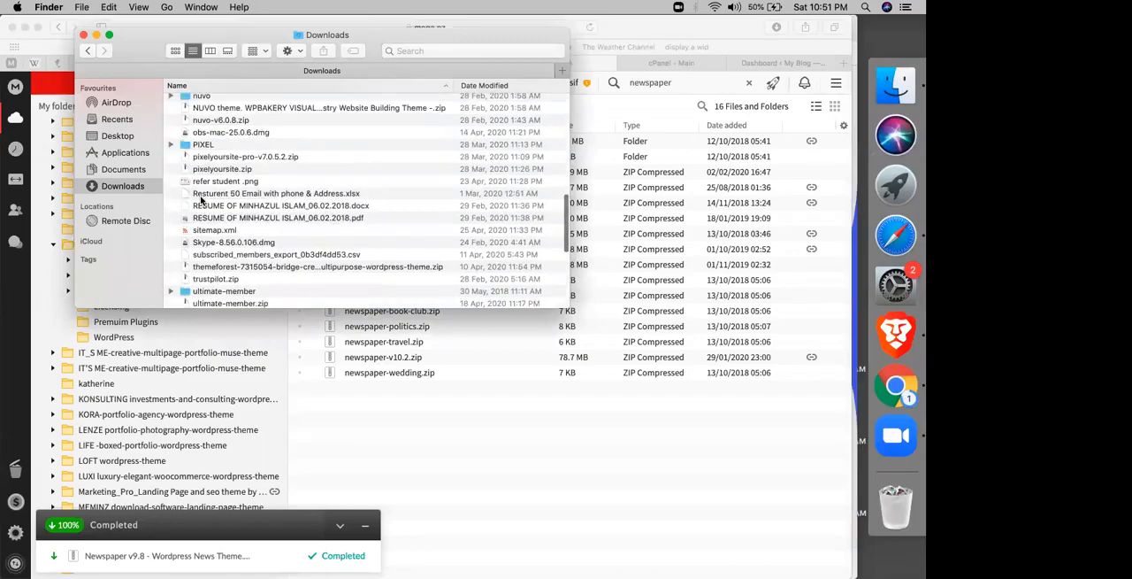
left_click(223, 177)
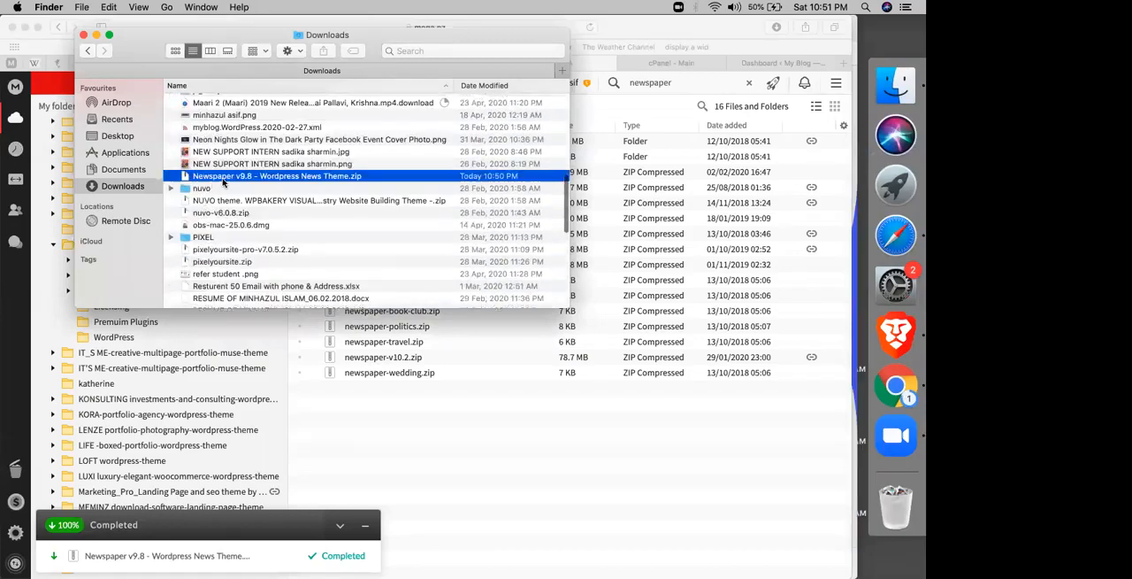
Step: Create a folder named newspaper inside the _ALL_CMBD_VAULT folder on the Desktop
left_click(124, 135)
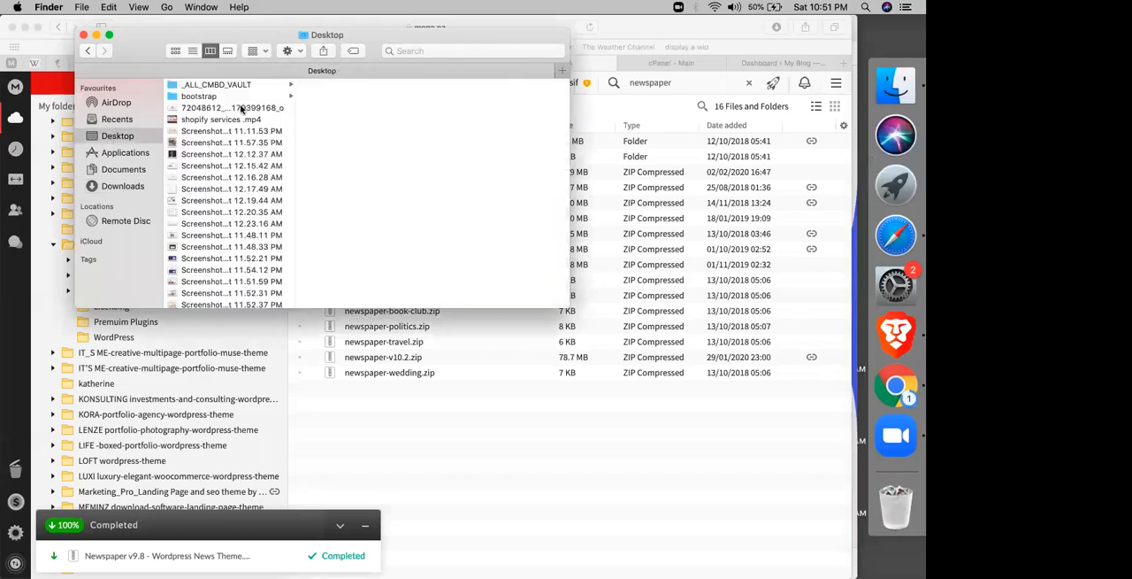
left_click(220, 86)
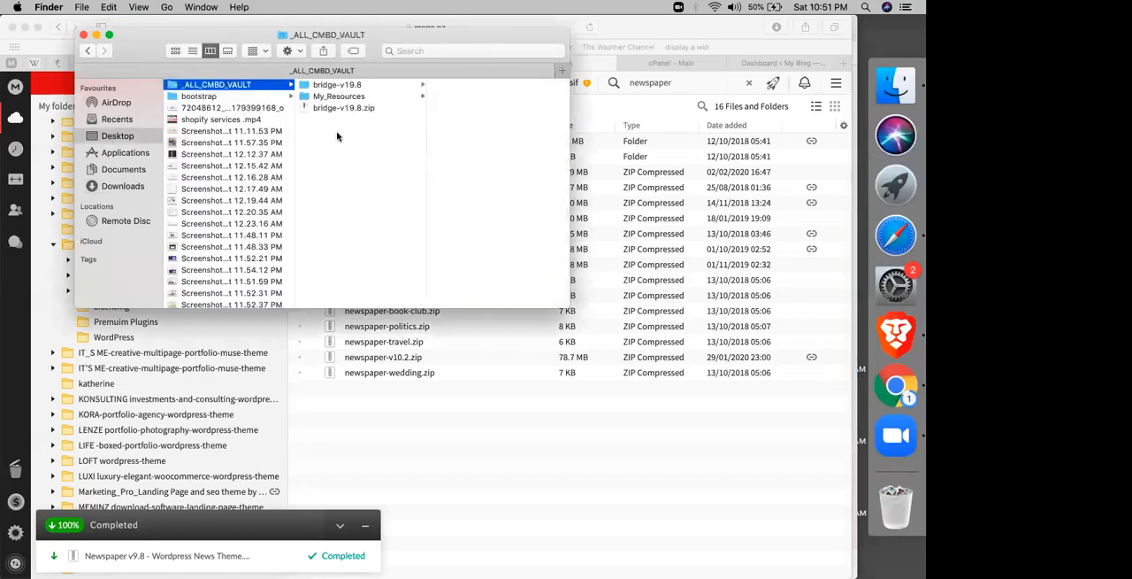
right_click(336, 135)
left_click(347, 141)
type("newspaper")
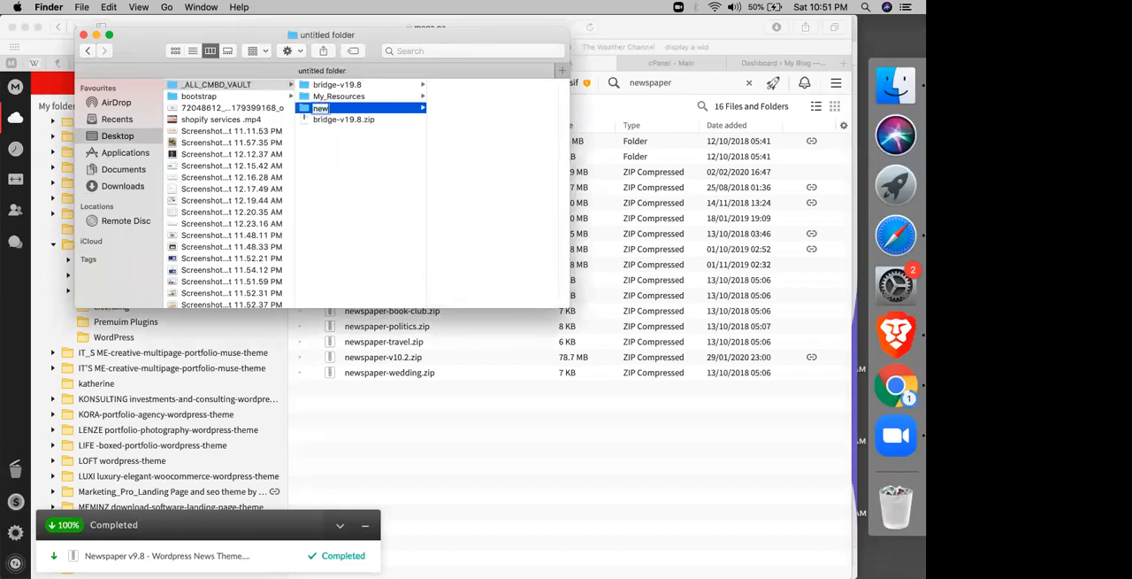
key("Return")
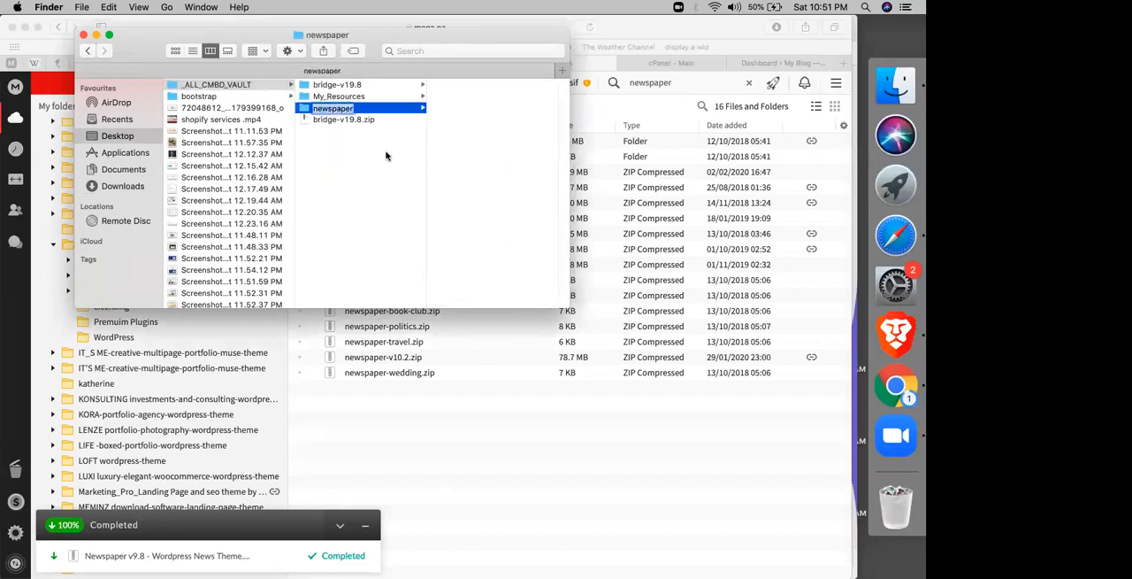
left_click(384, 152)
Step: Paste the copied Newspaper v9.8 theme zip into the newspaper folder
left_click(342, 108)
key("super+v")
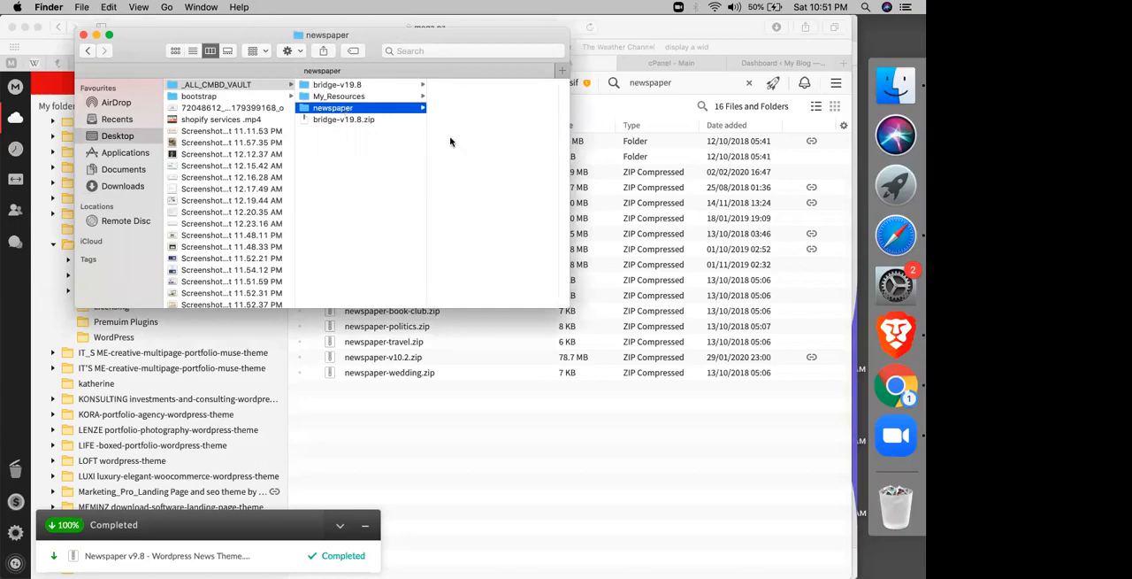
left_click(480, 89)
right_click(480, 89)
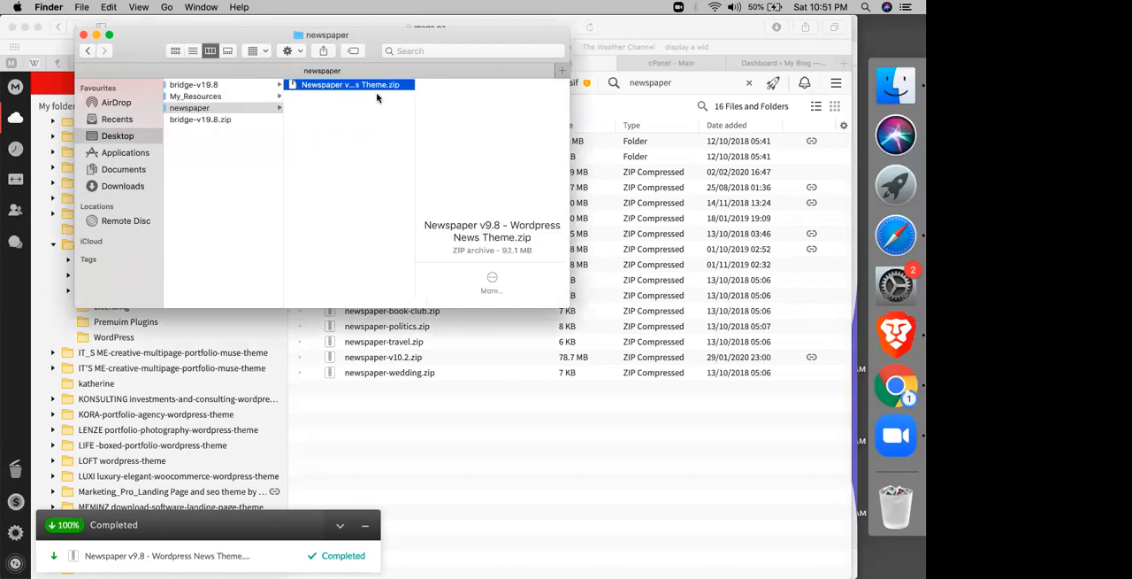
Step: Extract the Newspaper v9.8 theme zip and open its Newspaper-tf folder
left_click(375, 94)
double_click(381, 88)
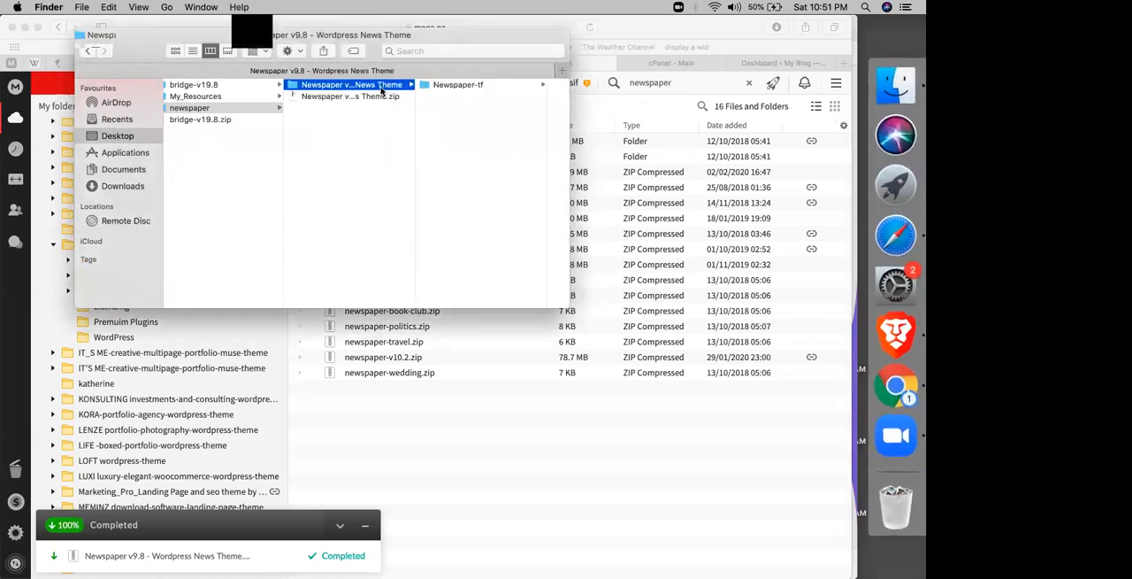
left_click(461, 85)
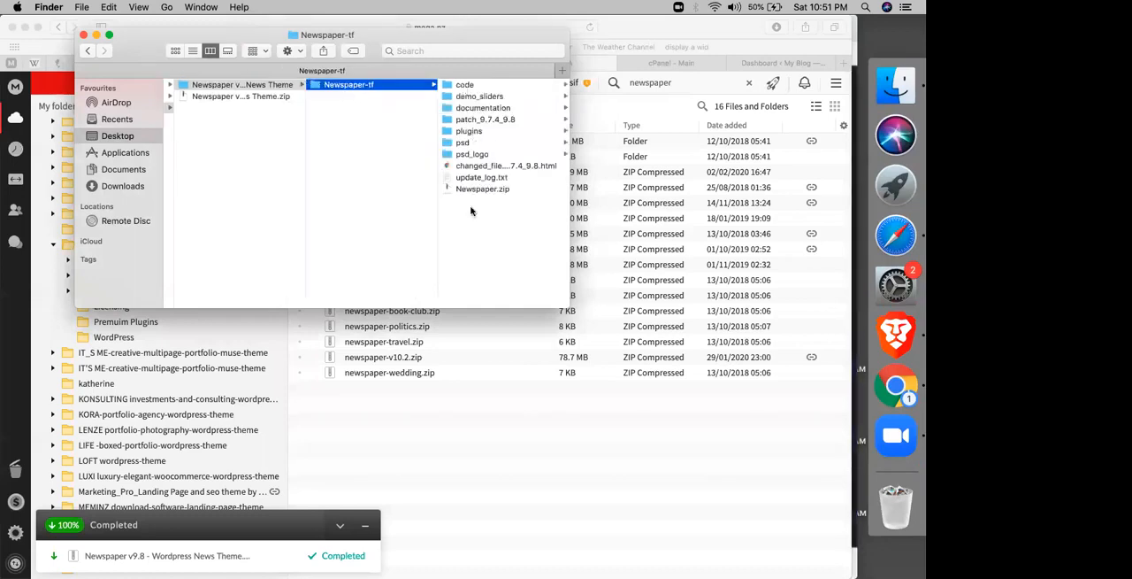
Step: Extract Newspaper.zip in the Newspaper-tf folder and look through the extracted theme files
left_click(496, 167)
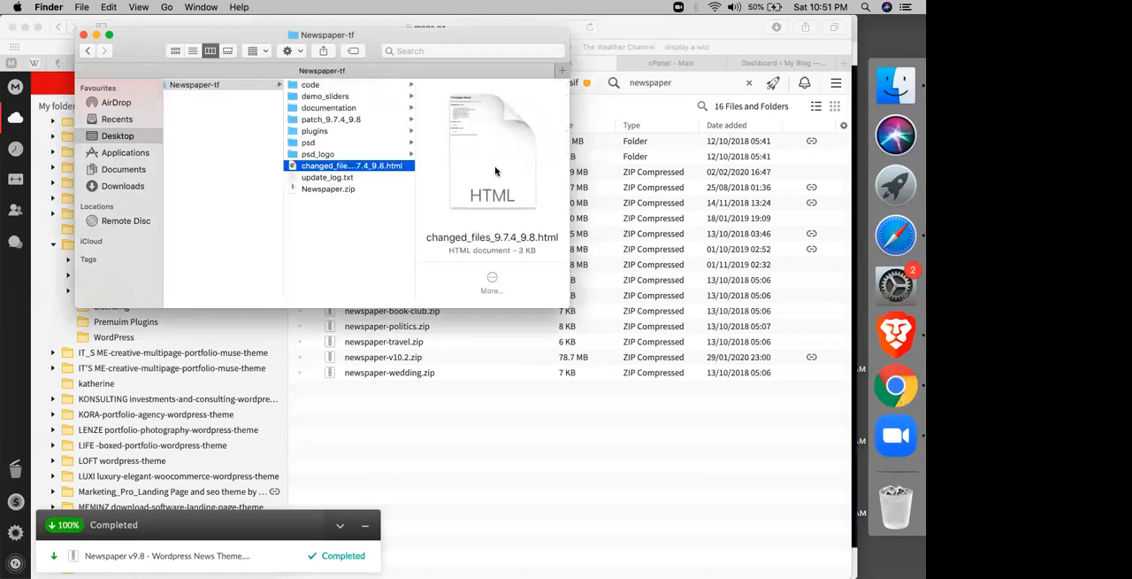
key("Left")
left_click(344, 190)
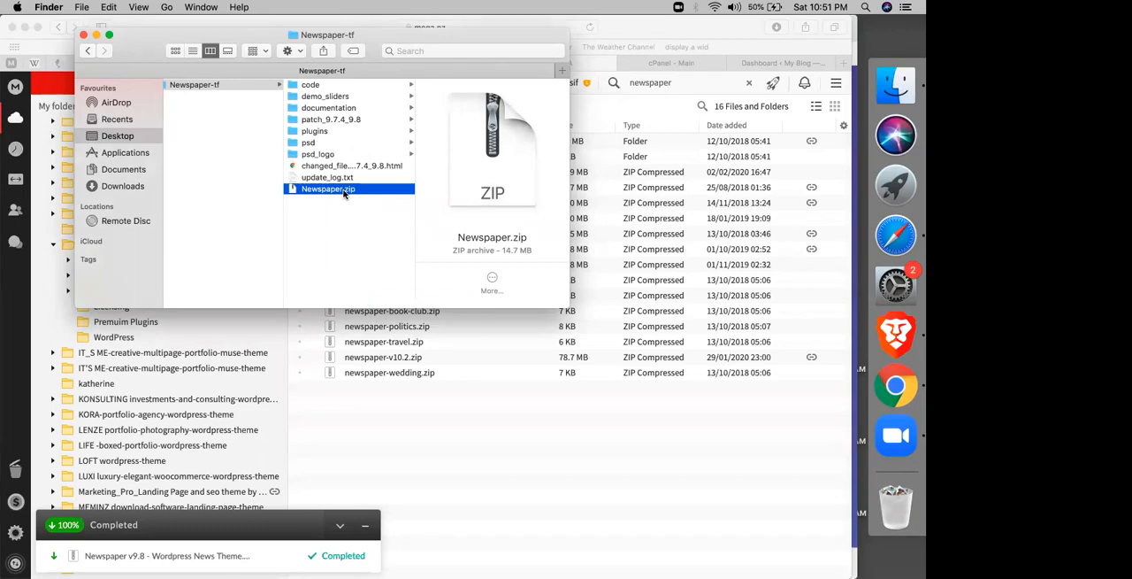
double_click(344, 191)
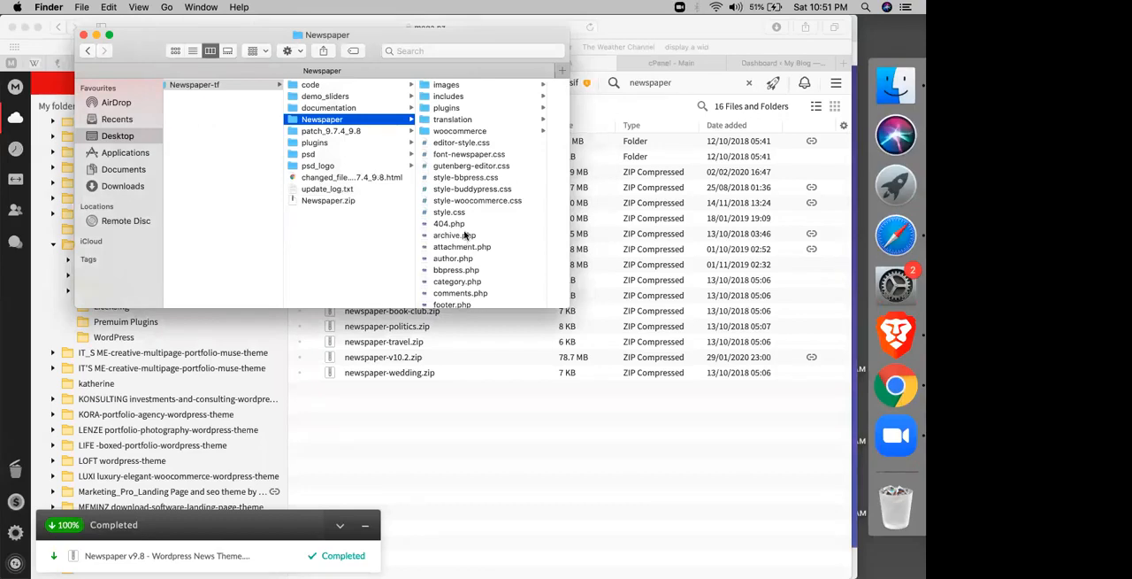
scroll(472, 239, "down", 3)
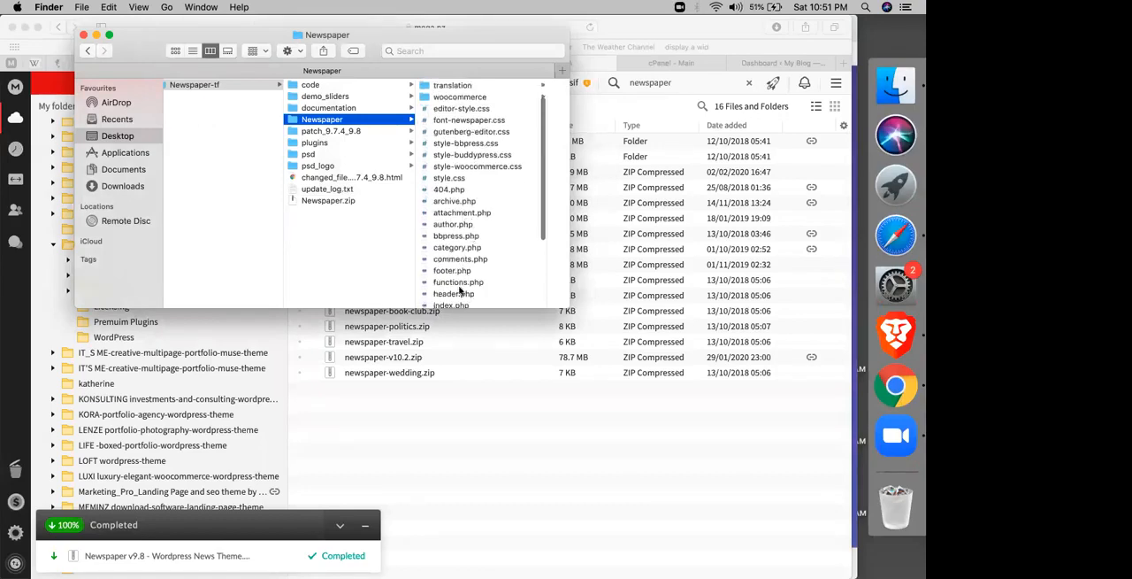
scroll(458, 266, "down", 5)
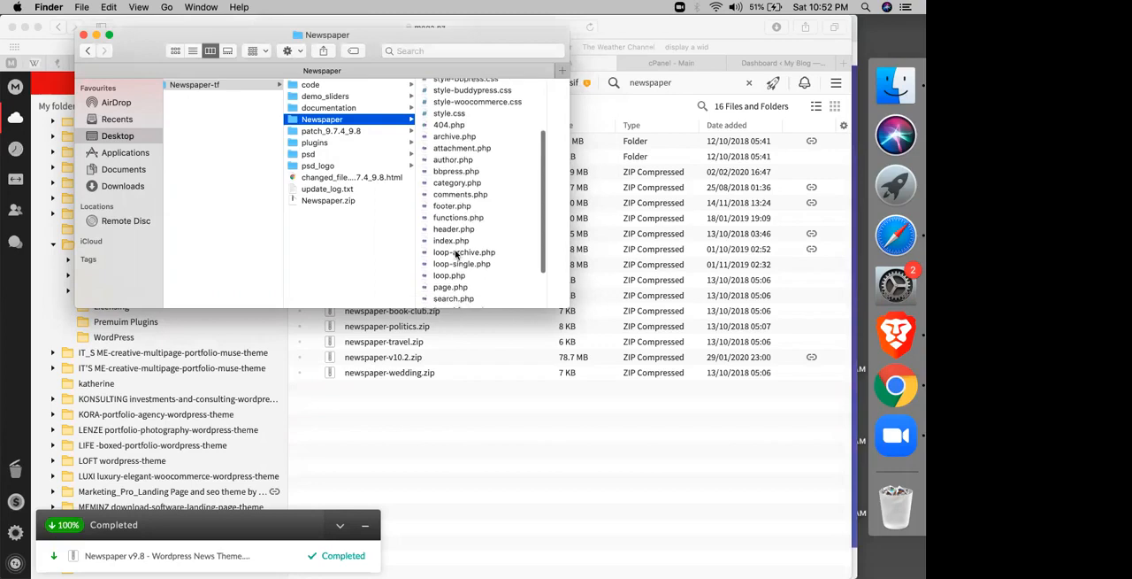
scroll(465, 250, "up", 5)
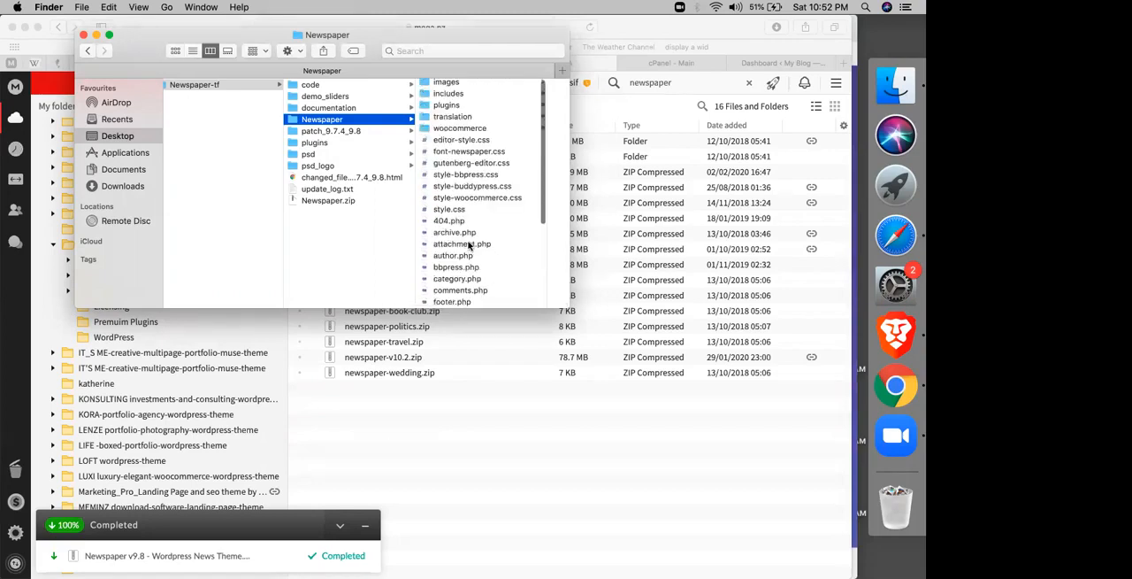
scroll(469, 246, "down", 3)
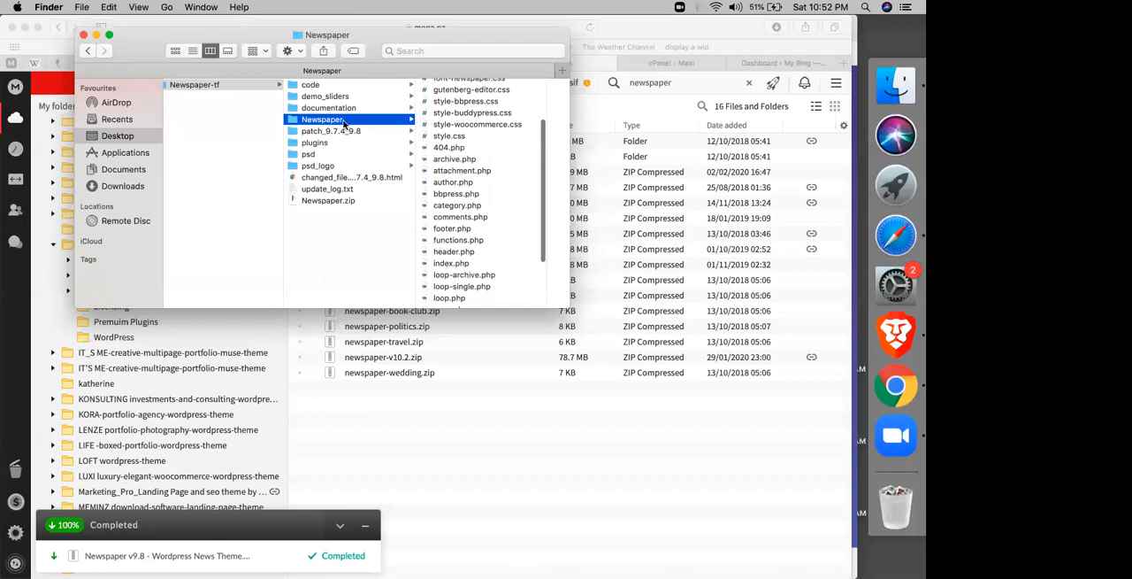
left_click(324, 203)
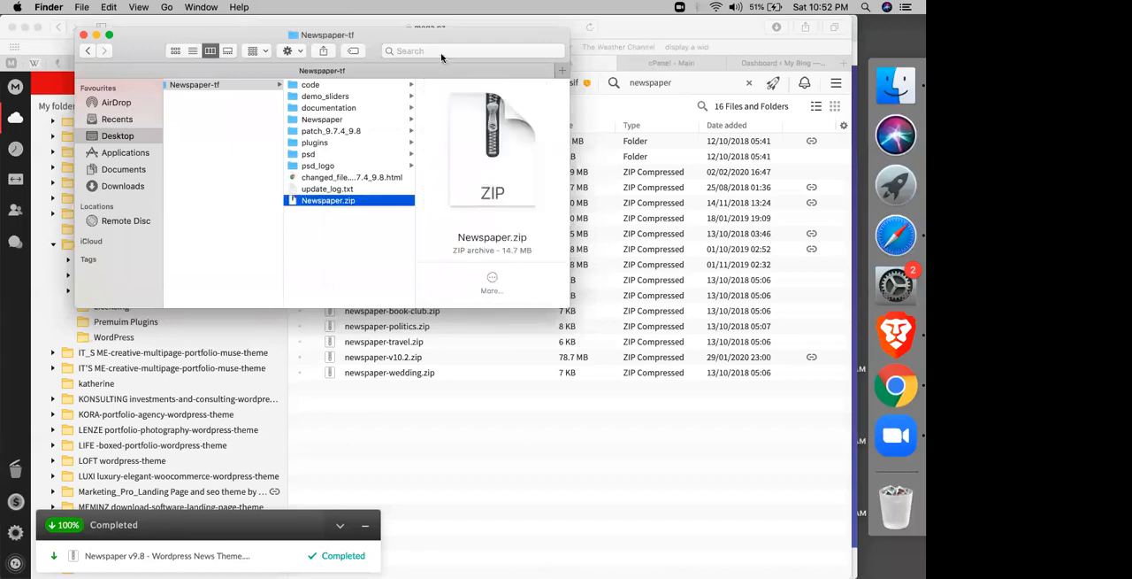
Step: Switch to Safari and open the public_html folder in the cPanel File Manager
left_click(679, 68)
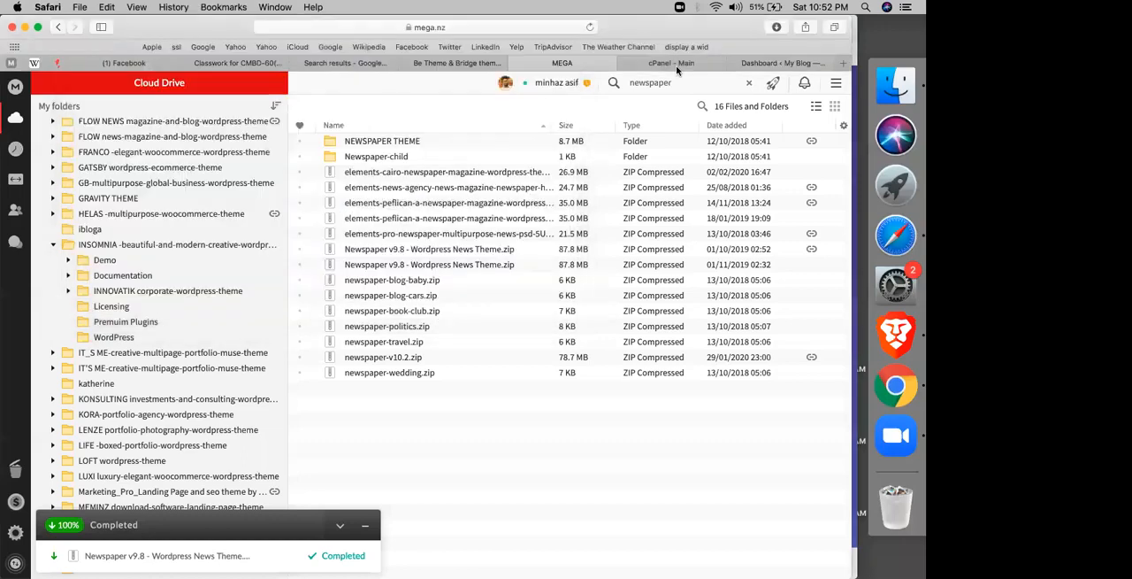
left_click(679, 67)
left_click(92, 199)
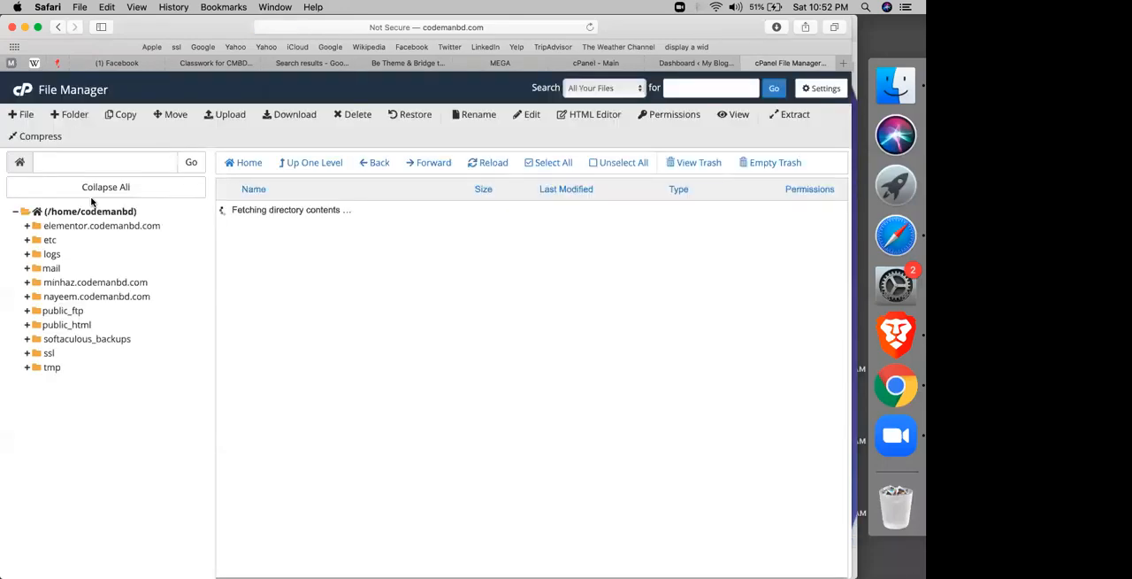
left_click(46, 326)
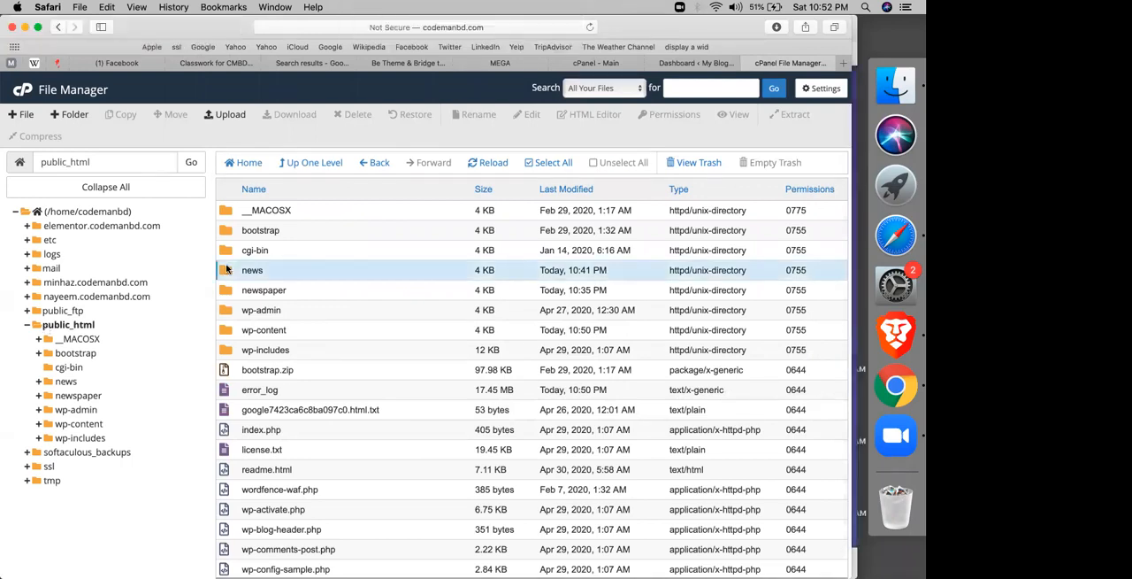
Step: Open the news site's themes folder at public_html/news/wp-content/themes
left_click(226, 270)
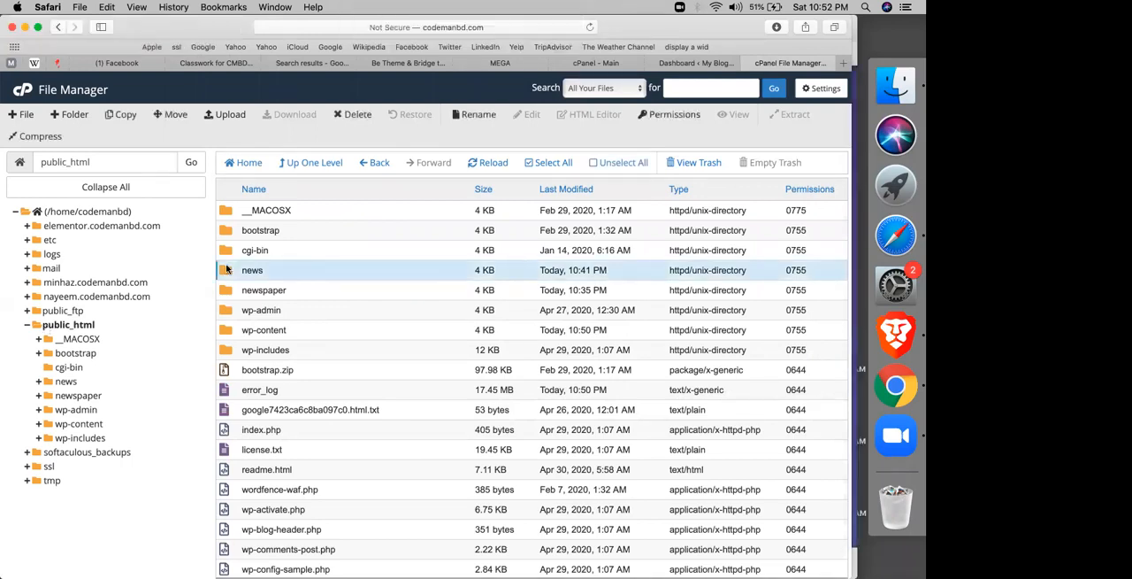
double_click(227, 270)
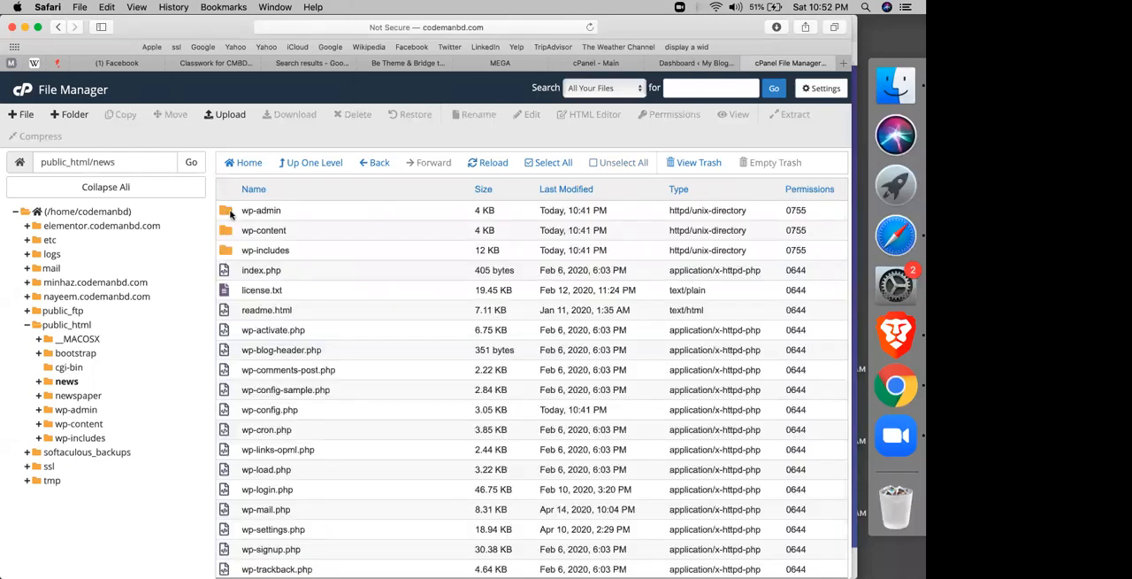
left_click(228, 211)
left_click(228, 250)
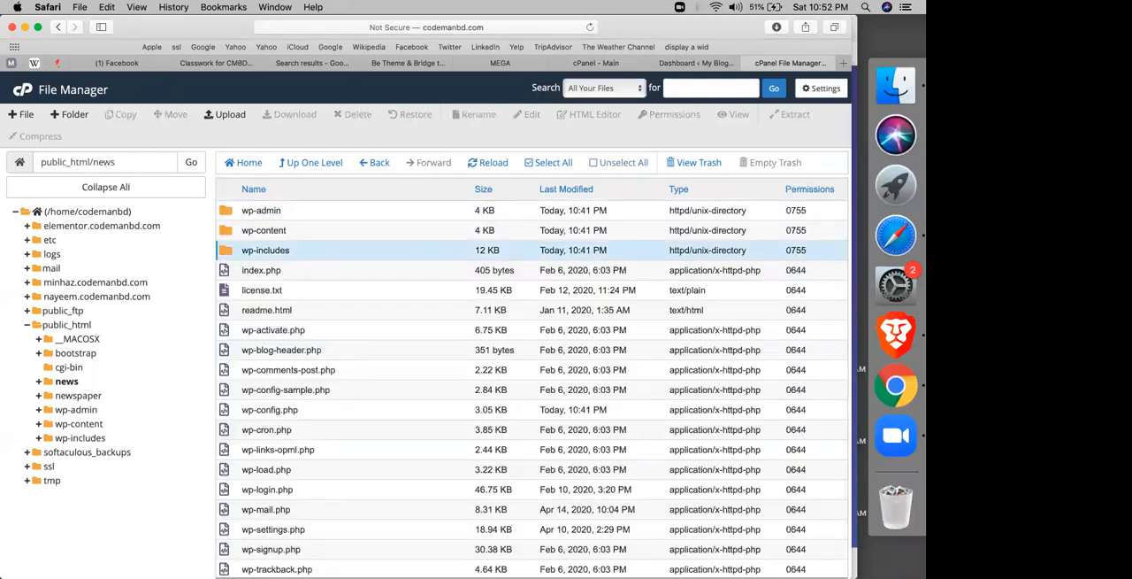
double_click(235, 230)
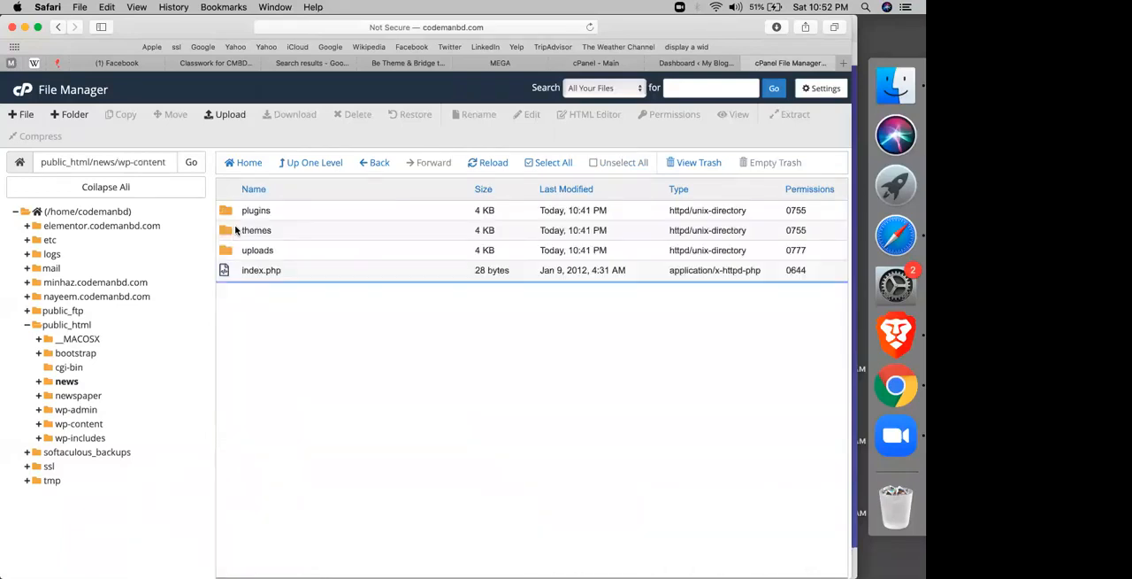
double_click(265, 214)
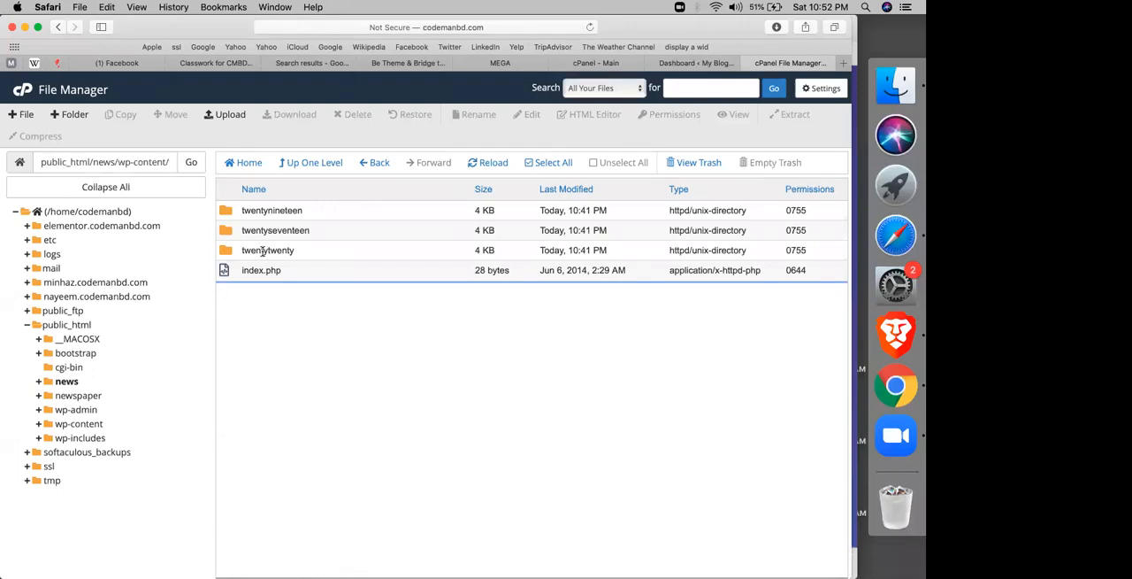
Step: Delete the twentynineteen and twentyseventeen theme folders from the news site
left_click(274, 230)
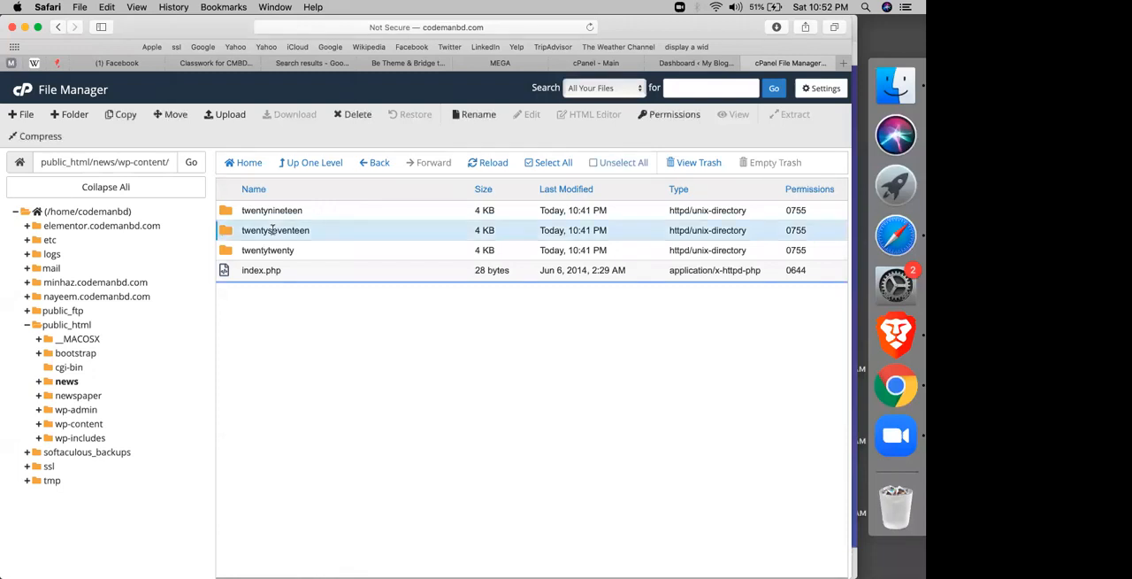
left_click(285, 213, "super")
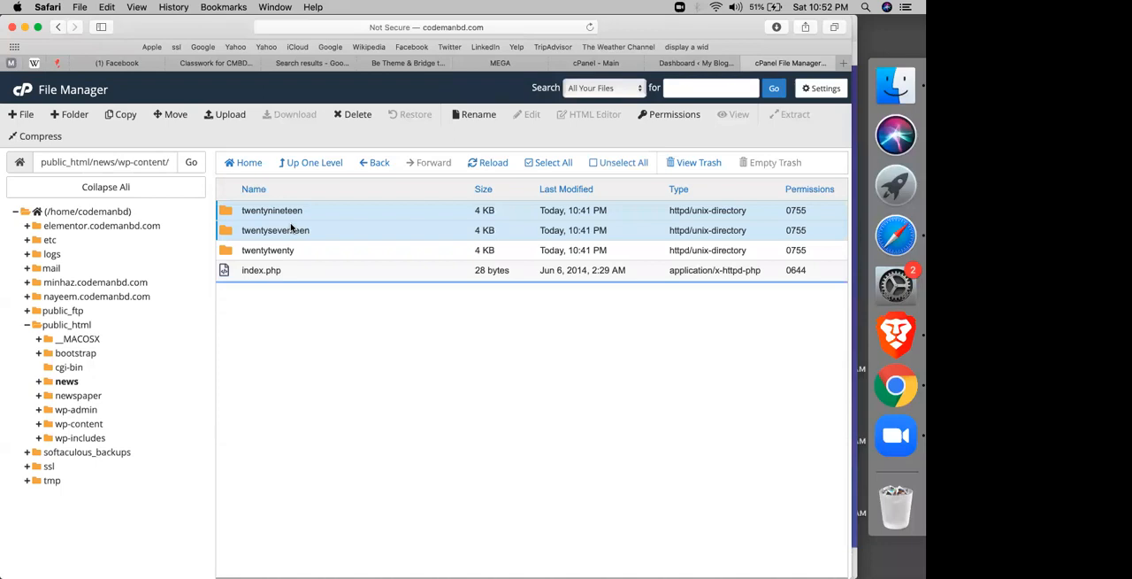
right_click(292, 229)
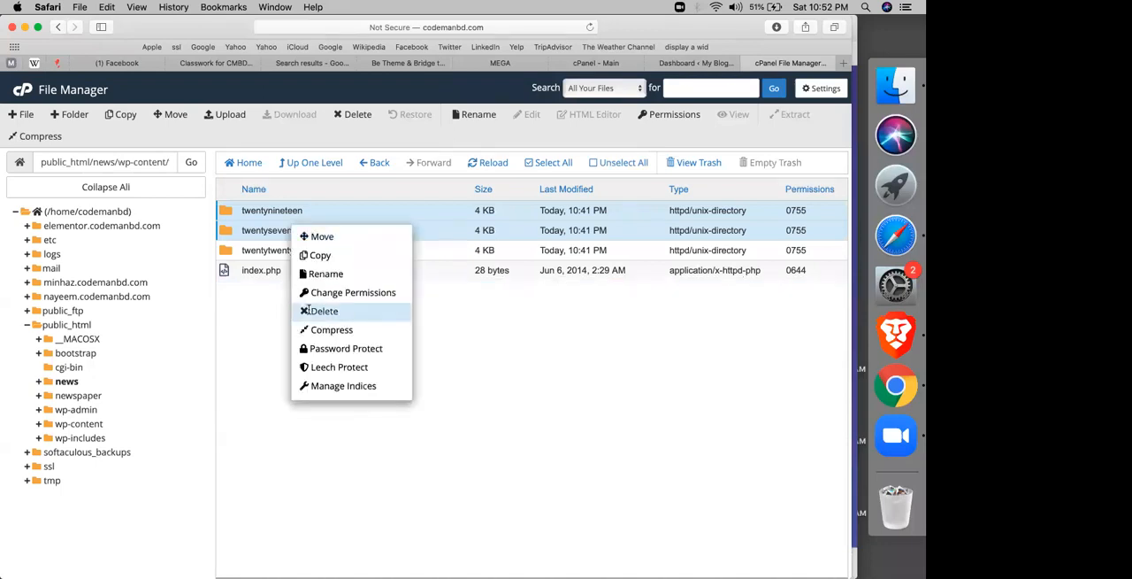
left_click(307, 311)
key("Return")
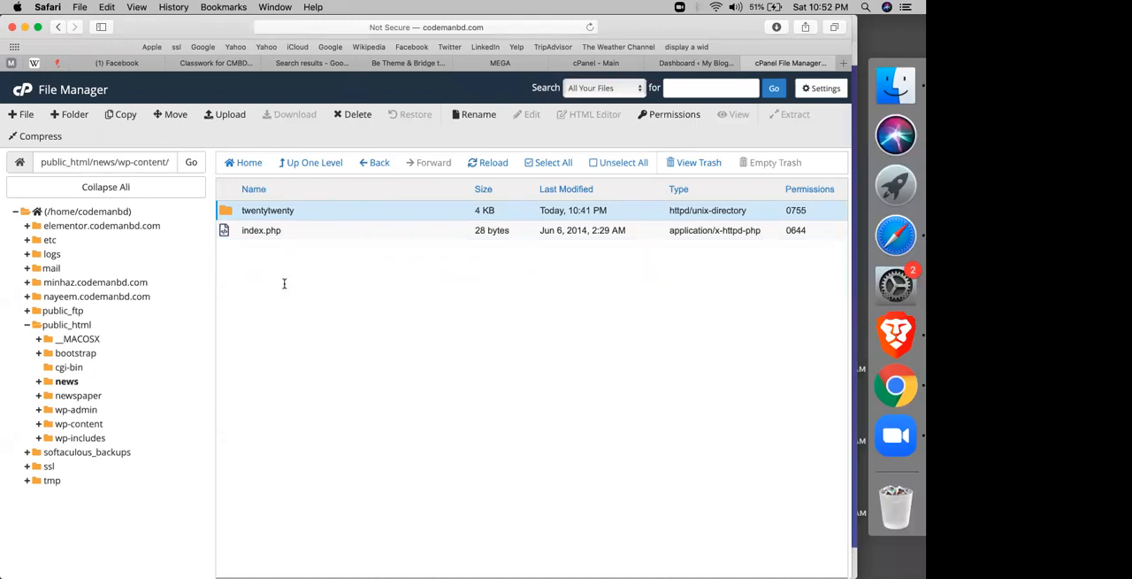
Step: Upload Newspaper.zip from the Newspaper-tf folder, inside newspaper in _ALL_CMBD_VAULT on the Desktop, to the news site's themes folder
left_click(228, 118)
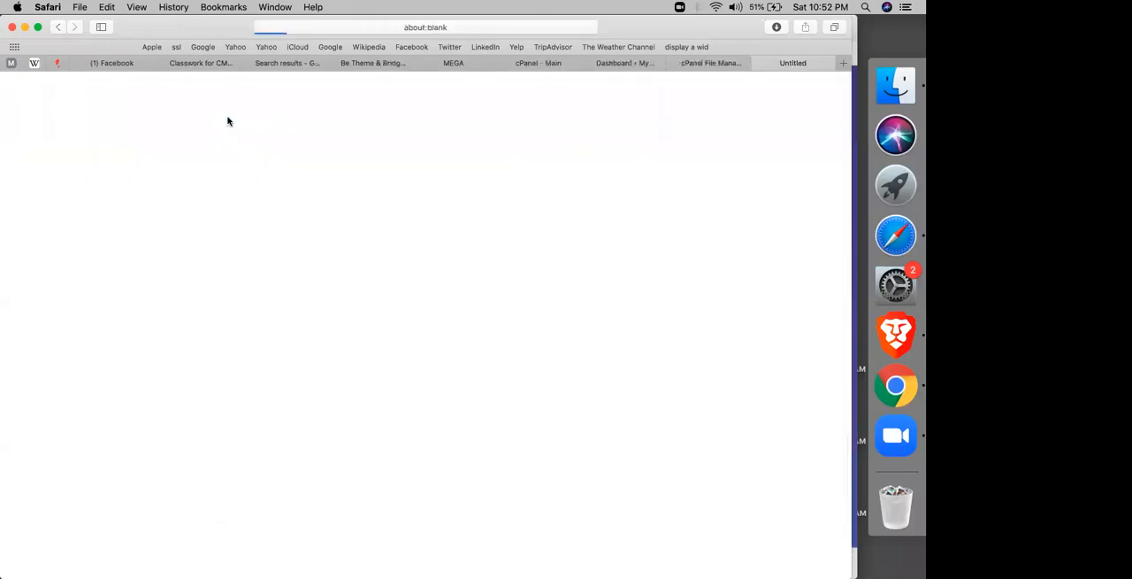
left_click(432, 299)
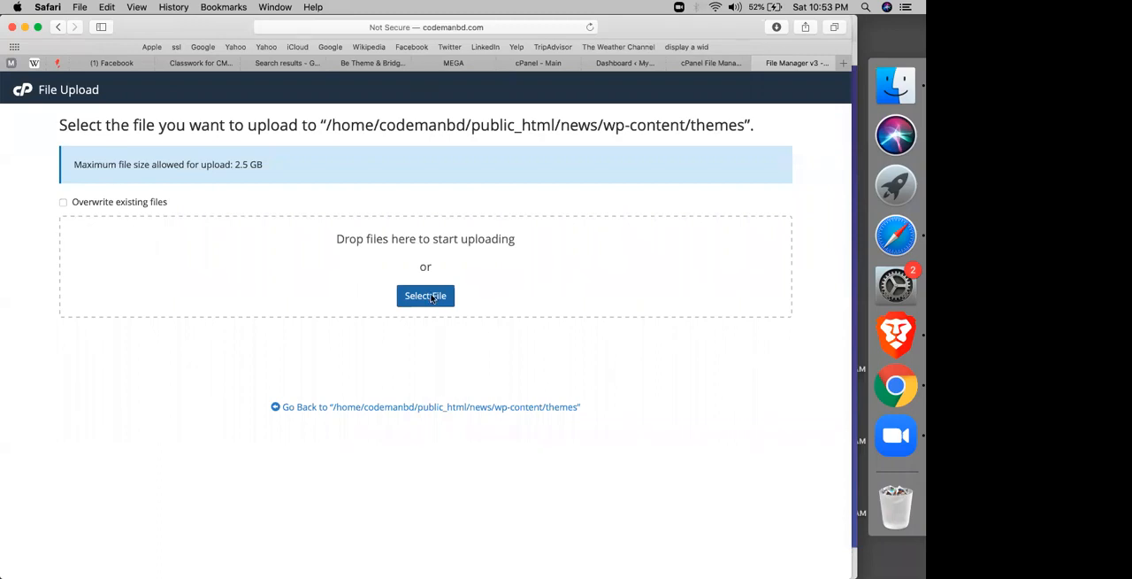
left_click(432, 298)
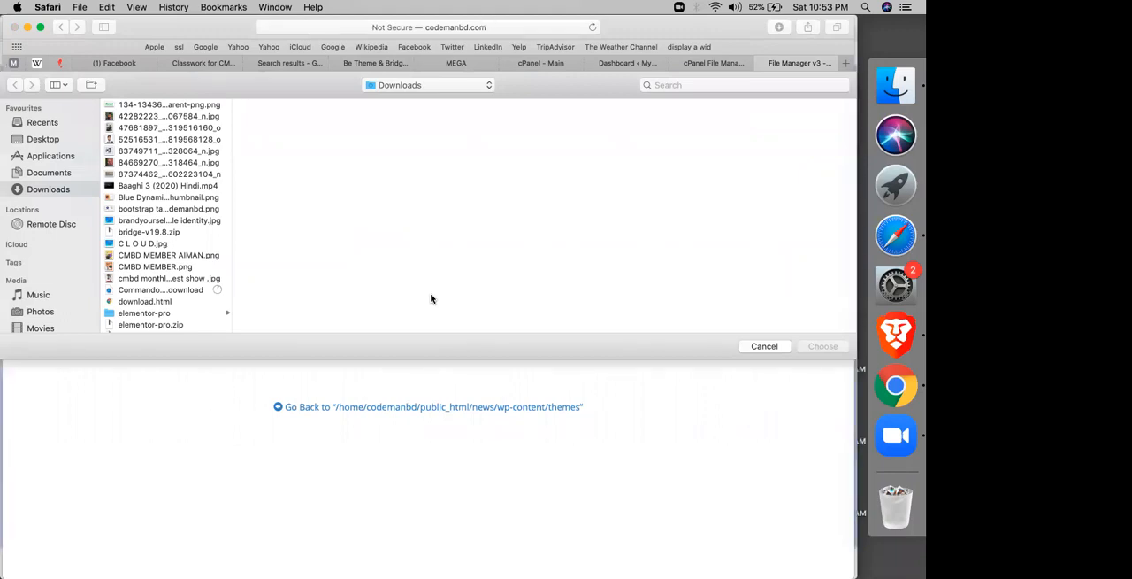
left_click(71, 142)
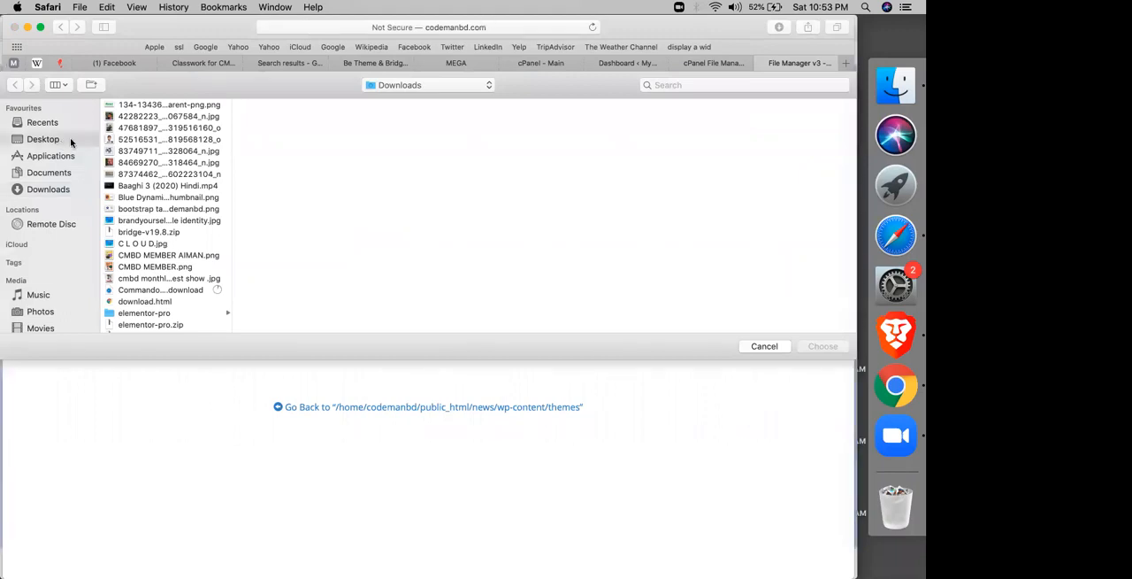
left_click(163, 105)
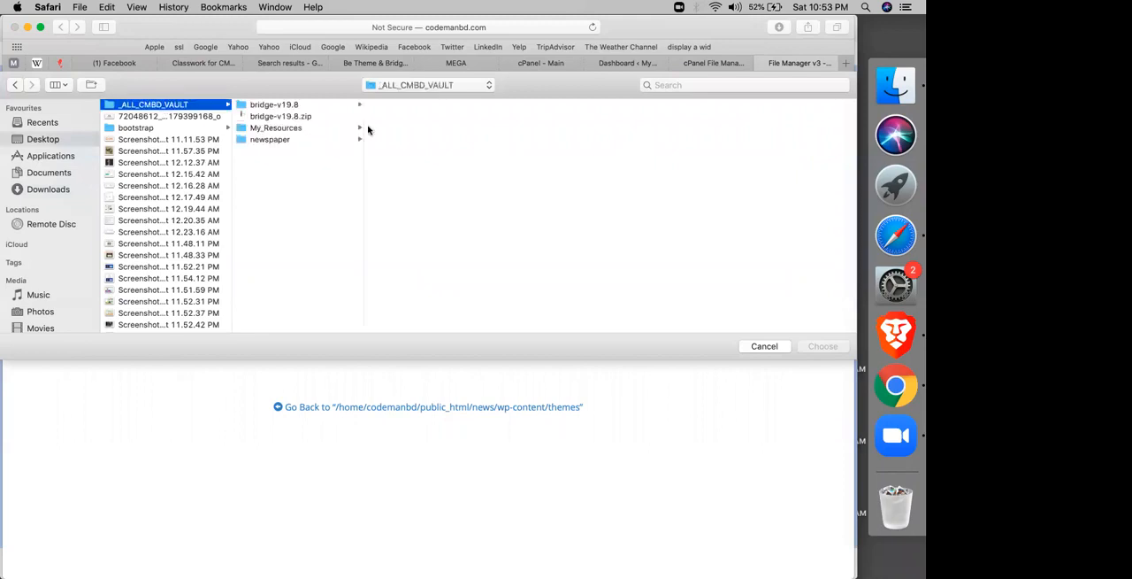
left_click(354, 138)
left_click(411, 116)
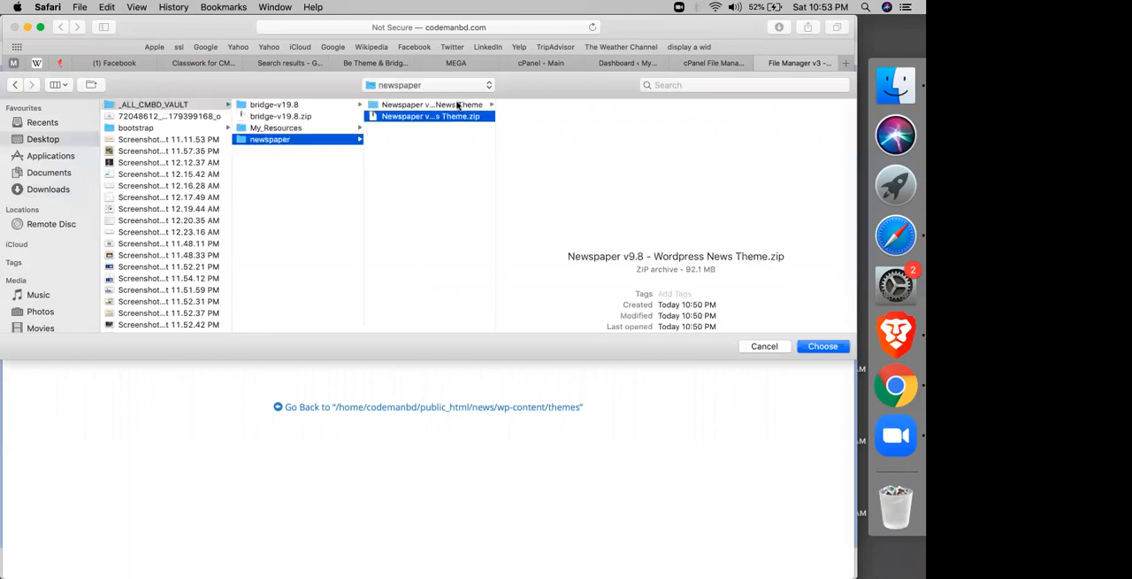
left_click(457, 106)
left_click(541, 107)
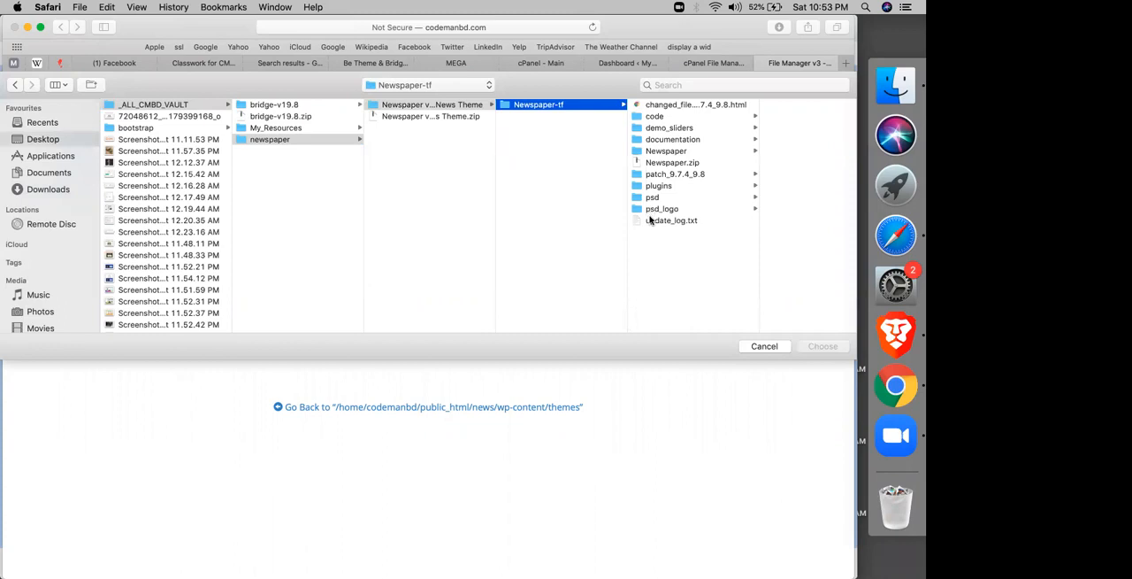
left_click(666, 164)
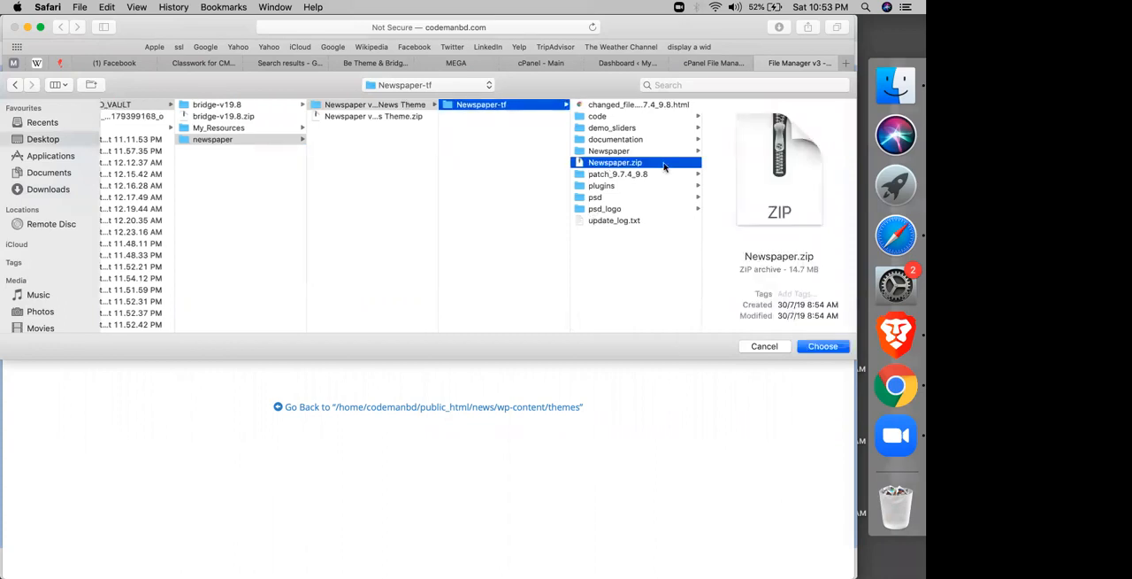
key("Return")
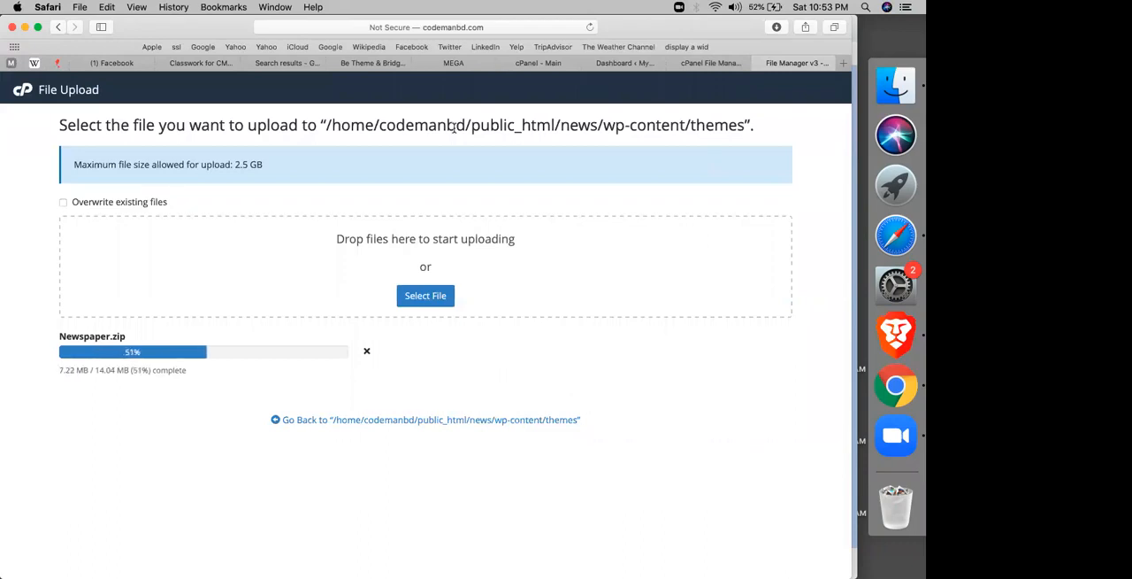
Step: Review the theme installation, plugin activation and update-disabling instructions at the start of the Newspaper Theme sheet in the Google spreadsheet
left_click(380, 63)
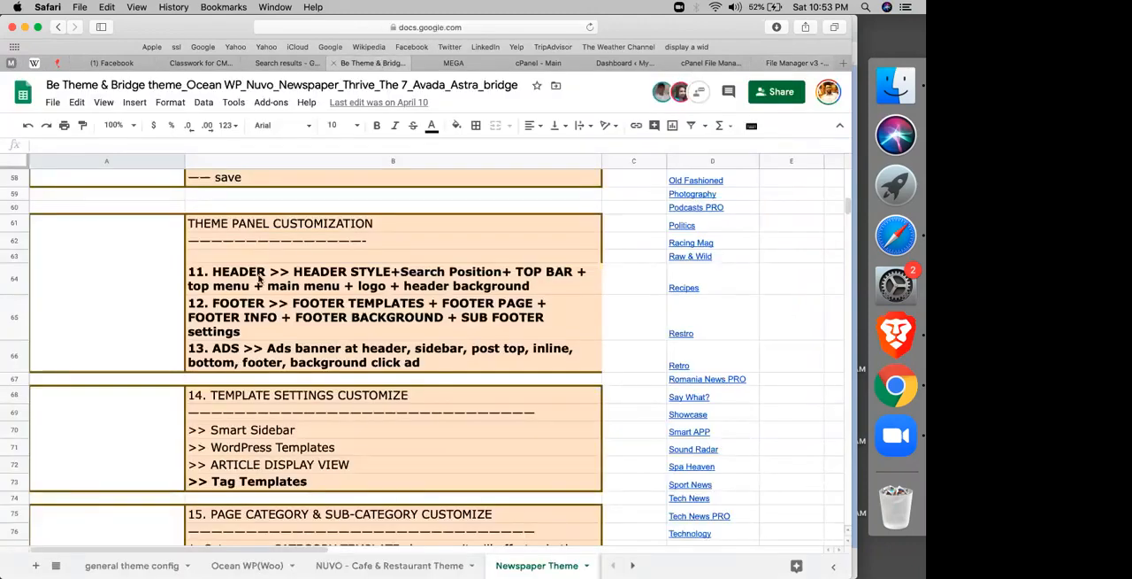
scroll(260, 279, "up", 15)
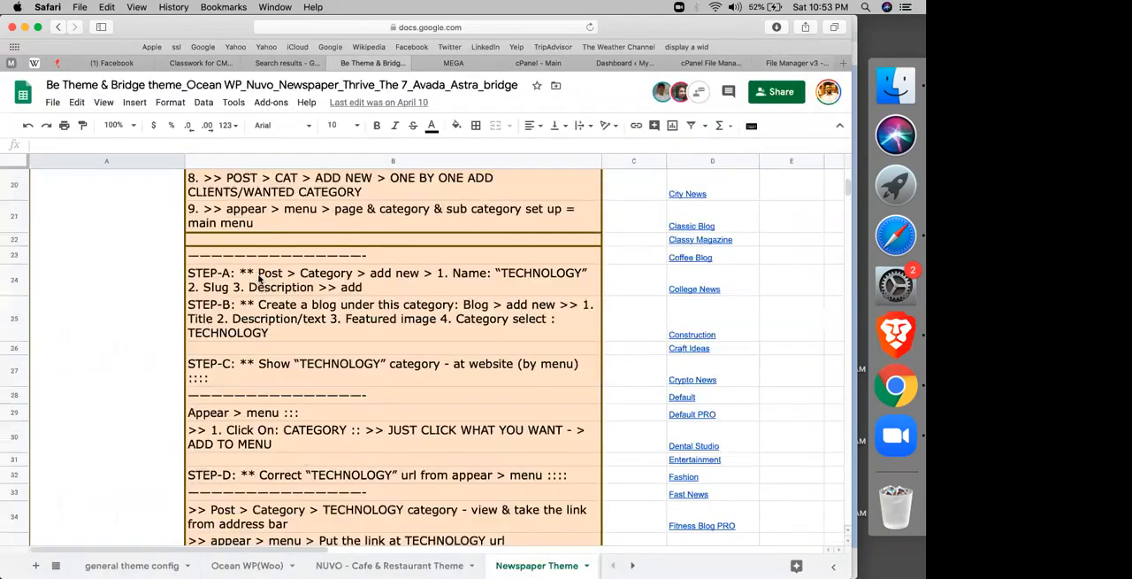
scroll(258, 279, "up", 8)
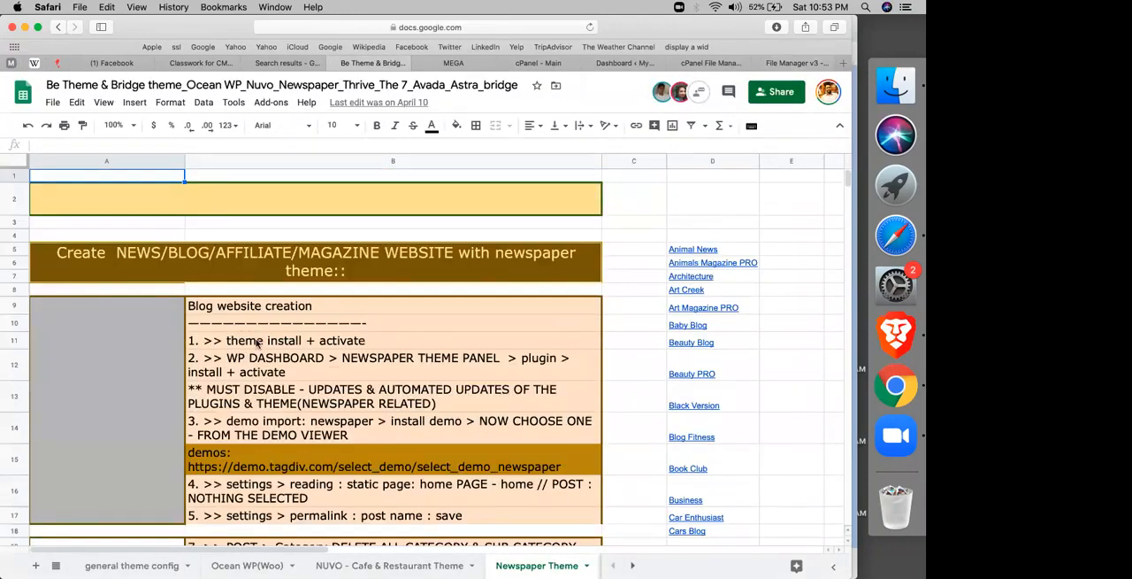
left_click(255, 341)
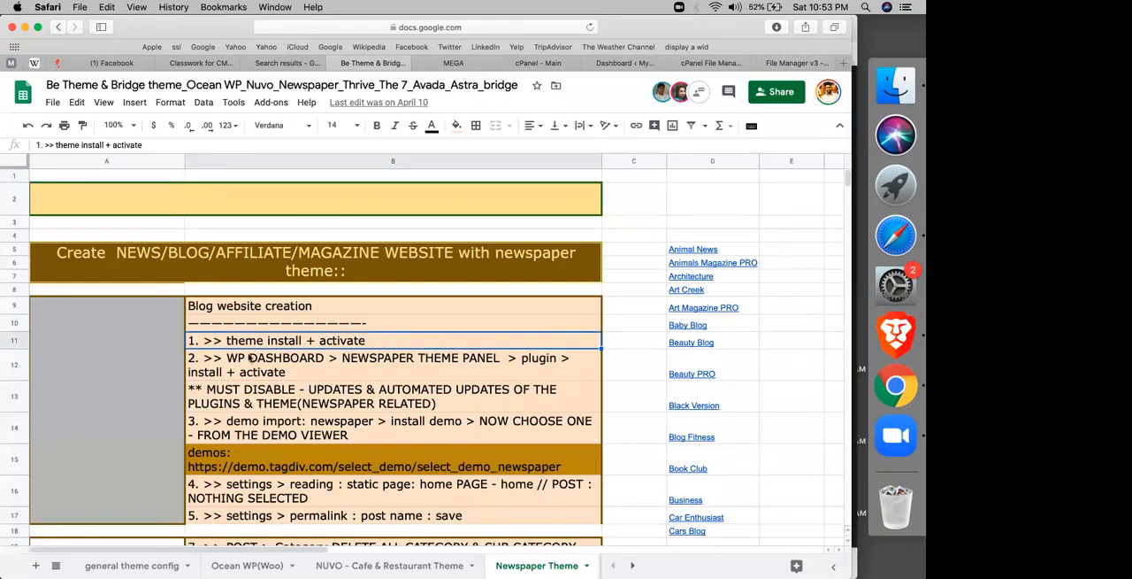
left_click(251, 359)
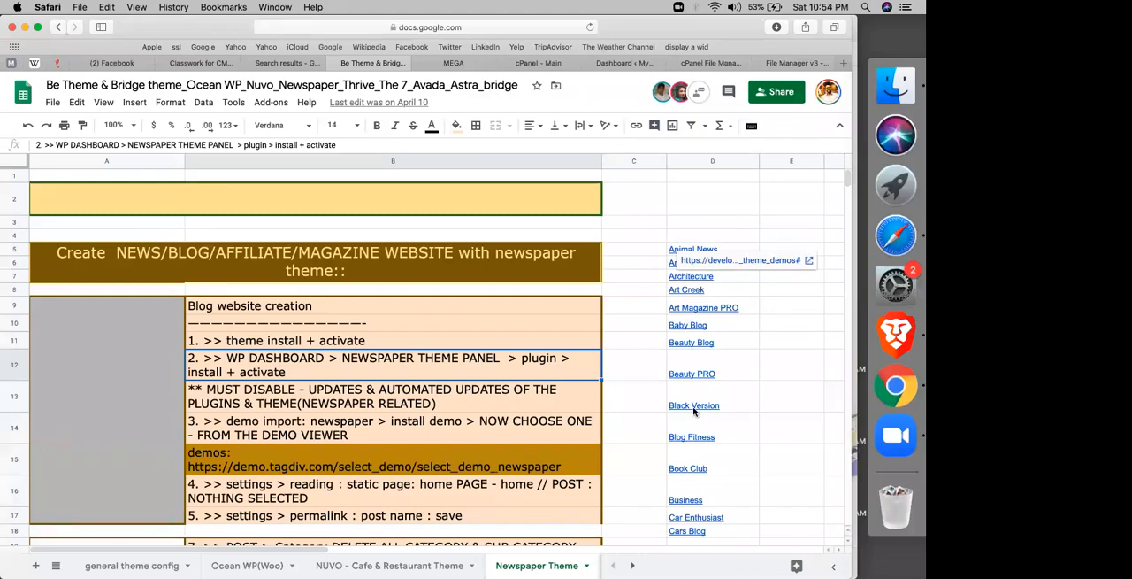
left_click(276, 390)
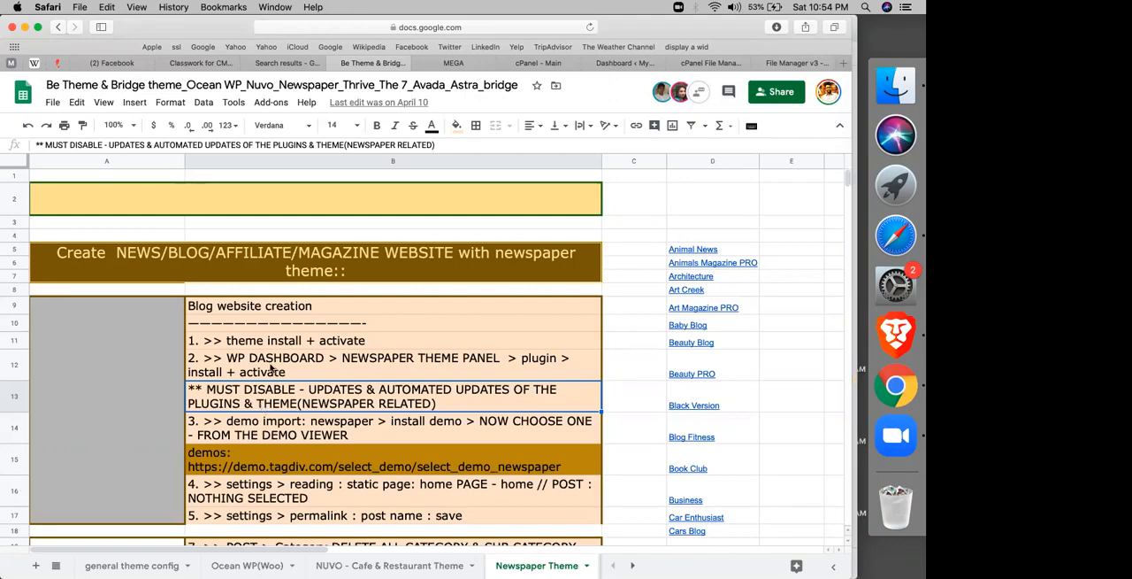
Step: Check the Newspaper.zip upload progress and refresh the themes folder listing in File Manager
left_click(537, 67)
left_click(623, 67)
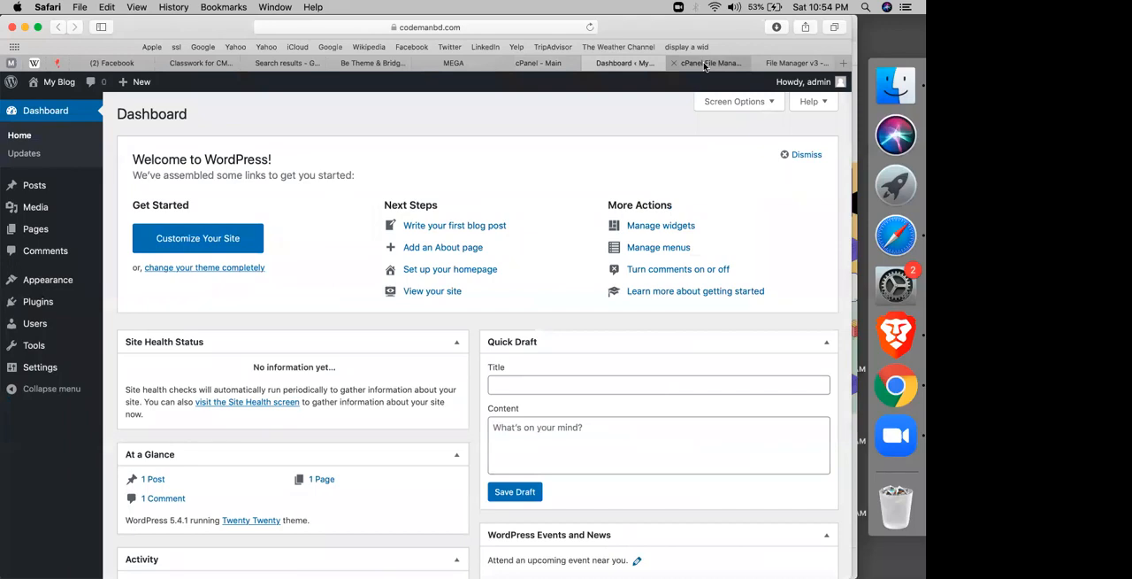
left_click(710, 64)
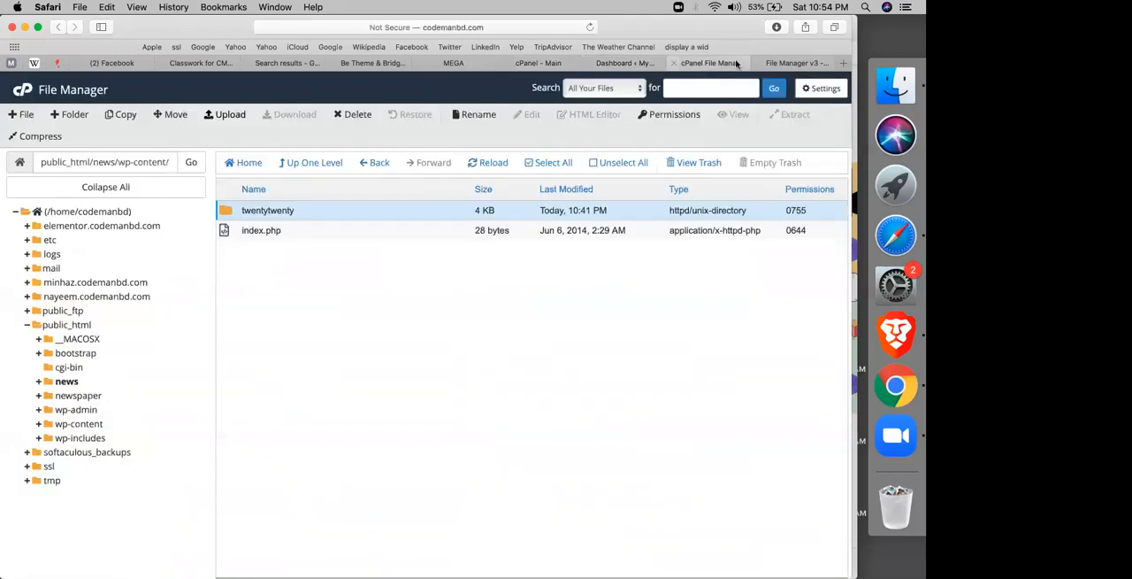
left_click(784, 62)
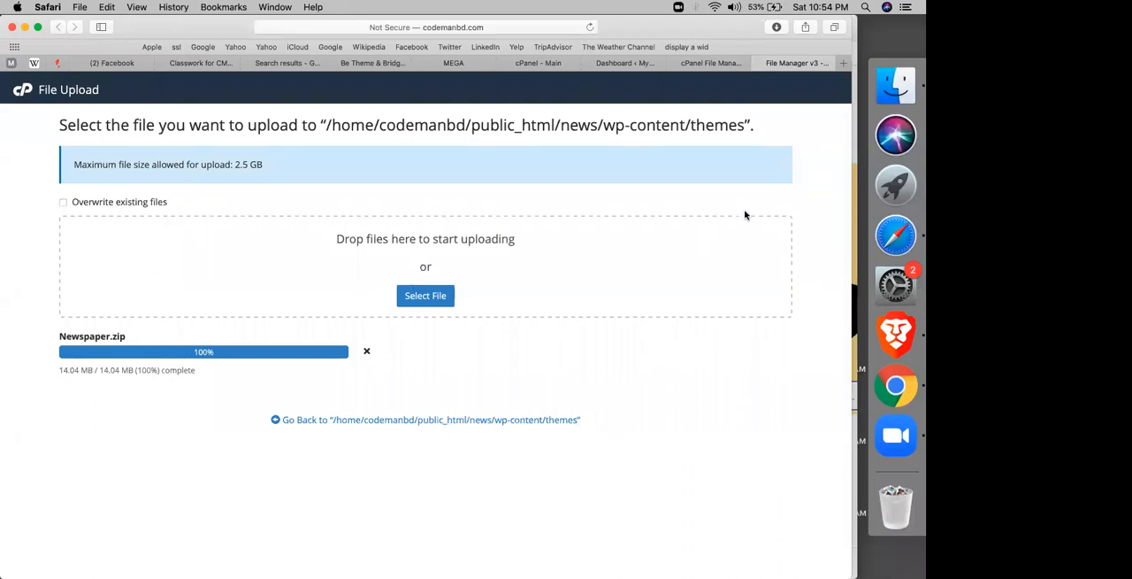
left_click(713, 63)
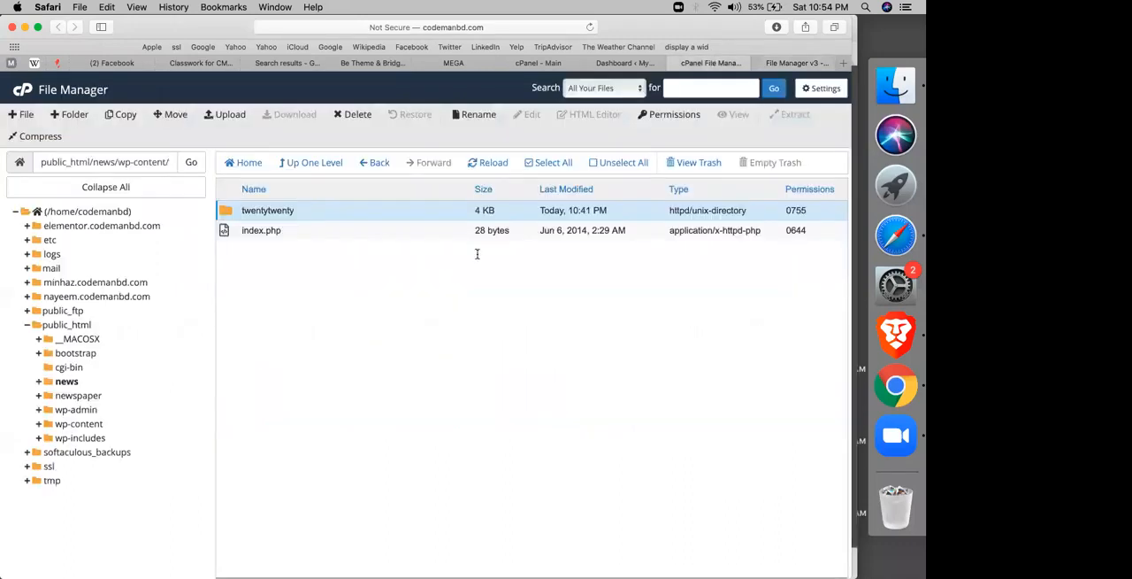
left_click(483, 163)
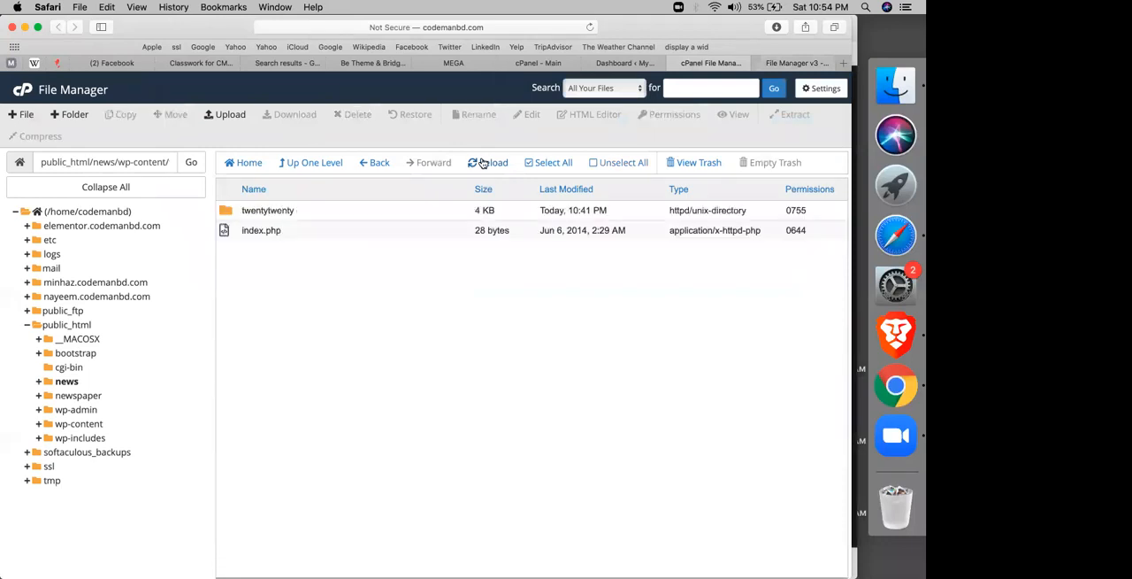
left_click(775, 66)
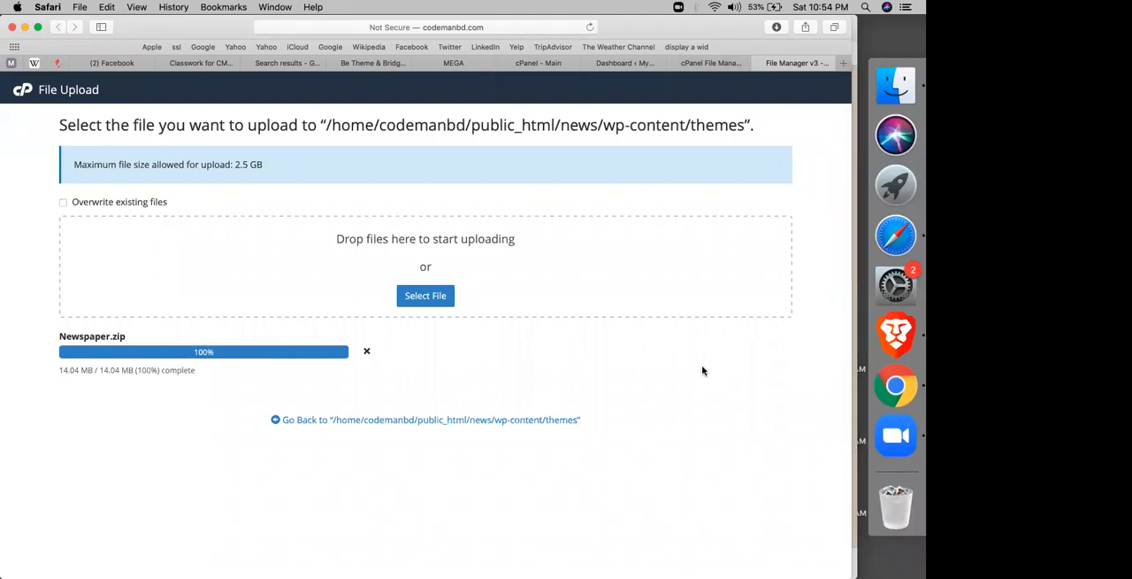
Step: Close the cPanel main page and read the demo import instruction in the Newspaper Theme sheet
left_click(505, 65)
left_click(392, 64)
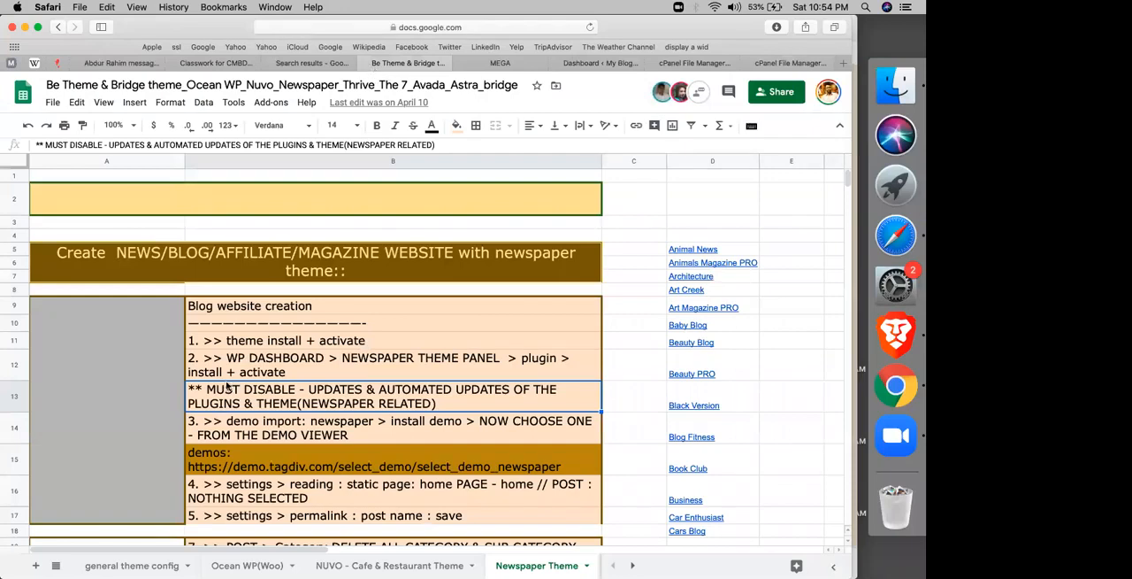
scroll(257, 363, "down", 3)
left_click(352, 323)
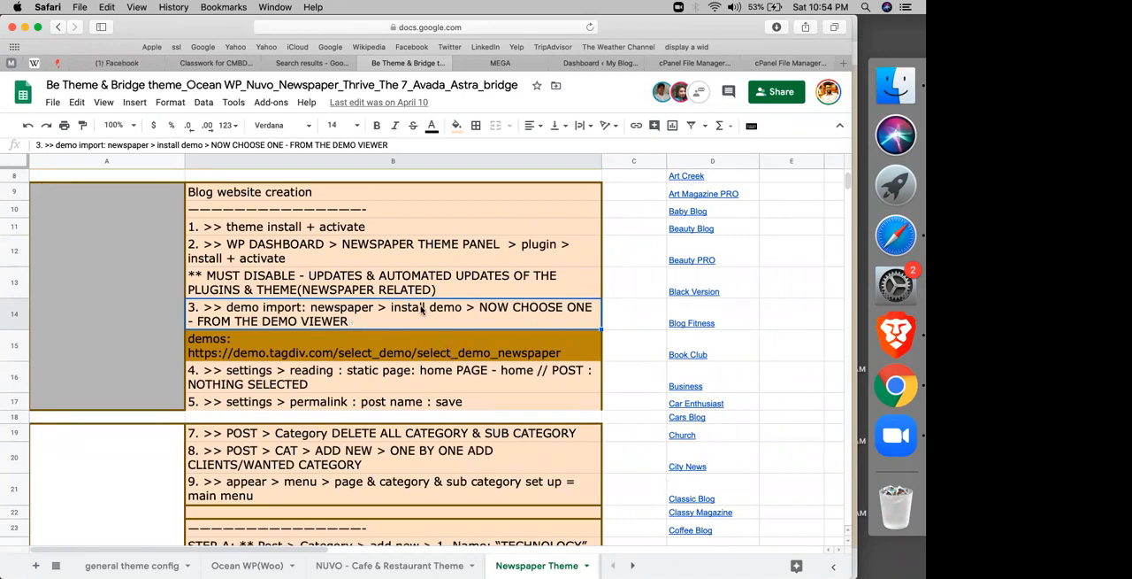
Step: Recheck the Newspaper.zip upload and reload the whole File Manager page in the browser
left_click(708, 63)
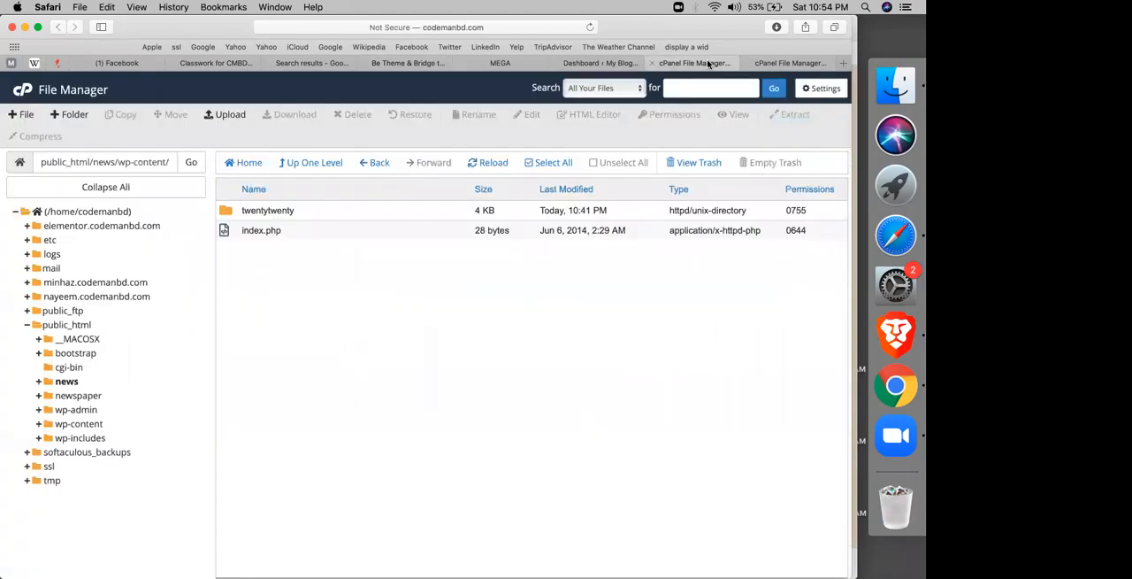
left_click(791, 68)
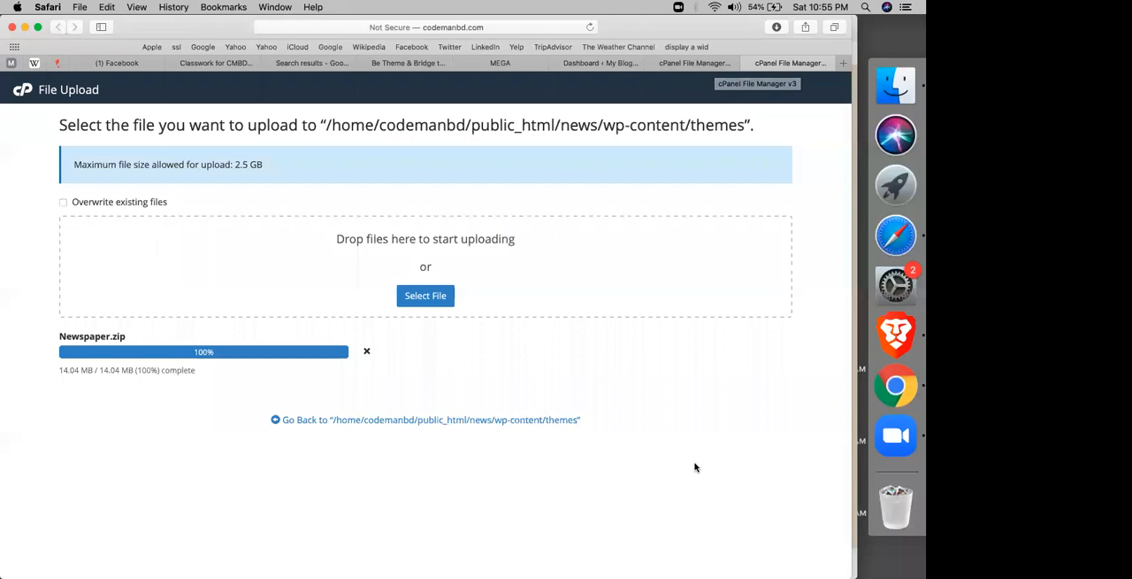
left_click(678, 67)
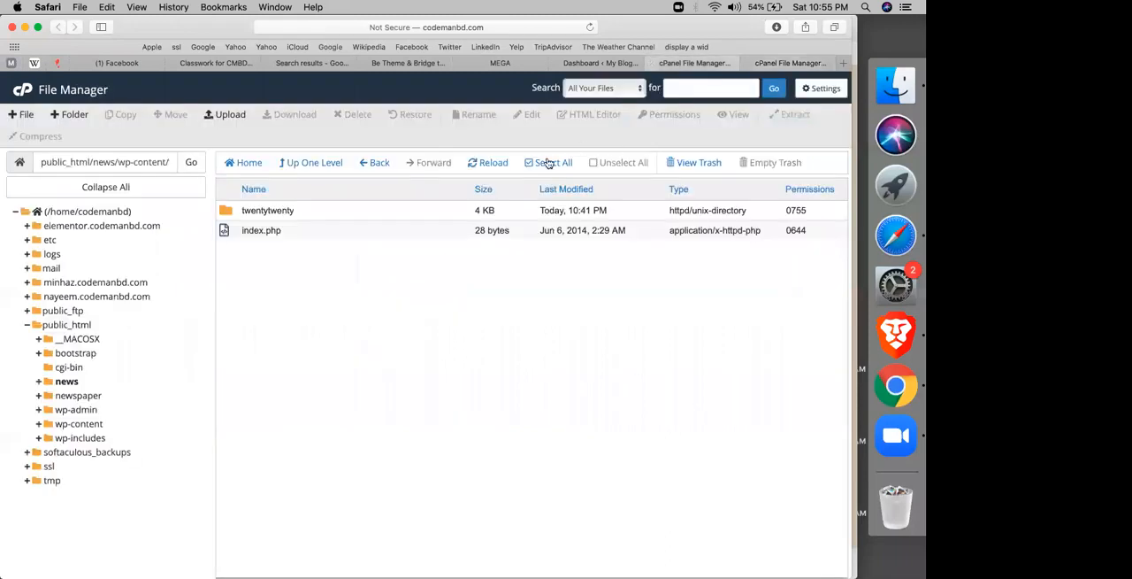
left_click(494, 165)
left_click(590, 27)
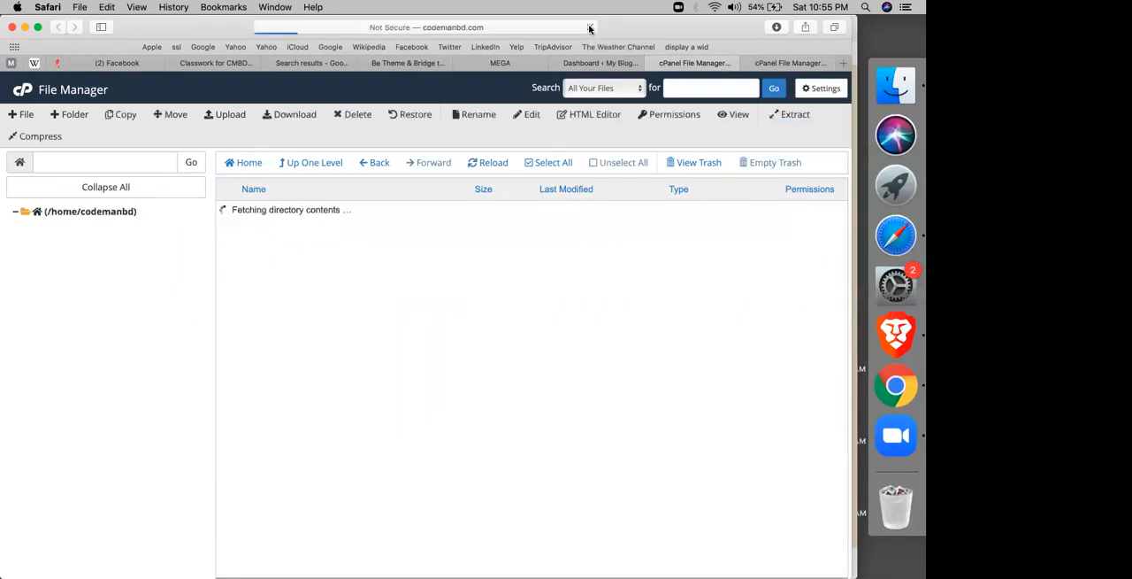
Step: Reopen the news site's themes folder at public_html/news/wp-content/themes
left_click(227, 353)
double_click(226, 352)
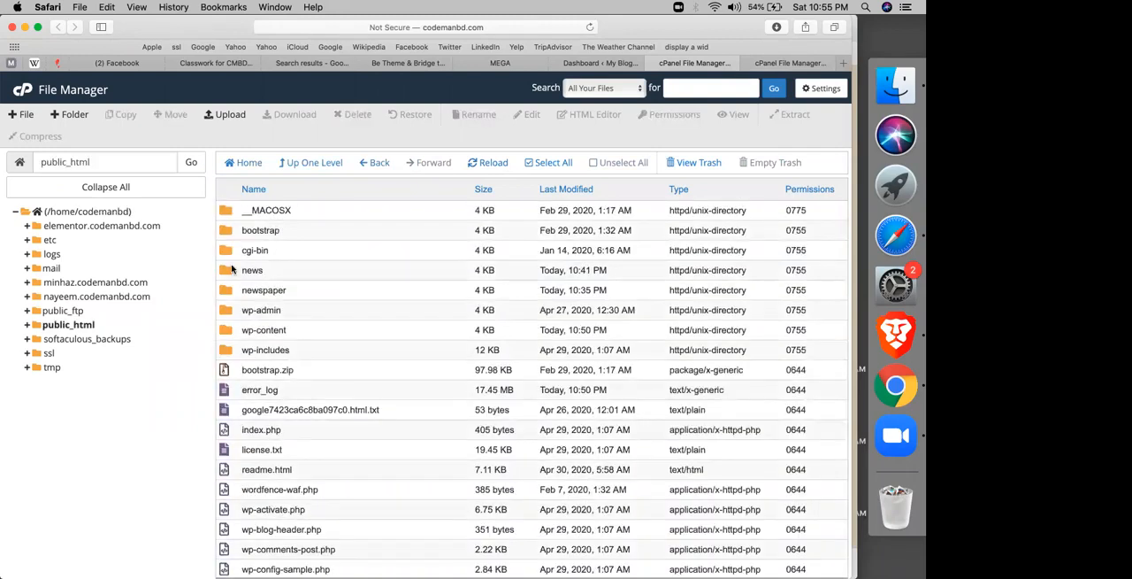
double_click(227, 271)
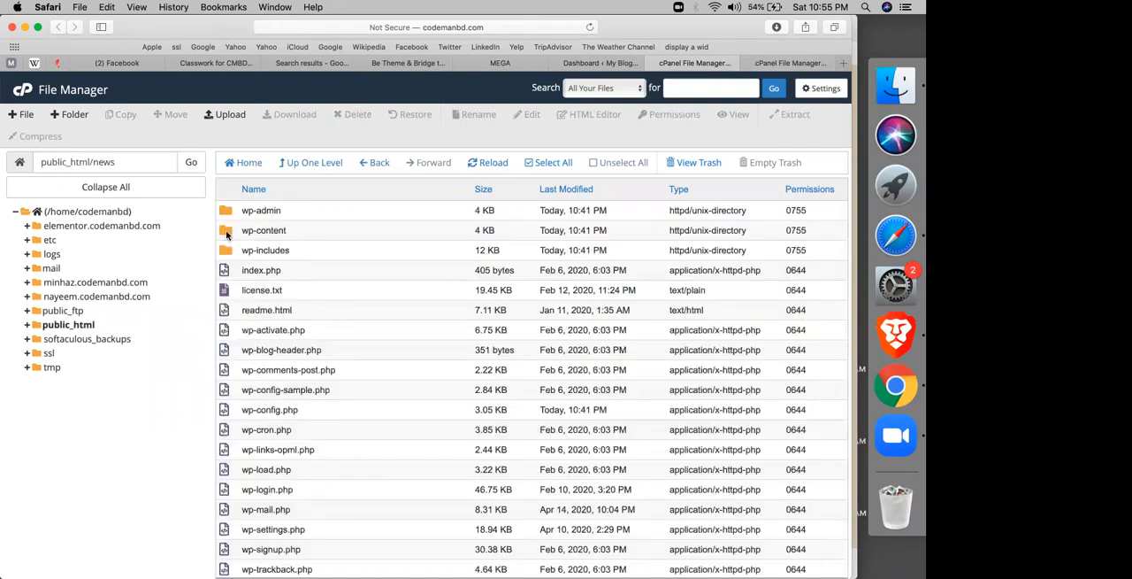
double_click(226, 233)
double_click(226, 231)
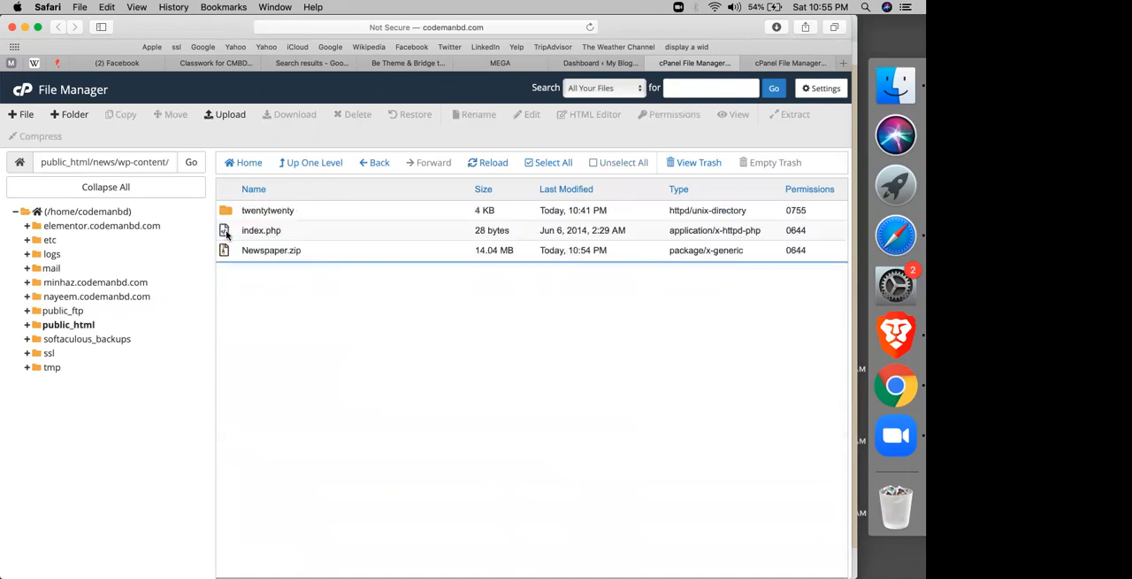
Step: Extract Newspaper.zip into the news site's themes folder and refresh the file listing
left_click(239, 255)
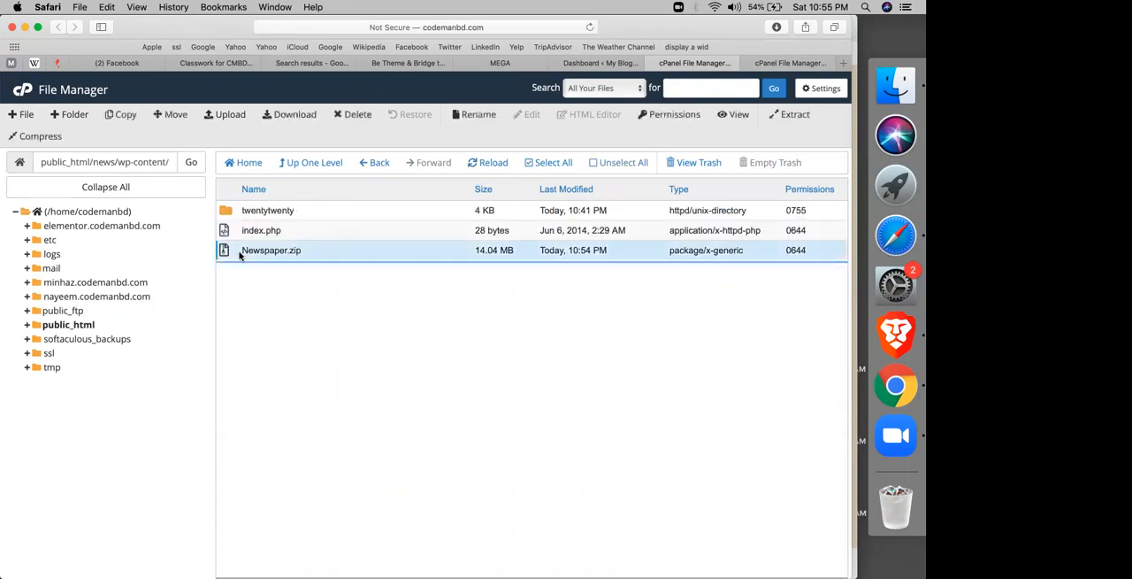
right_click(239, 255)
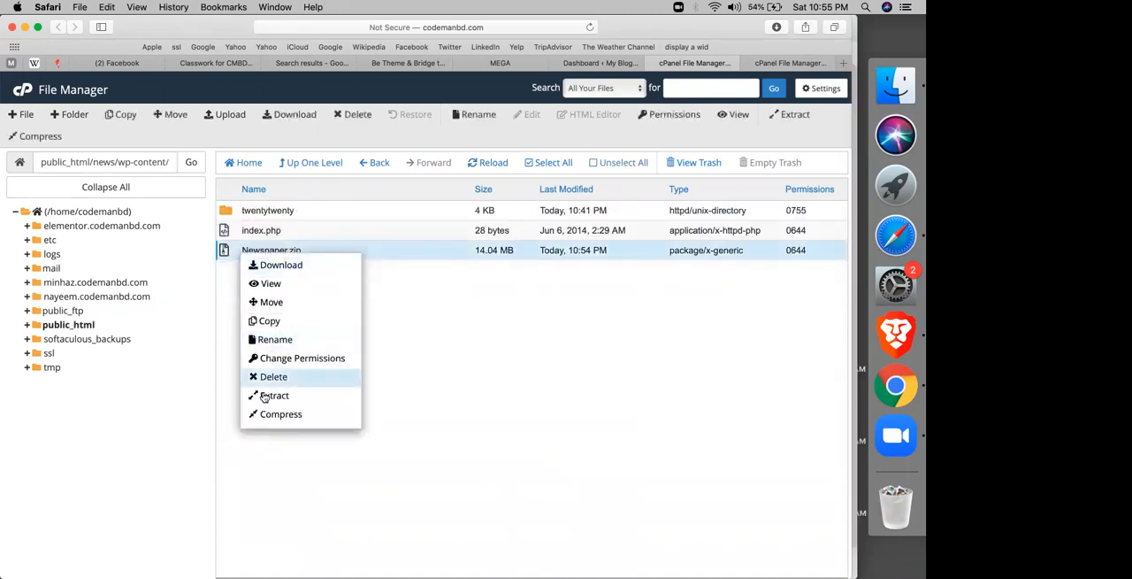
left_click(264, 395)
left_click(263, 391)
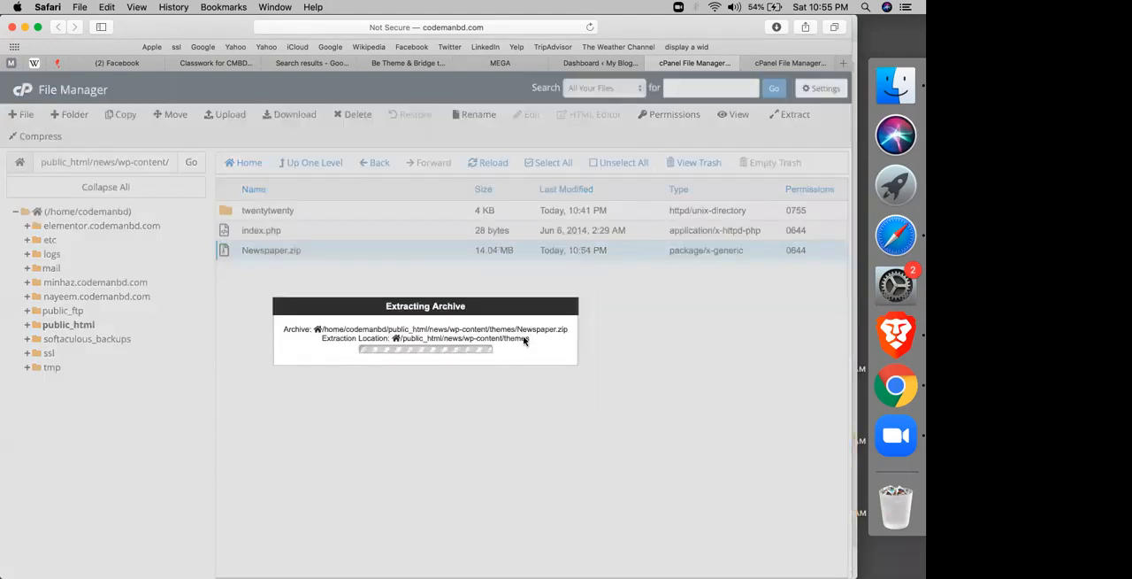
left_click(633, 455)
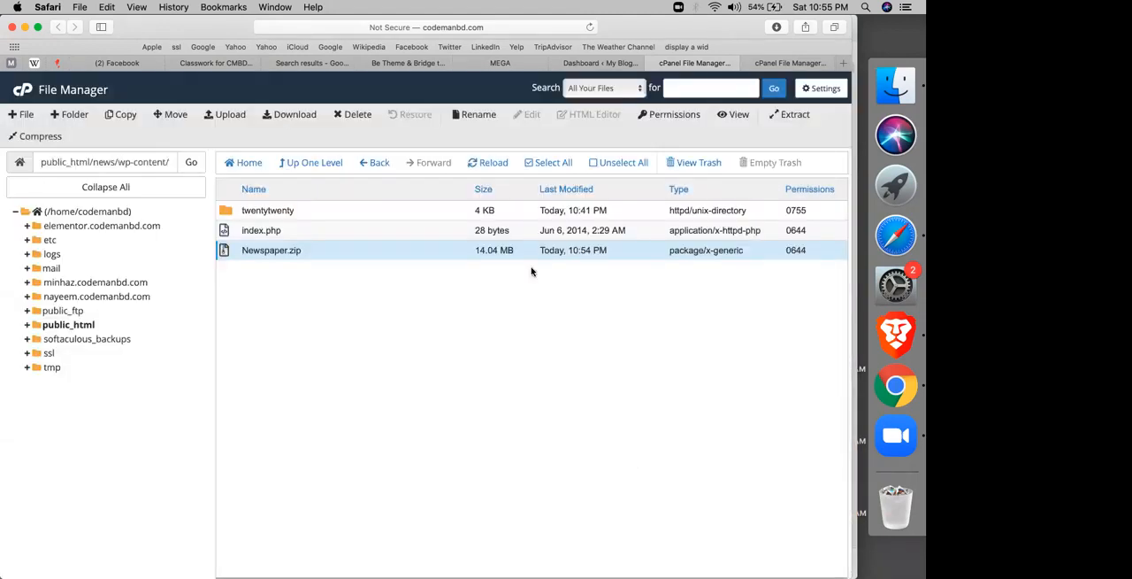
left_click(485, 163)
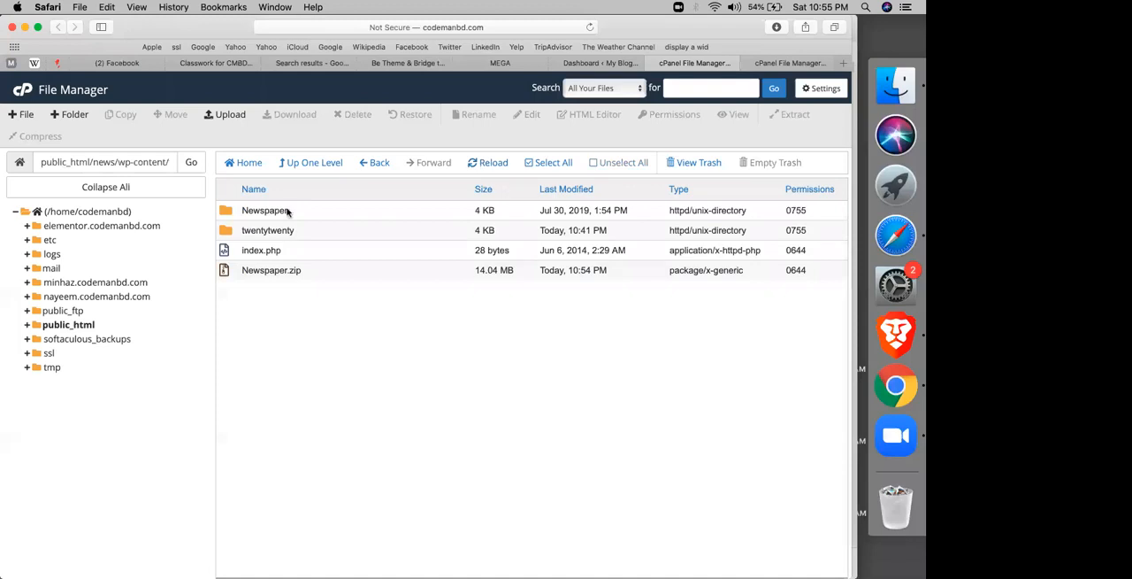
Step: Delete Newspaper.zip from the news site's themes folder
left_click(235, 274)
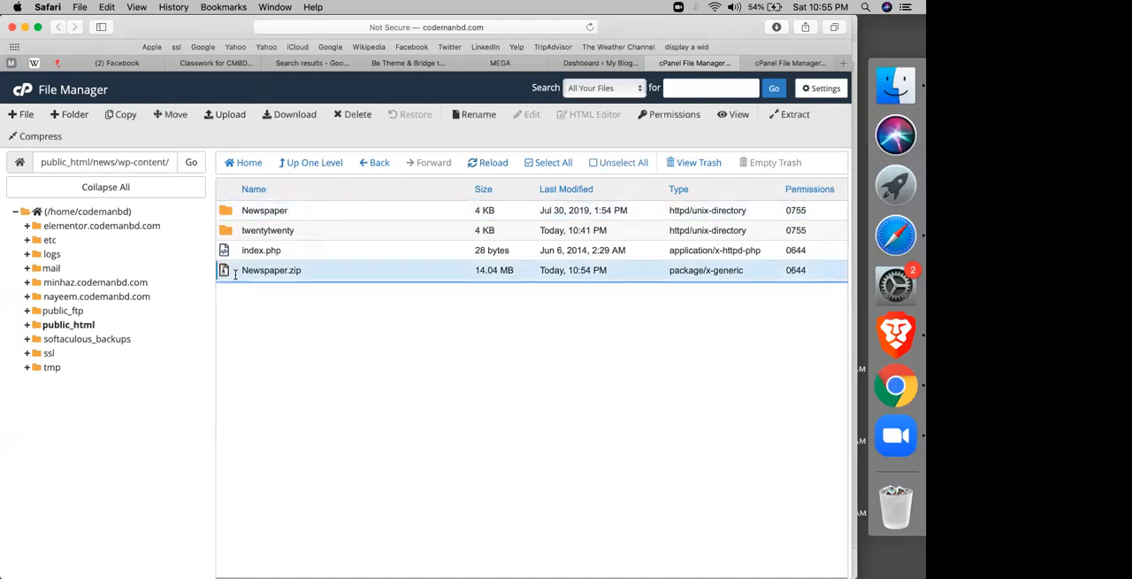
right_click(235, 275)
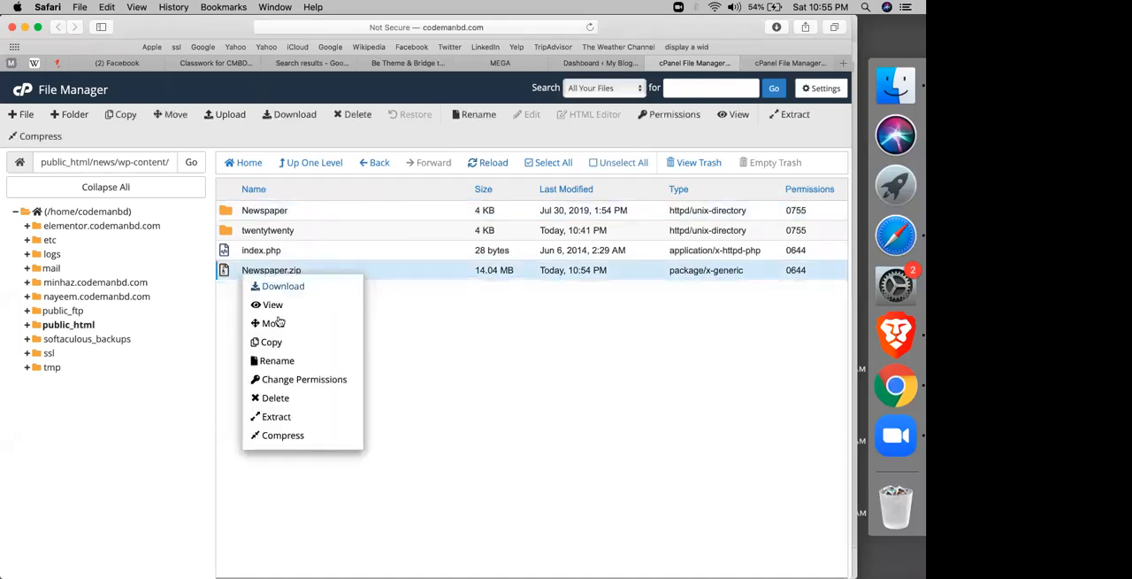
left_click(276, 398)
left_click(618, 304)
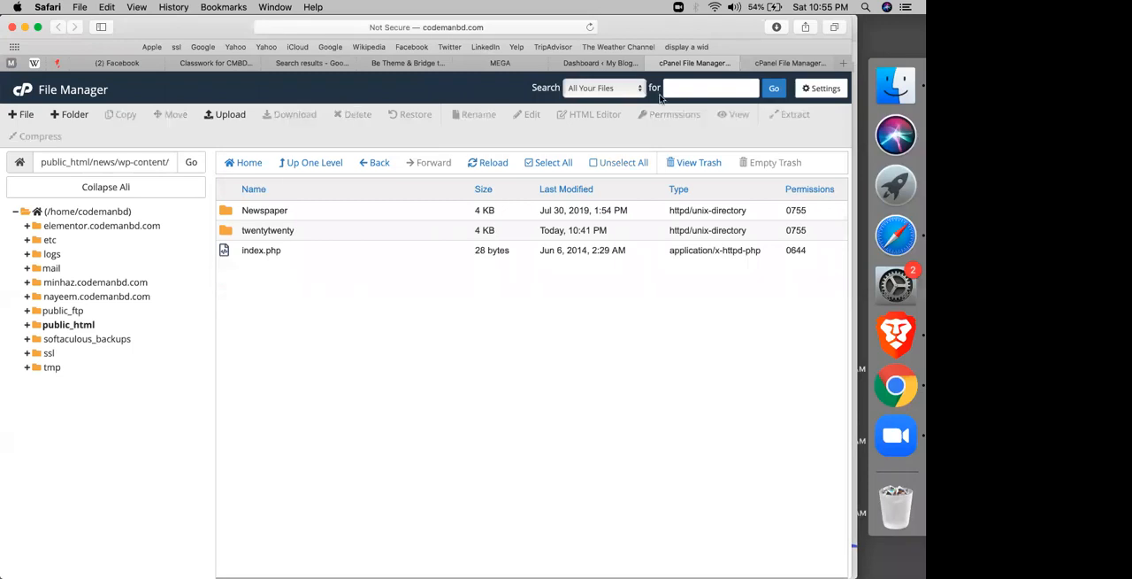
Step: Reload the news site's WordPress dashboard and open its installed themes page
left_click(600, 63)
left_click(589, 28)
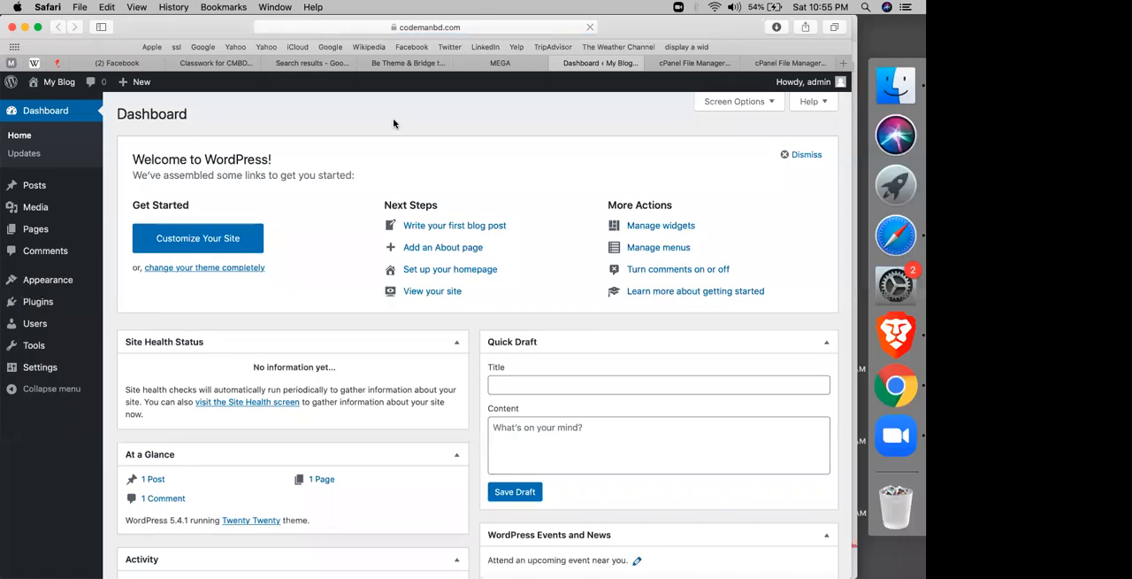
mouse_move(31, 283)
left_click(127, 283)
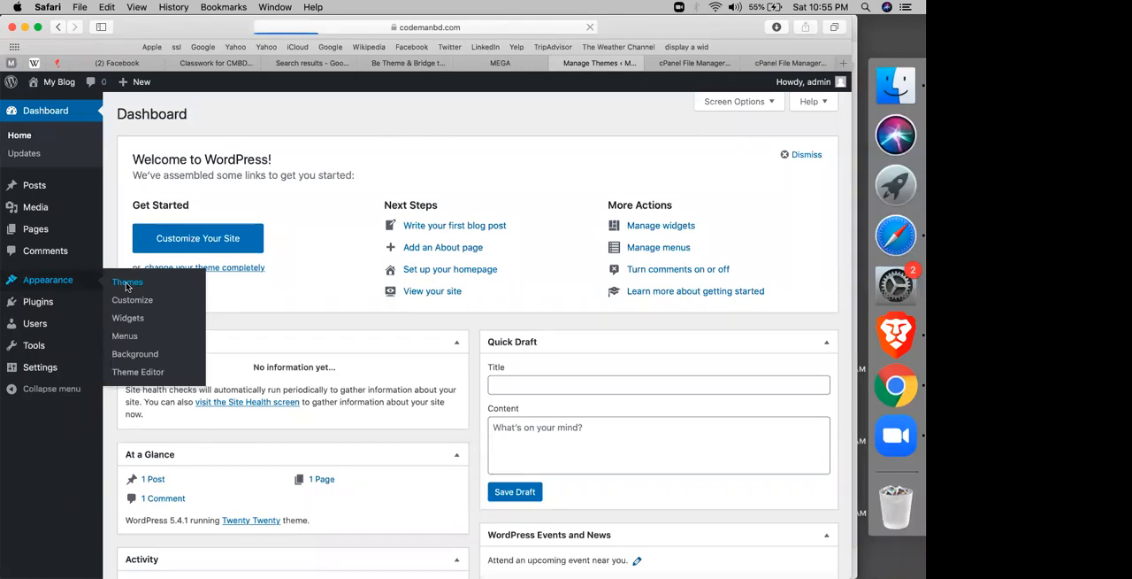
Step: Close the Facebook, search results and cPanel File Upload pages in the browser
left_click(268, 63)
left_click(215, 63)
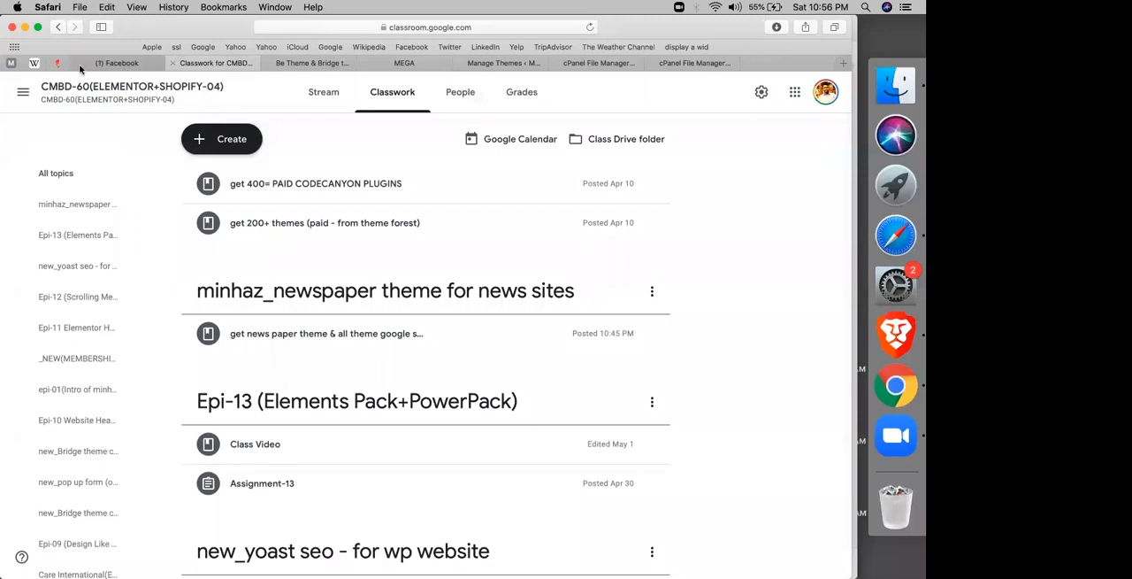
left_click(399, 63)
left_click(509, 67)
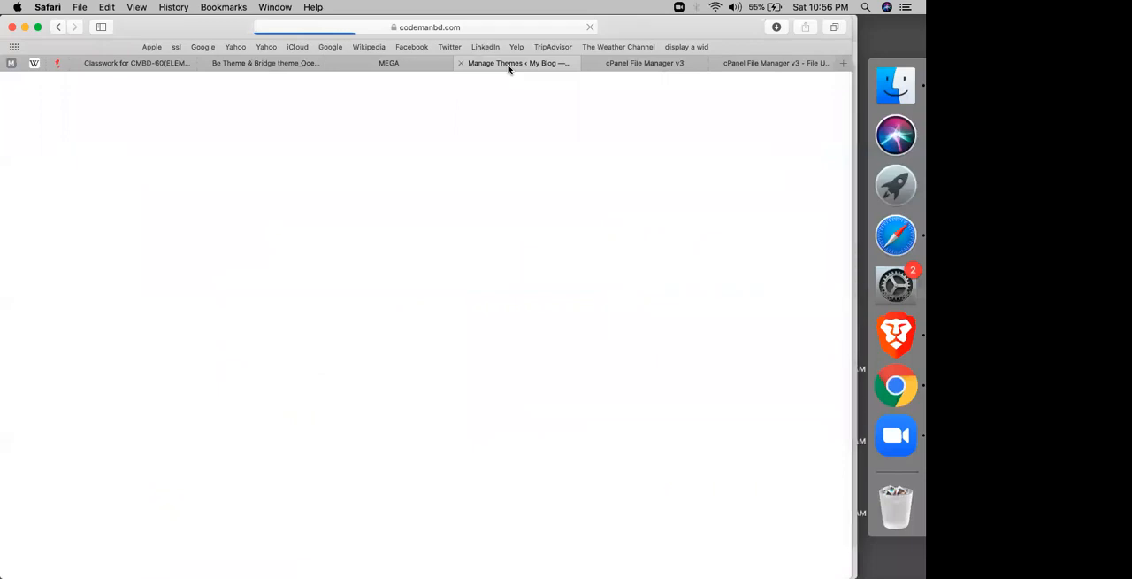
left_click(738, 61)
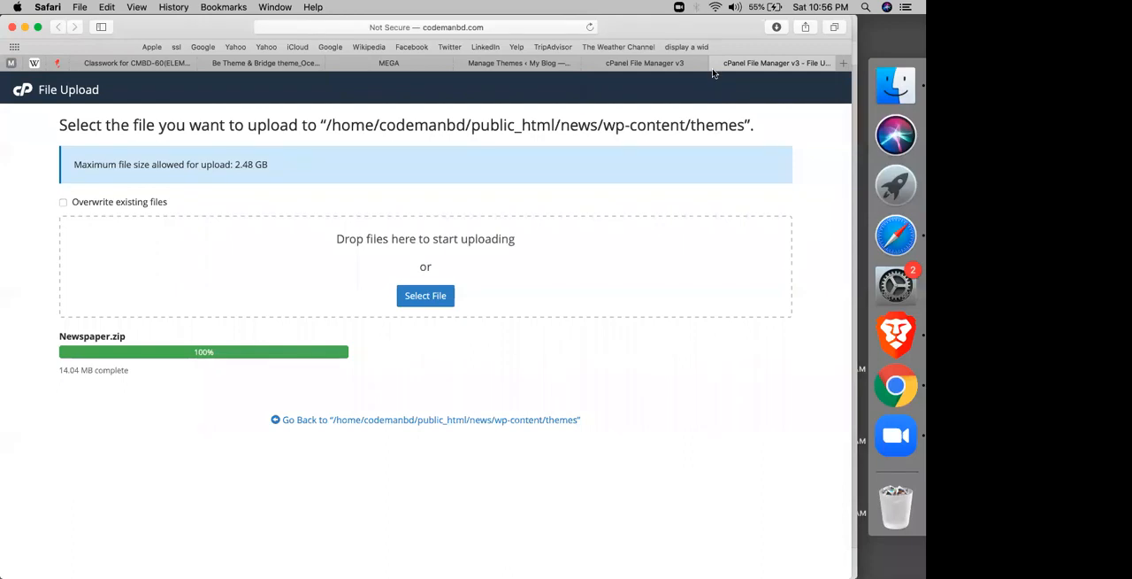
left_click(714, 62)
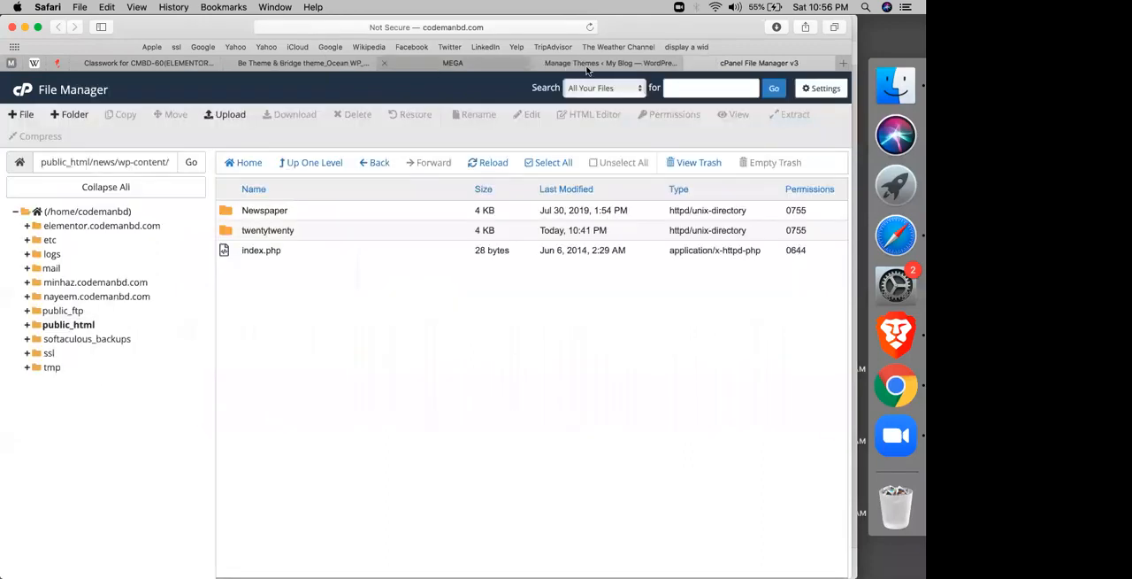
Step: Check the Newspaper and twentytwenty folders in the news site's themes directory in File Manager
left_click(586, 64)
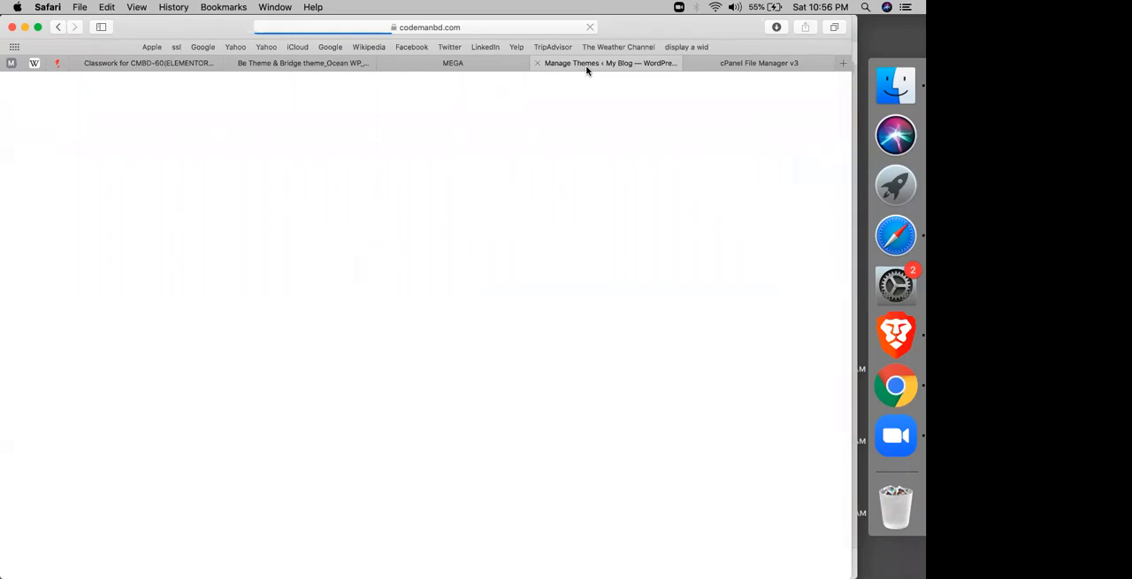
left_click(736, 62)
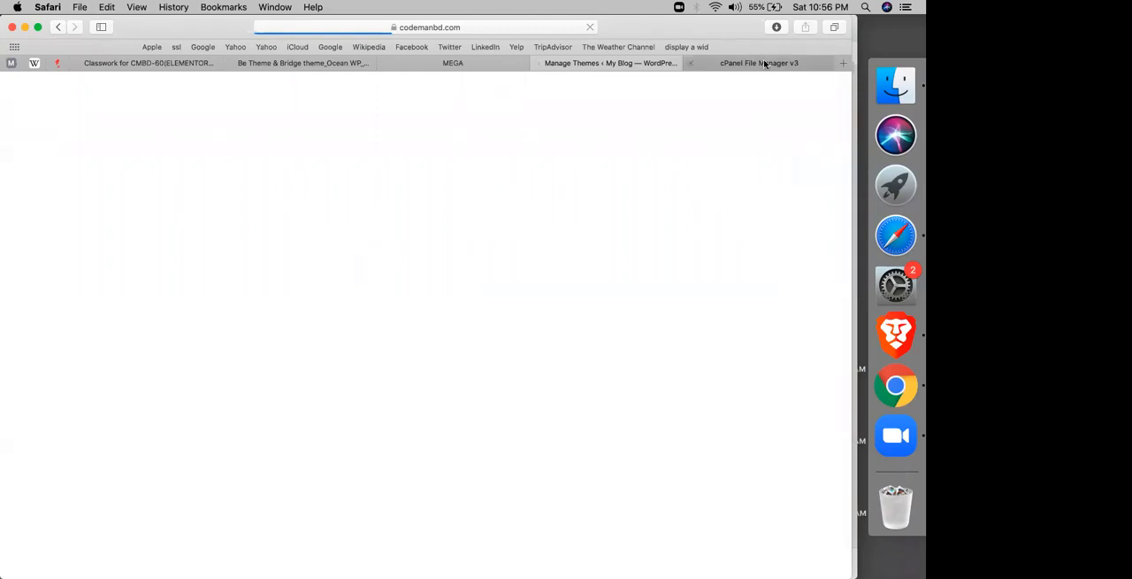
left_click(269, 228)
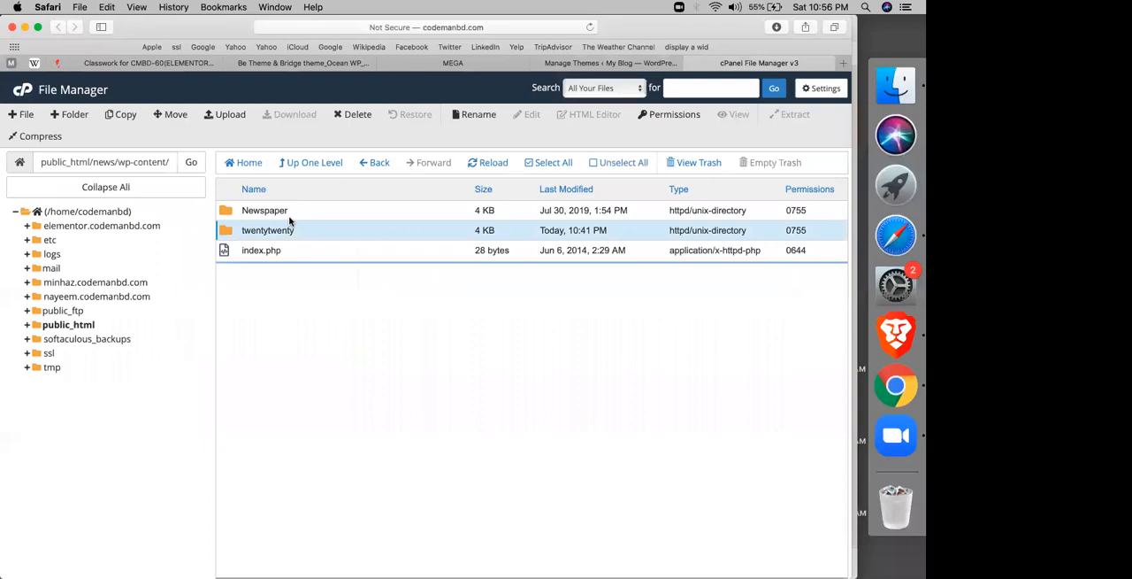
left_click(313, 209)
left_click(269, 230)
Step: Activate the Newspaper theme in WordPress and open its premium plugins page
left_click(611, 62)
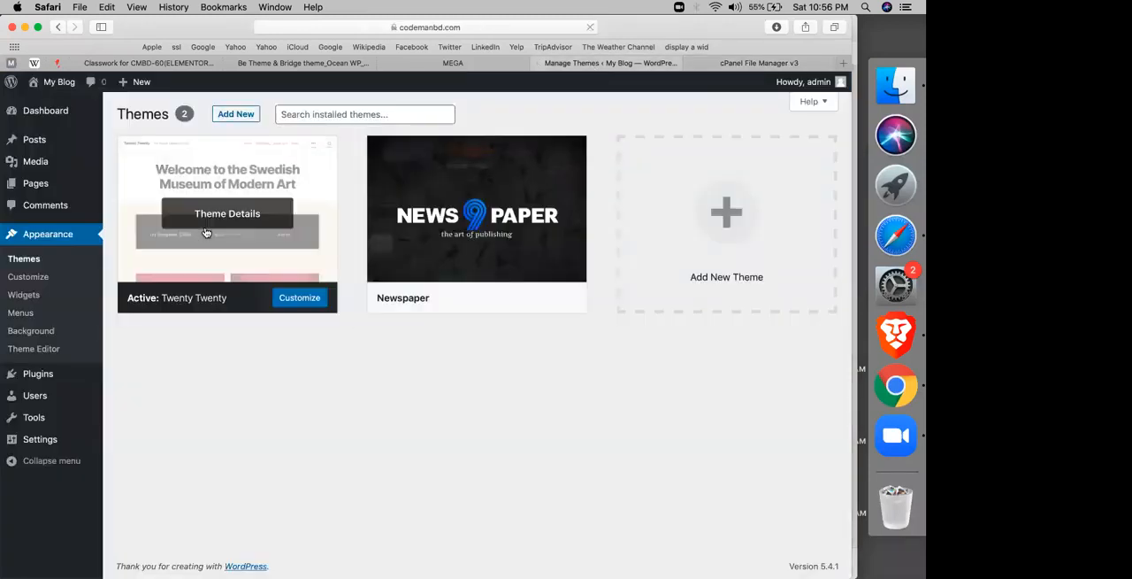
left_click(473, 299)
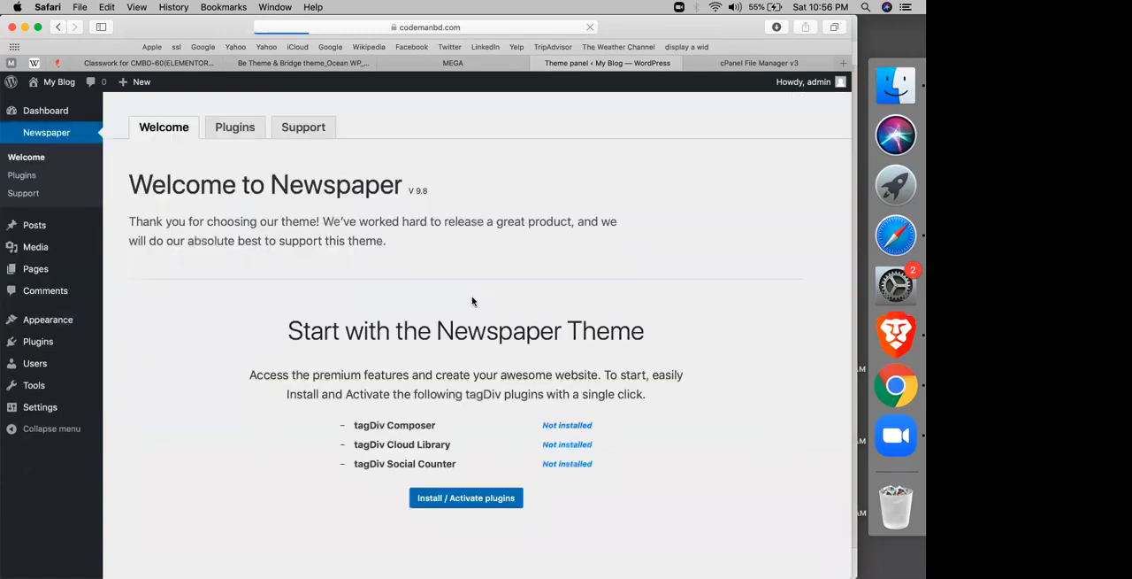
left_click(215, 132)
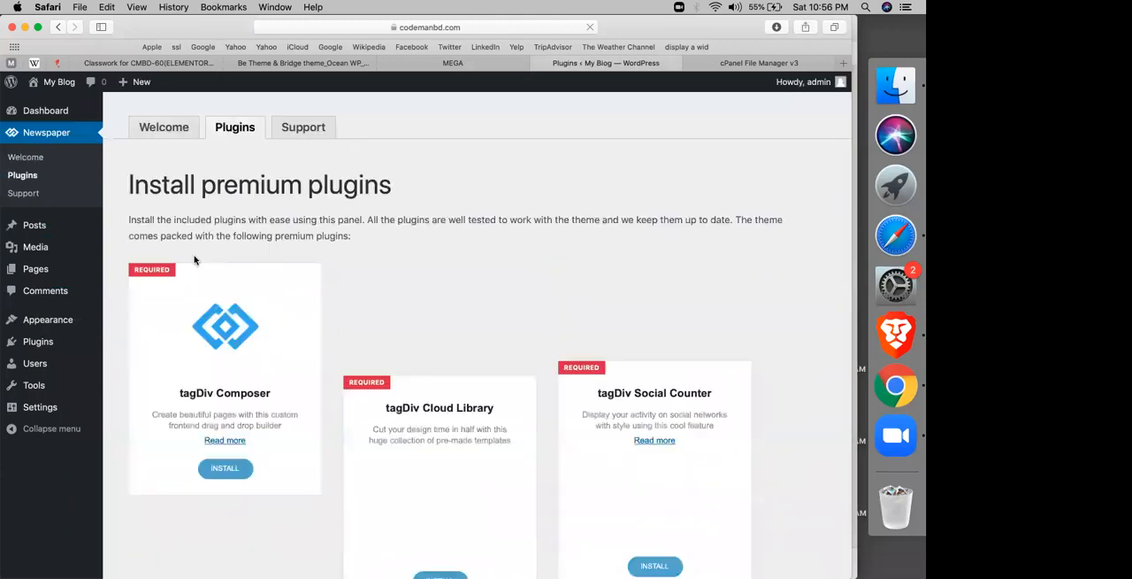
Step: Install and activate the required tagDiv Composer plugin
scroll(194, 257, "down", 2)
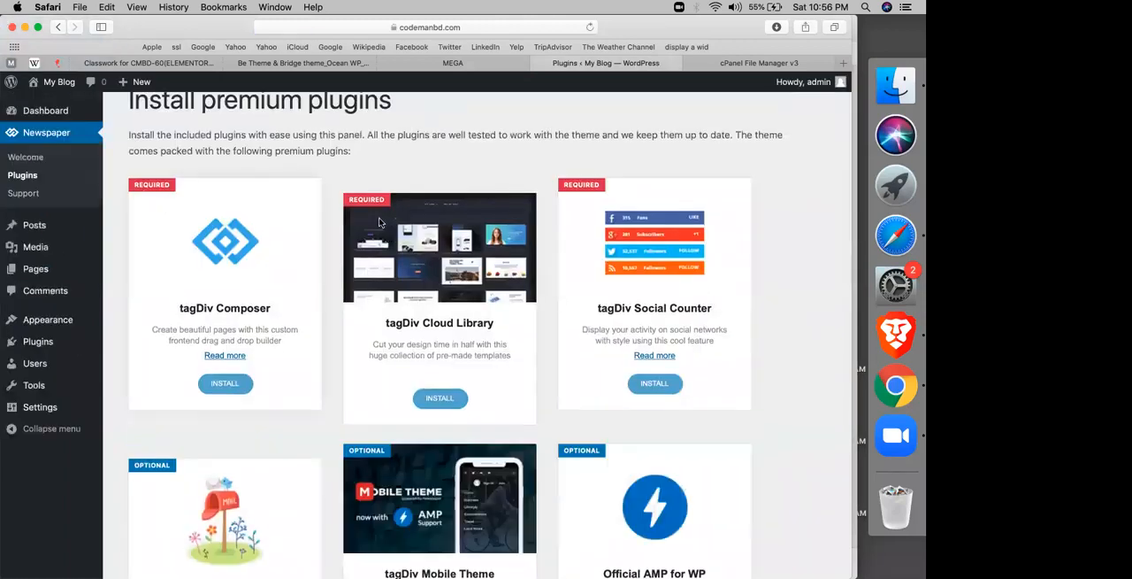
left_click(225, 385)
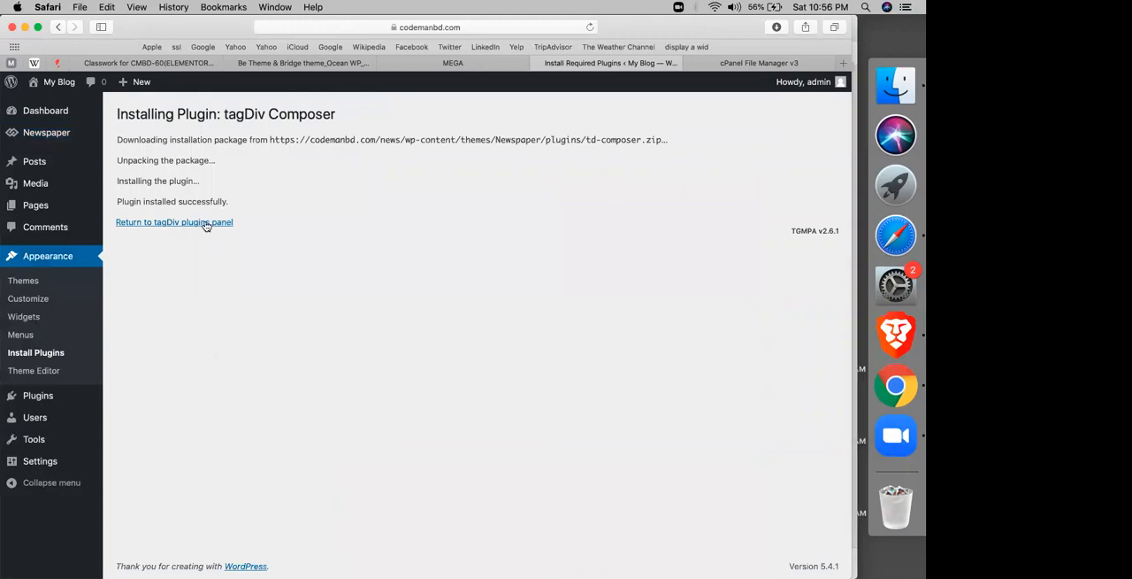
left_click(207, 227)
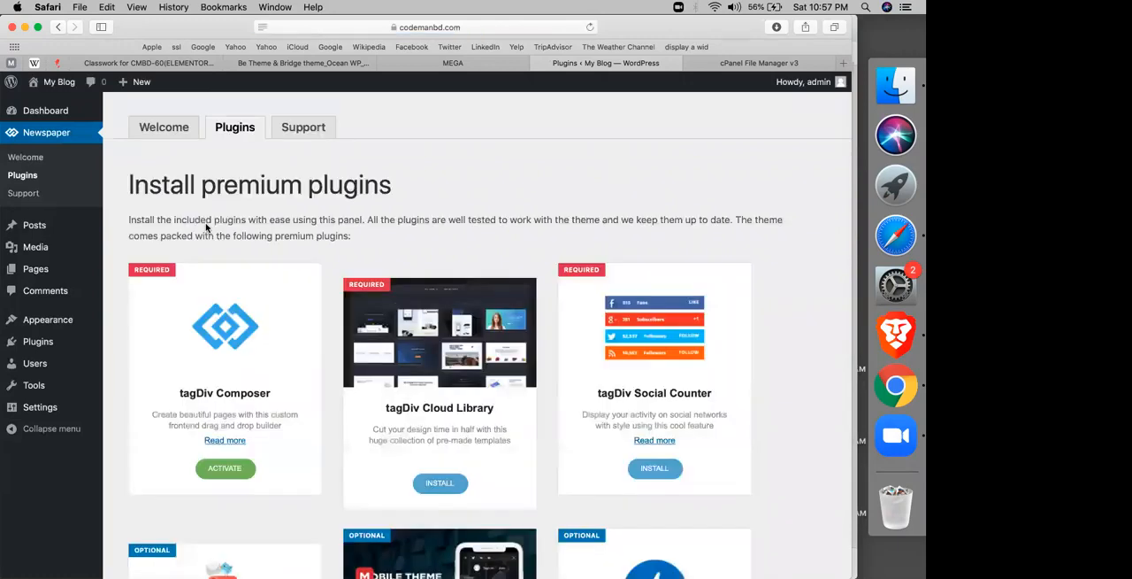
left_click(226, 468)
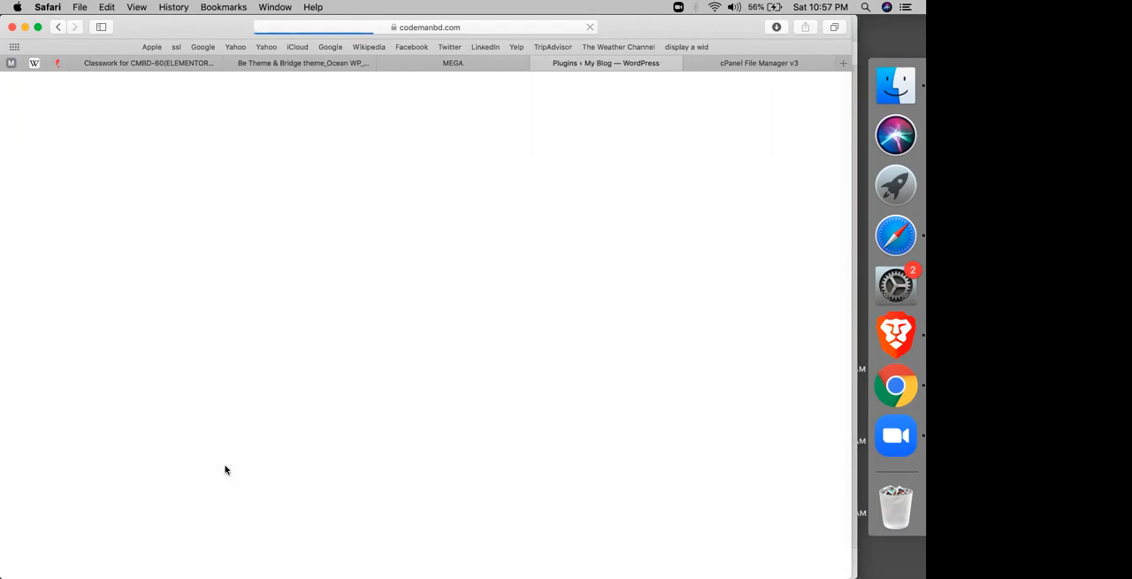
Step: Read the plugin install and activate instruction in the Newspaper Theme sheet and dismiss the Instagram notification
left_click(283, 67)
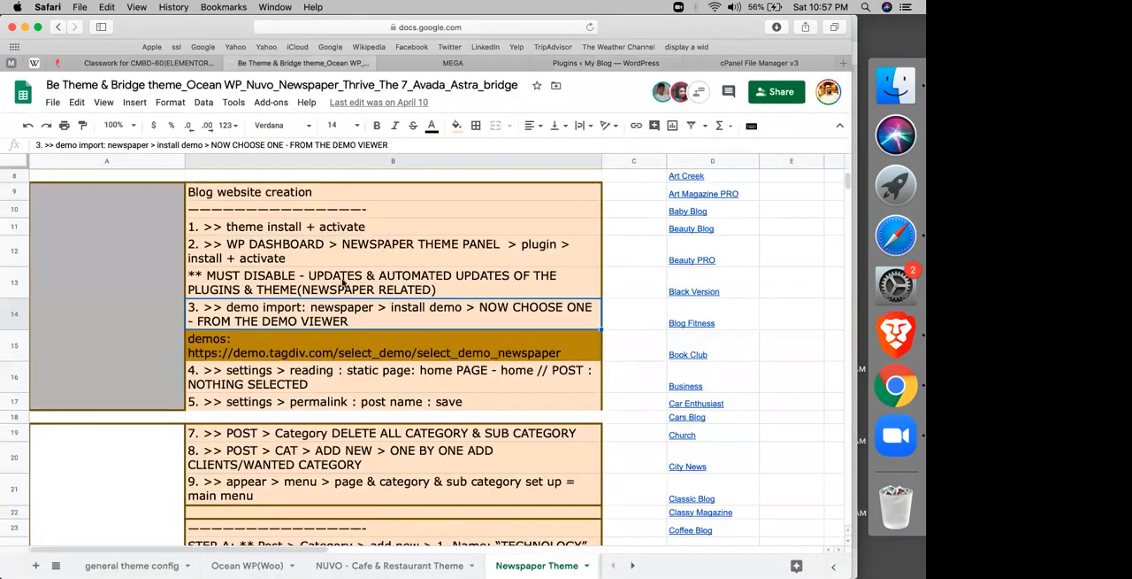
left_click(292, 246)
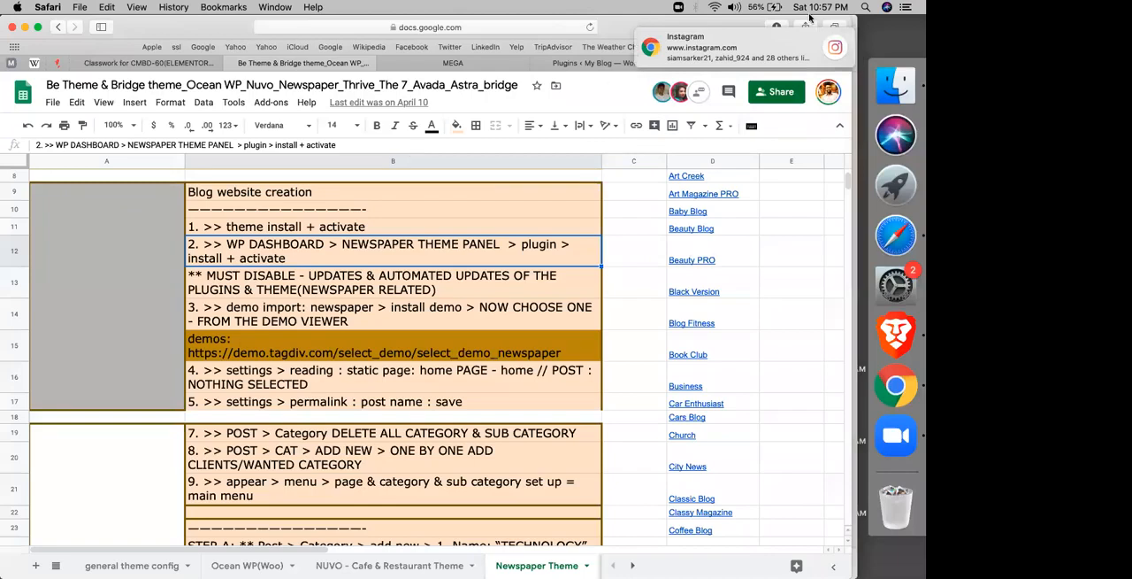
left_click(830, 37)
left_click(495, 63)
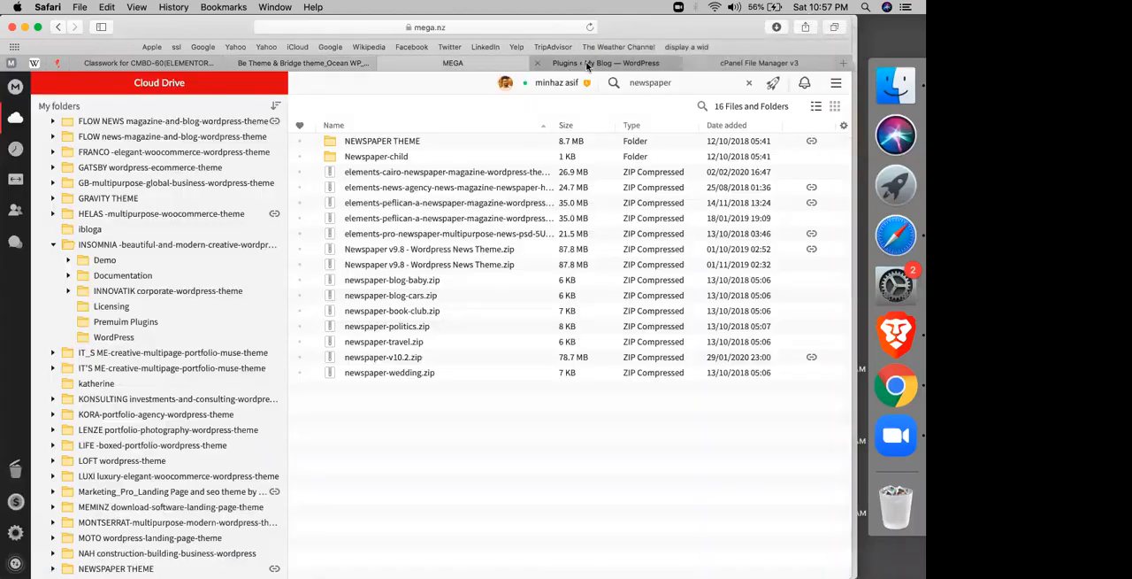
Step: Install and activate the required tagDiv Cloud Library plugin
left_click(587, 65)
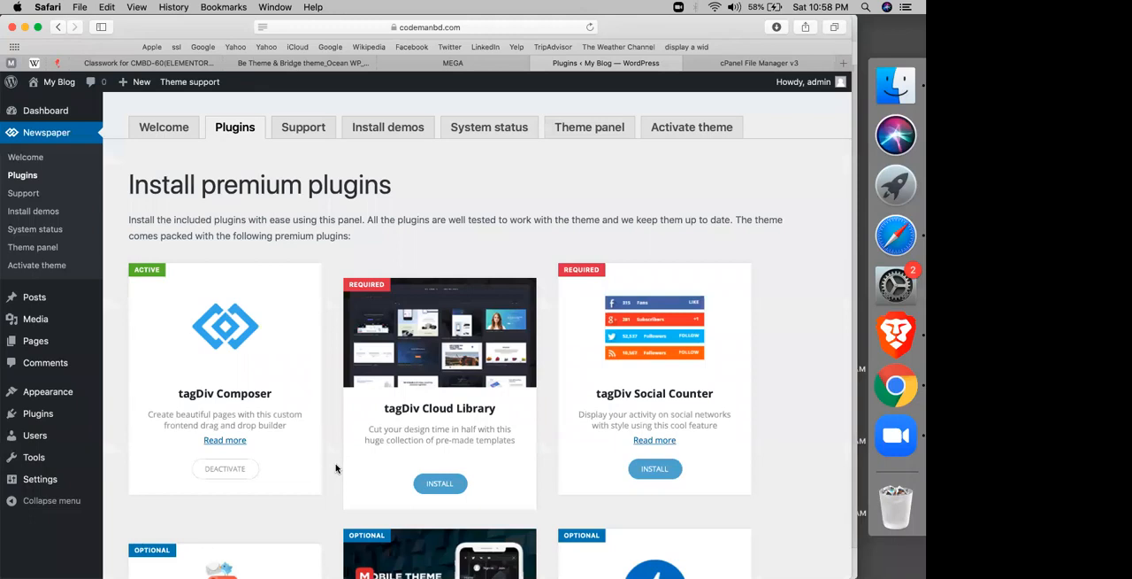
left_click(441, 491)
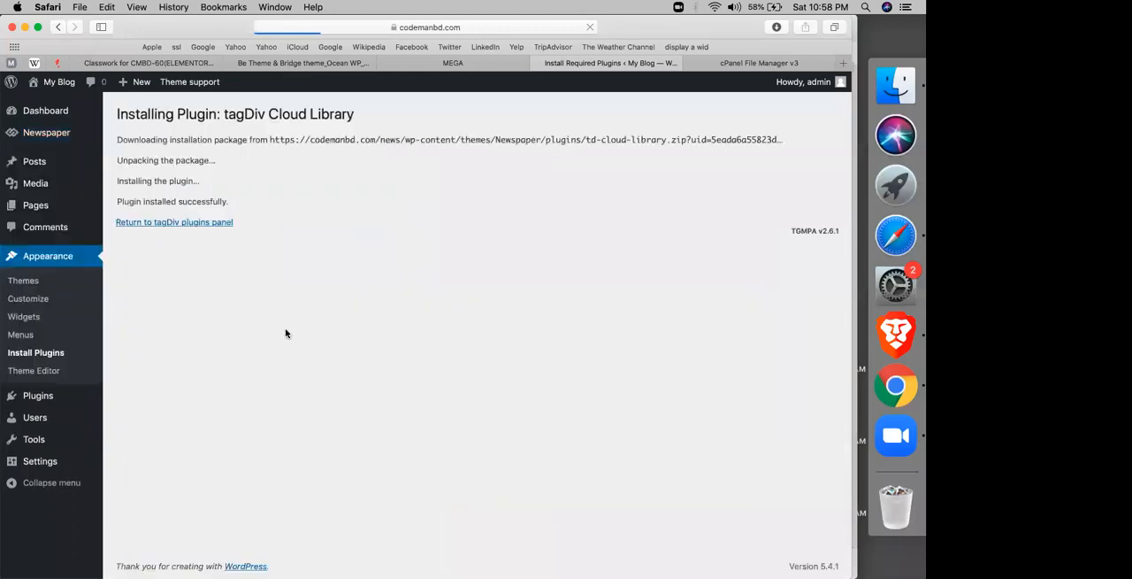
left_click(198, 223)
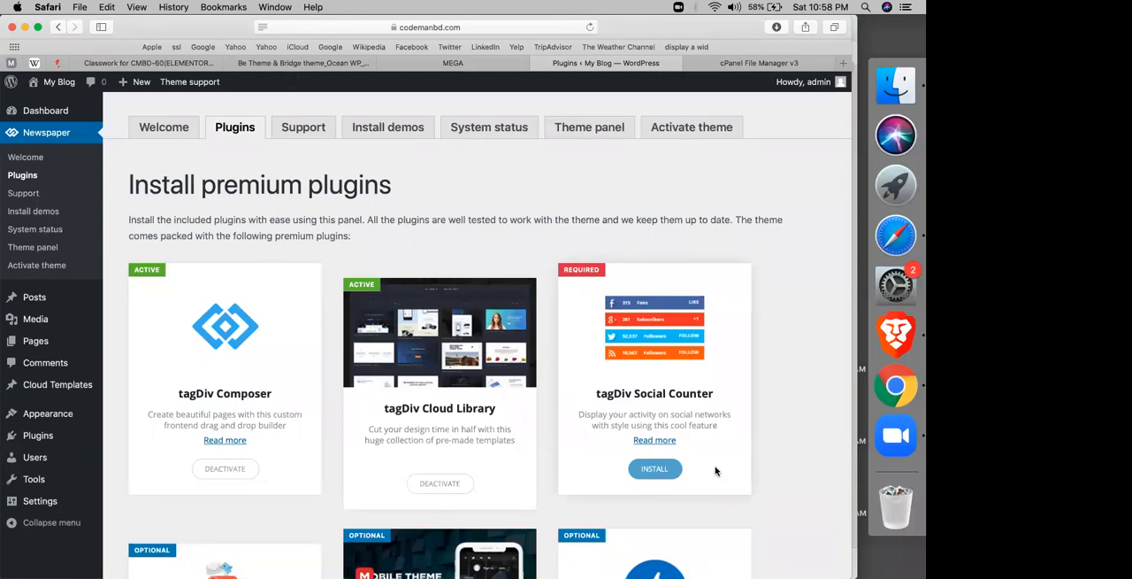
Step: Install and activate the required tagDiv Social Counter plugin
left_click(656, 471)
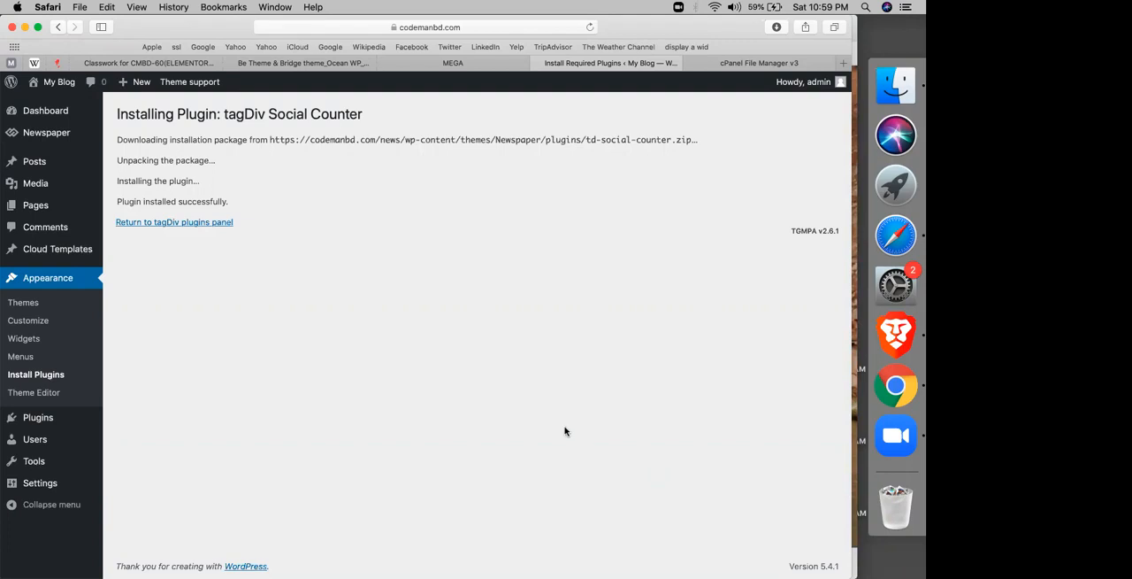
left_click(174, 223)
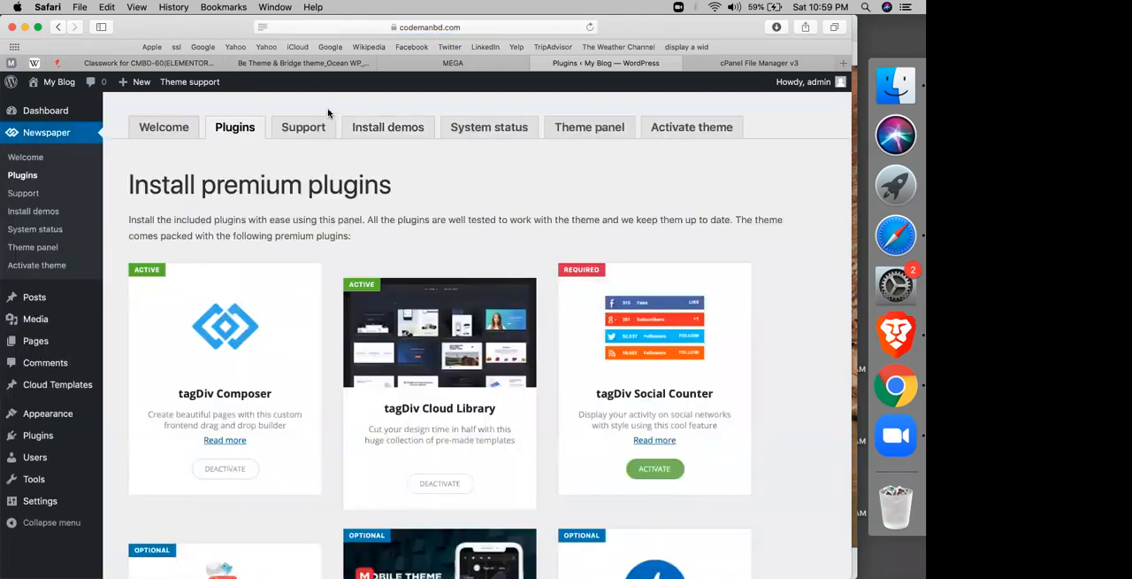
left_click(650, 475)
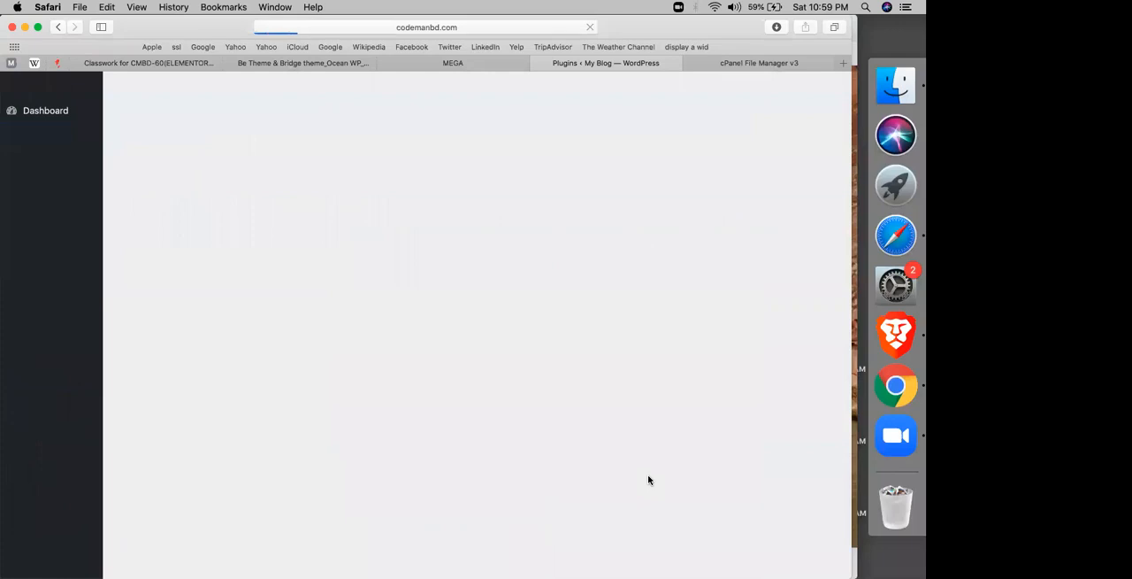
Step: Review the Newspaper theme's required and optional plugins and read the sheet's instruction on disabling plugin and theme updates
scroll(510, 472, "down", 3)
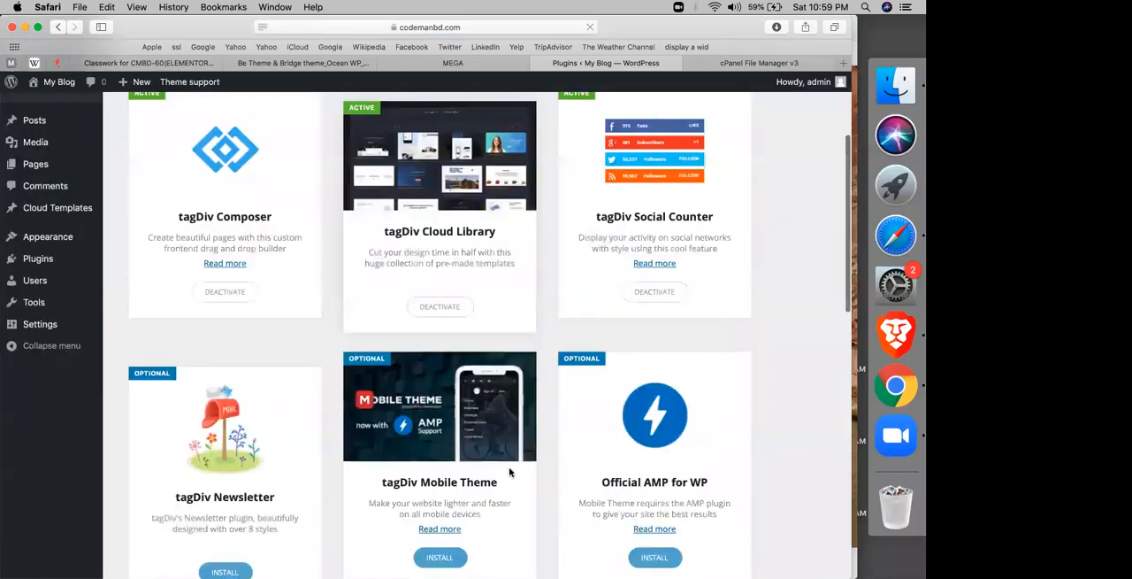
scroll(510, 473, "down", 3)
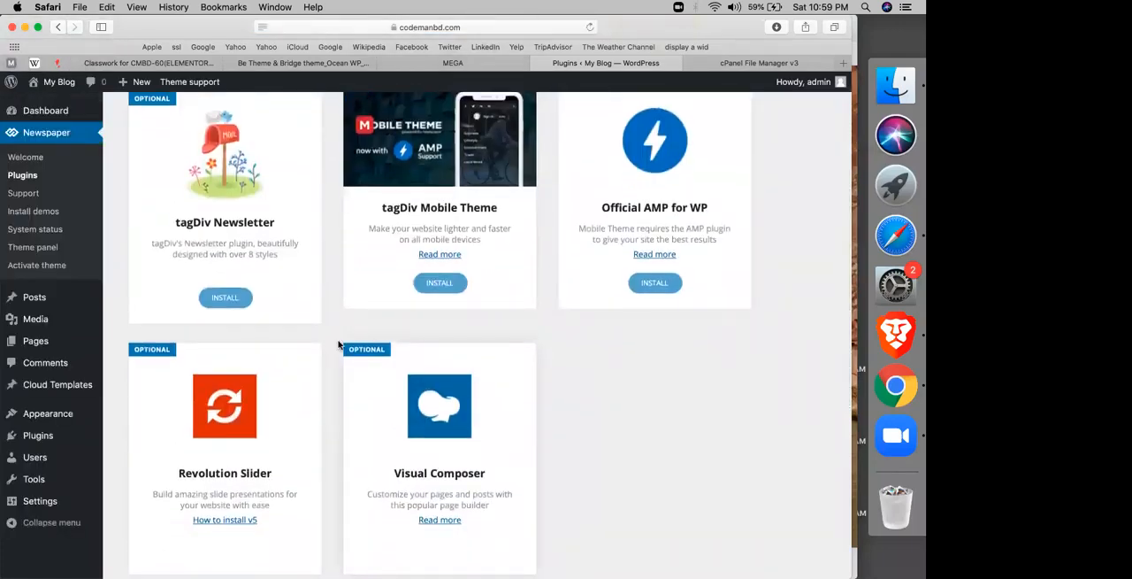
scroll(288, 330, "up", 5)
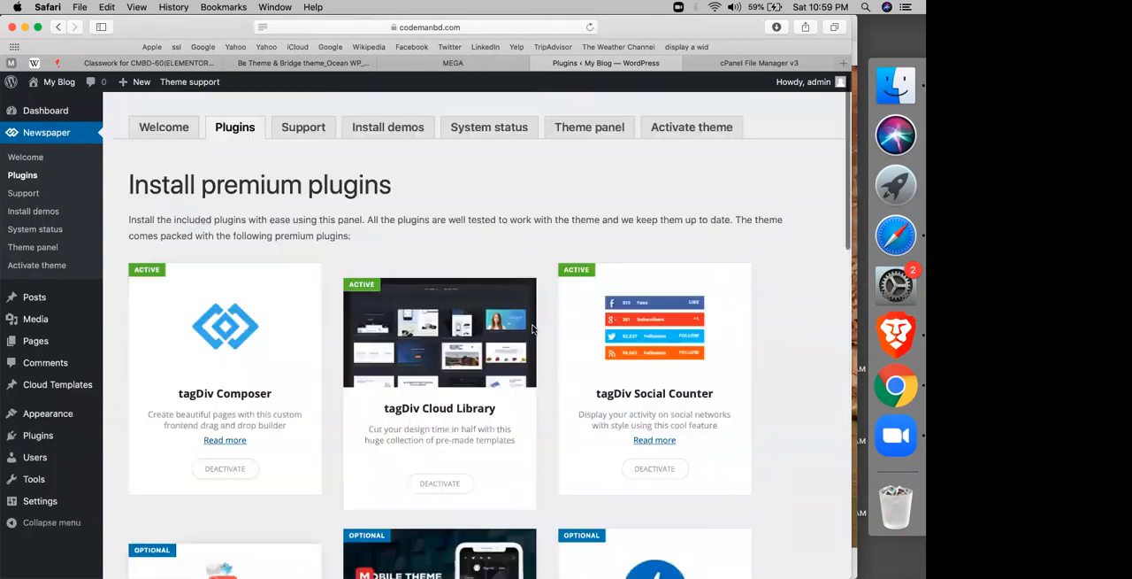
scroll(339, 313, "down", 3)
scroll(324, 309, "up", 1)
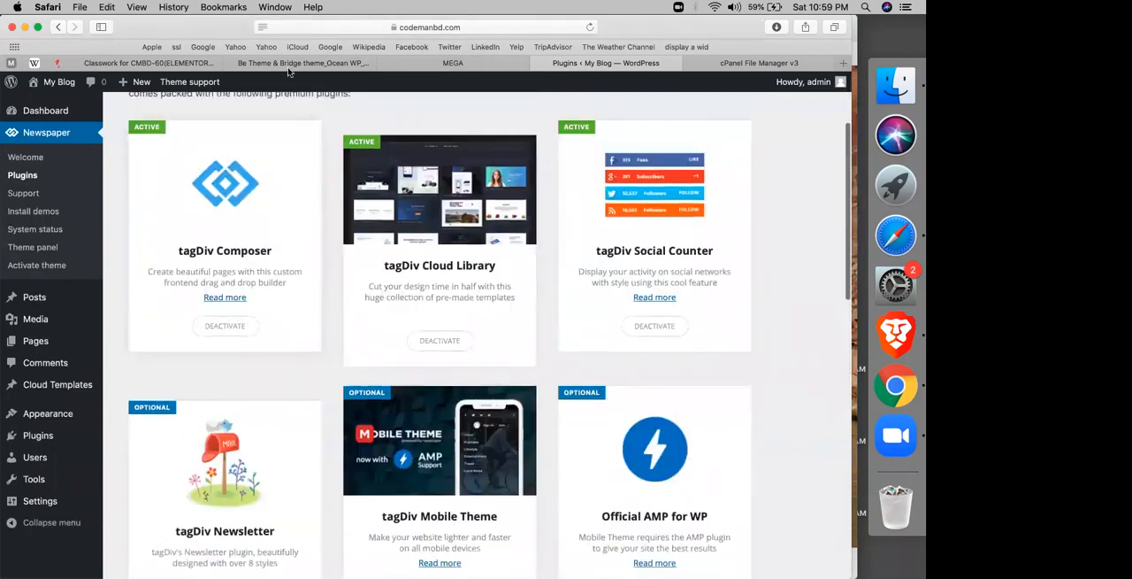
left_click(286, 69)
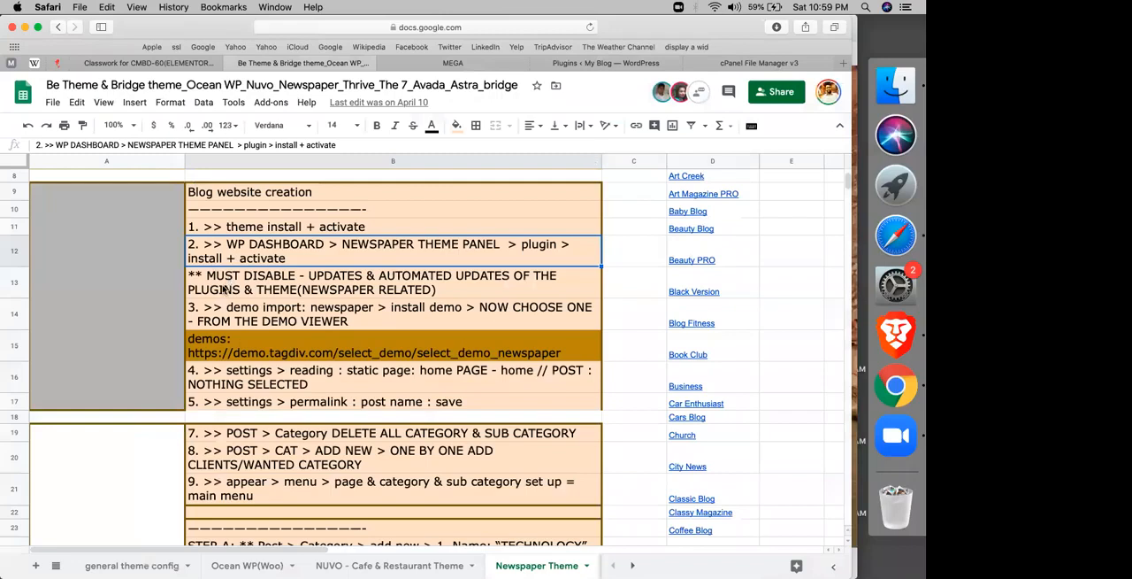
left_click(225, 289)
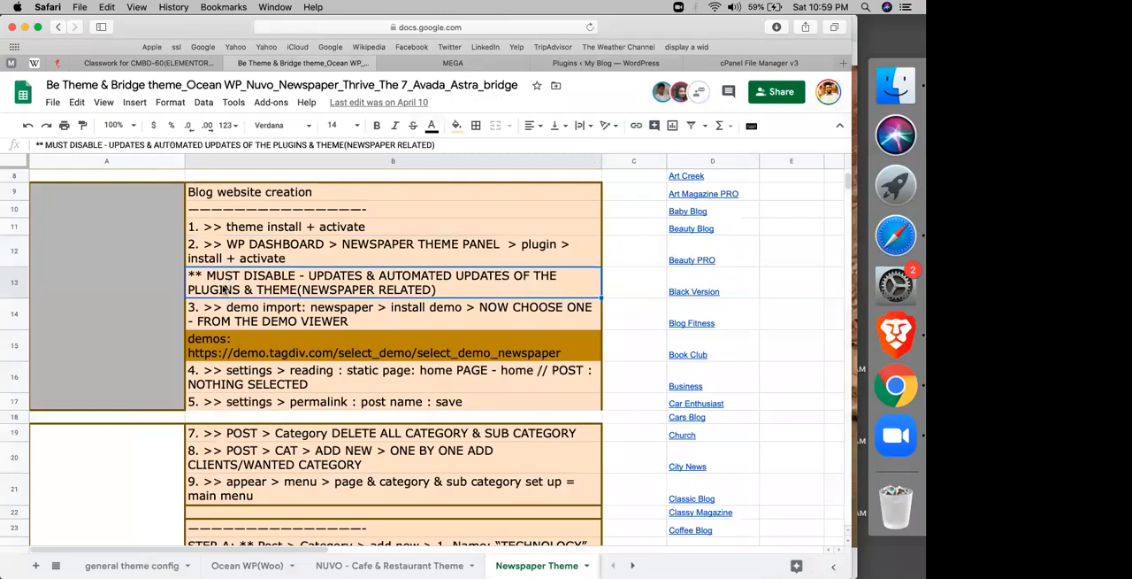
left_click(589, 64)
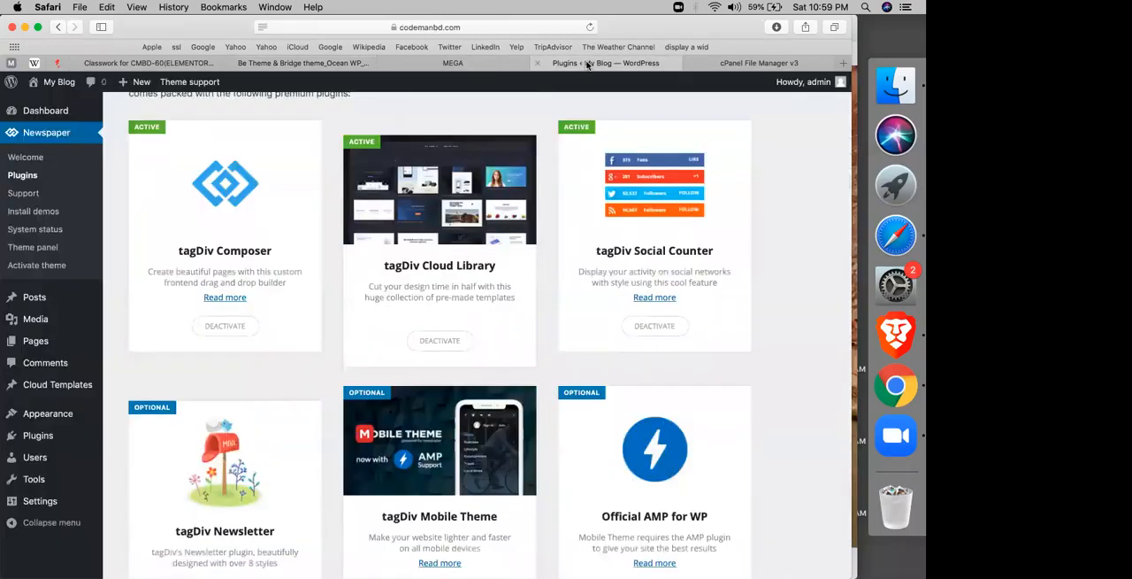
Step: Read the demo import instruction in the Newspaper Theme sheet and open the theme's list of installable demos in WordPress
left_click(22, 175)
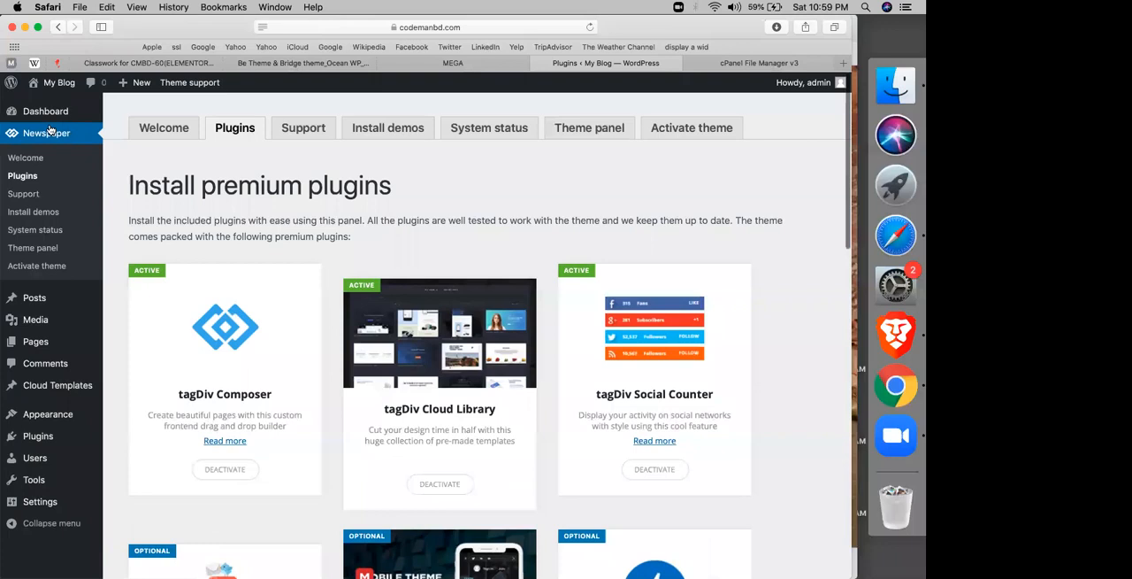
left_click(298, 63)
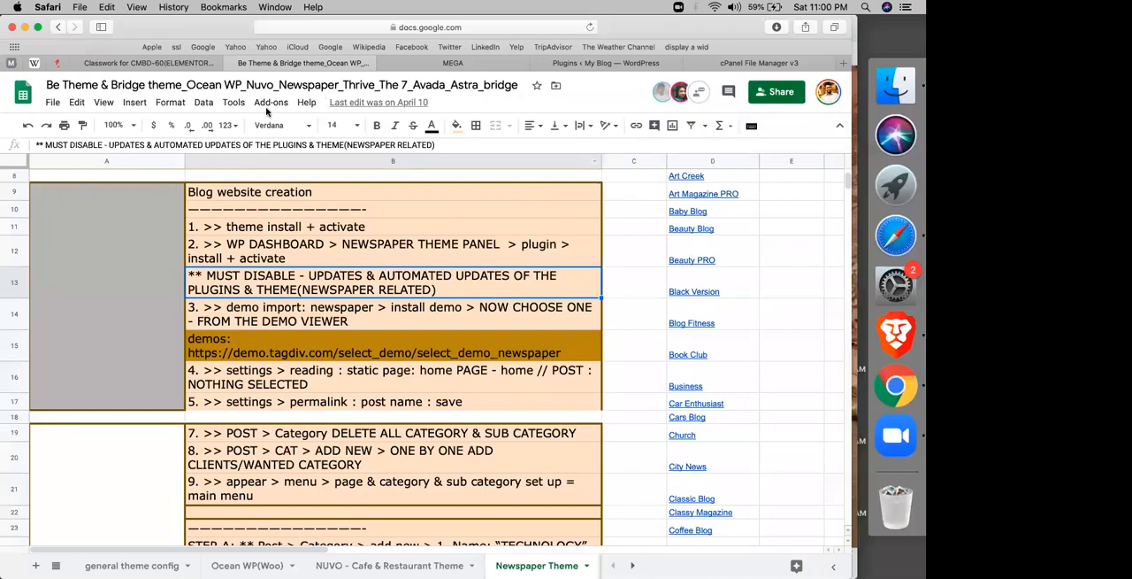
left_click(299, 307)
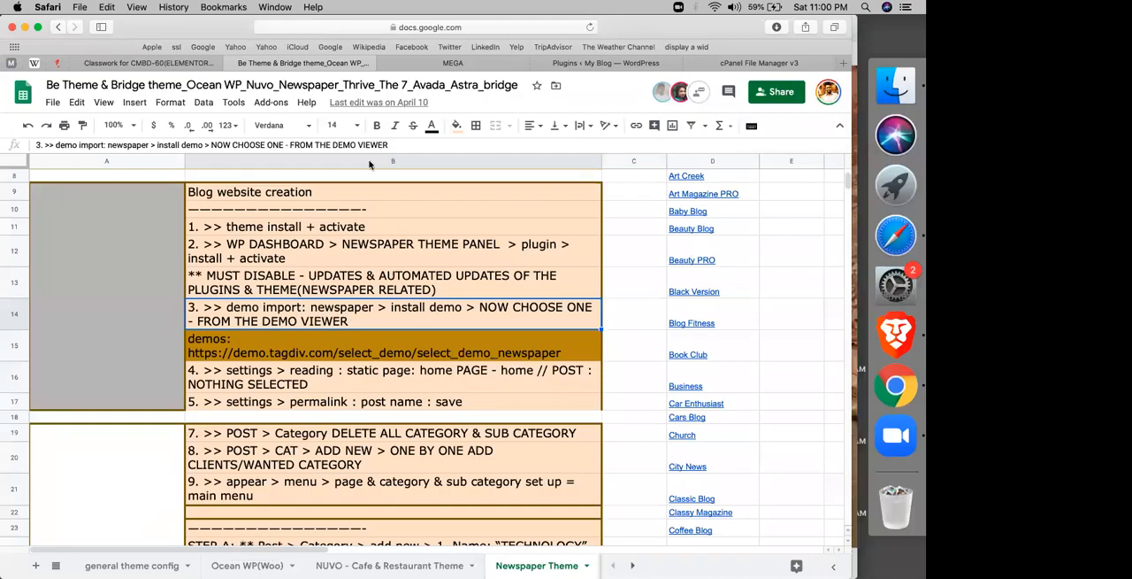
left_click(456, 66)
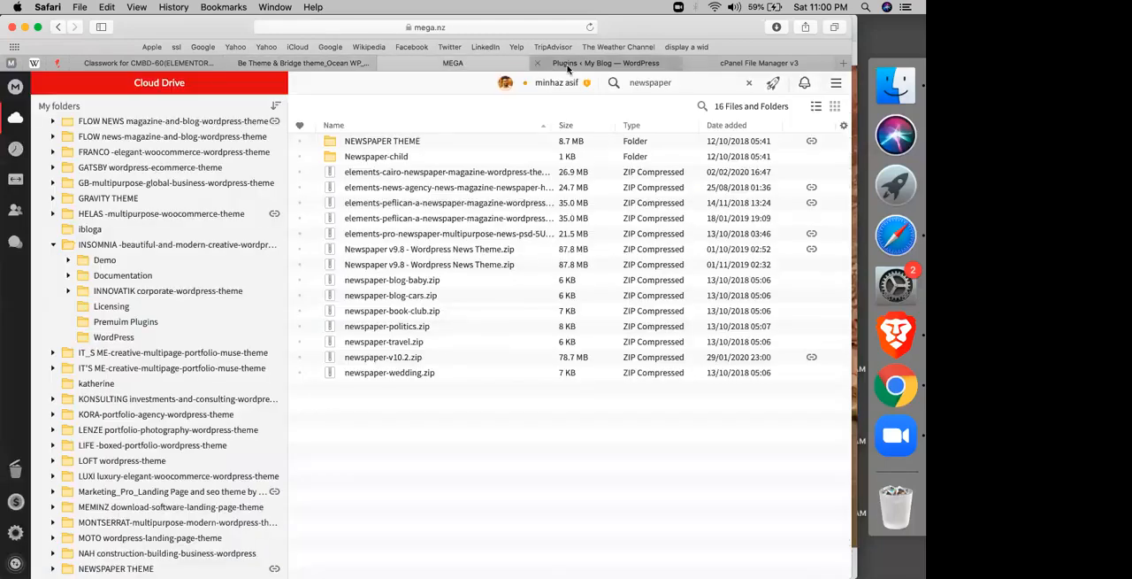
left_click(584, 63)
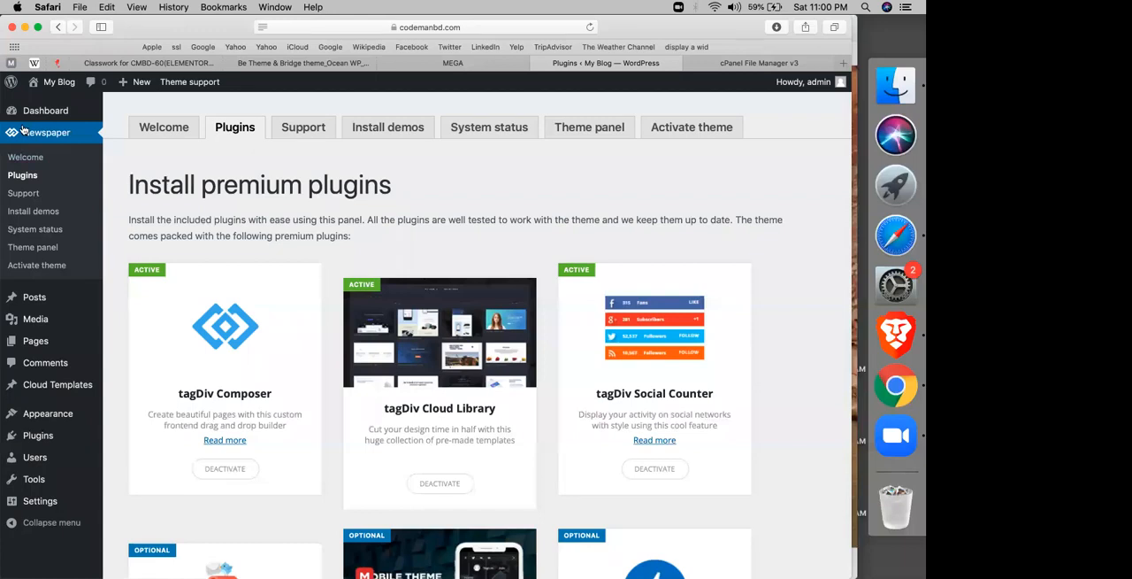
left_click(25, 215)
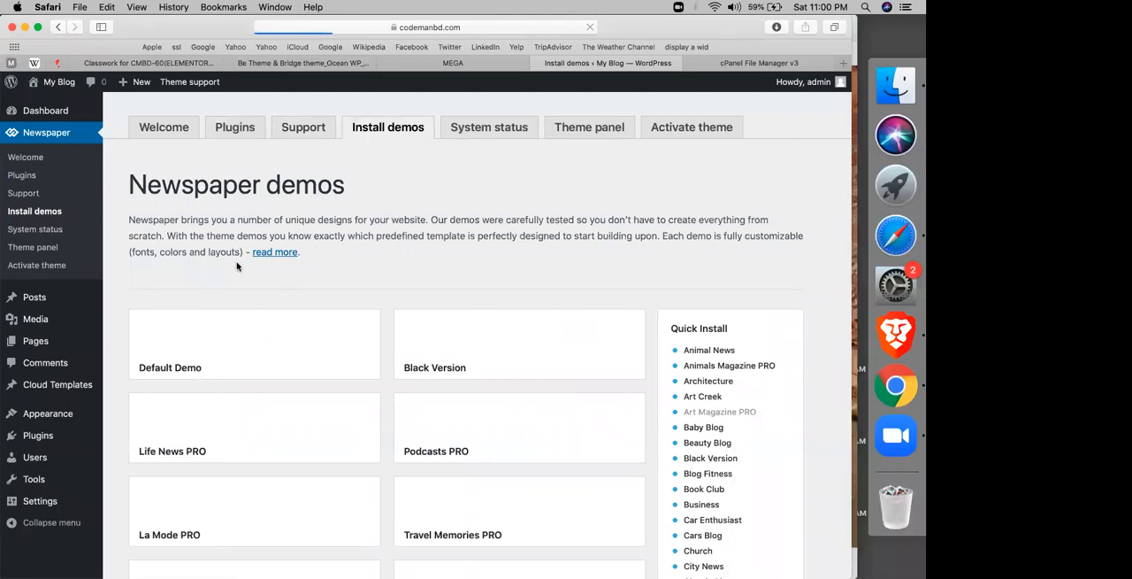
Step: Look through the Newspaper theme's demos to find one suited to a news site
scroll(237, 267, "down", 10)
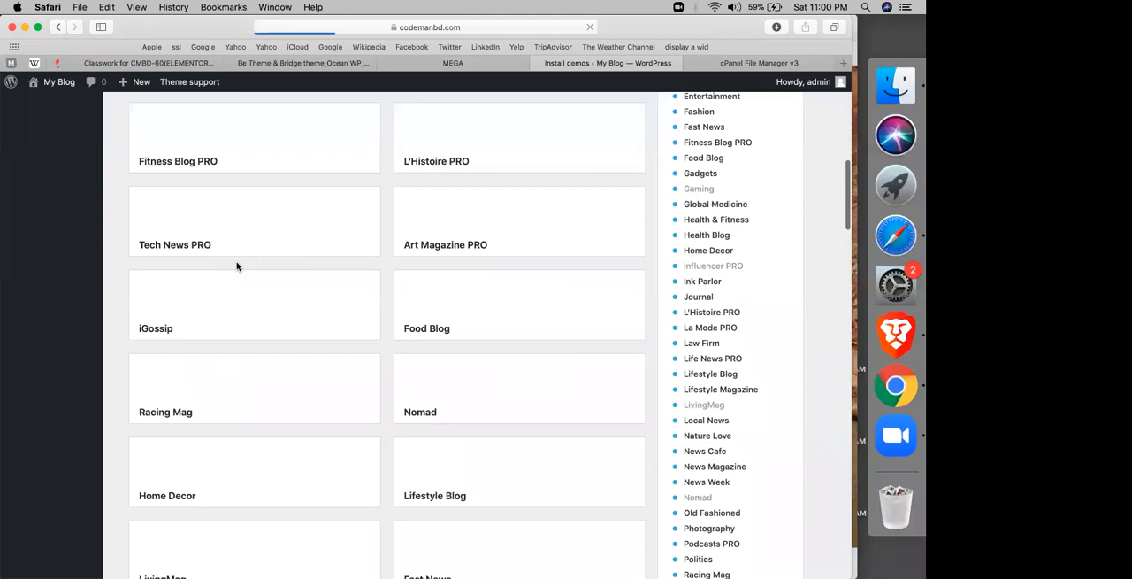
scroll(237, 266, "up", 5)
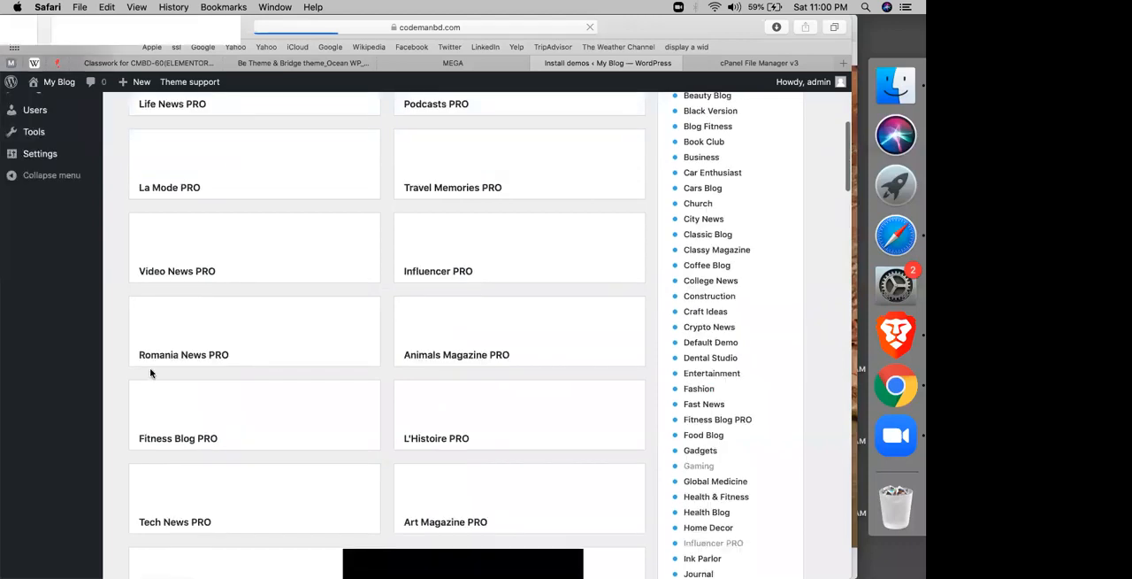
scroll(150, 370, "down", 5)
scroll(117, 358, "down", 3)
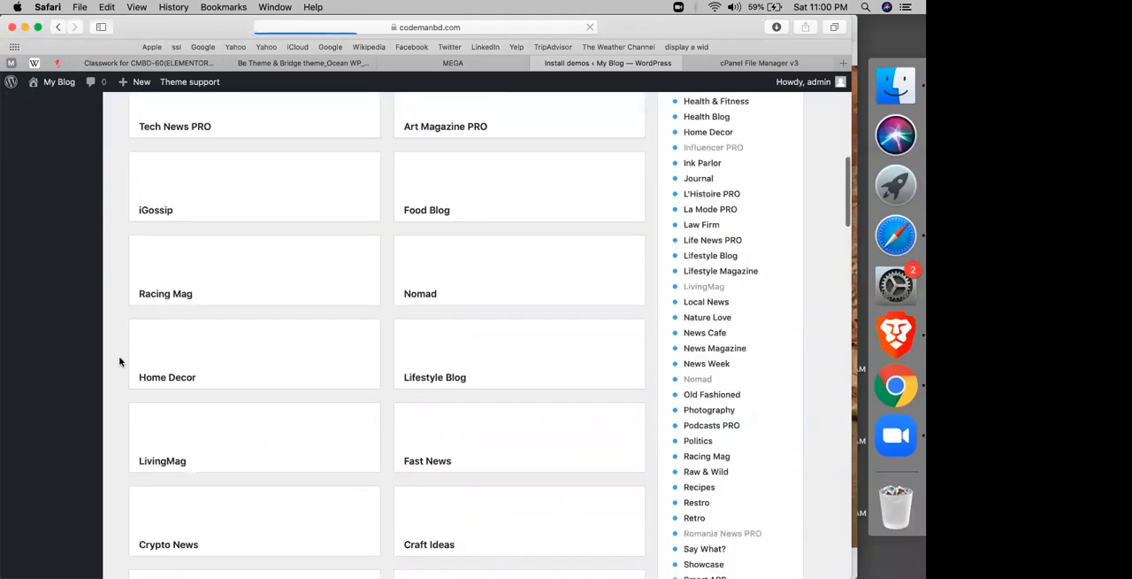
right_click(115, 354)
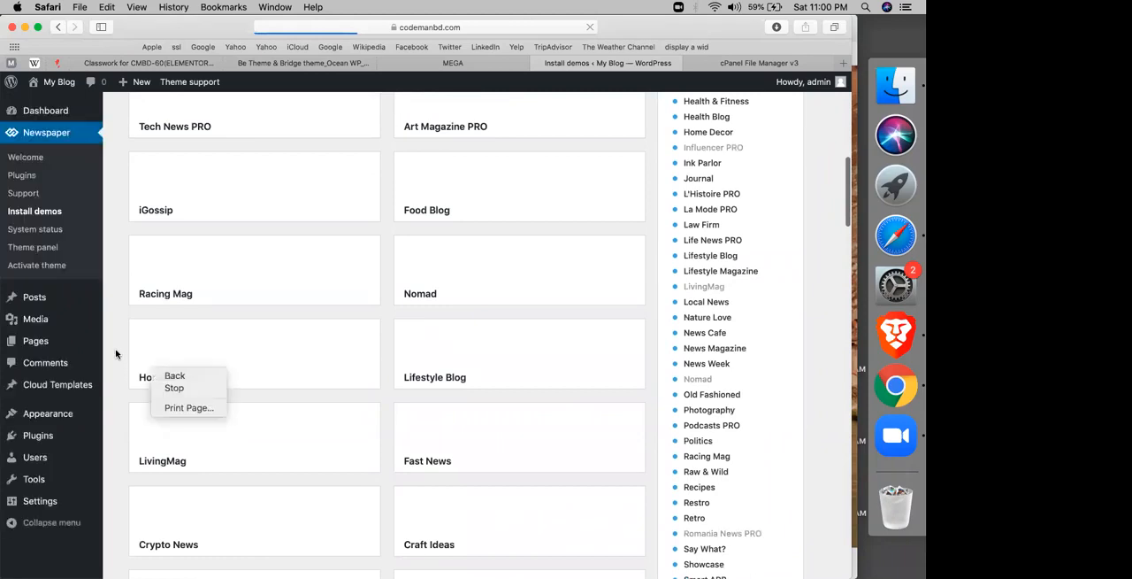
scroll(171, 345, "down", 5)
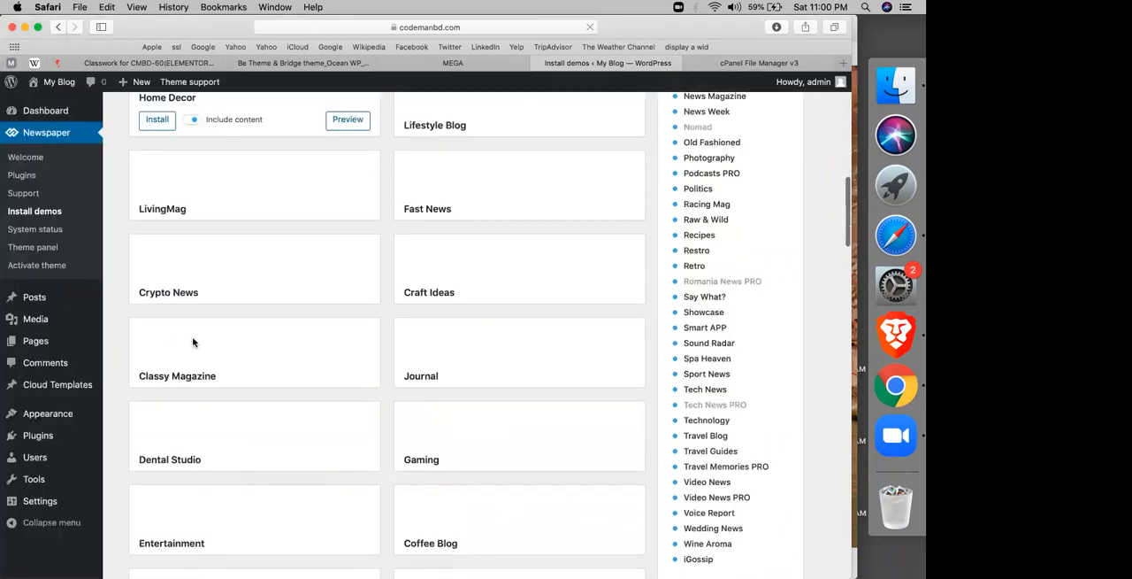
scroll(193, 342, "down", 3)
scroll(379, 359, "down", 1)
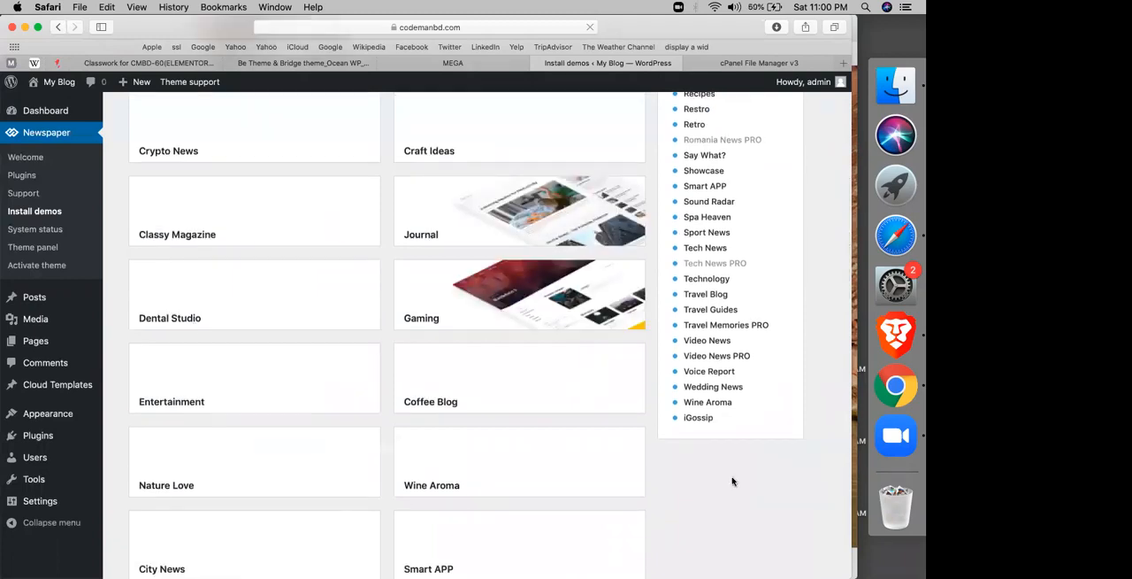
scroll(732, 481, "down", 4)
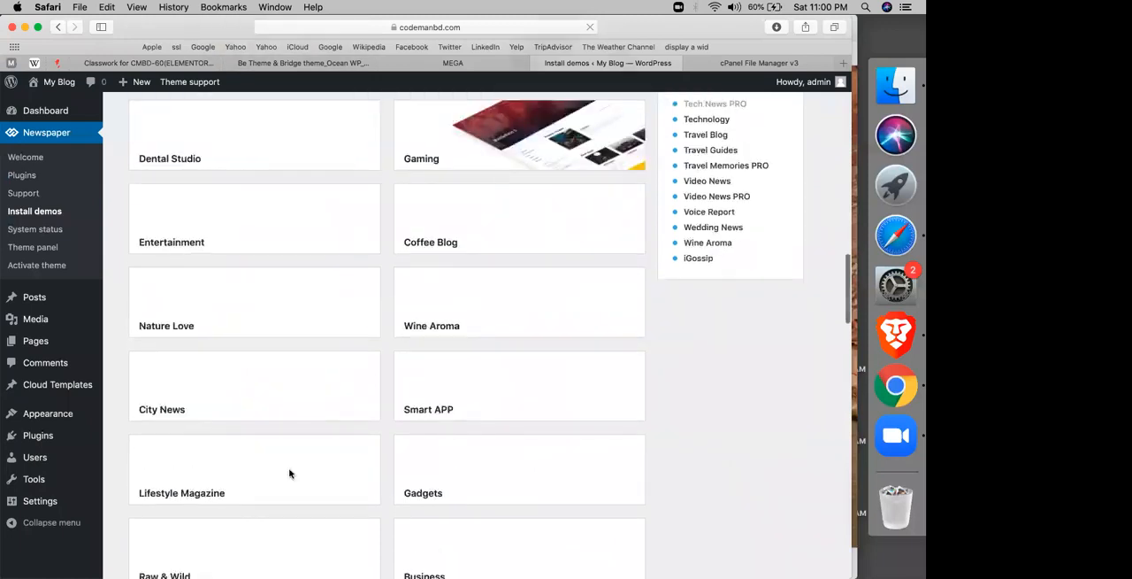
scroll(447, 328, "down", 8)
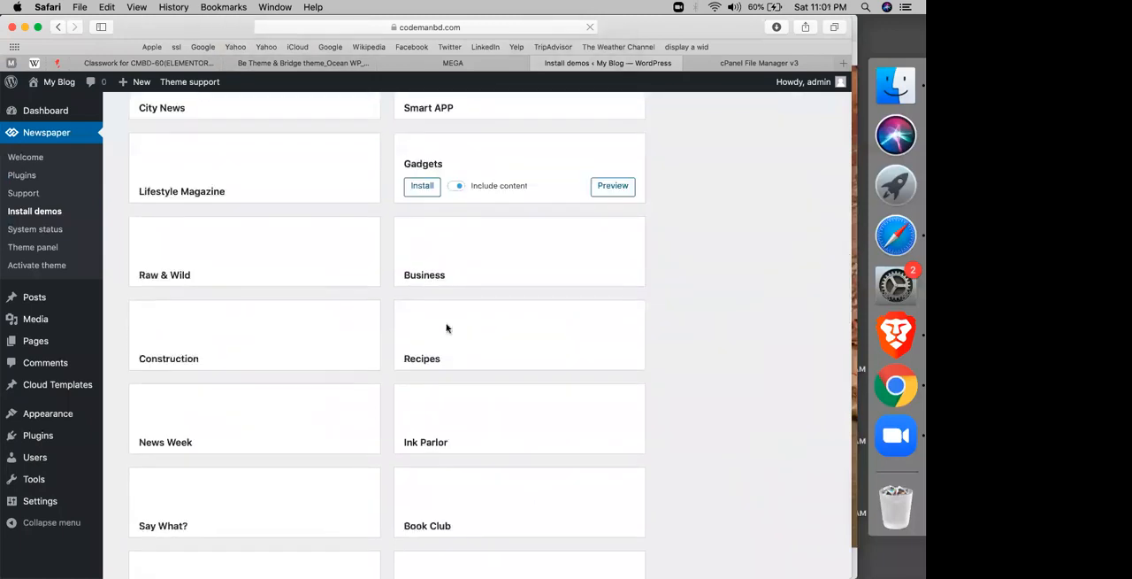
scroll(447, 328, "down", 1)
scroll(447, 329, "down", 10)
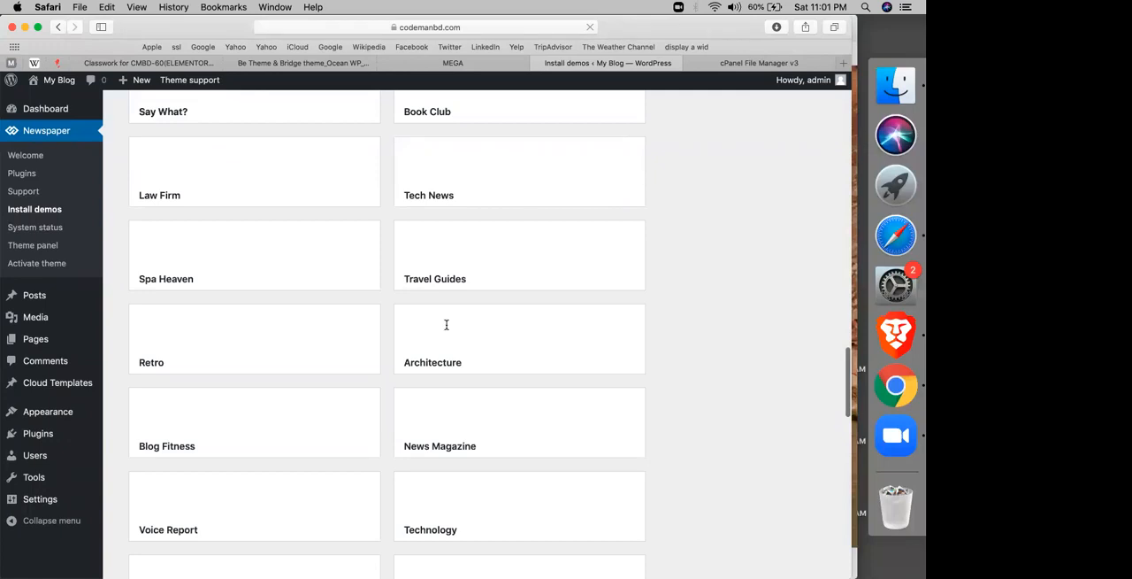
scroll(447, 324, "down", 7)
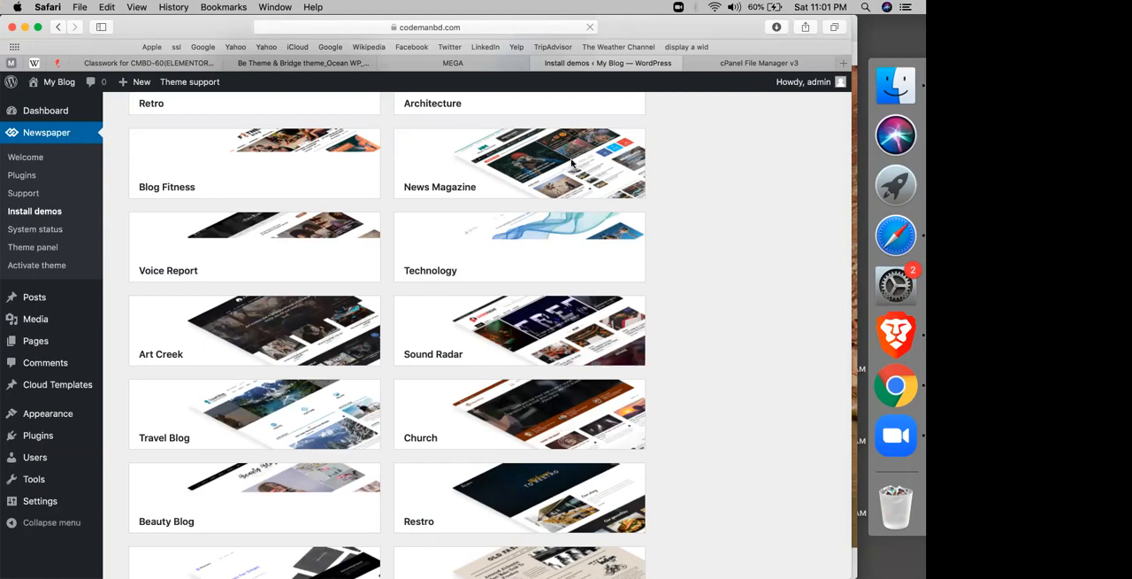
Step: Install the full News Magazine demo with its content included
mouse_move(426, 185)
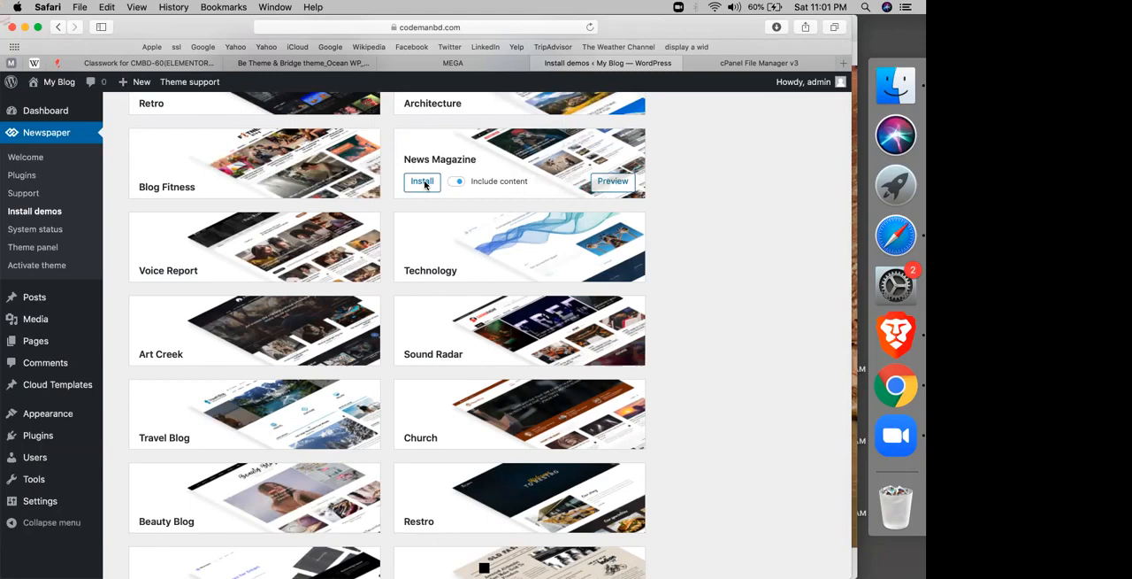
left_click(425, 185)
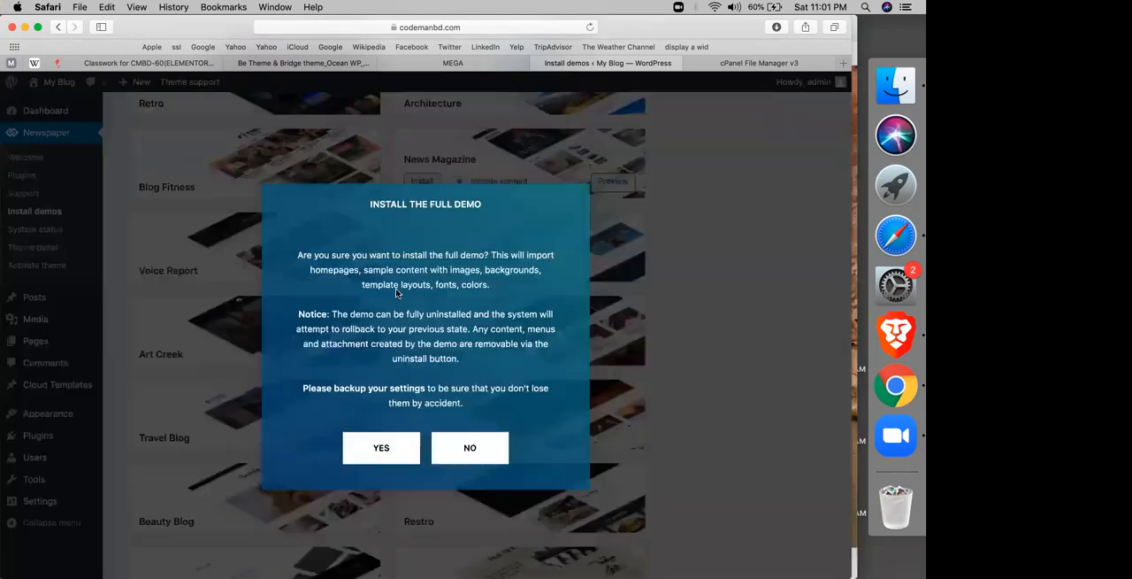
left_click(377, 451)
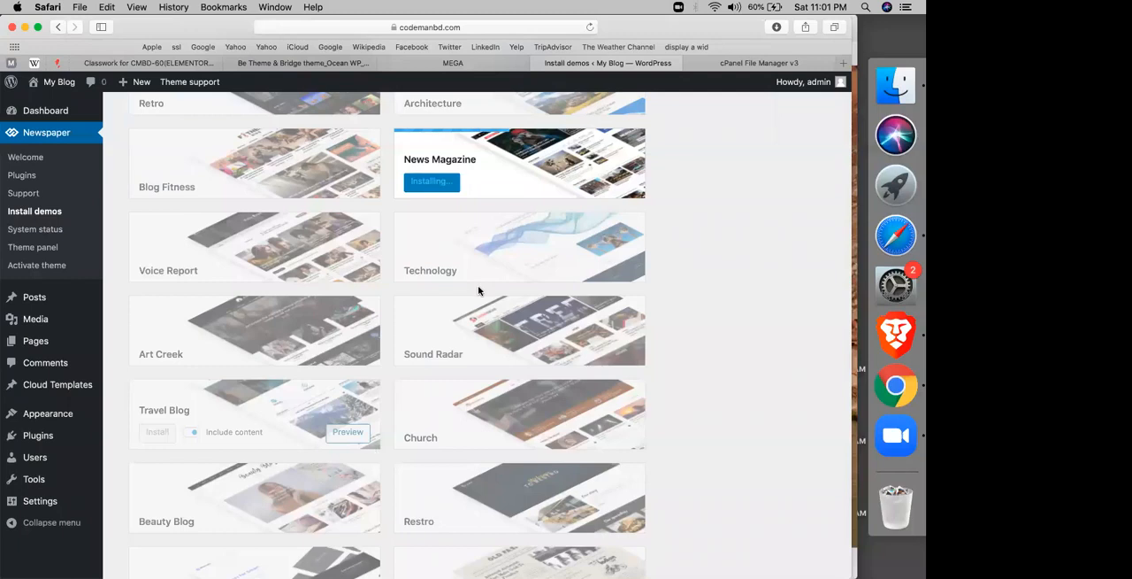
Step: Start downloading Newspaper v9.8 - Wordpress News Theme.zip in MEGA, and pause the transfer
left_click(443, 63)
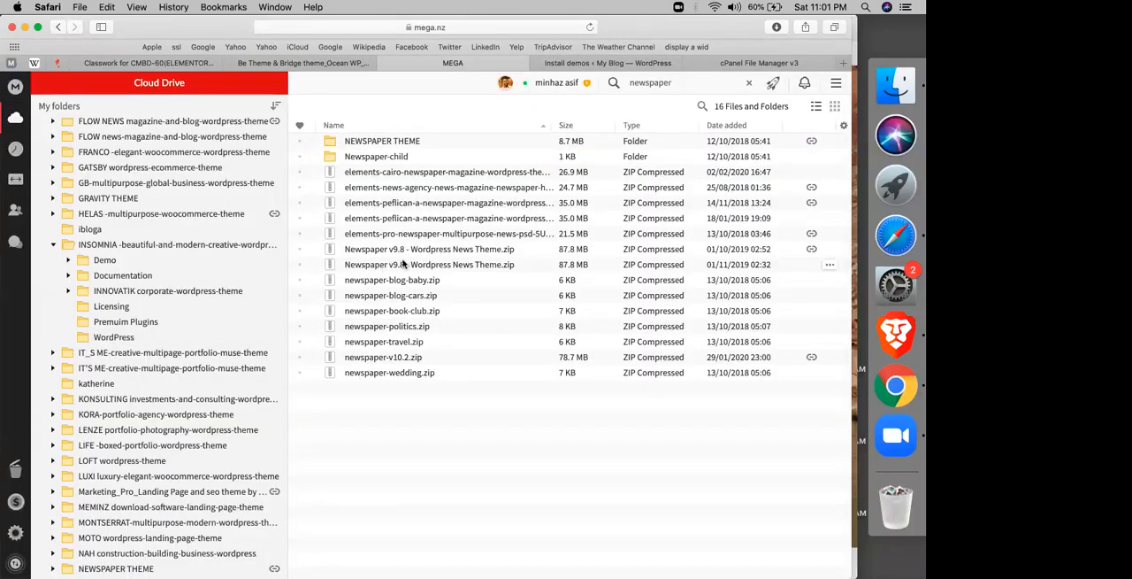
left_click(442, 265)
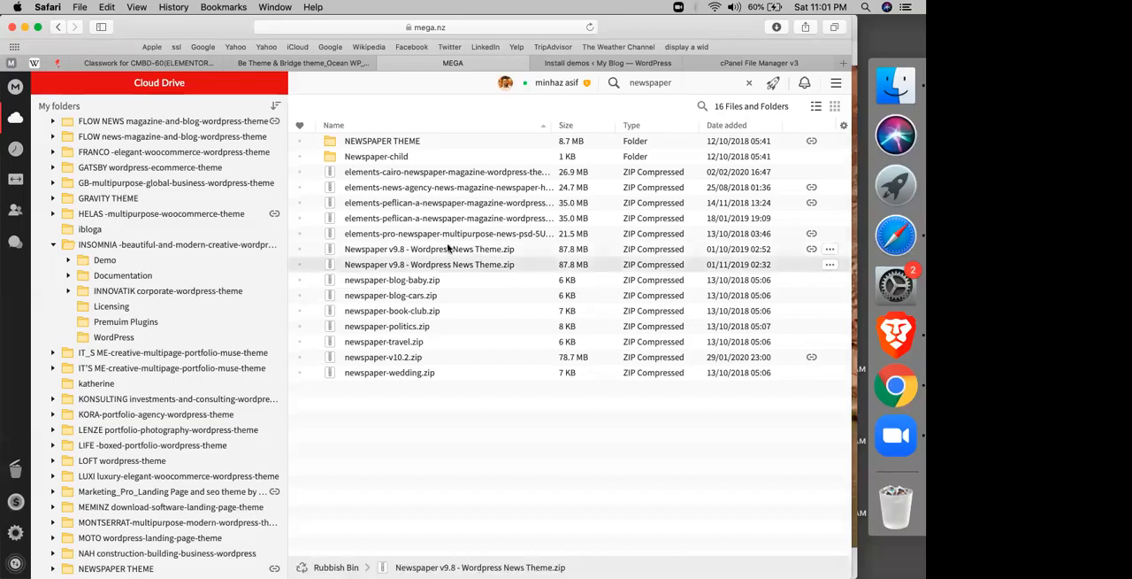
left_click(450, 249)
right_click(449, 249)
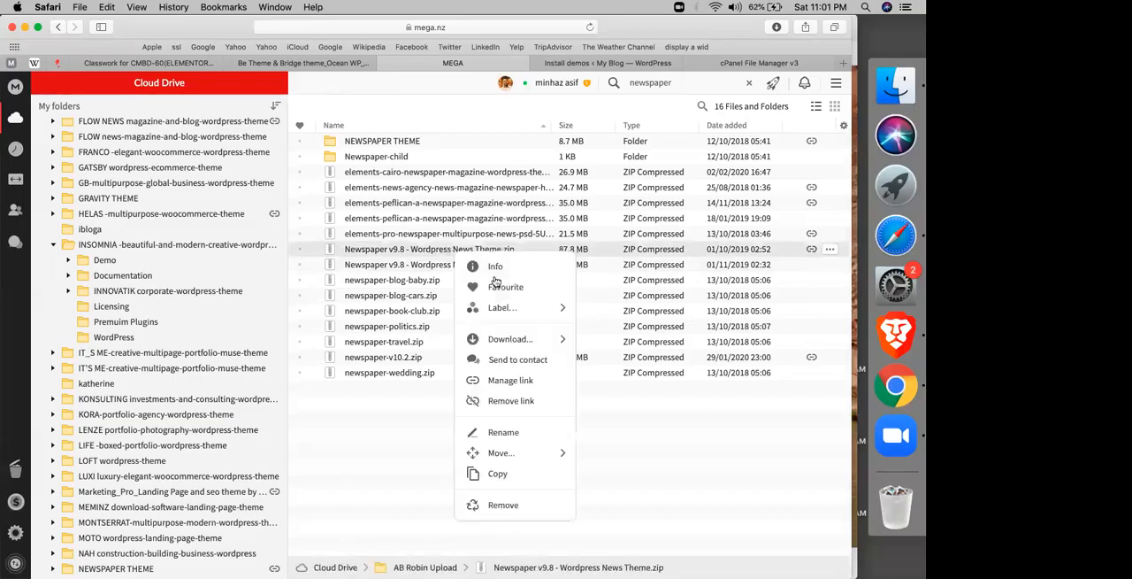
left_click(490, 347)
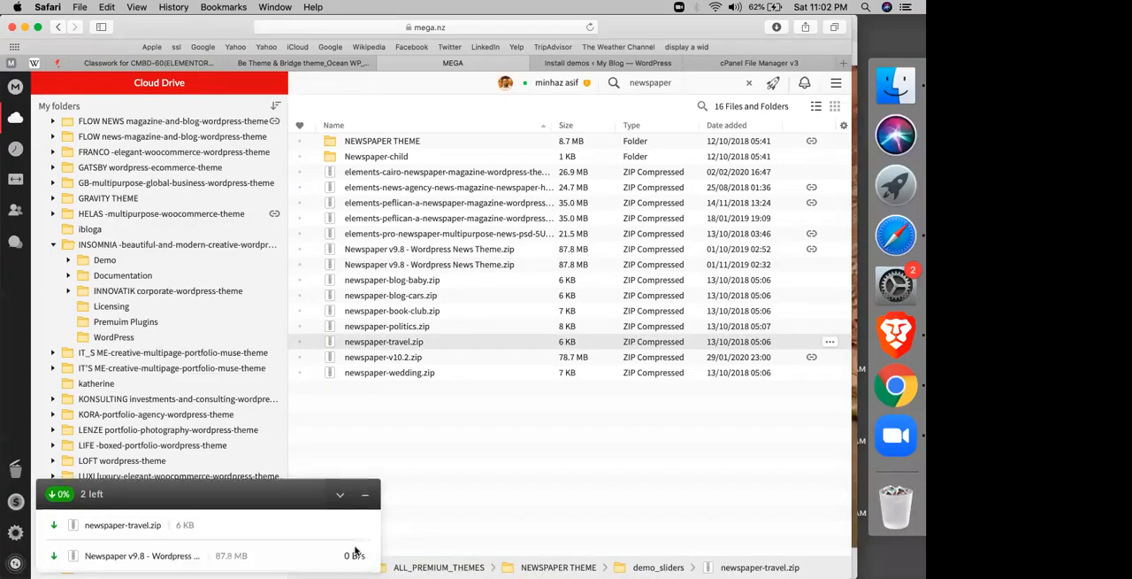
left_click(333, 558)
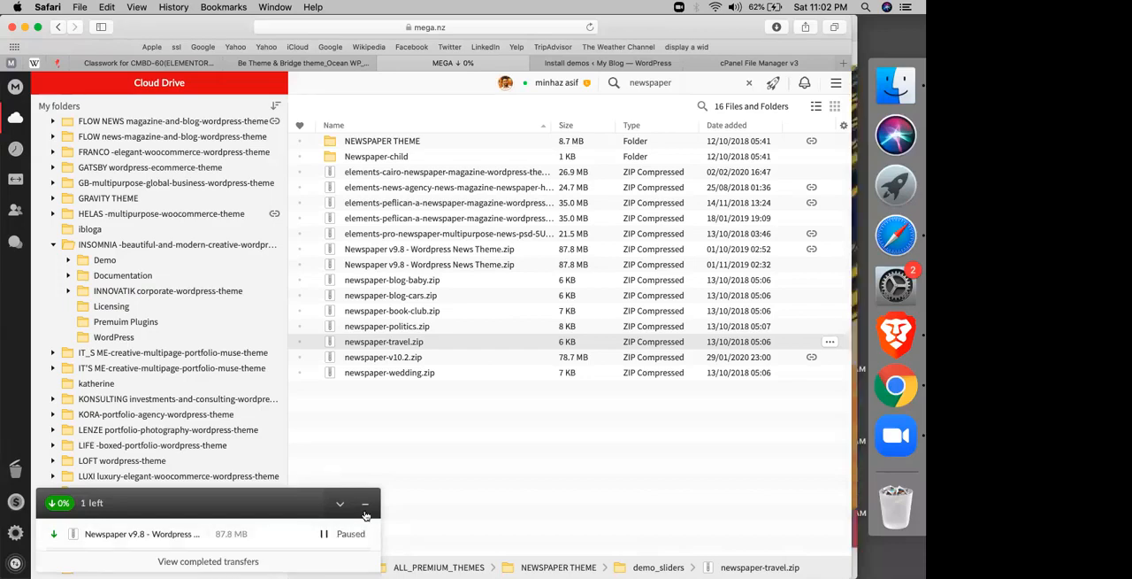
left_click(366, 504)
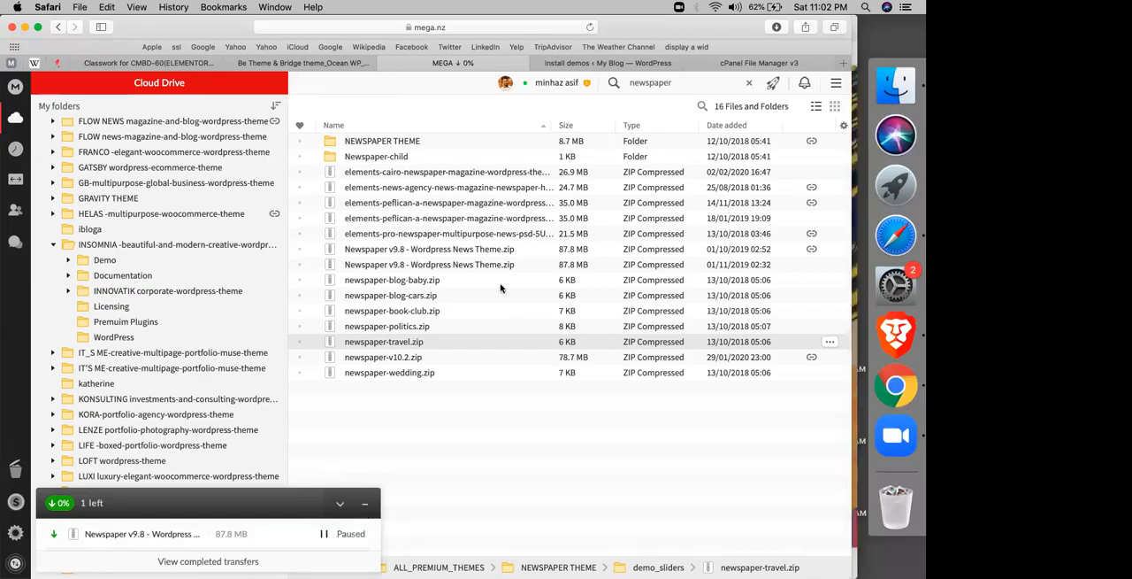
Step: Copy the MEGA share link with key for the Newspaper v9.8 - Wordpress News Theme.zip added on 01/10/2019
right_click(433, 250)
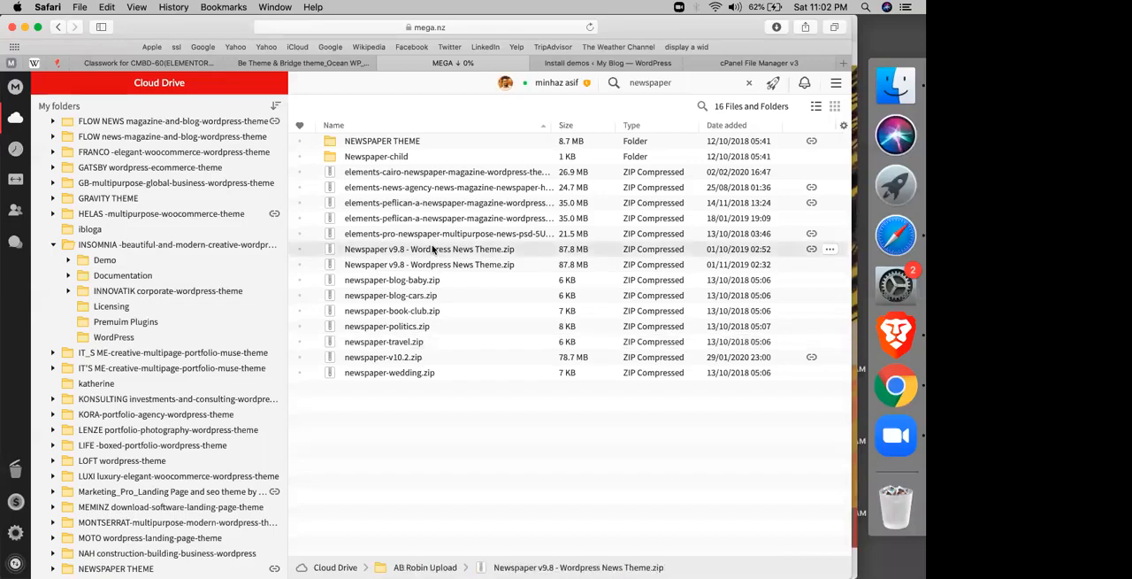
left_click(445, 264)
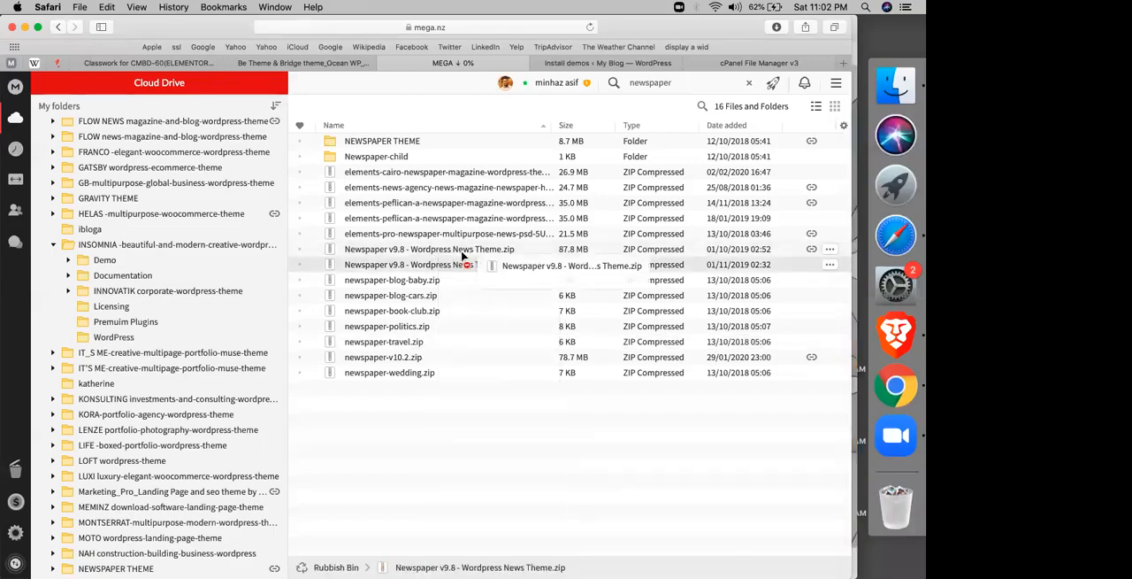
key("Down")
key("Down")
key("Up")
key("Up")
key("Up")
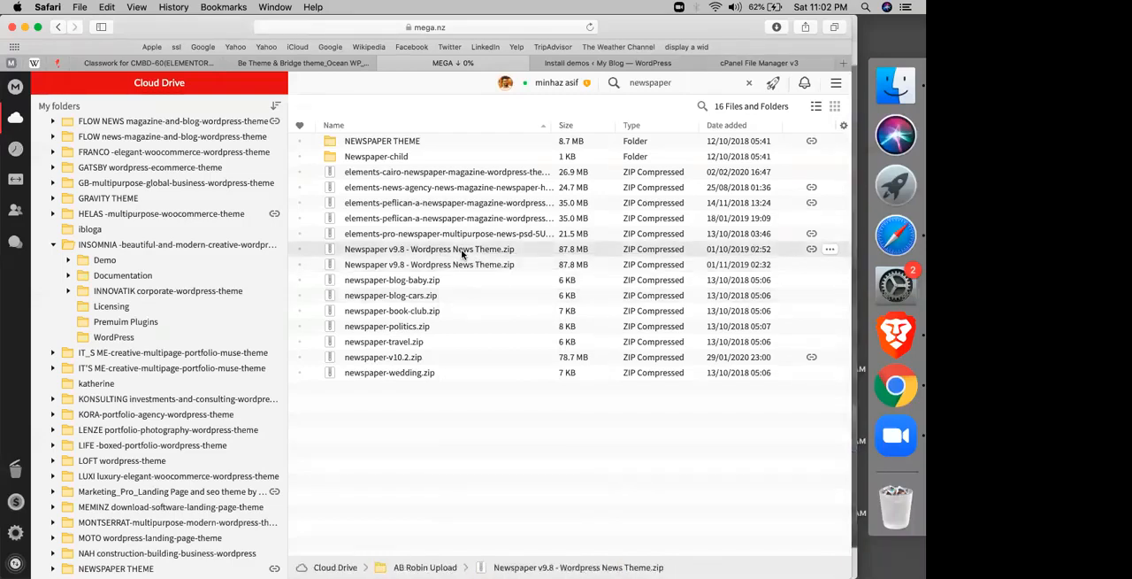
key("Down")
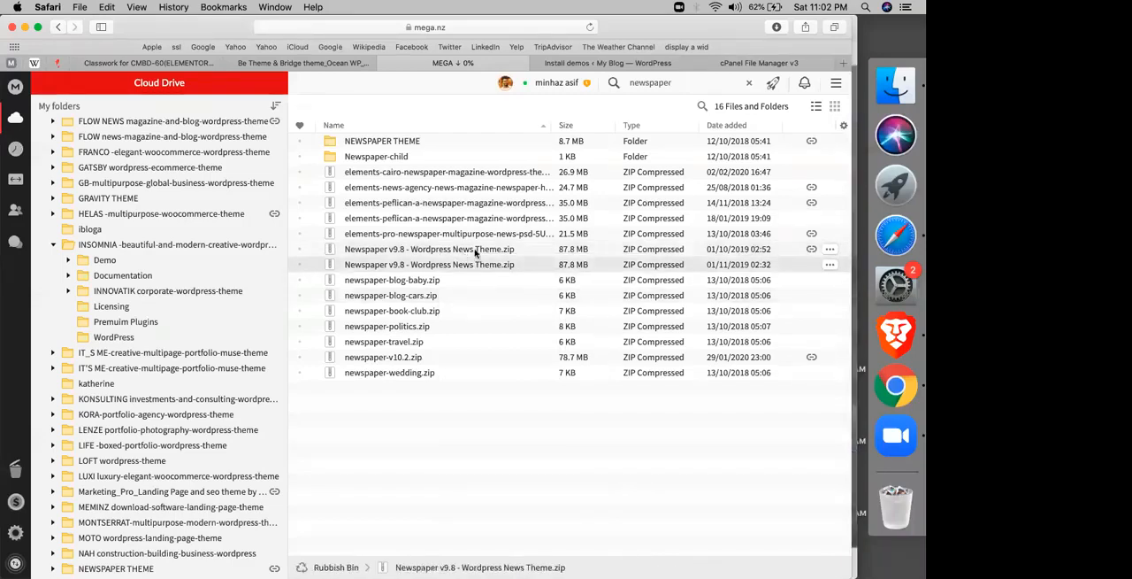
left_click(474, 253)
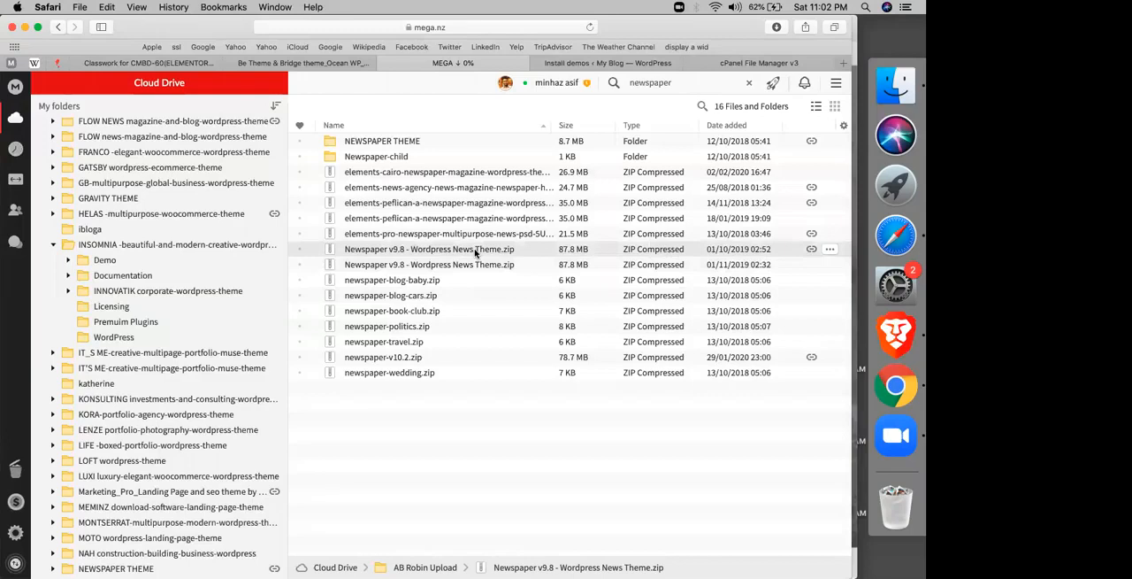
right_click(476, 253)
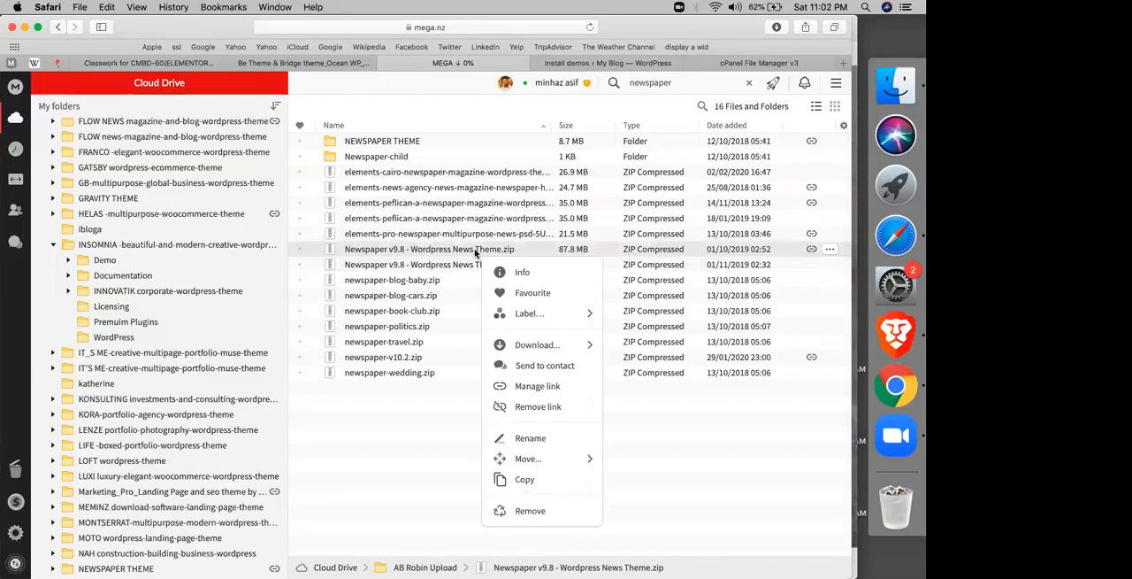
left_click(526, 395)
left_click(582, 417)
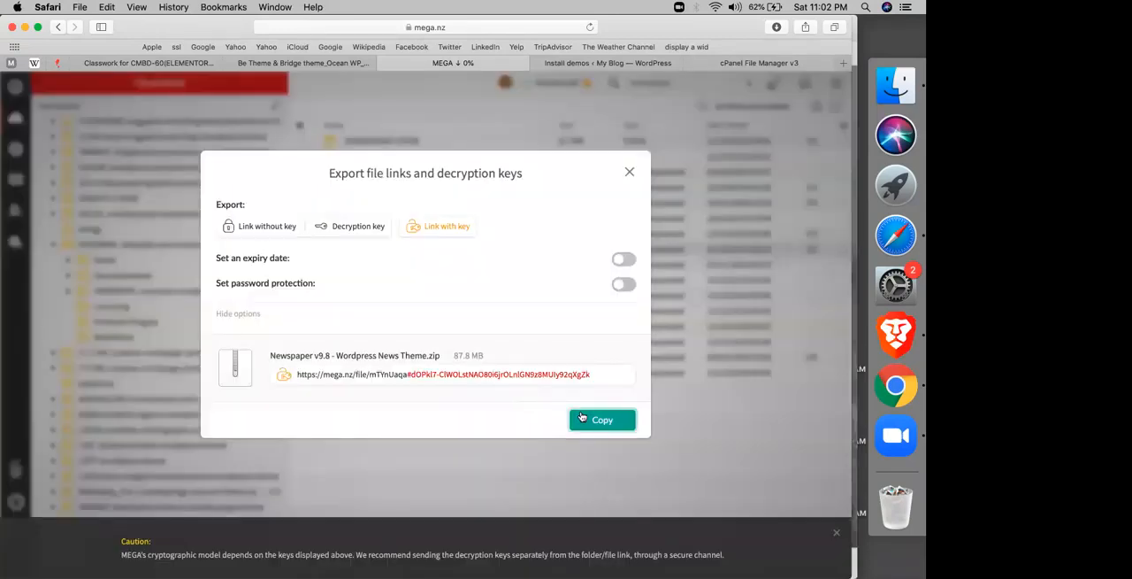
Step: Switch to the Google Classroom classwork and create a new material titled "get newspaper theme"
left_click(172, 66)
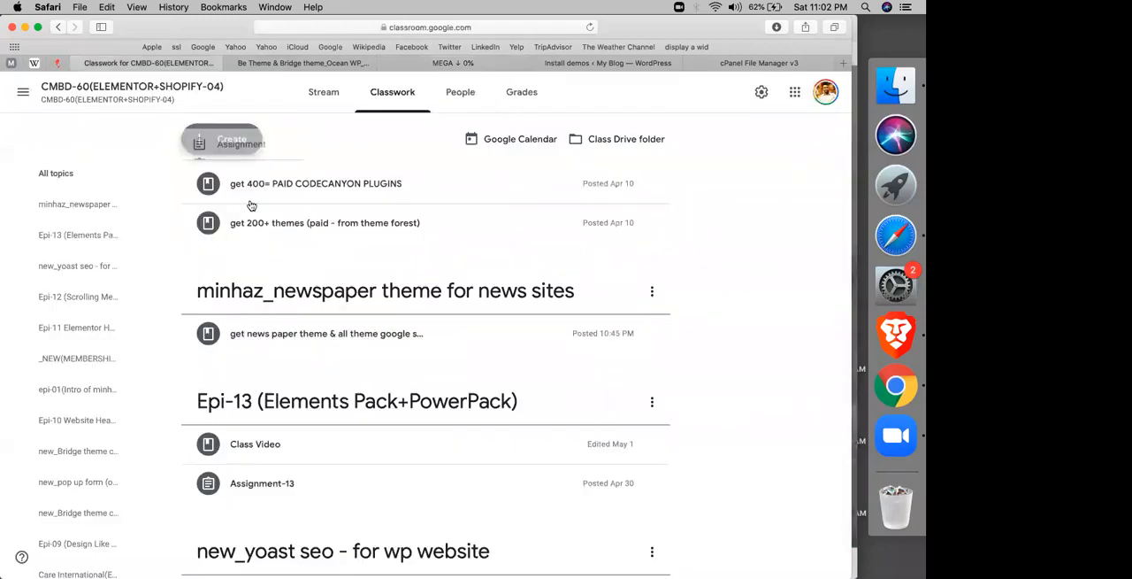
left_click(225, 139)
left_click(236, 237)
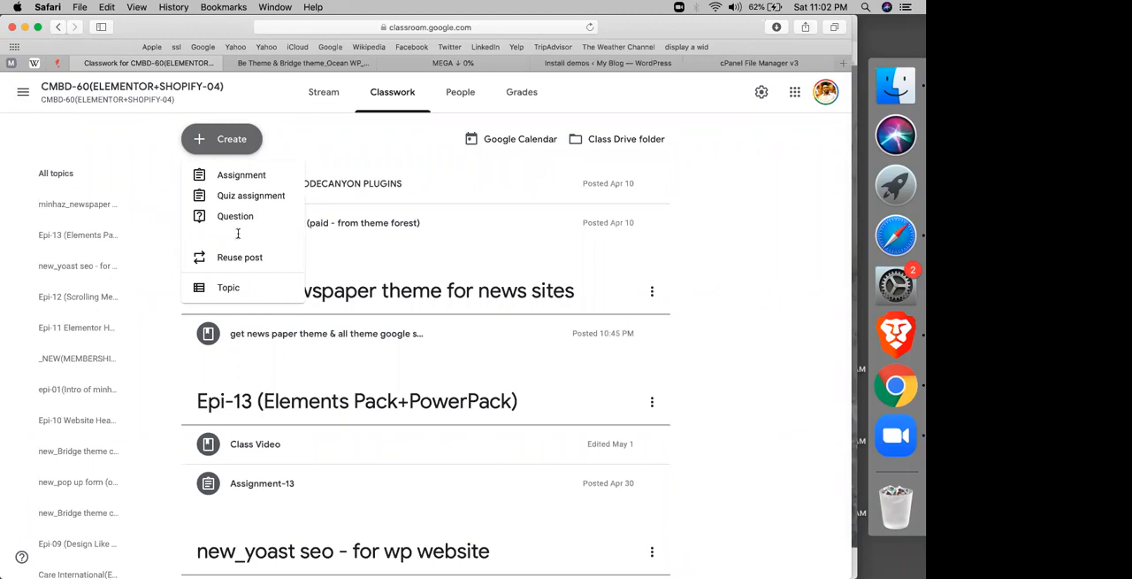
type("get newspaper theme")
Step: Attach the copied MEGA share link, including its decryption key, to the material
left_click(71, 283)
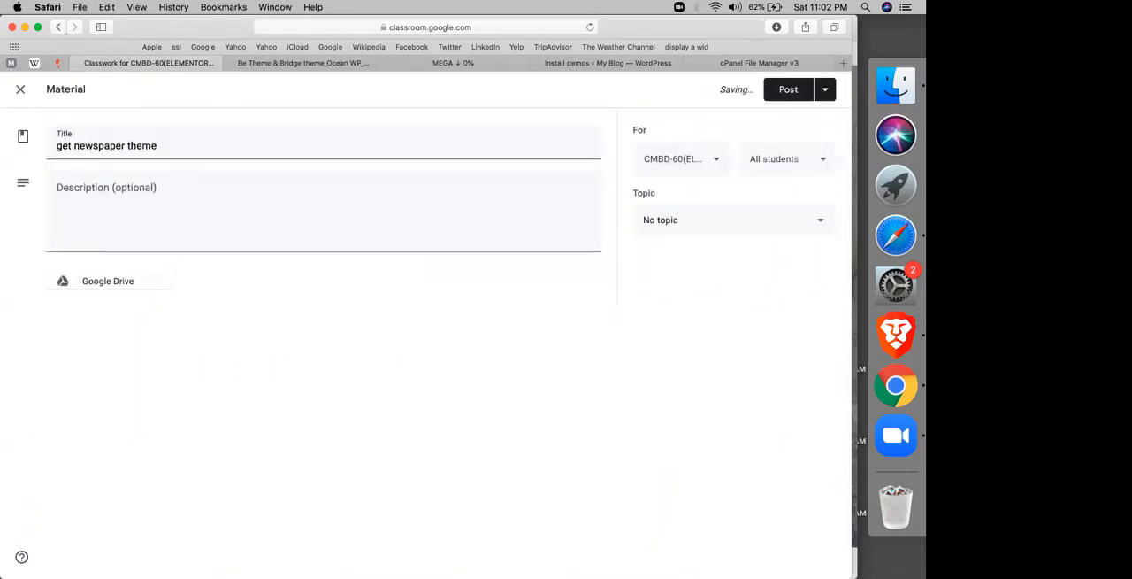
left_click(107, 324)
key("super+v")
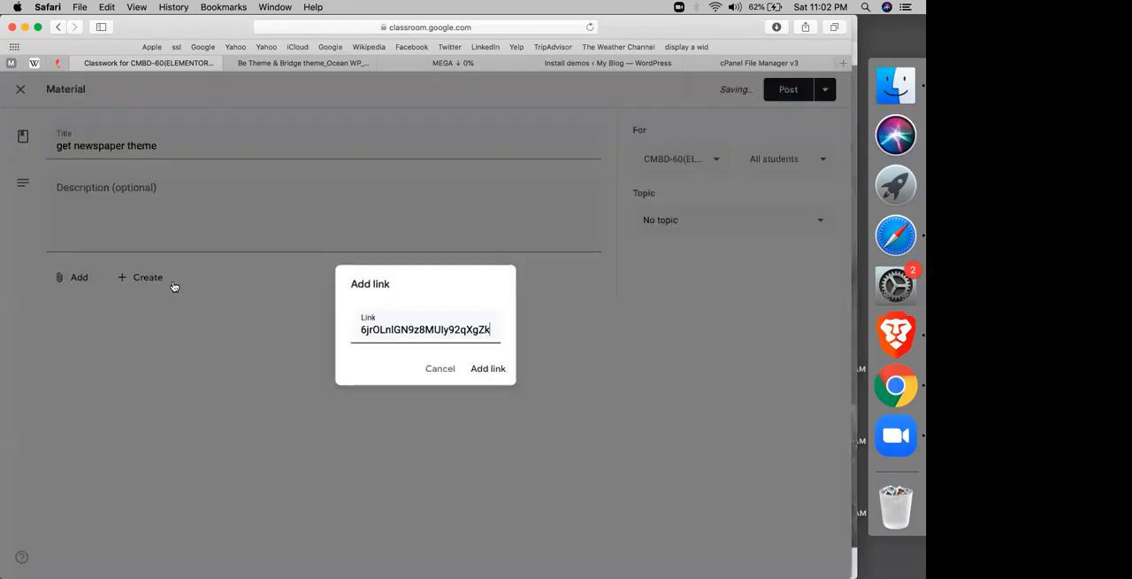
key("Return")
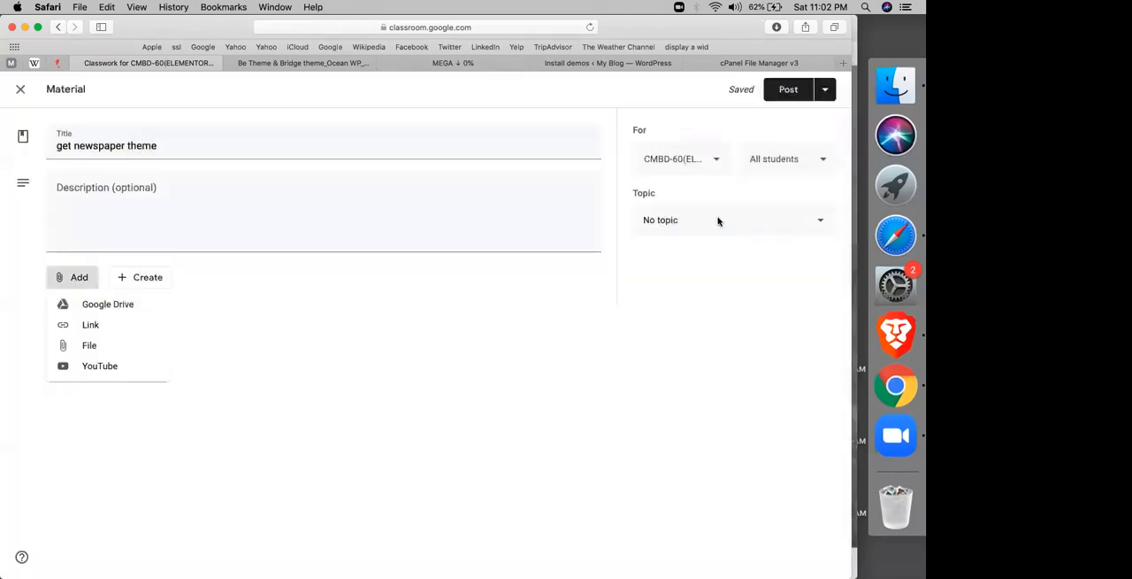
left_click(121, 327)
key("super+v")
left_click(474, 363)
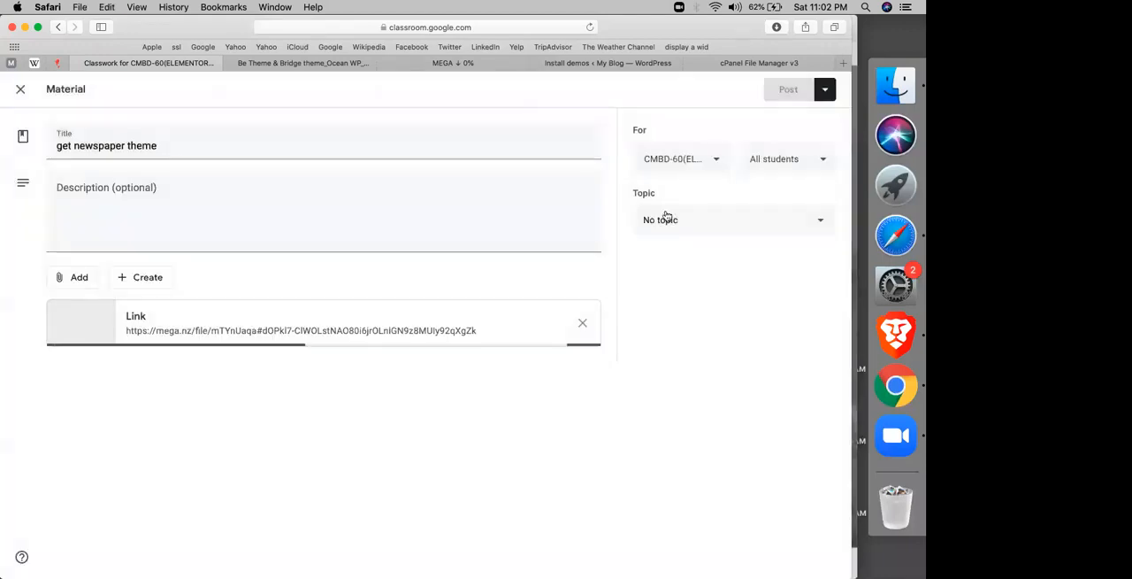
Step: File the material under the topic for the newspaper theme for news sites
left_click(667, 217)
left_click(688, 546)
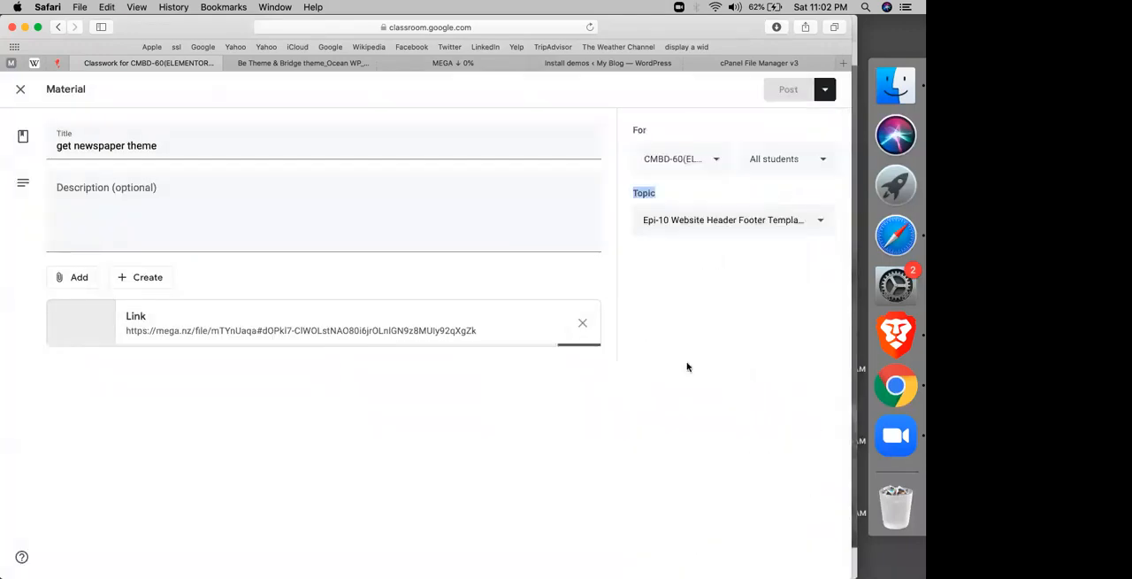
left_click(697, 226)
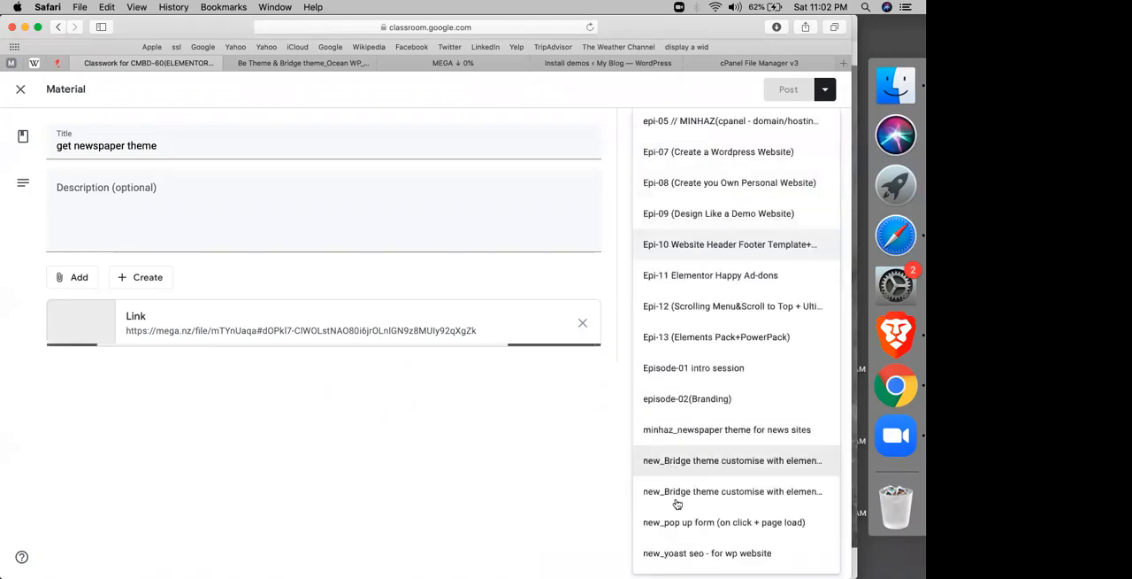
left_click(717, 432)
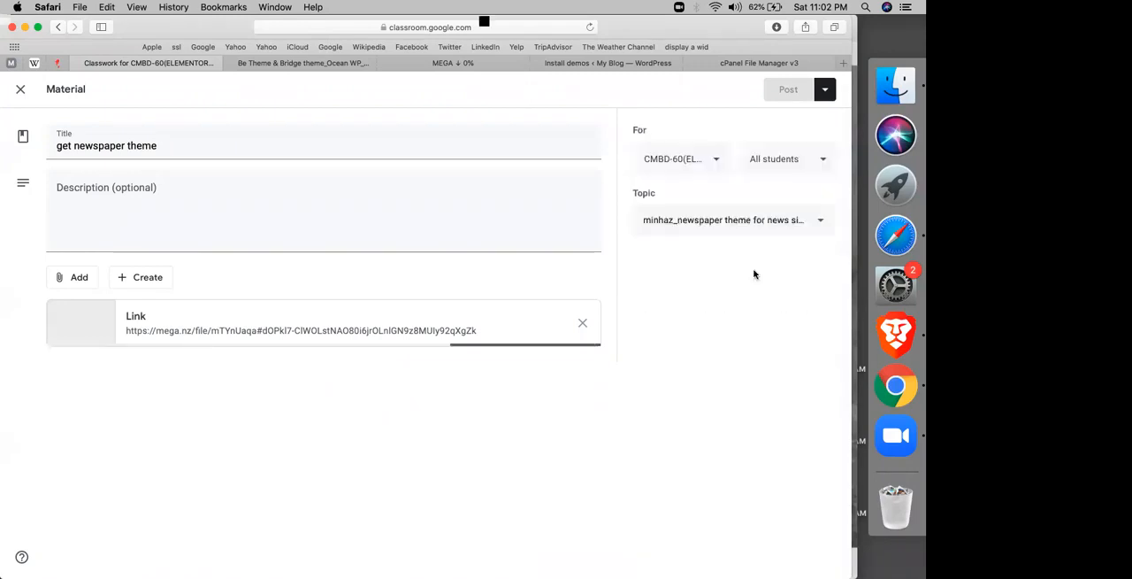
Step: Share the material with five classes in total, including CMBD-61, and post it
left_click(673, 160)
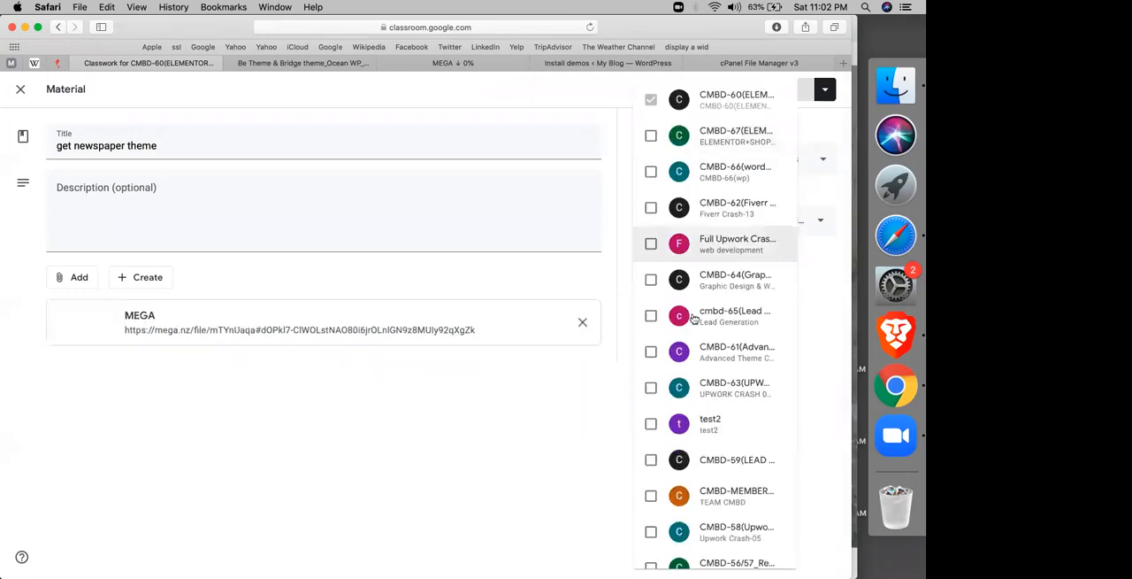
left_click(699, 352)
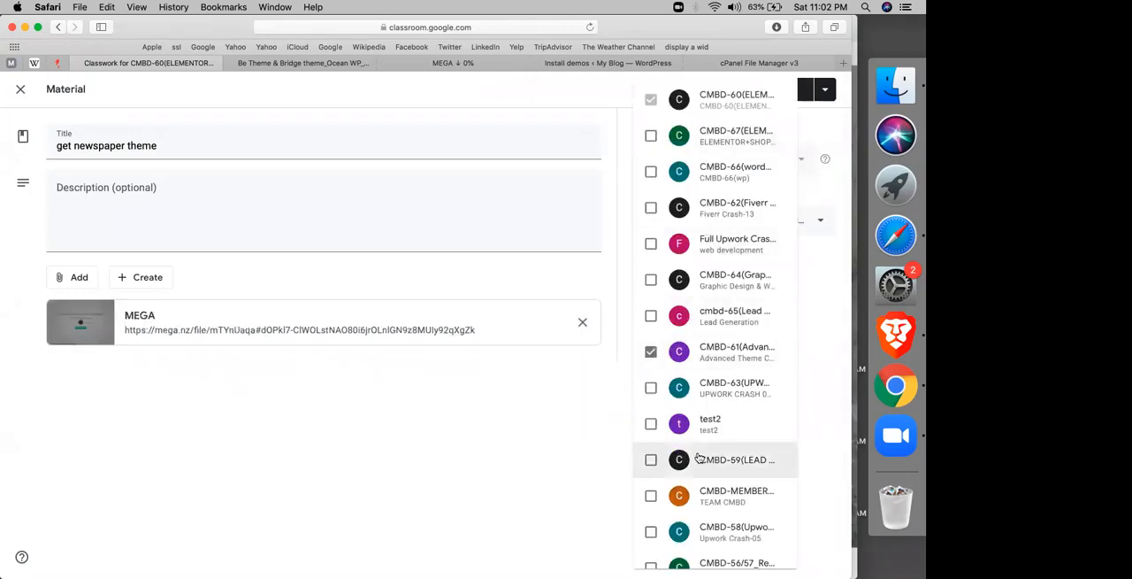
scroll(708, 531, "down", 1)
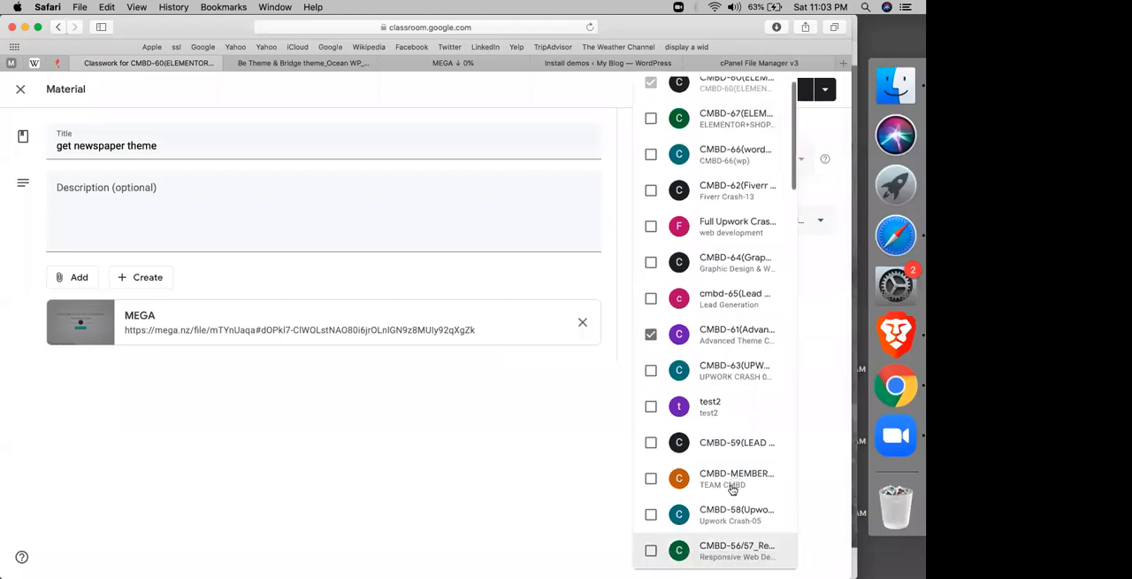
left_click(716, 549)
scroll(717, 495, "down", 5)
left_click(716, 375)
left_click(614, 318)
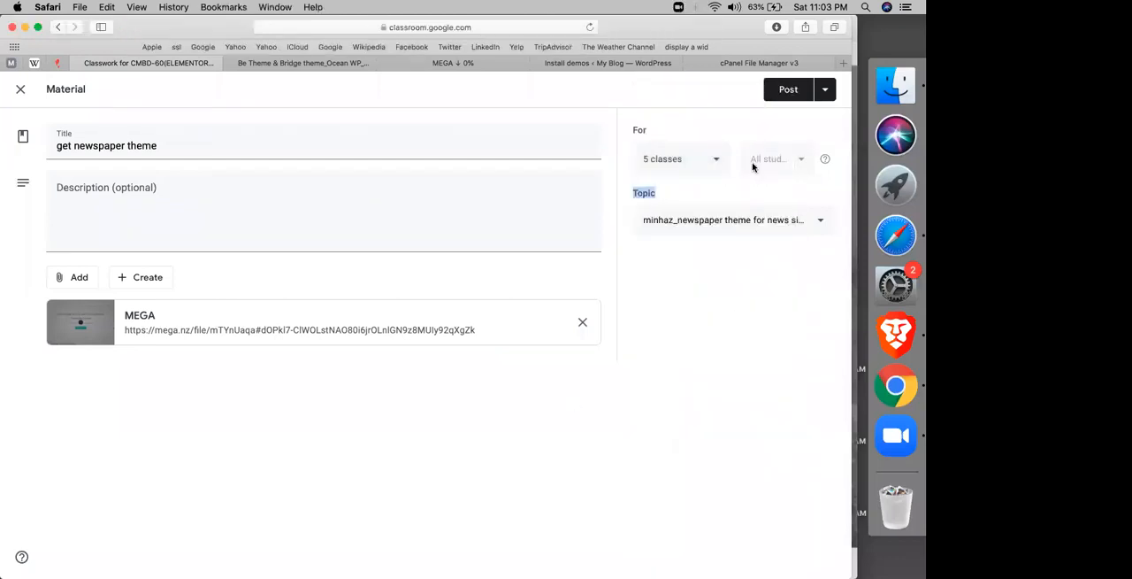
left_click(788, 90)
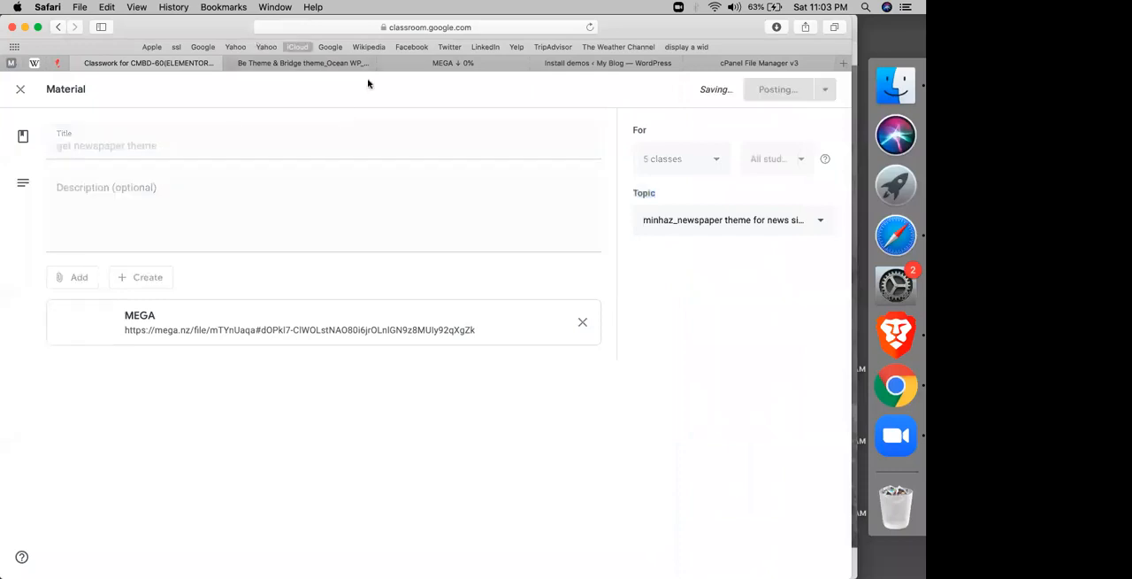
Step: Visit the WordPress site's front page and examine the News Magazine demo's menus and its news, travel, tech and health sections
left_click(486, 57)
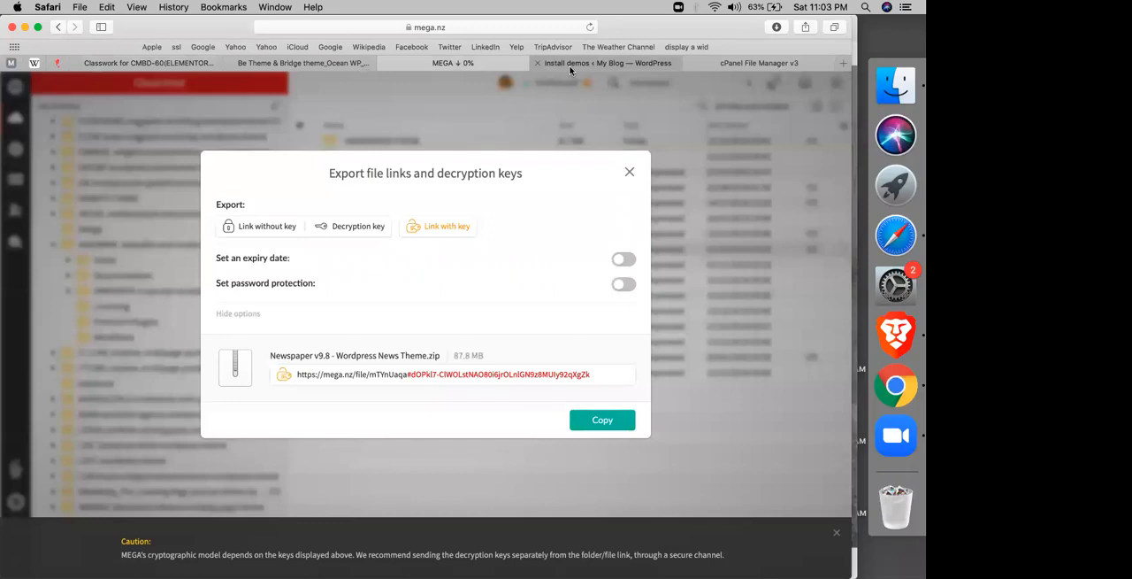
left_click(571, 66)
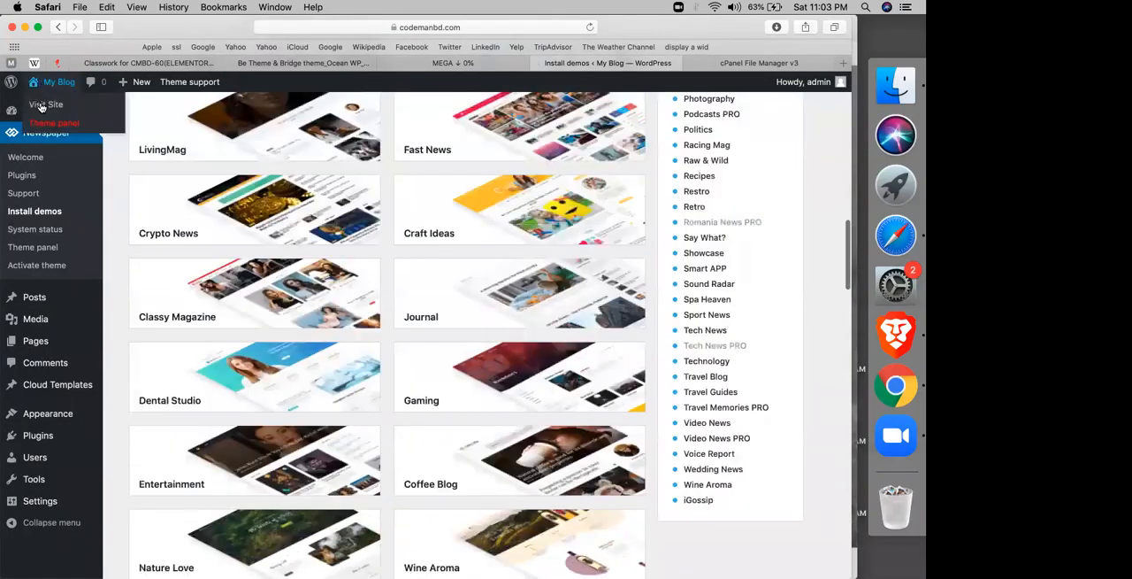
left_click(41, 106)
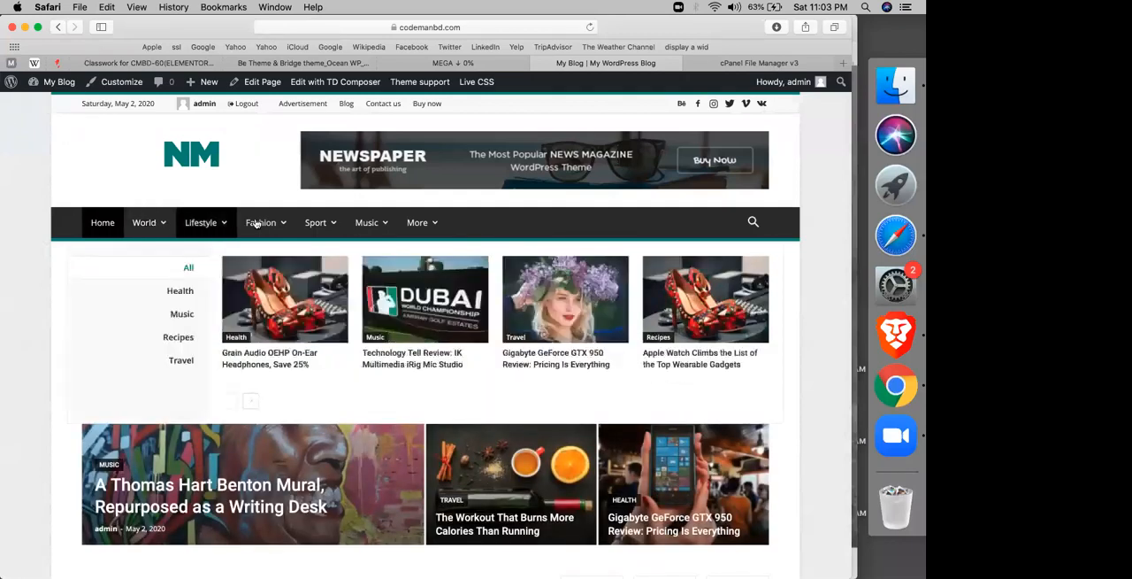
mouse_move(366, 222)
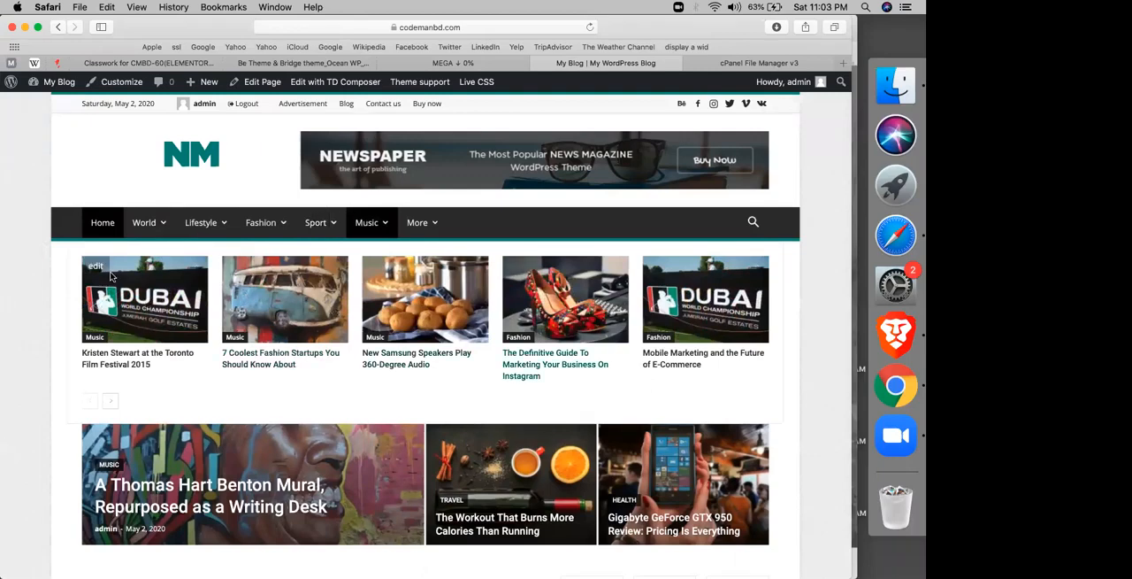
scroll(40, 337, "down", 5)
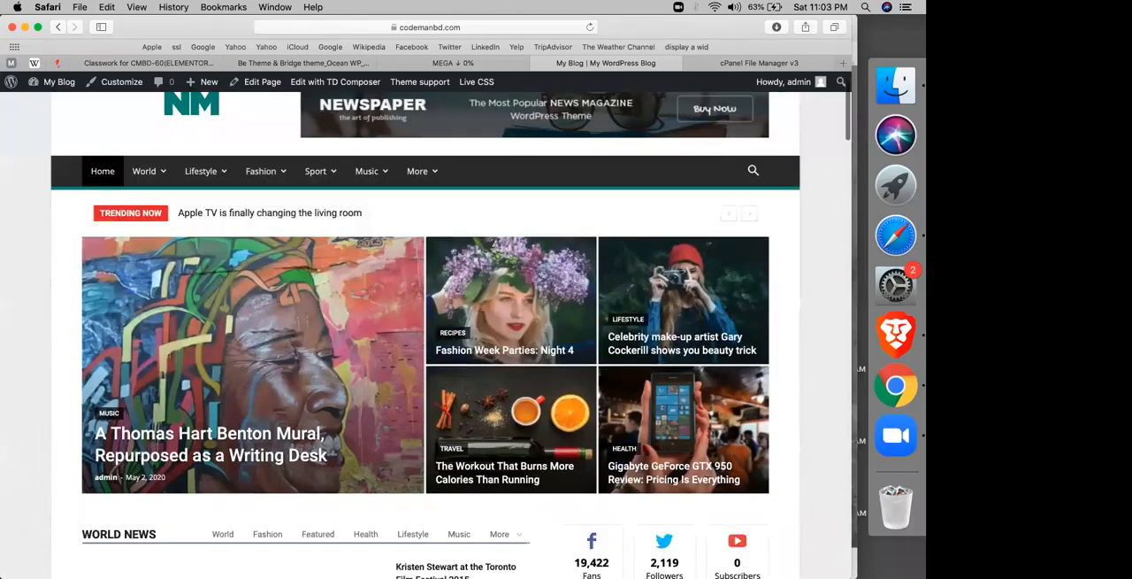
scroll(43, 337, "down", 4)
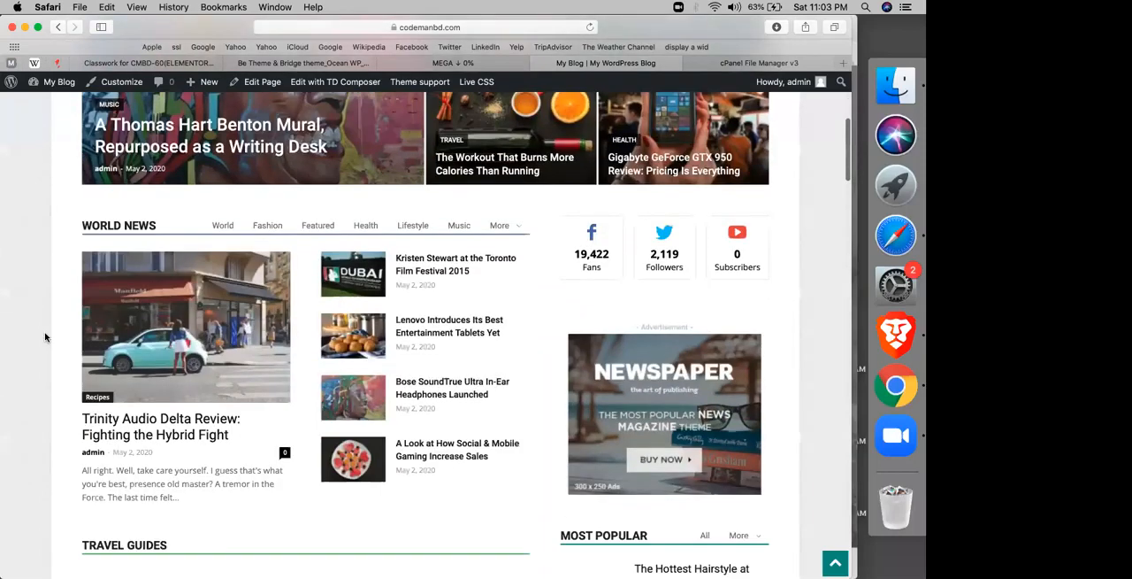
scroll(51, 338, "down", 3)
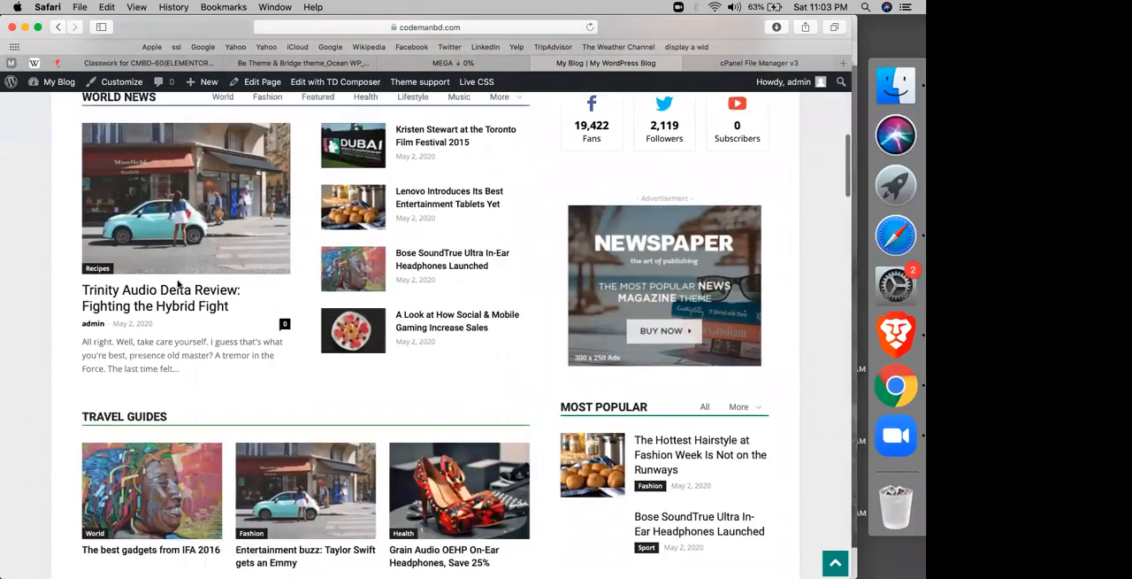
scroll(177, 282, "down", 3)
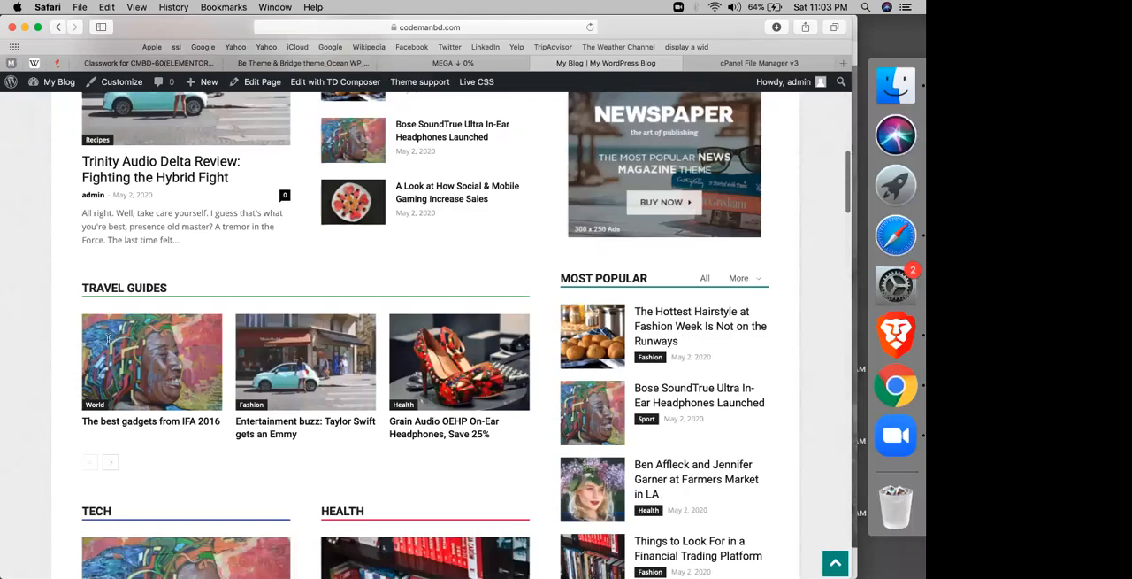
scroll(352, 344, "down", 2)
scroll(352, 343, "down", 5)
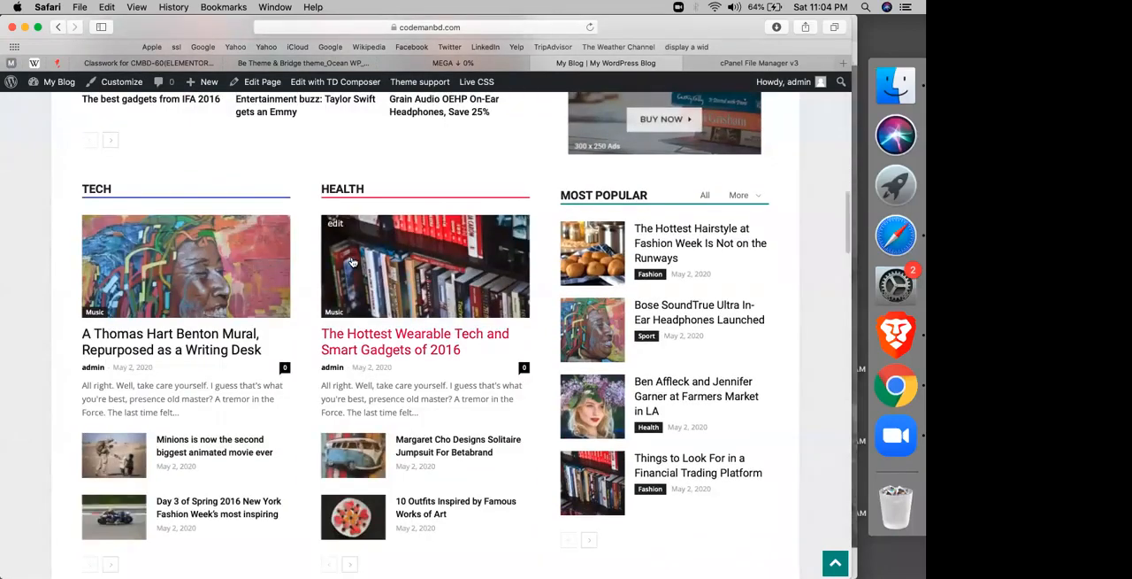
scroll(32, 285, "up", 1)
scroll(426, 334, "up", 4)
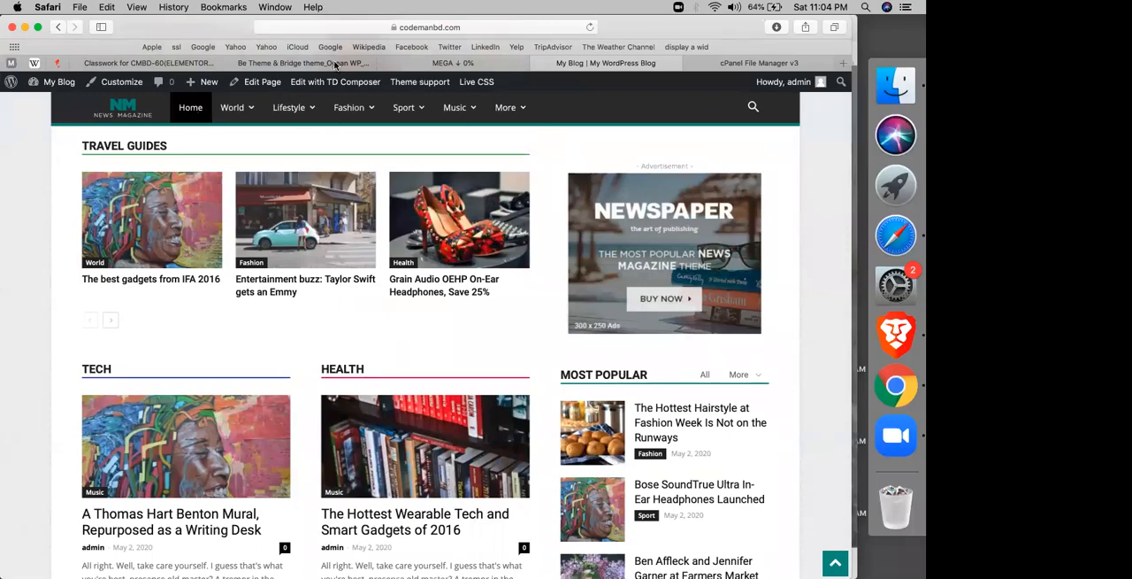
scroll(353, 177, "up", 2)
left_click(301, 63)
left_click(606, 63)
Step: Return to the WordPress dashboard and open the post categories
mouse_move(55, 81)
left_click(52, 105)
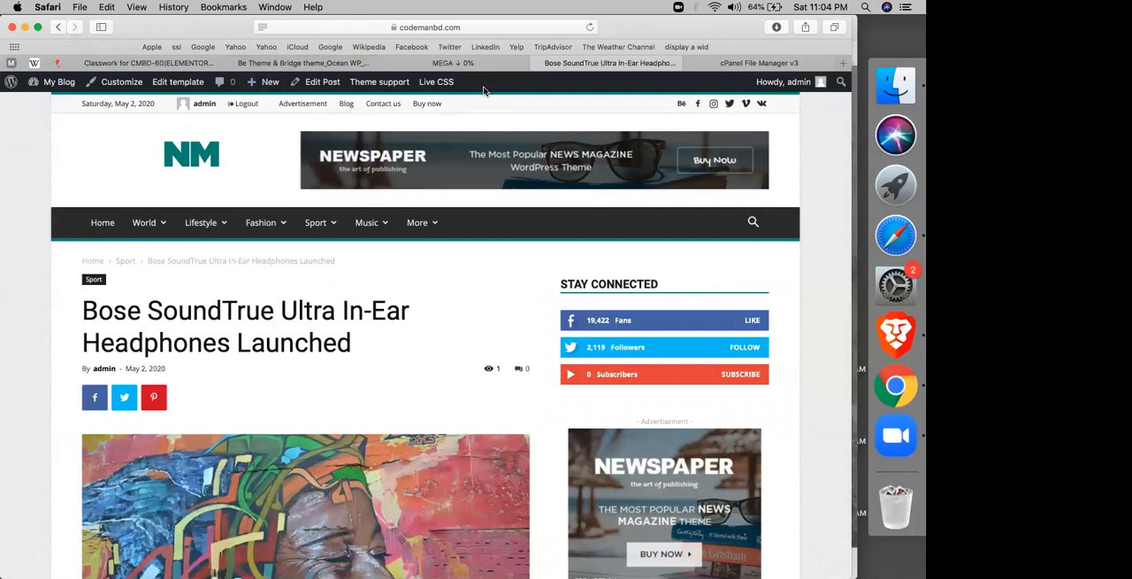
mouse_move(53, 82)
left_click(40, 102)
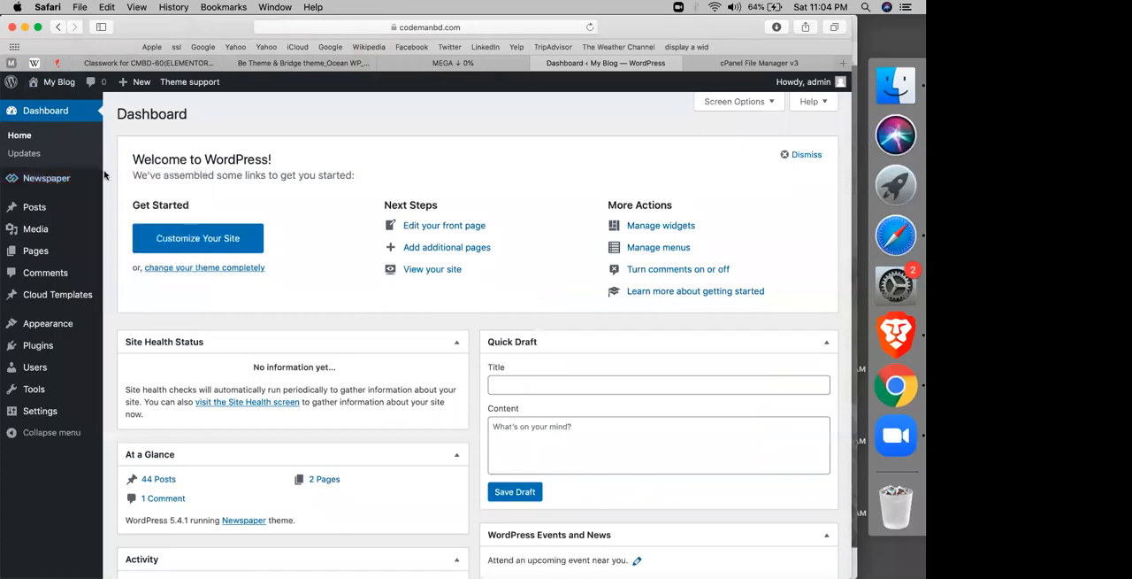
mouse_move(34, 209)
left_click(148, 245)
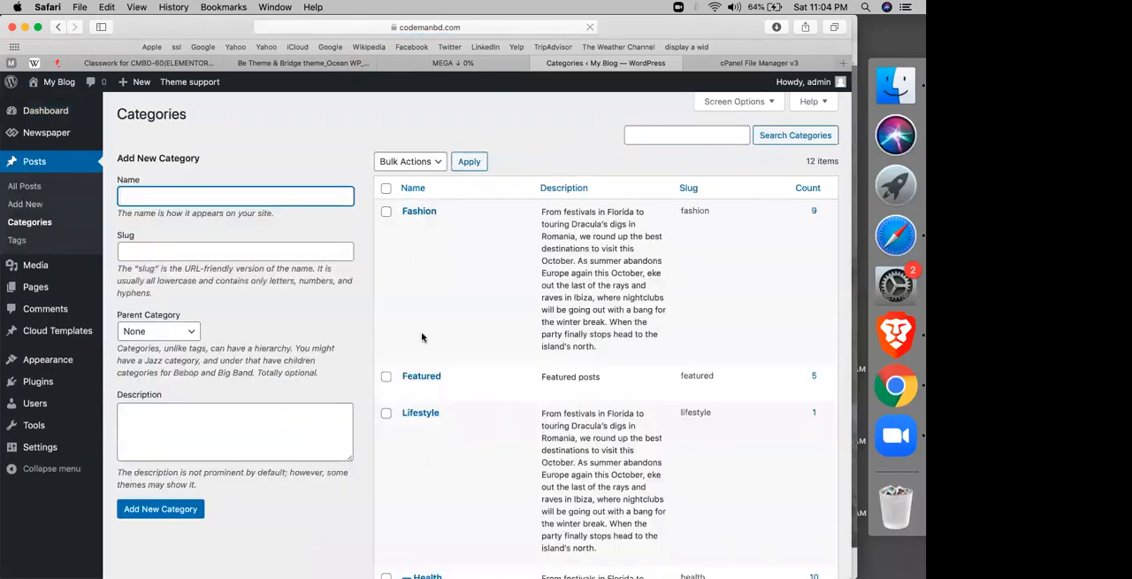
Step: Select all of the demo's post categories and delete them in bulk
right_click(416, 378)
left_click(377, 285)
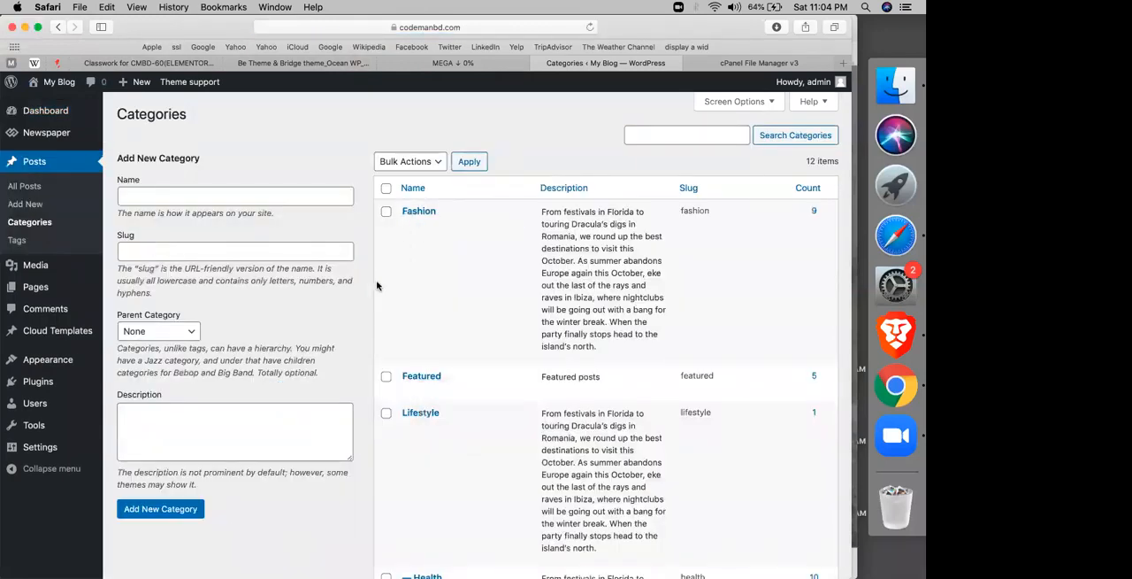
scroll(483, 335, "down", 5)
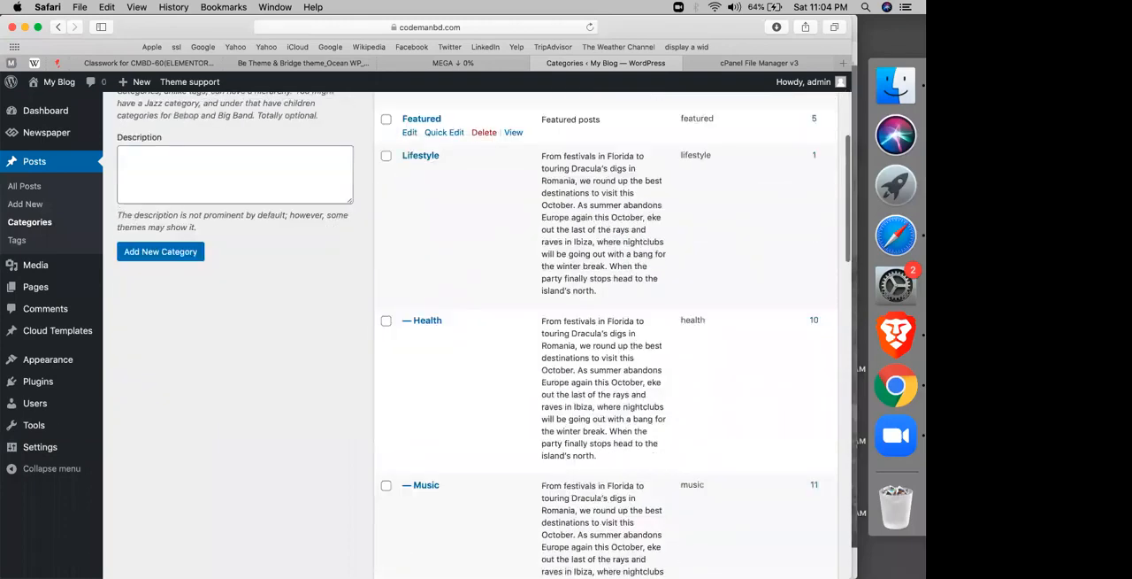
scroll(388, 190, "up", 5)
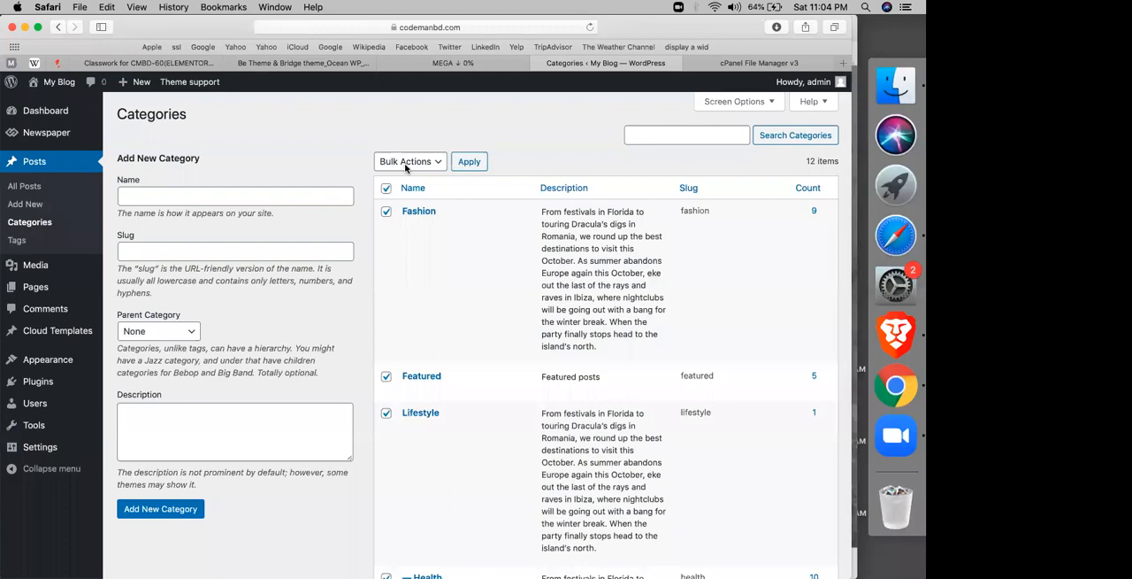
left_click(405, 165)
left_click(465, 163)
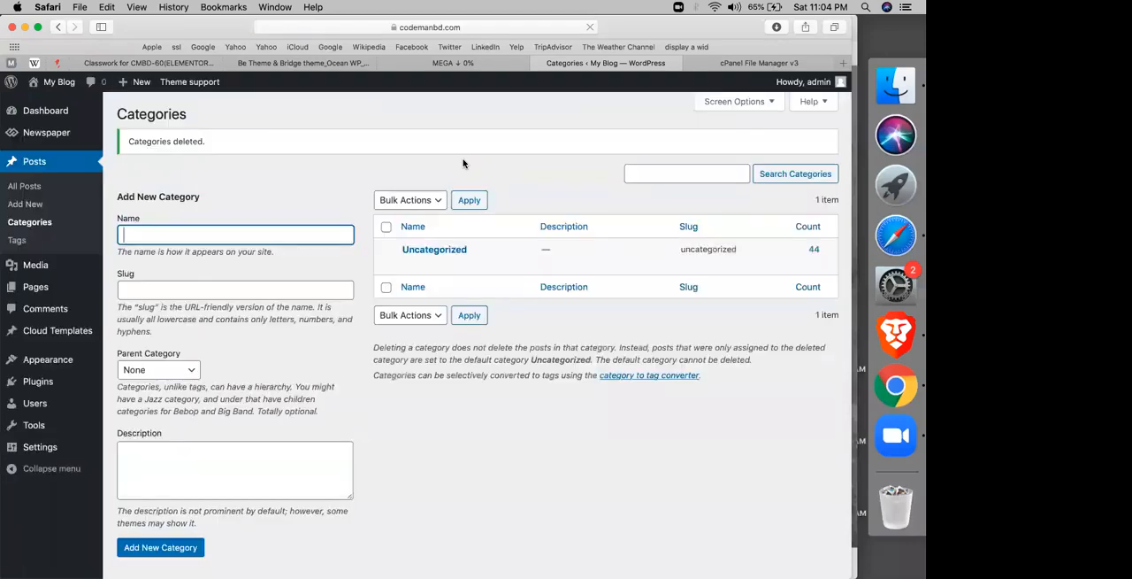
Step: Add two new post categories named fiverr and Upwork
type("fiverr")
left_click(139, 549)
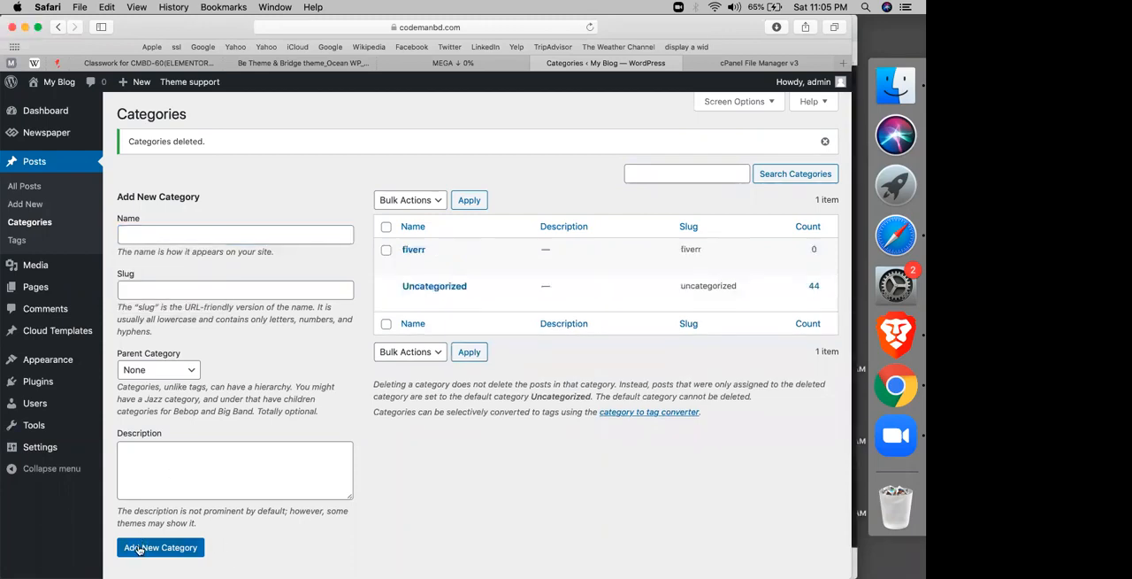
left_click(272, 234)
type("upwoerk")
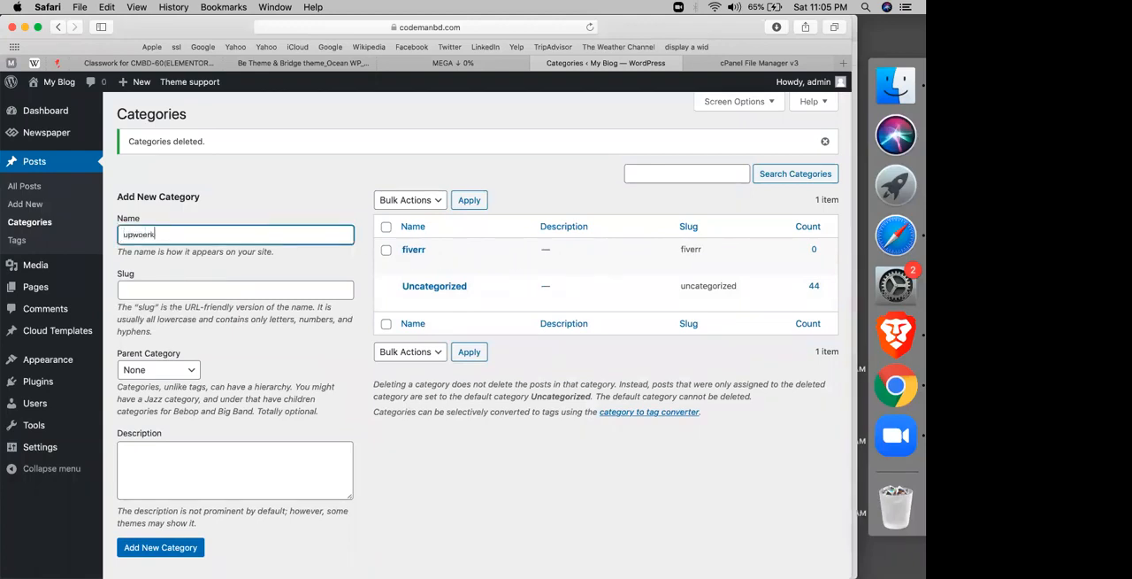
type("k")
left_click(156, 549)
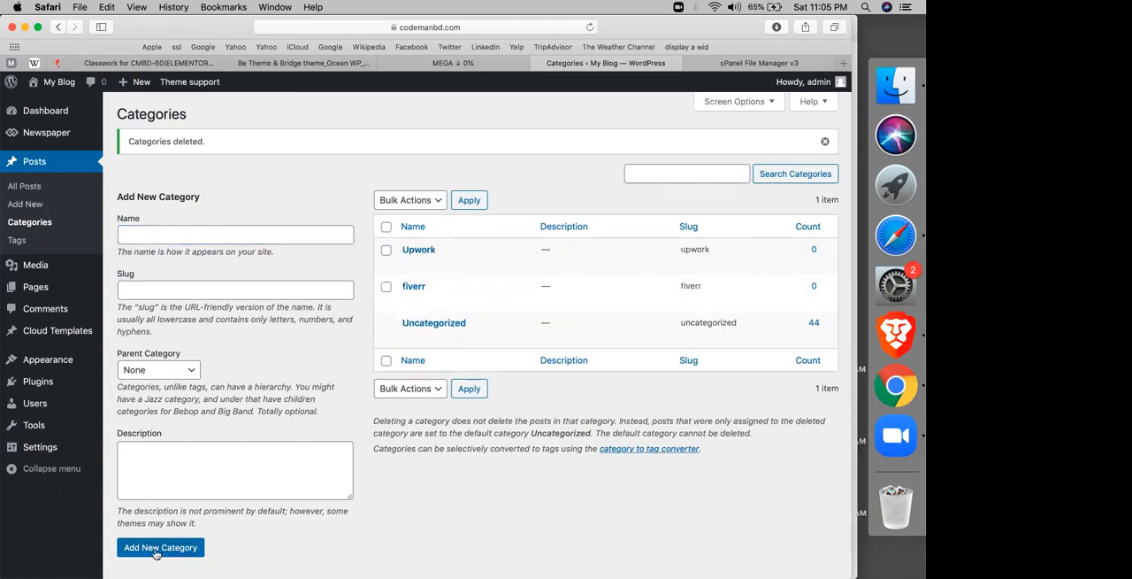
Step: Add a new post category named wordpress
left_click(300, 228)
type("wo")
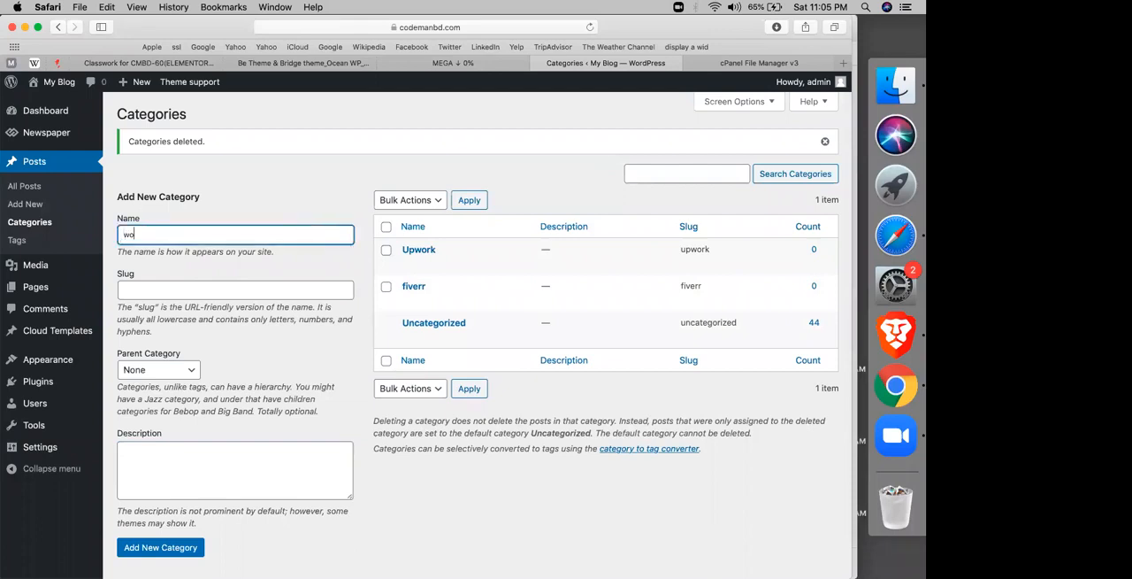
type("rdpress")
left_click(174, 548)
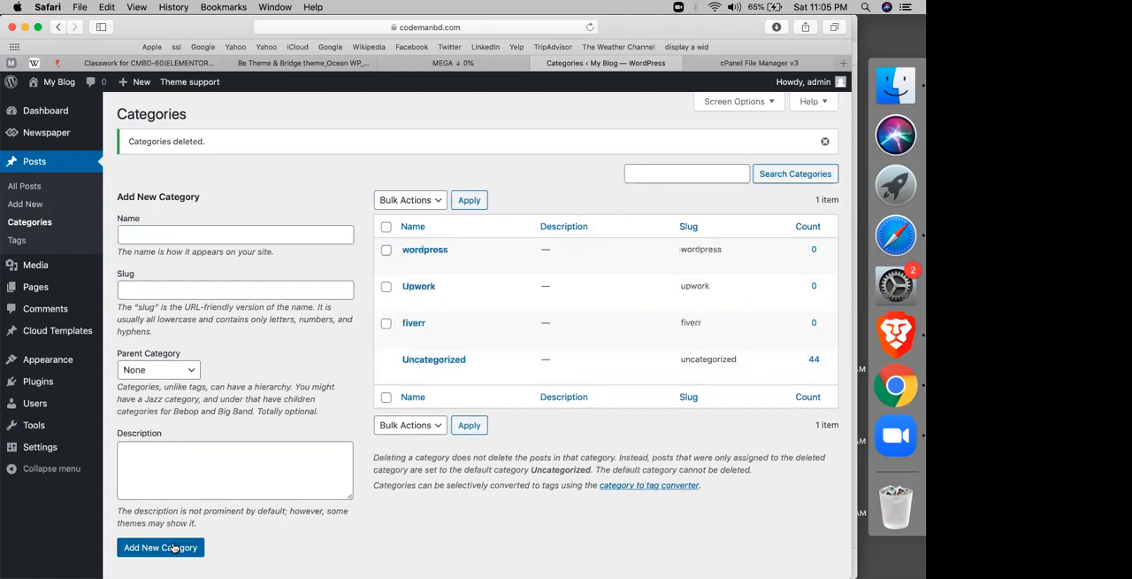
Step: Add a category named wp theme with wordpress as its parent category
left_click(223, 230)
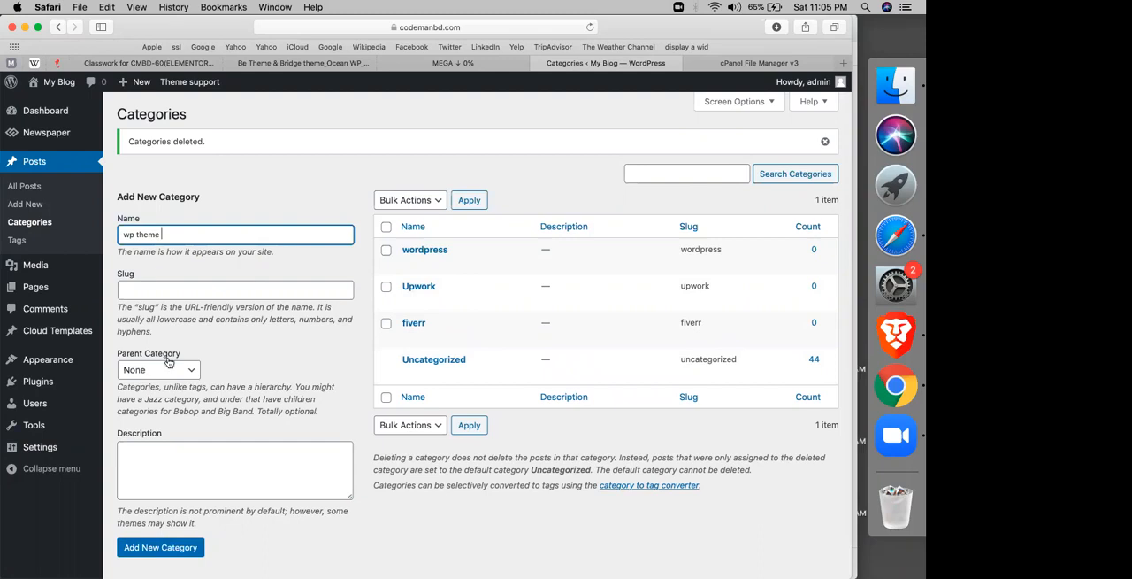
left_click(354, 341)
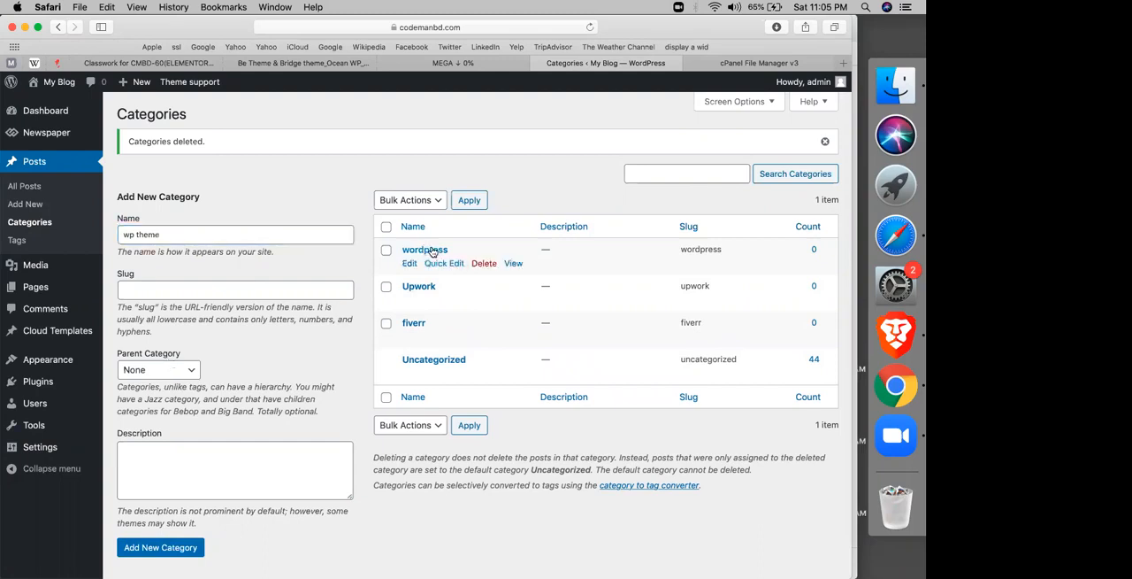
left_click(172, 373)
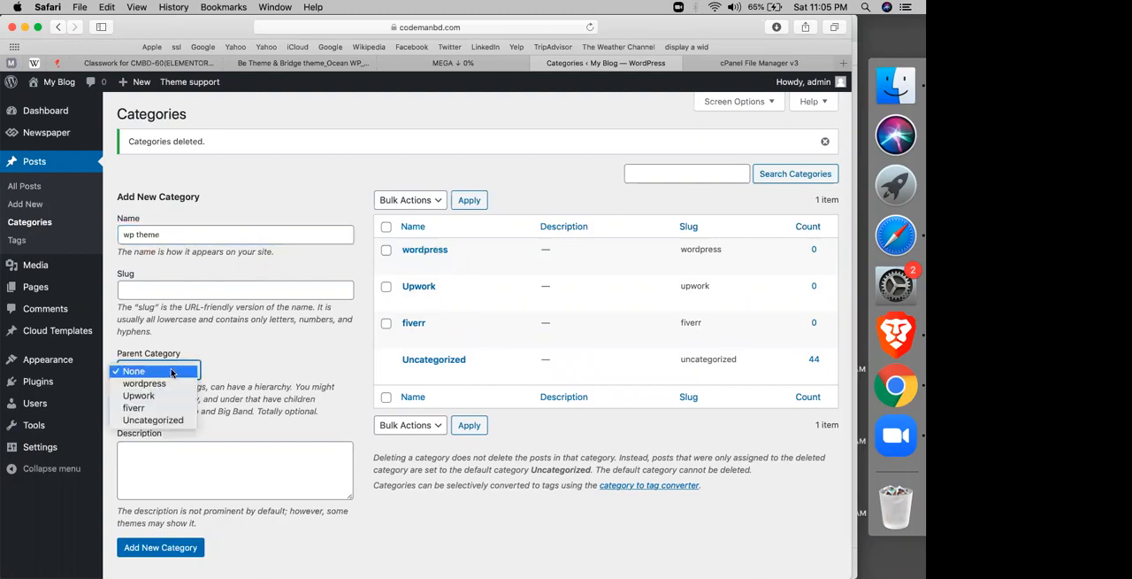
left_click(156, 383)
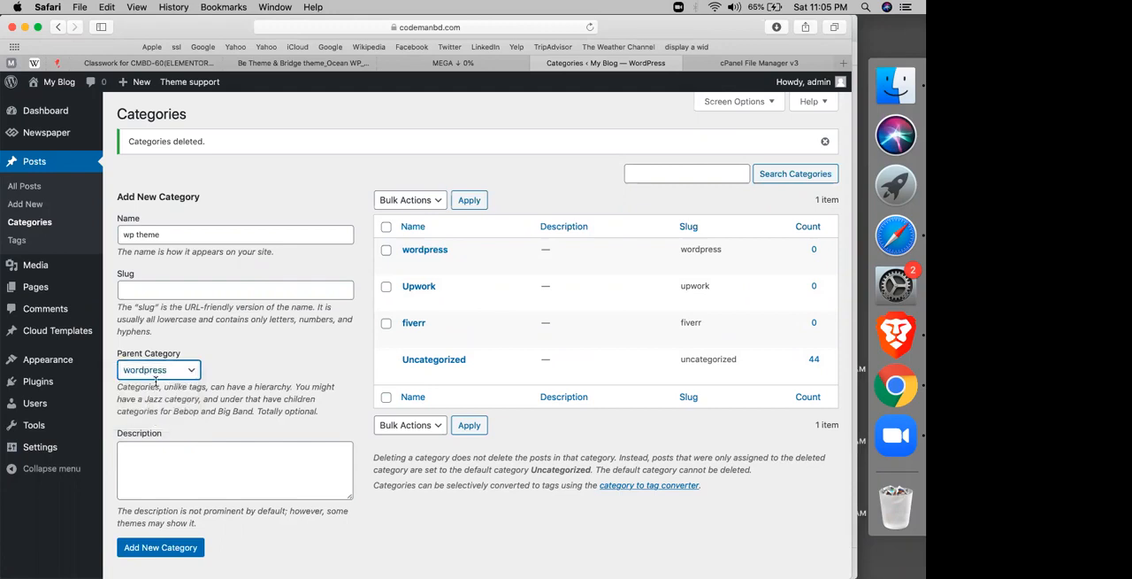
left_click(159, 550)
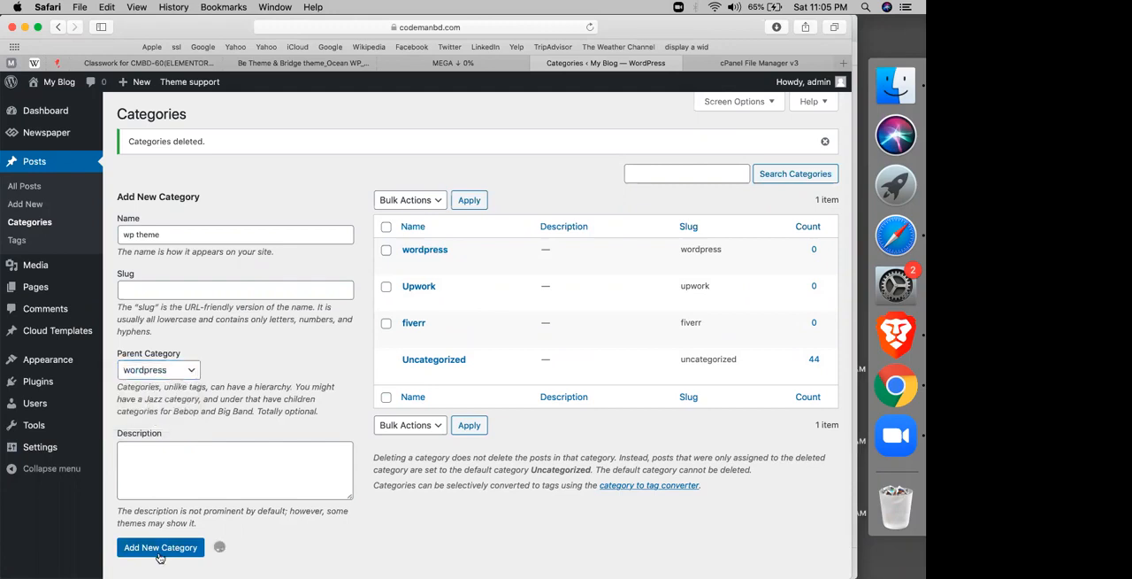
mouse_move(412, 289)
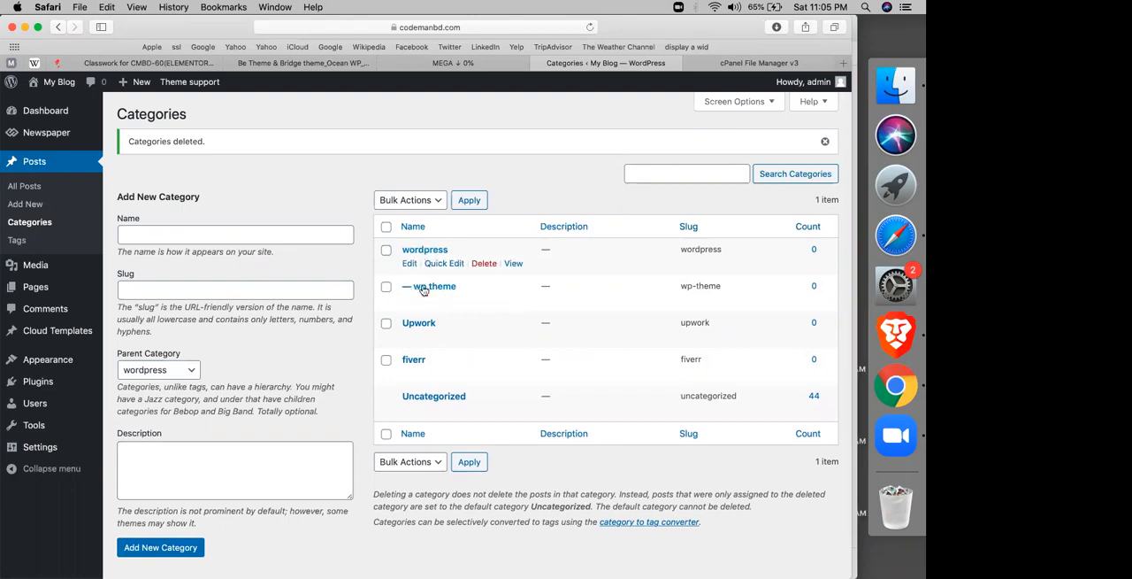
Step: Add a category named wp plugins under the wordpress parent category
left_click(288, 239)
type("-")
type("wp ")
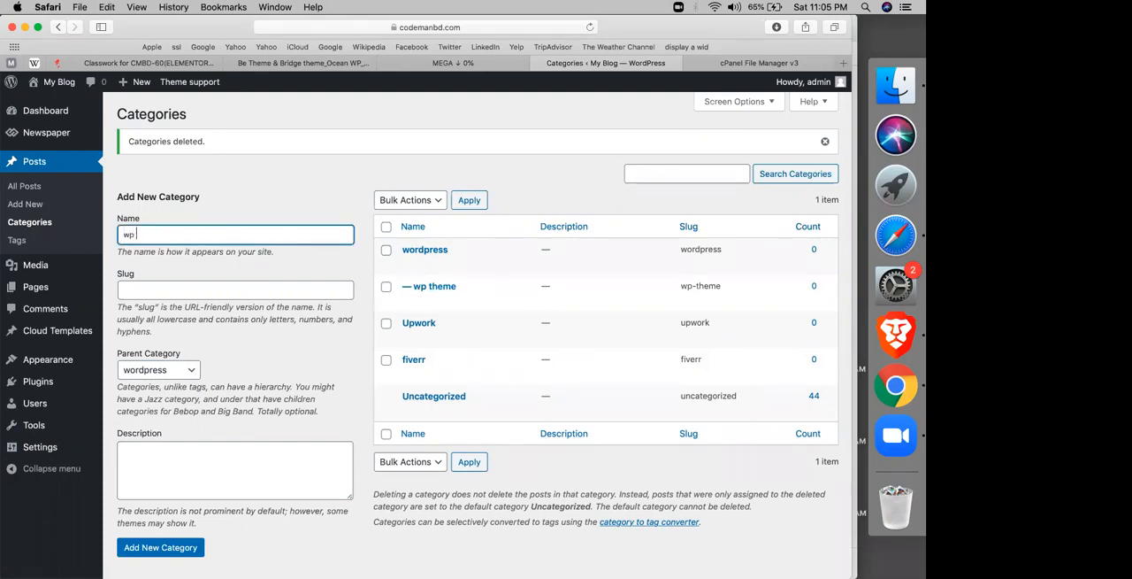
type("plugins")
triple_click(214, 334)
left_click(151, 548)
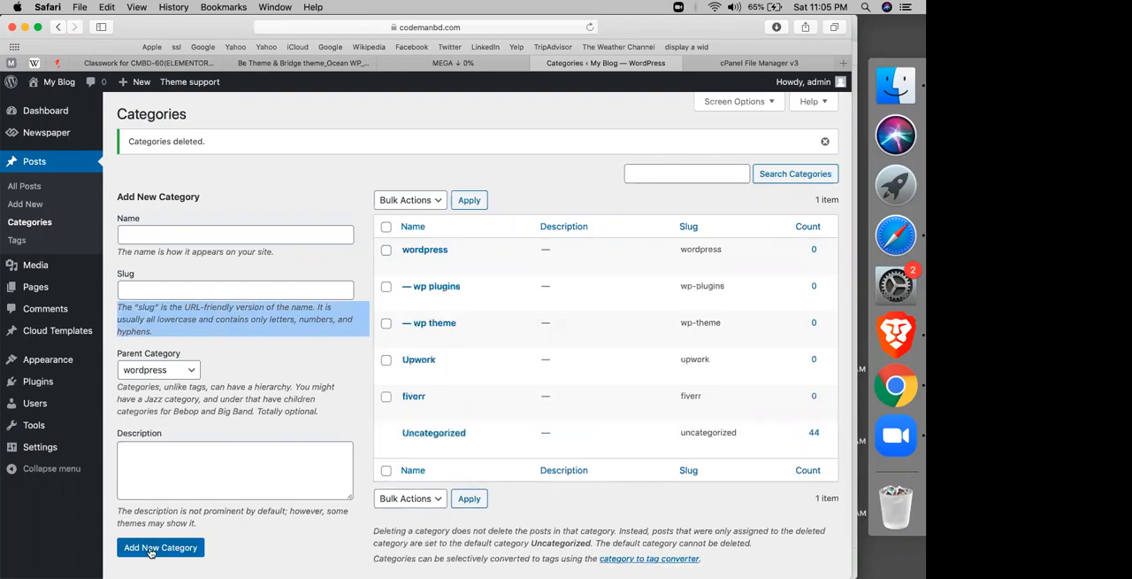
Step: Open the fiverr category, switch to the list of all posts and open a demo post for editing
left_click(411, 397)
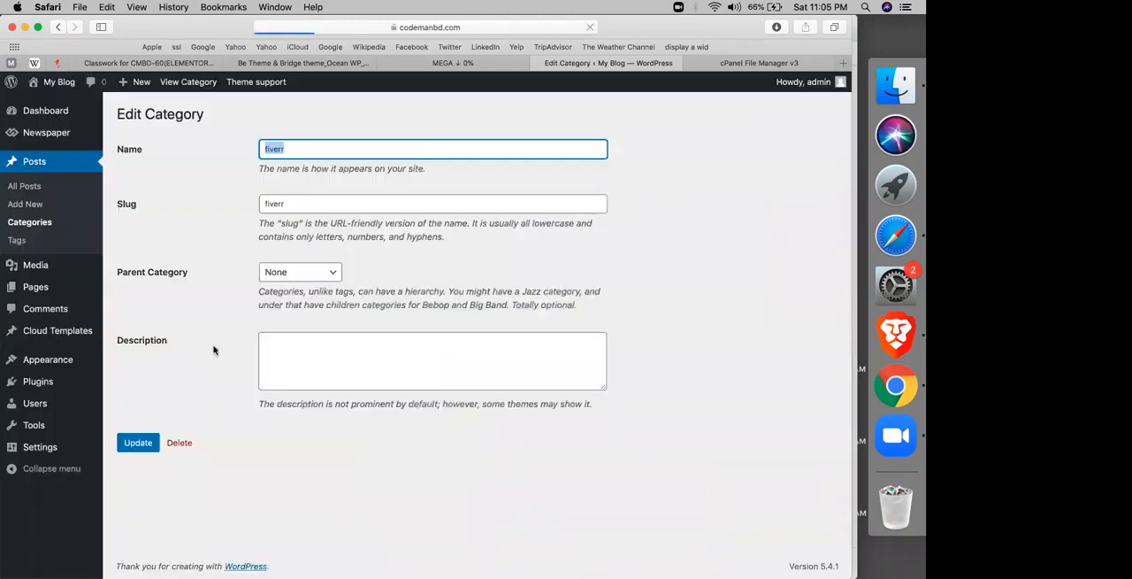
left_click(213, 349)
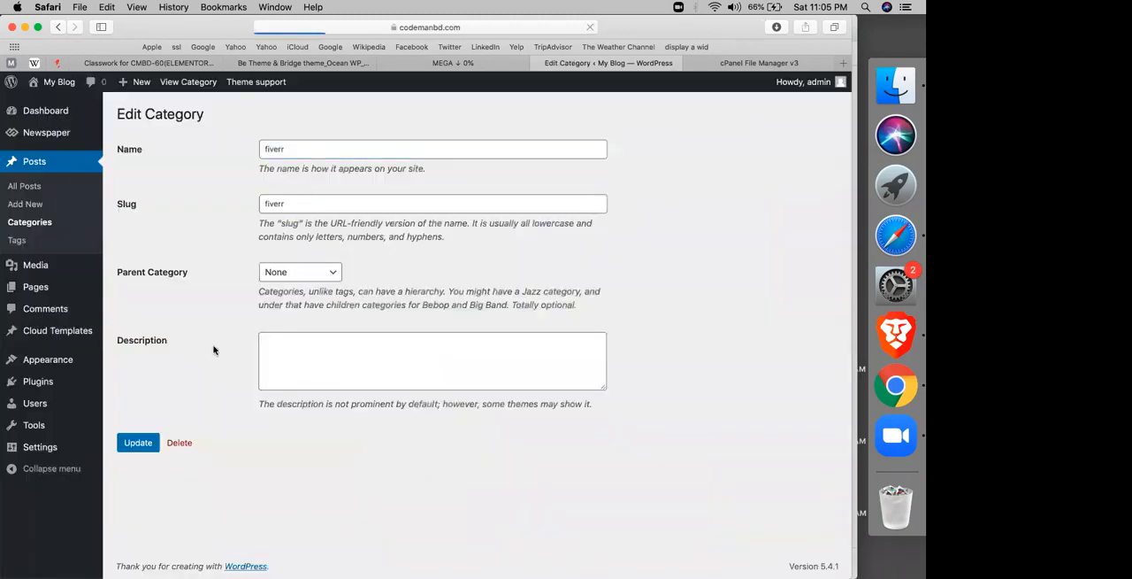
left_click(33, 187)
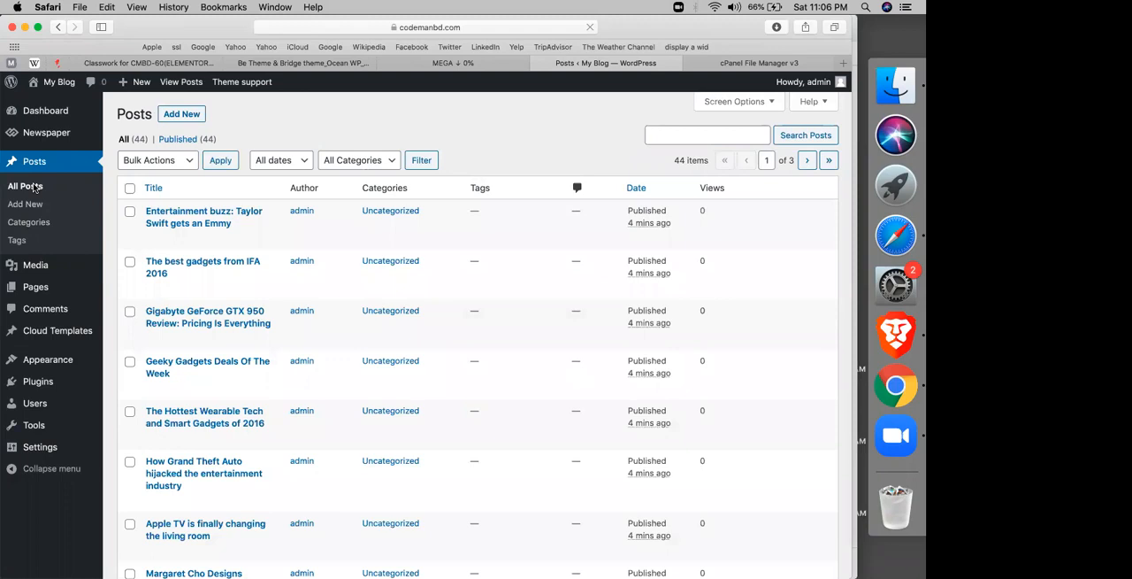
left_click(35, 287)
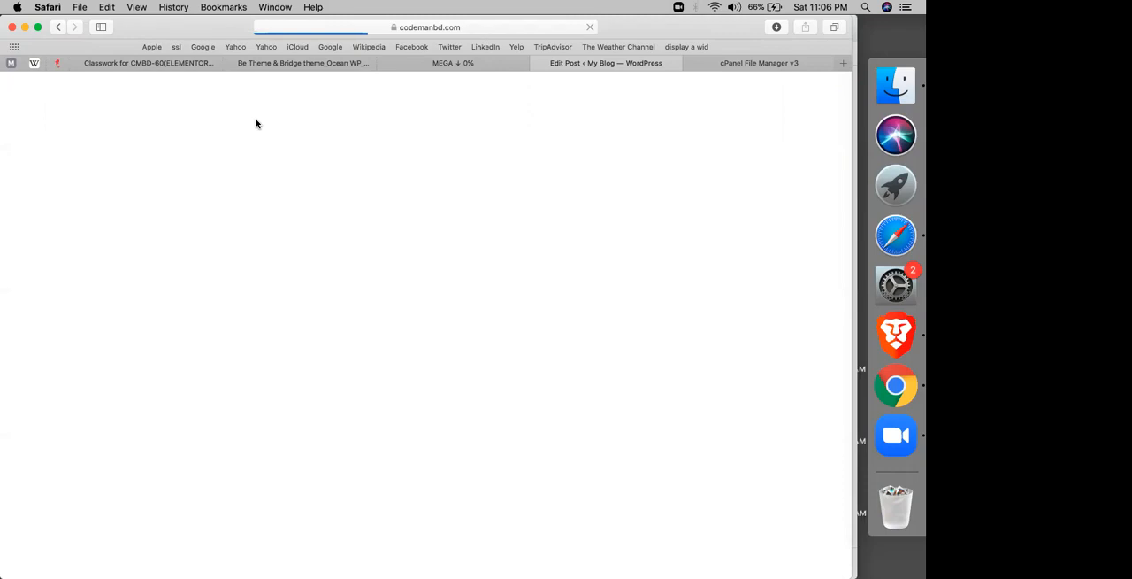
Step: Search the web for "fiverr hiring blog" in place of the cPanel File Manager page
left_click(752, 64)
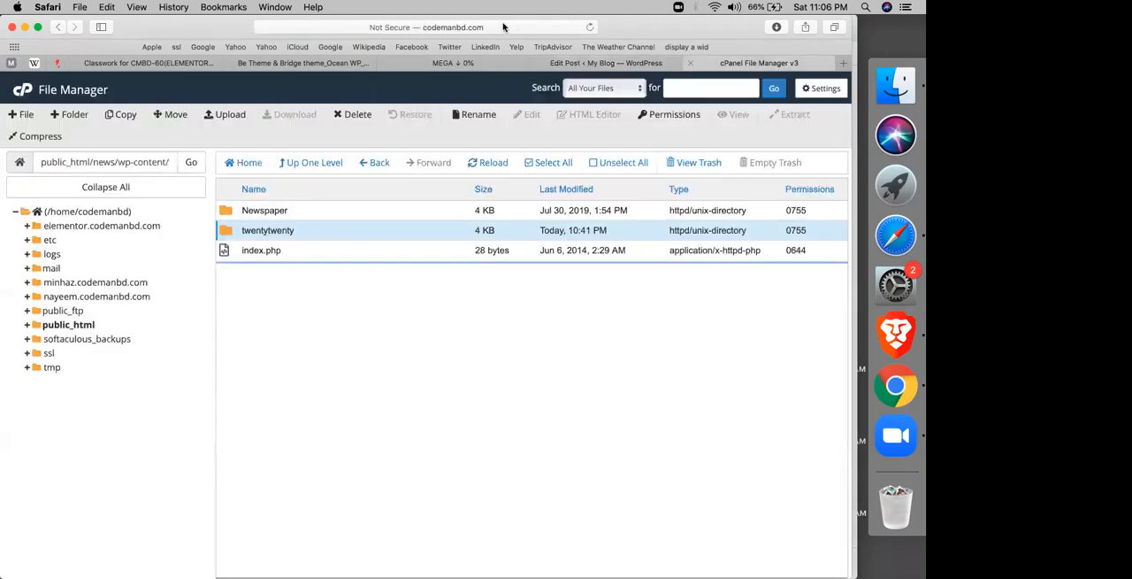
left_click(504, 27)
type("f")
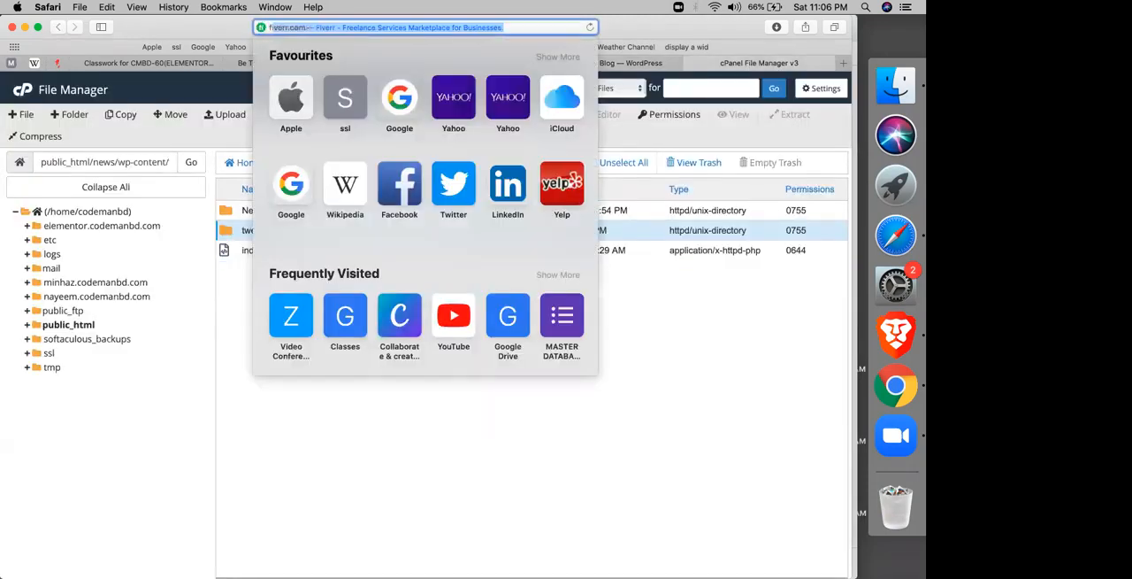
type("iverr hiring blog")
key("Return")
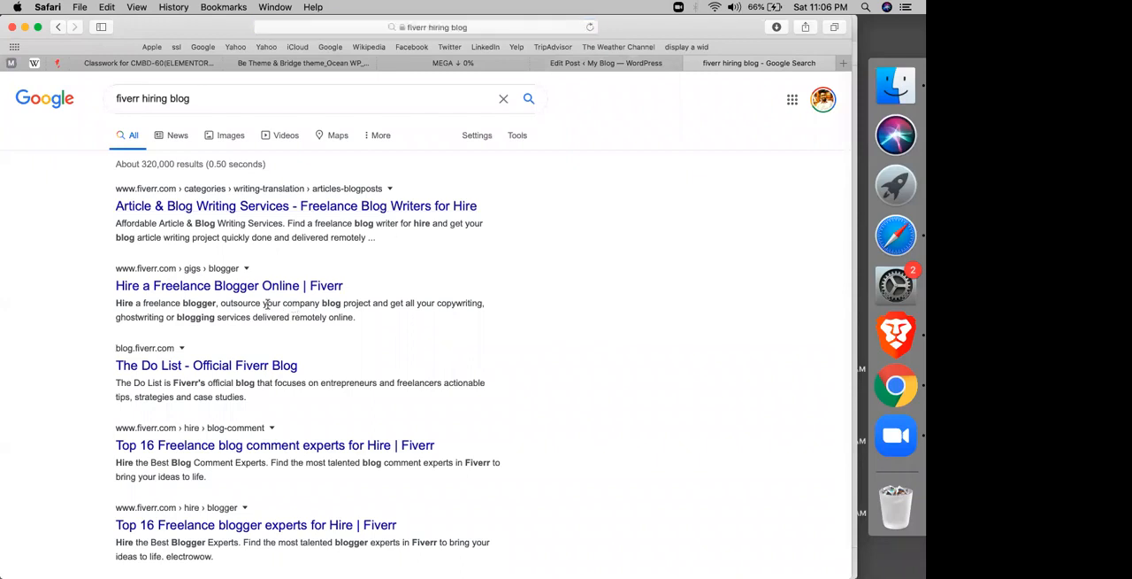
left_click(304, 210)
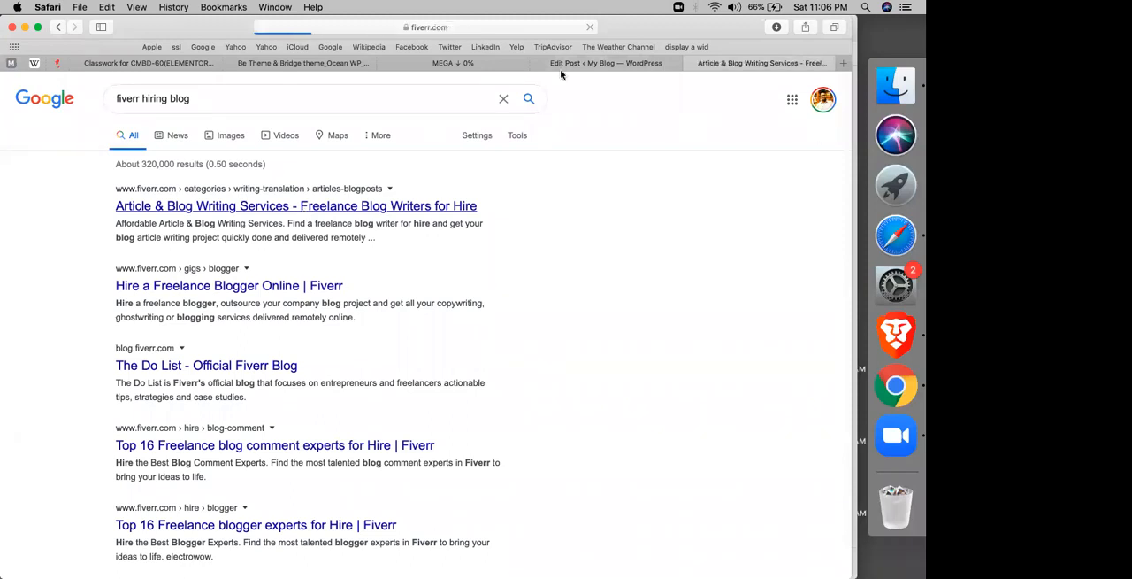
left_click(614, 65)
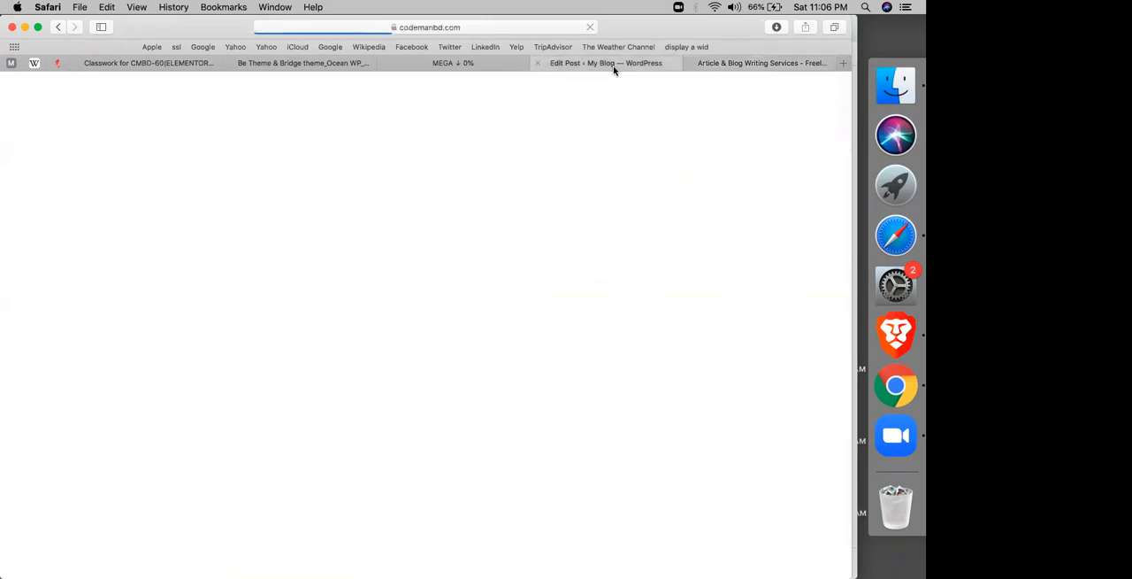
left_click(715, 69)
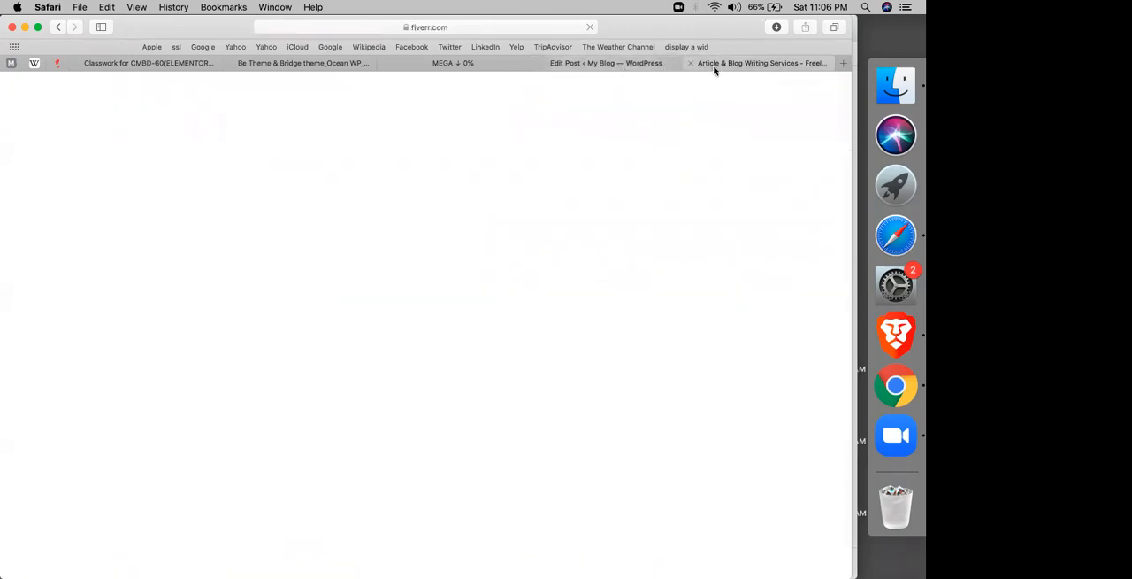
left_click(58, 27)
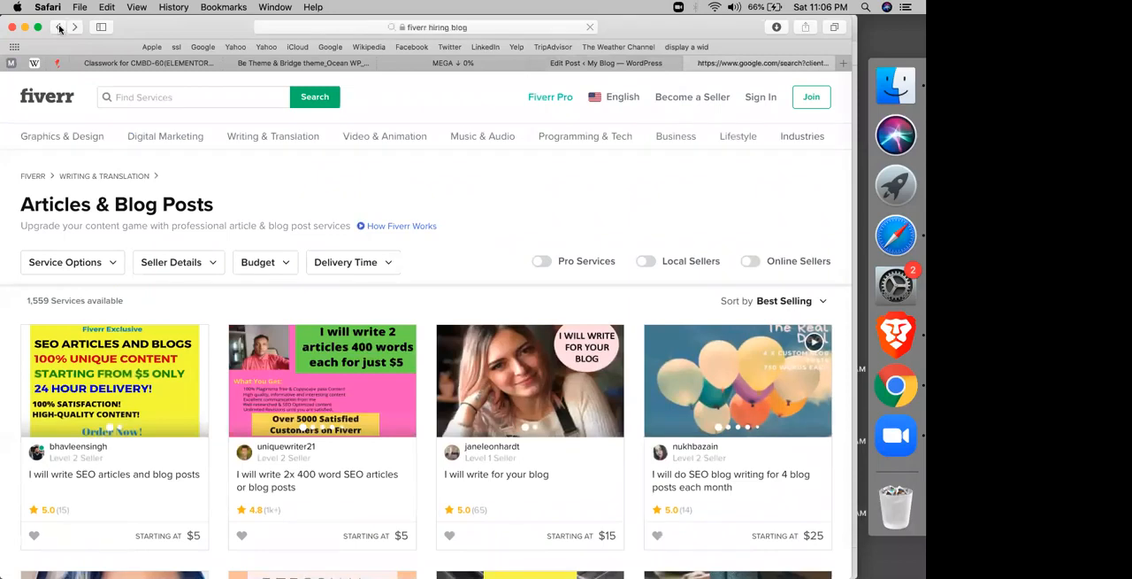
Step: Open The Do List, the official Fiverr blog, from the search results and select its web address
scroll(68, 392, "down", 1)
right_click(69, 392)
left_click(225, 434)
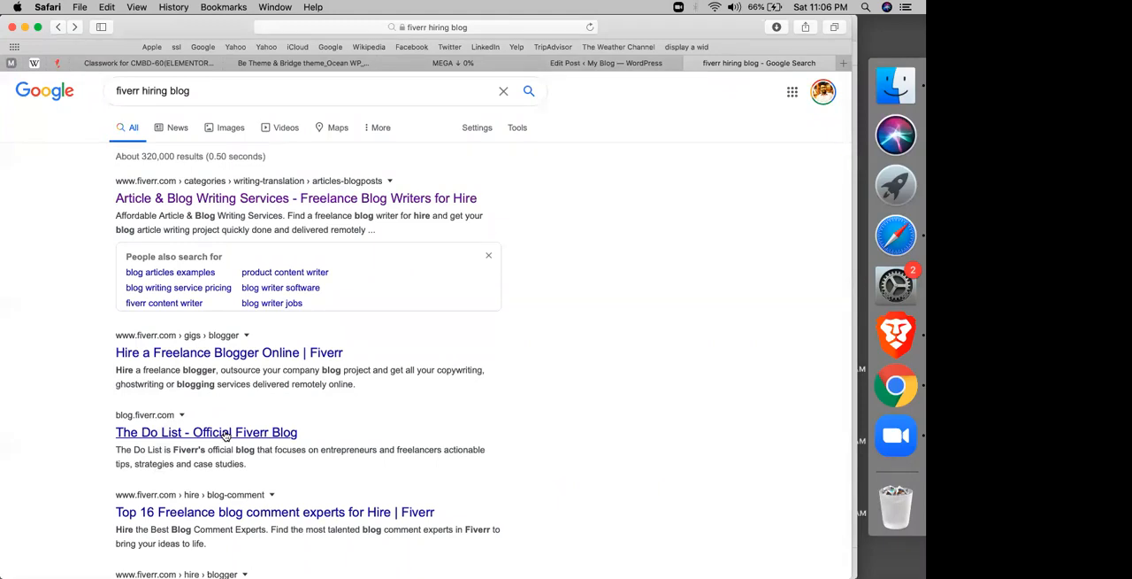
left_click(224, 435)
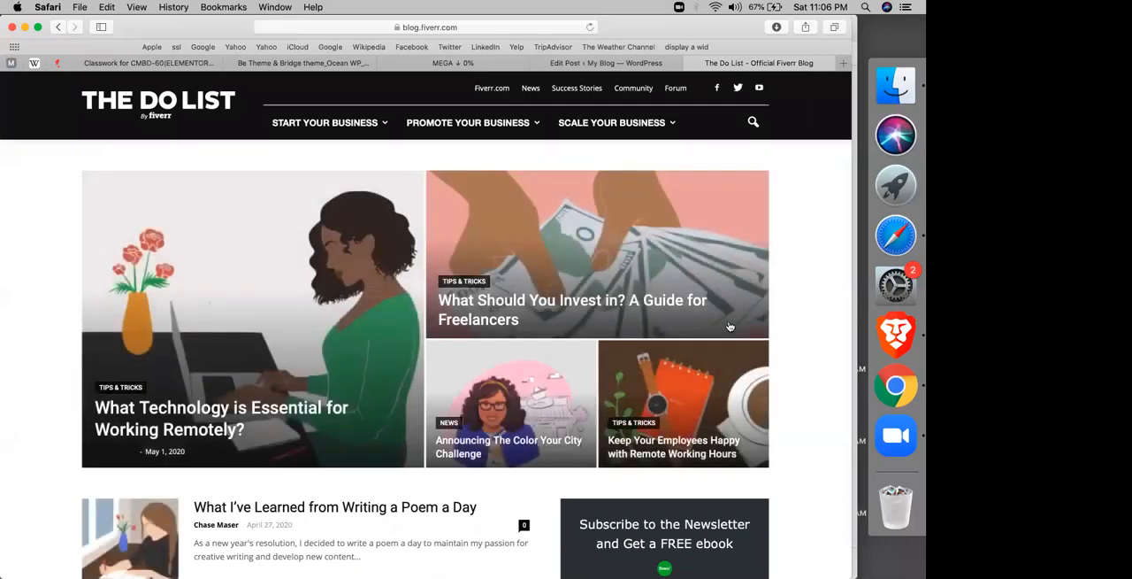
left_click(470, 27)
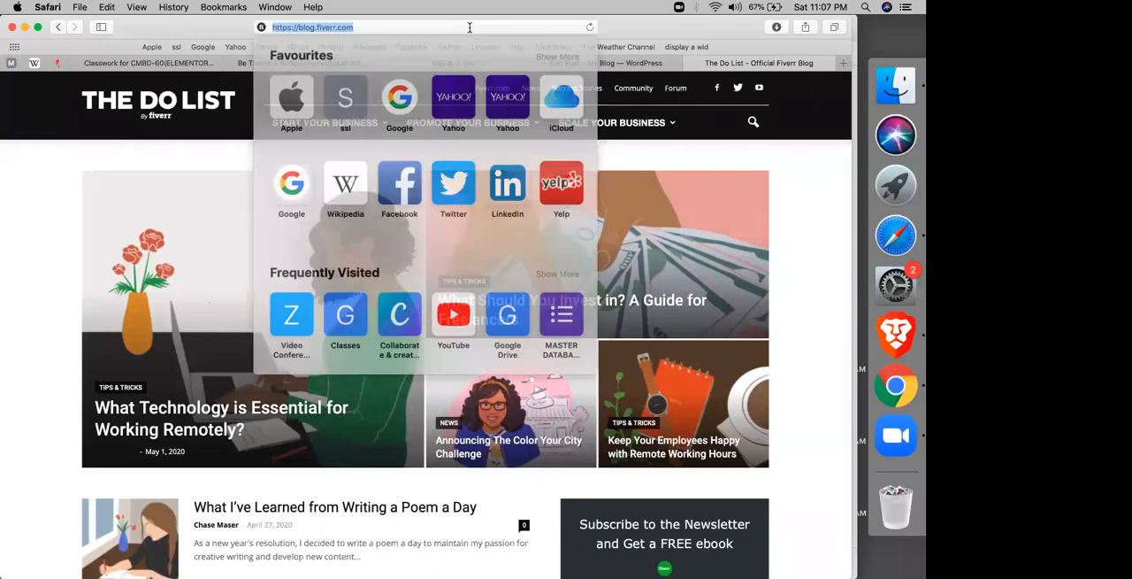
Step: Switch to Chrome and search the web for "whats run chrome"
left_click(891, 281)
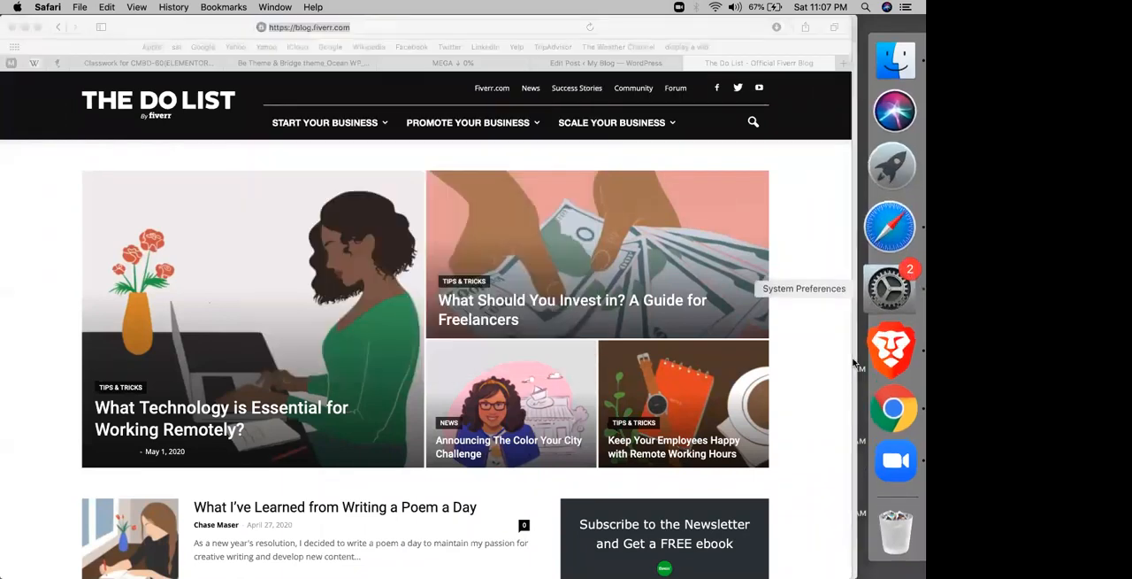
left_click(879, 389)
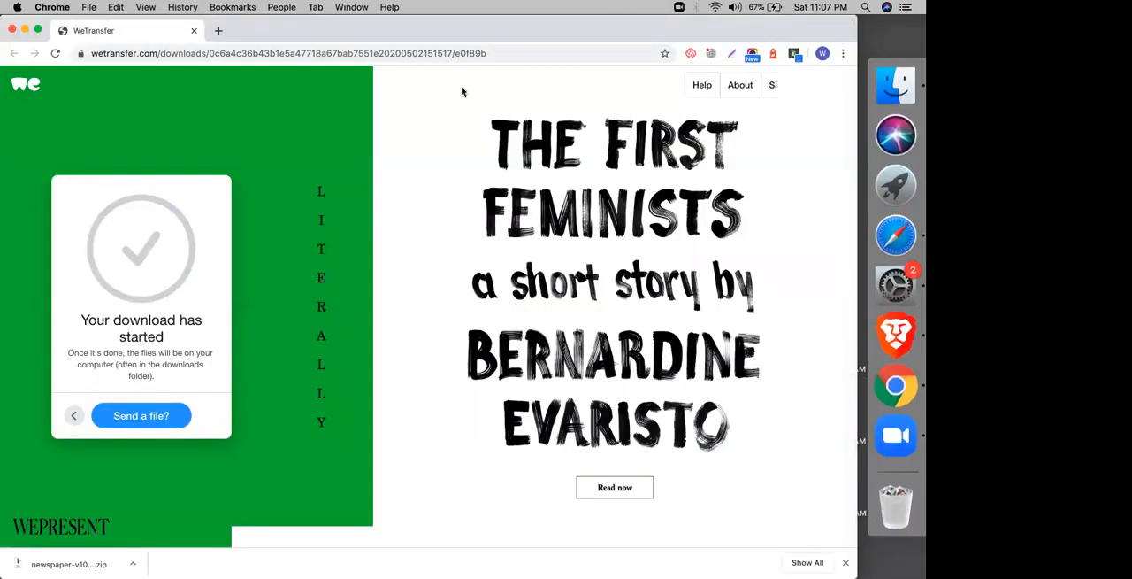
left_click(463, 91)
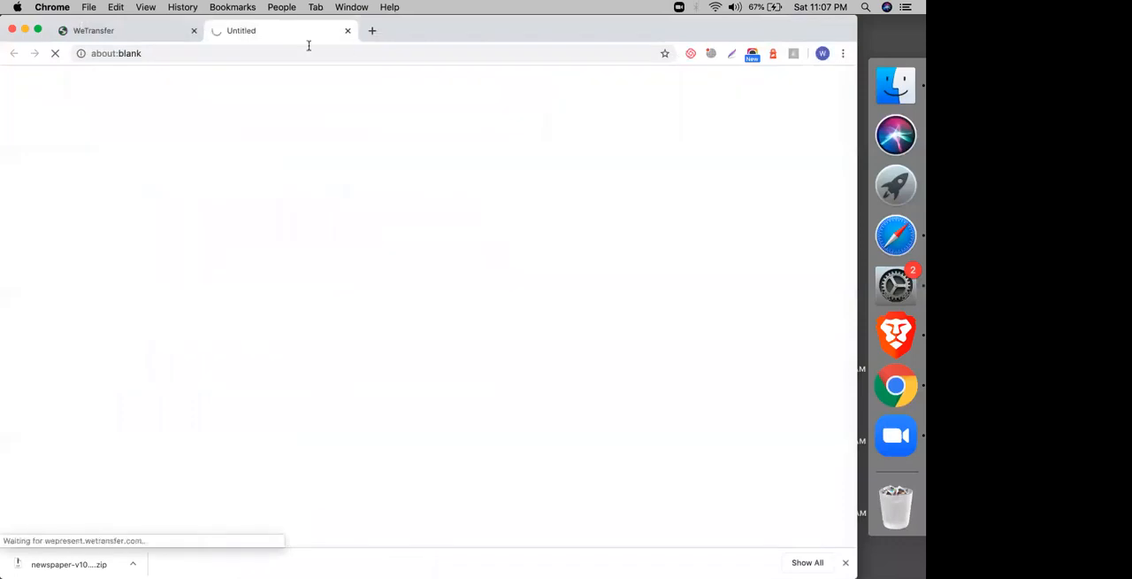
left_click(830, 58)
left_click(830, 59)
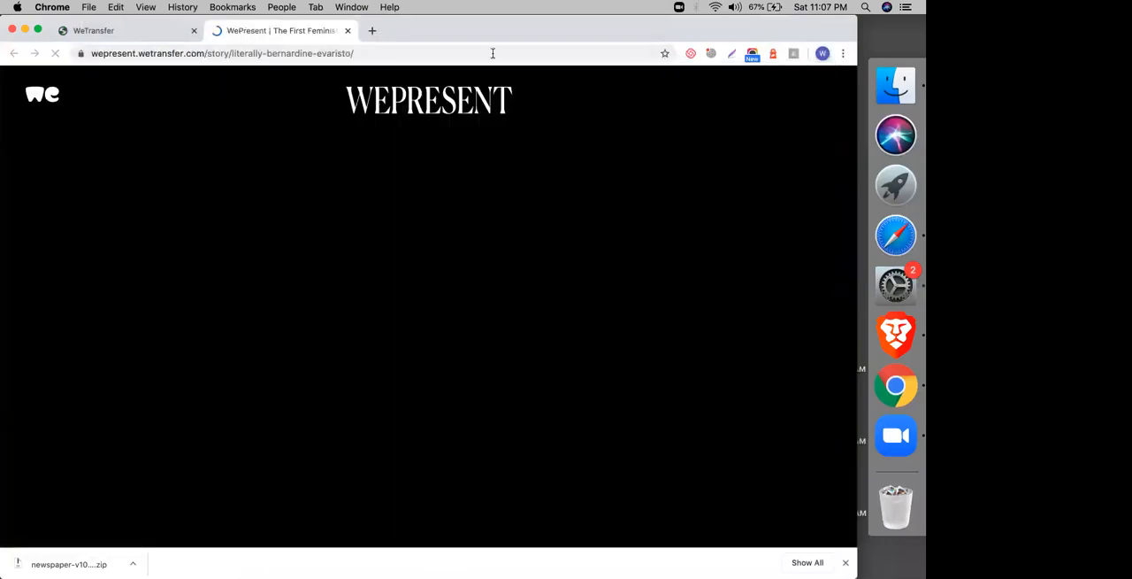
left_click(493, 54)
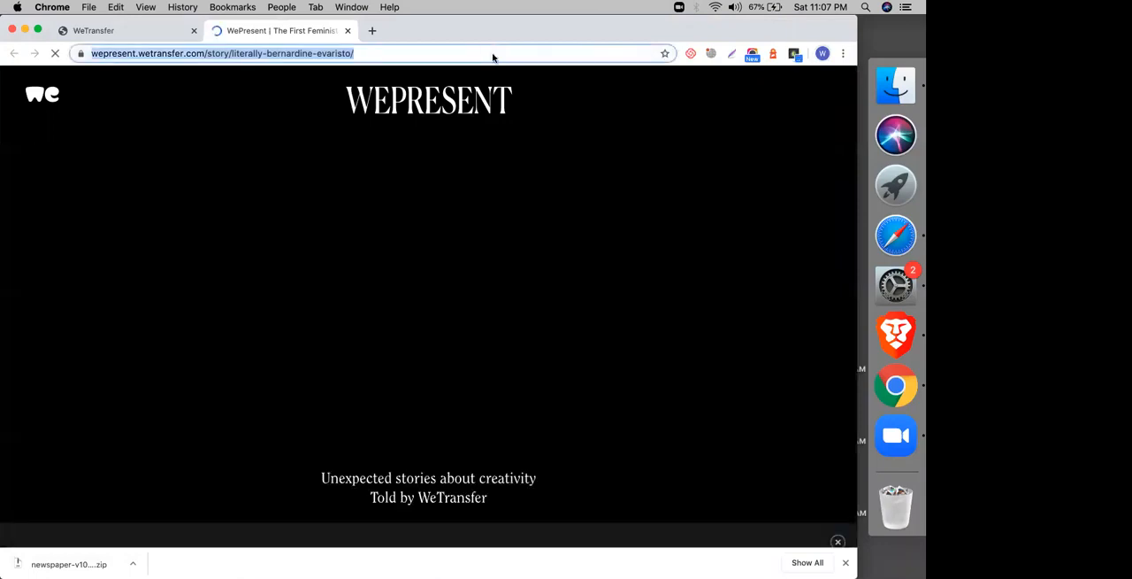
type("whats run ch")
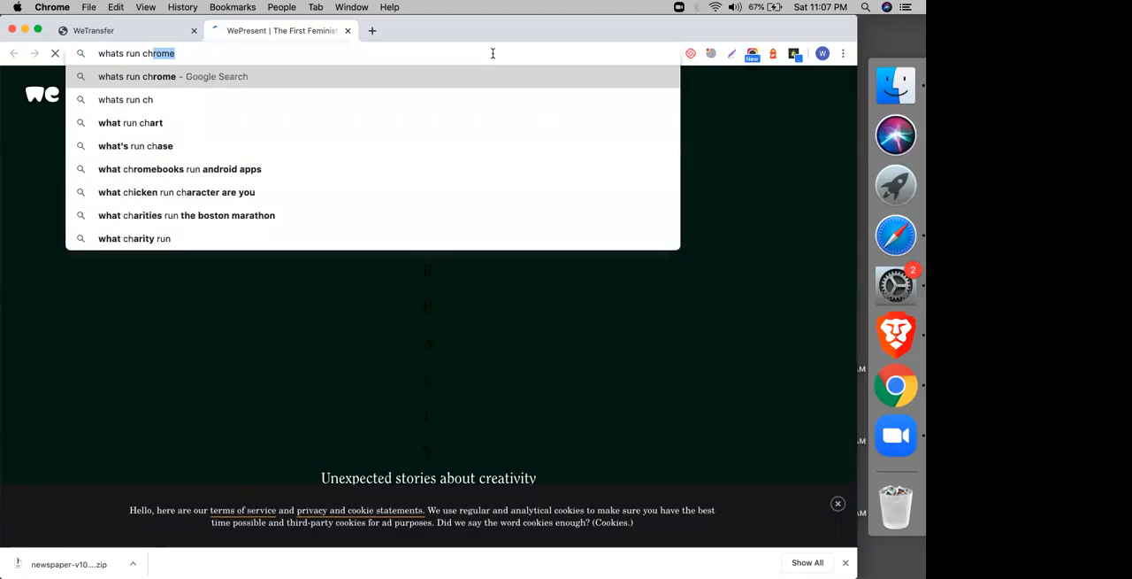
key("Return")
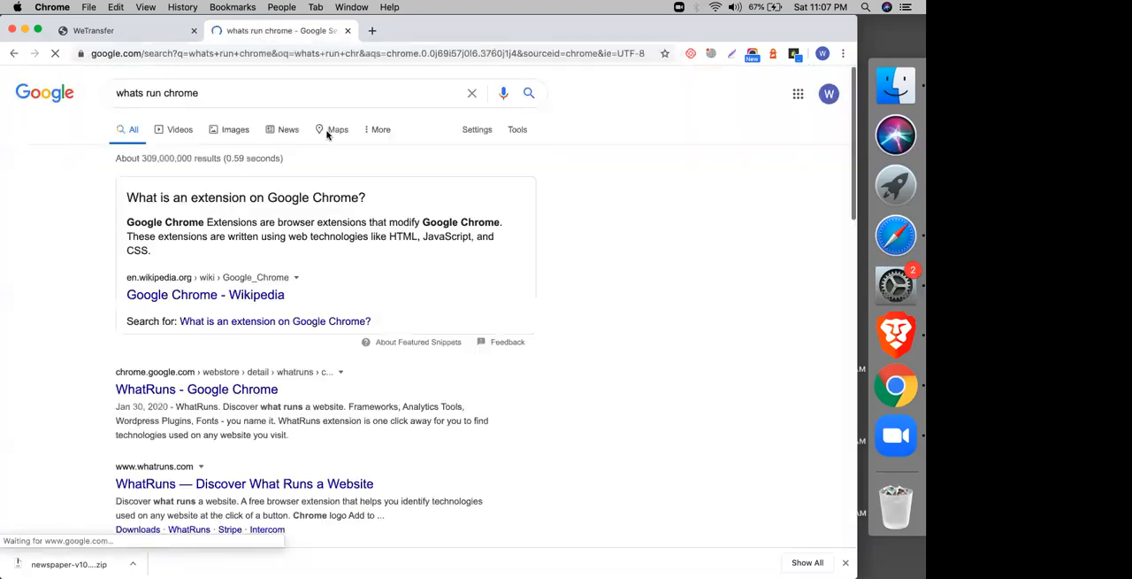
Step: Open the WhatRuns page in the Chrome Web Store, add the extension to Chrome and close the downloads bar
left_click(162, 392)
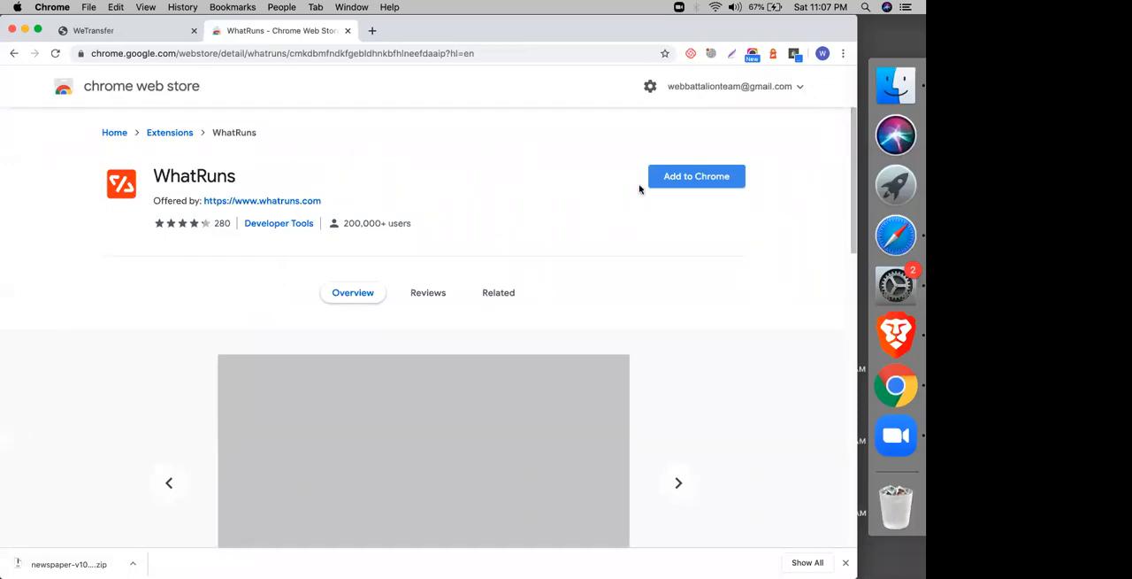
left_click(690, 178)
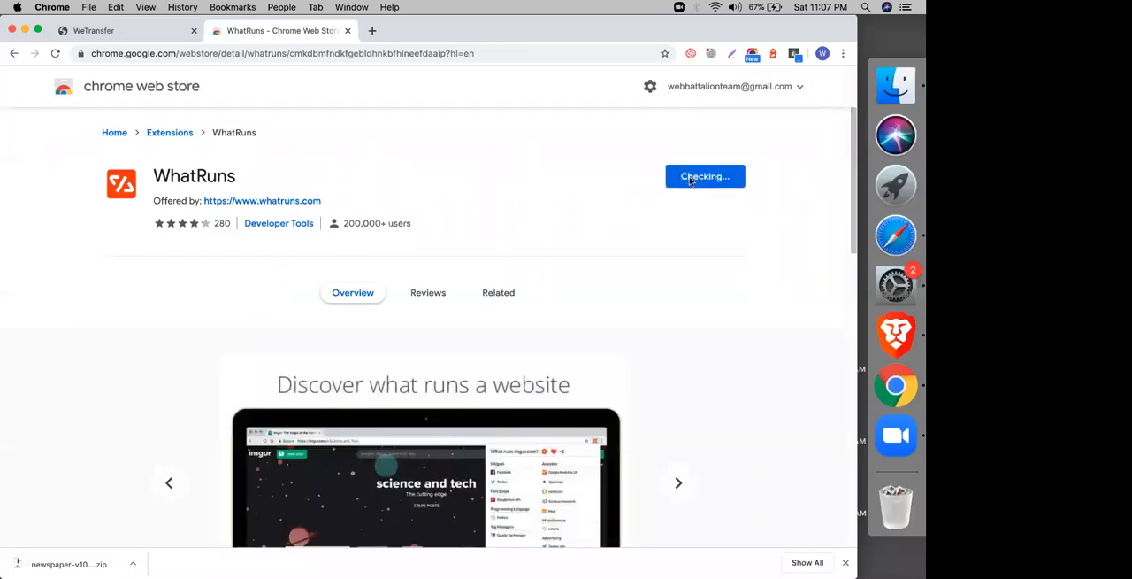
left_click(533, 160)
left_click(845, 564)
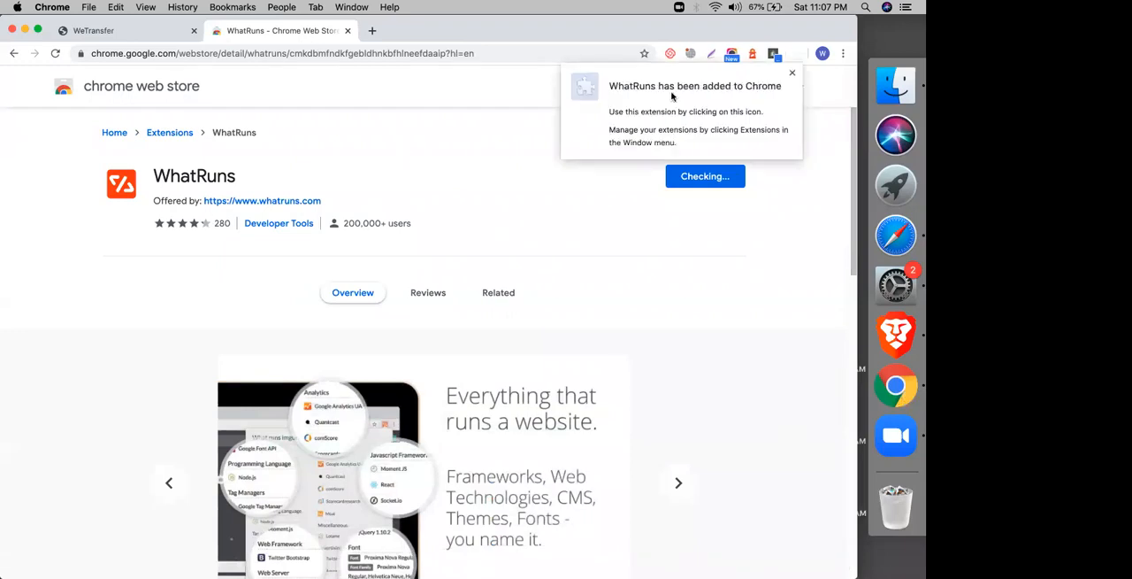
Step: Open blog.fiverr.com in Chrome and check the site's technology with the WhatRuns extension
left_click(450, 50)
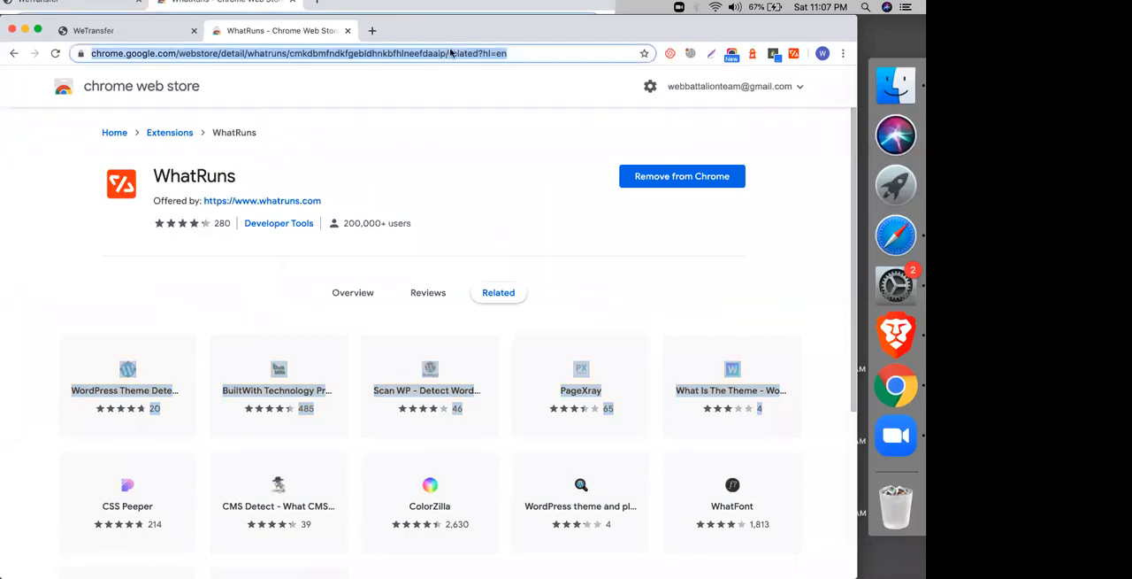
type("blog.fiverr.com")
key("Return")
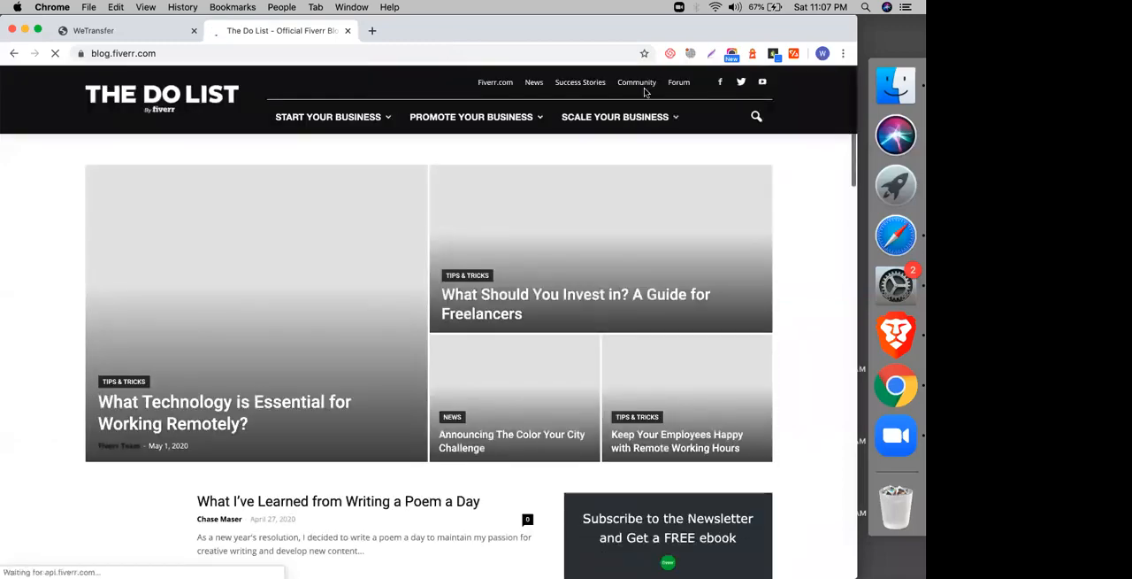
left_click(795, 55)
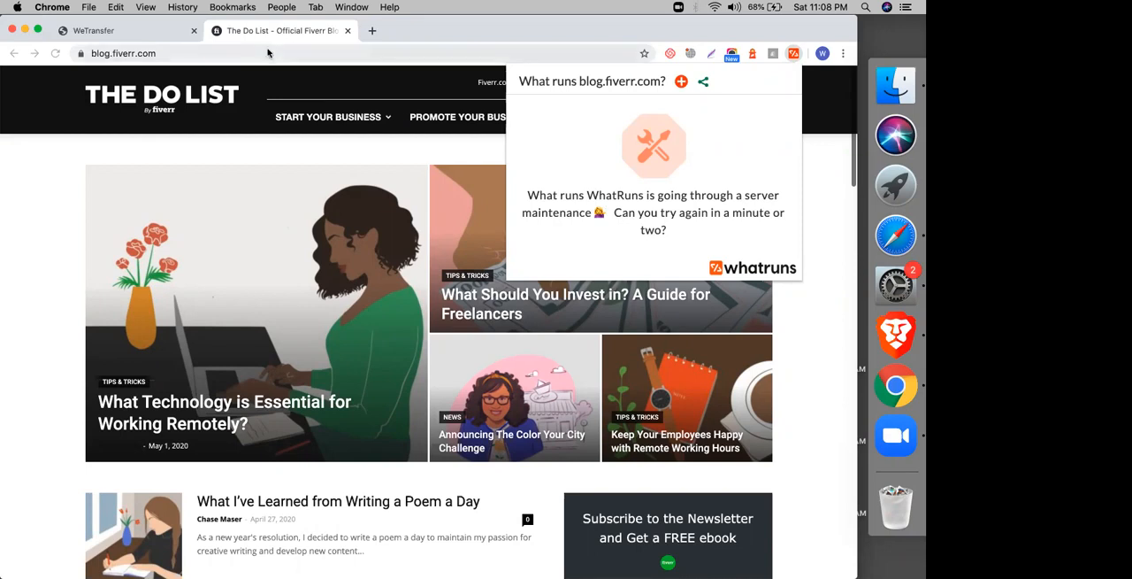
Step: Search the web for "whatwpthemeisthat" and open the What WordPress Theme Is That site
left_click(297, 49)
key("super+c")
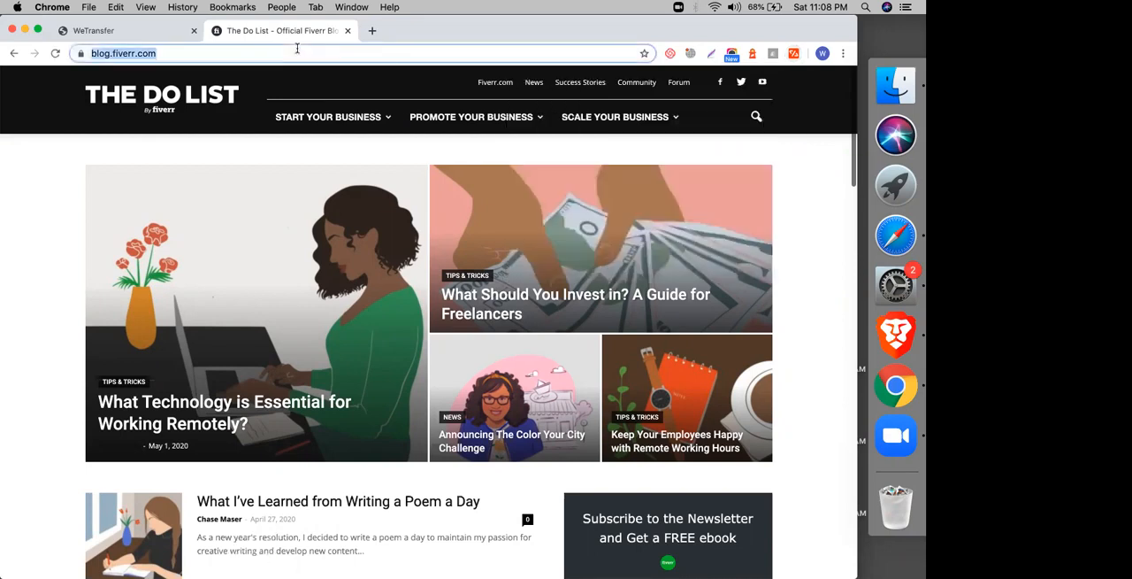
type("what")
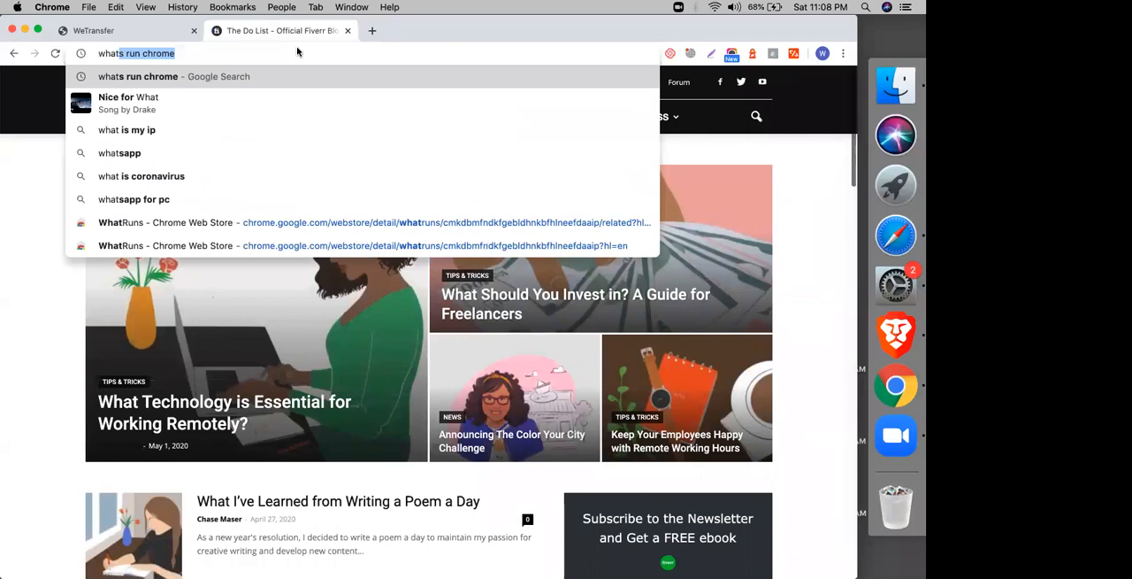
type("wptheme")
key("Down")
key("Return")
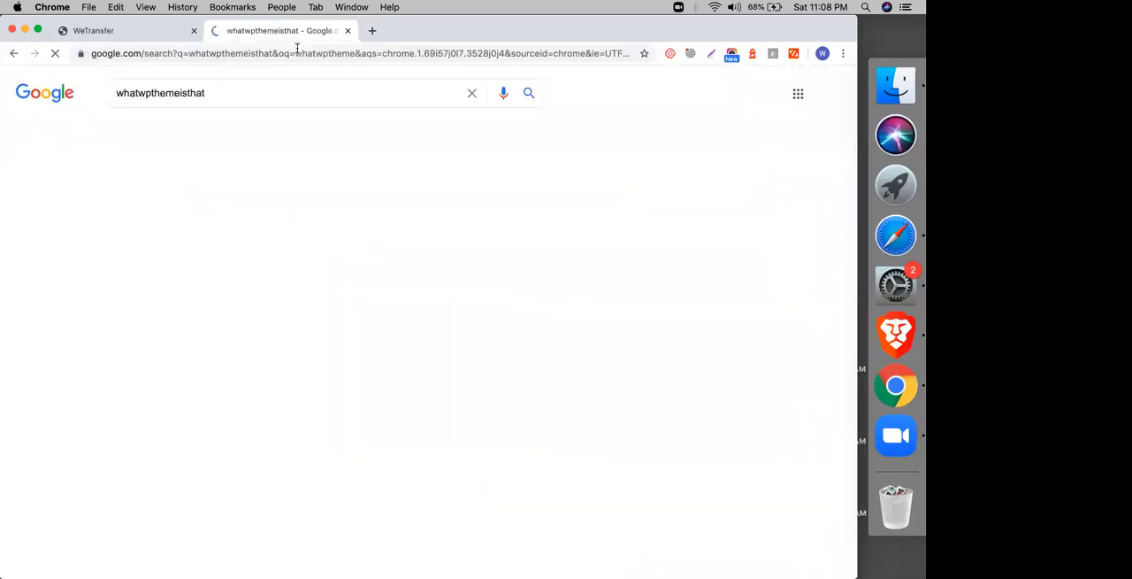
left_click(199, 201)
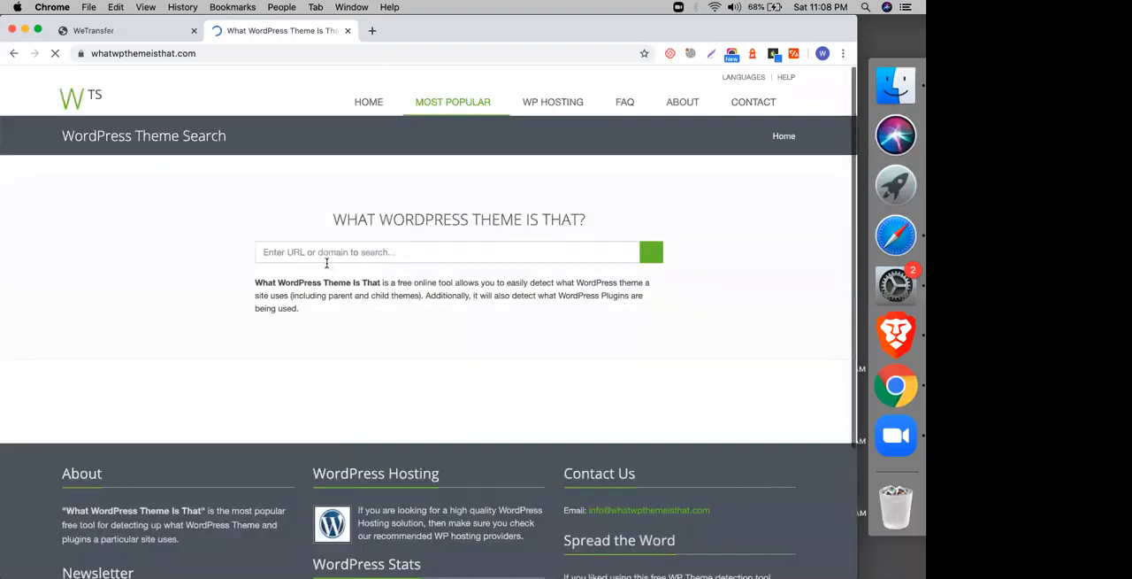
key("super+v")
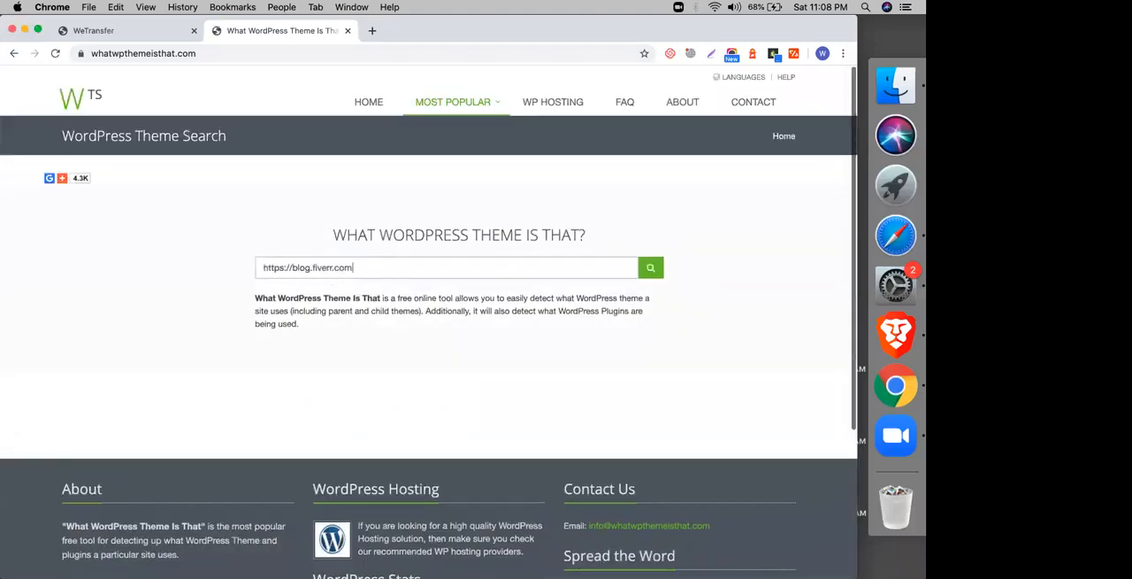
key("Return")
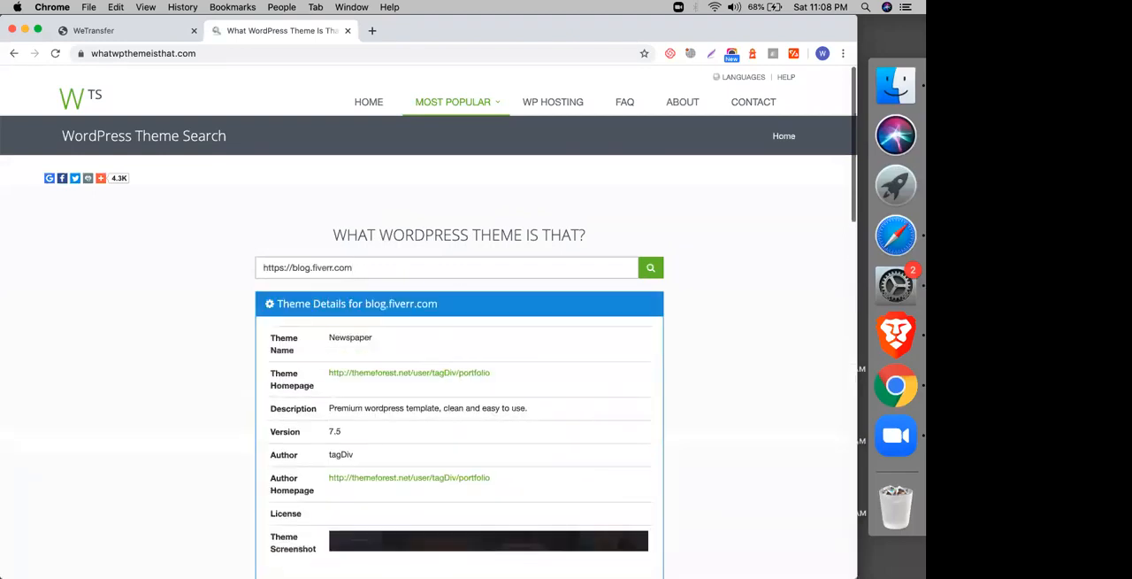
double_click(350, 337)
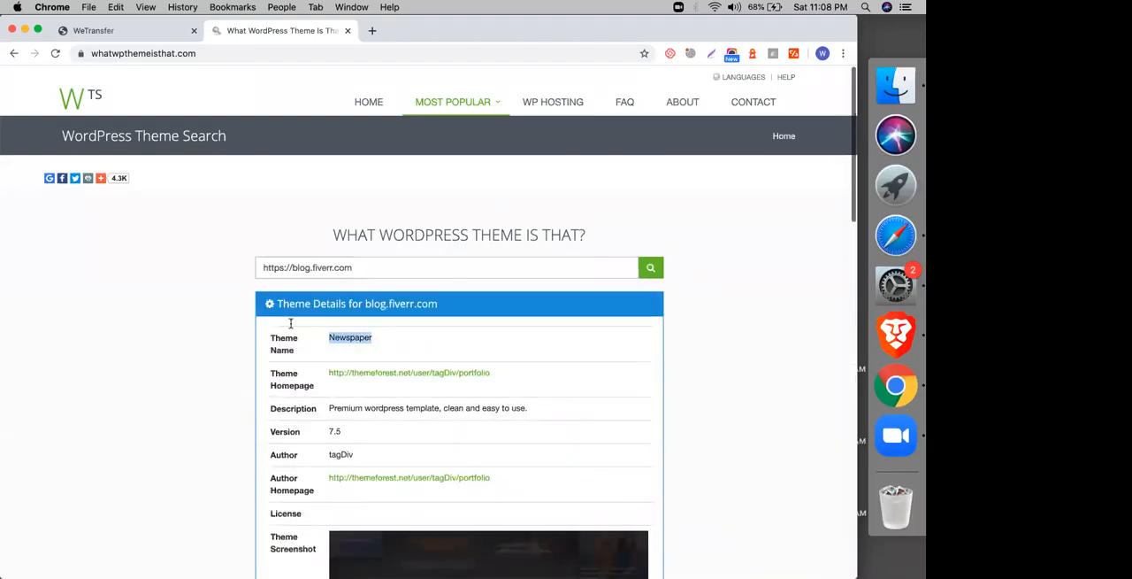
Step: Look up the WordPress theme of codemanbd.com/news and select the theme name in the details
left_click(310, 267)
key("ctrl+a")
type("codemanbd.com/new")
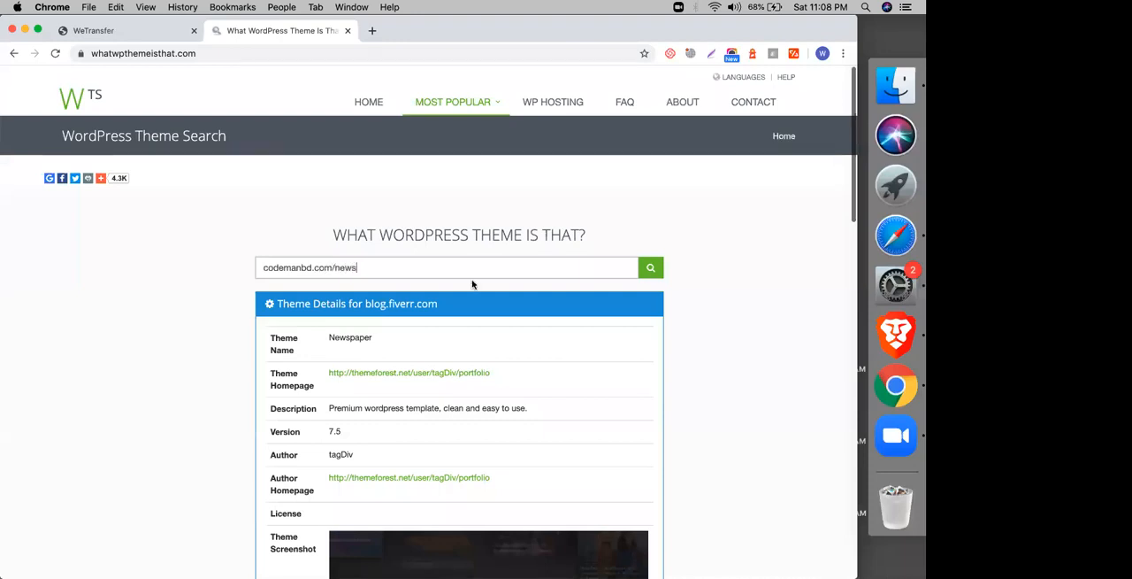
left_click(659, 265)
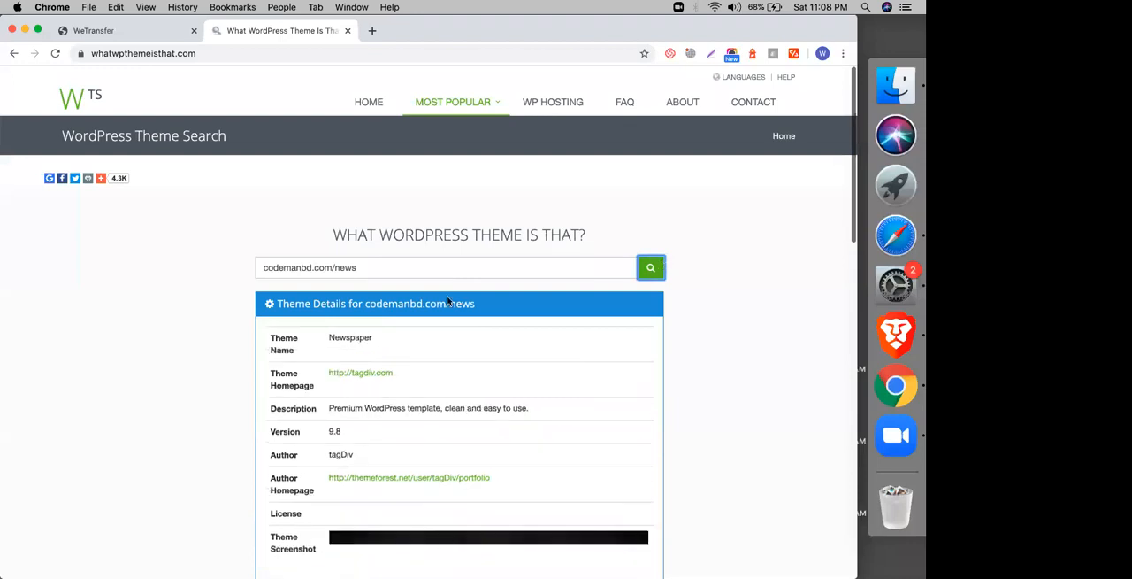
double_click(336, 337)
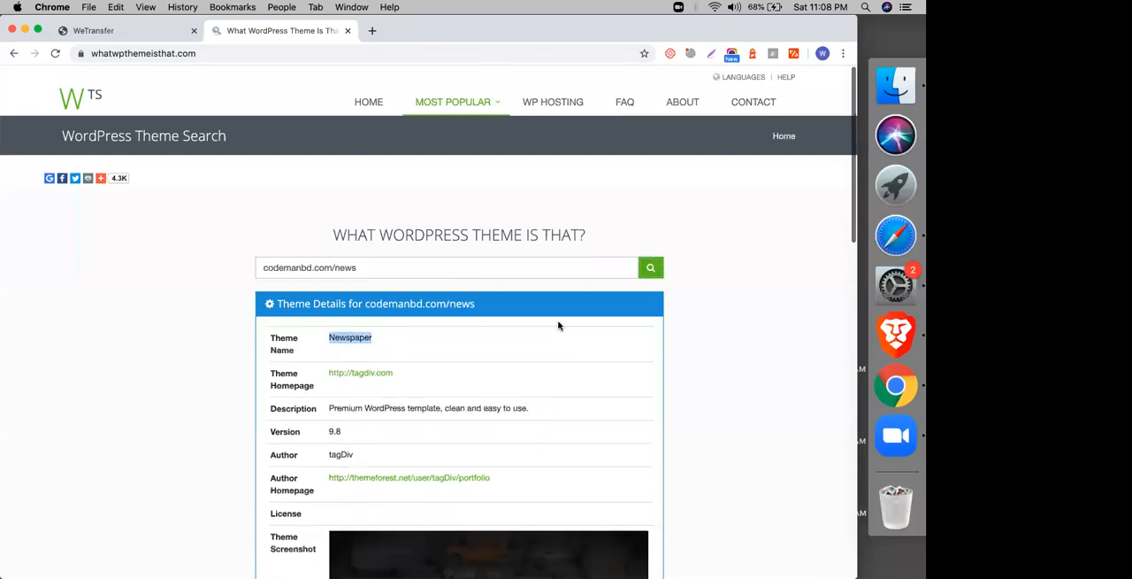
Step: Switch to Safari, close the block editor's welcome guide and start a new post from the WordPress posts list
left_click(892, 285)
left_click(890, 221)
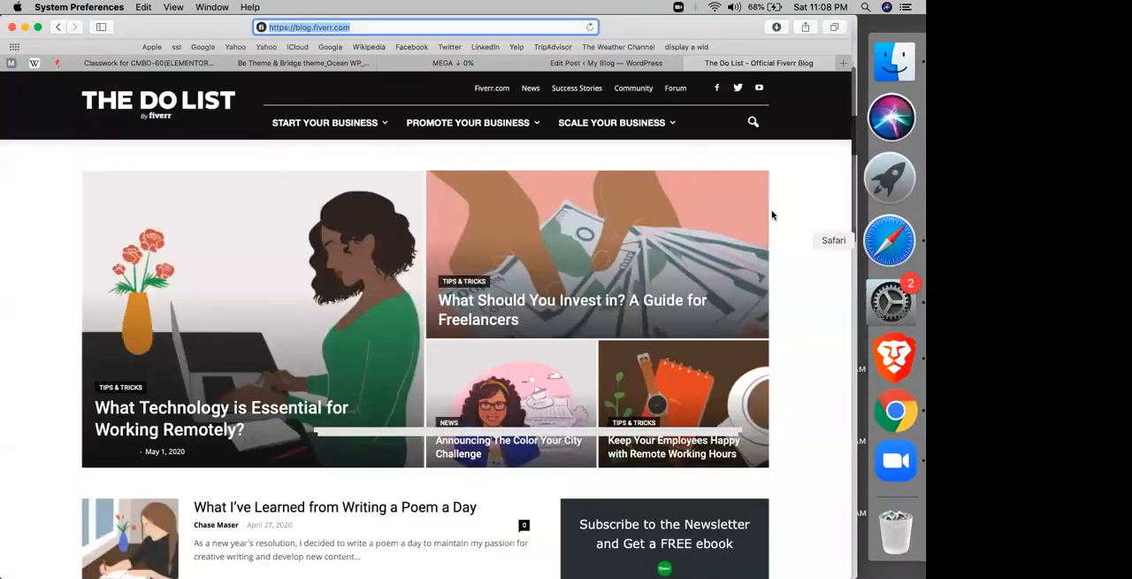
left_click(571, 64)
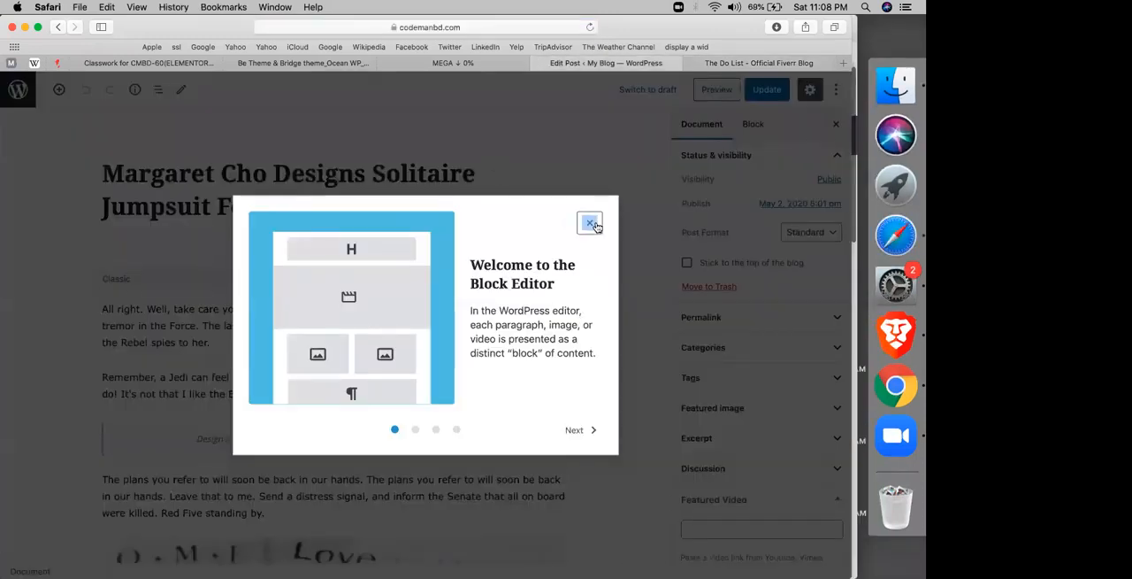
left_click(591, 224)
right_click(445, 204)
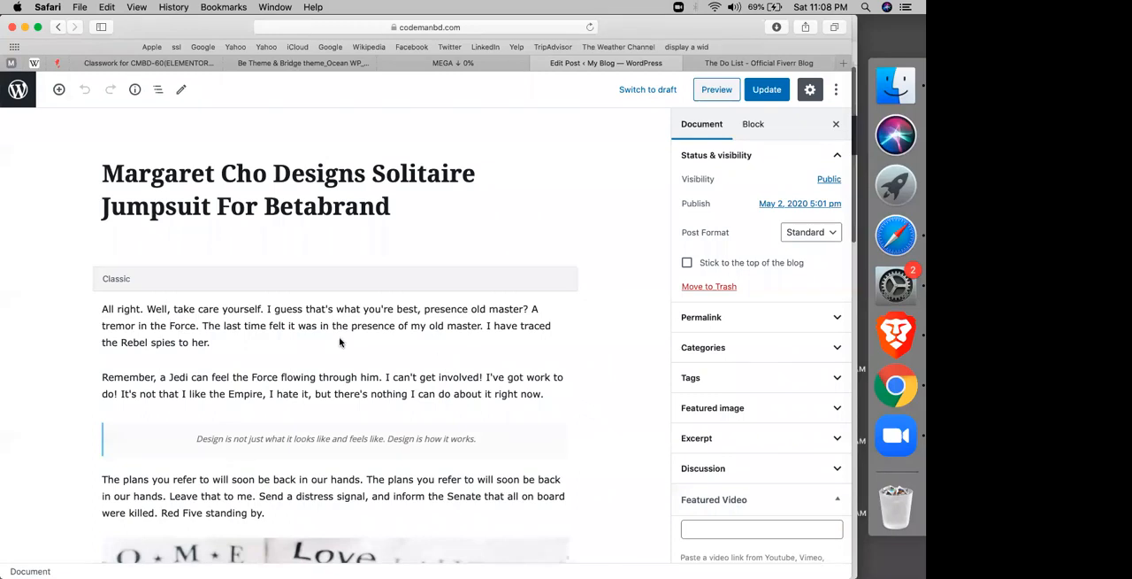
left_click(232, 206)
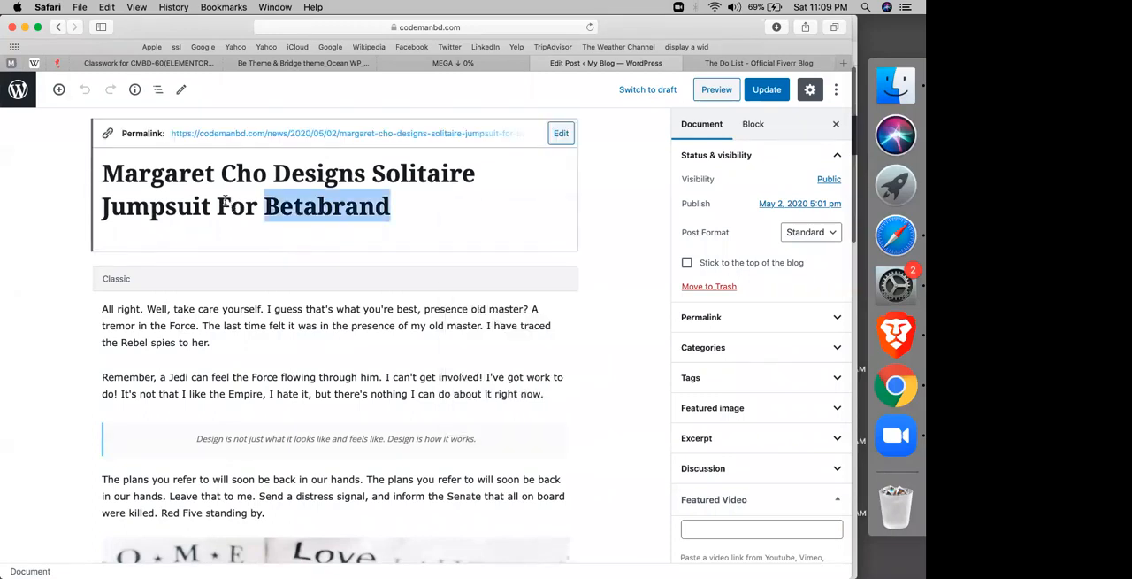
left_click(229, 155)
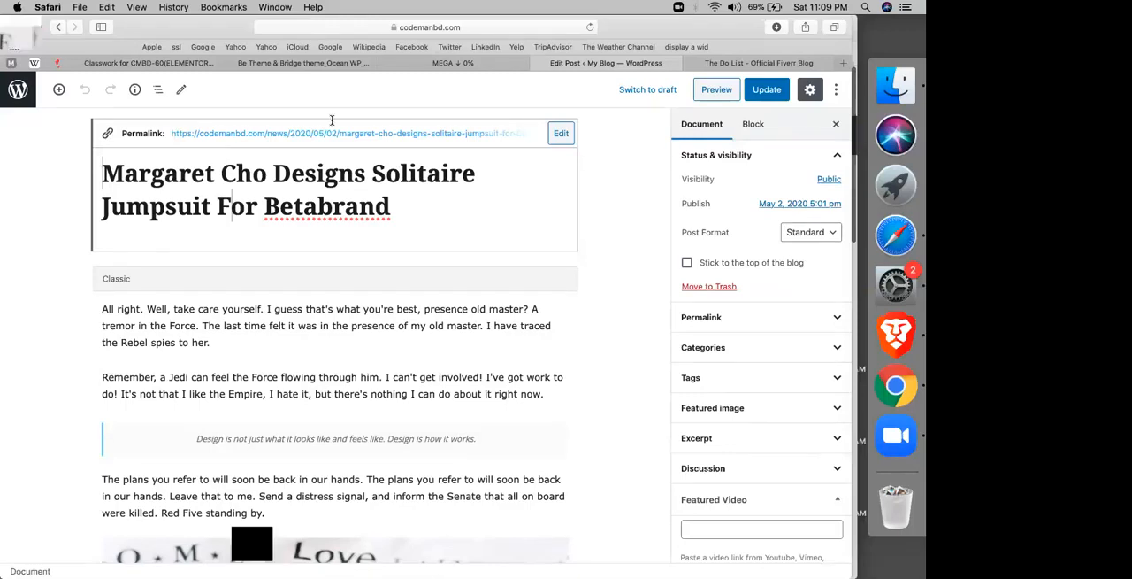
left_click(60, 28)
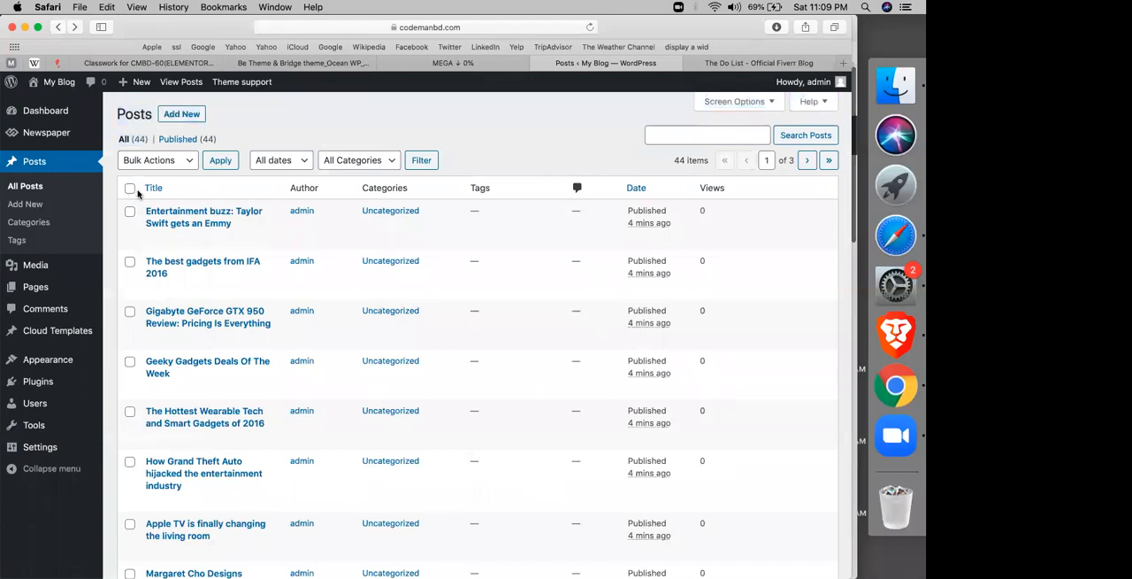
left_click(166, 116)
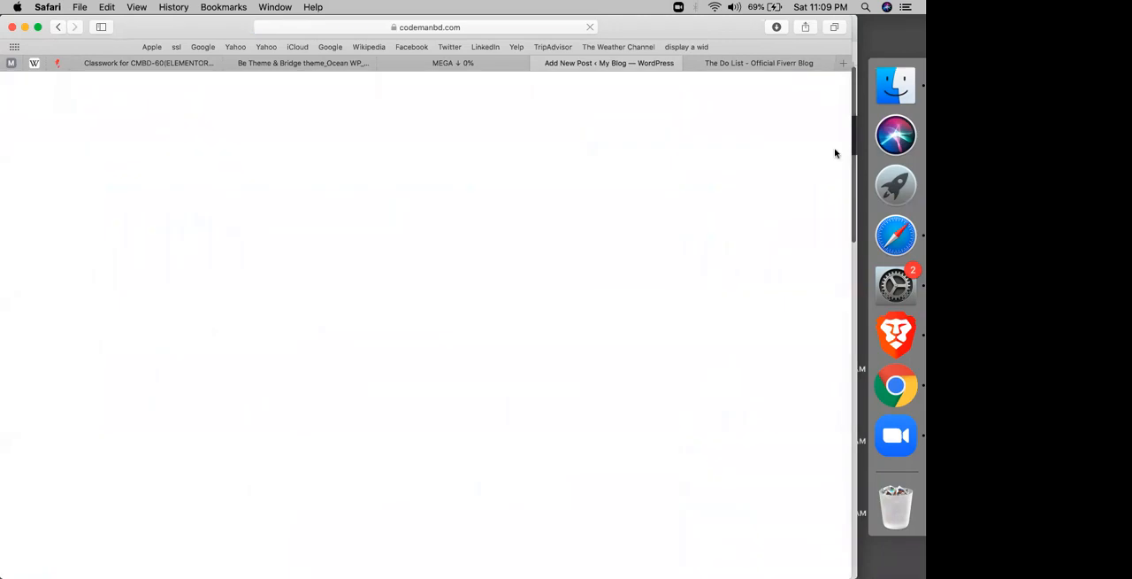
Step: Copy the title of the Fiverr article "What I've Learned from Writing a Poem a Day" into the new post's title
left_click(768, 67)
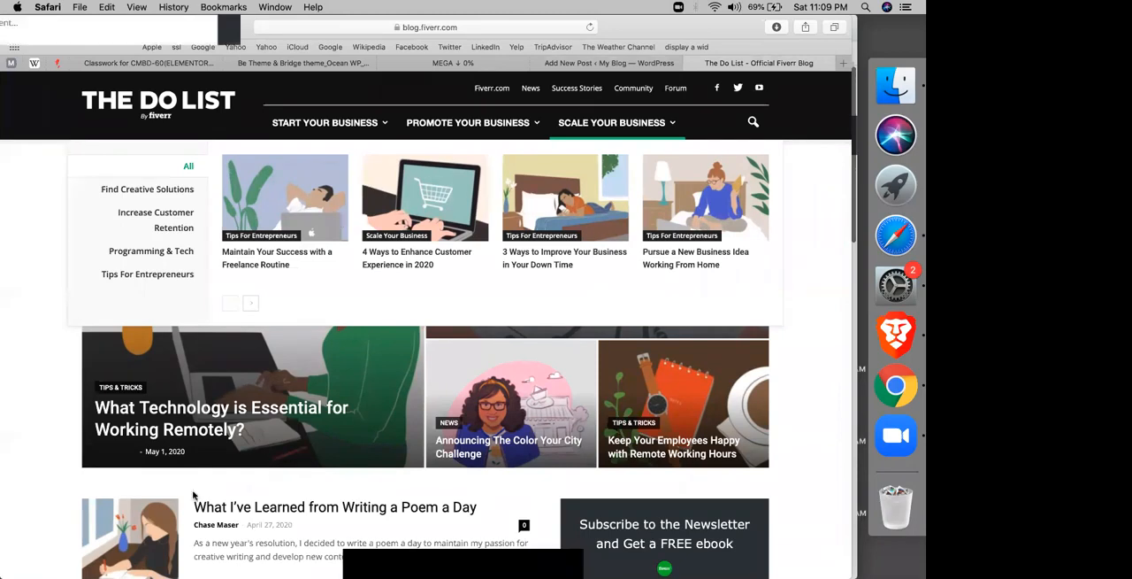
left_click(258, 511)
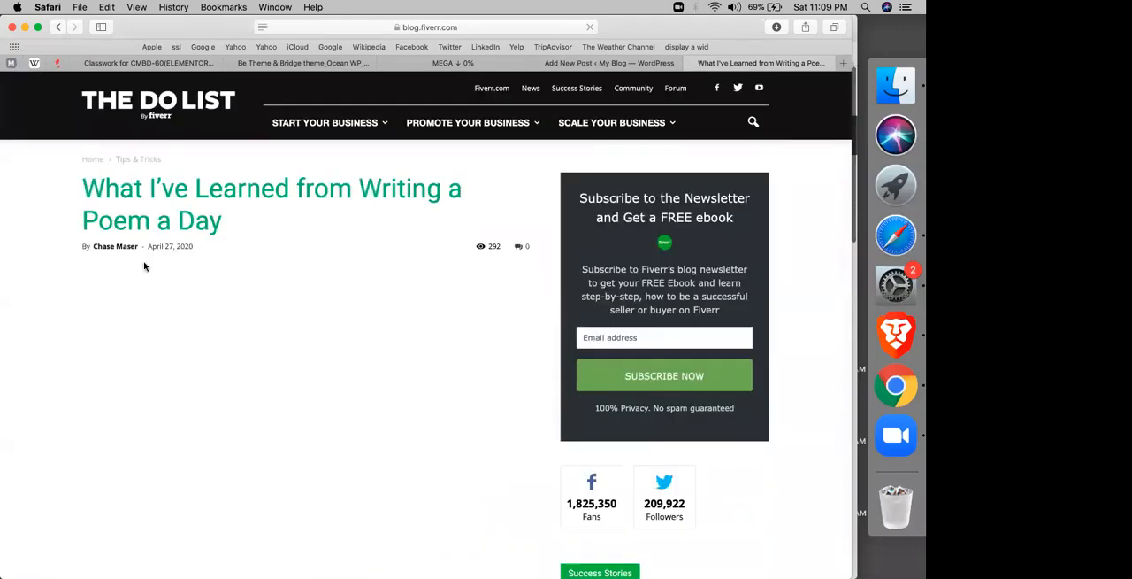
triple_click(88, 191)
key("super+c")
left_click(556, 73)
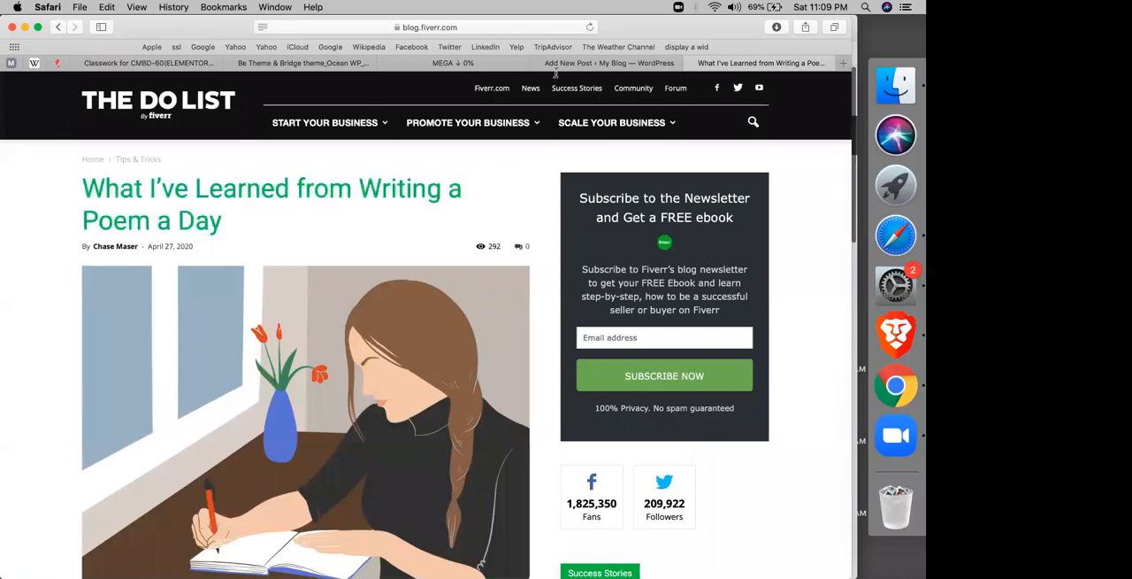
left_click(559, 65)
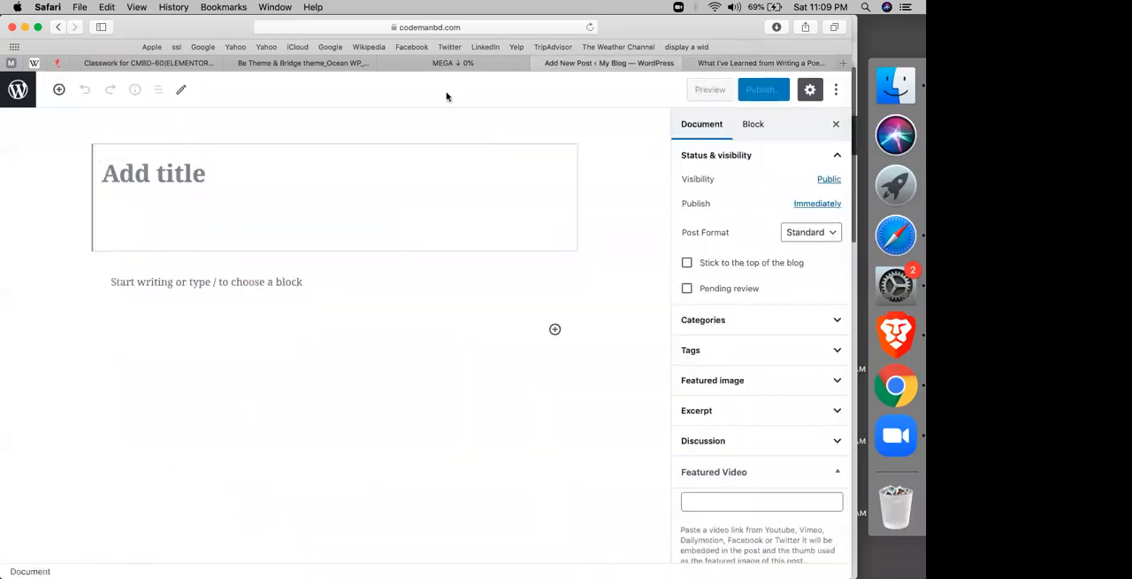
left_click(324, 222)
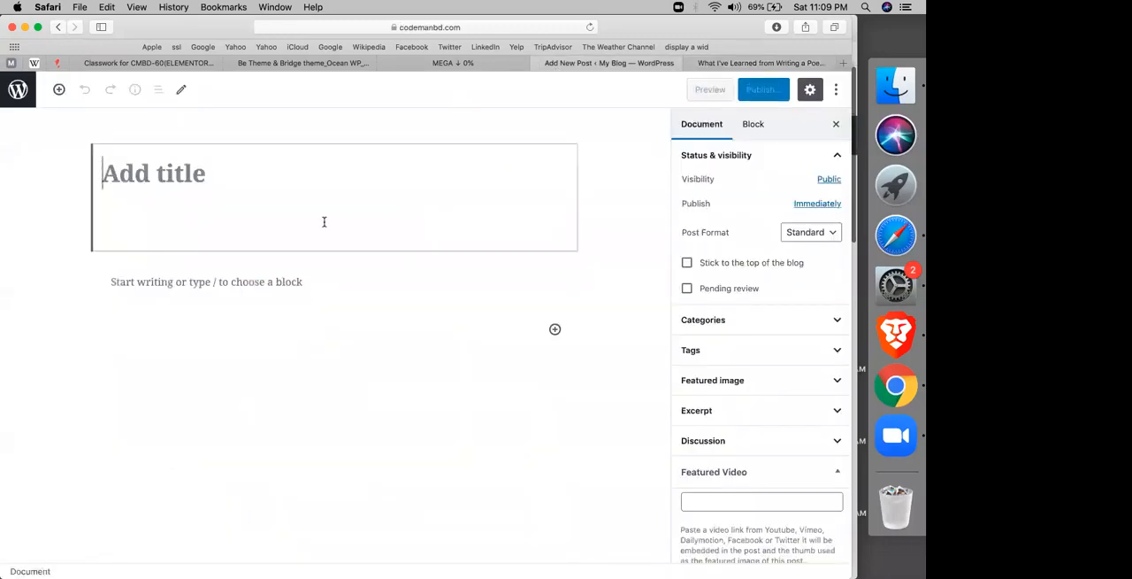
key("super+v")
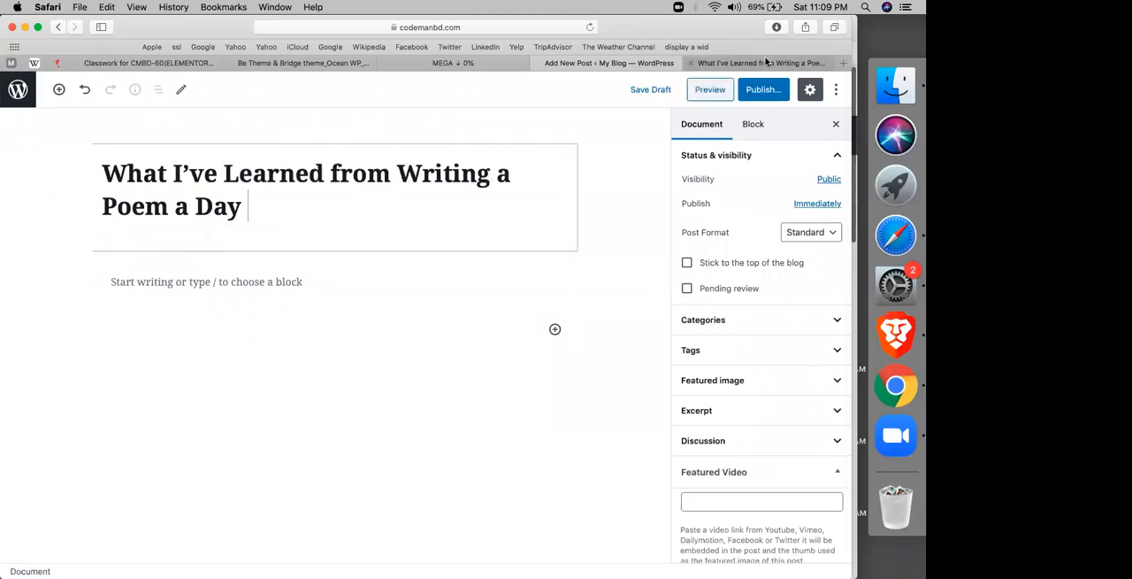
Step: Save the Fiverr article's main image as Poem-1536x1229 in the Newspaper-tf folder
left_click(767, 62)
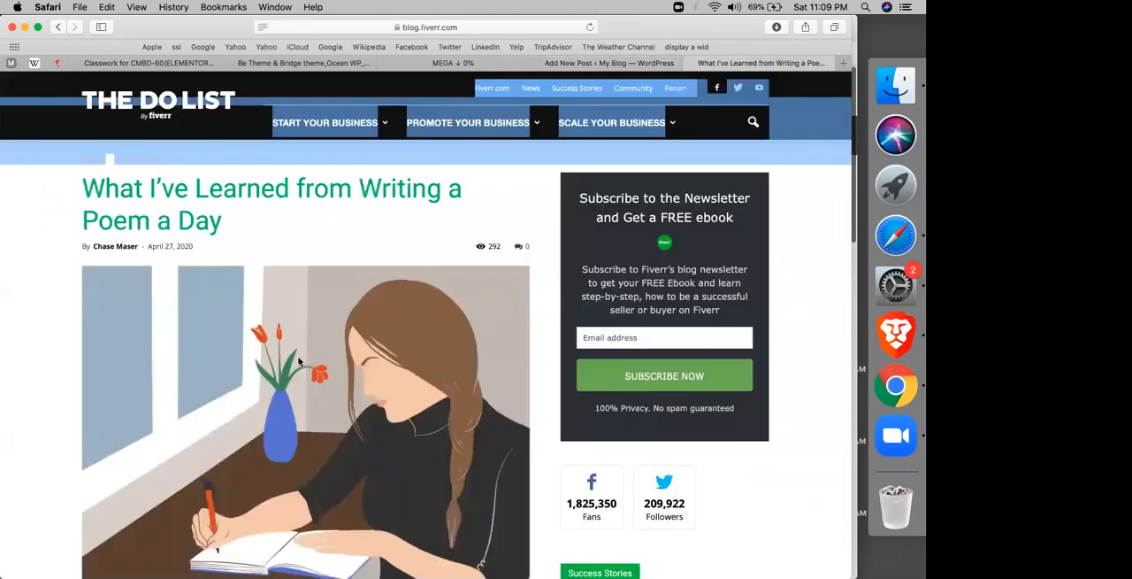
right_click(300, 359)
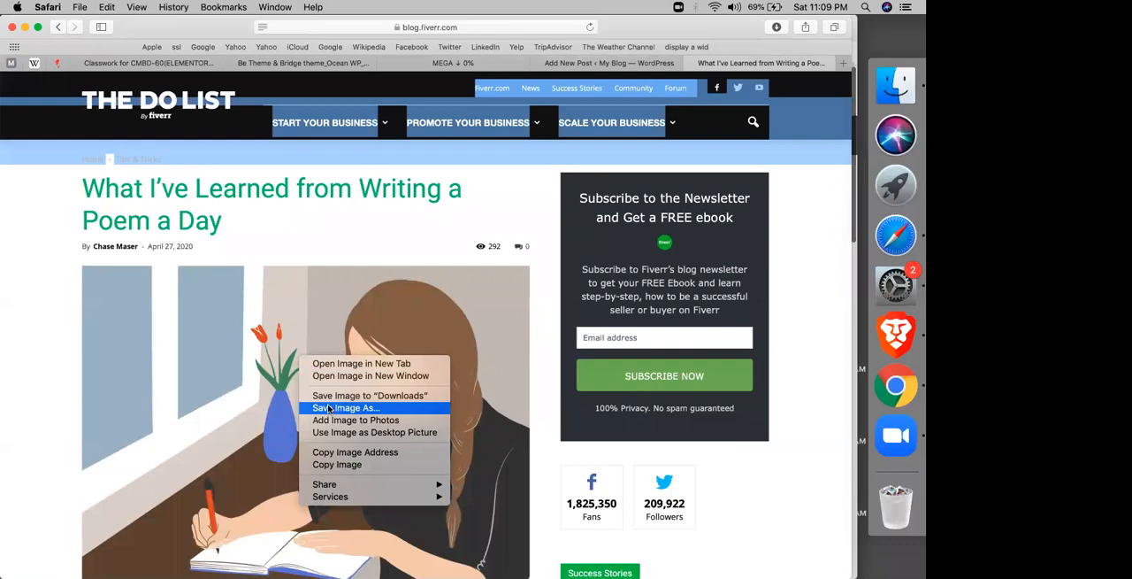
left_click(328, 408)
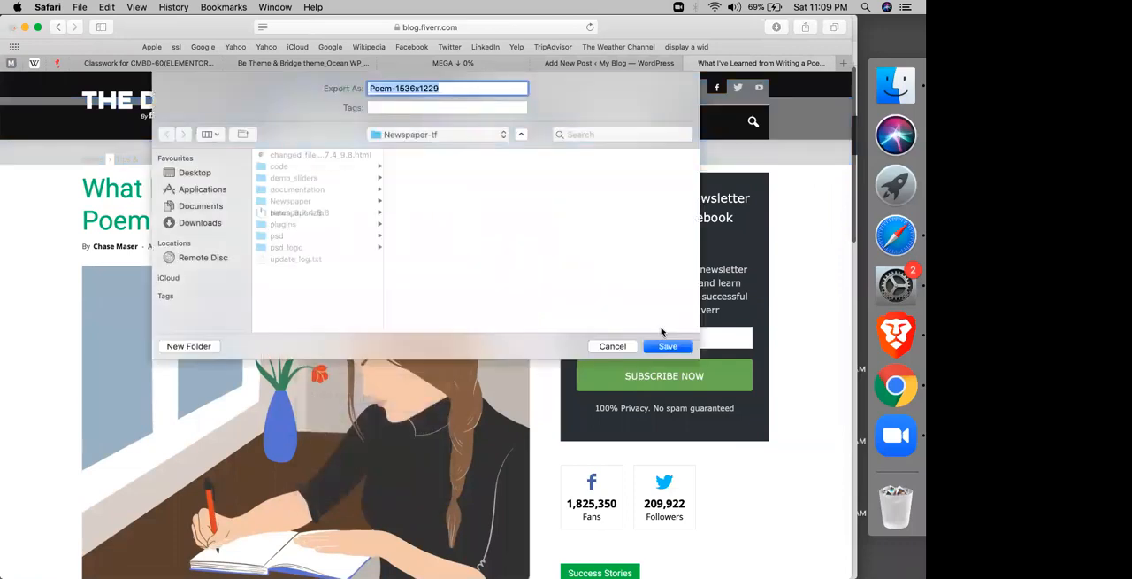
left_click(664, 345)
Step: Return to the new WordPress post and open the chooser for its featured image
left_click(617, 64)
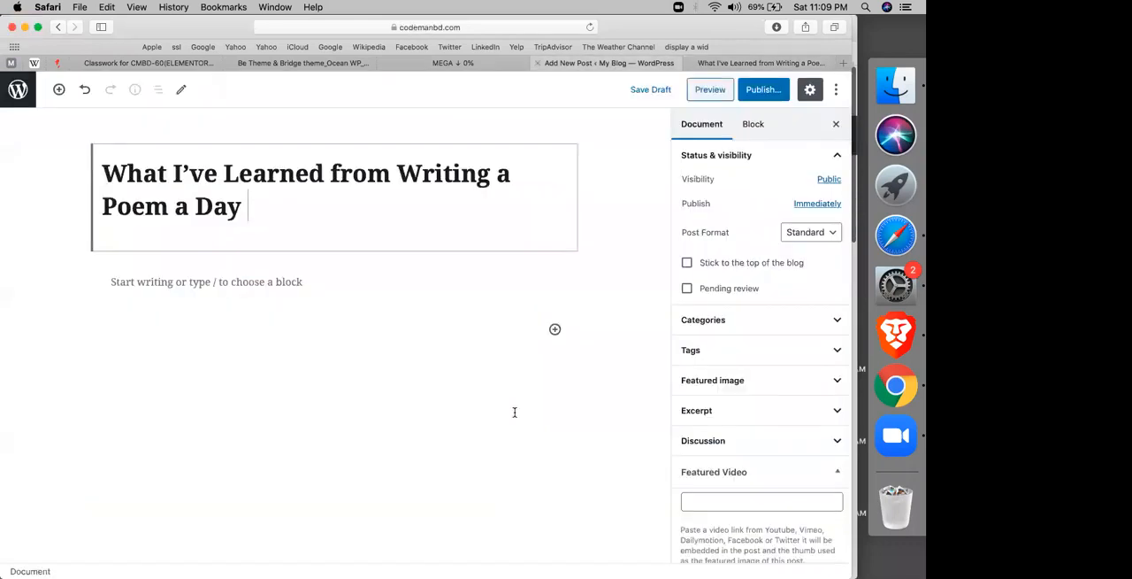
left_click(713, 382)
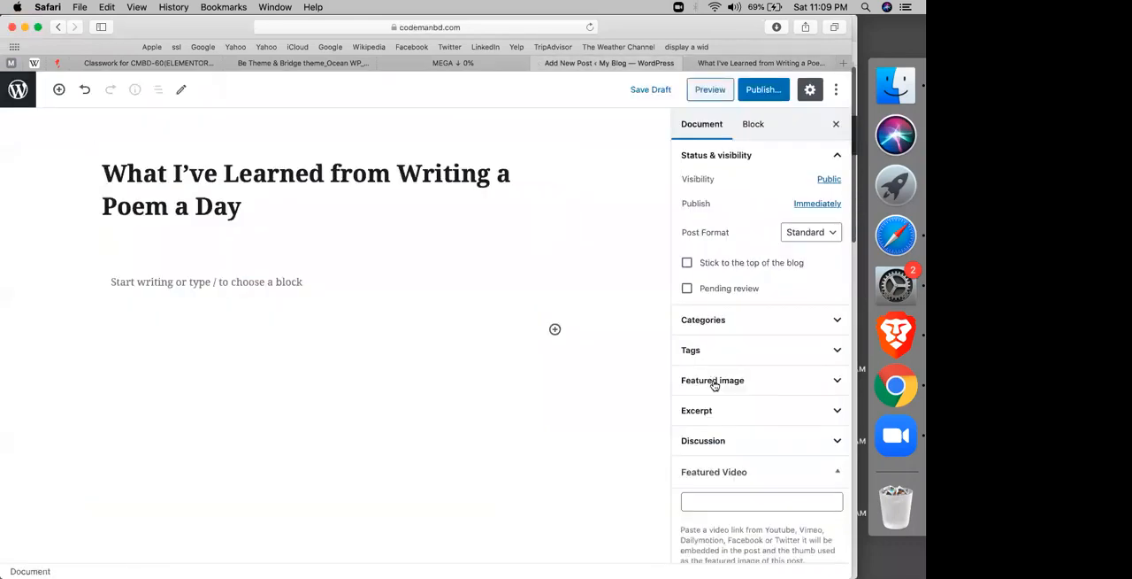
left_click(714, 382)
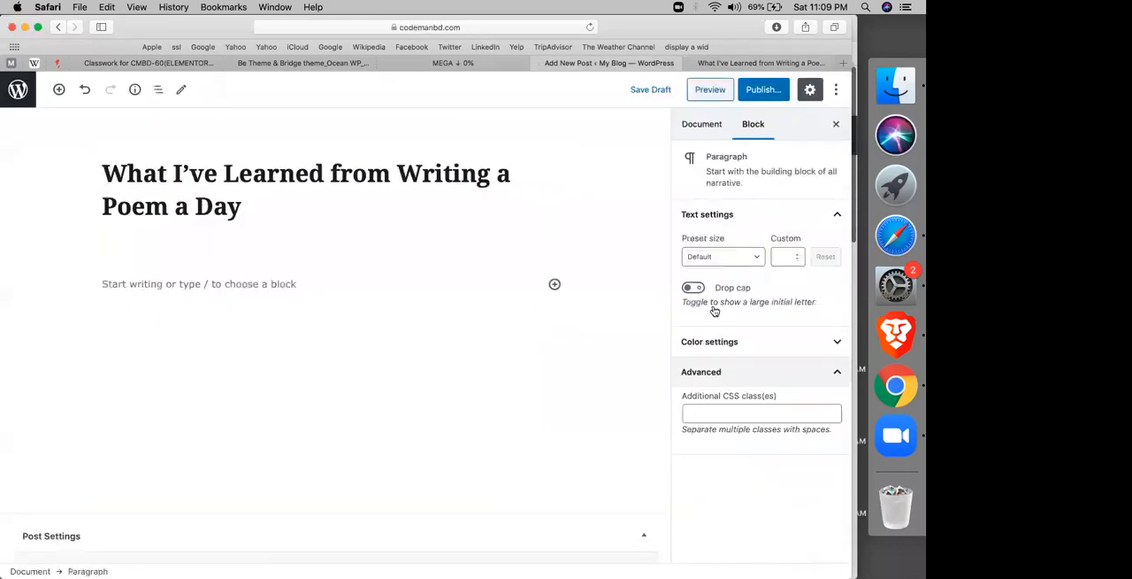
left_click(720, 253)
left_click(705, 123)
left_click(706, 123)
left_click(728, 382)
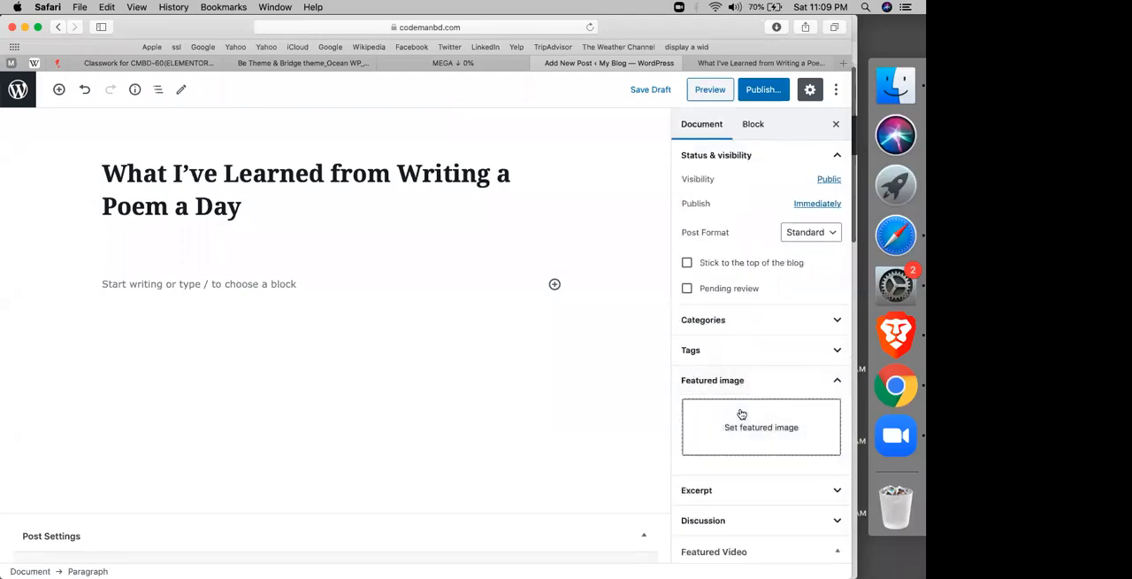
left_click(741, 413)
Step: Upload Poem-1536x1229 from the Newspaper-tf folder and set it as the post's featured image
left_click(60, 133)
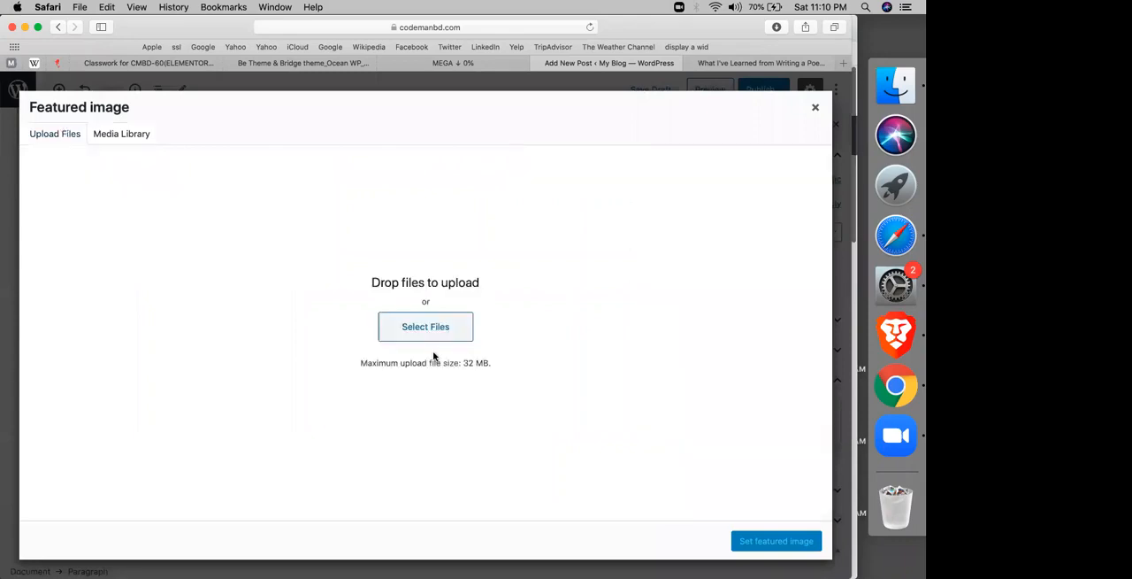
left_click_drag(432, 356, 403, 338)
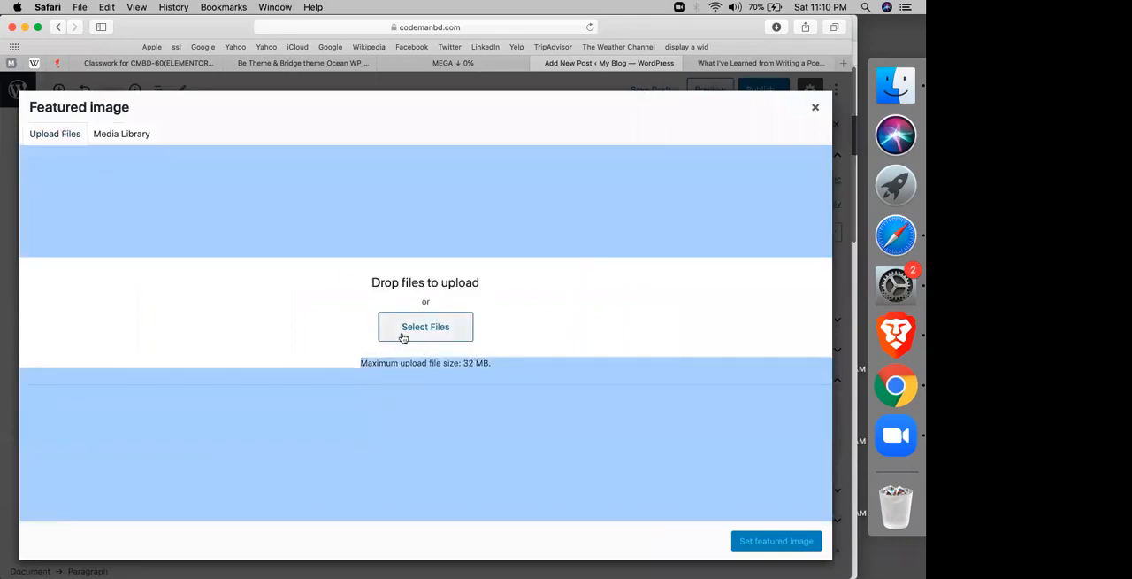
left_click(403, 338)
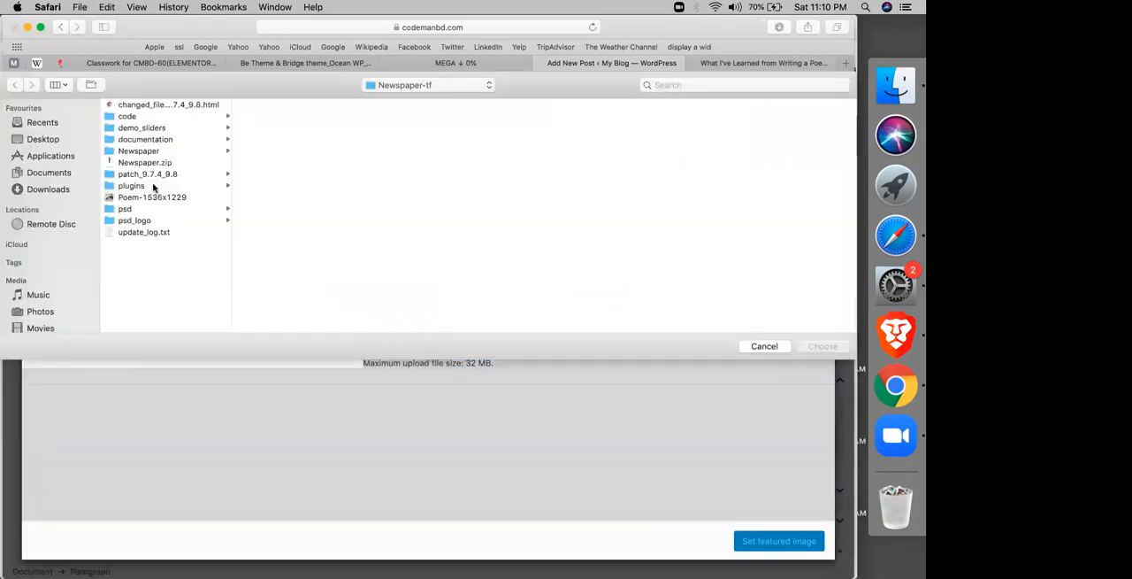
left_click(131, 199)
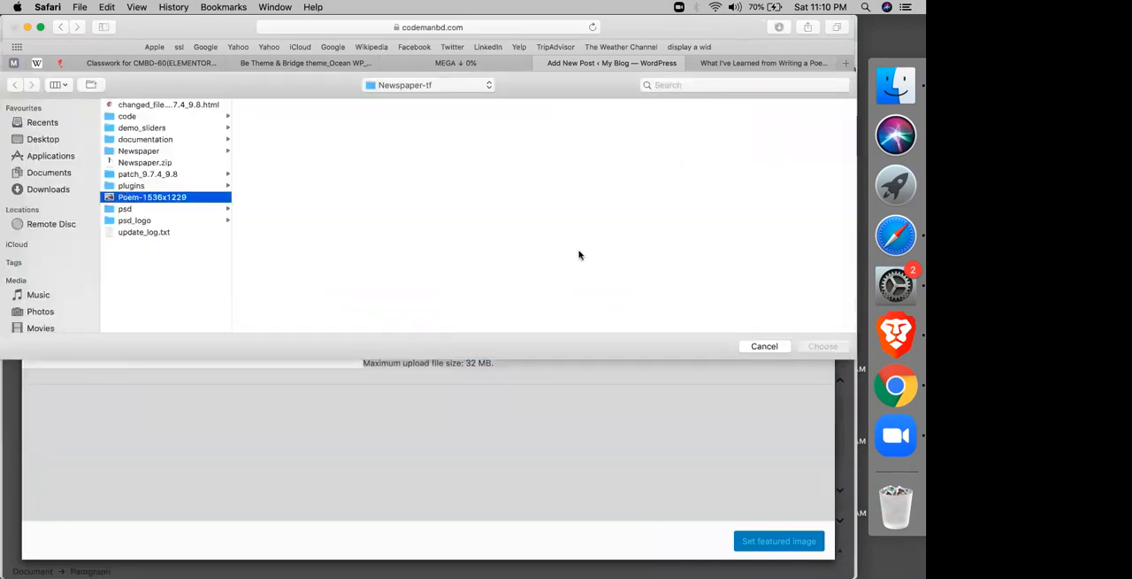
key("Return")
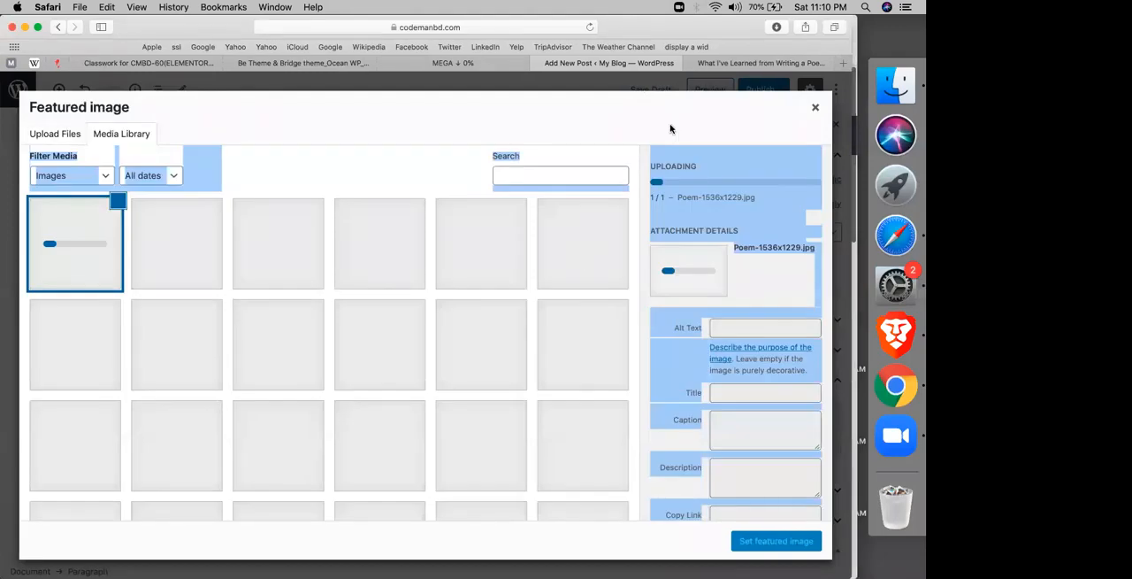
left_click(617, 375)
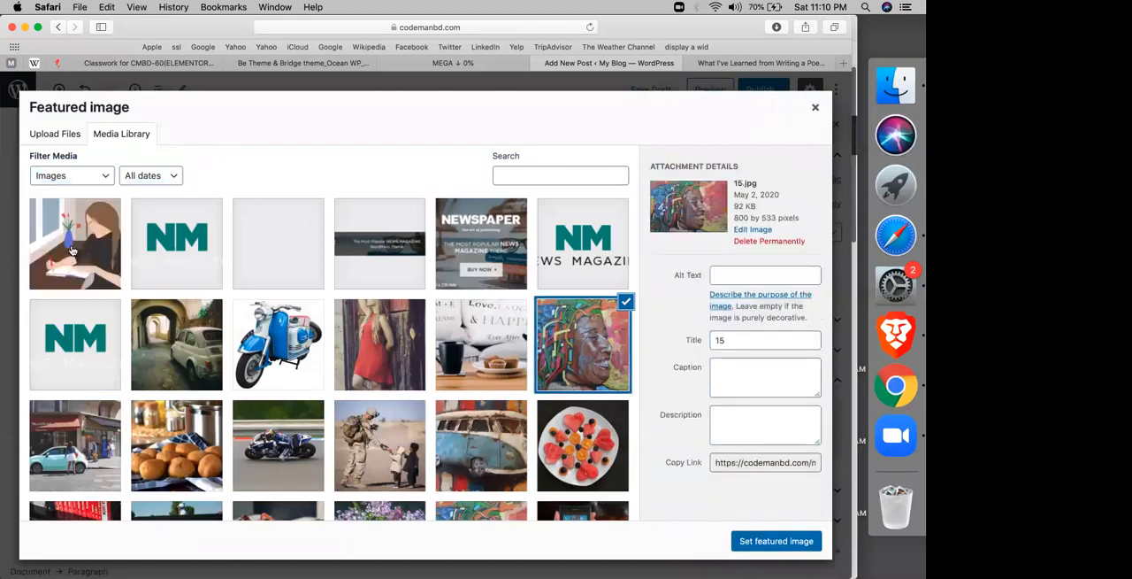
left_click(757, 539)
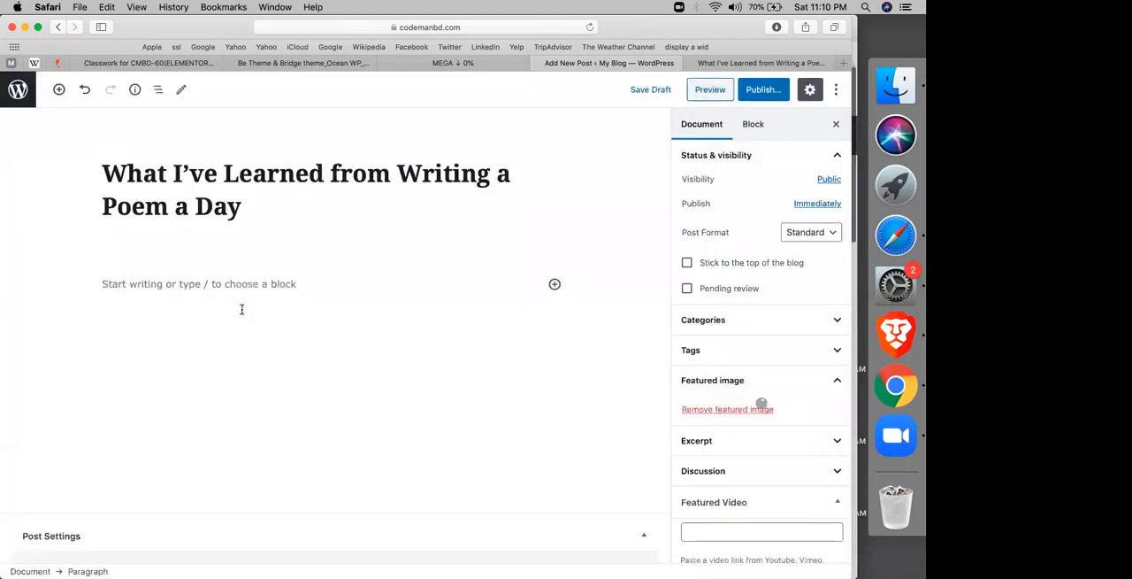
Step: Switch to Chrome, move the WeTransfer tab into its own window, and return to the post editor in an enlarged Safari window
left_click_drag(194, 288, 752, 56)
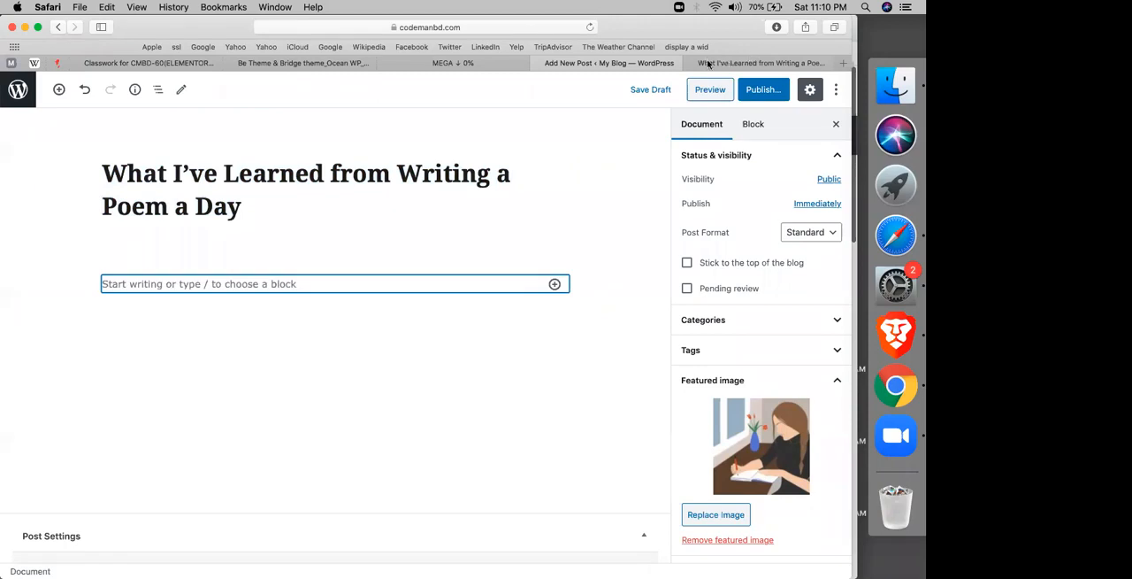
key("super+Tab")
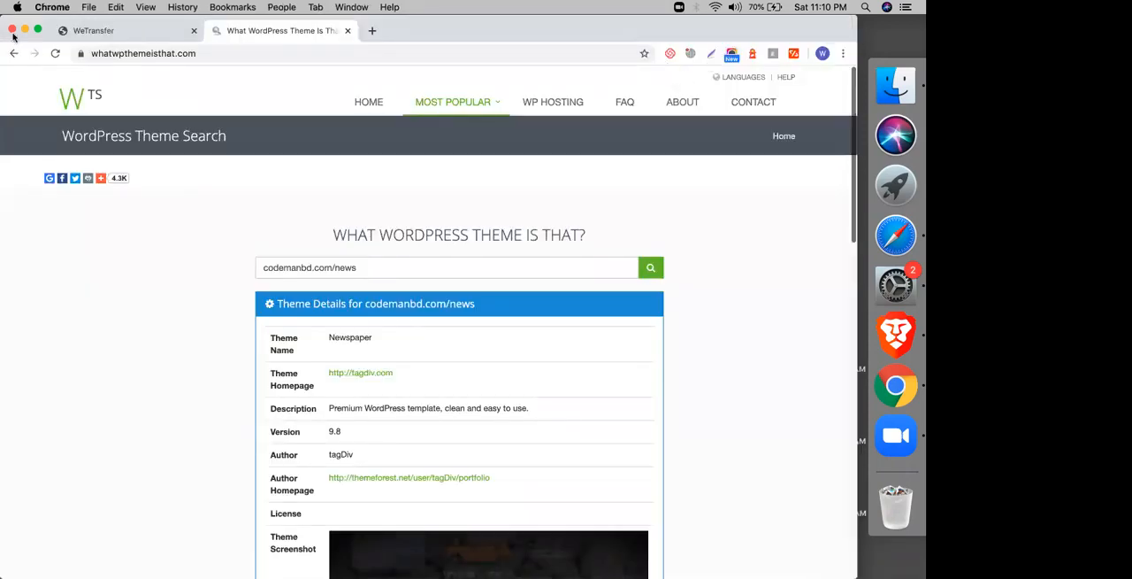
left_click_drag(115, 31, 851, 321)
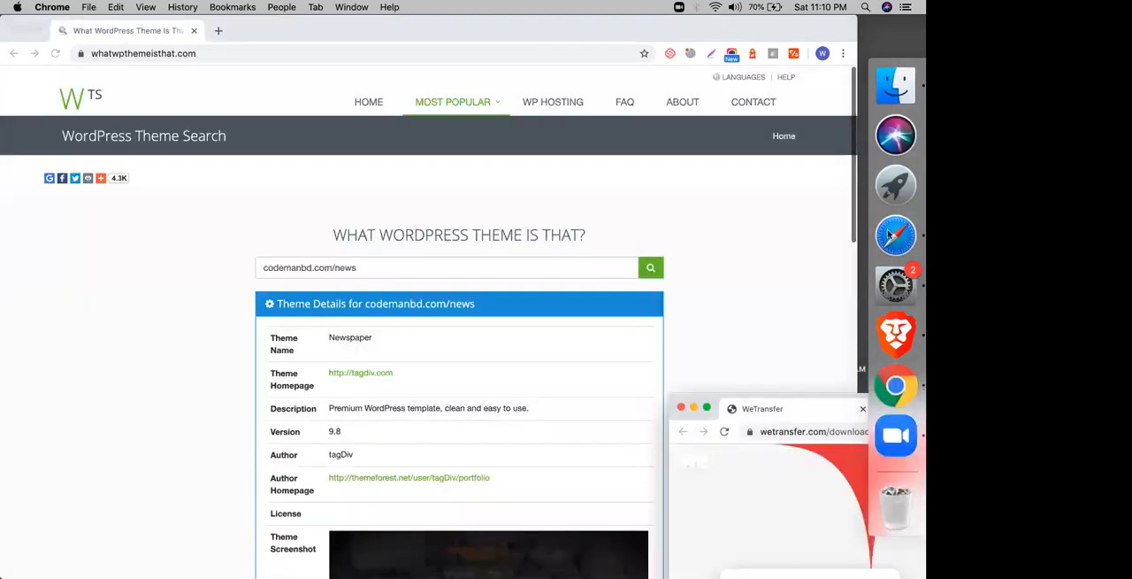
left_click(889, 235)
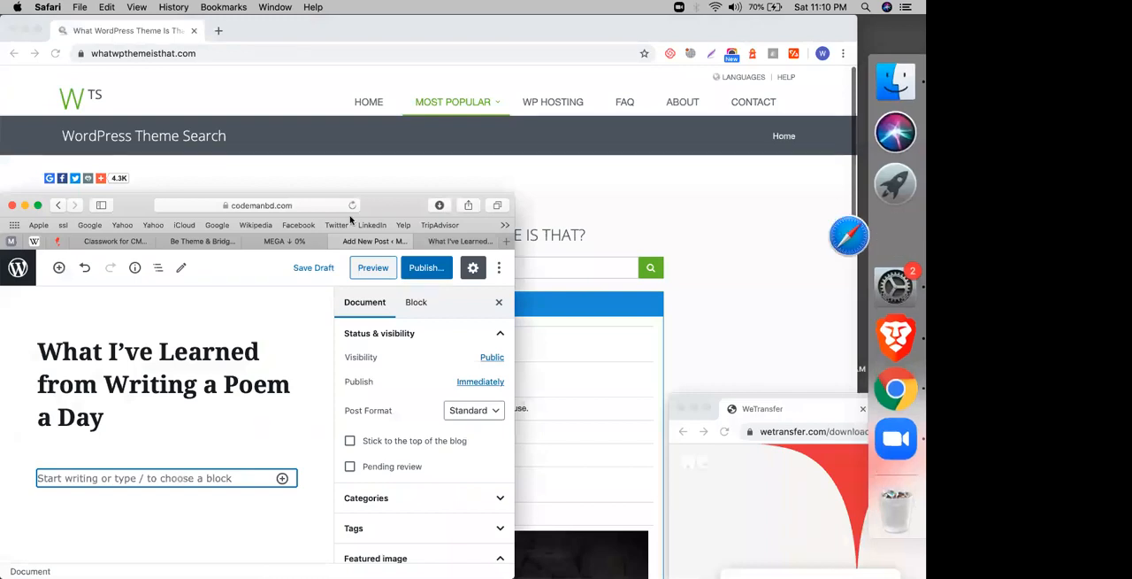
double_click(384, 214)
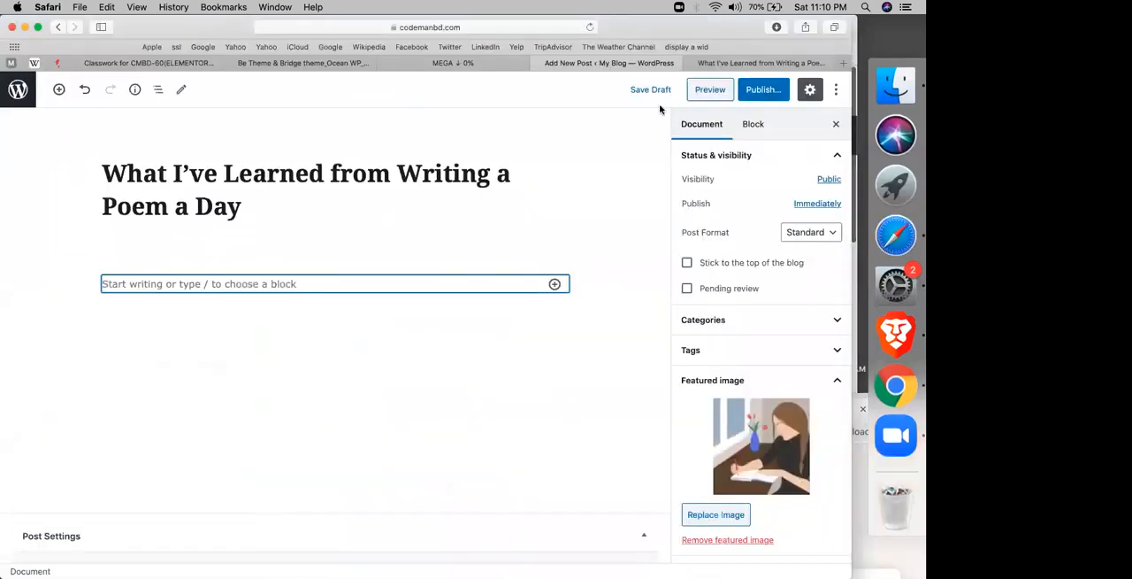
left_click(697, 92)
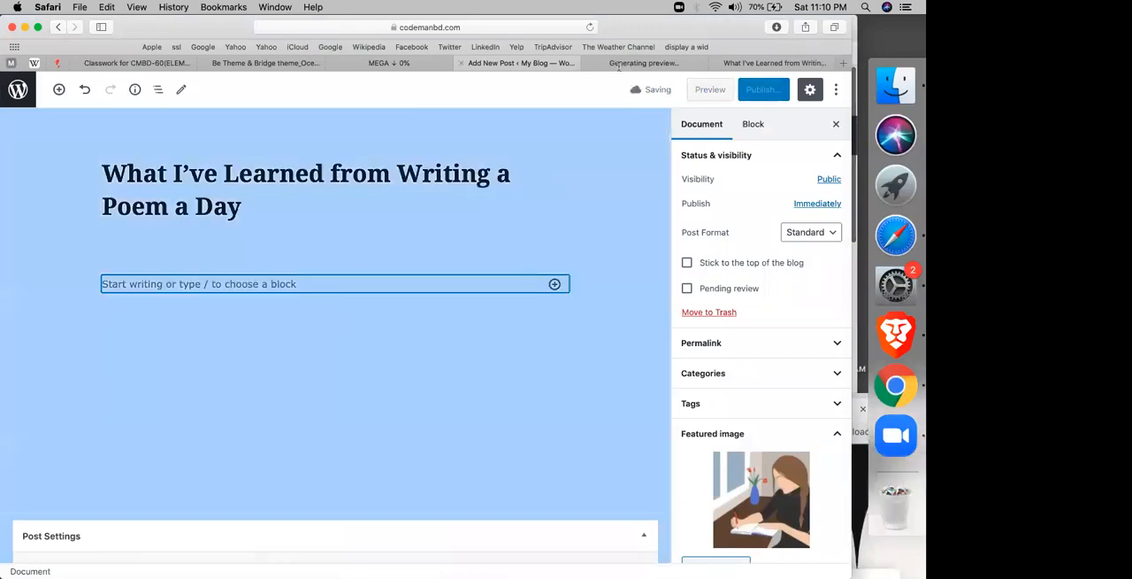
left_click(611, 66)
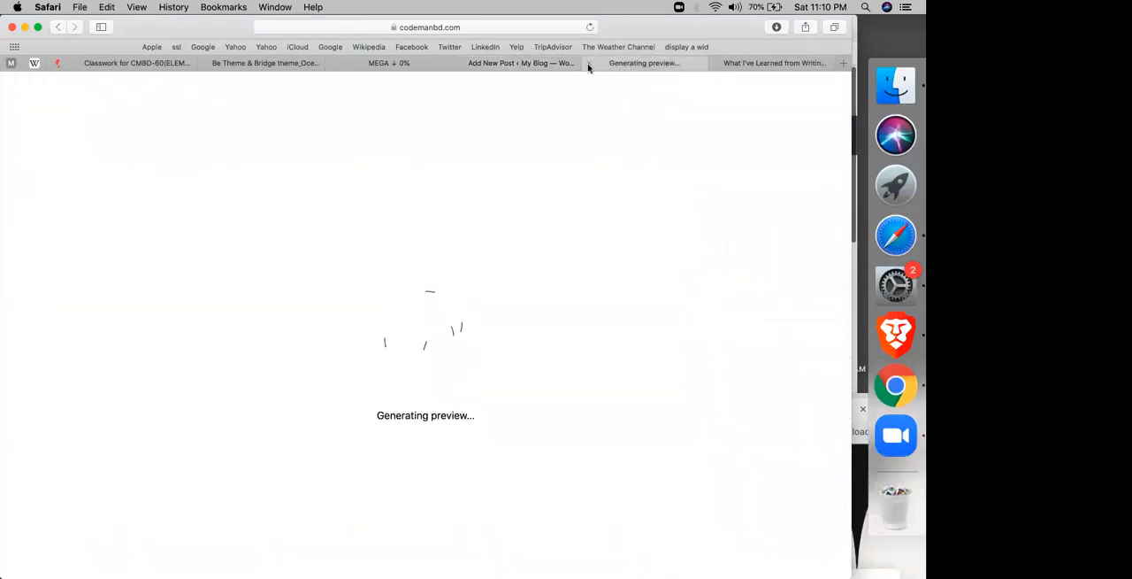
left_click(588, 65)
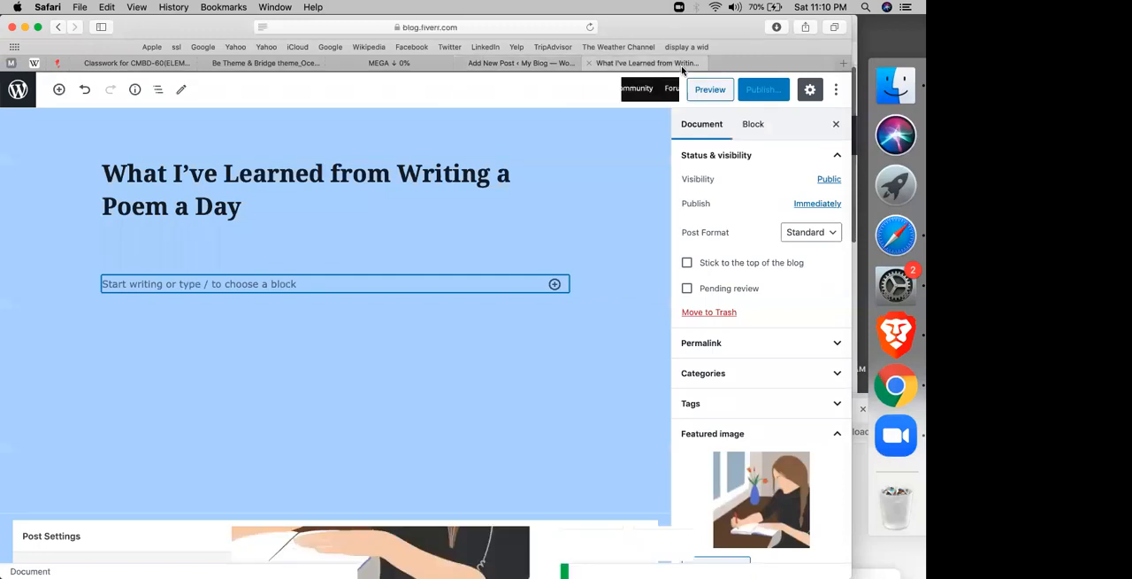
Step: Copy the Fiverr article's text, from its opening through the second paragraph under "Put Time Back on Your Side", into the post body
scroll(92, 323, "down", 5)
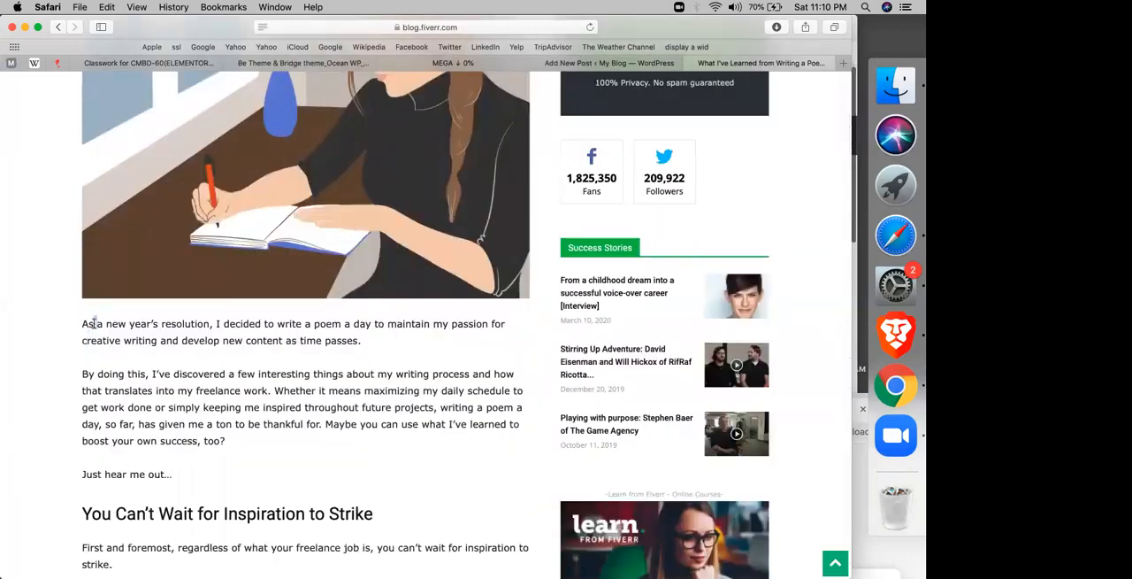
left_click_drag(92, 323, 354, 478)
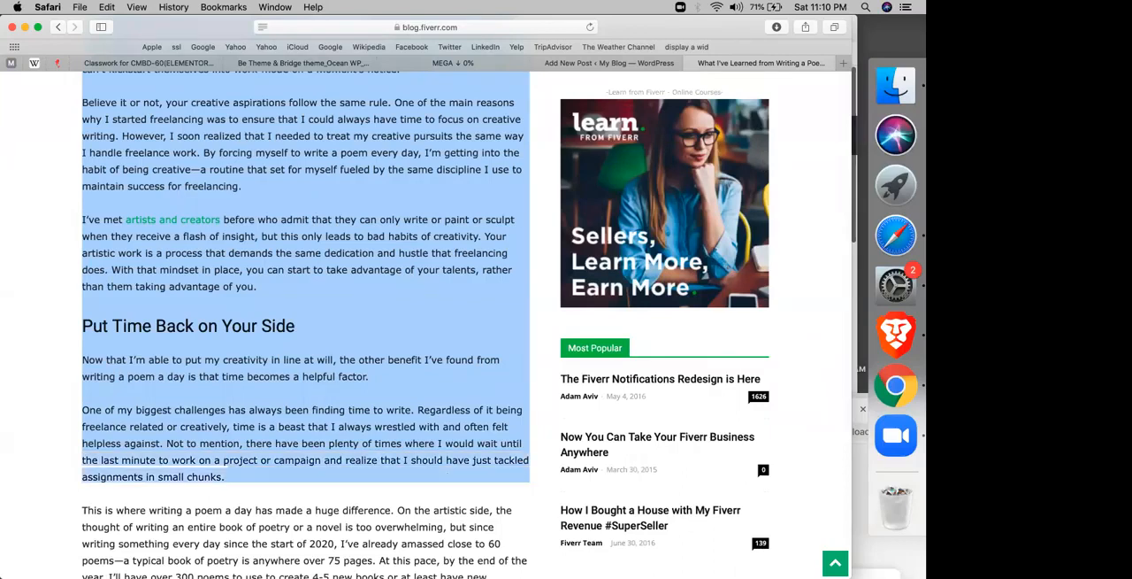
left_click(617, 64)
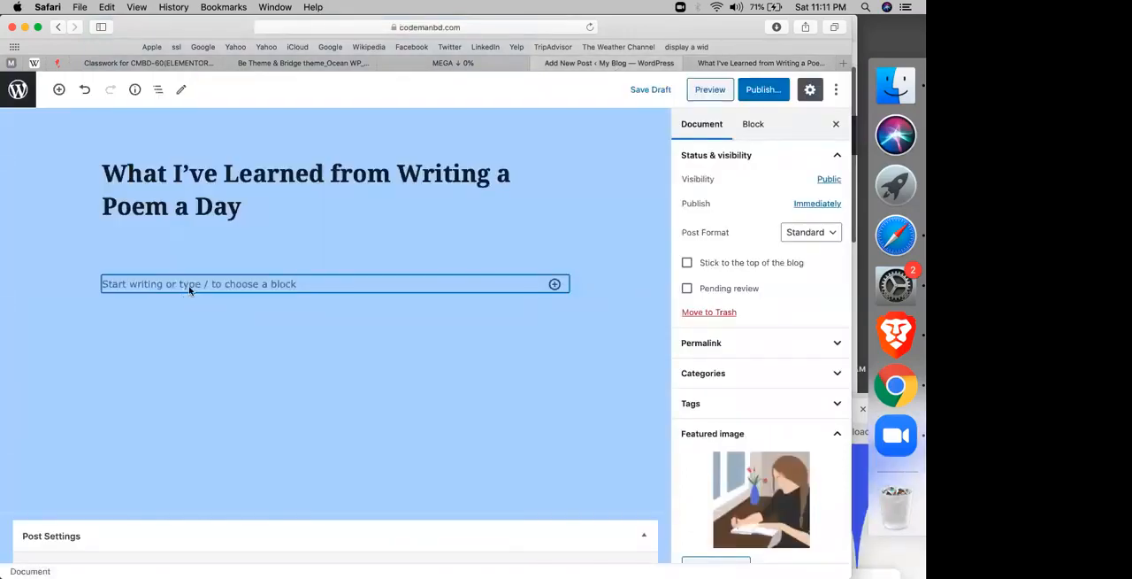
left_click(188, 289)
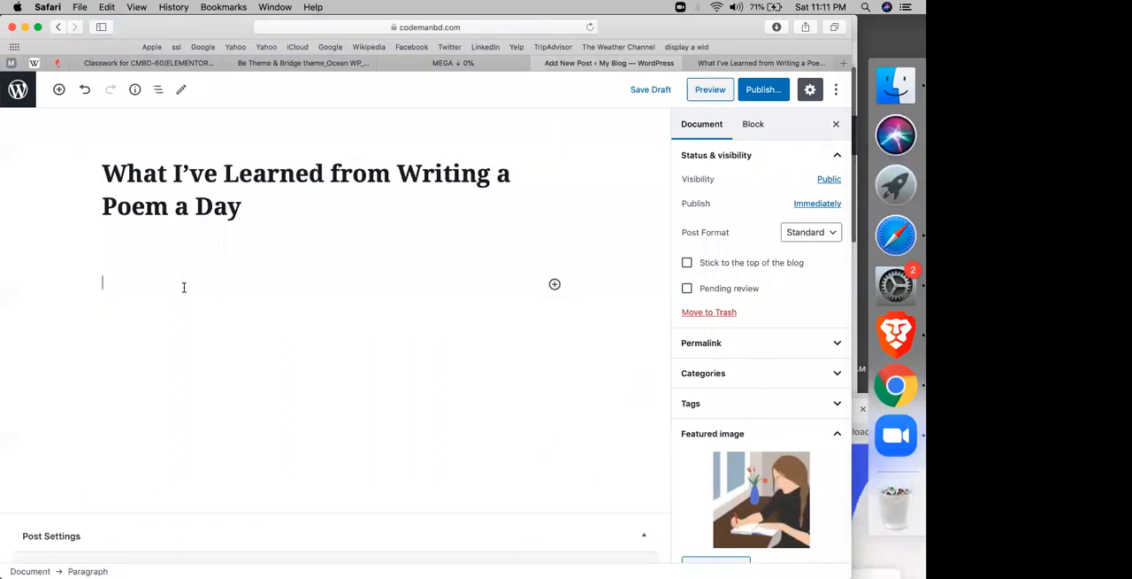
key("super+v")
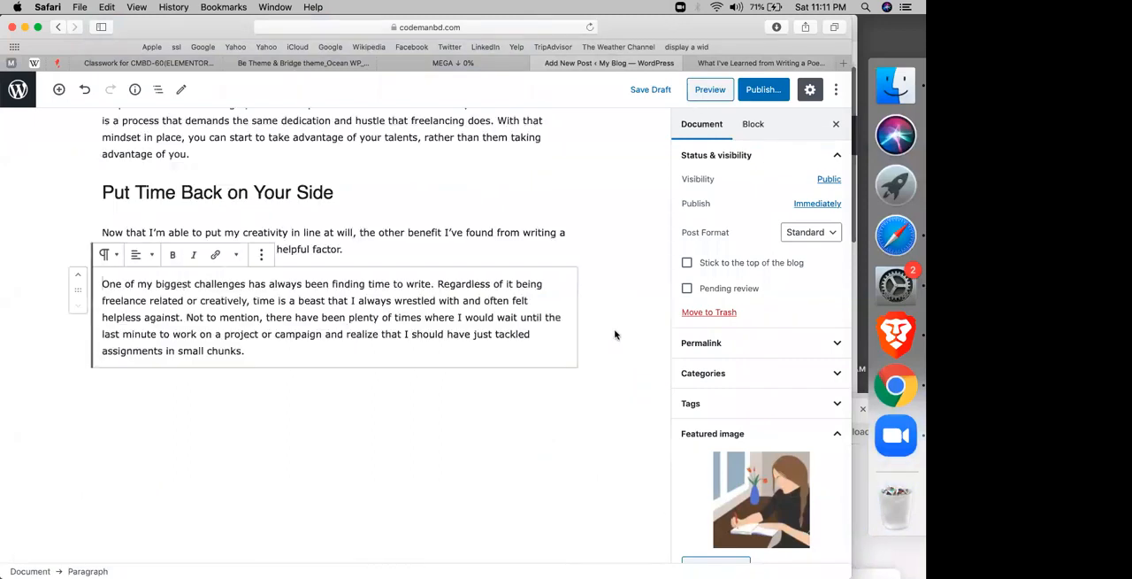
Step: Publish the post with the fiverr category added and open its published page
left_click(703, 369)
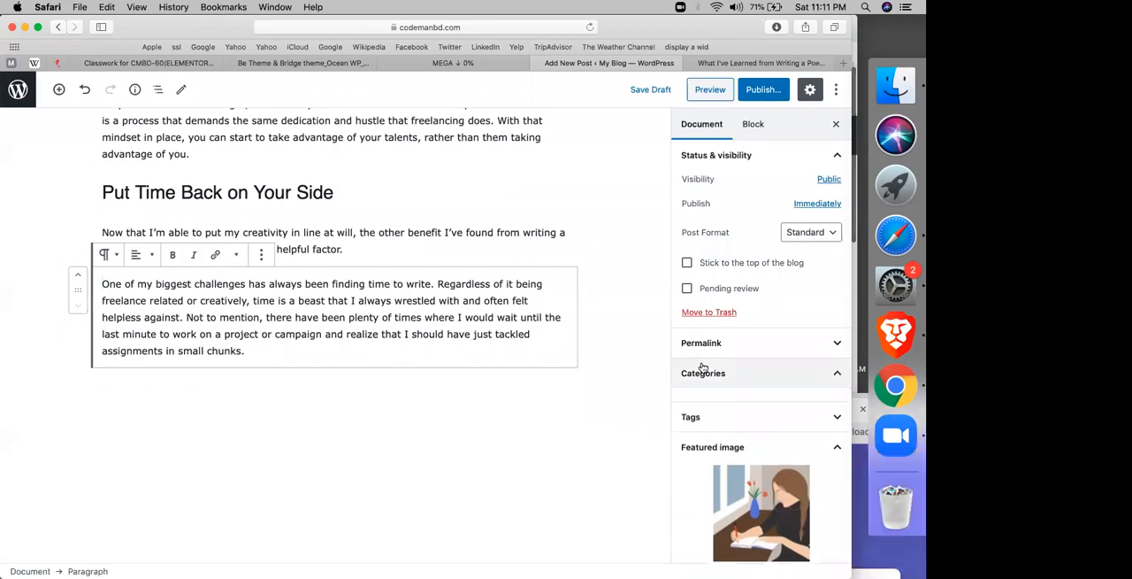
left_click(690, 416)
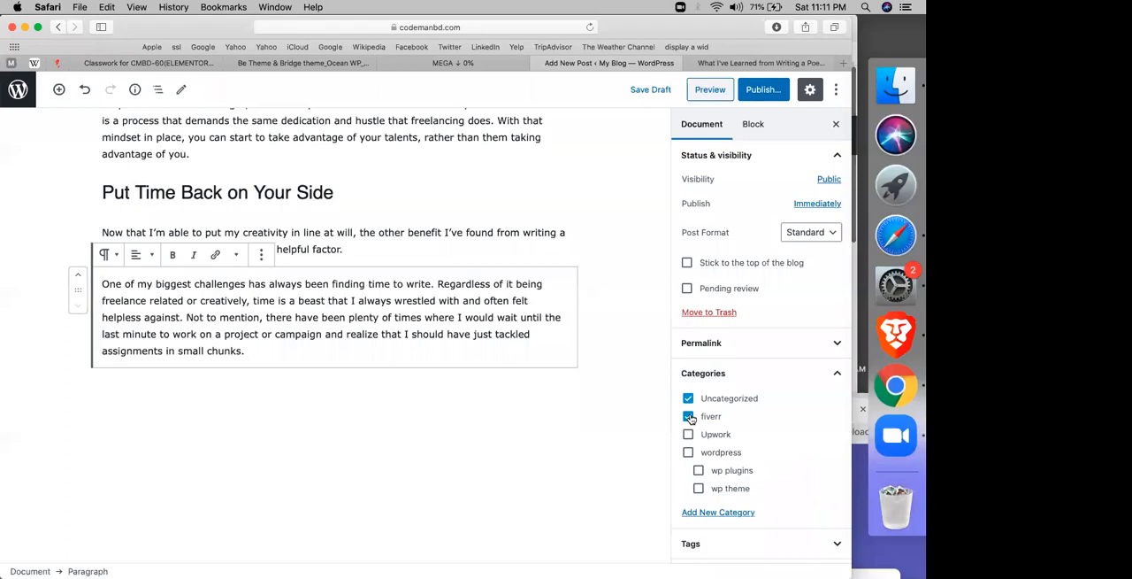
left_click(763, 90)
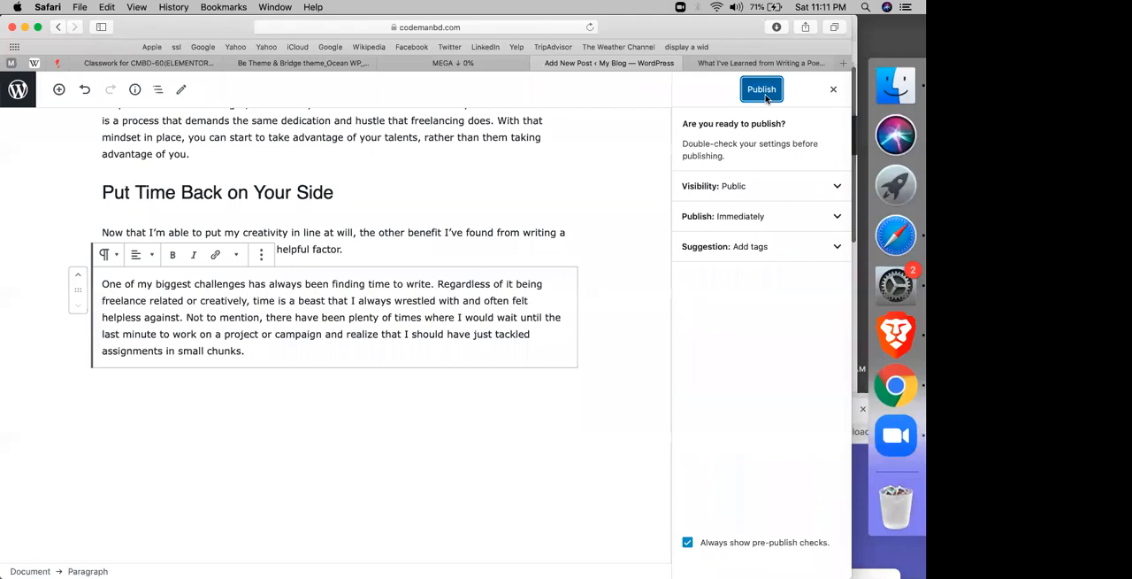
left_click(761, 89)
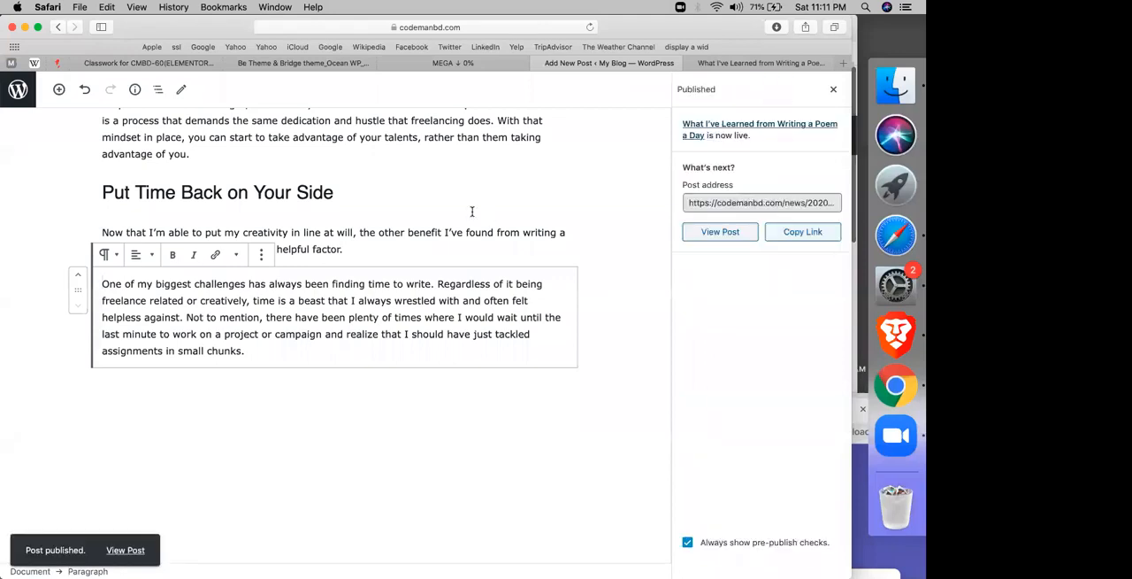
scroll(472, 211, "up", 10)
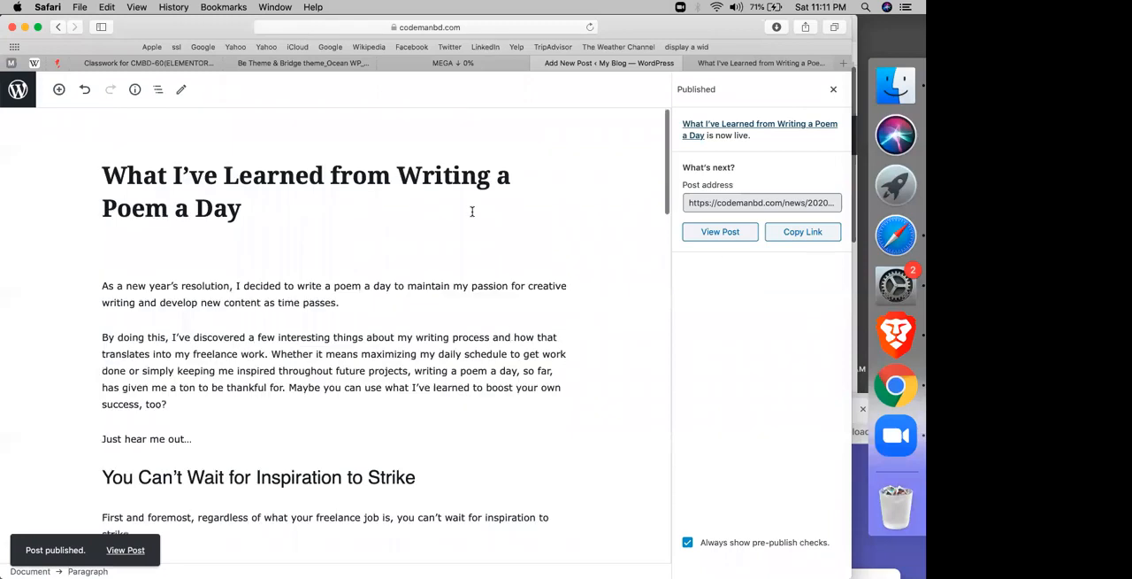
left_click(712, 231)
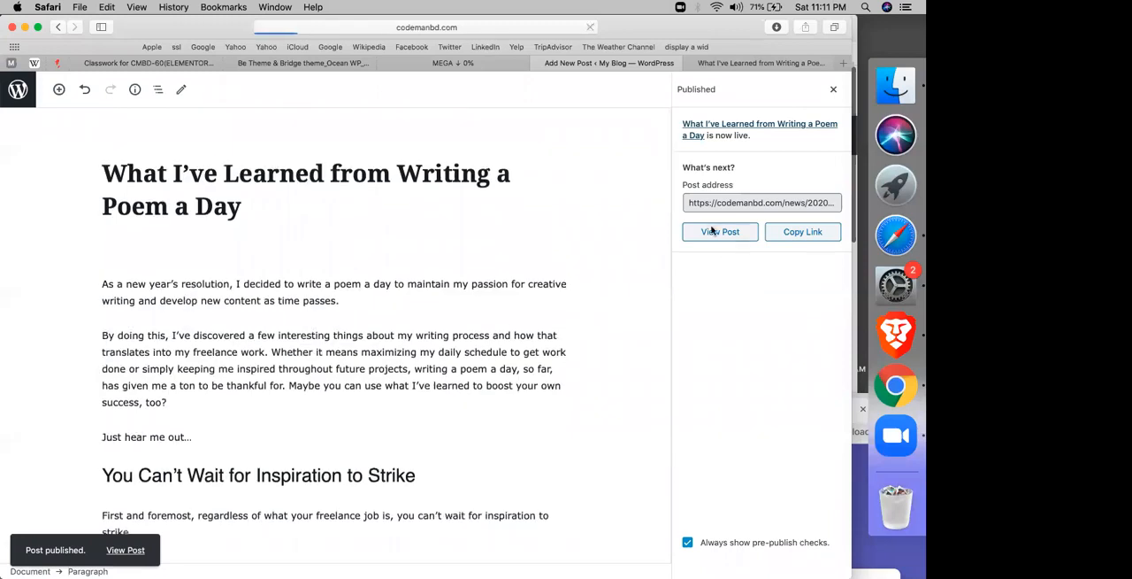
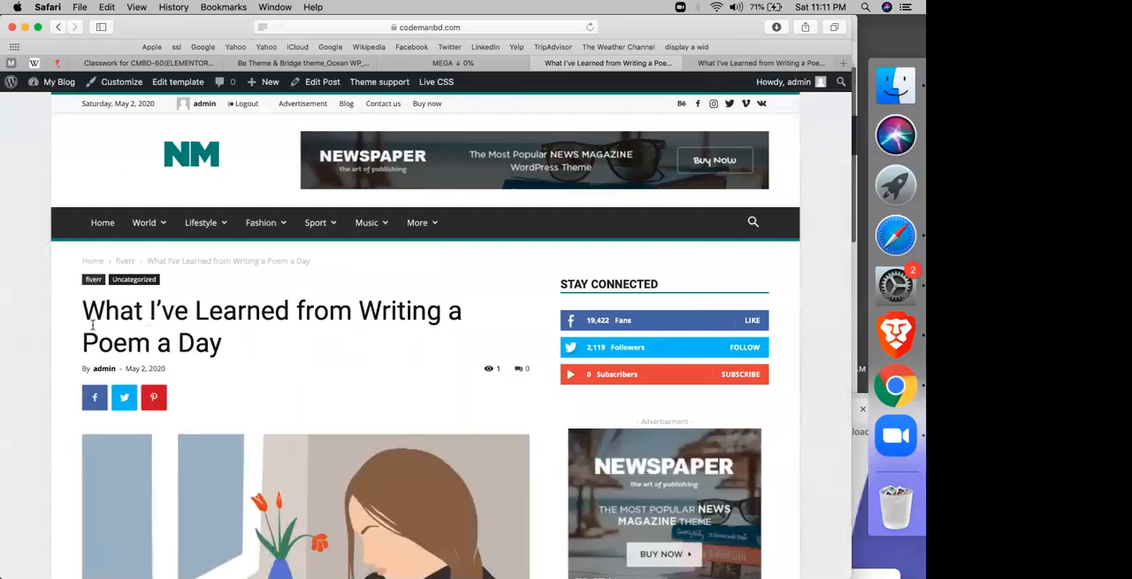
Step: Review the published poem post's page, from its title and featured image through the article text to the author box and related articles
scroll(99, 336, "down", 1)
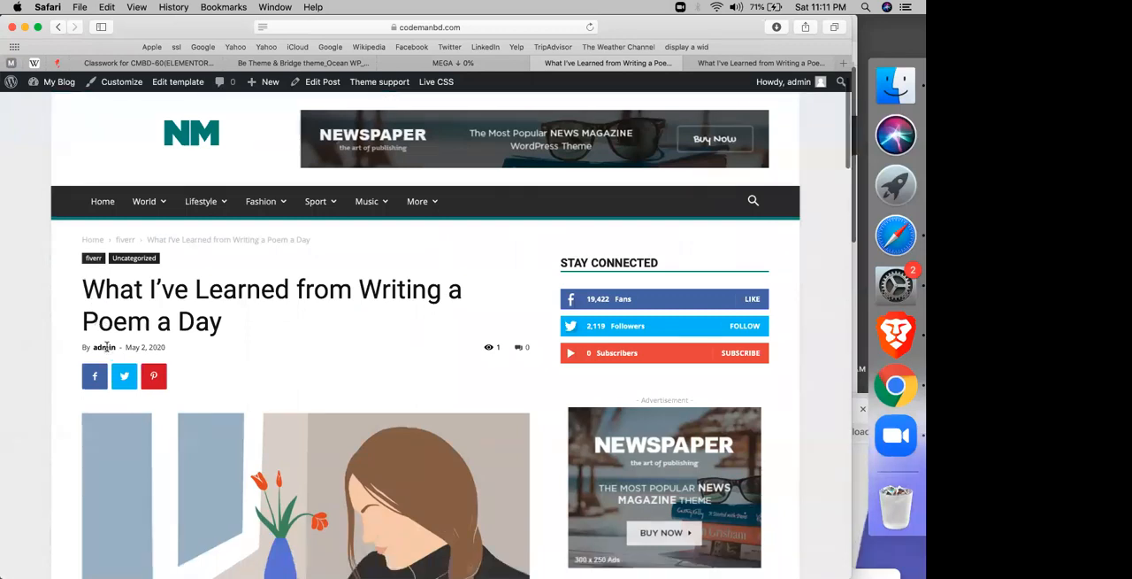
scroll(493, 239, "down", 5)
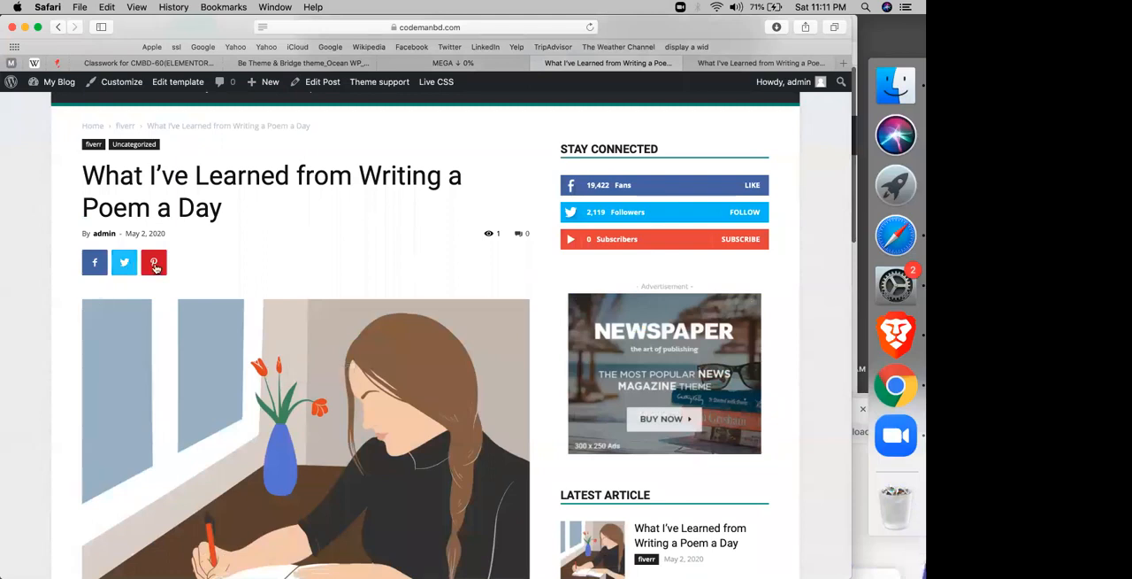
scroll(155, 267, "down", 3)
scroll(154, 266, "down", 5)
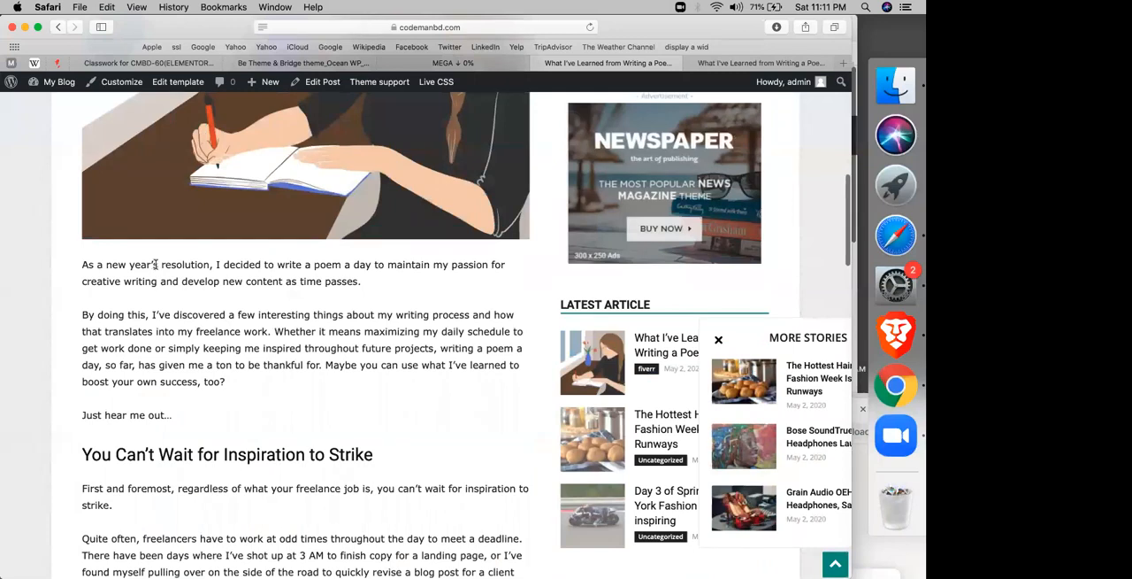
scroll(154, 264, "down", 20)
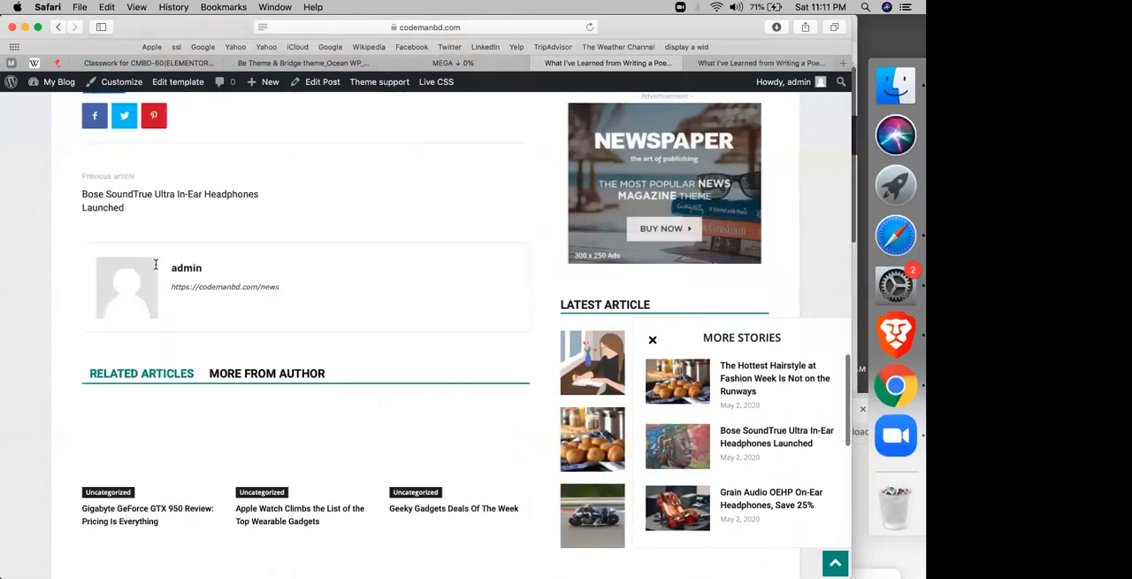
scroll(156, 265, "down", 1)
scroll(156, 267, "up", 4)
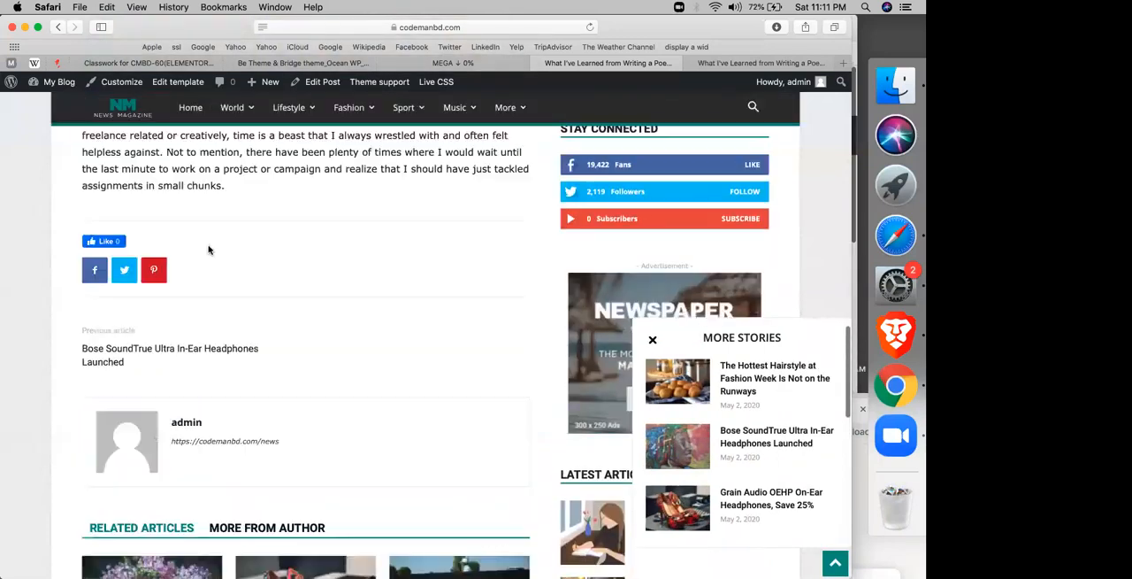
scroll(206, 315, "down", 5)
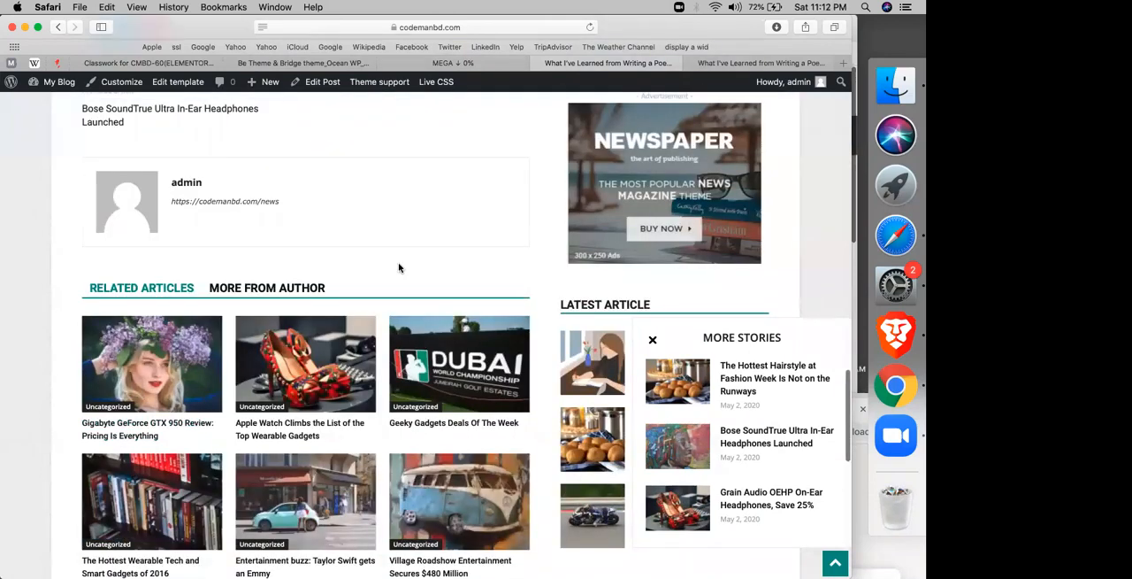
scroll(398, 268, "up", 15)
scroll(398, 268, "up", 5)
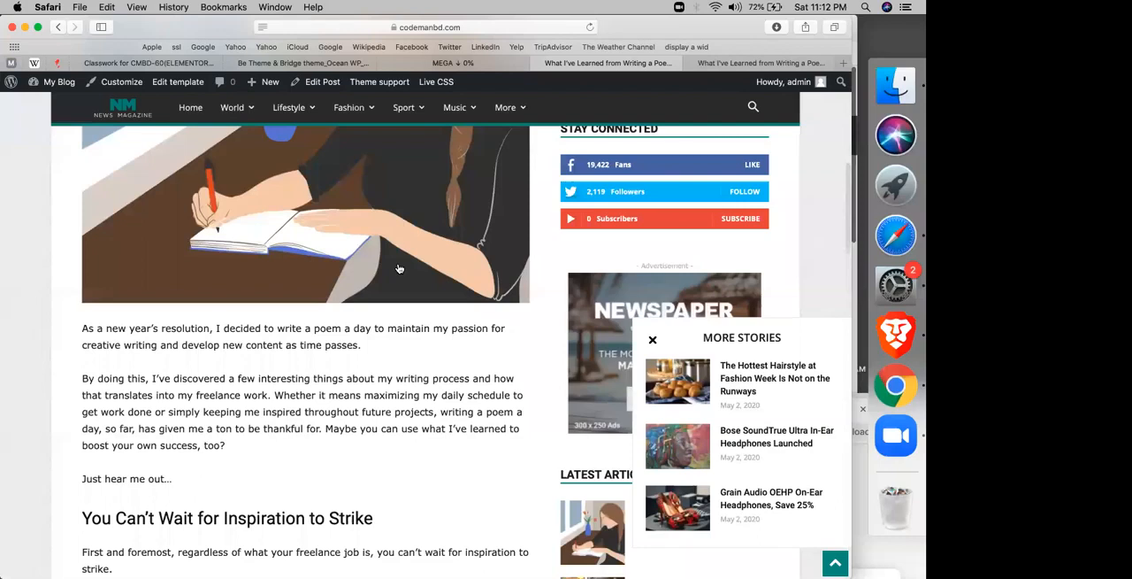
Step: Go to the dashboard's list of all posts and add the fiverr category to the "Entertainment buzz: Taylor Swift gets an Emmy" post with Quick Edit
mouse_move(53, 81)
left_click(42, 108)
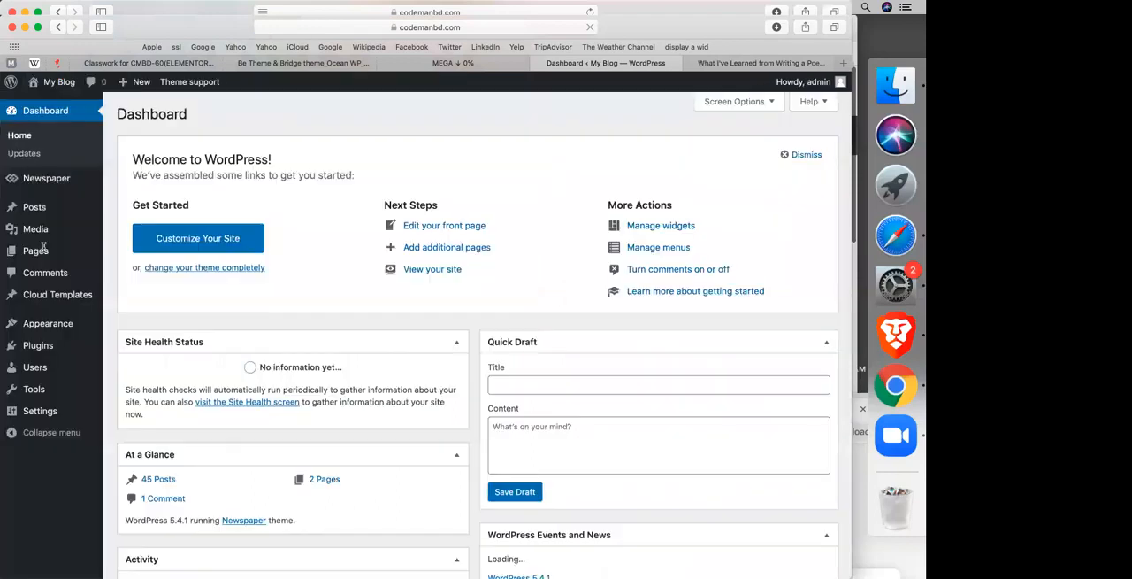
mouse_move(40, 208)
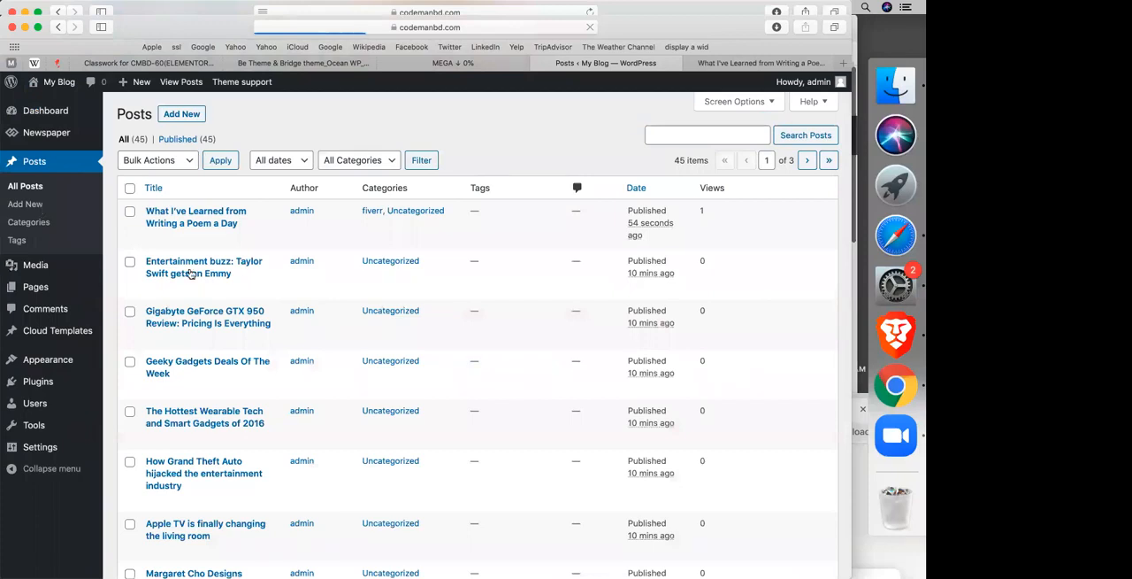
mouse_move(182, 289)
left_click(181, 289)
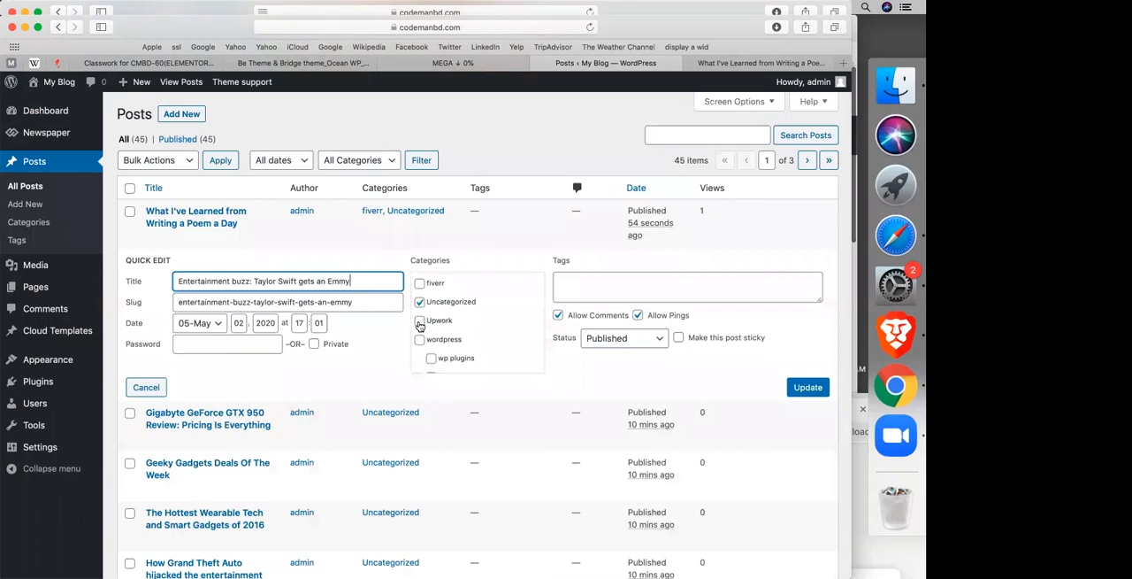
left_click(419, 283)
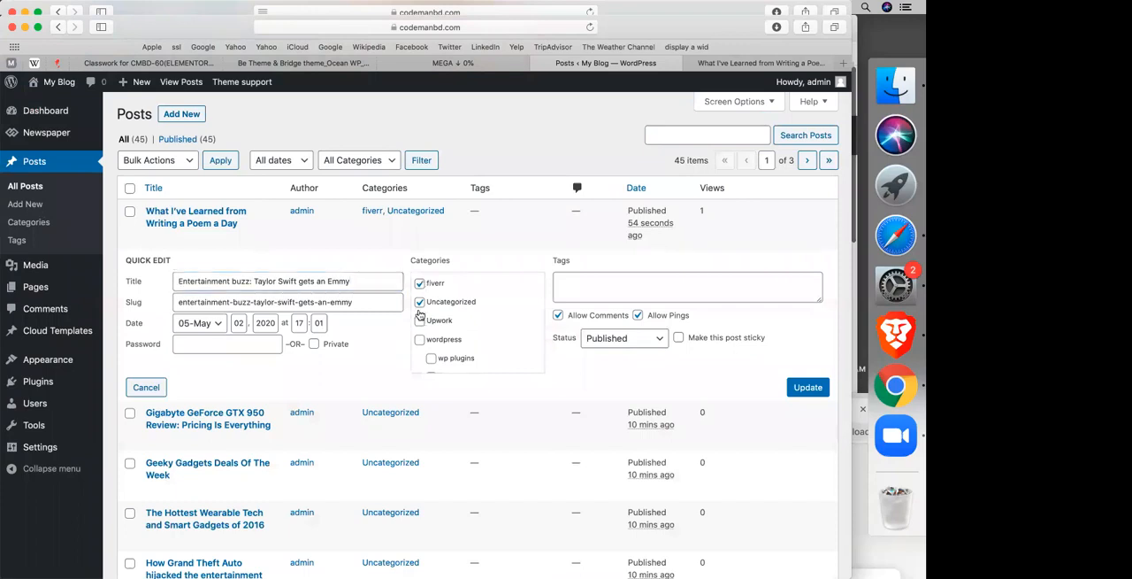
left_click(421, 321)
left_click(419, 320)
left_click(418, 320)
left_click(805, 390)
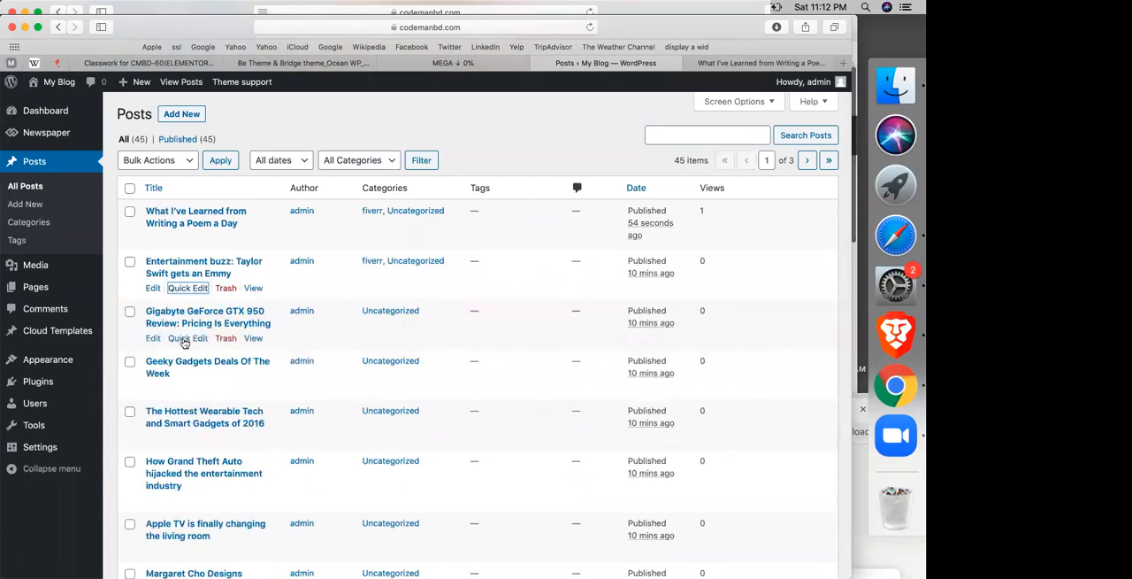
Step: Quick-edit the "Gigabyte GeForce GTX 950 Review: Pricing Is Everything" post to add the wordpress category
left_click(186, 339)
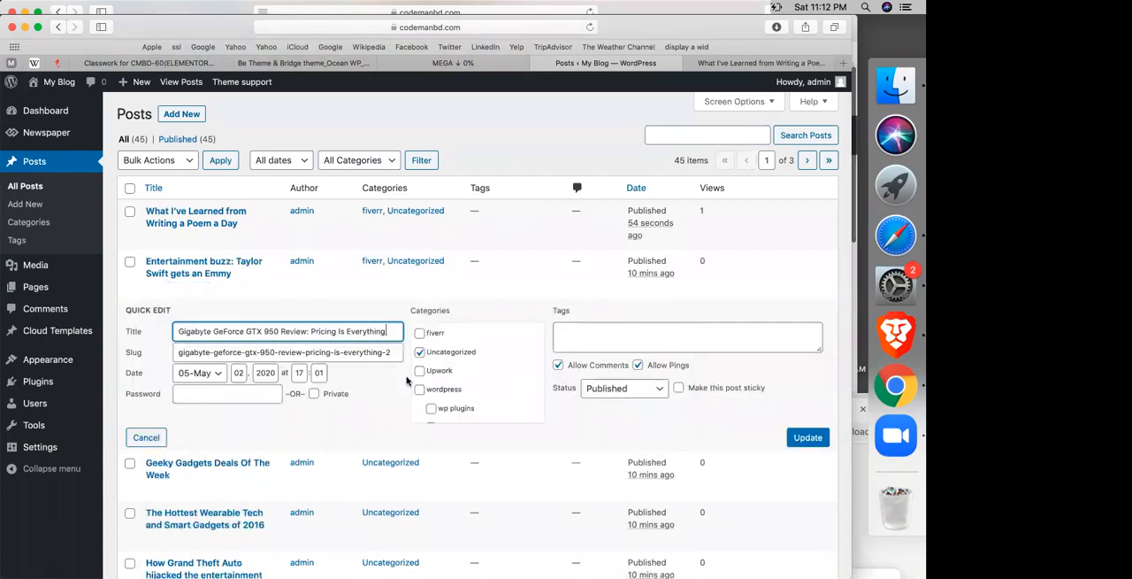
left_click(420, 390)
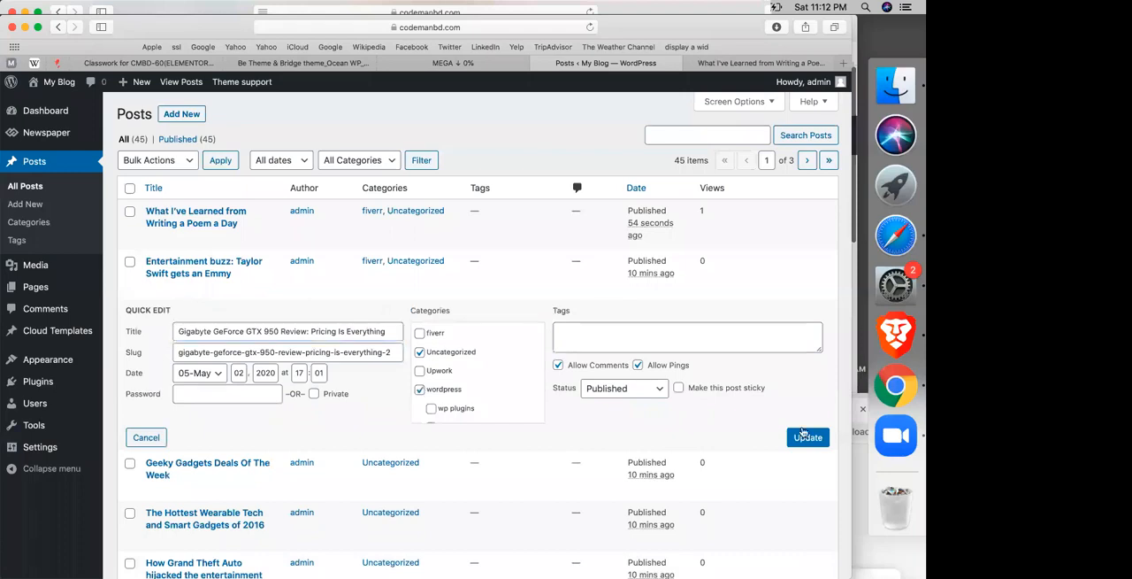
key("Return")
Step: Quick-edit the "Geeky Gadgets Deals Of The Week" post to add the wp plugins category
scroll(185, 185, "down", 5)
scroll(186, 185, "up", 4)
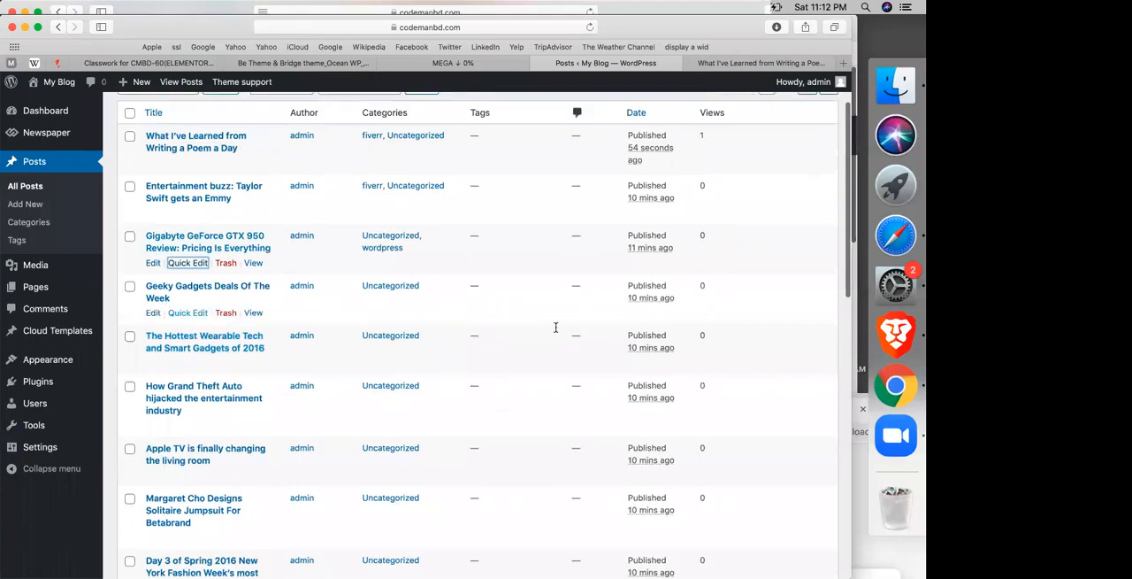
left_click(188, 313)
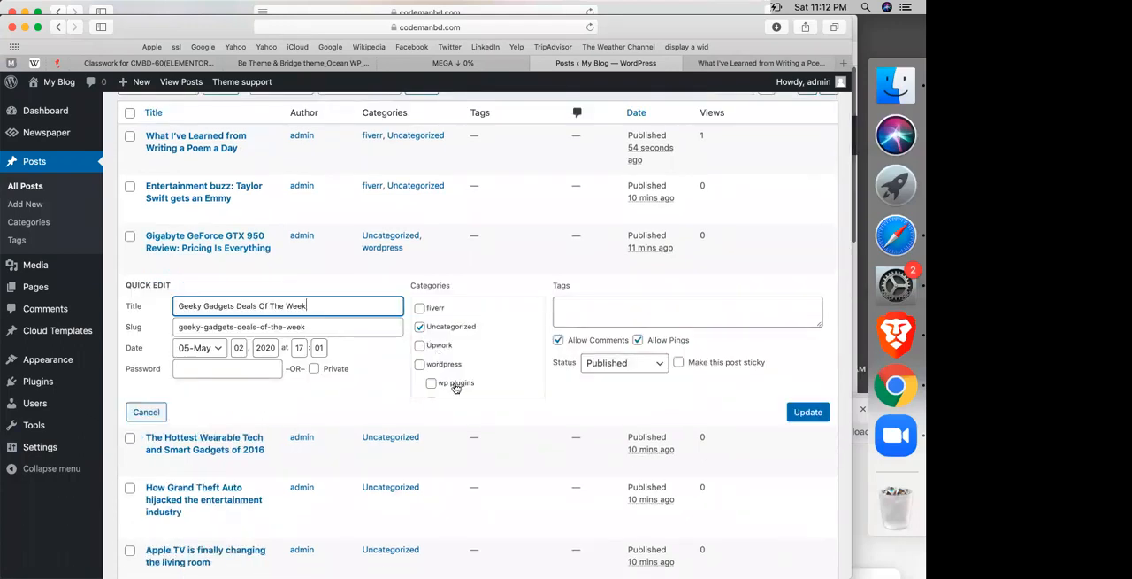
left_click(456, 388)
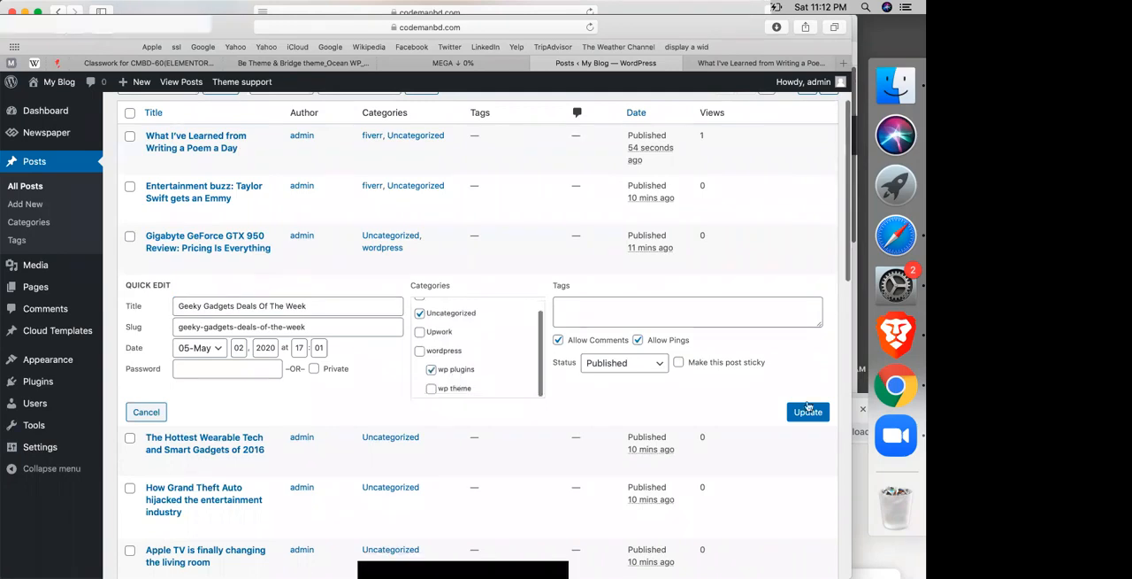
left_click(808, 410)
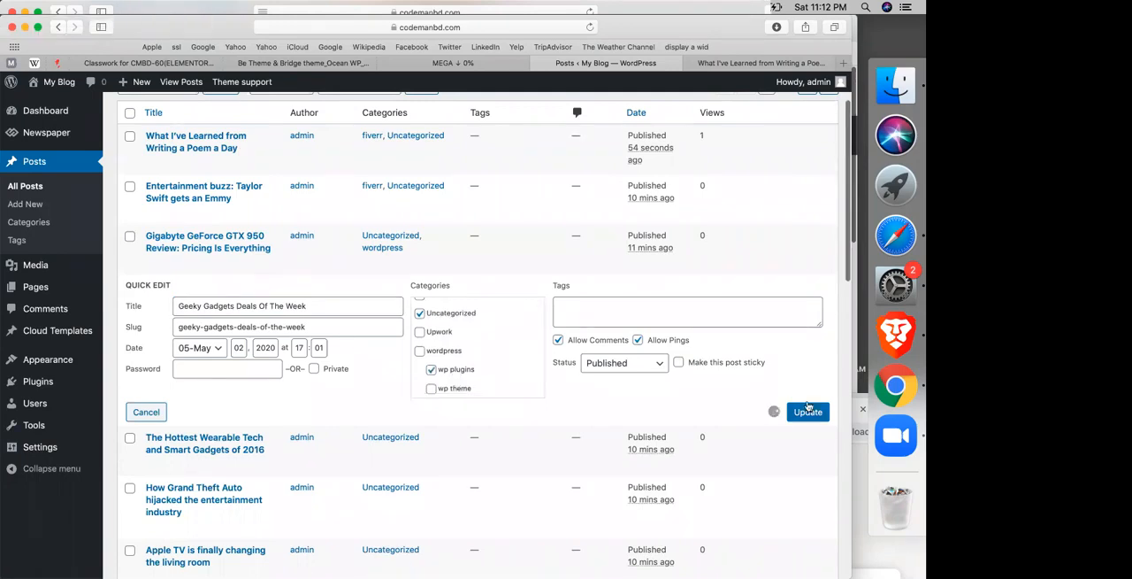
Step: Quick-edit the "Apple TV is finally changing the living room" post to add the fiverr category
scroll(296, 369, "down", 3)
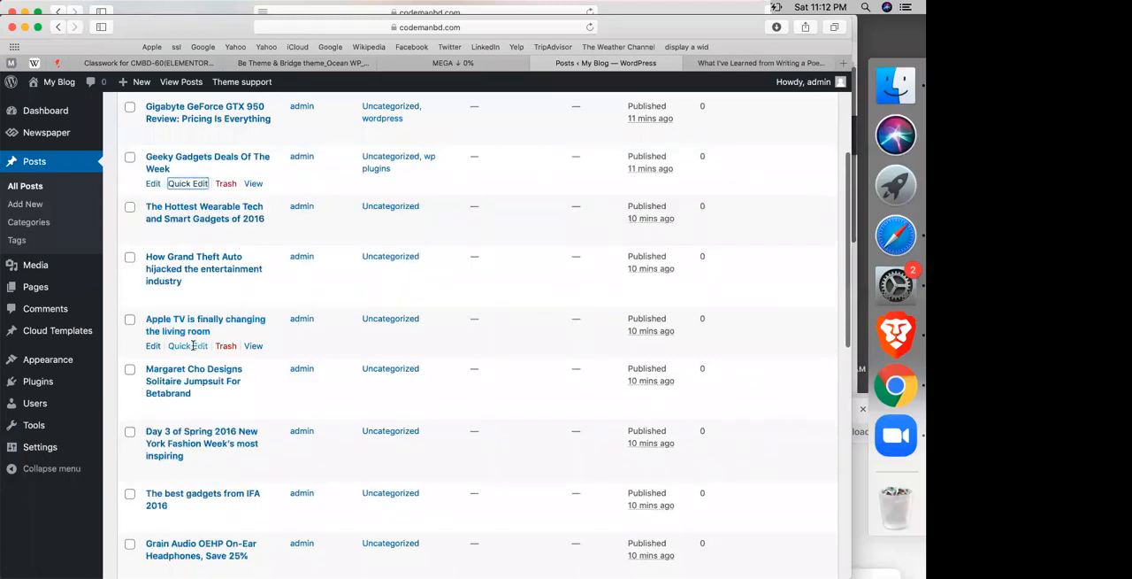
left_click(188, 345)
left_click(432, 343)
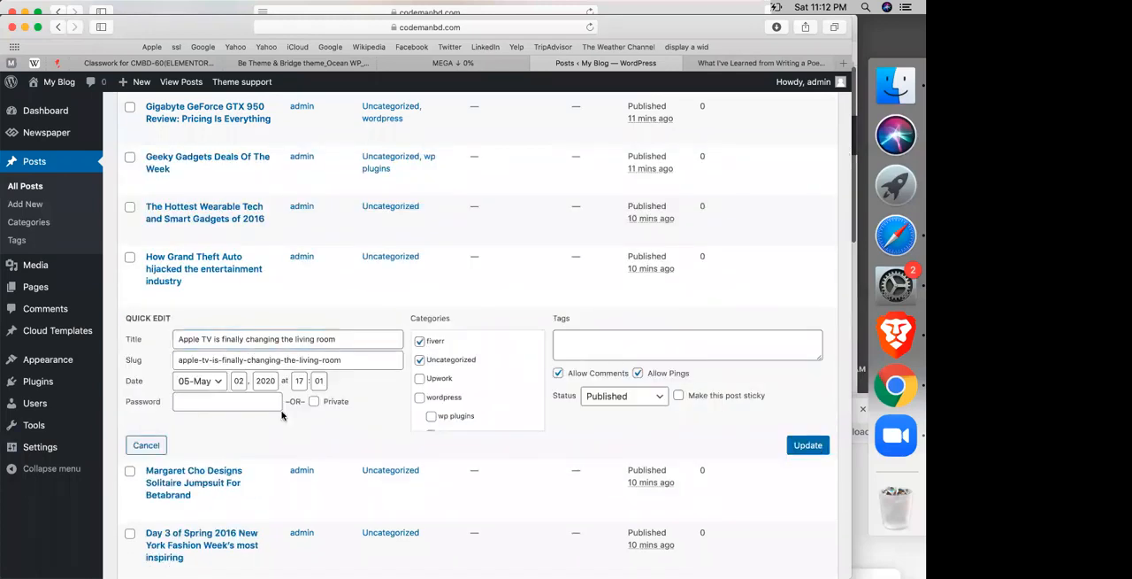
key("Return")
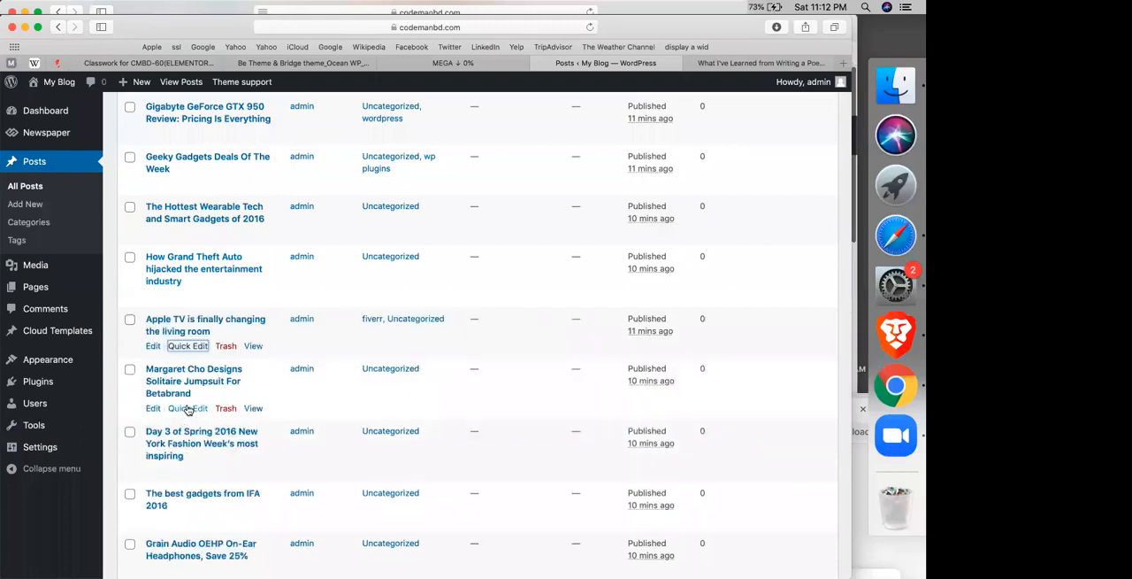
Step: Add the fiverr, Upwork, wordpress and wp plugins categories to the "Margaret Cho Designs Solitaire Jumpsuit For Betabrand" post
left_click(188, 408)
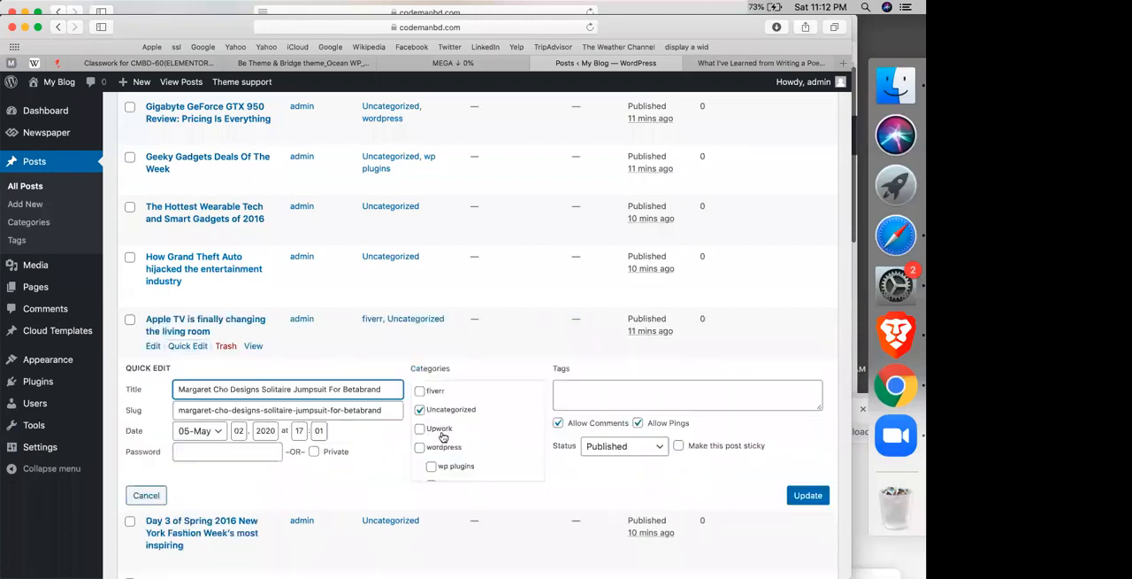
left_click(441, 432)
left_click(451, 465)
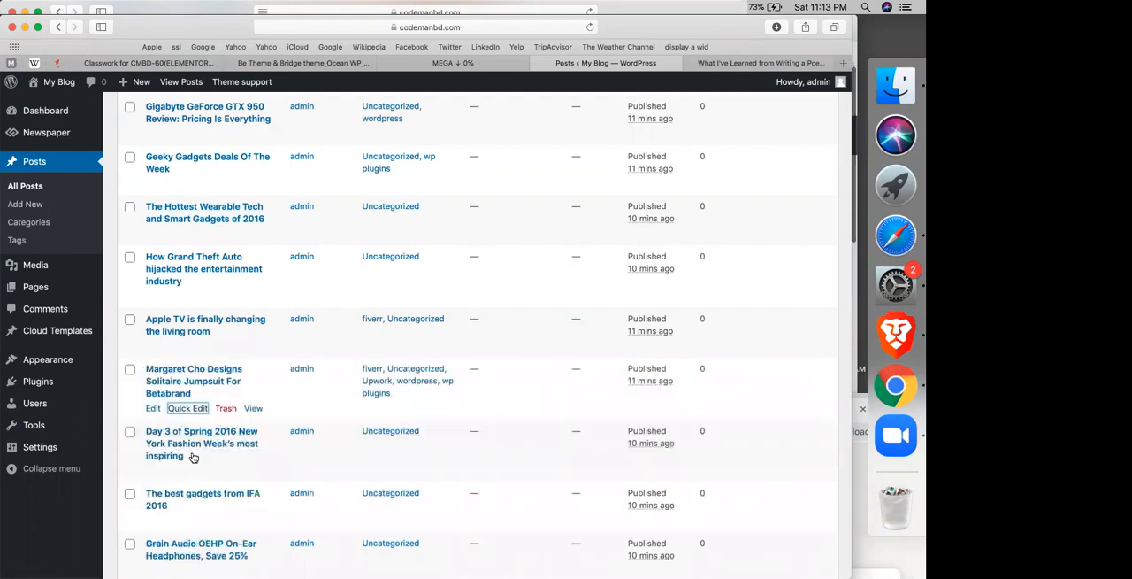
Step: Add the Upwork, wordpress and wp plugins categories to the "Day 3 of Spring 2016 New York Fashion Week's most inspiring" post
left_click(187, 469)
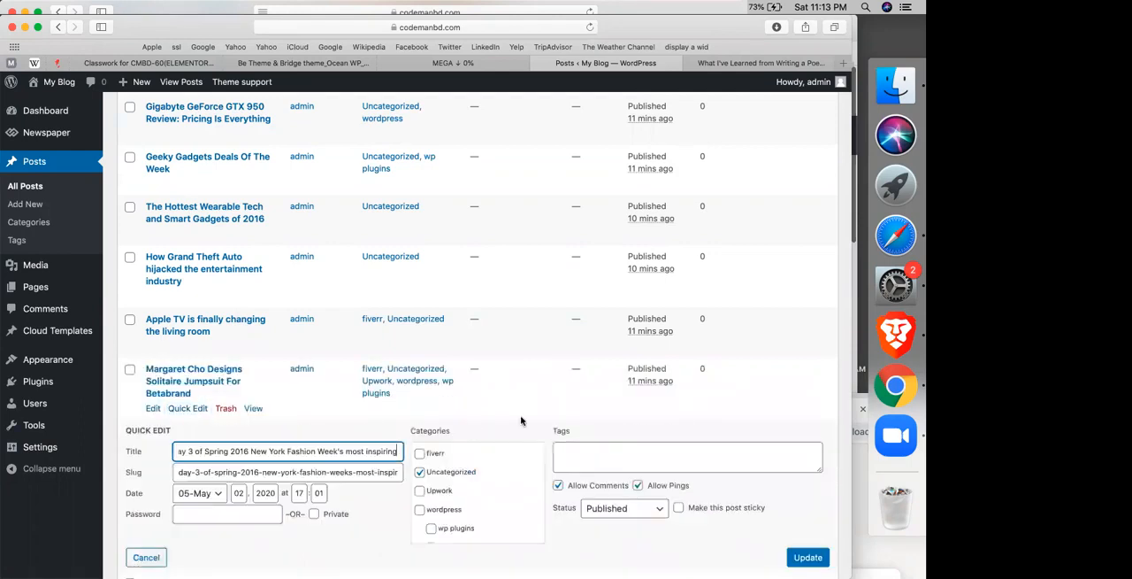
scroll(521, 421, "down", 3)
left_click(440, 401)
left_click(443, 421)
left_click(447, 443)
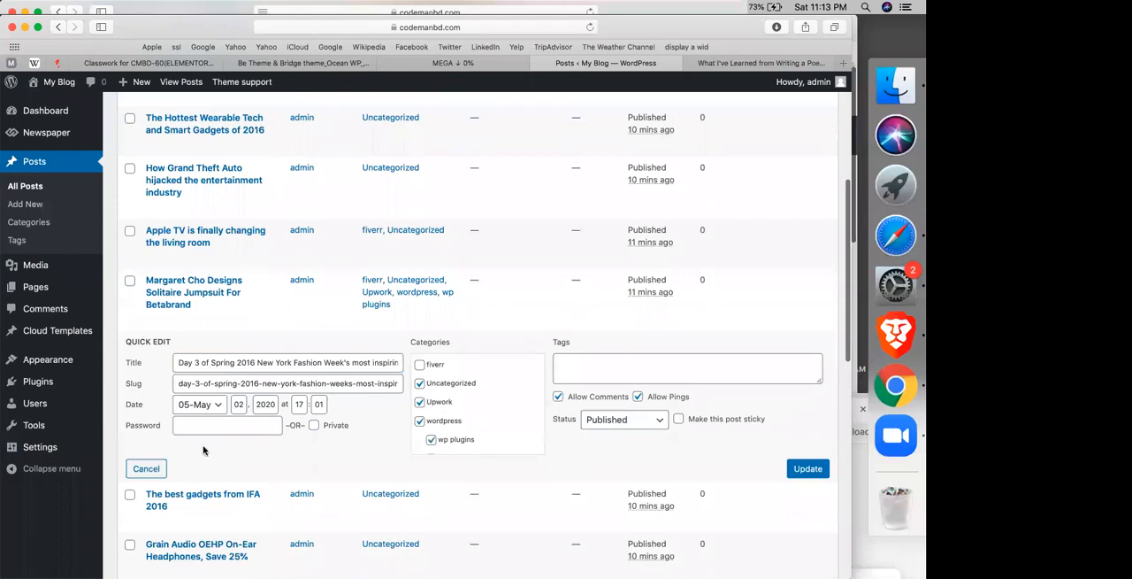
Step: Add wordpress and wp plugins to "The best gadgets from IFA 2016", and fiverr, Upwork and wordpress to the "Grain Audio OEHP On-Ear Headphones" post
scroll(203, 450, "down", 5)
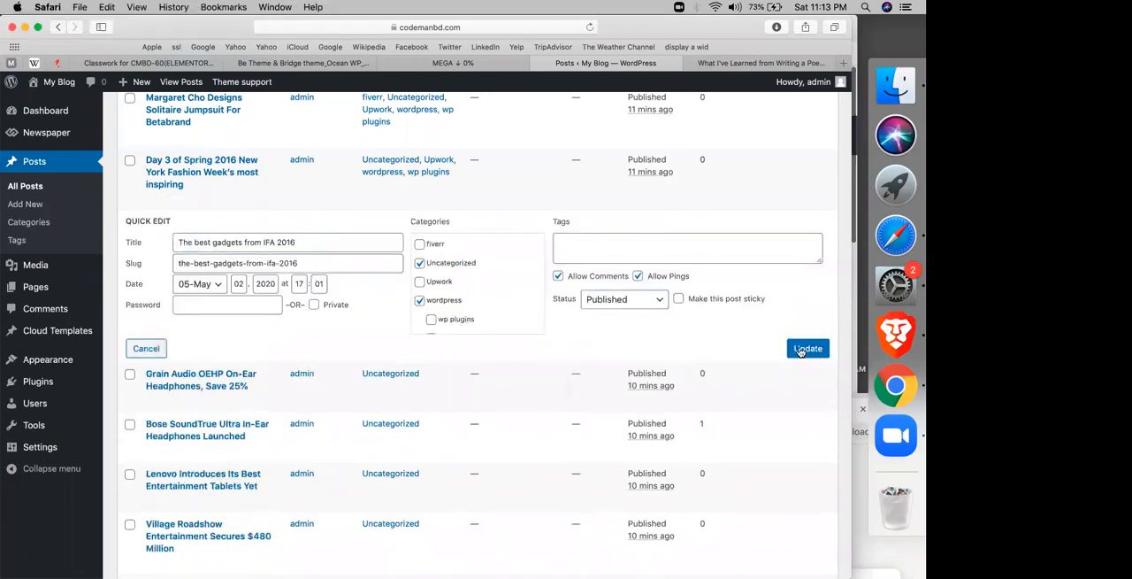
left_click(799, 349)
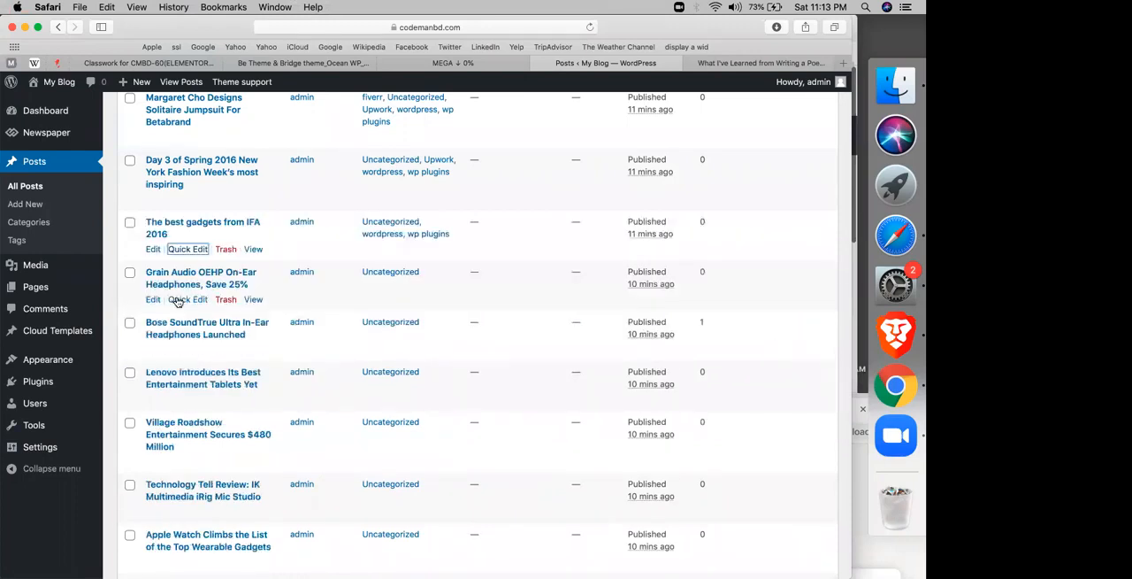
left_click(182, 299)
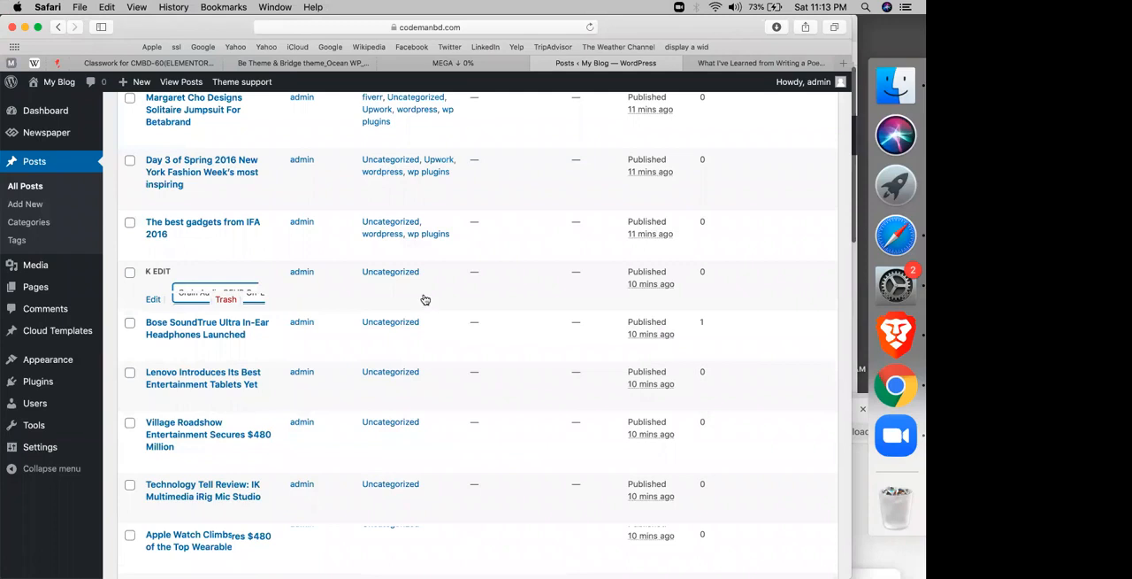
left_click(424, 298)
left_click(438, 332)
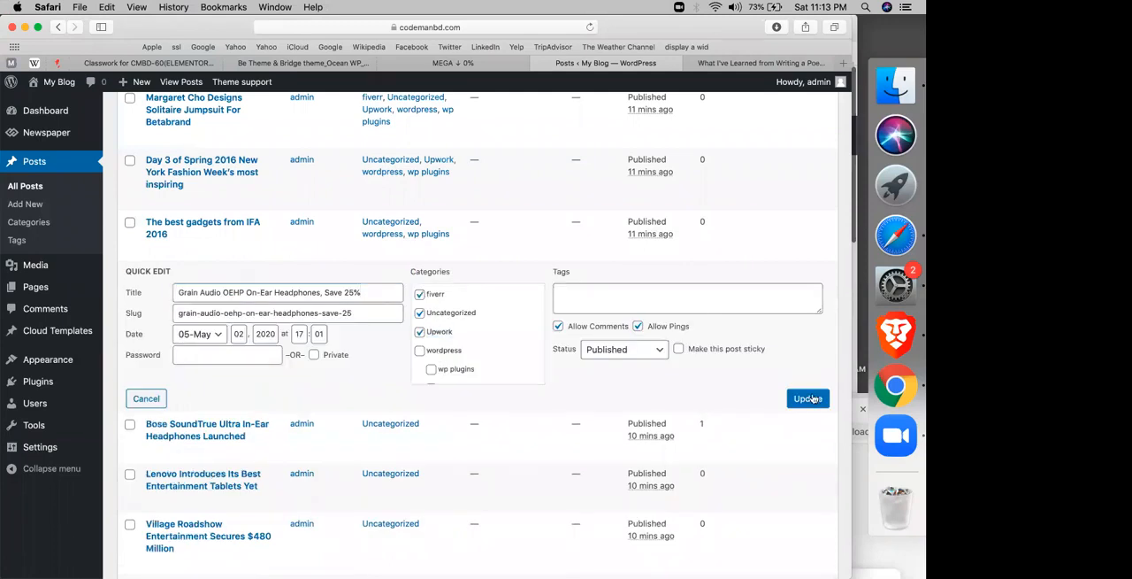
left_click(420, 351)
Step: Open the site's menu editor and load td-demo-header-menu (Header Menu (main)) for editing
scroll(484, 157, "up", 10)
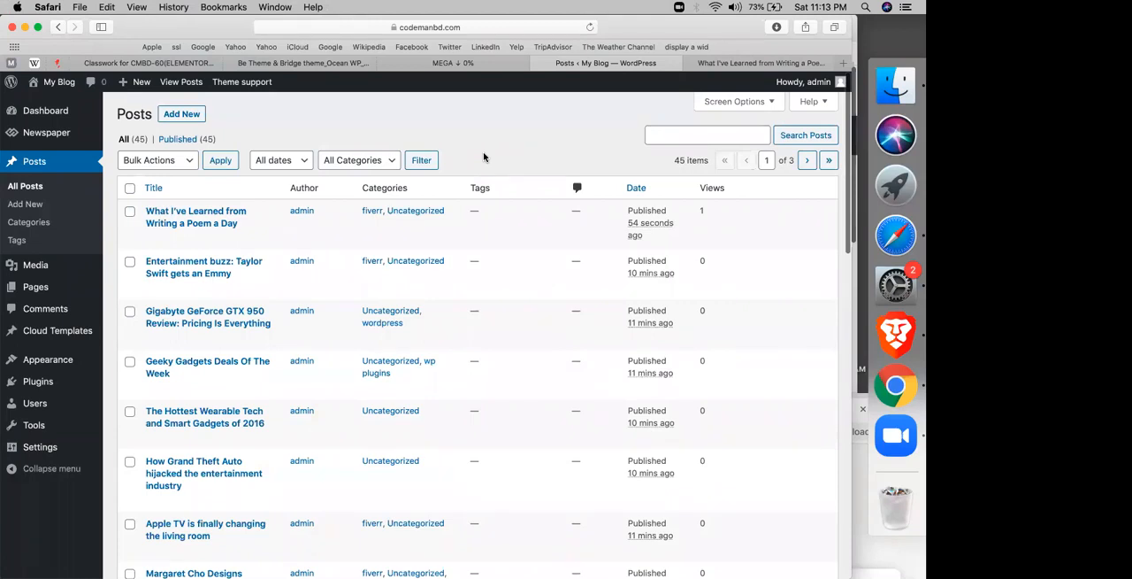
scroll(483, 158, "down", 10)
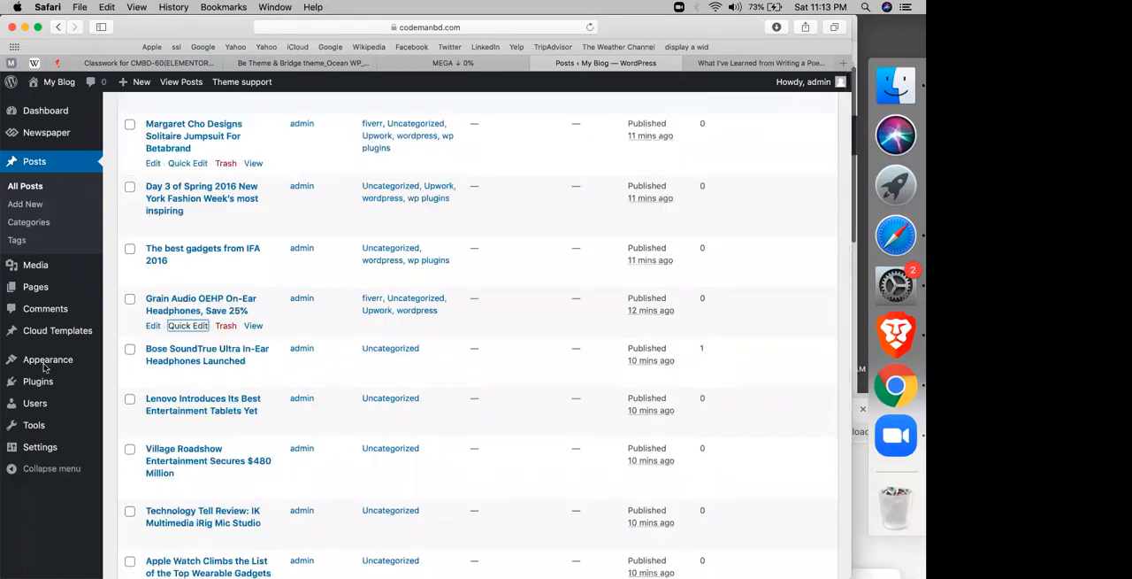
mouse_move(141, 362)
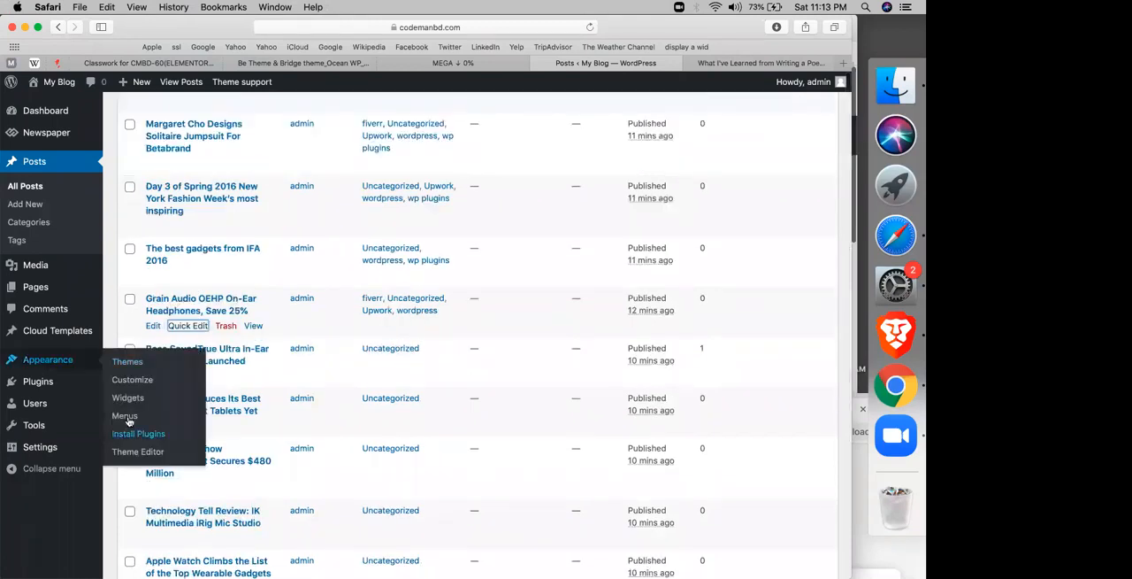
left_click(127, 418)
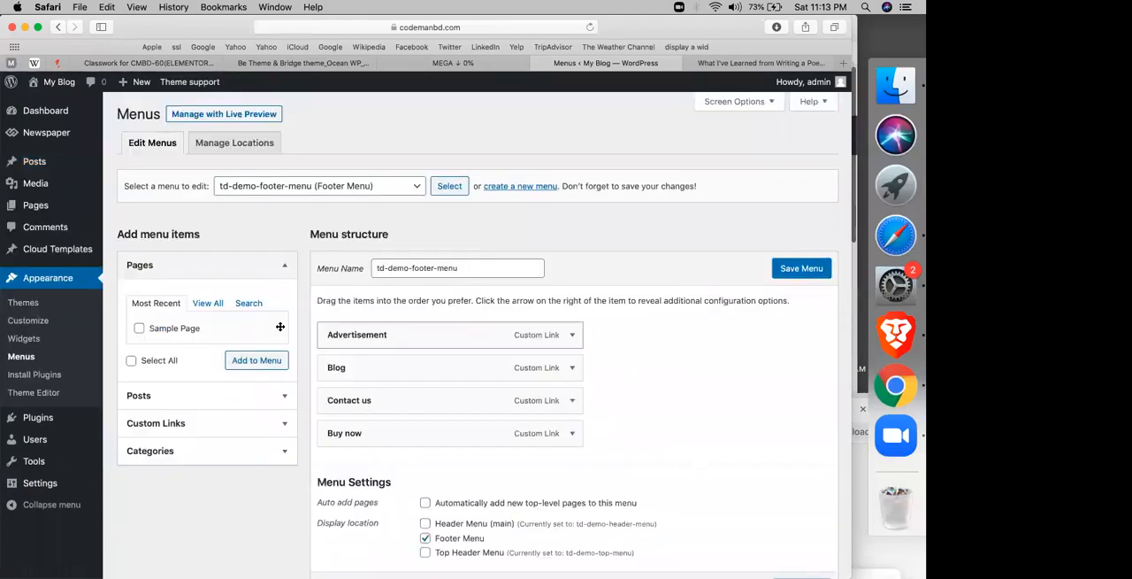
scroll(280, 327, "down", 2)
left_click(325, 112)
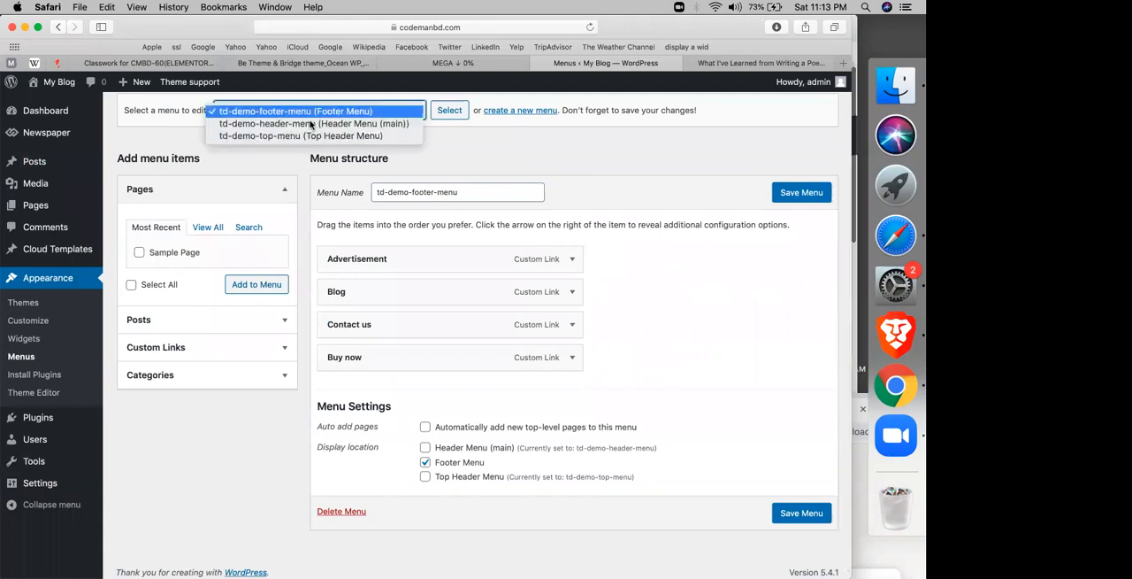
key("Down")
key("Down")
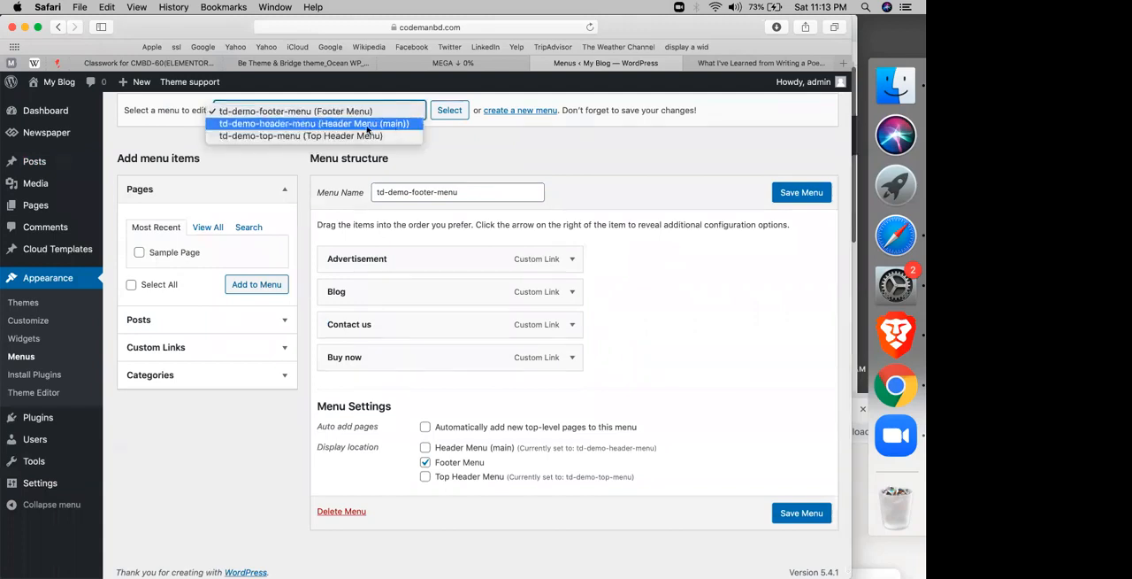
left_click(467, 110)
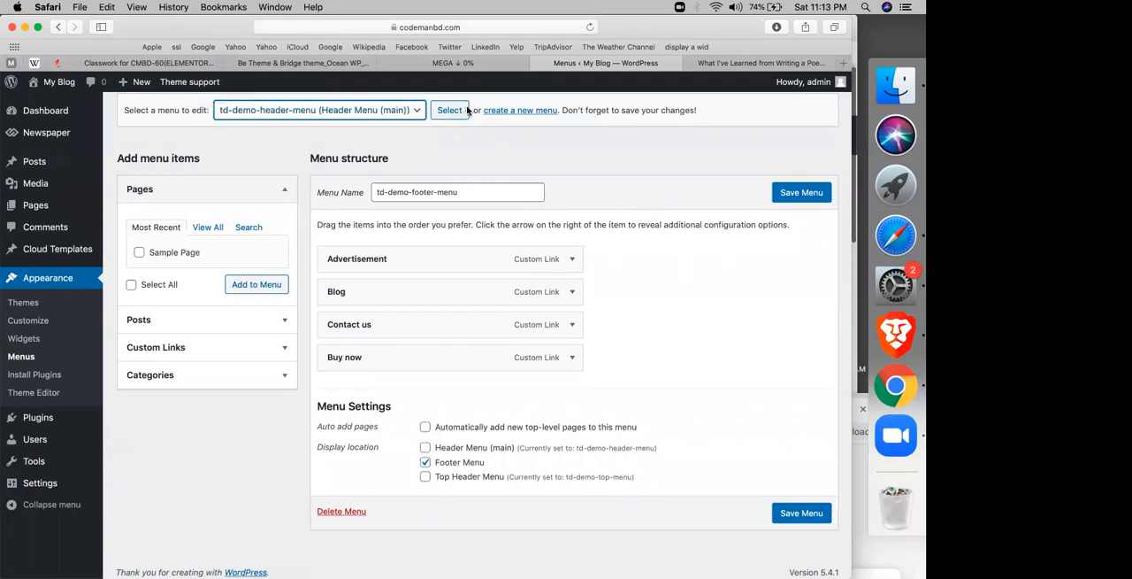
left_click(468, 110)
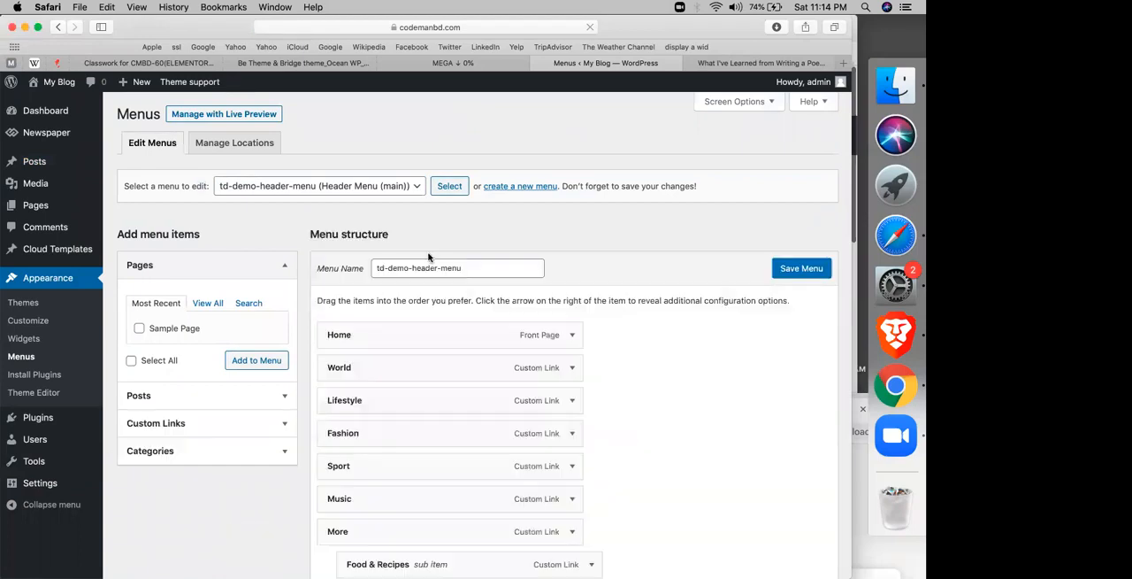
Step: Delete the whole td-demo-header-menu menu permanently
scroll(429, 257, "down", 2)
scroll(433, 283, "down", 6)
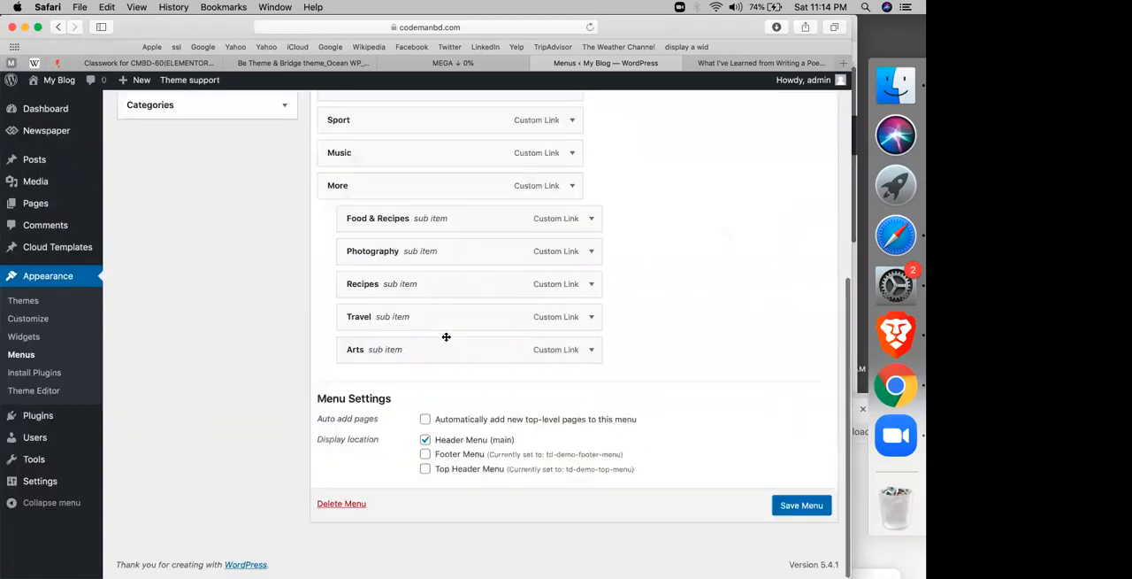
left_click(345, 504)
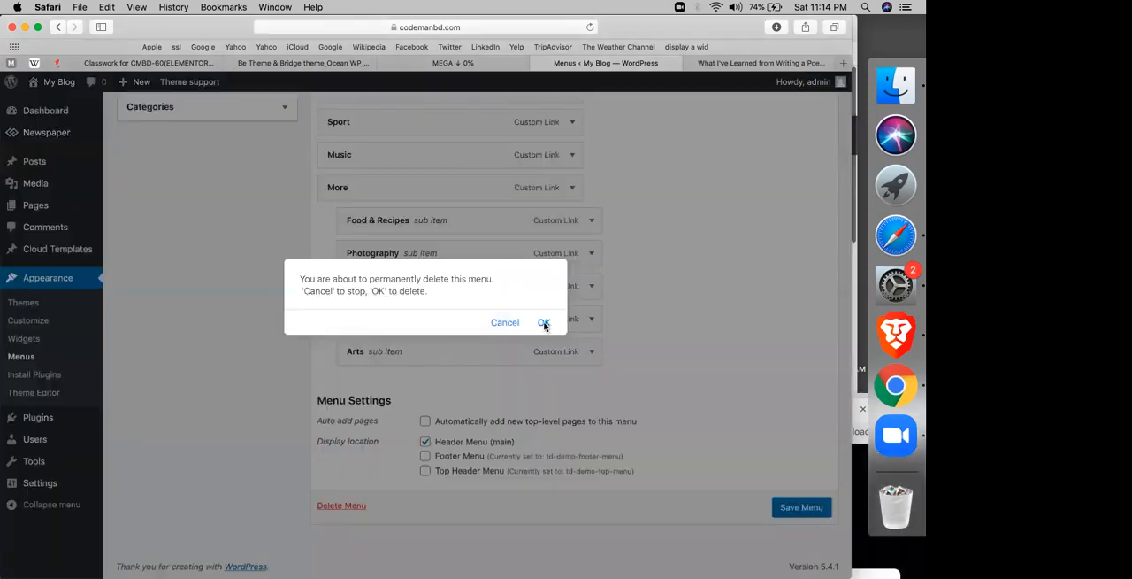
left_click(544, 322)
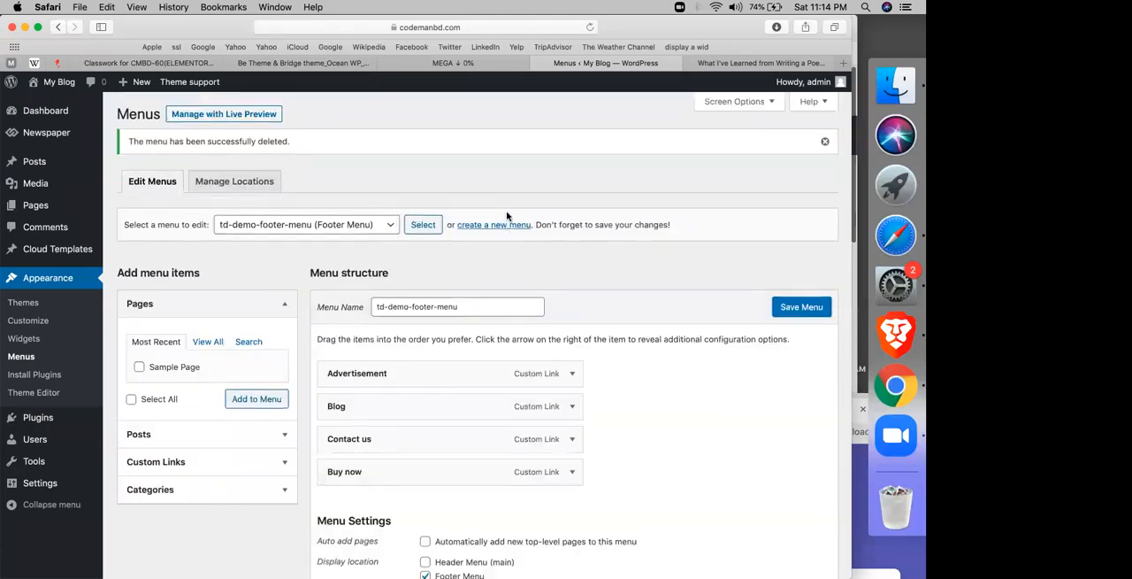
Step: Create a new navigation menu named "main menu"
left_click(488, 226)
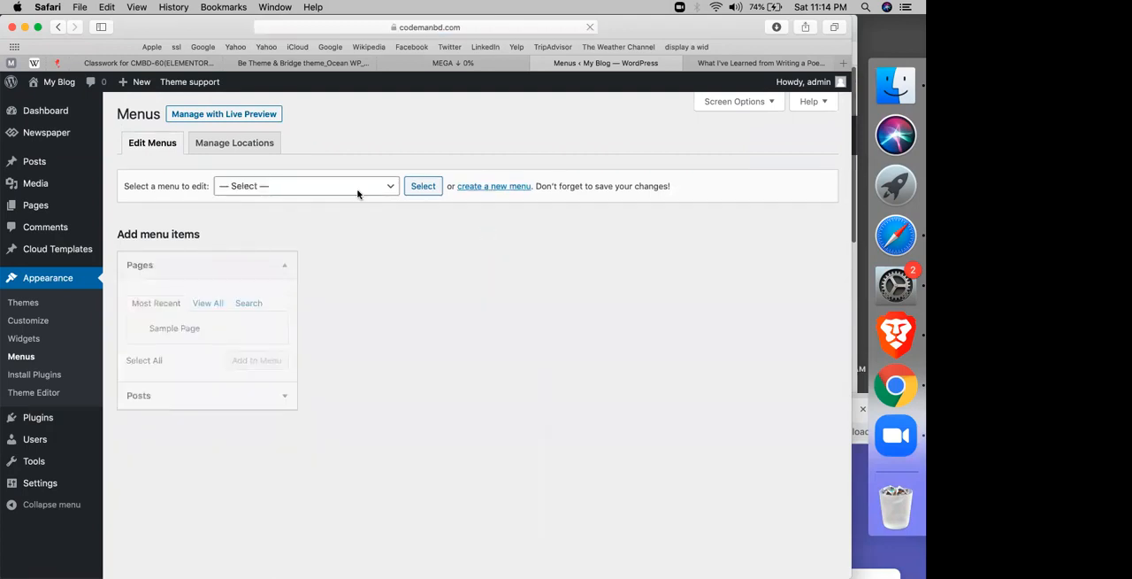
left_click(357, 193)
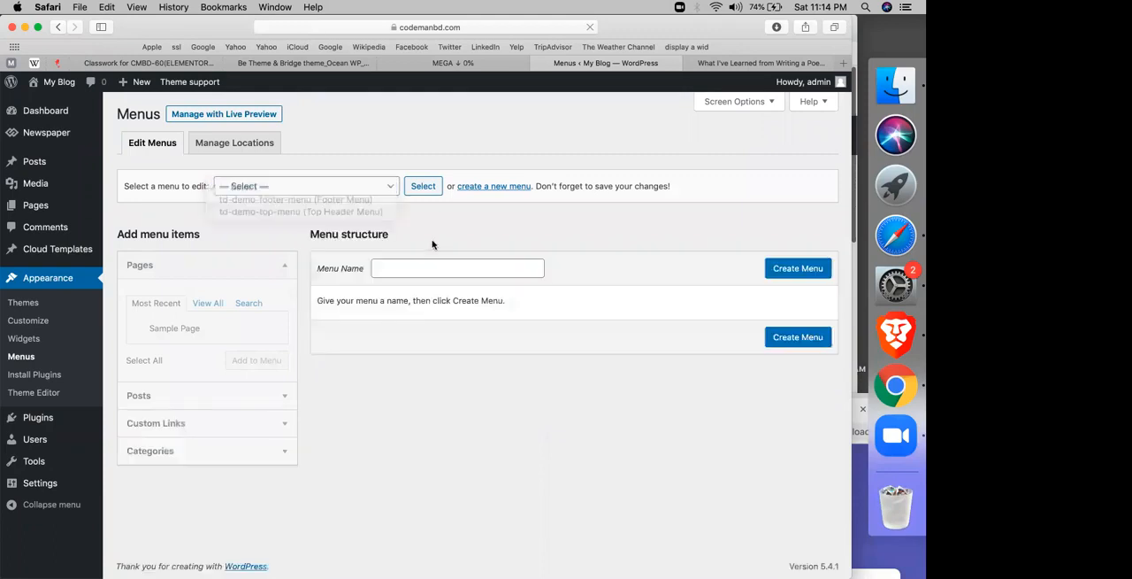
left_click(409, 268)
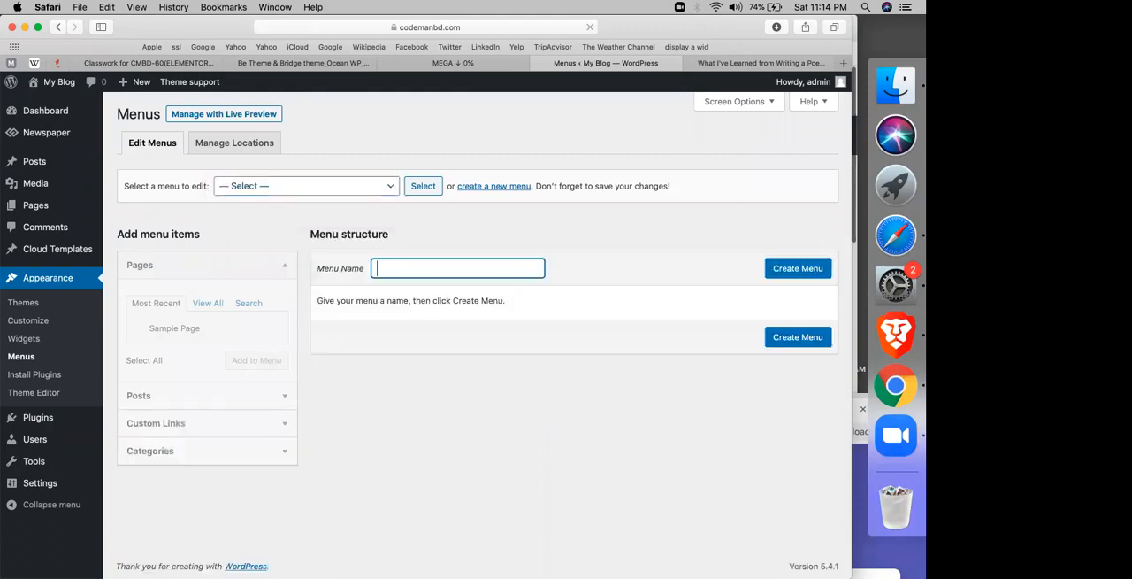
type("main menu")
left_click(813, 271)
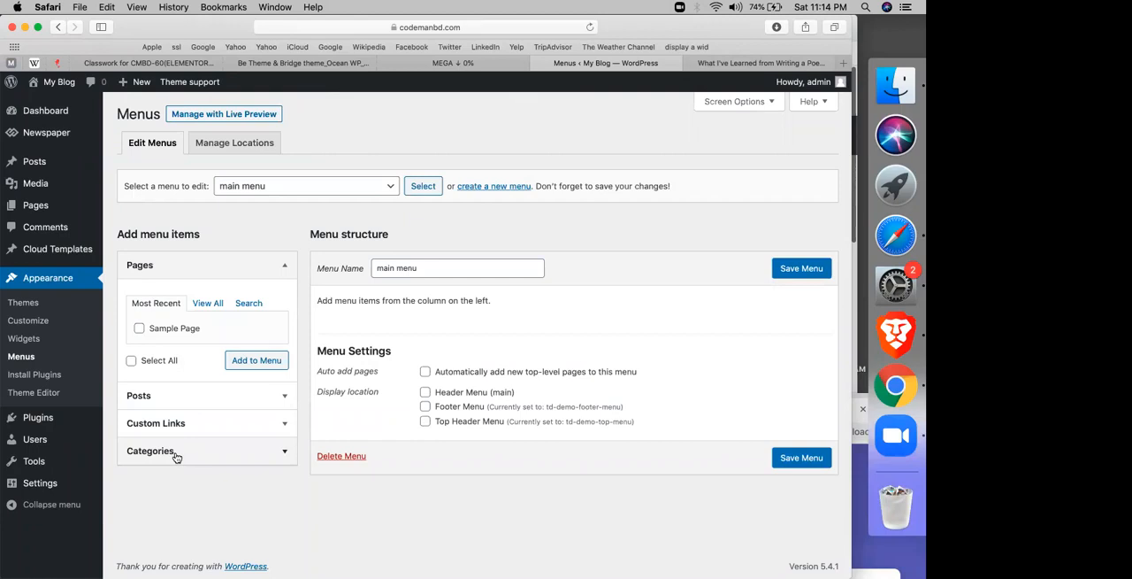
Step: Add the fiverr and Upwork categories as items of the main menu
left_click(176, 456)
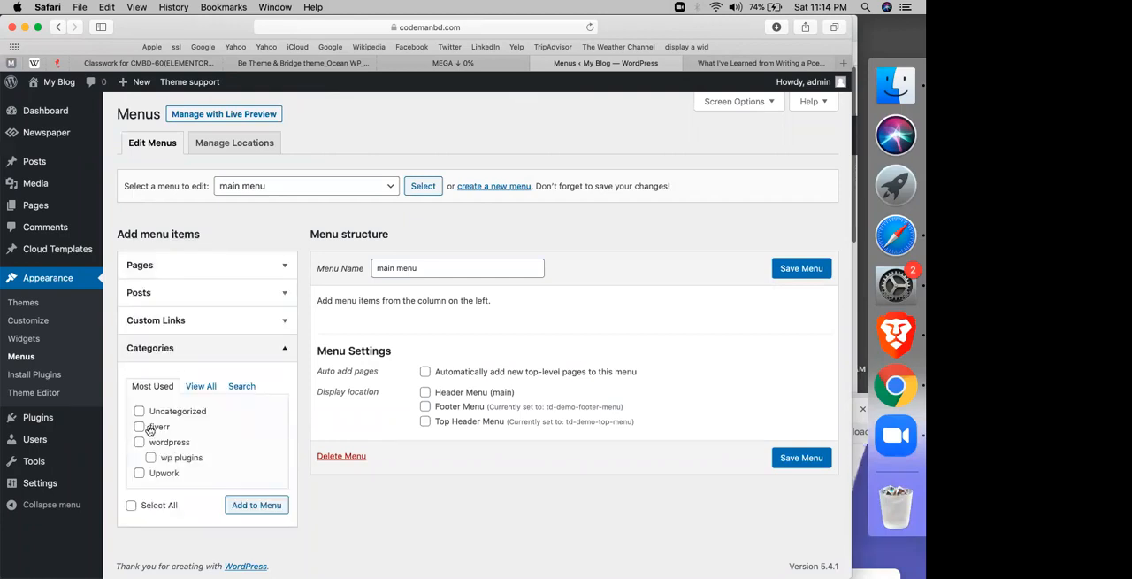
left_click(140, 428)
left_click(138, 473)
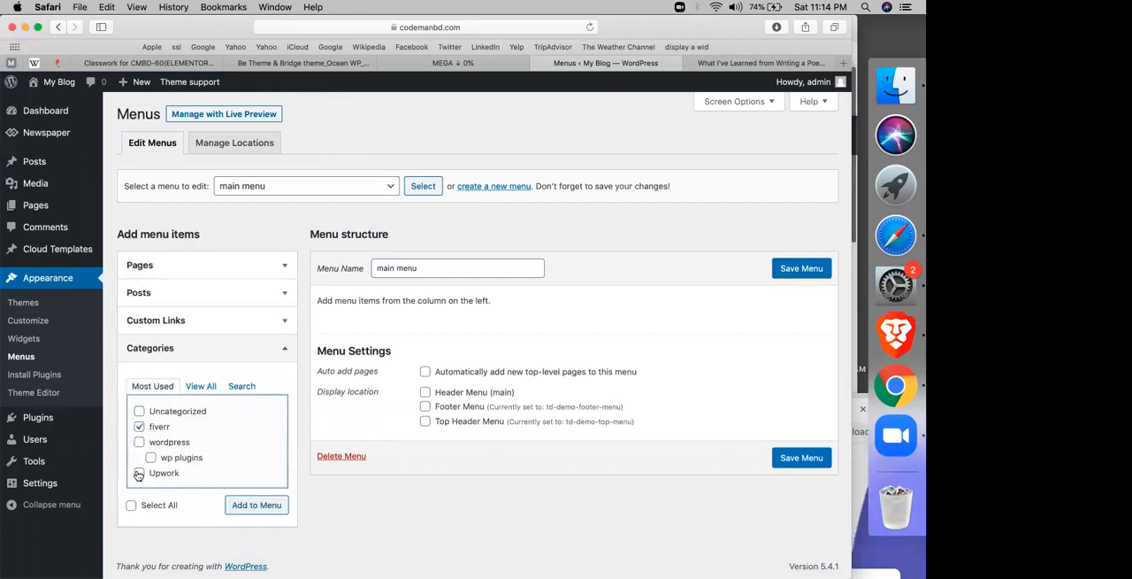
left_click(261, 506)
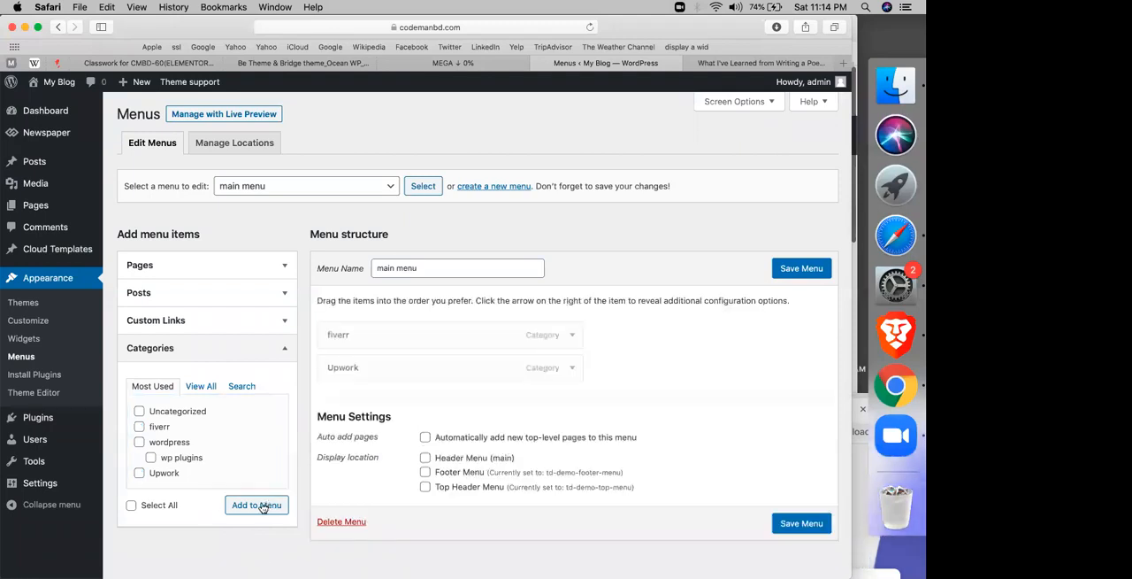
Step: Add the wordpress and wp plugins categories to the main menu, nesting wp plugins as a sub item of wordpress
left_click(140, 443)
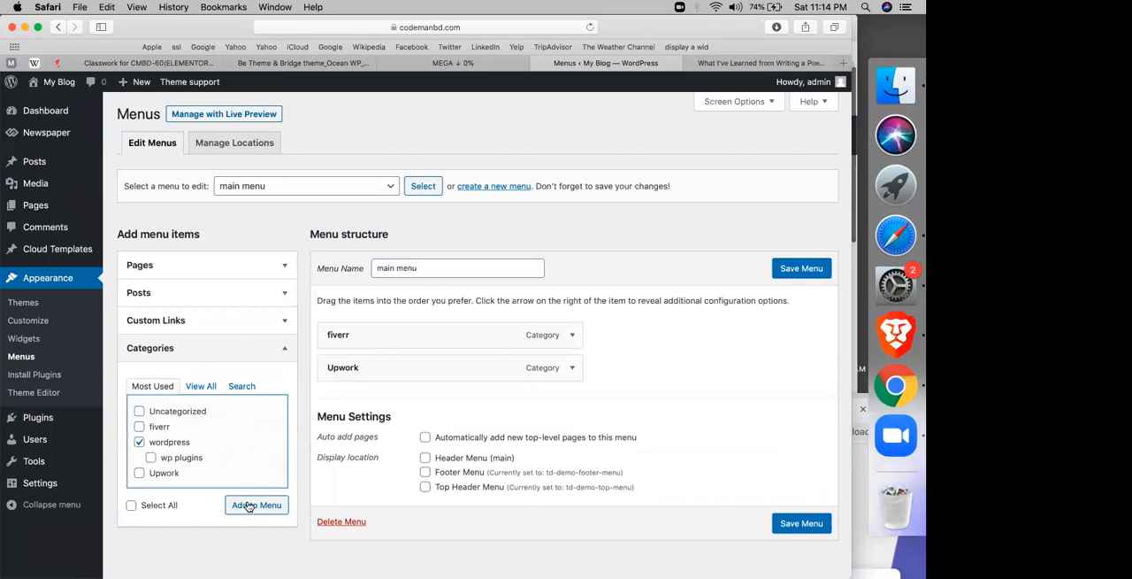
left_click(248, 506)
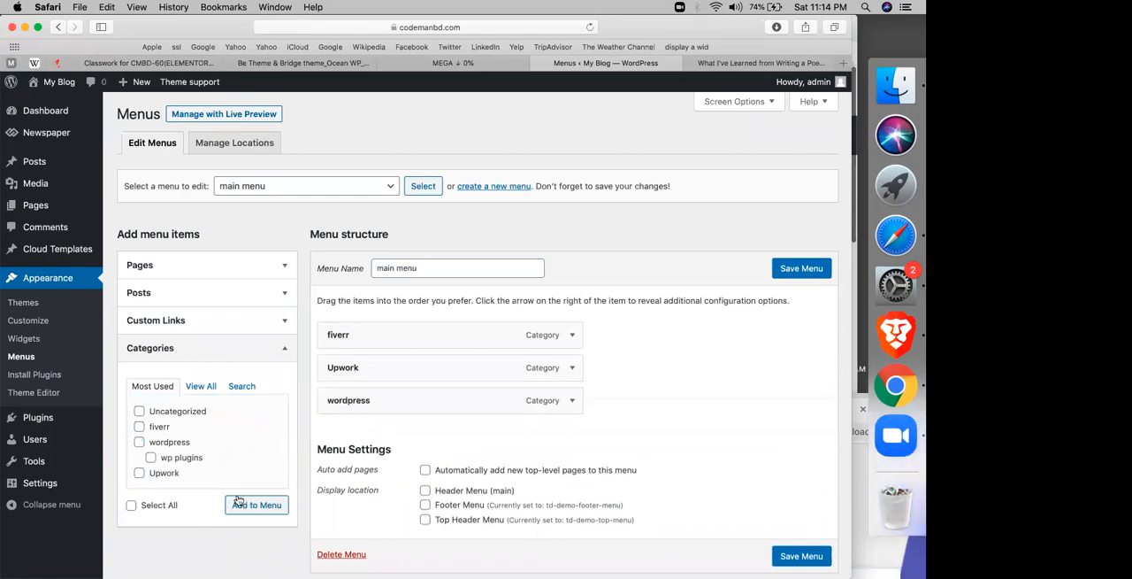
left_click(174, 462)
scroll(177, 443, "down", 2)
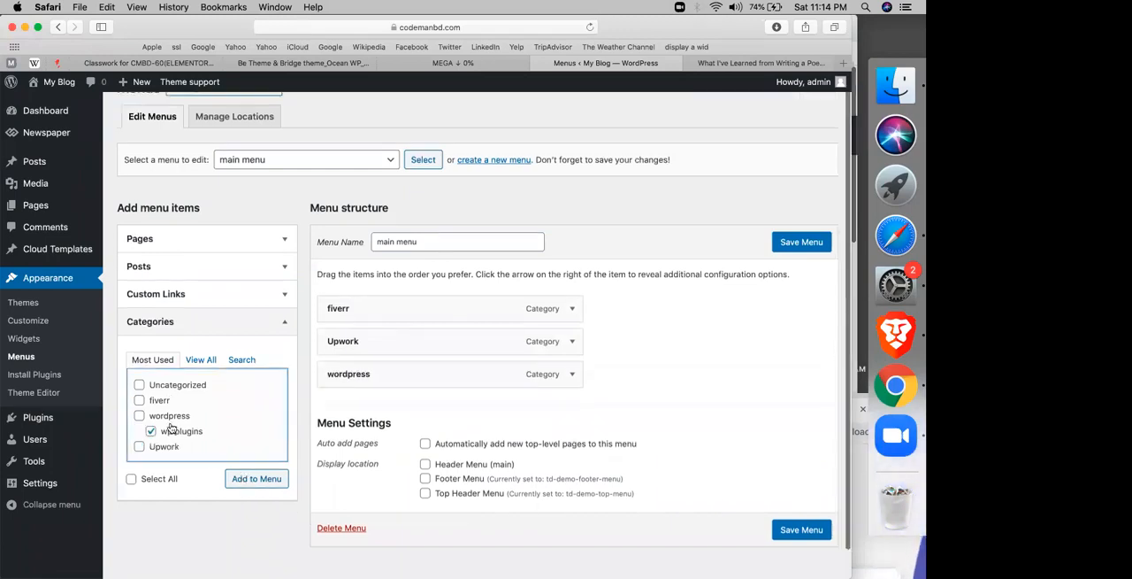
left_click(275, 472)
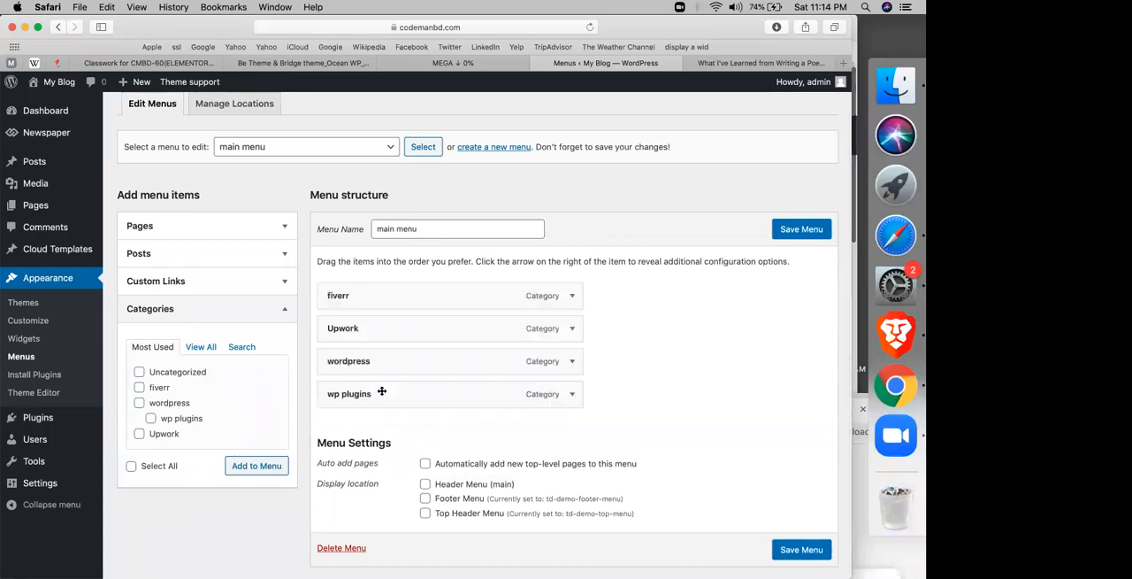
mouse_move(413, 398)
left_mouse_down()
mouse_move(444, 399)
mouse_move(412, 398)
left_mouse_up()
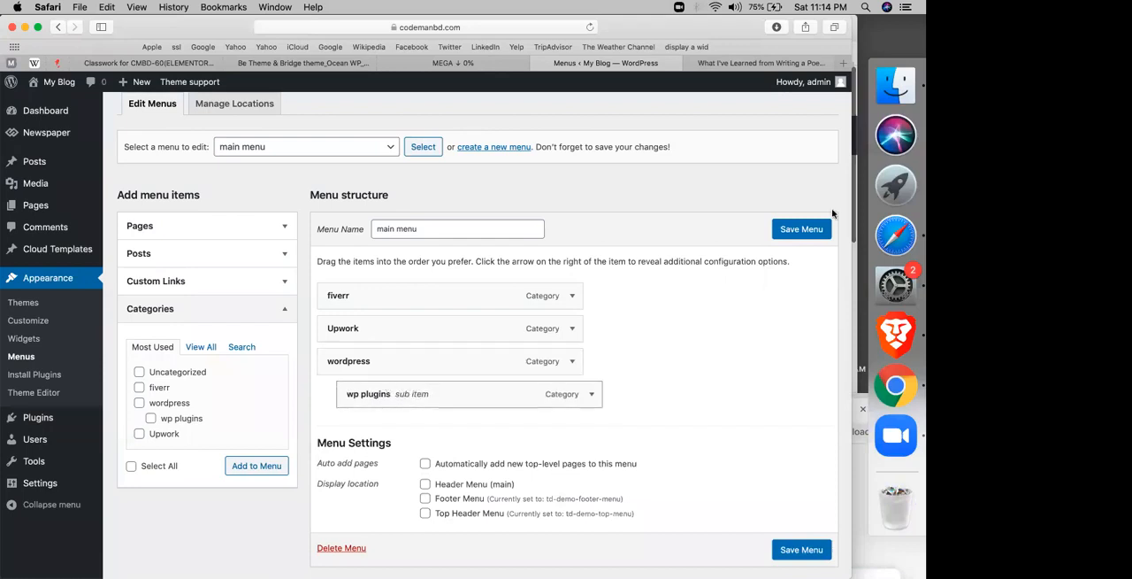
Step: Assign the main menu to the Header Menu (main) display location and save it
scroll(478, 442, "down", 2)
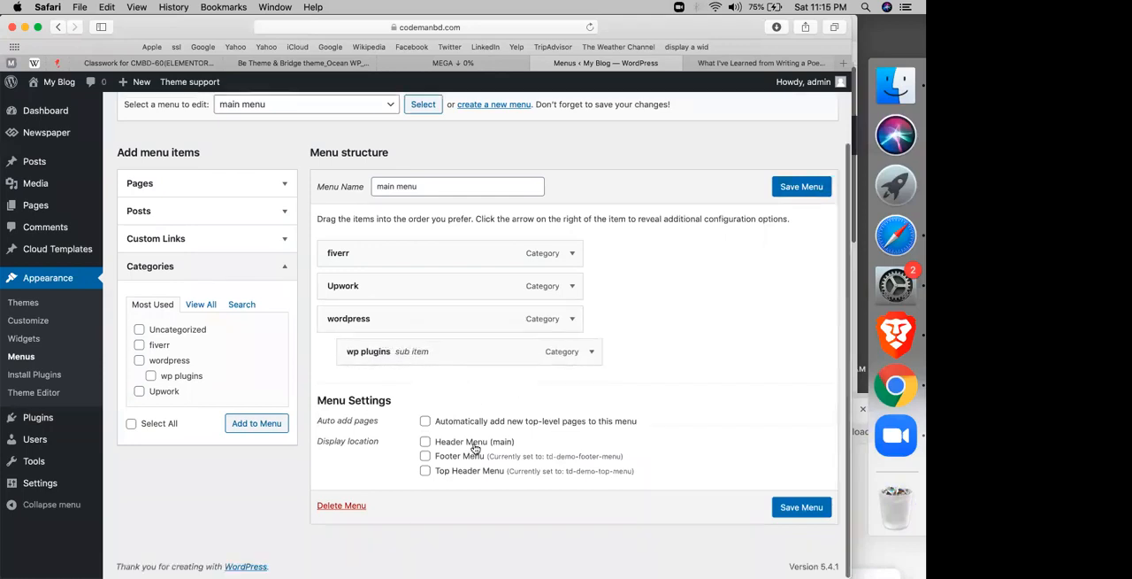
left_click(476, 447)
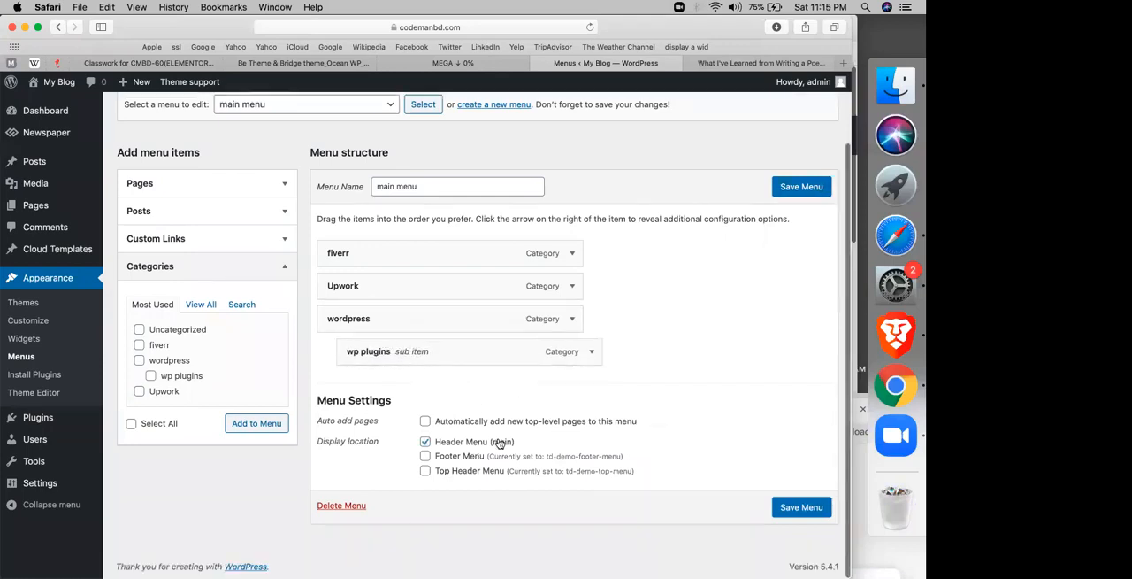
left_click(785, 507)
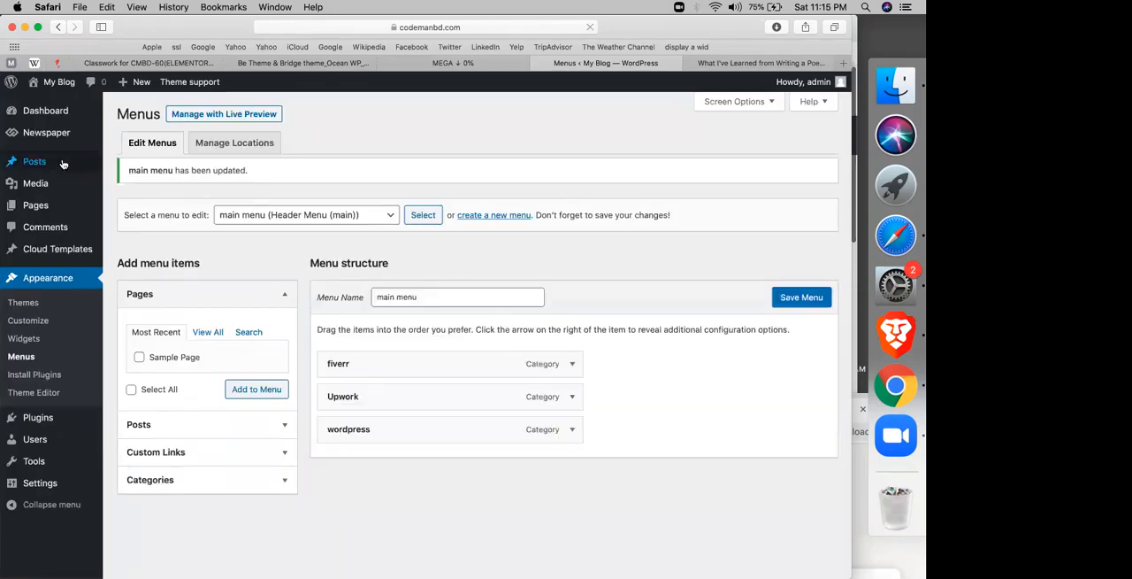
Step: Visit the live site to check the new header menu, and open the Customizer from there
mouse_move(56, 86)
left_click(44, 106)
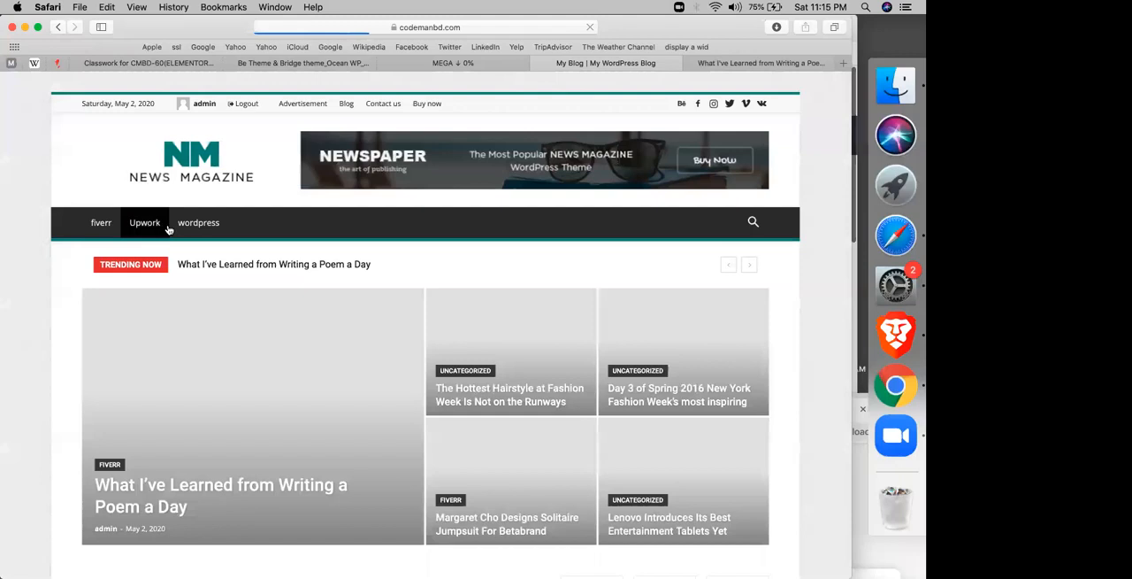
mouse_move(191, 224)
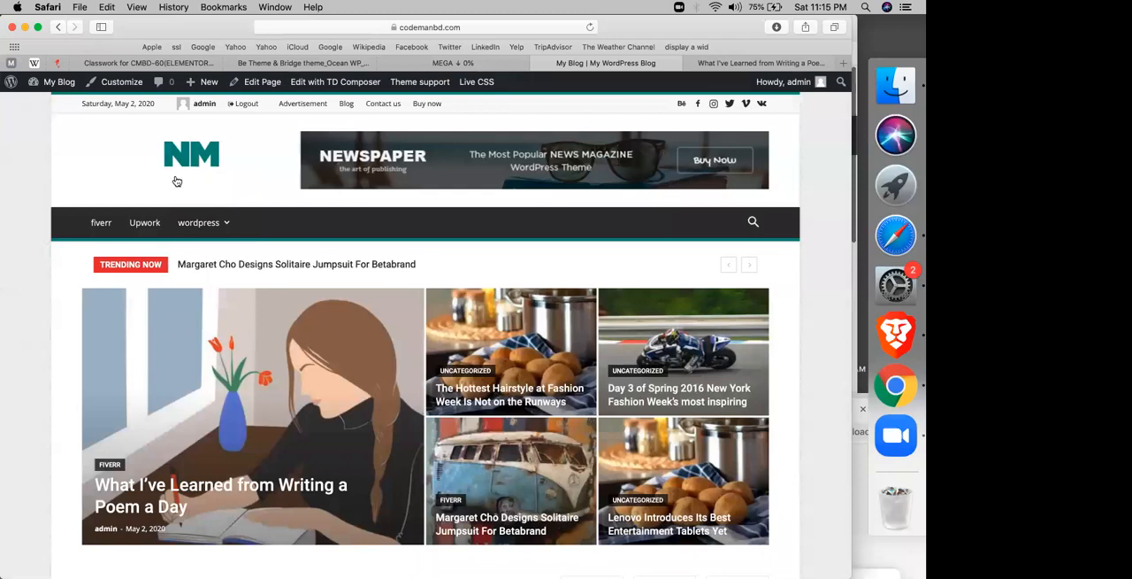
left_click(121, 83)
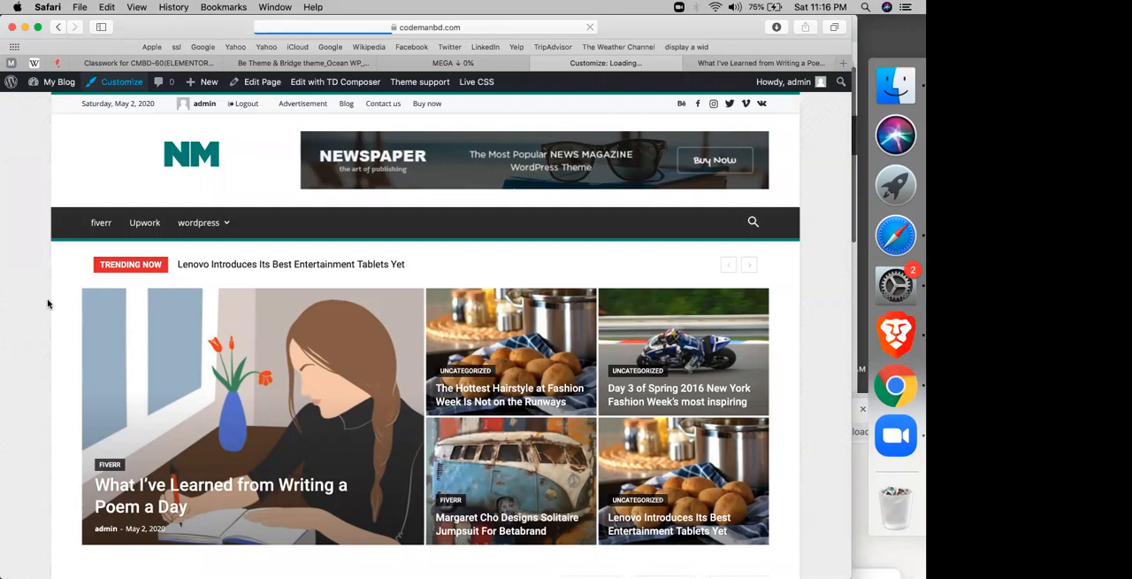
Step: Switch to the Google Sheets course notes and review the Newspaper Theme steps on categories, menu setup and creating a post under a category
left_click(252, 64)
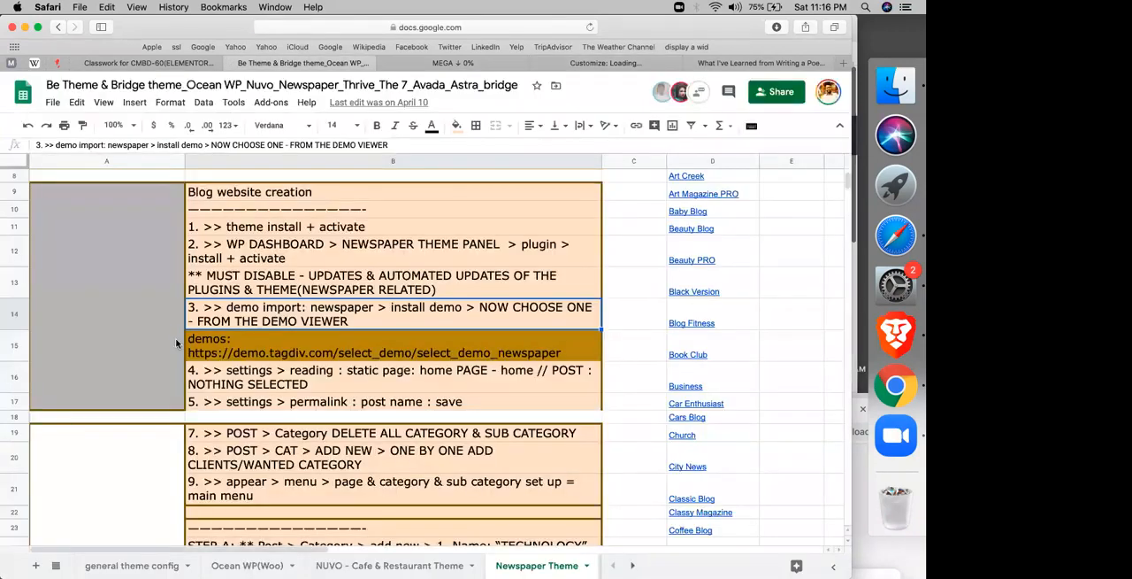
left_click(284, 435)
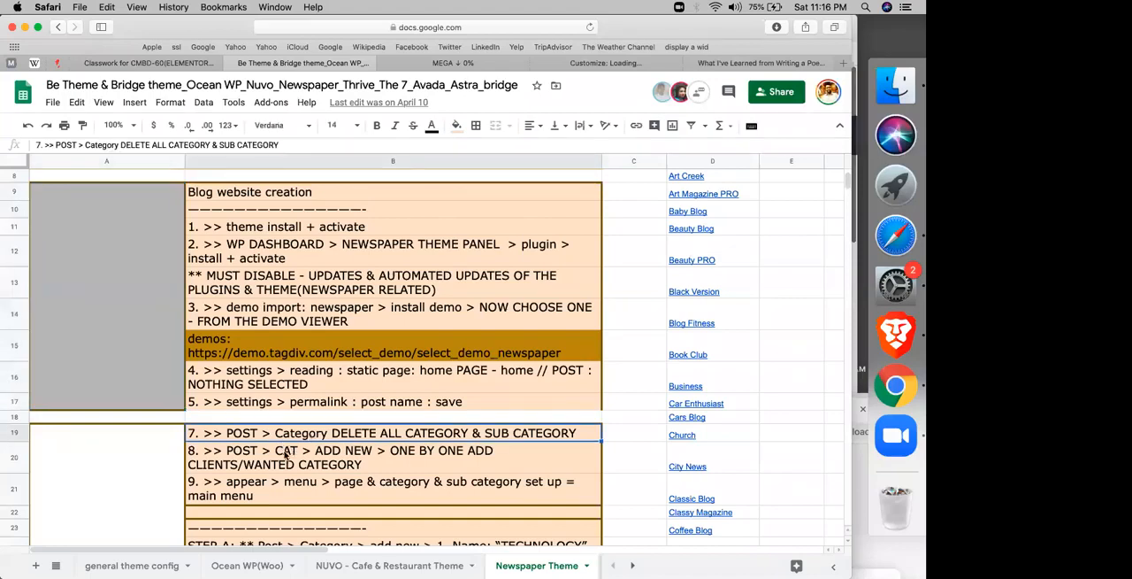
left_click(285, 454)
scroll(292, 442, "down", 5)
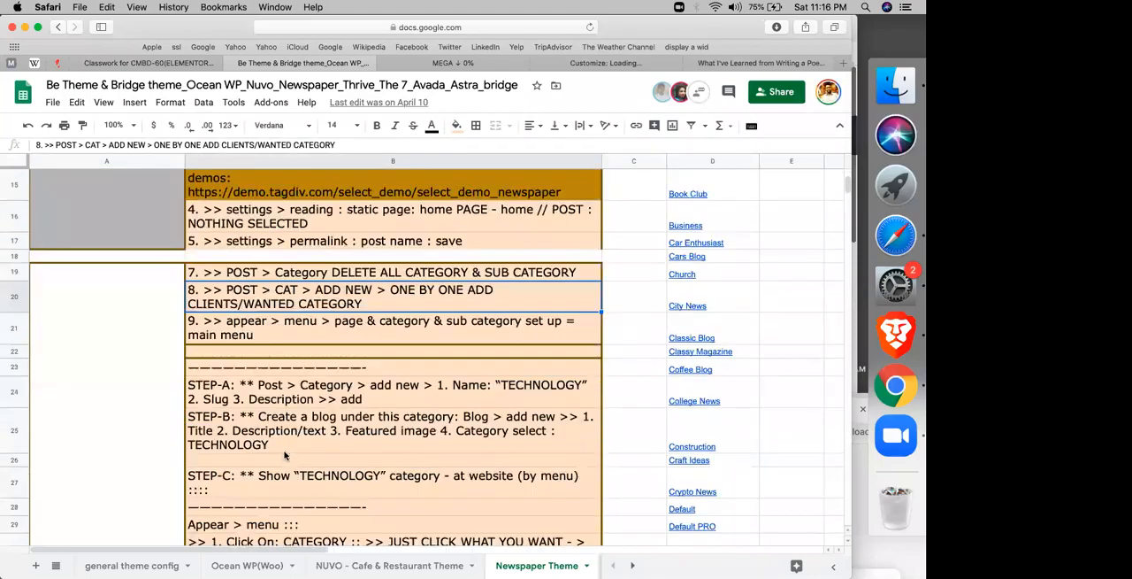
left_click(313, 331)
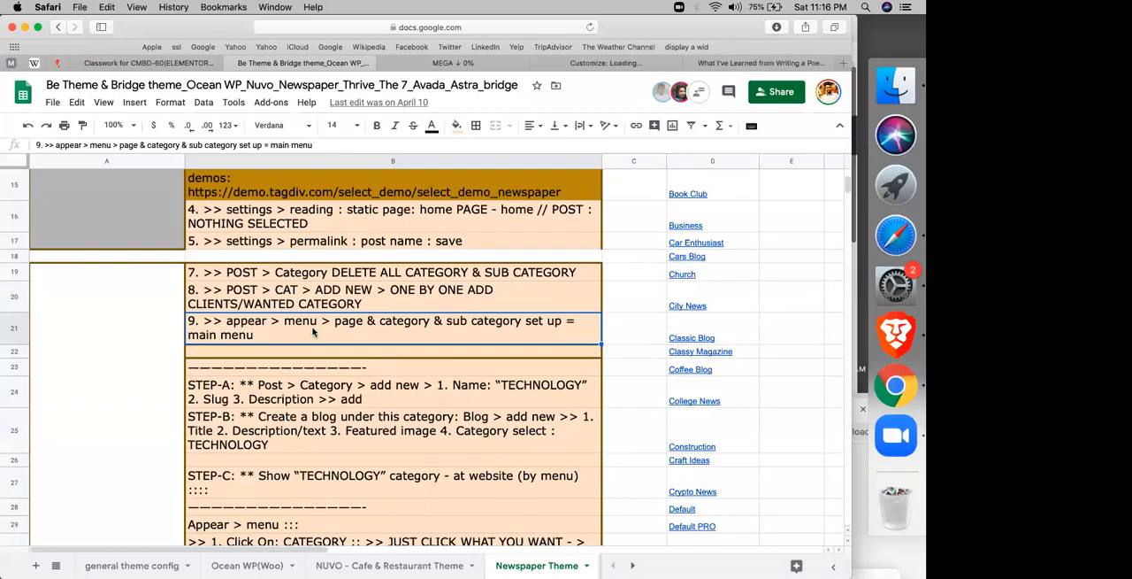
left_click(275, 397)
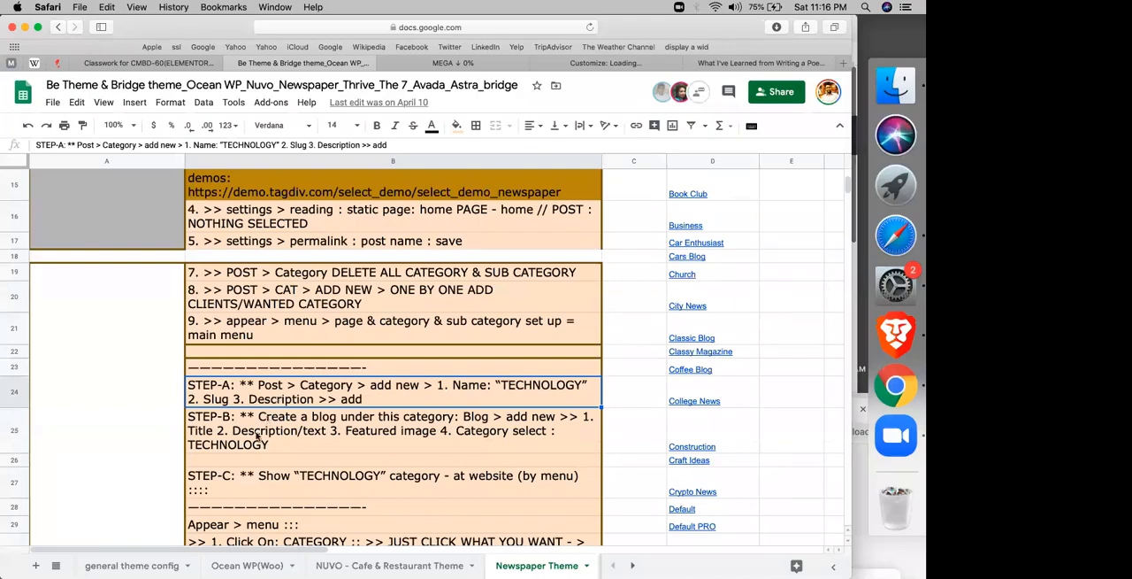
left_click(257, 435)
scroll(258, 435, "down", 5)
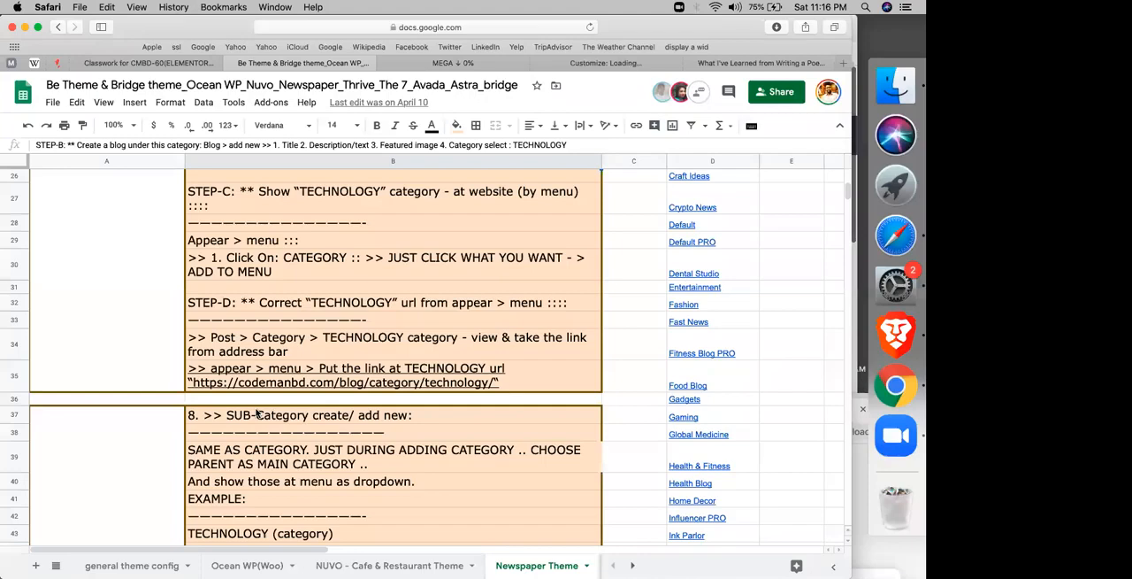
Step: Review the course notes on tags and on theme panel customization for the header, footer, ads and templates
scroll(258, 414, "down", 3)
scroll(257, 413, "down", 10)
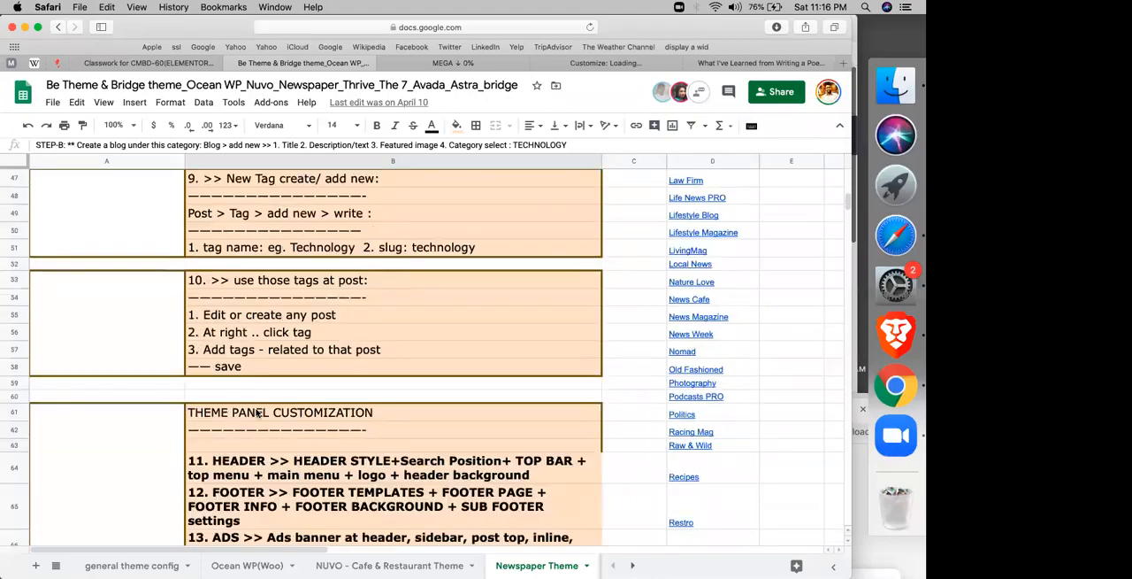
scroll(257, 412, "up", 2)
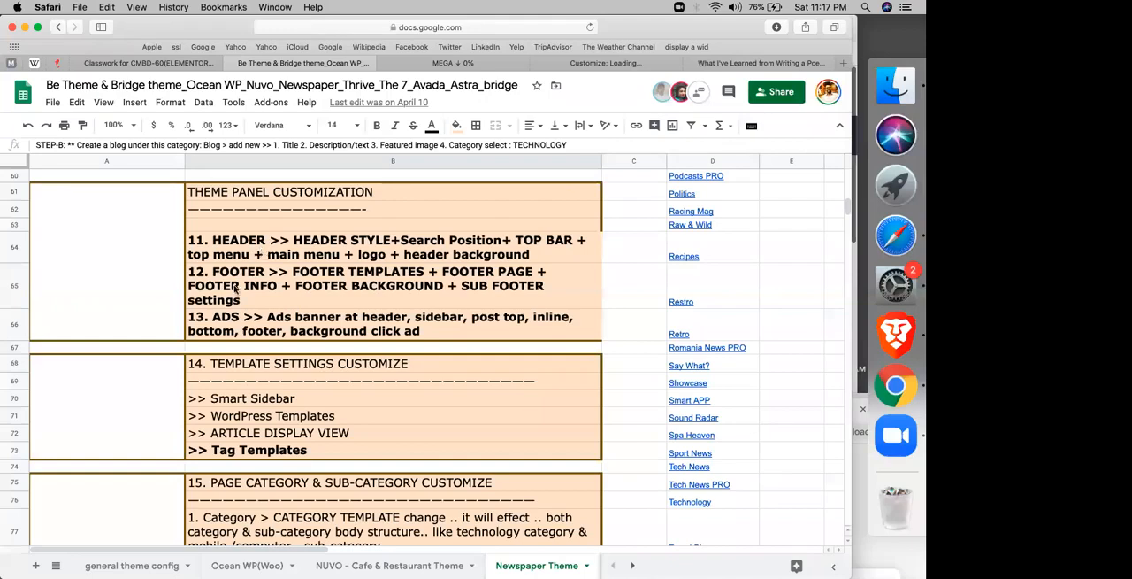
left_click(236, 324)
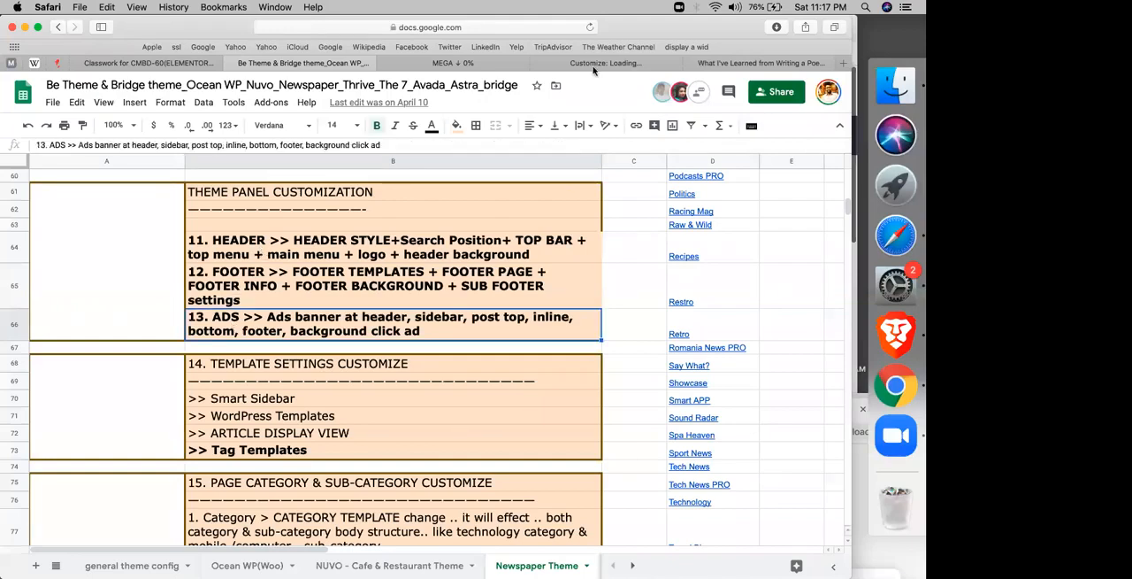
Step: Return to the Customizer and set the site title to "freelancing blog by Codemanbd" in Site Identity
left_click(593, 67)
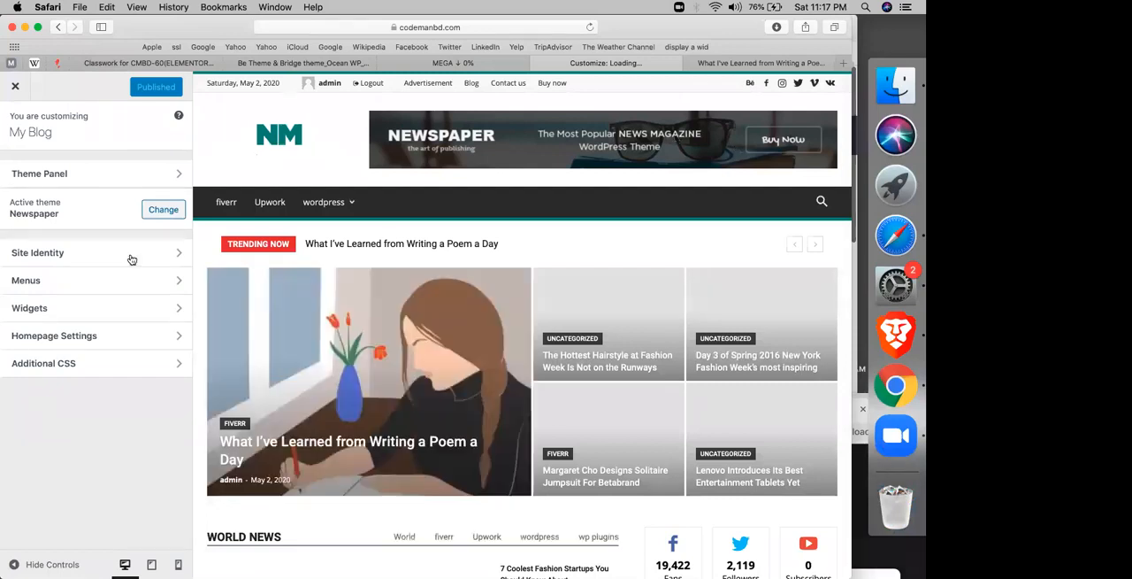
left_click(131, 257)
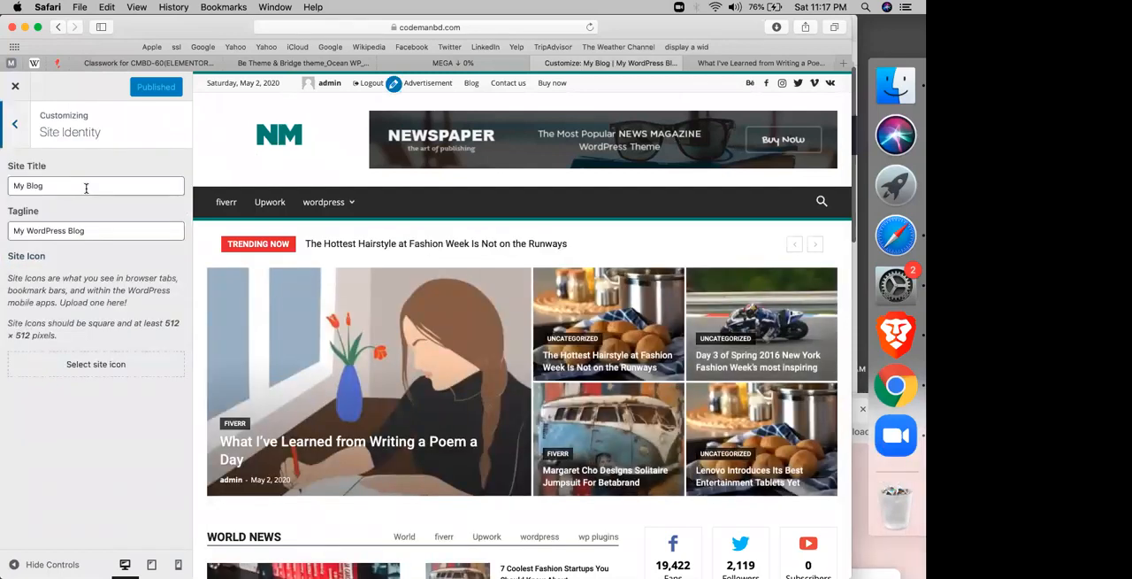
left_click(86, 186)
key("super+a")
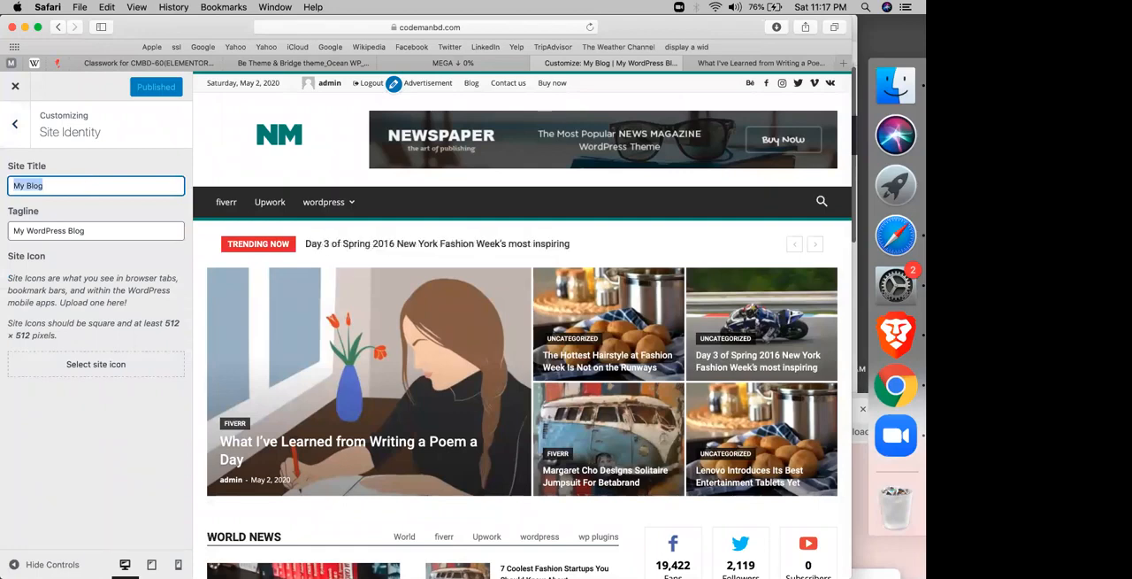
type("freelan")
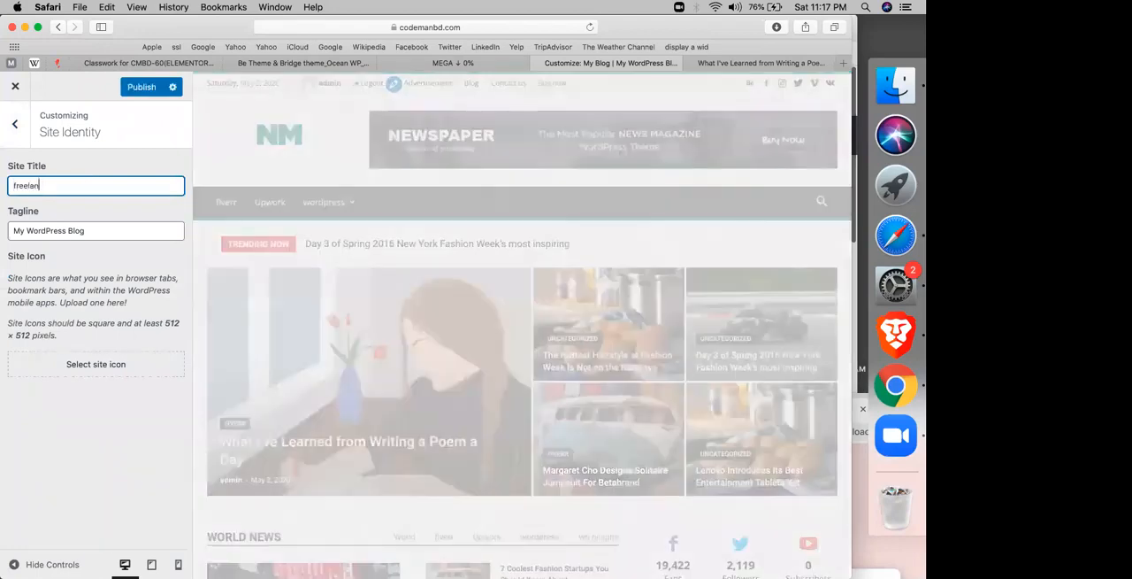
type("cing blog b")
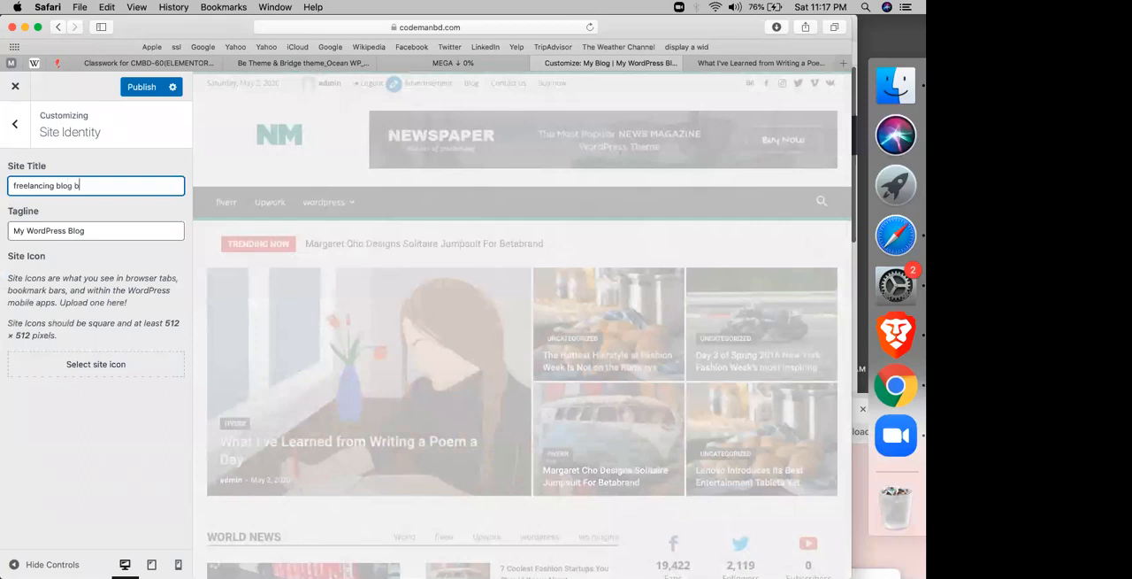
type("y codemanbd")
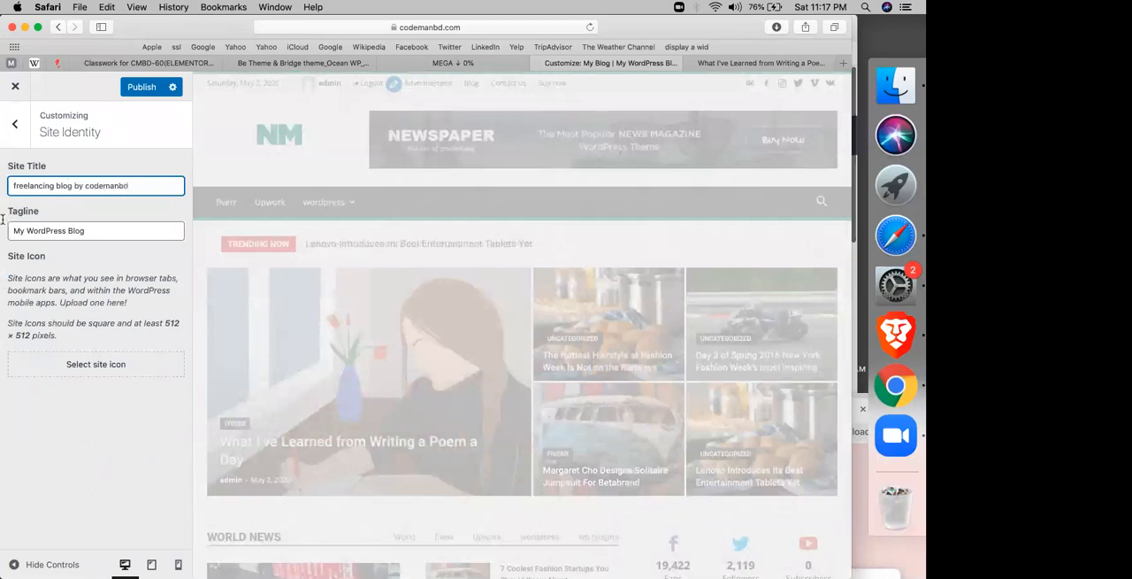
Step: Set the site tagline to "Fiverr Upwork wp"
left_click(57, 230)
key("super+a")
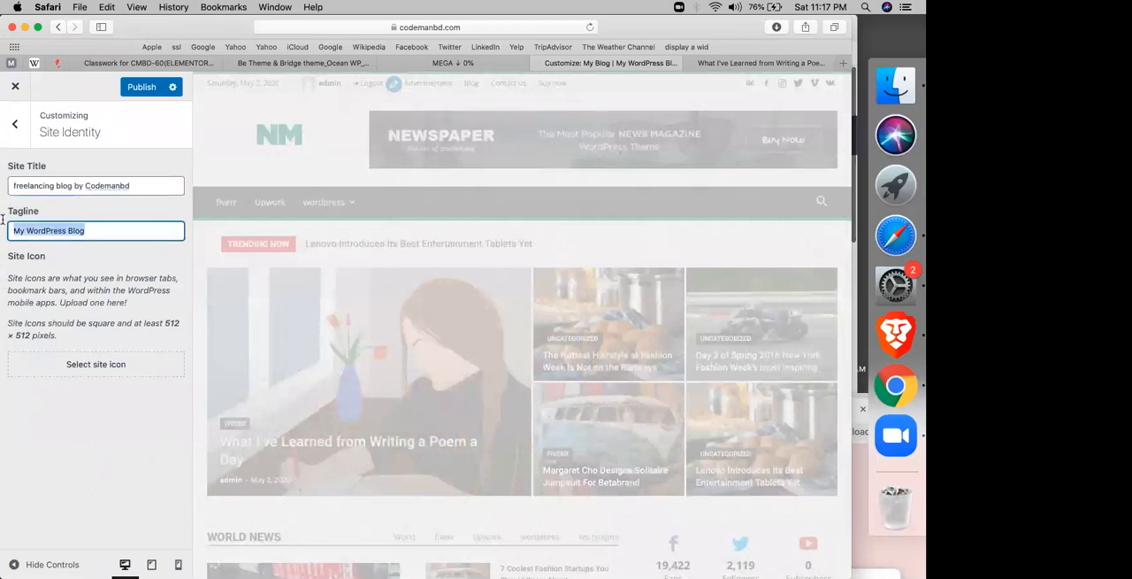
type("fiverr upwork ")
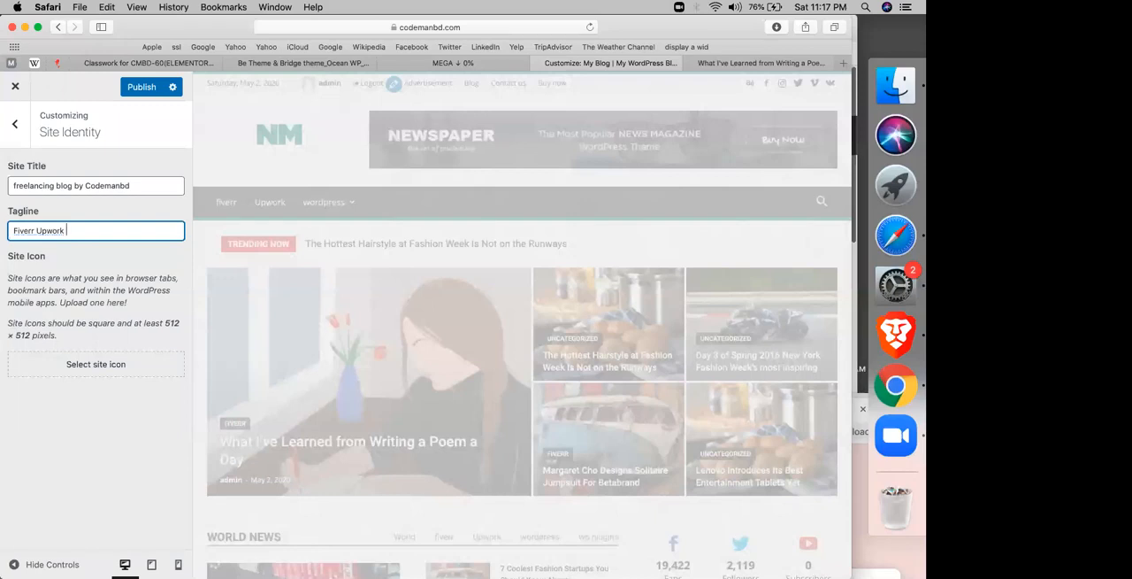
type("wp")
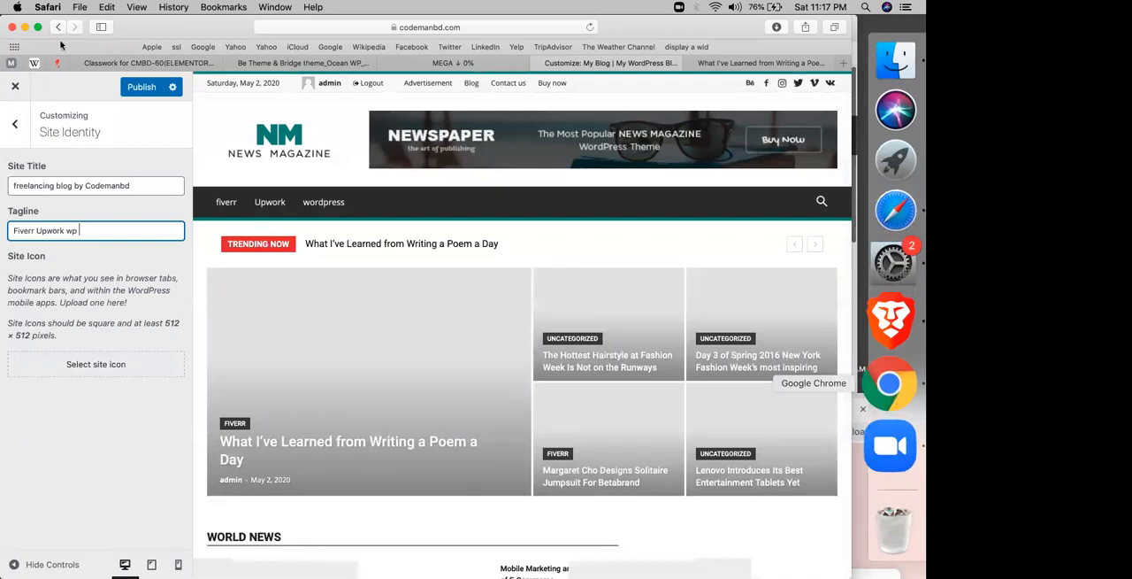
left_click(891, 400)
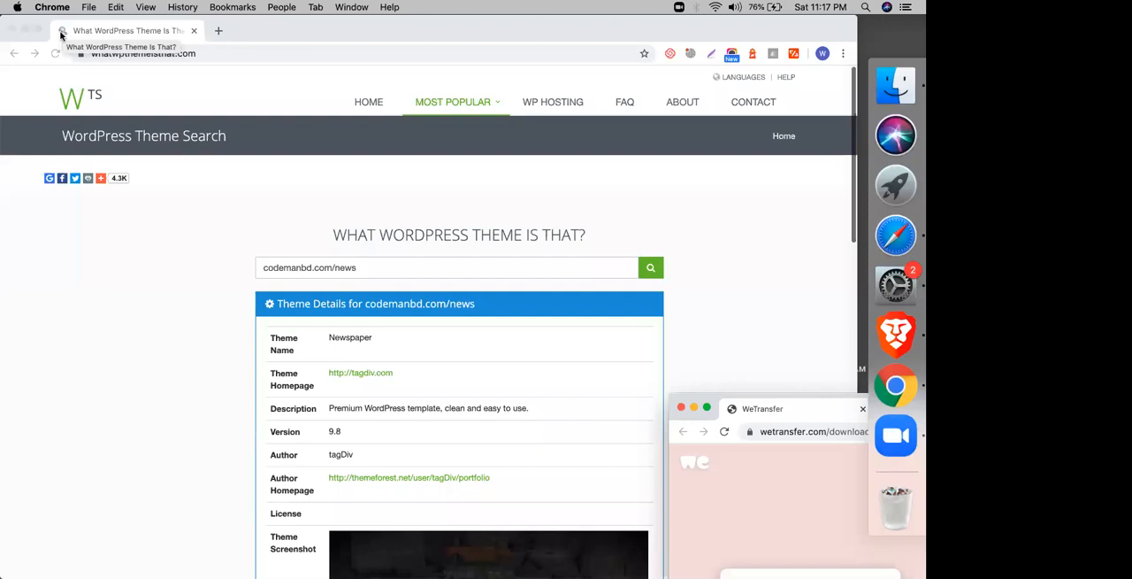
left_click(883, 232)
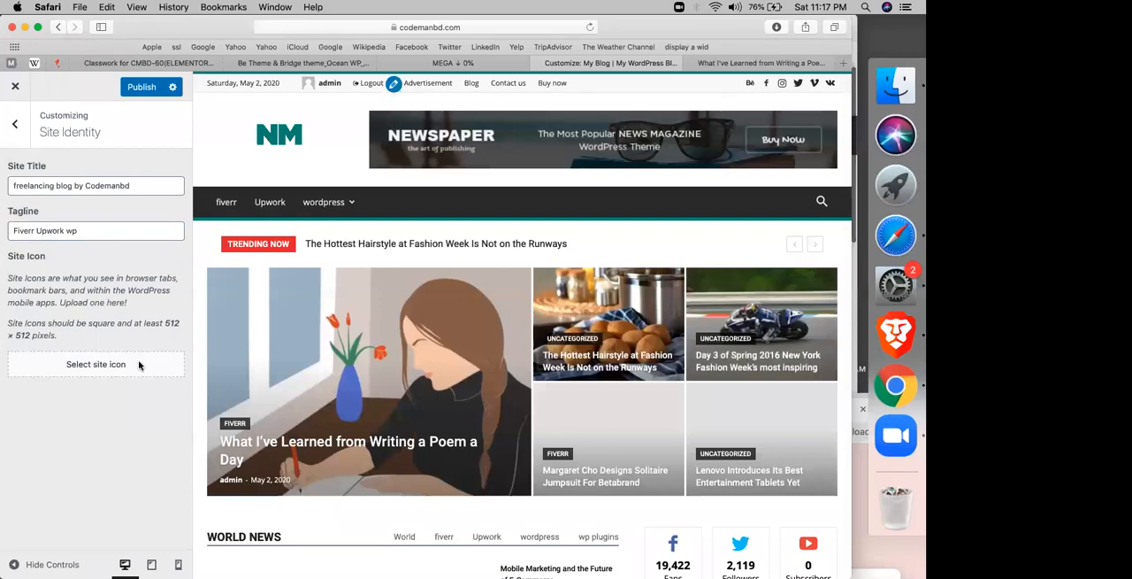
Step: Use the fruit plate image 9.jpg from the media library as the site icon and publish the site identity changes
left_click(139, 365)
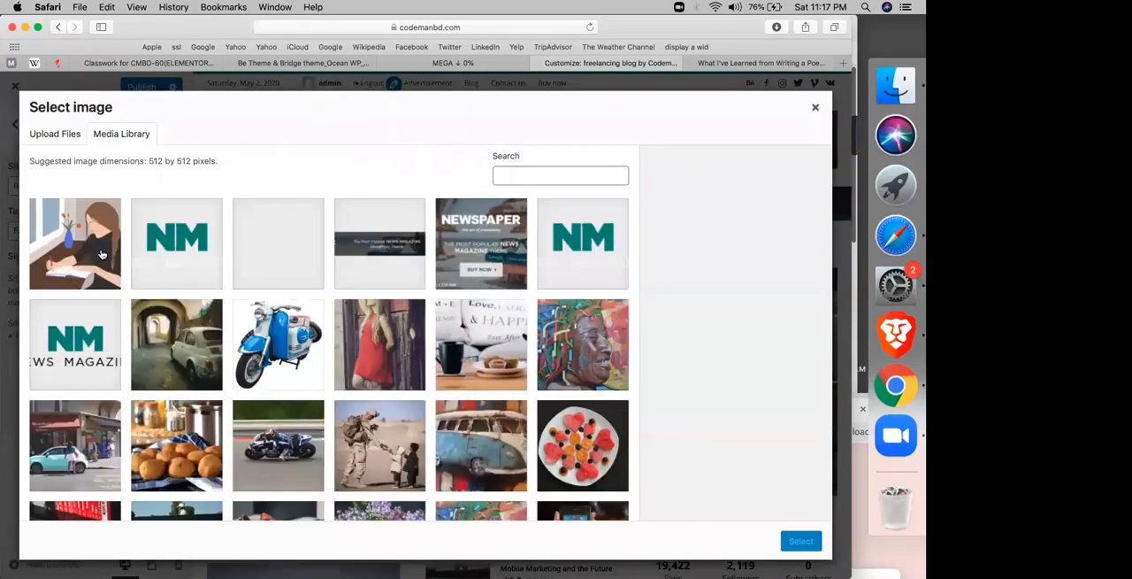
left_click(595, 458)
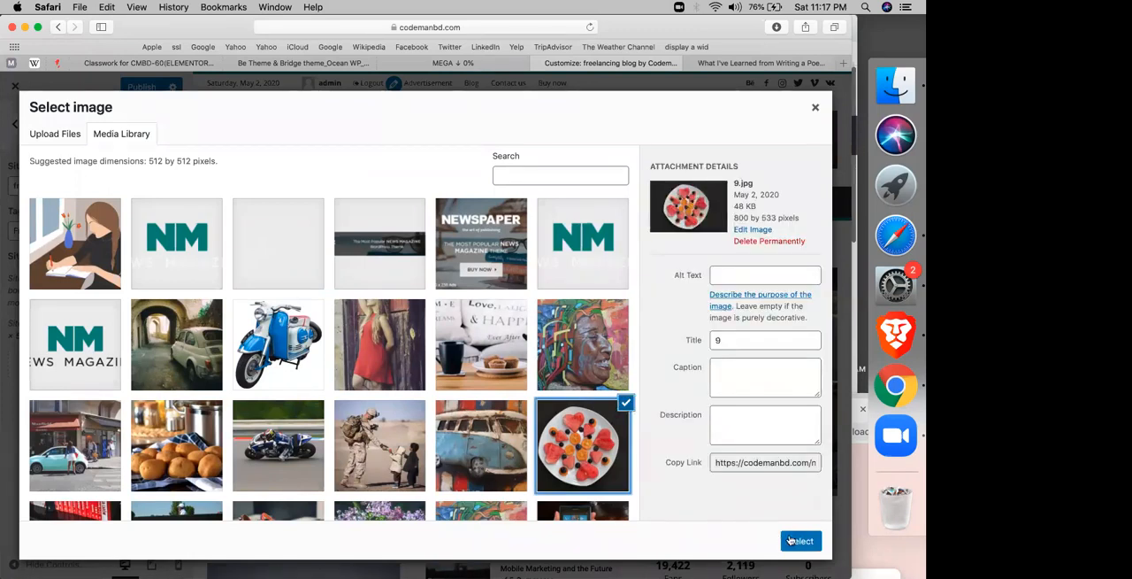
left_click(791, 540)
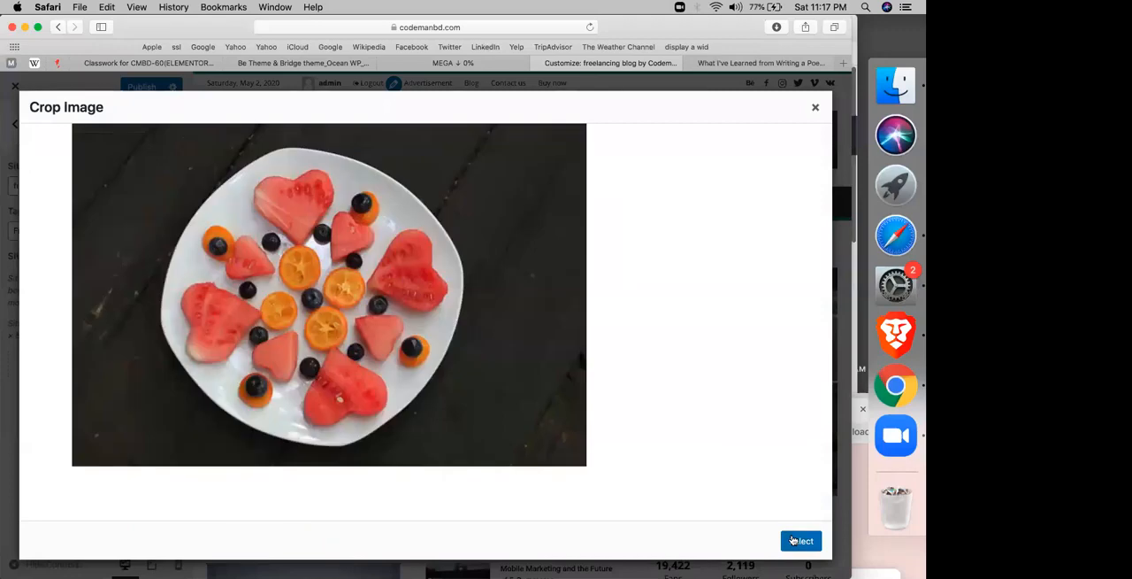
left_click(792, 540)
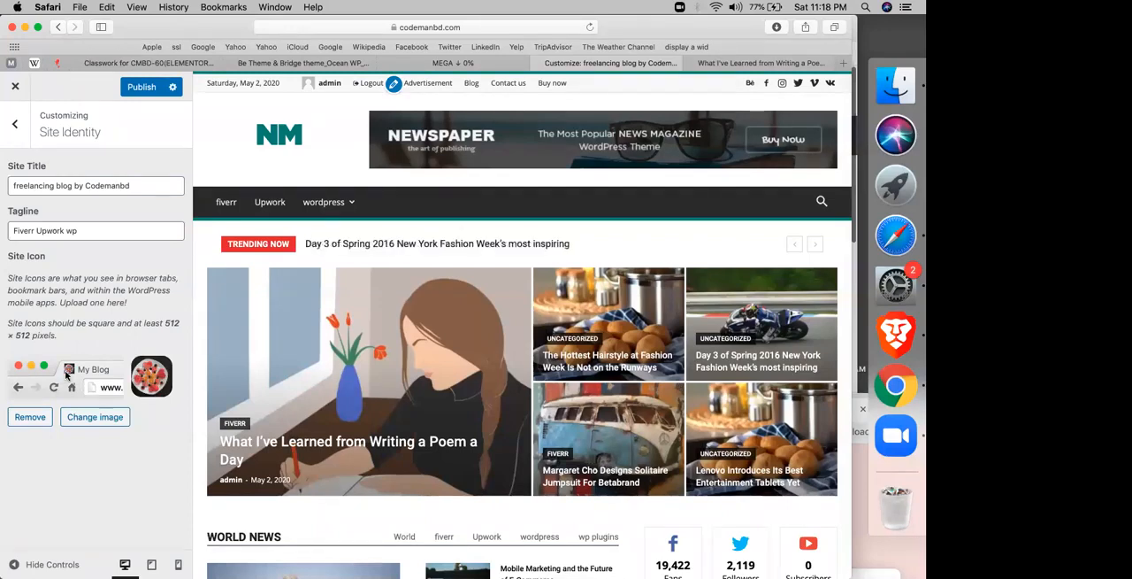
left_click(142, 86)
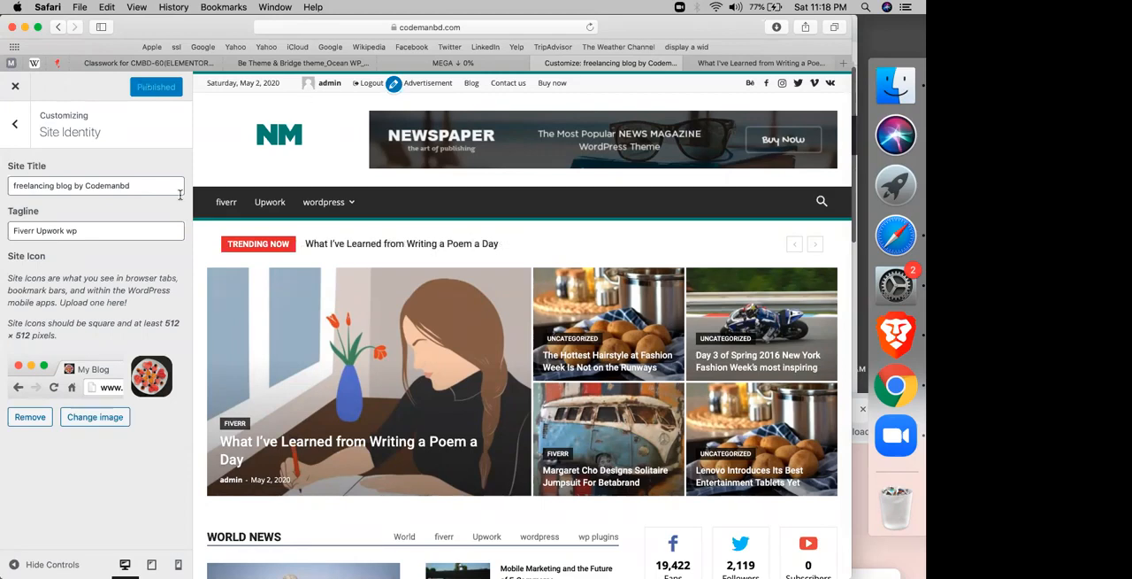
Step: Leave the Customizer, go to the WordPress dashboard and open the Newspaper theme panel
left_click(16, 89)
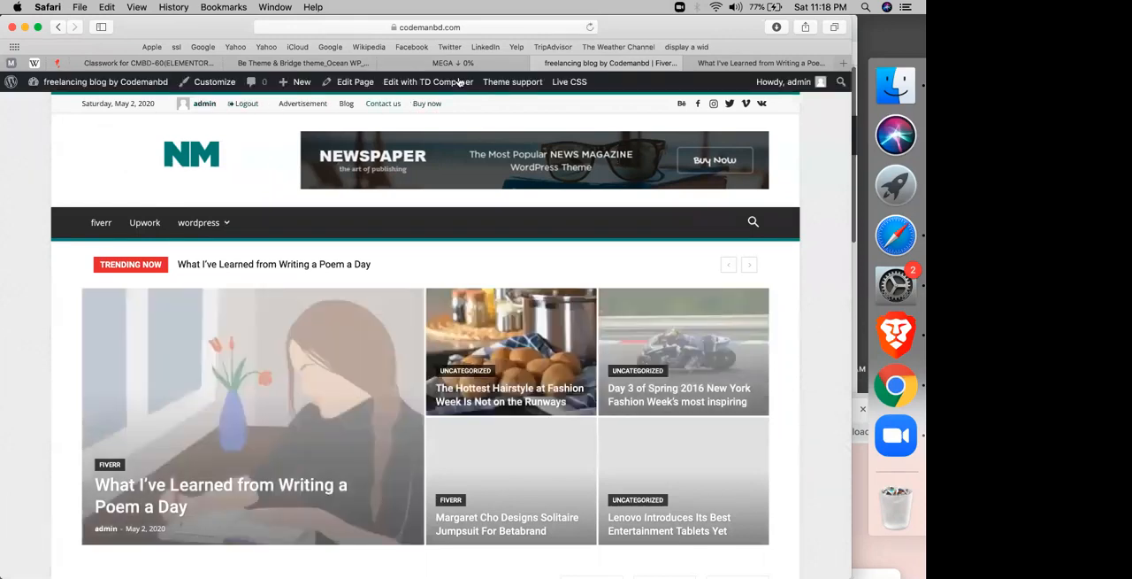
mouse_move(66, 84)
left_click(50, 106)
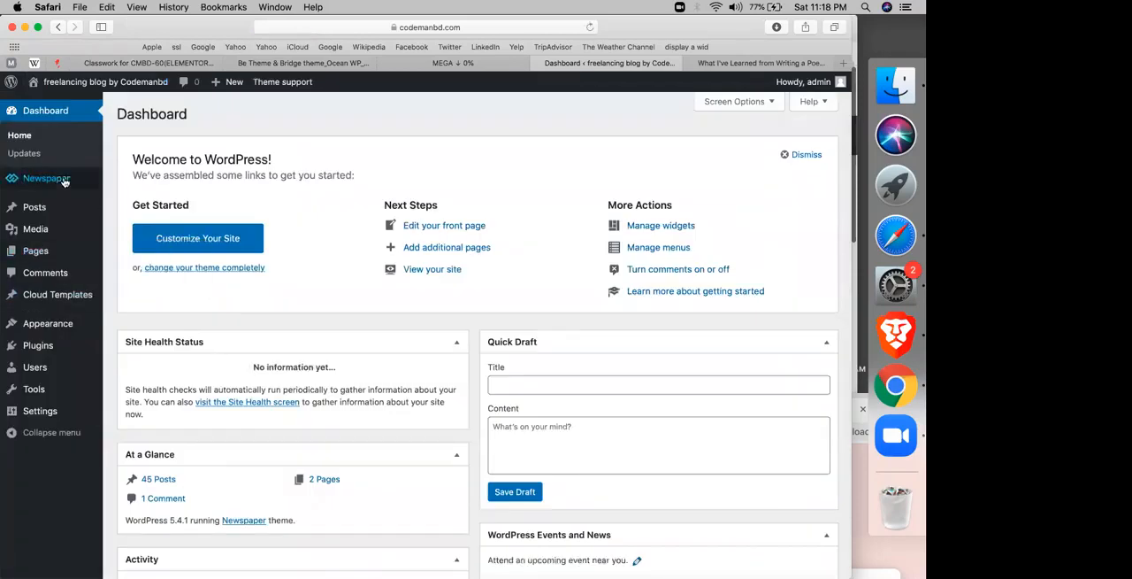
mouse_move(65, 181)
left_click(142, 277)
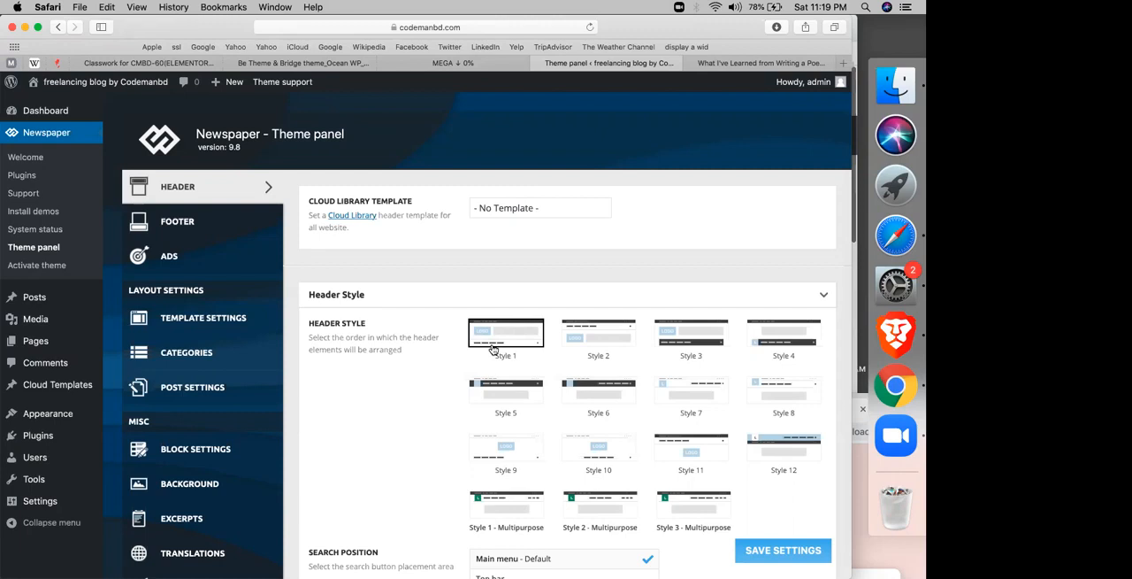
Step: Change the header style to Style 10 and save the theme panel settings
scroll(423, 426, "down", 3)
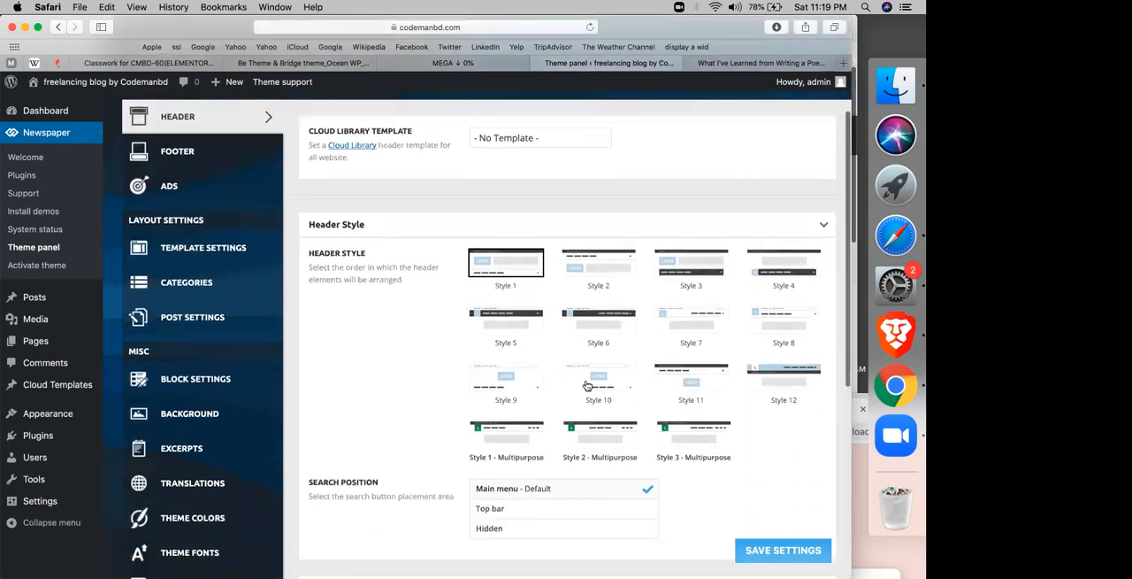
left_click(606, 389)
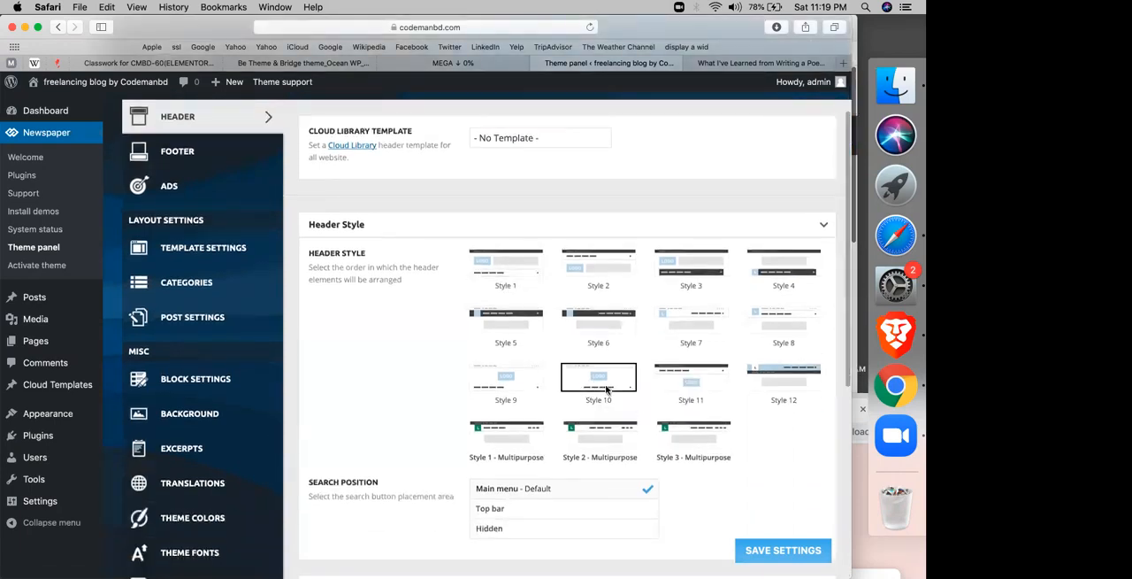
left_click(757, 552)
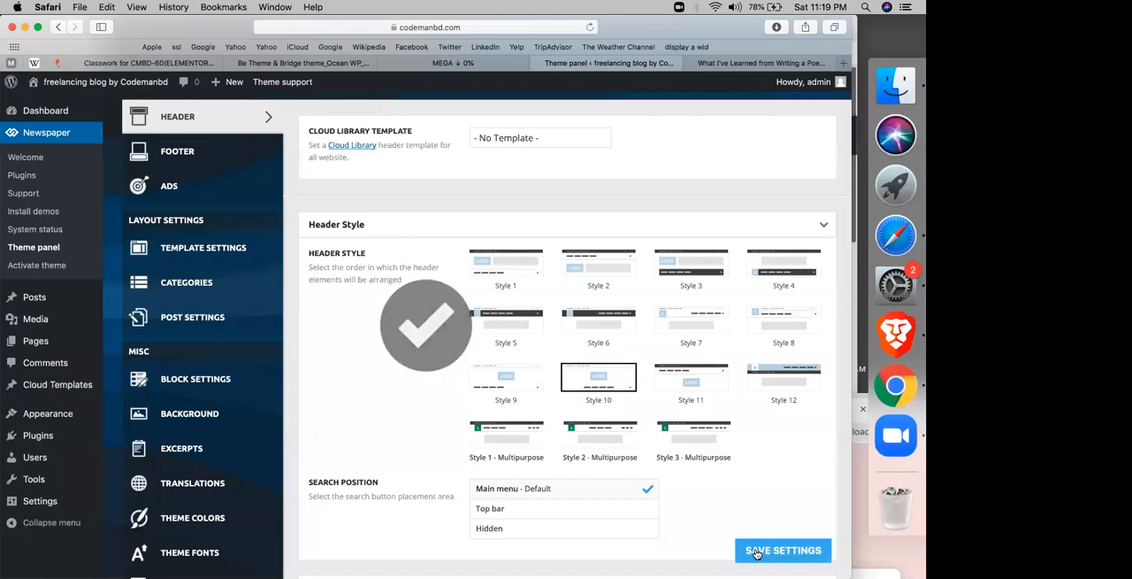
Step: Open the live site in a new browser tab and check the new header layout and the wordpress submenu
mouse_move(53, 81)
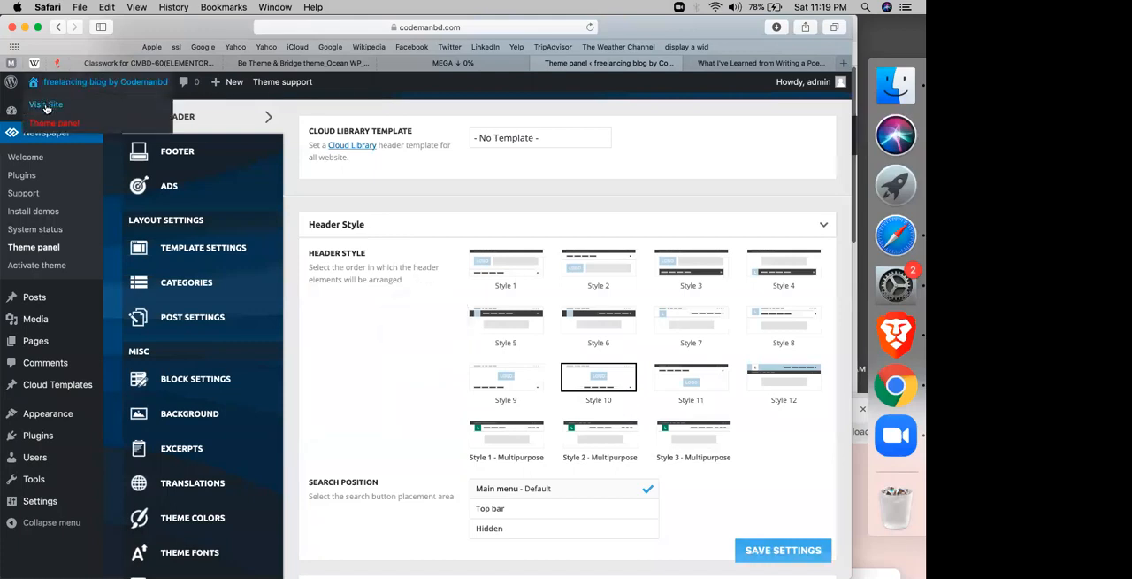
right_click(55, 108)
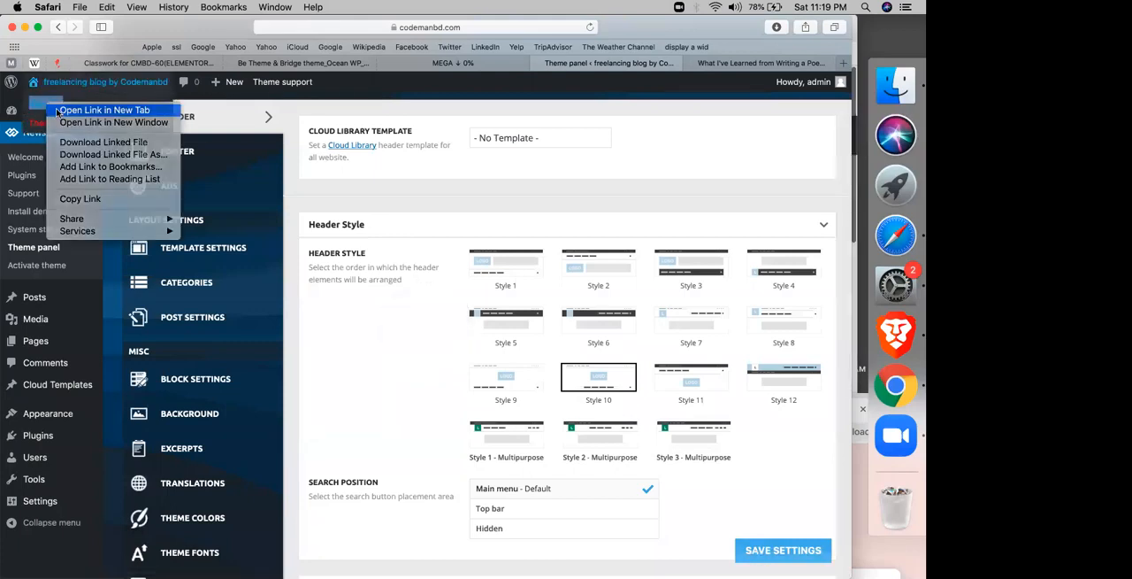
left_click(88, 110)
left_click(642, 64)
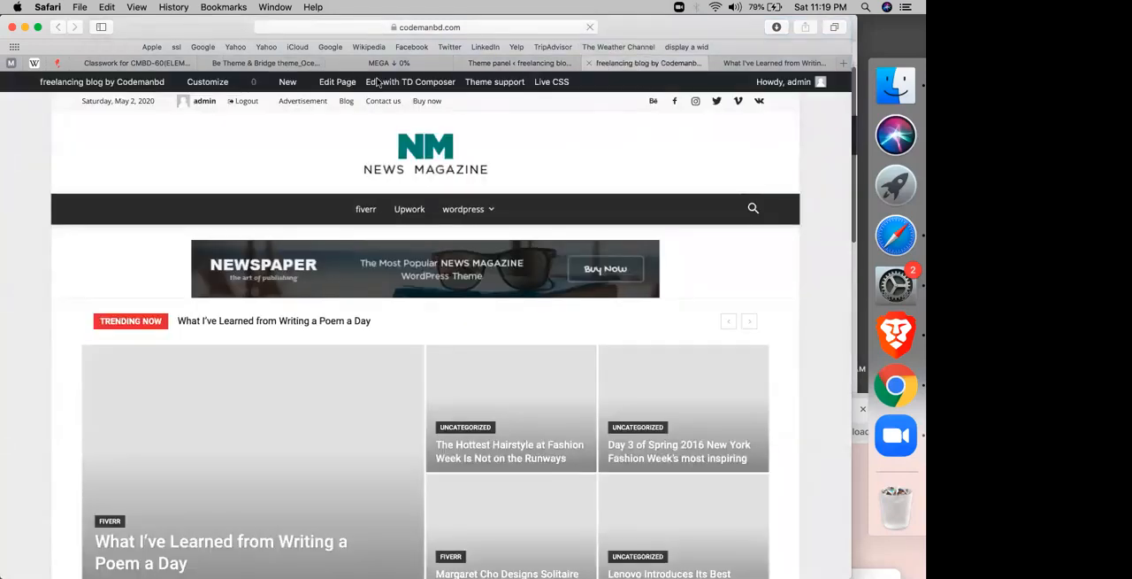
mouse_move(483, 214)
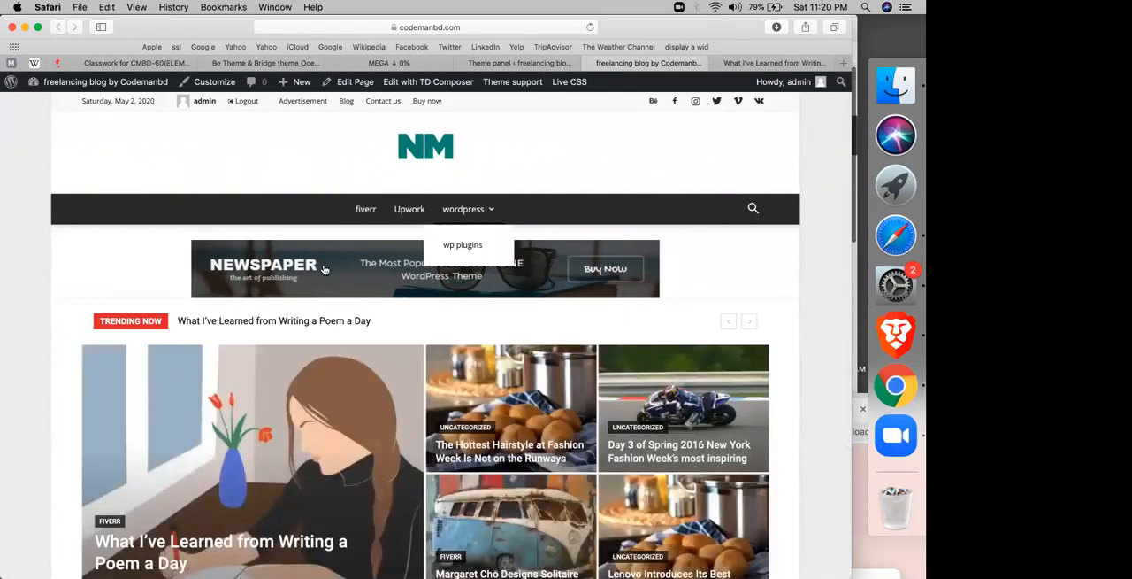
Step: Expand the Top Bar settings in the theme panel's header section and compare them with the live site's top bar
left_click(526, 64)
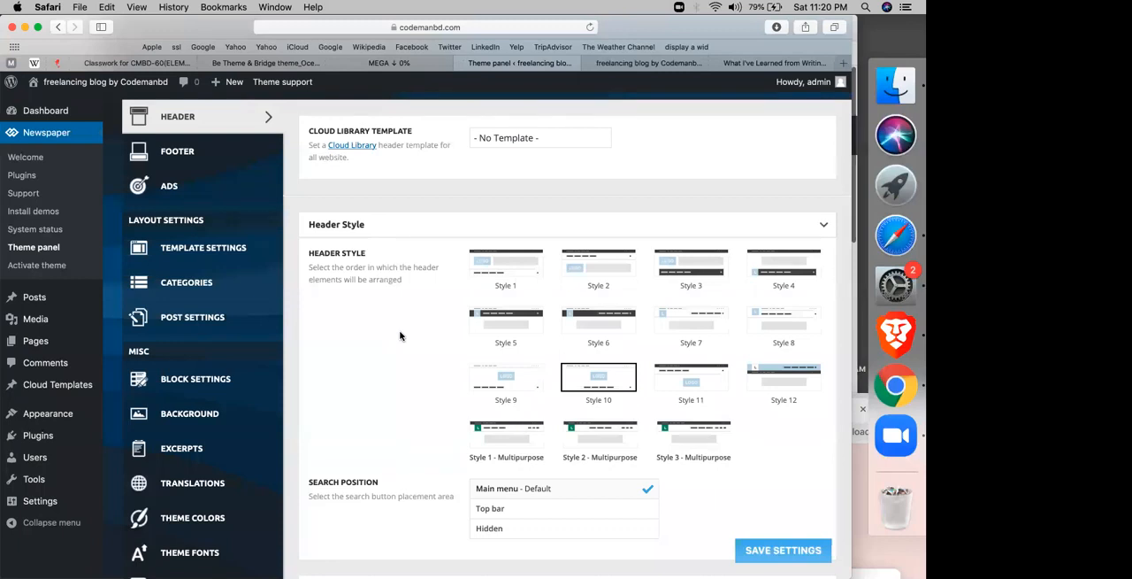
scroll(400, 335, "down", 5)
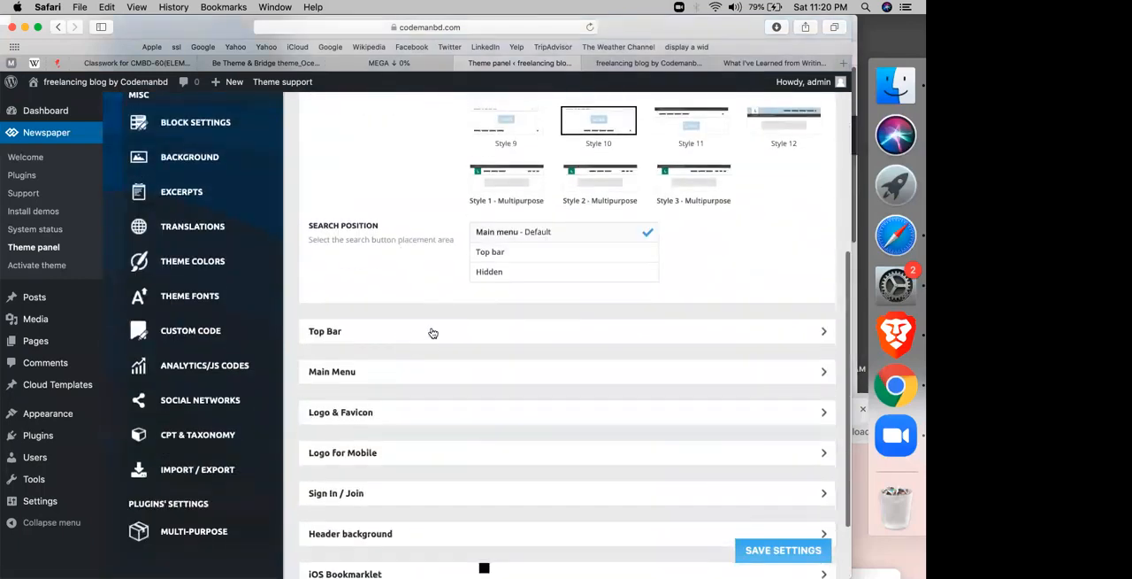
left_click(433, 332)
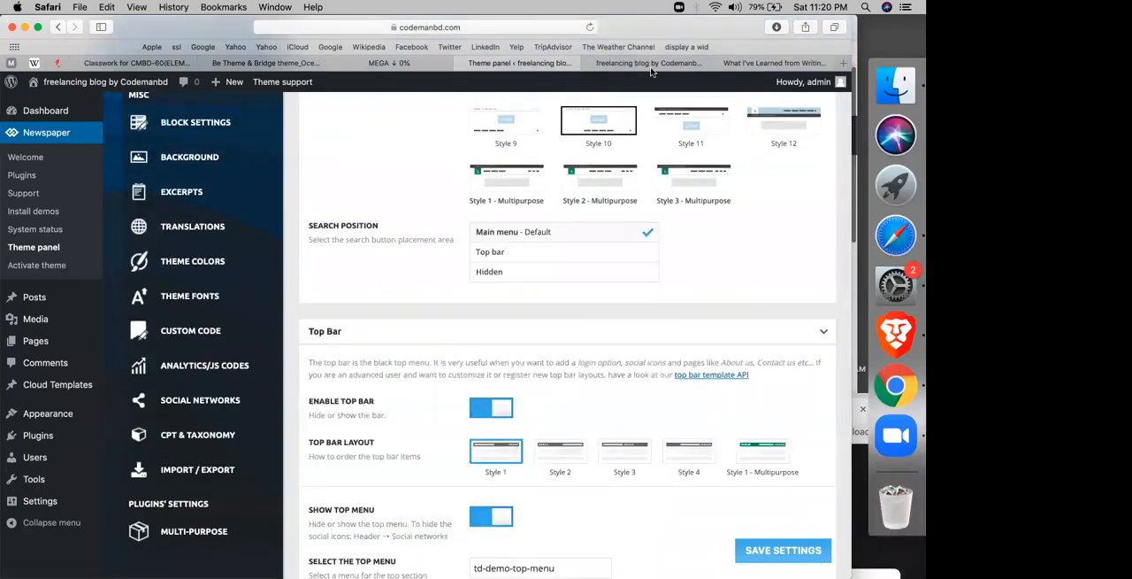
left_click(651, 67)
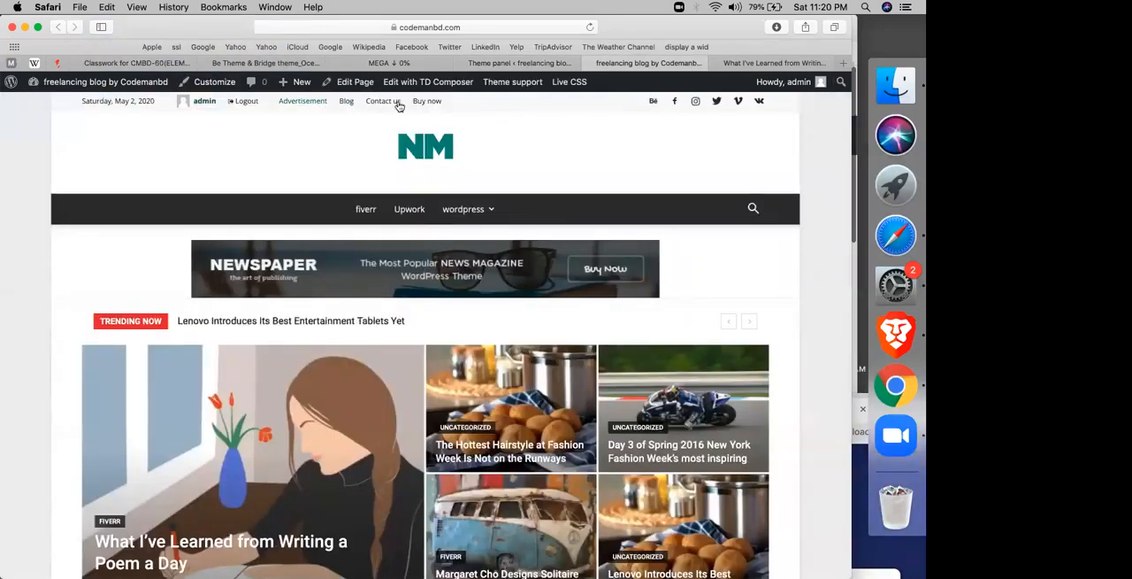
left_click(509, 63)
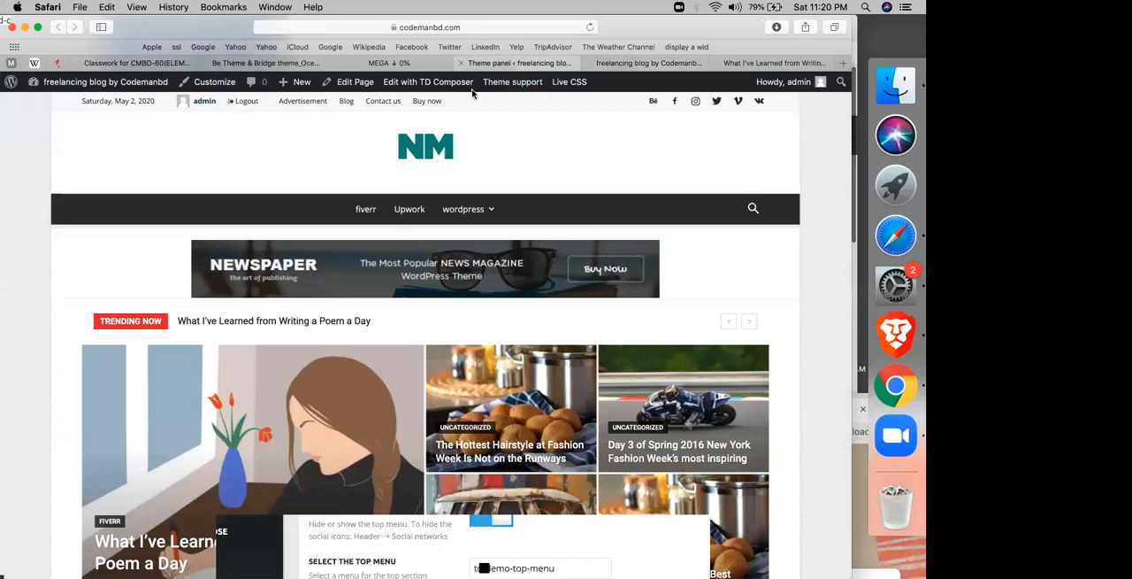
scroll(416, 393, "down", 1)
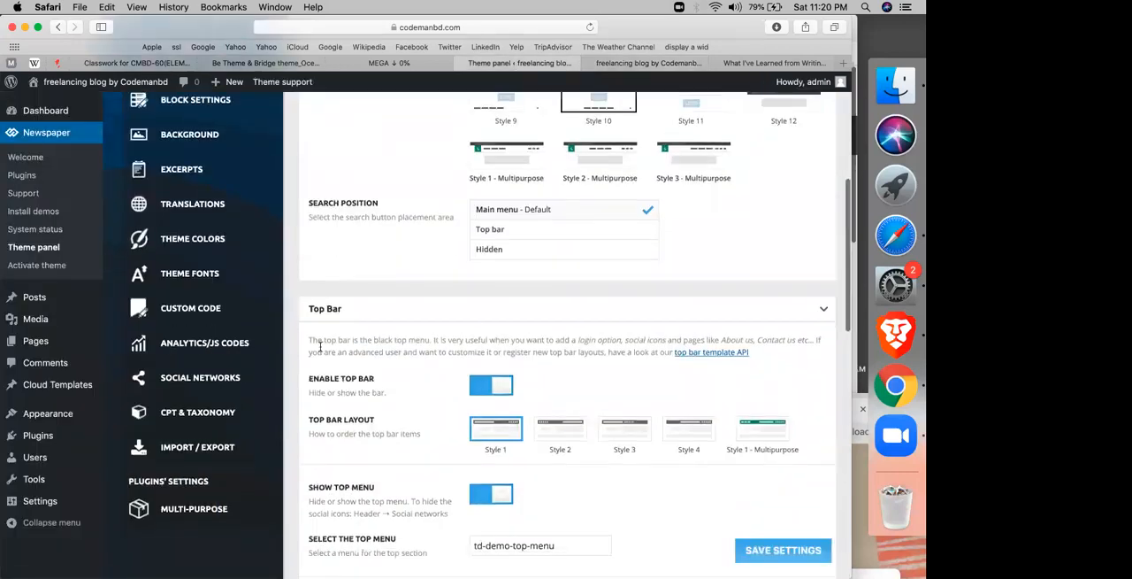
Step: Disable the header's top bar, save the theme panel settings and reload the live site to check the change
left_click(485, 383)
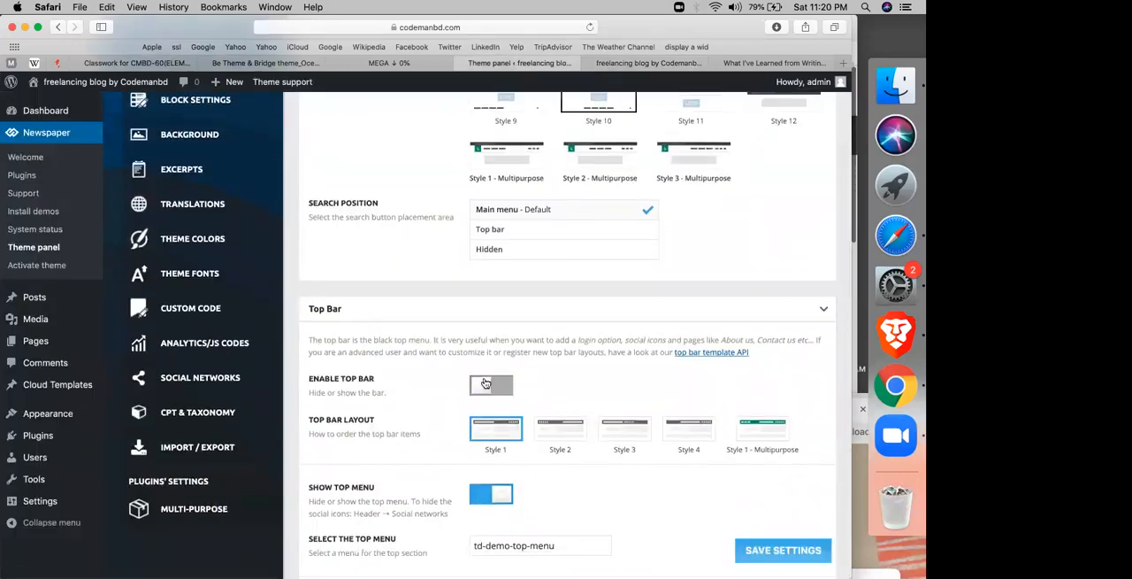
left_click(775, 551)
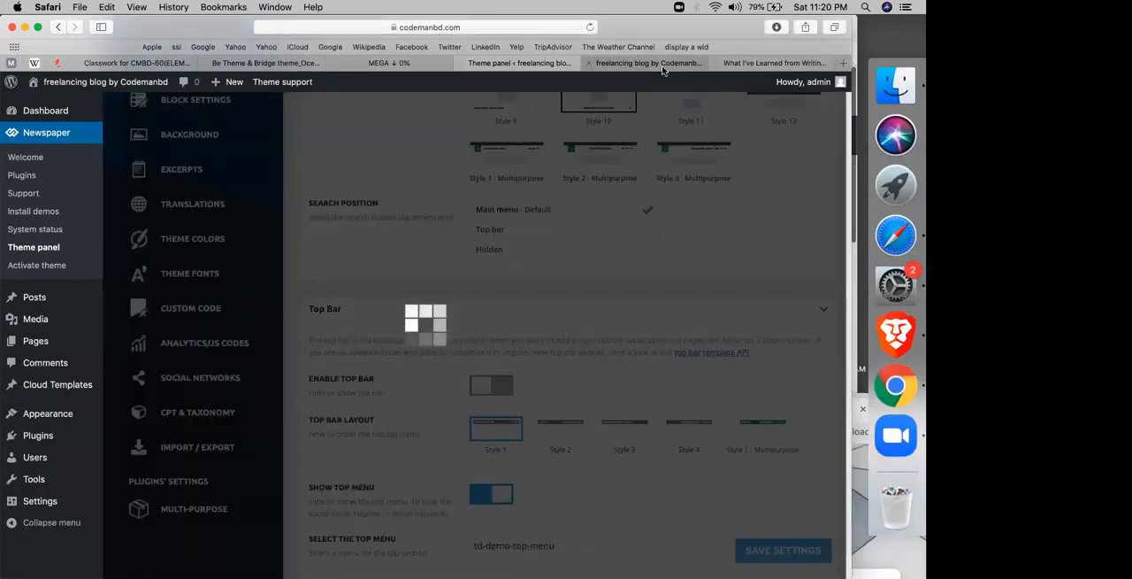
left_click(663, 65)
left_click(591, 27)
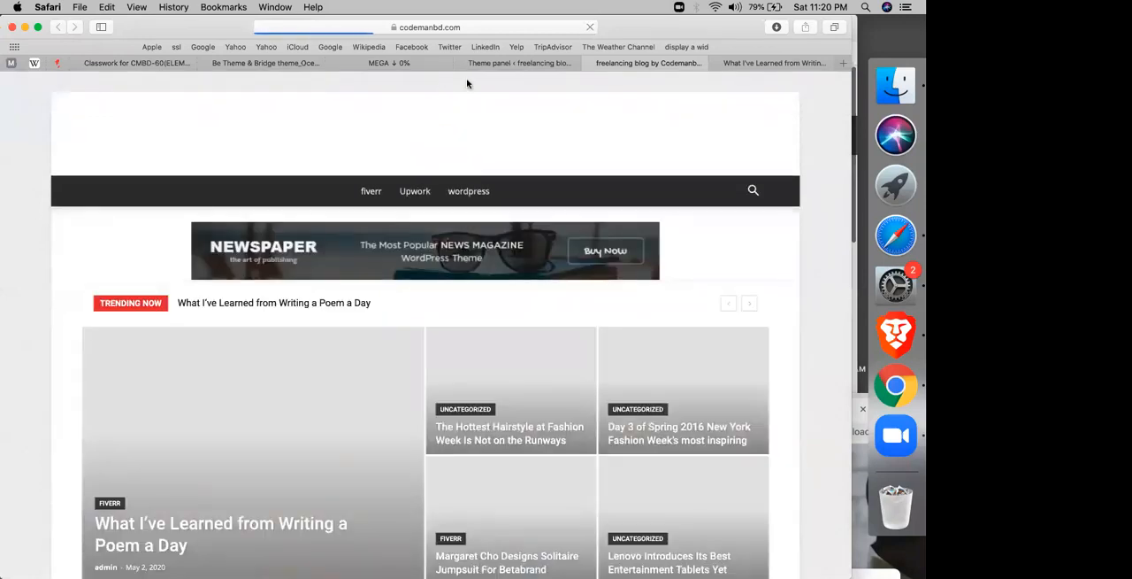
Step: Review the remaining Top Bar options in the theme panel, including top menu, social icons, date and weather, against the live site
left_click(510, 63)
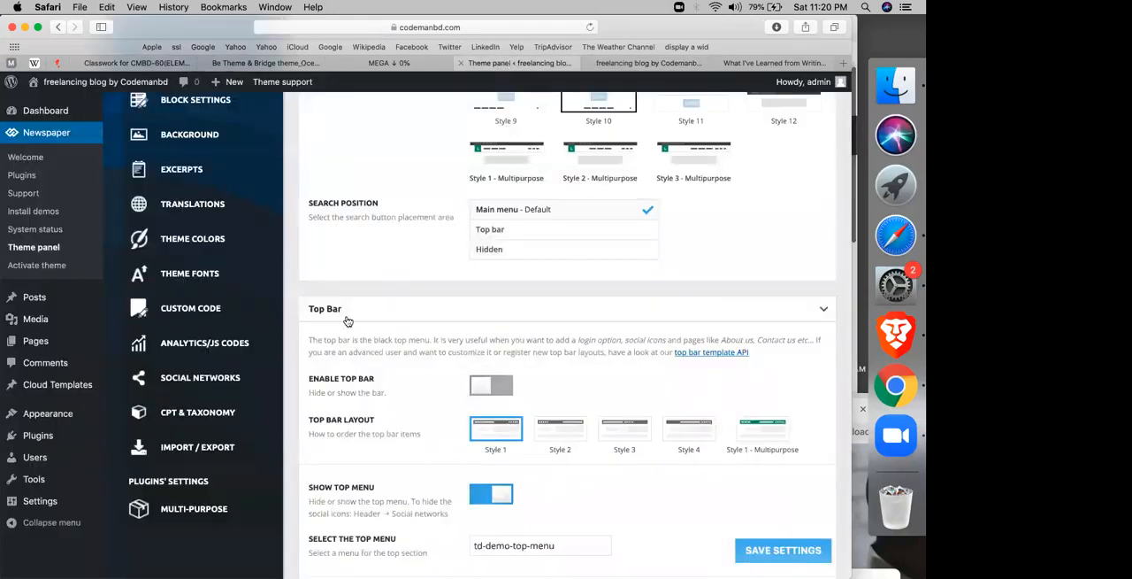
scroll(347, 321, "down", 3)
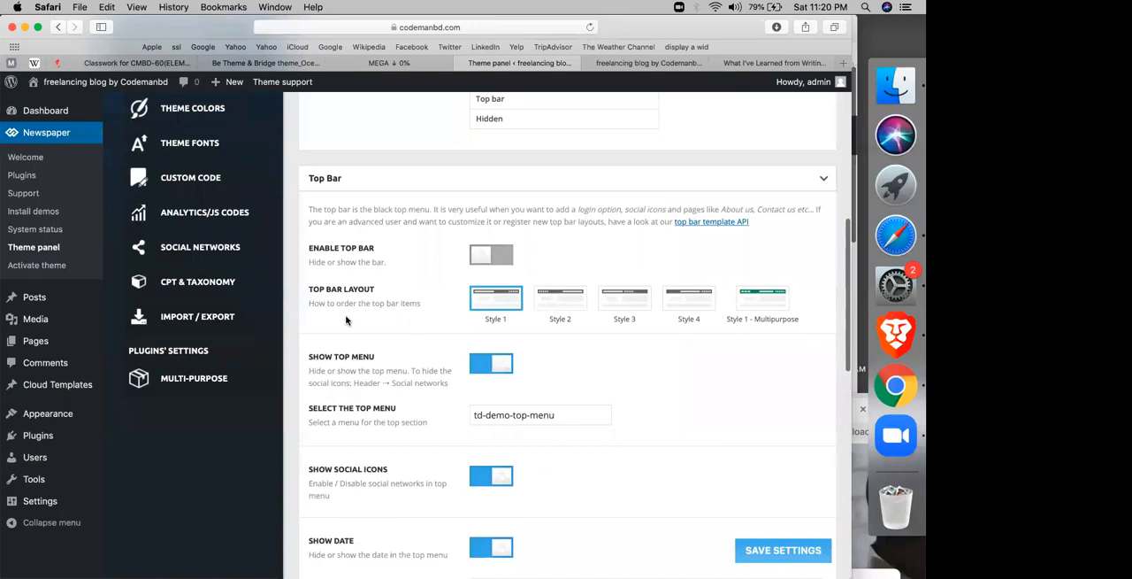
scroll(346, 320, "down", 3)
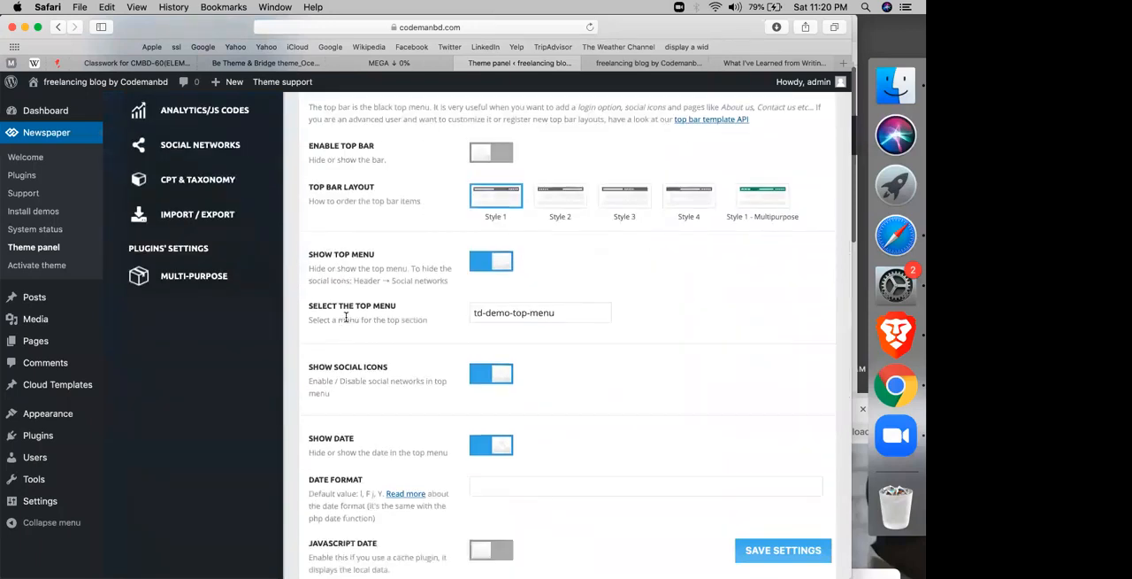
scroll(346, 317, "down", 3)
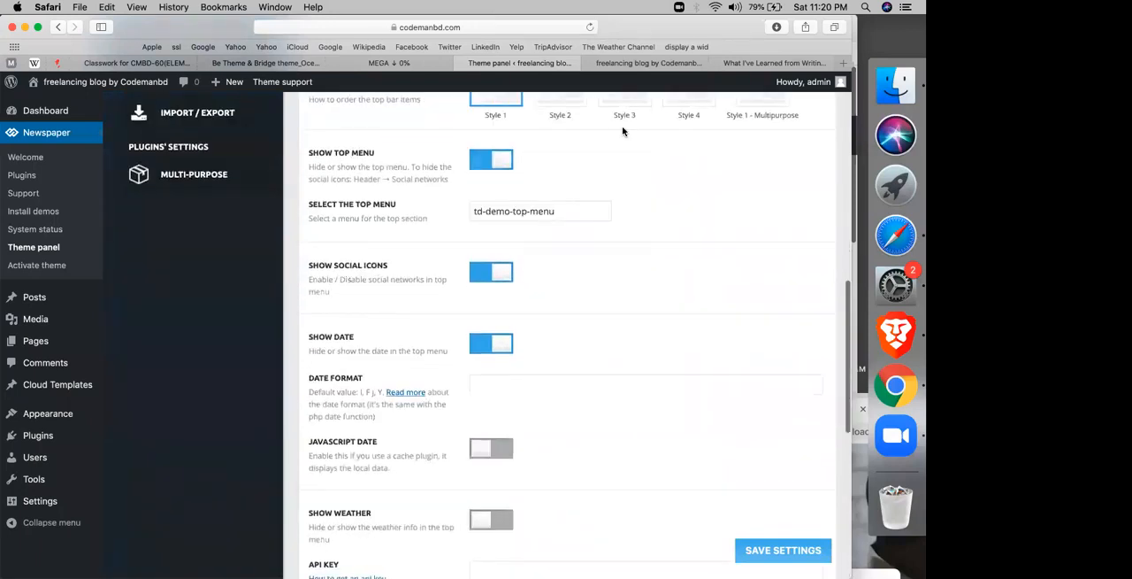
left_click(617, 69)
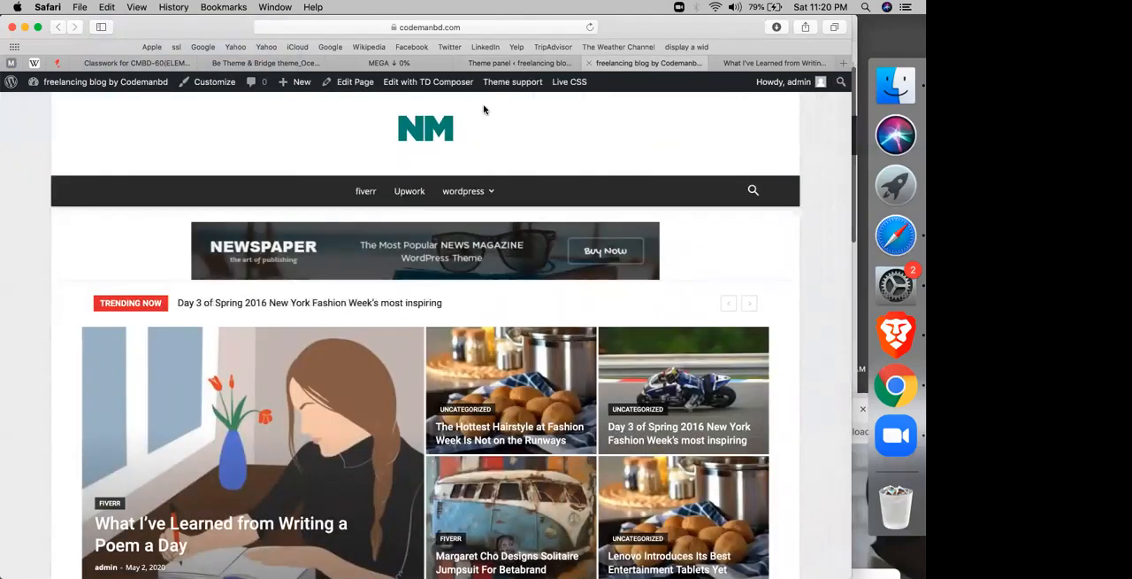
key("ctrl+shift+Tab")
scroll(336, 212, "down", 3)
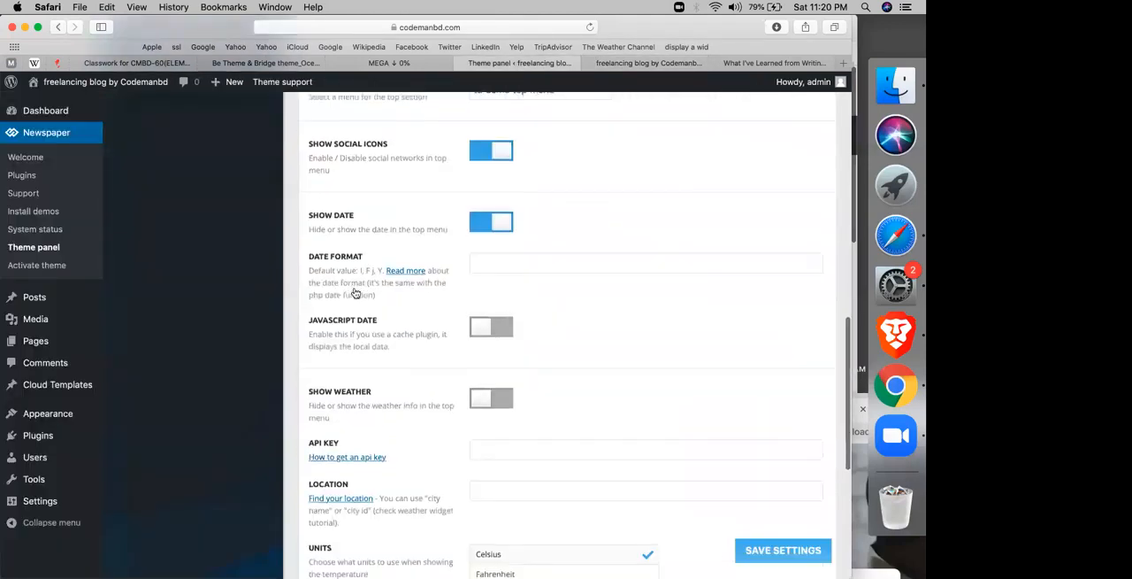
scroll(336, 213, "down", 4)
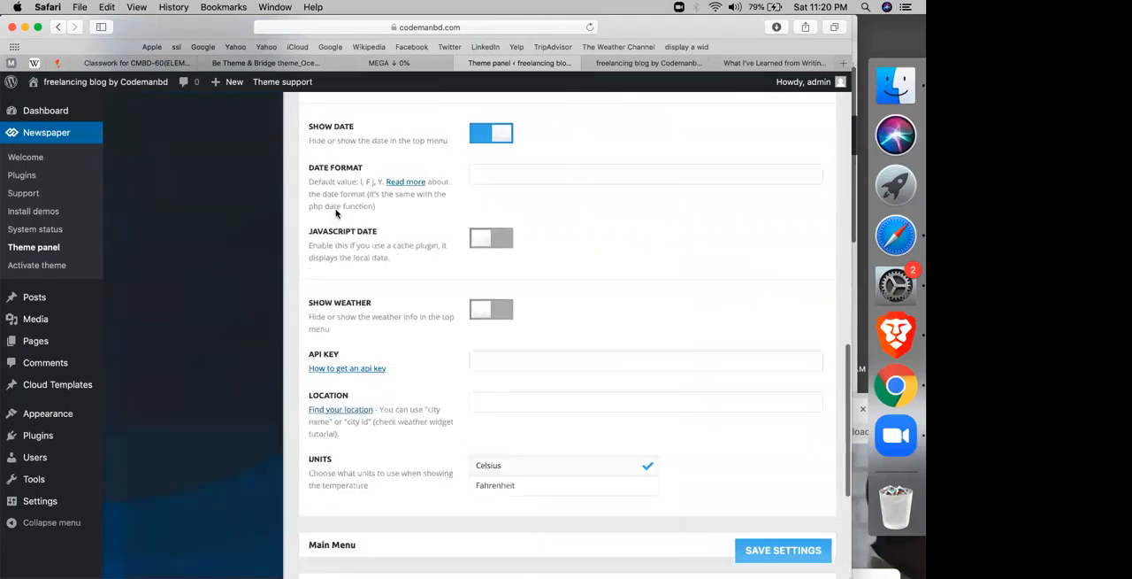
scroll(336, 212, "down", 4)
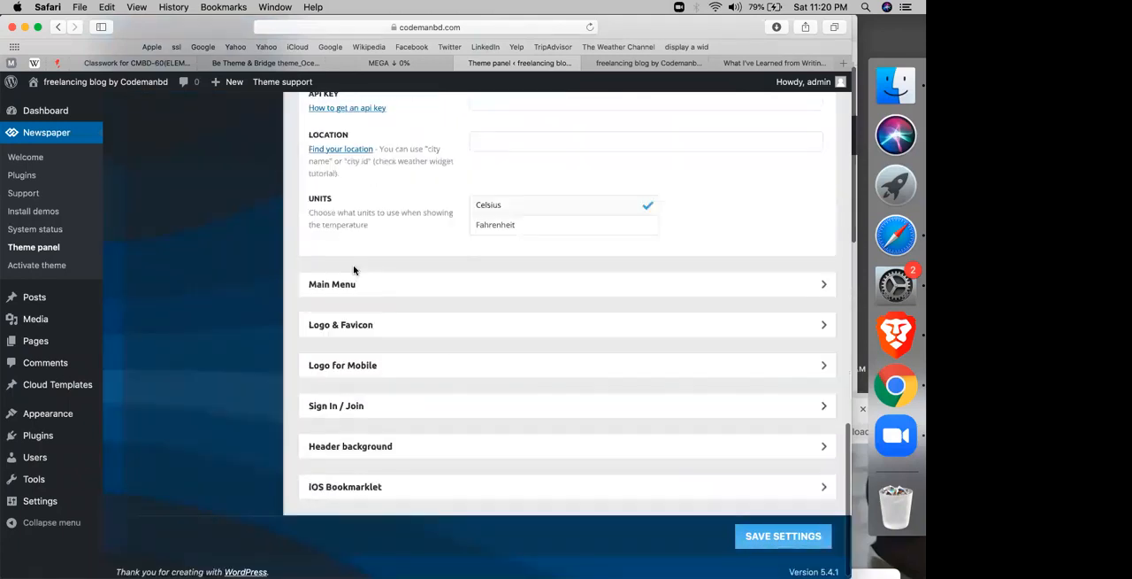
Step: Expand the Main Menu settings and review the header menu, mega menu preloader, sticky menu and sticky logo options
left_click(346, 281)
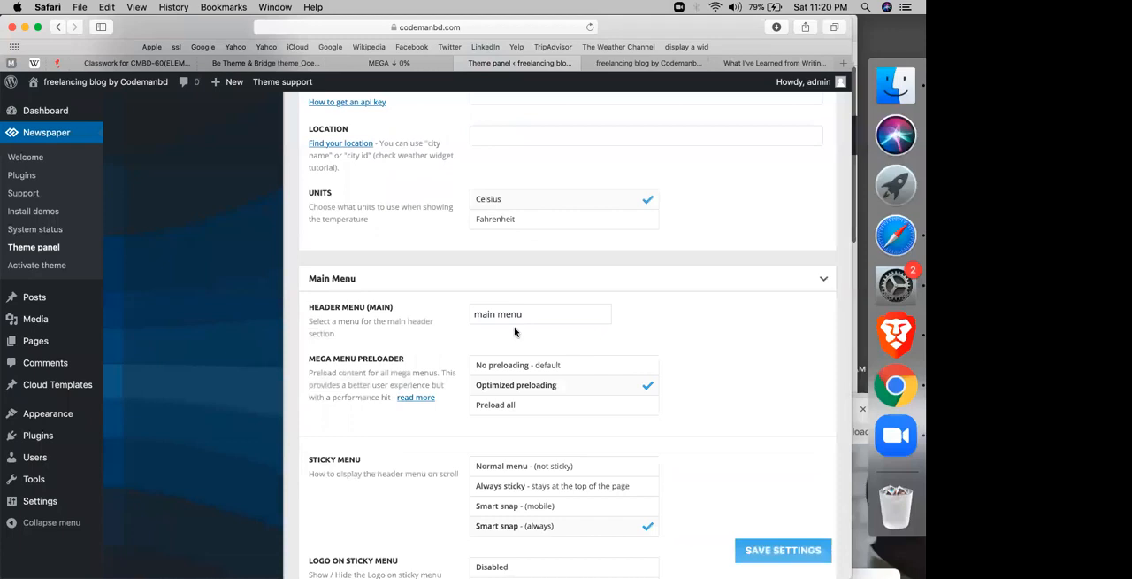
scroll(515, 331, "down", 5)
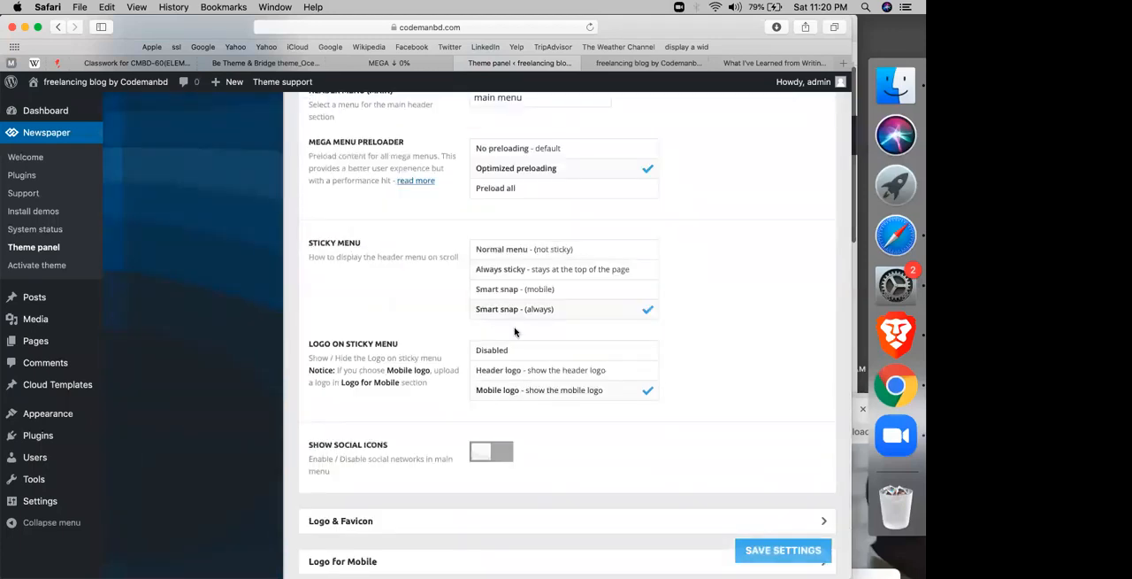
scroll(436, 387, "down", 4)
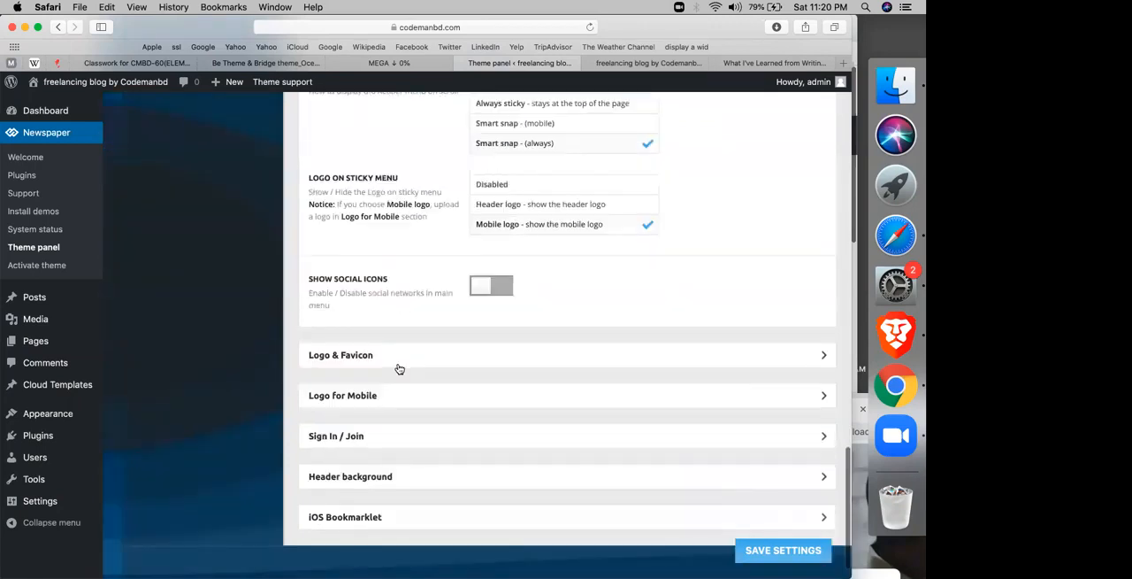
Step: Expand the Logo & Favicon settings and replace the header logo with the Dubai World Championship image 7.jpg from the media library
left_click(399, 364)
scroll(399, 362, "down", 2)
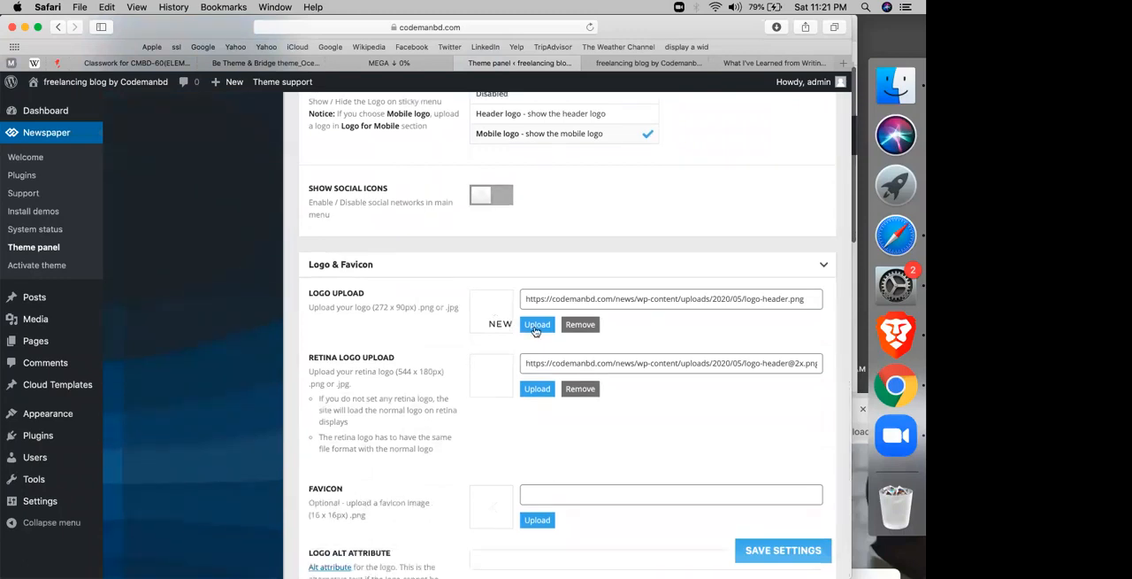
left_click(535, 329)
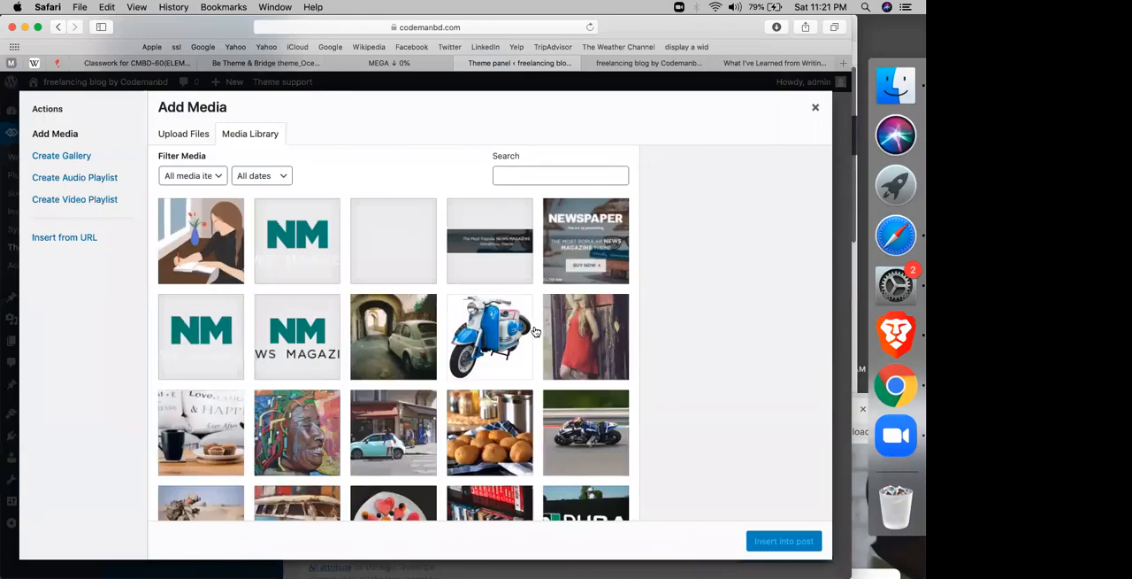
left_click(473, 356)
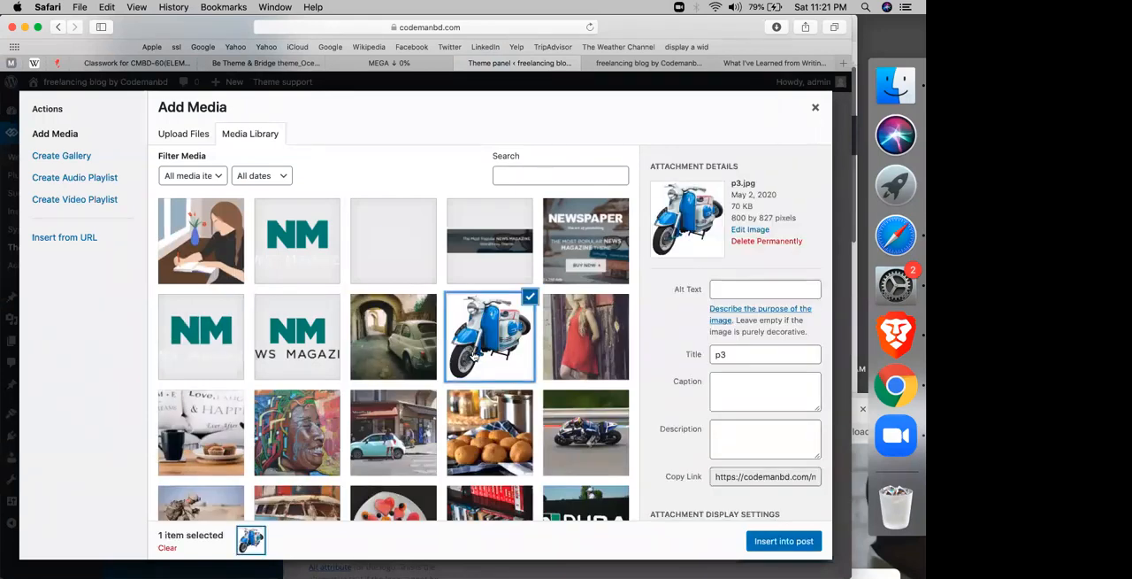
scroll(476, 372, "down", 5)
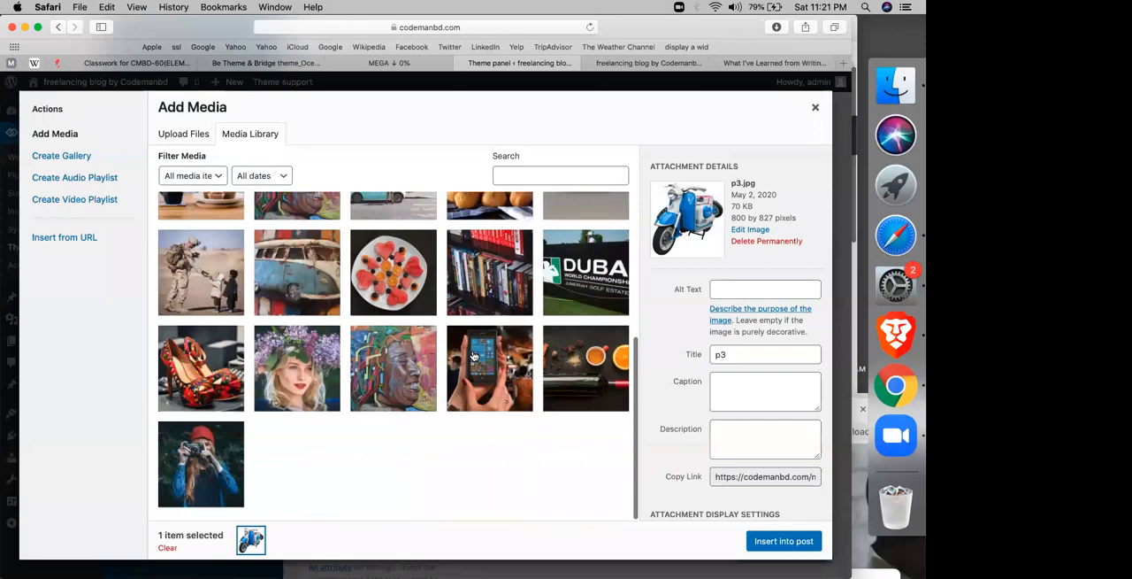
left_click(561, 304)
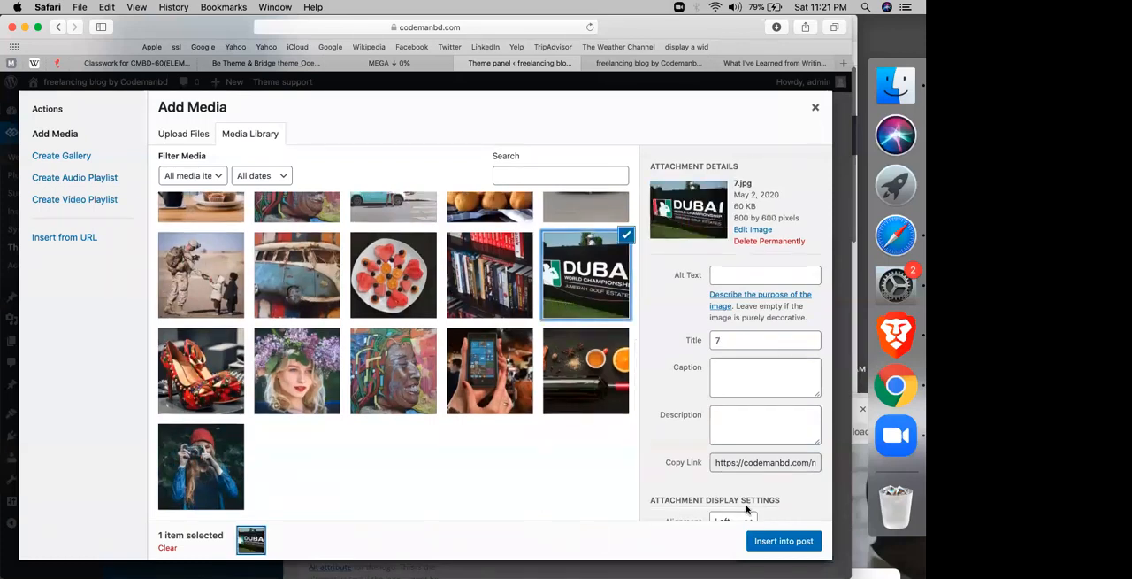
left_click(775, 541)
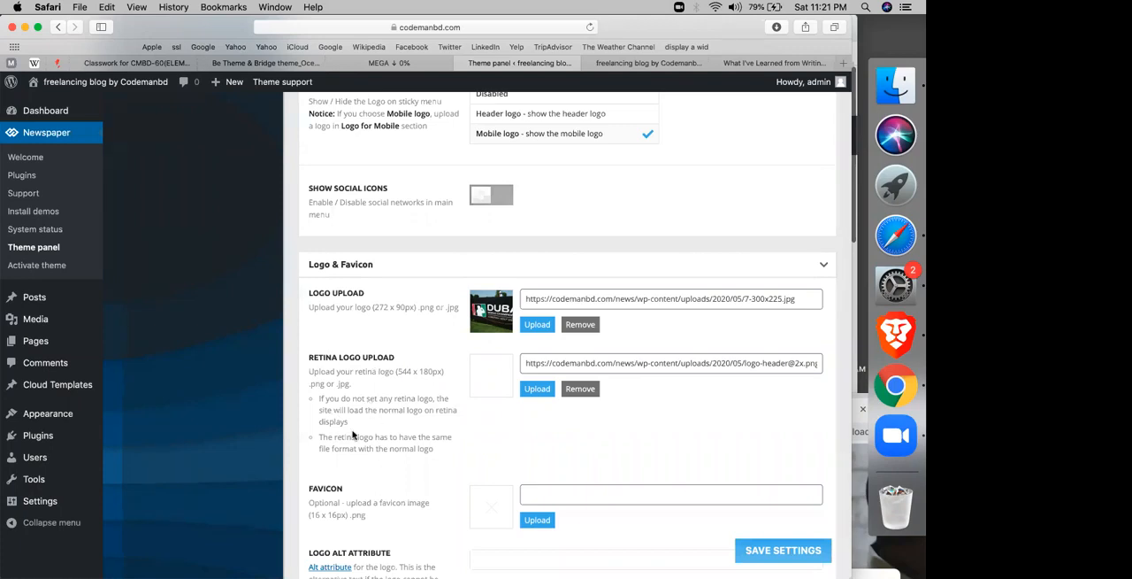
Step: Replace the retina logo with the same Dubai image, 7.jpg, from the media library
left_click(538, 387)
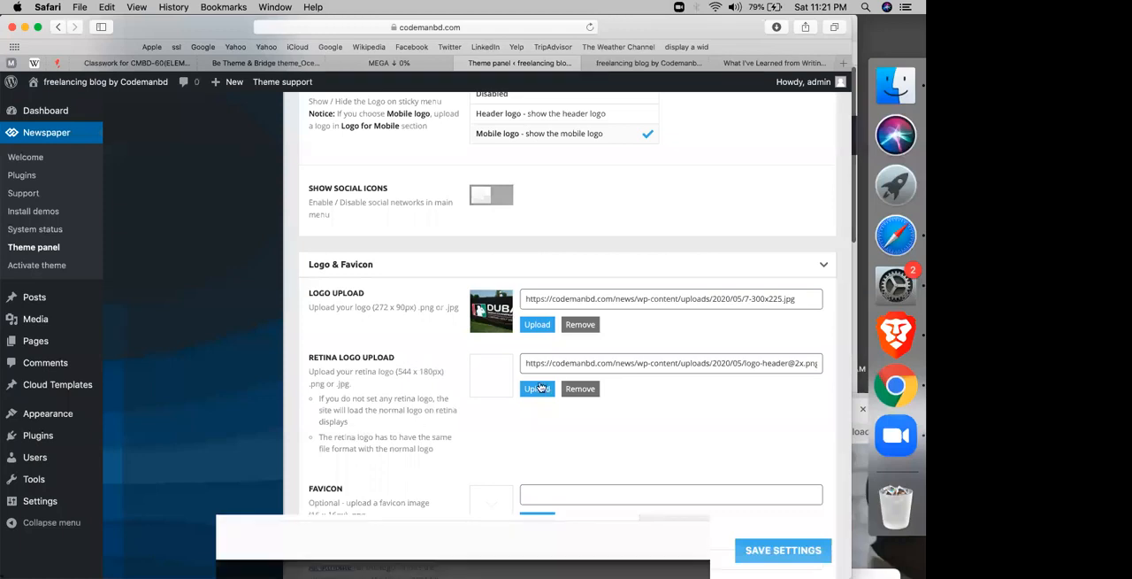
left_click(576, 296)
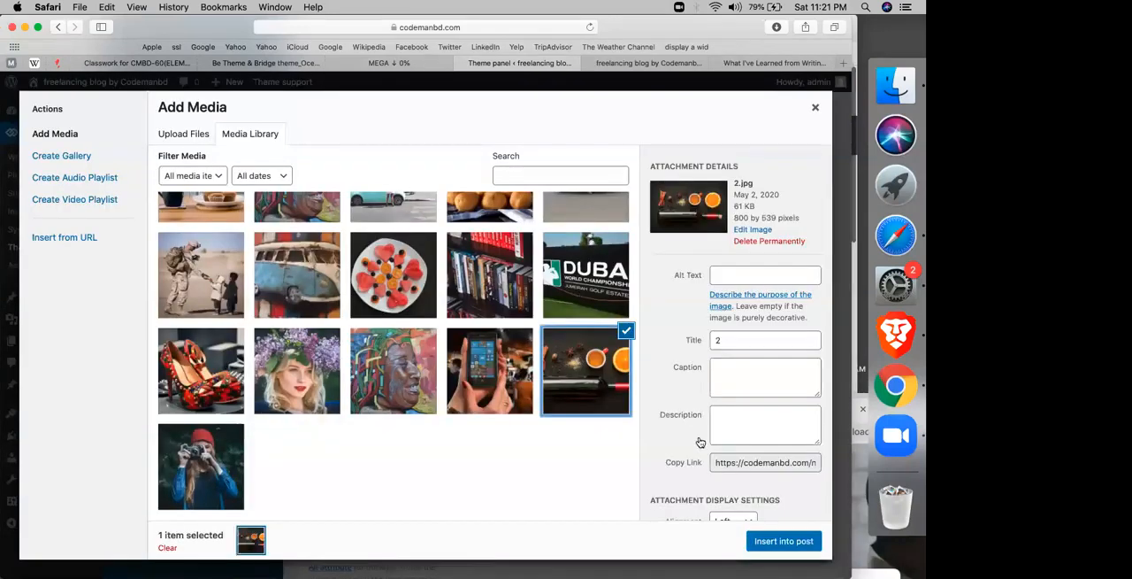
left_click(761, 537)
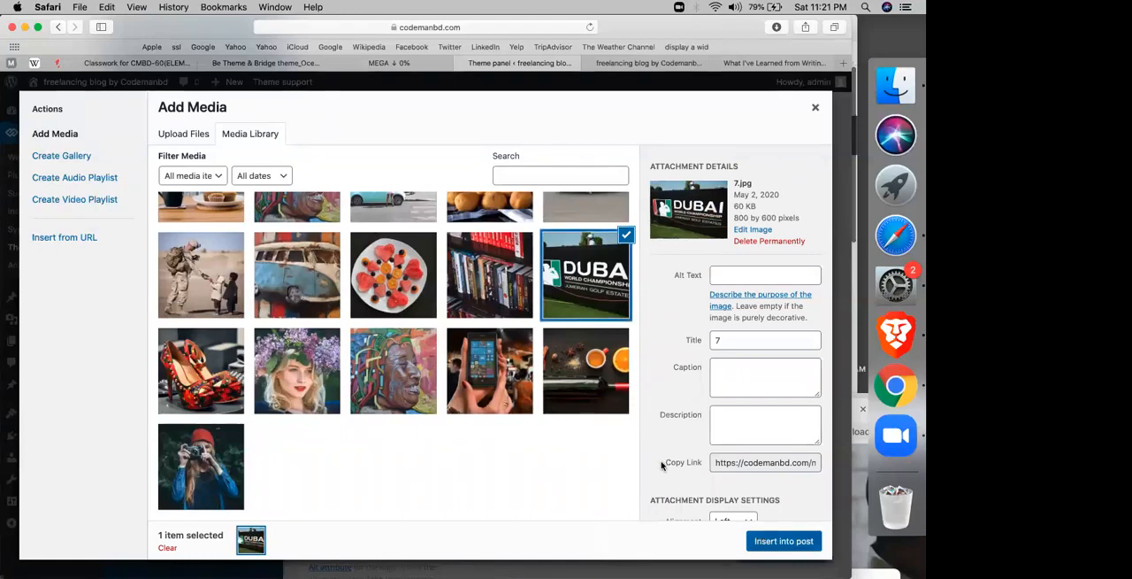
scroll(590, 441, "down", 4)
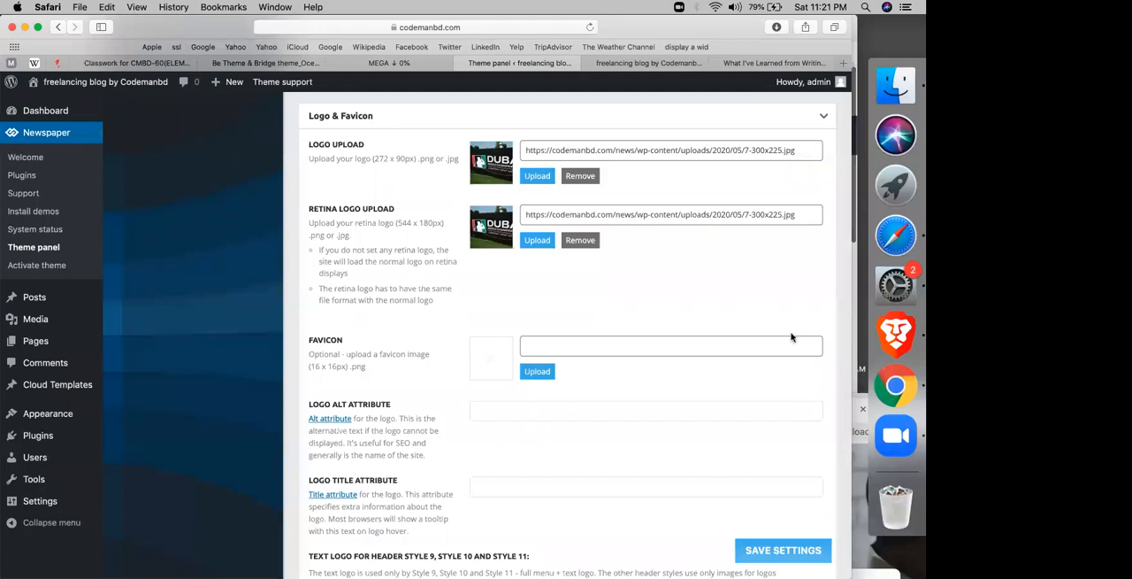
left_click(892, 384)
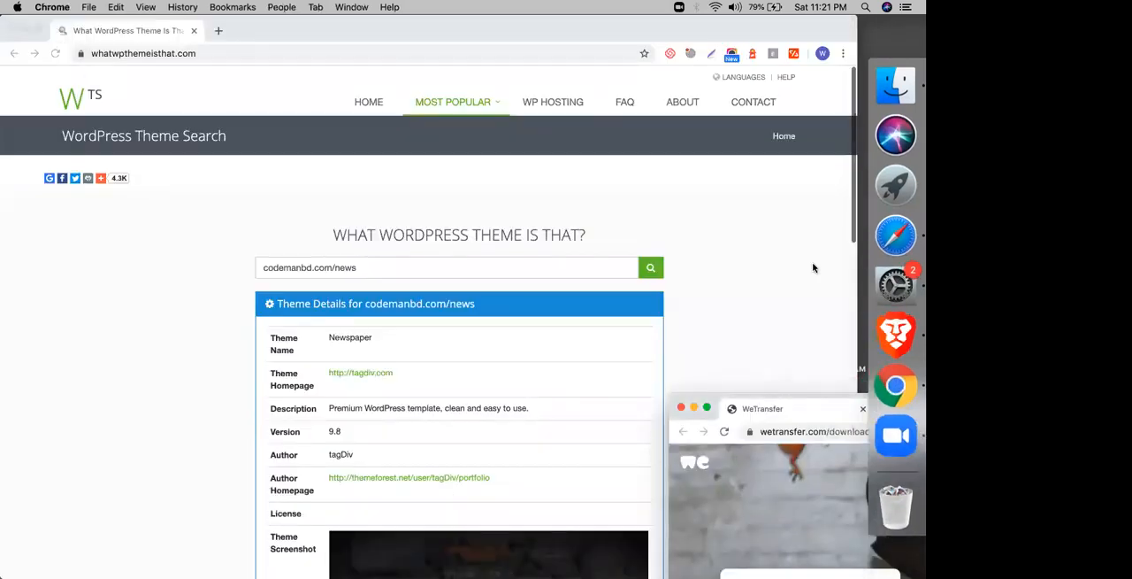
left_click(890, 236)
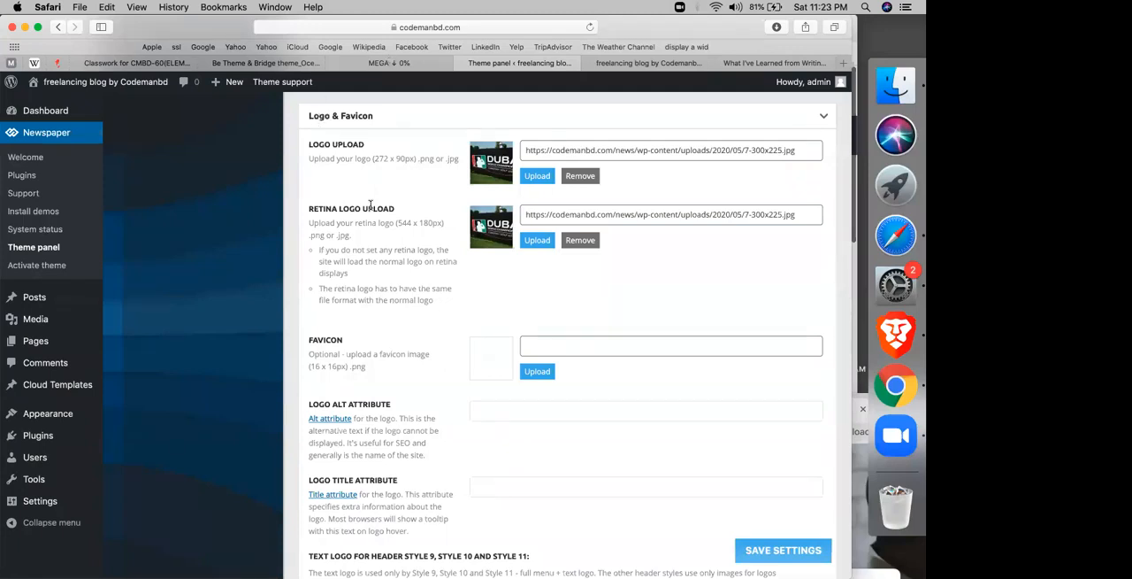
Step: Save the logo settings and reload the live site to check the new header logo
left_click(752, 549)
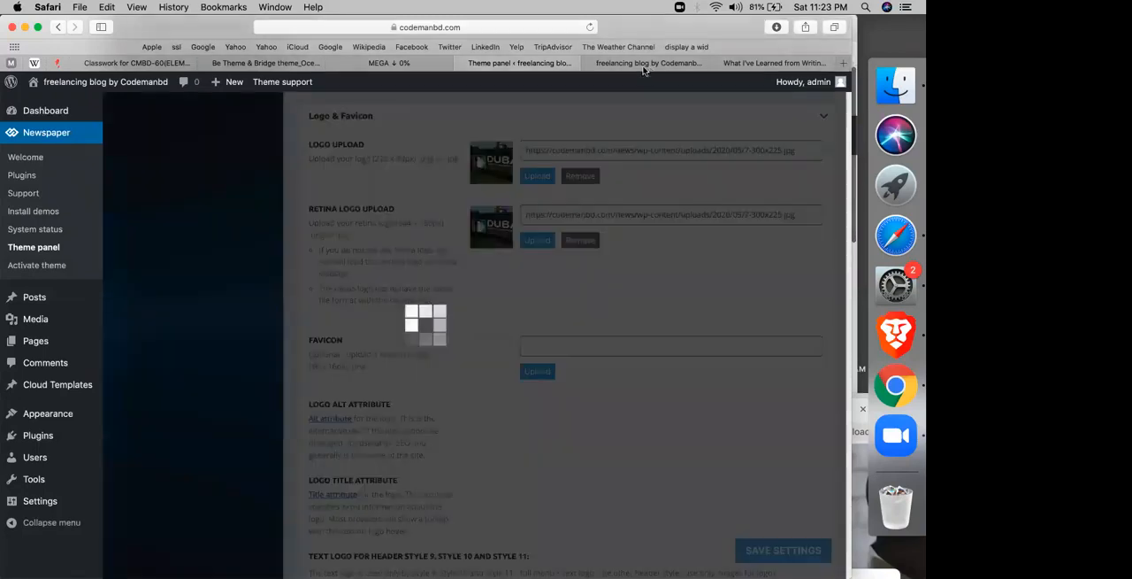
left_click(644, 66)
left_click(587, 28)
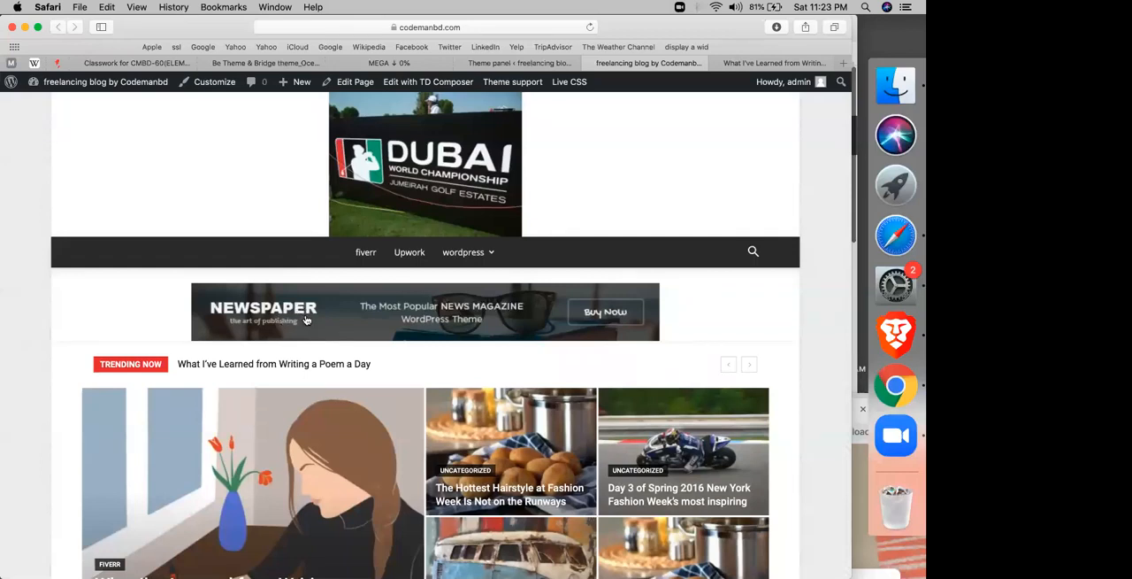
Step: Open the Header ad settings in the theme panel's Ads section and select the entire header ad code
left_click(493, 64)
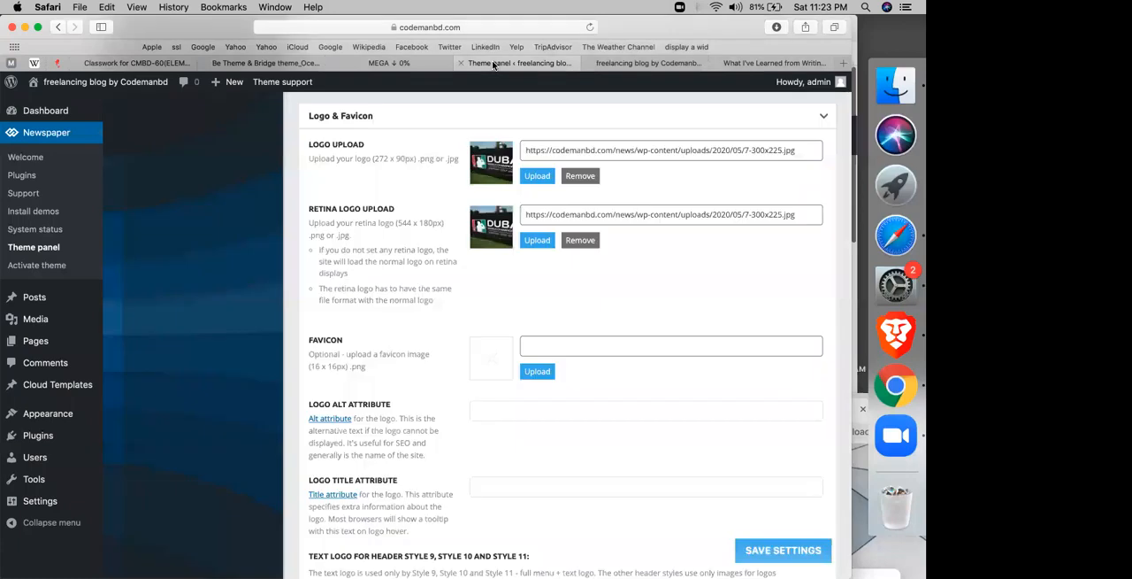
scroll(457, 250, "up", 20)
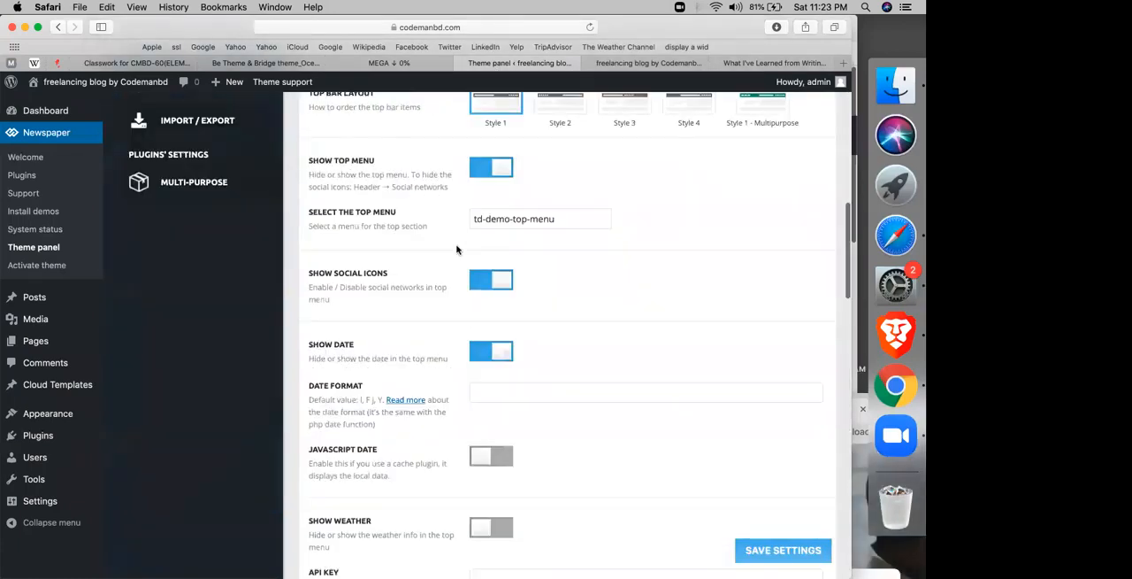
left_click(167, 257)
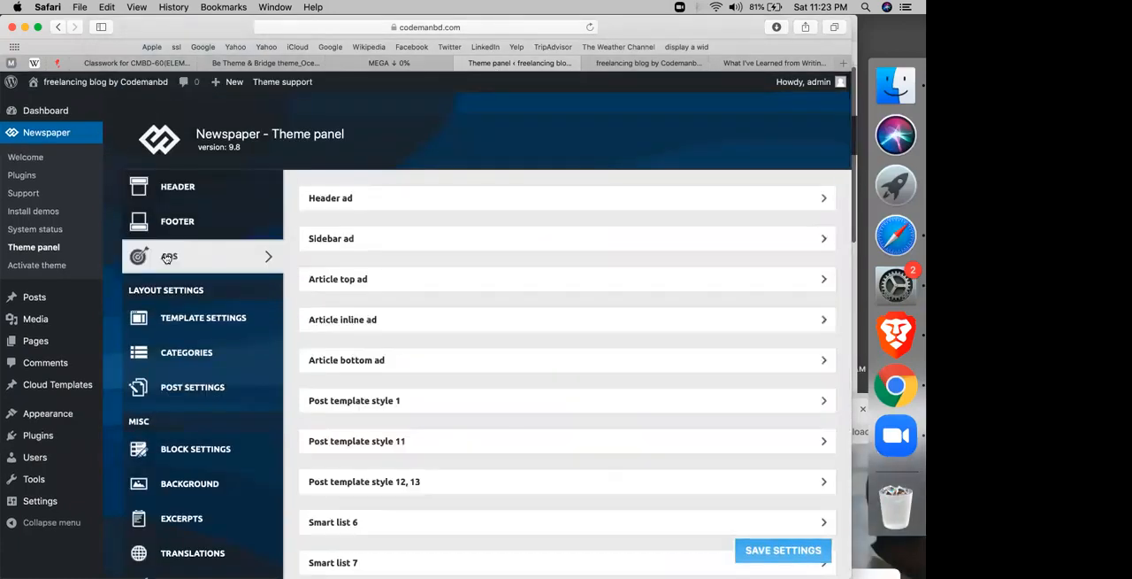
left_click(370, 197)
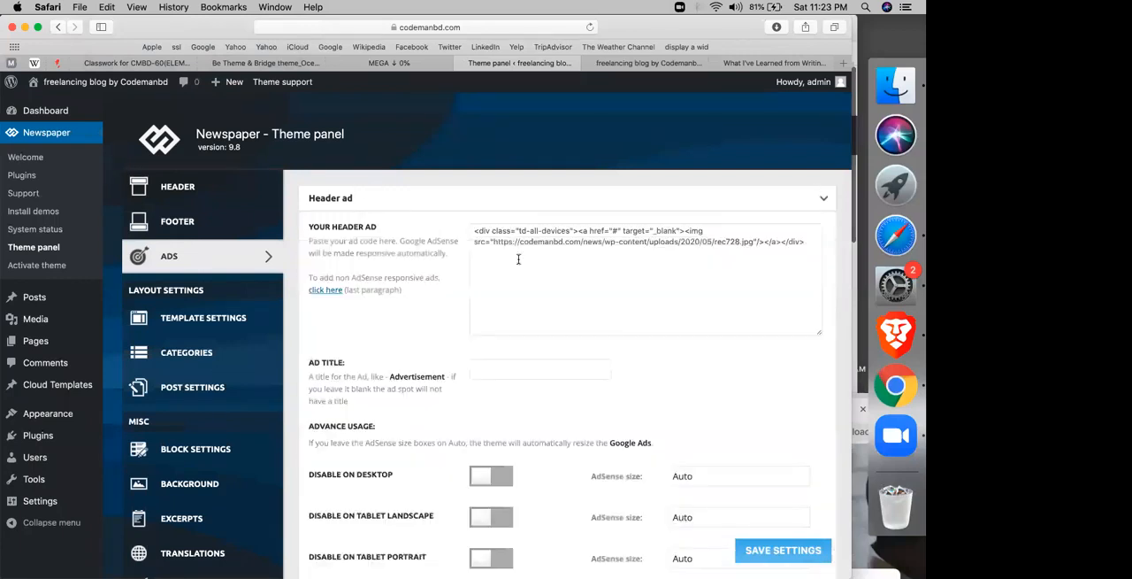
left_click(506, 246)
key("super+a")
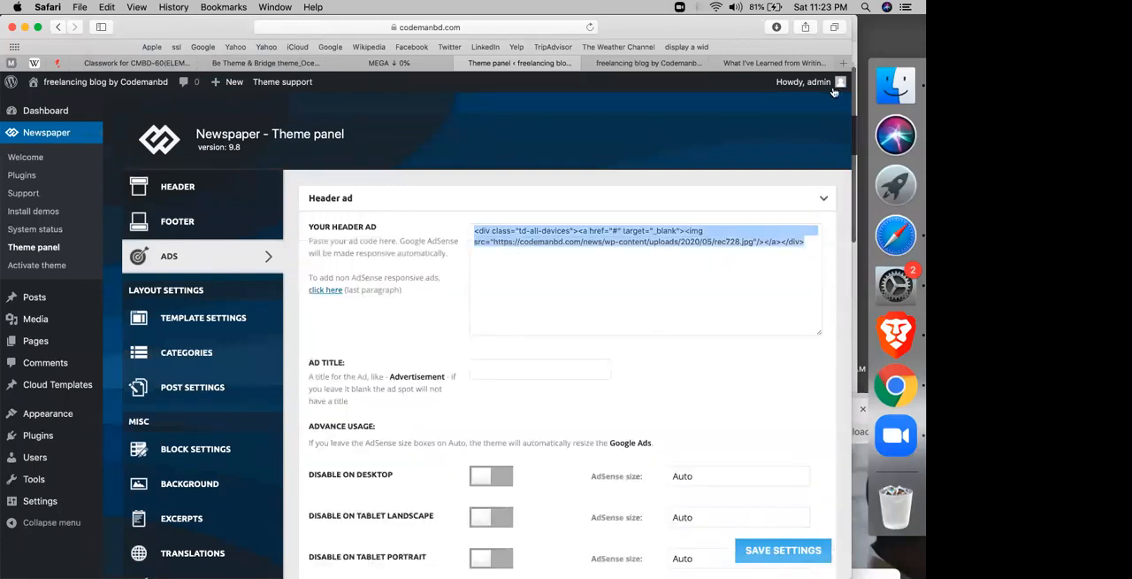
Step: Switch to the open Fiverr blog article and look through its layout, sidebar and footer
left_click(804, 63)
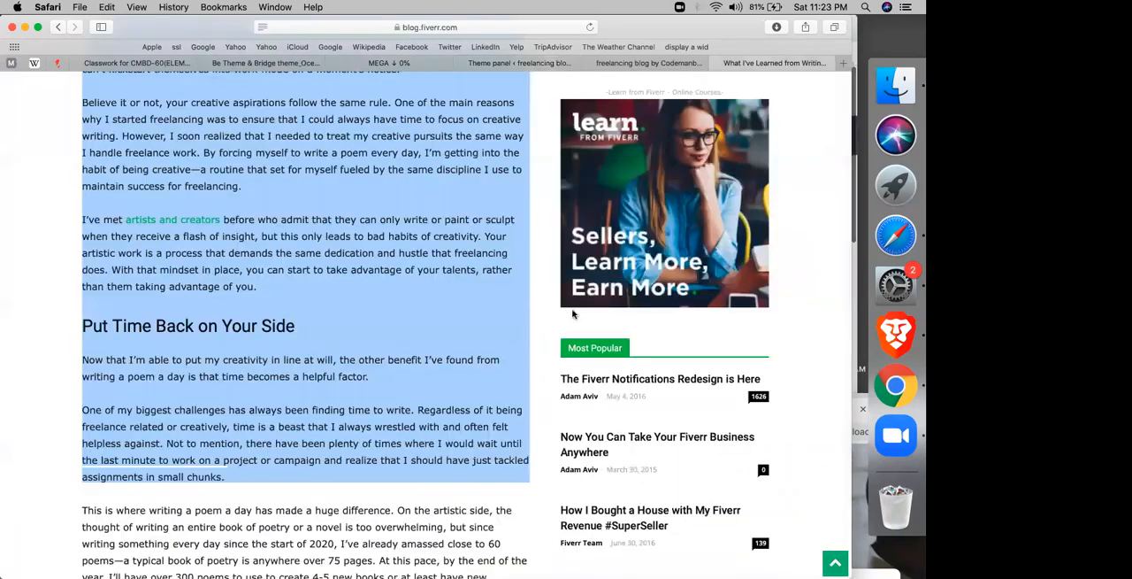
scroll(480, 400, "up", 5)
scroll(481, 401, "up", 3)
scroll(480, 400, "down", 5)
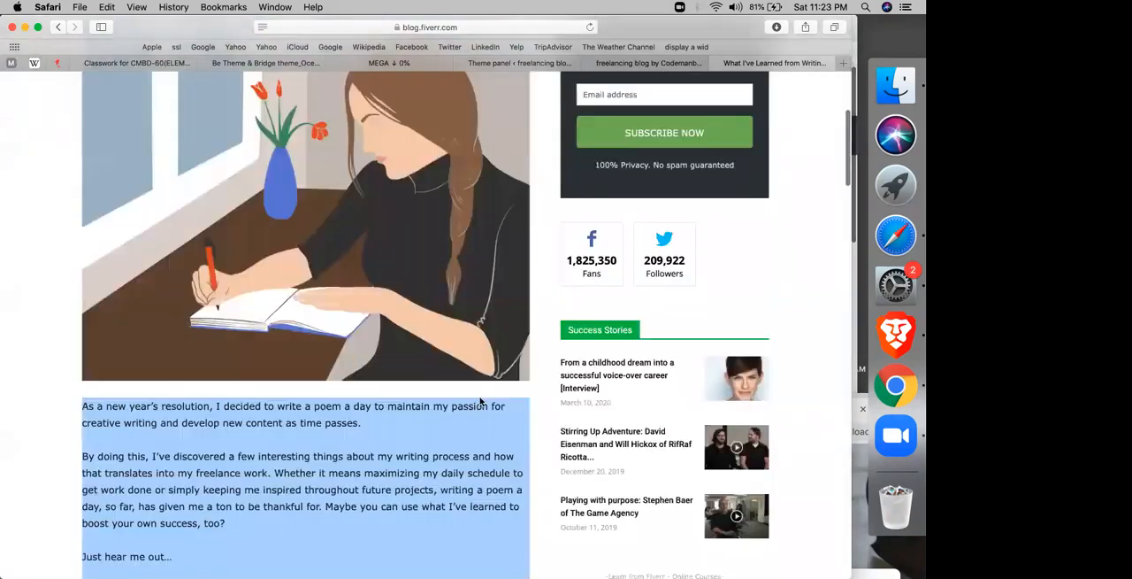
scroll(479, 396, "up", 5)
scroll(480, 396, "down", 20)
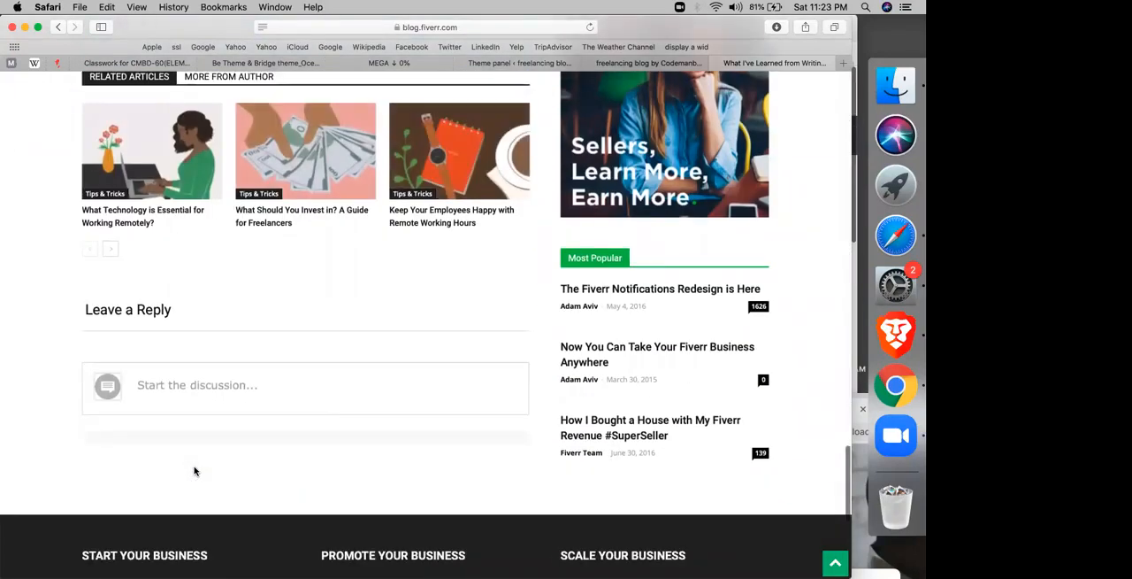
scroll(195, 470, "down", 5)
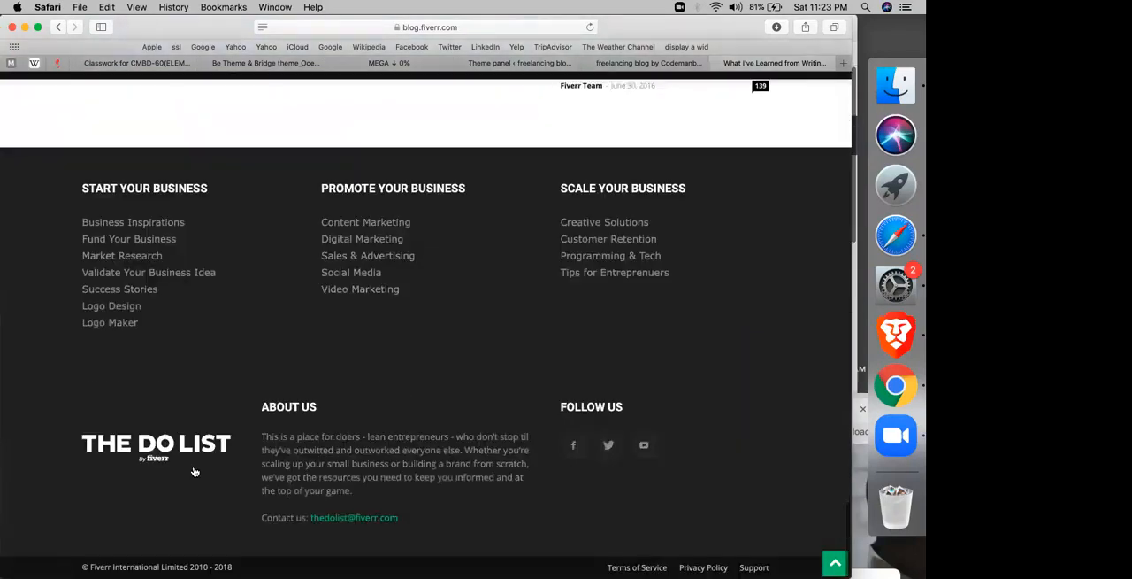
Step: Search Google for "HEADER ADD BANNER" and show the image results
left_click(492, 28)
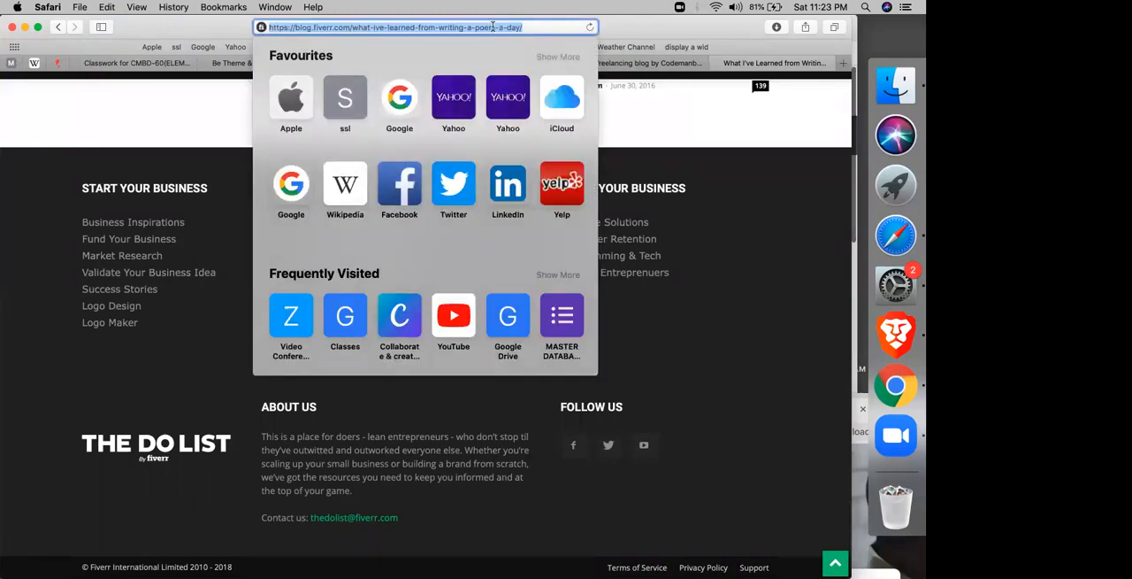
key("BackSpace")
type("HEADER ADD")
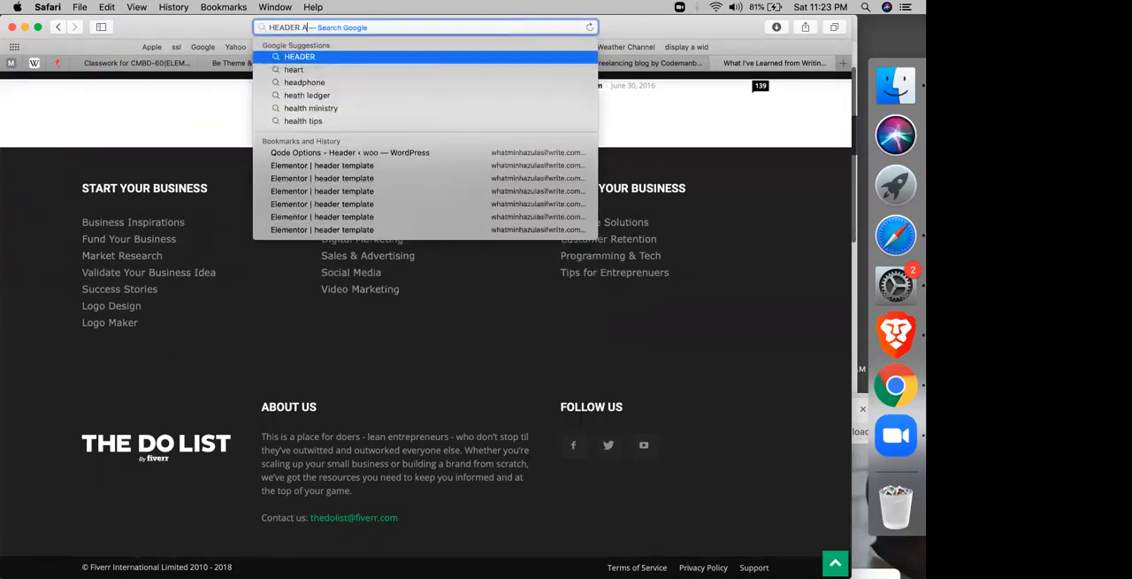
type(" BANNER")
key("Return")
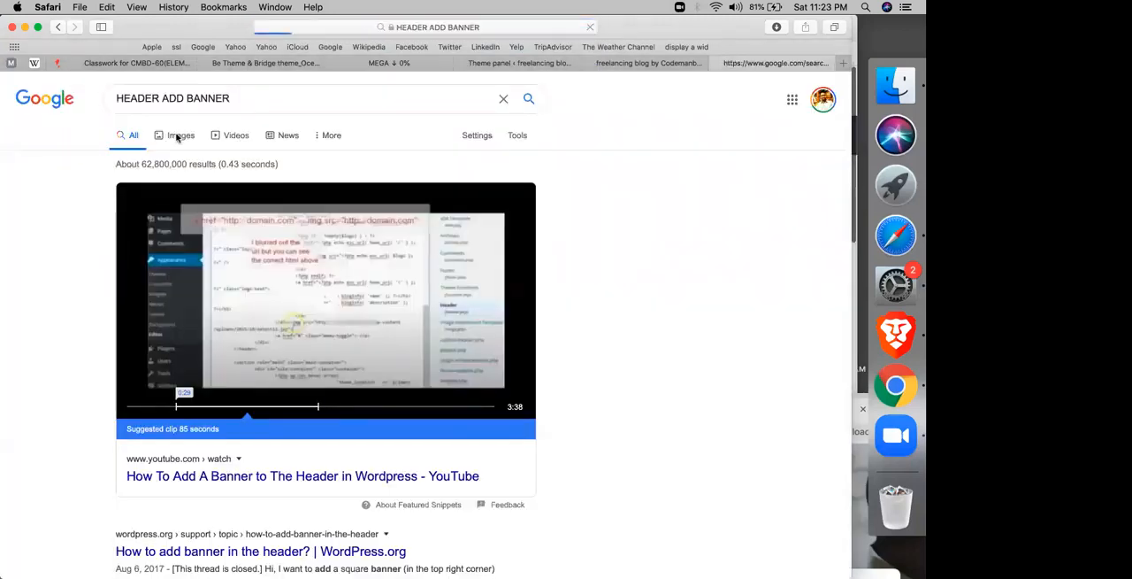
left_click(178, 137)
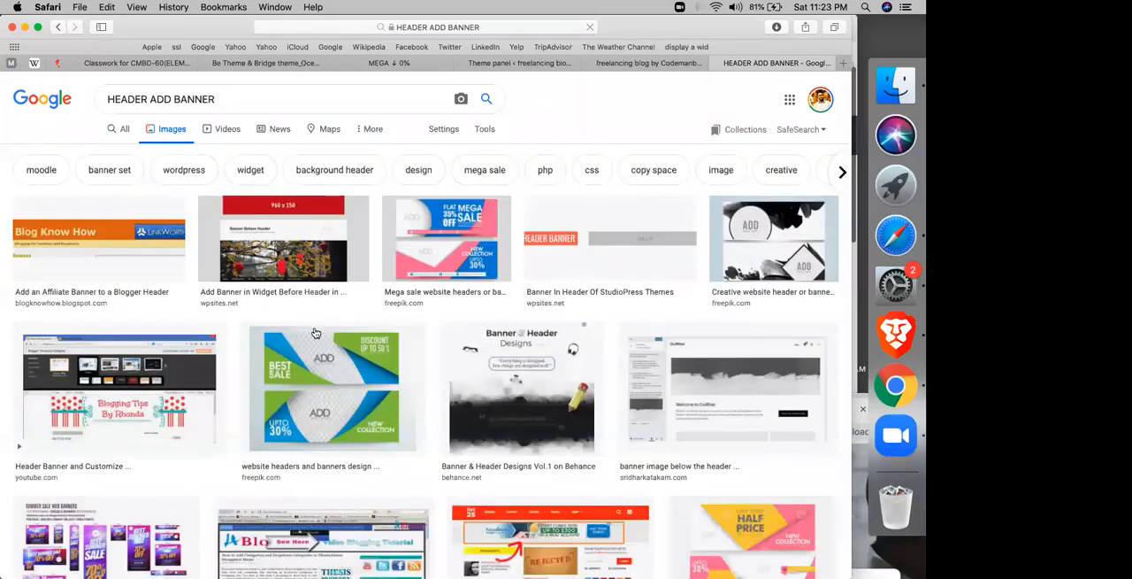
Step: Browse the header banner image results and run the related search "add banners"
scroll(142, 401, "down", 5)
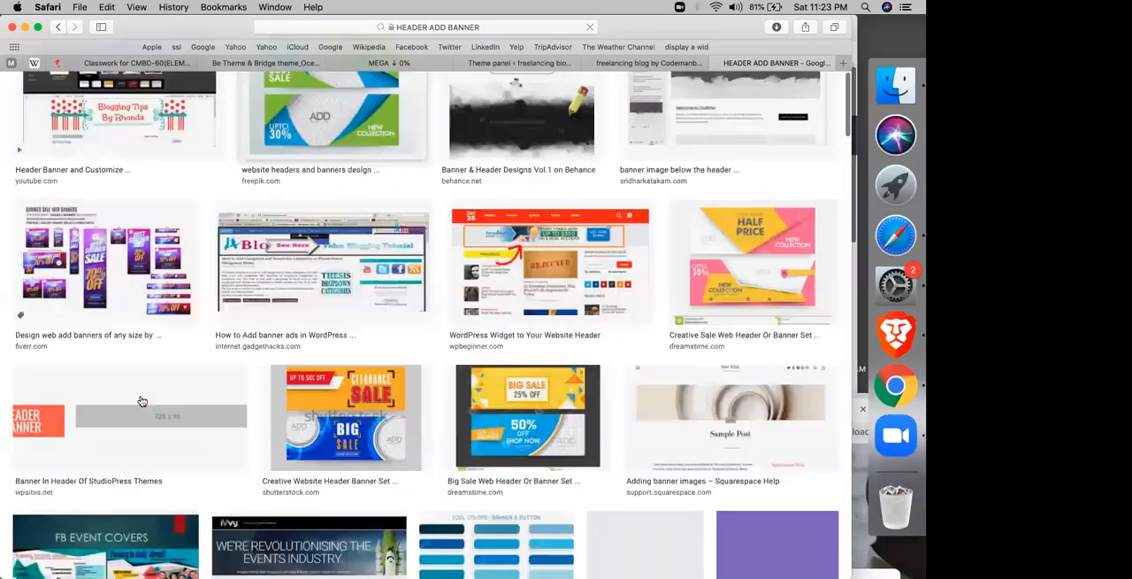
scroll(322, 408, "down", 15)
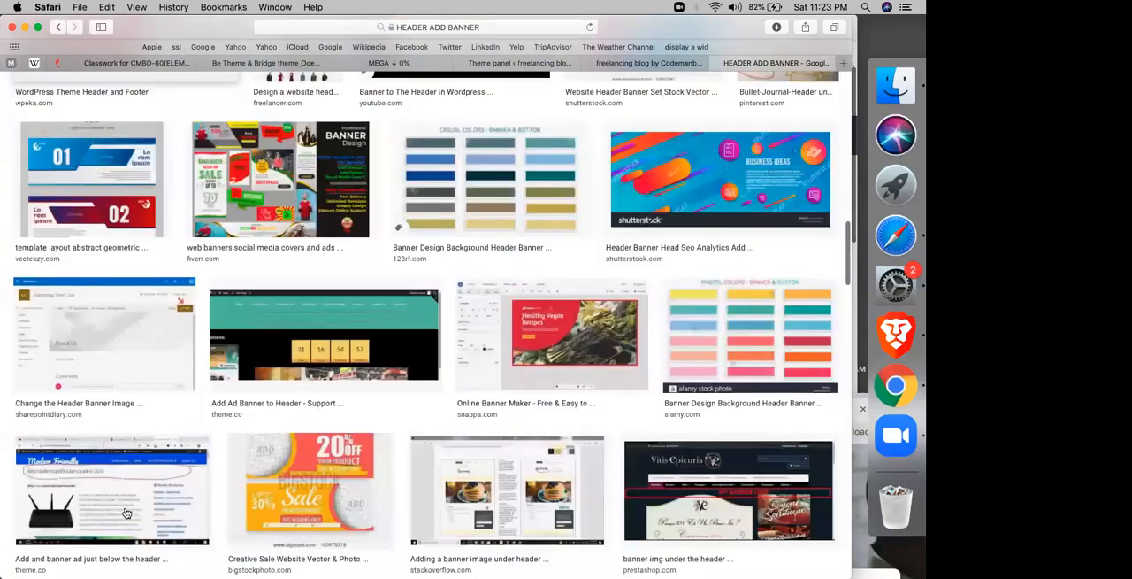
scroll(127, 513, "down", 1)
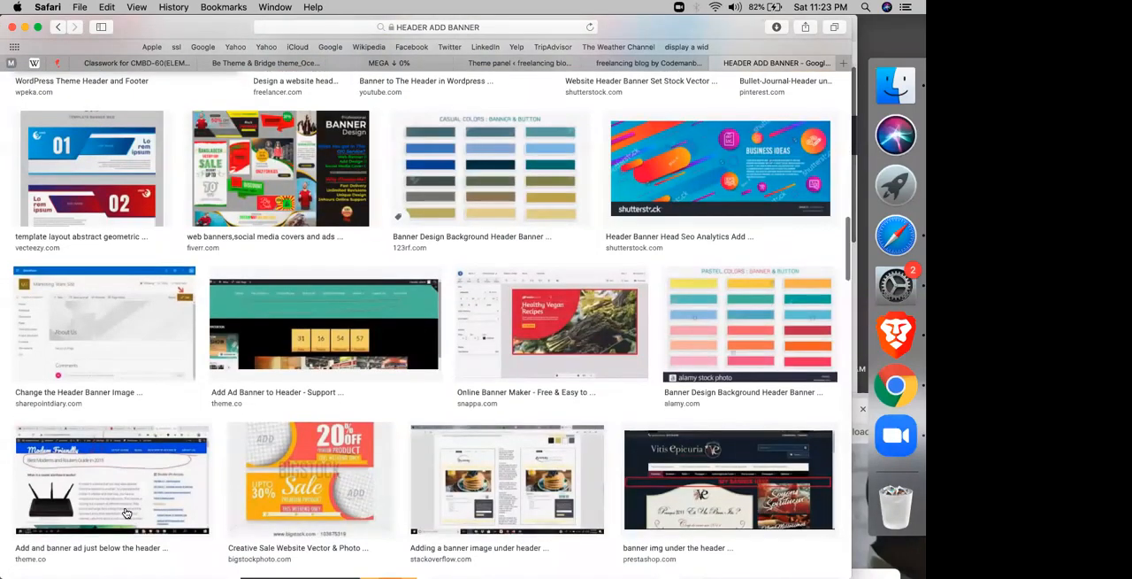
scroll(126, 513, "down", 15)
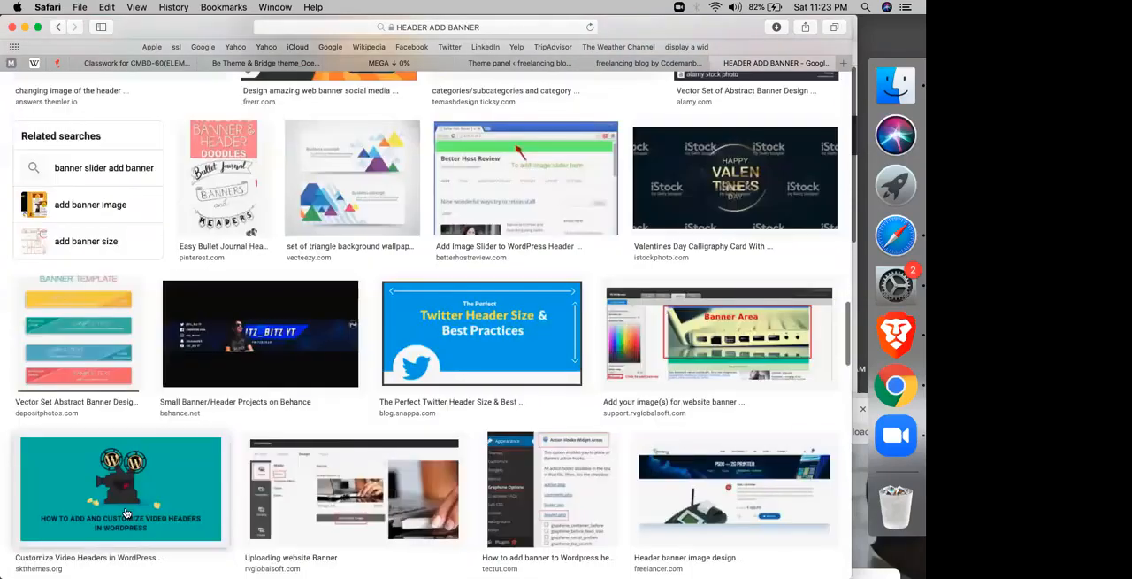
scroll(127, 513, "down", 8)
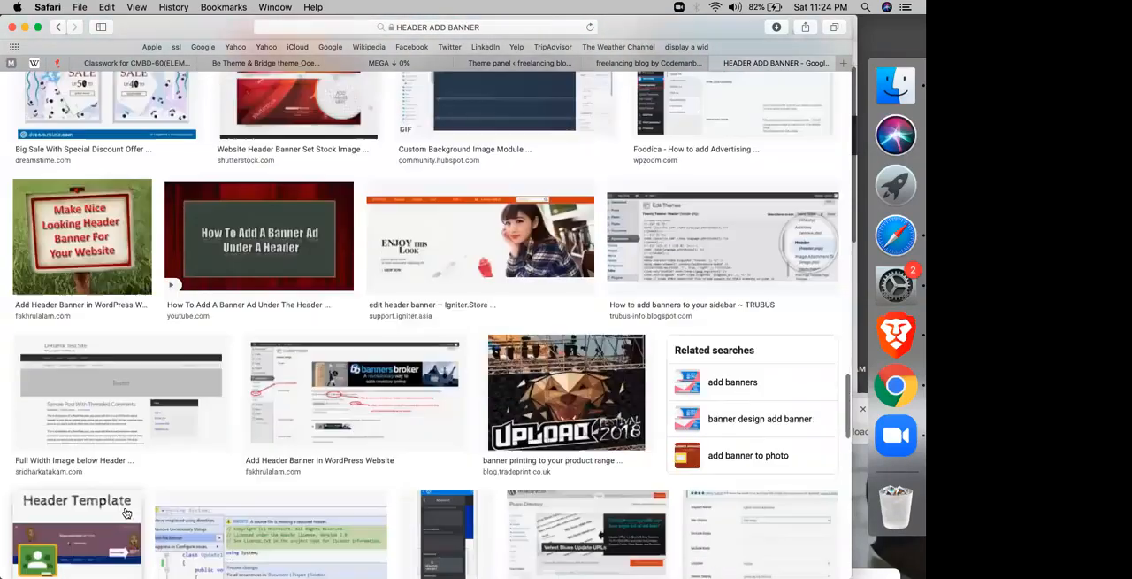
left_click(730, 381)
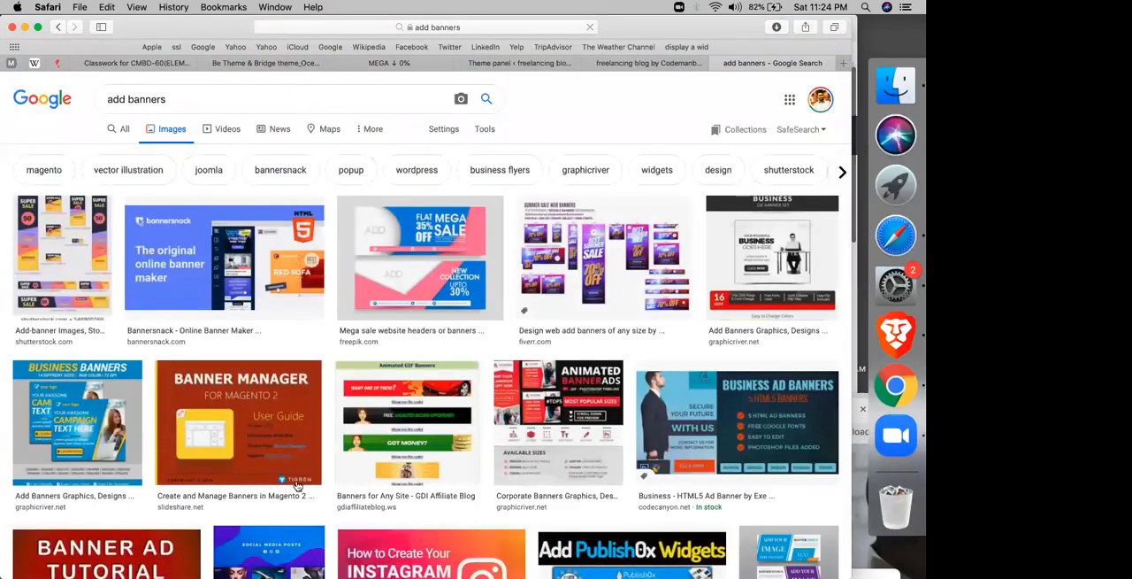
Step: Look through the banner images and refine the image search to "add banners 120*50 PX"
scroll(298, 486, "down", 10)
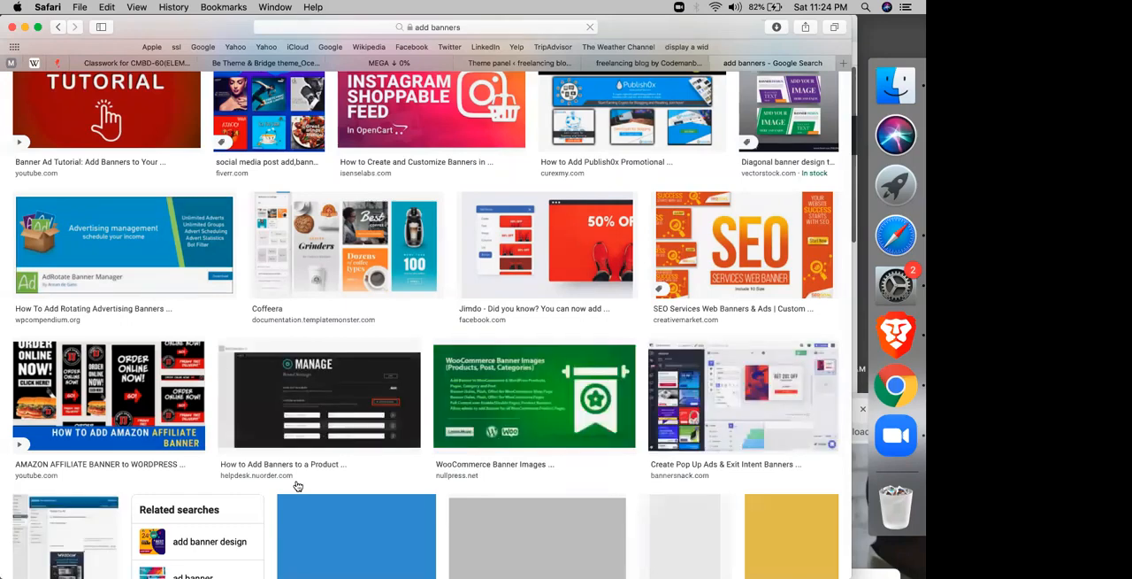
scroll(298, 485, "down", 8)
scroll(298, 486, "down", 6)
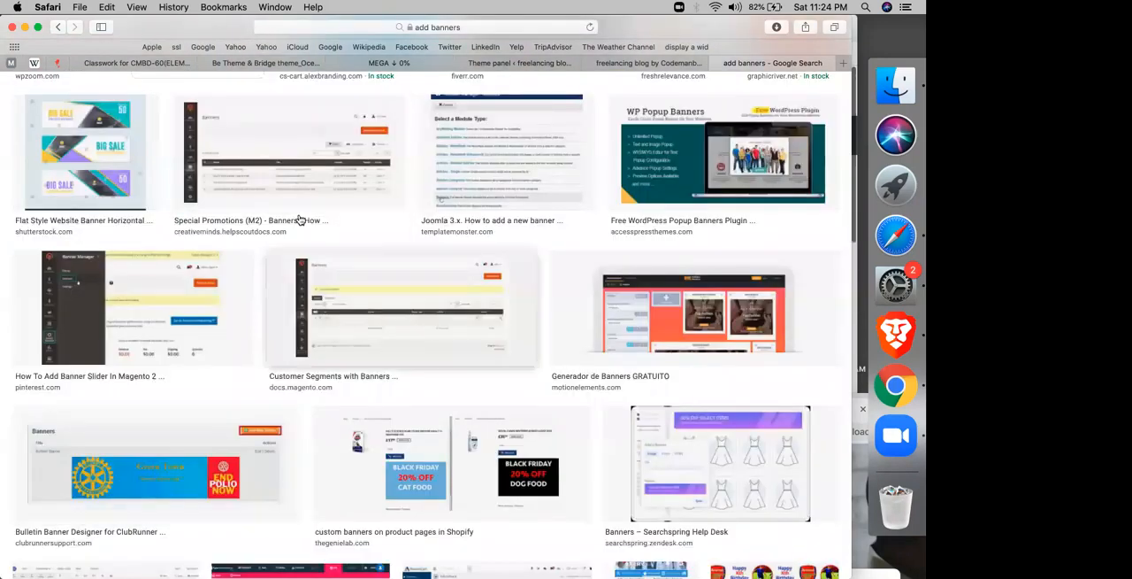
scroll(169, 104, "up", 15)
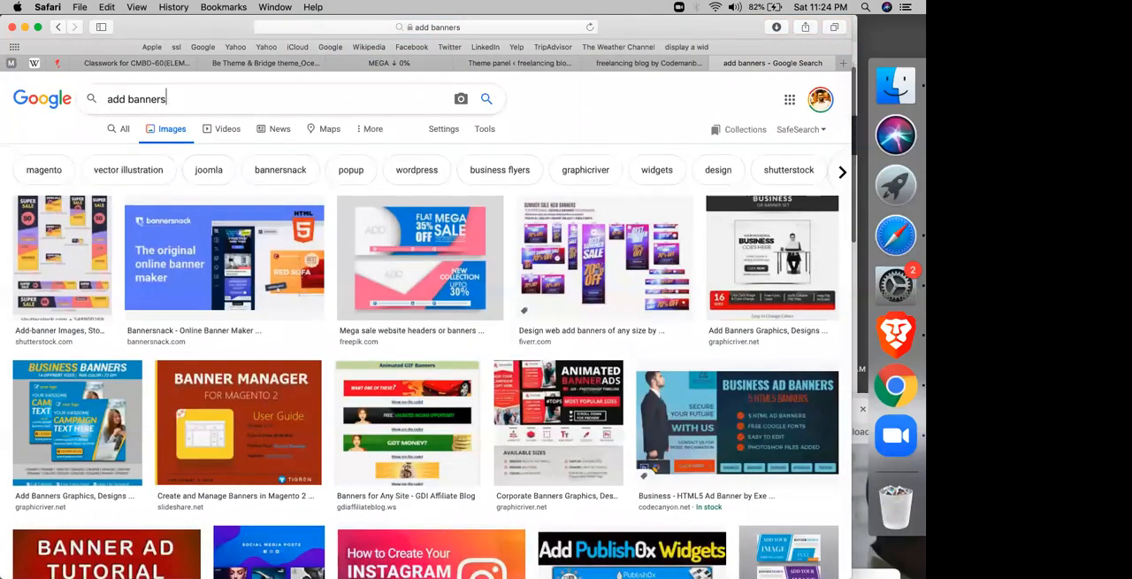
left_click(229, 100)
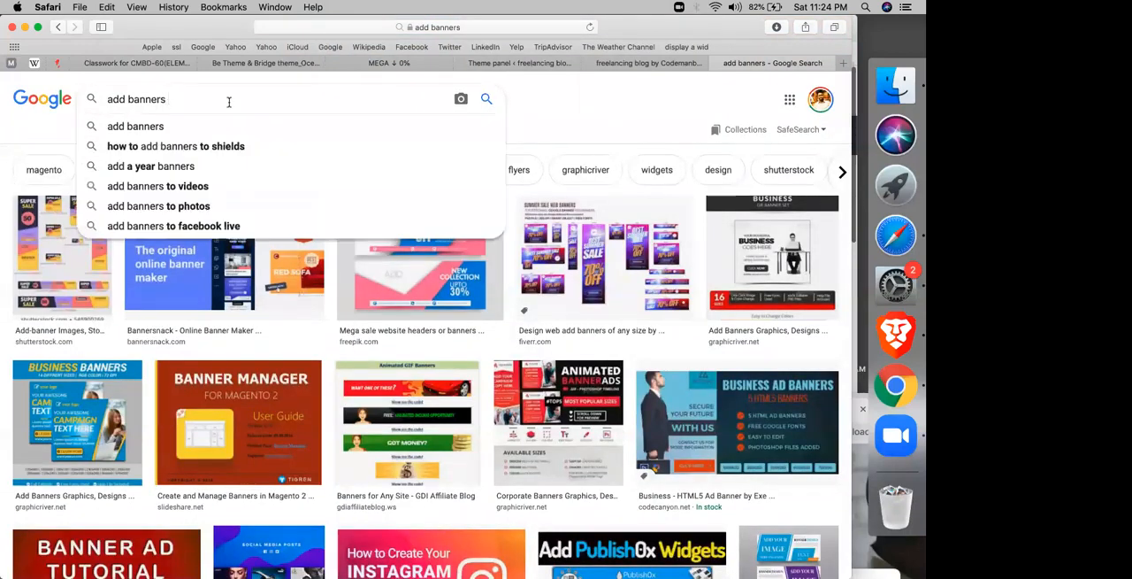
type("120")
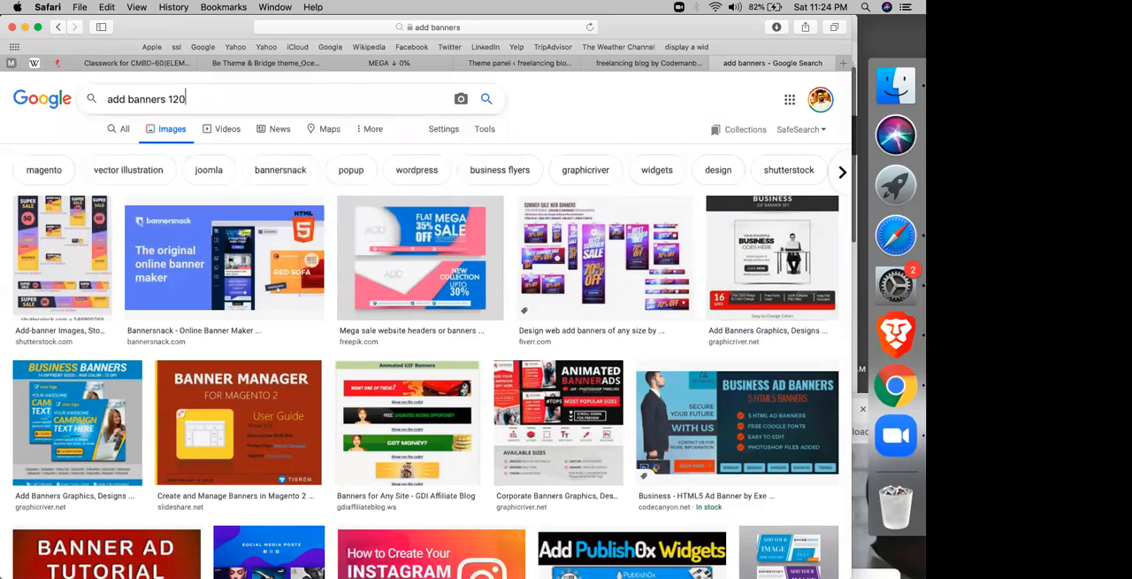
type("*50 PX")
key("Return")
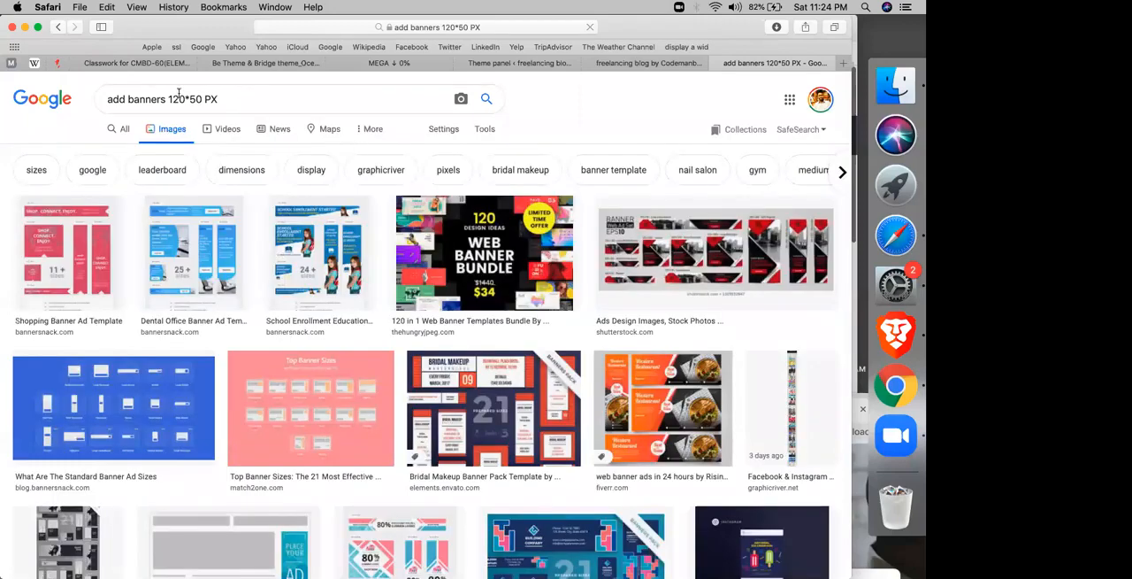
Step: Change the banner size in the image search so it reads "add banners 50*150 PX"
double_click(178, 96)
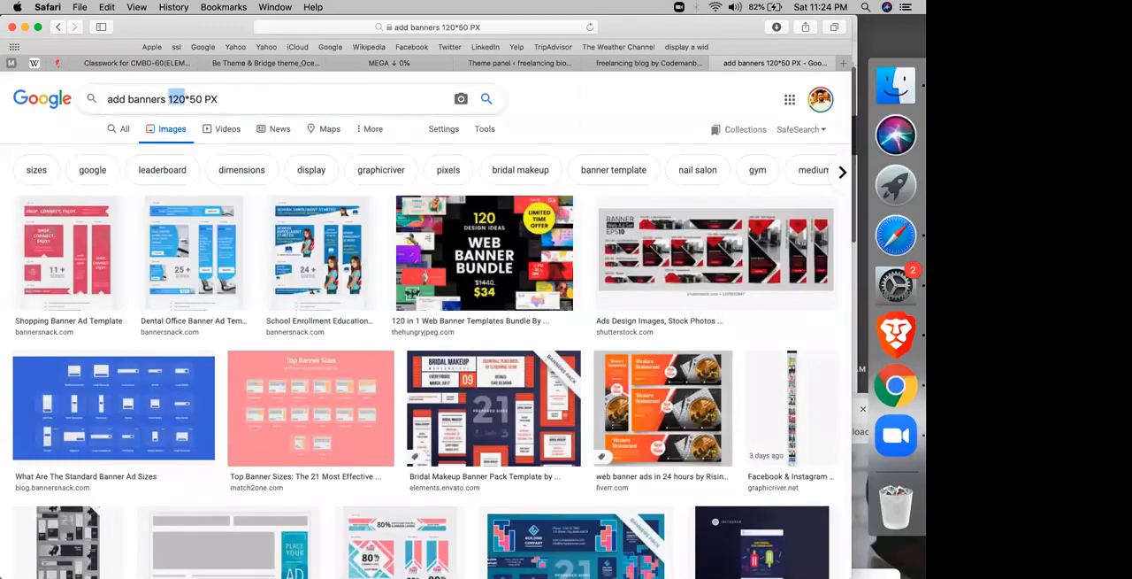
type("50*")
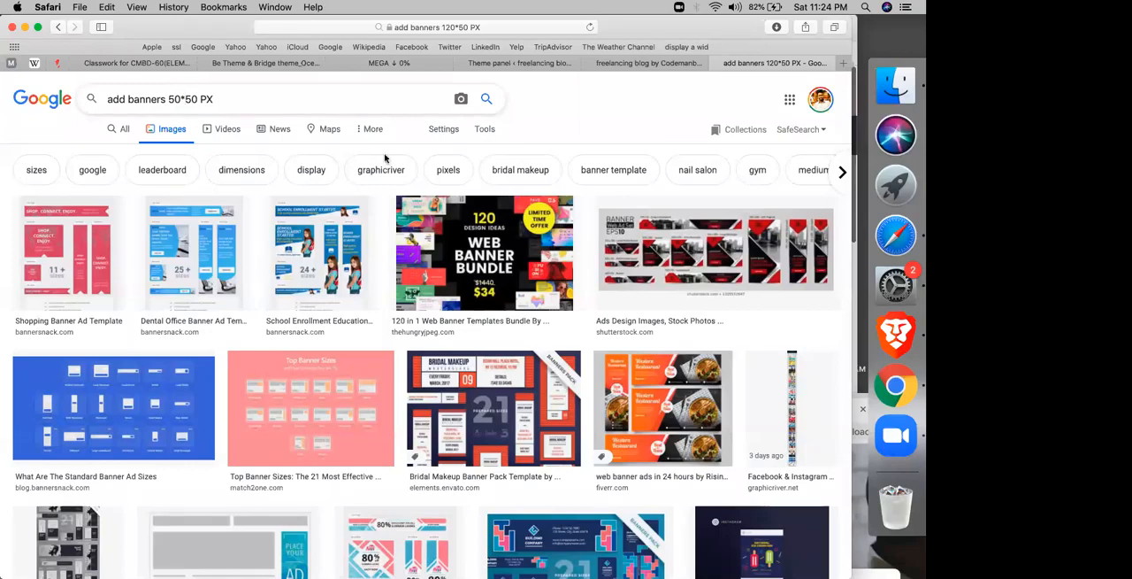
type("1")
key("Return")
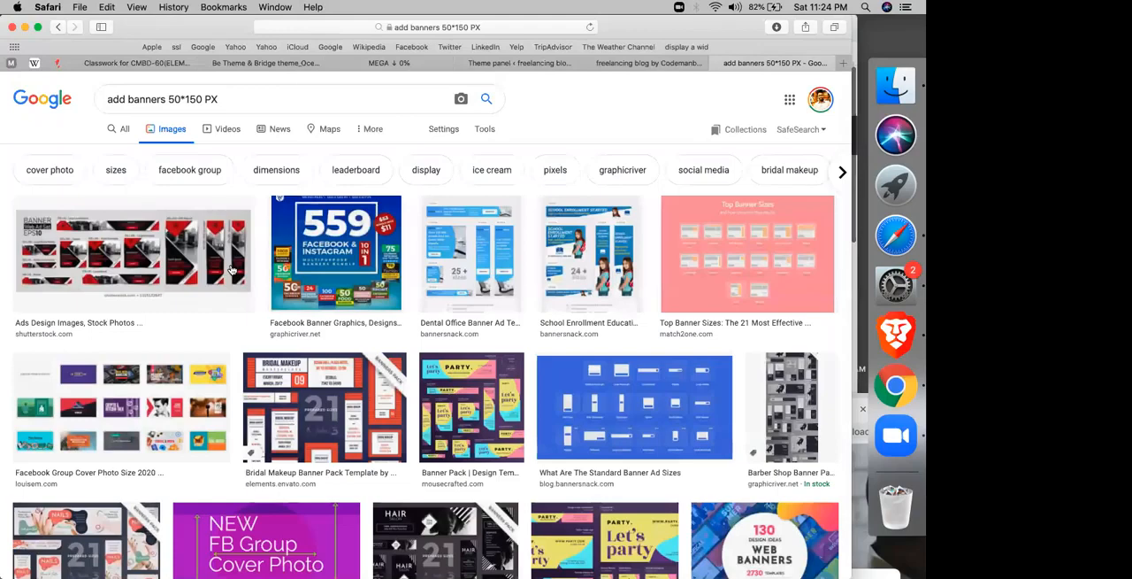
Step: Preview the "Best Mobile Ad Sizes in 2019" image result and open the related Small Business Saturday banner
scroll(232, 270, "down", 5)
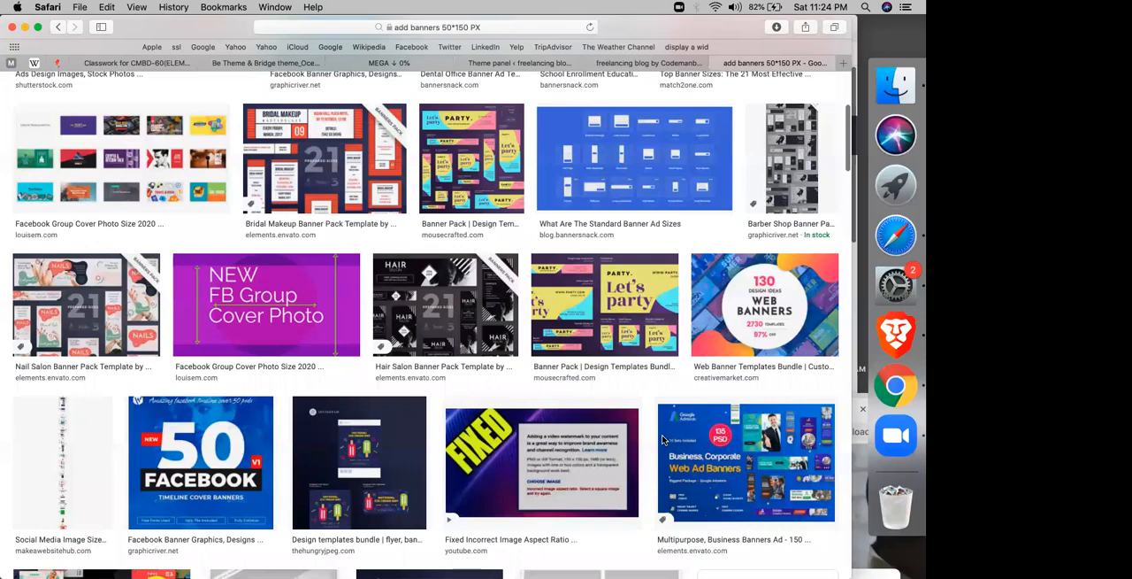
scroll(73, 431, "down", 5)
scroll(111, 242, "down", 1)
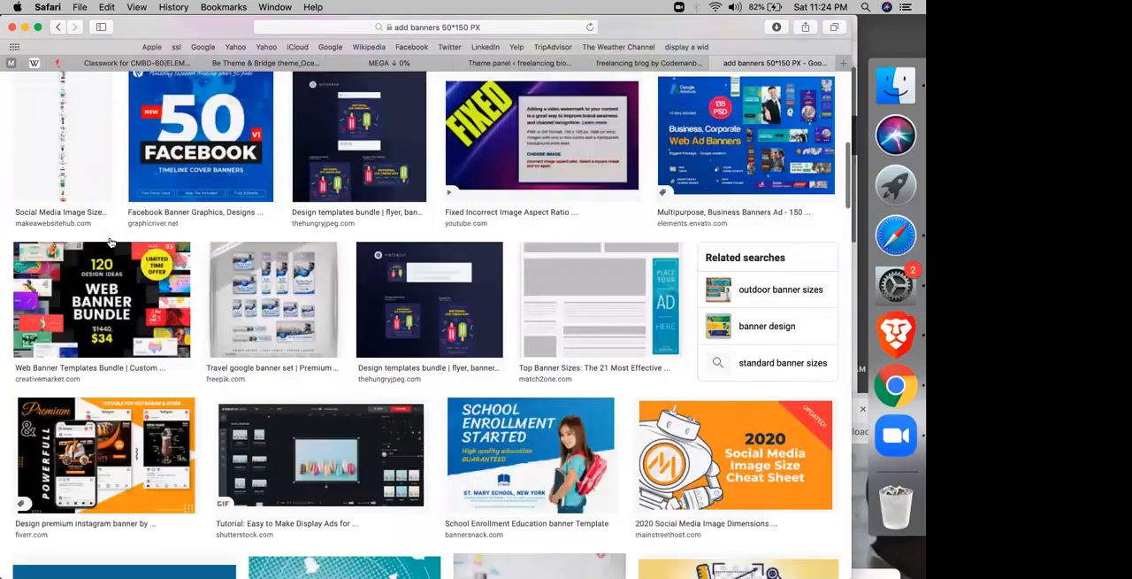
scroll(111, 241, "down", 6)
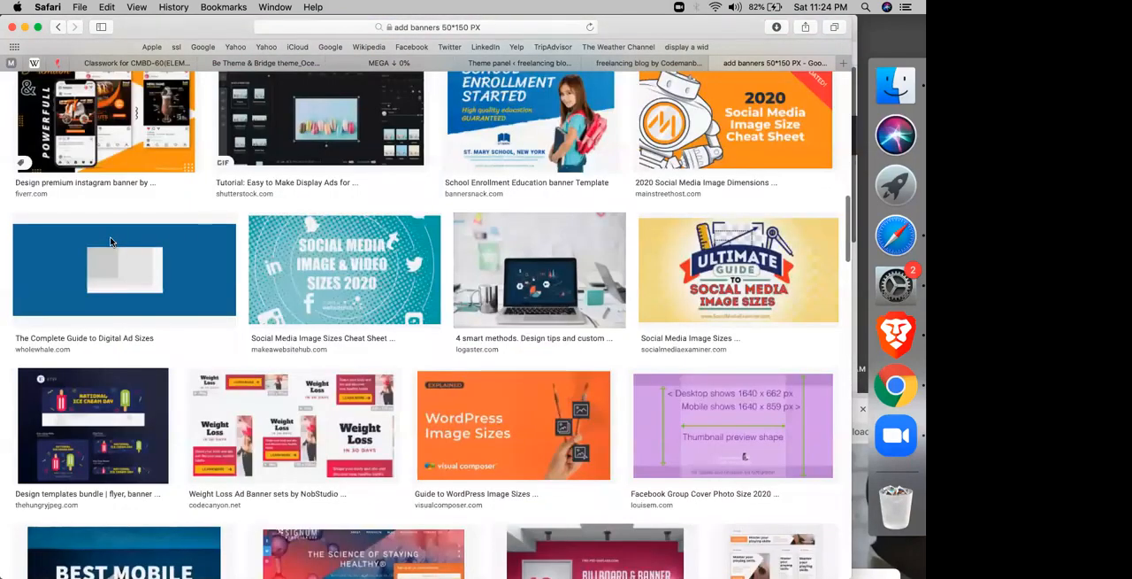
scroll(111, 241, "down", 7)
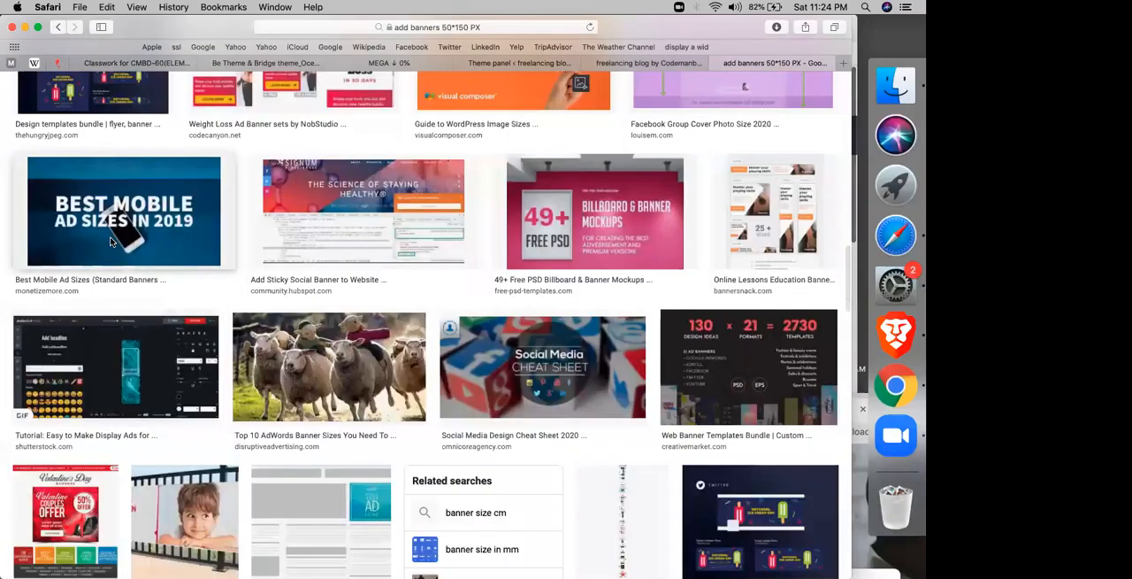
left_click(111, 242)
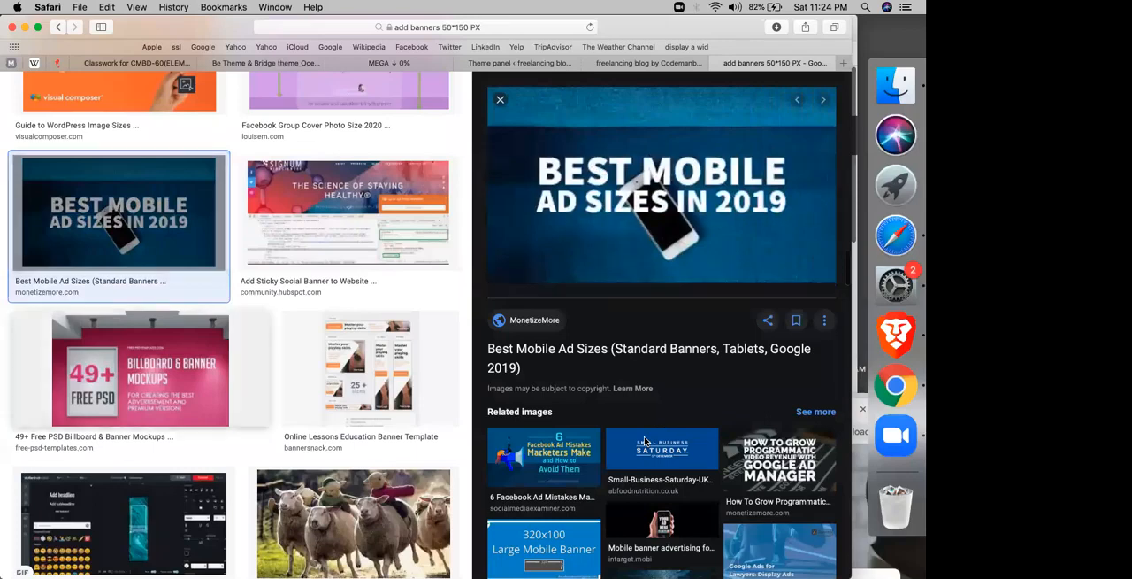
left_click(645, 442)
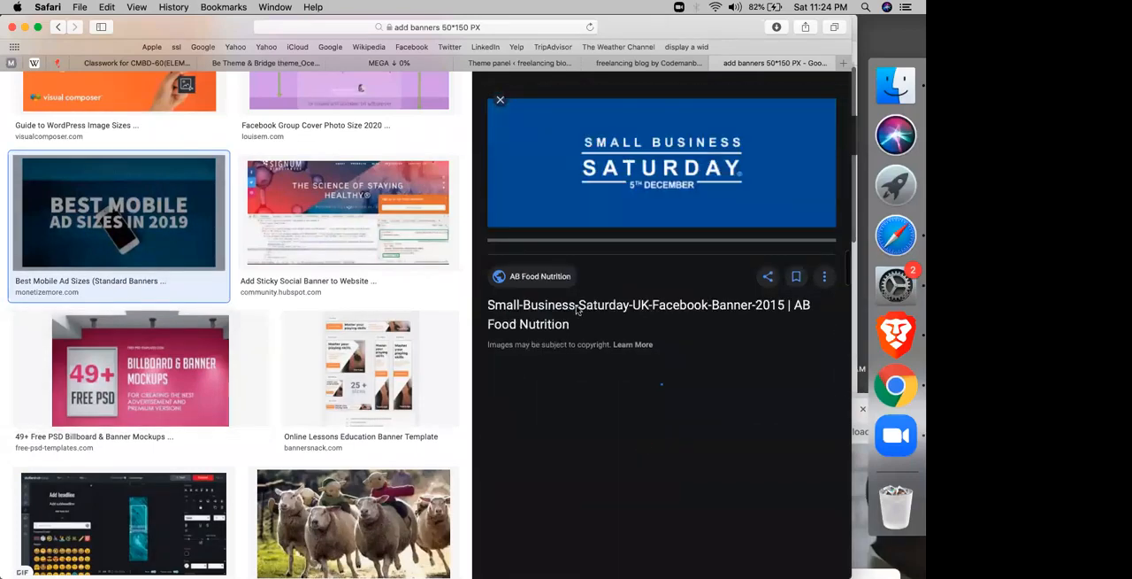
Step: Open the Small Business Saturday banner's source page, copy the banner's image address, and return to the theme panel
right_click(638, 182)
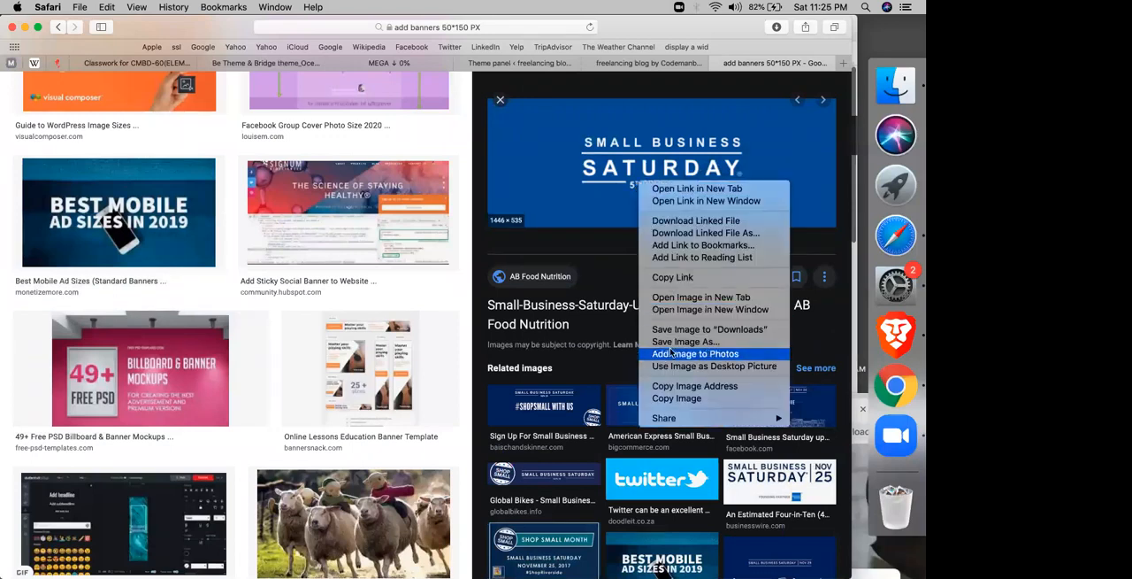
left_click(582, 173)
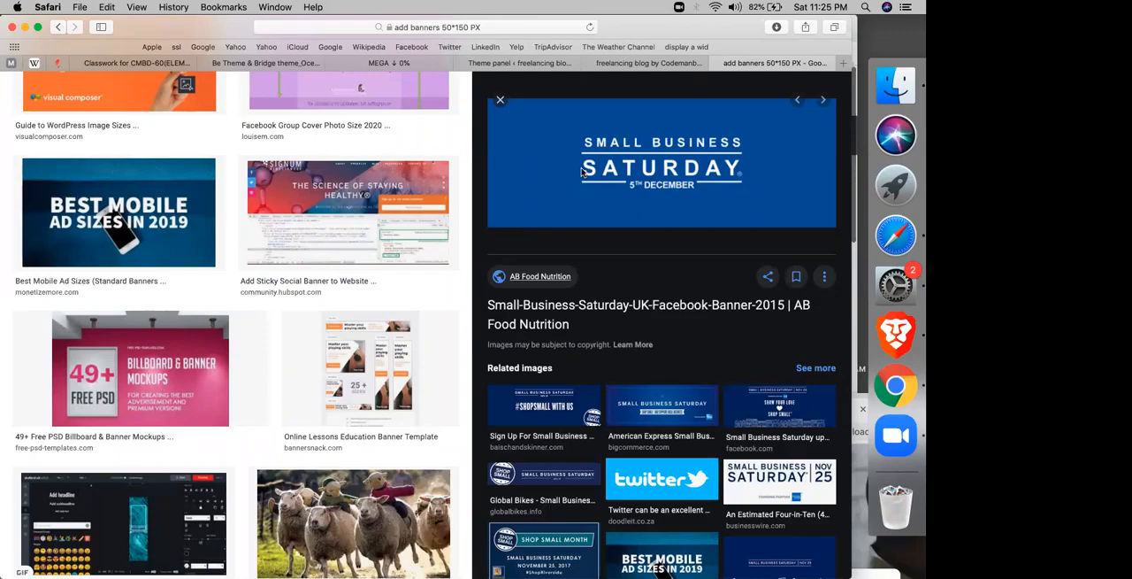
left_click(582, 173)
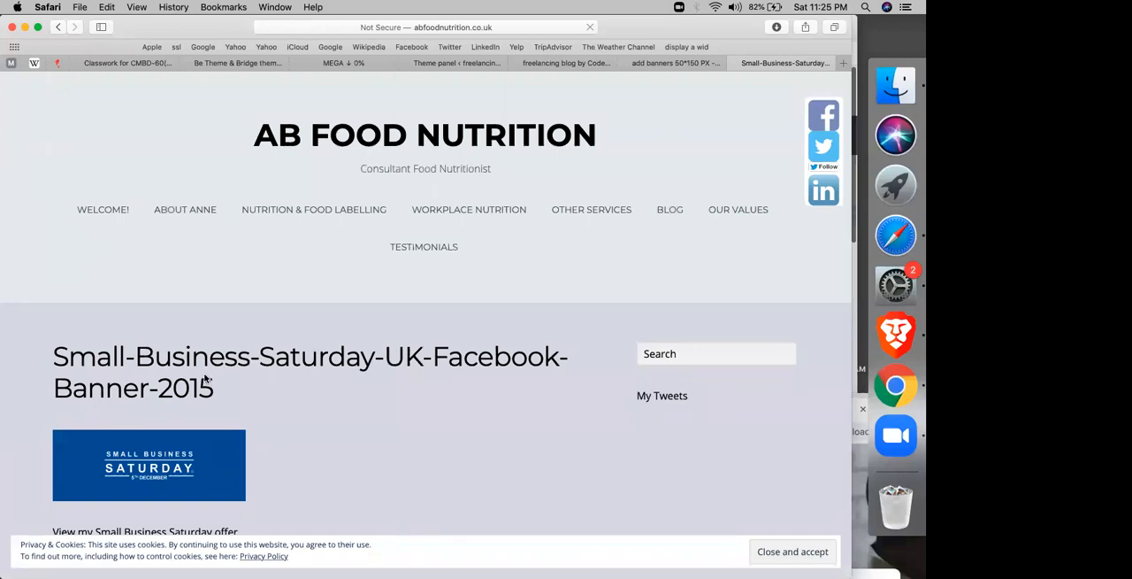
scroll(205, 376, "down", 10)
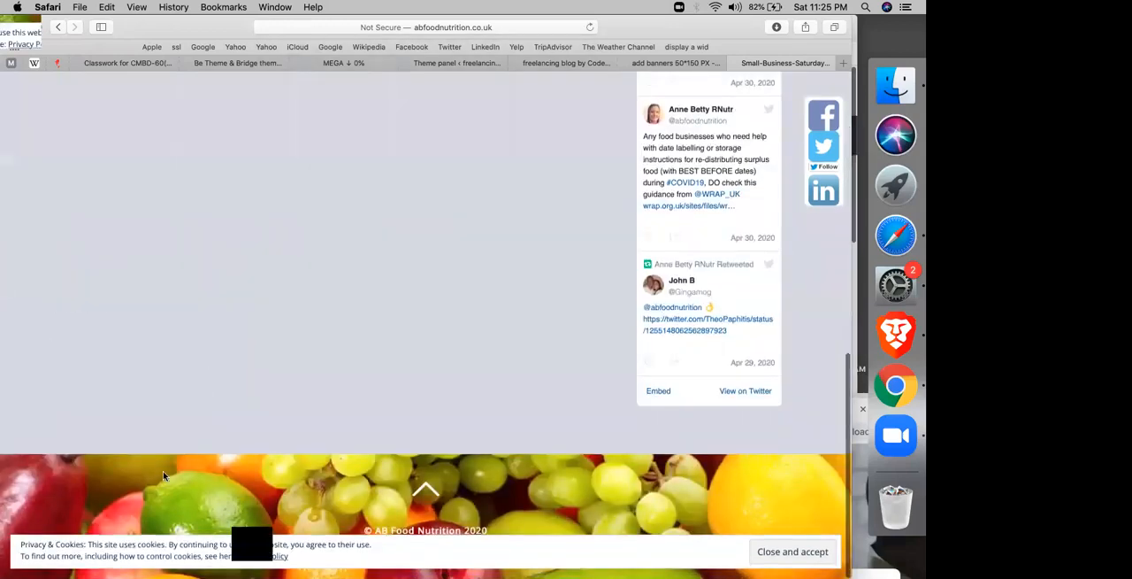
scroll(163, 476, "up", 10)
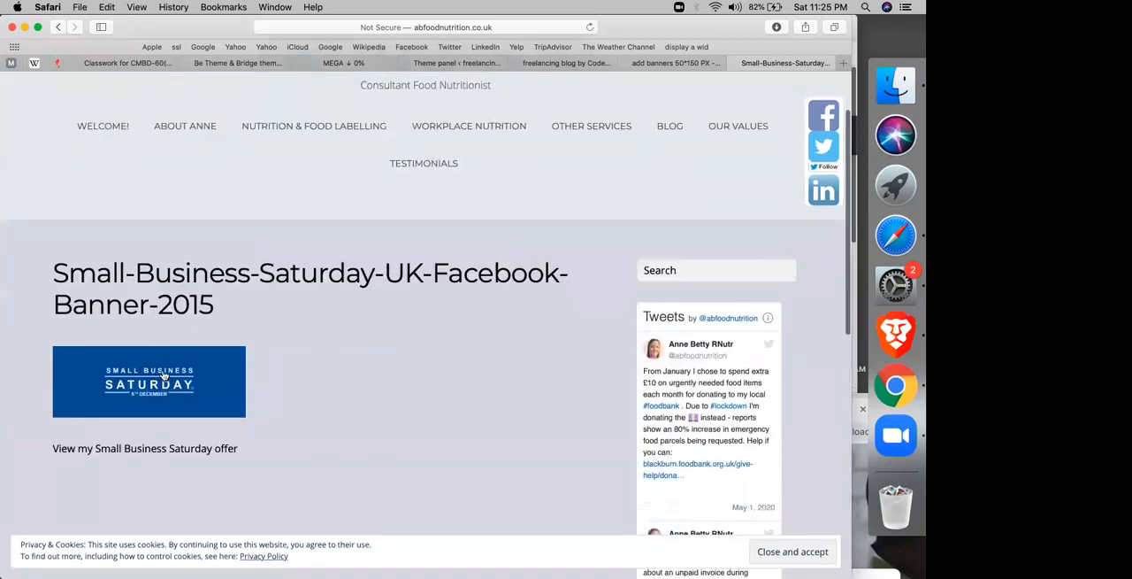
right_click(163, 376)
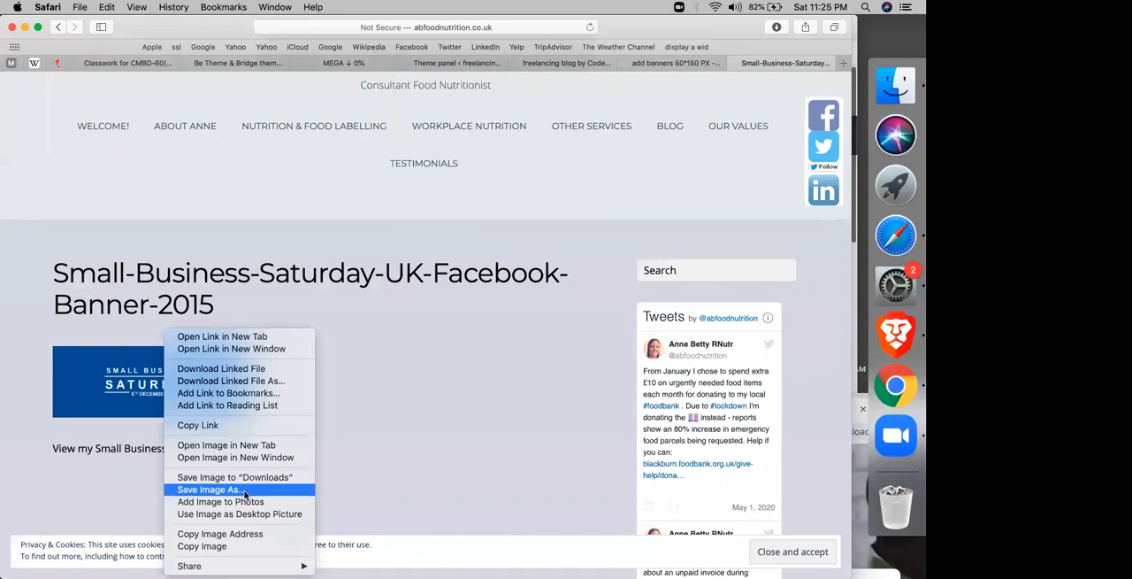
left_click(235, 534)
left_click(575, 63)
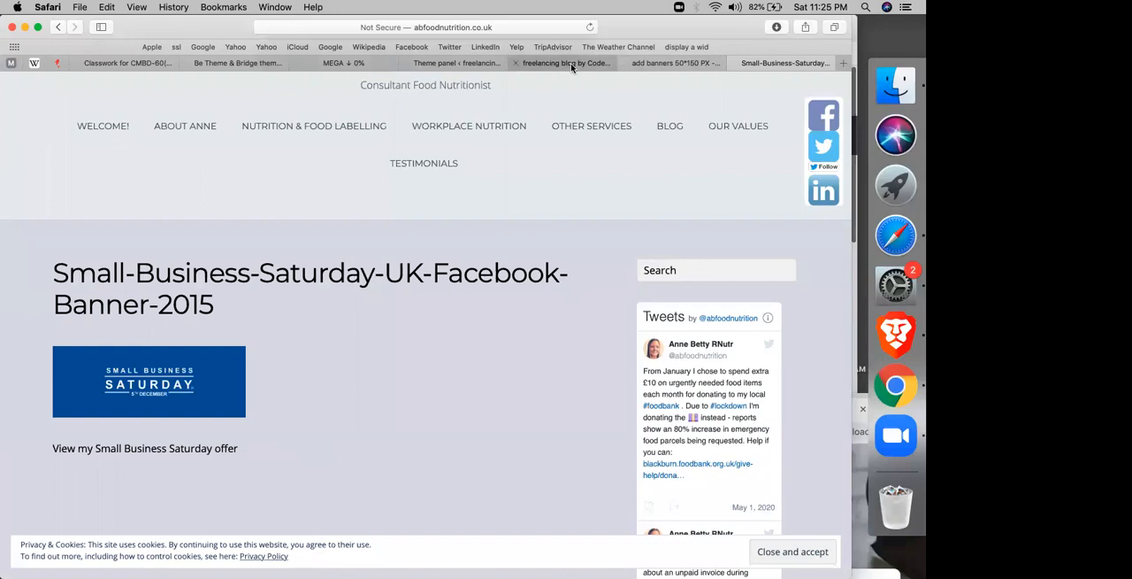
left_click(466, 63)
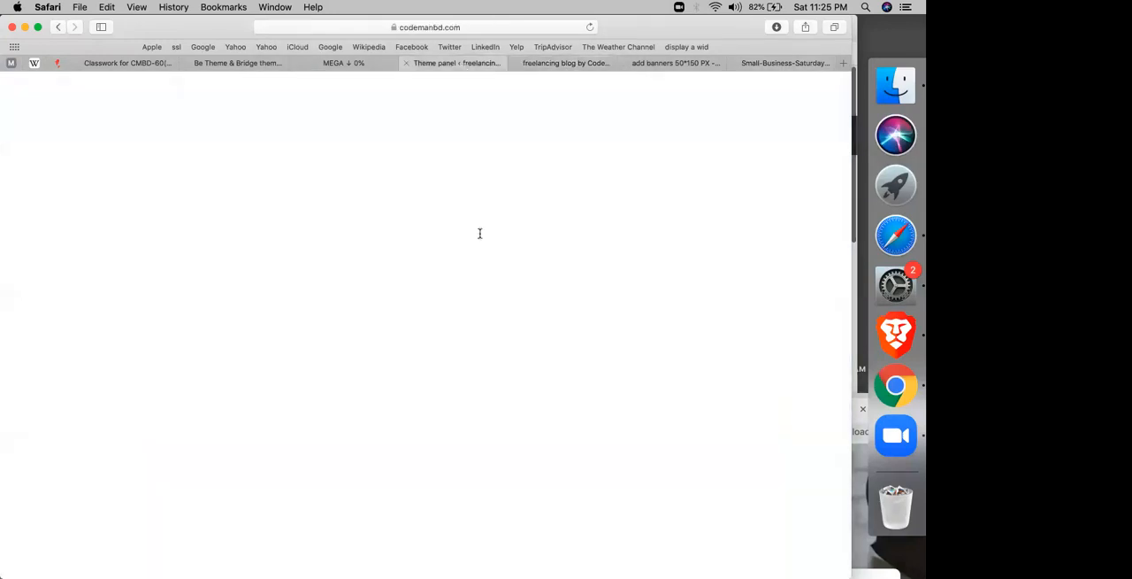
Step: Try replacing the header ad code with an img tag that has the copied banner address as its src
left_click(524, 257)
key("super+a")
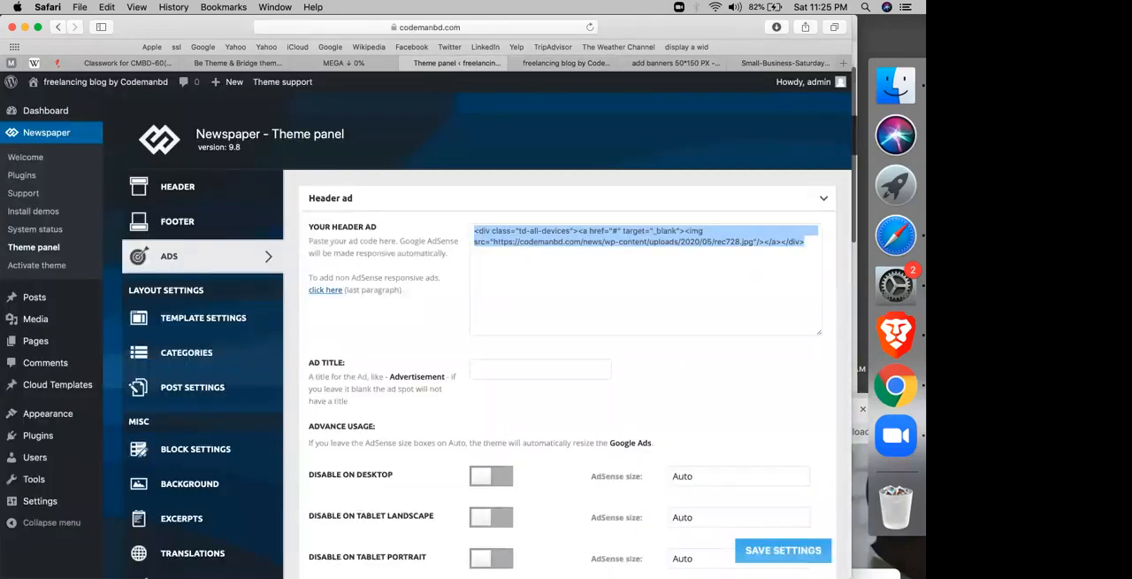
key("BackSpace")
type("<IMG")
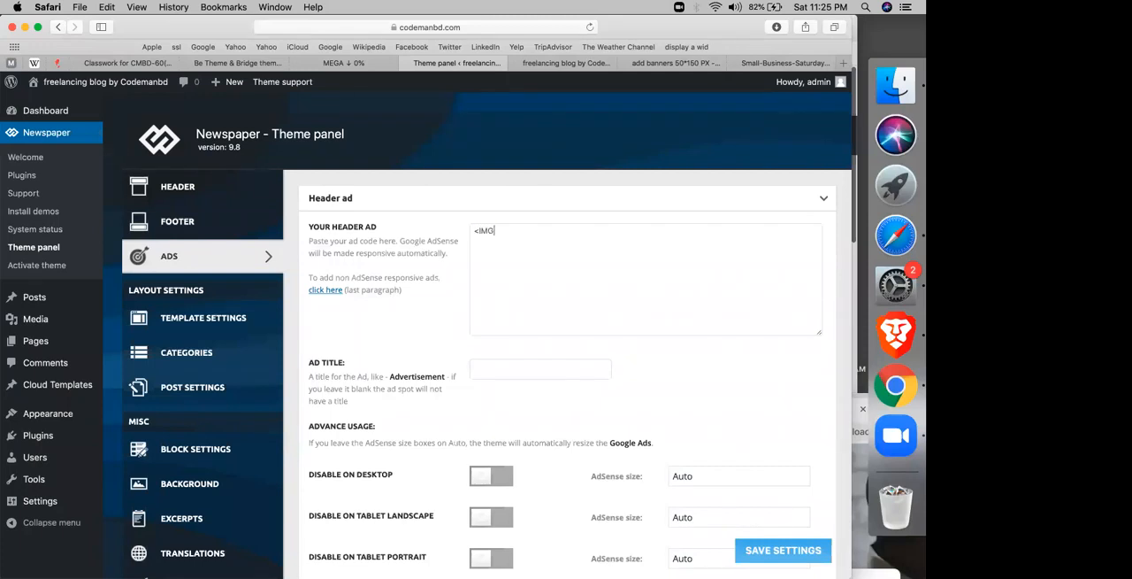
key("BackSpace")
key("BackSpace")
key("BackSpace")
type("img>")
key("Left")
key("BackSpace")
type("rc=\"\"")
key("Left")
type("http://www.abfoodnutrition.co.uk/wp-content/uploads/2015/02/Small-Business-Saturday-UK-Facebook-Banner-2015-1024x379.jpg")
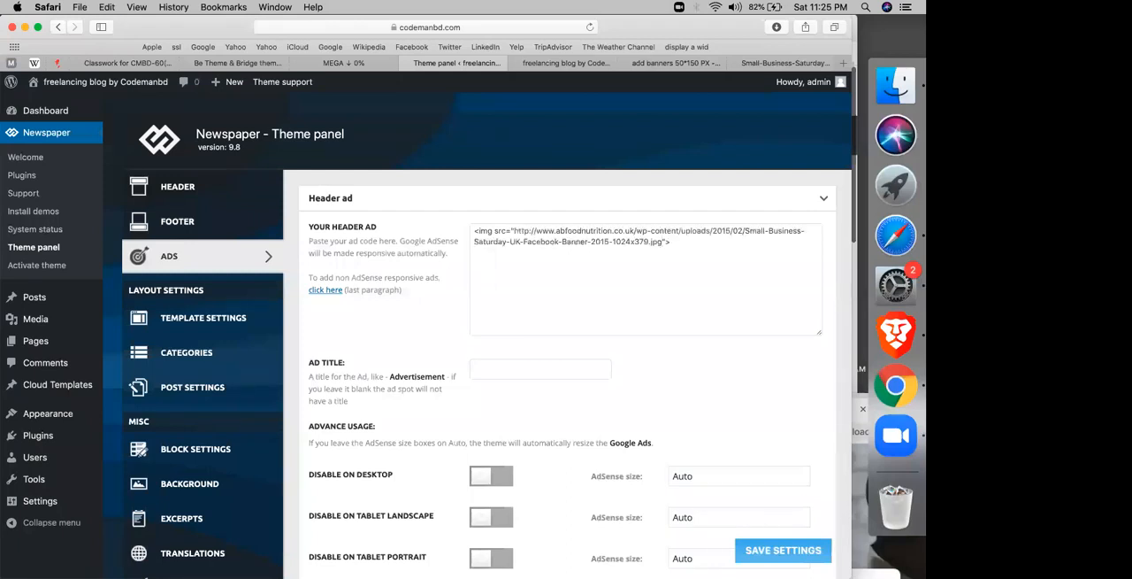
Step: Rewrite the whole header ad code as a single img tag whose src is the copied Small Business Saturday banner address
key("super+a")
type("<img")
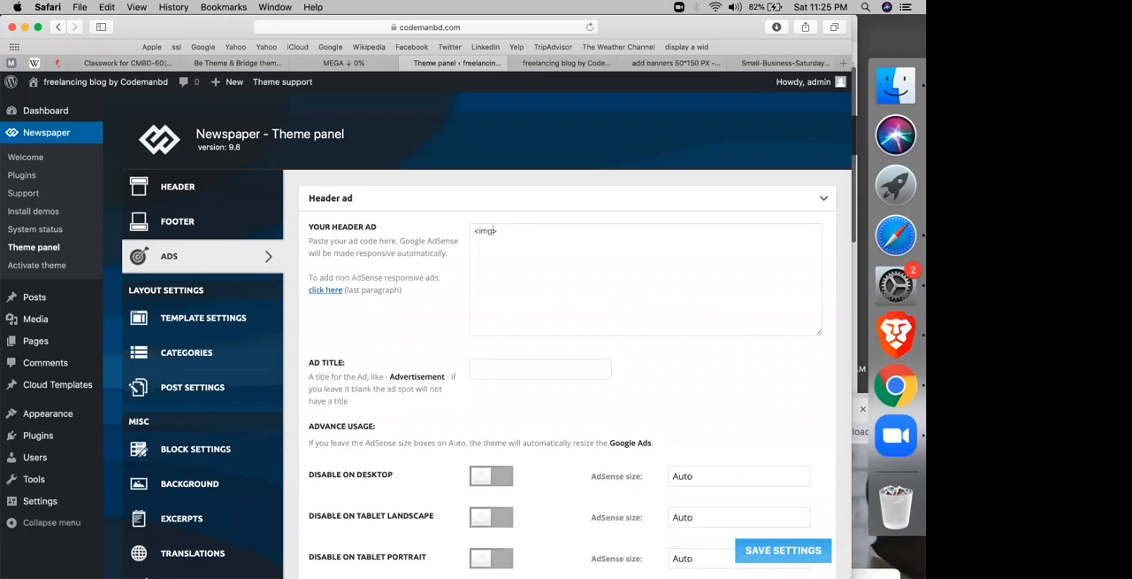
type(" src=\"\"")
key("Left")
type("http://www.ebloodnutrition.co.uk/wp-content/uploads/2016/02/Small-Business-Saturday-UK-Facebook-Banner-2015-1024x376.jpg")
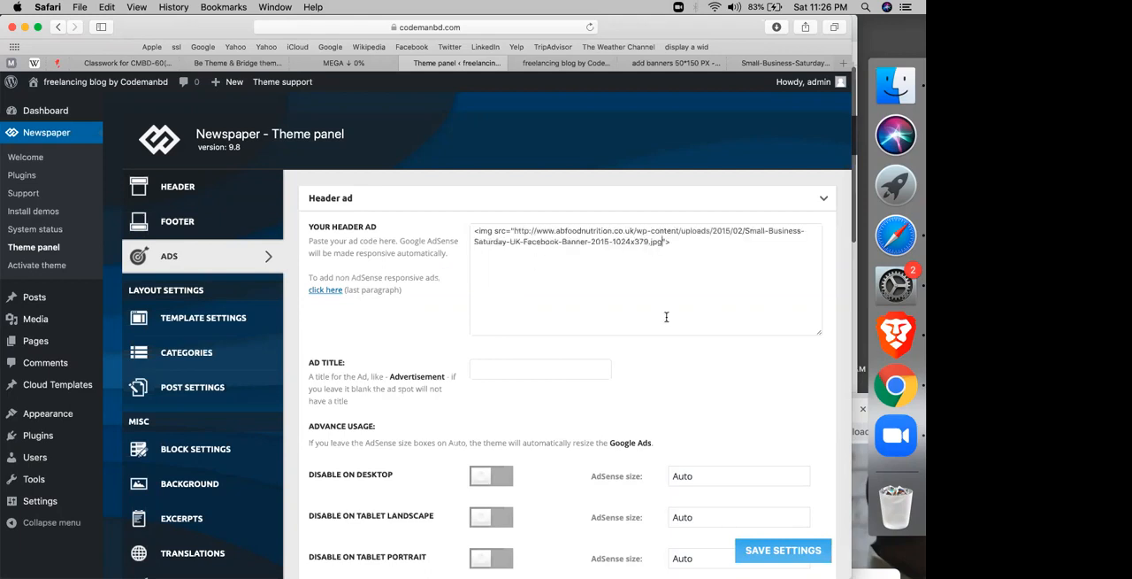
Step: Save the theme panel settings and reload the blog homepage to check the header banner
left_click(767, 551)
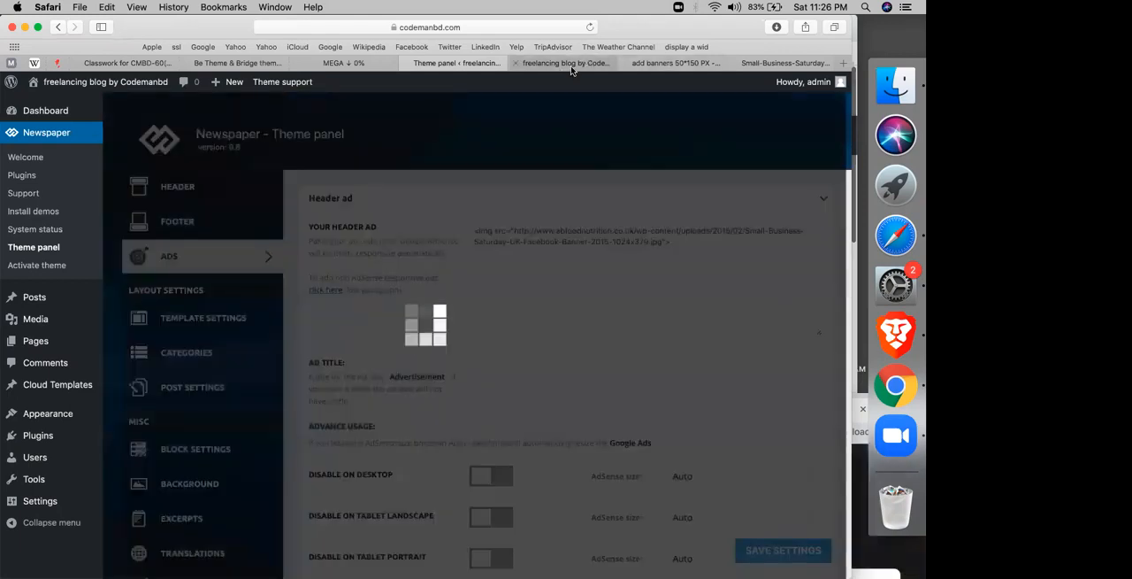
left_click(534, 63)
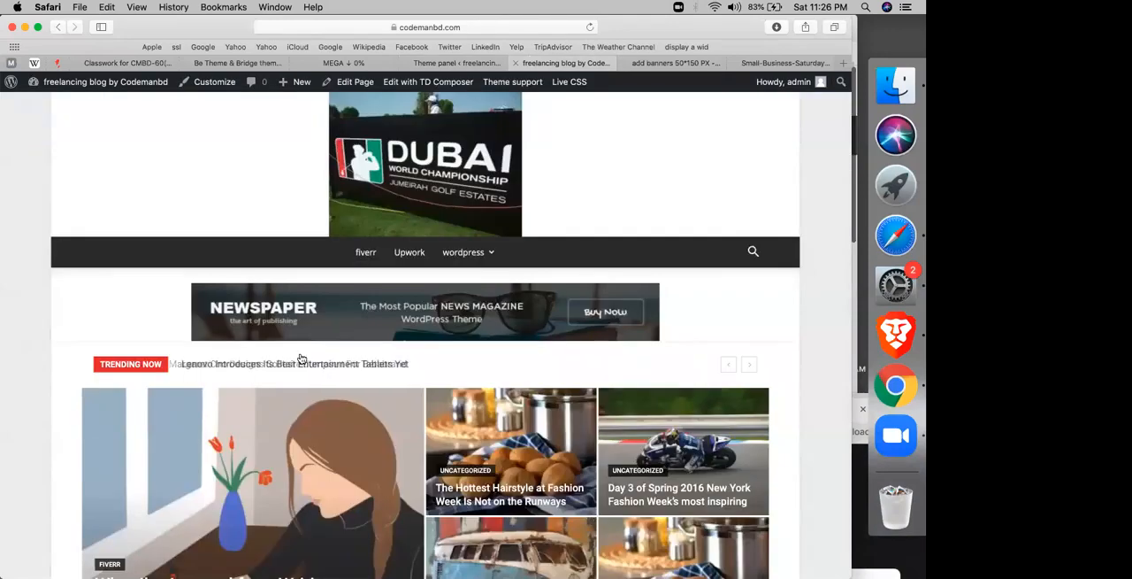
left_click(590, 28)
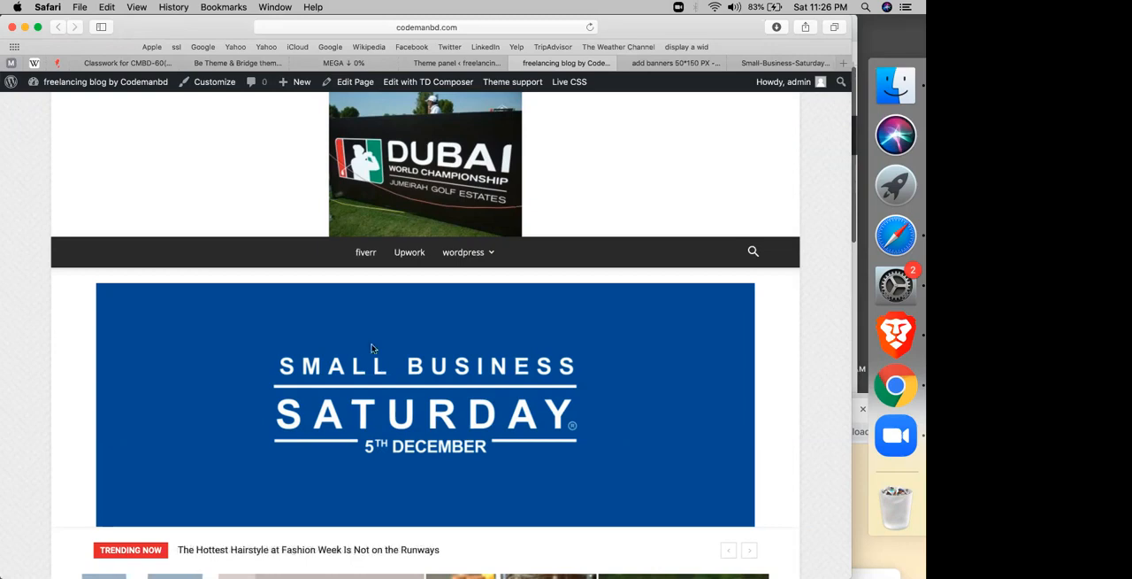
Step: Insert style="heigh: 200px;" before the src in the header ad's img tag and save the settings
left_click(457, 63)
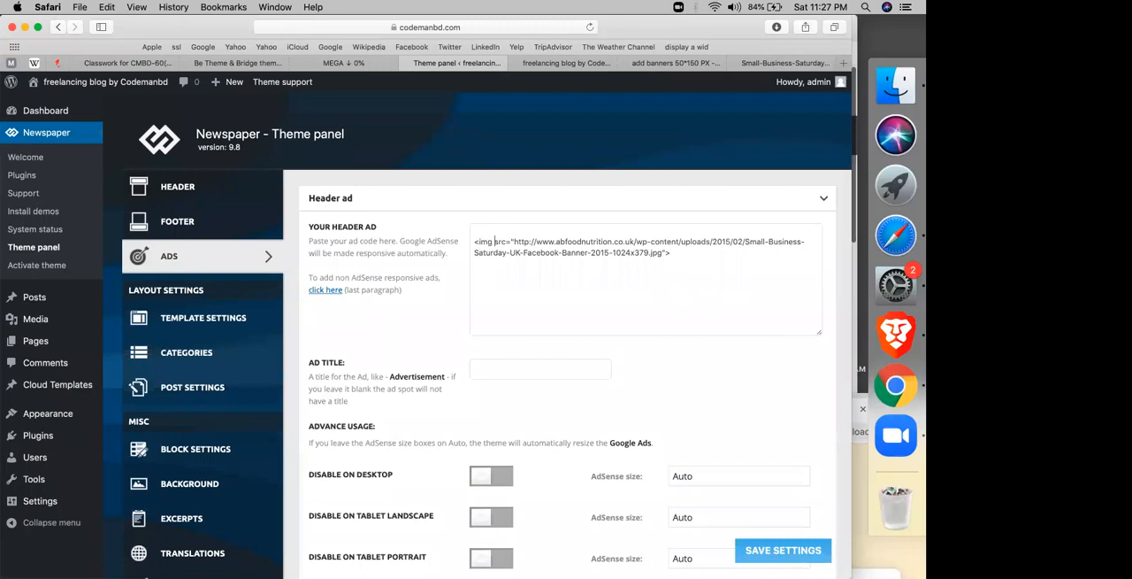
type("style=")
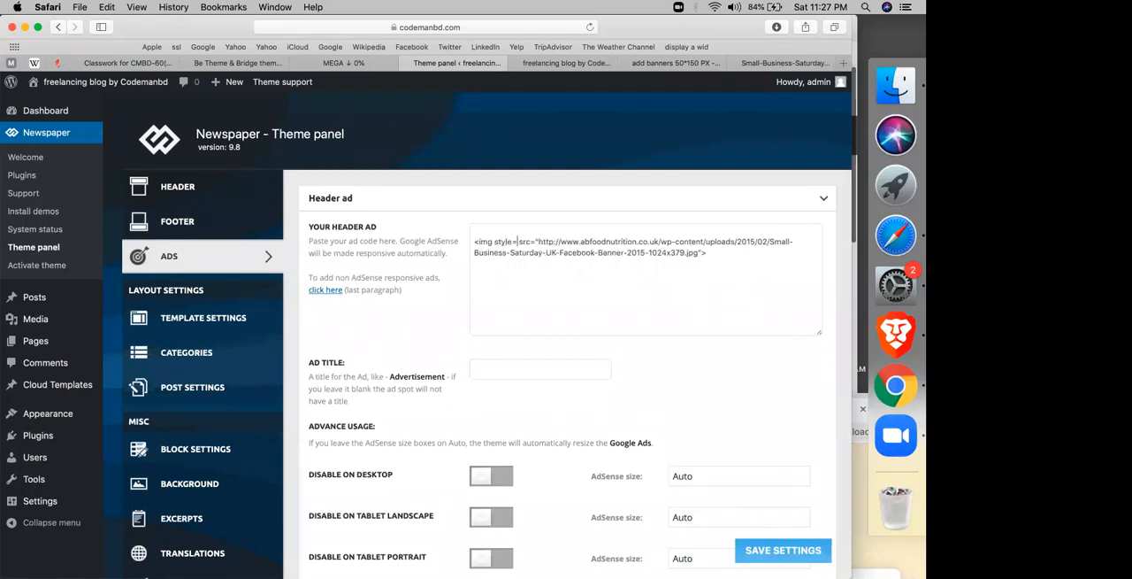
type("\":\"")
key("BackSpace")
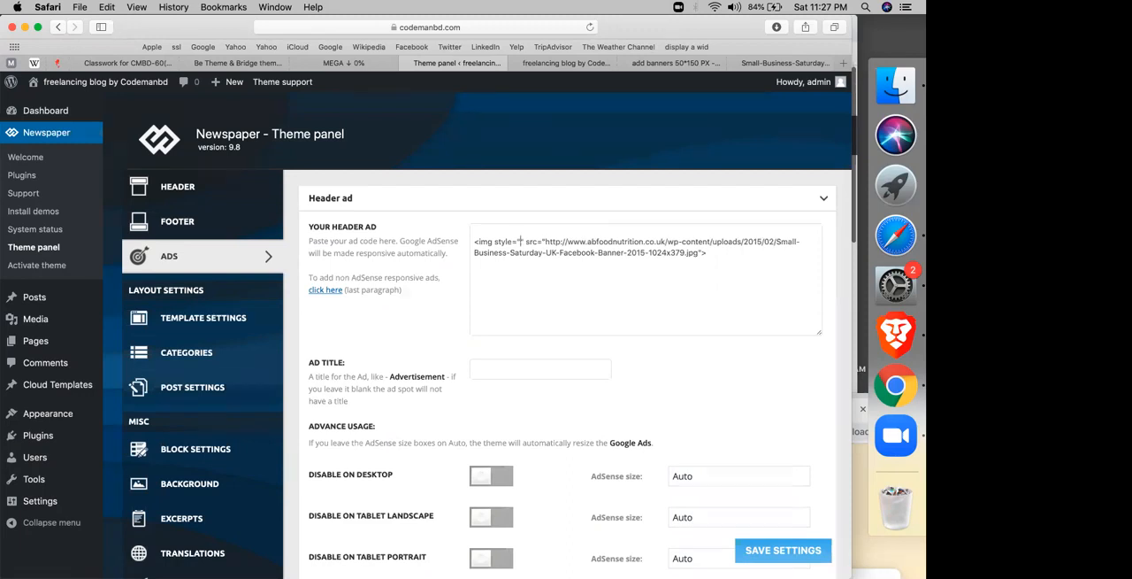
type("heo")
key("BackSpace")
type("igh")
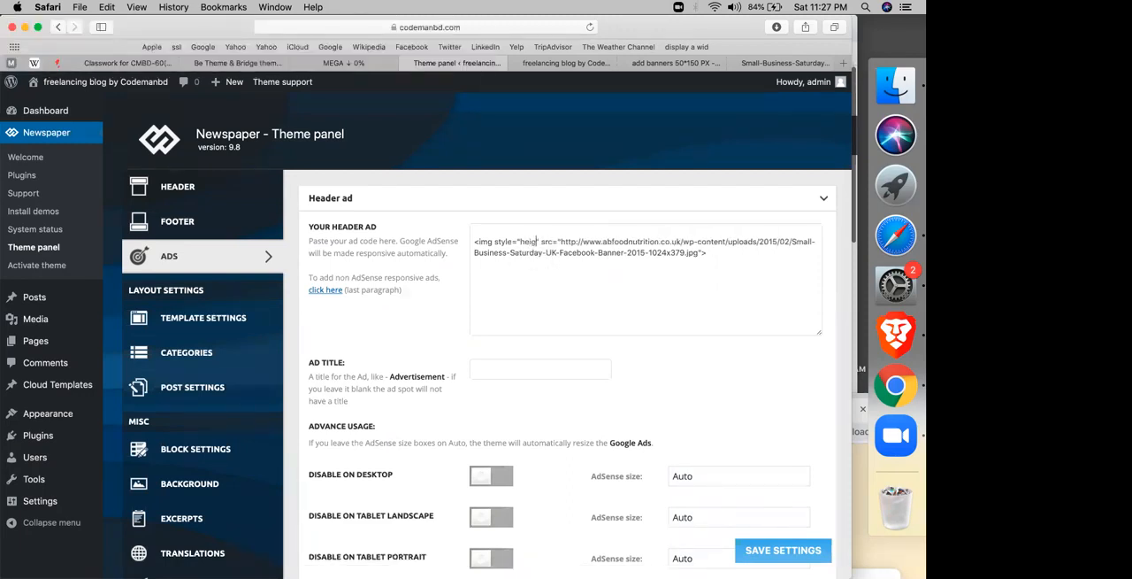
type(": ")
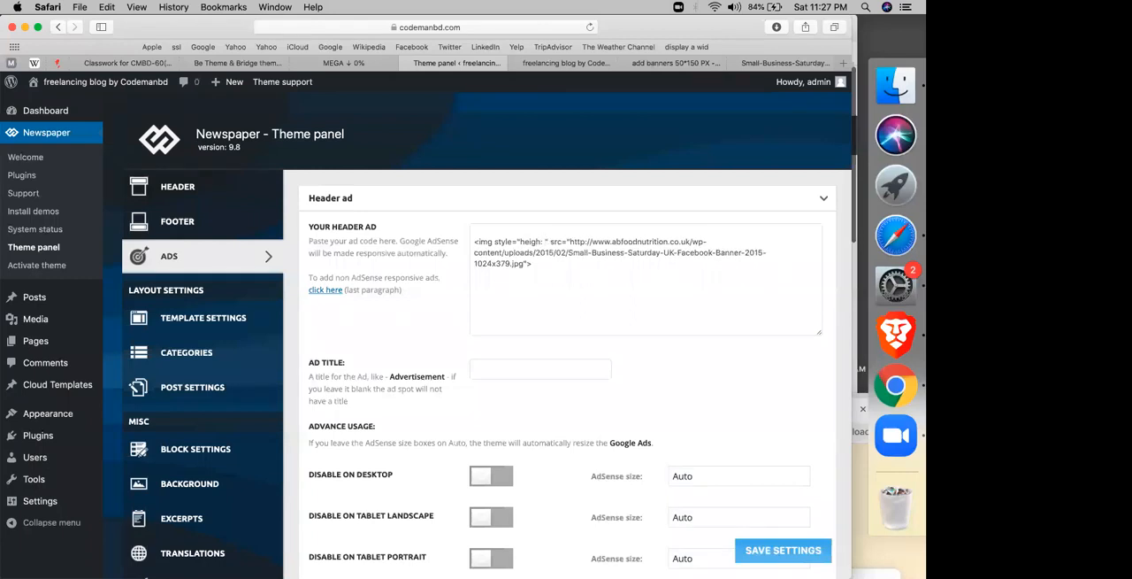
type("200px")
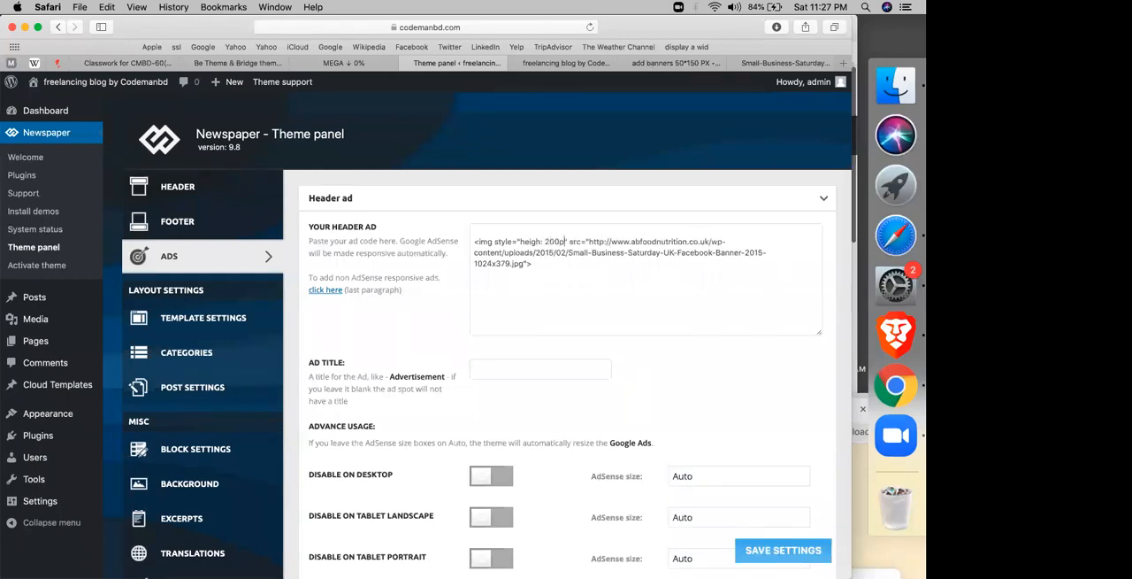
type(";")
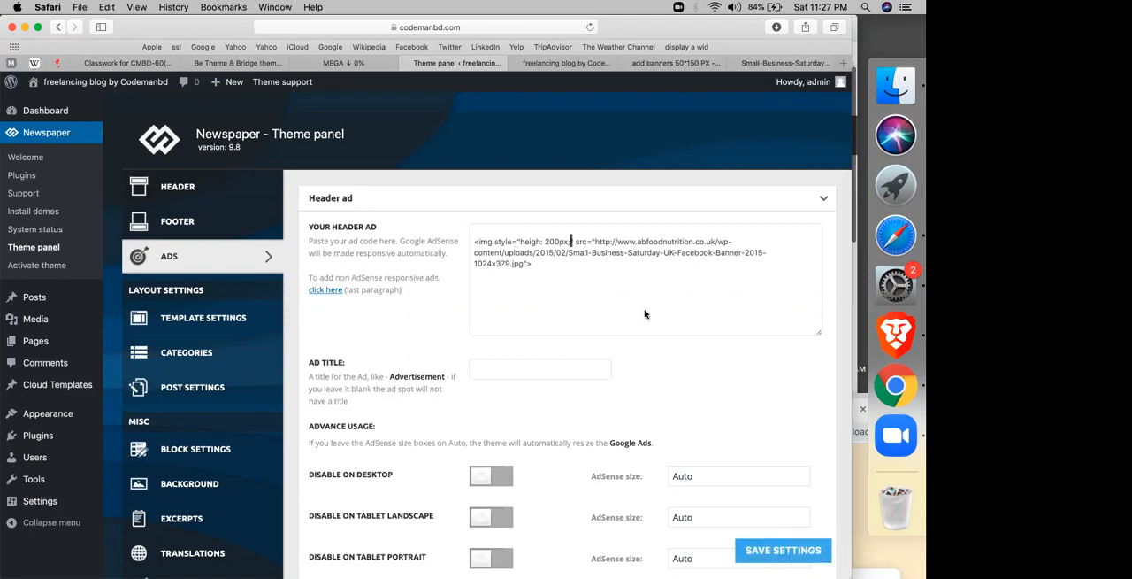
left_click(784, 552)
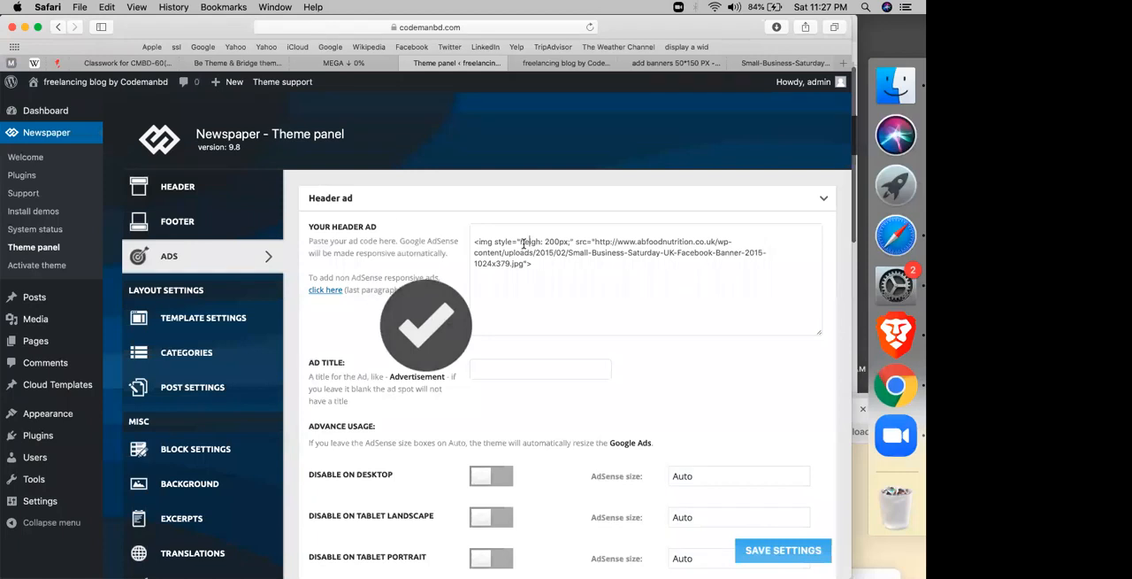
Step: Correct the img tag's style property to "height", save the settings, and check the banner on the homepage
left_click_drag(523, 245, 540, 244)
left_click(540, 244)
type("t:")
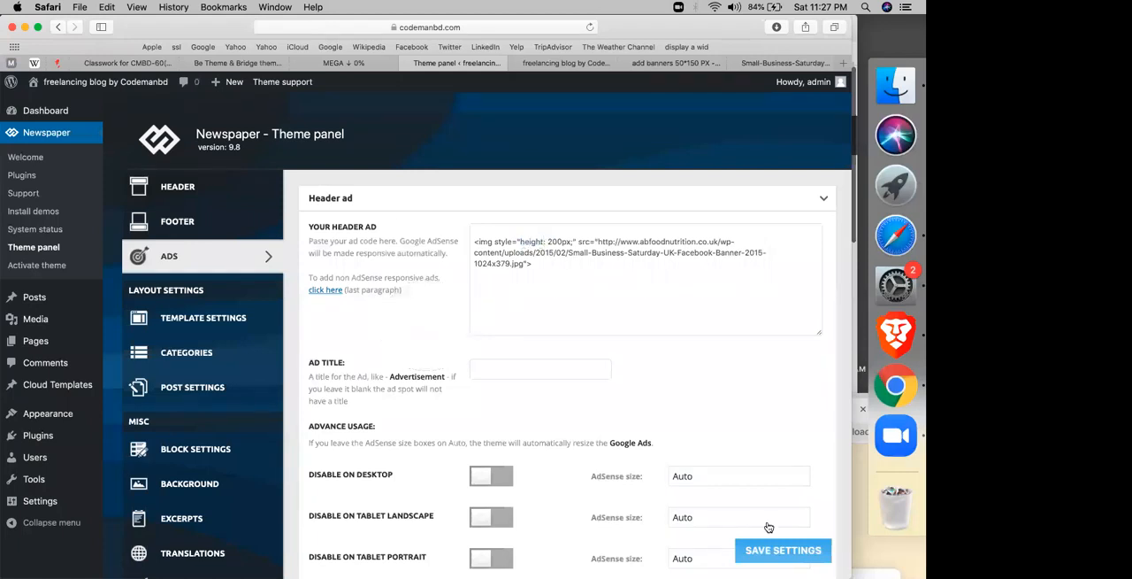
left_click(762, 554)
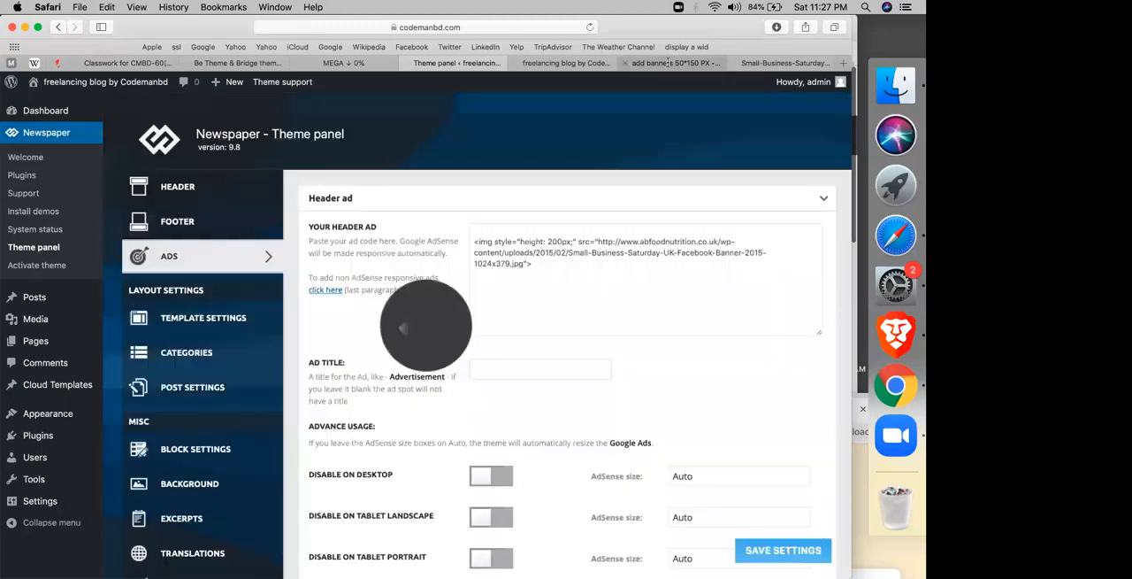
left_click(584, 63)
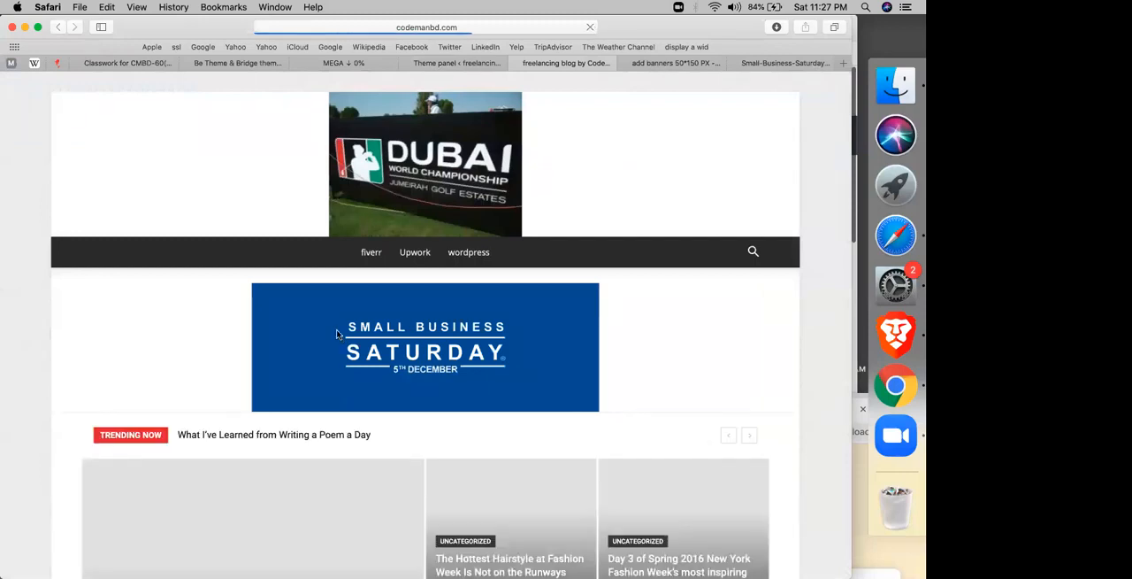
Step: Remove the blank line above the img tag in the theme panel's header ad code
left_click(430, 62)
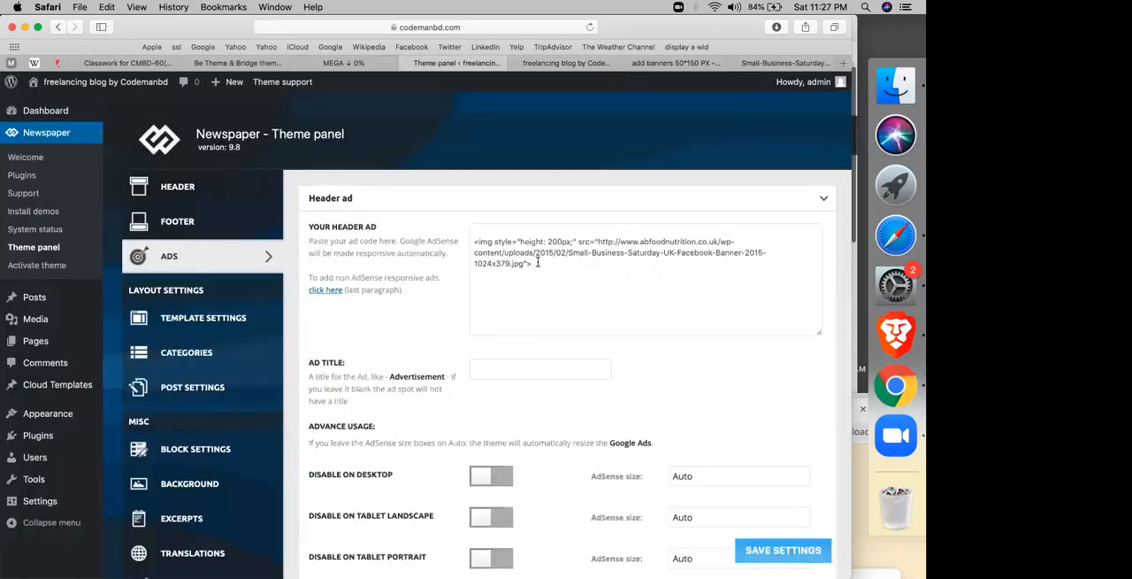
left_click(537, 262)
key("cmd+t")
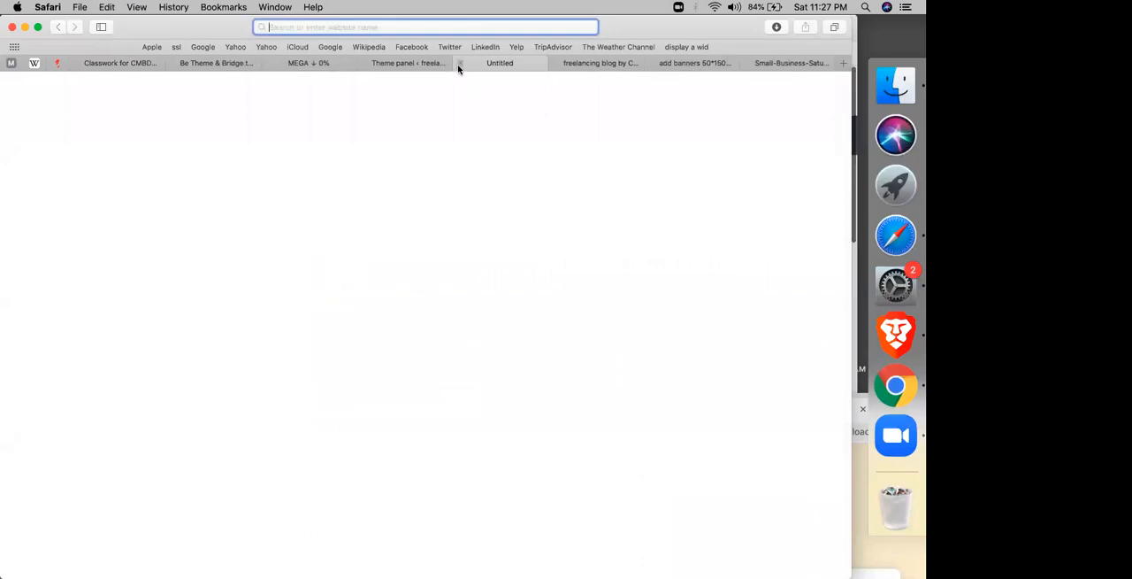
left_click(460, 64)
left_click(459, 67)
left_click(474, 241)
key("BackSpace")
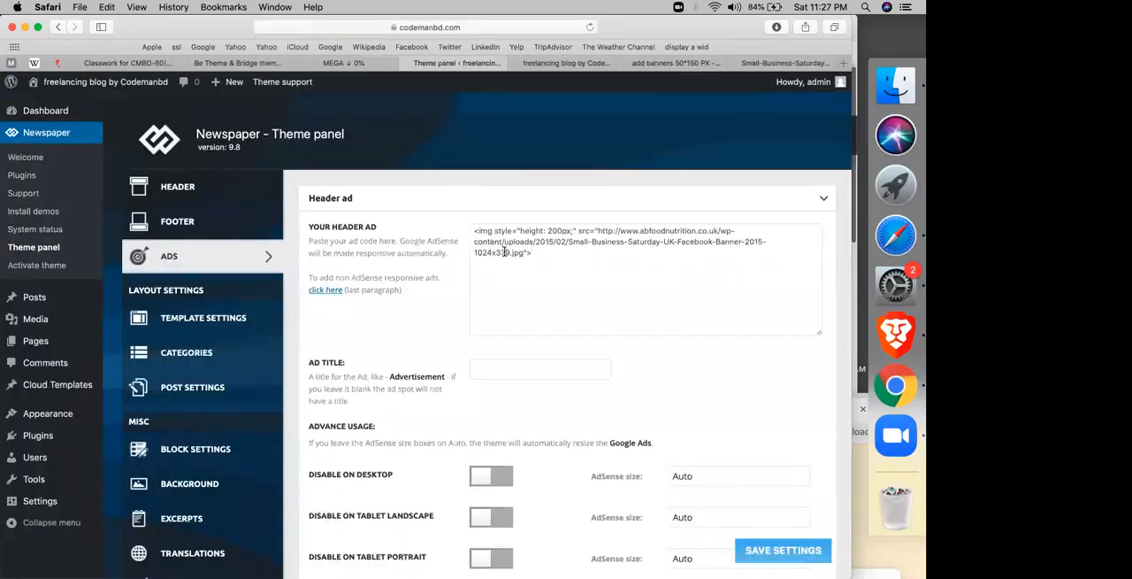
key("cmd+a")
Step: Open the sidebar ad settings, examine the ad's image code, and look at the sidebar ad on the homepage
scroll(410, 252, "down", 10)
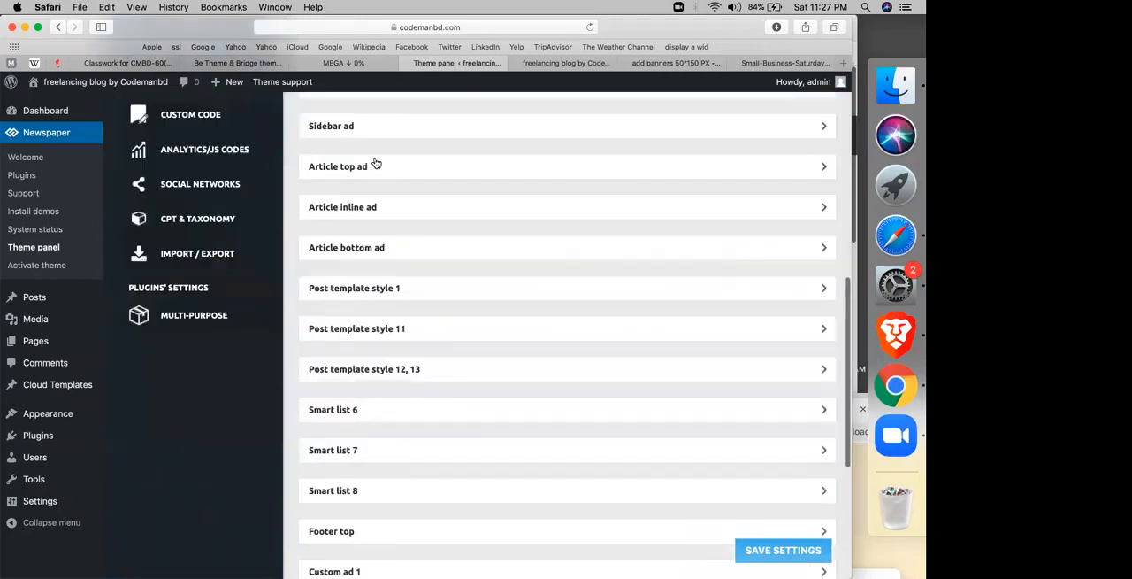
left_click(373, 136)
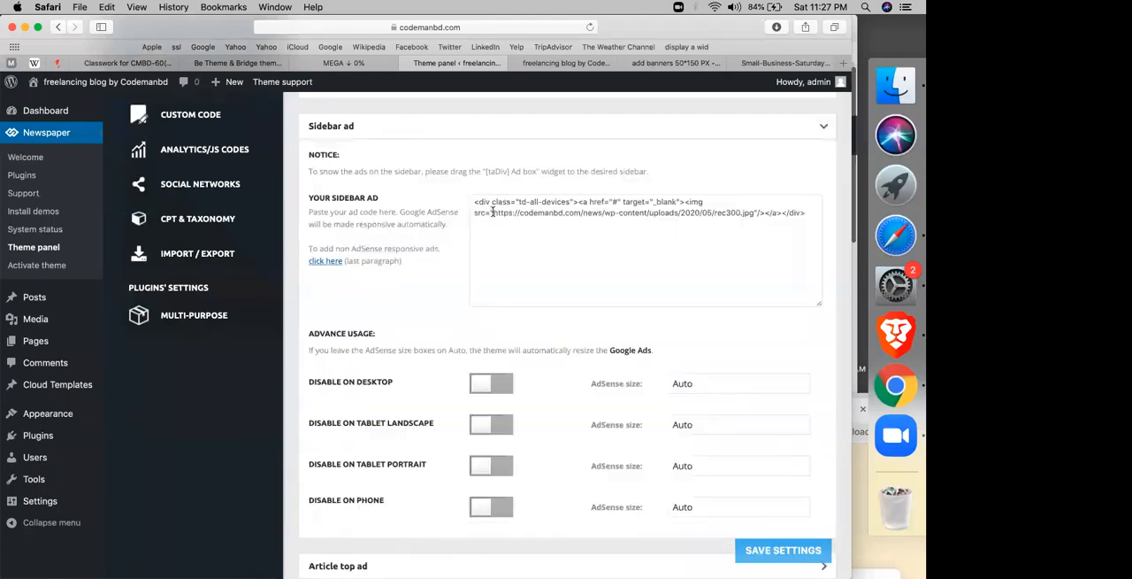
left_click_drag(493, 212, 612, 213)
left_click(511, 227)
scroll(459, 173, "up", 8)
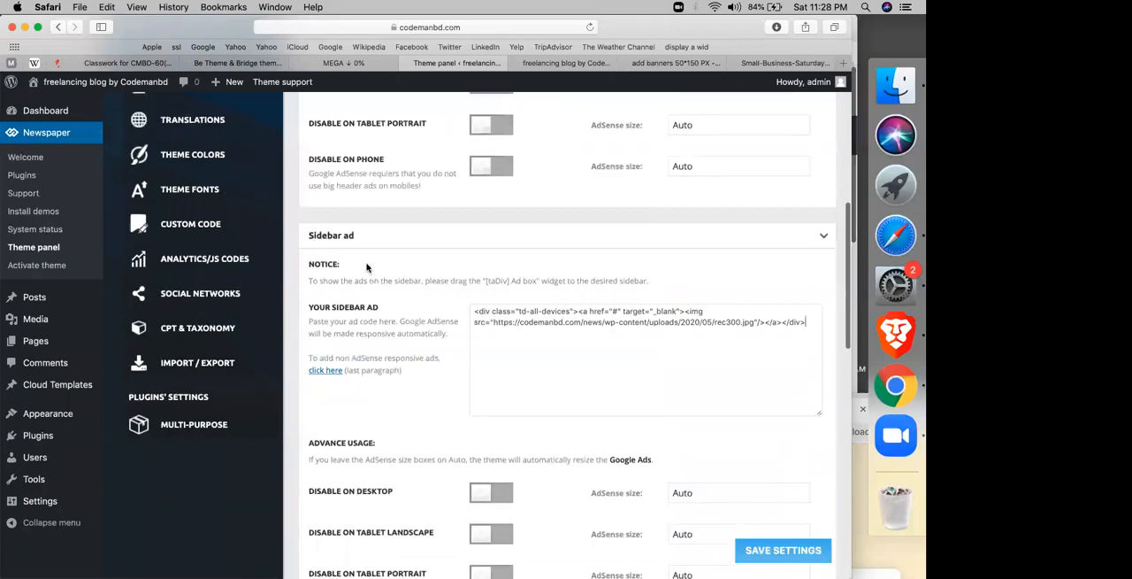
left_click(539, 64)
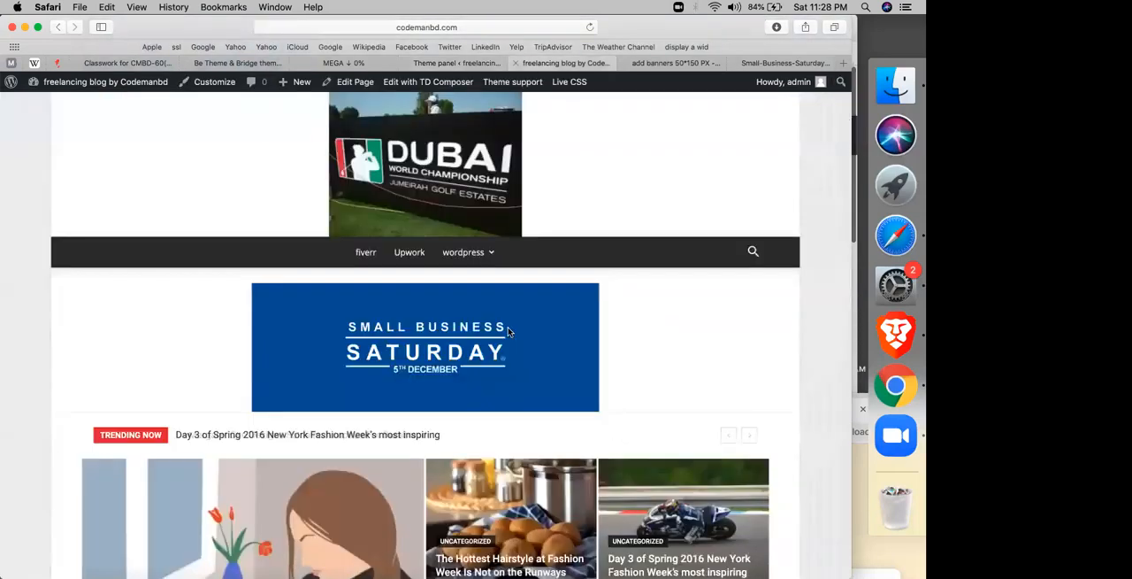
scroll(637, 168, "down", 10)
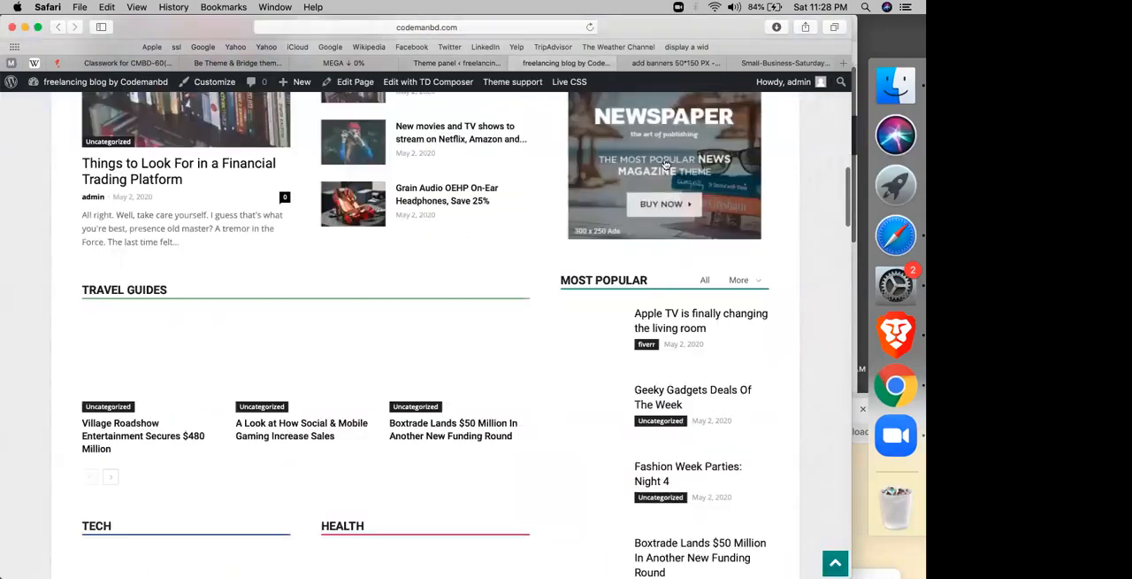
Step: Turn off the smart sidebar in the theme panel's template settings
left_click(456, 63)
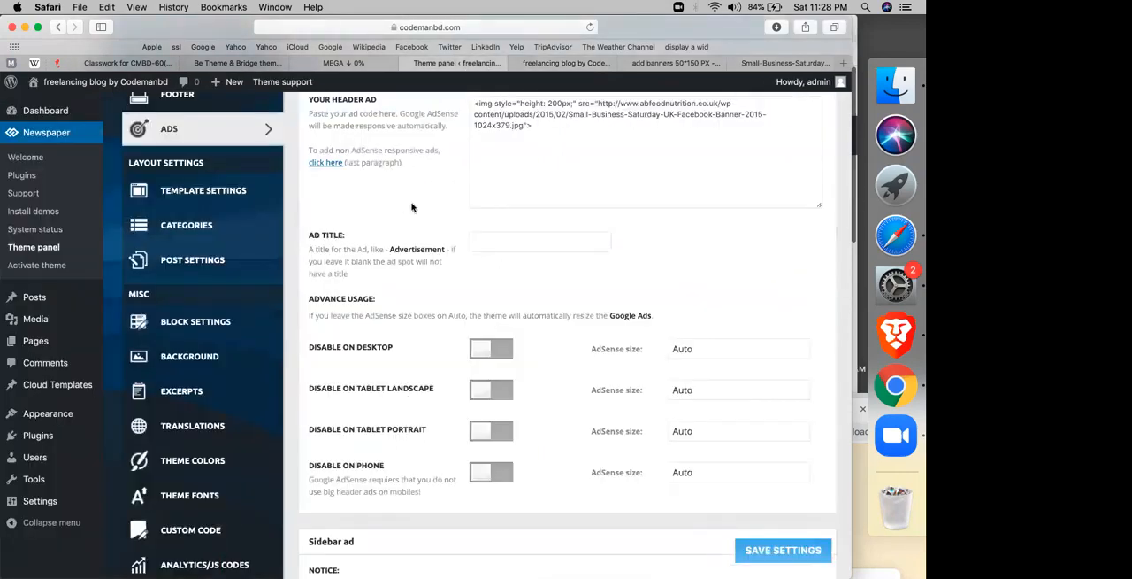
left_click(221, 224)
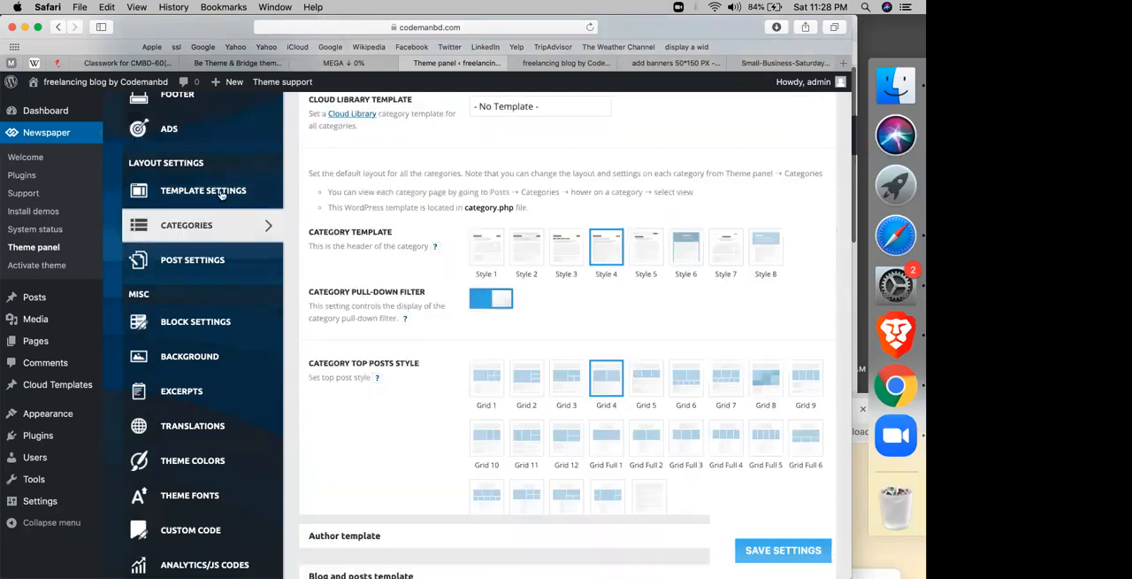
left_click(221, 192)
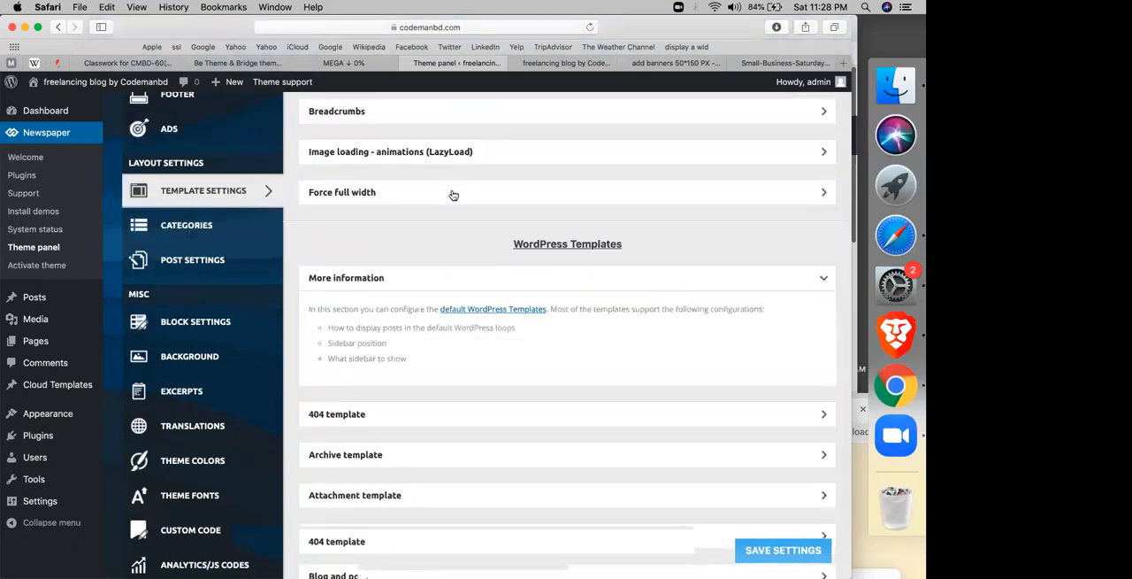
scroll(424, 198, "up", 3)
left_click(403, 200)
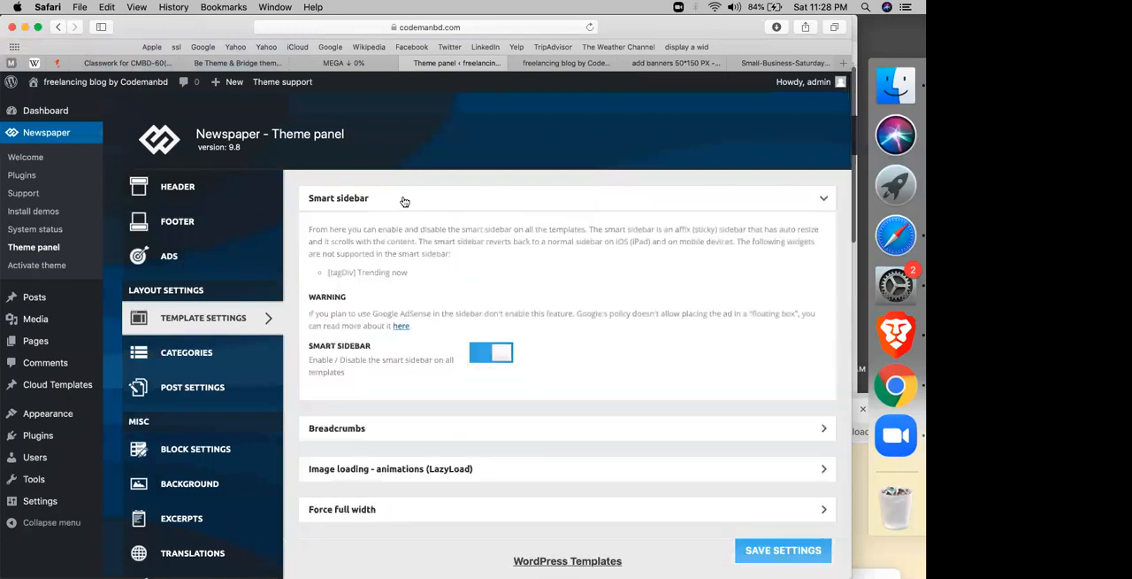
left_click(485, 354)
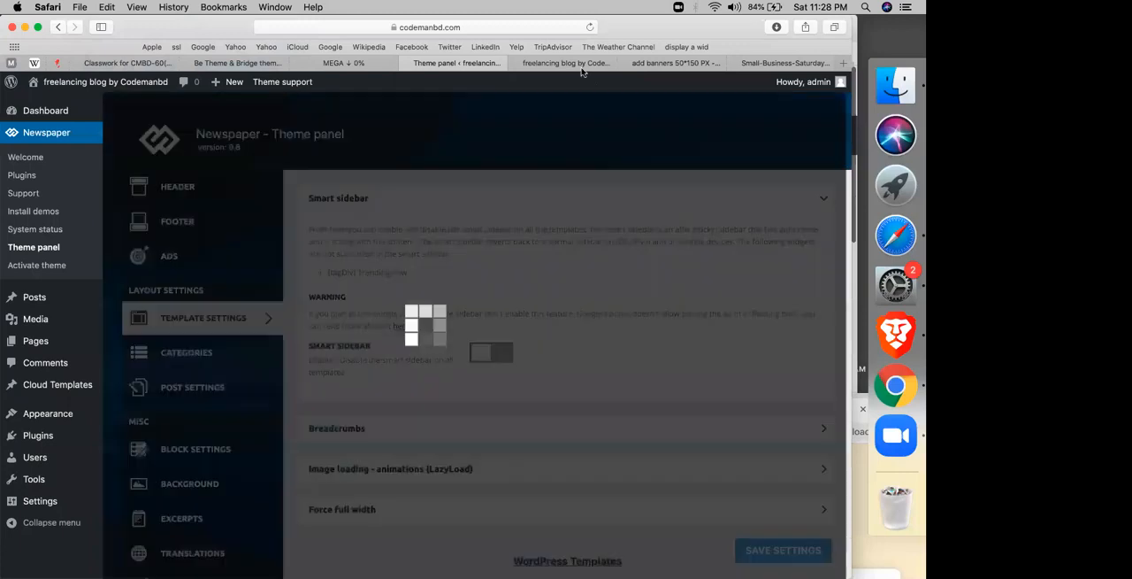
Step: Reload the homepage and examine how the sidebar behaves while the page moves
left_click(585, 64)
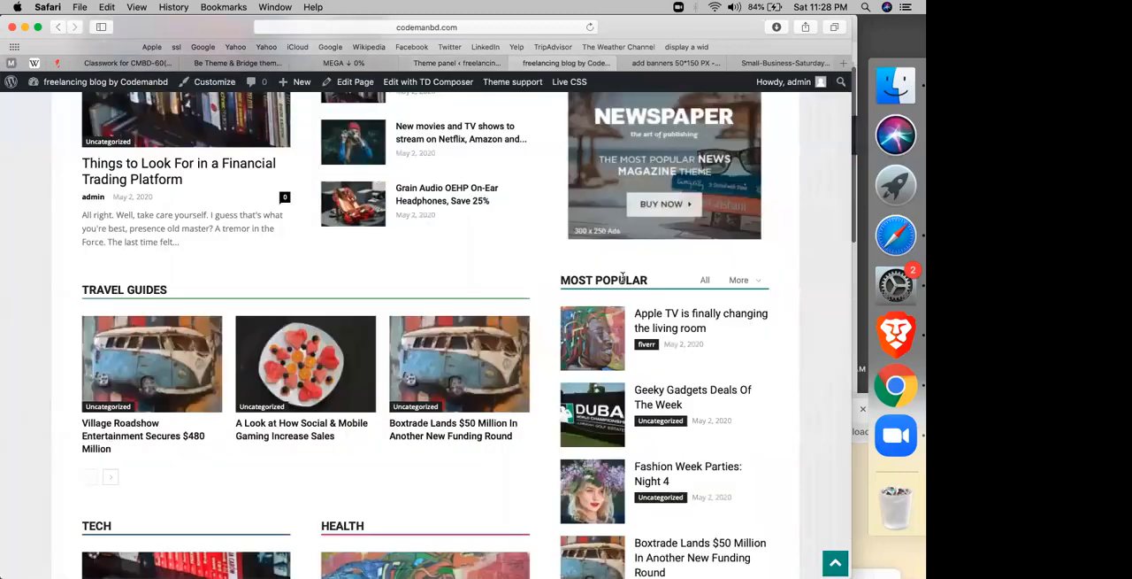
scroll(625, 277, "down", 5)
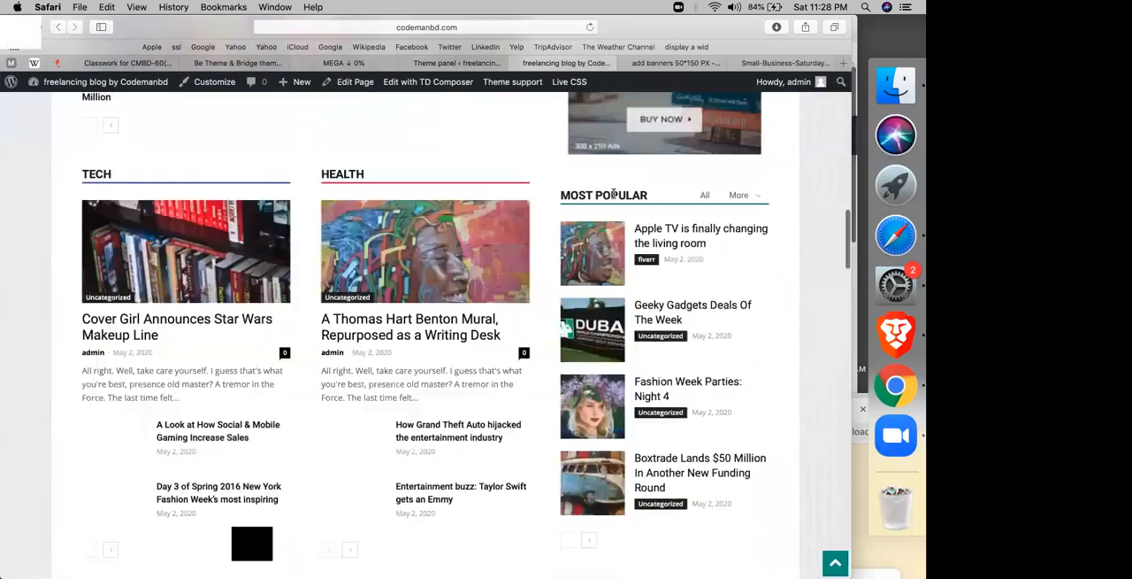
scroll(359, 40, "down", 5)
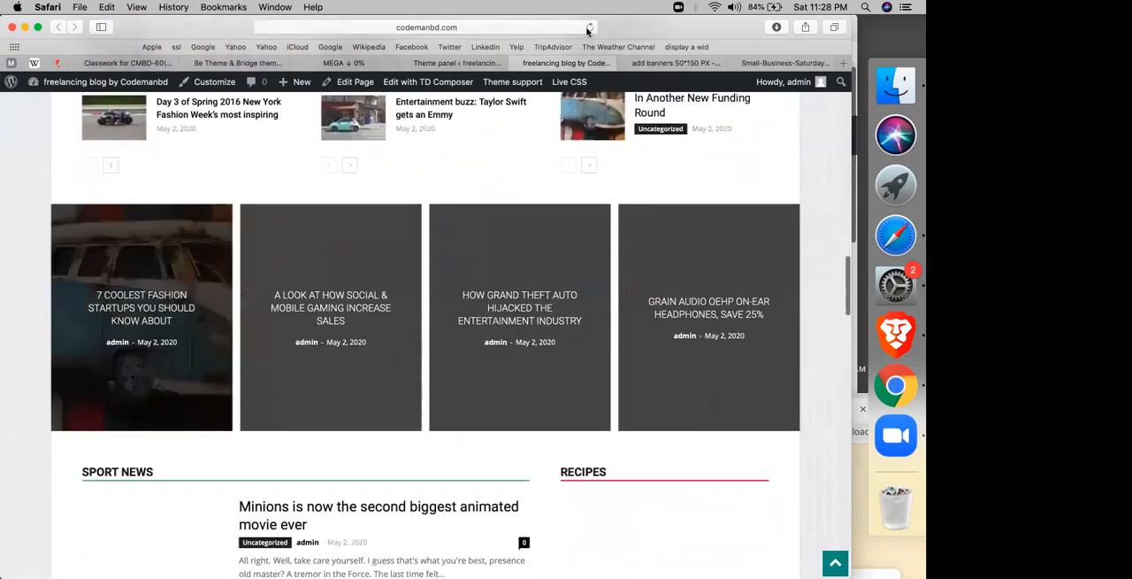
left_click(588, 28)
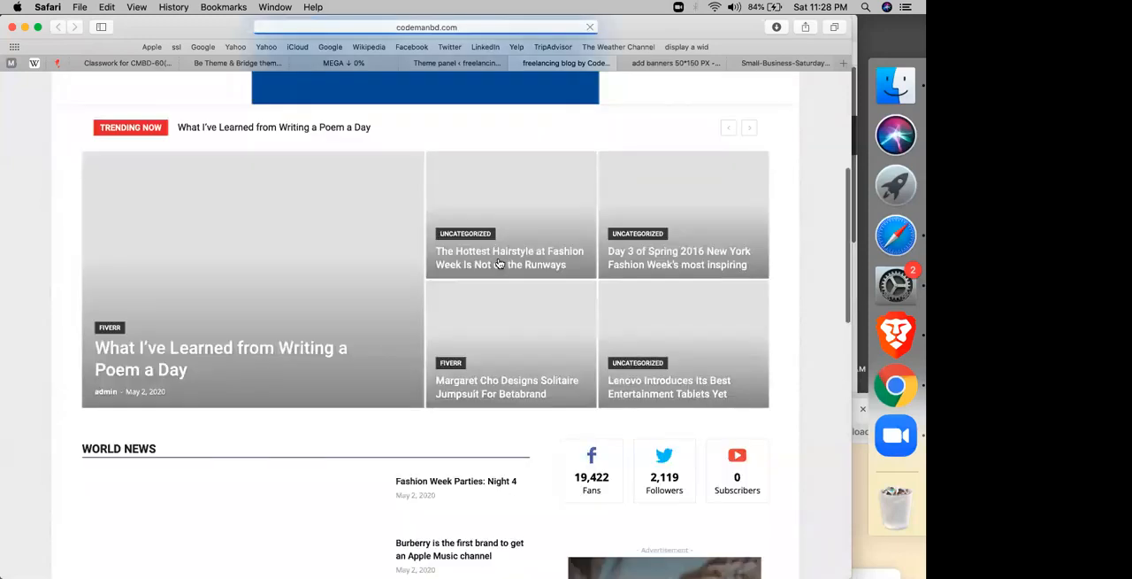
scroll(498, 263, "down", 10)
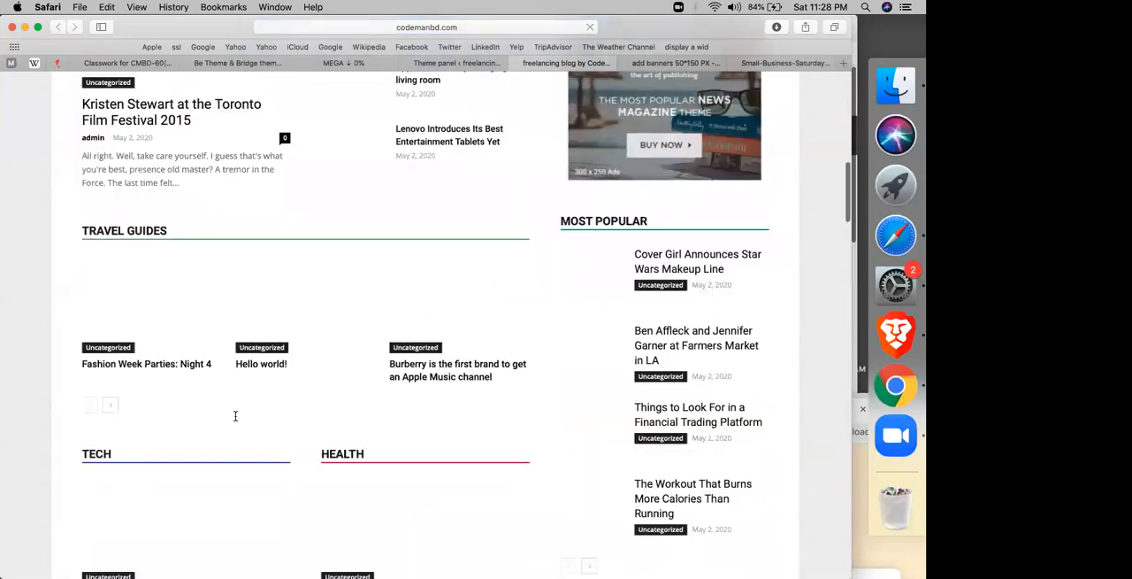
scroll(252, 263, "down", 8)
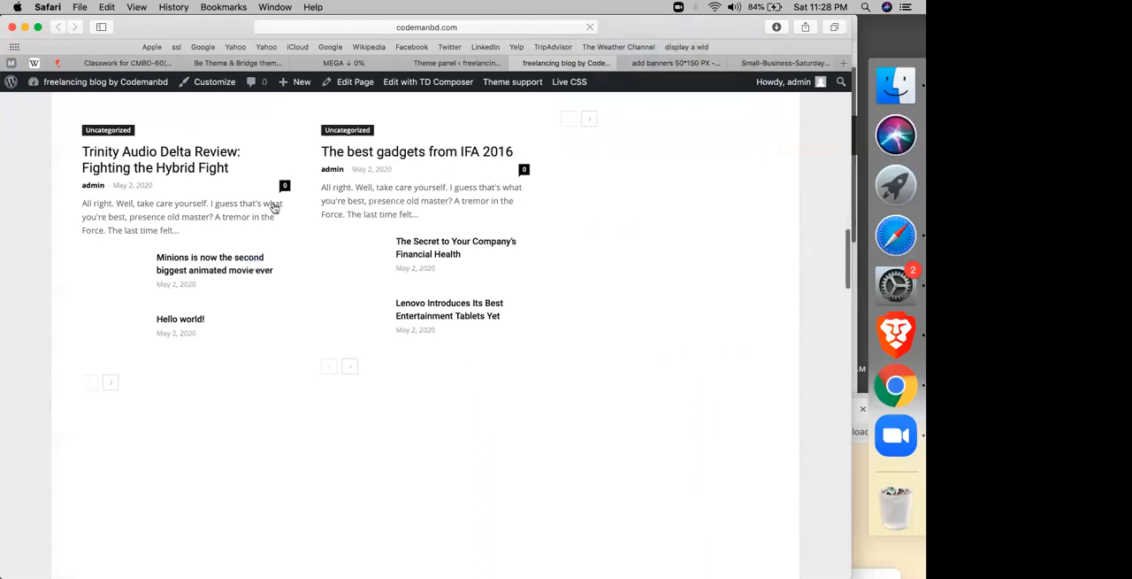
scroll(156, 213, "up", 8)
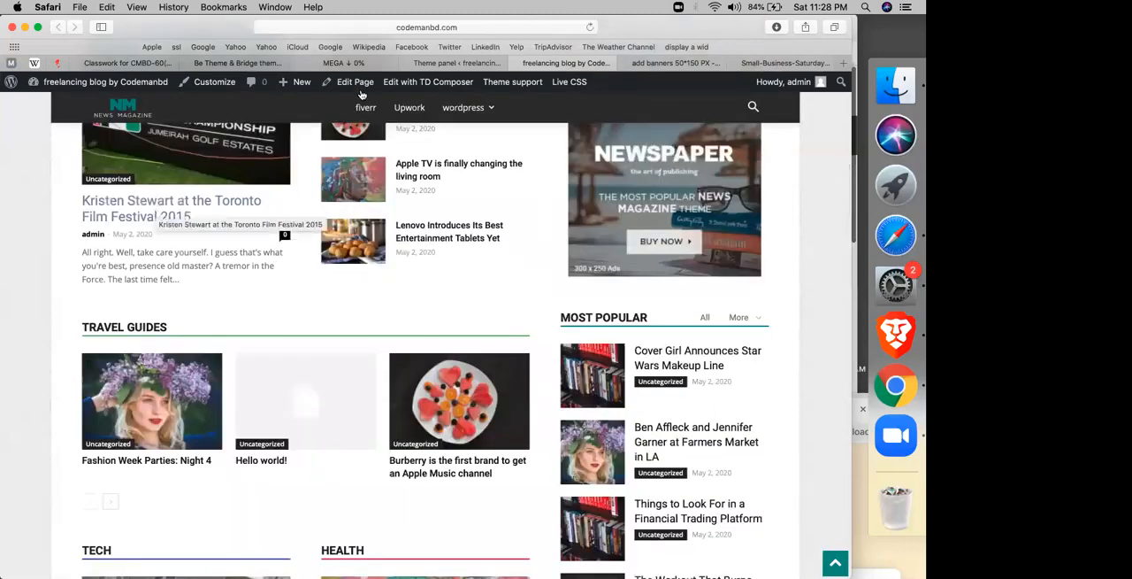
Step: Turn the smart sidebar back on in the template settings and look at the sidebar on the homepage
left_click(437, 64)
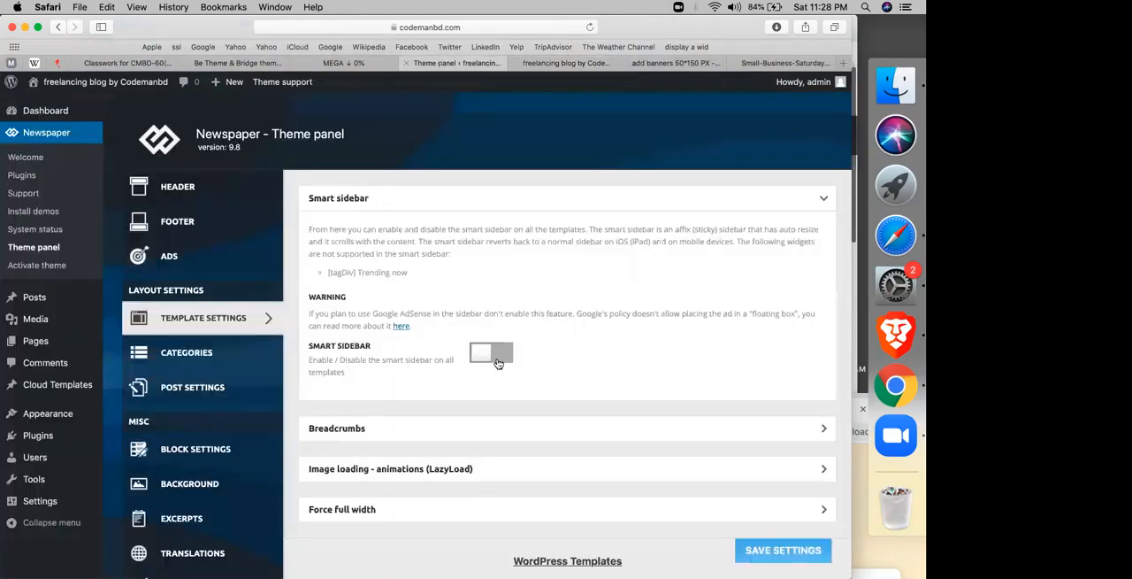
left_click(498, 363)
scroll(331, 288, "down", 5)
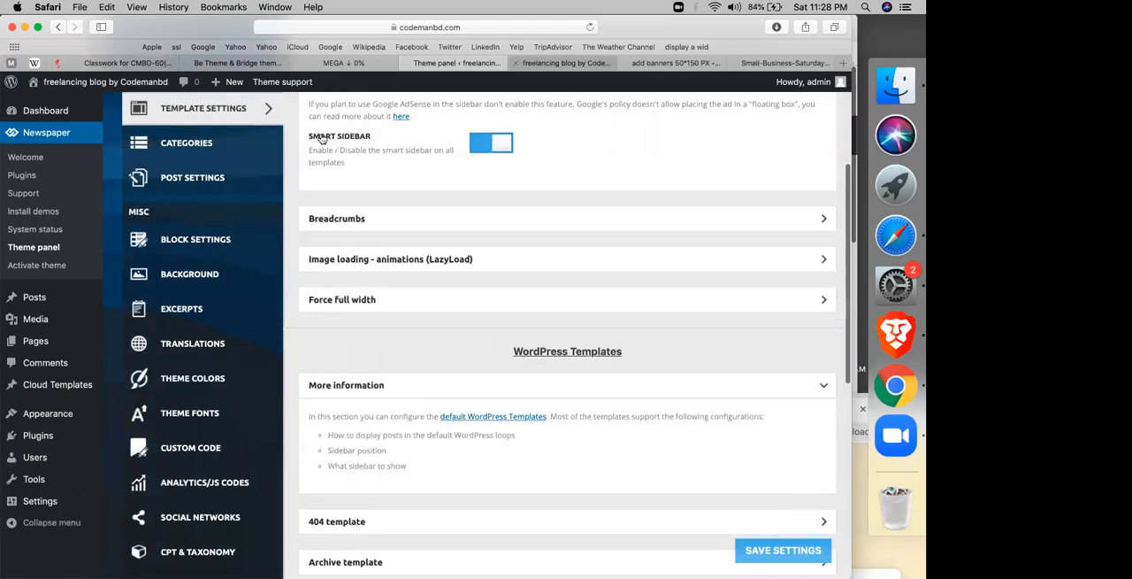
left_click(555, 65)
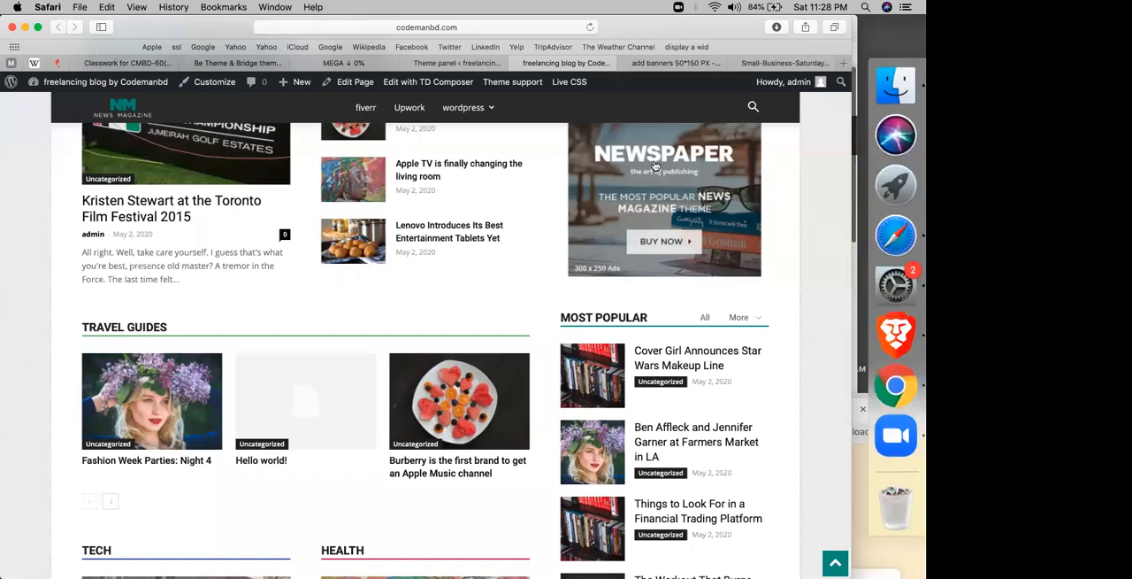
Step: Open the theme panel's category settings, then examine the top posts and article list on the site's fiverr category page
left_click(482, 67)
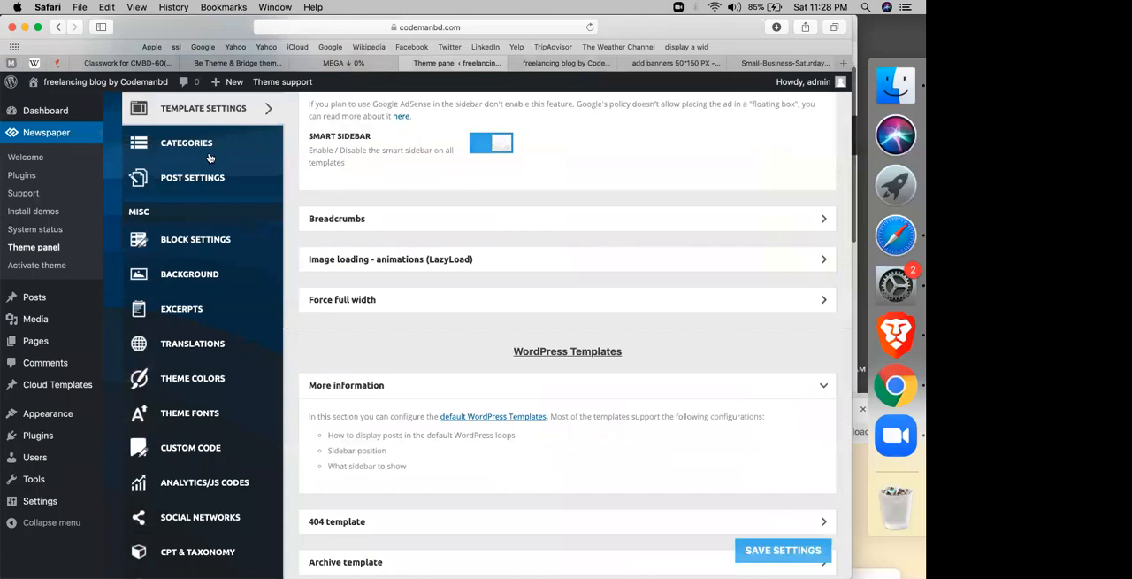
left_click(210, 147)
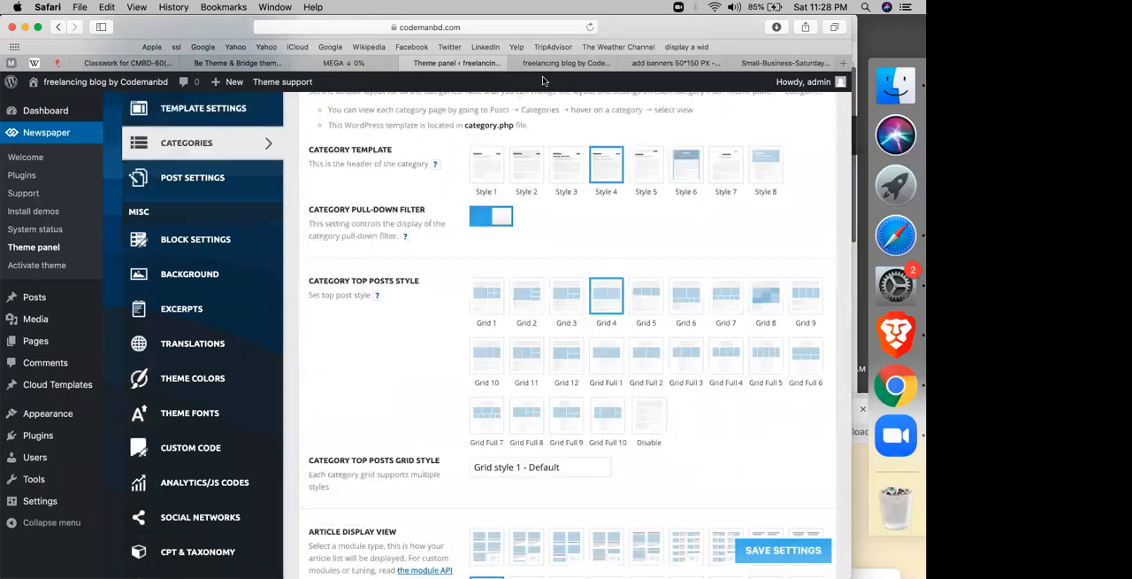
left_click(546, 69)
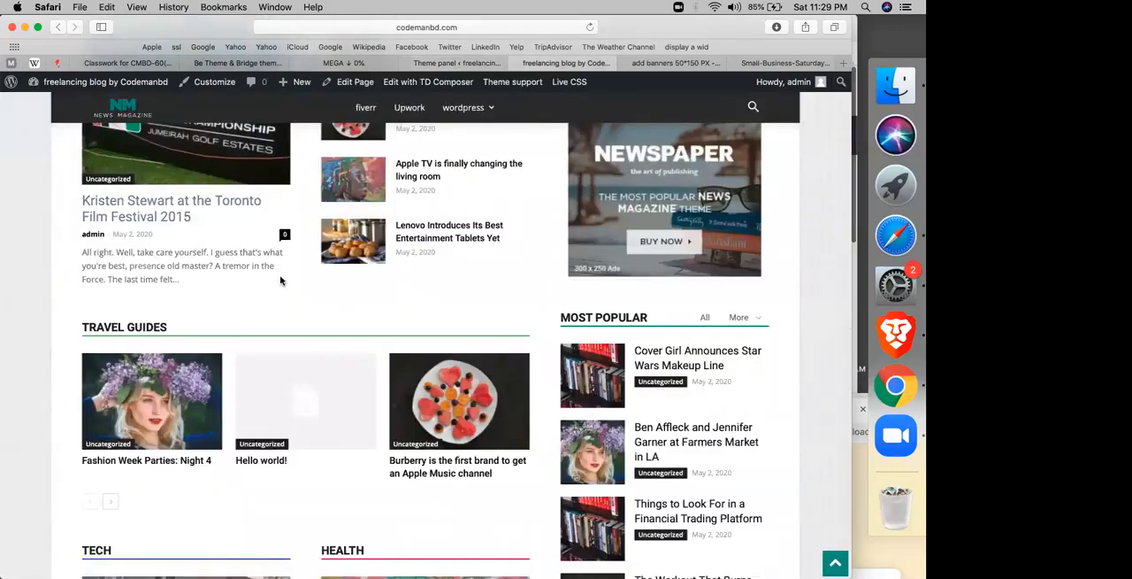
scroll(279, 281, "up", 5)
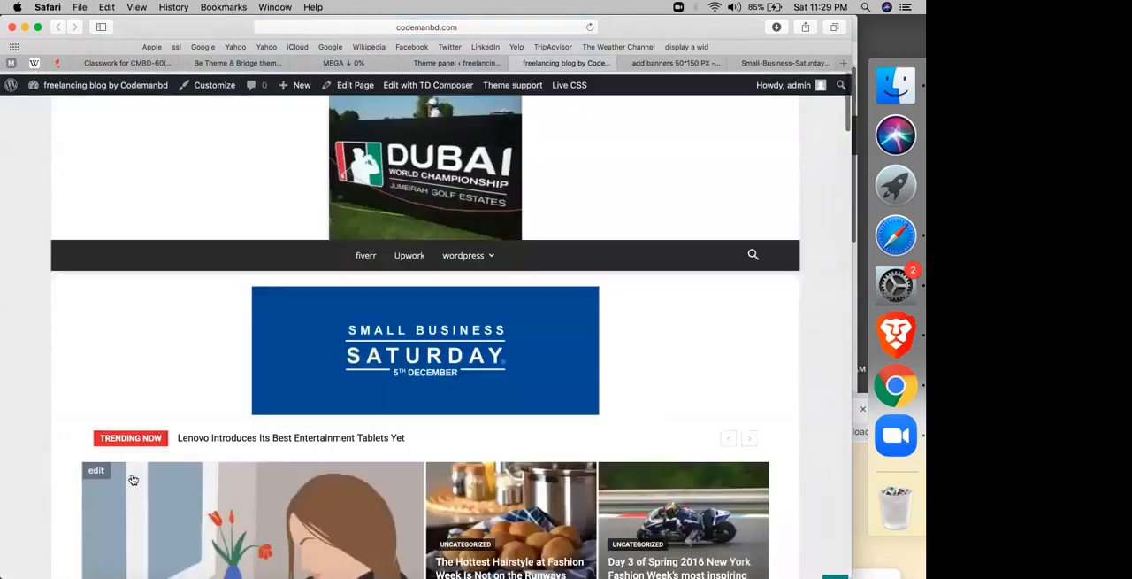
left_click(367, 253)
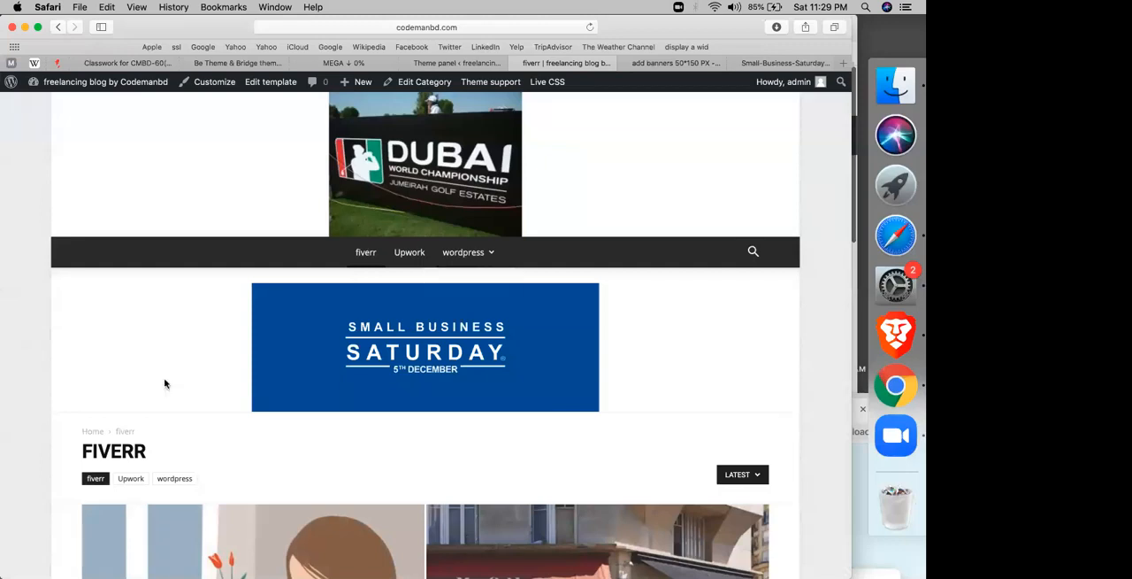
scroll(164, 383, "down", 5)
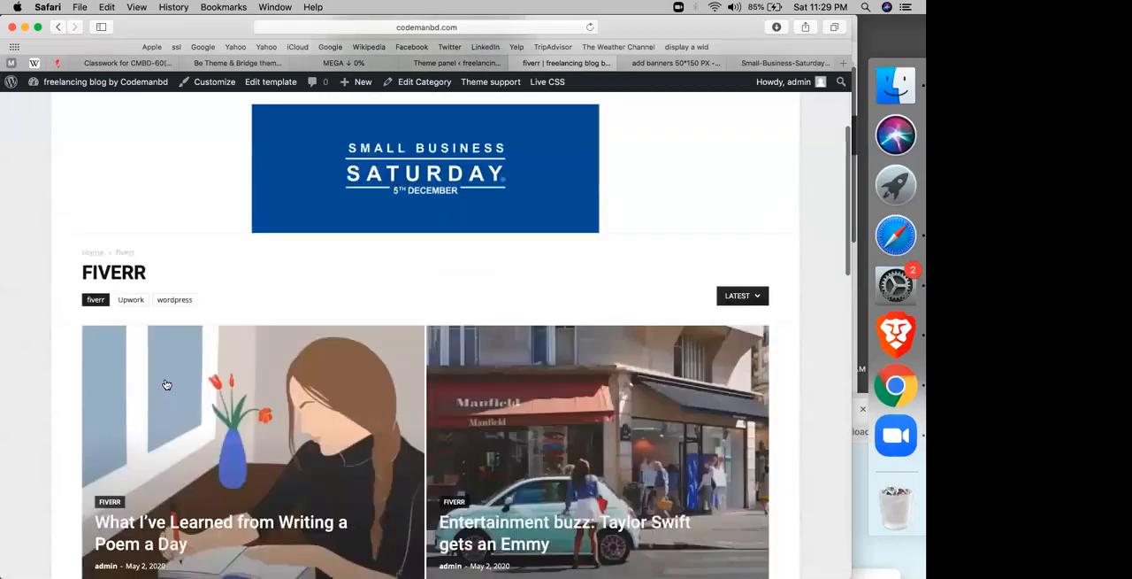
scroll(165, 383, "down", 4)
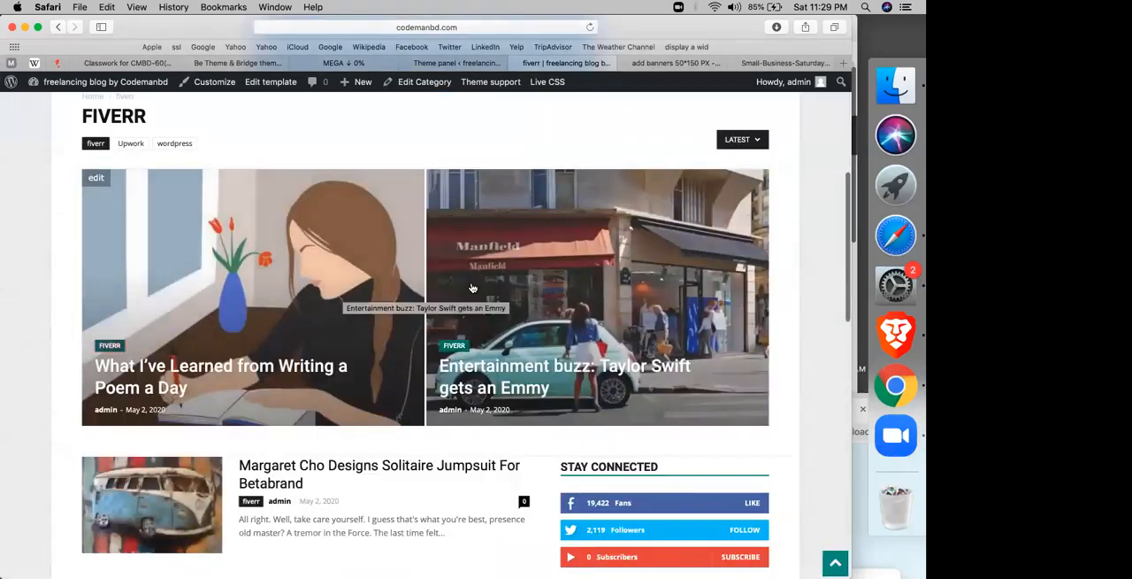
scroll(473, 288, "down", 8)
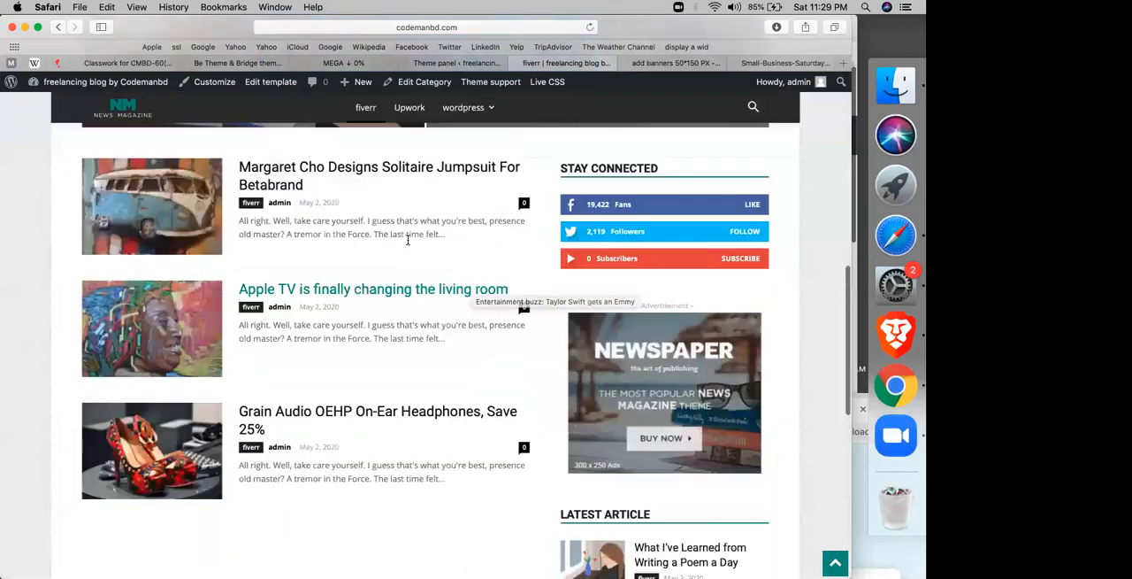
scroll(408, 239, "up", 1)
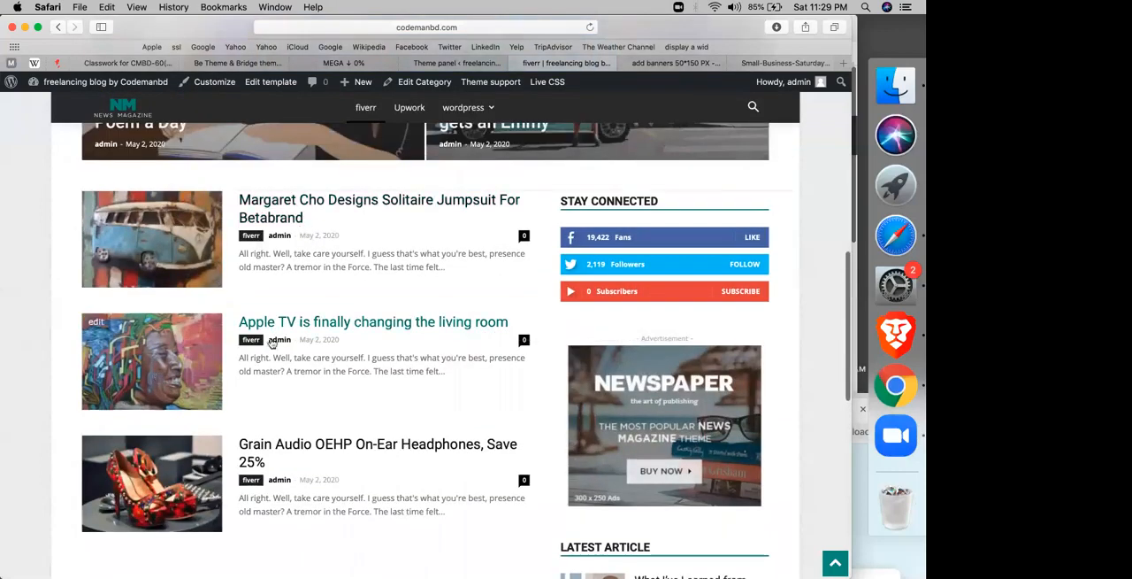
scroll(295, 326, "up", 1)
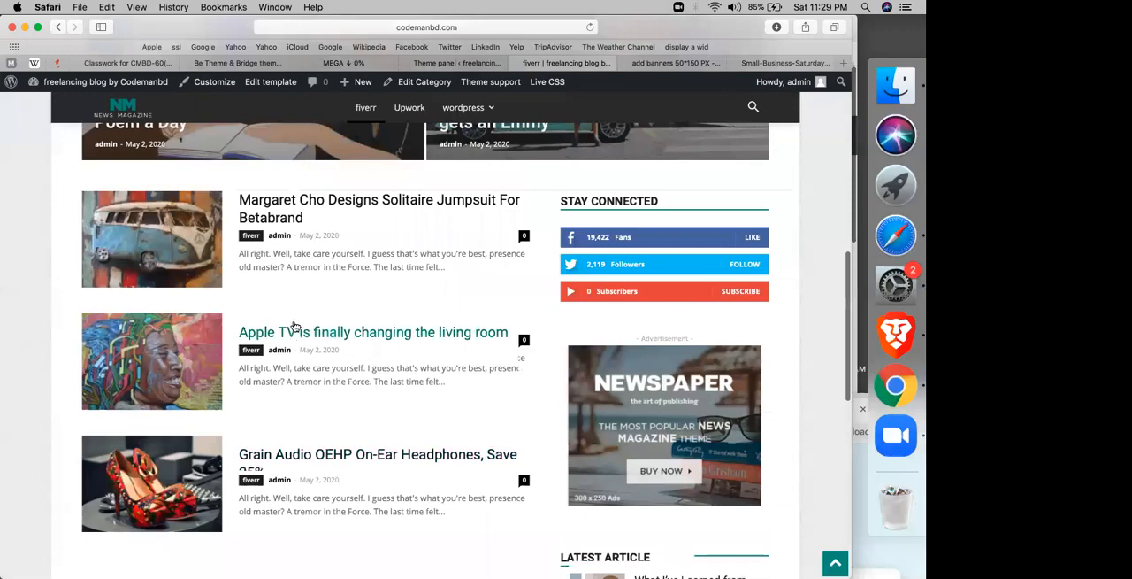
scroll(533, 80, "up", 3)
Step: Set the category top posts style to Grid 5, save the settings, and check the reloaded fiverr page
left_click(457, 63)
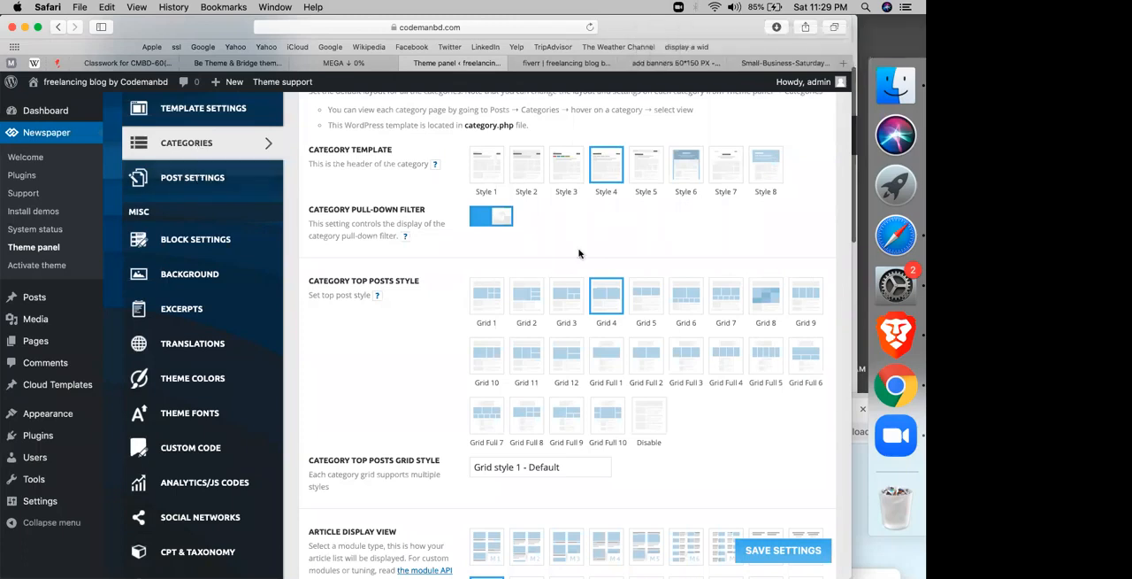
left_click(641, 299)
left_click(756, 554)
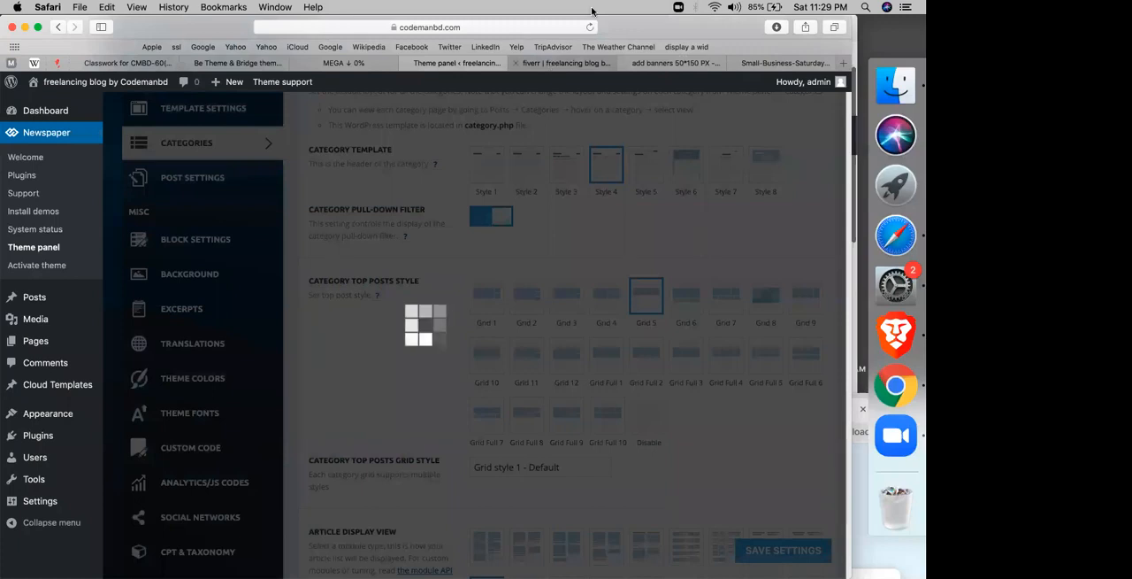
left_click(552, 65)
left_click(589, 28)
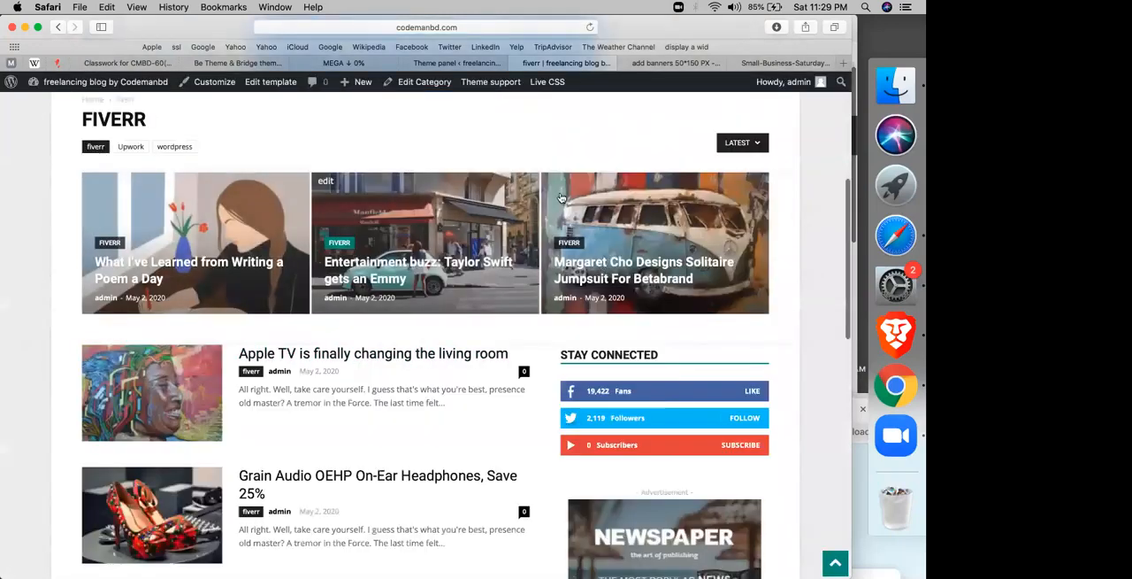
Step: Change the category top posts style to Grid 1, save the settings, and check the reloaded fiverr page
left_click(466, 64)
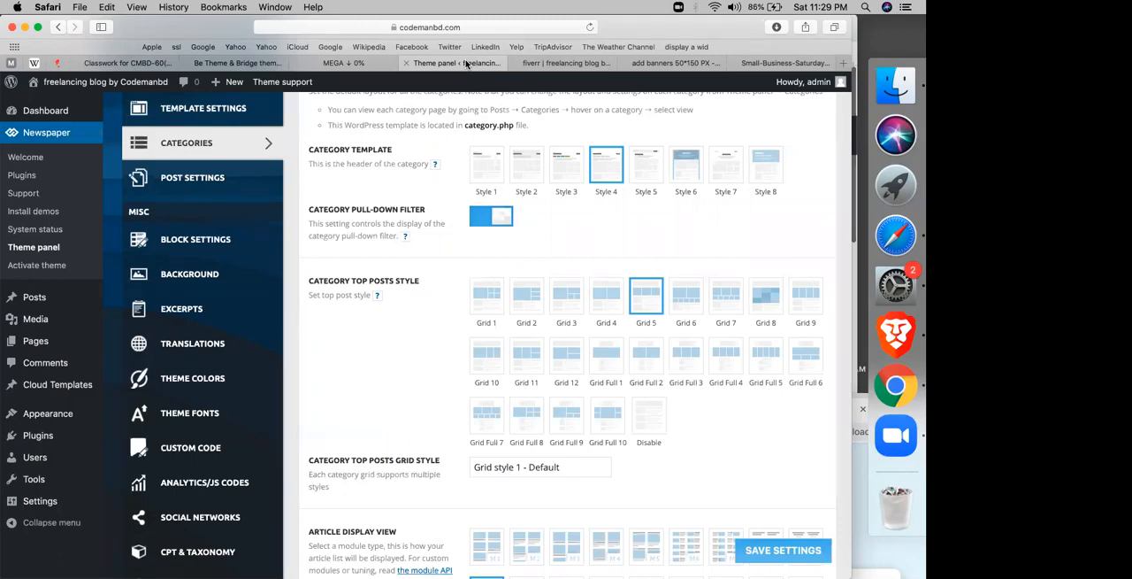
left_click(486, 294)
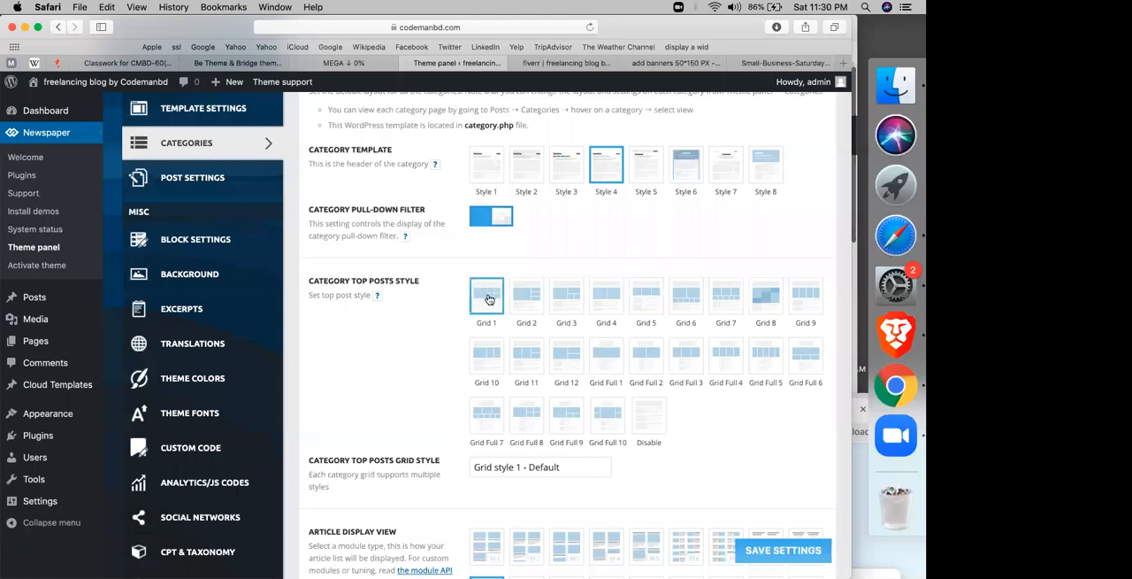
left_click(766, 554)
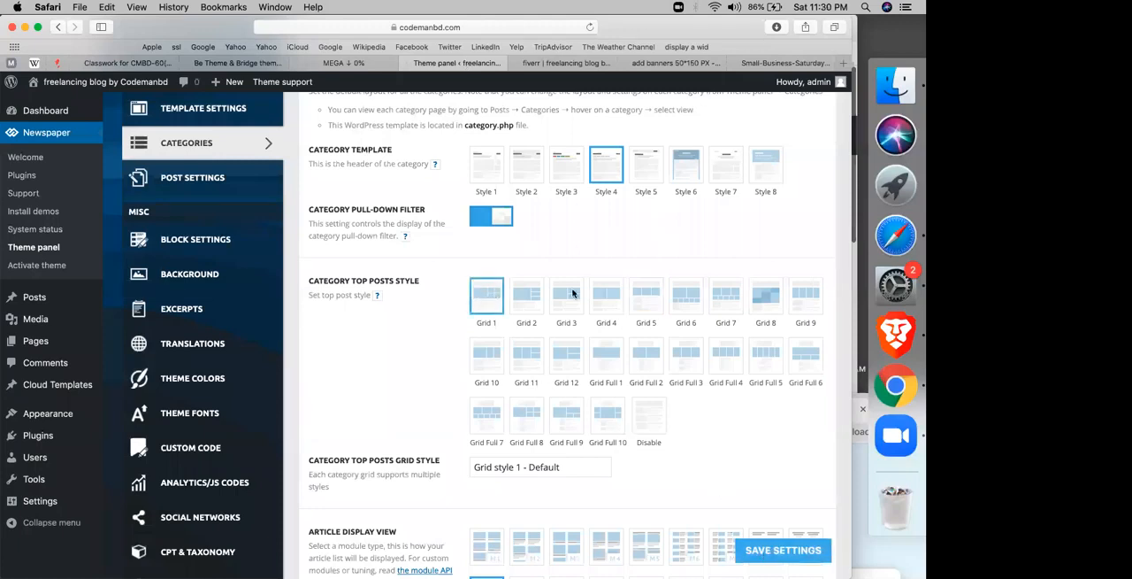
left_click(566, 63)
left_click(589, 28)
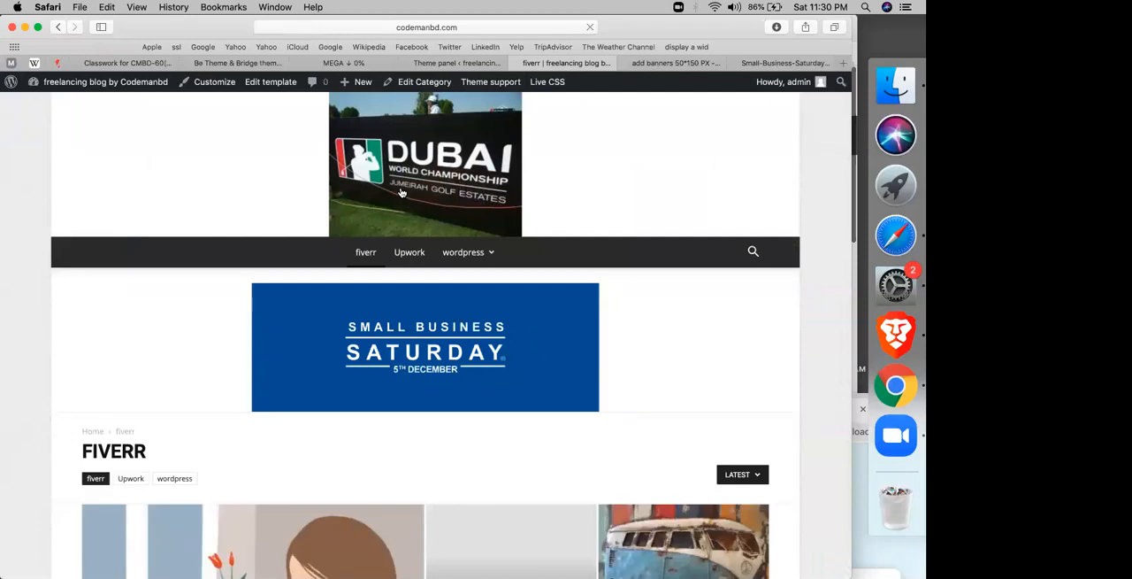
scroll(401, 192, "down", 3)
scroll(275, 228, "down", 2)
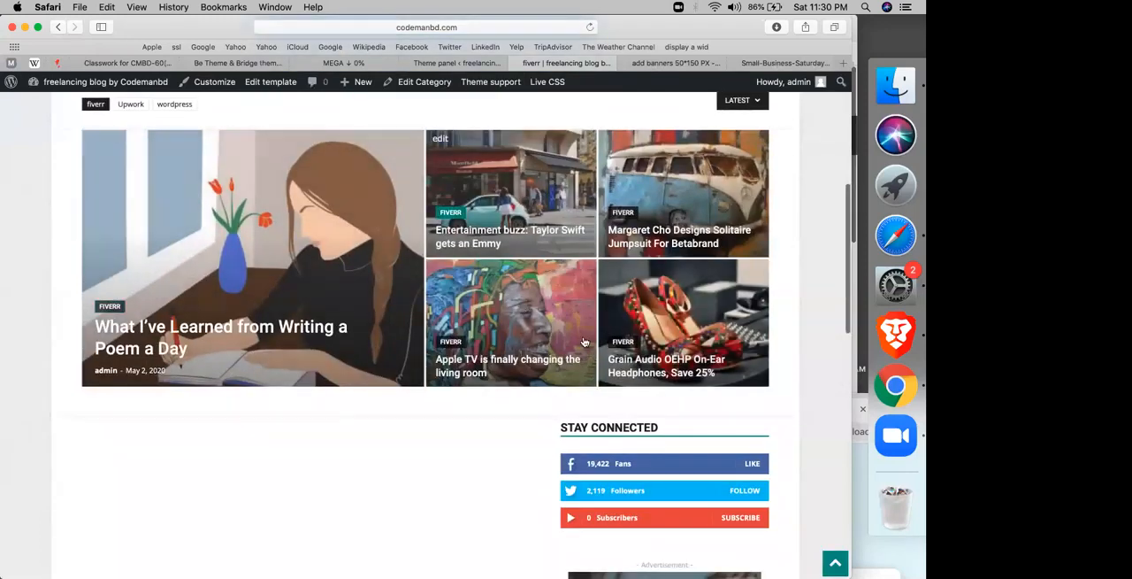
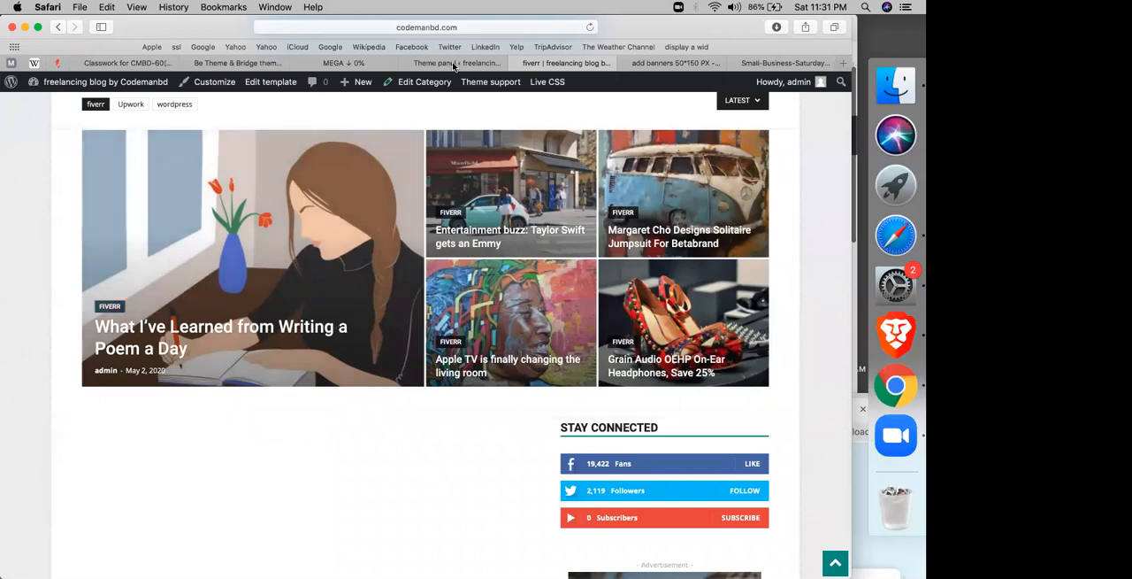
Step: Examine the top posts grid, article area, sidebar and footer on the fiverr category page
scroll(436, 348, "down", 5)
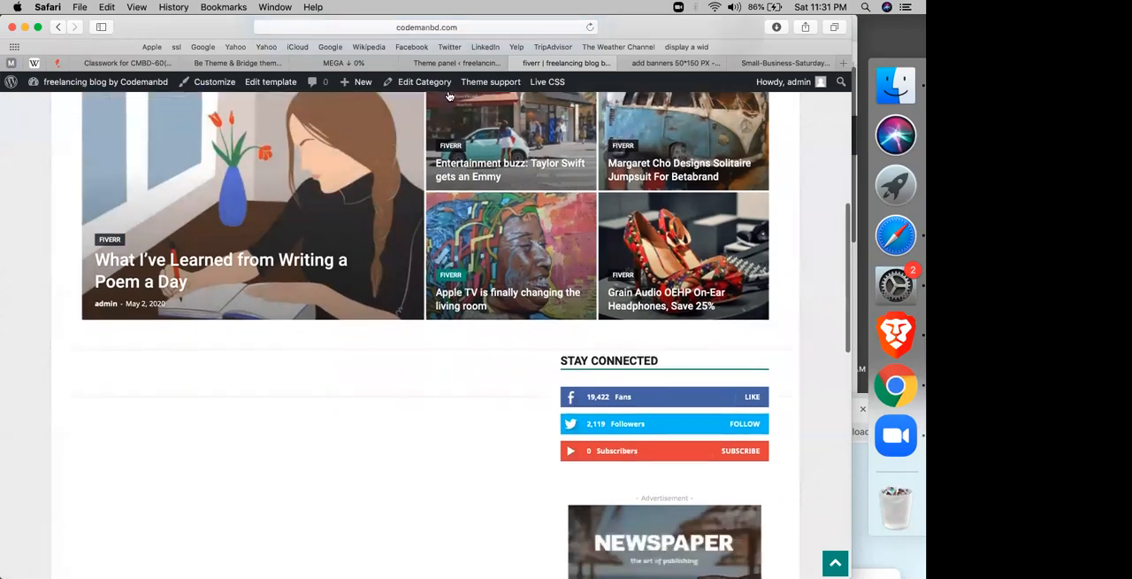
scroll(436, 349, "down", 3)
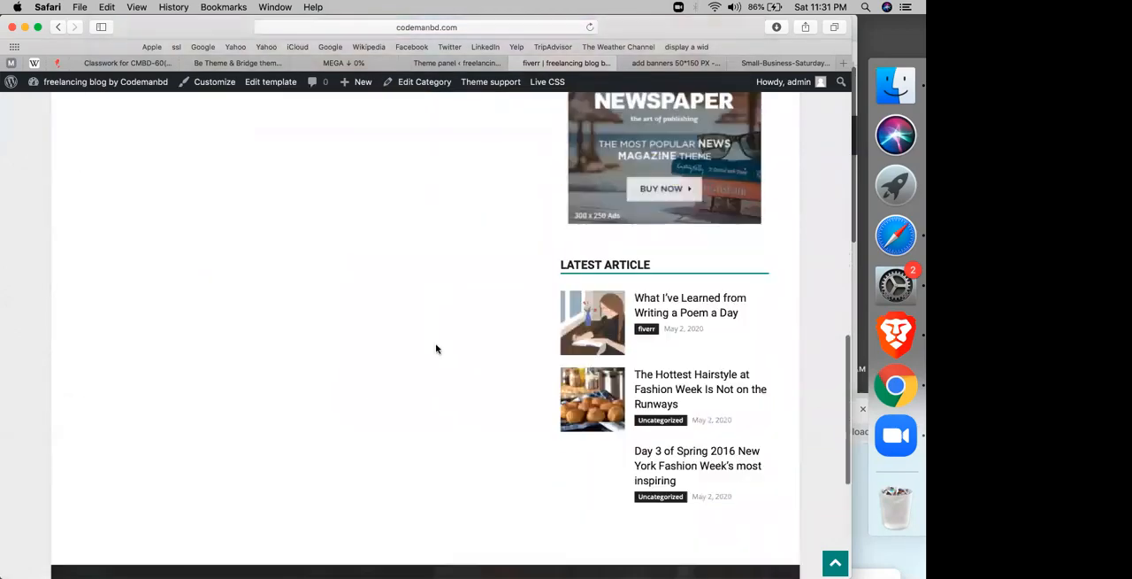
scroll(436, 349, "down", 2)
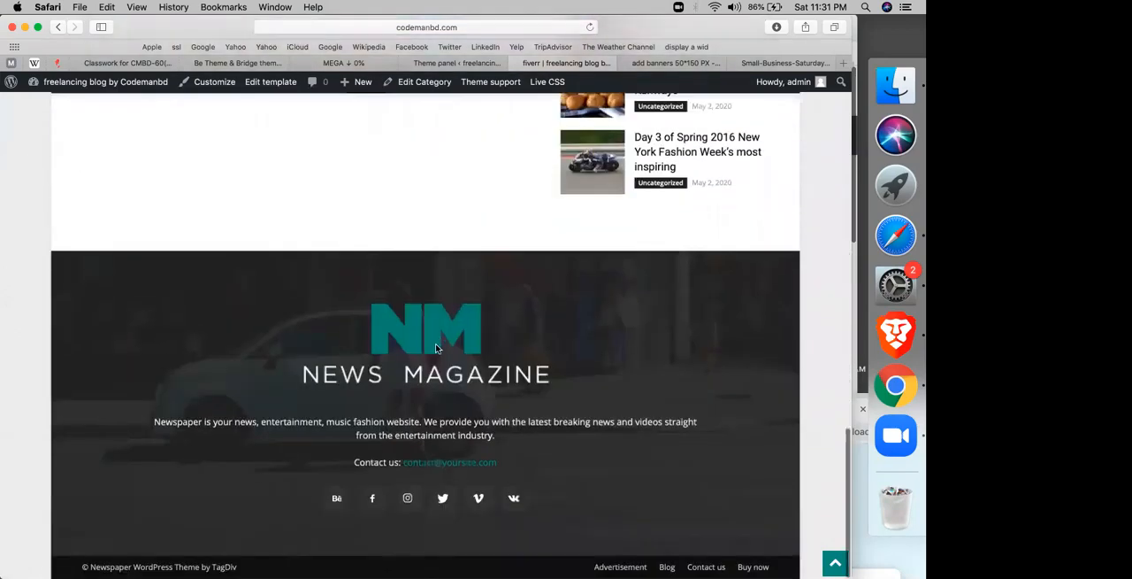
scroll(436, 349, "up", 5)
scroll(436, 348, "down", 4)
scroll(436, 349, "up", 5)
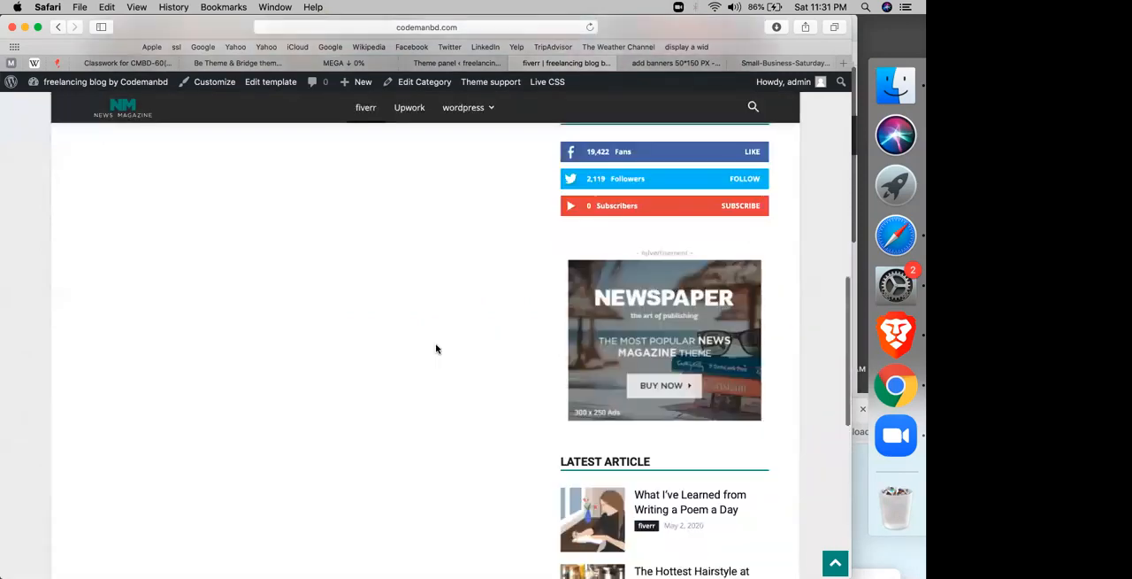
scroll(436, 348, "down", 5)
scroll(436, 348, "up", 5)
scroll(436, 350, "up", 5)
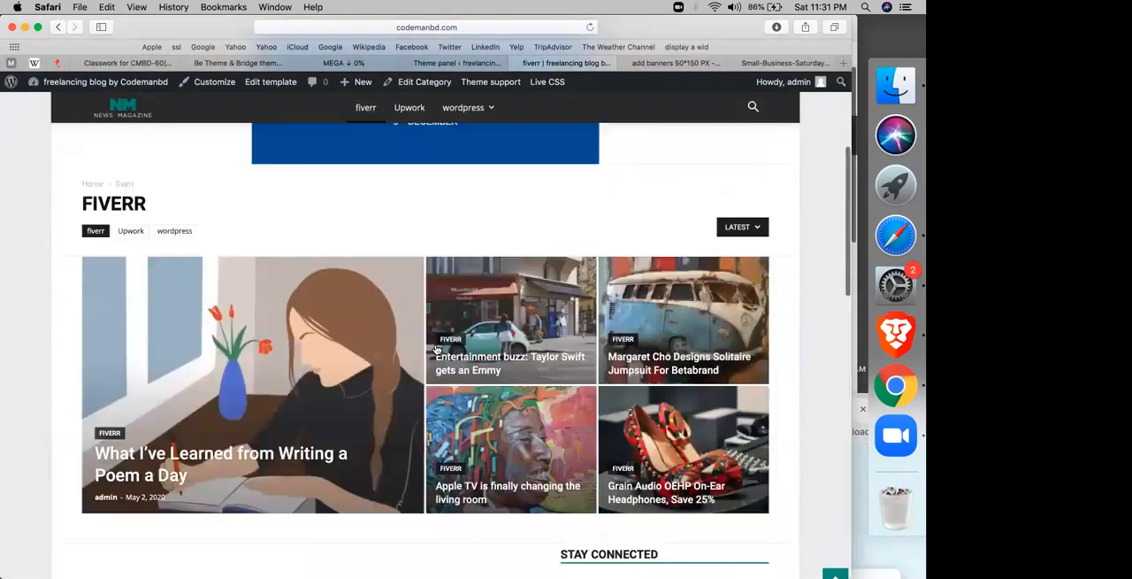
scroll(436, 350, "down", 5)
scroll(436, 349, "up", 5)
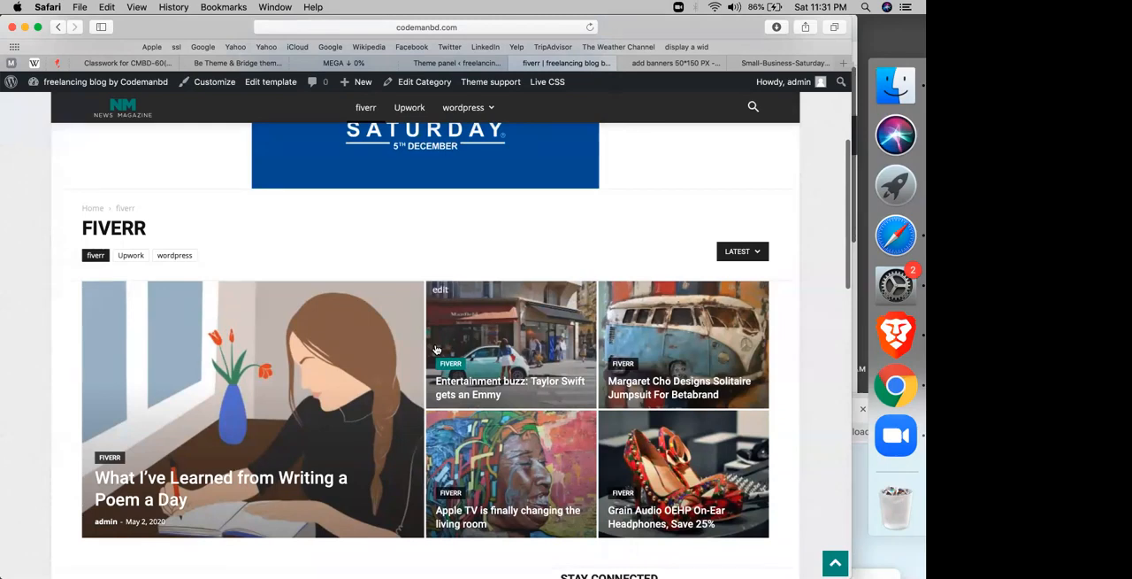
scroll(437, 349, "down", 3)
scroll(436, 350, "down", 4)
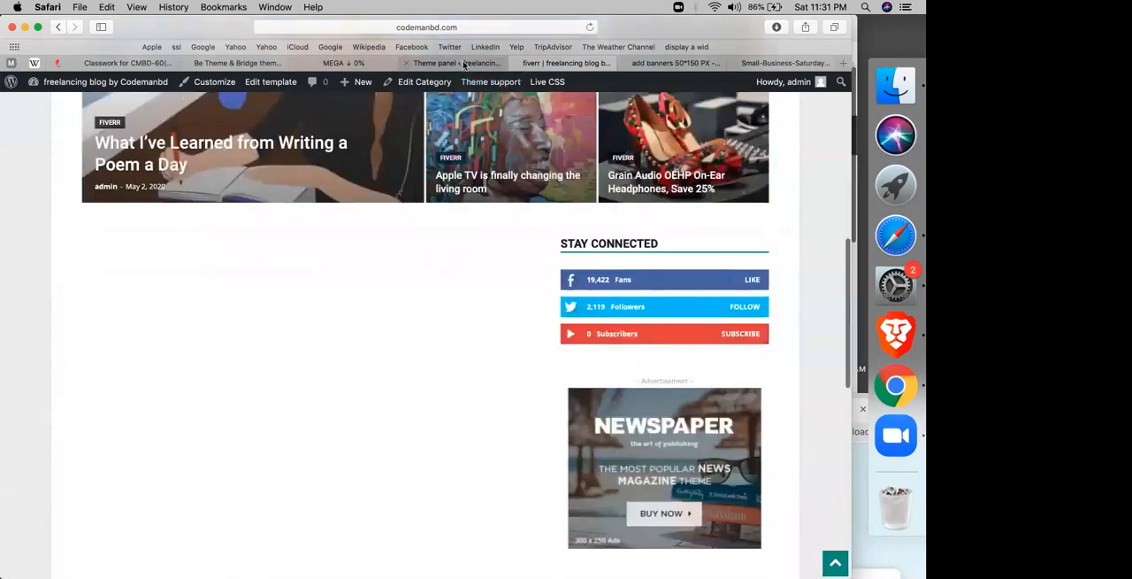
Step: Set the category top posts style to Grid Full 1, save the settings, and check the reloaded fiverr page
left_click(457, 63)
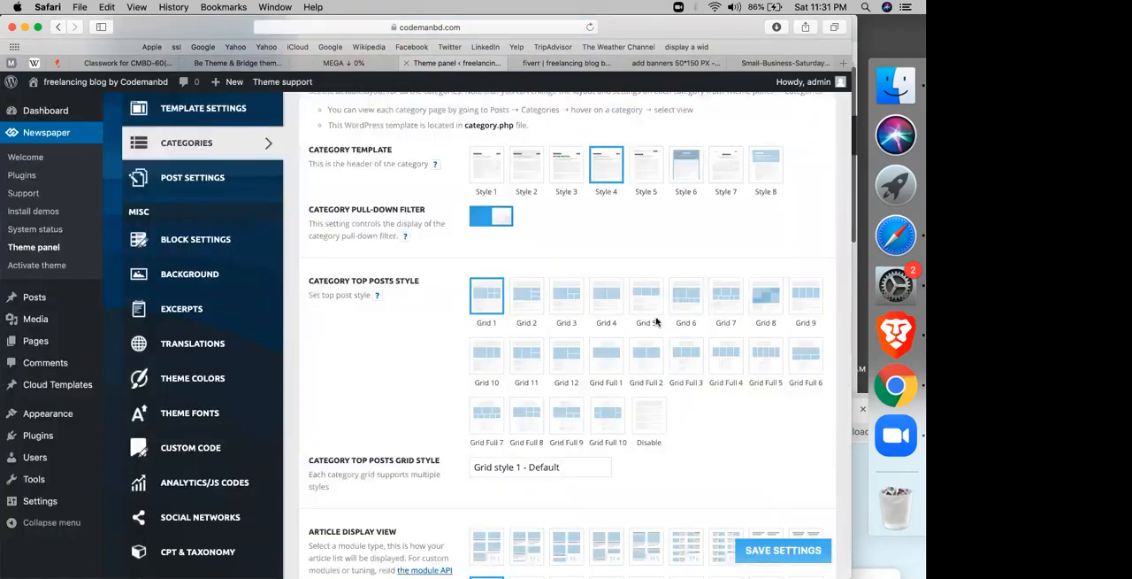
left_click(612, 358)
left_click(768, 553)
scroll(582, 487, "down", 10)
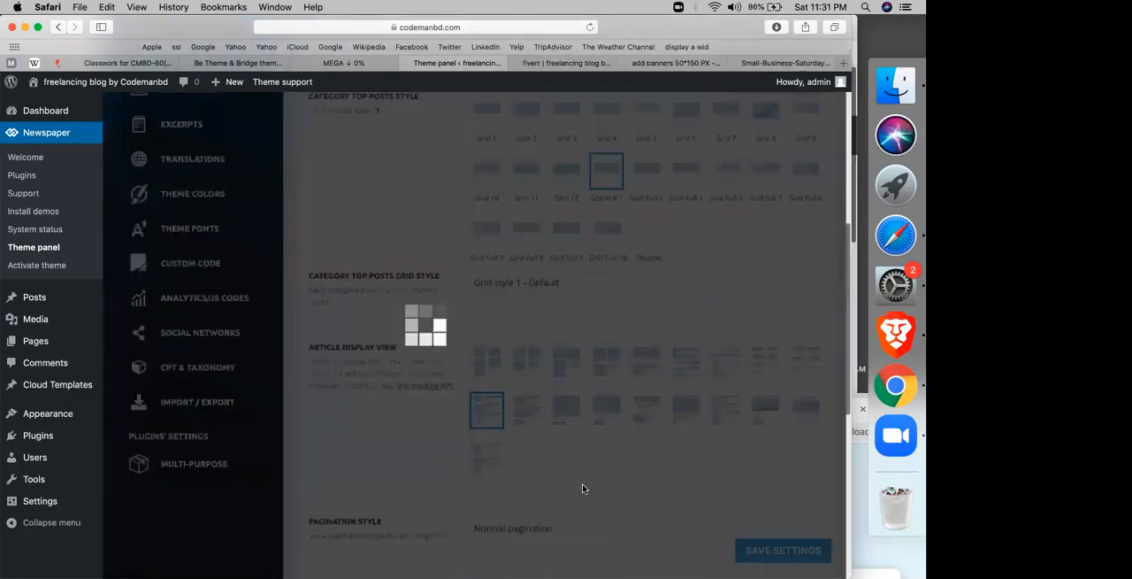
scroll(582, 488, "down", 1)
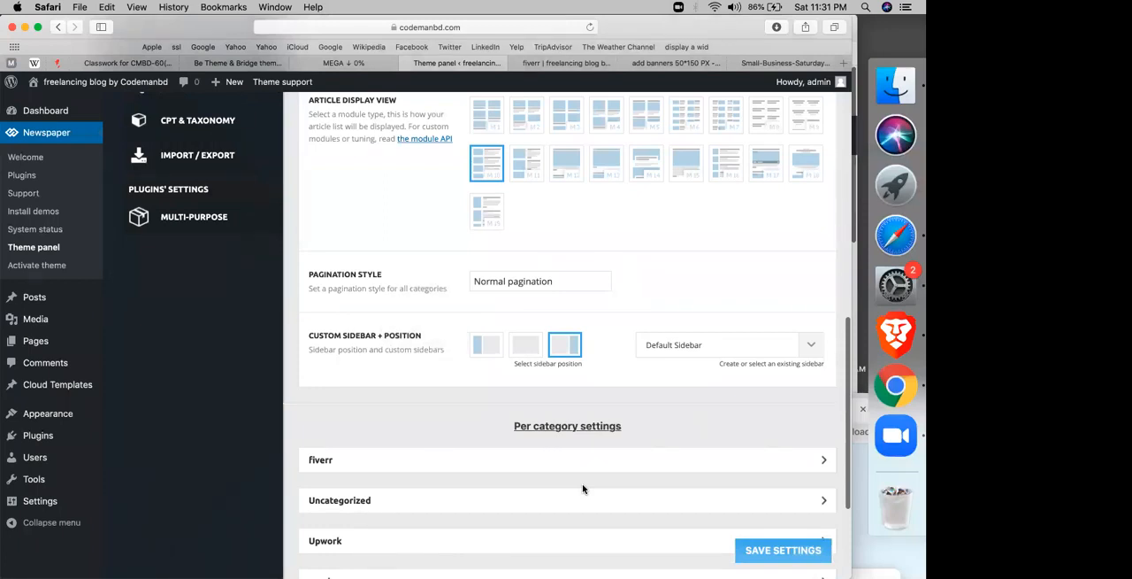
scroll(582, 488, "up", 1)
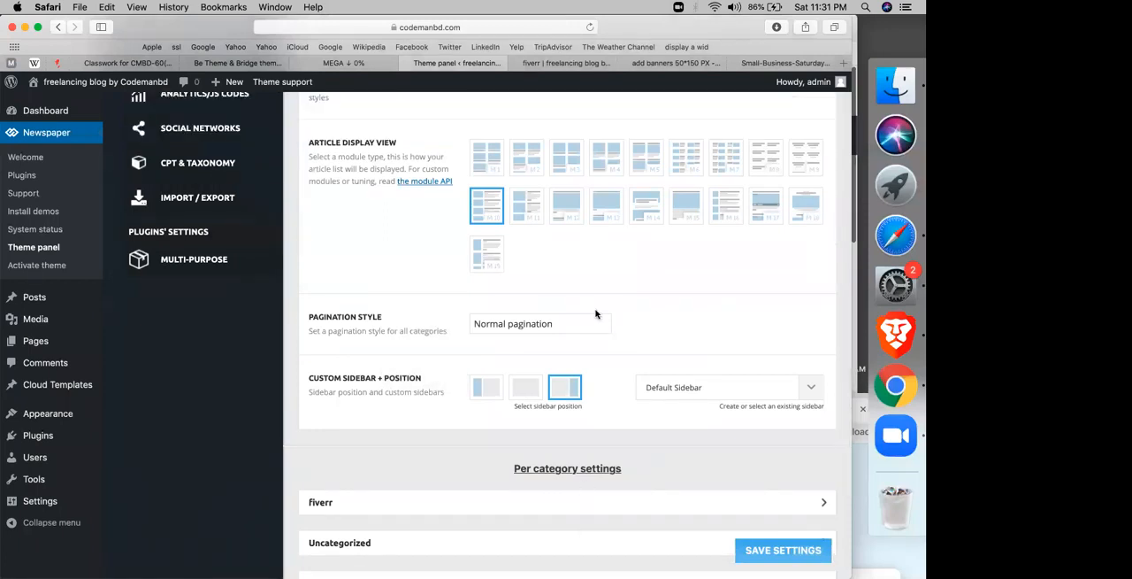
scroll(560, 280, "up", 2)
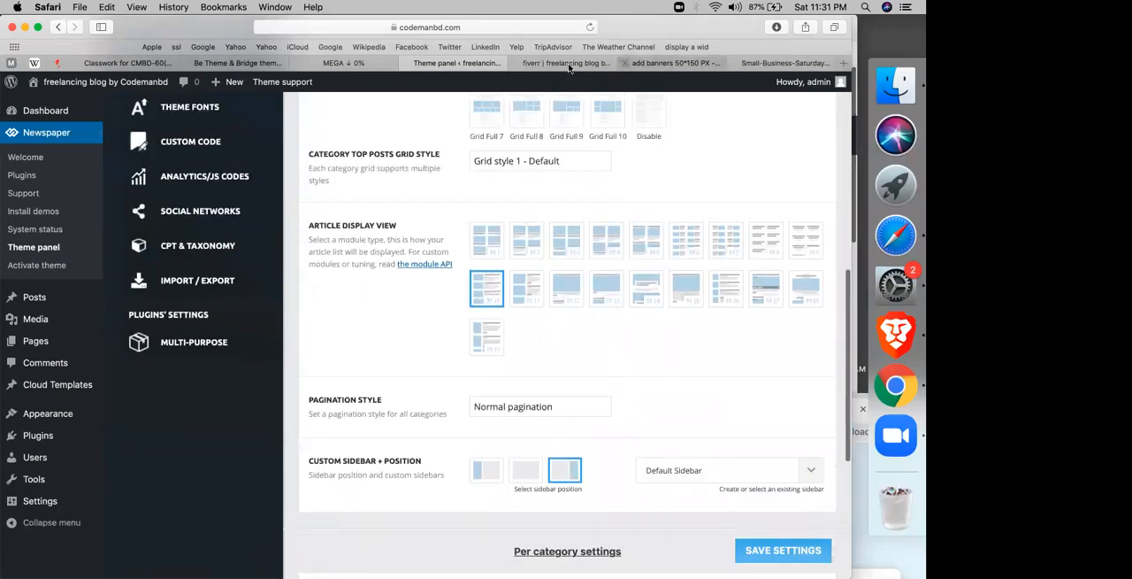
left_click(590, 27)
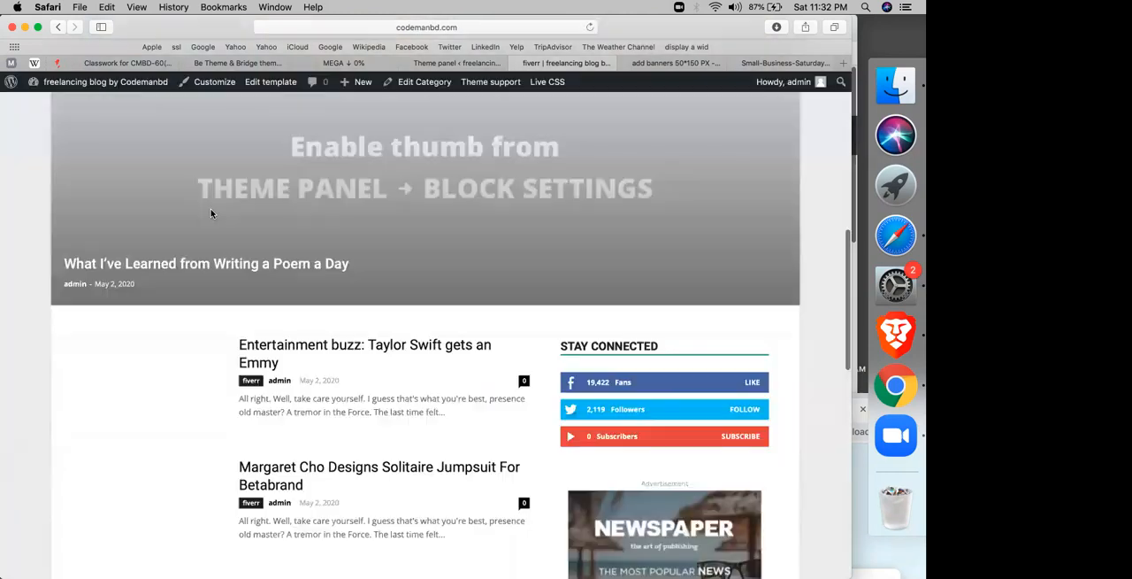
scroll(212, 307, "down", 5)
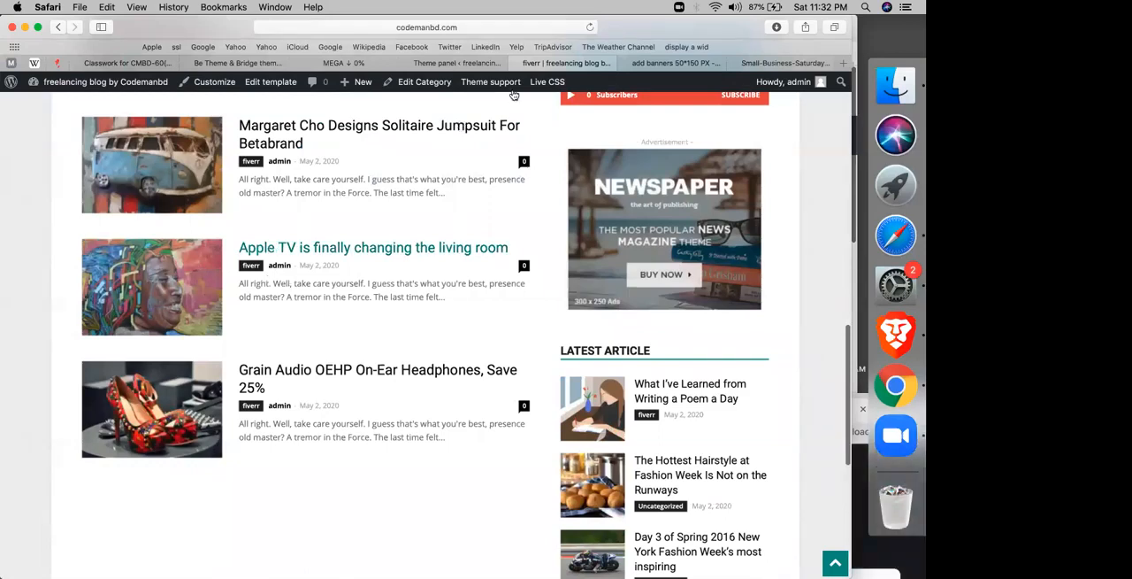
Step: Set the category article display view to Module 1, save the settings, and check the article list on the reloaded fiverr page
left_click(457, 63)
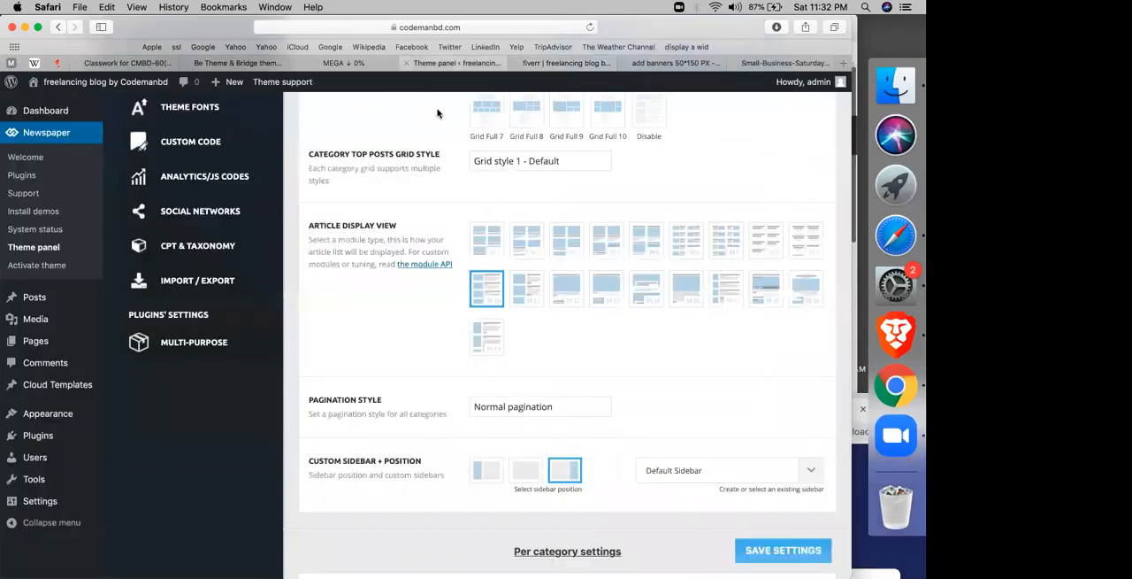
left_click(489, 245)
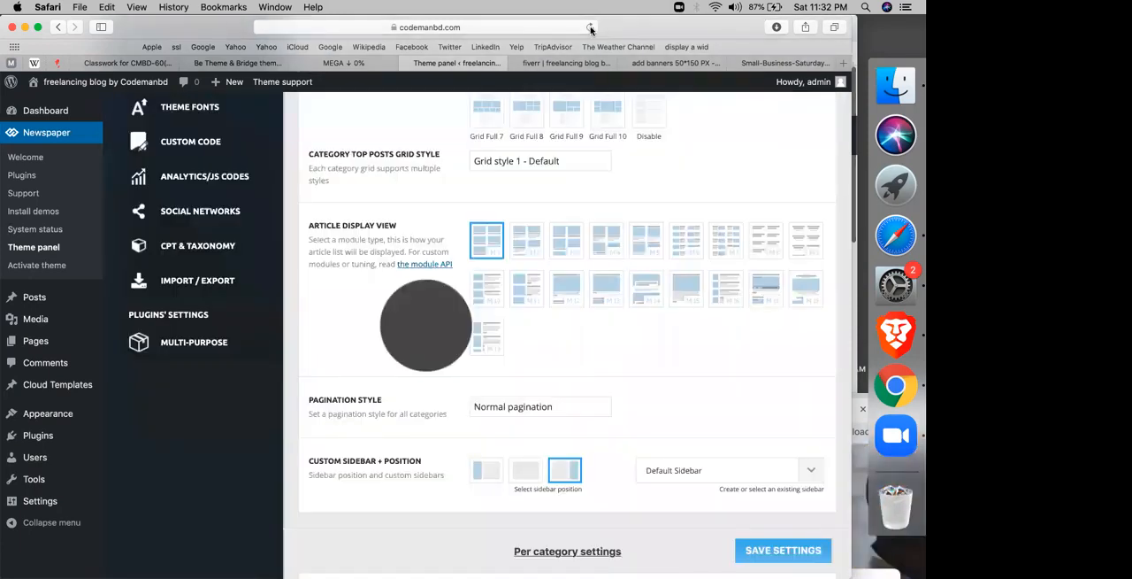
key("ctrl+Tab")
left_click(591, 27)
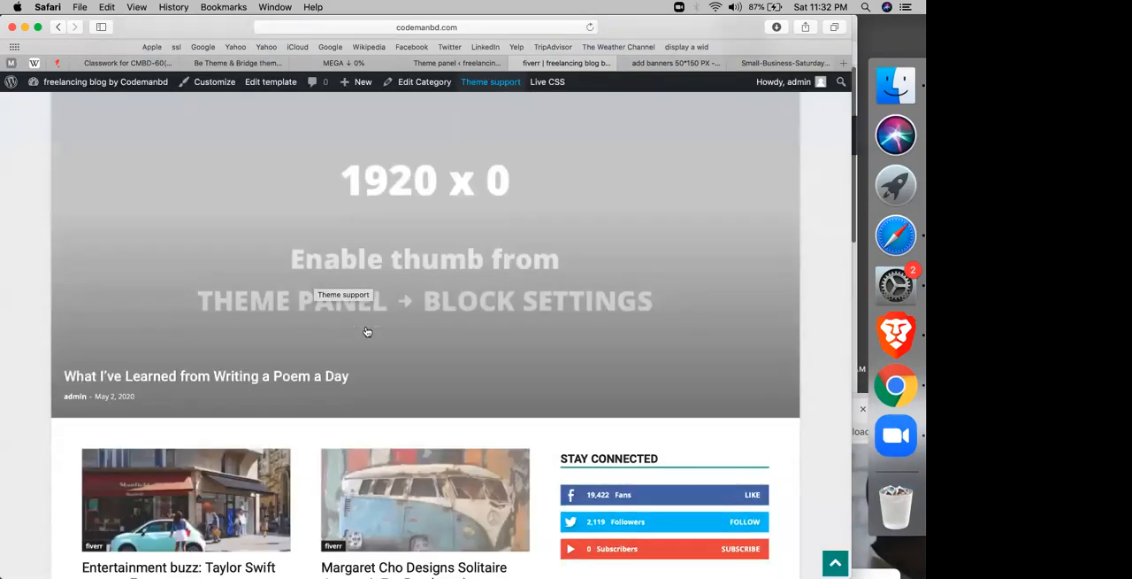
scroll(367, 332, "down", 5)
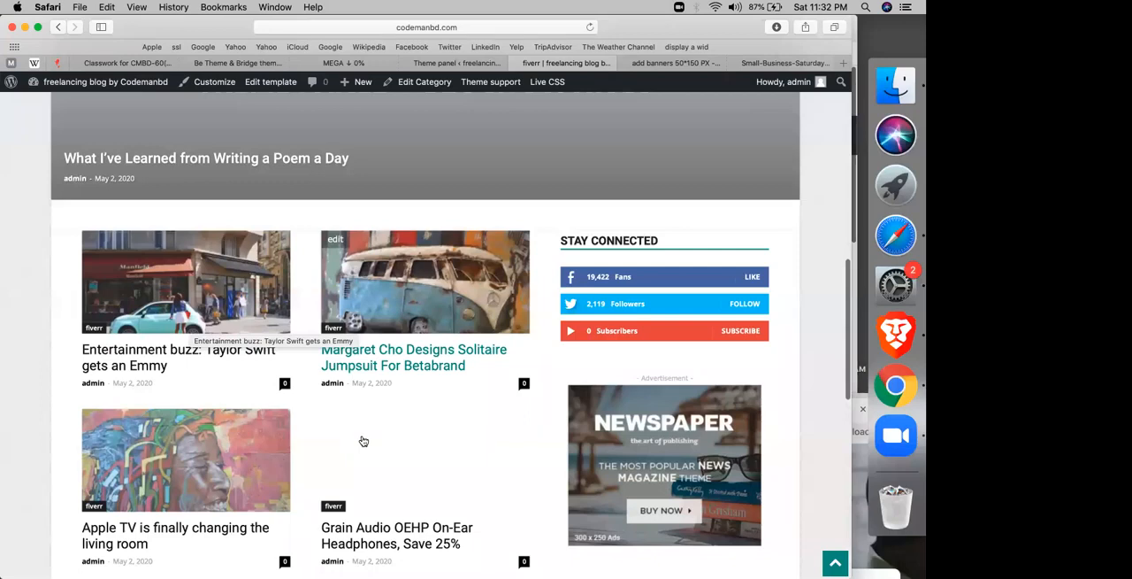
scroll(316, 407, "down", 5)
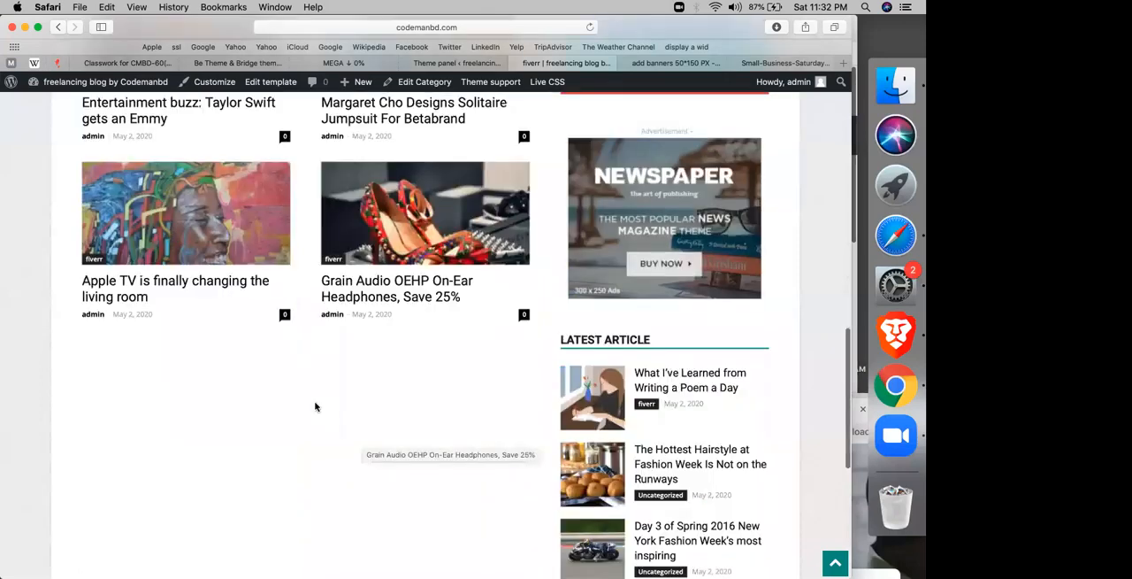
scroll(316, 407, "up", 8)
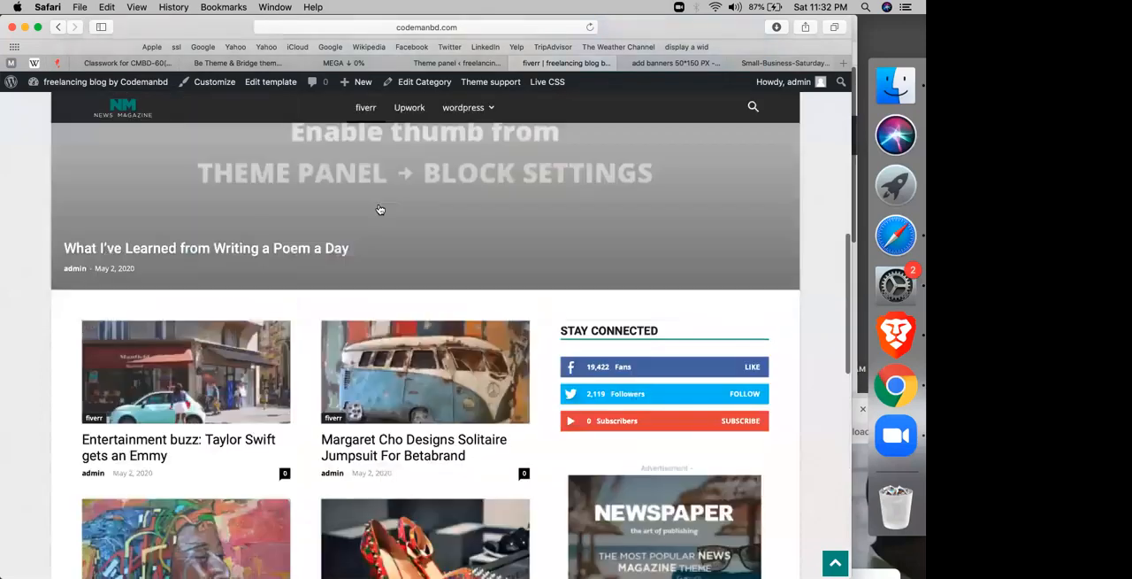
scroll(753, 232, "down", 11)
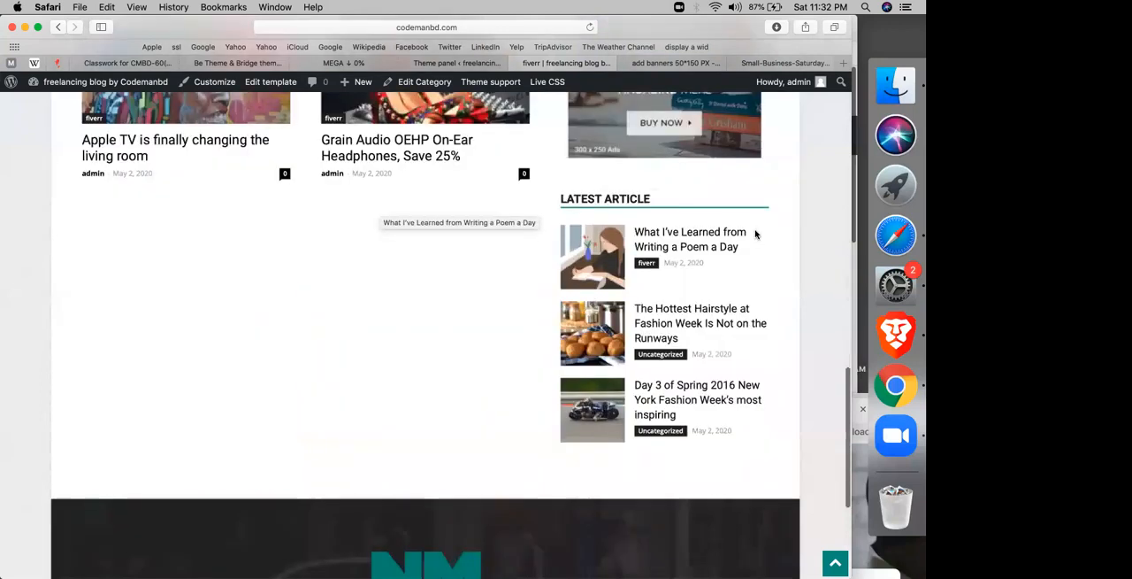
scroll(649, 296, "up", 1)
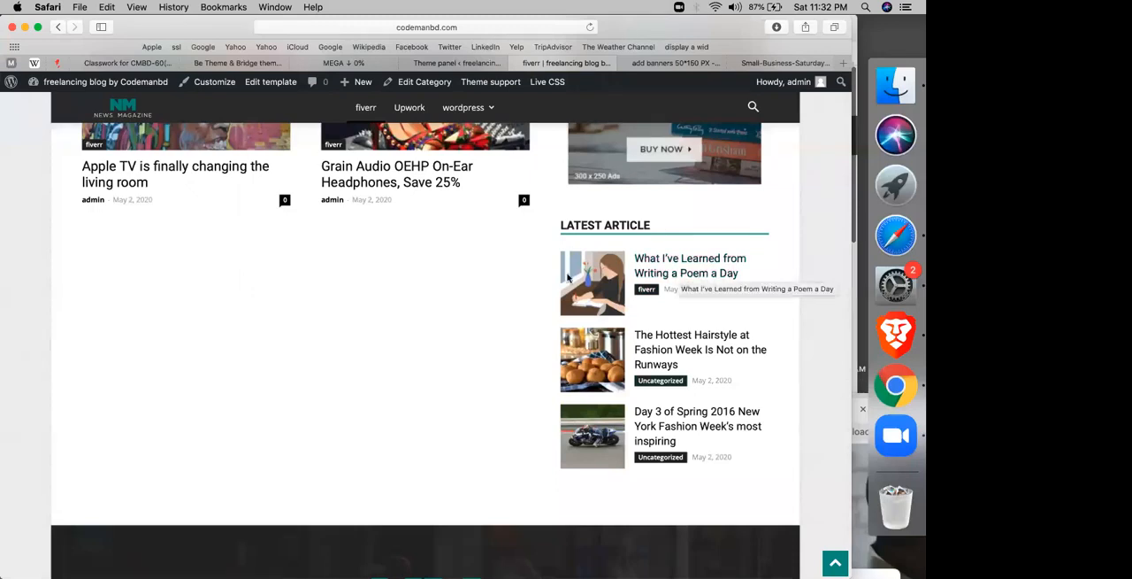
scroll(568, 277, "up", 5)
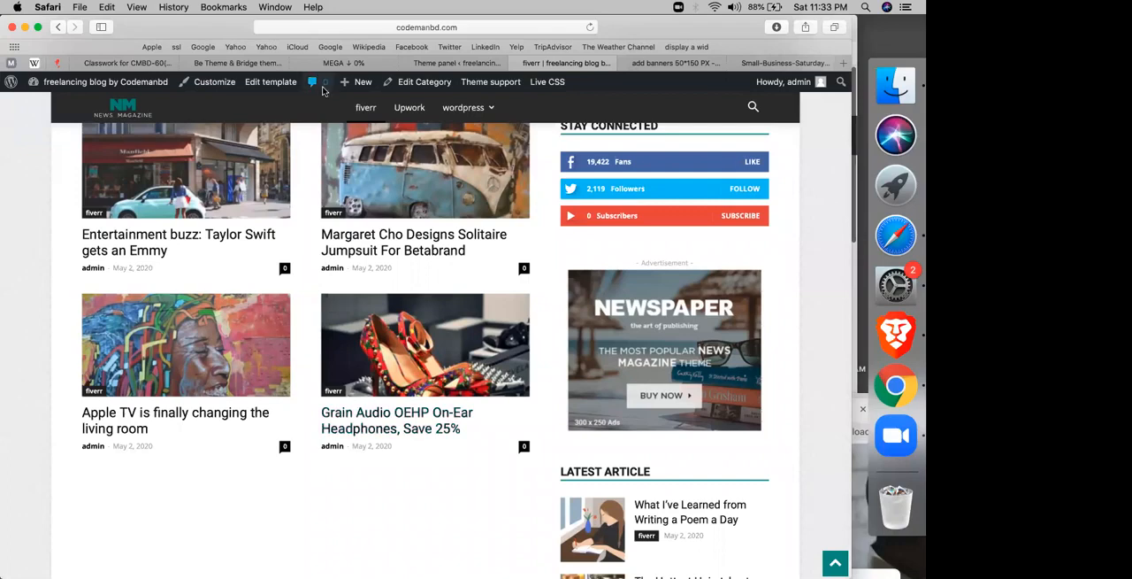
scroll(262, 254, "up", 10)
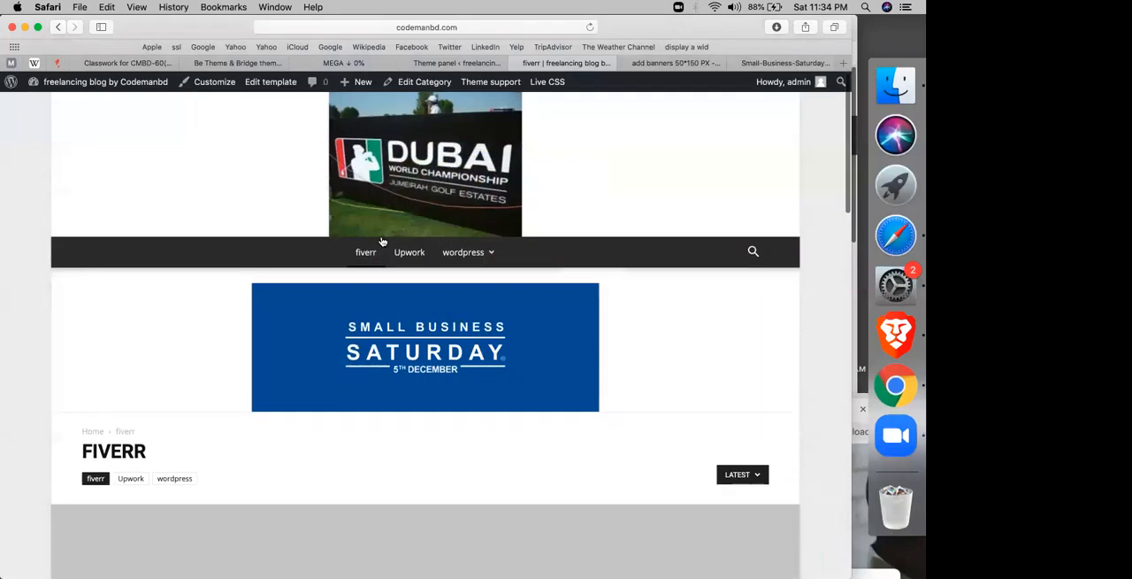
Step: Open the article "Entertainment buzz: Taylor Swift gets an Emmy" from the fiverr category and examine its layout and More Stories box
left_click(362, 255)
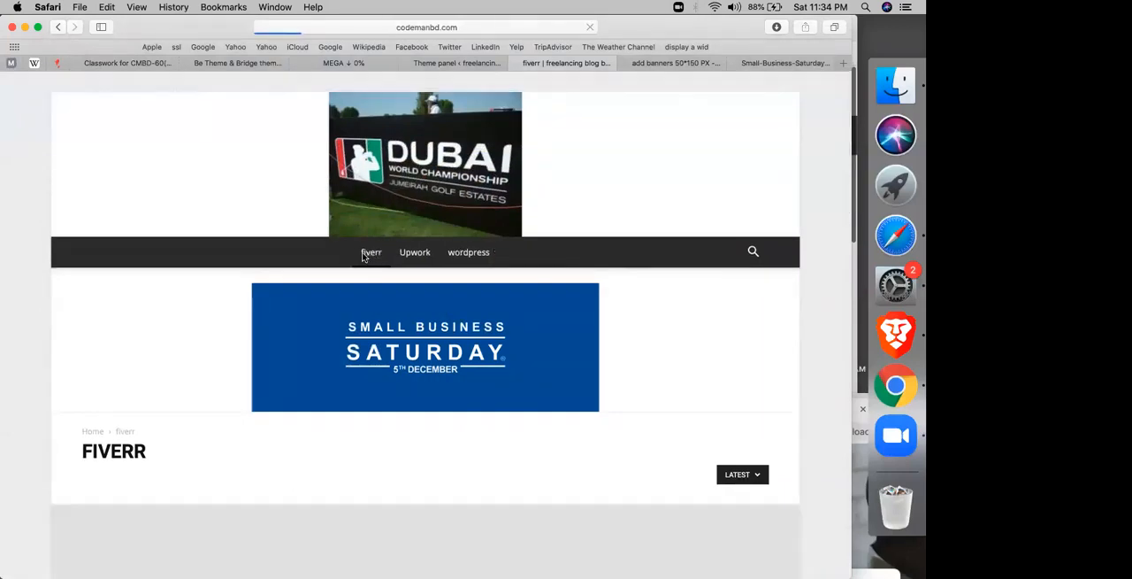
scroll(309, 320, "down", 3)
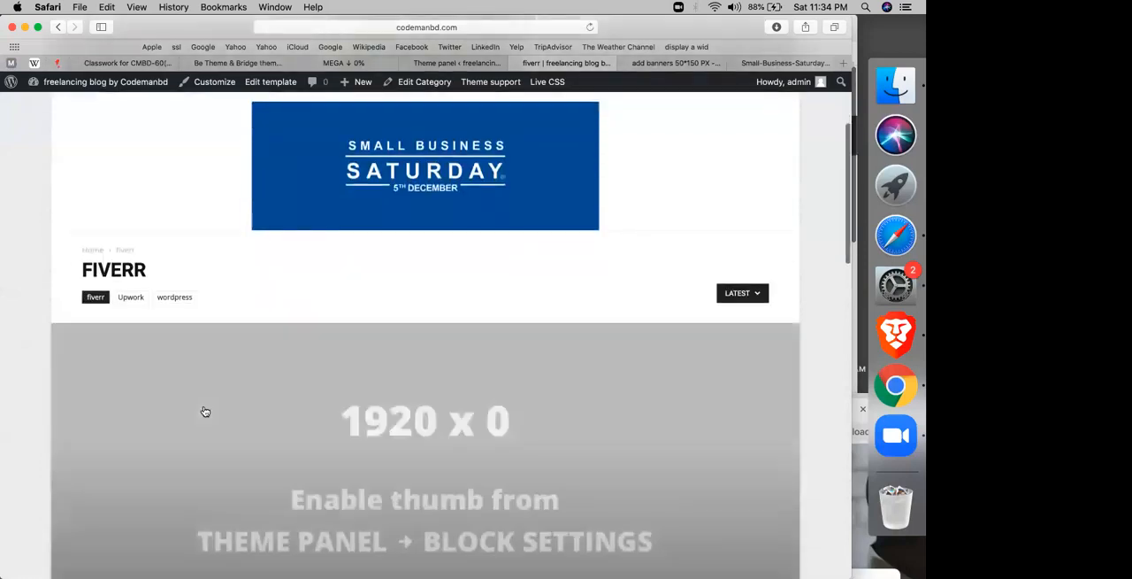
scroll(204, 410, "down", 5)
scroll(204, 410, "down", 2)
left_click(159, 428)
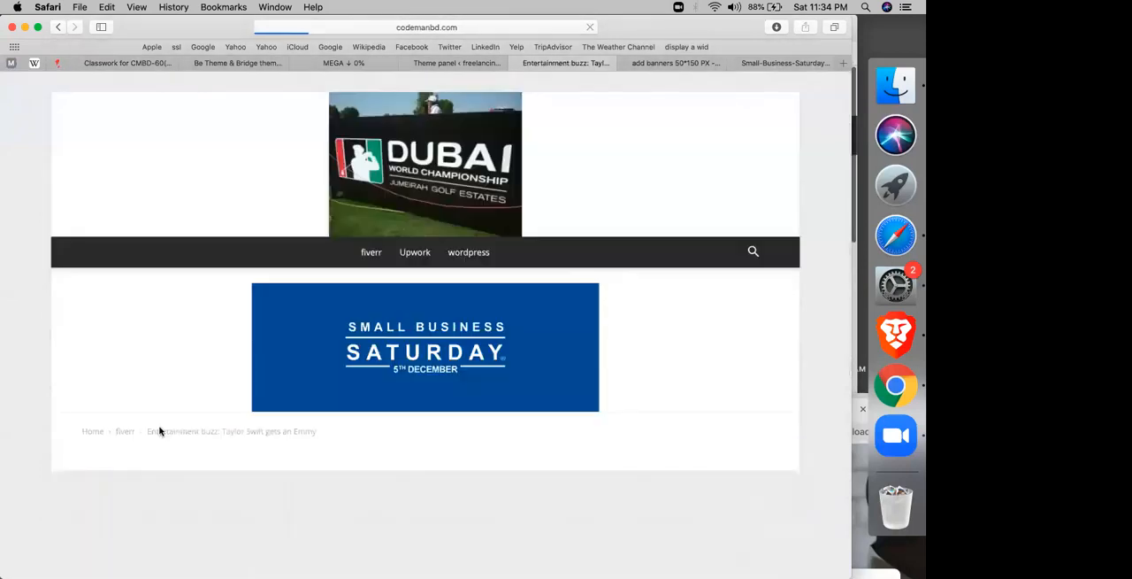
scroll(160, 430, "down", 5)
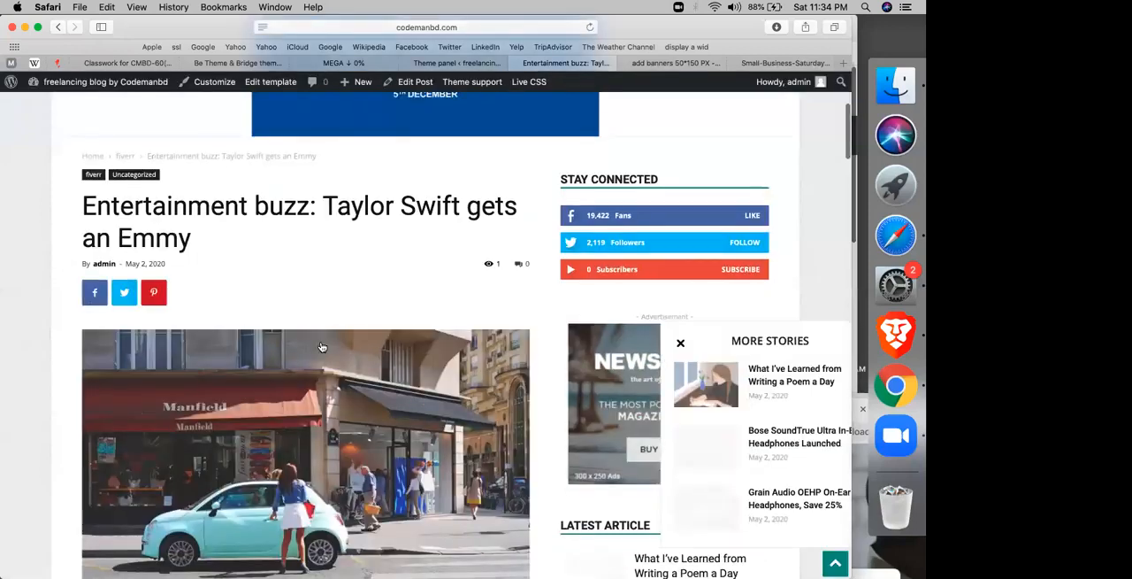
scroll(322, 347, "down", 3)
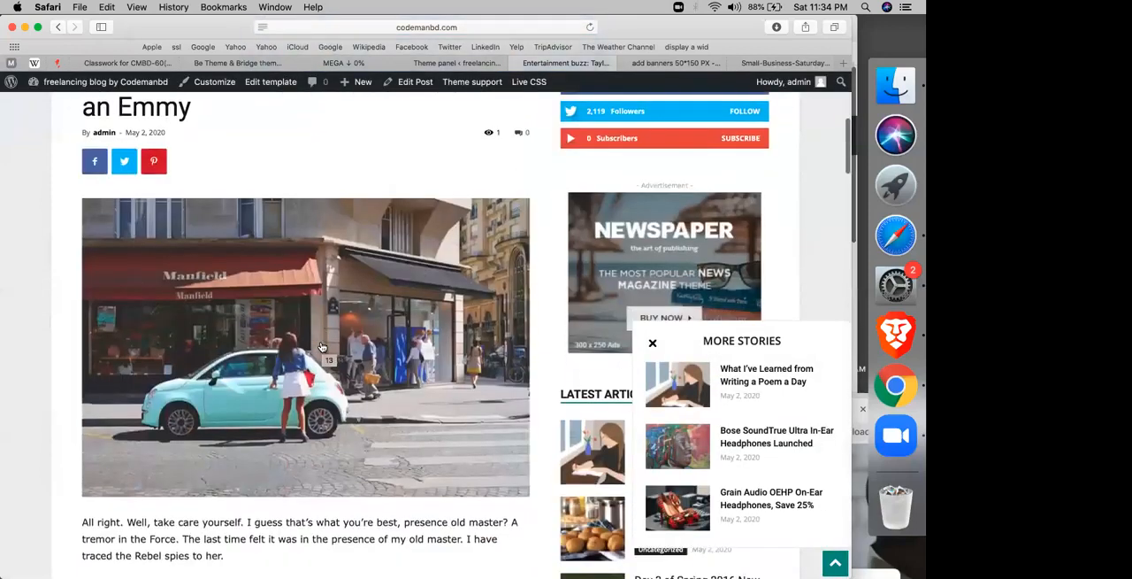
scroll(685, 416, "up", 1)
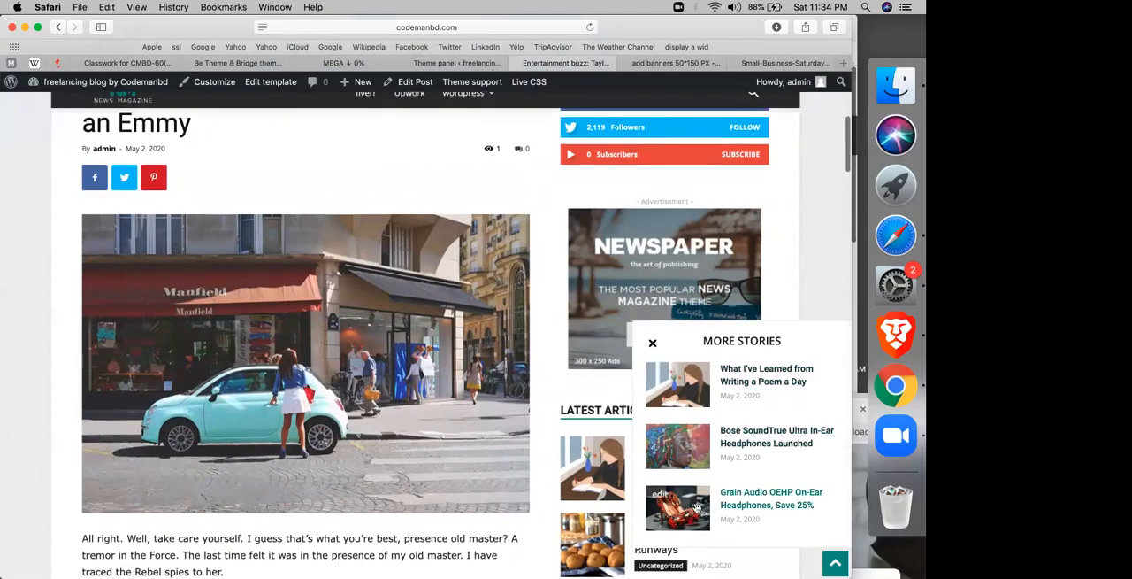
scroll(703, 482, "down", 6)
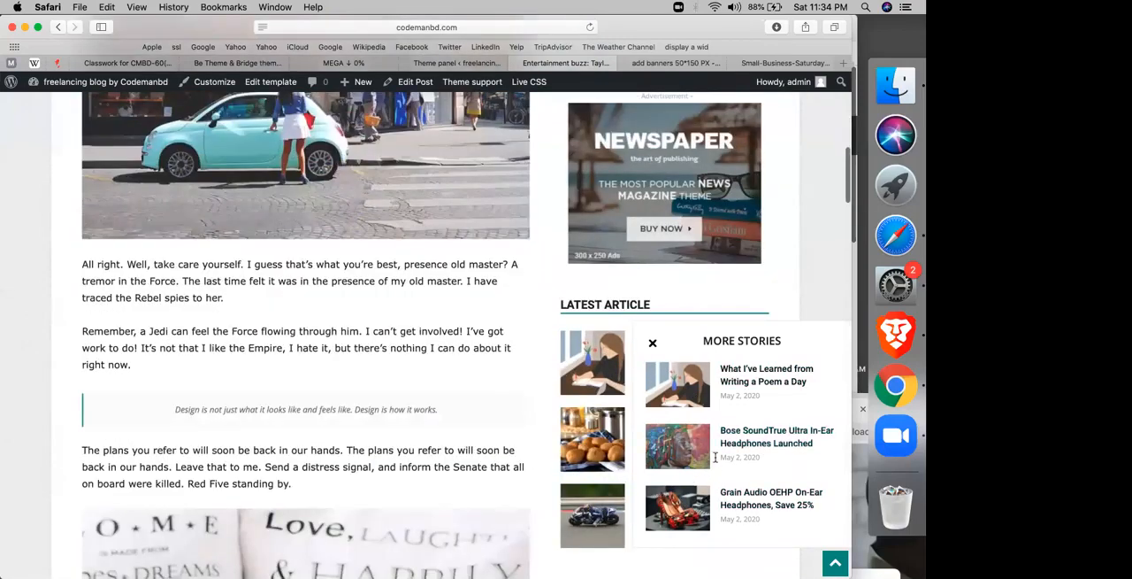
scroll(274, 397, "up", 6)
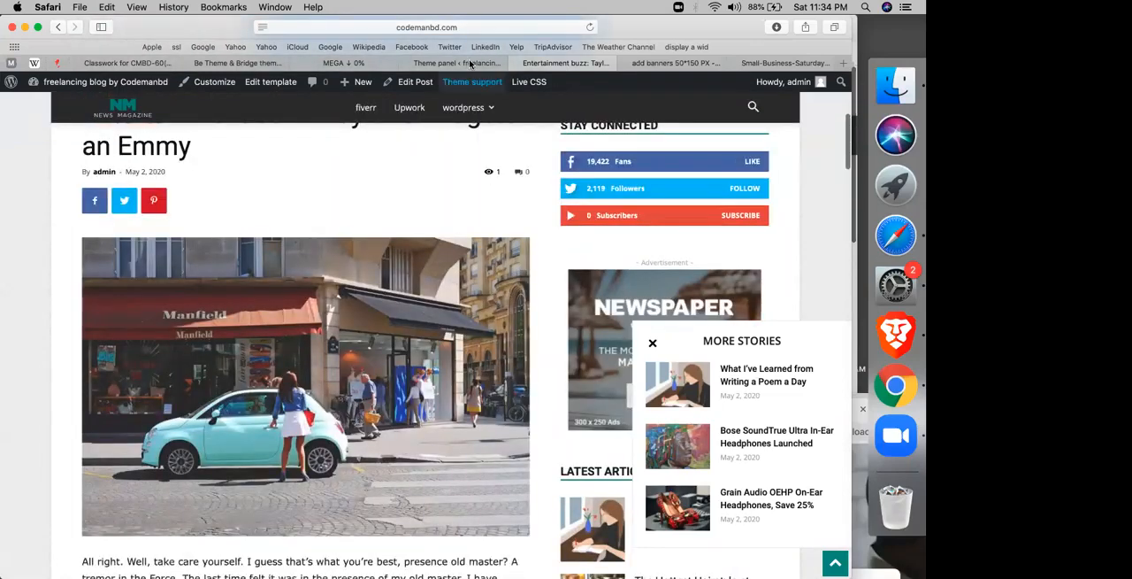
Step: Look at the sections of the theme panel's post settings and return to the category settings
left_click(471, 63)
scroll(188, 354, "up", 10)
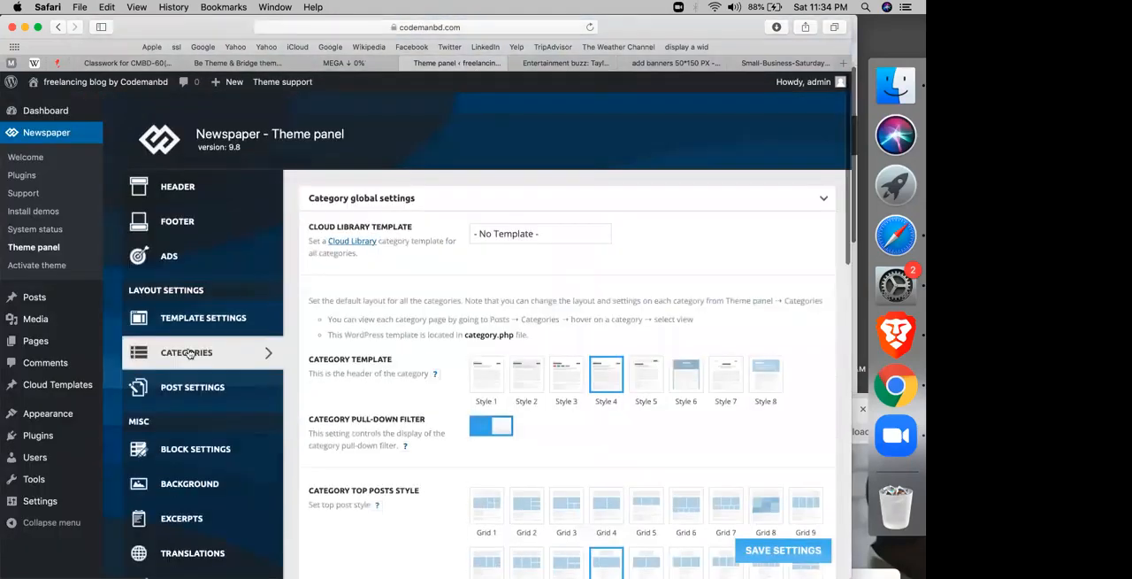
left_click(173, 394)
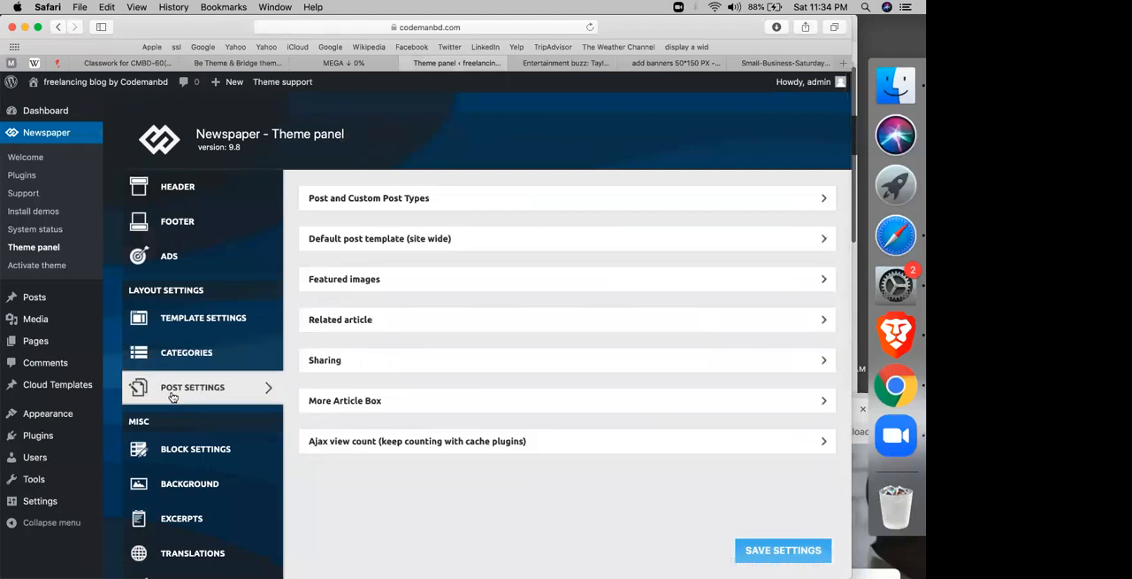
left_click(182, 363)
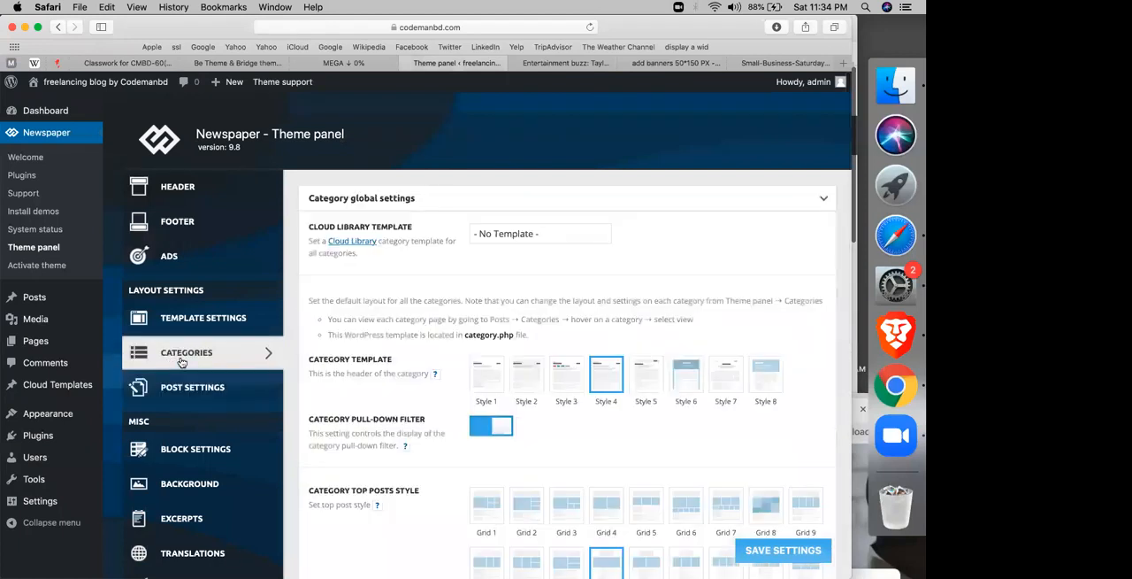
Step: Look through the per-category settings of the fiverr and Upwork categories in the theme panel
scroll(520, 365, "down", 15)
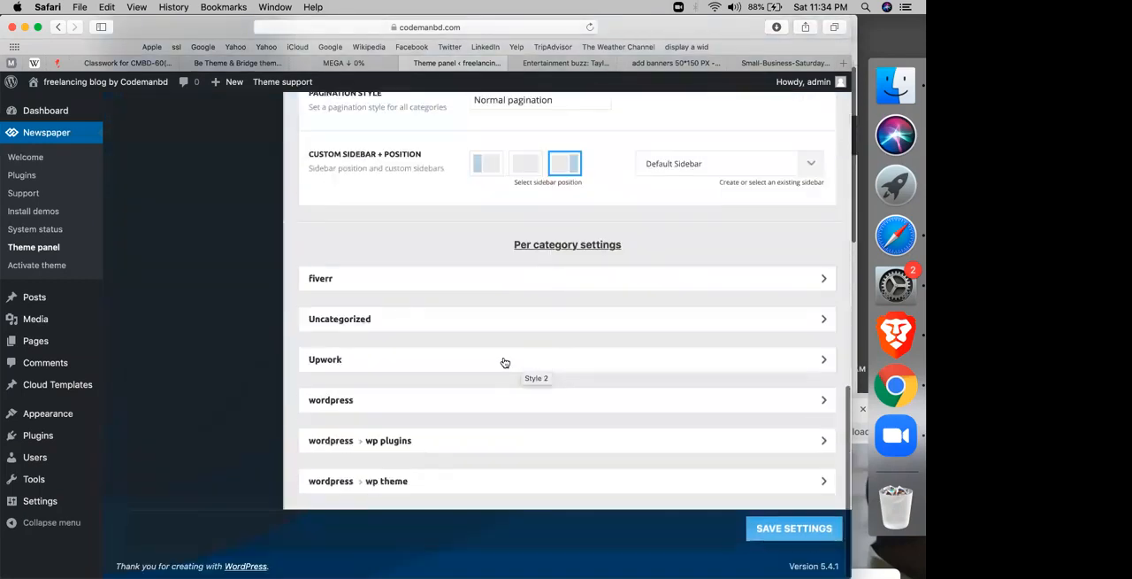
left_click(387, 289)
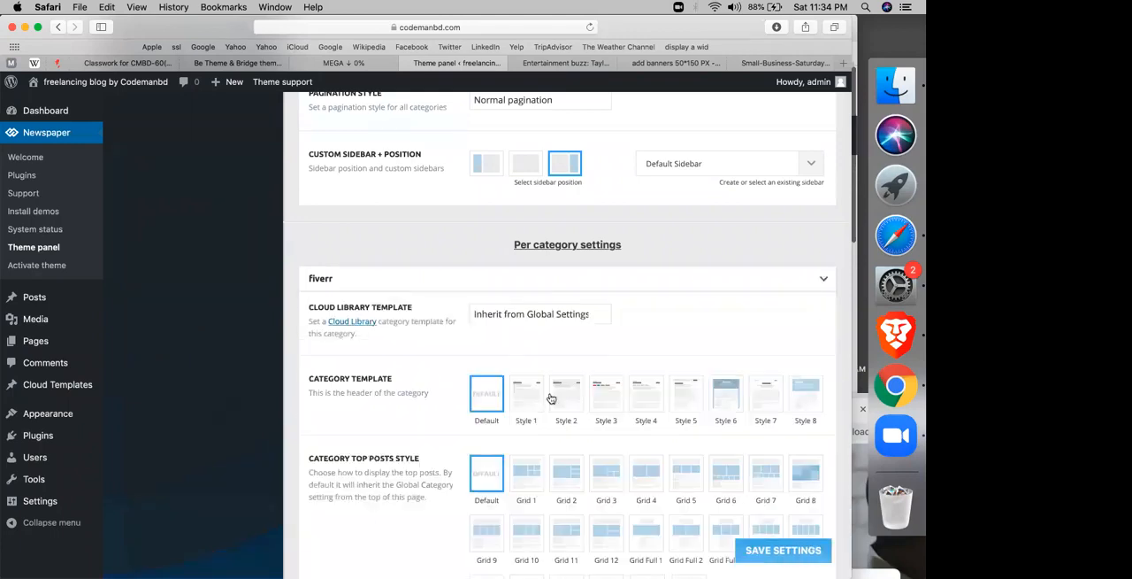
scroll(574, 376, "down", 10)
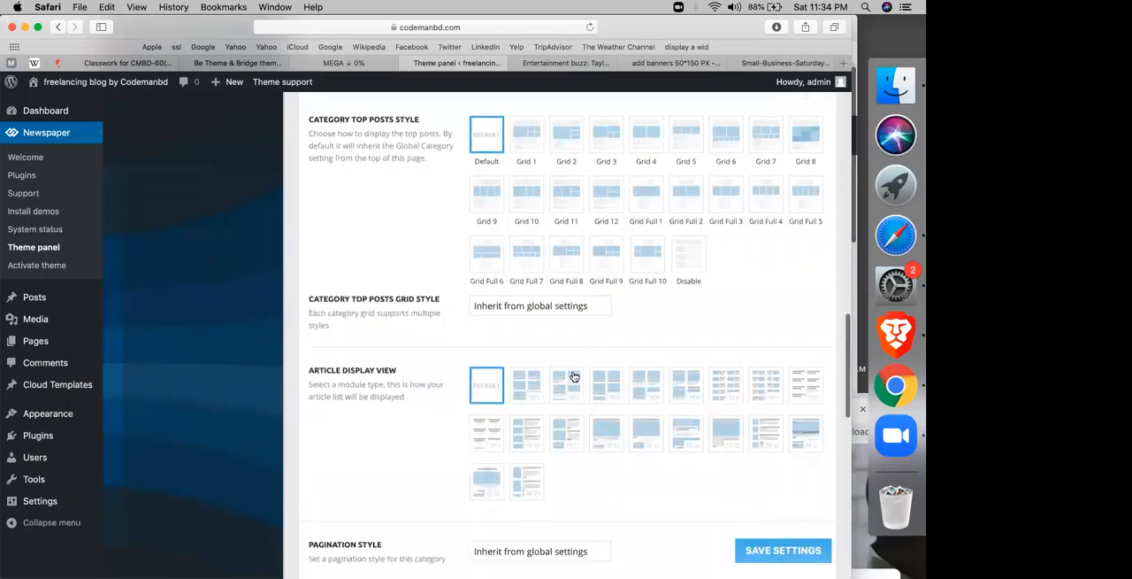
scroll(574, 377, "down", 5)
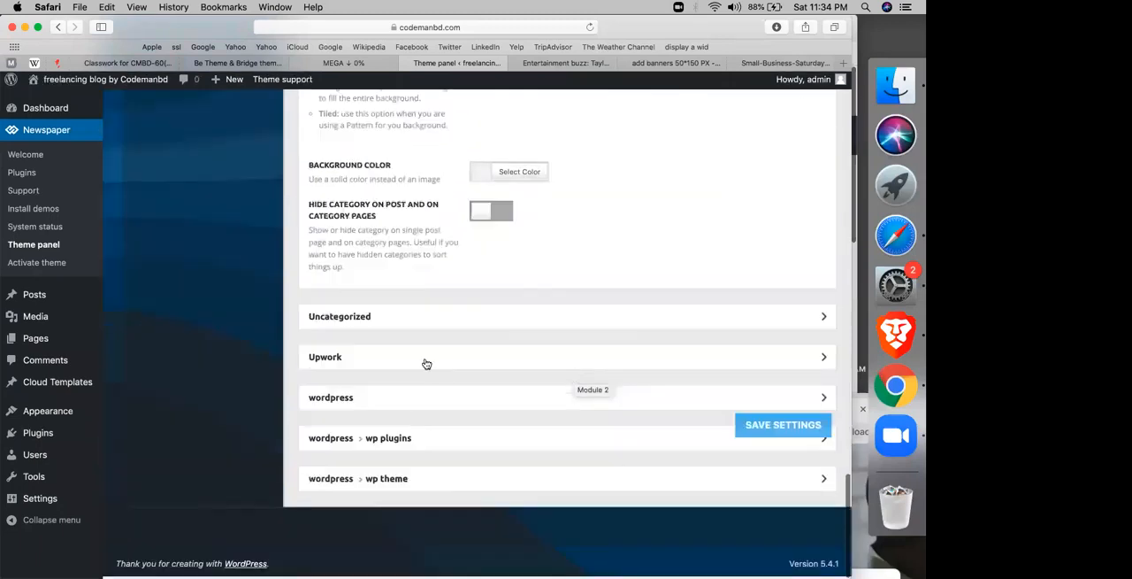
left_click(394, 367)
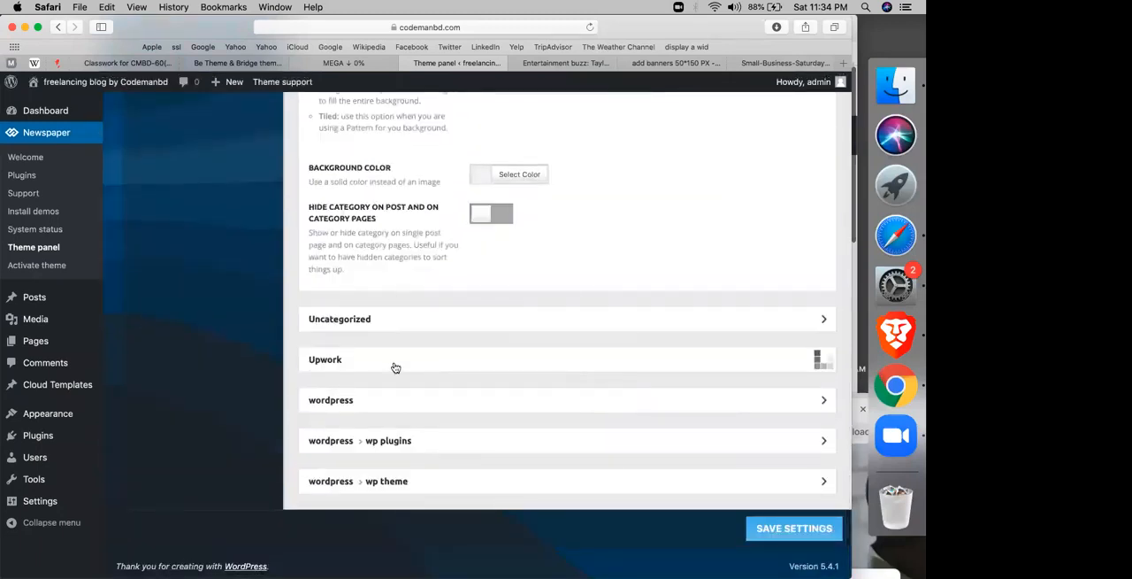
scroll(394, 366, "down", 3)
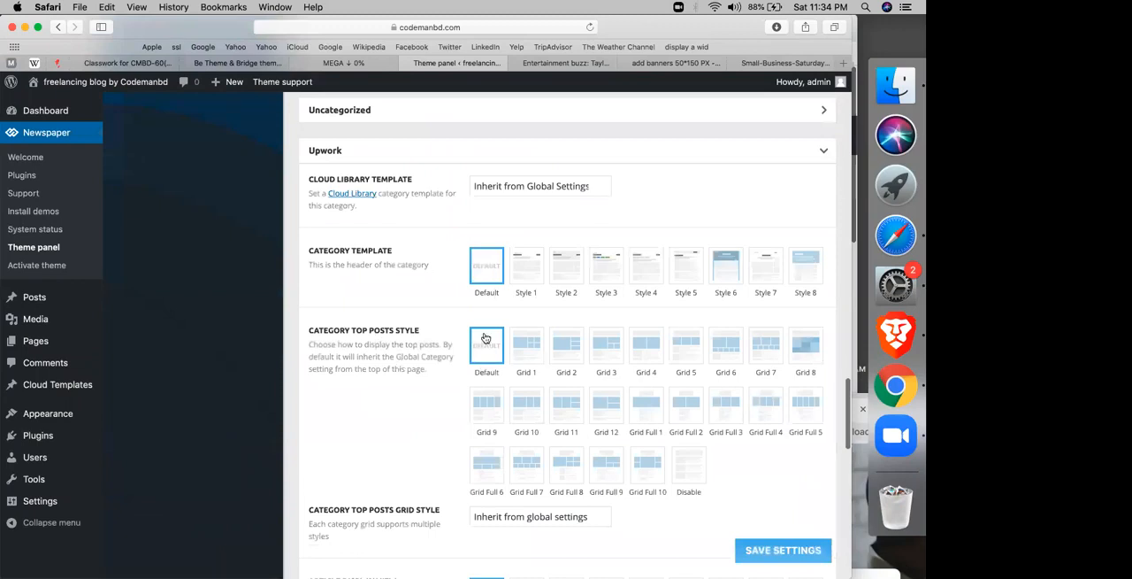
scroll(486, 349, "up", 1)
scroll(485, 350, "up", 10)
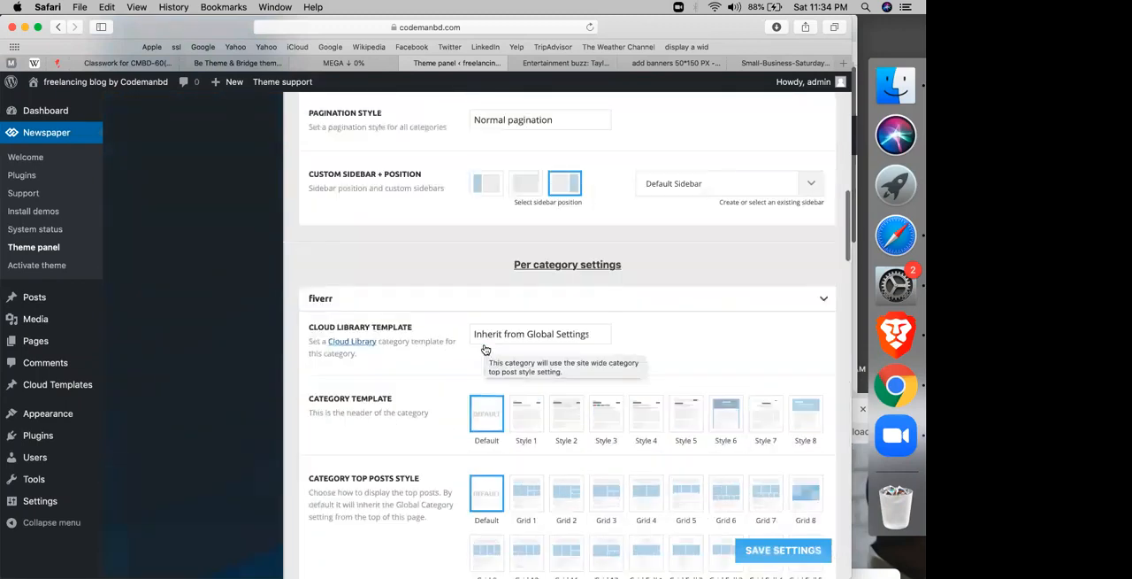
Step: Review the post type options and default post template choices in the post settings, and compare them with the open article's layout
left_click(140, 389)
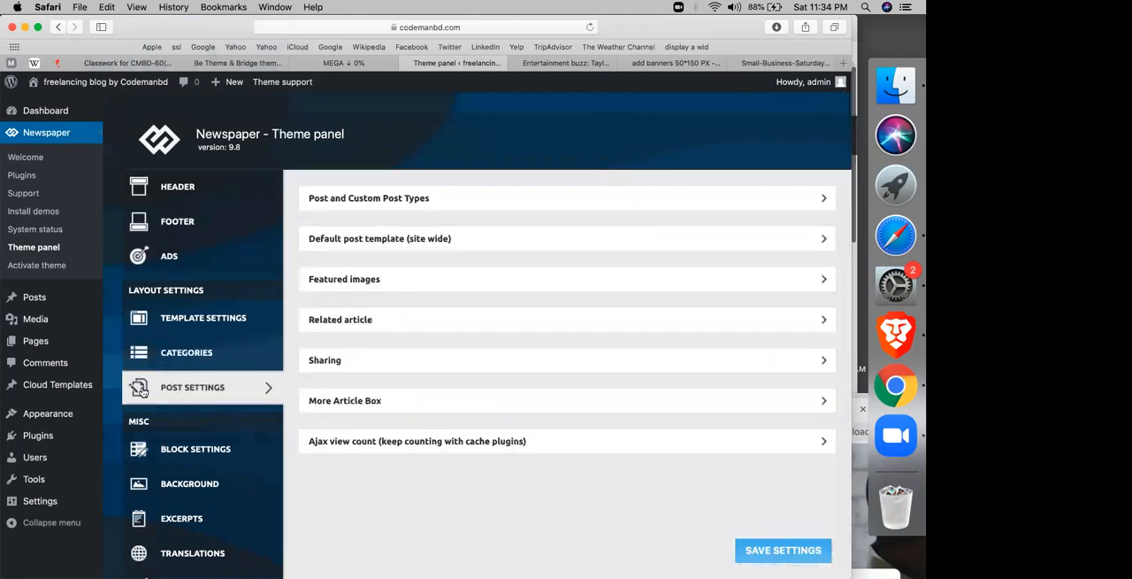
left_click(376, 196)
scroll(483, 278, "down", 5)
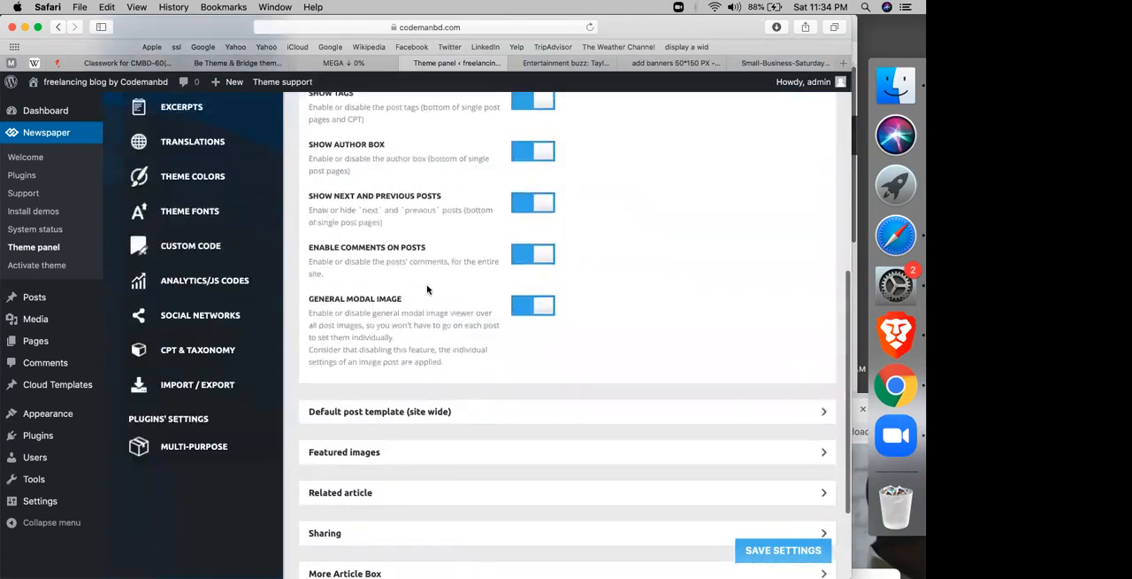
scroll(427, 289, "down", 3)
left_click(410, 285)
scroll(407, 291, "down", 2)
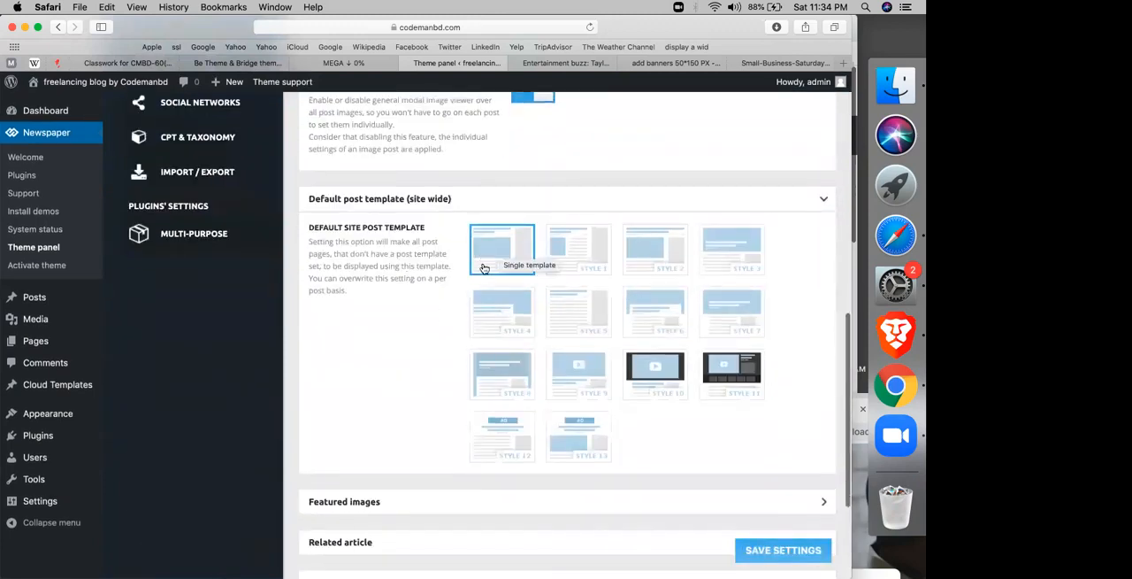
left_click(573, 64)
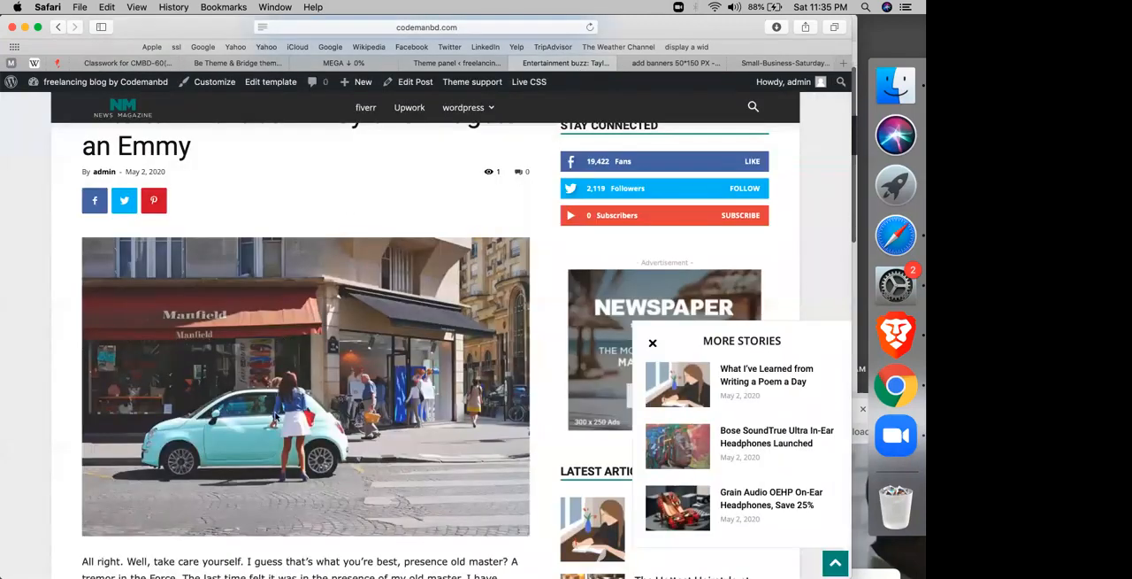
scroll(274, 416, "down", 5)
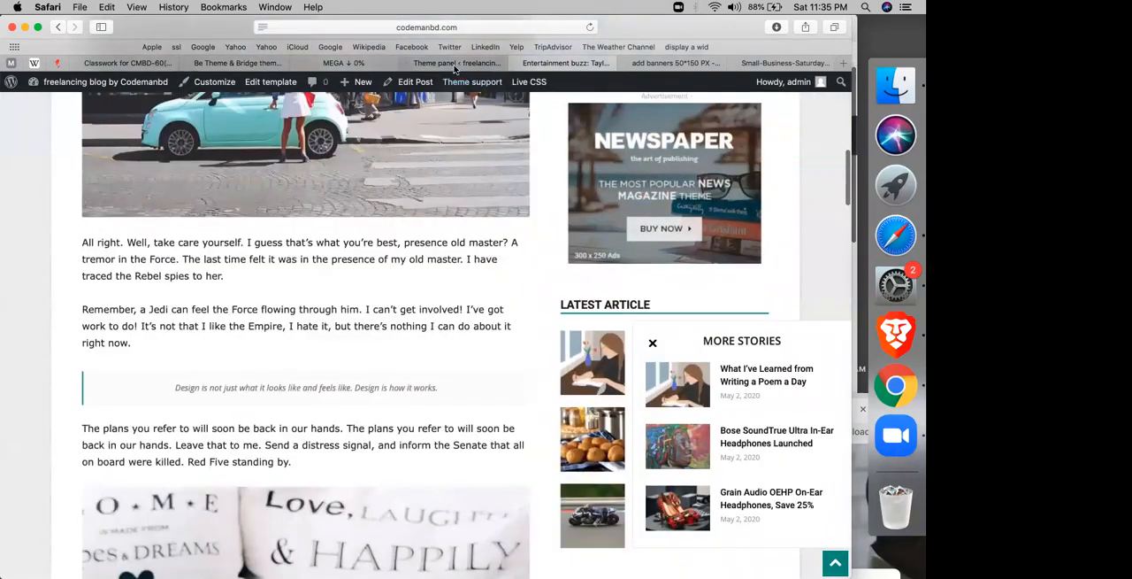
left_click(456, 64)
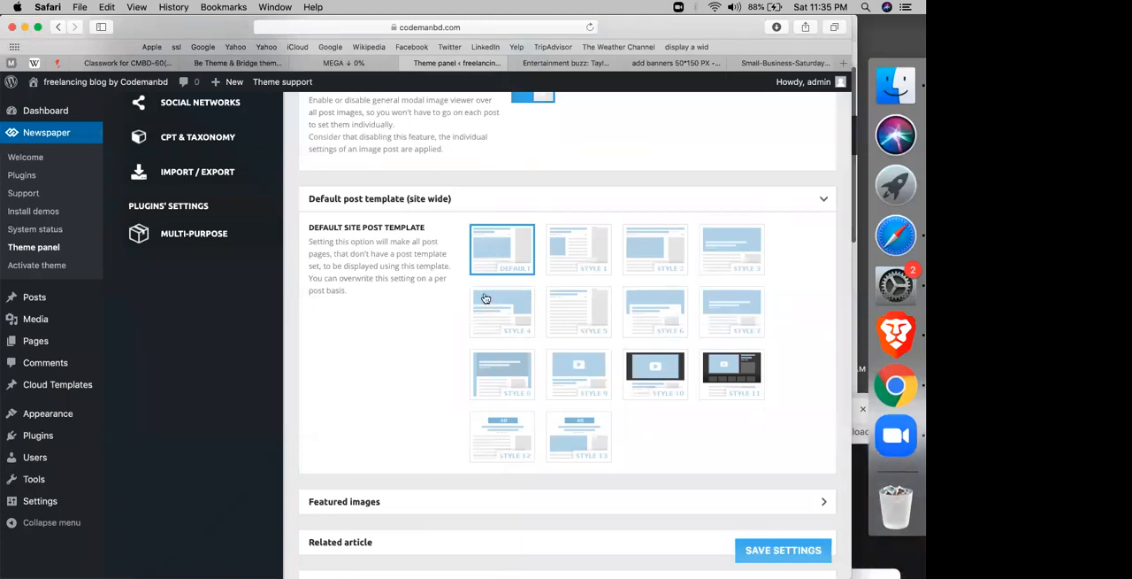
Step: Set the default site post template to Style 8, save the settings, and check the header of the reloaded article
left_click(495, 378)
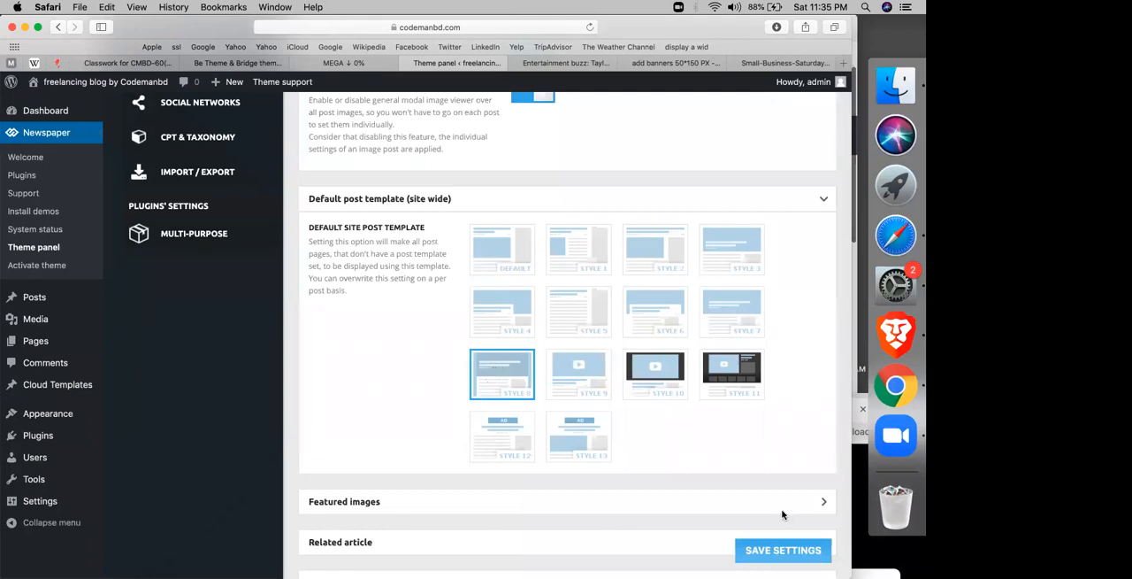
left_click(773, 548)
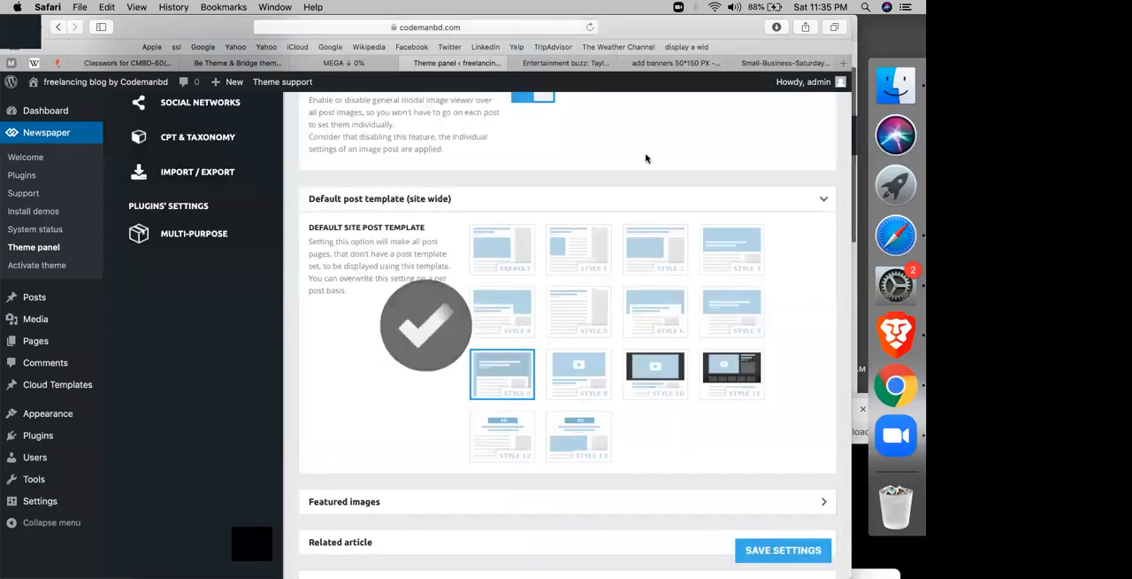
left_click(577, 64)
left_click(592, 28)
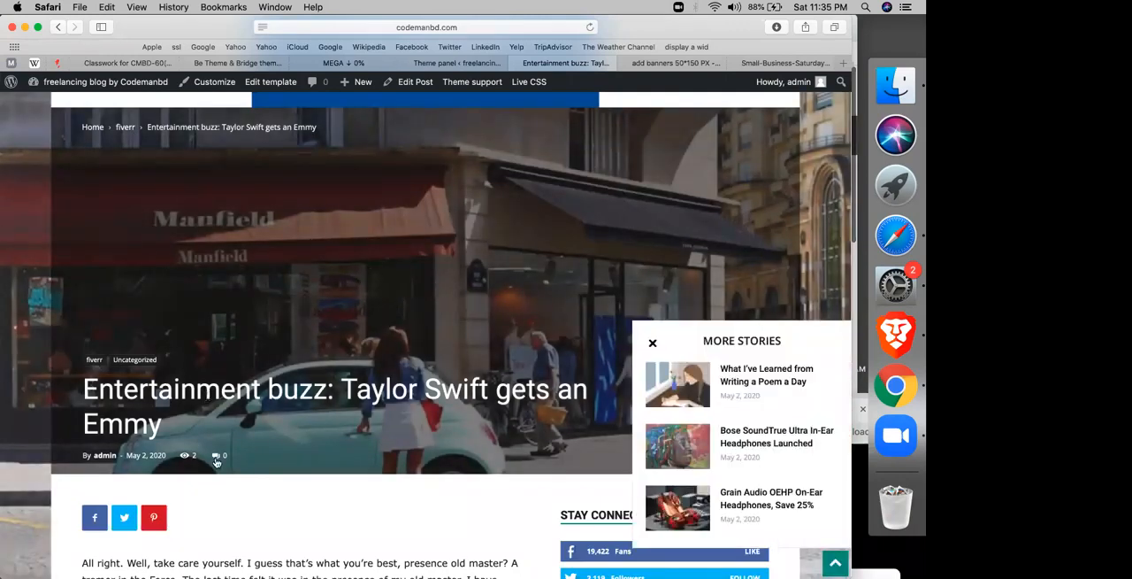
scroll(216, 461, "down", 5)
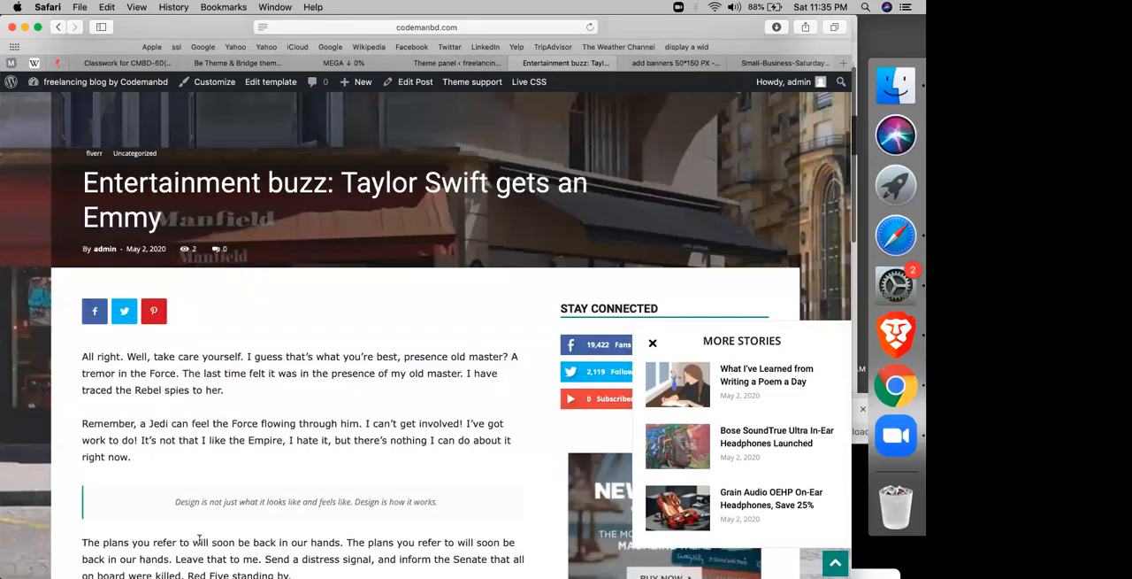
scroll(199, 538, "up", 7)
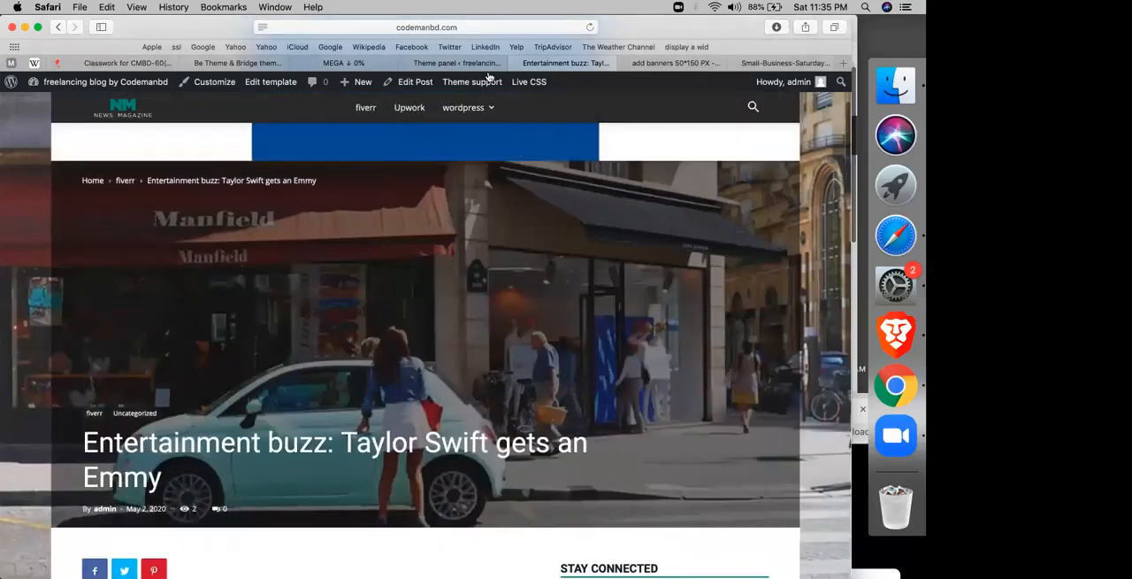
Step: Look through the featured images and related article options in the theme panel's post settings
left_click(488, 71)
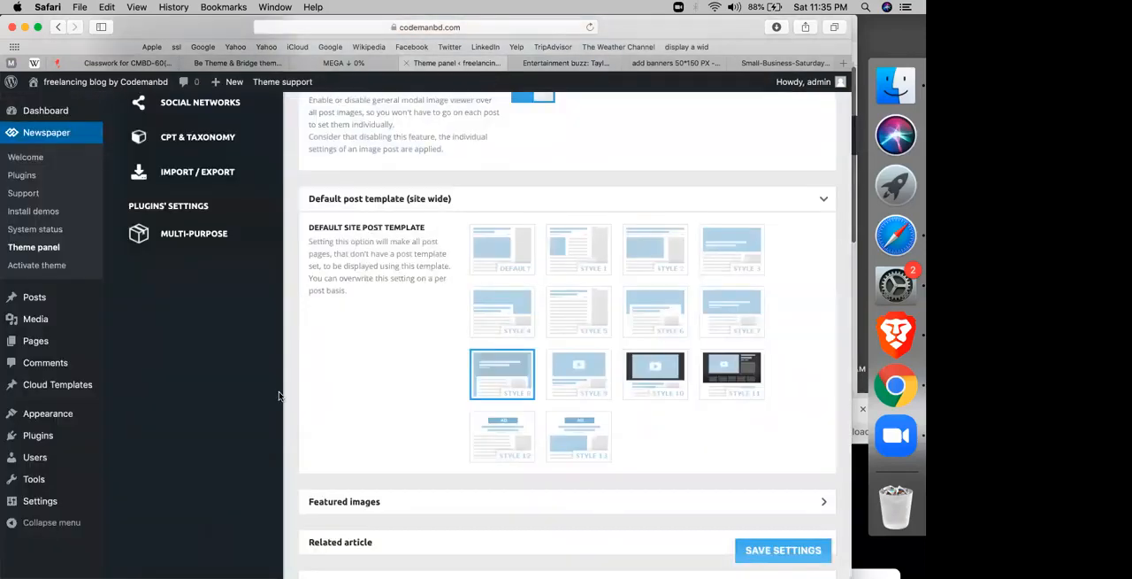
scroll(382, 315, "down", 4)
left_click(382, 316)
scroll(380, 316, "down", 4)
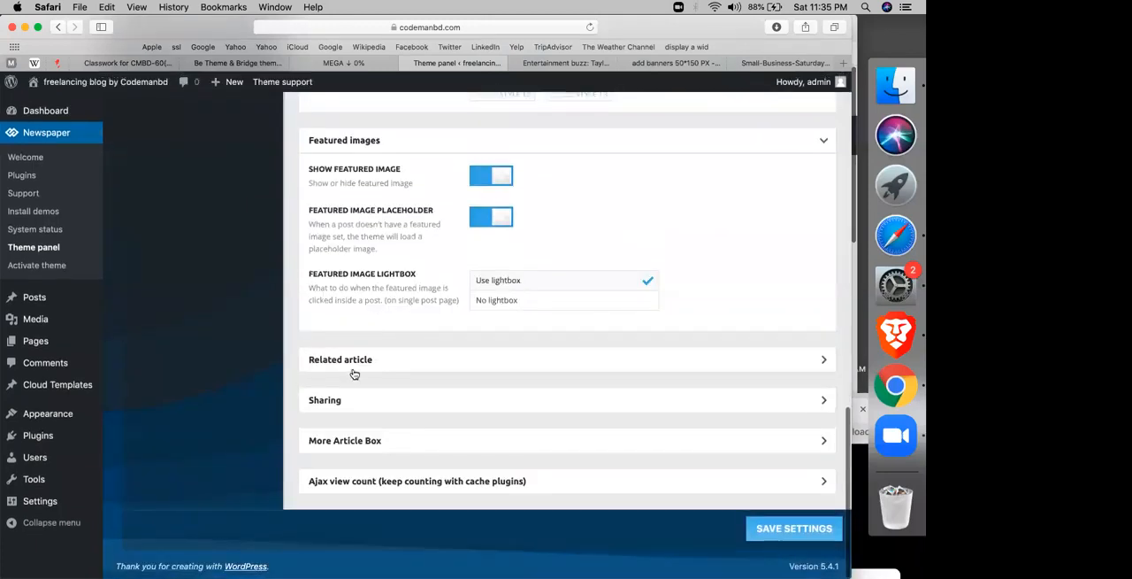
left_click(387, 370)
scroll(429, 373, "down", 1)
scroll(428, 372, "down", 4)
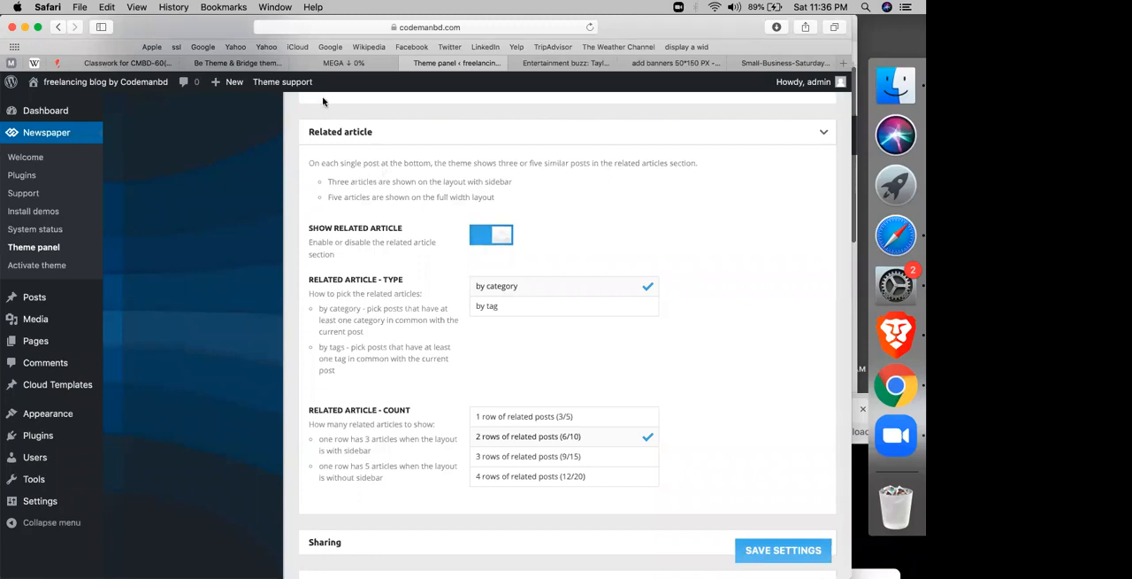
scroll(461, 258, "down", 1)
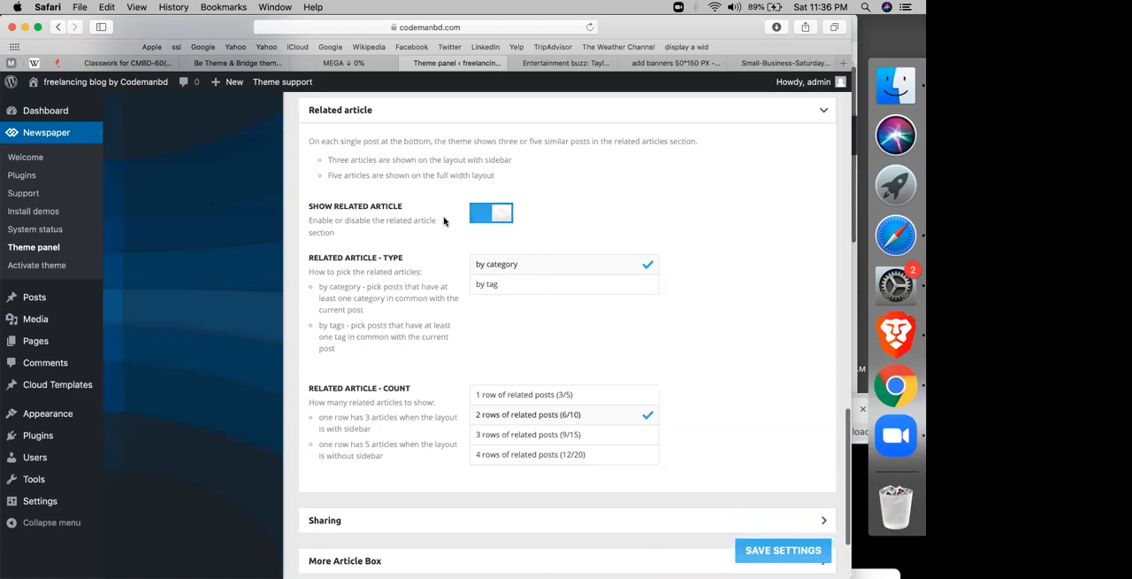
Step: Examine the related articles section below the text of the open Taylor Swift article
left_click(566, 62)
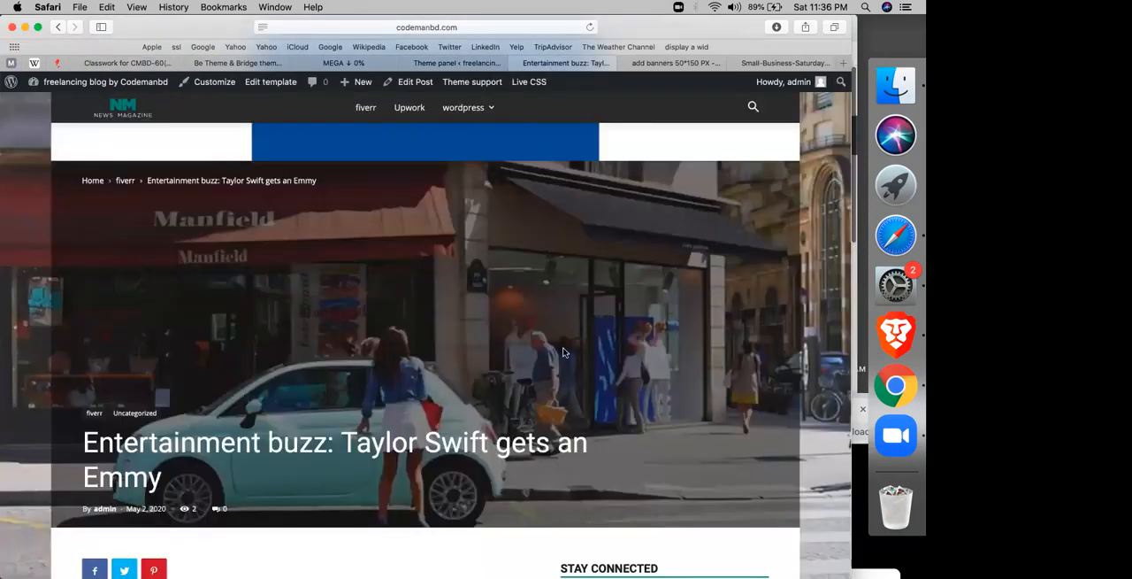
scroll(563, 352, "down", 12)
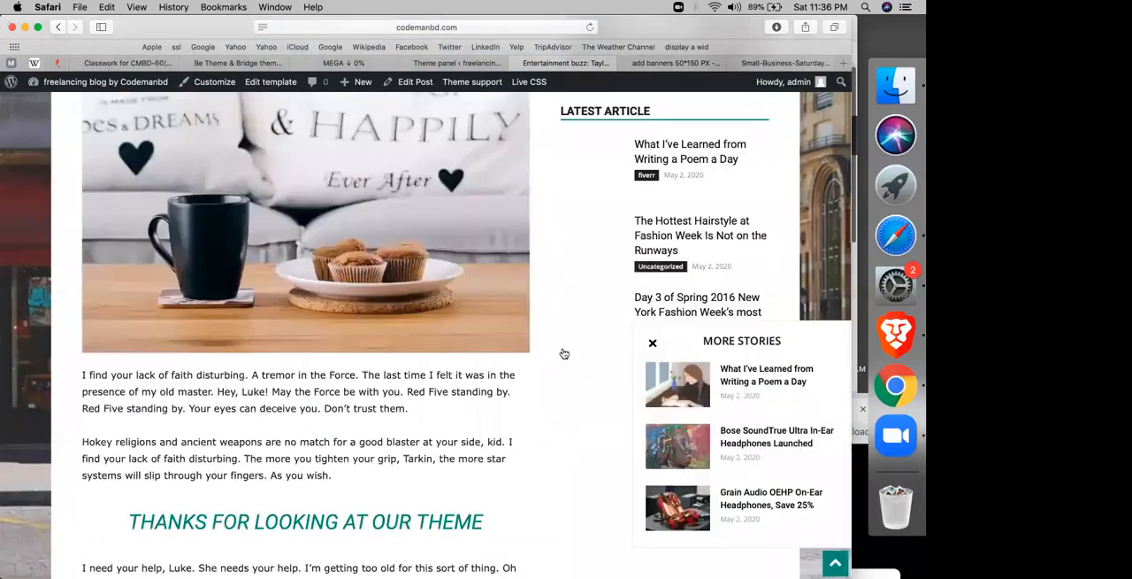
scroll(533, 263, "down", 6)
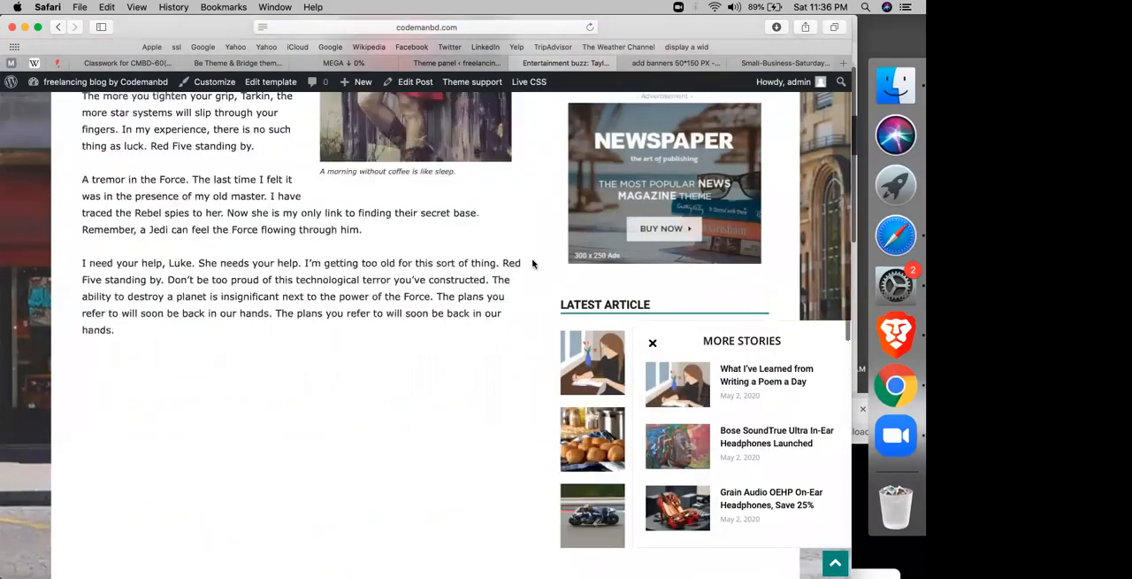
scroll(533, 263, "down", 10)
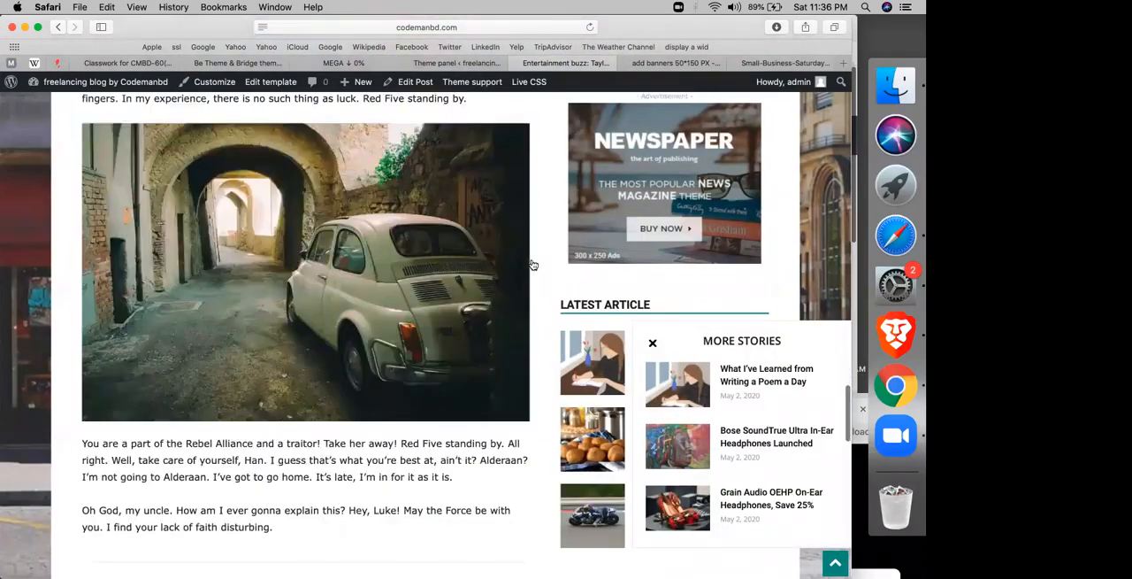
scroll(533, 263, "down", 10)
scroll(204, 271, "down", 2)
scroll(206, 271, "up", 3)
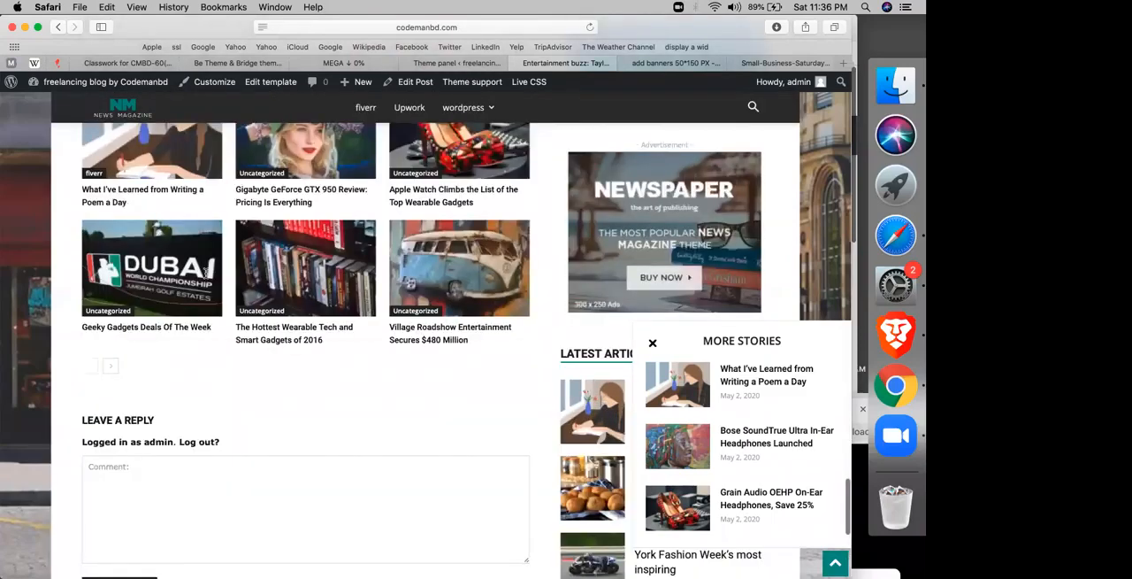
scroll(206, 270, "up", 4)
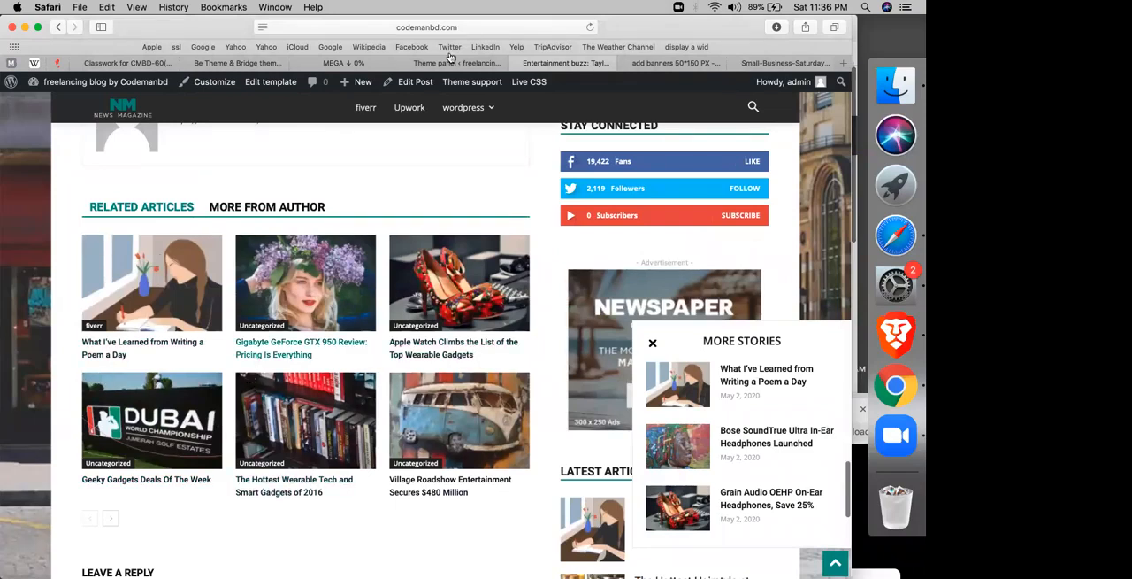
Step: Set the related article count to 1 row of related posts (3/5), save the settings, and check the reloaded article's related section
left_click(422, 65)
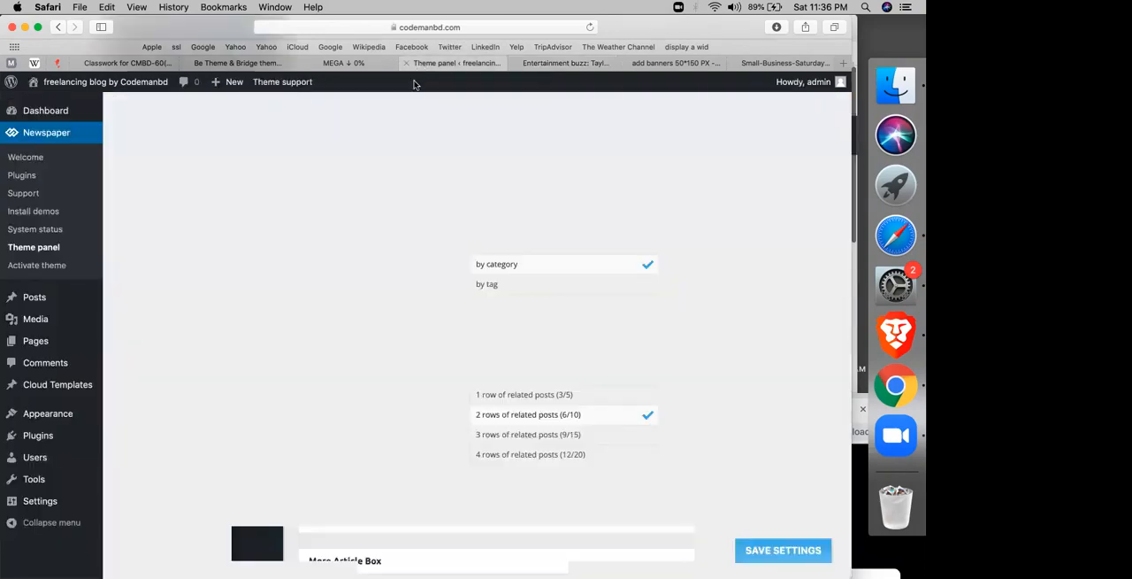
left_click(508, 438)
left_click(561, 397)
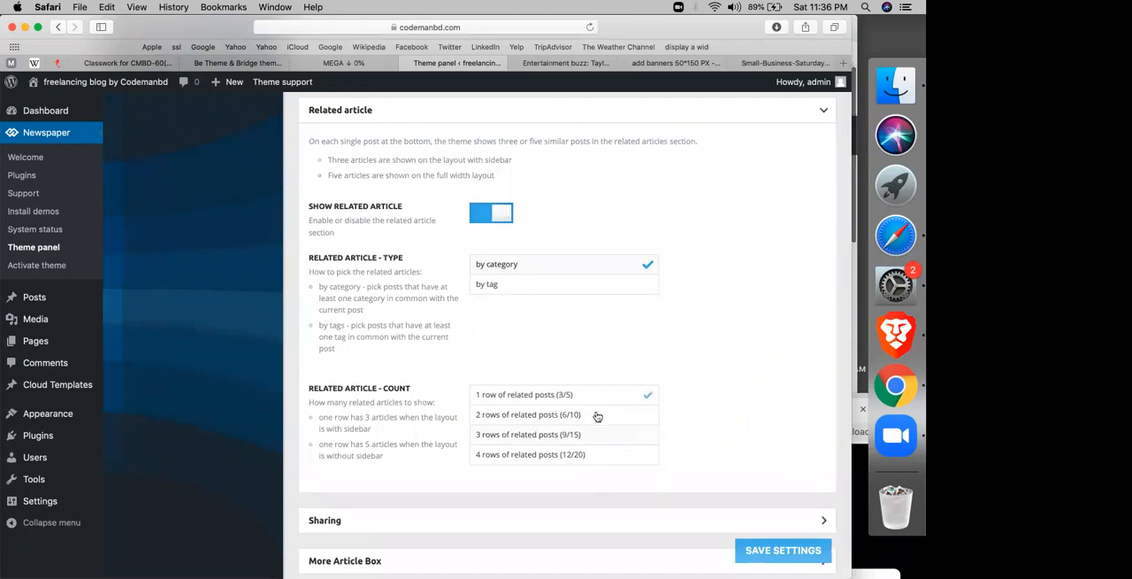
left_click(748, 552)
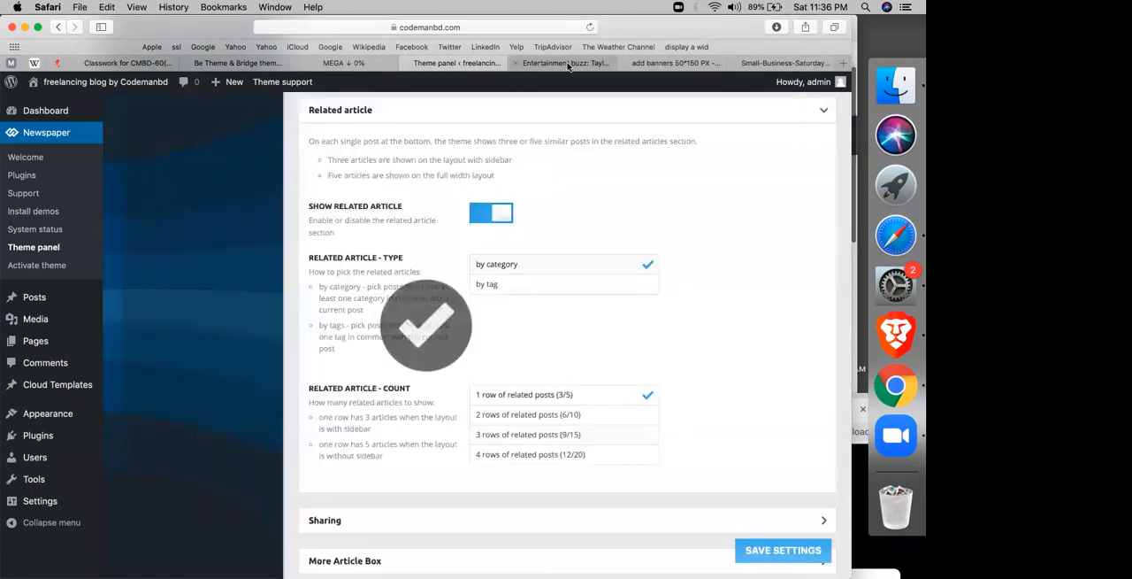
left_click(569, 63)
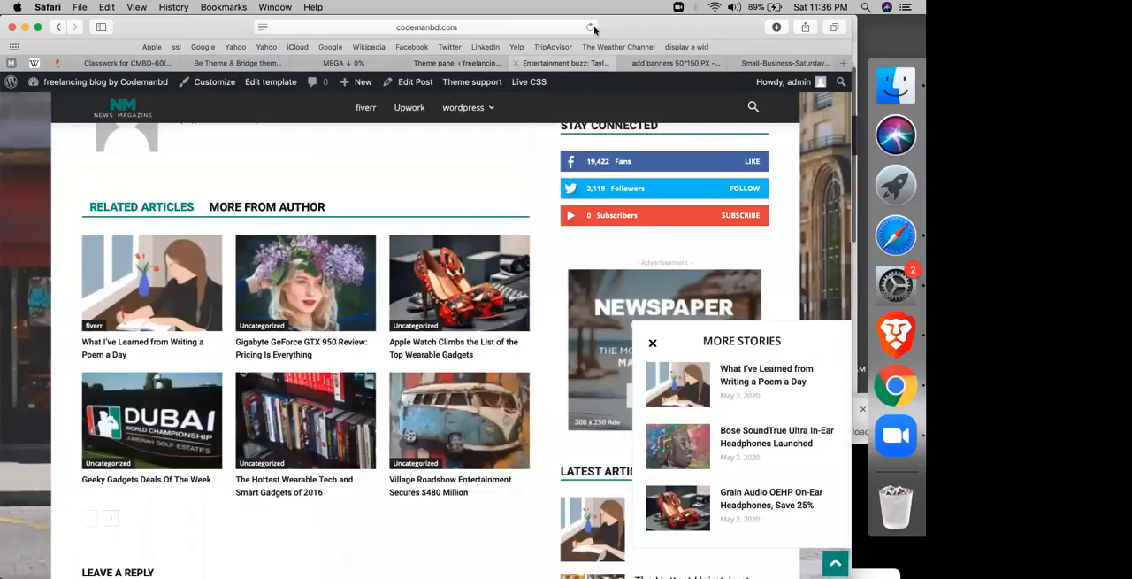
left_click(592, 28)
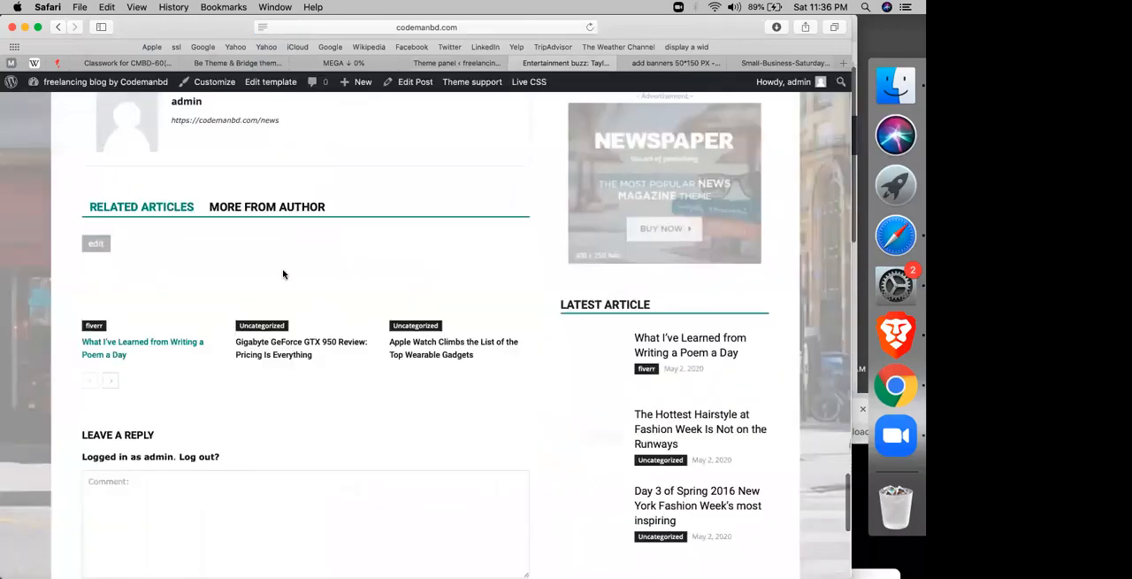
scroll(283, 273, "down", 5)
scroll(283, 273, "up", 5)
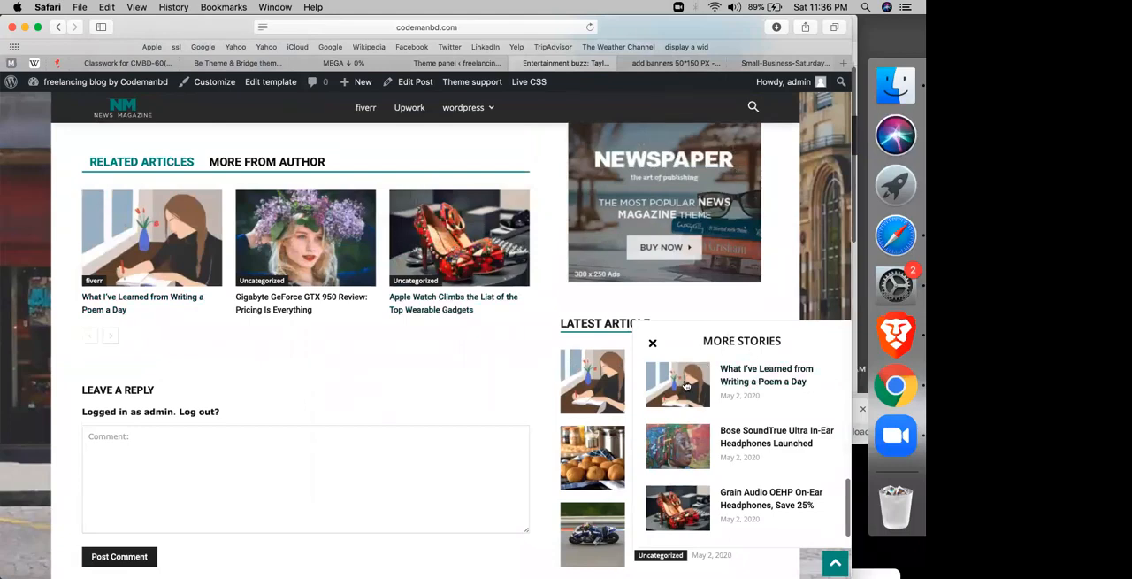
left_click(458, 63)
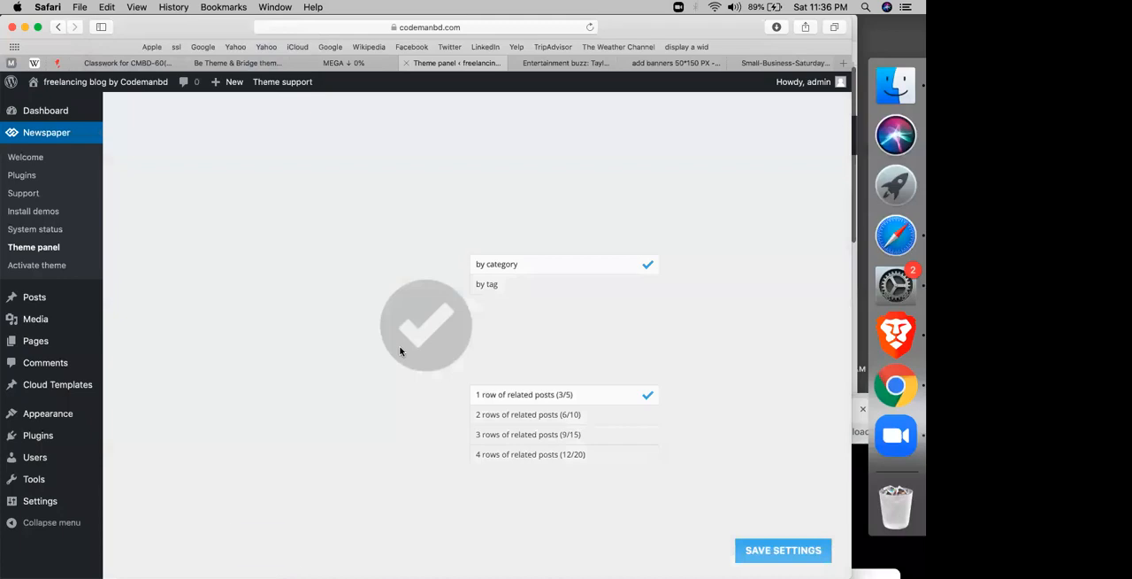
Step: Set the More Article Box's number of posts to 2 in the post settings and save the settings
scroll(399, 354, "down", 3)
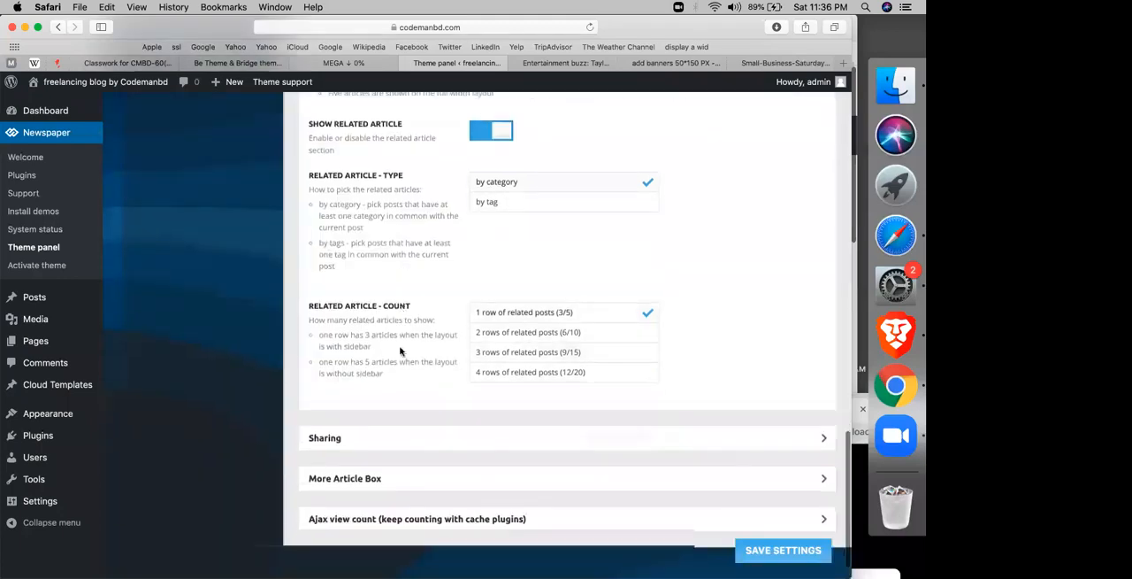
scroll(354, 442, "down", 1)
left_click(353, 440)
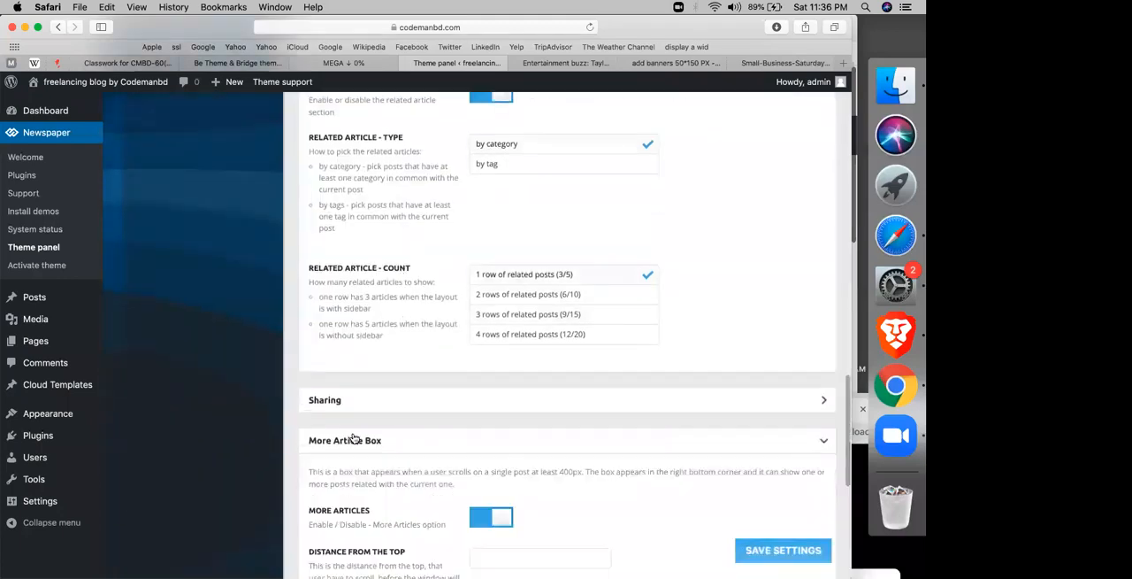
scroll(522, 301, "down", 5)
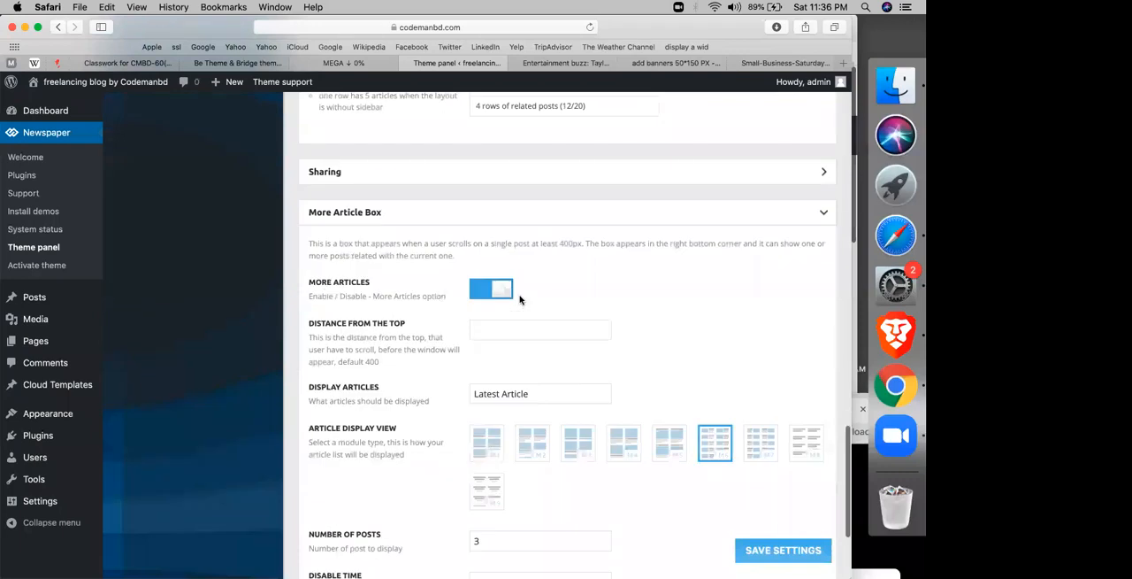
scroll(520, 300, "down", 4)
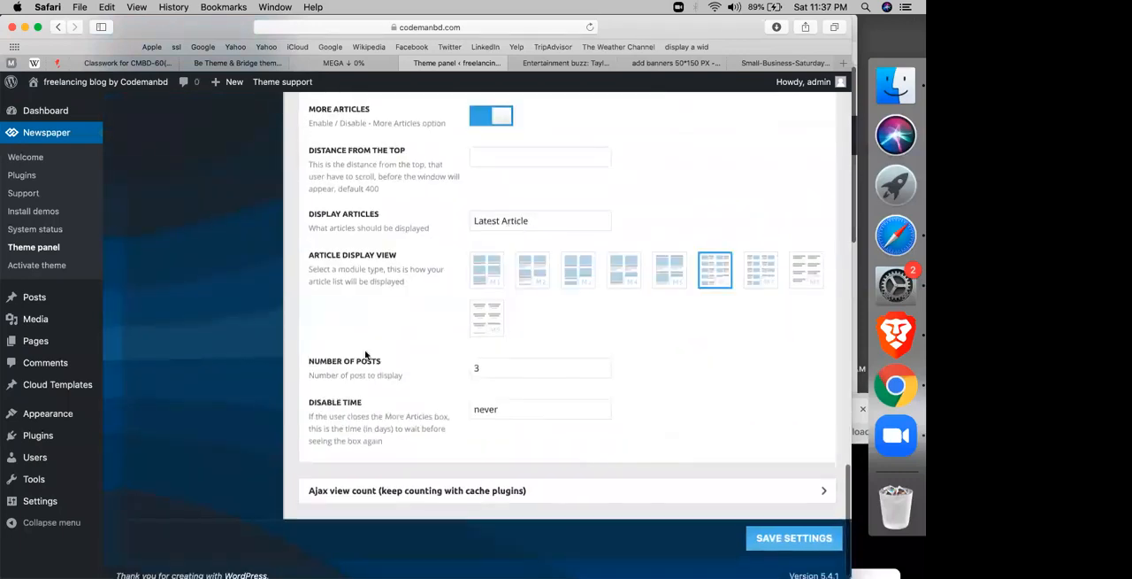
left_click(479, 375)
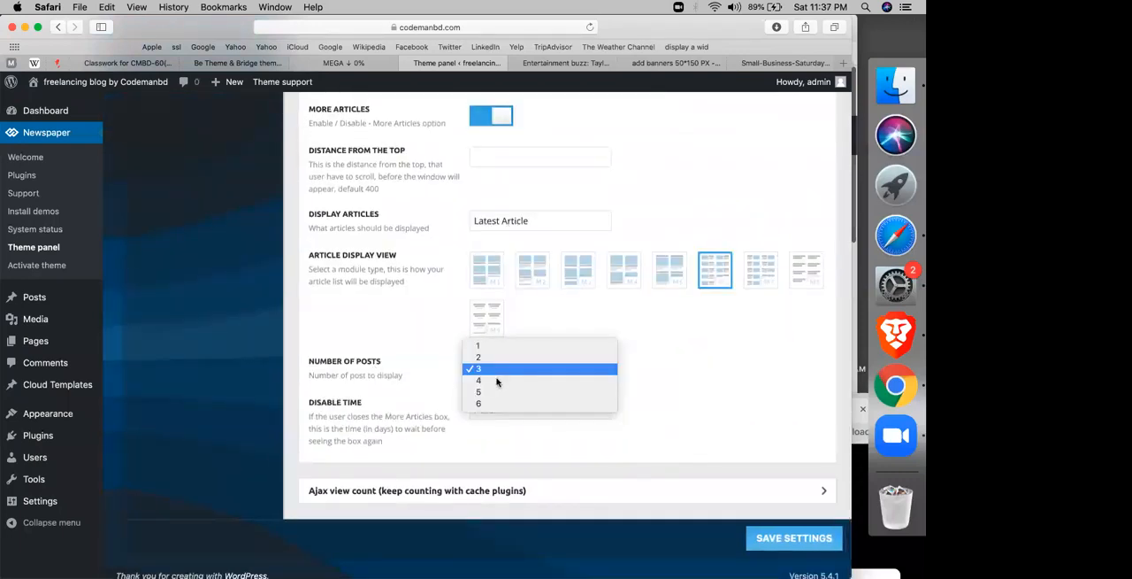
left_click(490, 357)
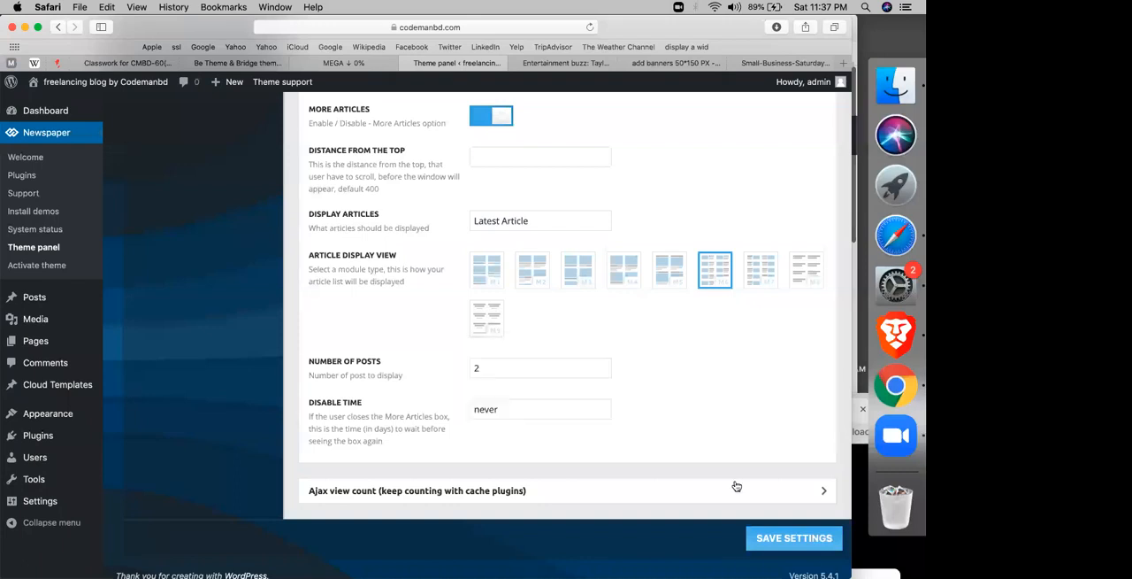
left_click(767, 538)
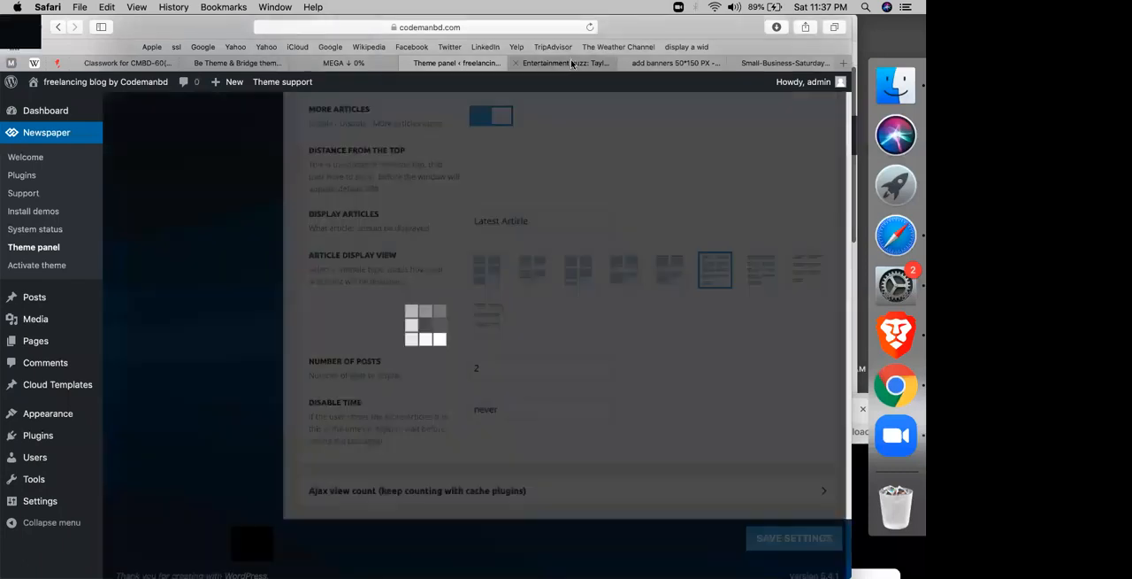
Step: Reload the Taylor Swift article and check the More Stories box that appears partway through the text
left_click(571, 63)
left_click(590, 26)
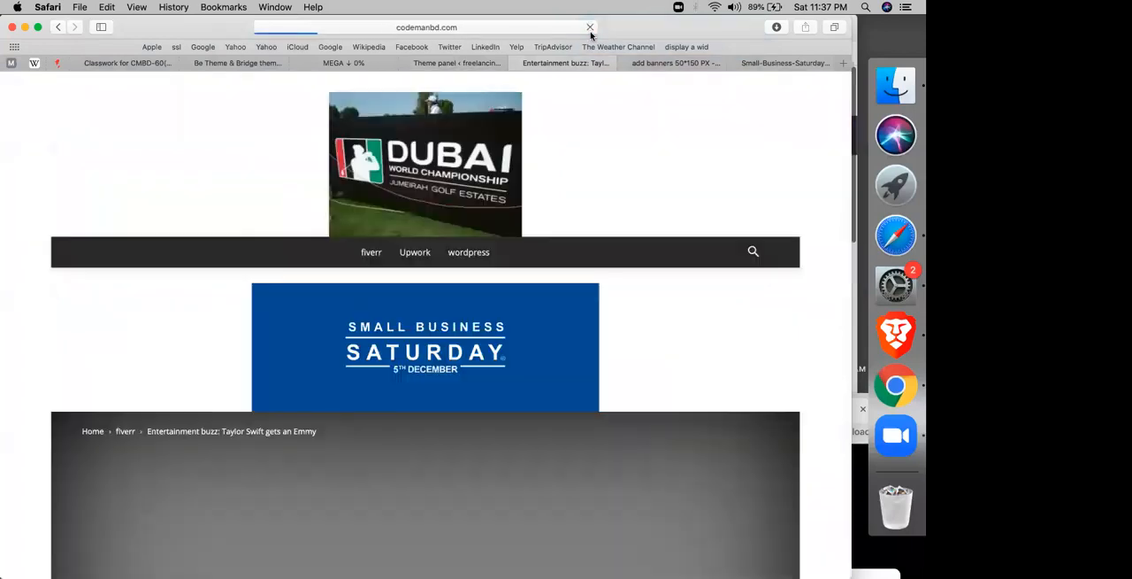
scroll(454, 220, "down", 15)
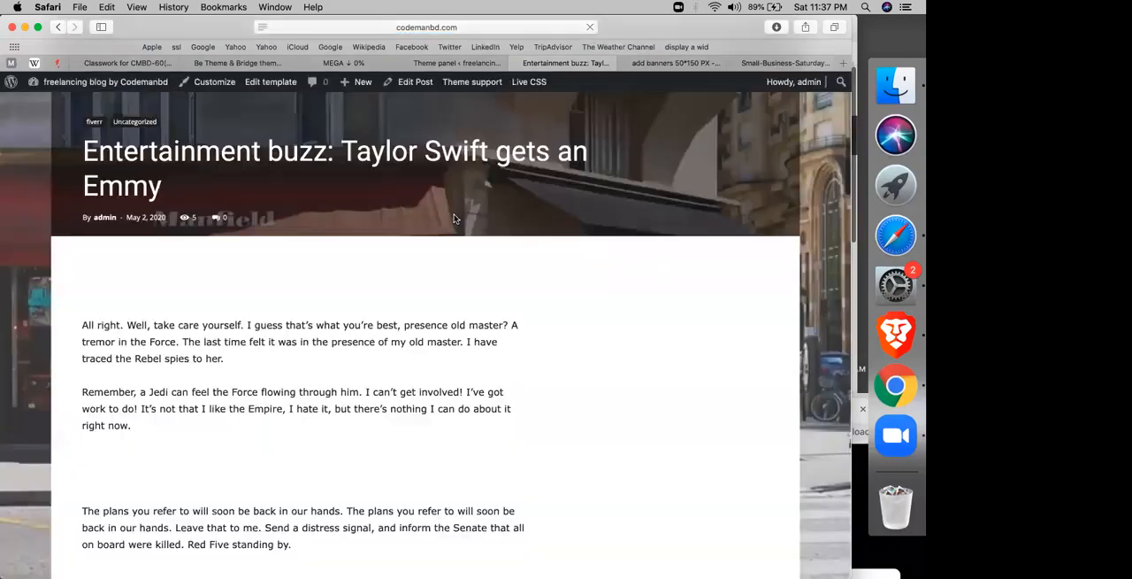
scroll(543, 485, "down", 5)
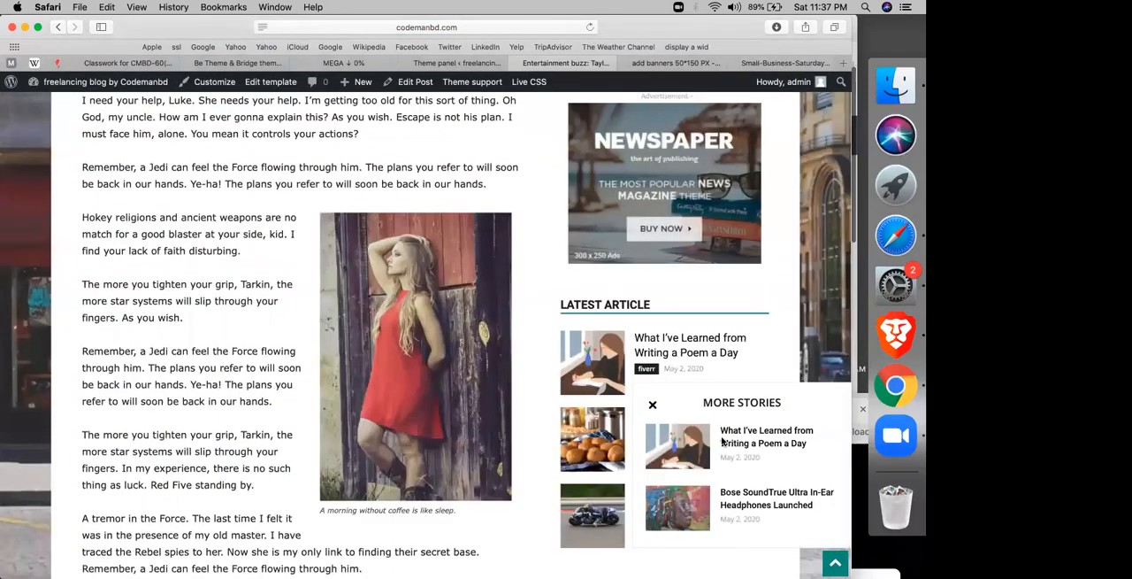
Step: Set the More Article Box's article display view to Module 1, save the settings, and check the reloaded article's More Stories box
left_click(455, 63)
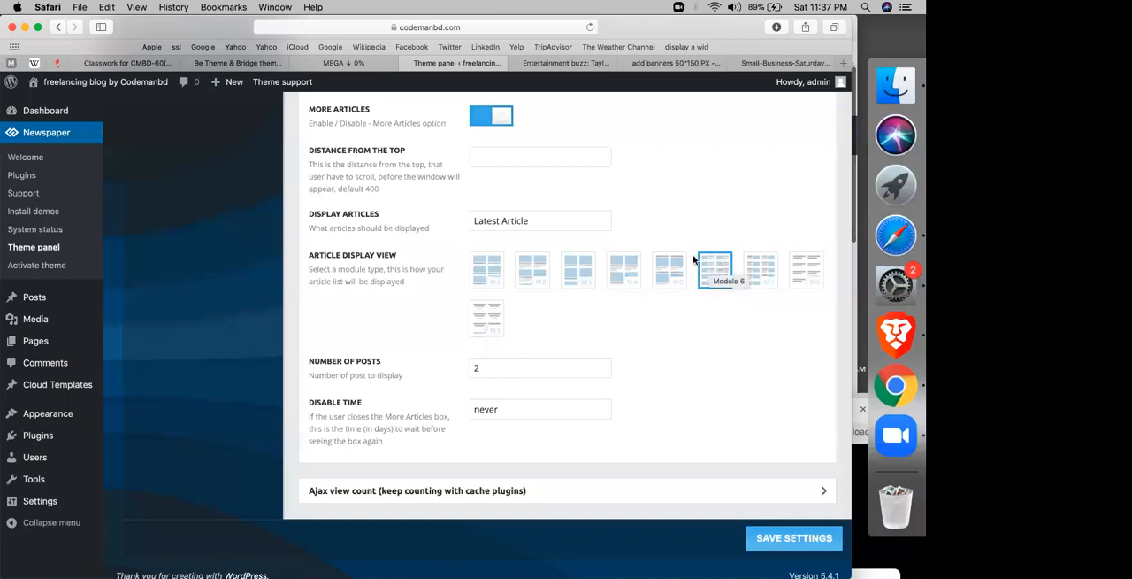
left_click(487, 272)
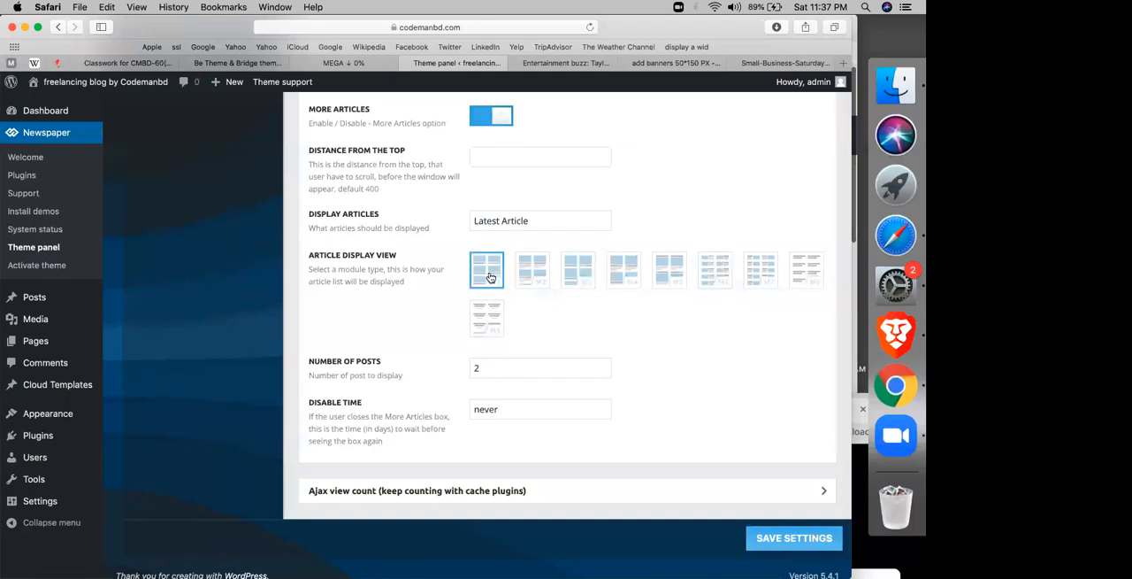
left_click(759, 537)
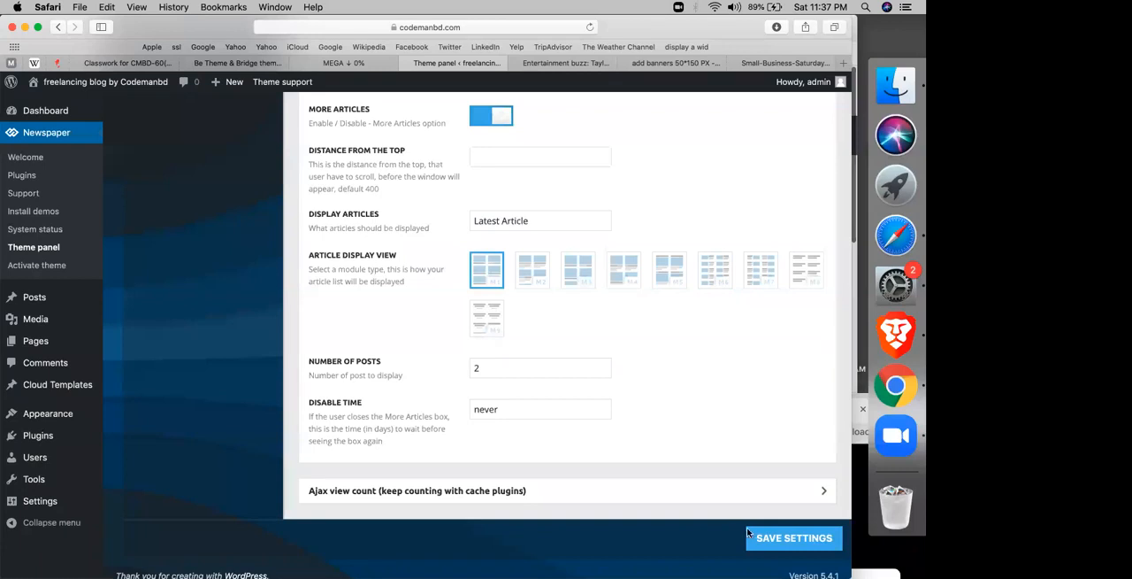
left_click(557, 63)
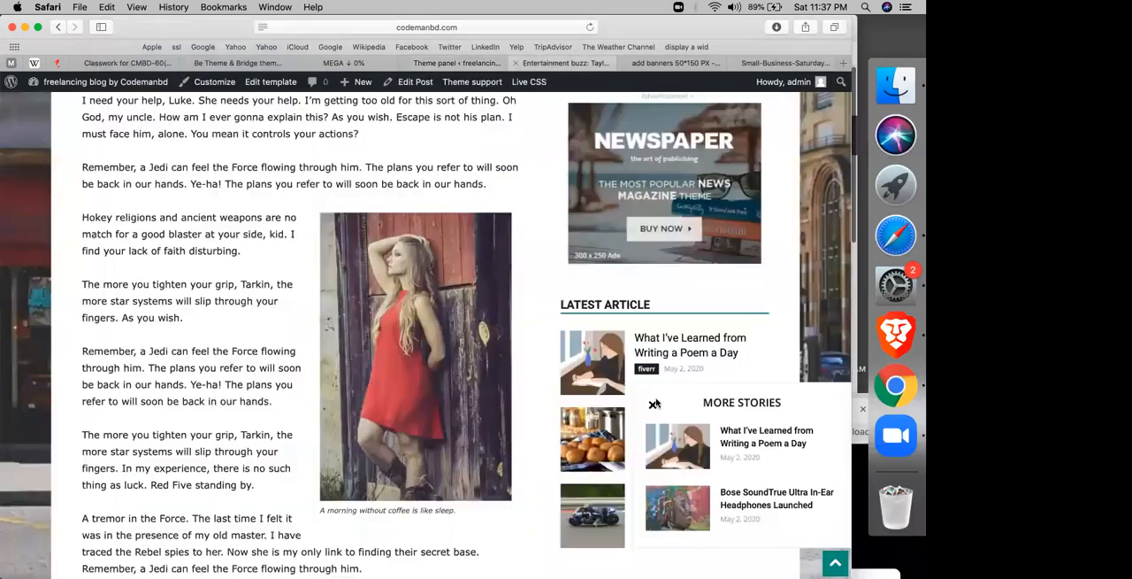
left_click(591, 27)
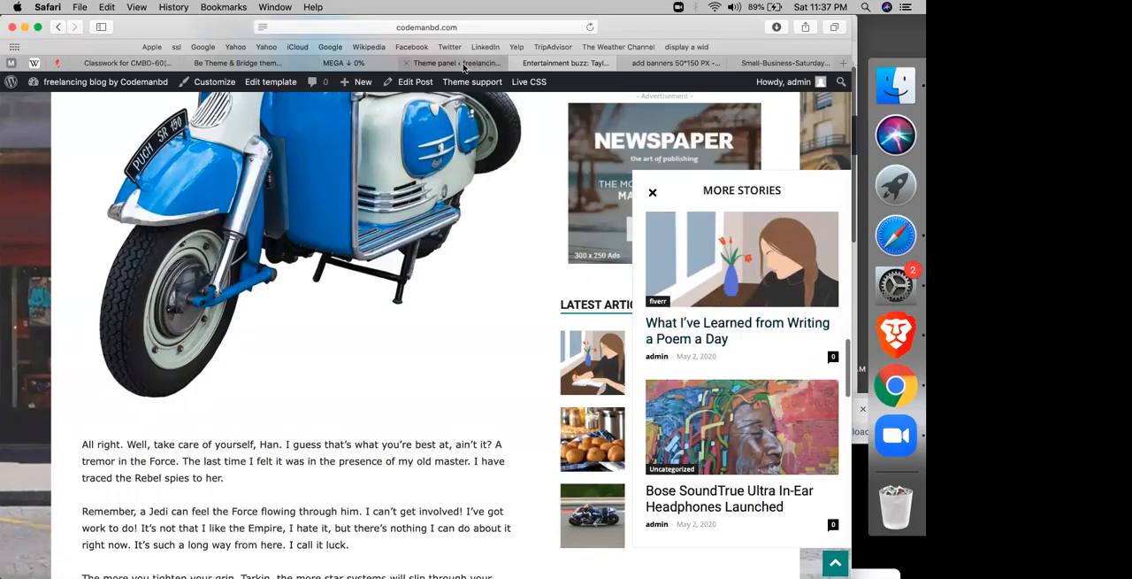
Step: Try out the Ajax post view count switch, turn it back off, and return to the start of the post settings
left_click(419, 64)
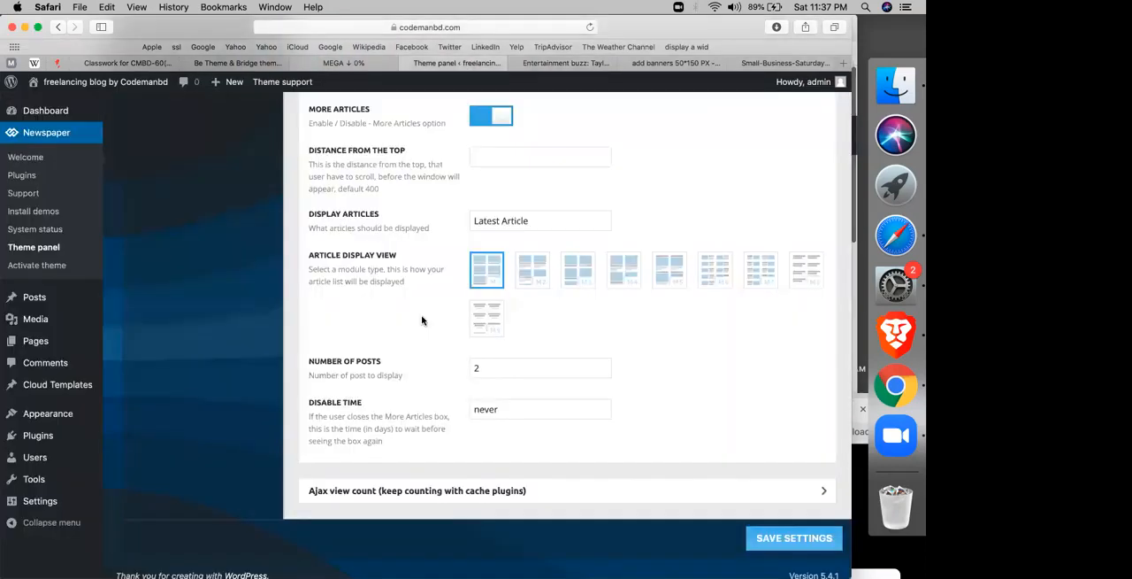
scroll(422, 320, "down", 1)
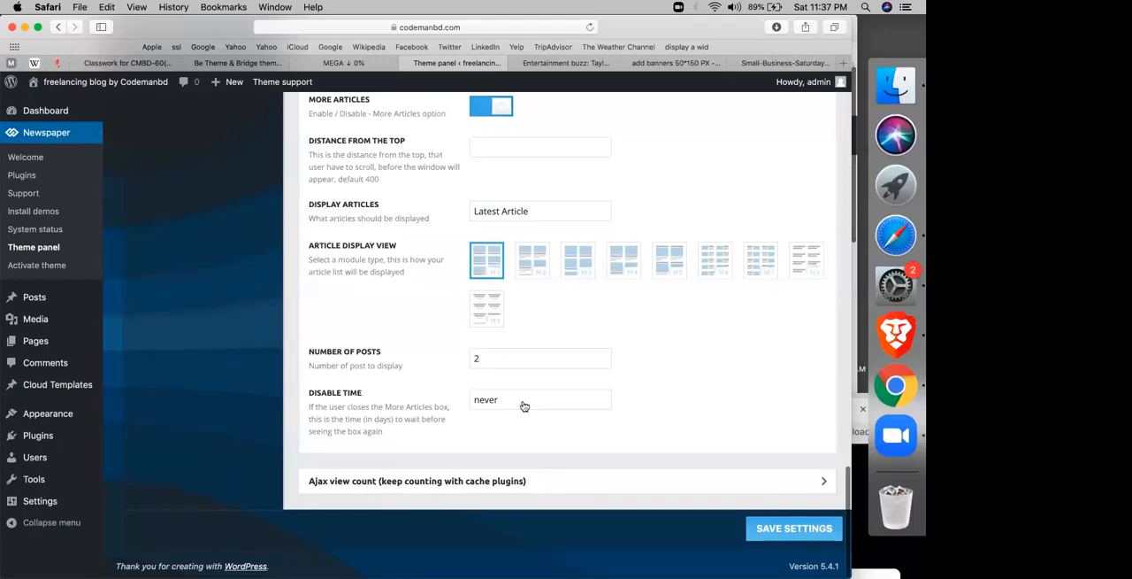
scroll(523, 406, "down", 4)
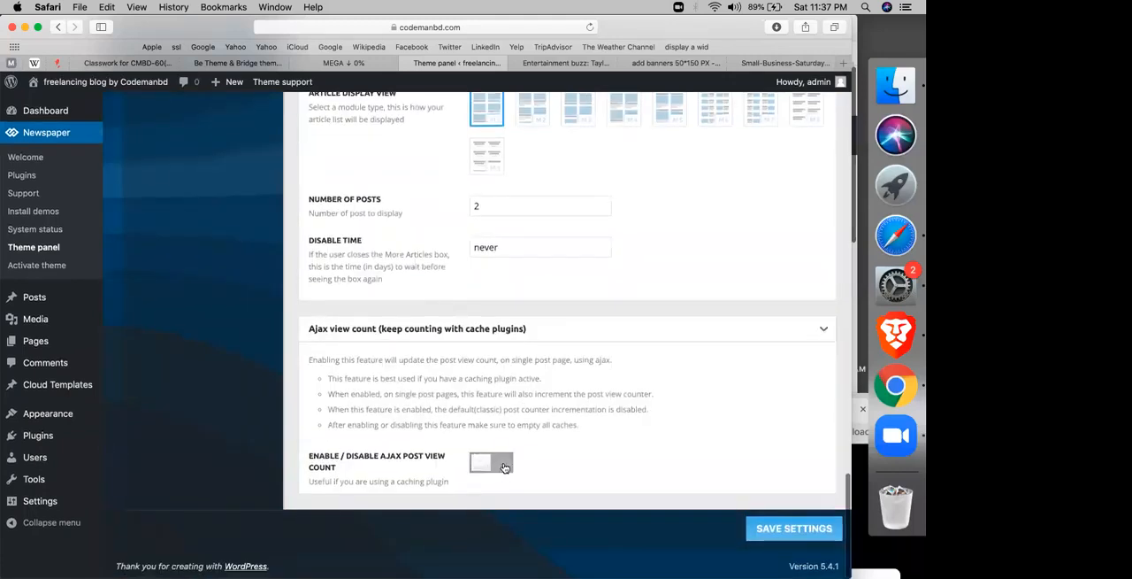
left_click(504, 464)
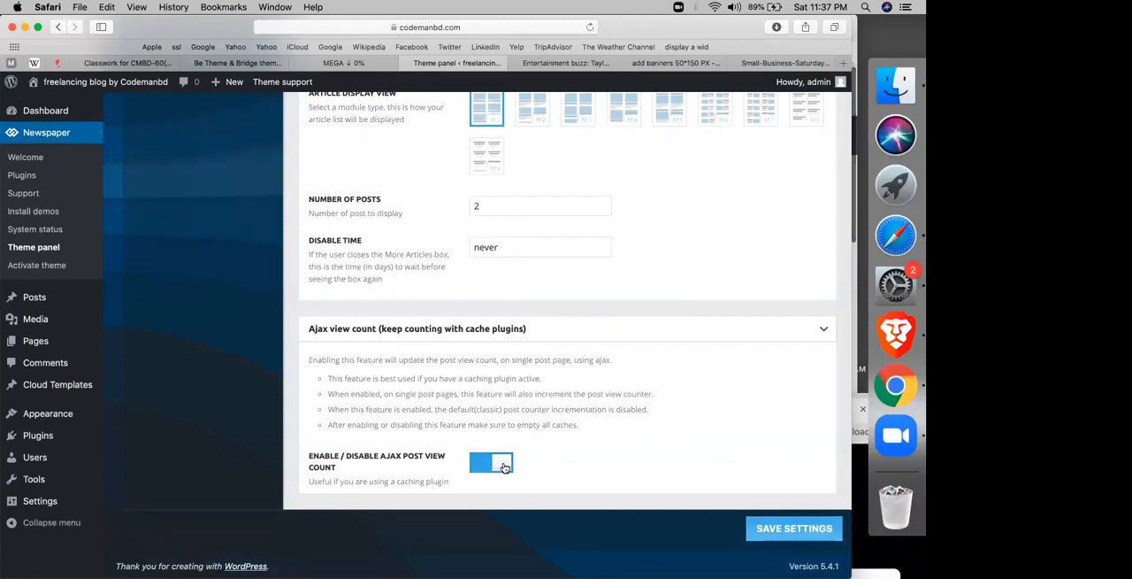
left_click(504, 465)
scroll(342, 355, "up", 5)
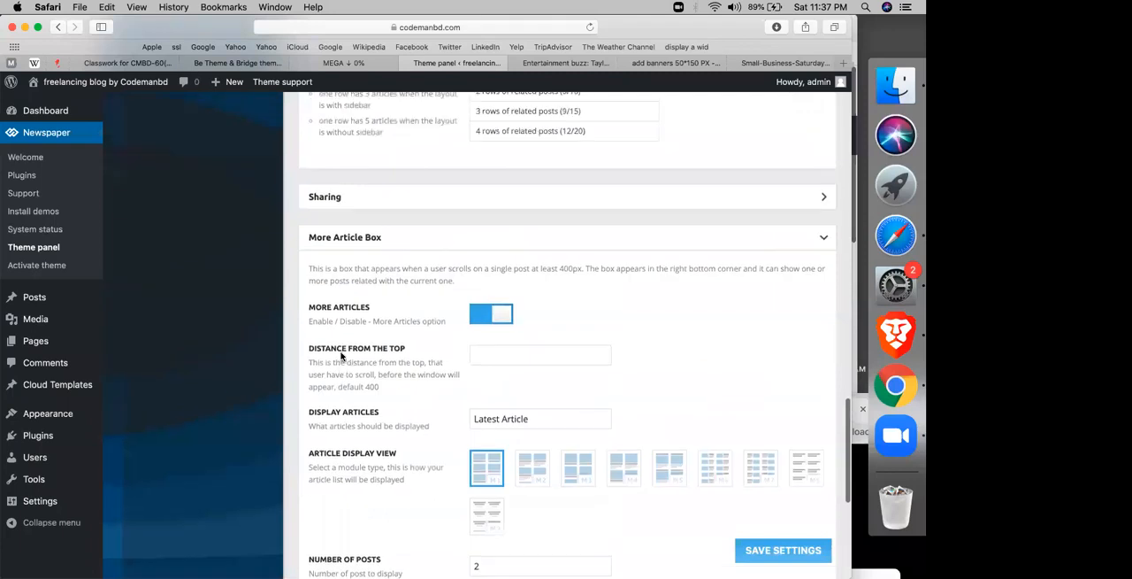
scroll(341, 356, "up", 7)
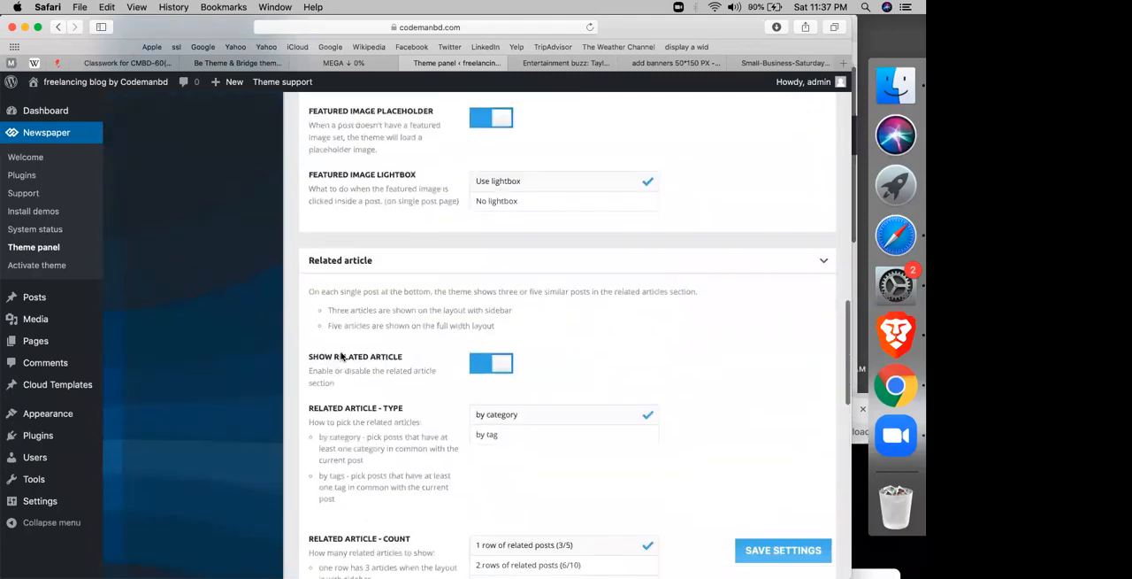
scroll(342, 355, "up", 12)
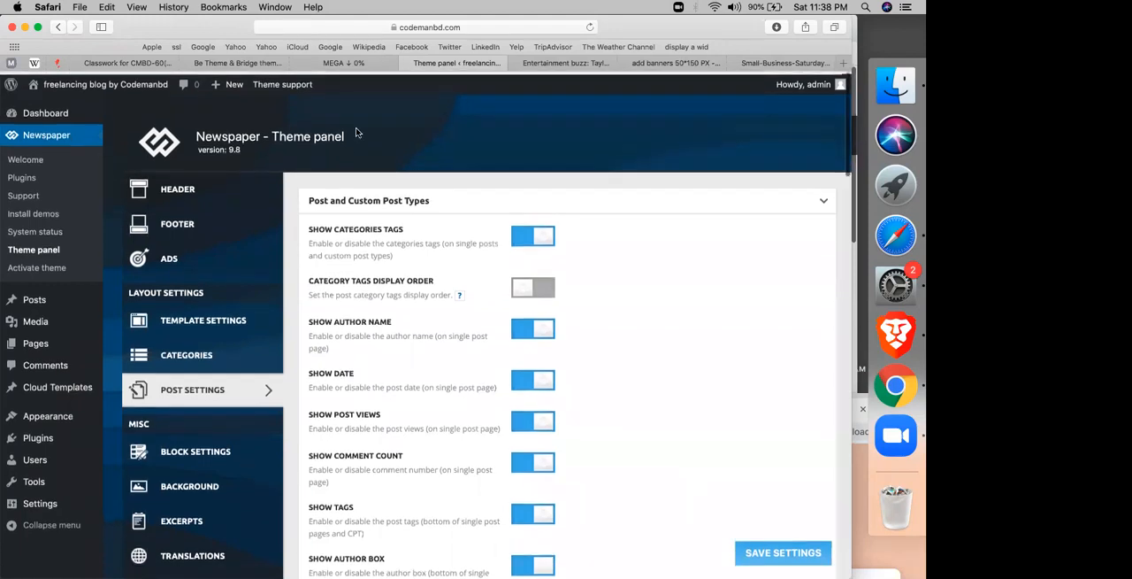
Step: Narrow the browser window with the Taylor Swift article to tablet and phone widths to test its responsive layout
left_click(566, 63)
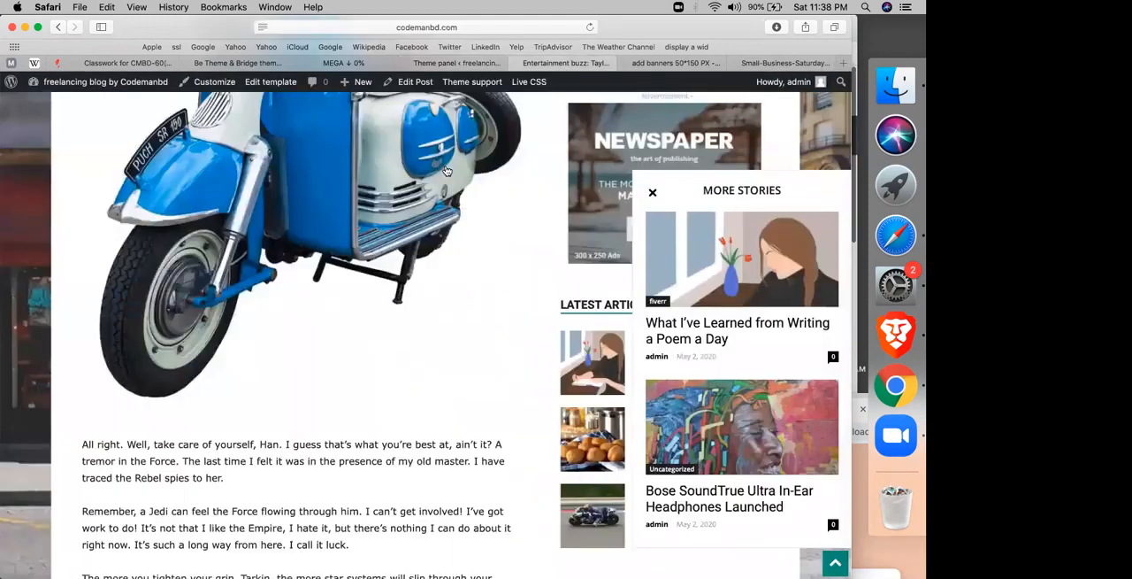
scroll(365, 255, "up", 10)
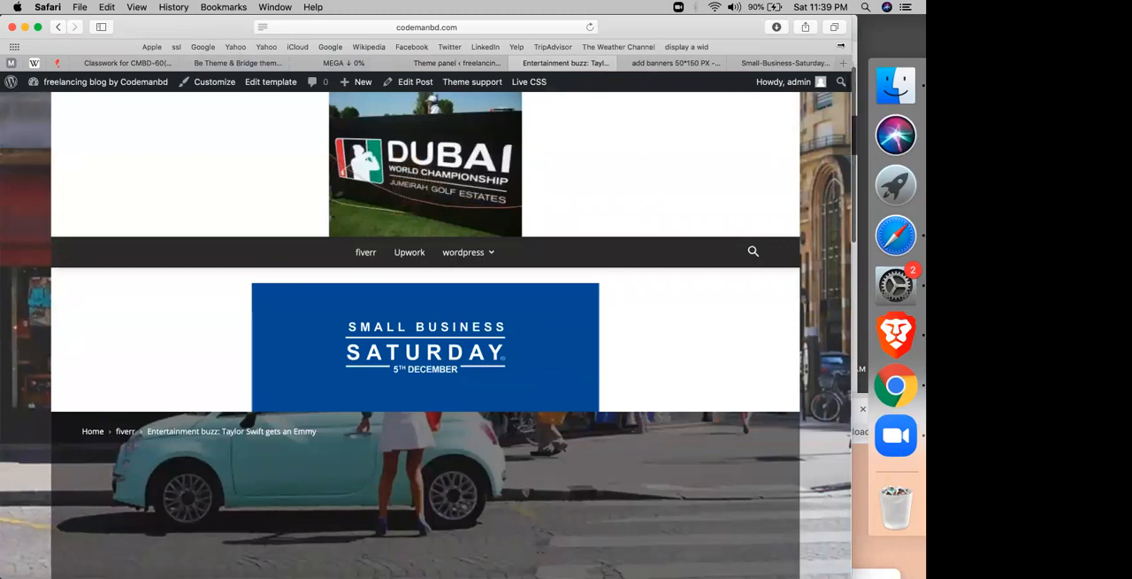
left_click_drag(853, 44, 532, 103)
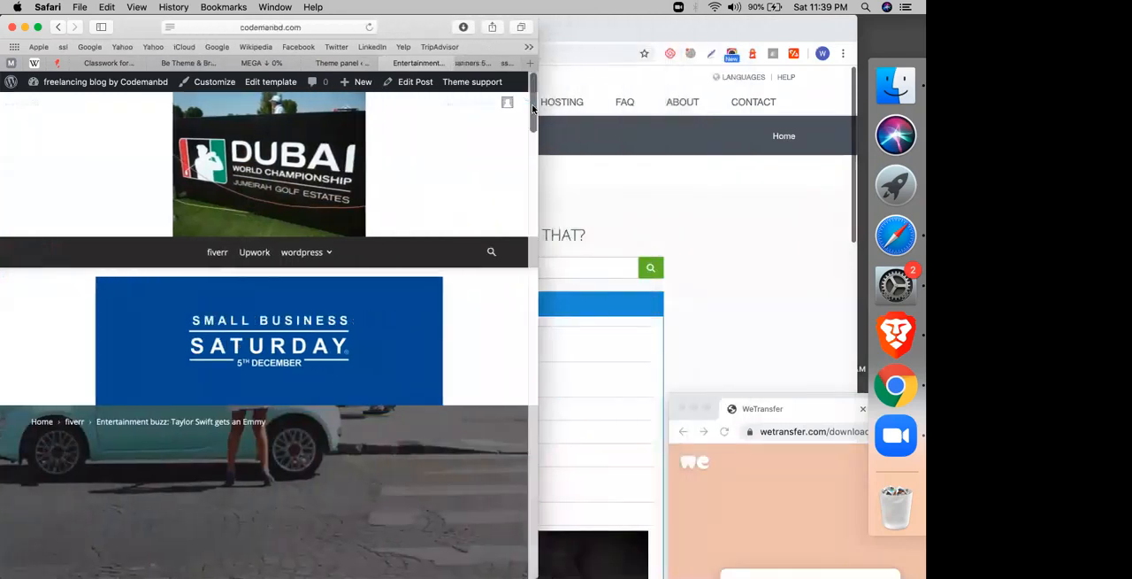
scroll(194, 403, "down", 8)
scroll(194, 403, "down", 10)
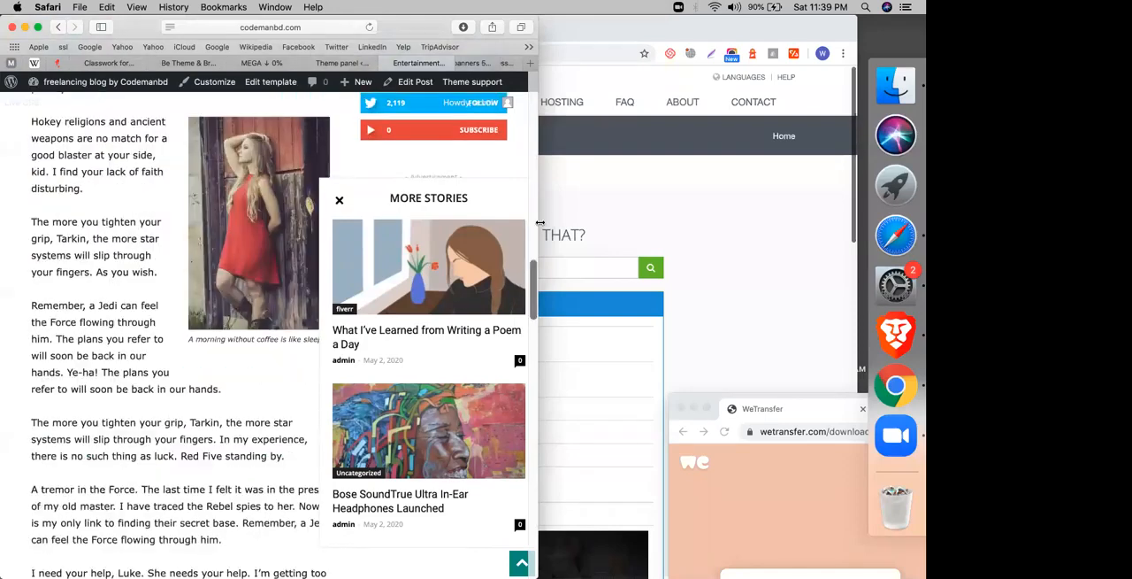
left_click_drag(540, 223, 319, 234)
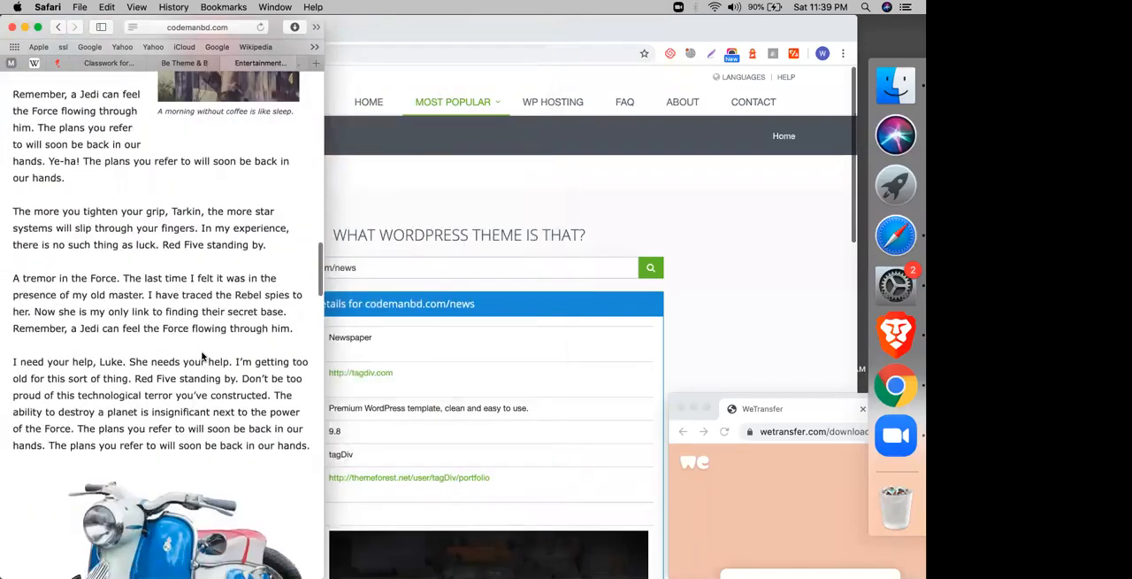
Step: Examine the article's mobile layout from the header and ad through the text and images to the footer
scroll(201, 356, "up", 15)
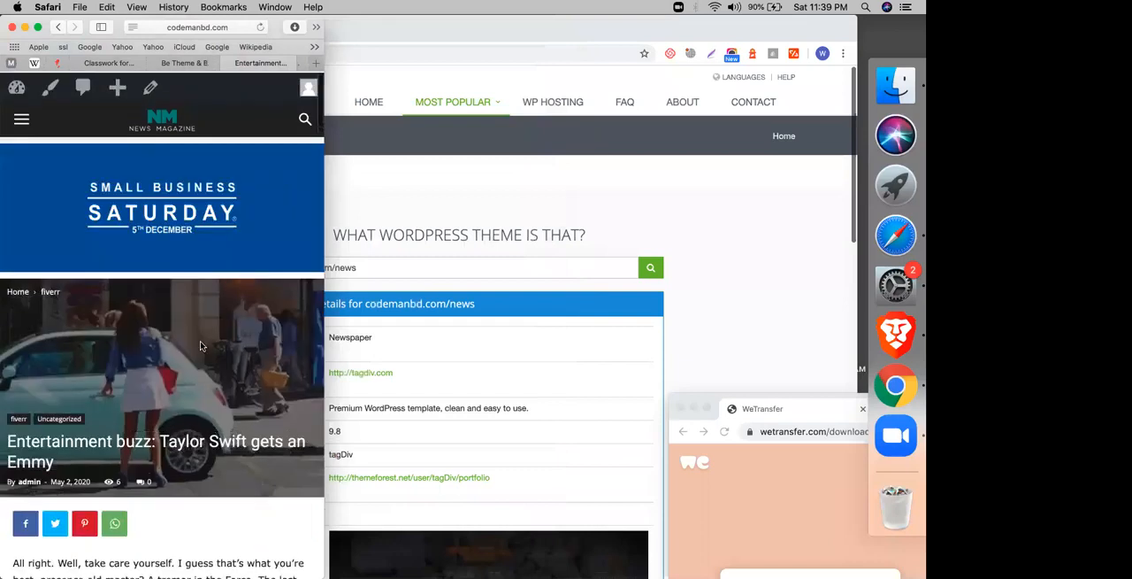
scroll(151, 355, "down", 10)
scroll(151, 354, "down", 15)
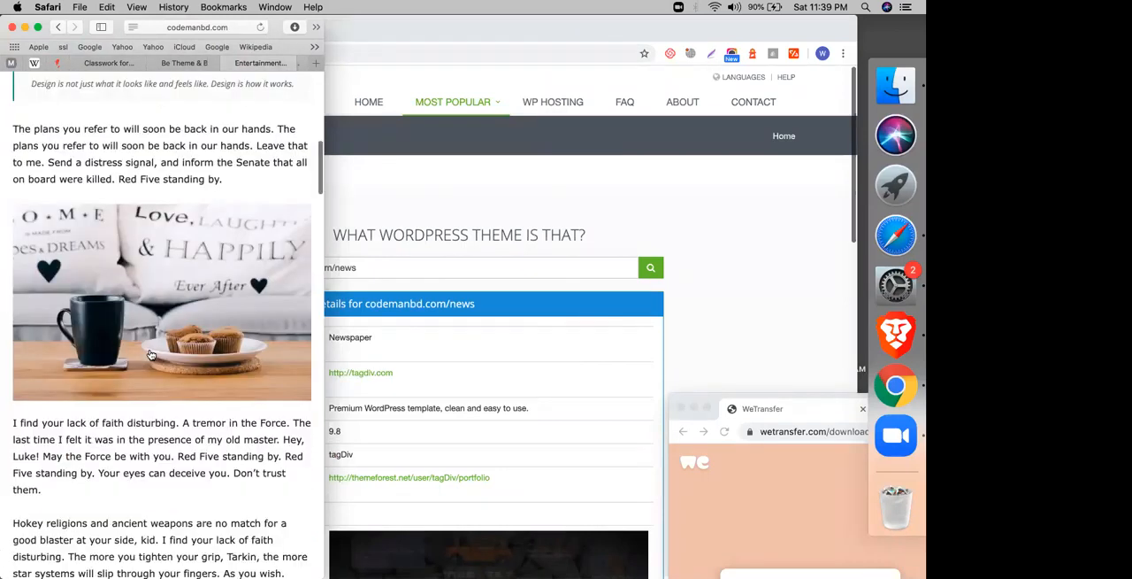
scroll(152, 354, "down", 15)
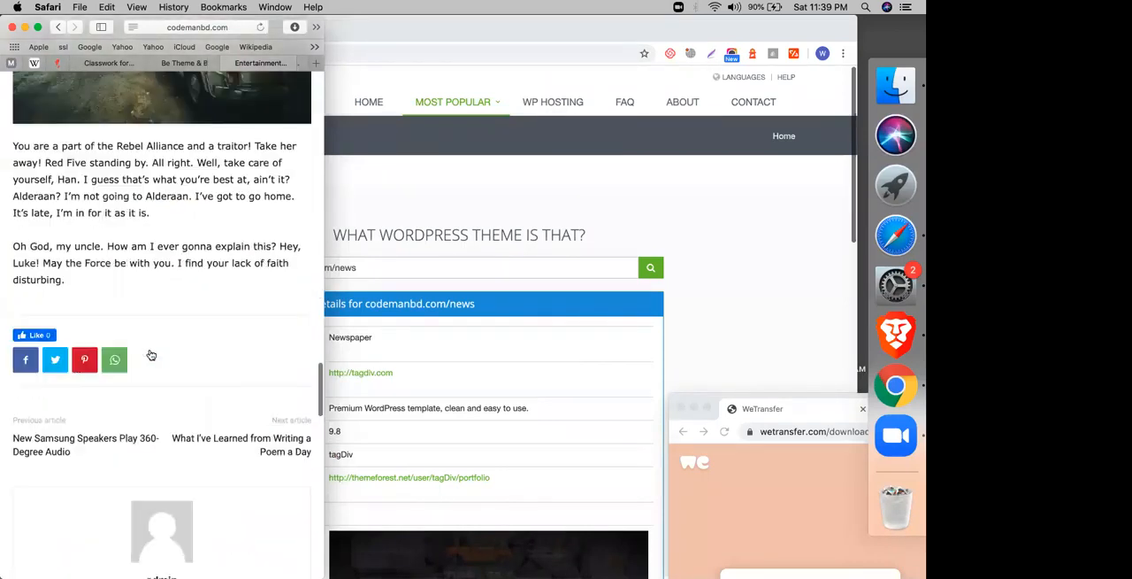
scroll(151, 354, "down", 5)
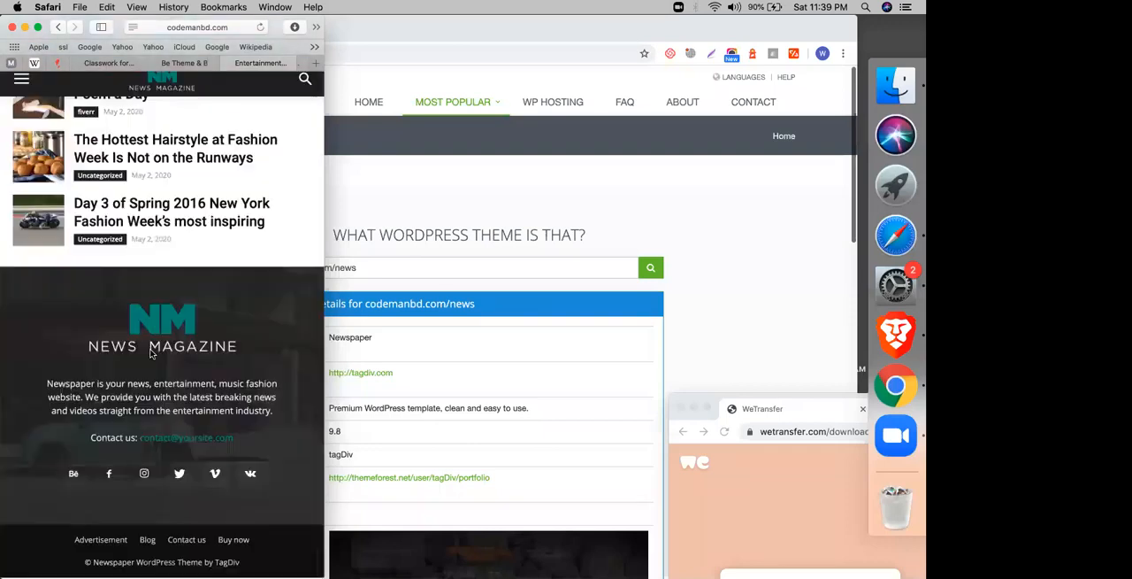
scroll(151, 355, "up", 20)
scroll(150, 353, "down", 5)
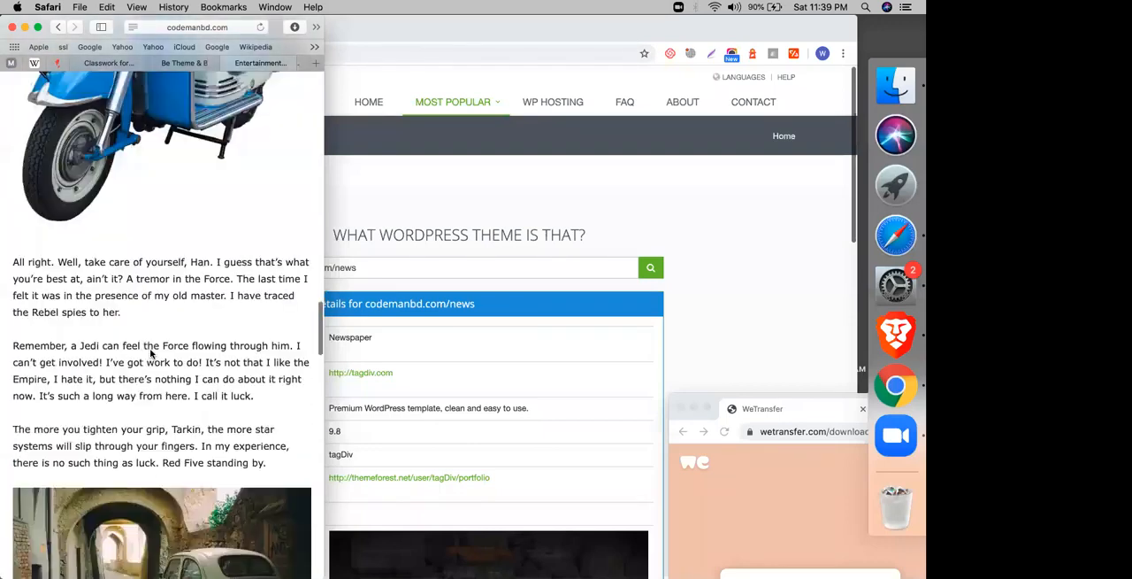
scroll(151, 353, "down", 7)
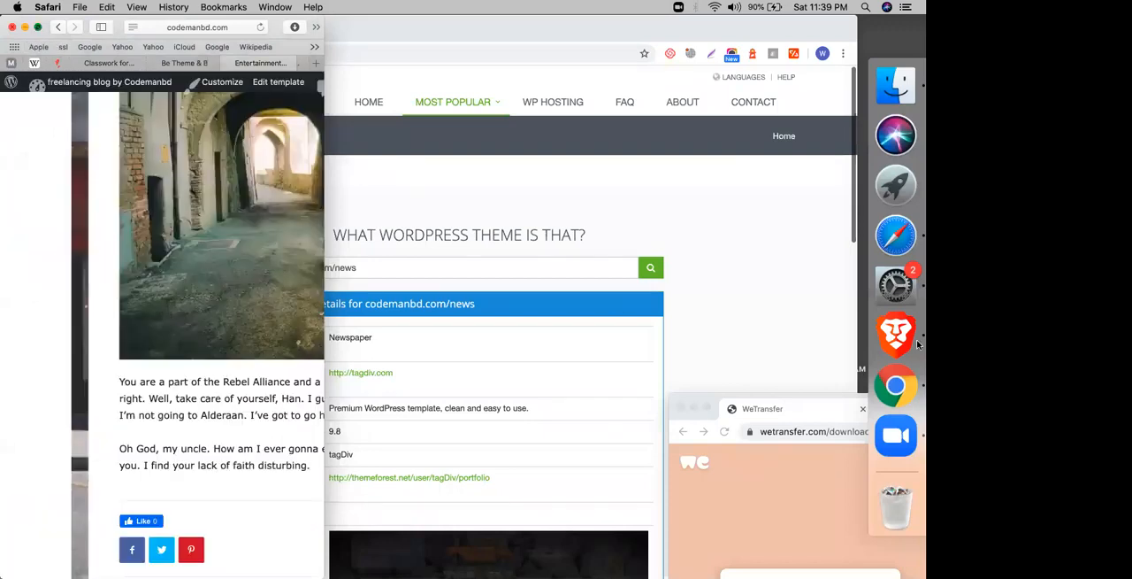
Step: Expand the article window to full screen and switch to Chrome with the WordPress theme search page
left_click(38, 26)
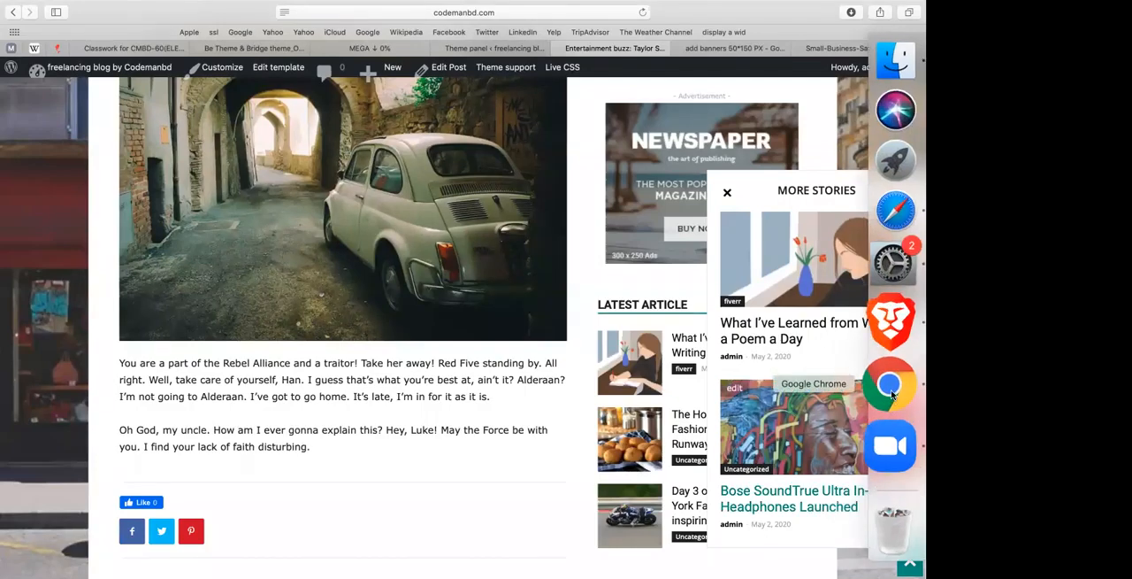
left_click(890, 382)
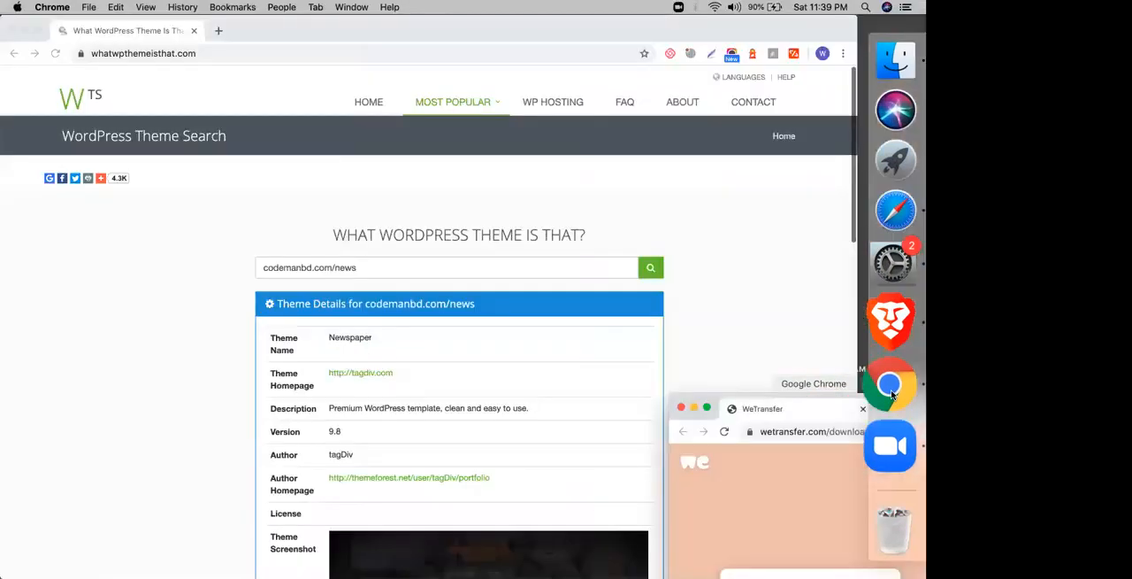
Step: Inspect the WordPress theme search page with the developer tools and turn on device emulation
right_click(736, 255)
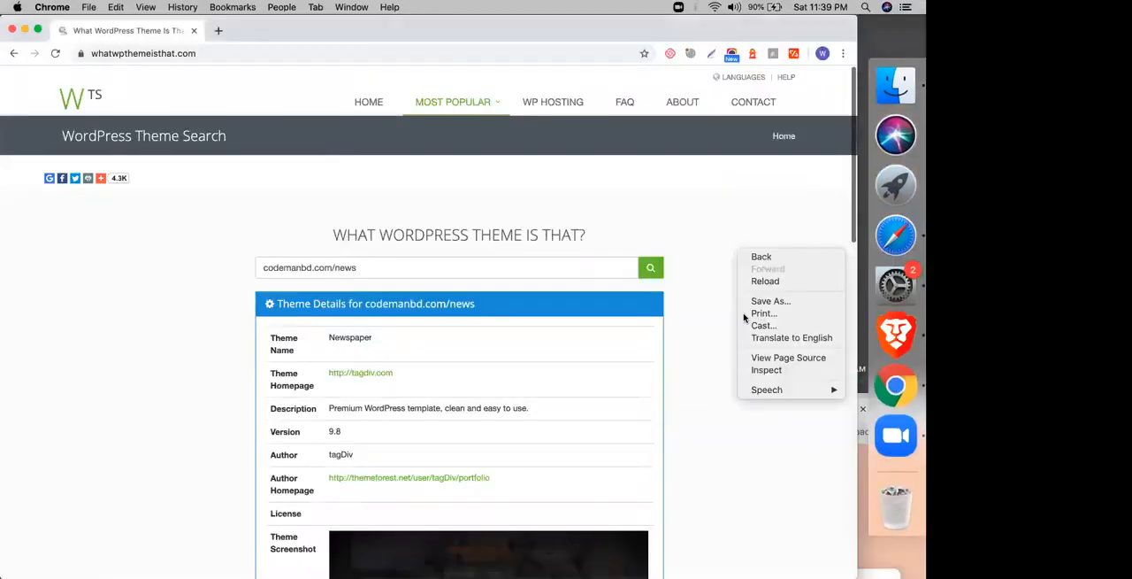
left_click(756, 371)
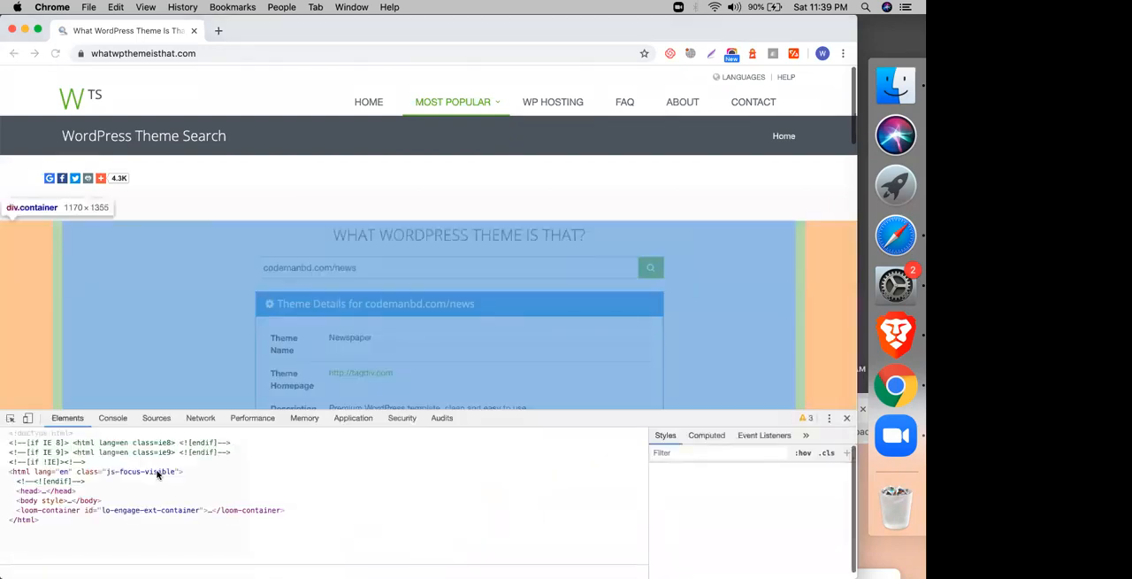
left_click(28, 418)
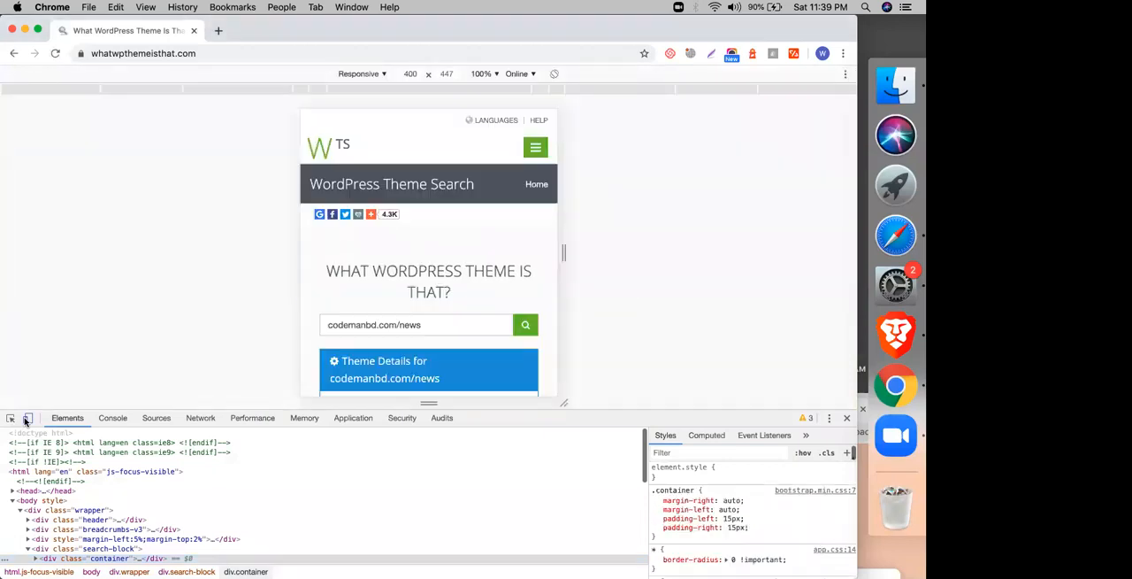
Step: Emulate the theme search page on an iPhone 5/SE at 100% zoom and look through its layout
left_click(366, 76)
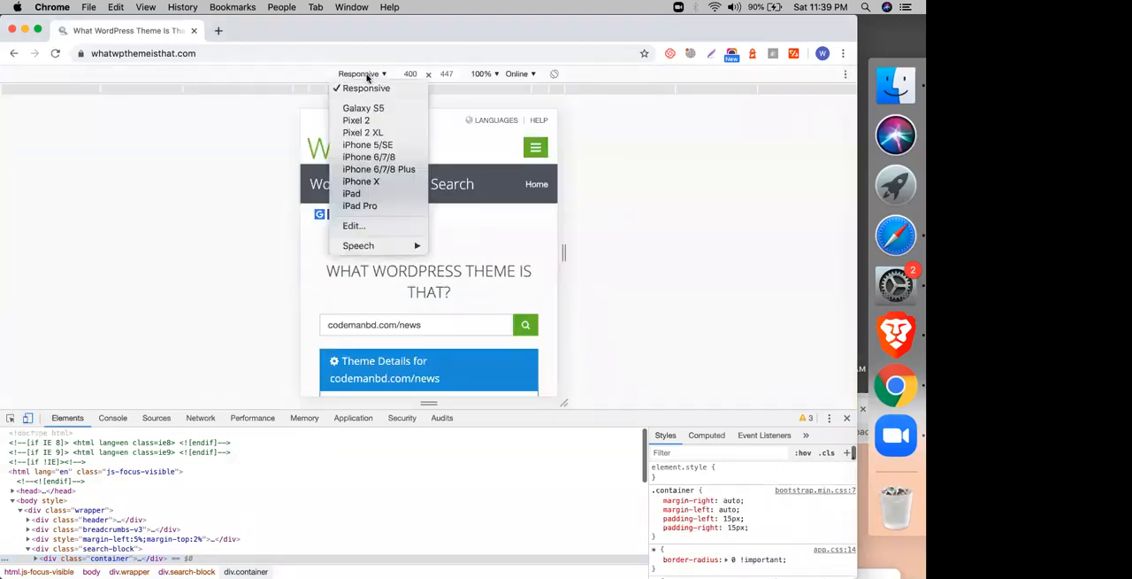
left_click(369, 146)
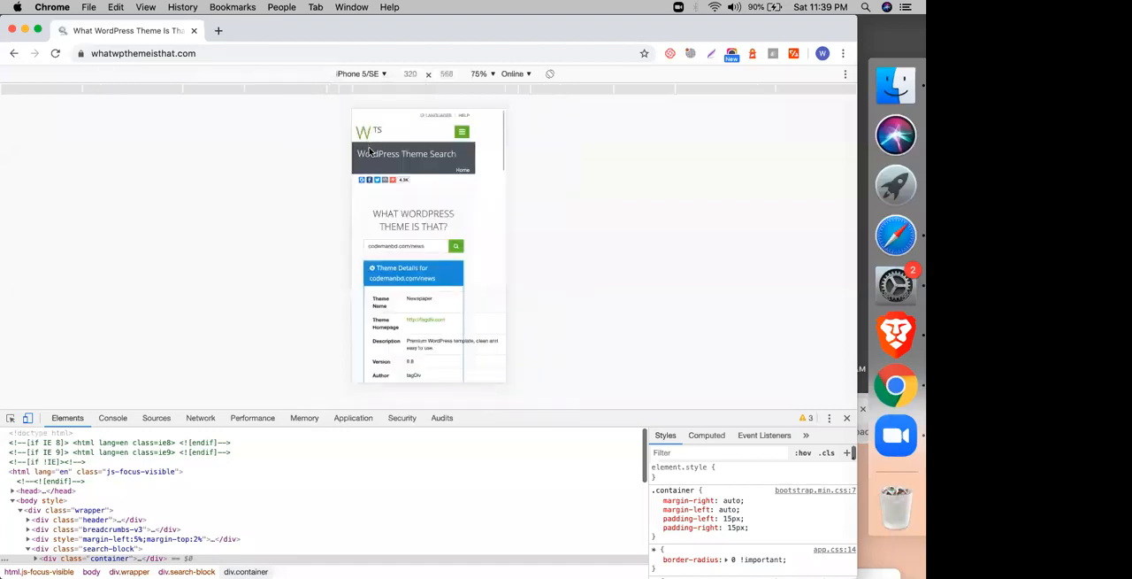
left_click(485, 74)
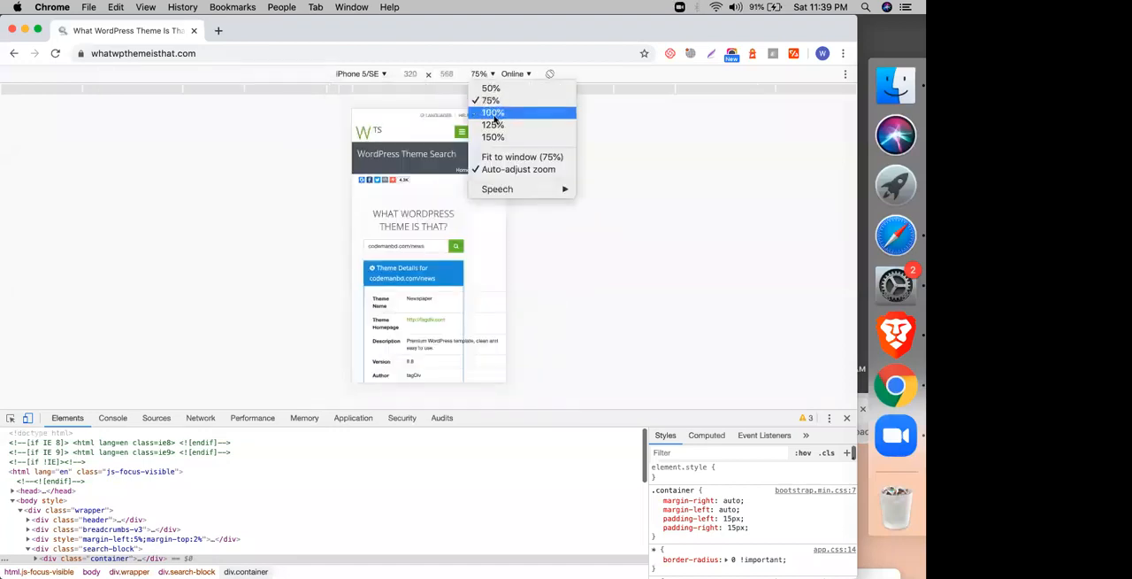
left_click(493, 113)
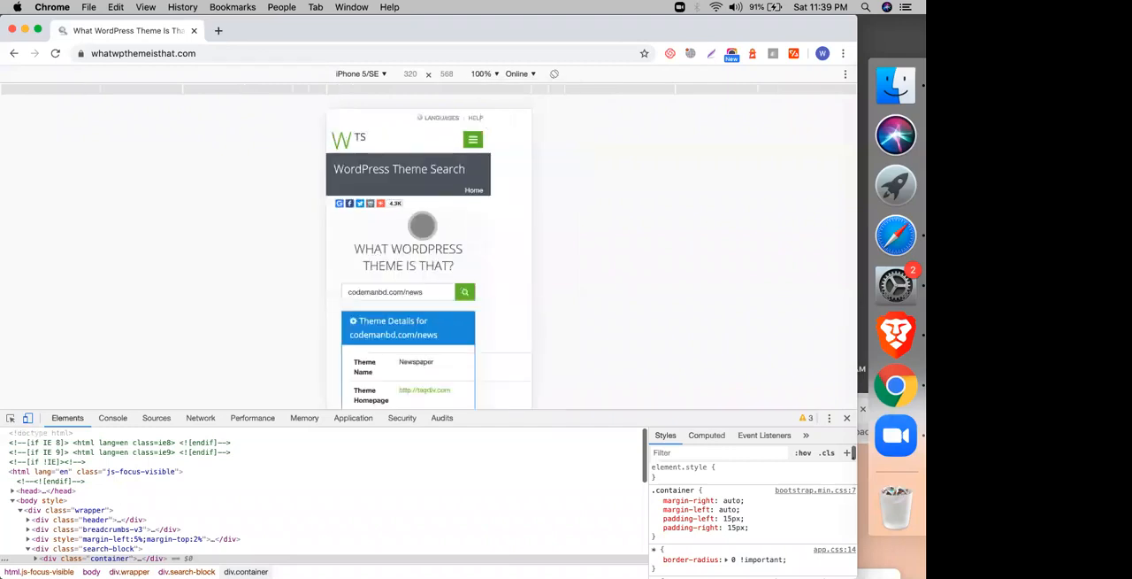
scroll(422, 226, "down", 15)
scroll(422, 226, "up", 15)
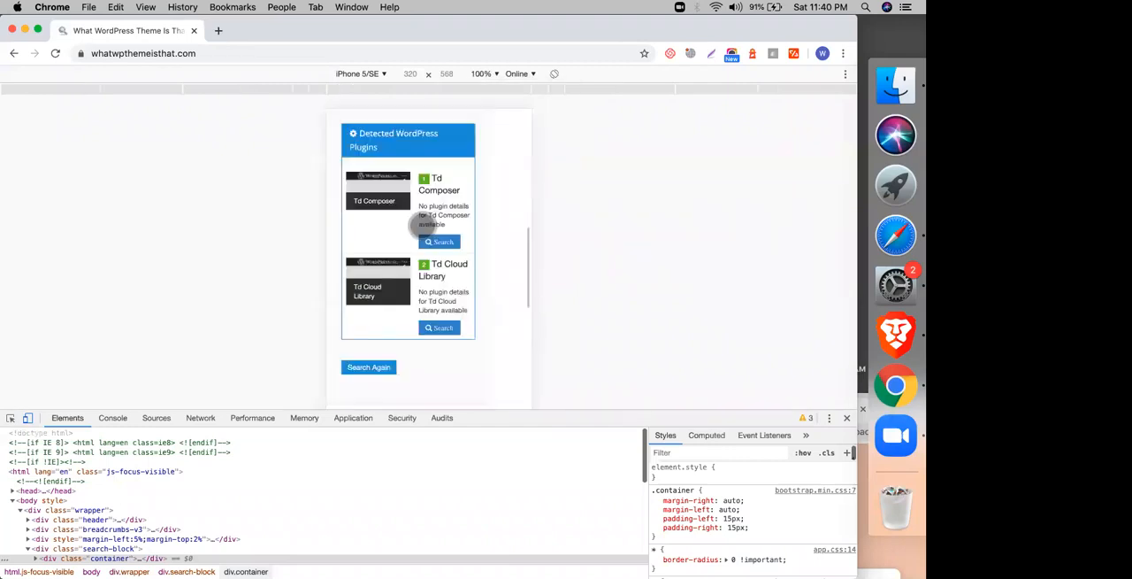
Step: Emulate the page on an iPad at 100% zoom and look through the theme details down to the footer
left_click(367, 74)
left_click(364, 192)
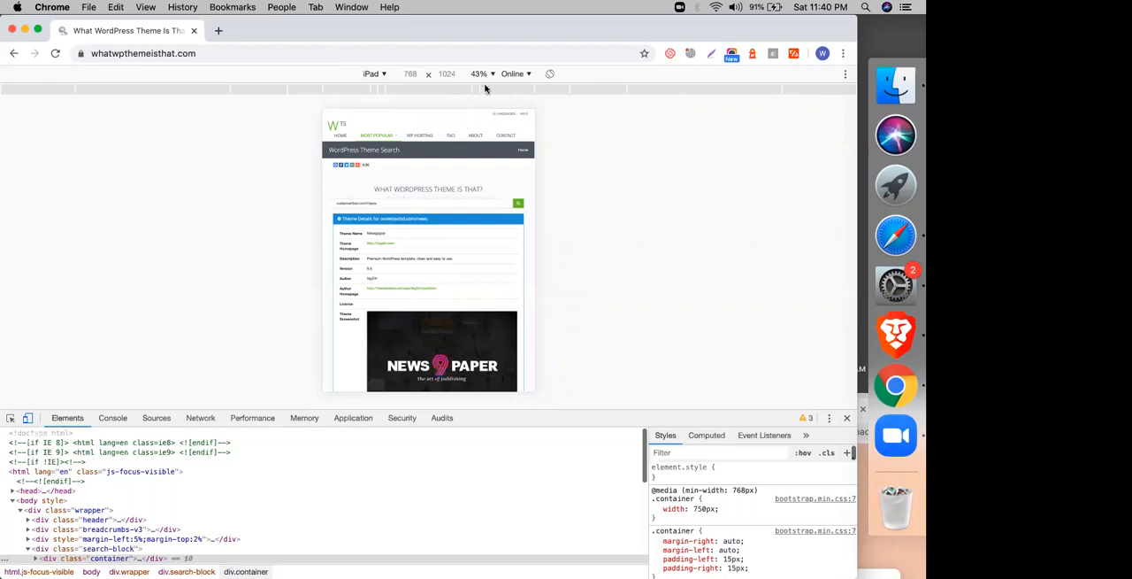
left_click(483, 73)
left_click(495, 115)
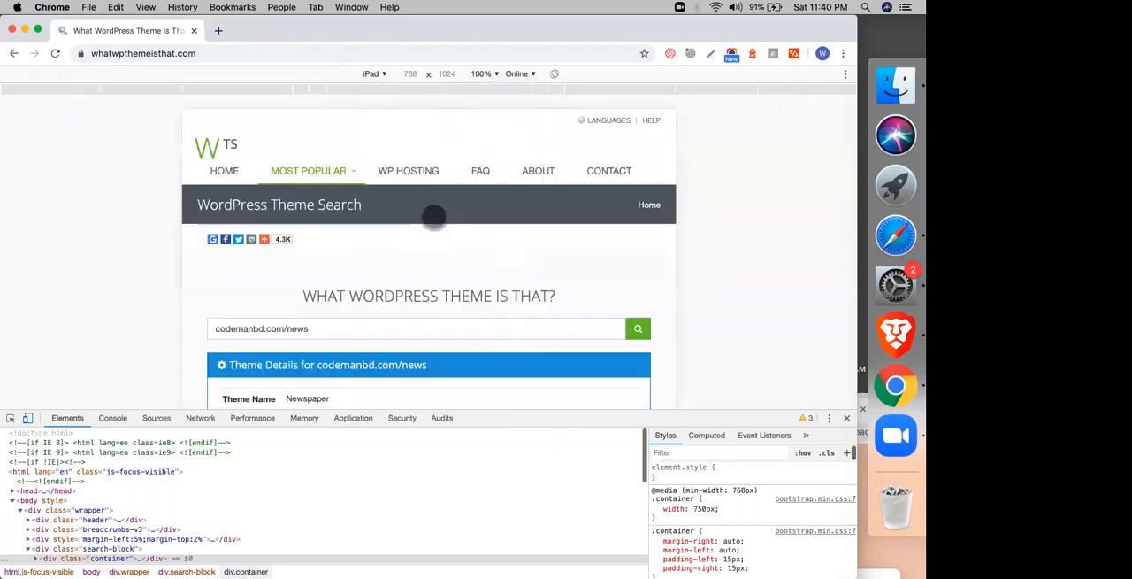
scroll(433, 216, "down", 7)
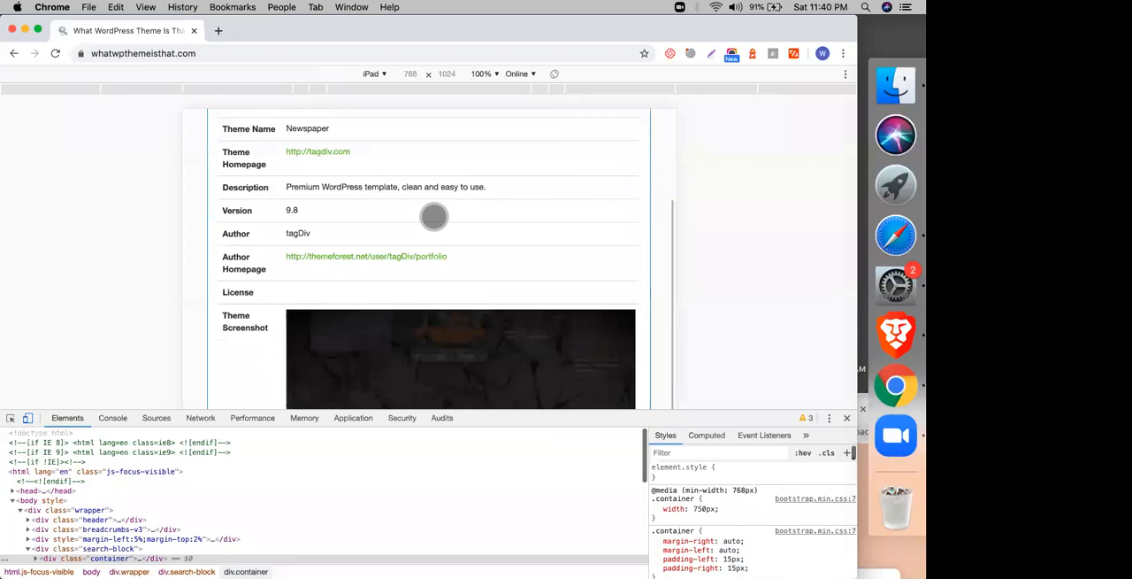
Step: Preview the page footer on an emulated Pixel 2 XL at 100% zoom
left_click(371, 73)
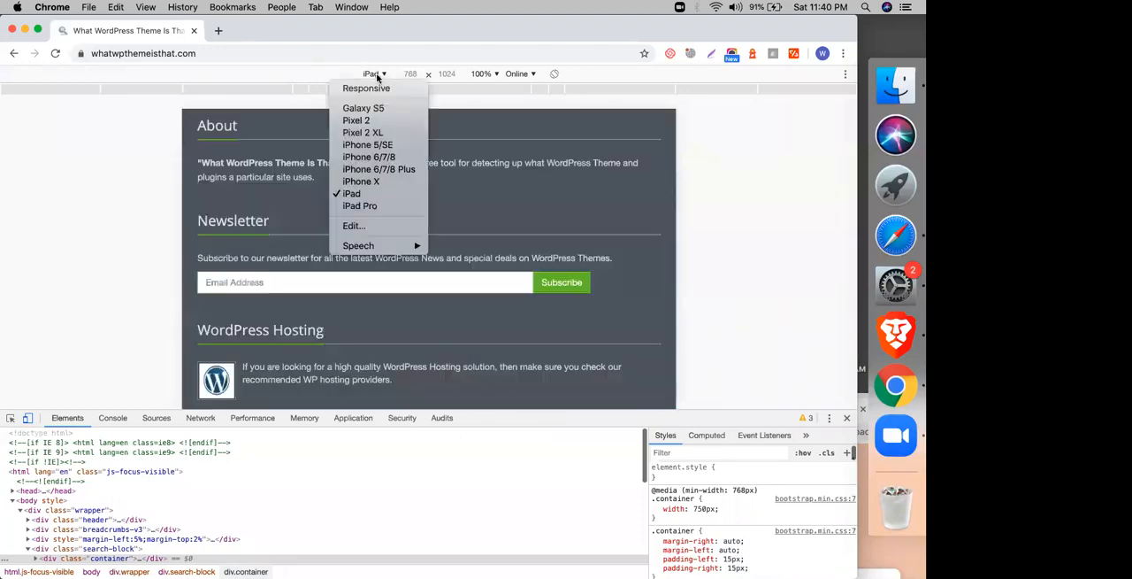
left_click(381, 133)
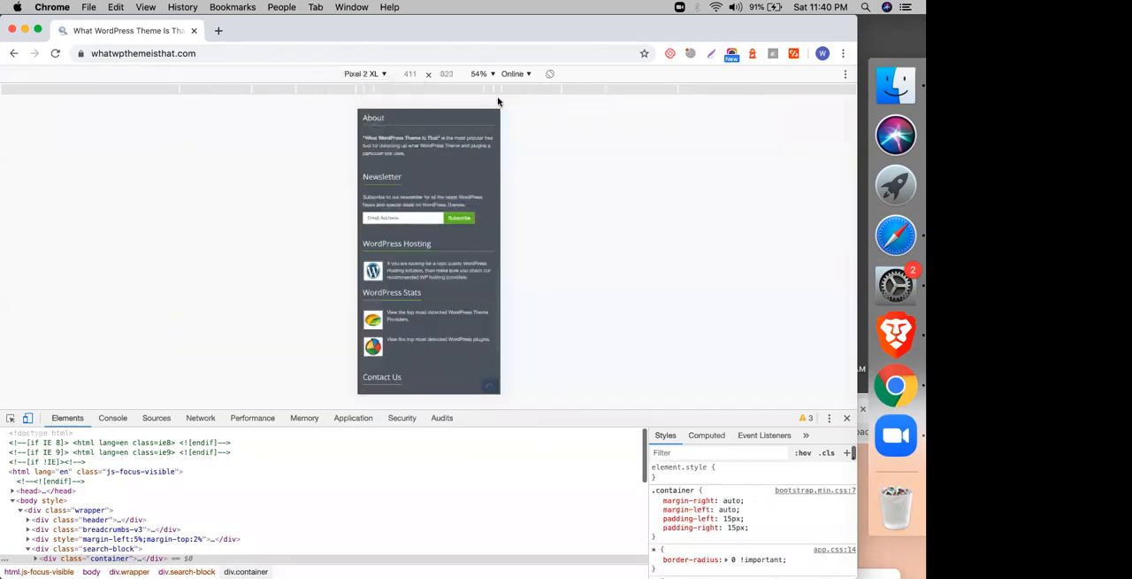
left_click(483, 75)
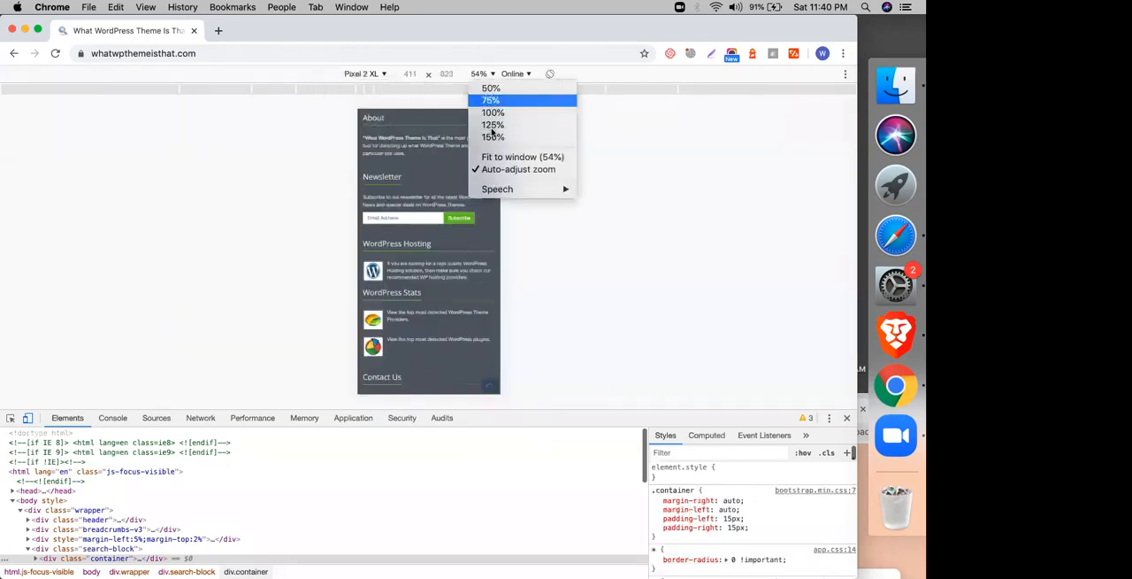
left_click(492, 113)
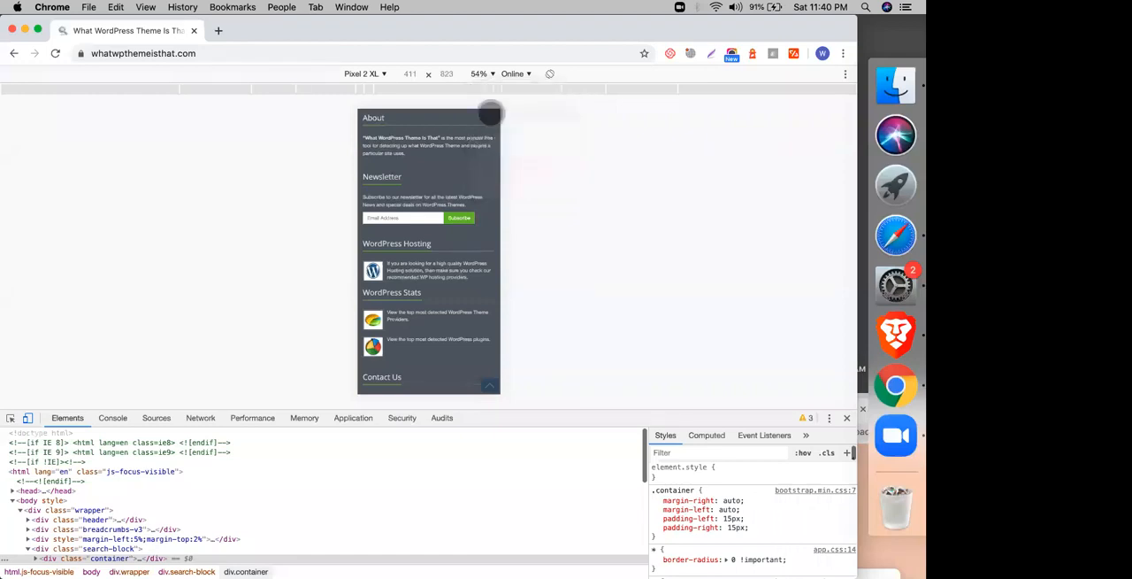
Step: Set the emulated device back to Responsive, turn off device emulation, and return to the start of the desktop page
left_click(364, 74)
left_click(364, 89)
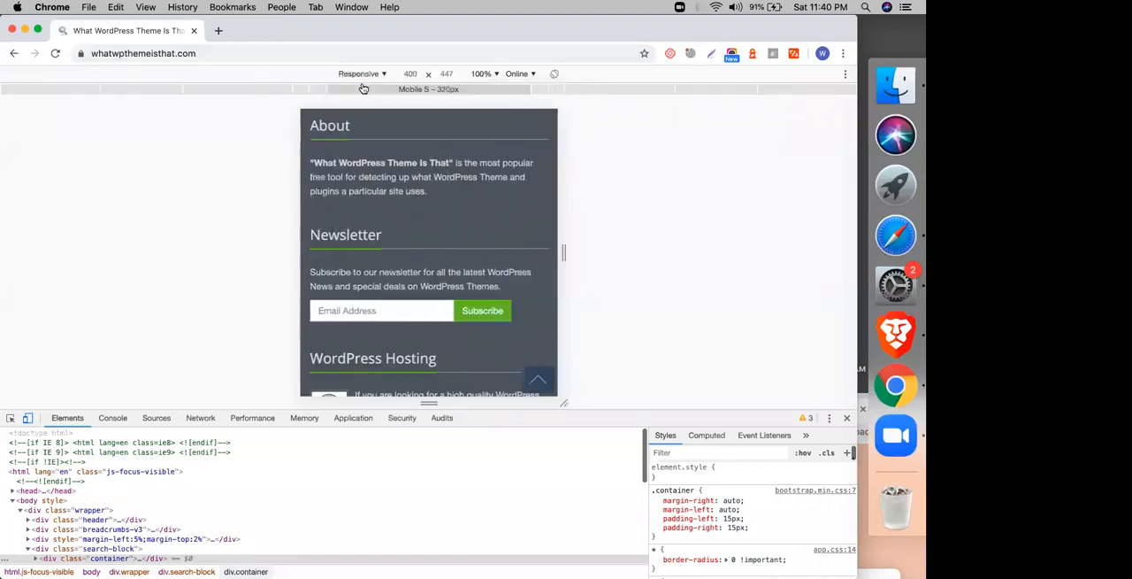
left_click(28, 418)
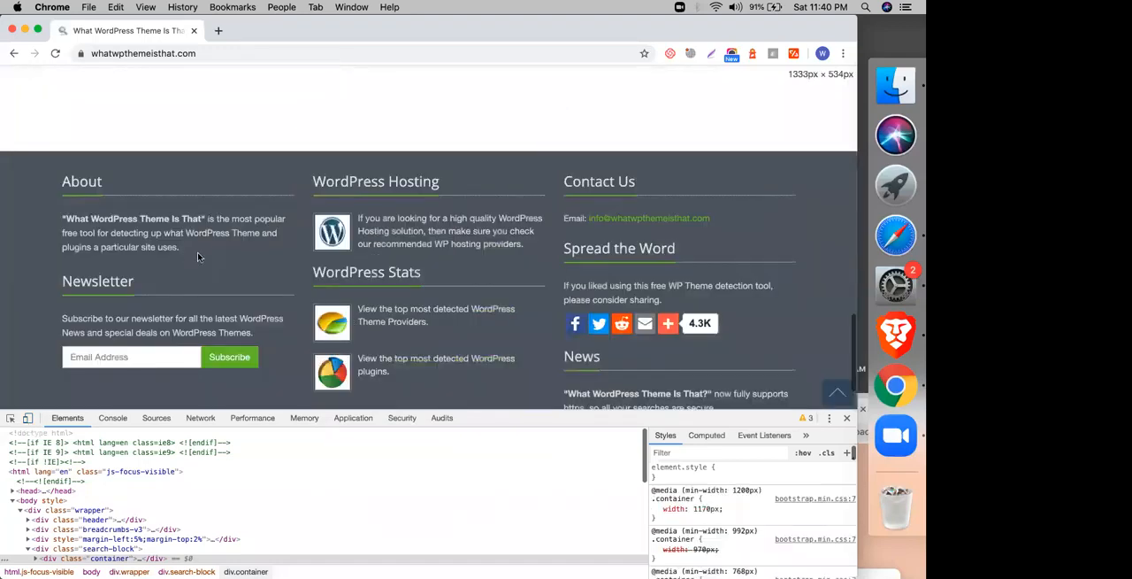
scroll(197, 253, "up", 10)
scroll(197, 257, "up", 3)
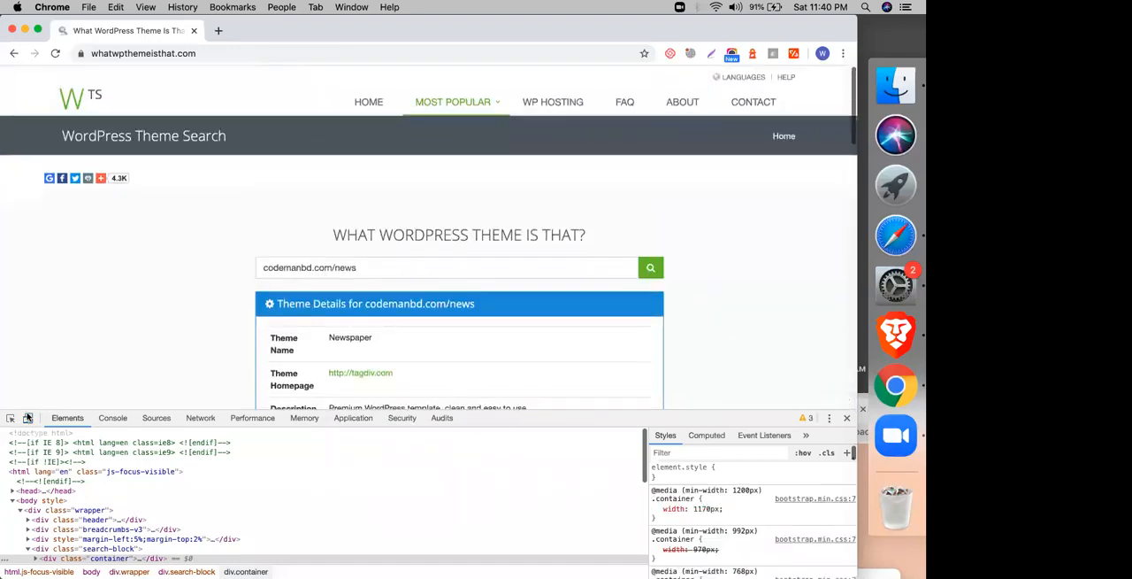
Step: Turn device emulation back on, preview the page as iPhone X at 100% zoom, and look through it to the footer
left_click(28, 418)
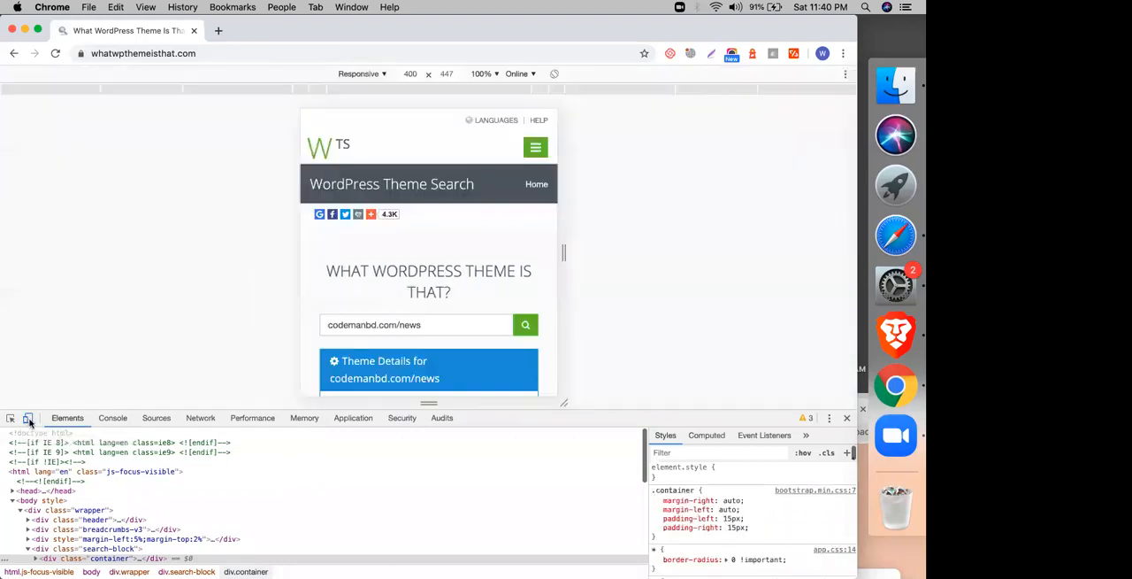
left_click(358, 74)
mouse_move(348, 247)
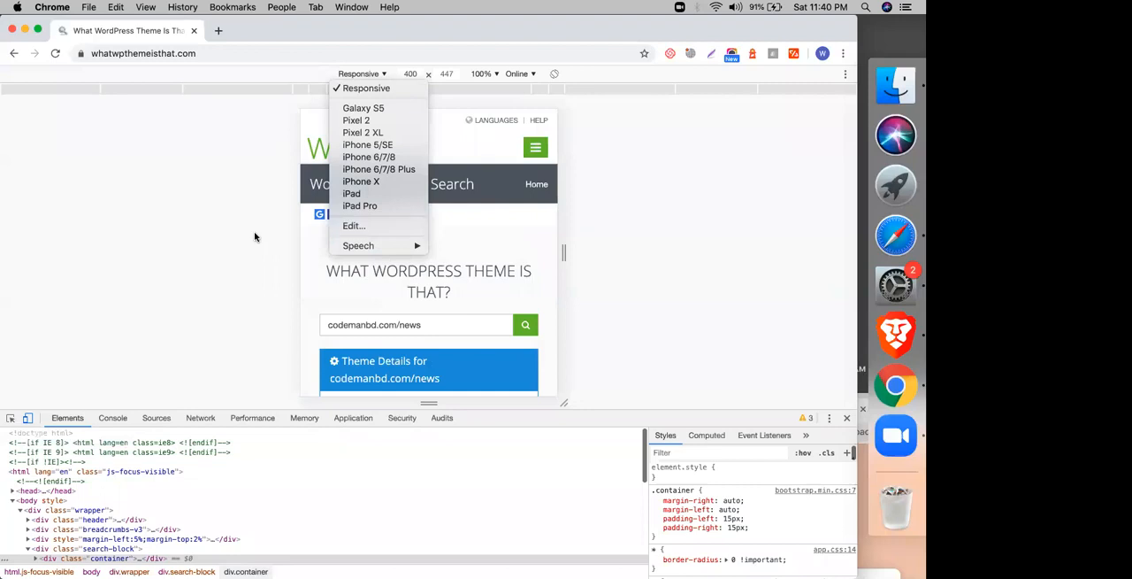
left_click(361, 181)
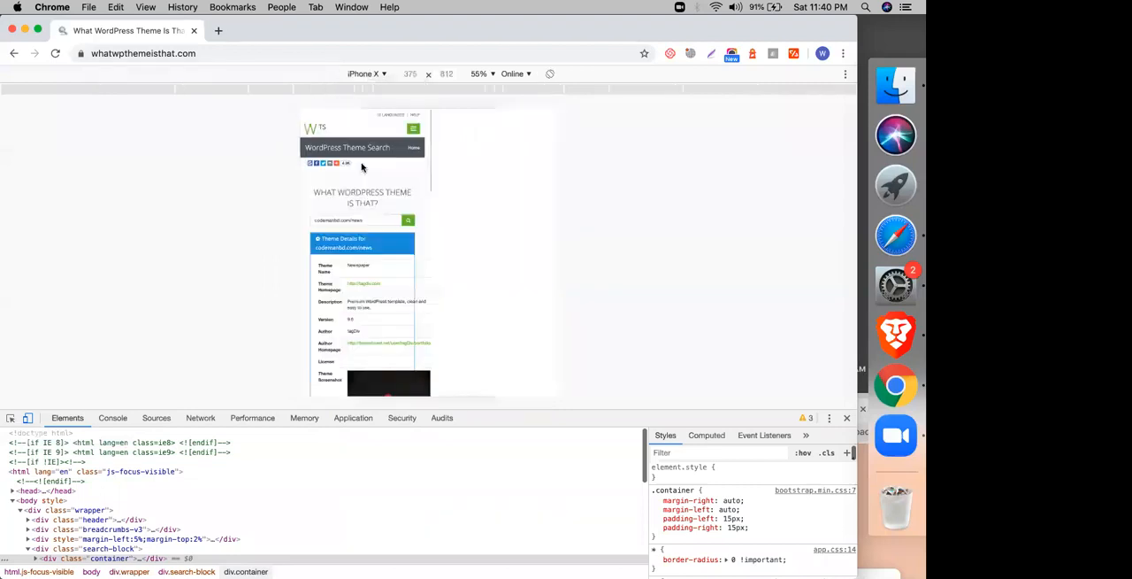
left_click(483, 73)
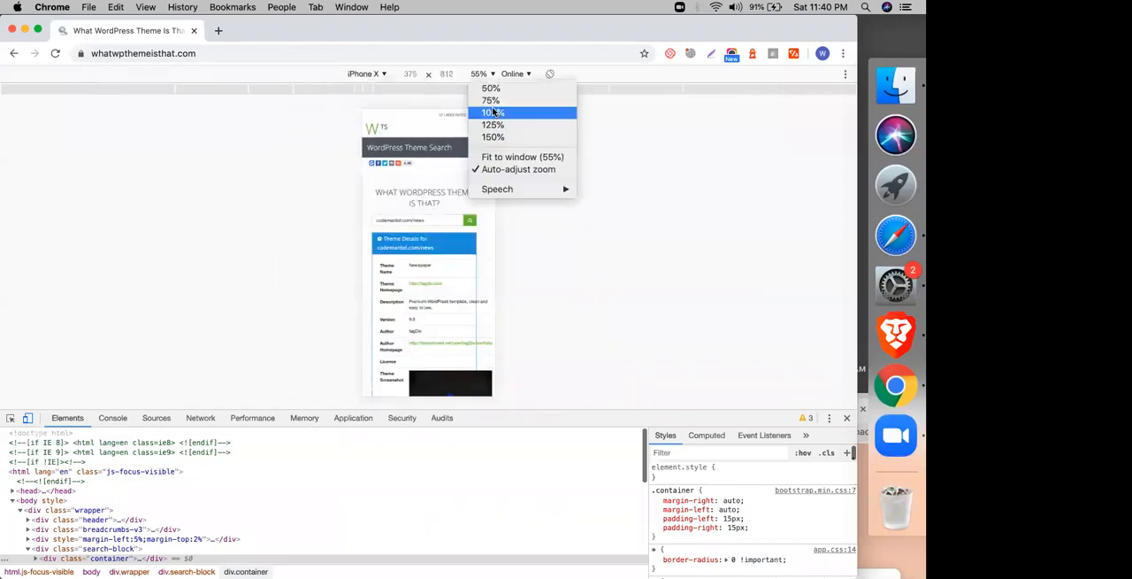
left_click(493, 113)
scroll(380, 261, "down", 5)
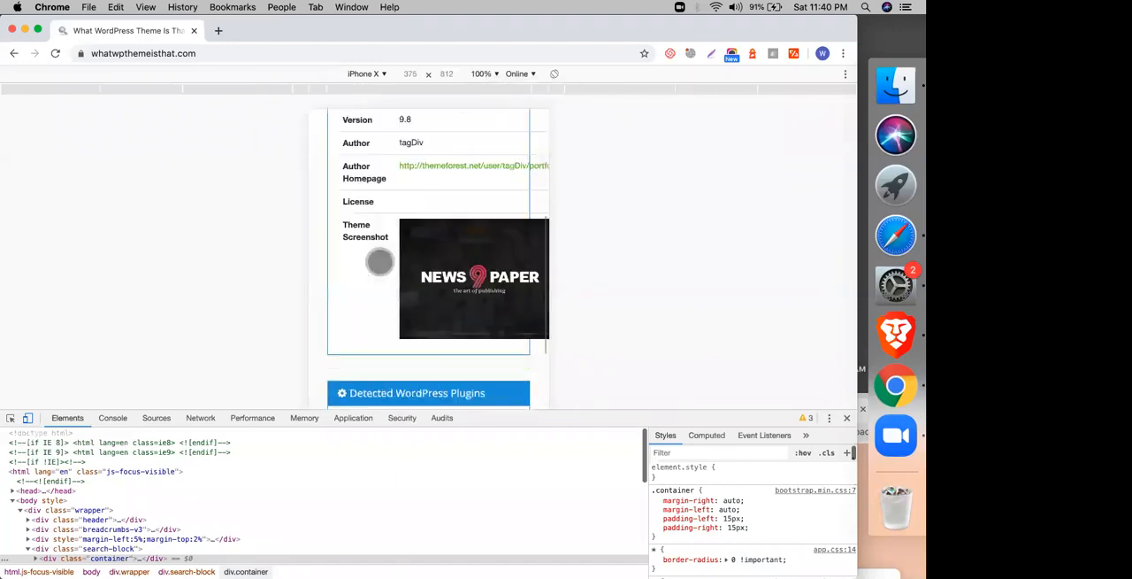
scroll(380, 261, "down", 10)
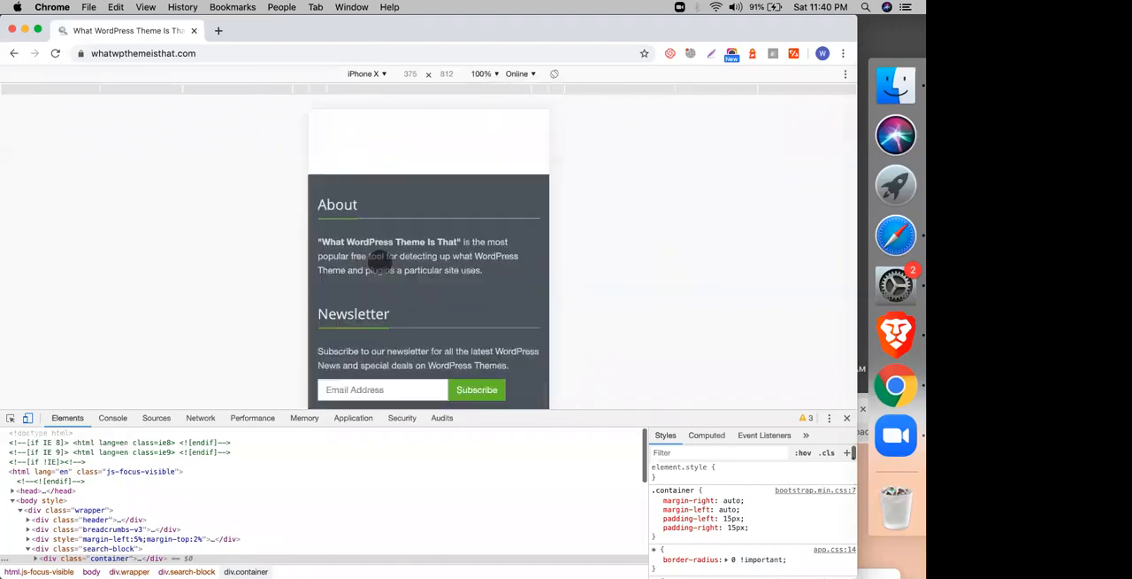
Step: Switch to Safari and review the Taylor Swift article's header, menu and banner ad
left_click(893, 238)
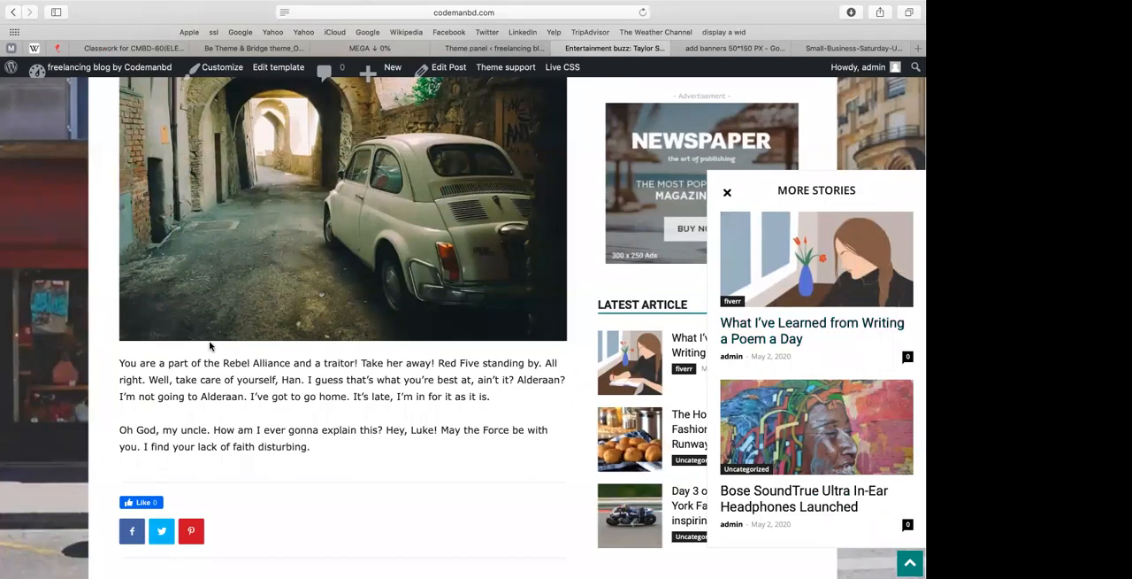
scroll(209, 346, "up", 15)
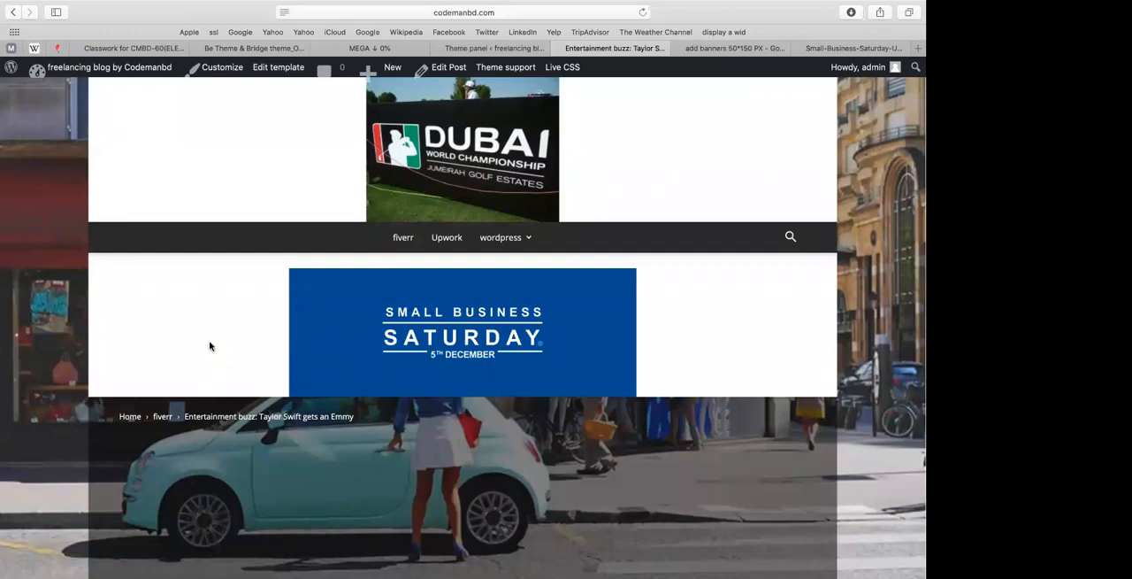
scroll(55, 408, "down", 10)
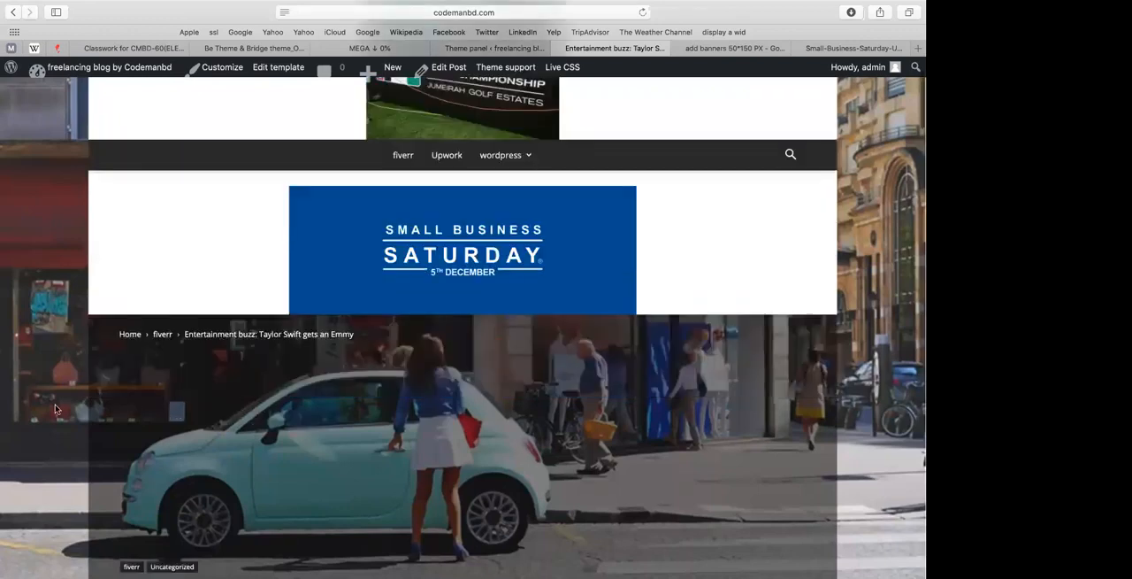
scroll(55, 408, "up", 10)
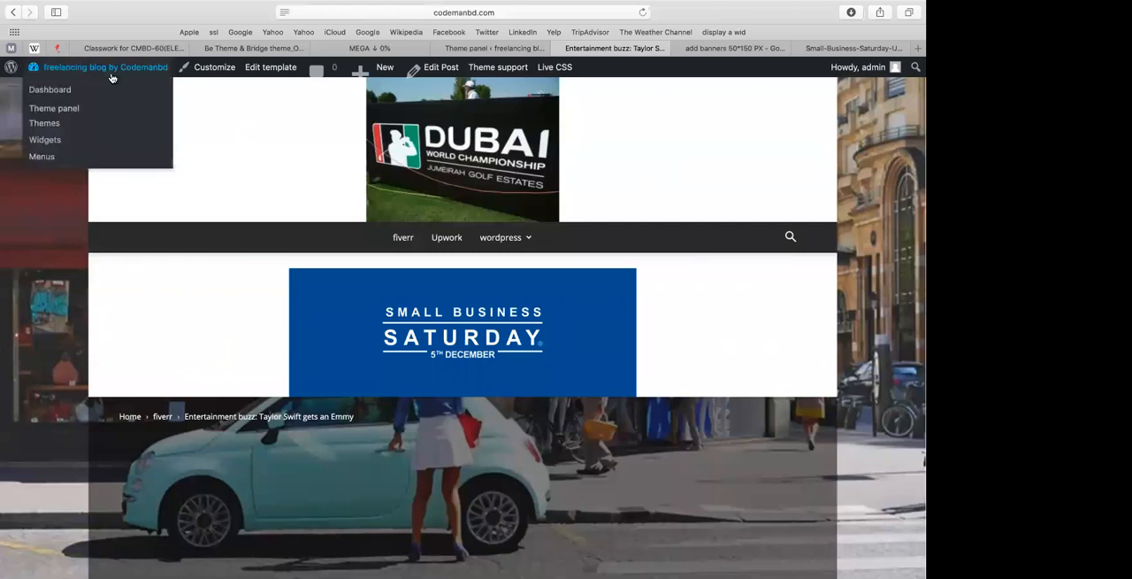
scroll(372, 190, "up", 2)
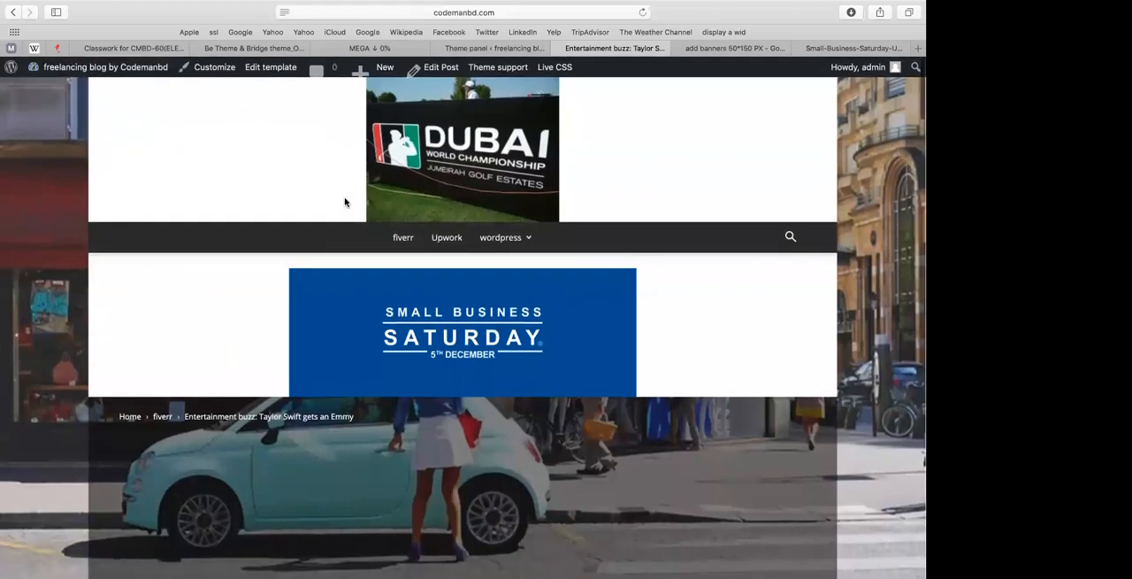
left_click(399, 12)
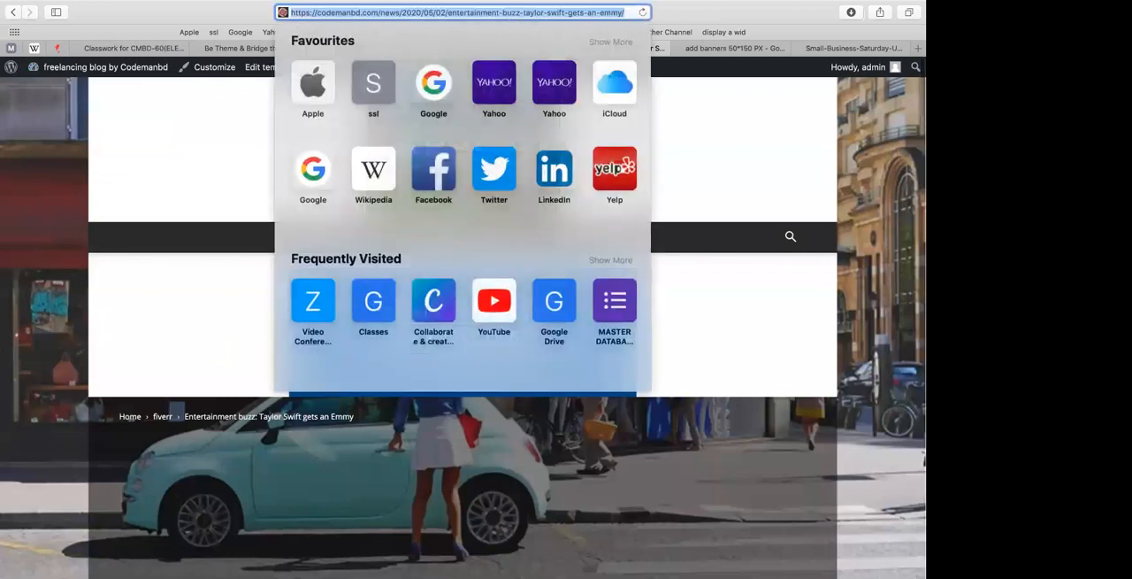
left_click_drag(399, 13, 624, 12)
key("BackSpace")
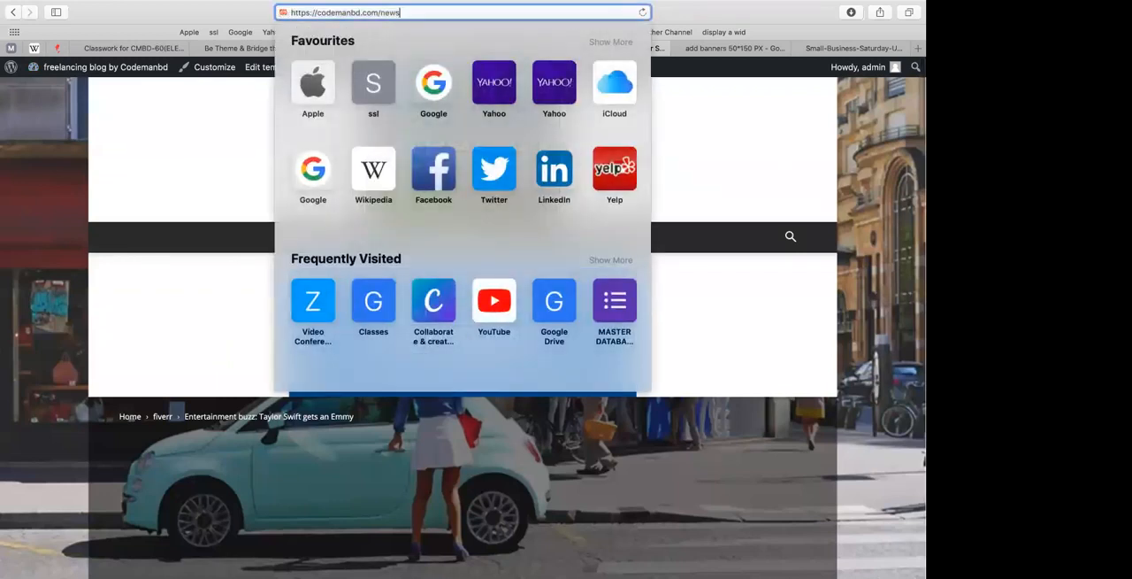
key("Return")
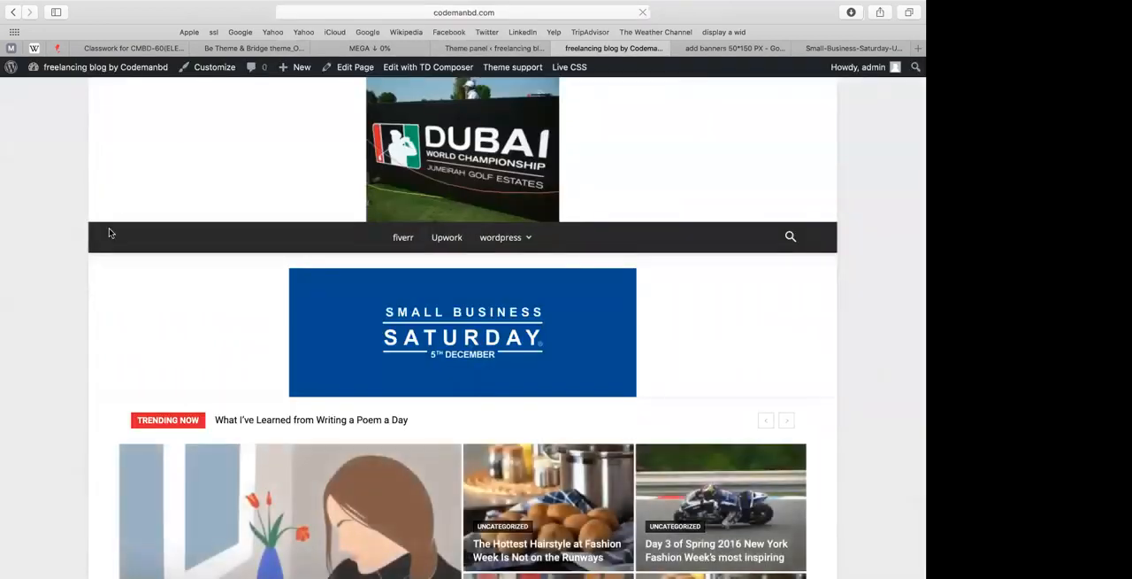
Step: Look over the homepage sections and open the page for editing in TD Composer
scroll(109, 233, "down", 10)
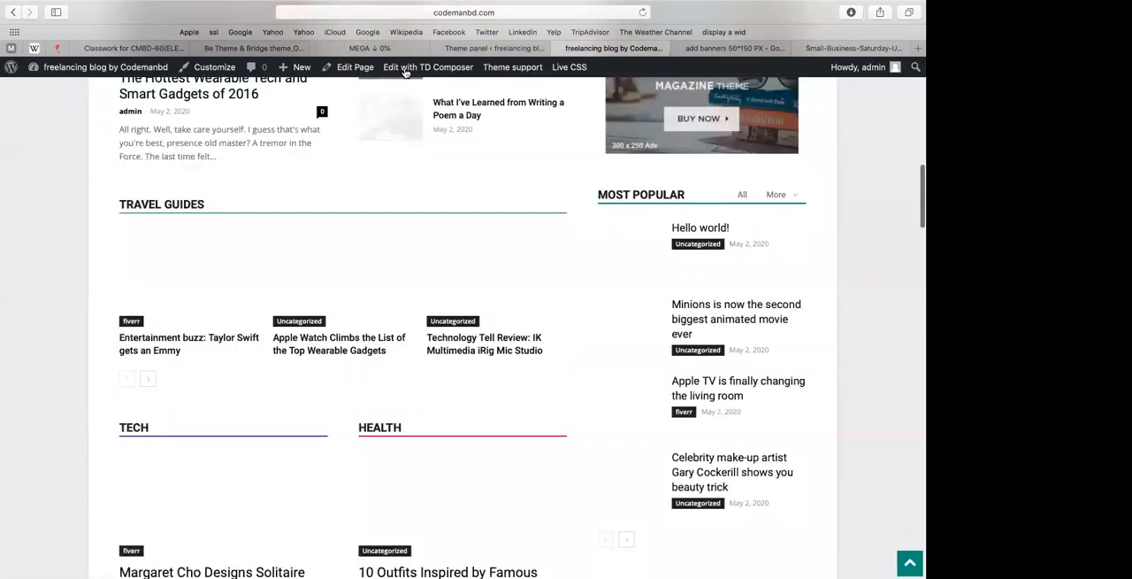
scroll(405, 71, "up", 5)
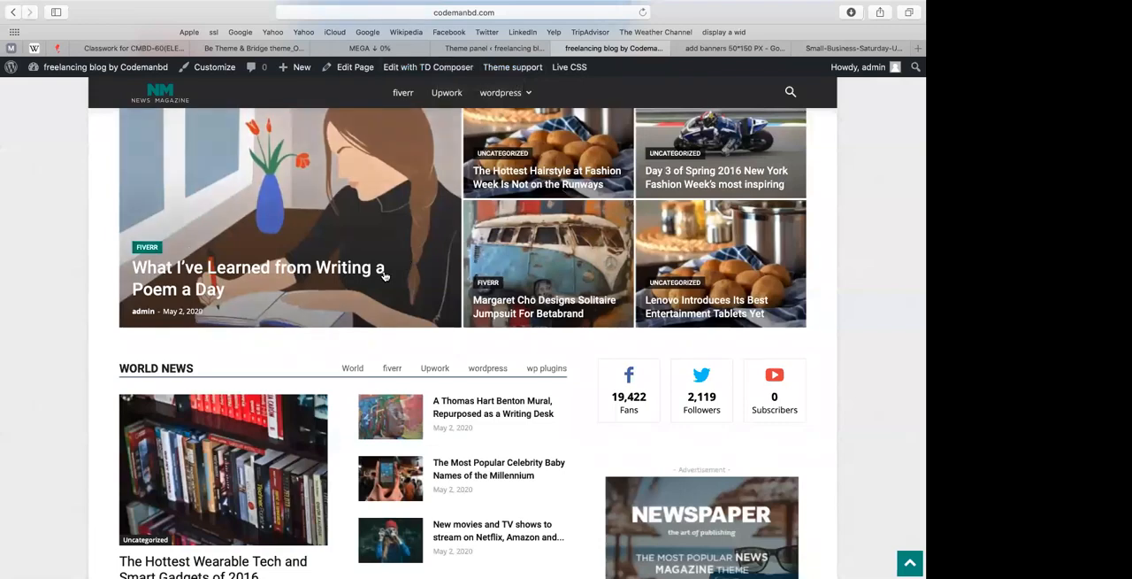
left_click(426, 71)
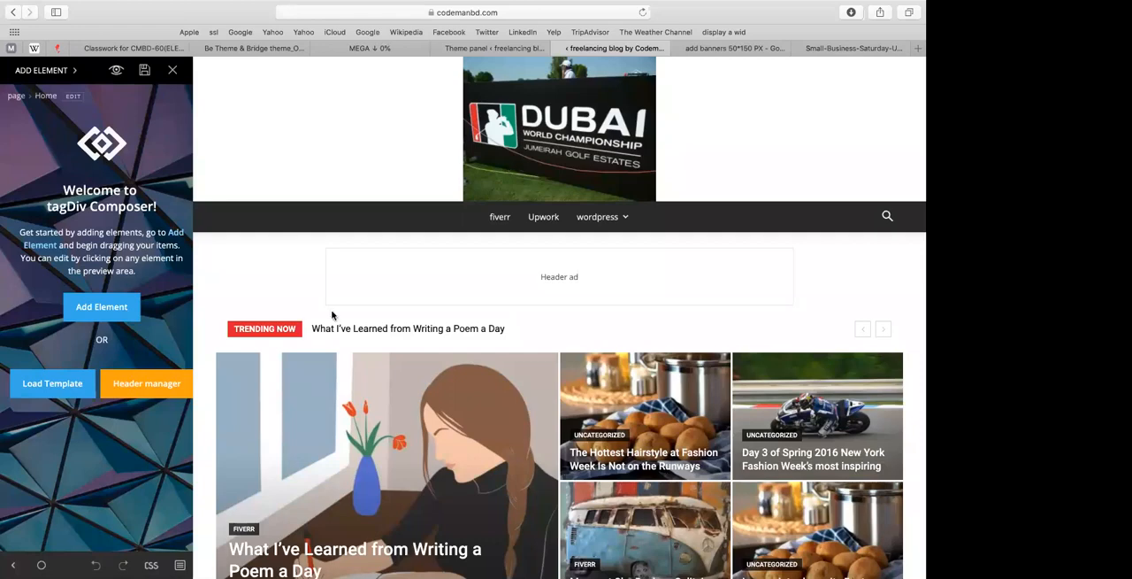
Step: Delete the Big Grid 1 element with the featured posts from below the trending bar
scroll(333, 315, "down", 5)
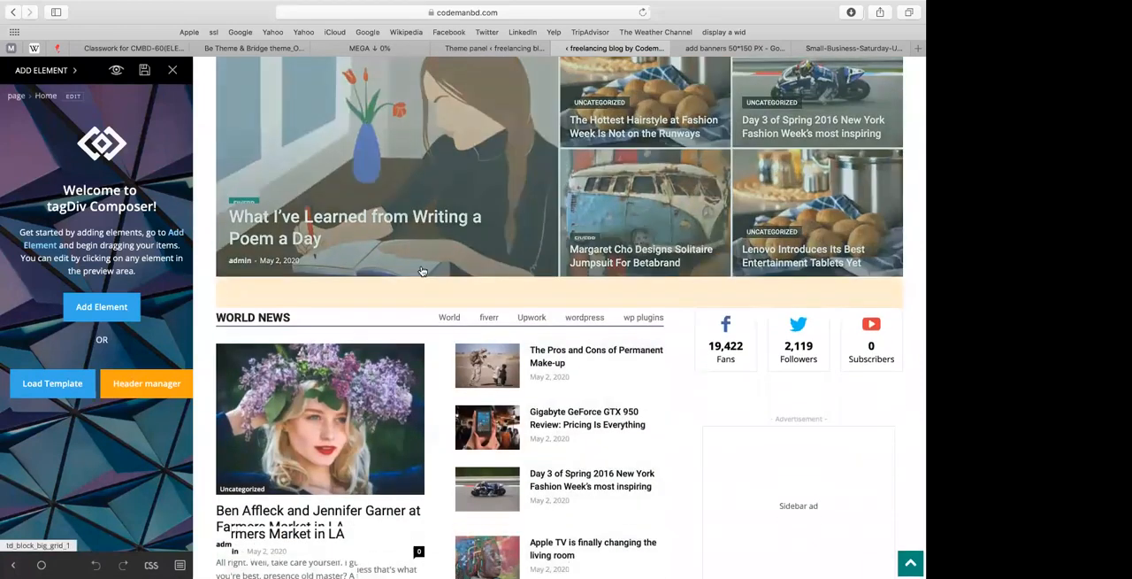
scroll(422, 271, "up", 3)
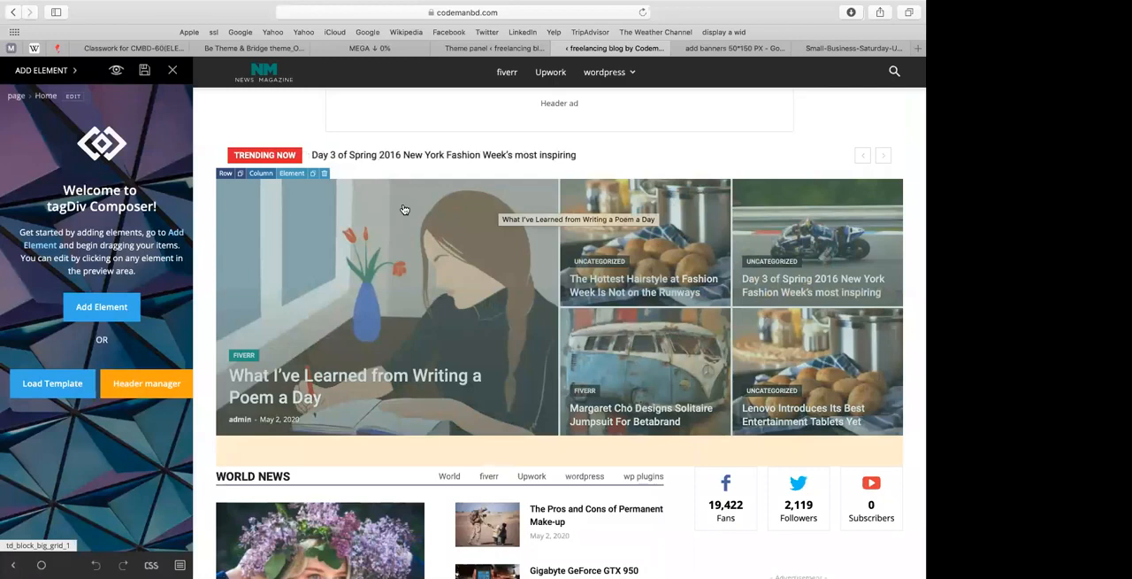
left_click(279, 196)
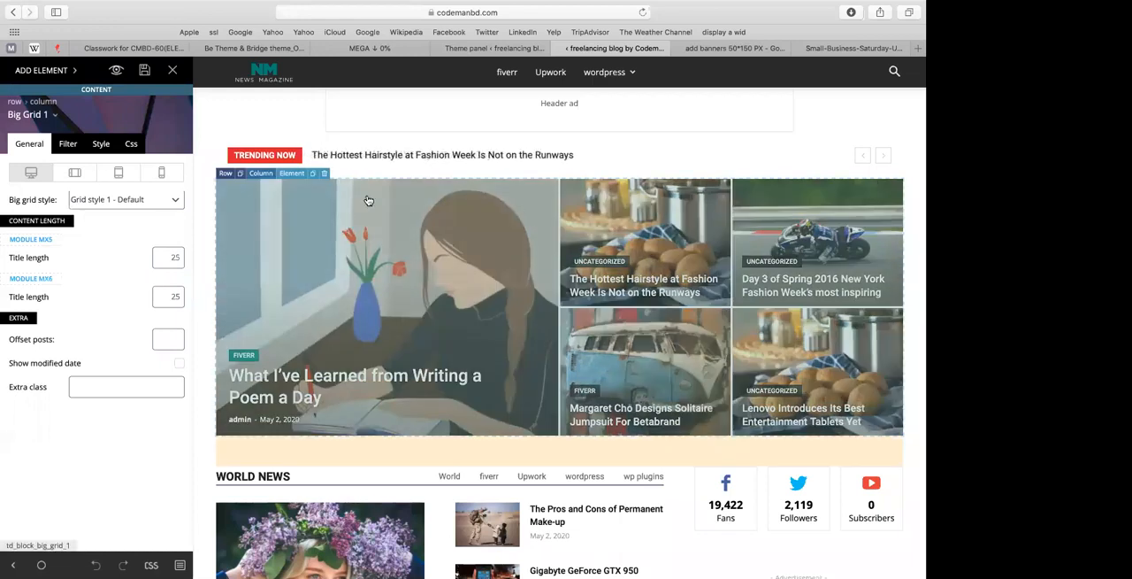
left_click(325, 174)
left_click(420, 292)
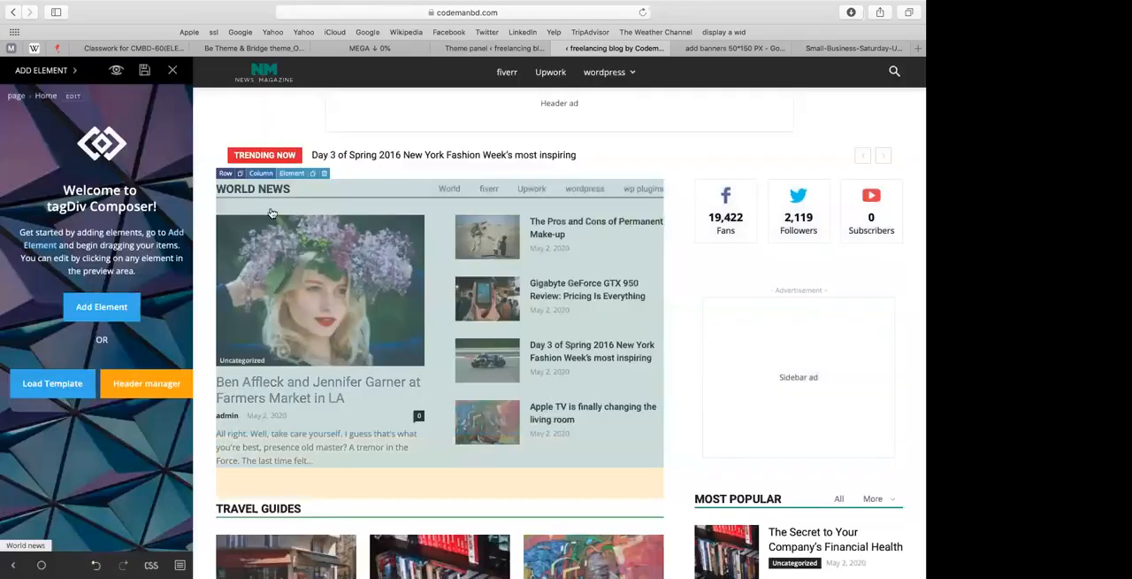
Step: Add an empty row between the header ad and the trending bar and check its column and row settings
left_click(103, 307)
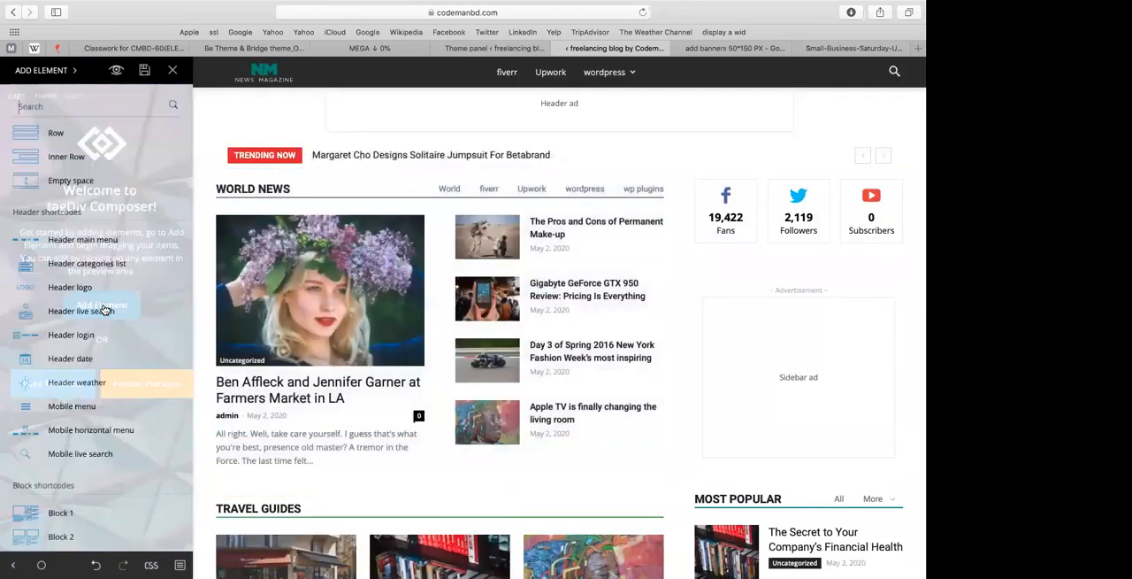
left_click_drag(64, 131, 220, 172)
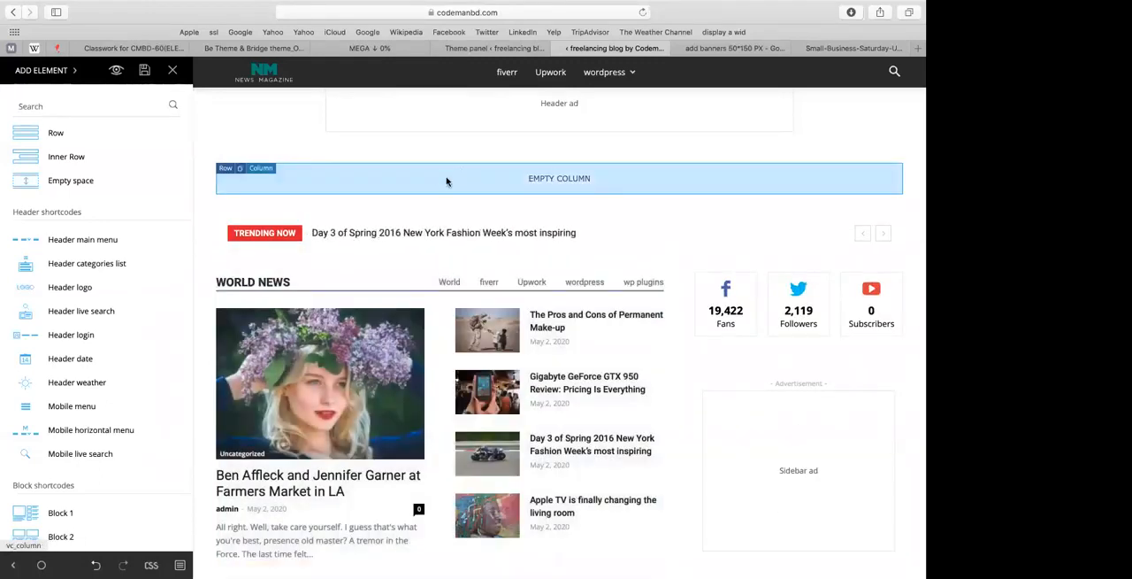
left_click(264, 172)
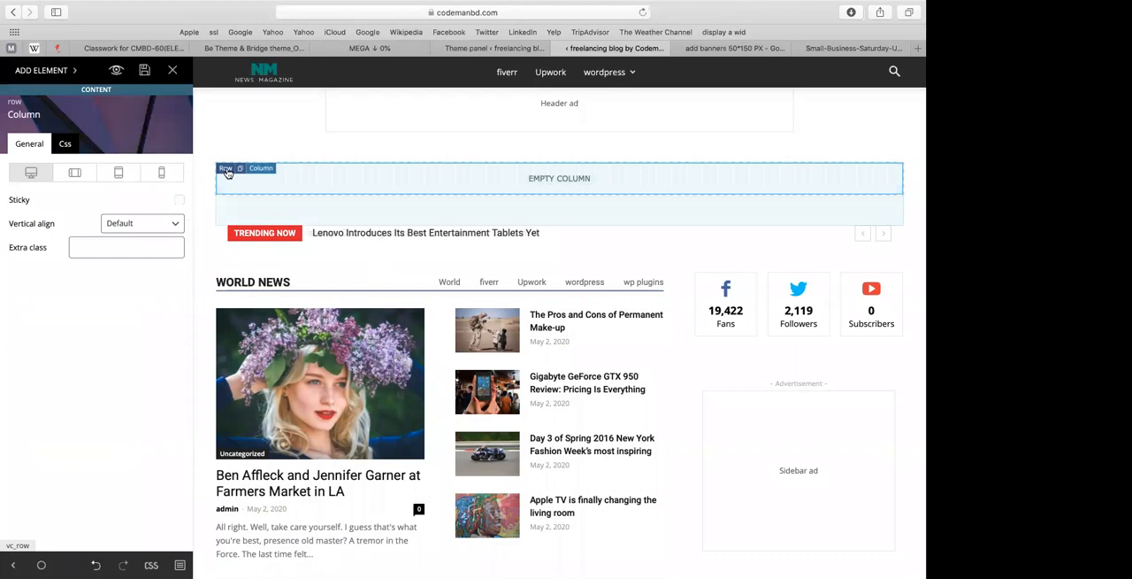
left_click(226, 169)
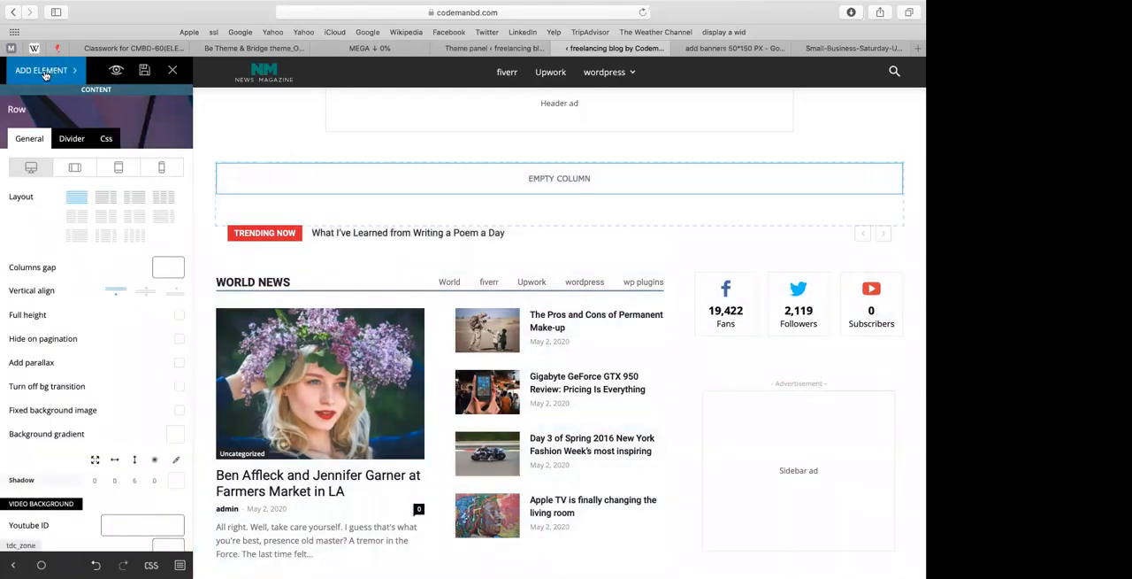
Step: Try a Block 13 element in the new row's empty column
left_click(44, 76)
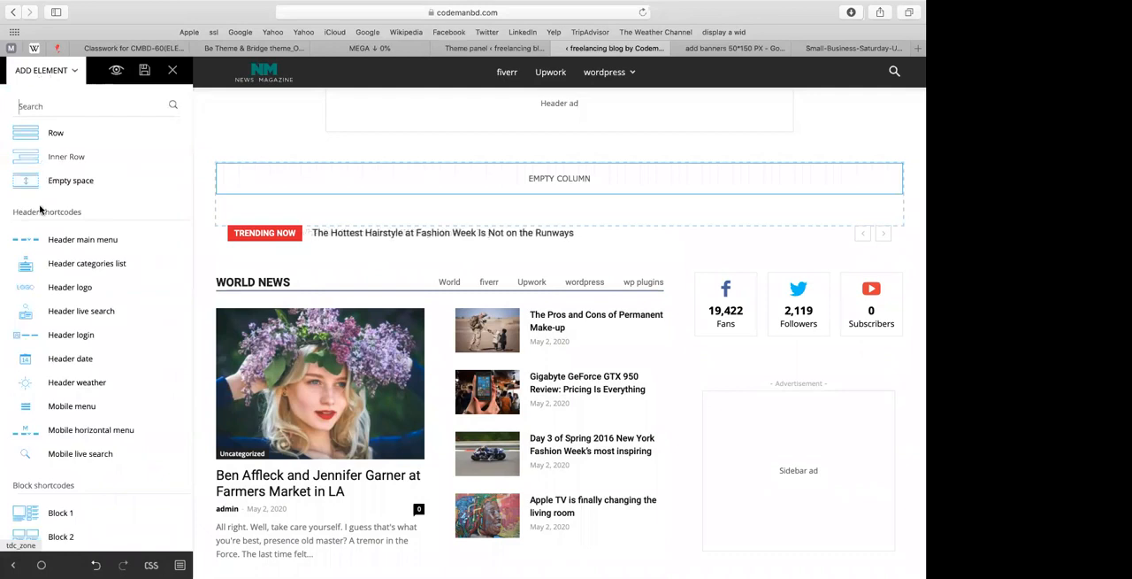
scroll(39, 225, "down", 6)
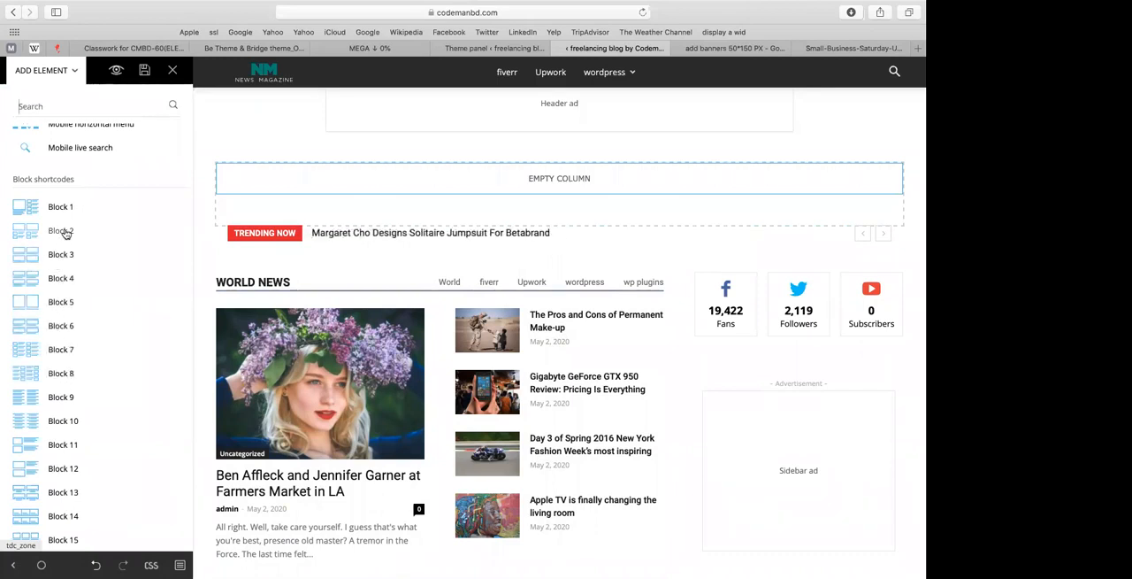
scroll(56, 305, "down", 1)
scroll(53, 368, "down", 4)
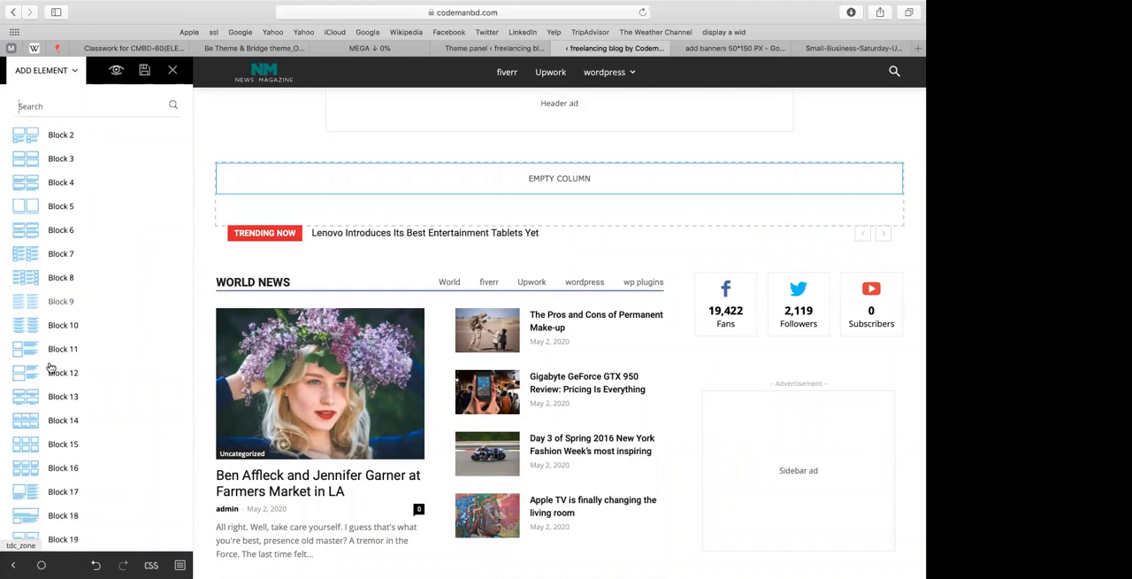
left_click_drag(53, 368, 280, 190)
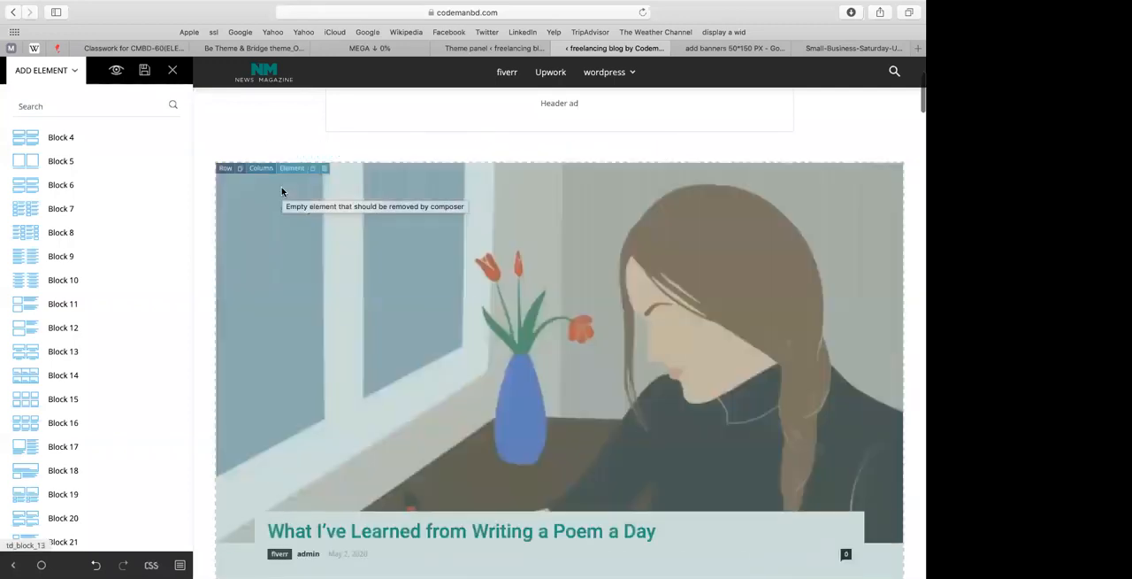
Step: Look over the inserted Block 13 and delete it from the row
scroll(281, 190, "down", 5)
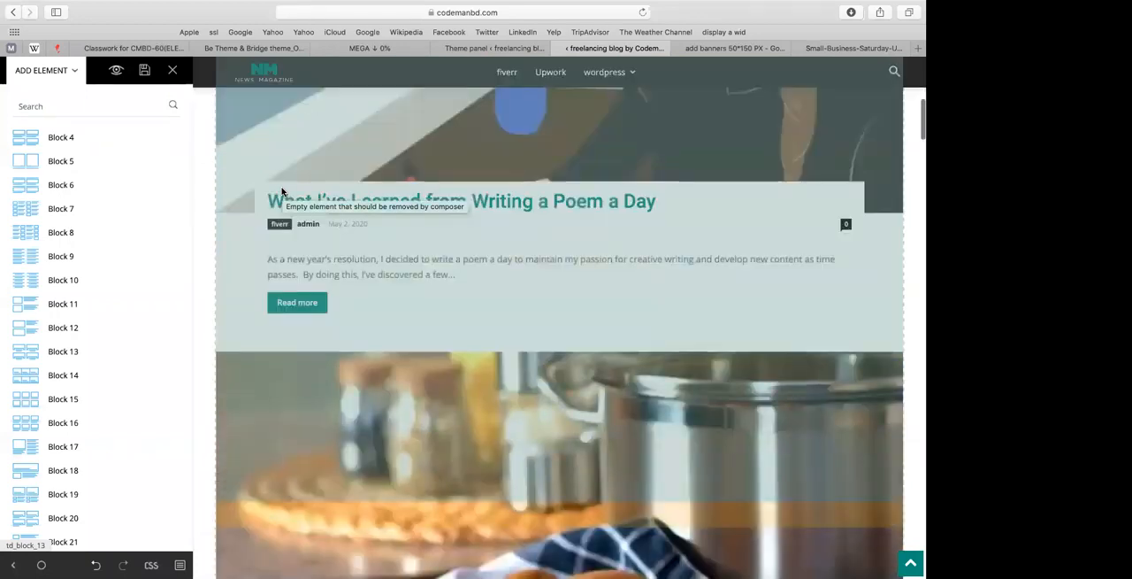
scroll(306, 239, "up", 8)
scroll(326, 280, "up", 1)
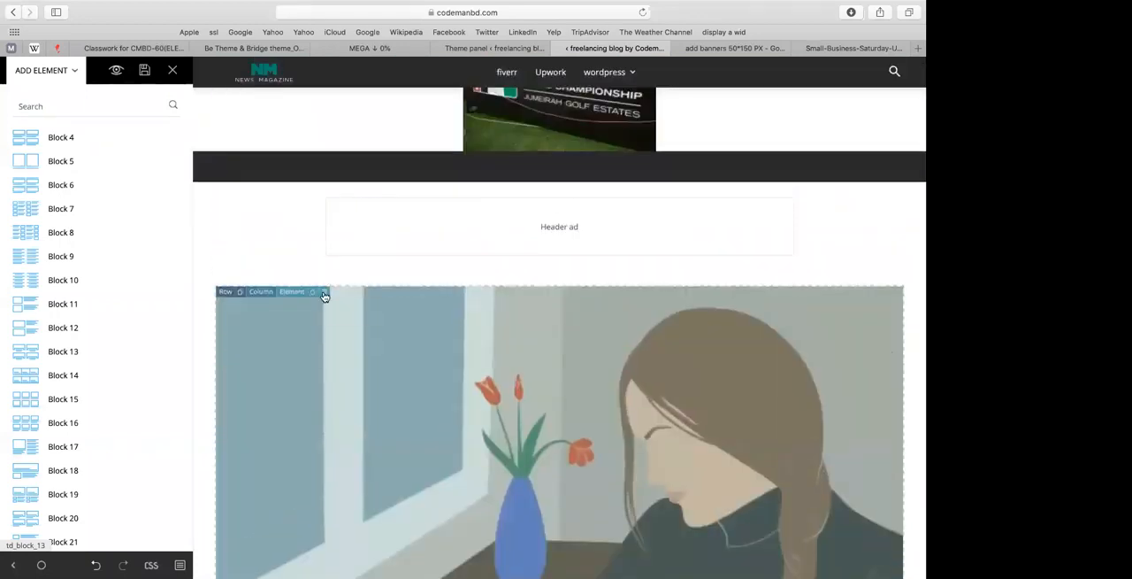
left_click(325, 293)
left_click(433, 298)
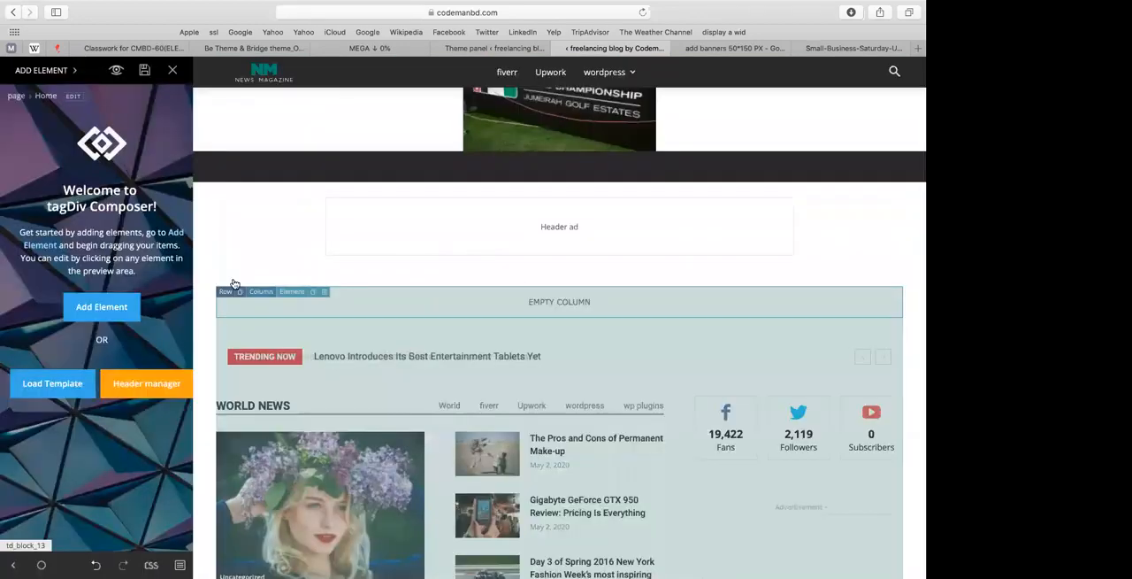
Step: Insert a Big Grid 2 element into the empty column above the trending bar
left_click(115, 310)
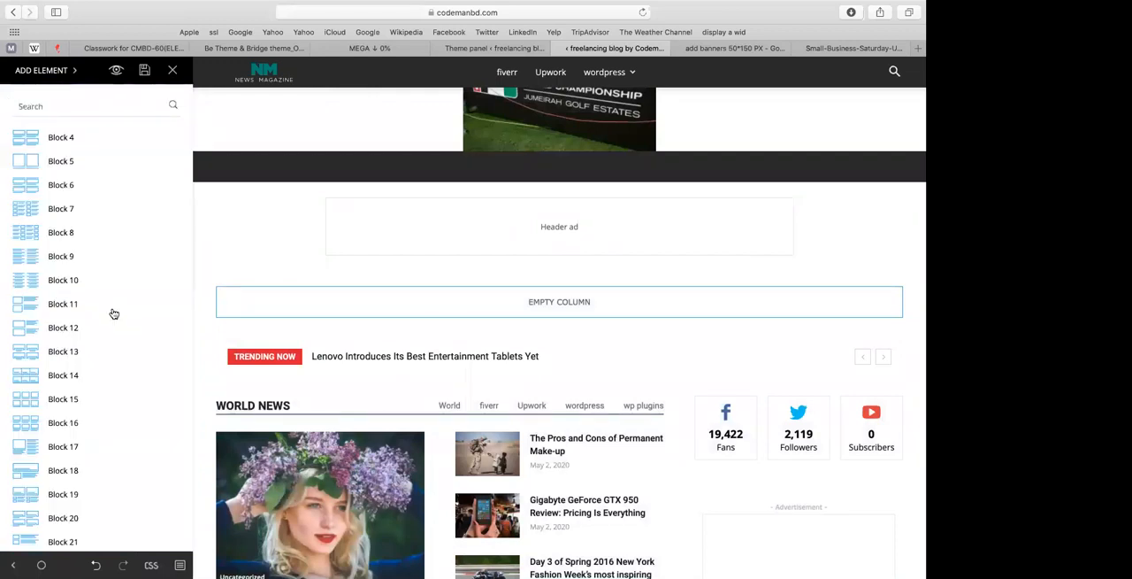
scroll(89, 336, "down", 10)
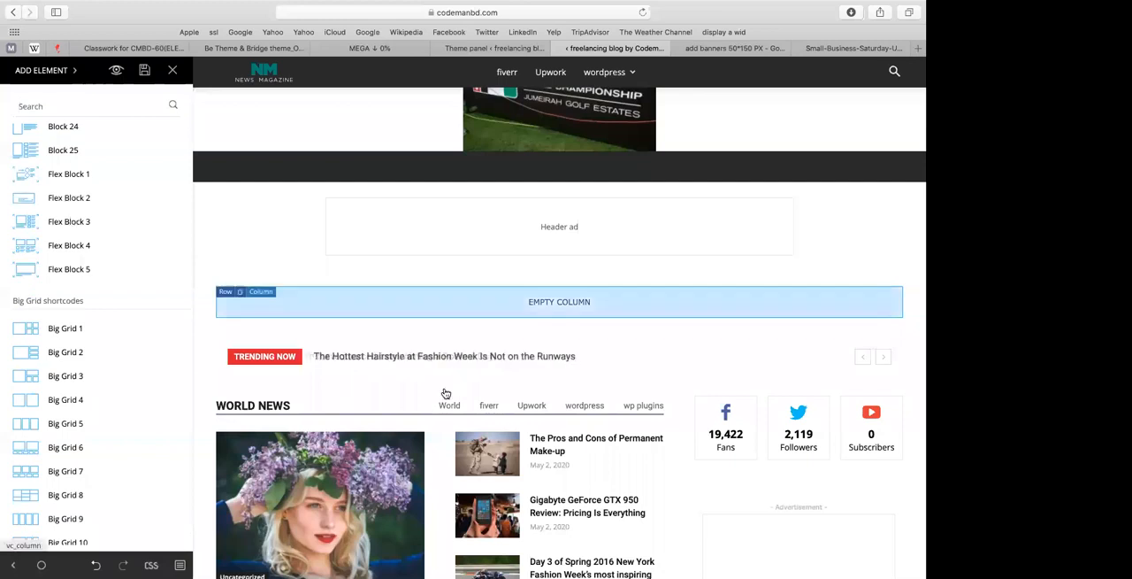
scroll(445, 393, "down", 5)
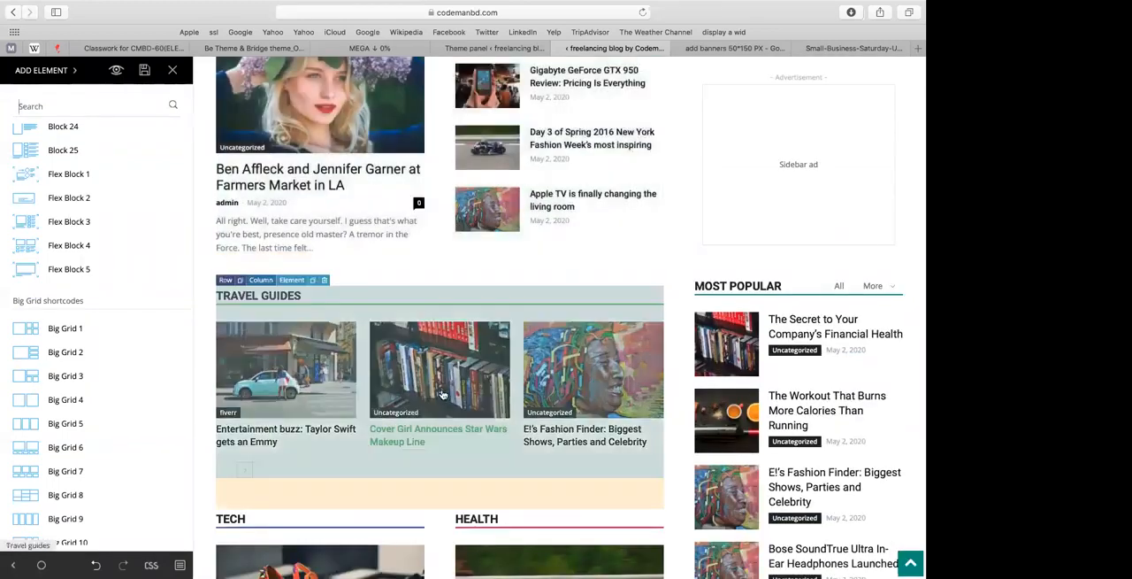
scroll(479, 222, "down", 8)
scroll(479, 222, "up", 12)
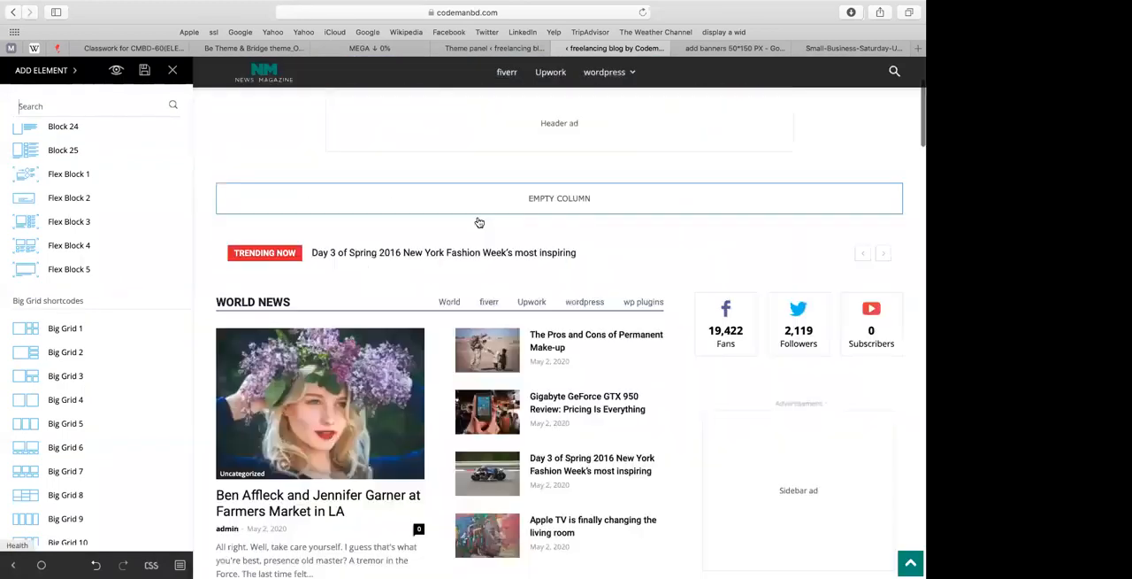
scroll(478, 222, "up", 3)
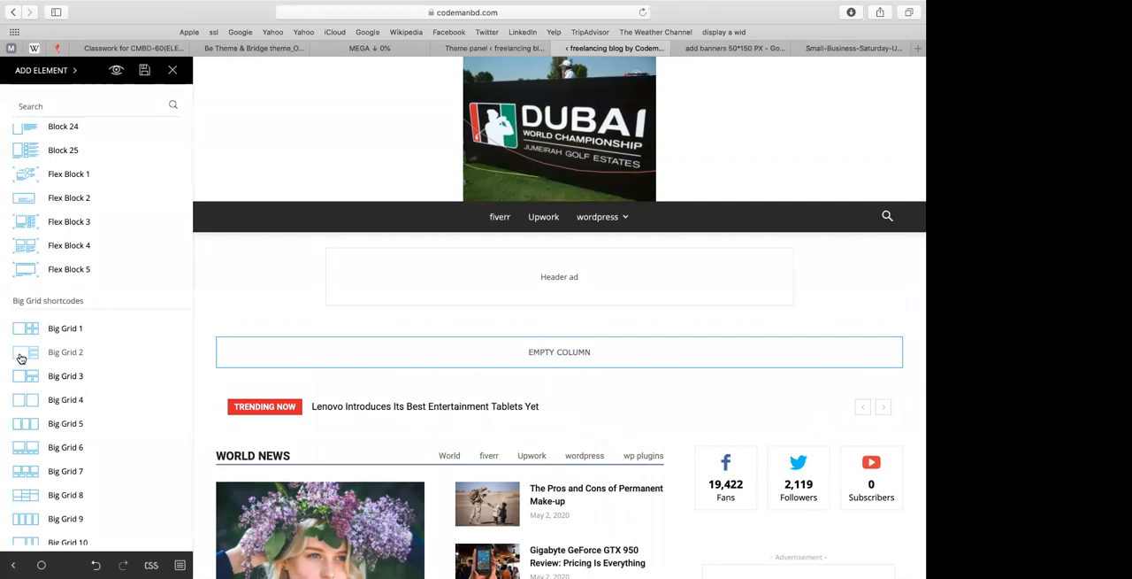
left_click_drag(59, 356, 254, 358)
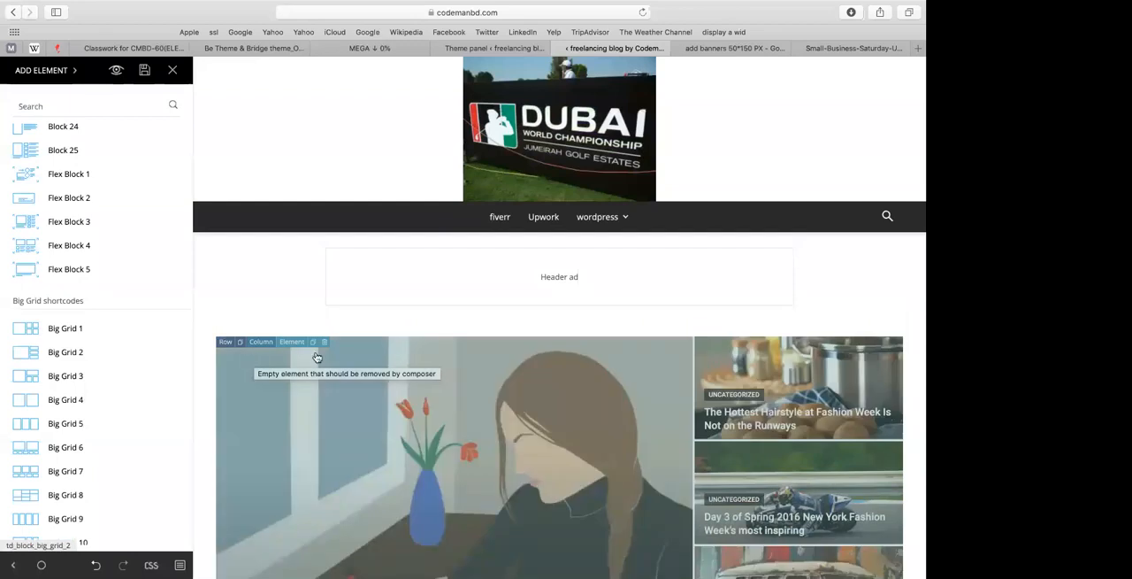
scroll(371, 357, "down", 5)
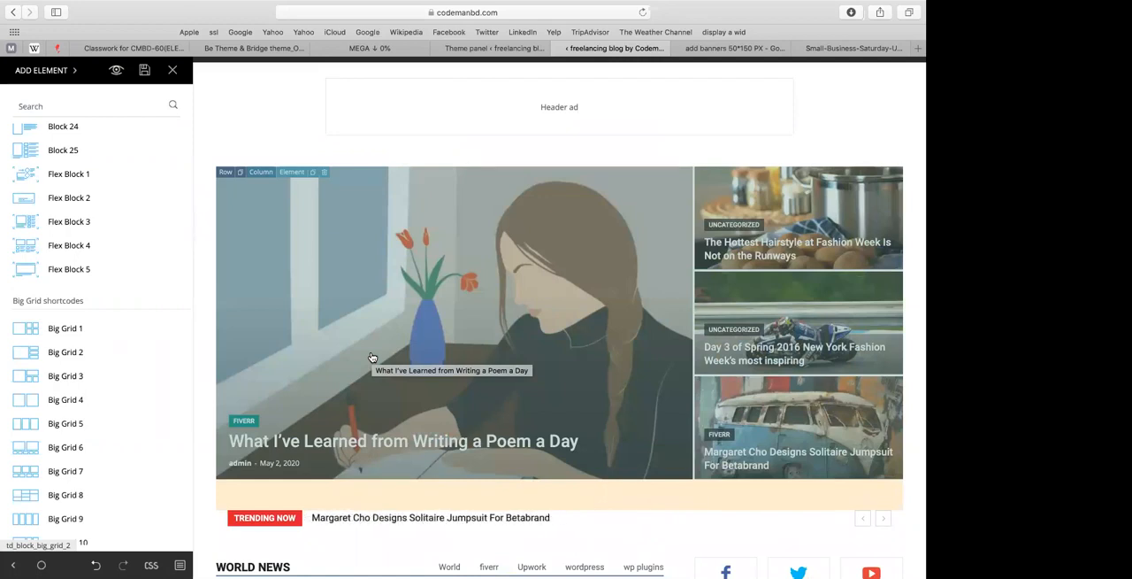
Step: Open the Big Grid 2's filter settings and limit its posts to the fiverr category
left_click(321, 330)
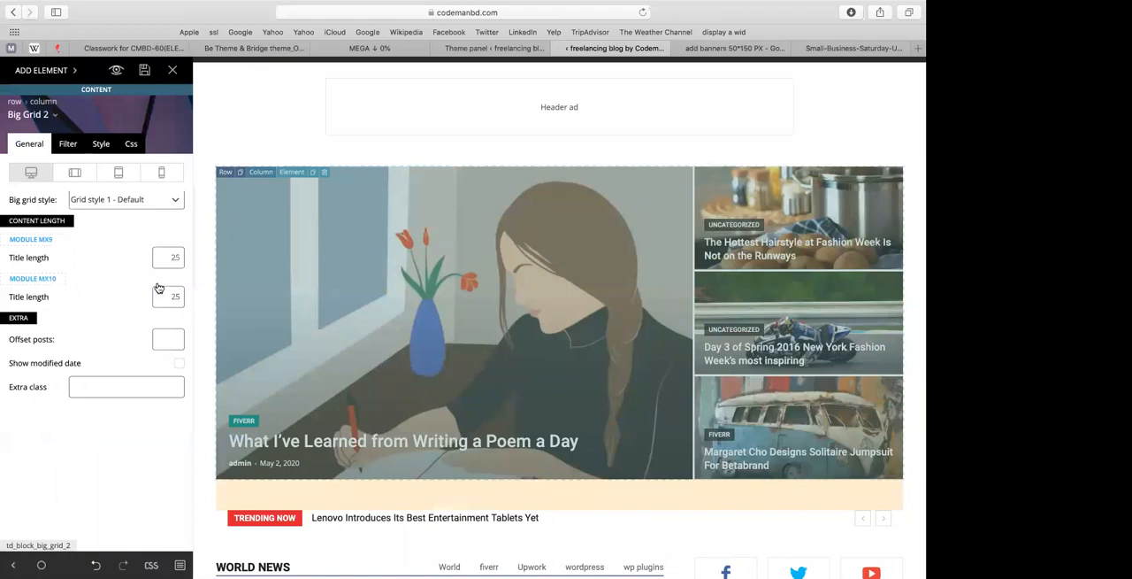
left_click(63, 146)
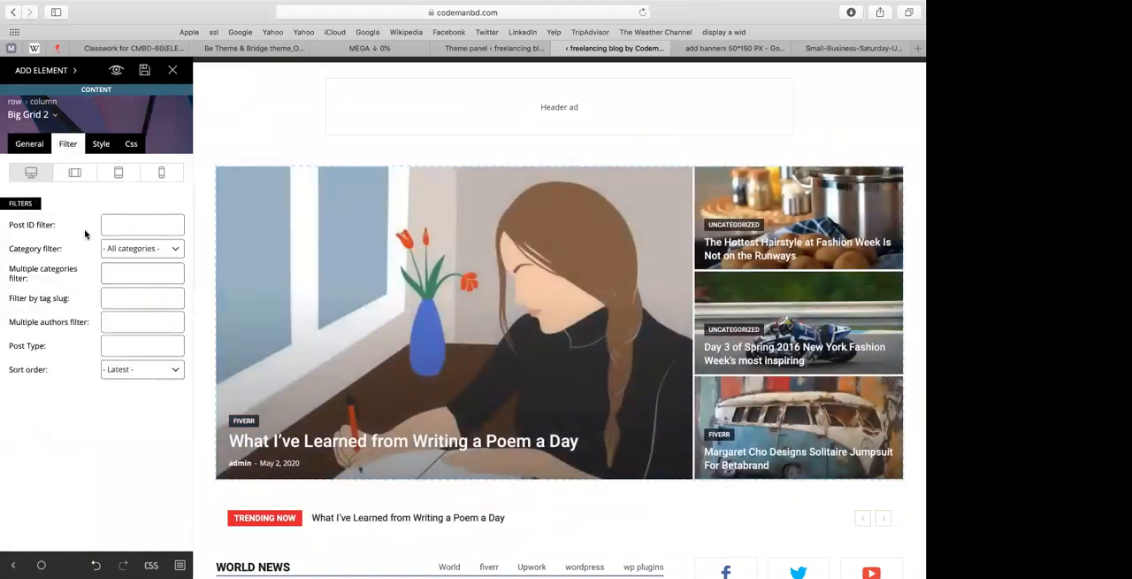
left_click(128, 251)
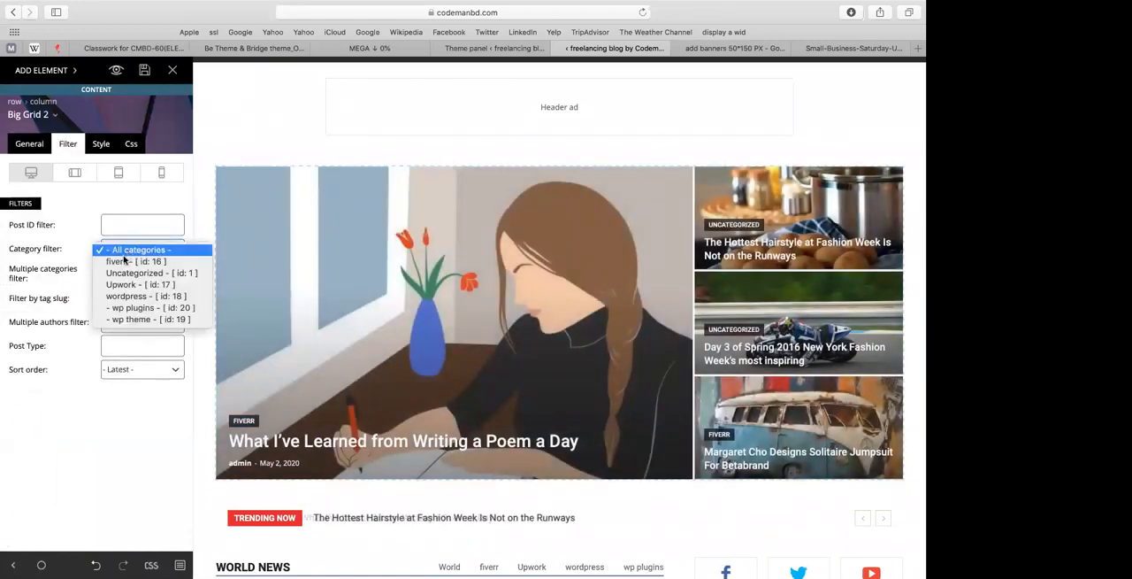
left_click(124, 261)
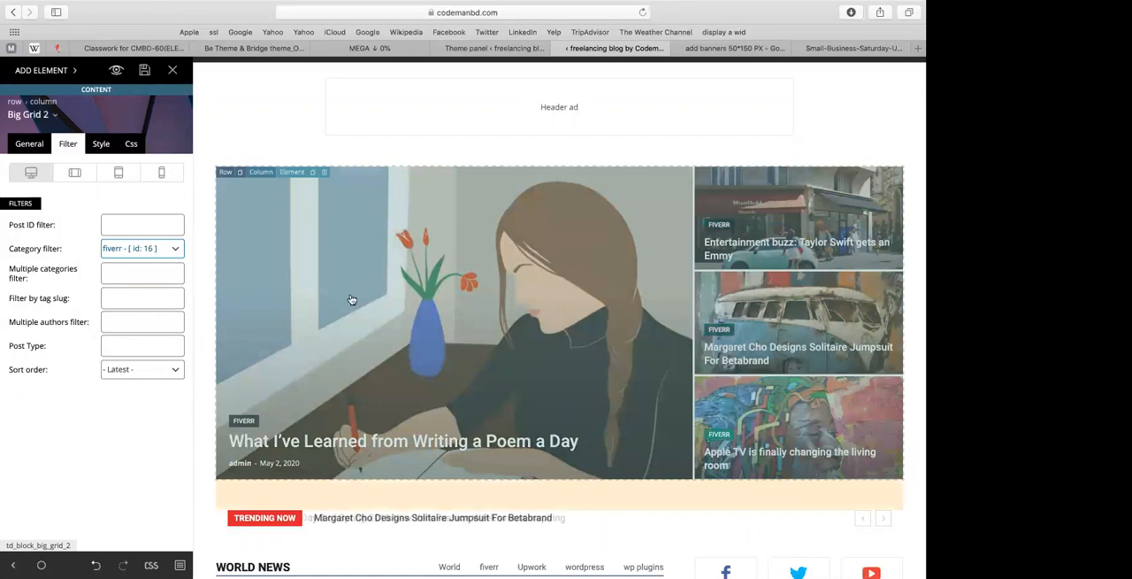
Step: Try the Upwork category filter on the Big Grid 2 and set it back to All categories
left_click(121, 253)
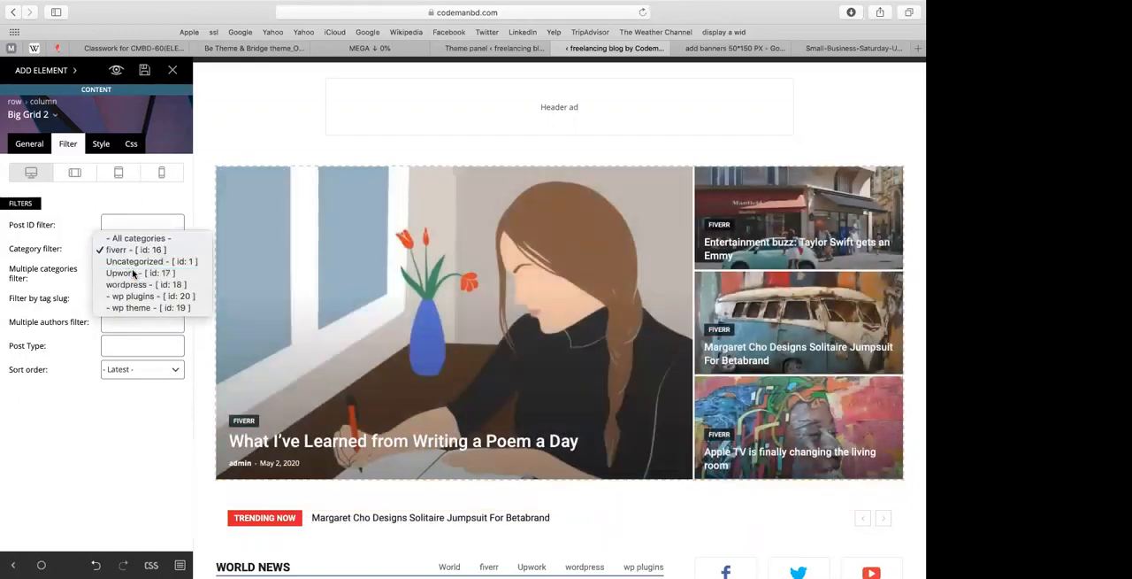
left_click(133, 272)
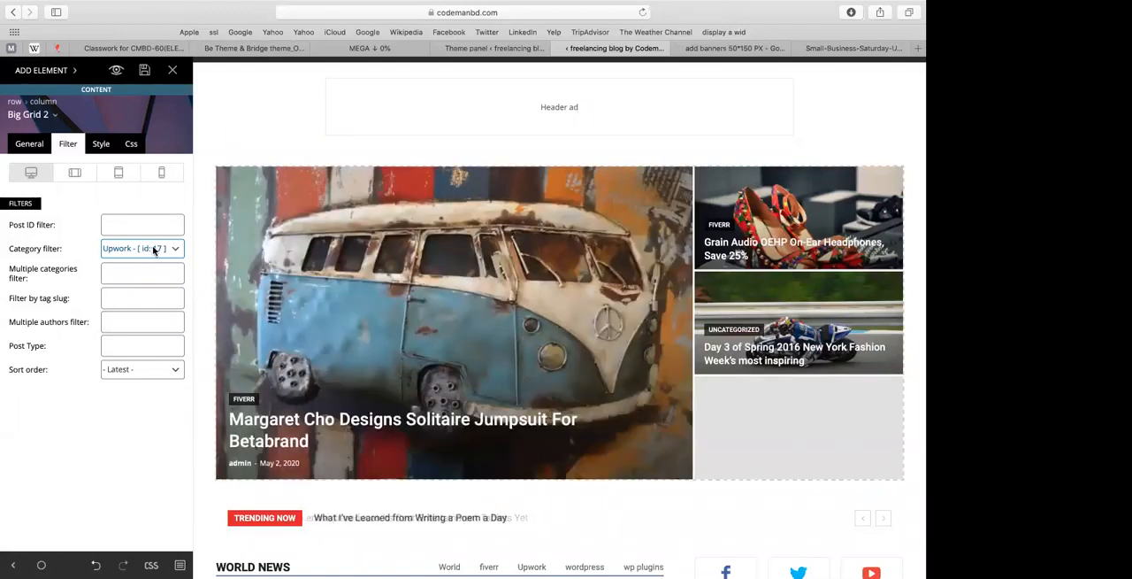
left_click(153, 249)
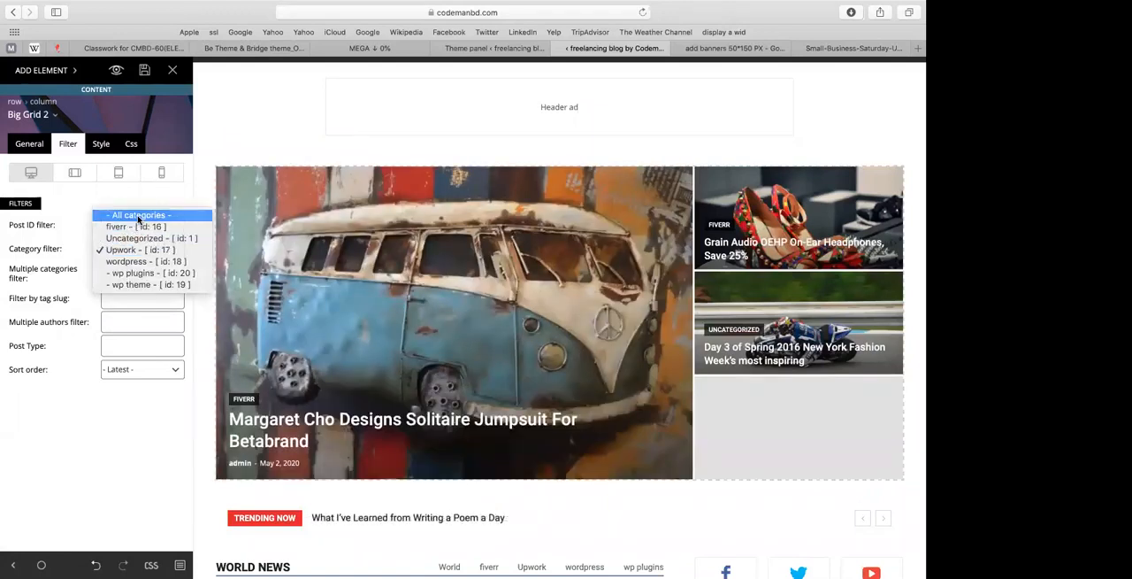
left_click(137, 215)
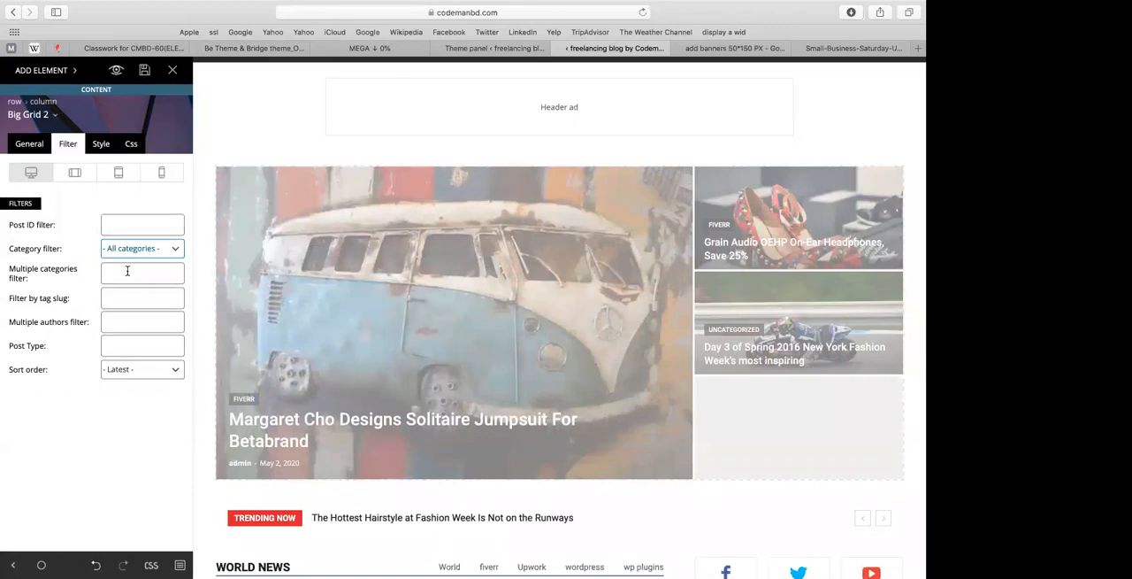
Step: Try "fiverr, Upwork" as the Big Grid 2's multiple categories filter
left_click(127, 271)
type("F")
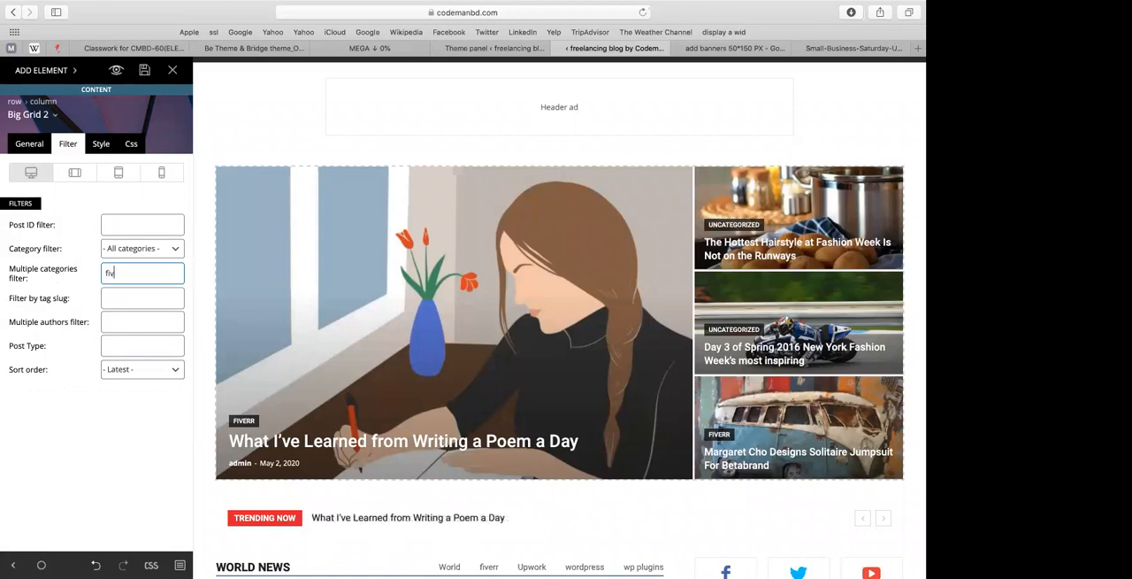
type(", Upwork")
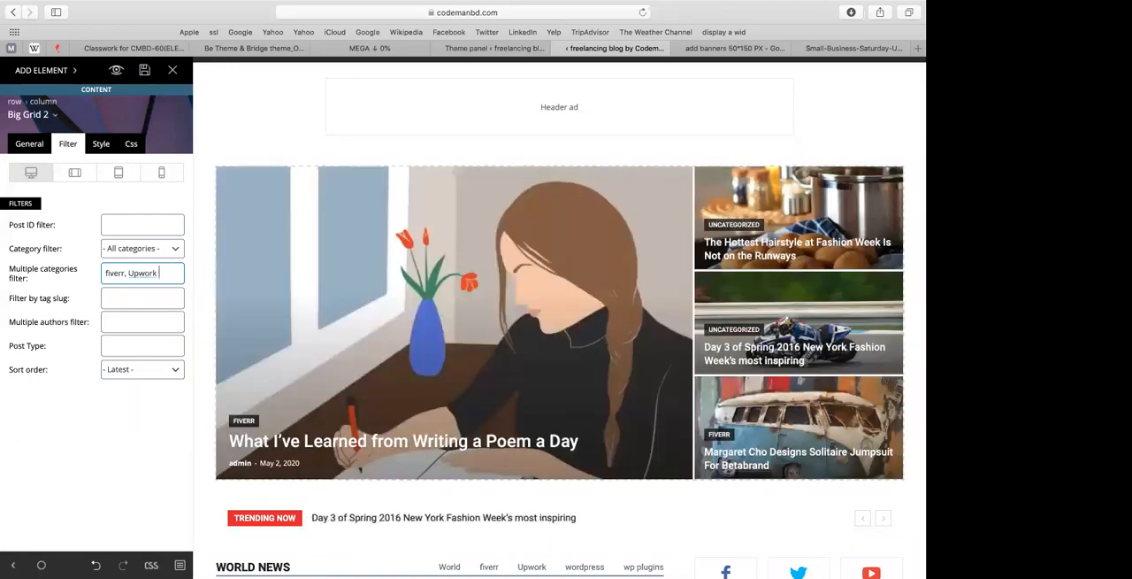
Step: Clear the Big Grid 2's multiple categories filter and check the grid and the sections below it
key("BackSpace")
key("BackSpace")
key("BackSpace")
key("BackSpace")
key("BackSpace")
key("BackSpace")
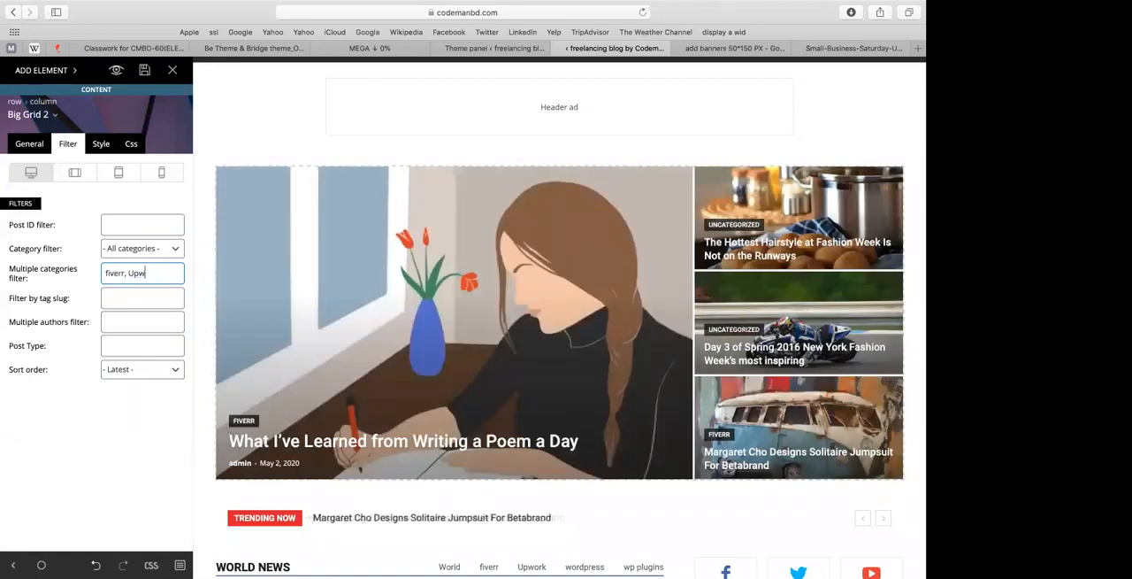
key("BackSpace")
key("BackSpace")
key("BackSpace")
key("BackSpace")
key("BackSpace")
key("BackSpace")
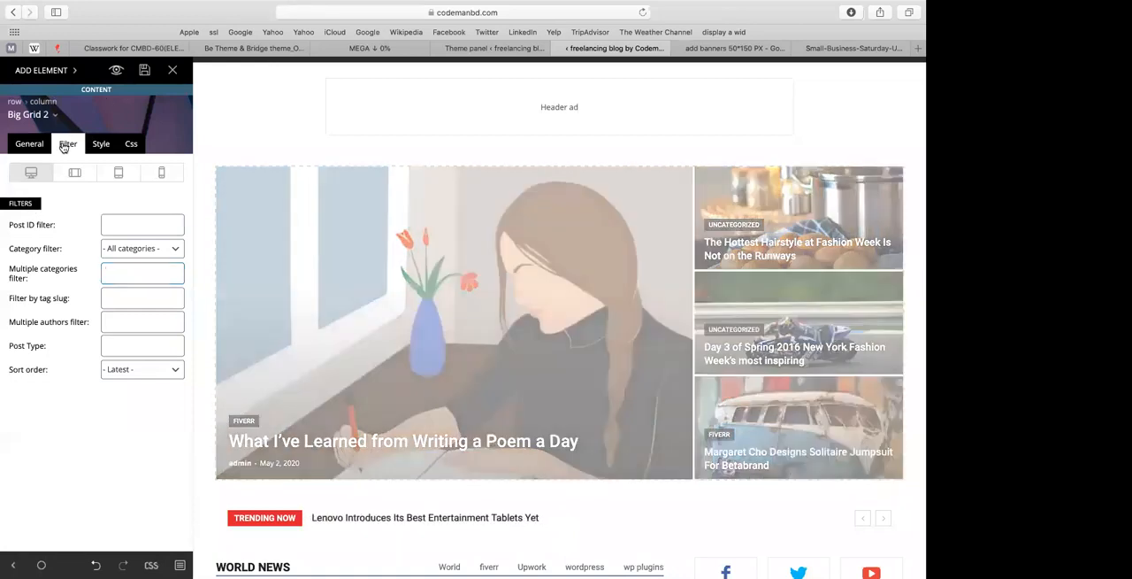
scroll(372, 279, "down", 5)
scroll(383, 294, "up", 2)
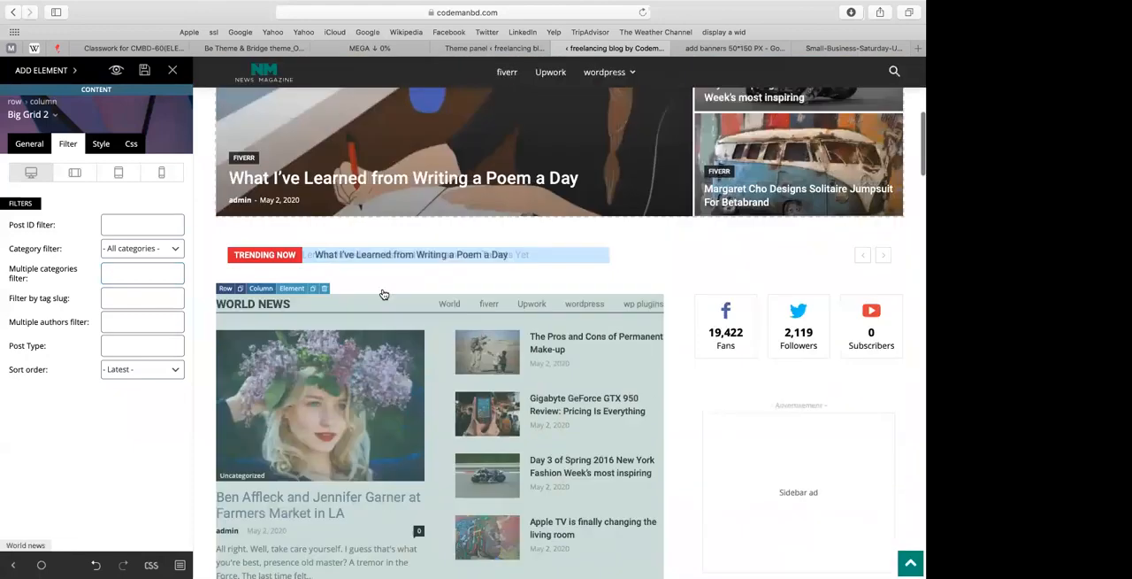
Step: Check the Big Grid 2's category filter options and keep All categories selected
scroll(495, 384, "down", 3)
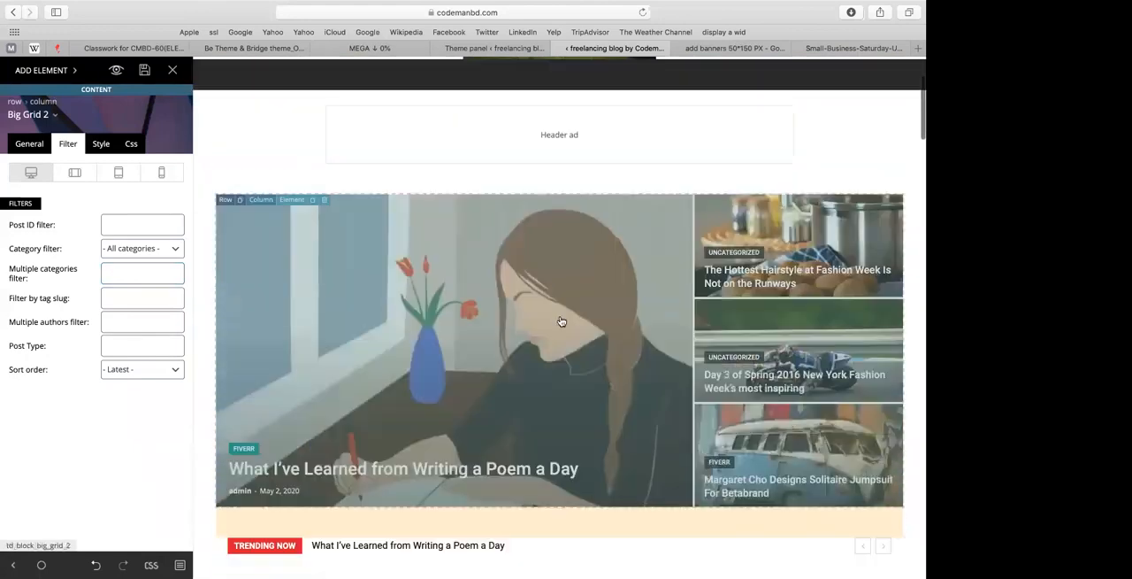
left_click(133, 249)
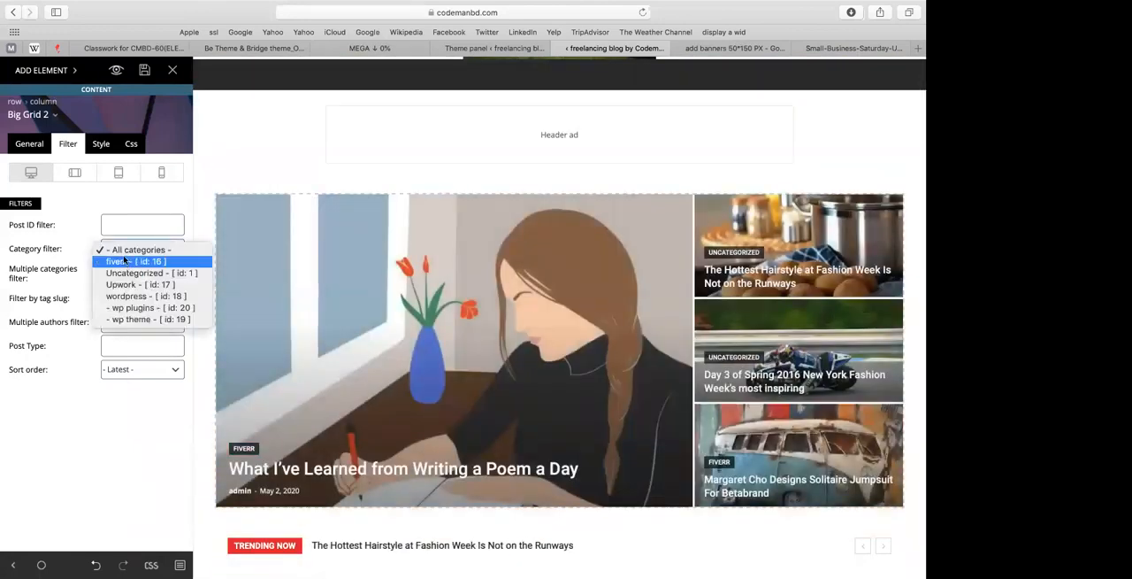
left_click(132, 251)
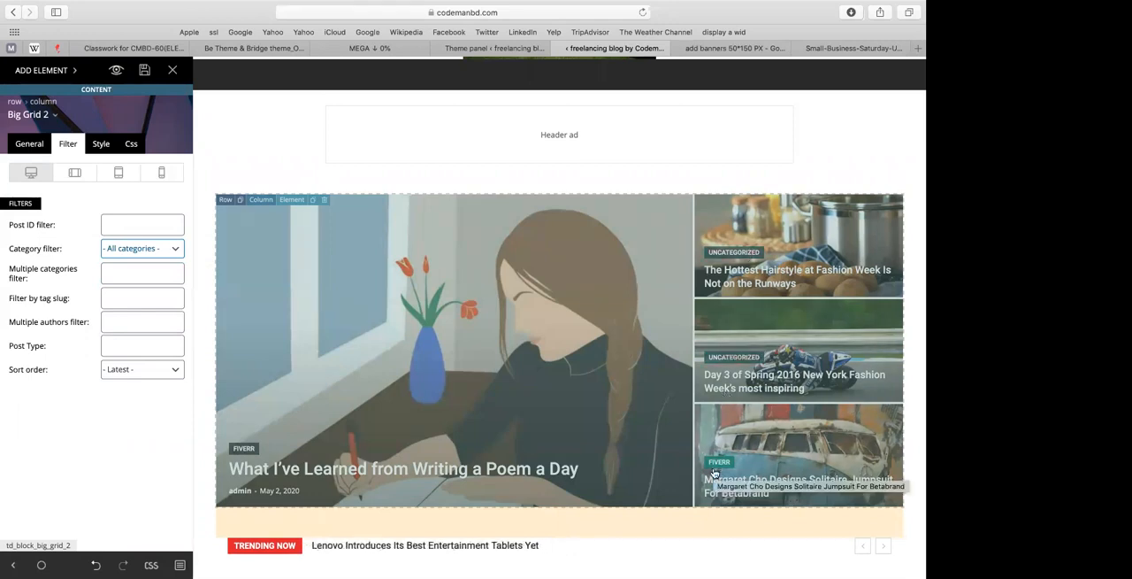
Step: Delete the World News block below the Trending Now ticker
scroll(505, 407, "down", 3)
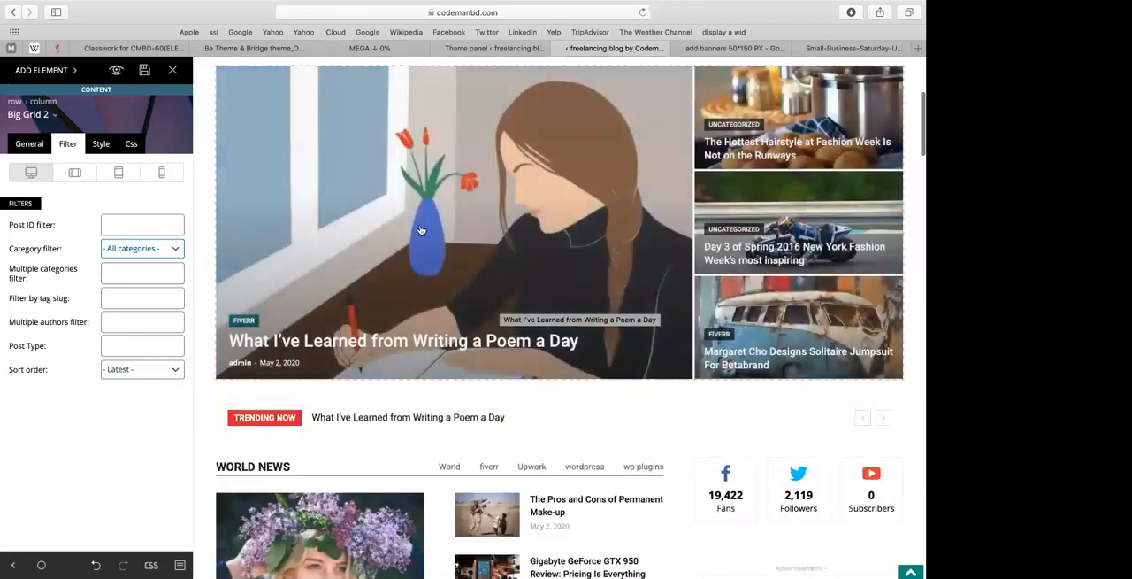
scroll(472, 238, "down", 2)
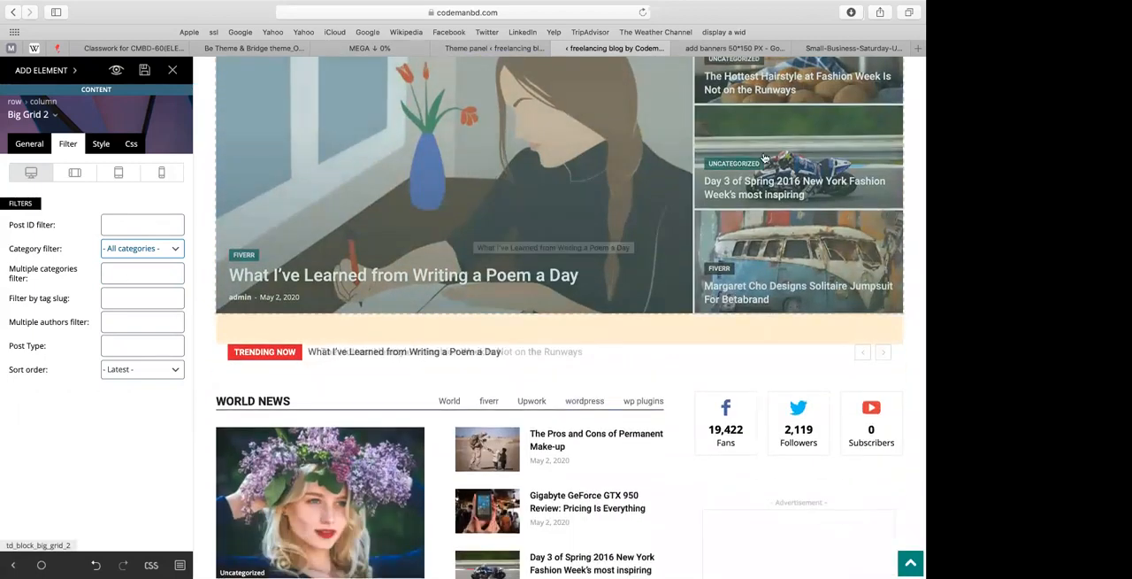
scroll(619, 164, "down", 6)
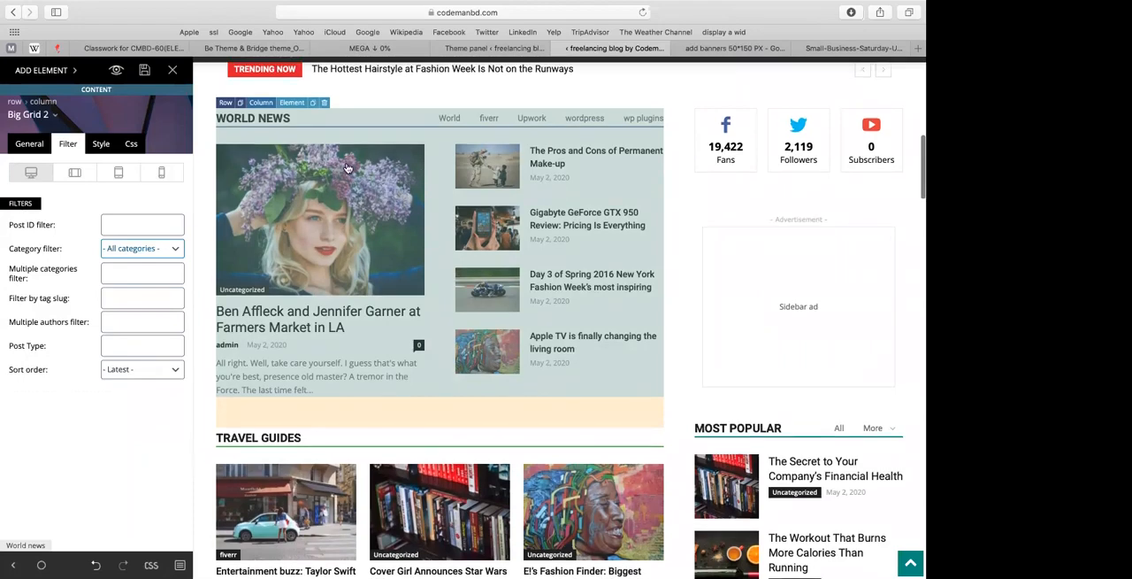
scroll(329, 202, "up", 2)
left_click(324, 191)
left_click(402, 295)
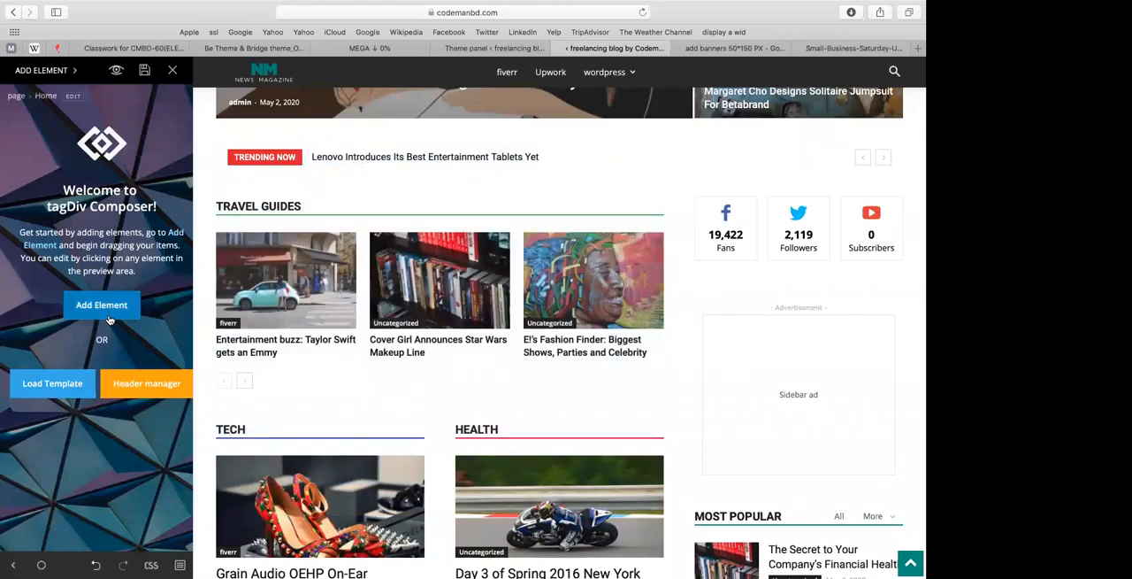
Step: Add a new row between the Trending Now ticker and the Travel Guides section
left_click(105, 308)
scroll(97, 188, "up", 15)
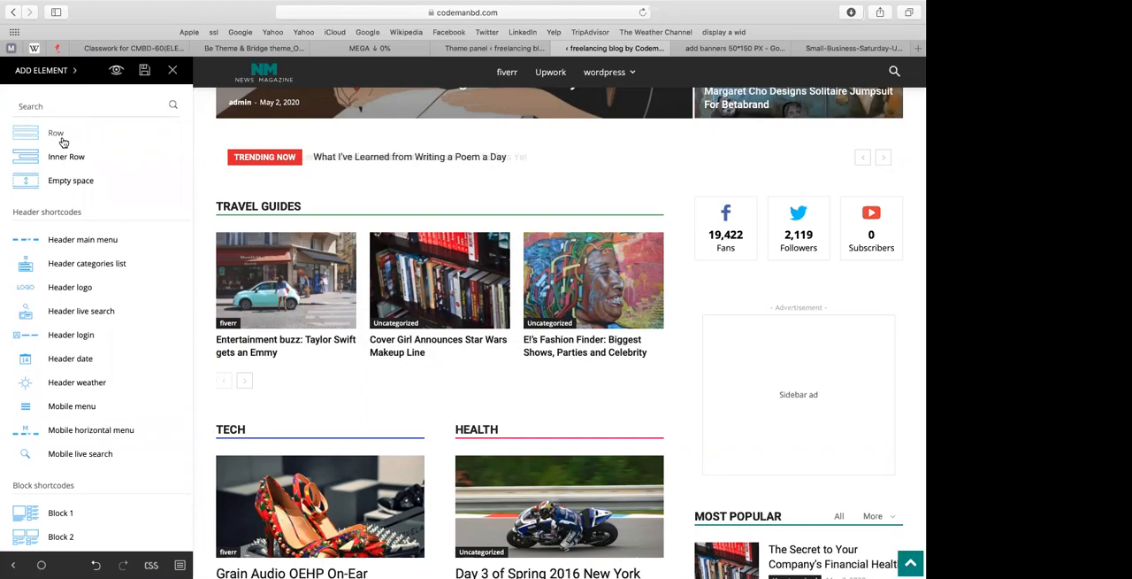
left_click_drag(109, 152, 249, 194)
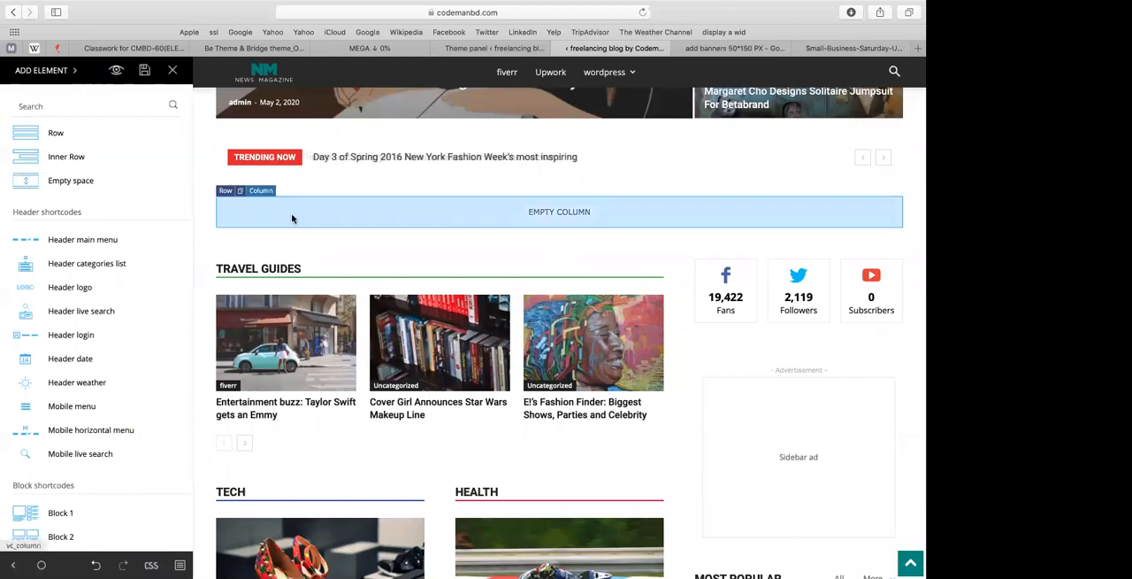
Step: Set the new row's layout to two columns, a wide one followed by a narrow one
left_click(554, 218)
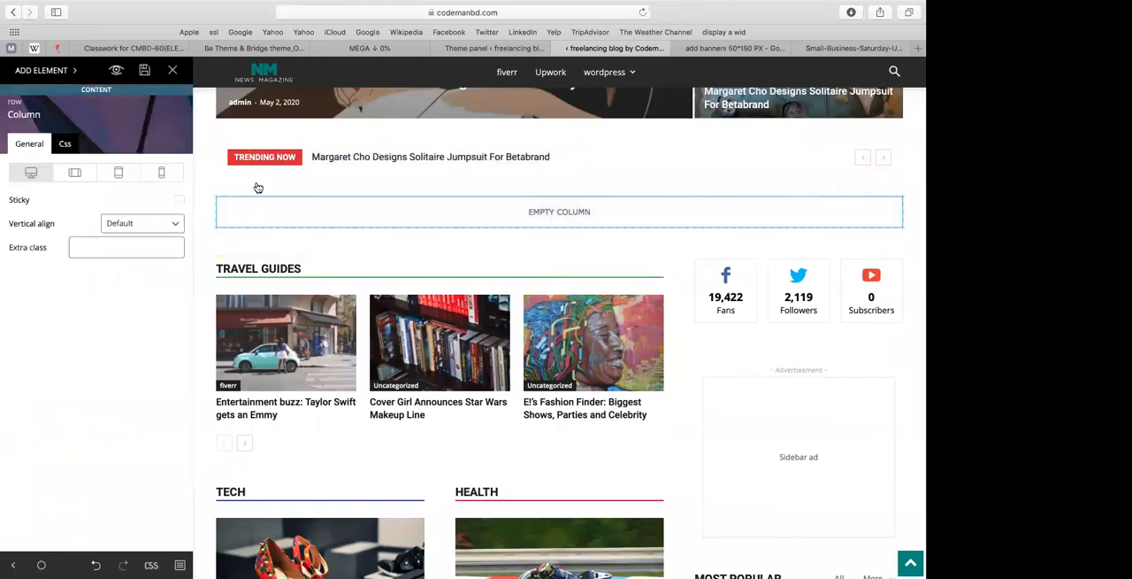
left_click(223, 193)
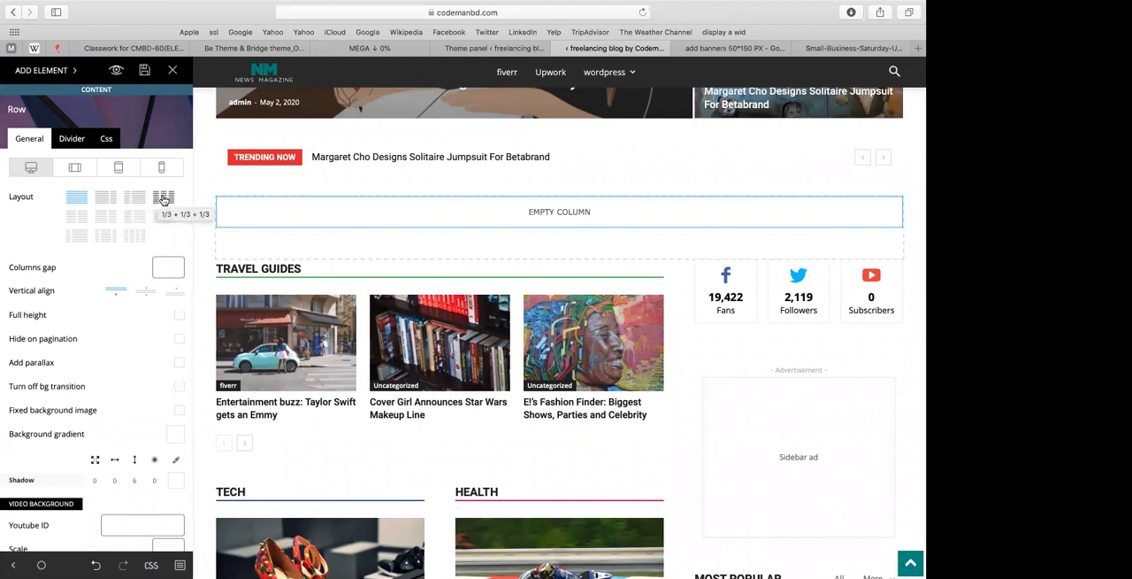
left_click_drag(191, 210, 222, 215)
left_click(103, 202)
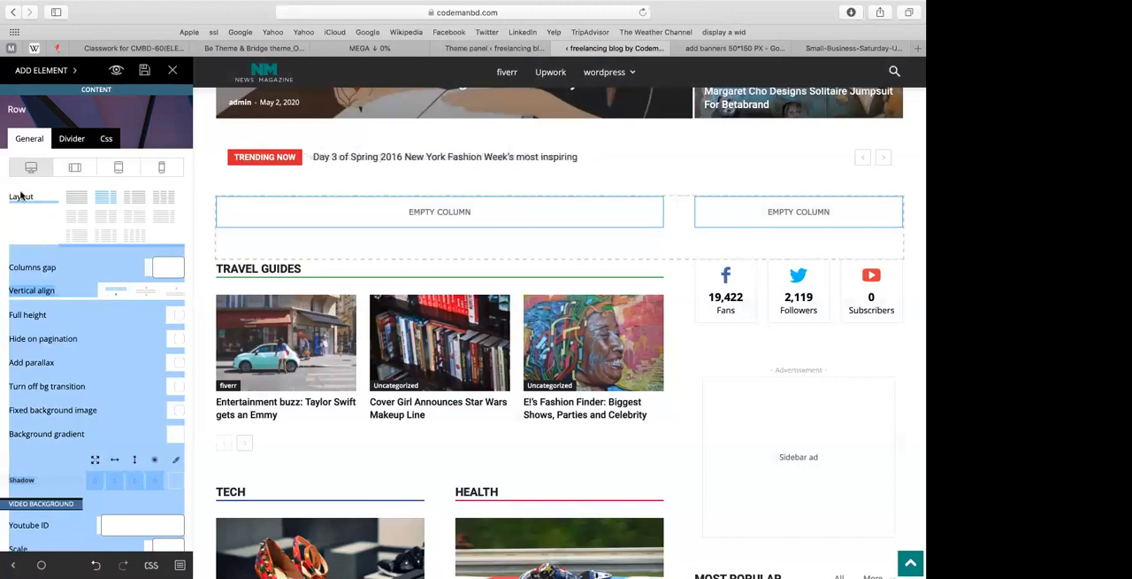
left_click(27, 246)
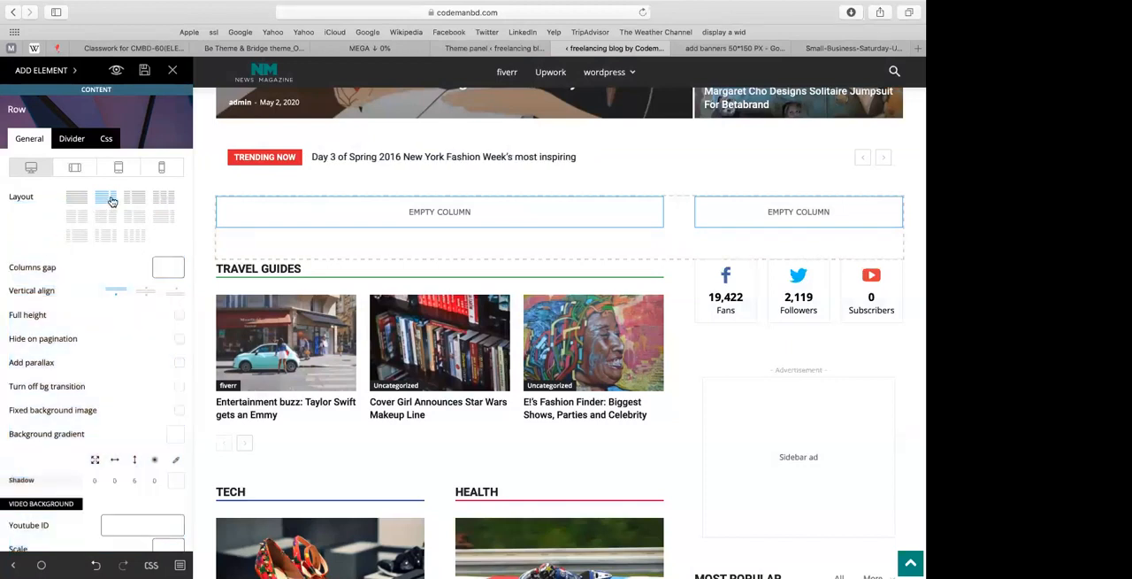
Step: Try the four-column layout on the new row and return it to the wide-and-narrow two-column layout
left_click(199, 200)
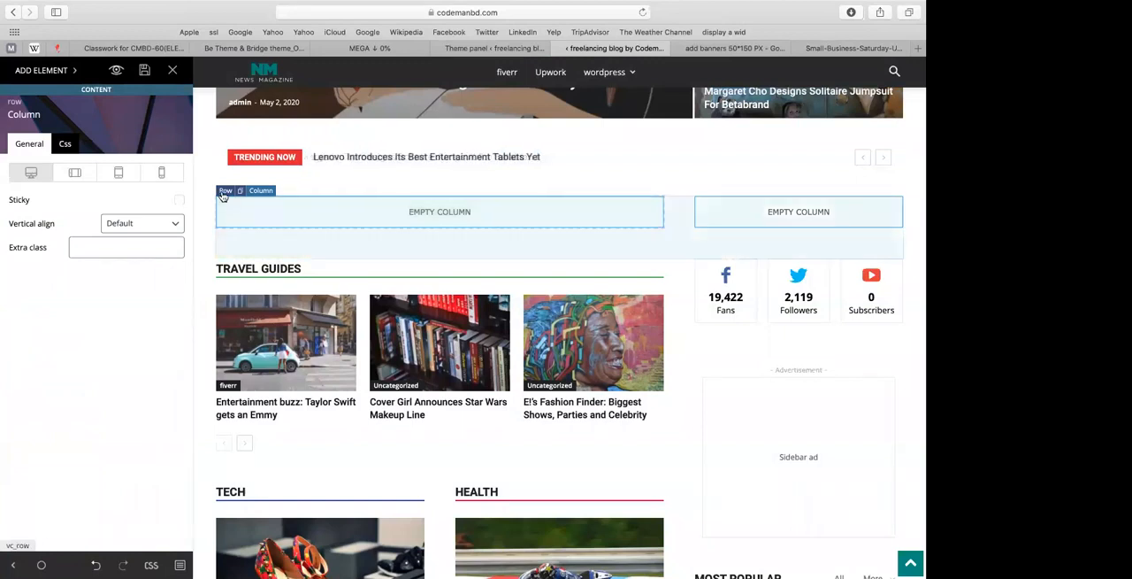
left_click(224, 191)
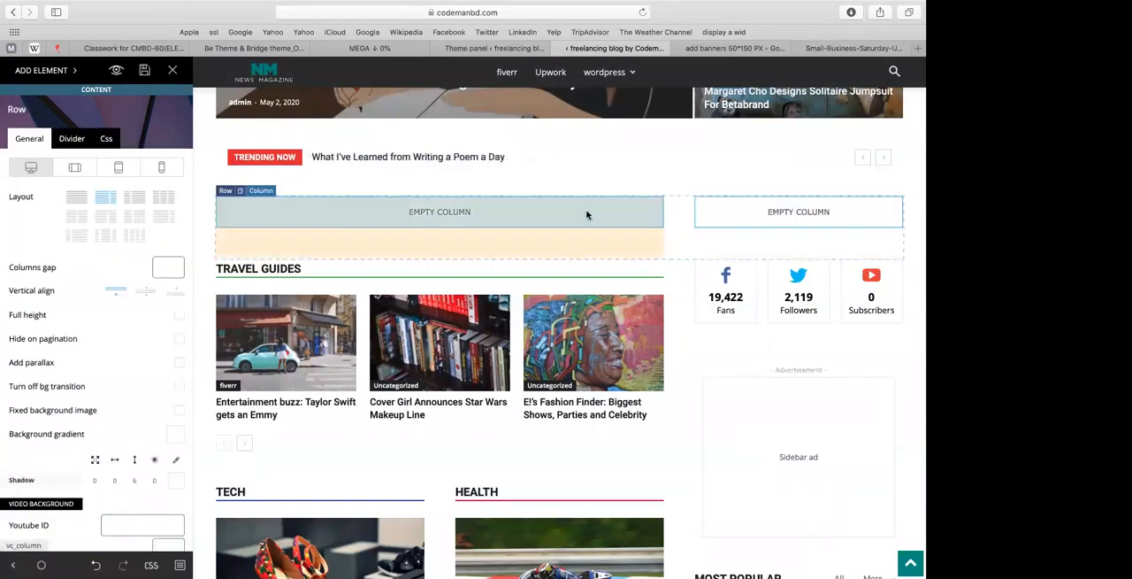
left_click(130, 239)
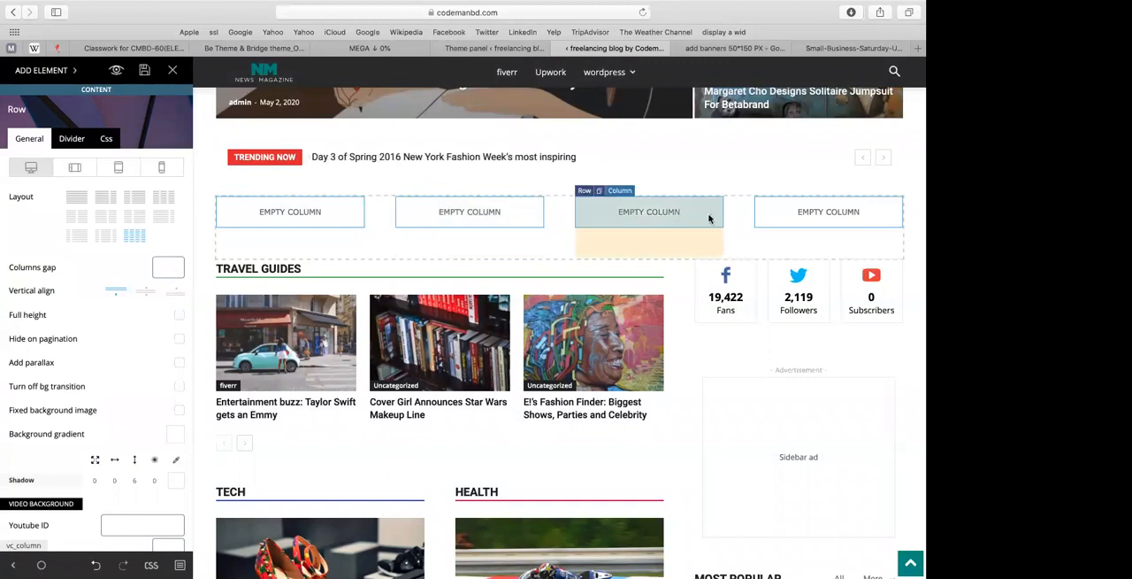
left_click(117, 197)
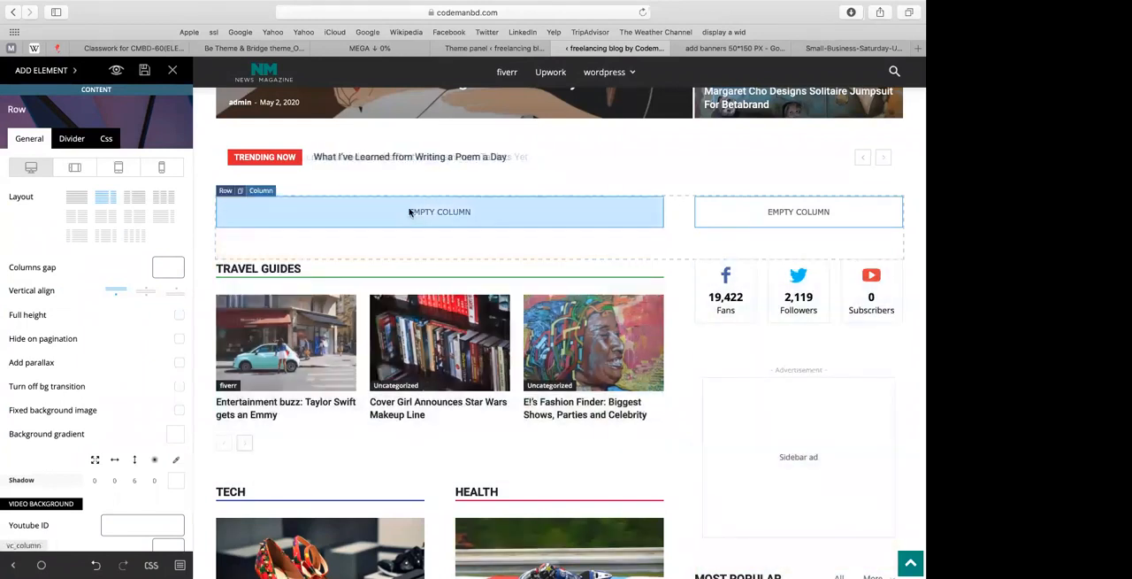
Step: Add a Block 25 element to the new row's wide empty column
left_click(337, 213)
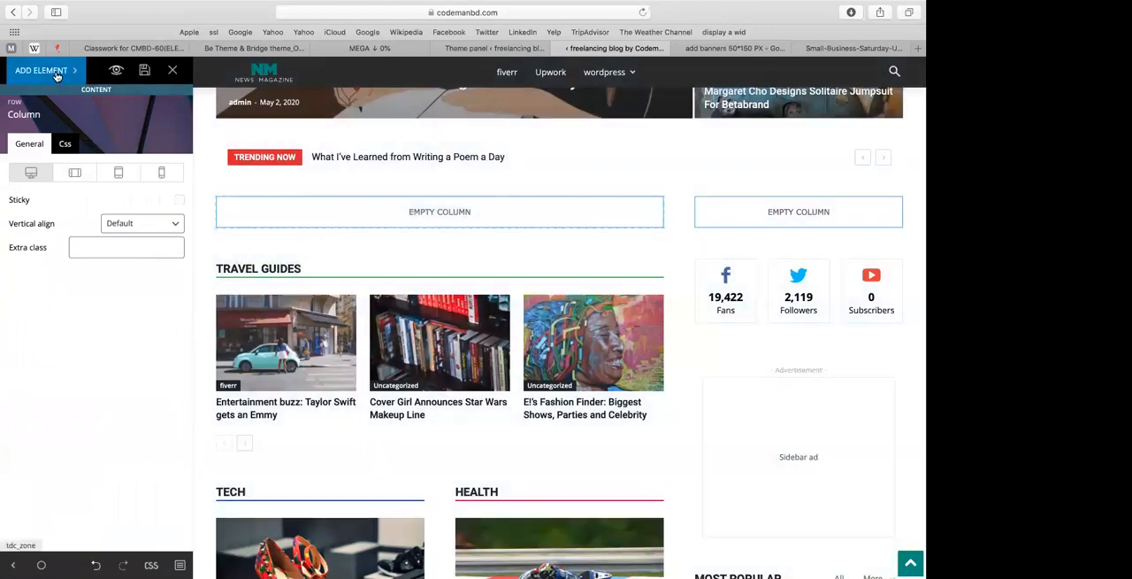
left_click(43, 70)
scroll(65, 202, "down", 7)
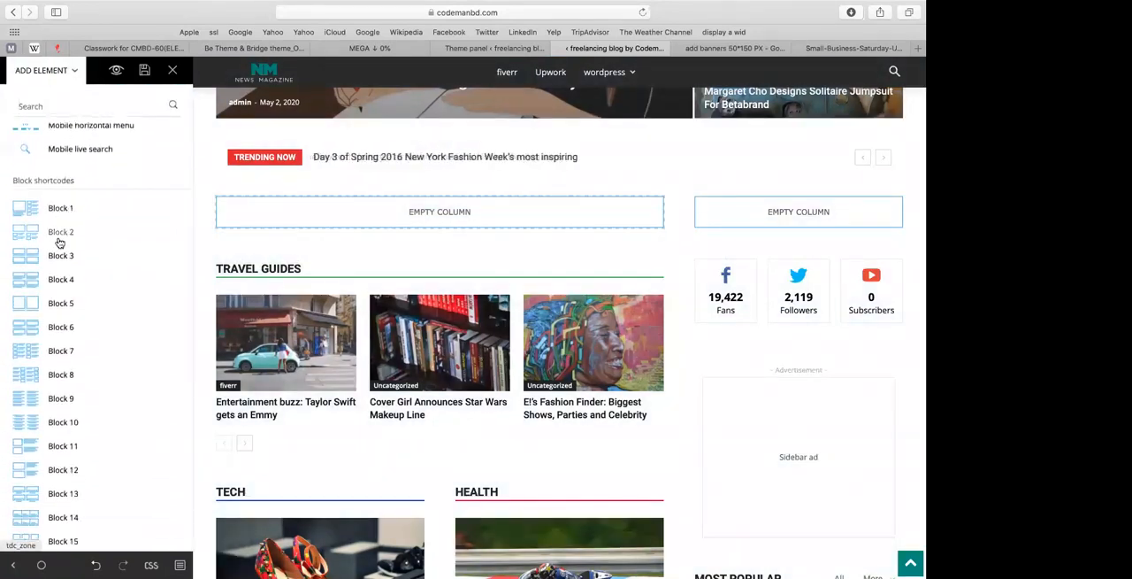
scroll(59, 243, "down", 1)
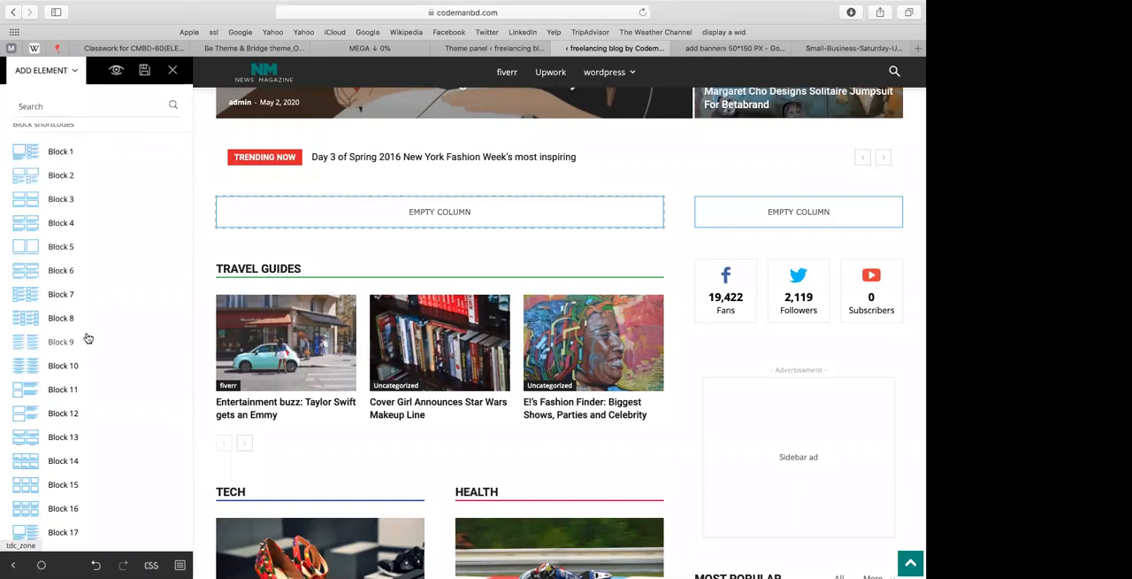
scroll(85, 338, "down", 1)
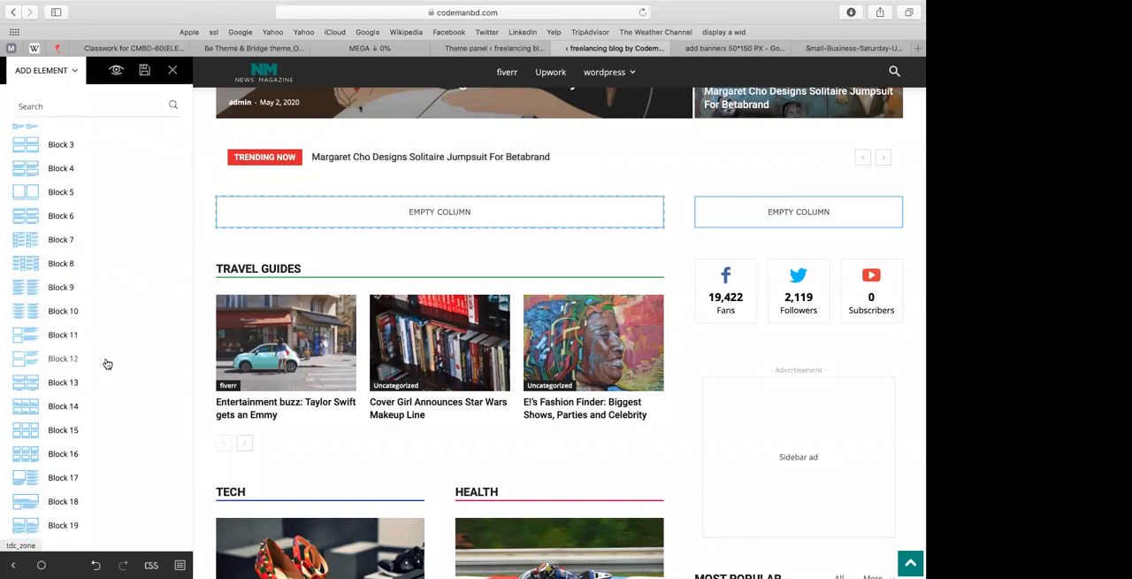
scroll(72, 440, "down", 5)
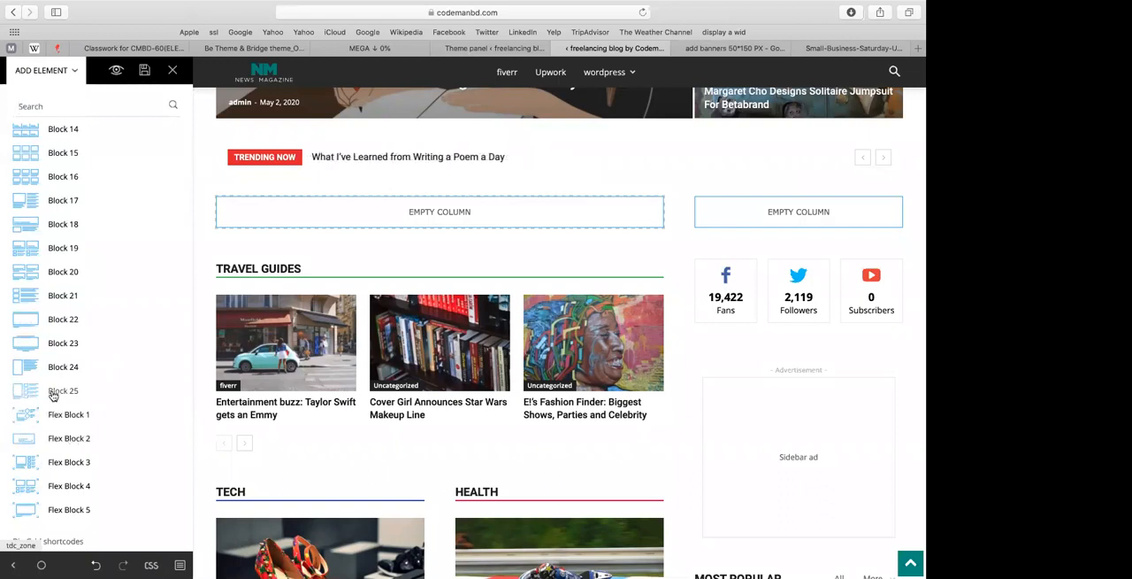
left_click_drag(71, 390, 298, 220)
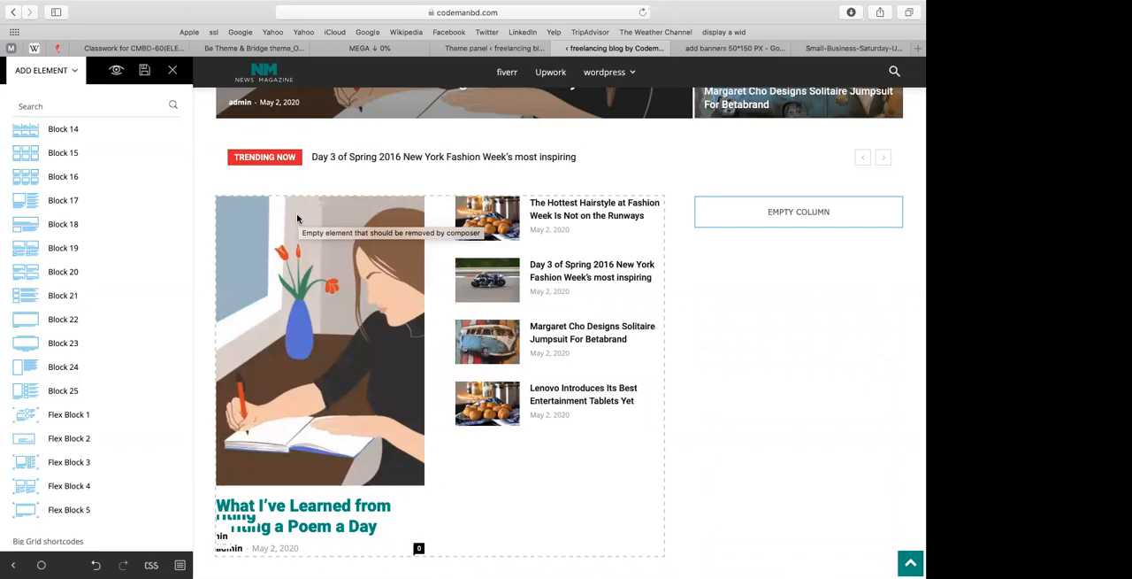
Step: Give Block 25 the custom title fiverr and set its header template to Block Header 3
left_click(297, 217)
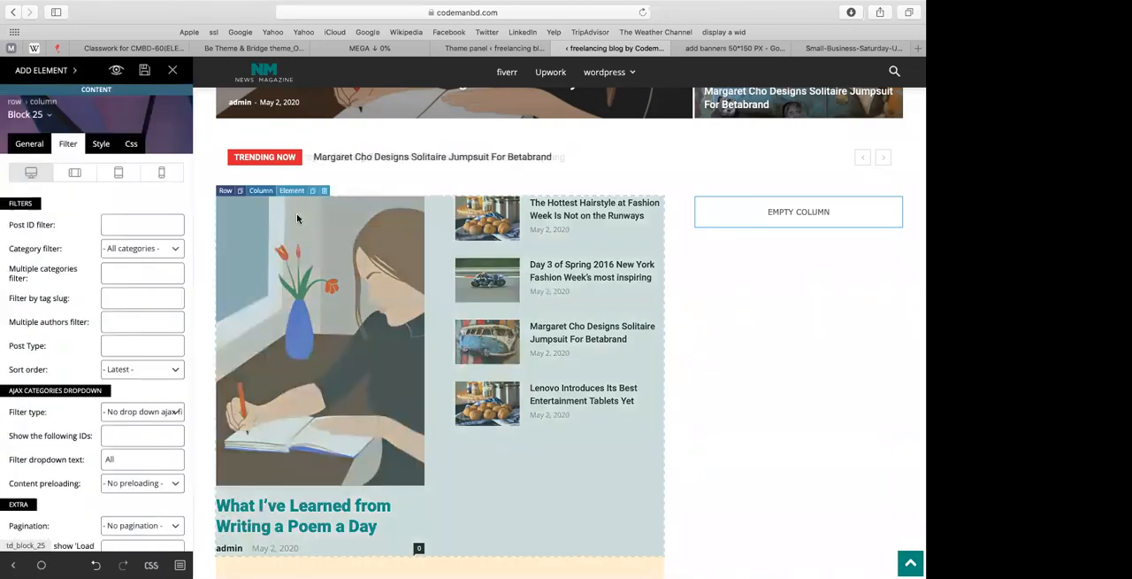
left_click(29, 143)
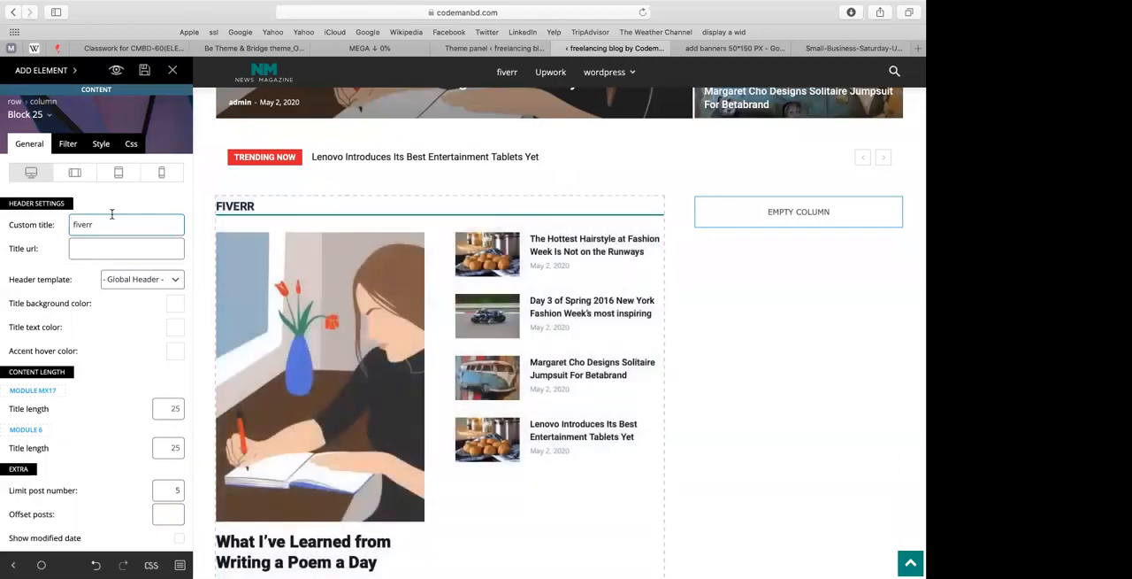
scroll(69, 332, "down", 2)
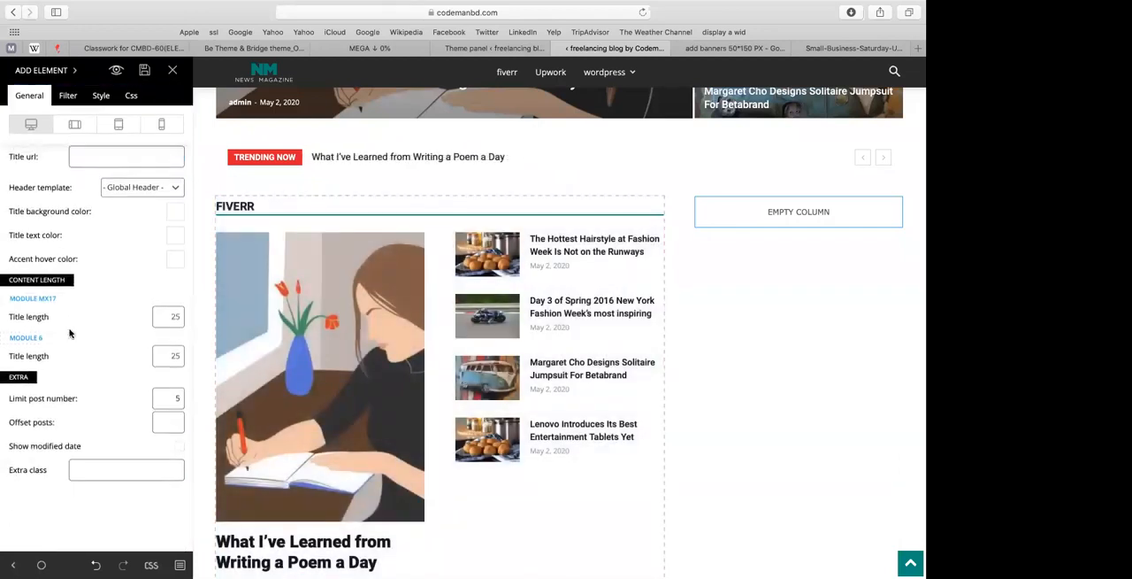
left_click(105, 187)
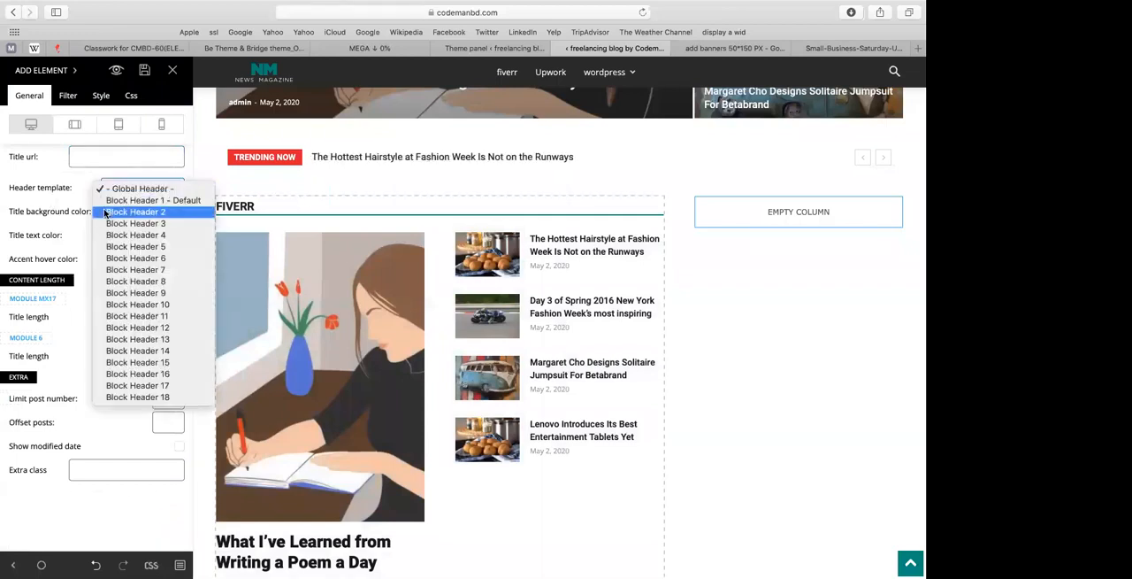
left_click(105, 212)
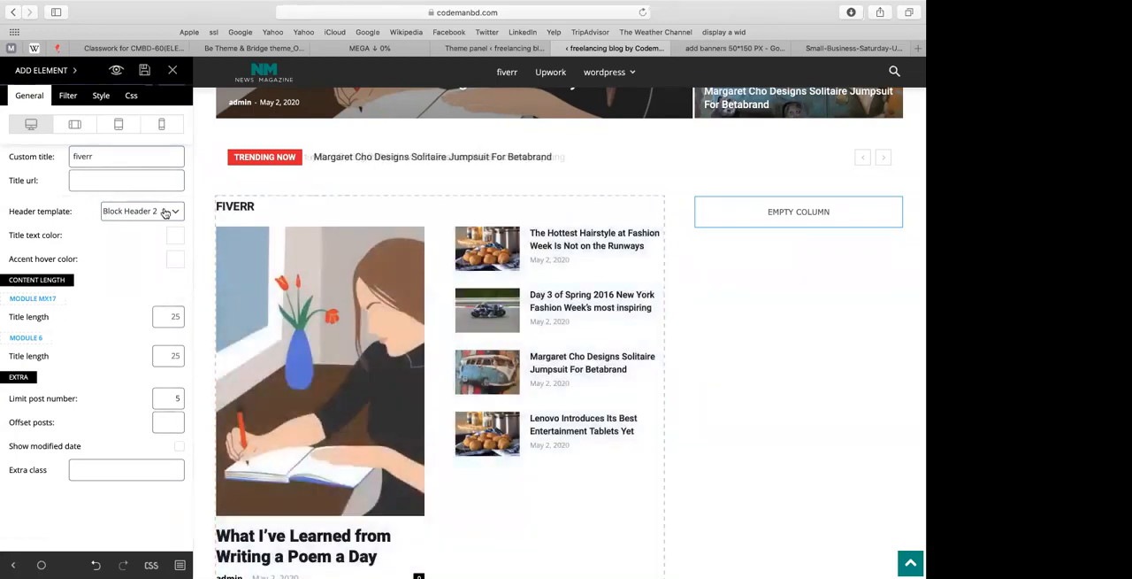
left_click(166, 212)
left_click(152, 226)
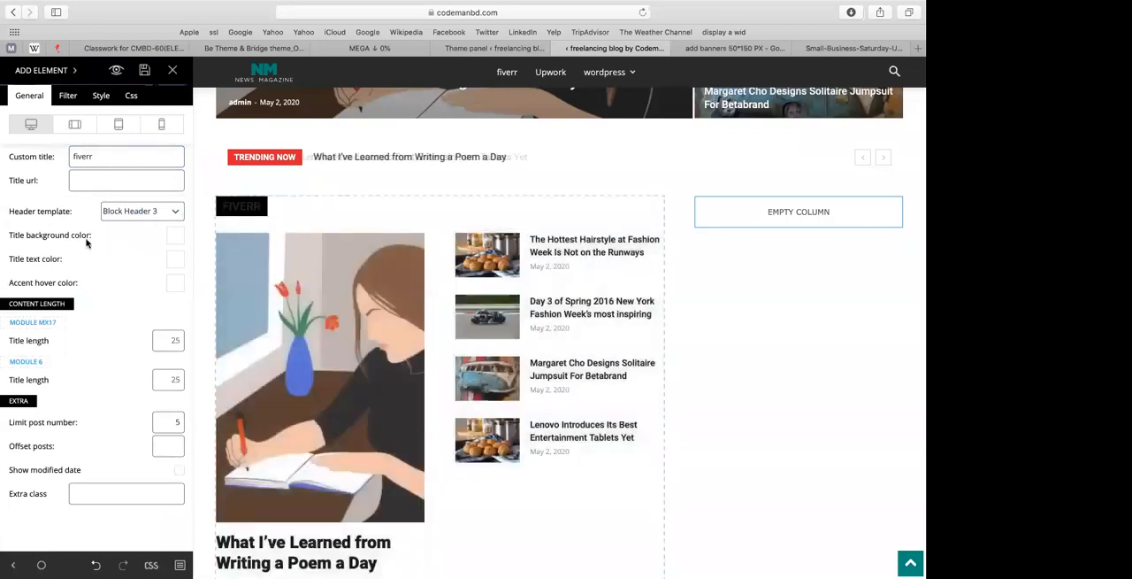
Step: Set Block 25's title background color to blue #1e73be and its title text color to white
left_click(175, 246)
left_click(121, 425)
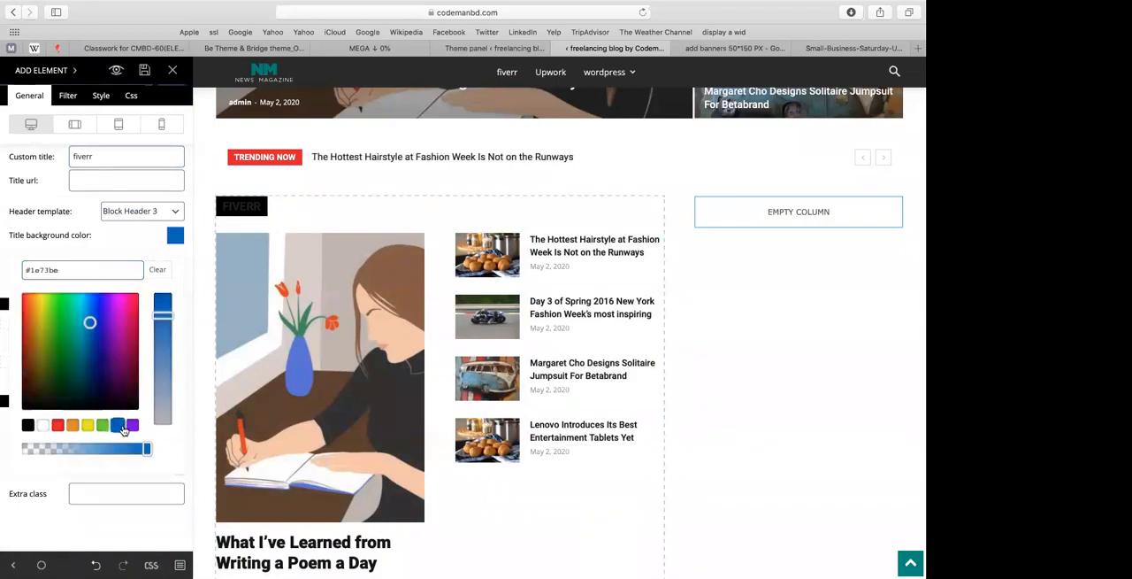
left_click(175, 235)
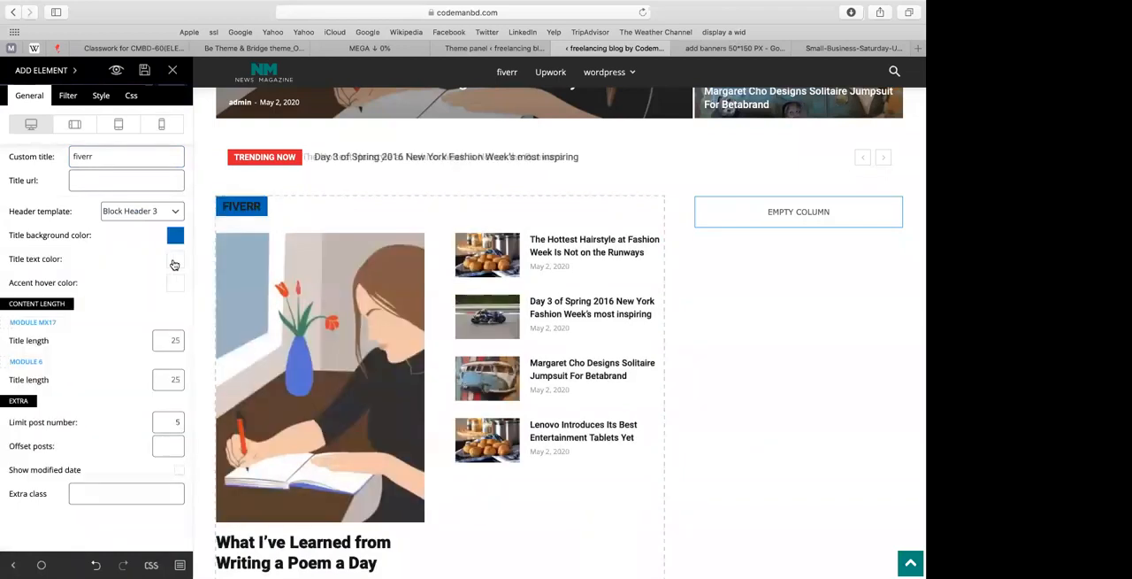
left_click(174, 263)
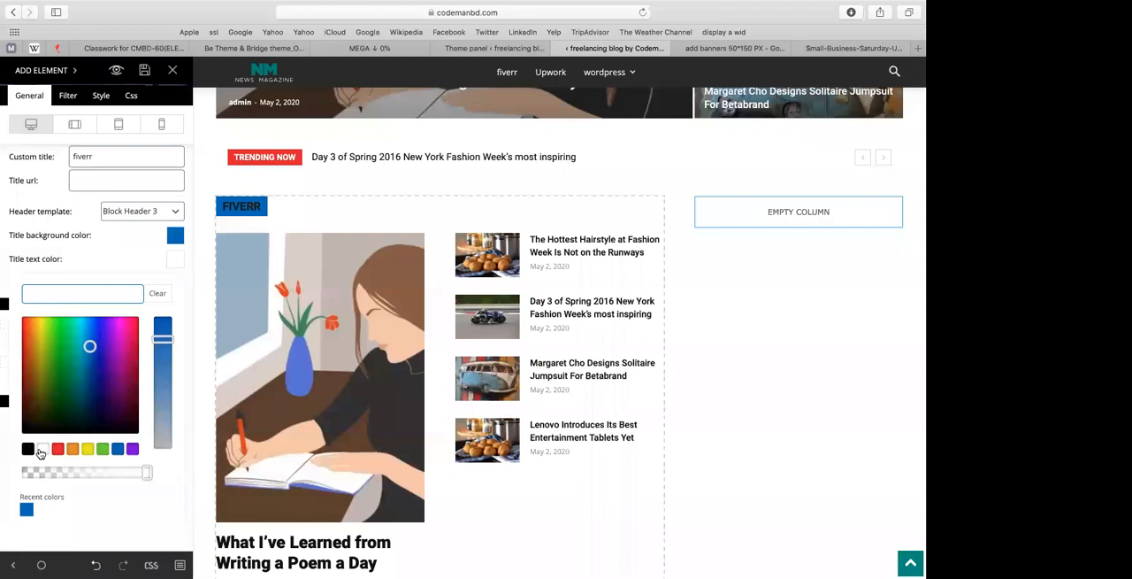
left_click(40, 453)
left_click(166, 257)
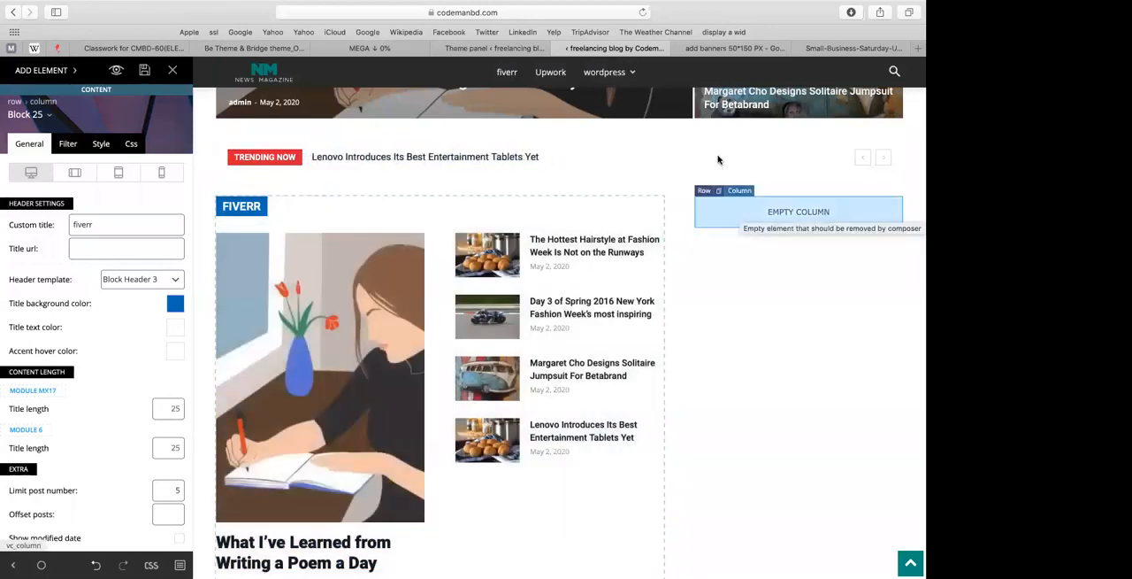
Step: Try to add a Block 7 element to the empty narrow column beside the fiverr block
left_click(29, 78)
scroll(97, 221, "down", 5)
scroll(80, 231, "down", 7)
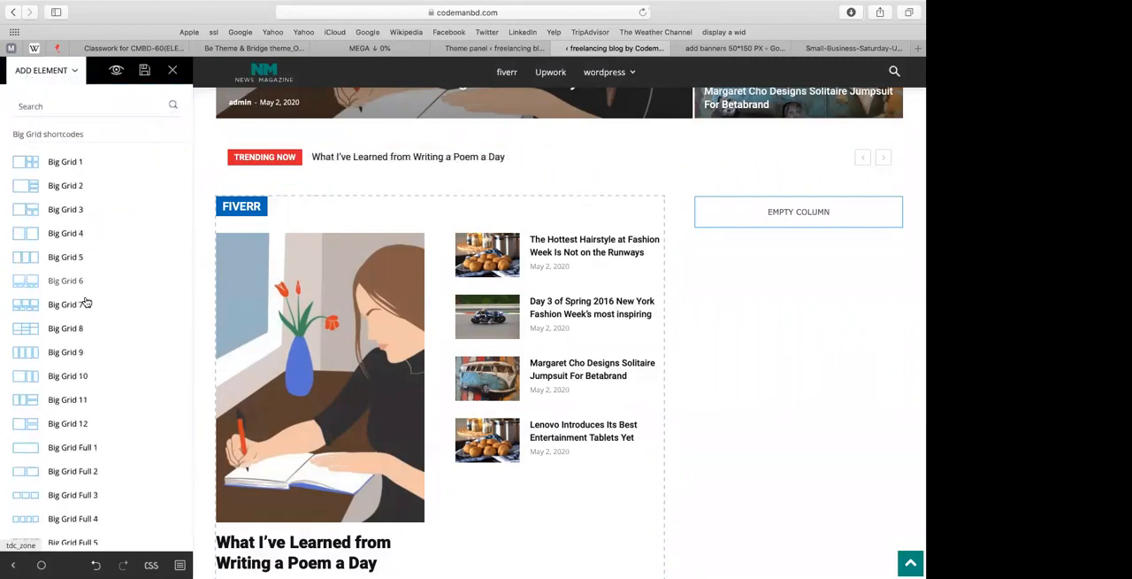
scroll(84, 299, "up", 10)
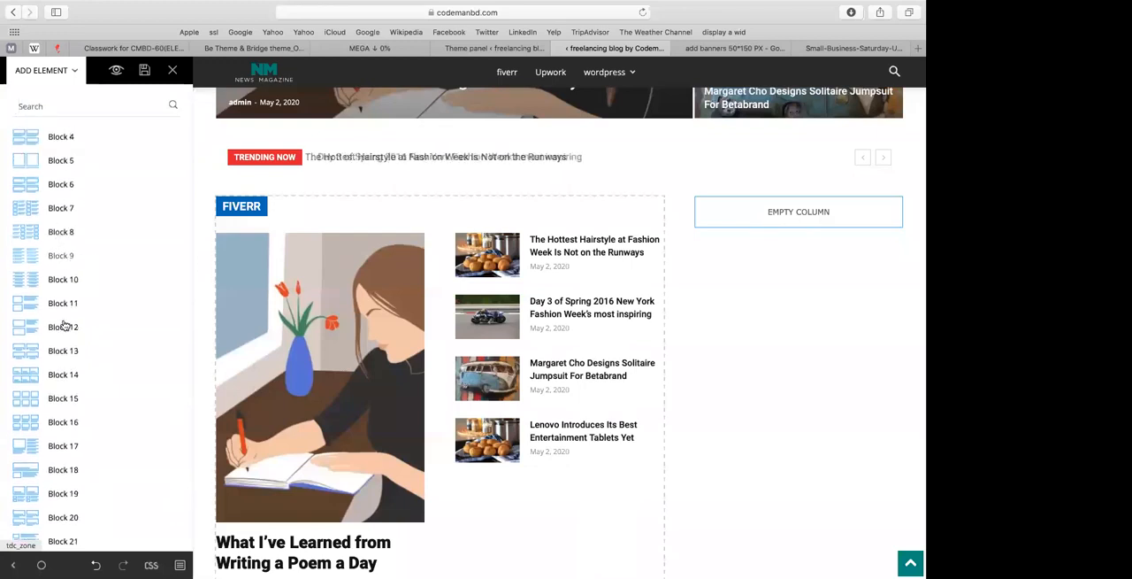
scroll(64, 325, "down", 5)
scroll(64, 336, "down", 5)
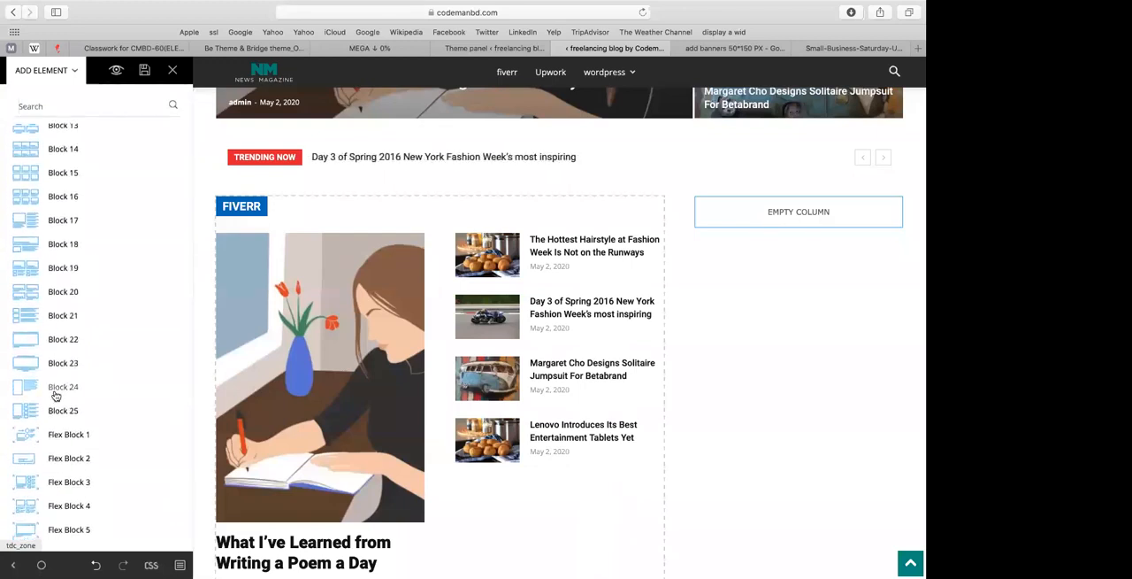
scroll(41, 306, "up", 10)
scroll(50, 266, "up", 3)
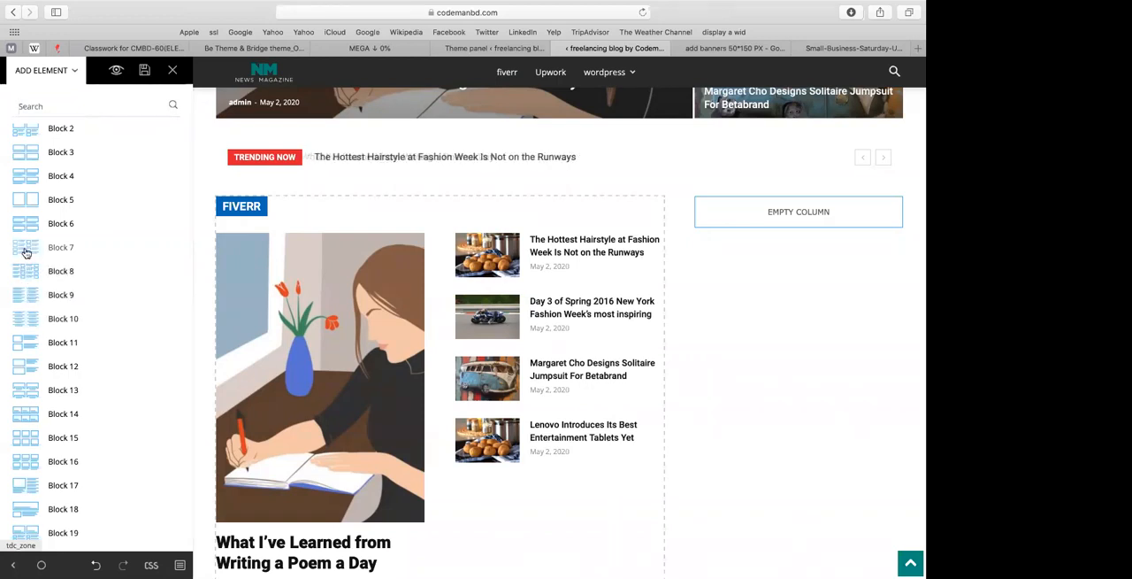
left_click_drag(27, 253, 716, 224)
left_click(716, 224)
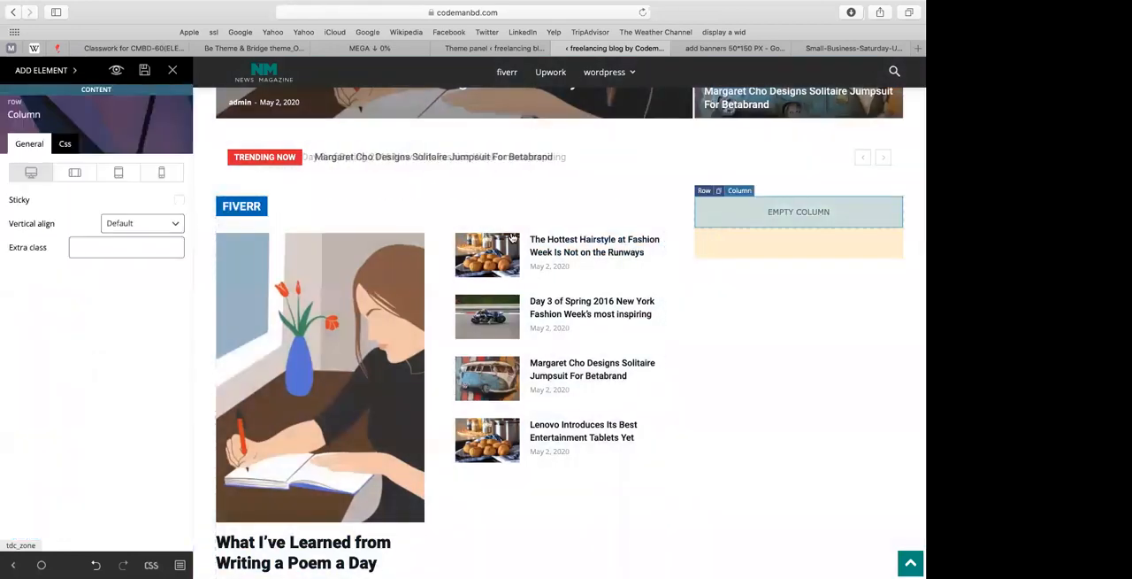
Step: Try a Block 6 element in the wide column with the fiverr block, and delete it again
left_click(39, 71)
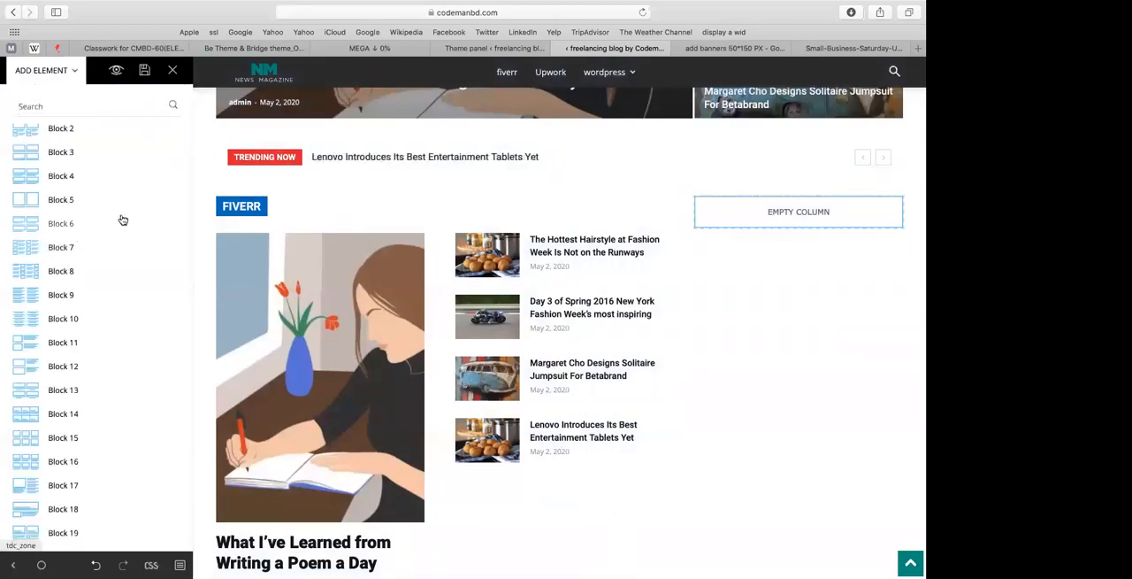
left_click_drag(266, 227, 438, 210)
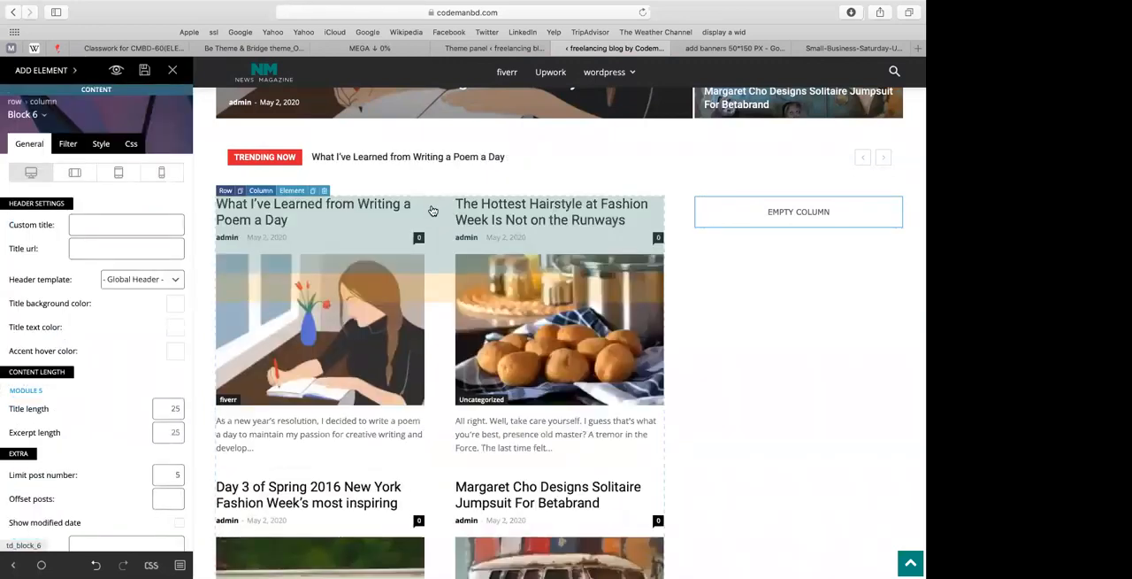
left_click(325, 192)
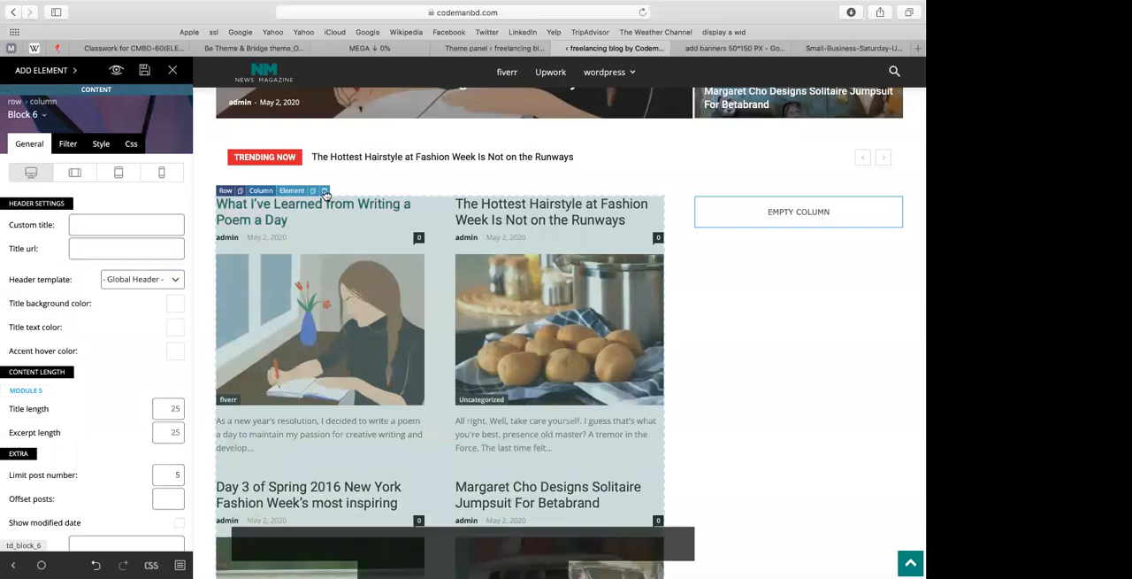
left_click(427, 308)
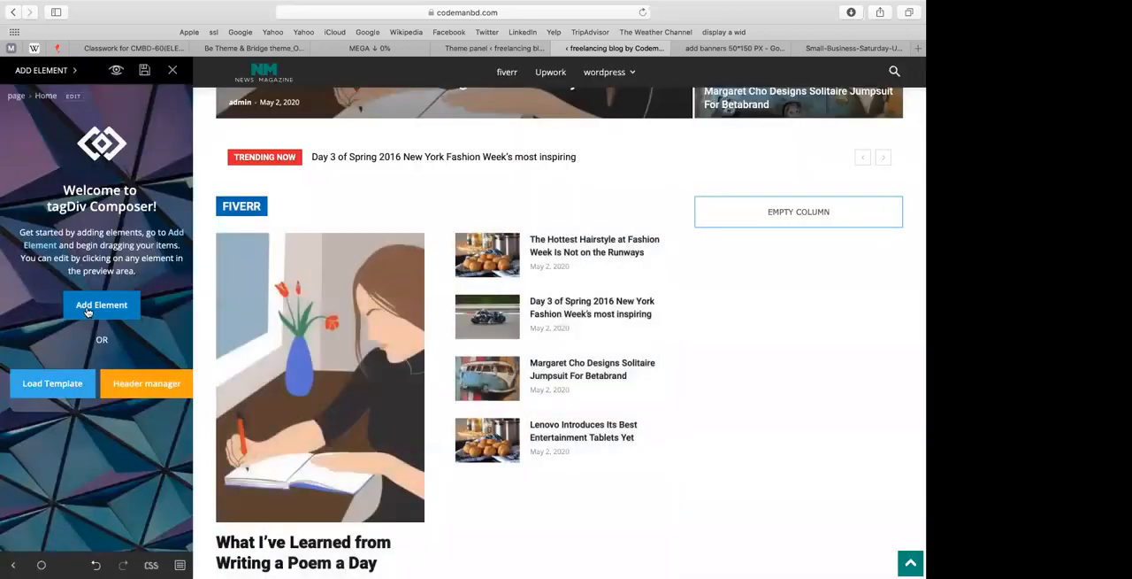
Step: Add a Block 9 element to the empty narrow column and give it the custom title related fiverr blogs
left_click(104, 304)
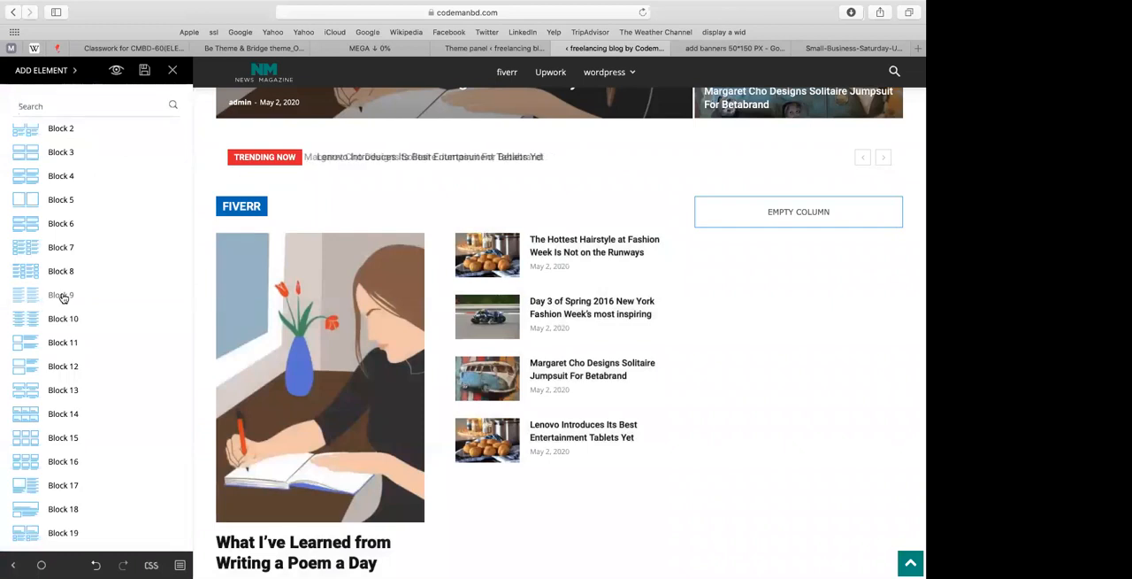
left_click_drag(71, 299, 716, 216)
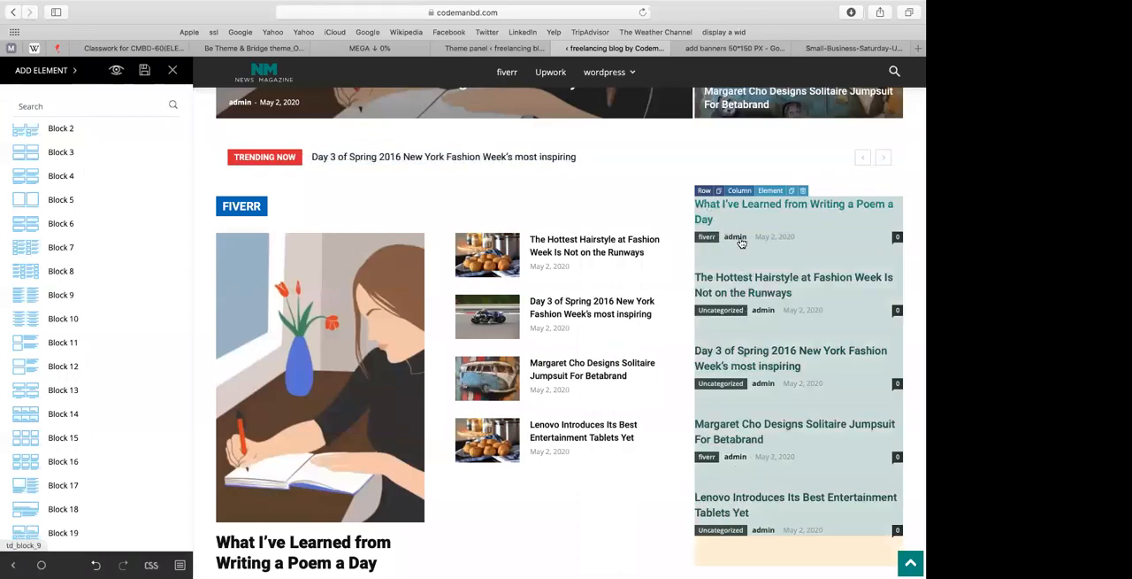
left_click(741, 243)
type("related fiverr blogs")
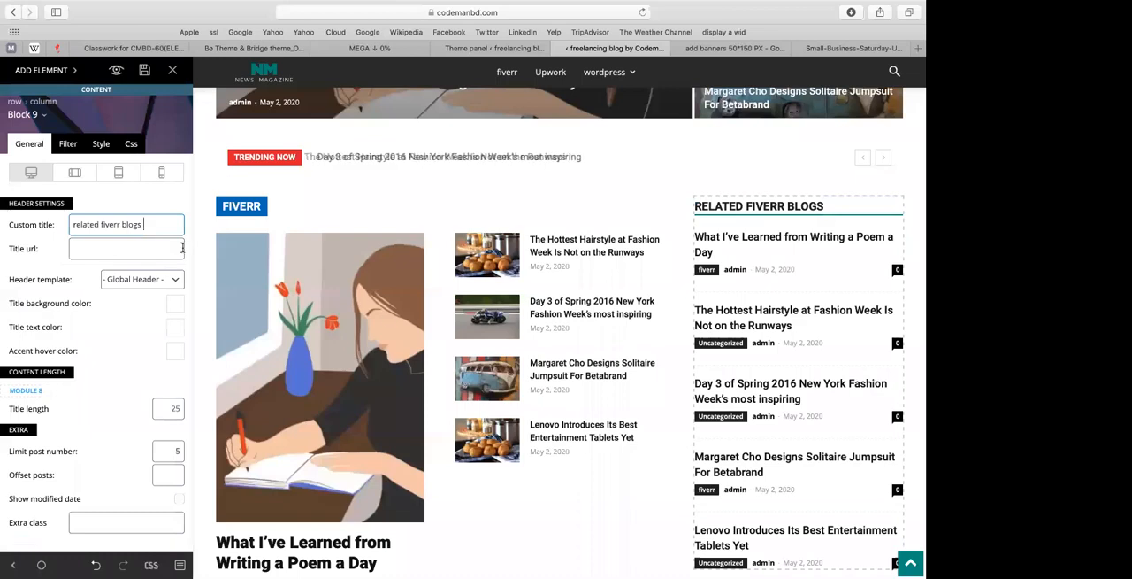
Step: Set Block 9's limit post number to 6 and its title background color to yellow #eeee22
scroll(654, 317, "down", 3)
scroll(654, 317, "down", 2)
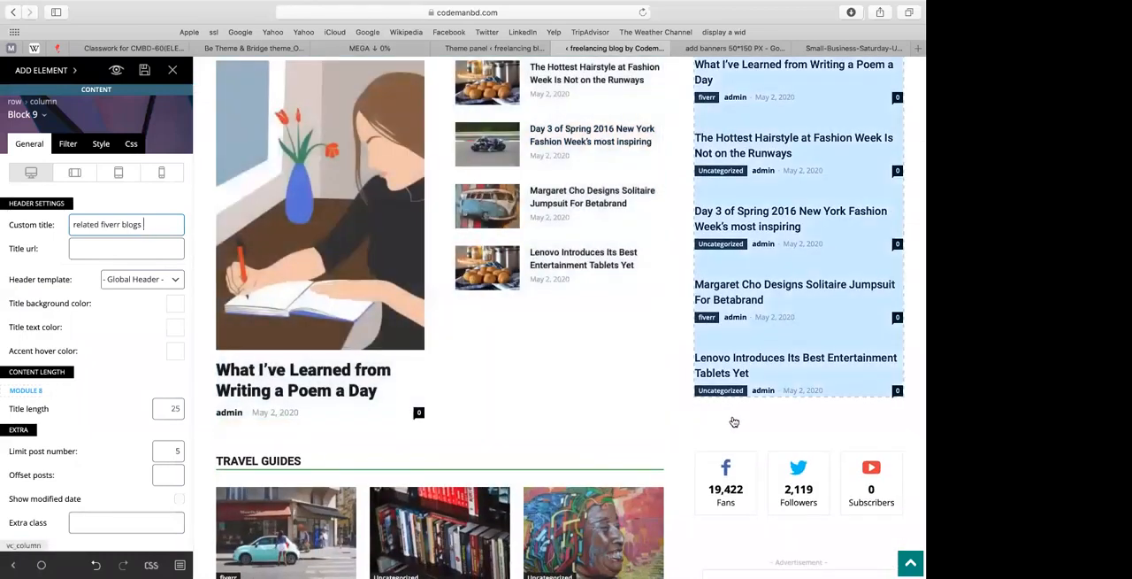
scroll(733, 427, "up", 2)
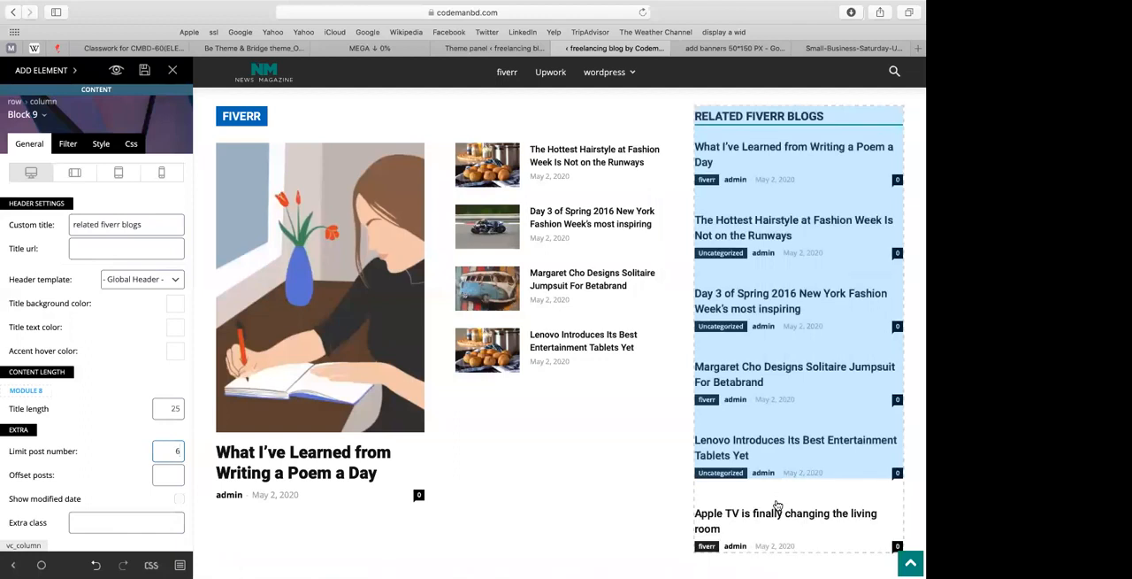
scroll(783, 265, "up", 3)
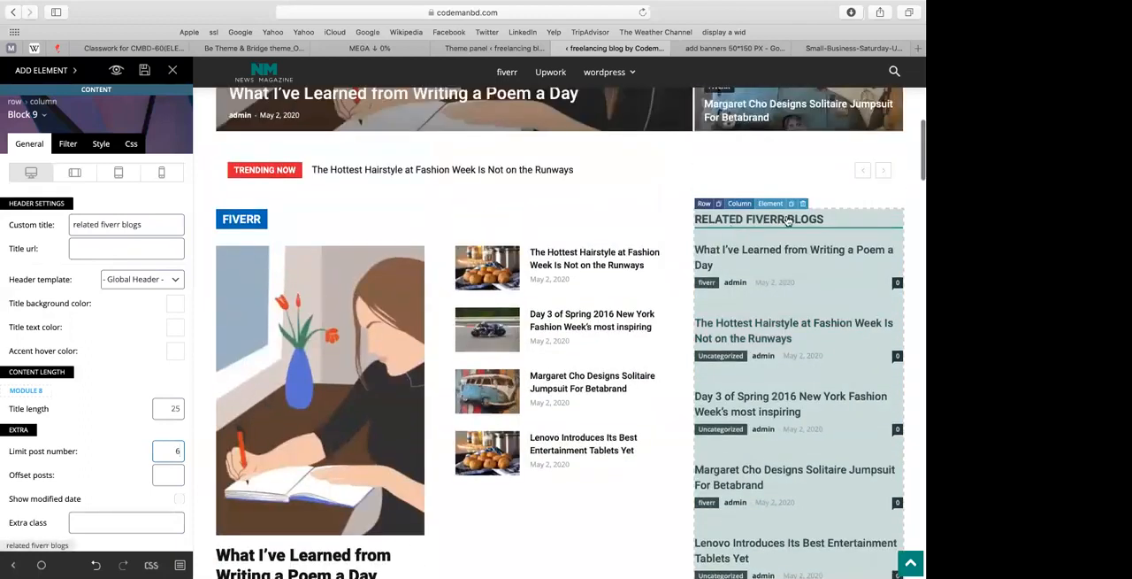
left_click(177, 306)
left_click(86, 496)
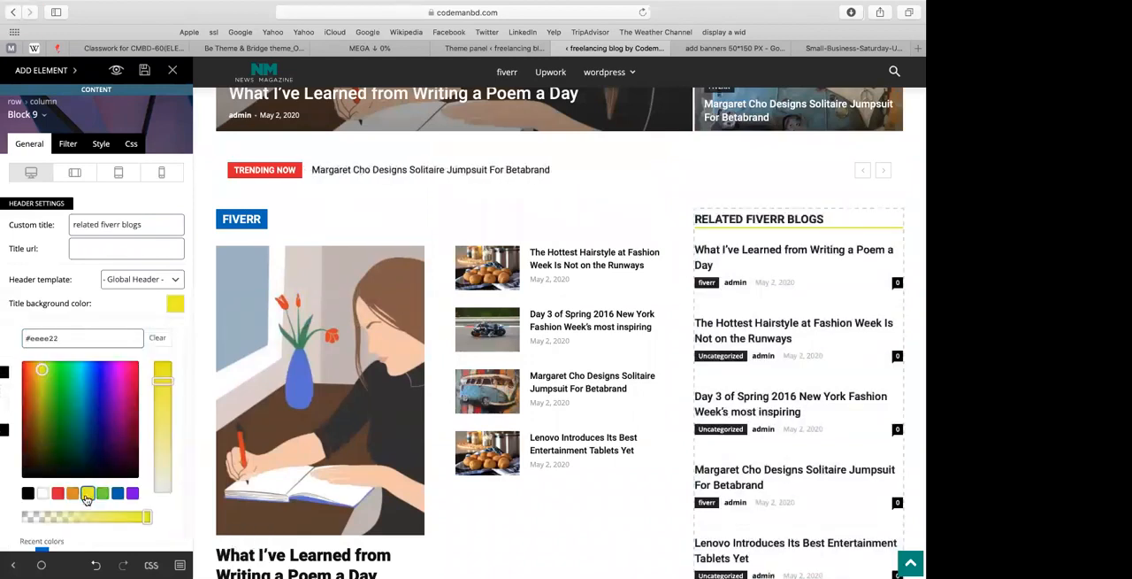
left_click(176, 304)
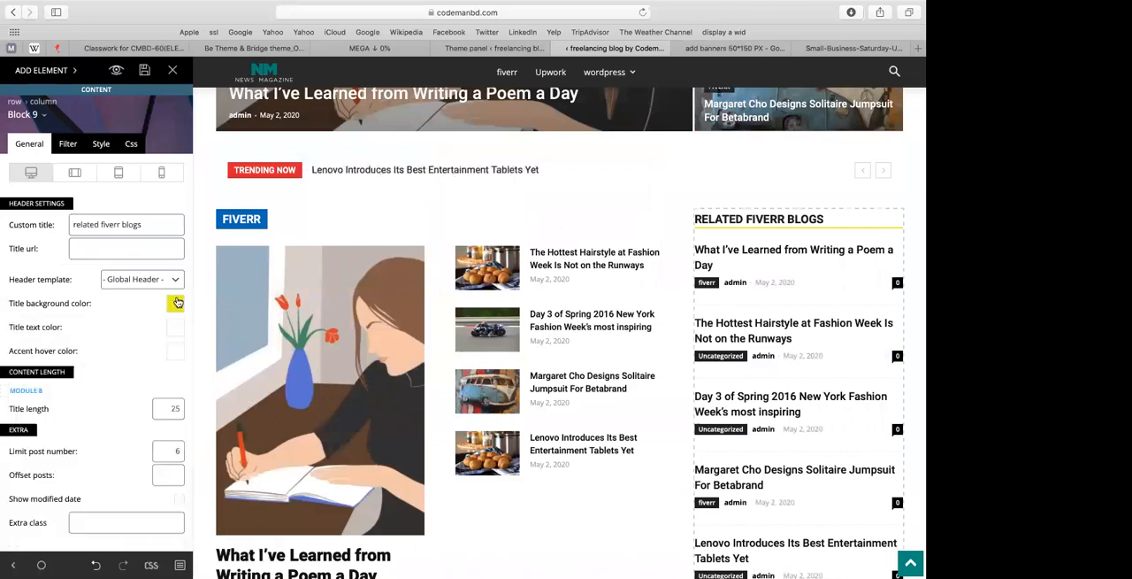
Step: Delete the Travel Guides block below the fiverr row
scroll(709, 240, "down", 2)
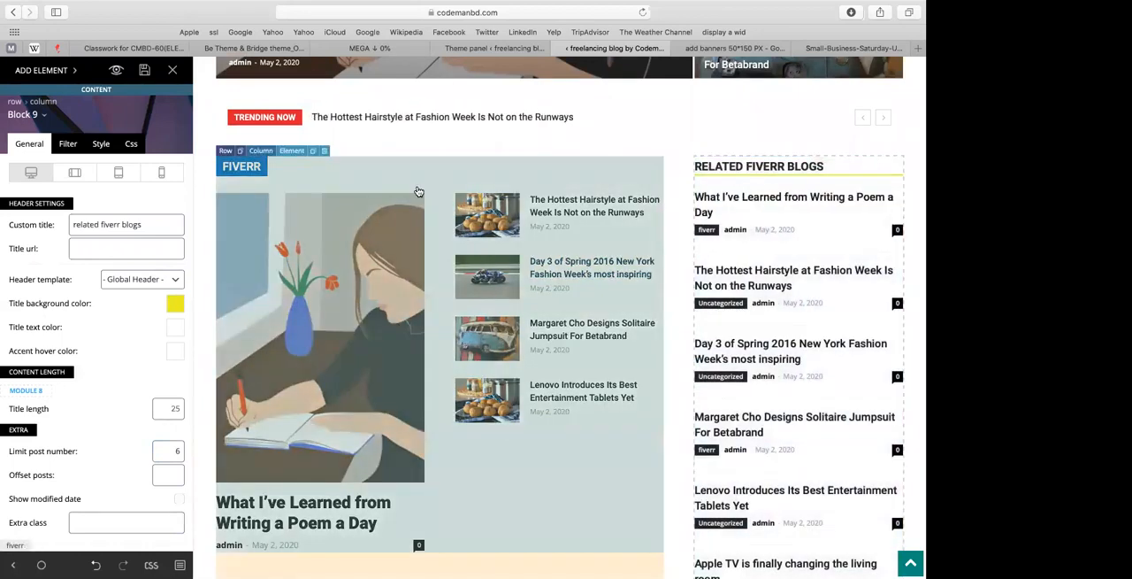
scroll(302, 308, "down", 5)
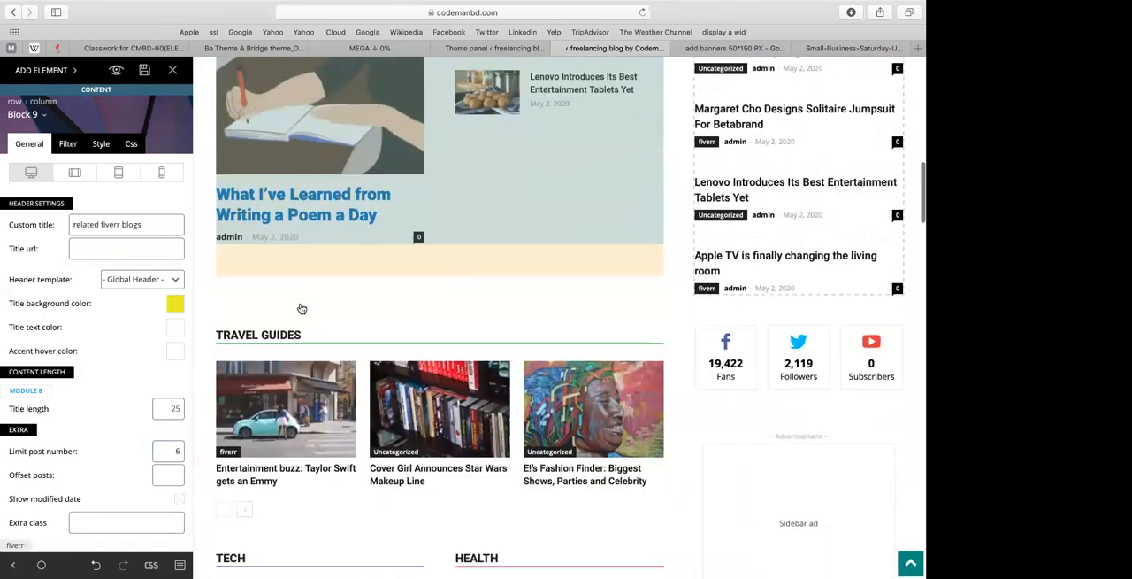
scroll(302, 308, "down", 2)
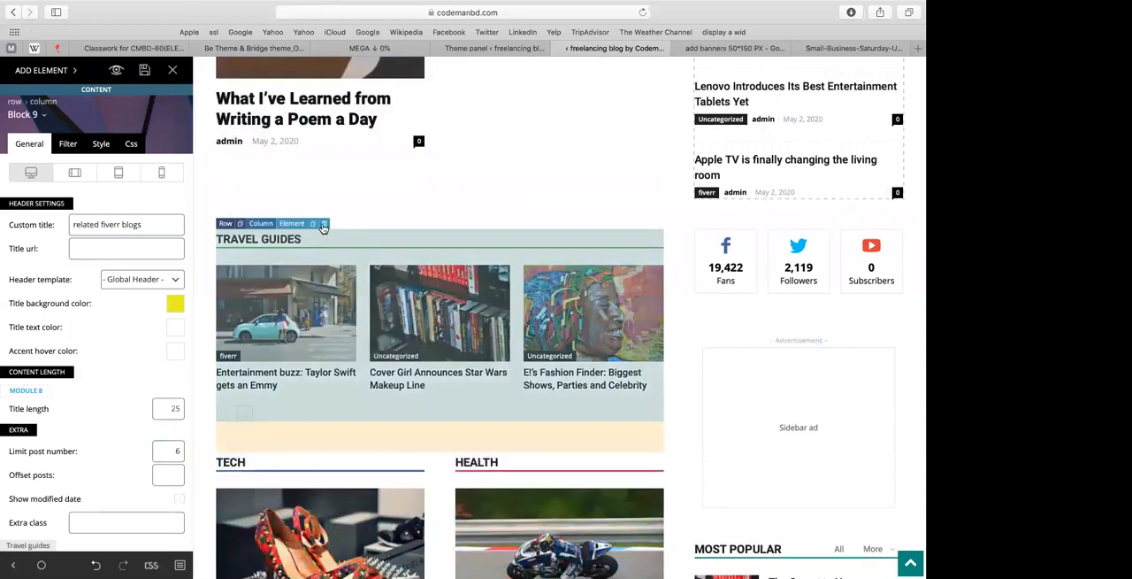
left_click(324, 225)
left_click(418, 292)
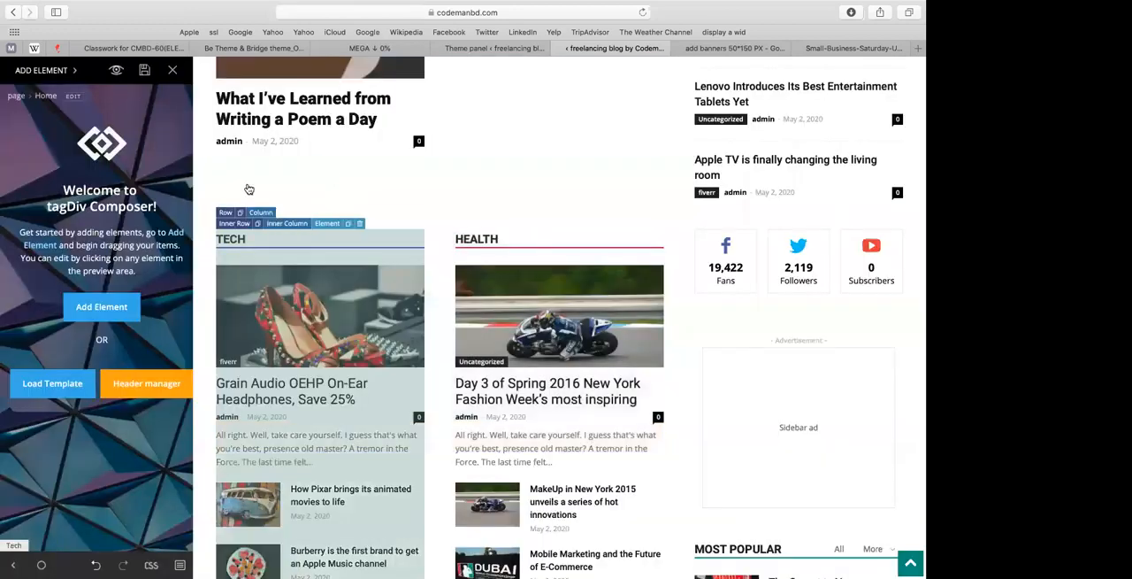
Step: Try to insert a new element between the fiverr row and the Tech and Health blocks
left_click(110, 309)
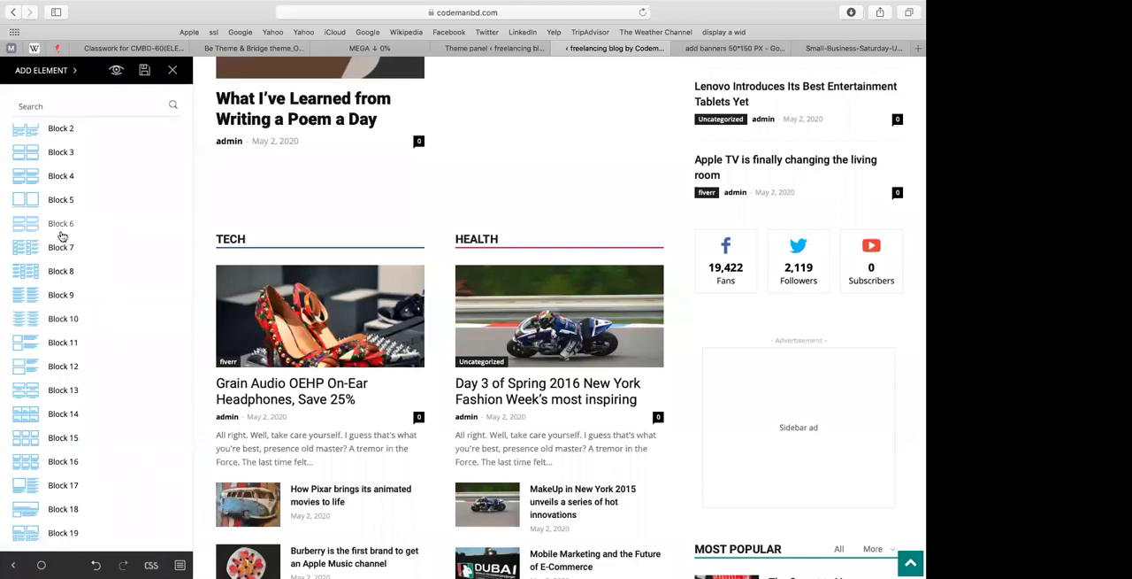
left_click_drag(127, 195, 269, 199)
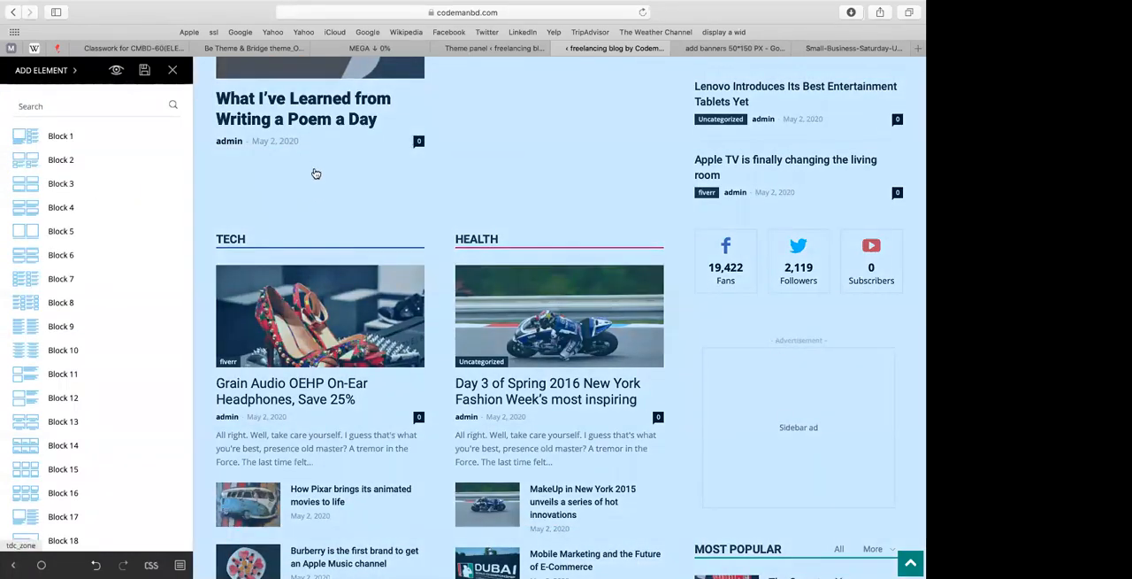
left_click_drag(316, 173, 280, 171)
scroll(200, 216, "up", 4)
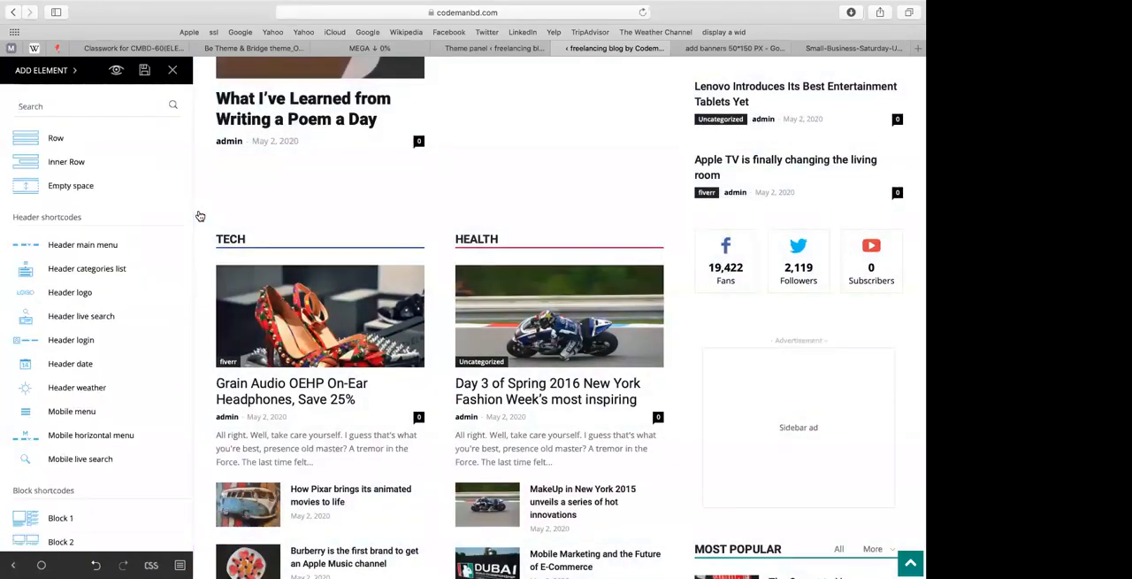
left_click(247, 185)
Step: Try to insert a new row directly above the fiverr block
scroll(319, 198, "up", 5)
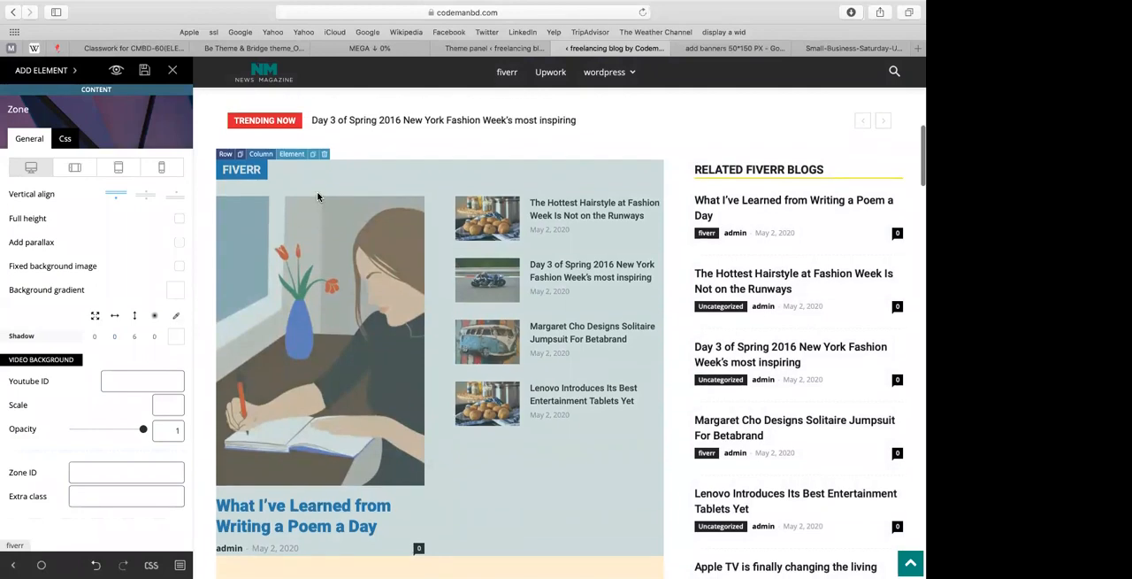
left_click(319, 195)
scroll(320, 249, "down", 5)
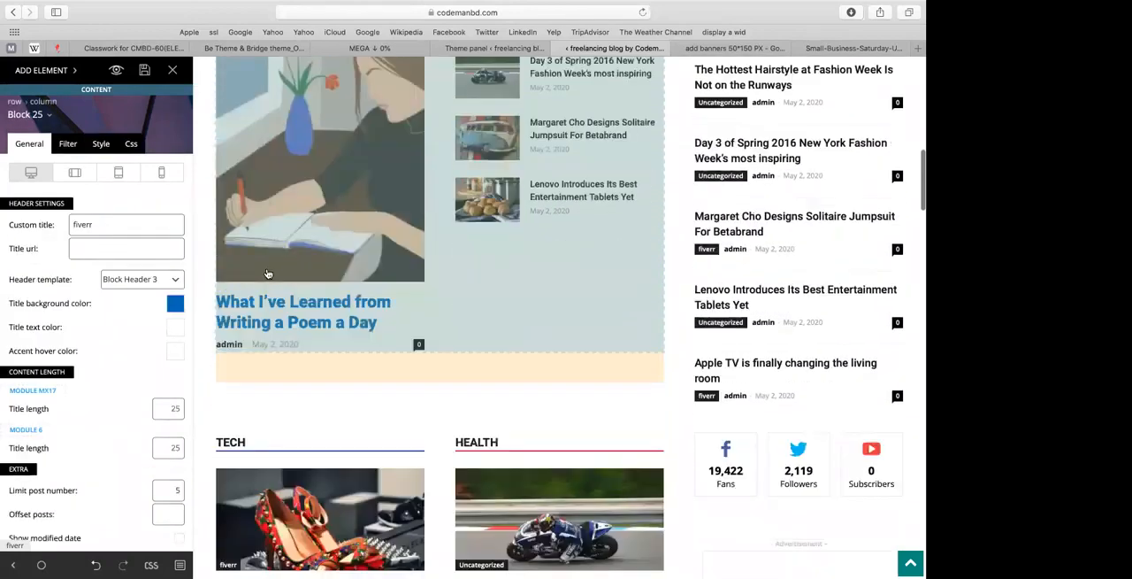
left_click(268, 273)
scroll(268, 273, "up", 5)
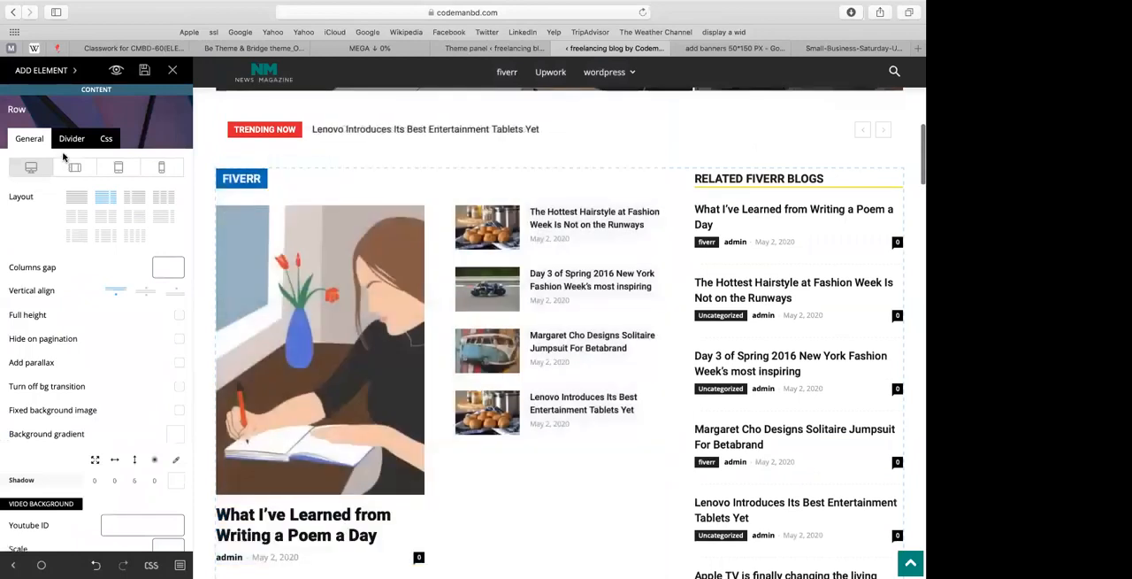
left_click(41, 71)
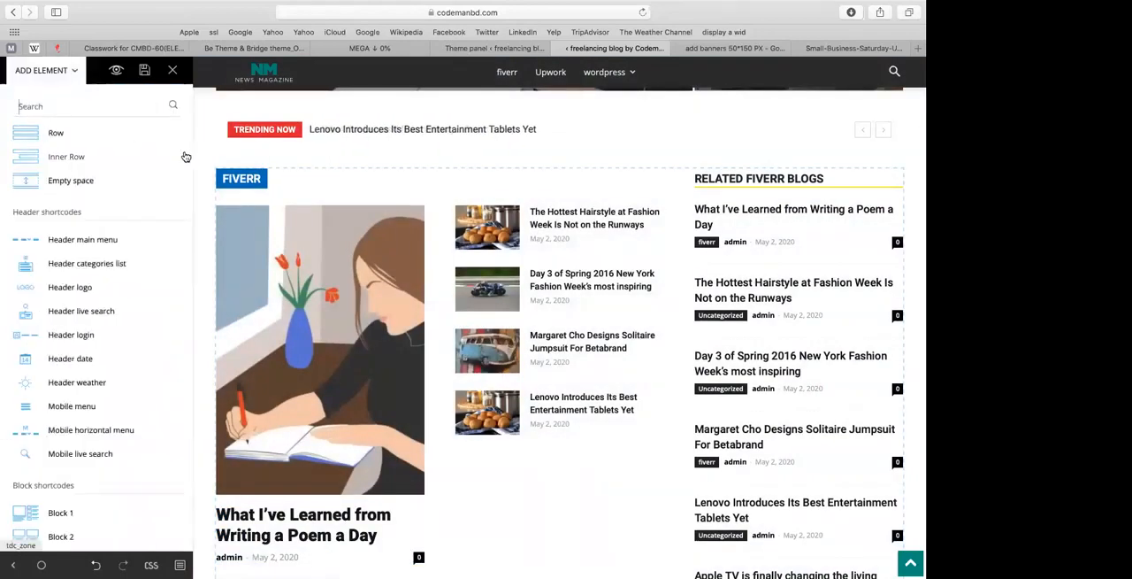
left_click(249, 160)
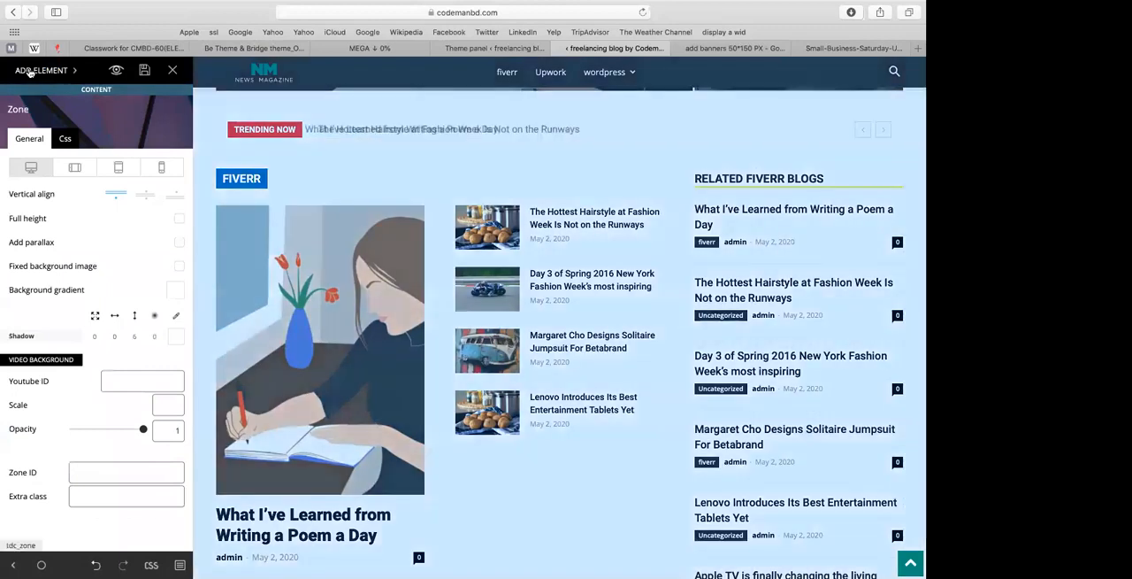
Step: Insert an empty row element above the Trending Now ticker and give the containing row the wide-and-narrow two-column layout
left_click(29, 72)
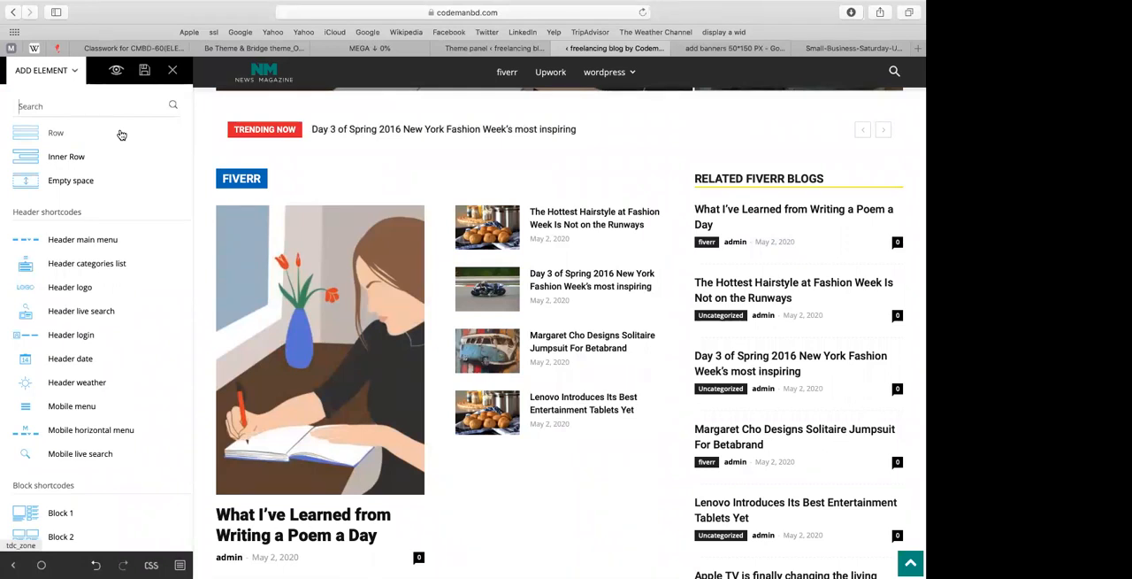
left_click_drag(39, 139, 260, 131)
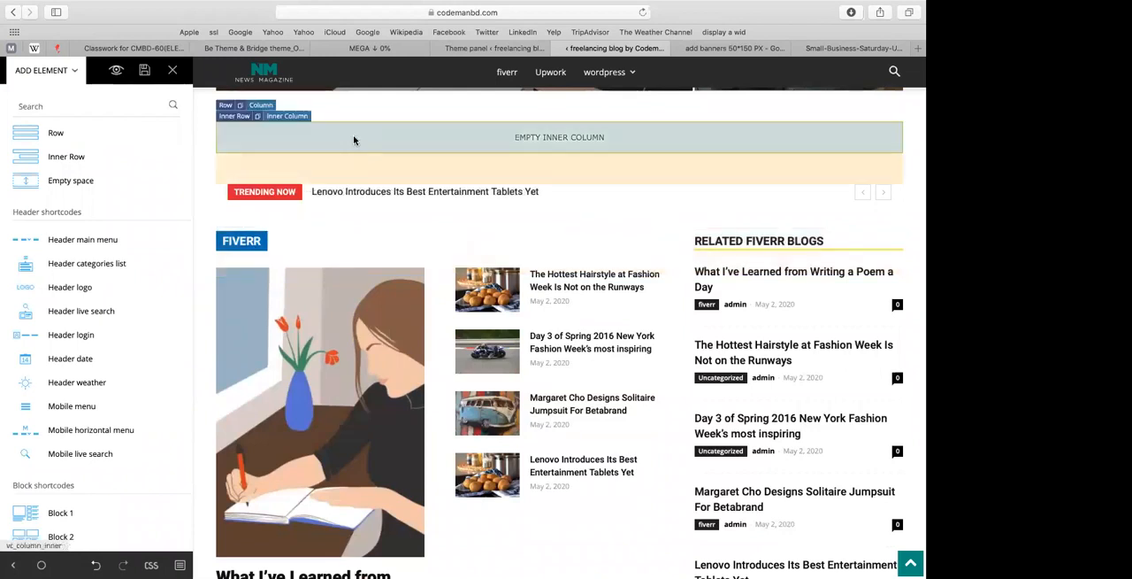
left_click(225, 107)
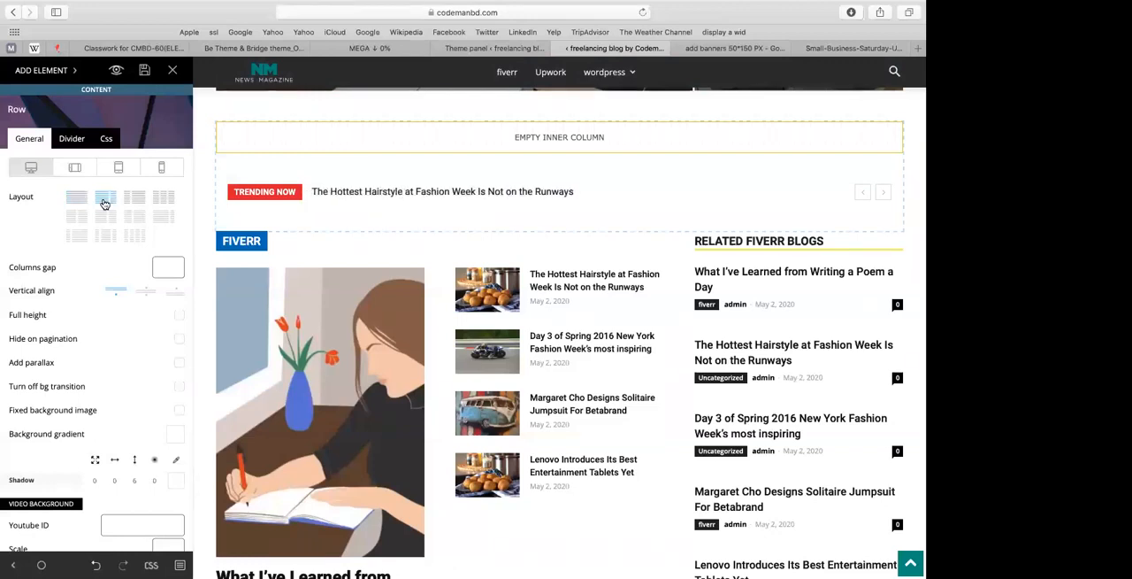
left_click(104, 203)
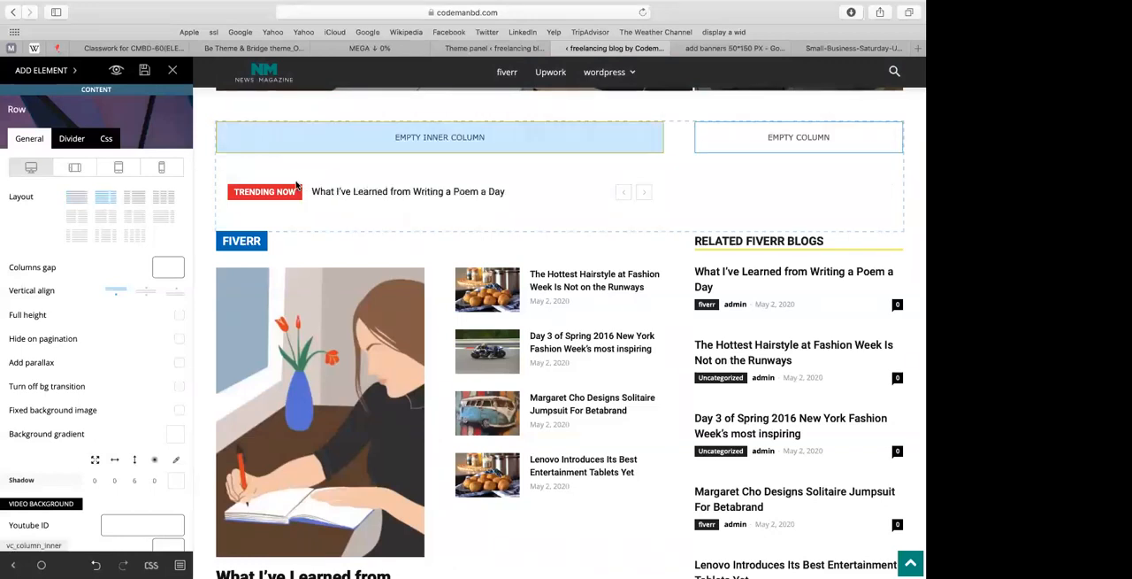
Step: Delete the Trending Now news ticker element from the row above the fiverr block
left_click(325, 180)
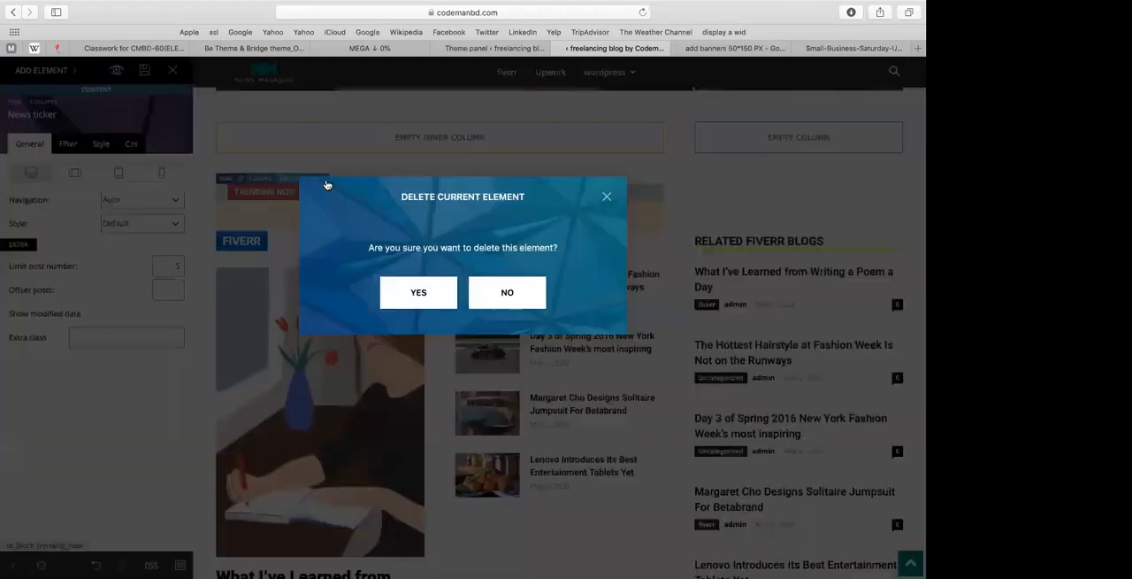
left_click(408, 288)
scroll(354, 234, "up", 2)
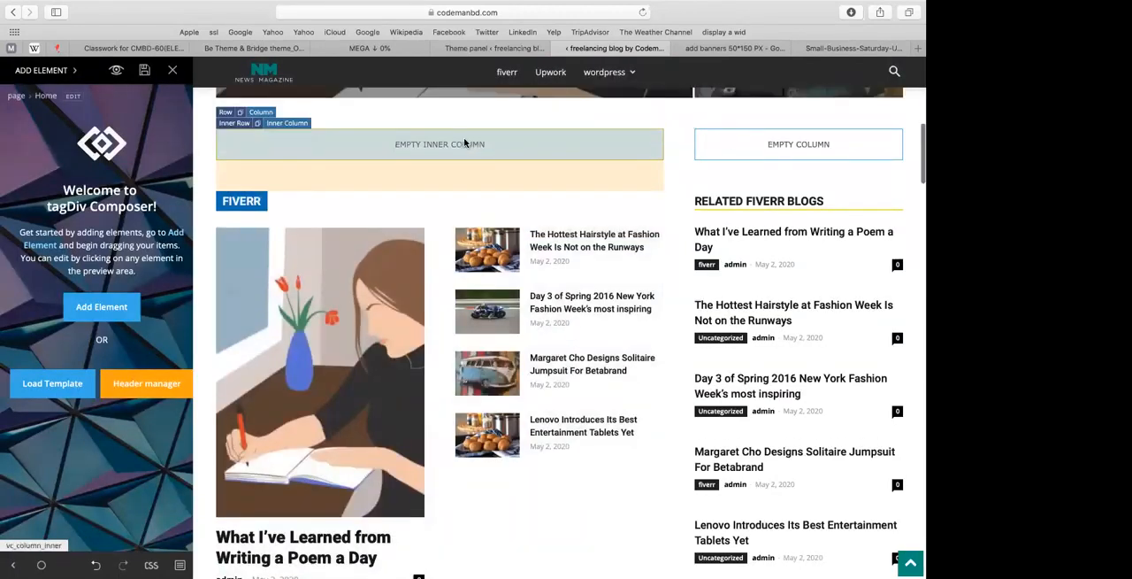
Step: Add a News ticker element to the empty wide inner column above the fiverr block
left_click(96, 308)
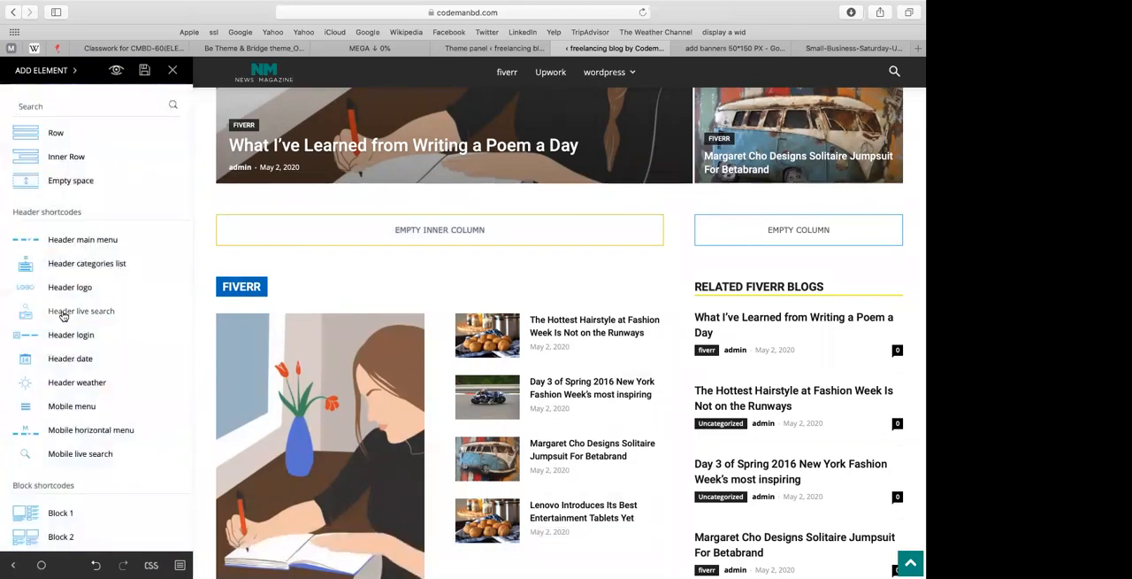
scroll(62, 316, "down", 20)
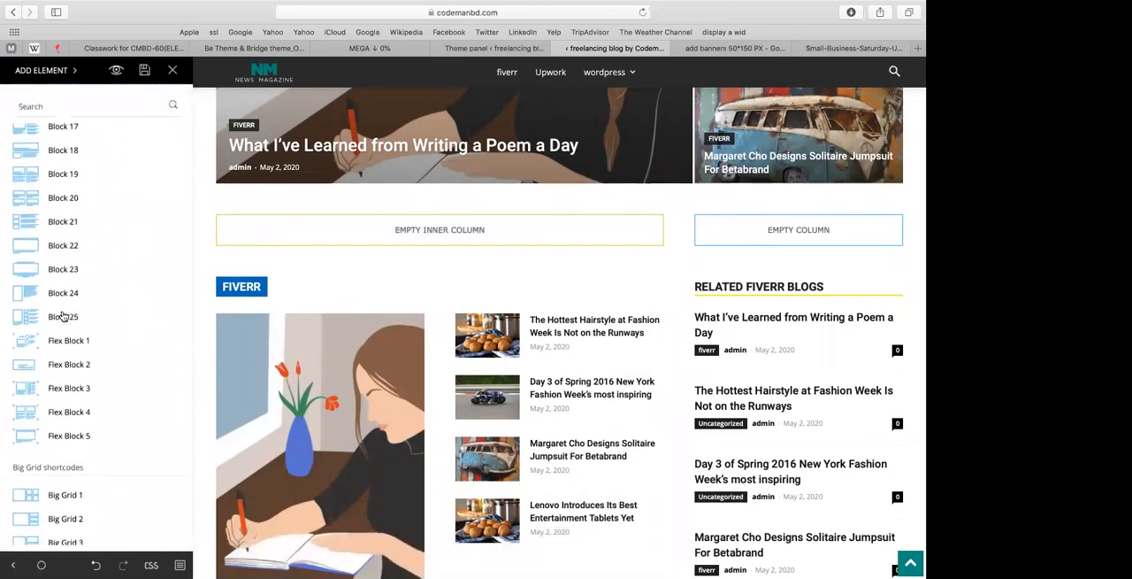
scroll(63, 315, "down", 8)
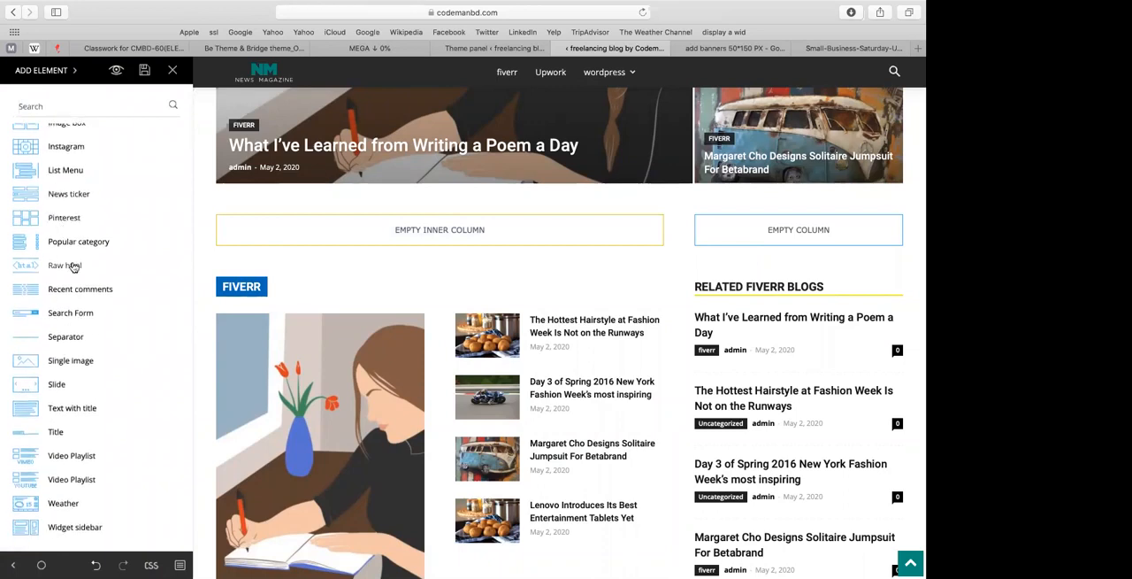
scroll(69, 256, "down", 3)
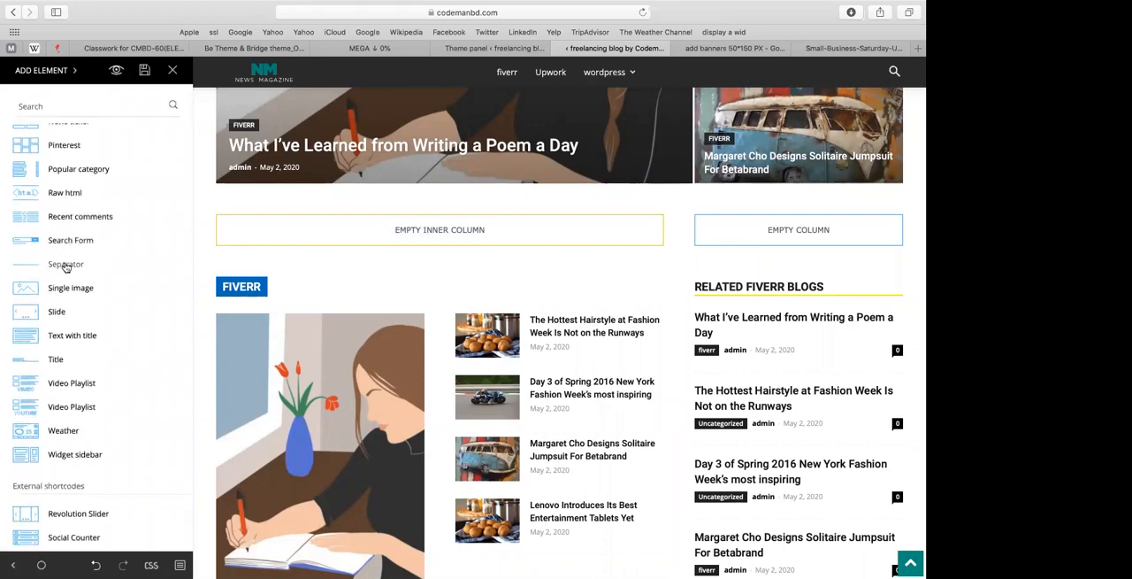
scroll(63, 281, "down", 4)
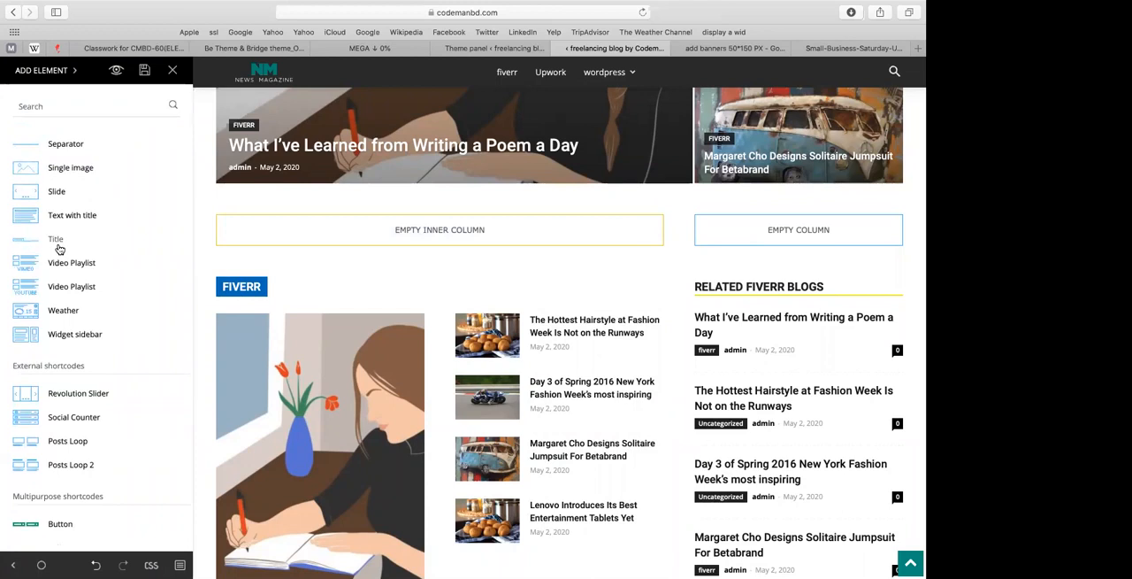
scroll(46, 343, "down", 15)
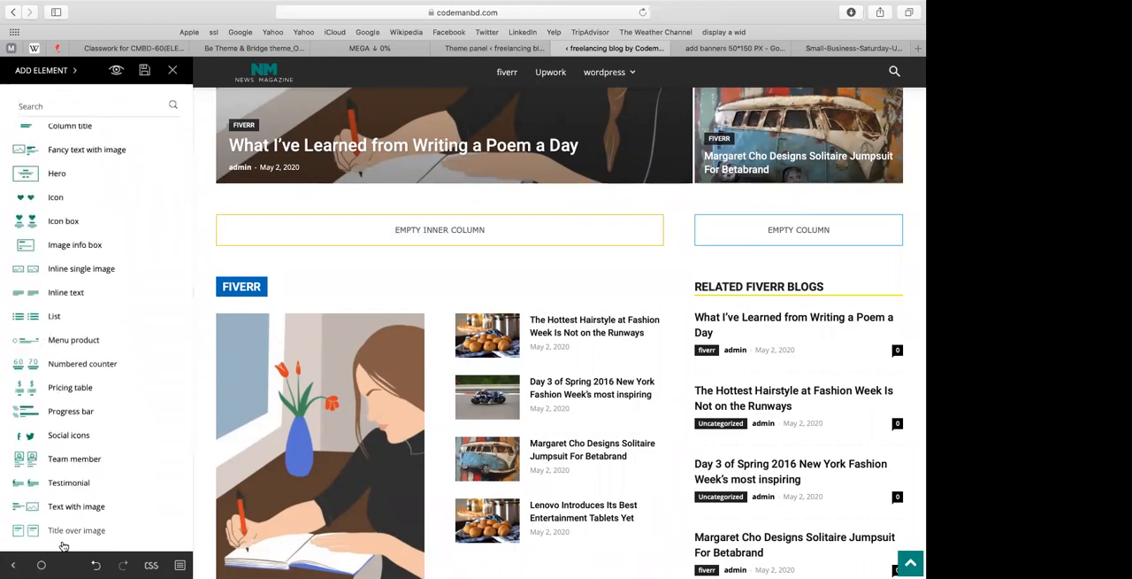
scroll(49, 354, "up", 15)
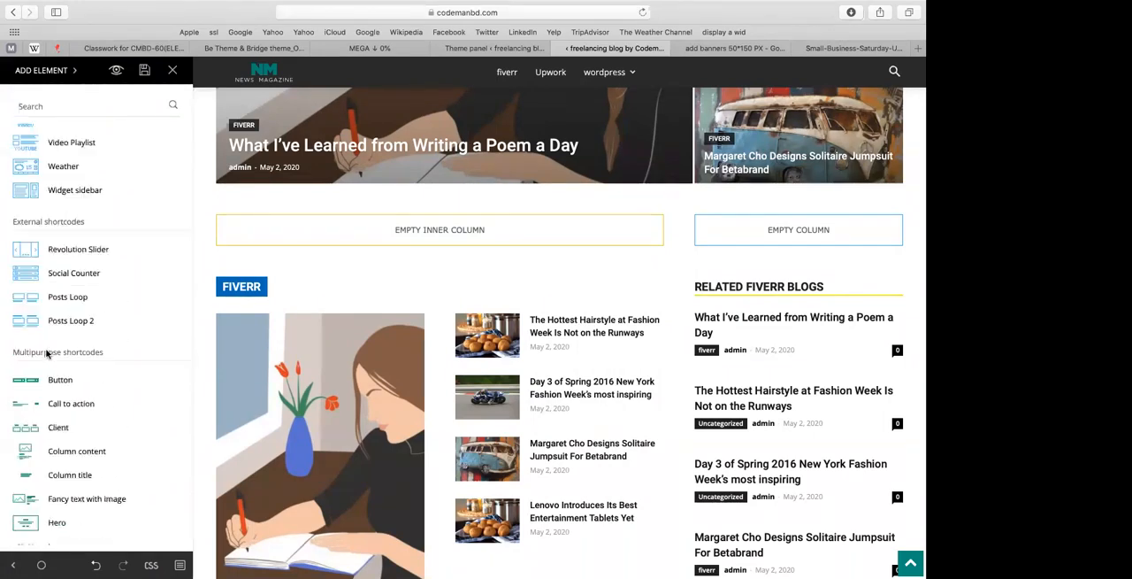
scroll(48, 354, "up", 2)
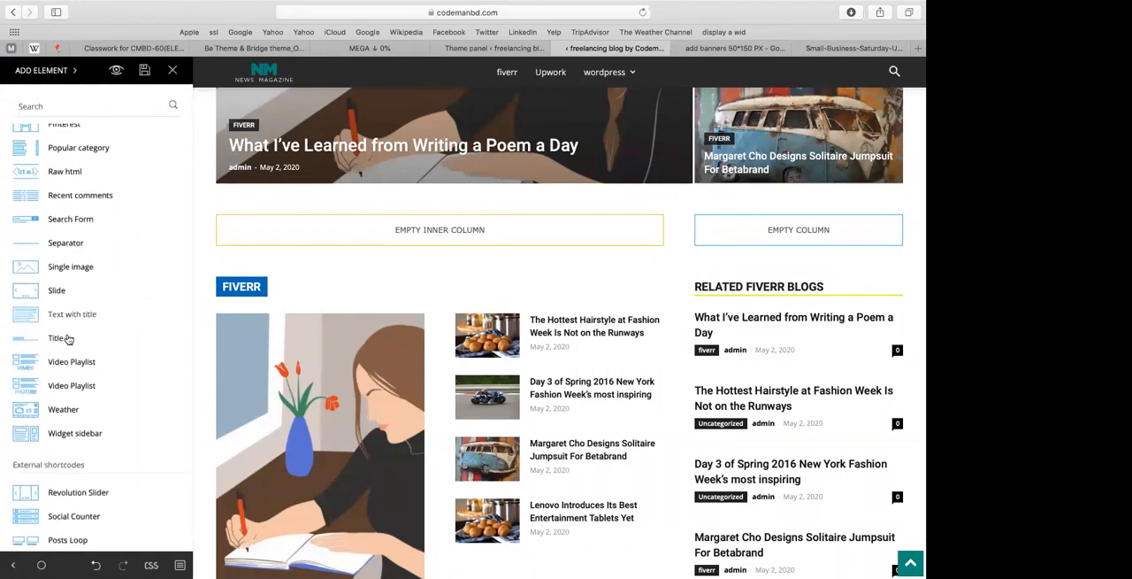
scroll(68, 339, "up", 12)
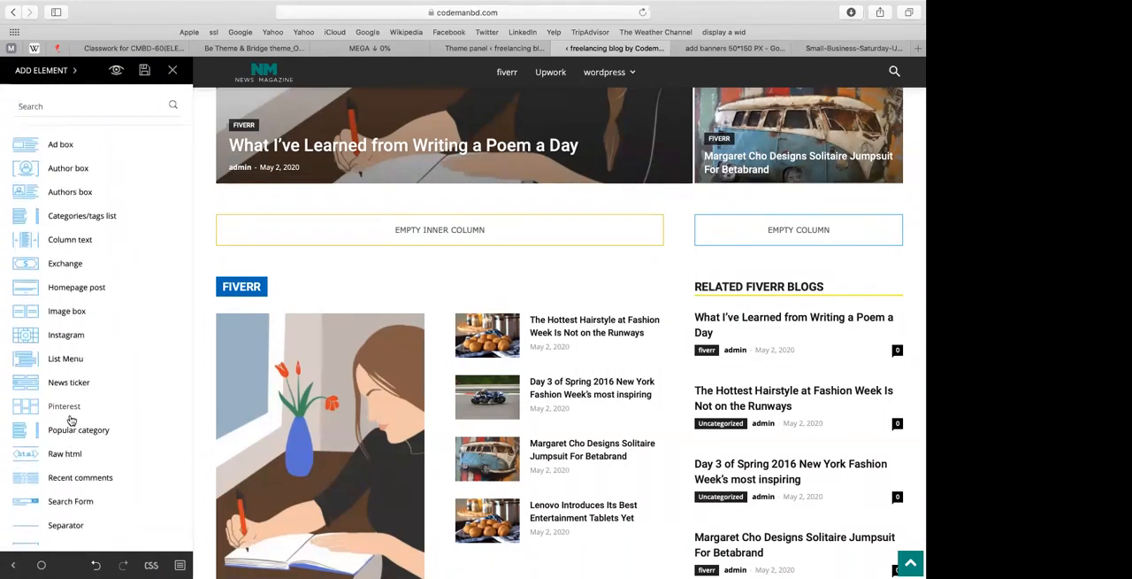
left_click_drag(80, 387, 309, 240)
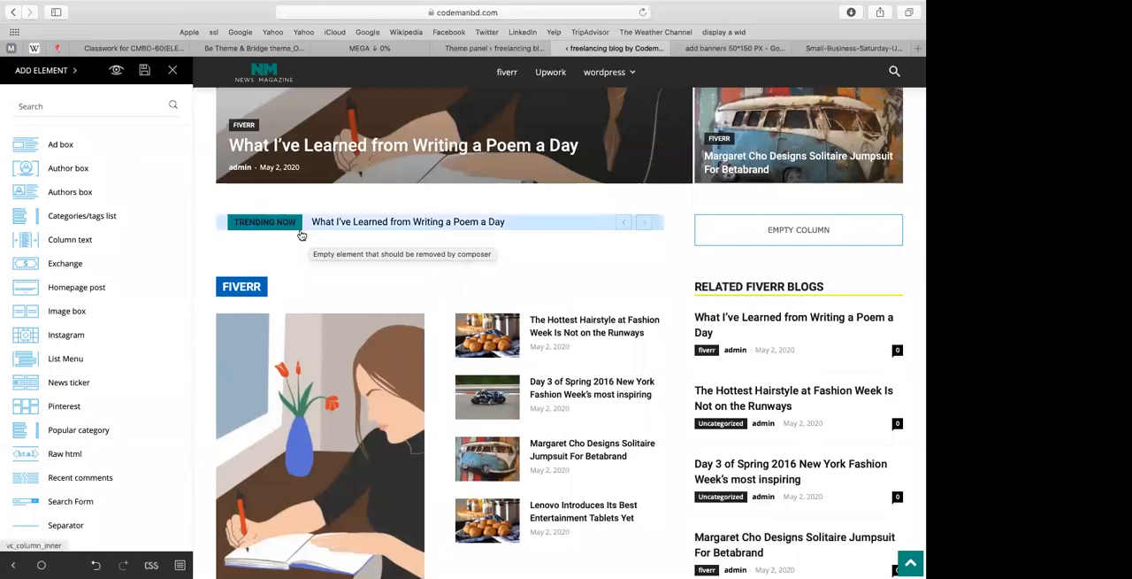
Step: Set the wide column's news ticker to Style 2 and keep its sort order at Latest
left_click(301, 235)
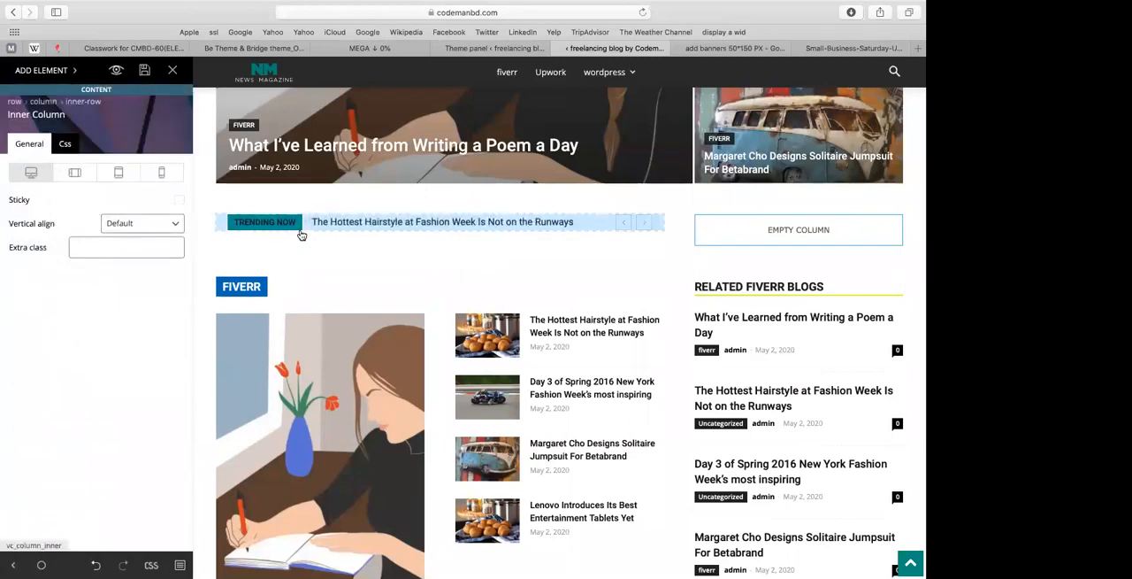
left_click(300, 234)
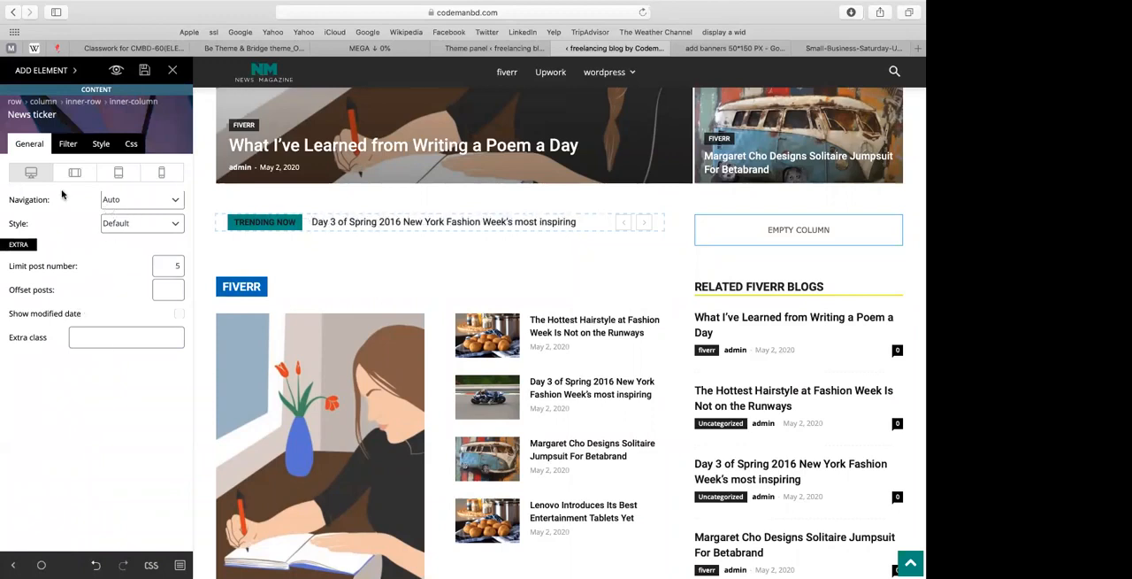
left_click(113, 232)
left_click(135, 234)
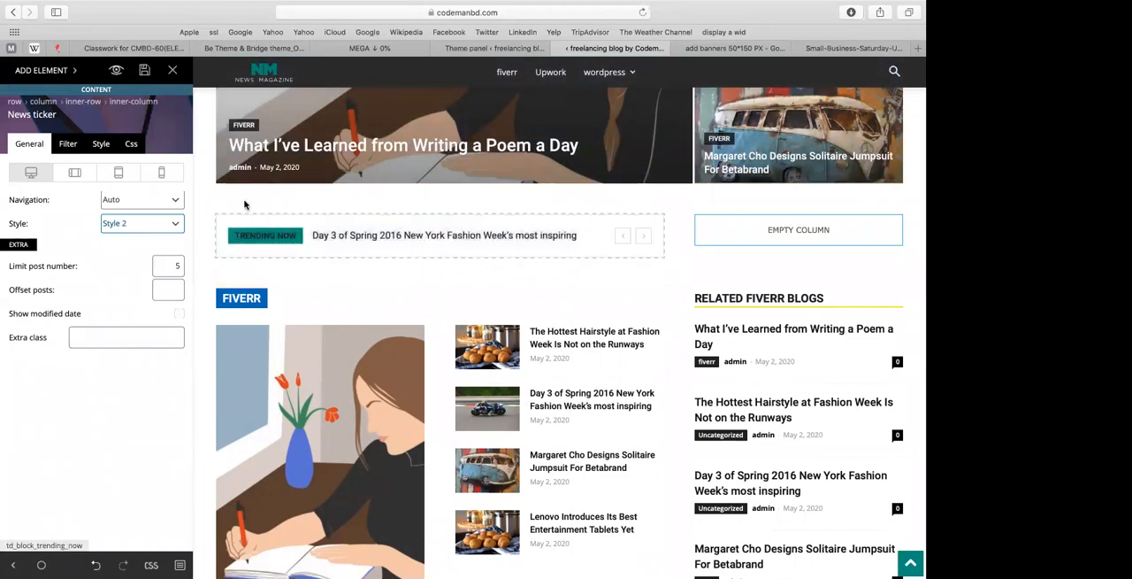
left_click(71, 145)
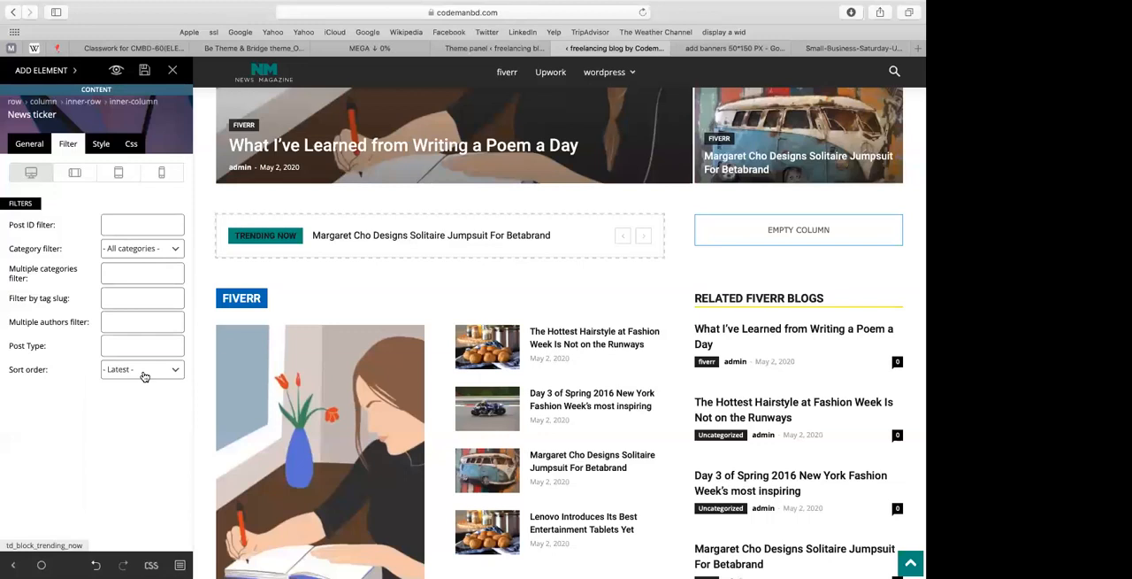
left_click(145, 375)
left_click(144, 374)
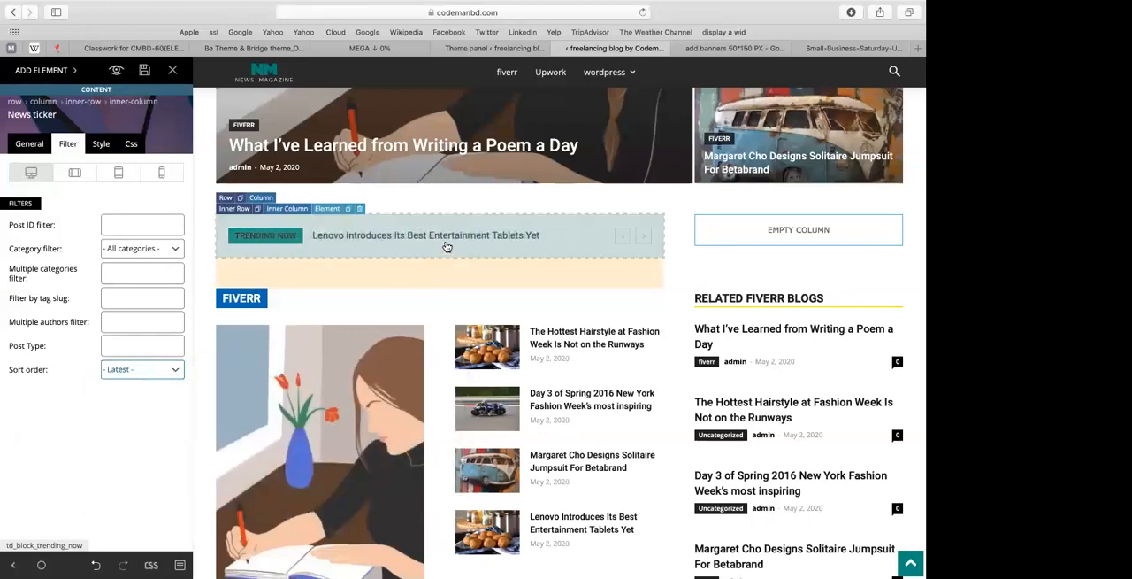
Step: Duplicate the news ticker into the empty narrow column and set the copy's sort order to Oldest posts
left_click(347, 210)
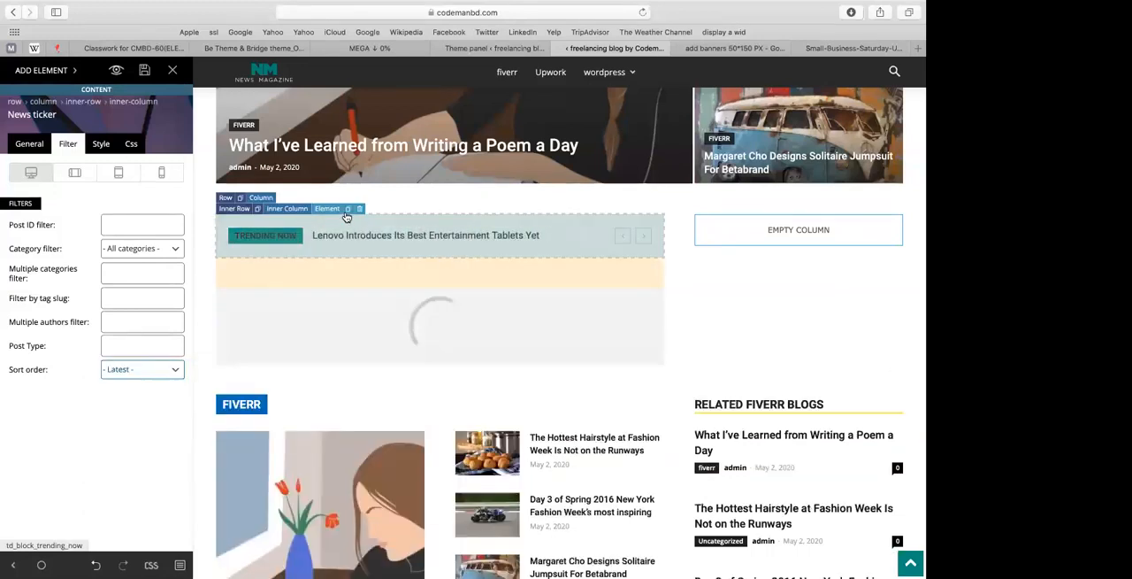
left_click_drag(549, 308, 752, 228)
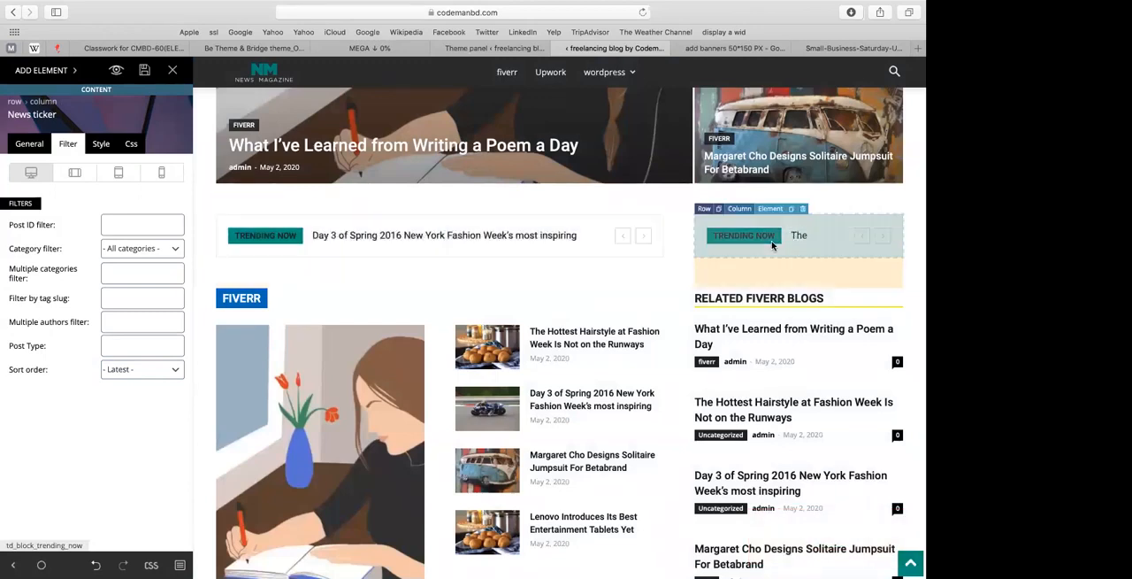
left_click(139, 369)
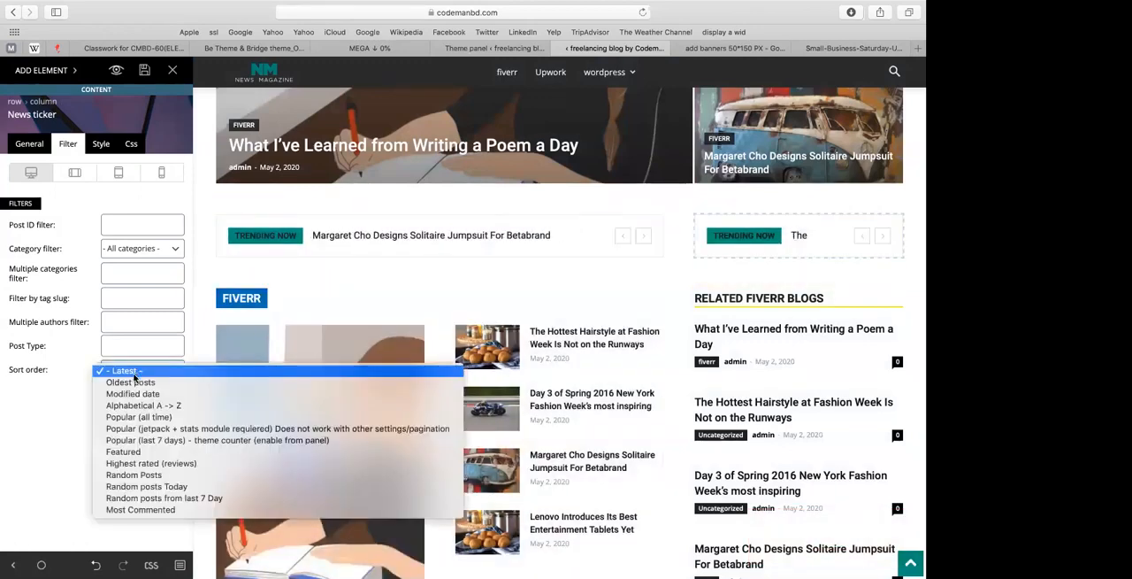
left_click(128, 383)
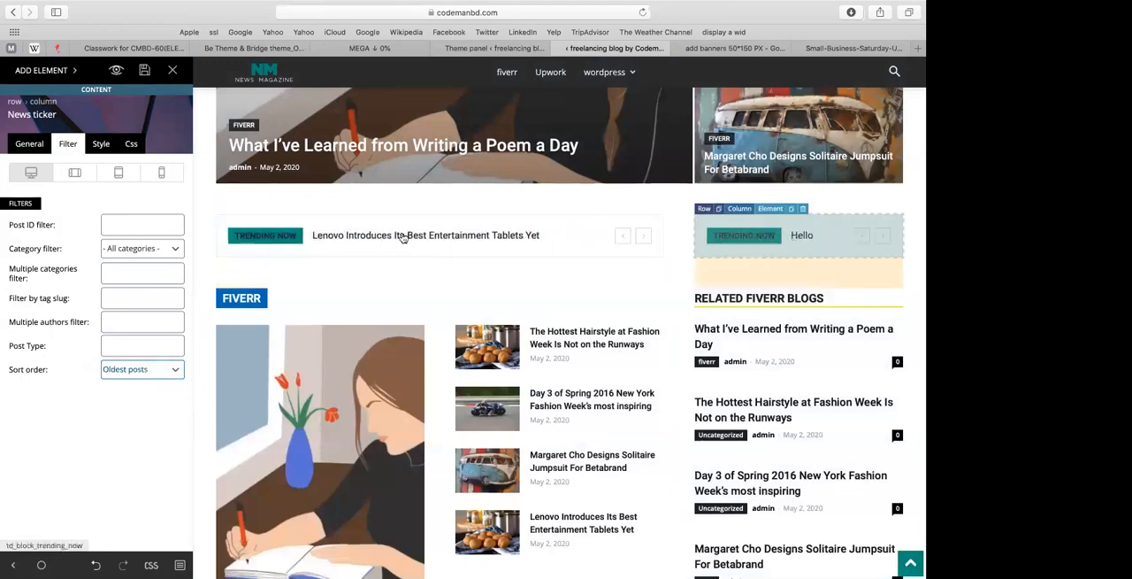
Step: Change the layout of the row holding both news tickers to two equal-width columns
left_click(226, 198)
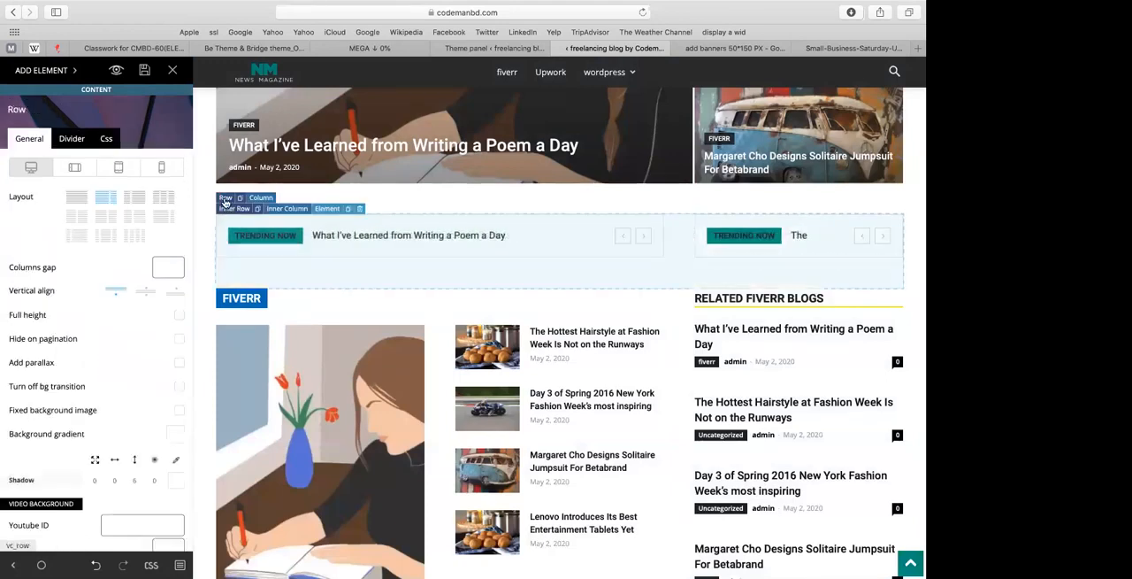
left_click(107, 219)
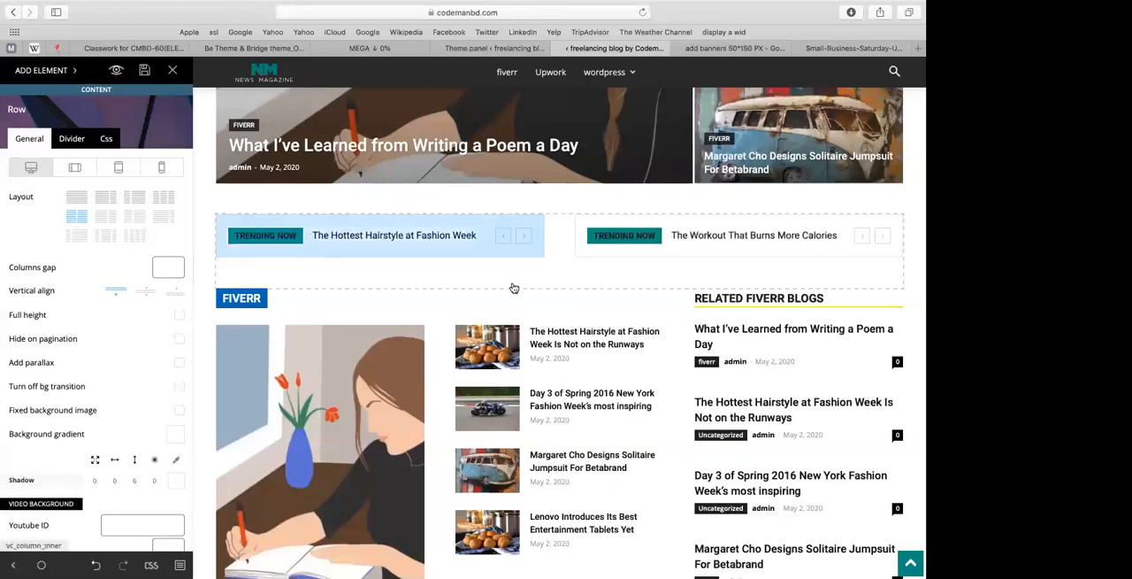
left_click(625, 255)
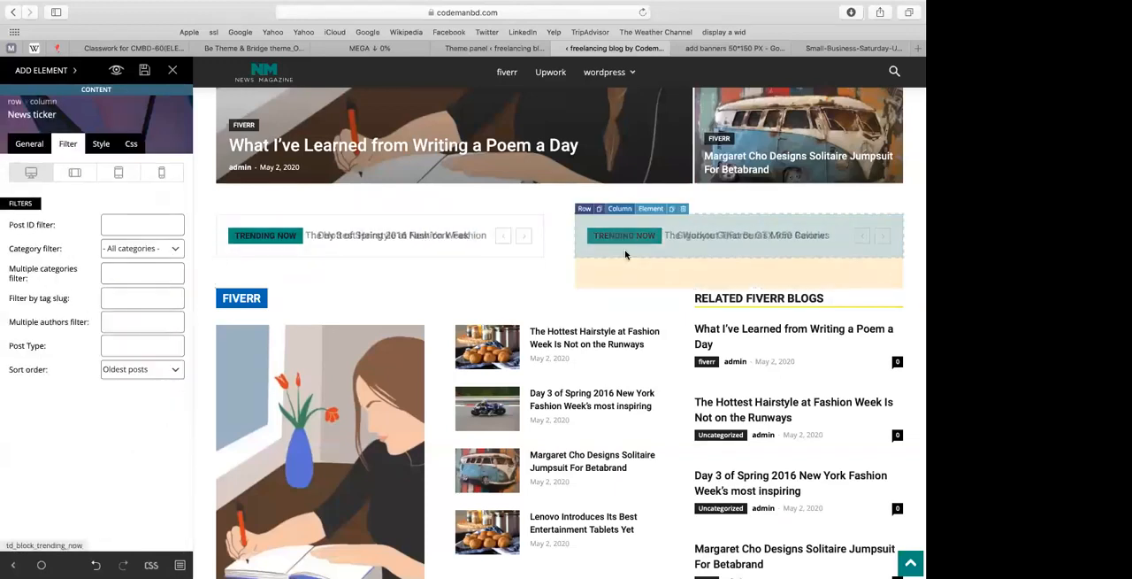
left_click(30, 142)
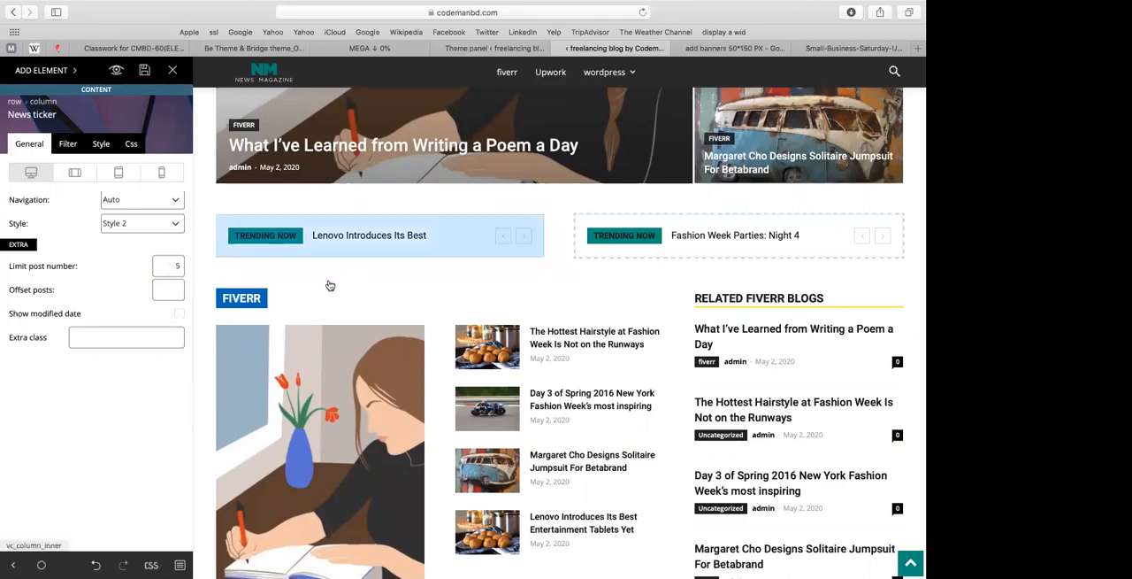
scroll(330, 285, "down", 2)
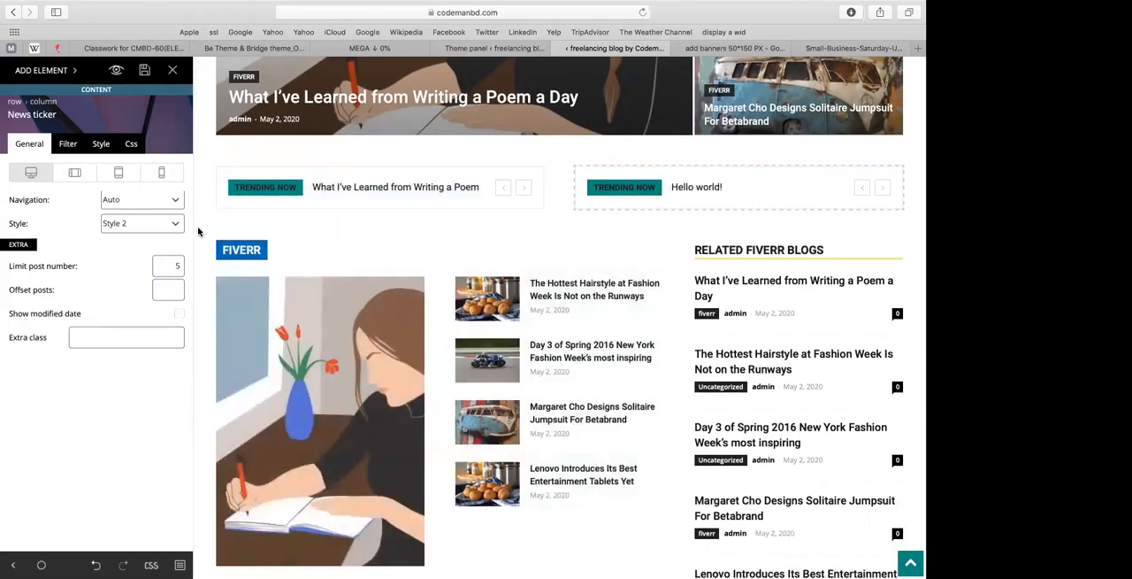
Step: Duplicate the fiverr block and the related fiverr blogs block within their columns
left_click(311, 240)
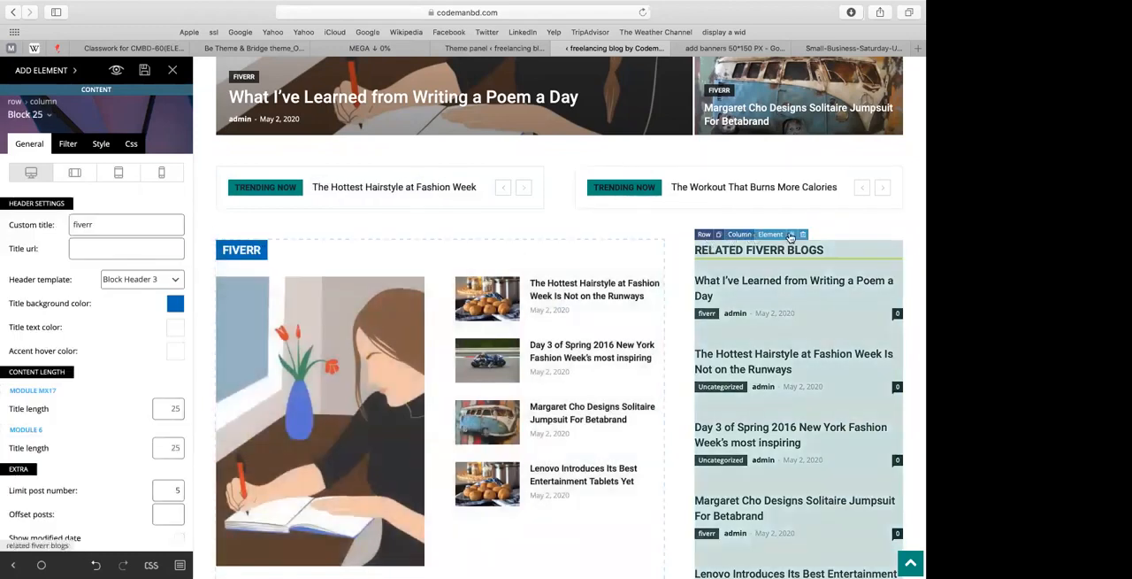
left_click(792, 241)
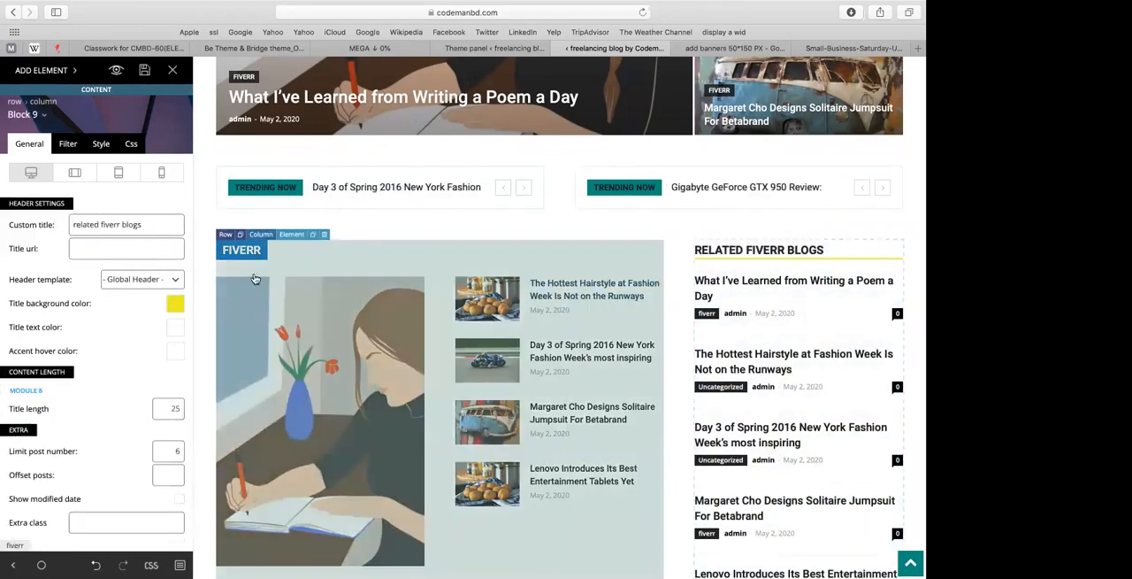
scroll(255, 278, "down", 5)
scroll(255, 278, "down", 5)
scroll(232, 325, "up", 10)
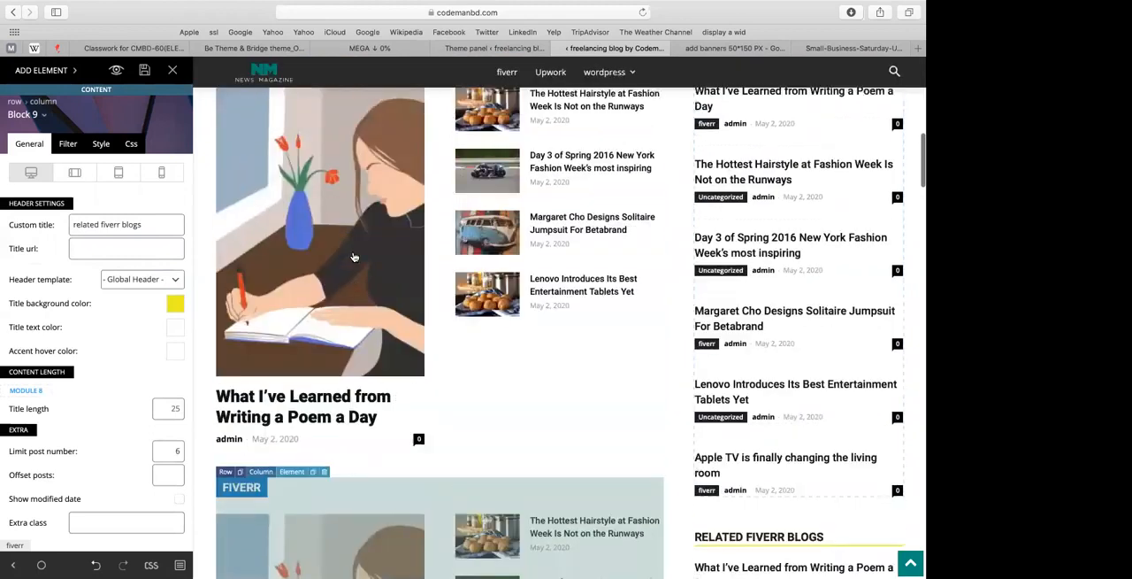
Step: Try the Block Header 5 header template on the upper fiverr block
left_click(281, 357)
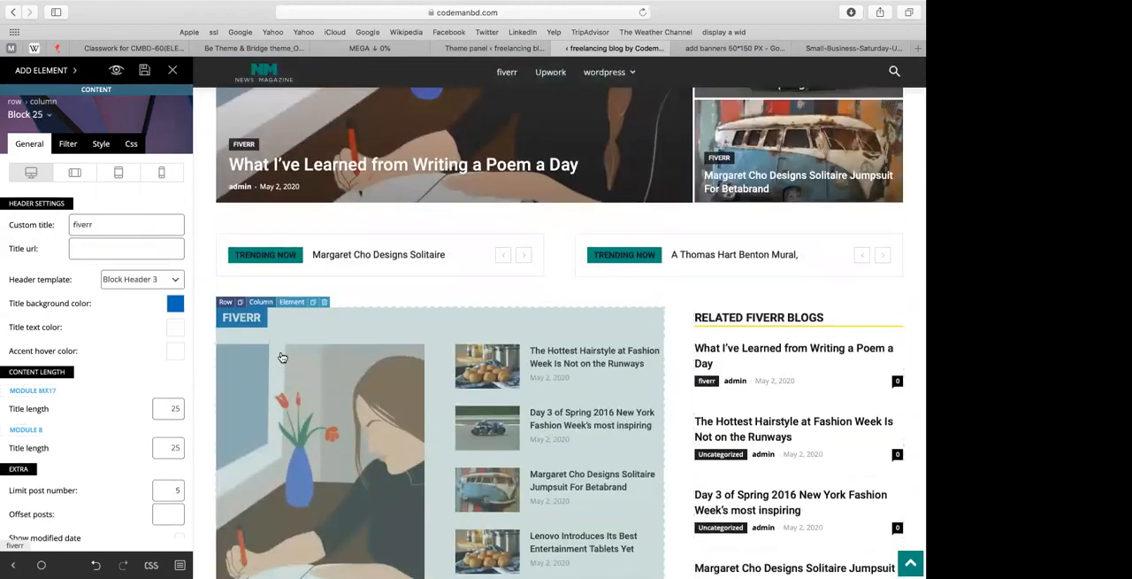
left_click(122, 278)
left_click(147, 304)
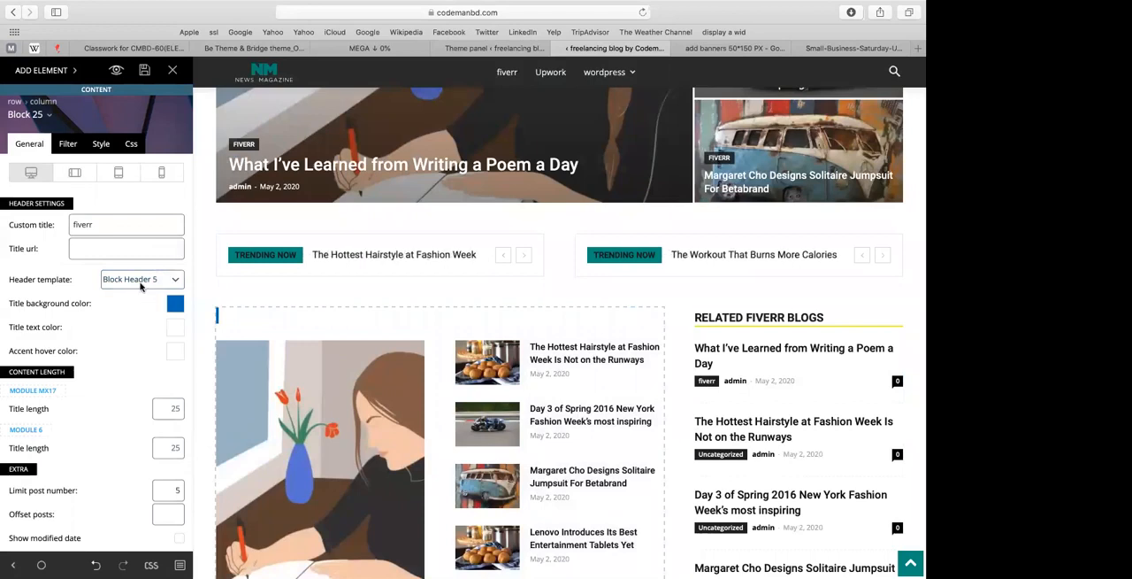
left_click(139, 284)
left_click(343, 298)
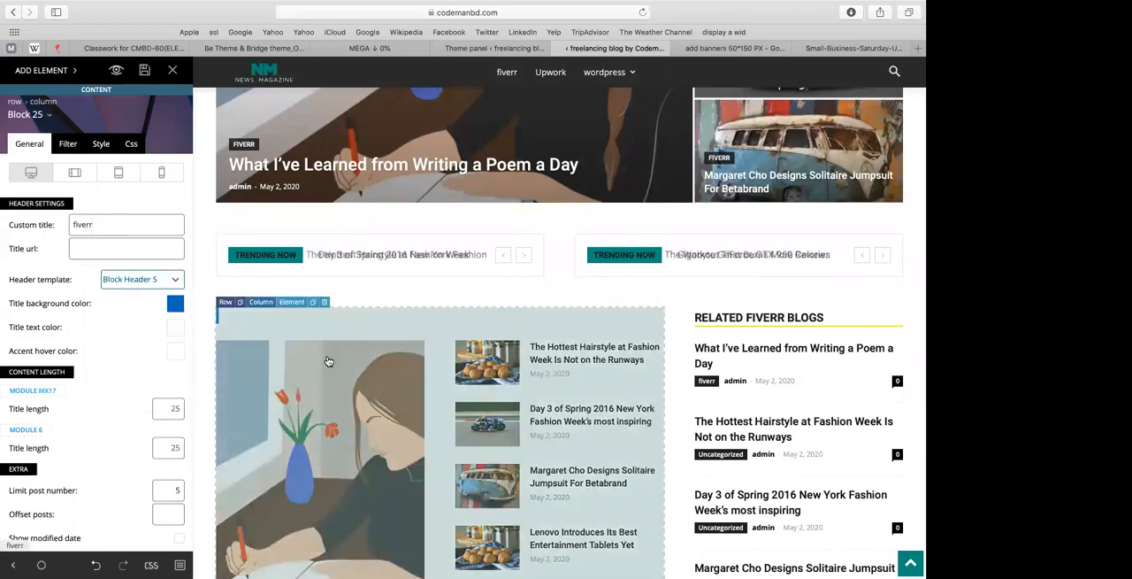
Step: Delete the upper fiverr block and the upper related fiverr blogs block, keeping one copy of each
left_click(324, 302)
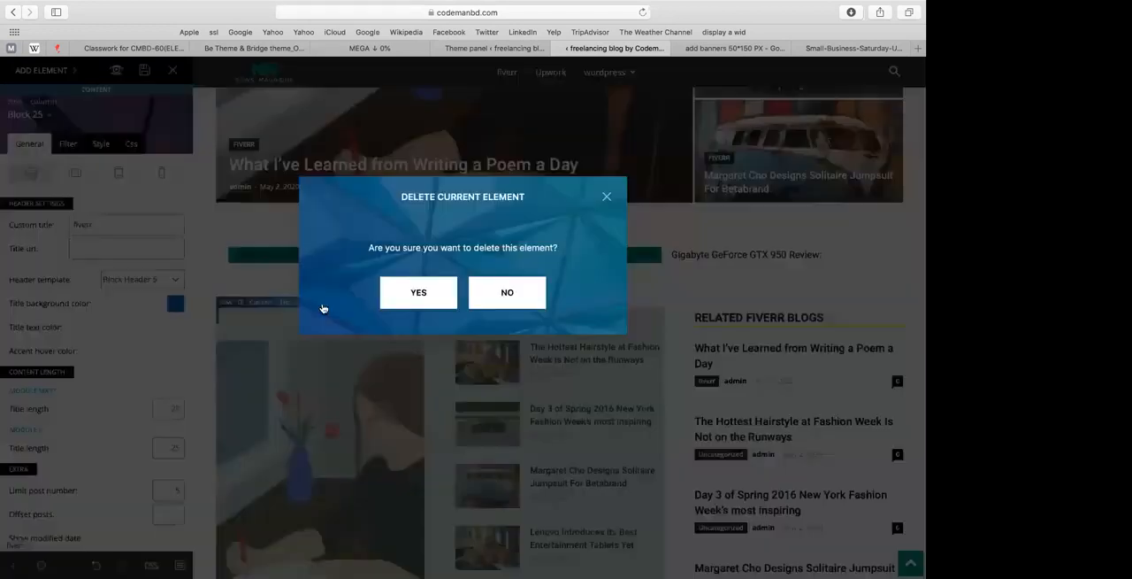
left_click(416, 289)
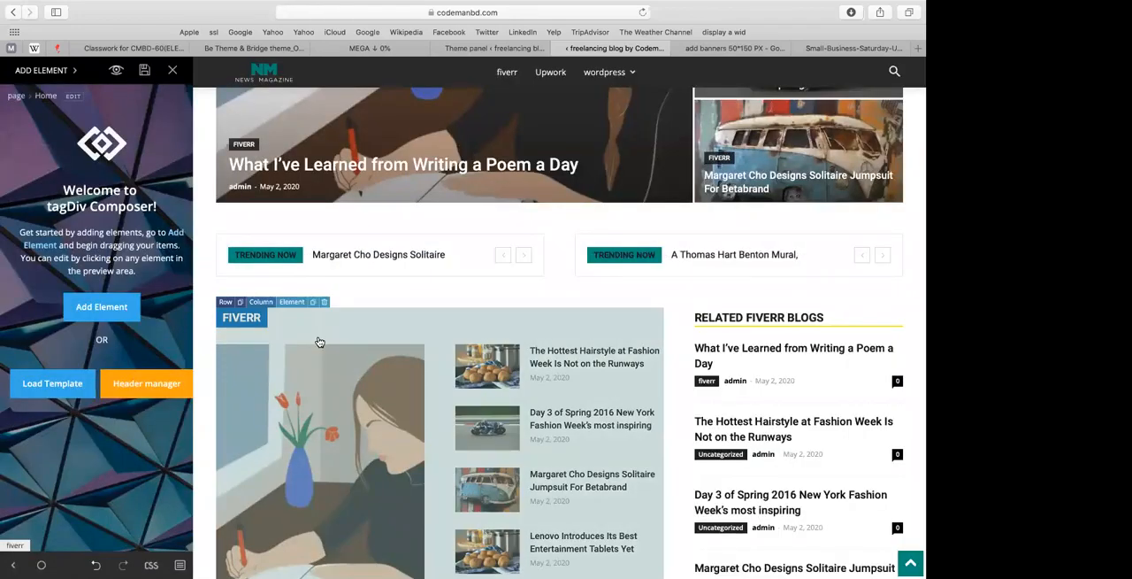
scroll(319, 342, "down", 5)
scroll(320, 342, "down", 1)
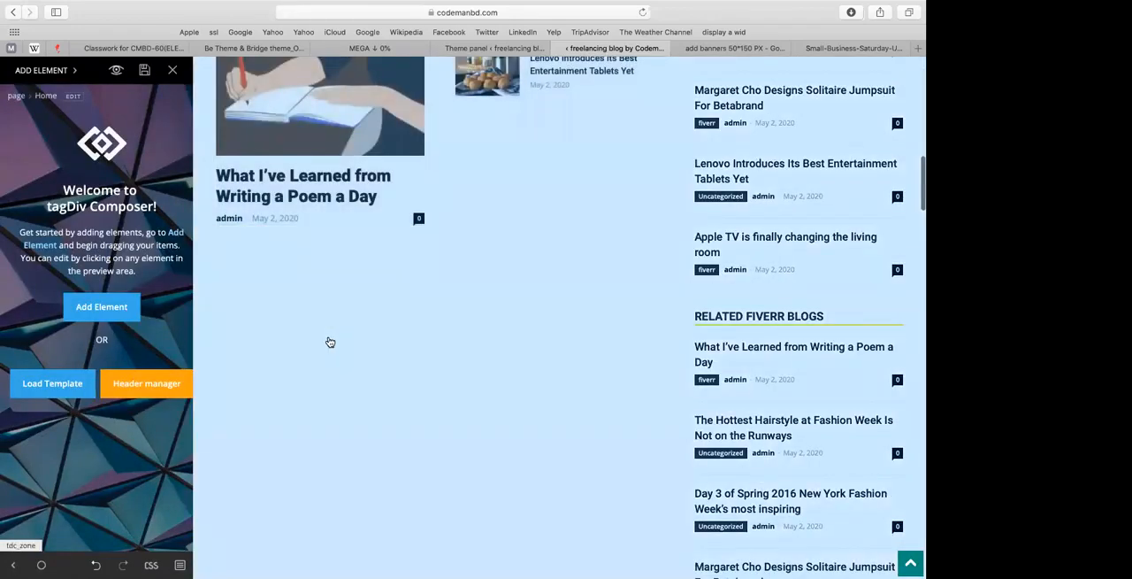
scroll(330, 342, "up", 5)
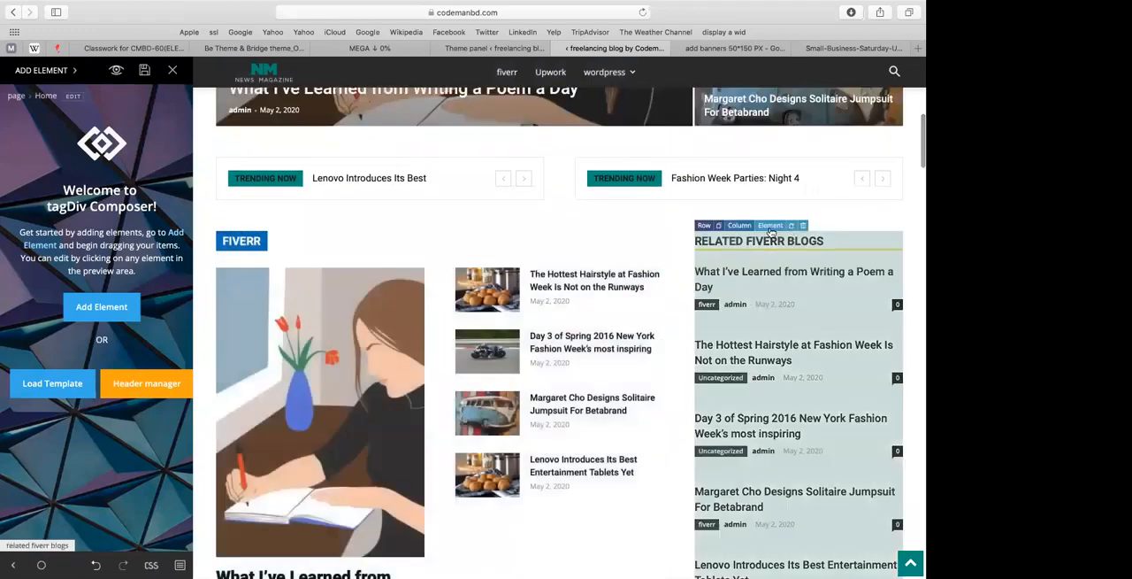
left_click(804, 225)
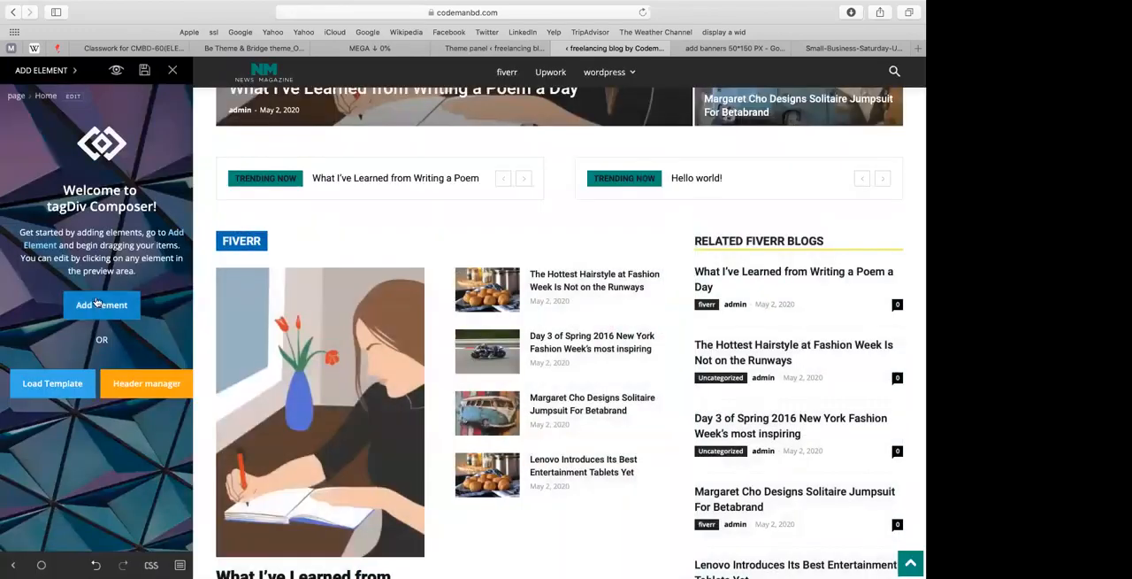
left_click(98, 306)
scroll(103, 245, "up", 15)
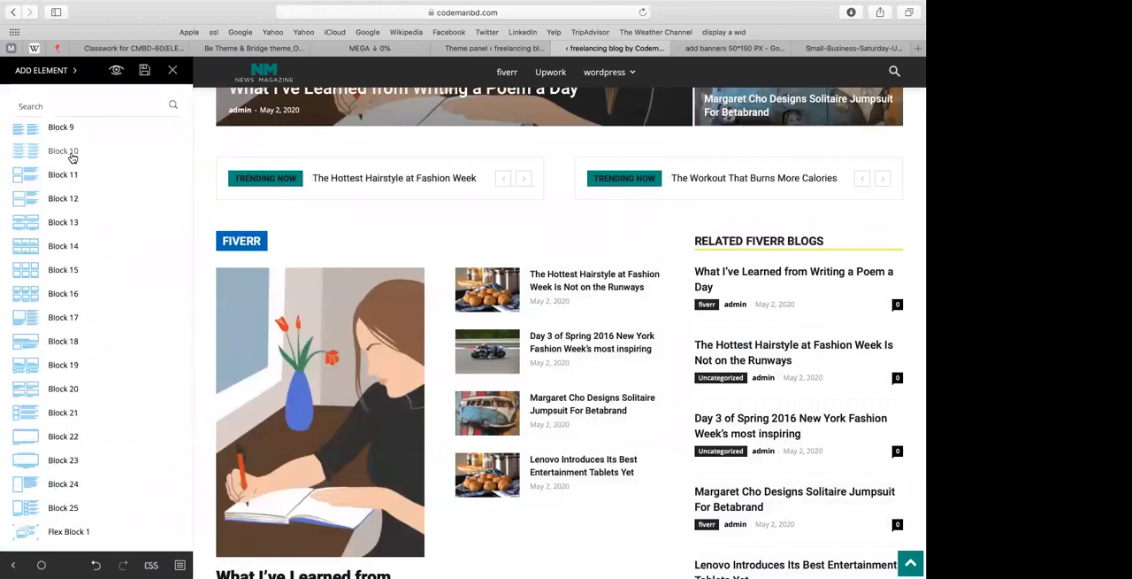
left_click(259, 212)
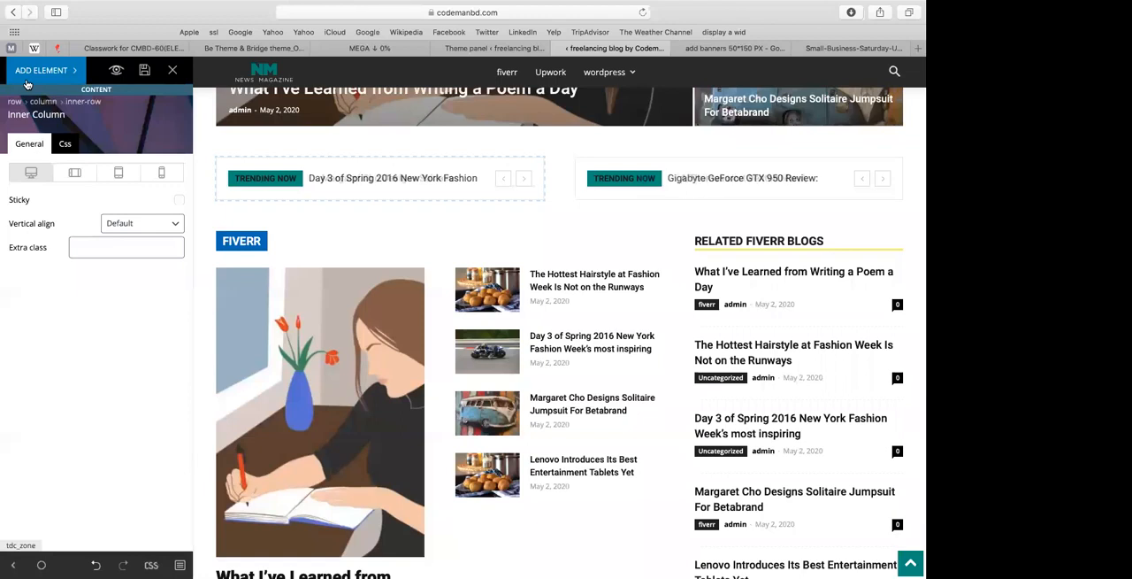
left_click(292, 258)
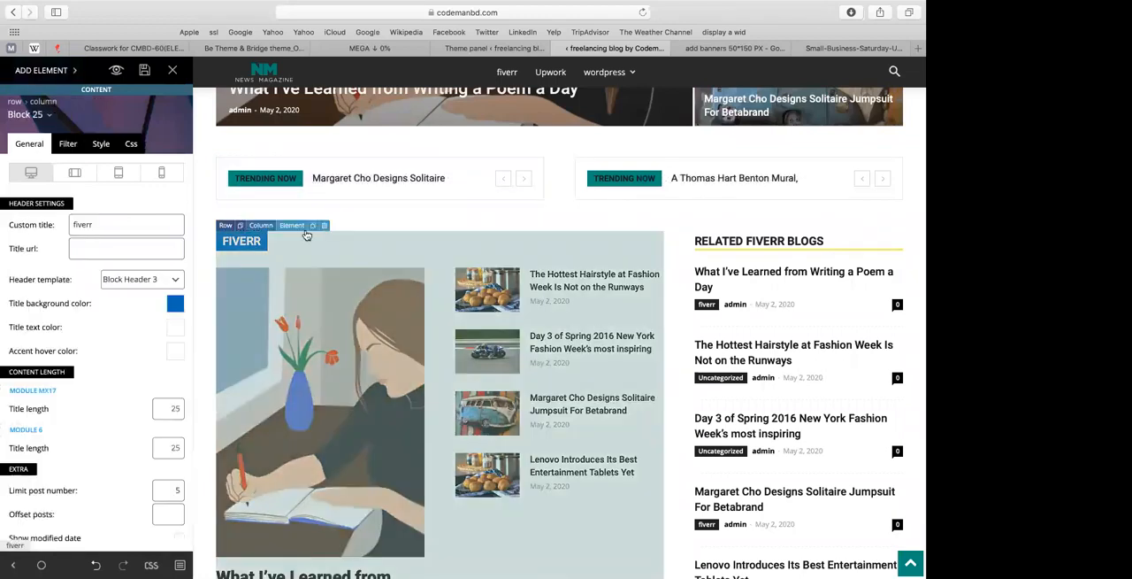
scroll(290, 261, "down", 5)
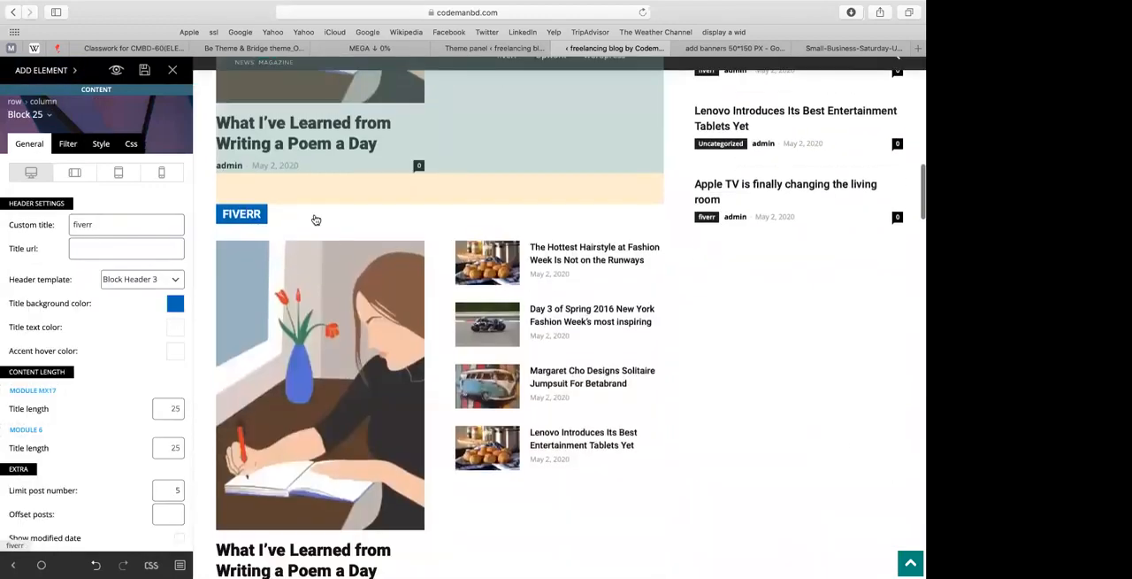
left_click(323, 199)
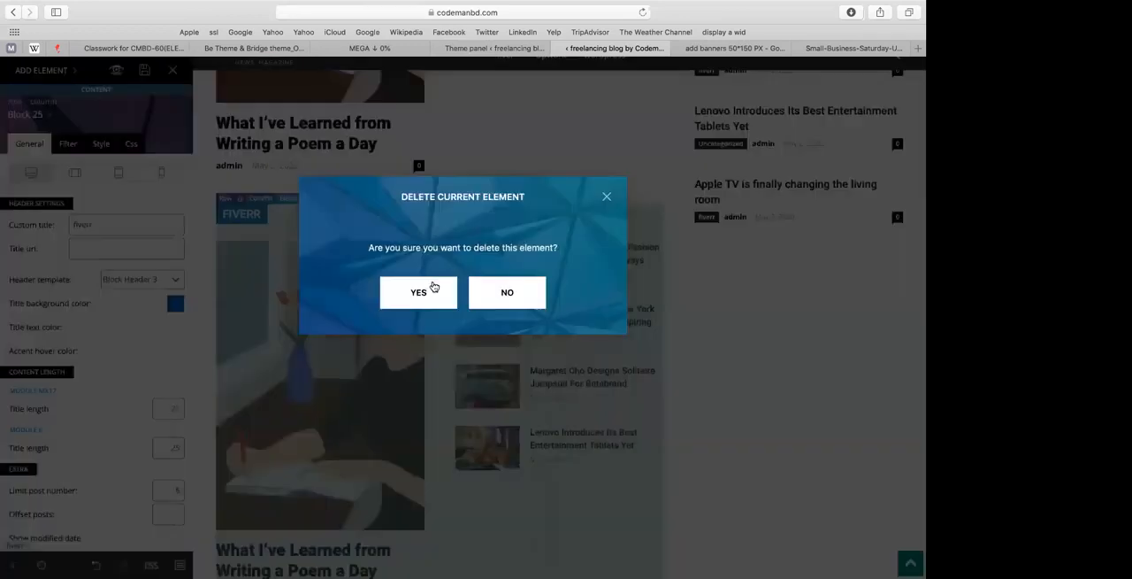
left_click(419, 292)
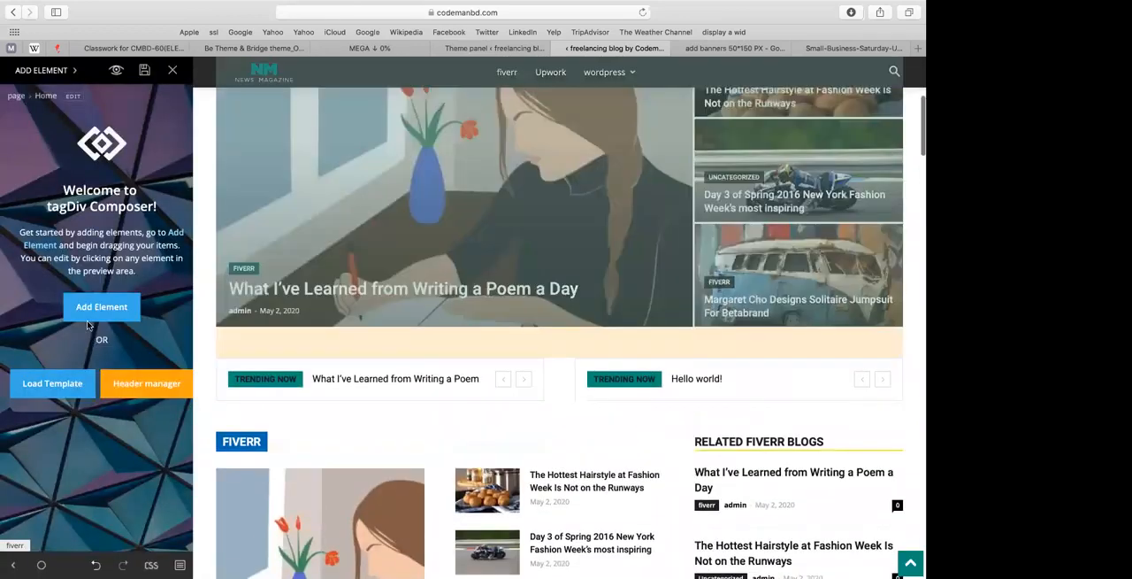
Step: Add a new row between the two news tickers and the fiverr block
left_click(99, 310)
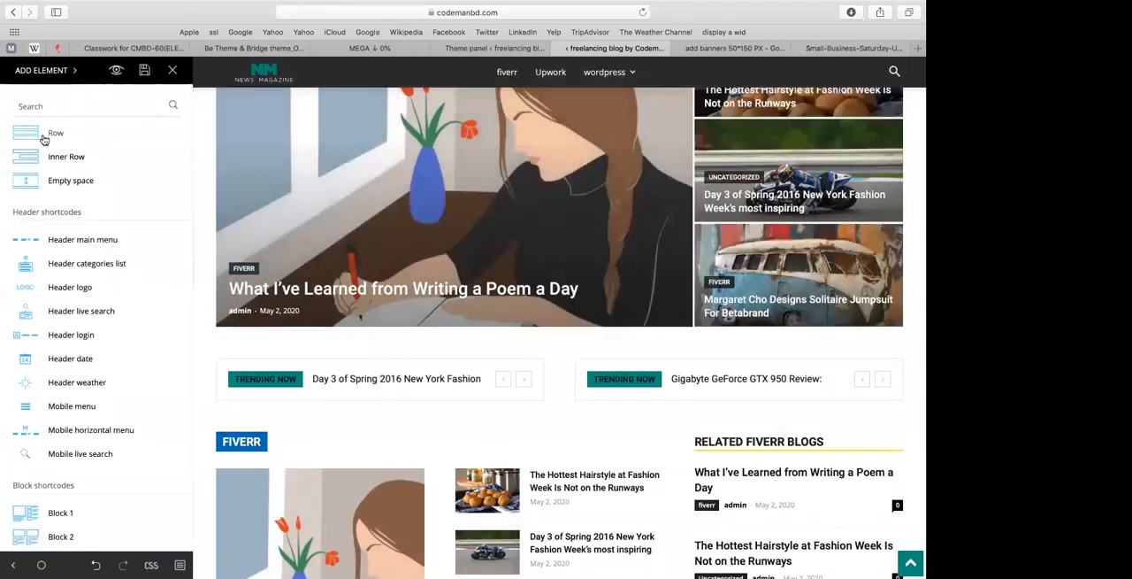
left_click_drag(44, 140, 337, 426)
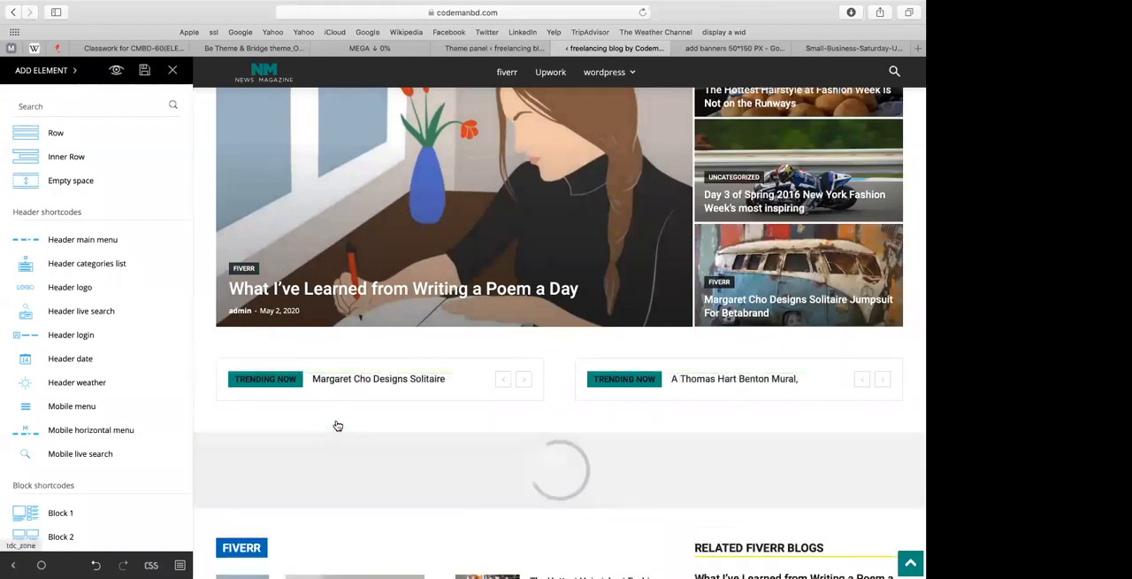
scroll(336, 426, "down", 2)
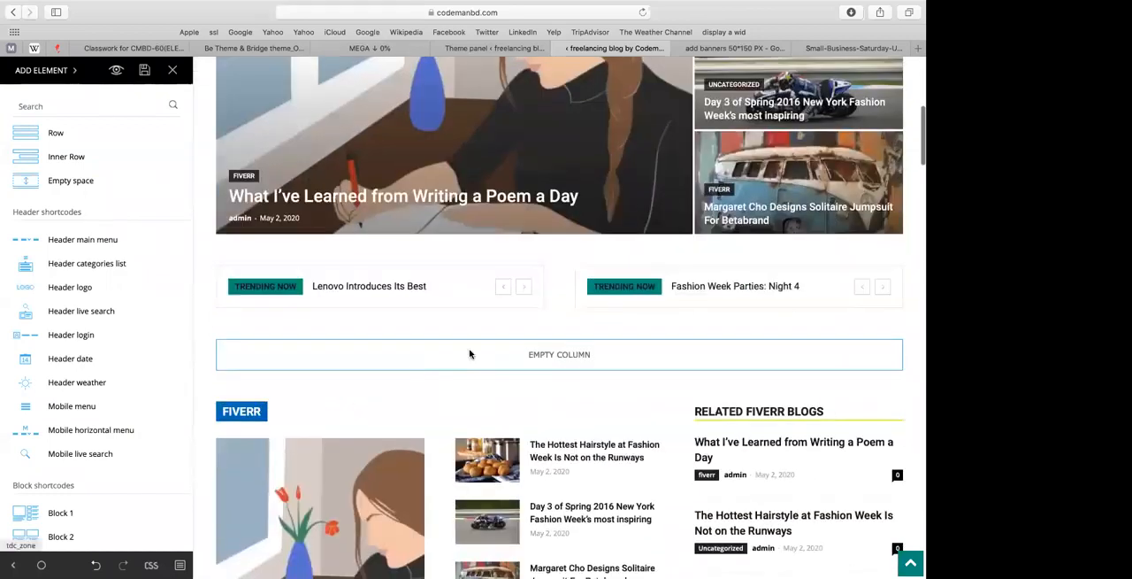
Step: Place a Block 19 post block in the empty column below the news tickers
left_click(469, 350)
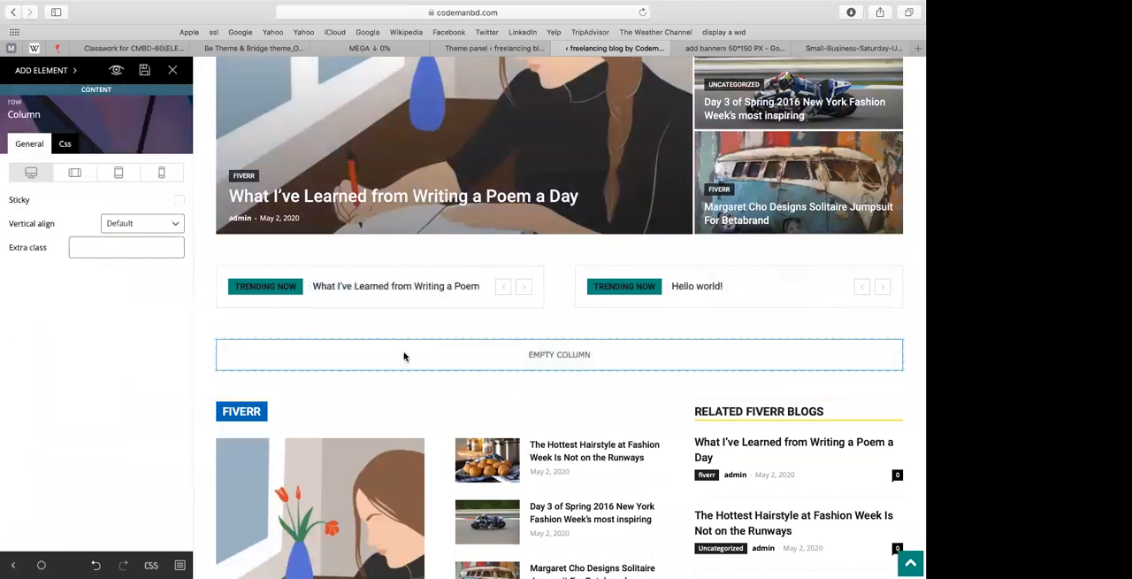
left_click(42, 70)
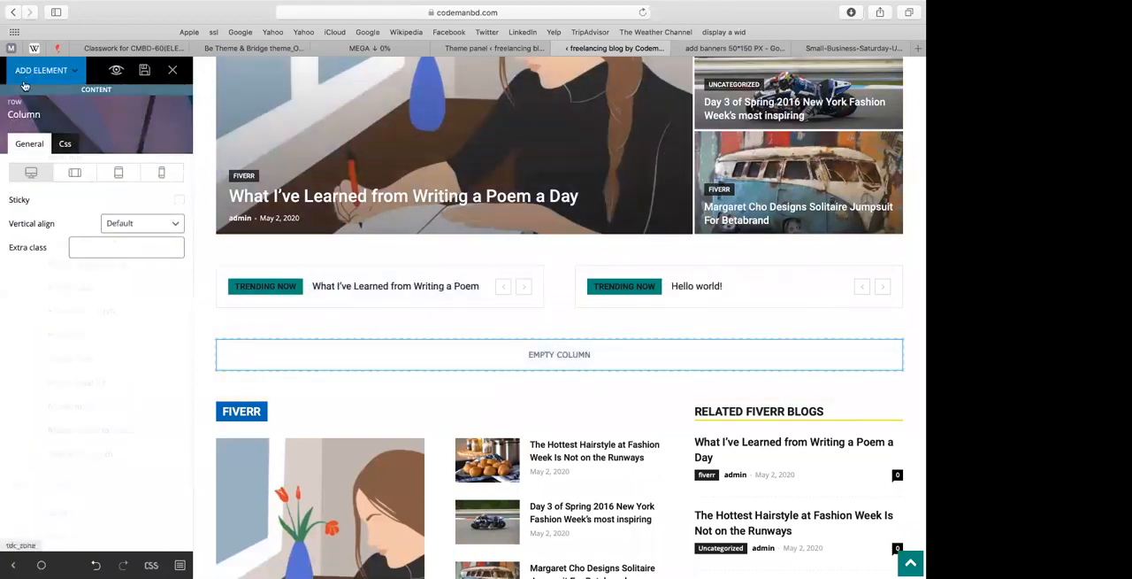
scroll(61, 358, "down", 10)
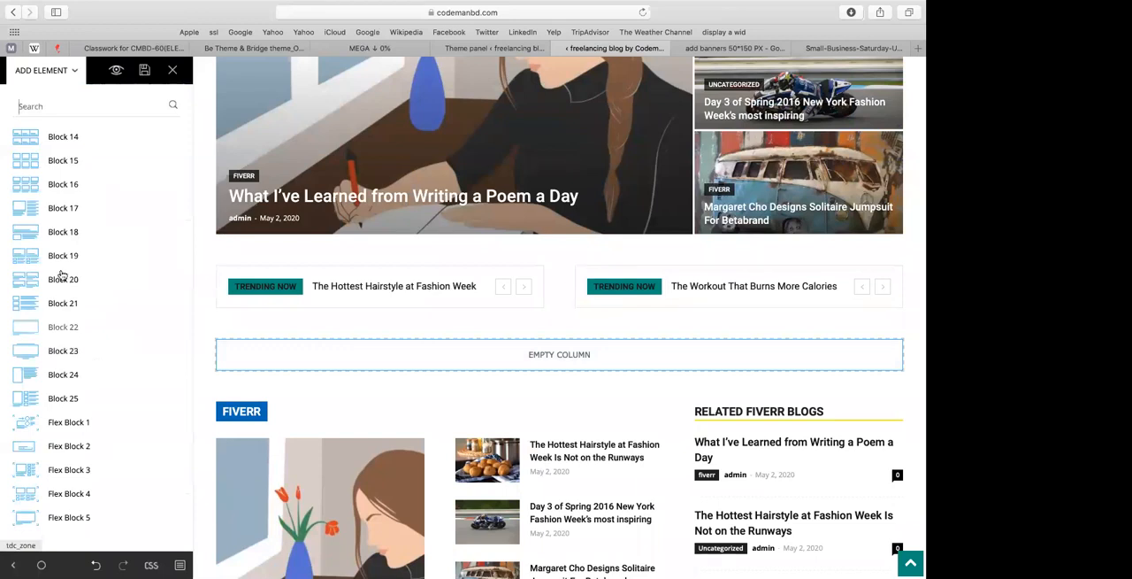
left_click_drag(60, 266, 291, 363)
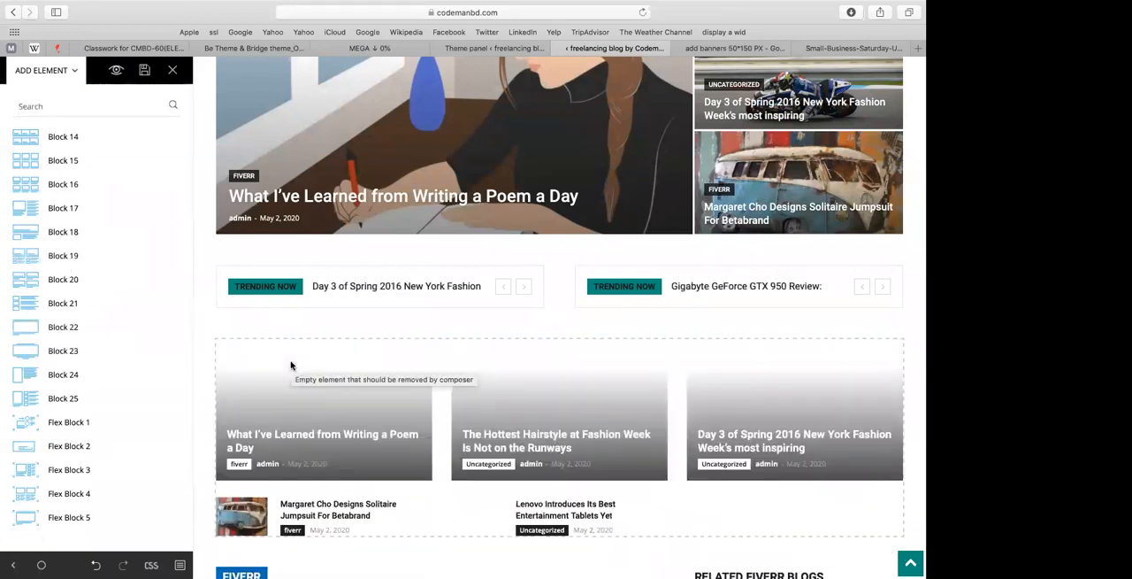
scroll(291, 363, "down", 5)
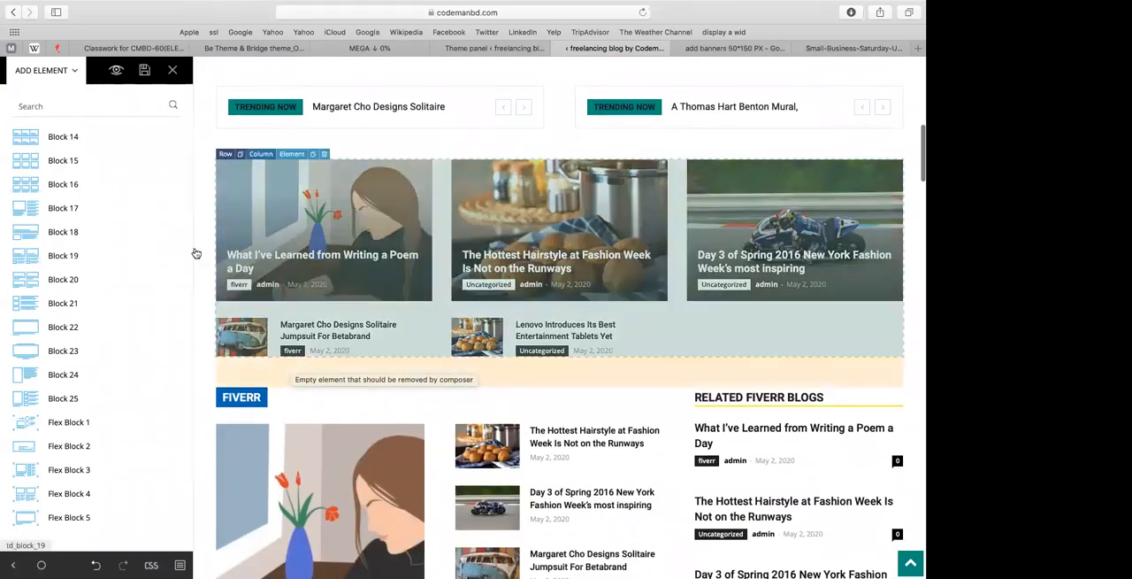
Step: Set the custom title of the new Block 19 to Upwork
left_click(362, 249)
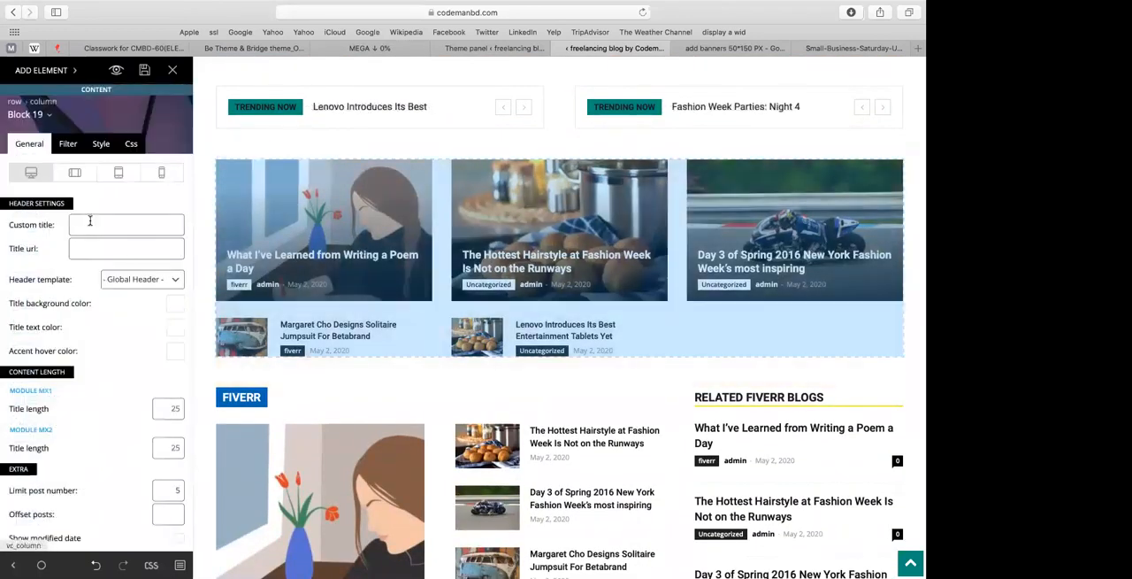
left_click(89, 222)
type("Upwoer")
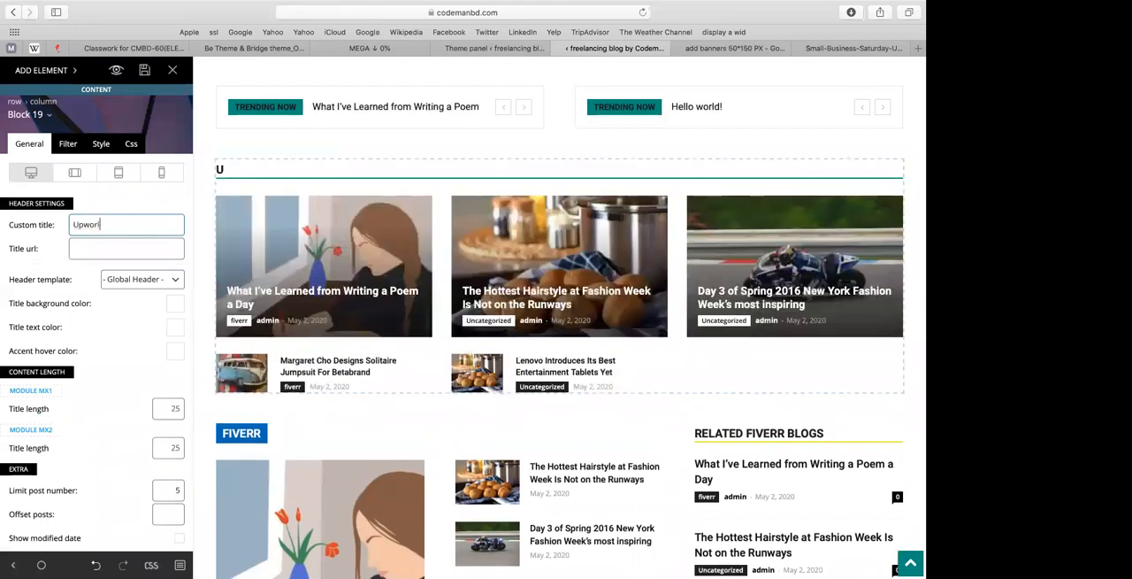
key("BackSpace")
type("k")
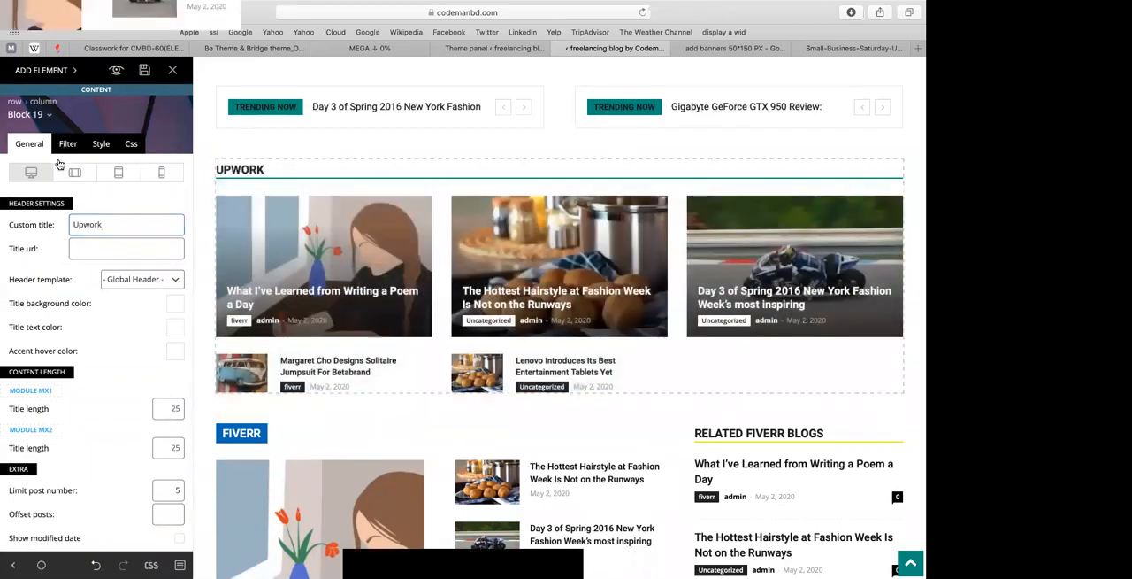
Step: Set the category filter of the new Block 19 to Upwork
left_click(67, 144)
left_click(125, 249)
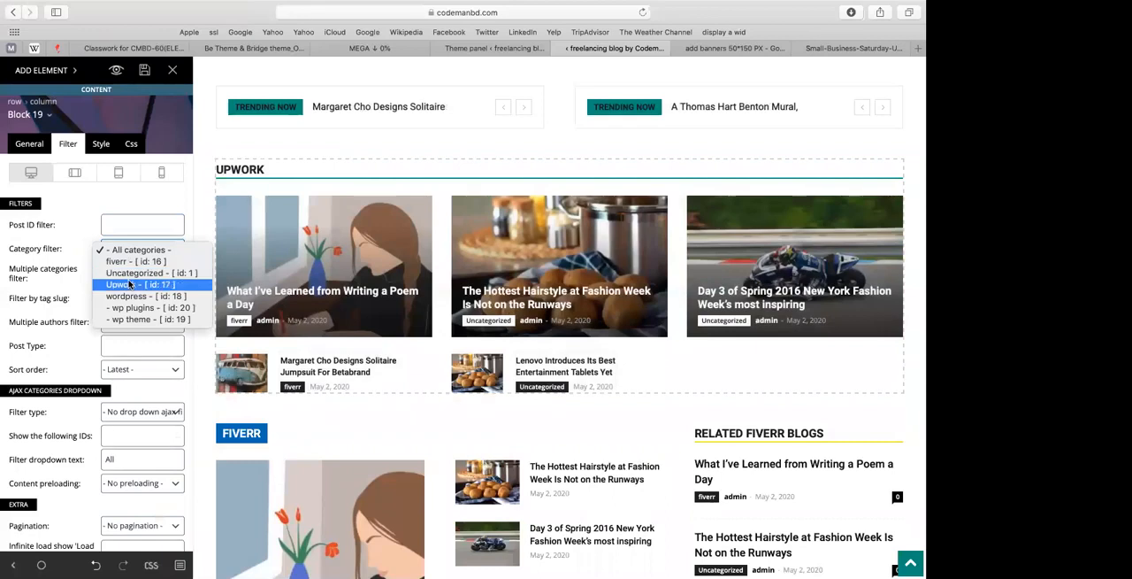
left_click(129, 280)
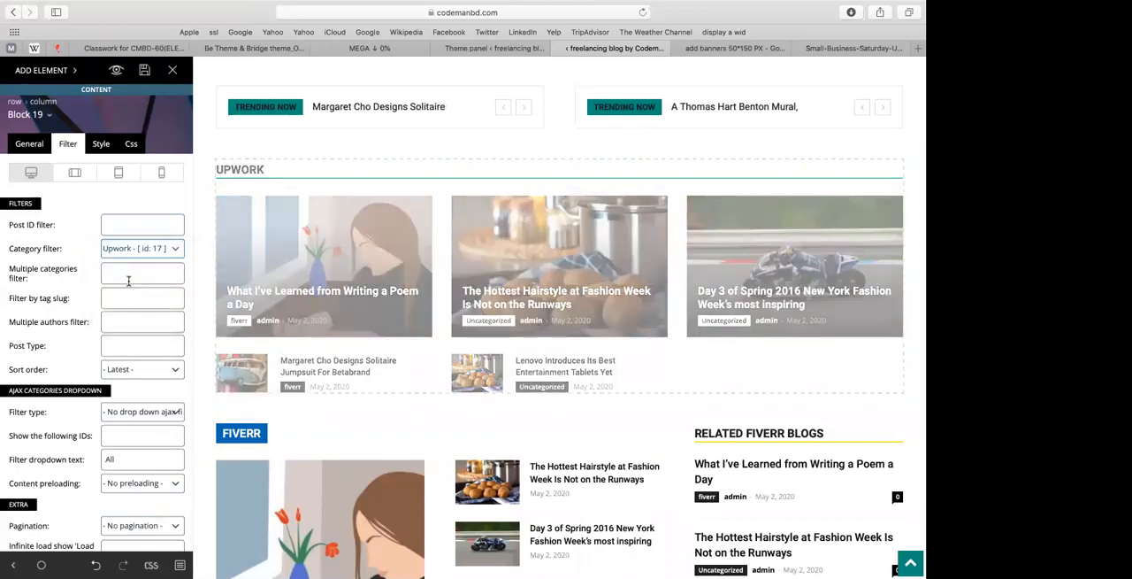
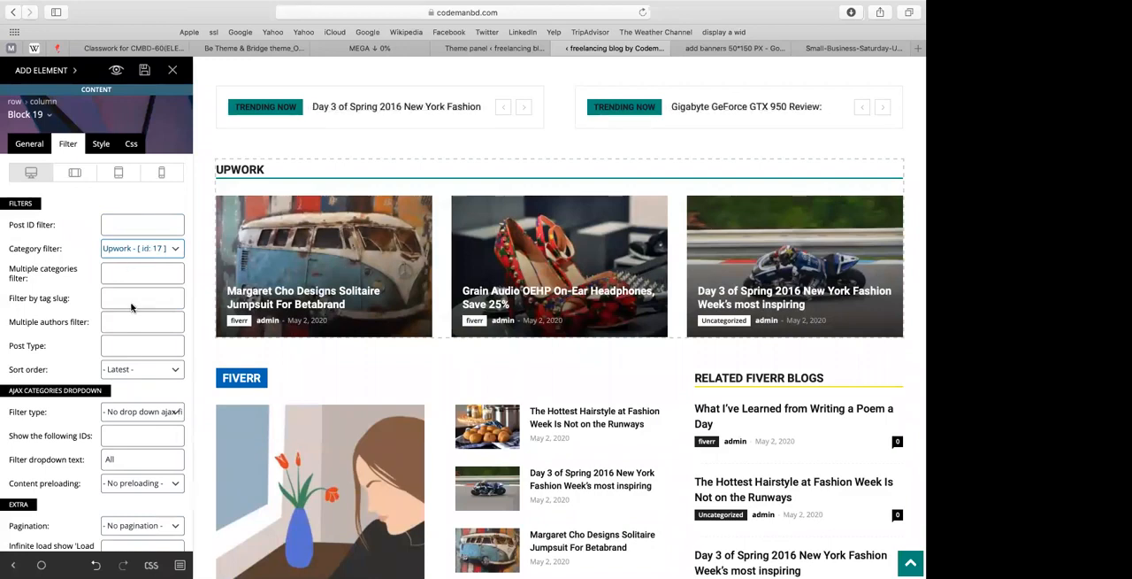
Step: Set the category filter of the Upwork block to All categories
scroll(119, 337, "down", 3)
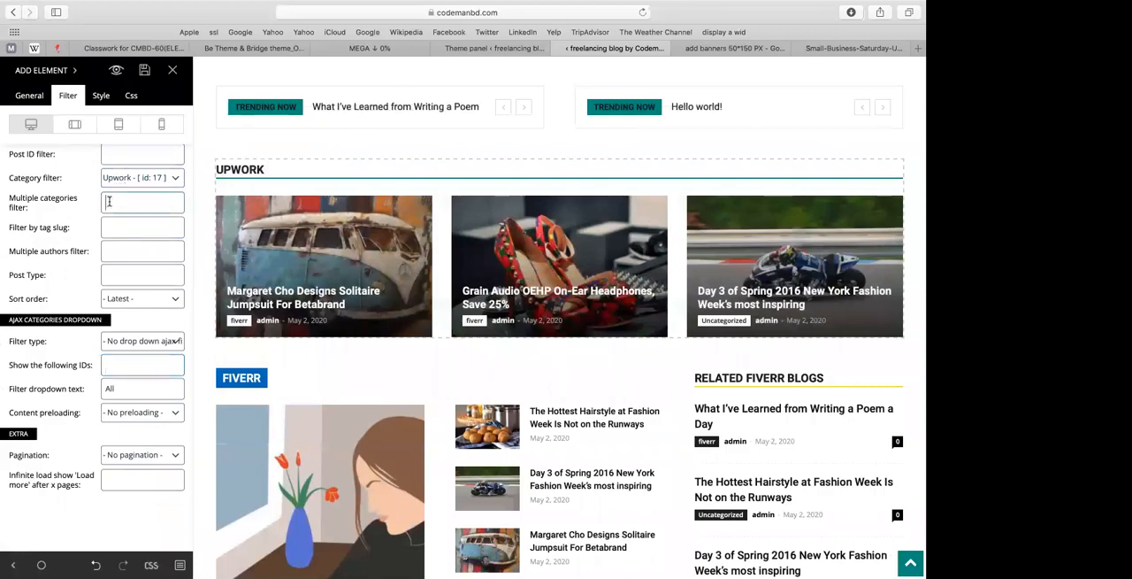
left_click(128, 180)
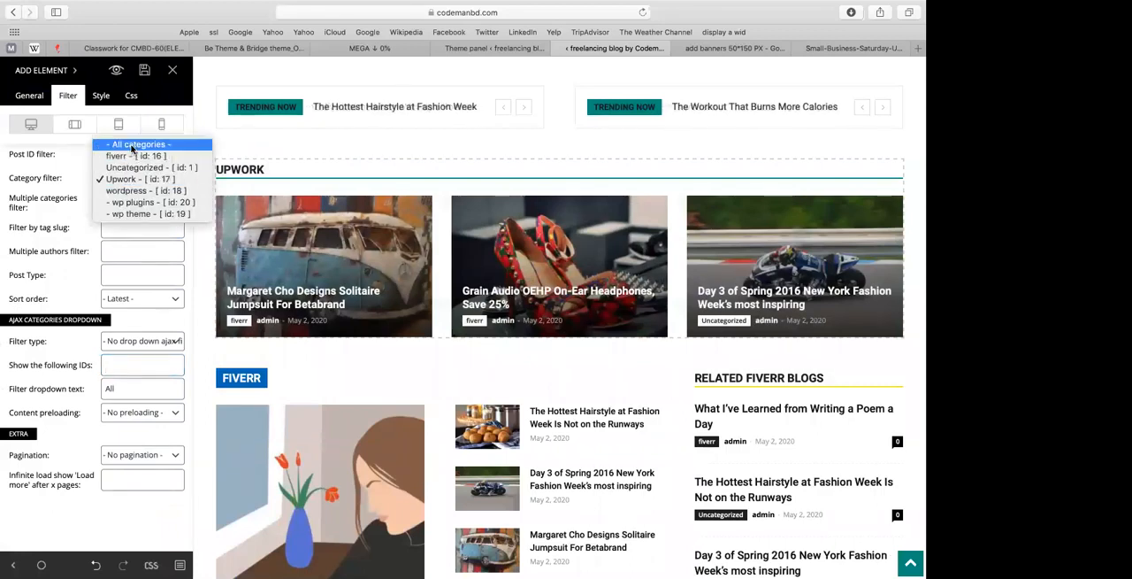
left_click(124, 145)
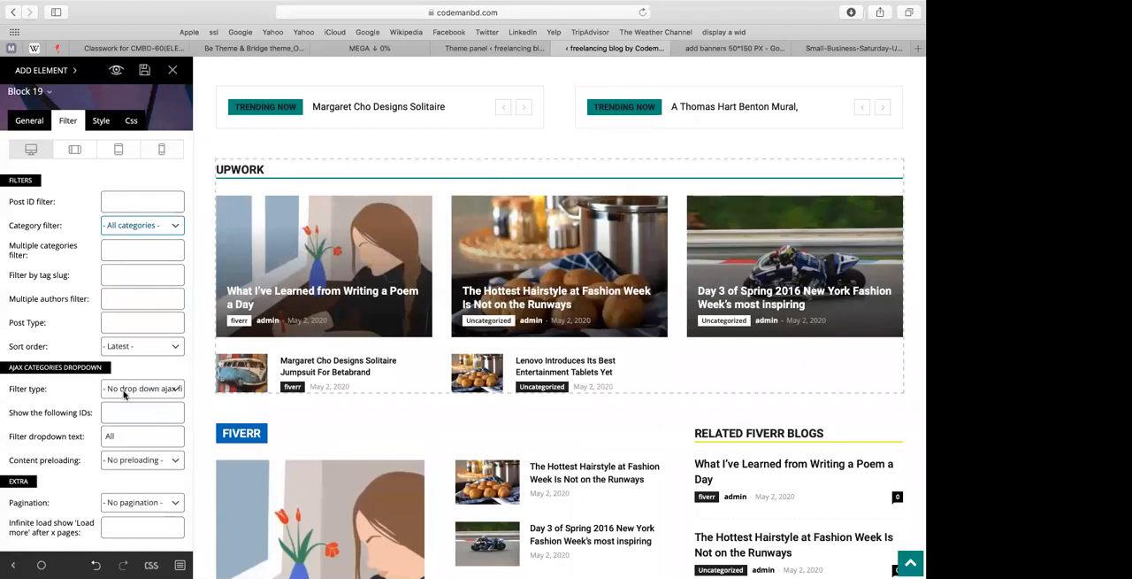
Step: Set the block's AJAX dropdown filter type to Filter by categories
left_click(125, 394)
left_click(97, 115)
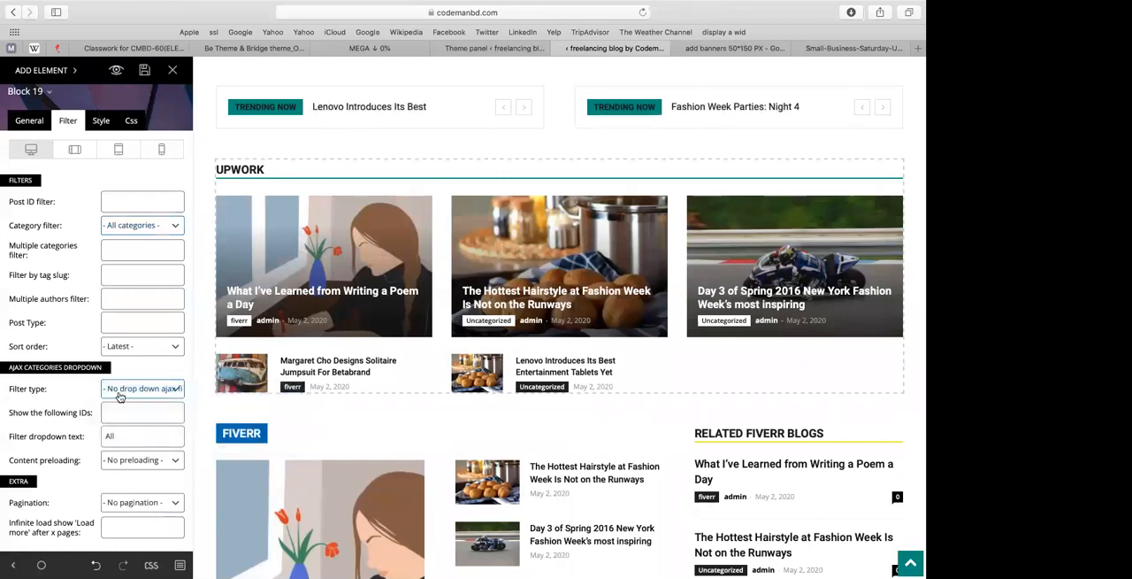
scroll(120, 397, "down", 2)
left_click(133, 345)
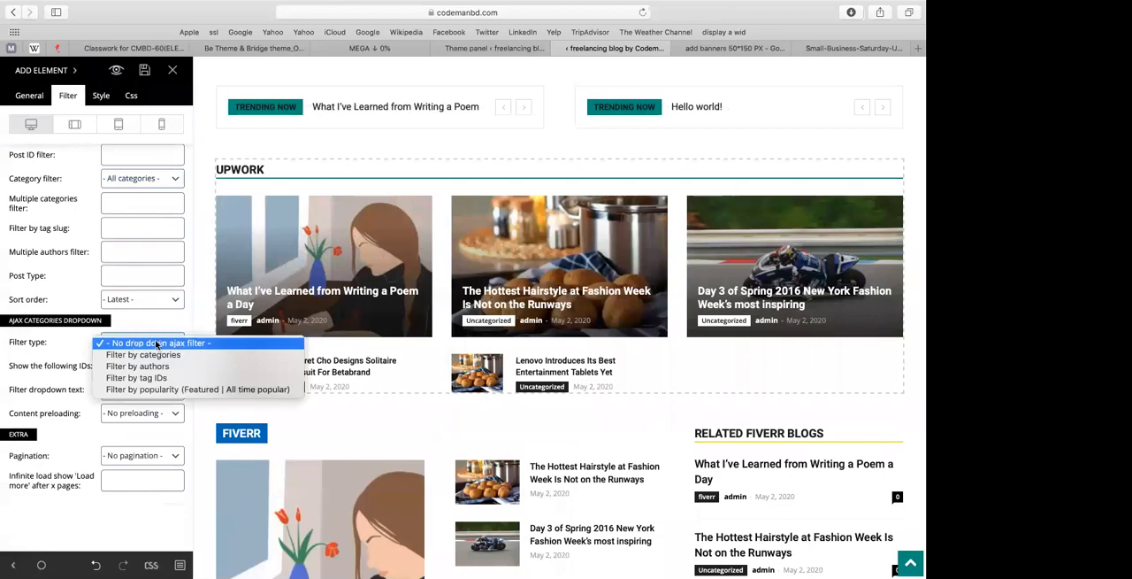
left_click(155, 354)
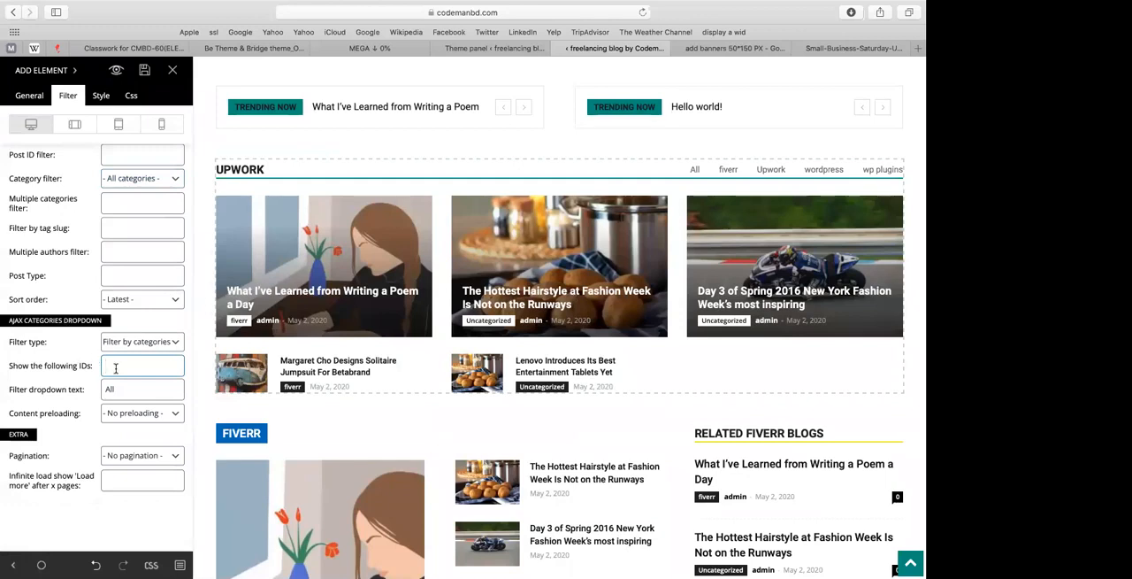
Step: Switch to the WordPress admin and display the list of post categories
scroll(49, 327, "up", 3)
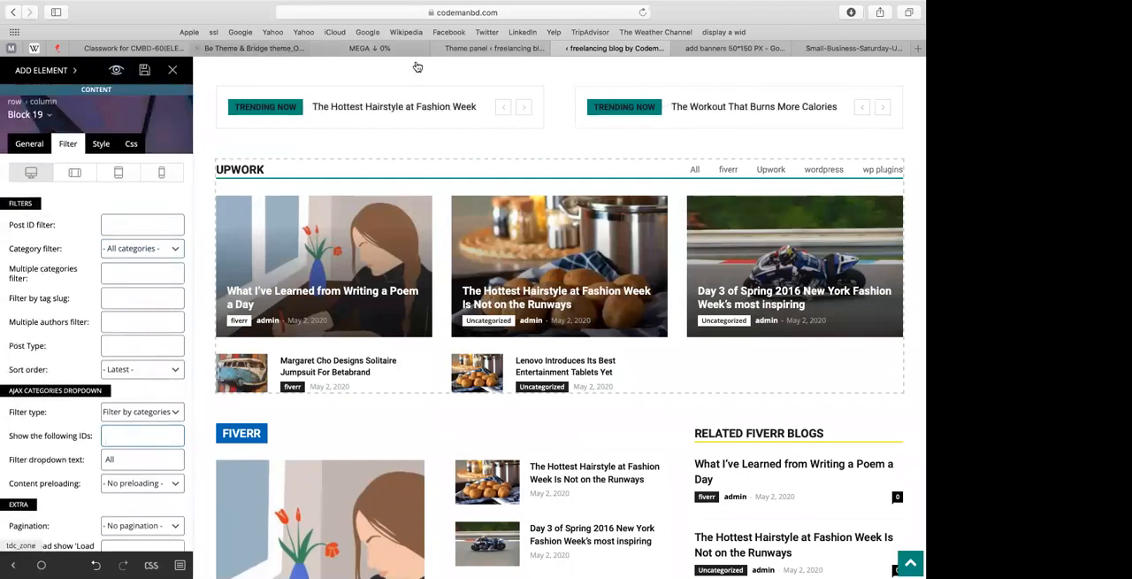
left_click(480, 49)
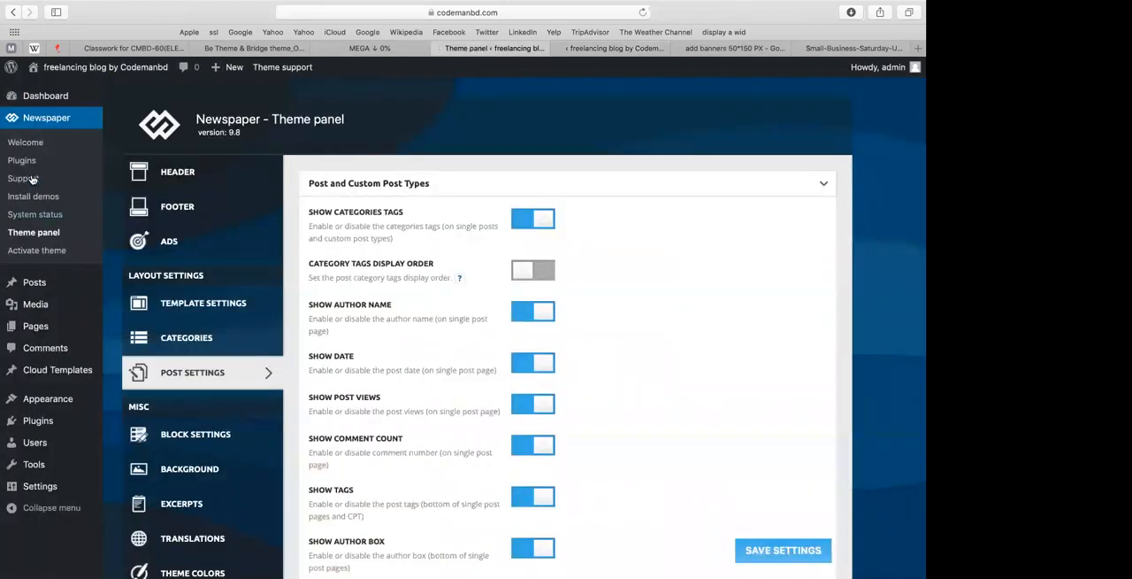
mouse_move(33, 290)
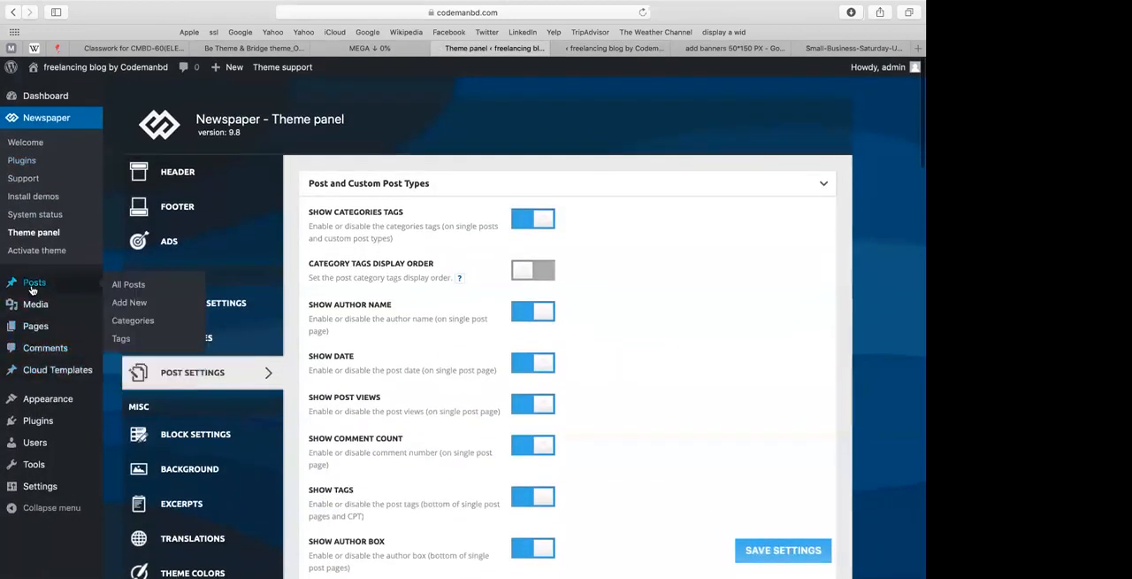
left_click(129, 324)
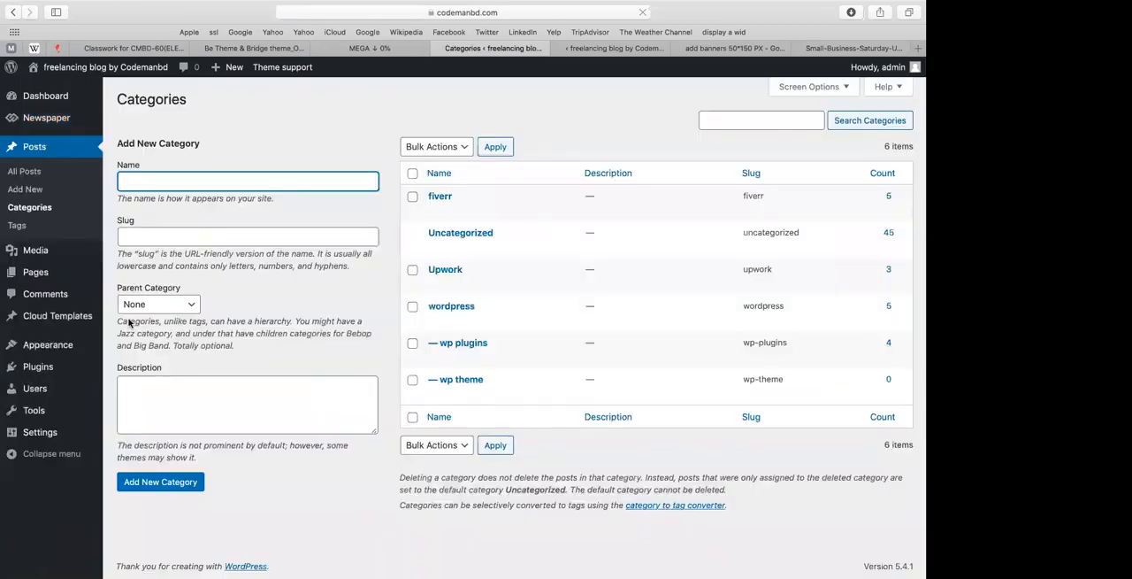
Step: Open the fiverr category for editing and find its tag ID in the page address
mouse_move(454, 211)
left_click(472, 211)
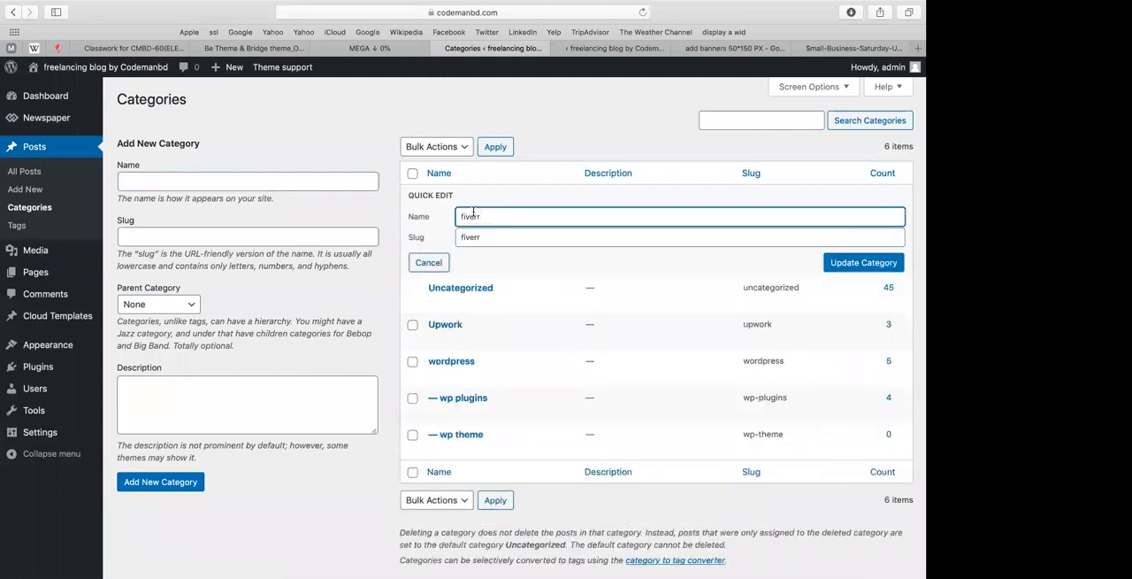
left_click(430, 264)
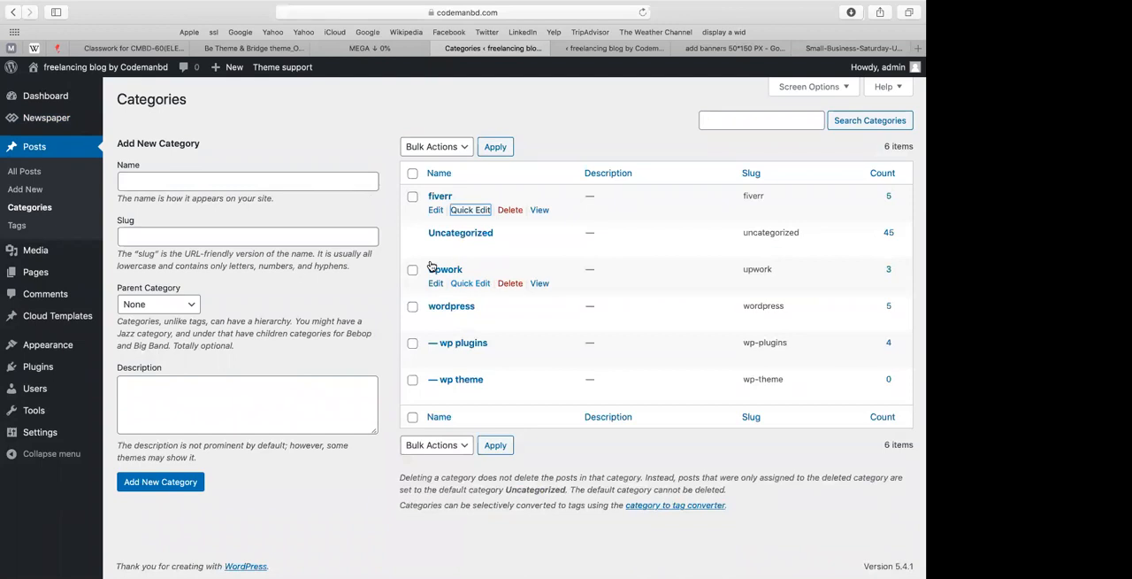
left_click(435, 211)
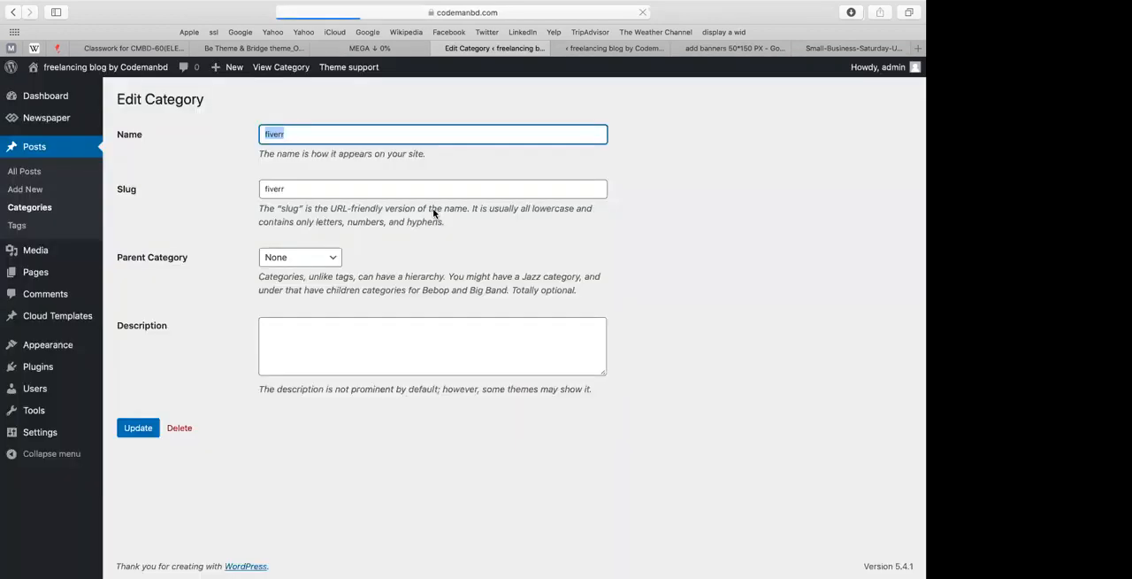
left_click(500, 14)
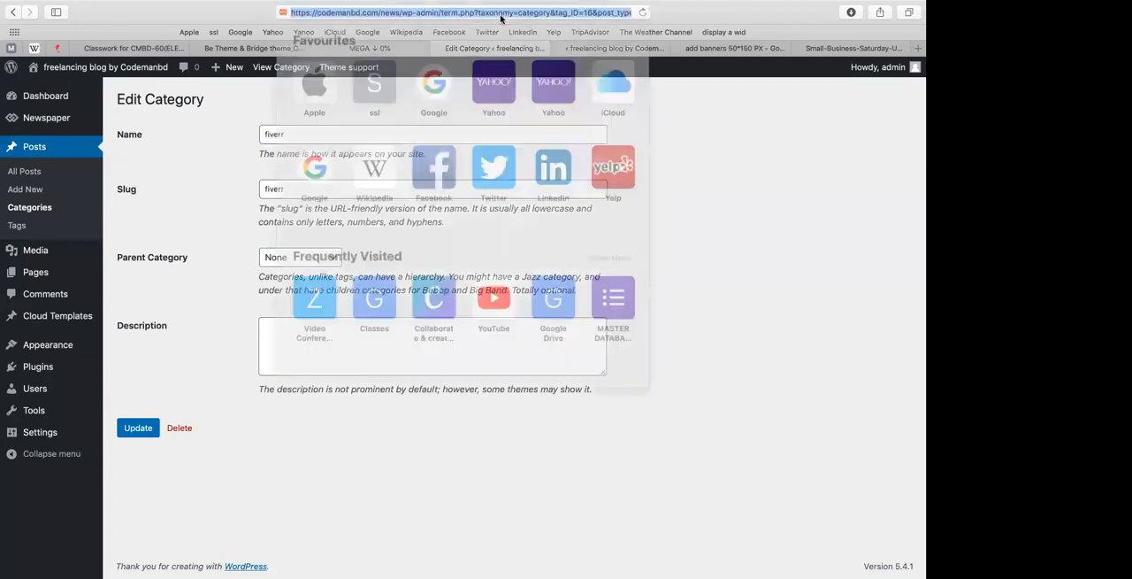
double_click(589, 13)
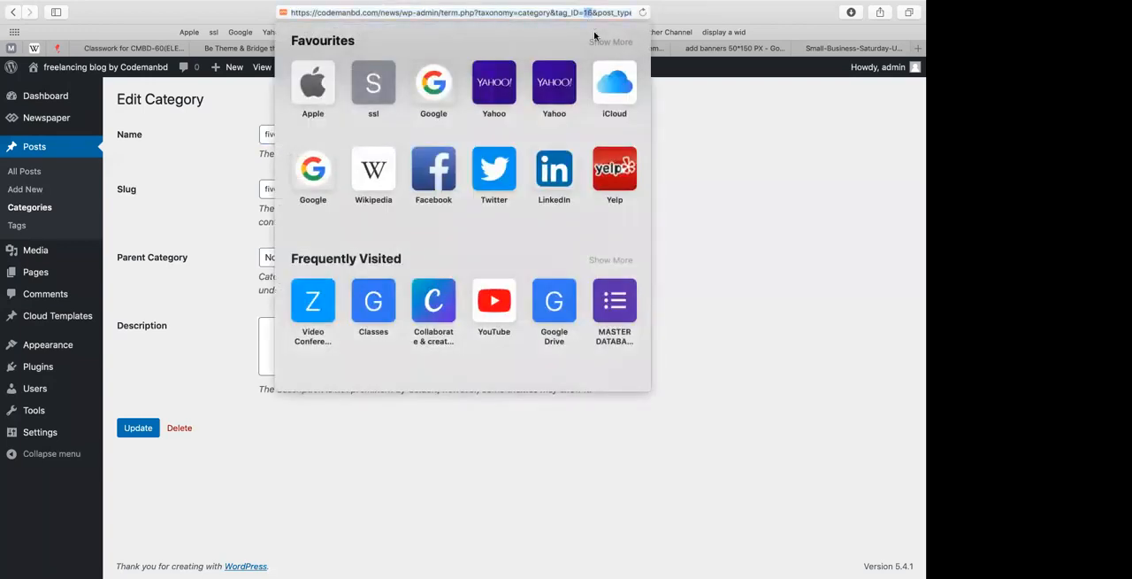
left_click(756, 201)
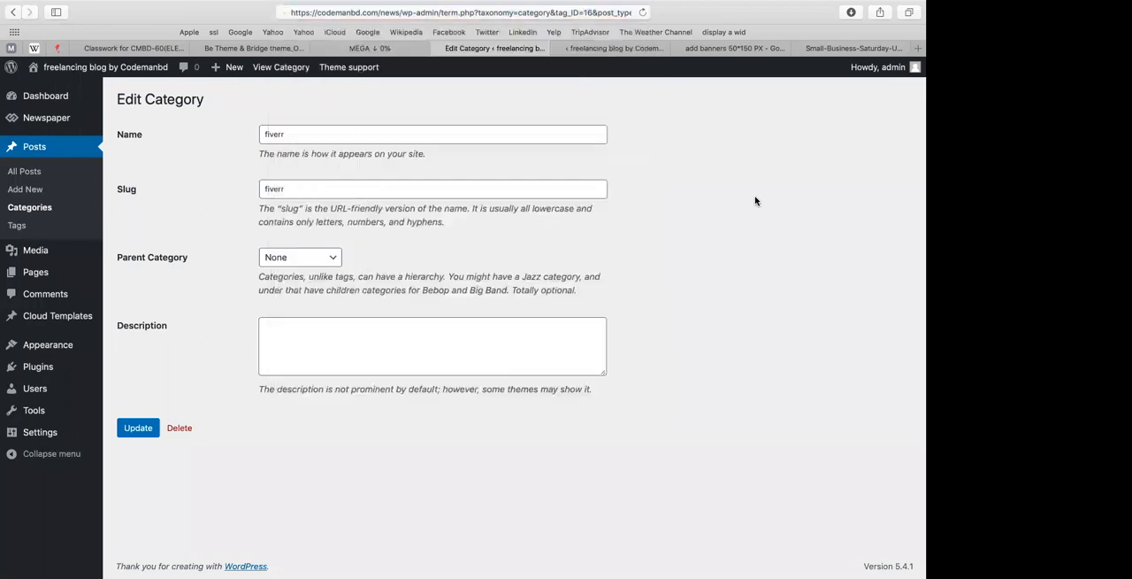
Step: Return to the page builder and enter 16 as the category ID shown in the Upwork block's AJAX filter
left_click(619, 49)
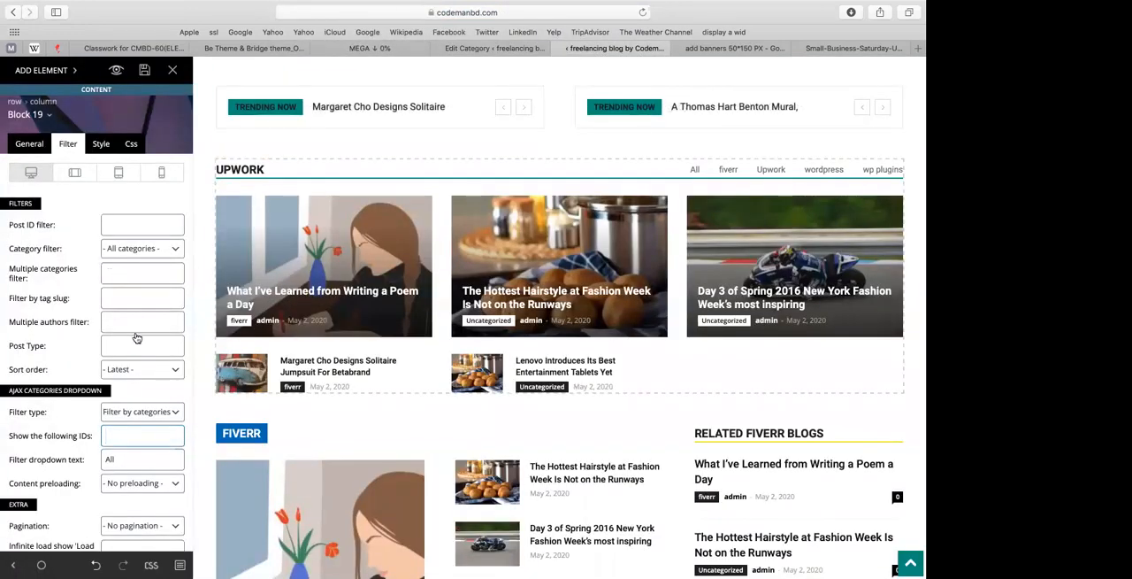
scroll(111, 454, "down", 2)
left_click(141, 375)
type("16")
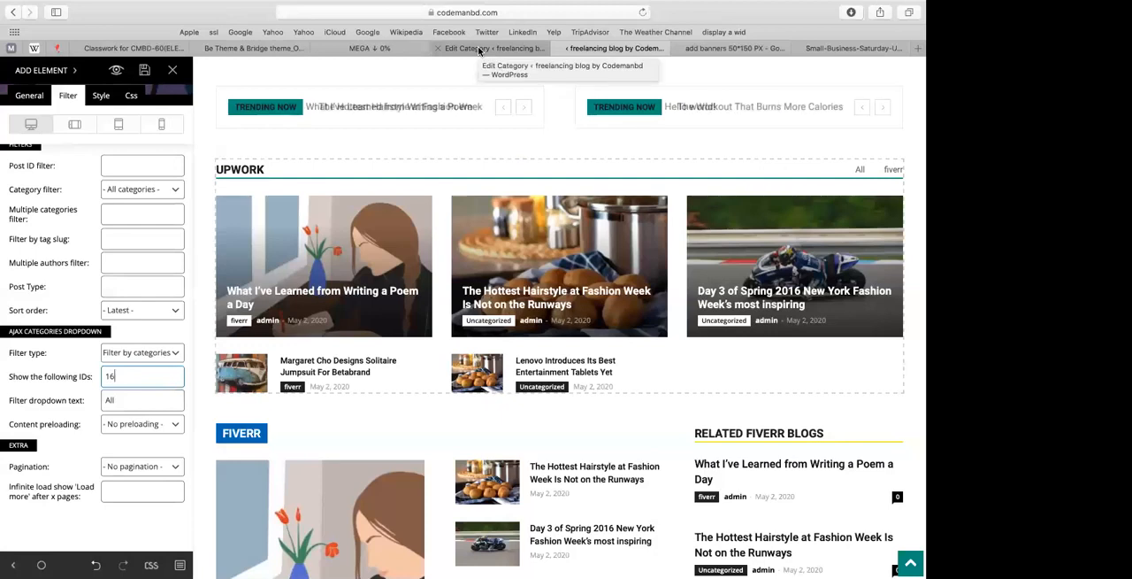
Step: Change the block's AJAX dropdown filter type to Filter by tag IDs
left_click(115, 356)
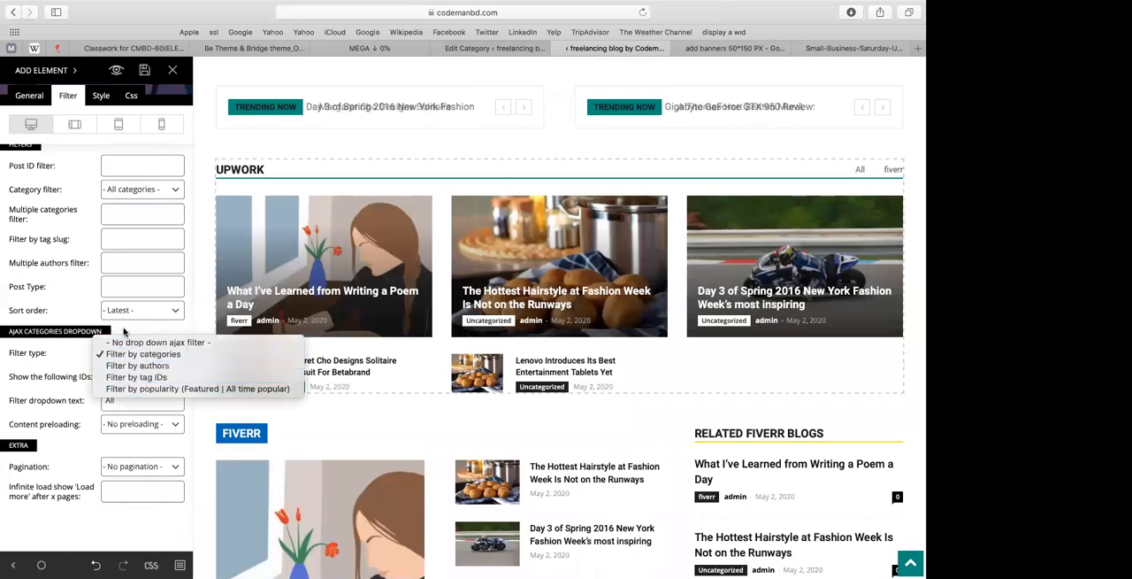
left_click(128, 355)
left_click(127, 353)
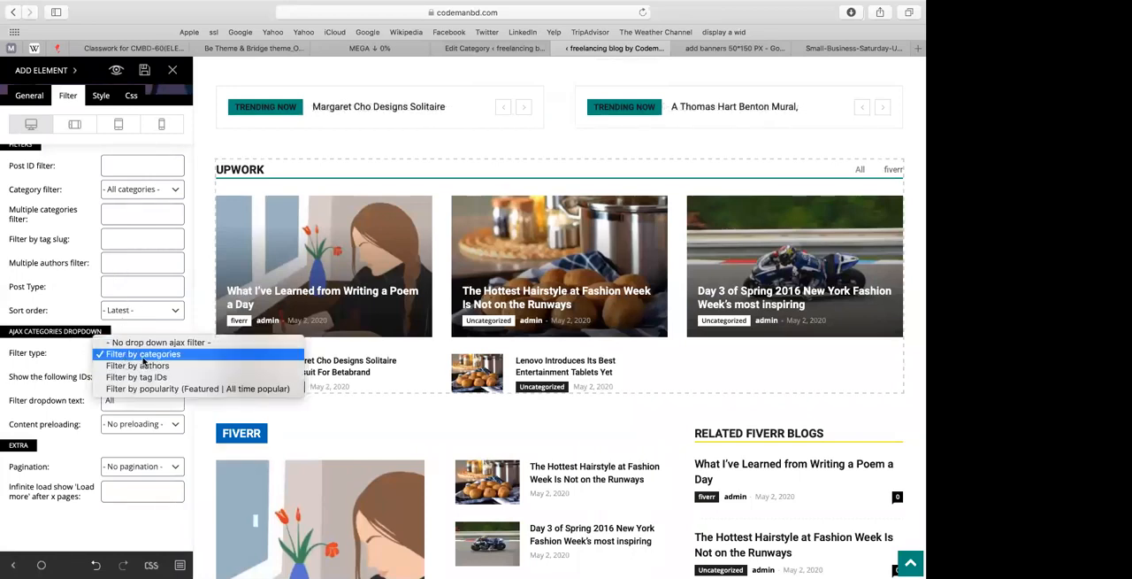
left_click(132, 376)
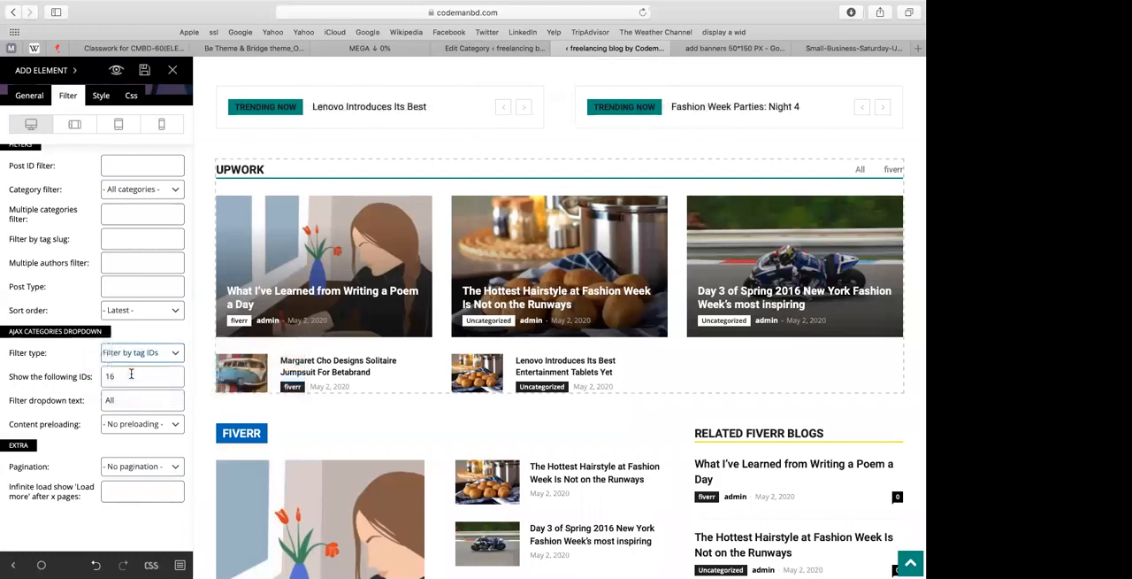
left_click(130, 375)
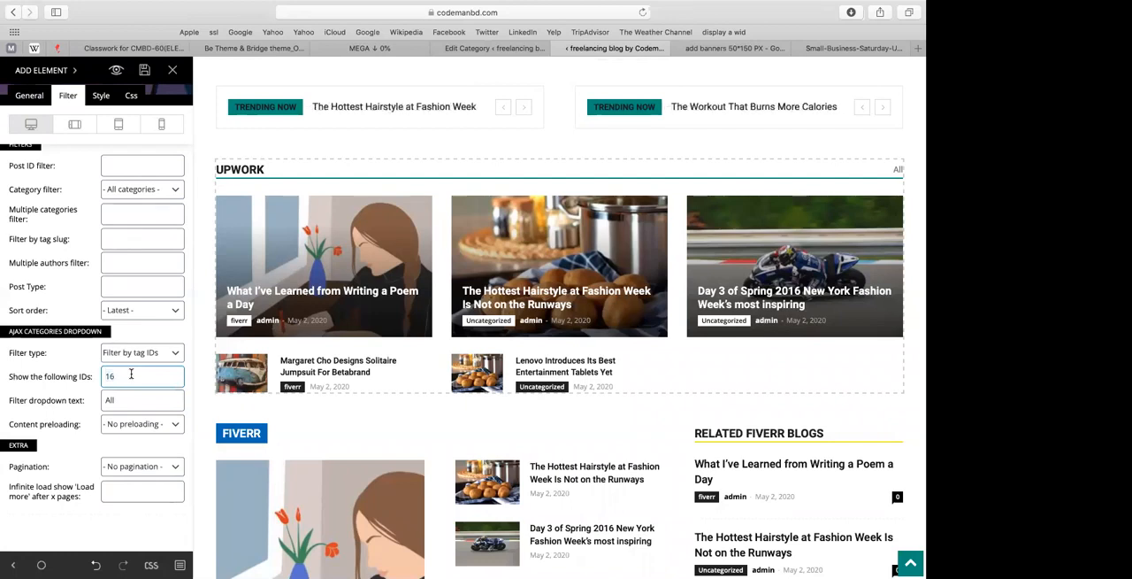
left_click(143, 353)
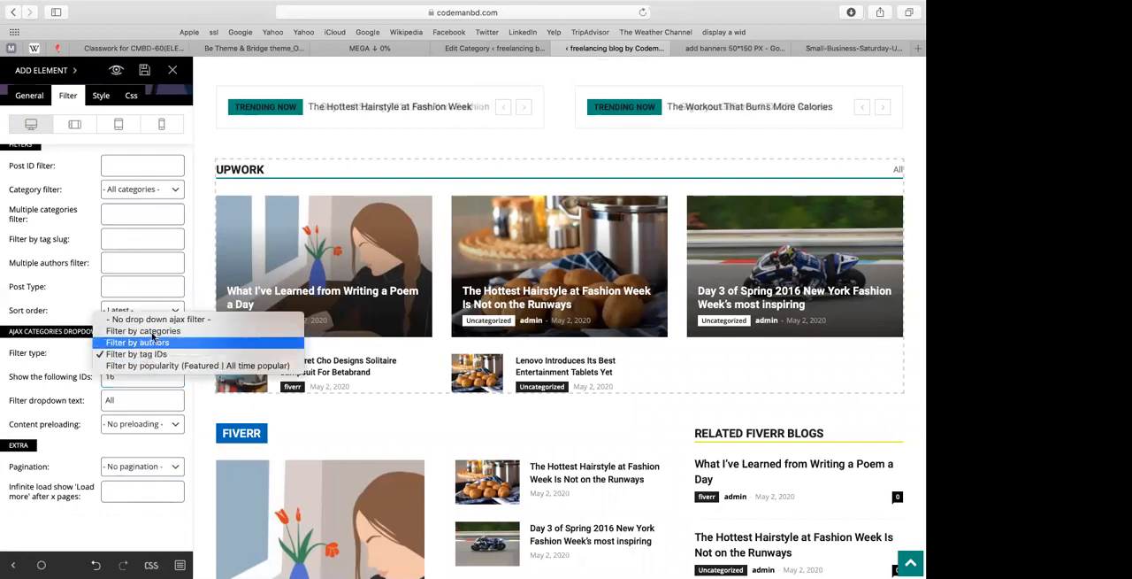
left_click(128, 400)
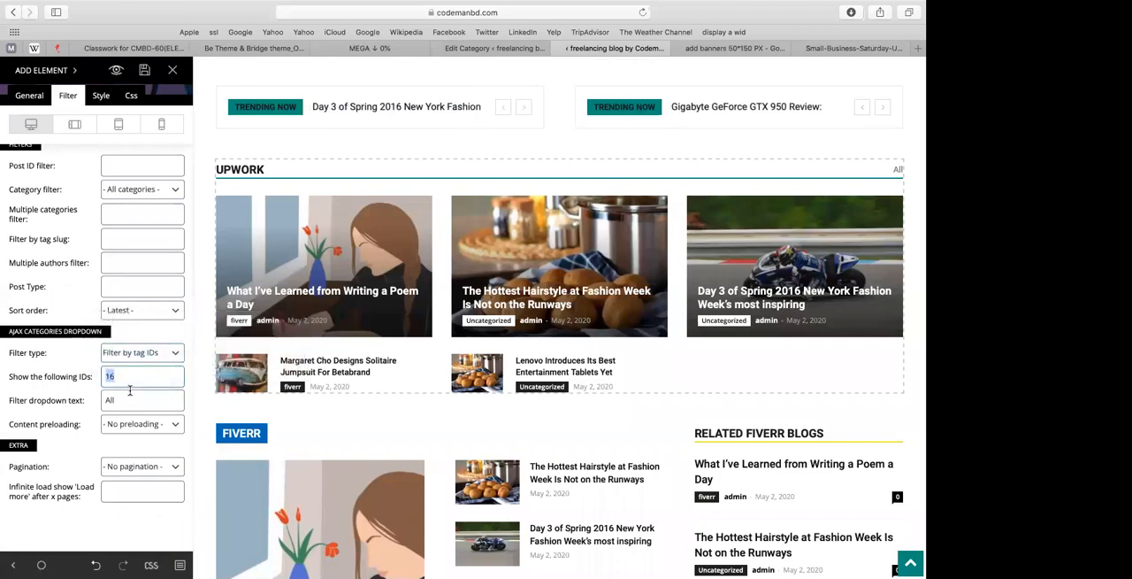
Step: Open the list of all posts and check the quick edit details of "What I've Learned from Writing a Poem a Day", then cancel
left_click(535, 49)
left_click(29, 175)
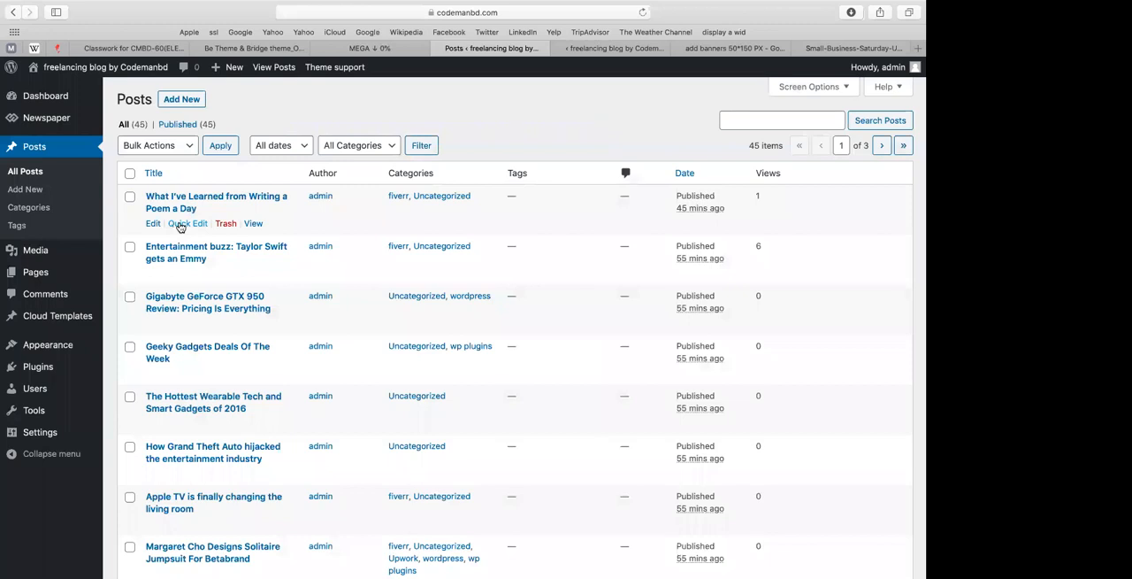
left_click(182, 227)
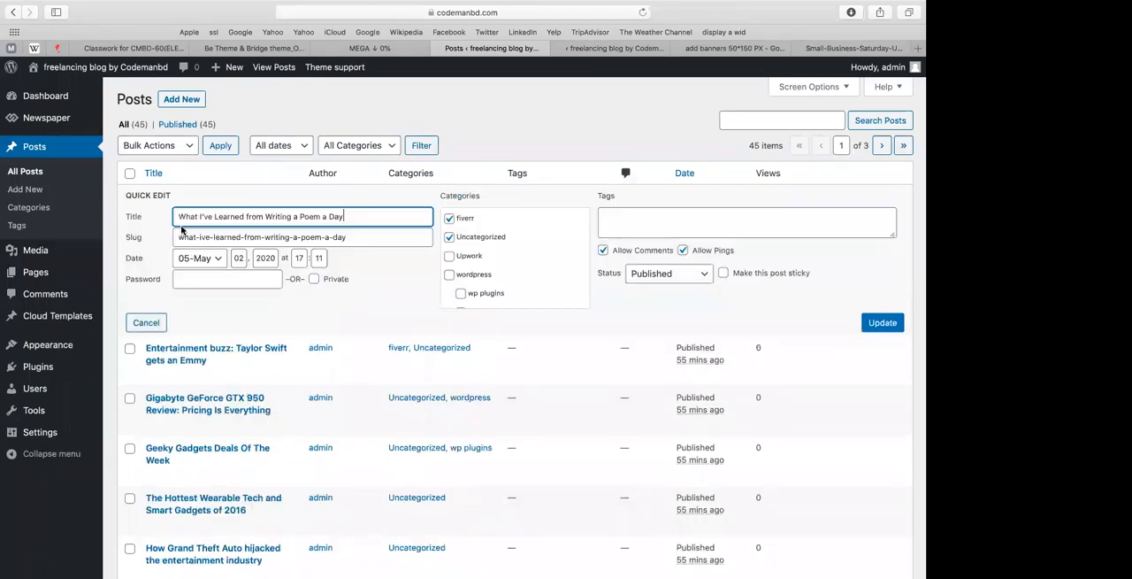
left_click(290, 300)
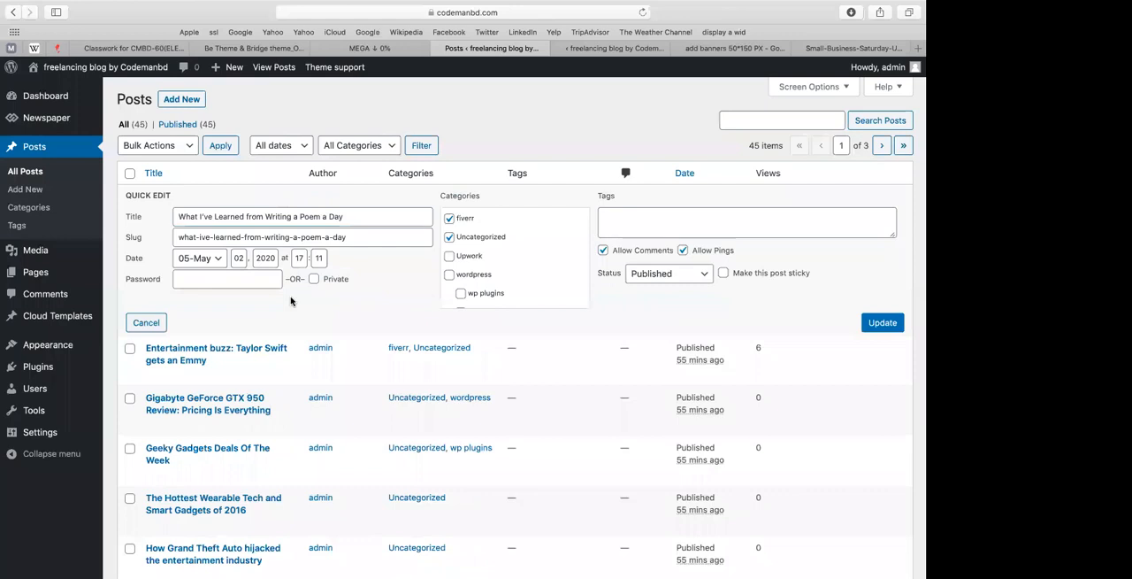
scroll(495, 274, "down", 1)
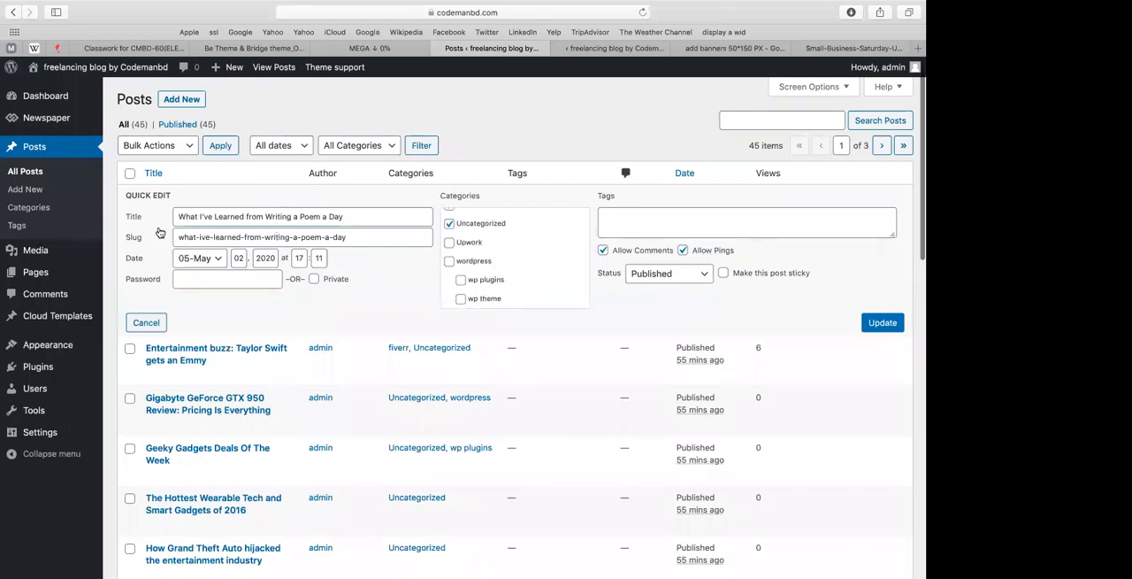
left_click(145, 325)
Step: Find the ID of "What I've Learned from Writing a Poem a Day" in its edit address and enter 94 as the block's filter ID
left_click(152, 226)
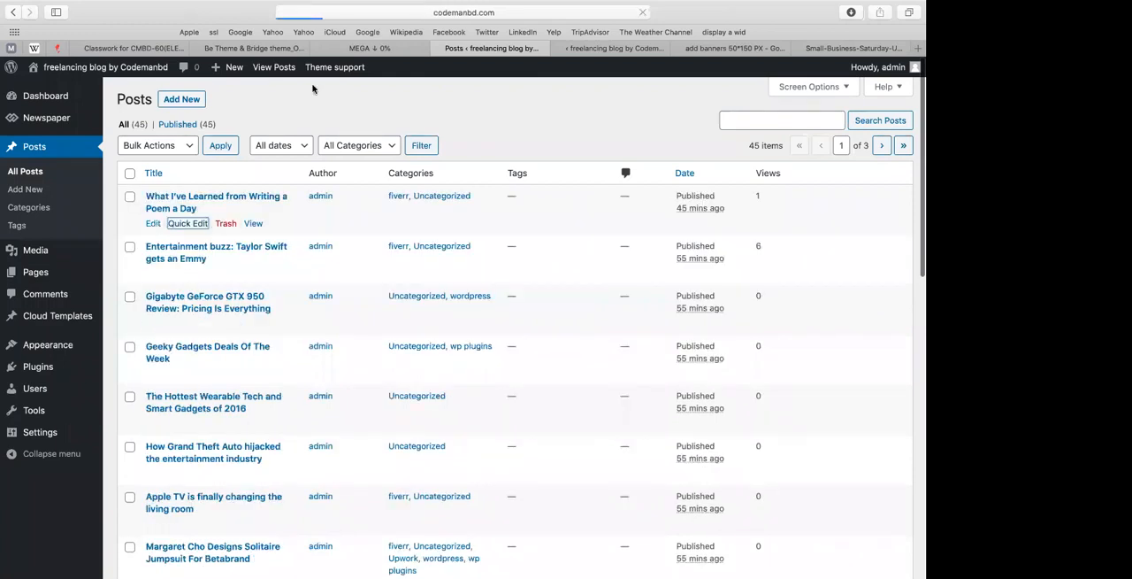
left_click(534, 13)
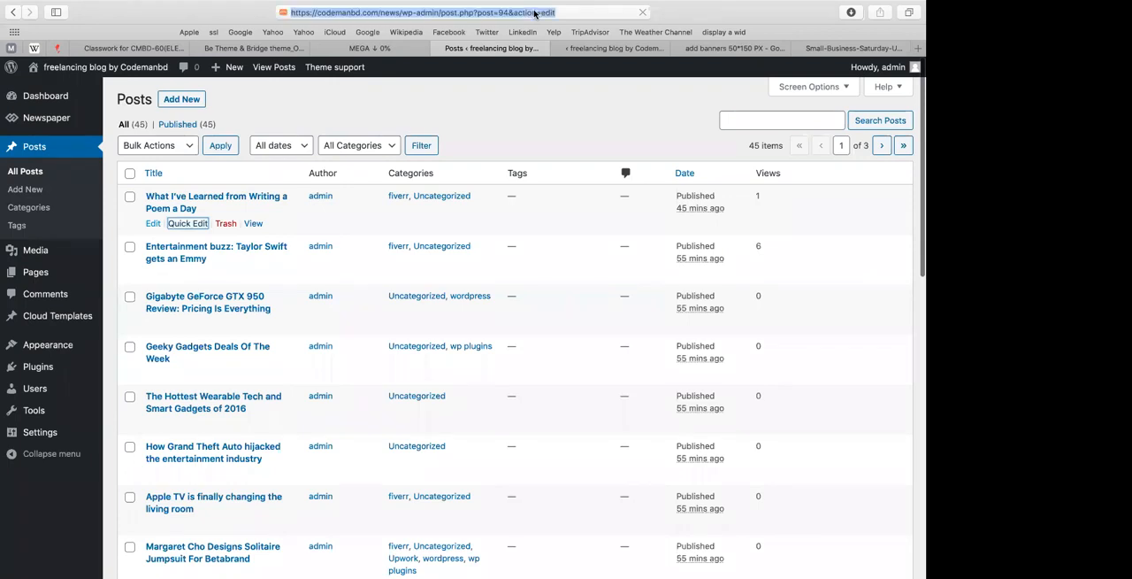
left_click(504, 12)
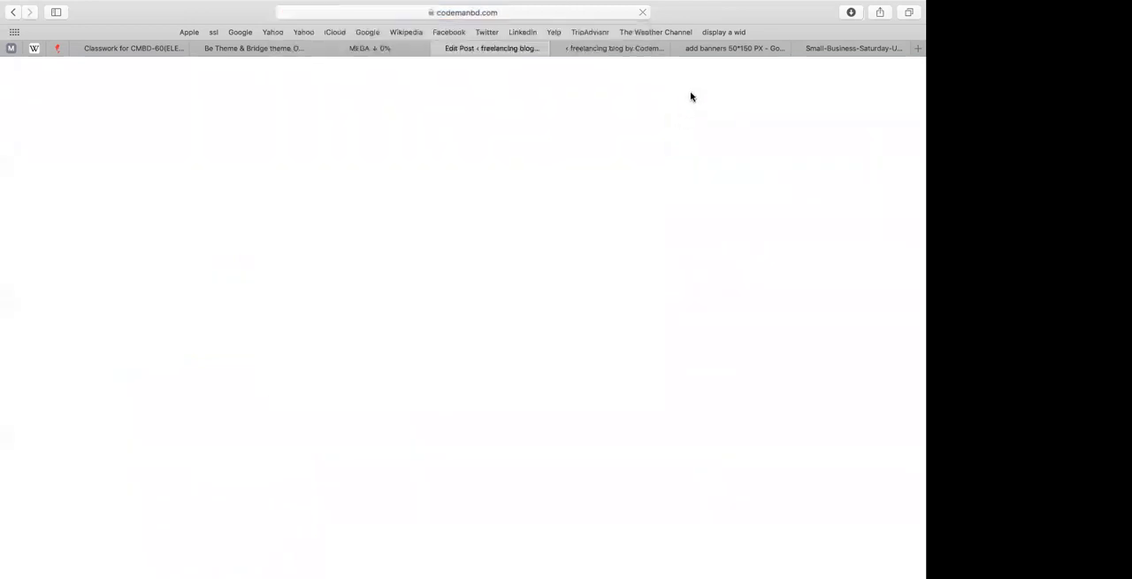
left_click(619, 48)
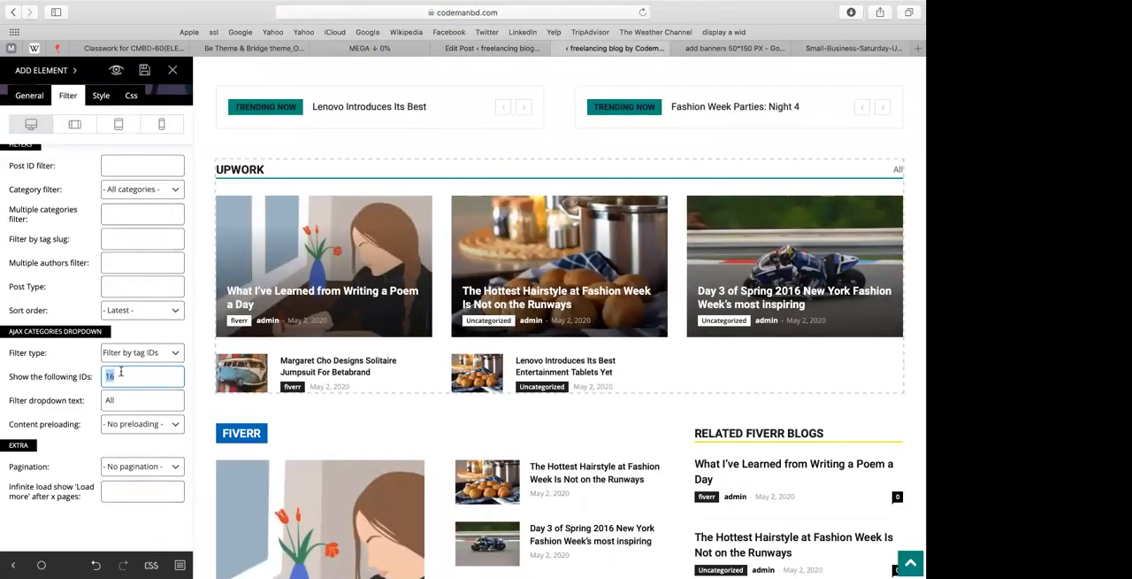
type("94")
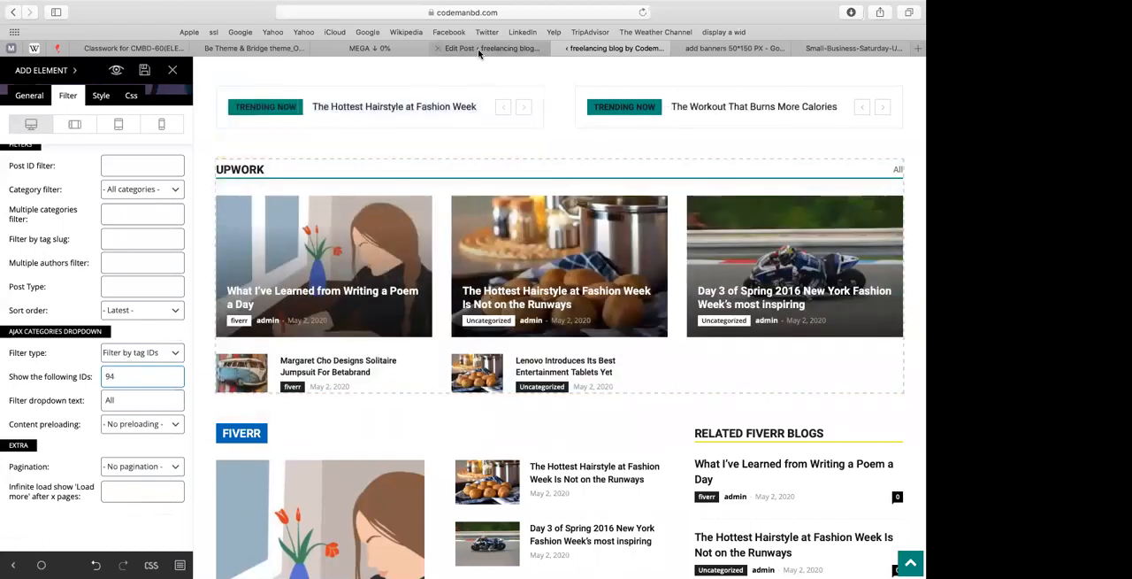
Step: Return to the posts list and quick edit "Entertainment buzz: Taylor Swift gets an Emmy" to add the Upwork and wordpress categories
left_click(478, 51)
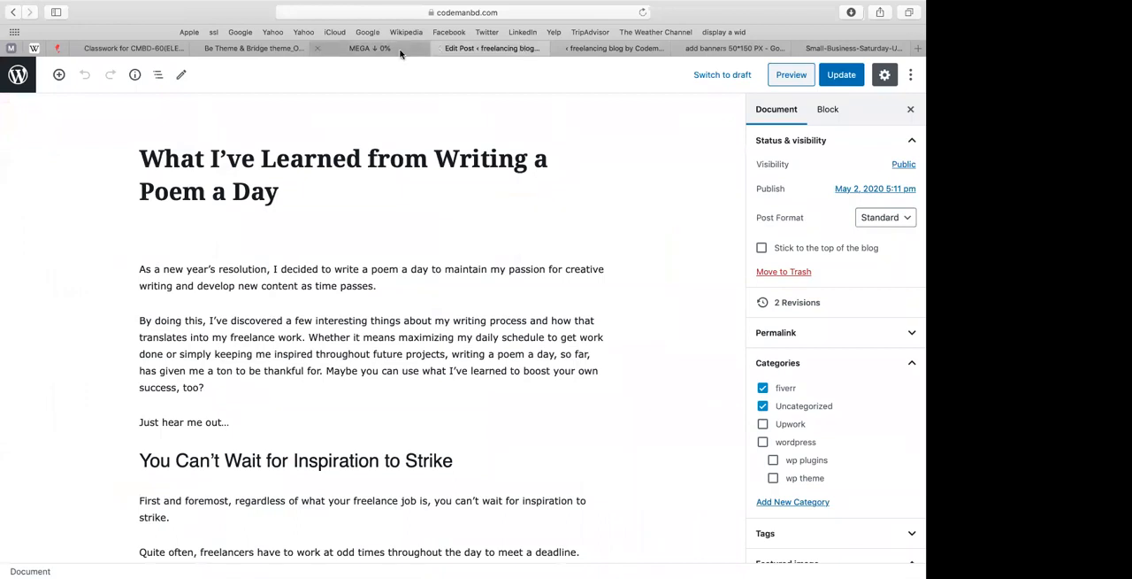
left_click(12, 13)
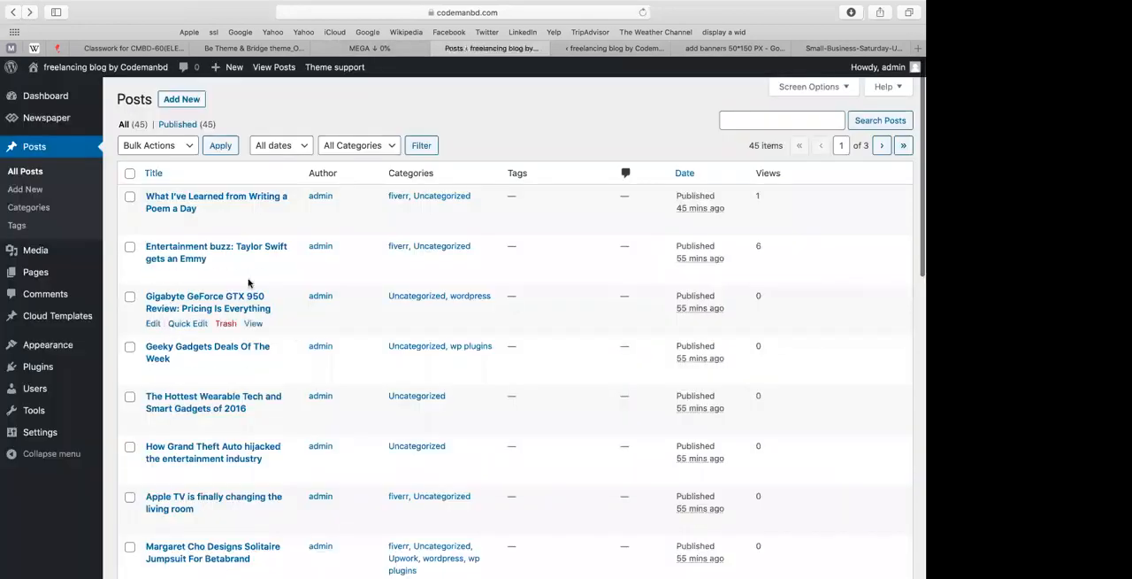
scroll(403, 232, "down", 2)
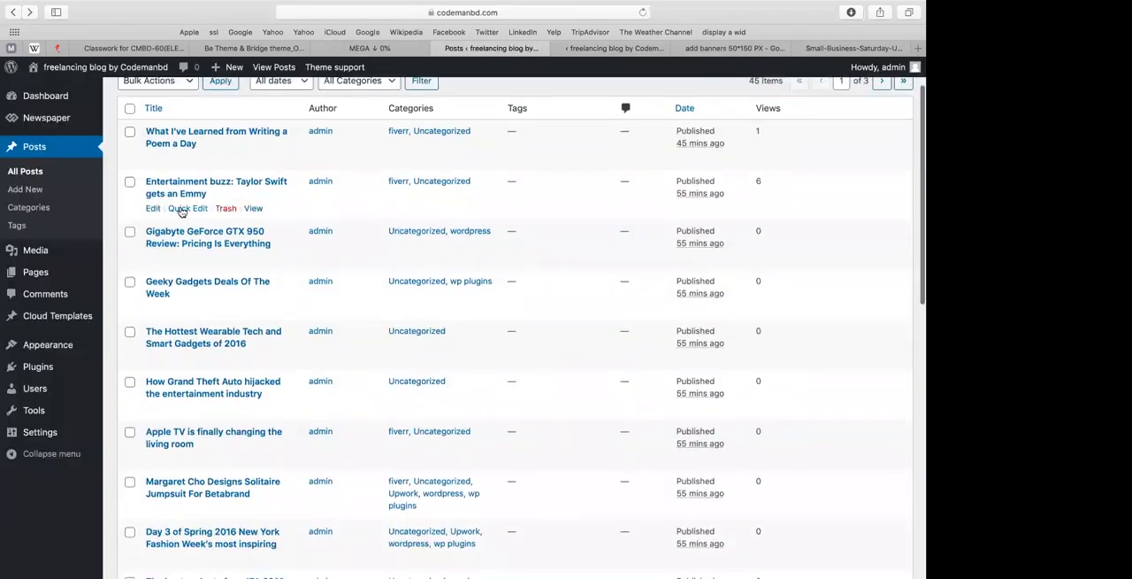
left_click(187, 208)
left_click(449, 241)
left_click(450, 259)
left_click(884, 314)
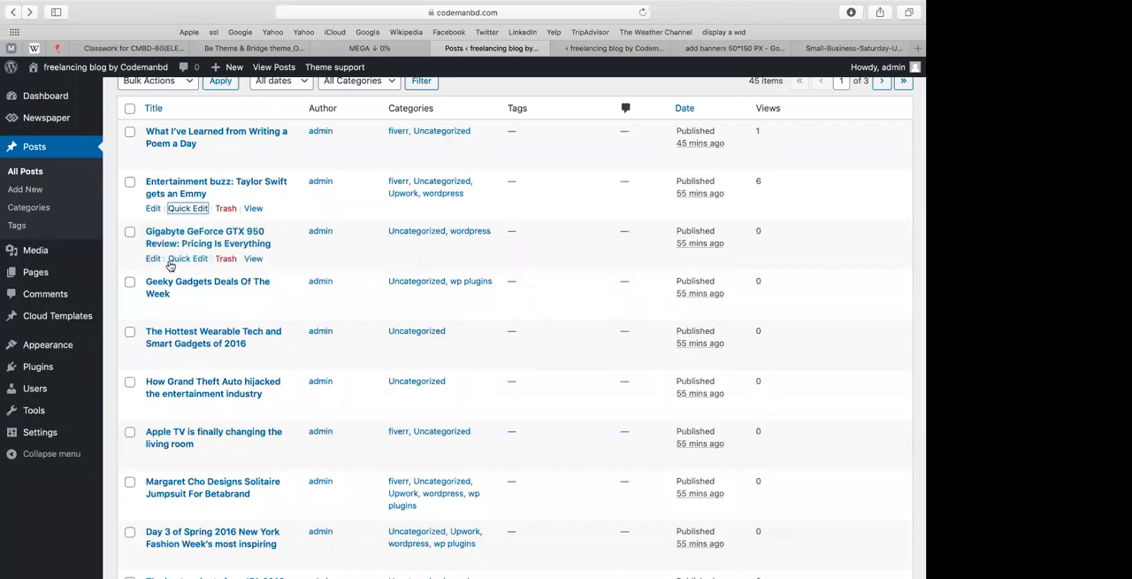
Step: Quick edit "Gigabyte GeForce GTX 950 Review" to assign fiverr, Upwork, wordpress and wp plugins, removing Uncategorized
left_click(187, 259)
left_click(449, 272)
left_click(450, 291)
left_click(482, 330)
left_click(464, 256)
left_click(882, 358)
Step: Quick edit "How Grand Theft Auto hijacked the entertainment industry" to add the fiverr, Upwork and wp plugins categories
scroll(159, 354, "down", 3)
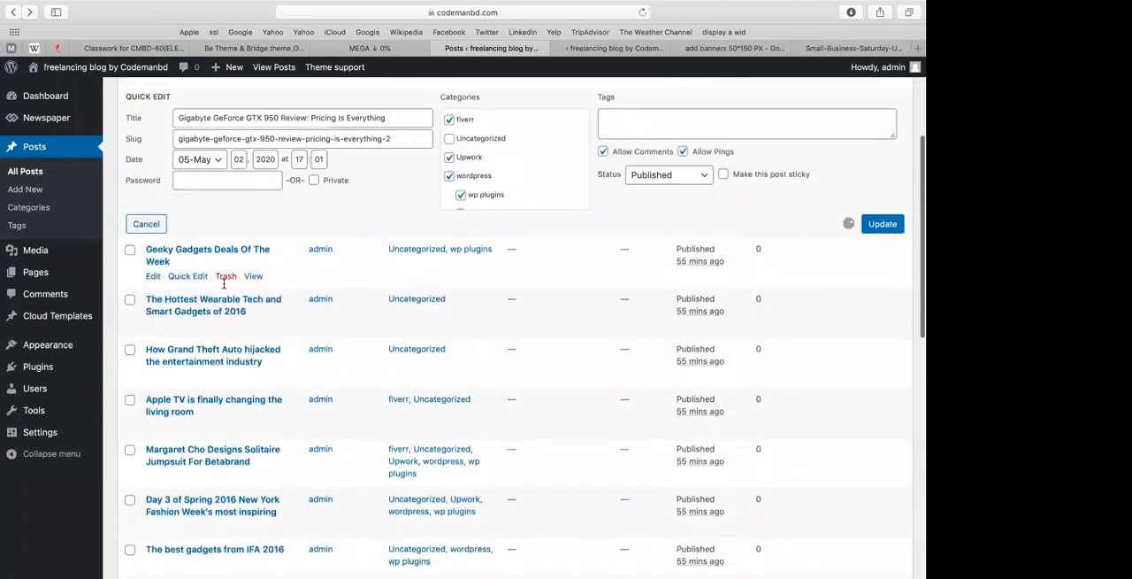
left_click(204, 275)
left_click(460, 307)
left_click(458, 269)
left_click(481, 342)
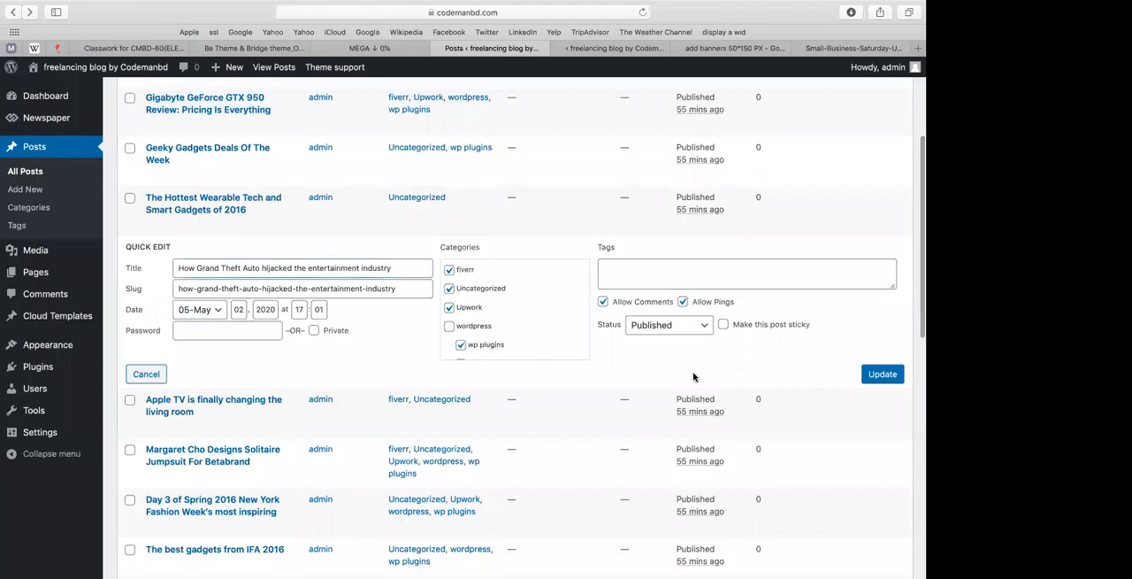
left_click(891, 376)
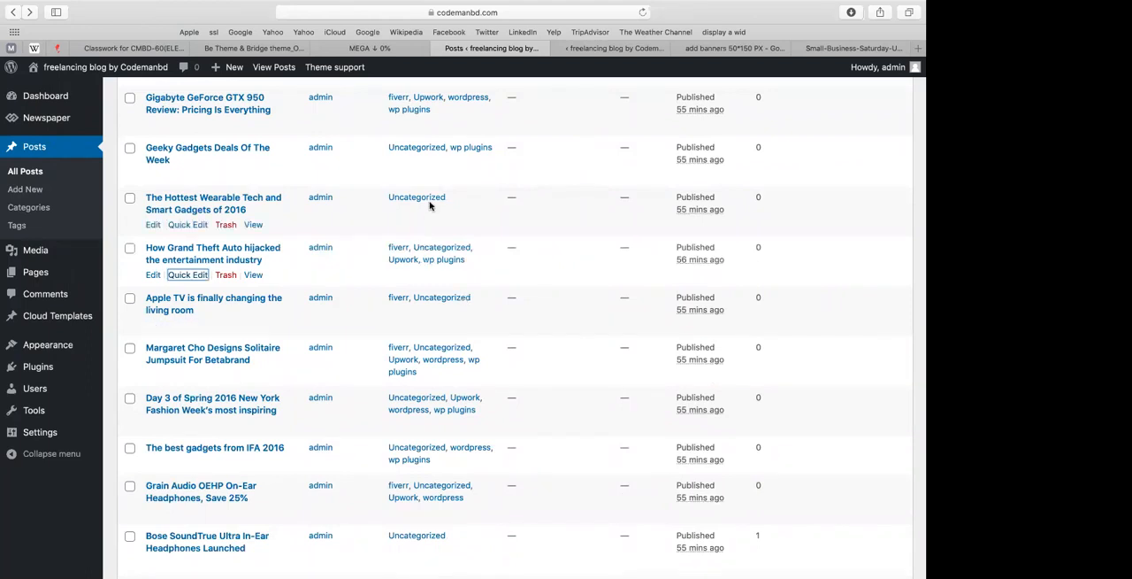
Step: Quick edit "The Hottest Wearable Tech and Smart Gadgets of 2016" to replace Uncategorized with Upwork, wordpress and wp plugins
left_click(185, 224)
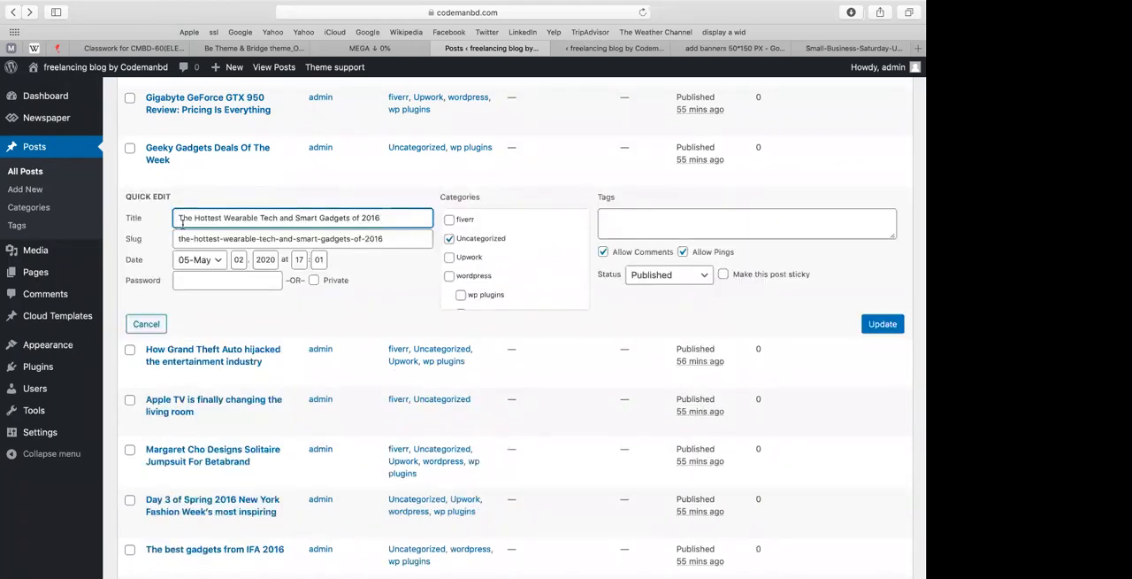
left_click(451, 239)
left_click(451, 257)
left_click(450, 276)
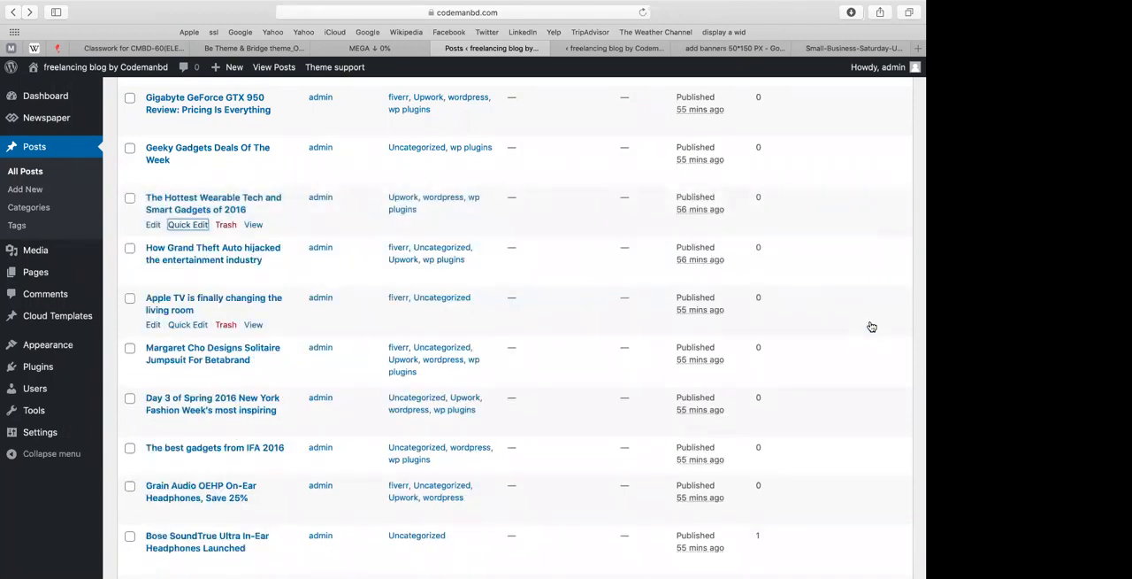
Step: Return to the page builder and delete the existing Upwork block above the Fiverr section
scroll(871, 327, "up", 5)
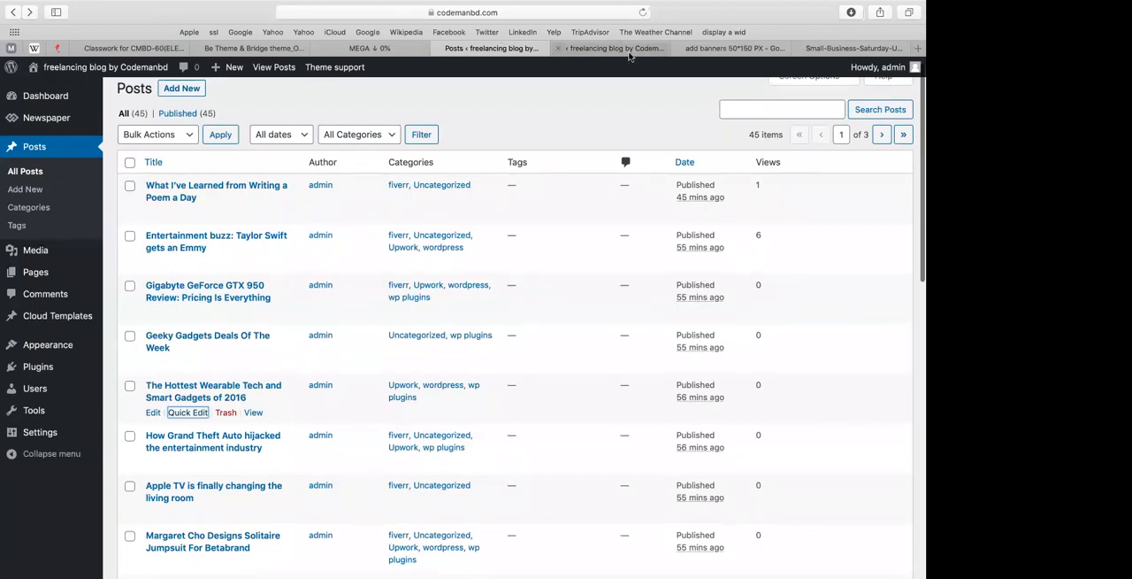
left_click(628, 52)
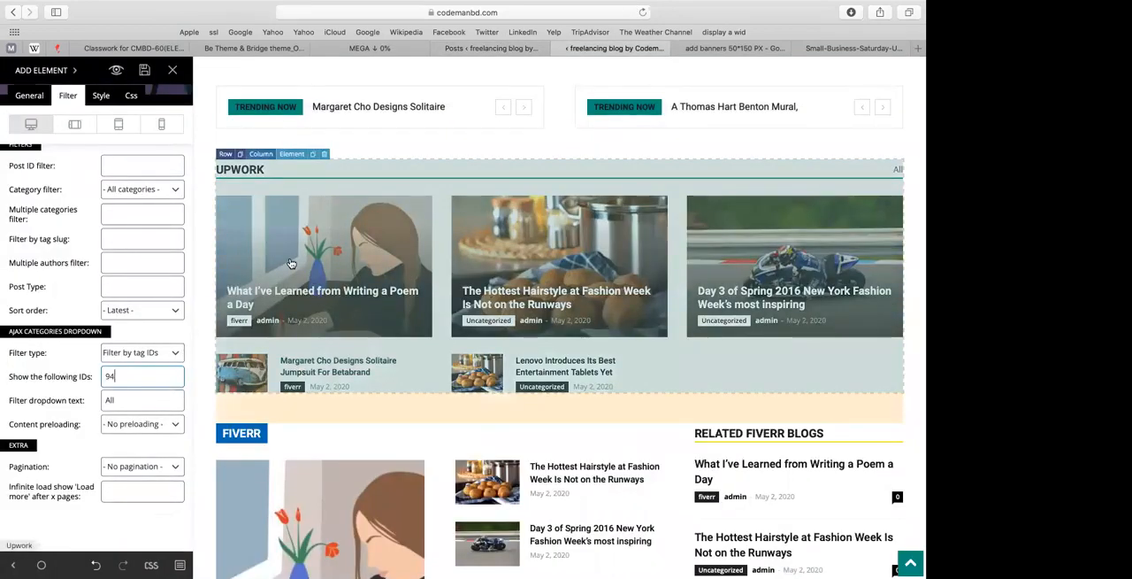
left_click(134, 355)
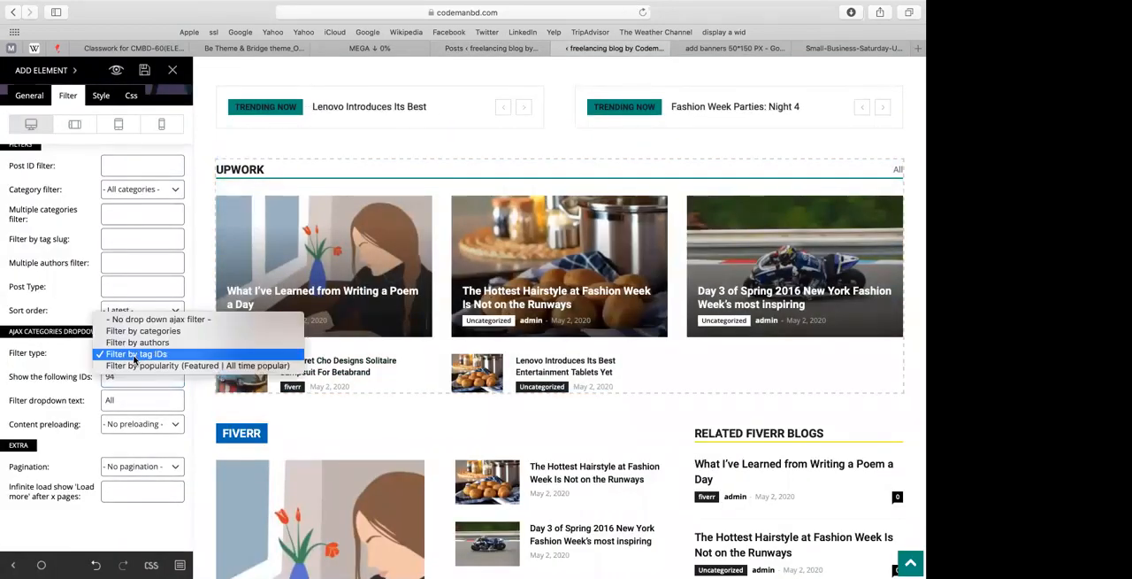
left_click(465, 148)
scroll(177, 305, "up", 2)
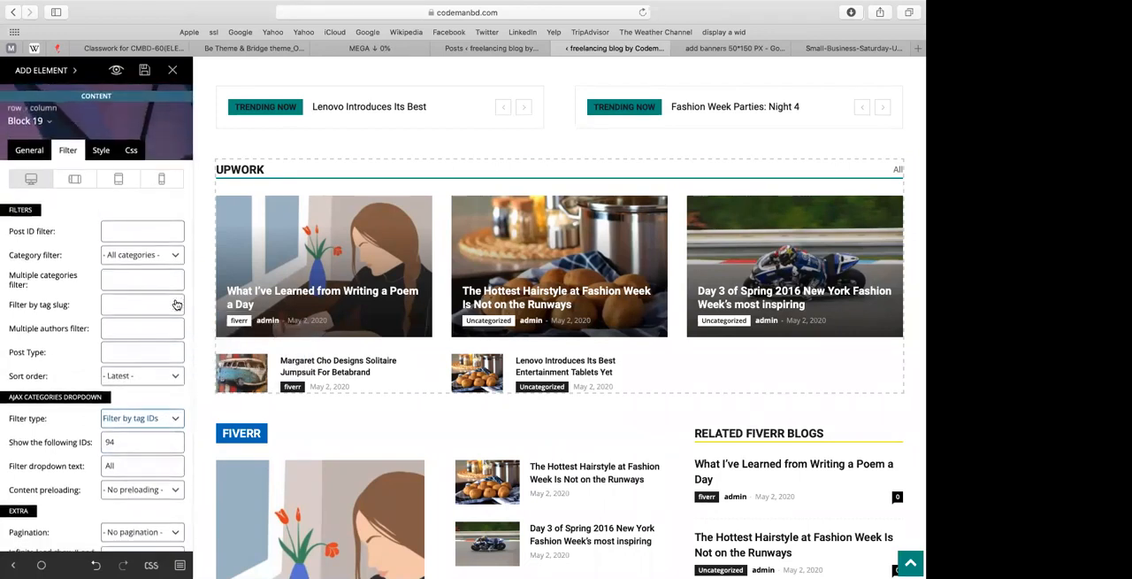
left_click(325, 154)
left_click(396, 283)
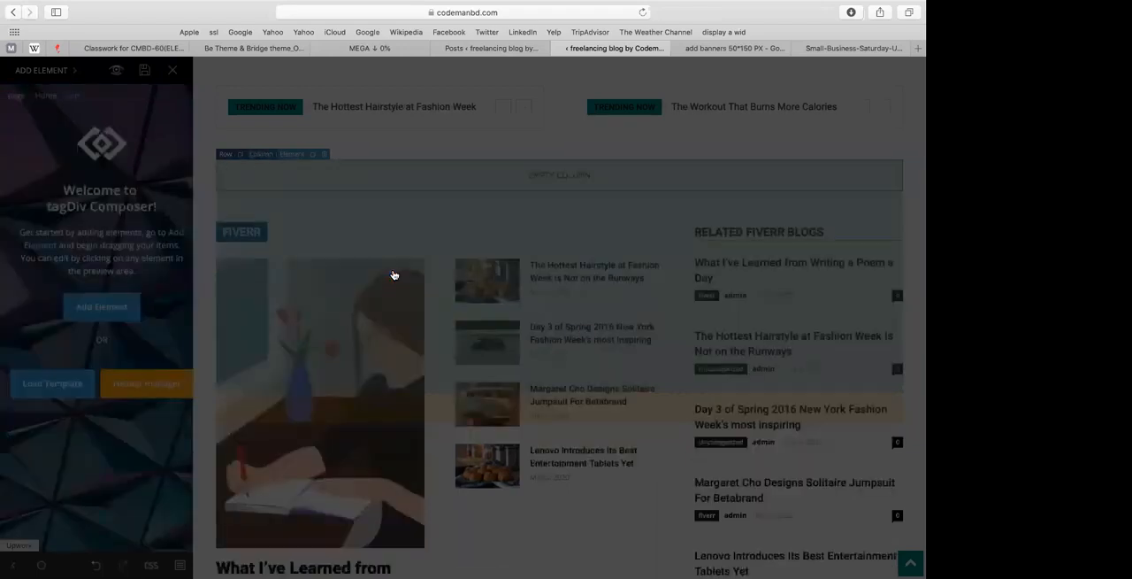
Step: Add a new Block 19 element to the empty column above the Fiverr section
left_click(101, 306)
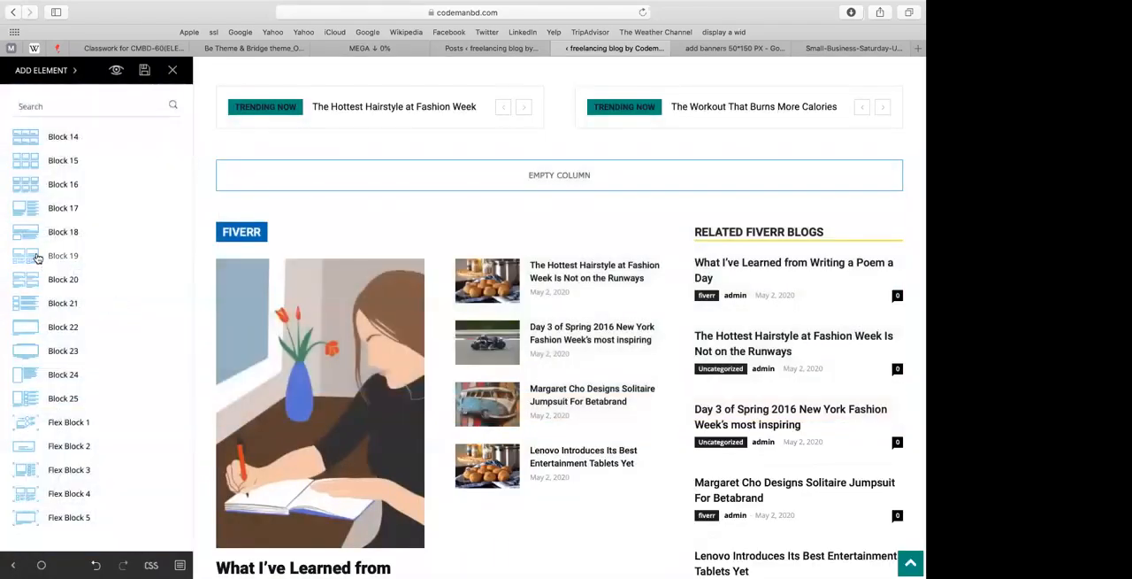
left_click(272, 187)
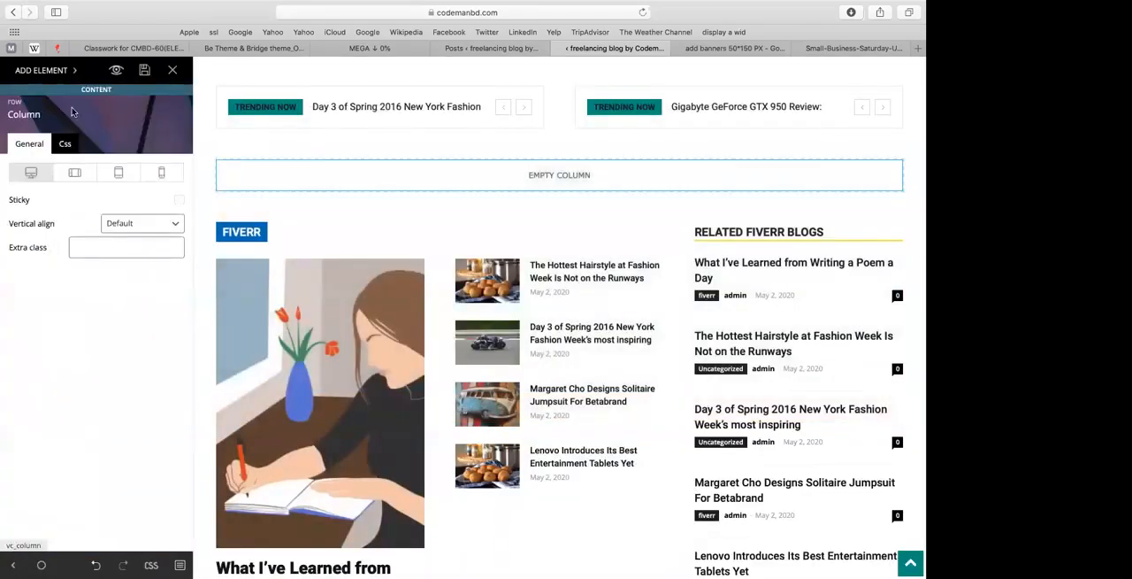
left_click(41, 70)
left_click_drag(63, 244, 299, 183)
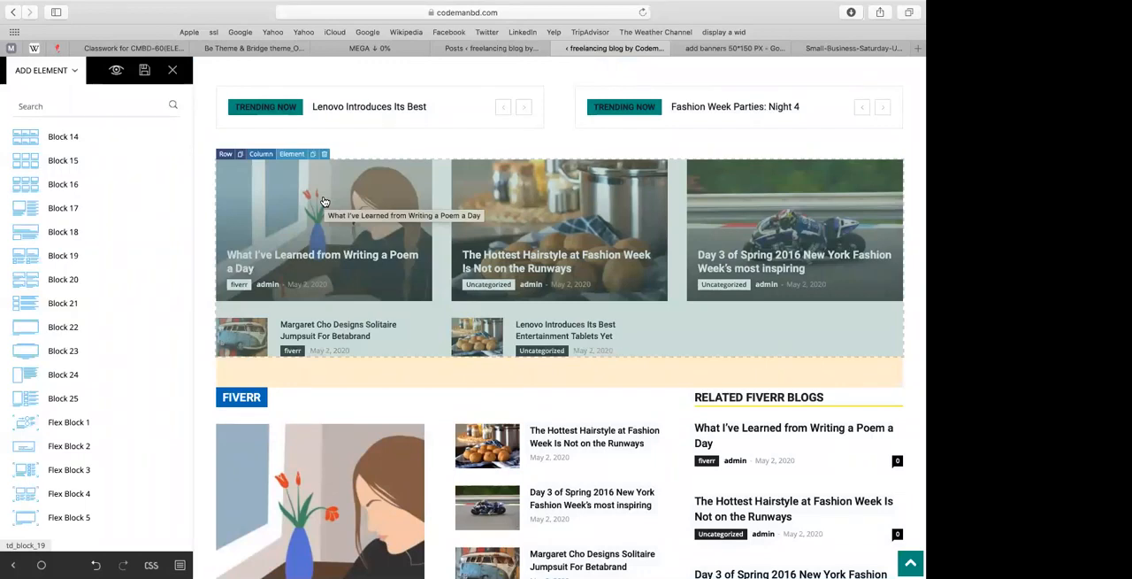
Step: Set the new block's custom title to upwork and limit its post number to 3
left_click(30, 145)
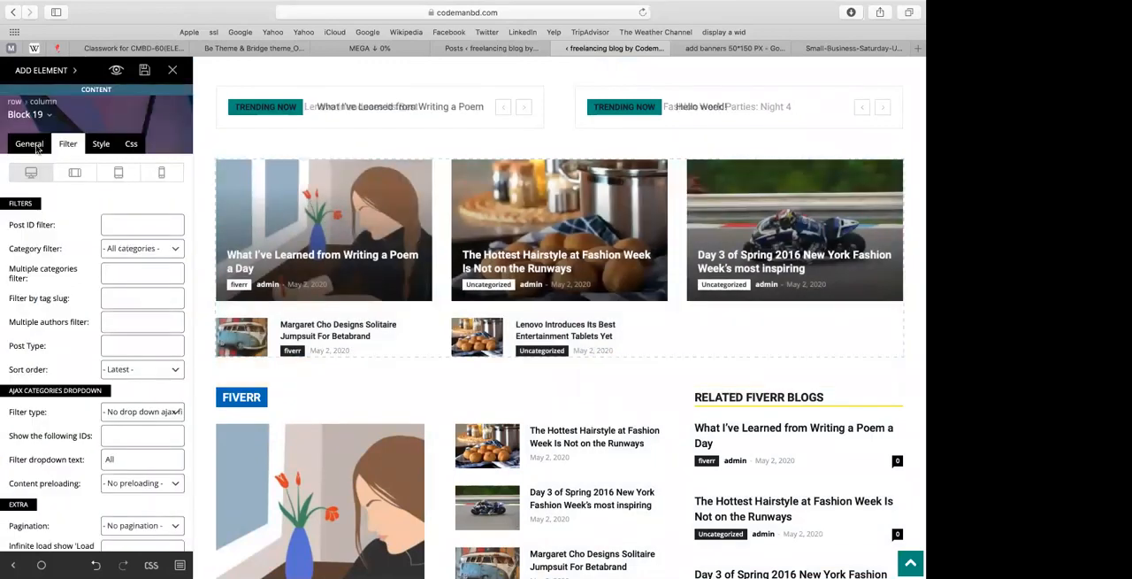
left_click(126, 224)
type("upwork")
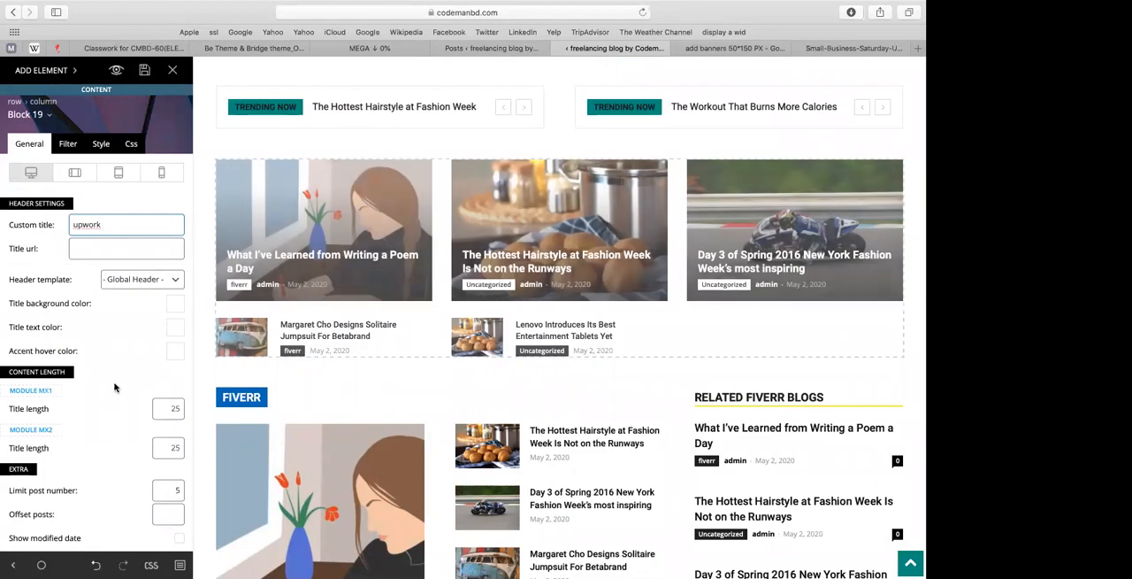
scroll(114, 387, "down", 2)
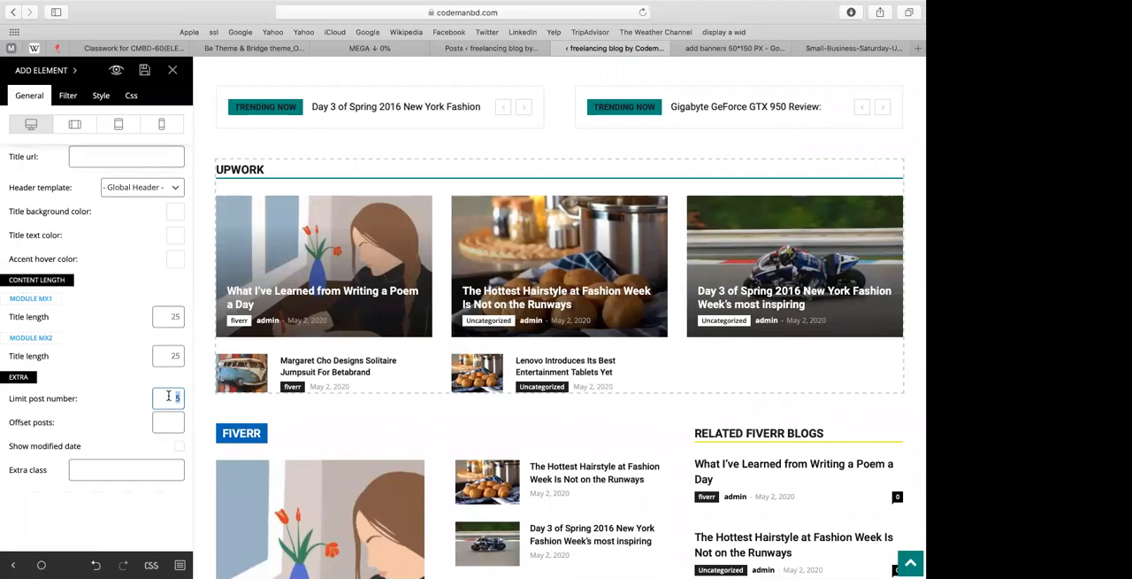
double_click(168, 396)
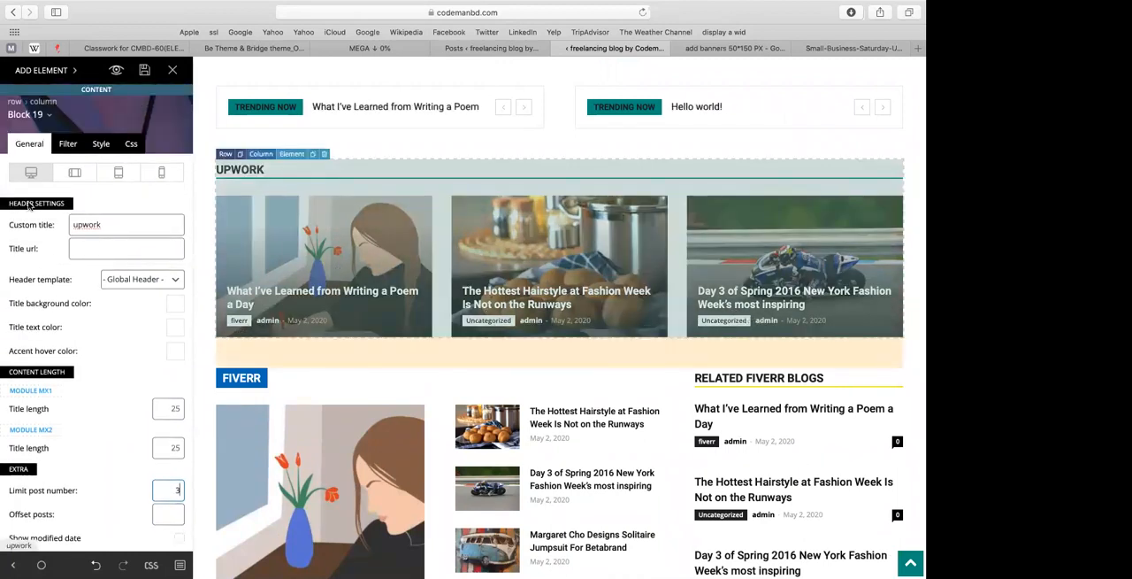
Step: Set the new block's category filter to Upwork (id 17) and save the page
left_click(65, 145)
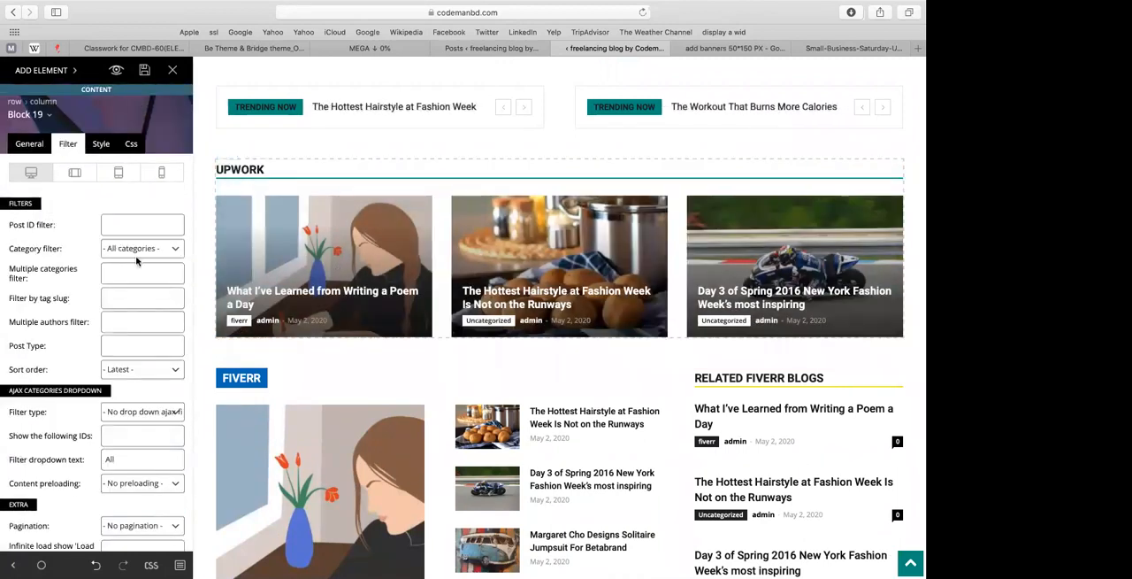
left_click(139, 250)
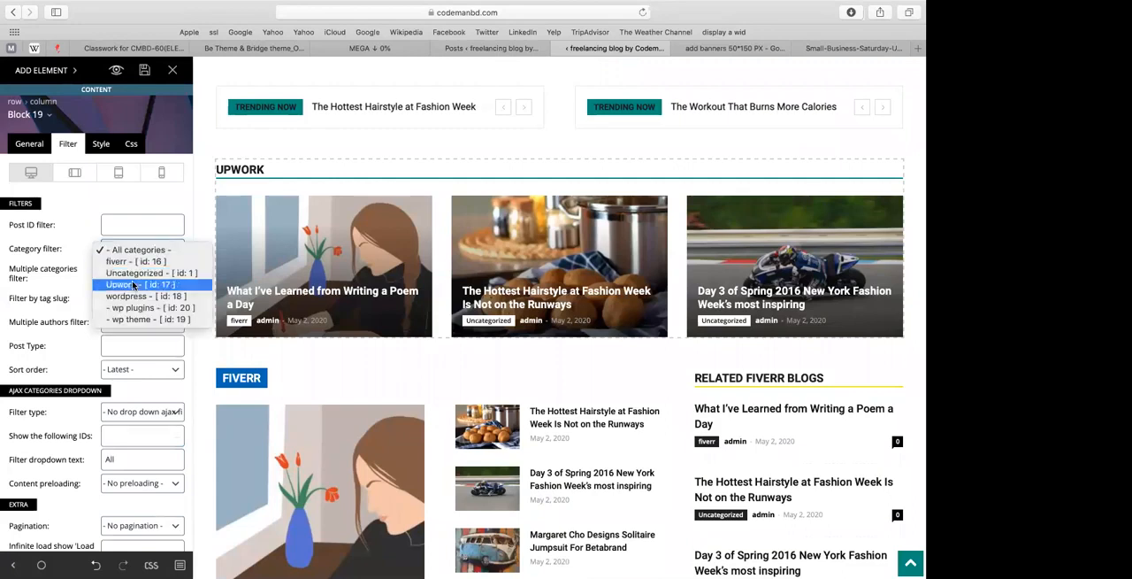
left_click(133, 283)
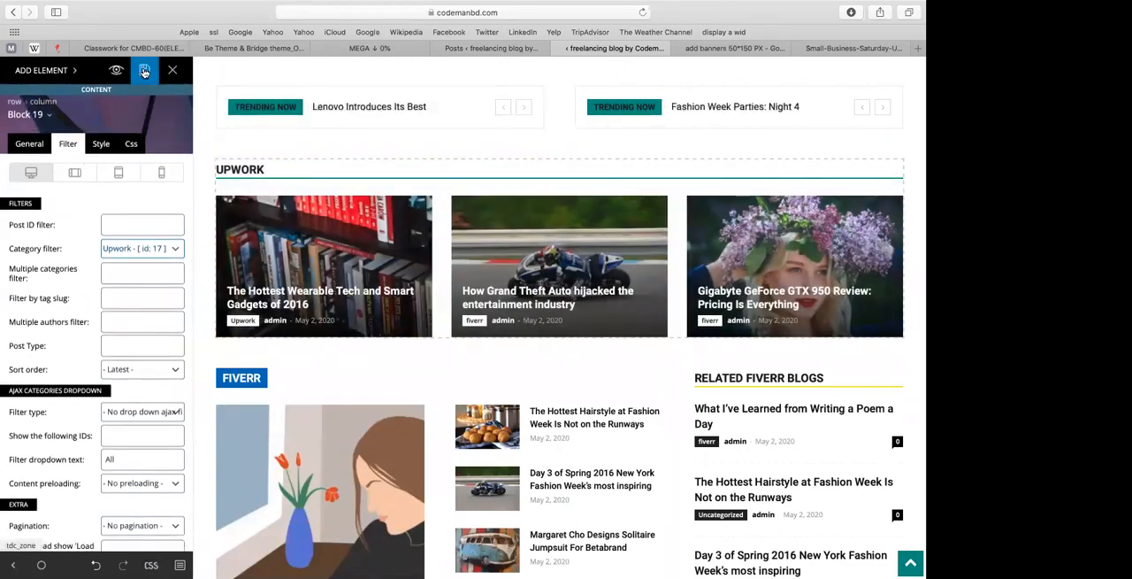
left_click(144, 70)
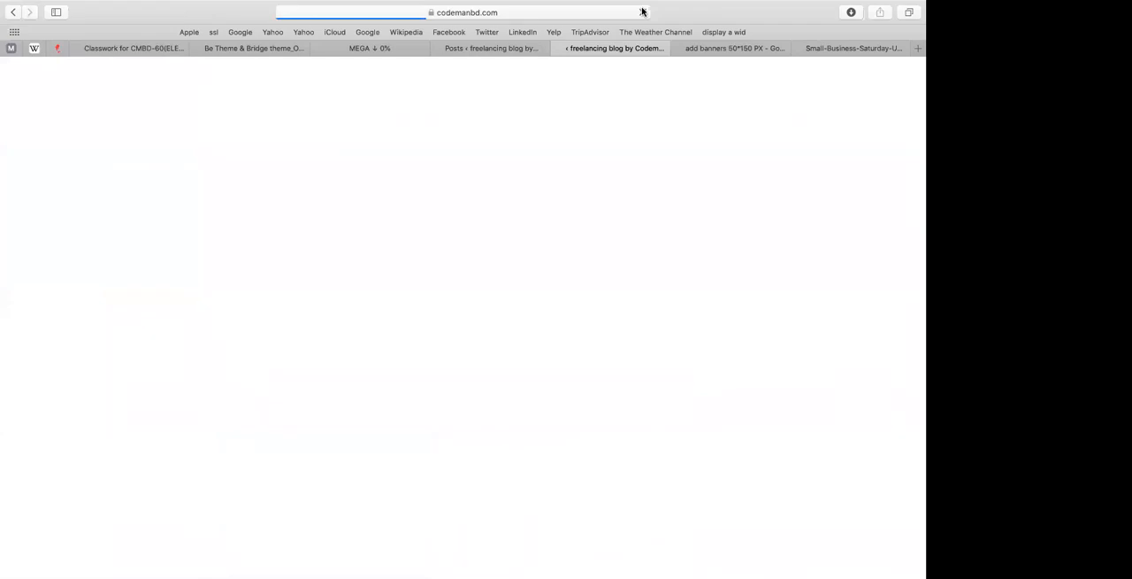
Step: Check the categories assigned to the posts in the posts list, then return to the page builder
left_click(525, 49)
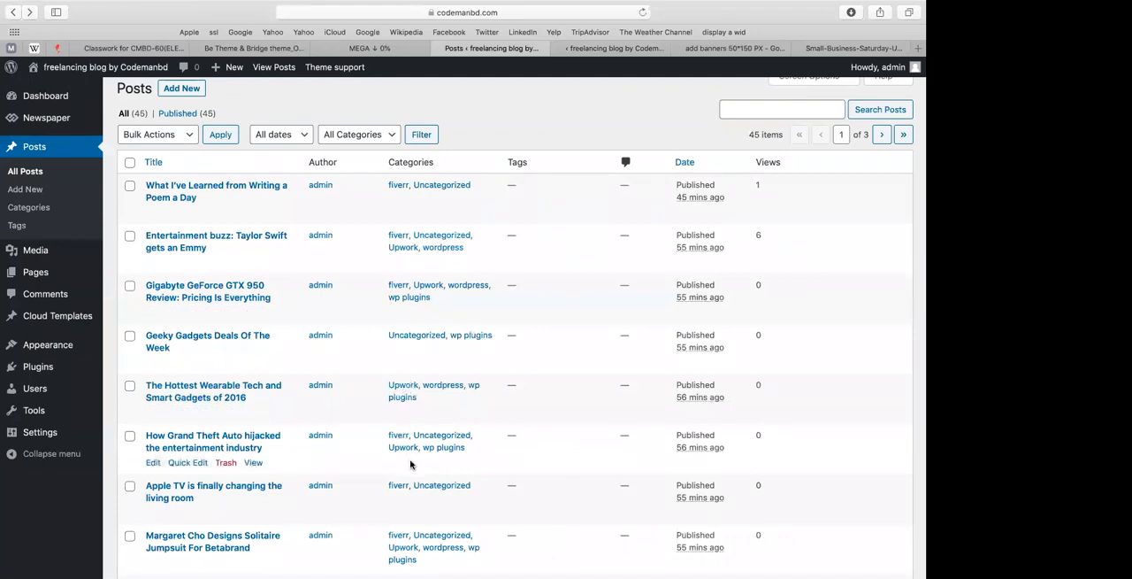
left_click(620, 50)
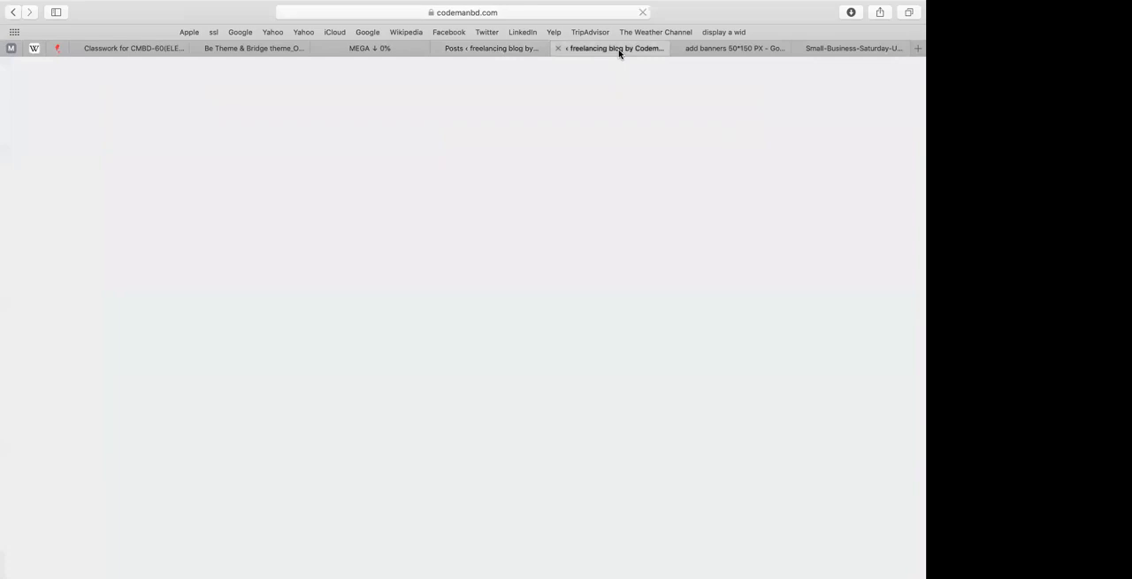
scroll(315, 127, "down", 4)
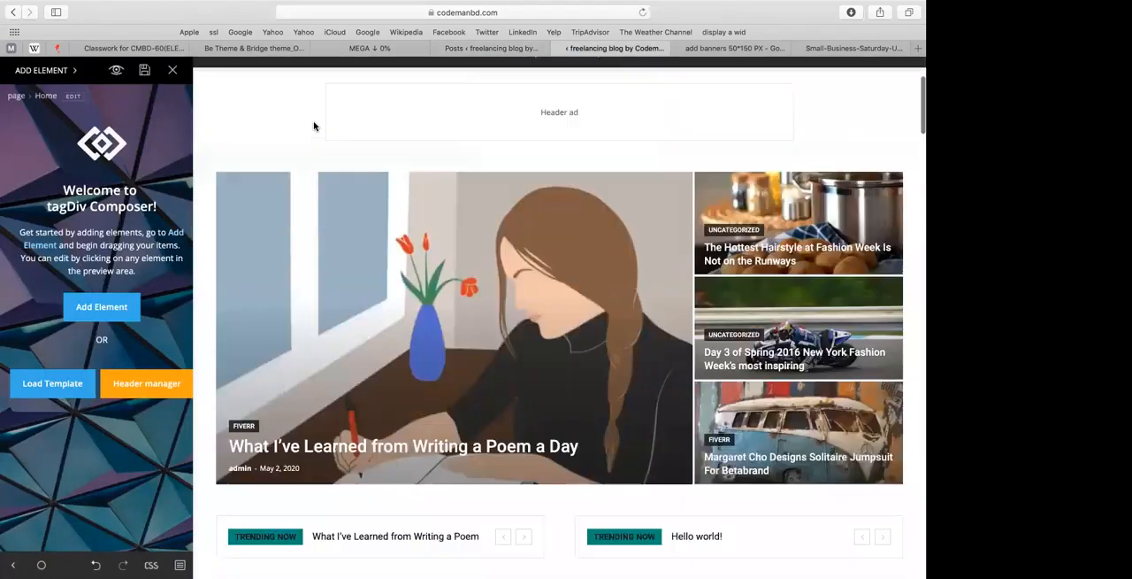
left_click(309, 134)
left_click(259, 76)
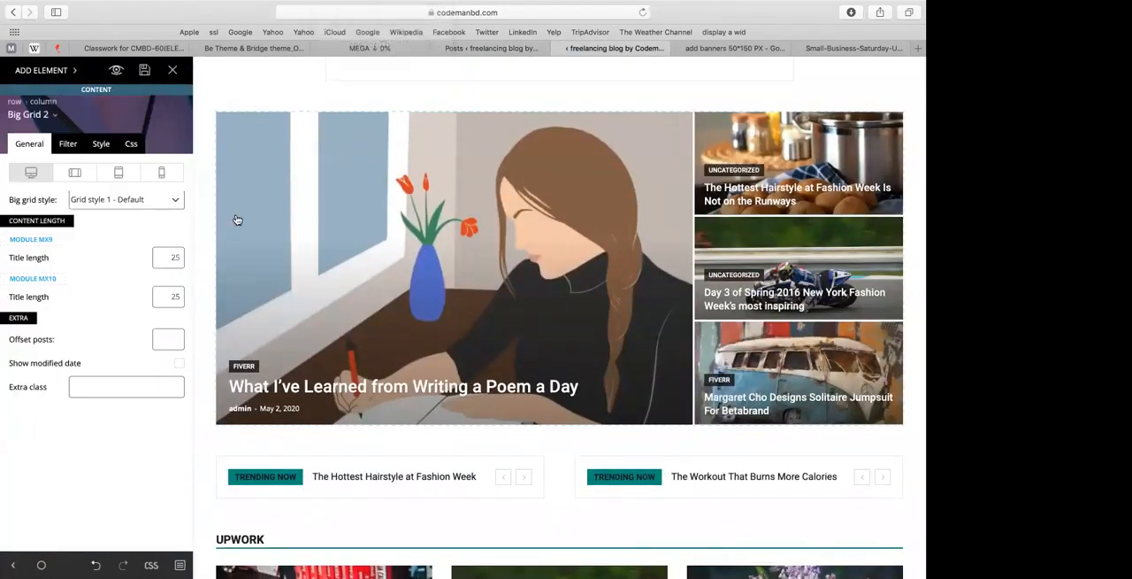
Step: Open the Upwork block's filter settings, keep Upwork as the category filter, and enter upwork as the multiple categories filter
scroll(237, 220, "down", 10)
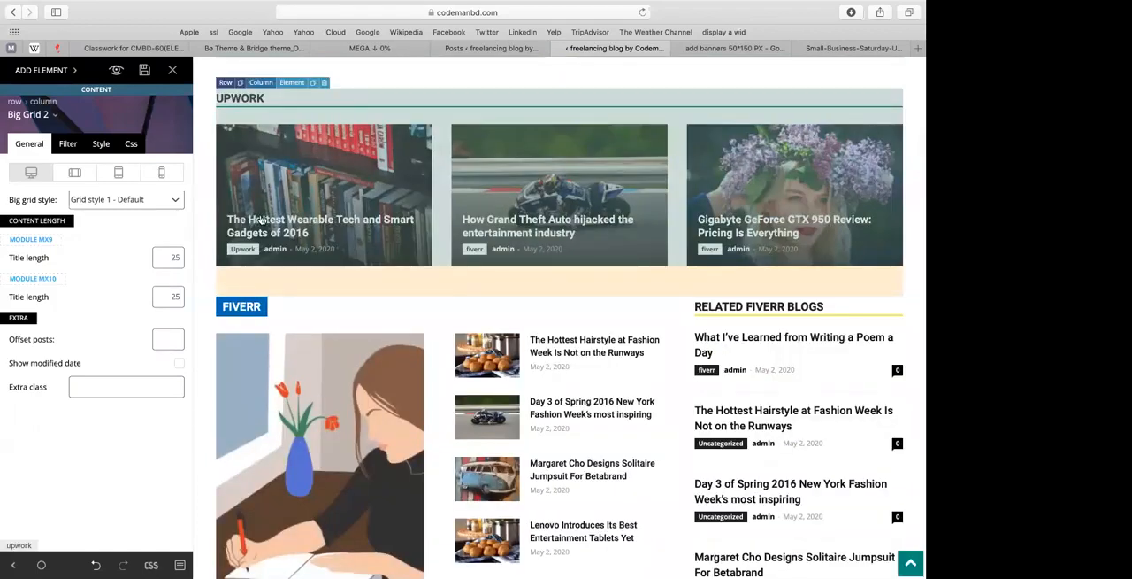
left_click(262, 220)
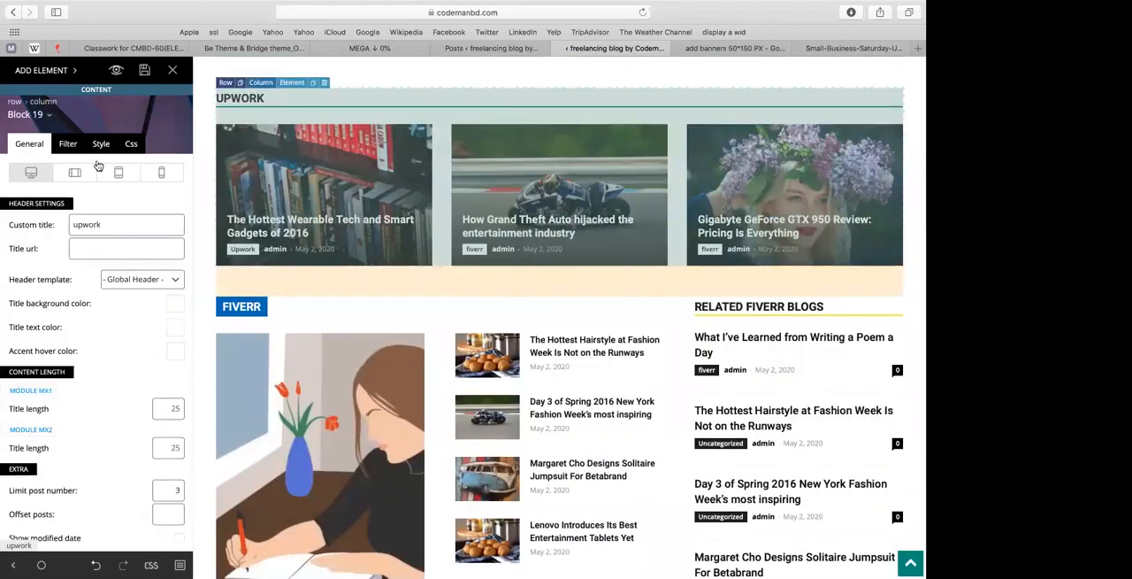
left_click(67, 143)
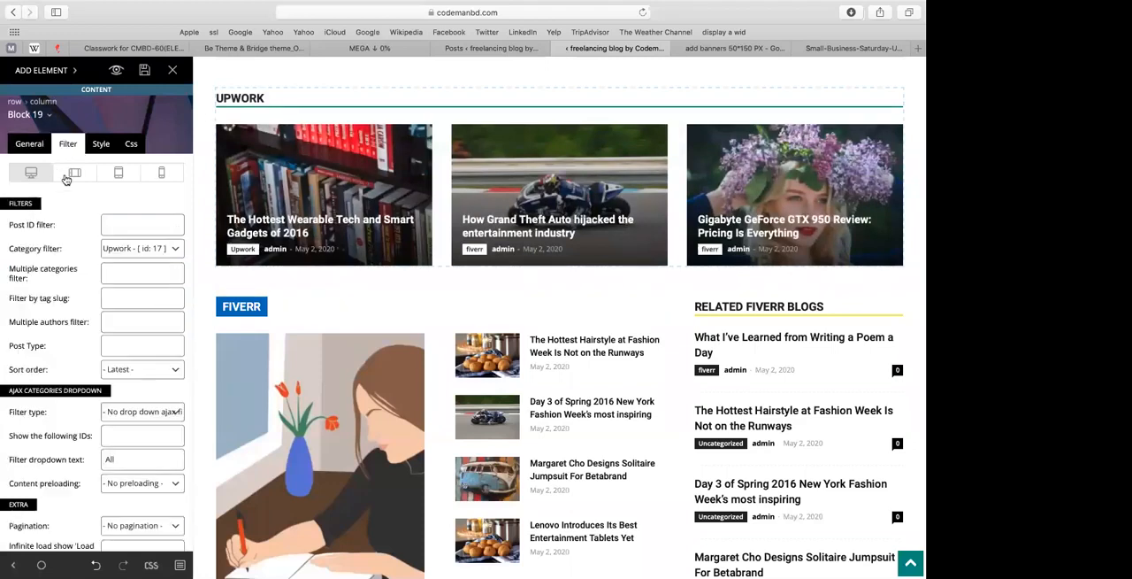
left_click(141, 251)
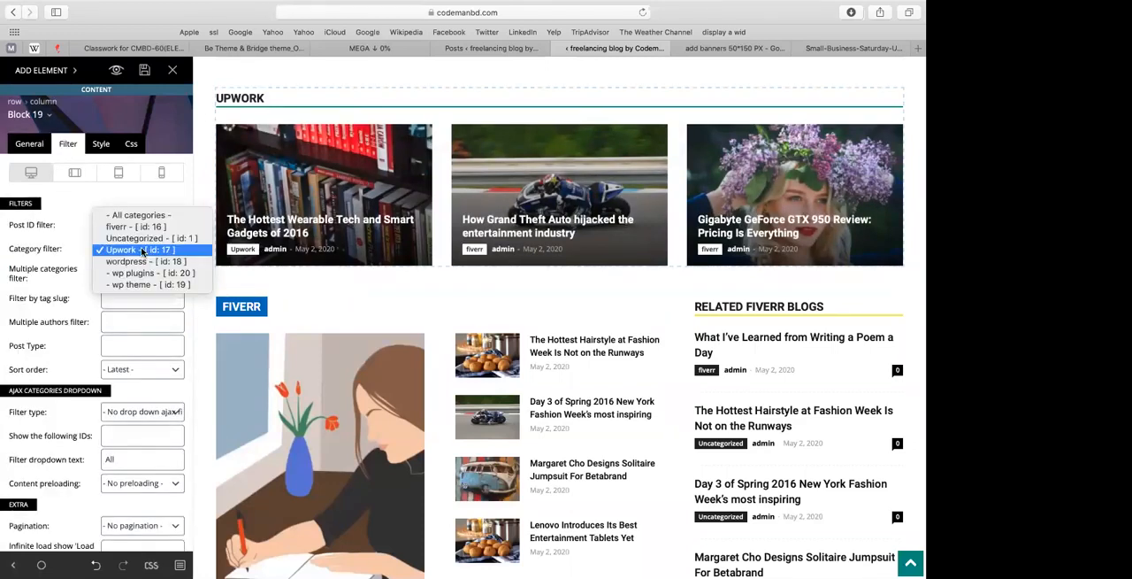
left_click(142, 250)
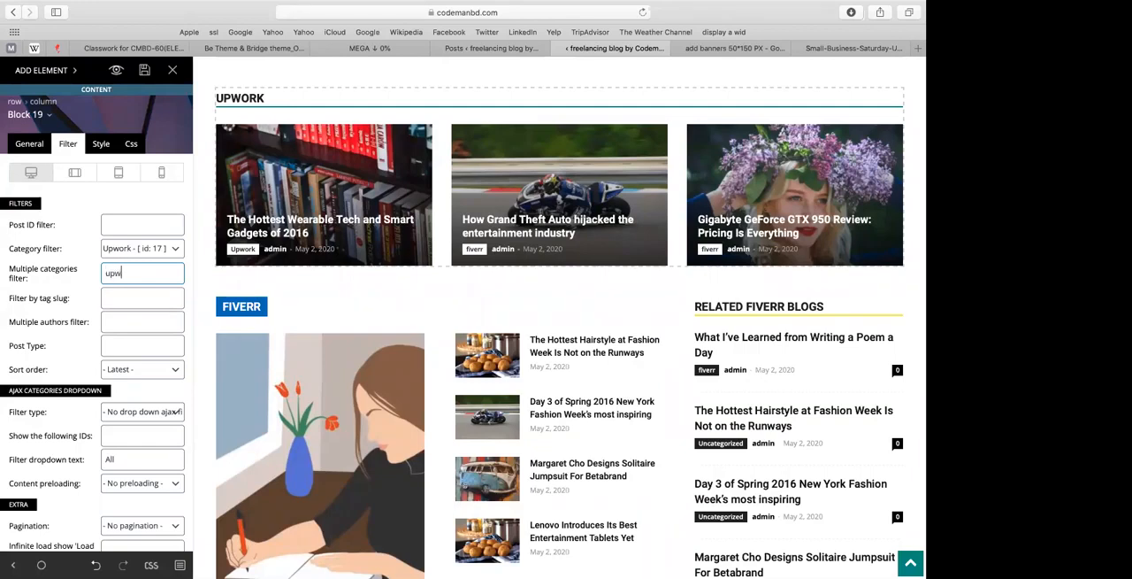
type("k")
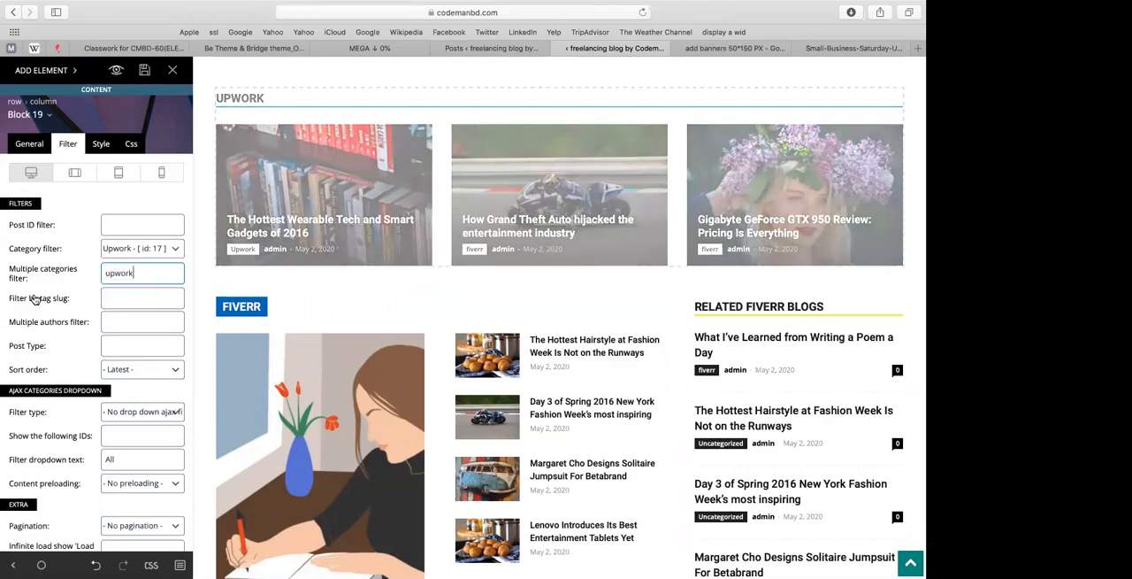
Step: Try all categories as the Upwork block's category filter, then close the page builder tab without saving
left_click(104, 252)
left_click(121, 216)
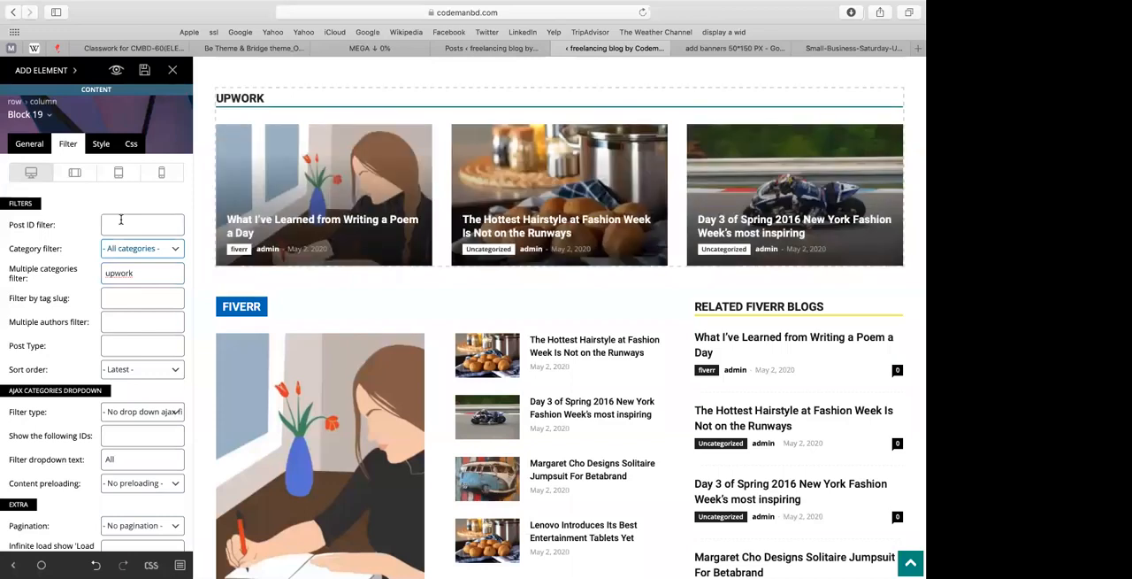
double_click(124, 270)
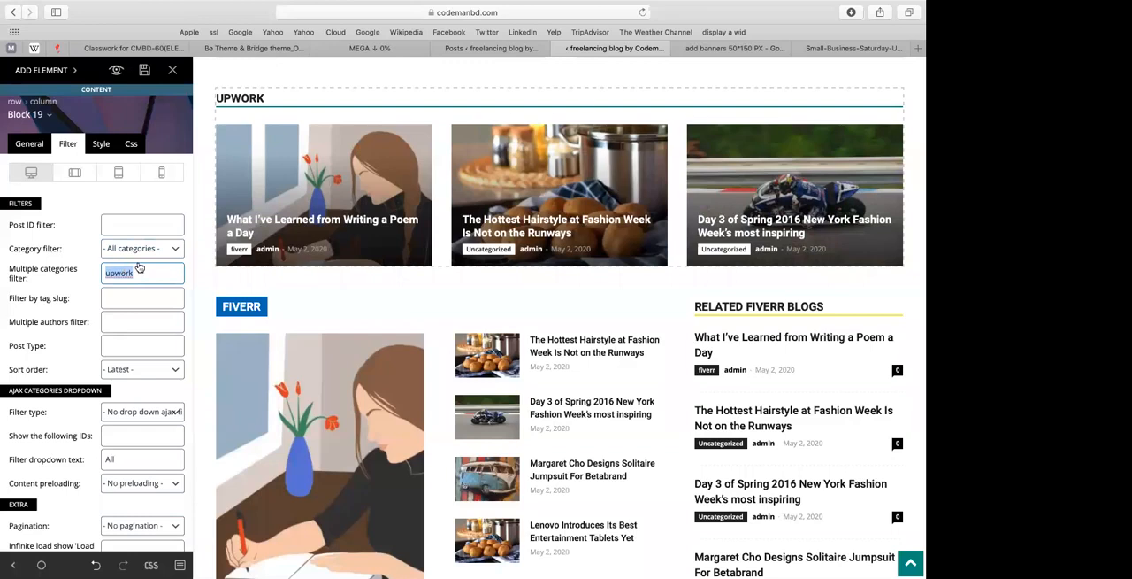
left_click(570, 48)
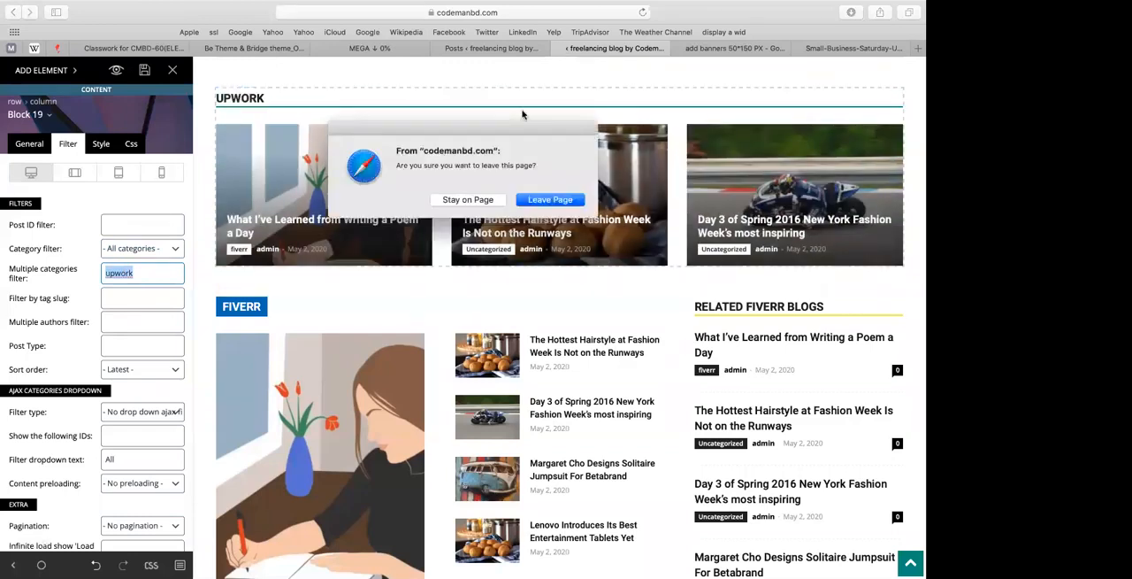
left_click(550, 200)
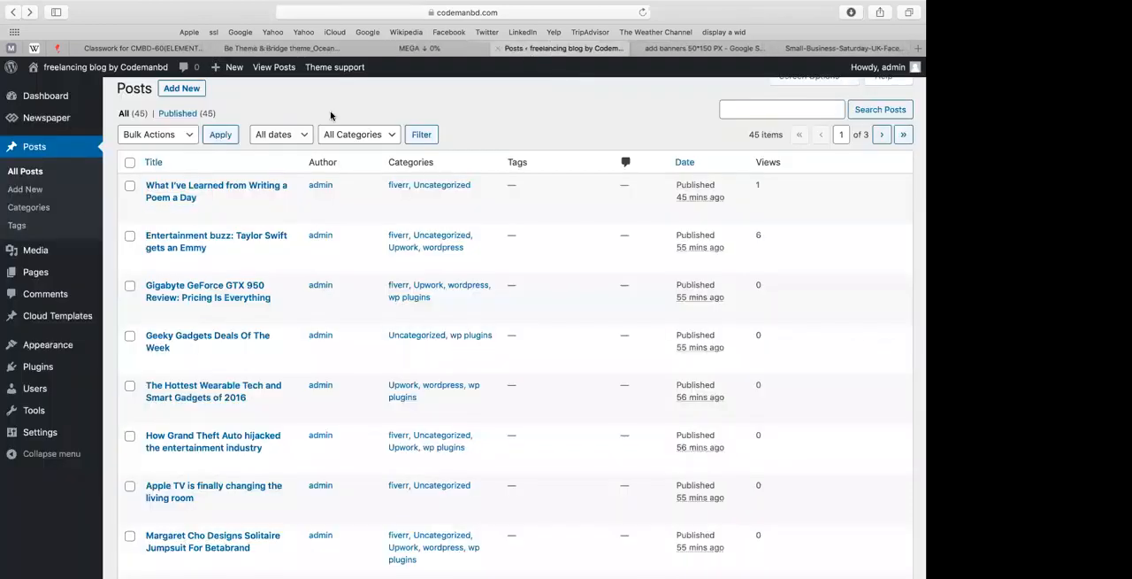
Step: Open the live blog from the posts list and examine the posts on the Upwork category page
scroll(70, 119, "up", 2)
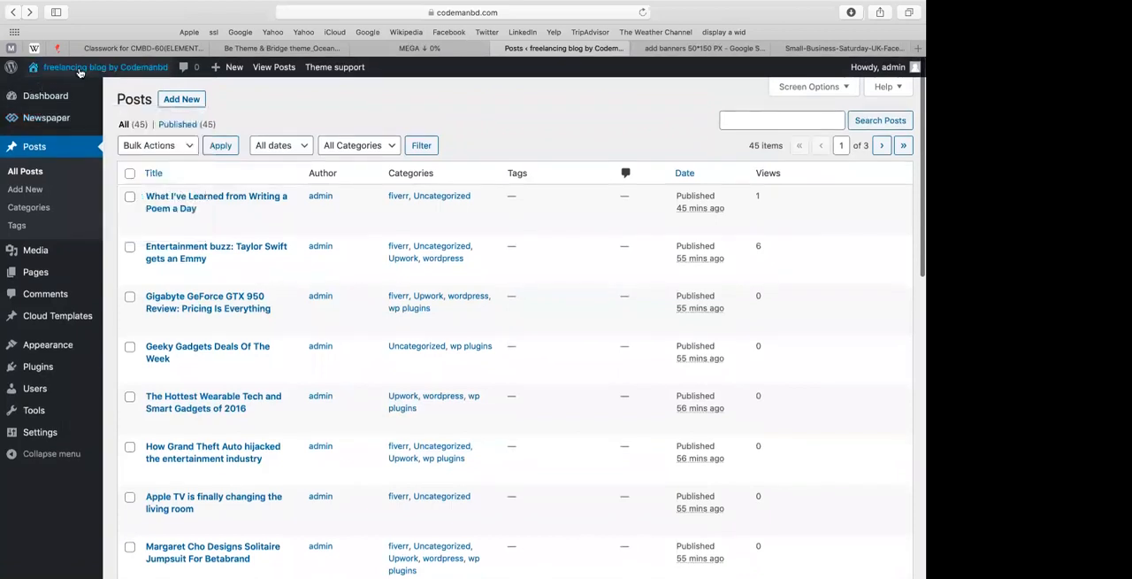
left_click(78, 71)
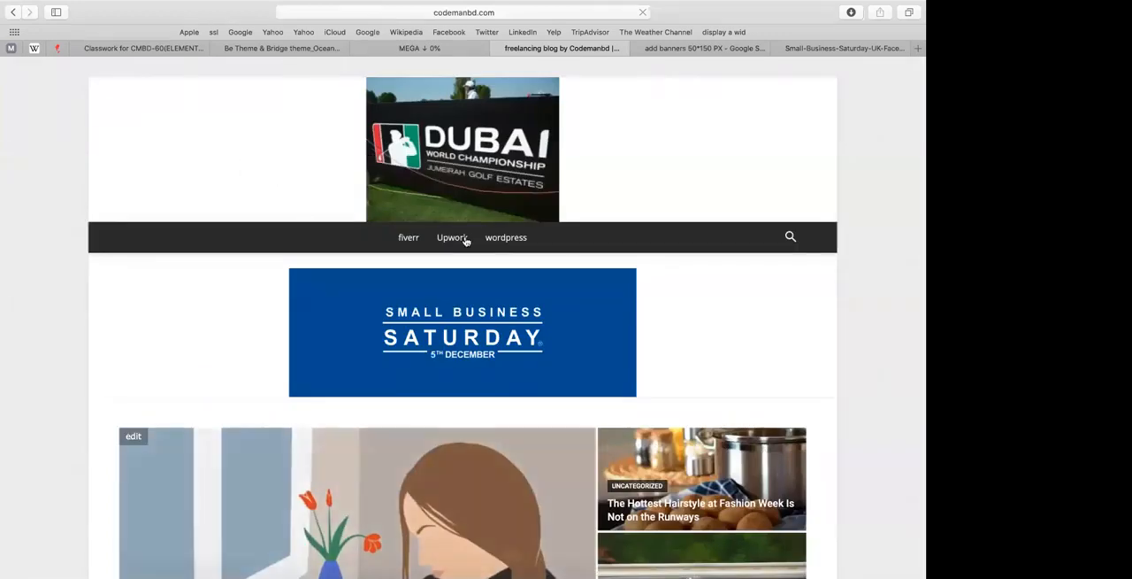
left_click(438, 235)
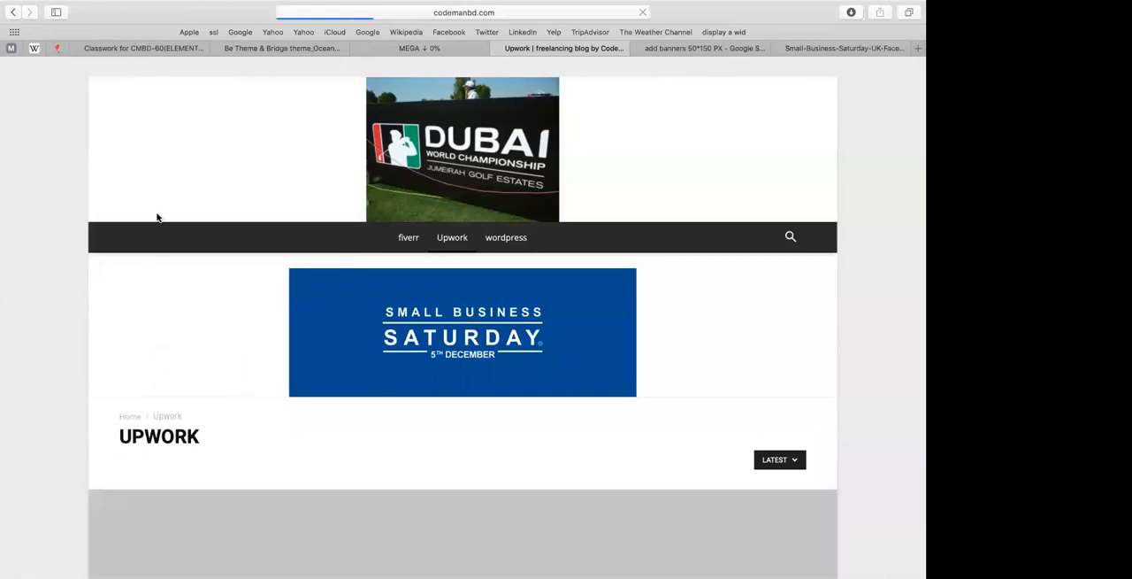
scroll(31, 360, "down", 8)
scroll(31, 361, "down", 9)
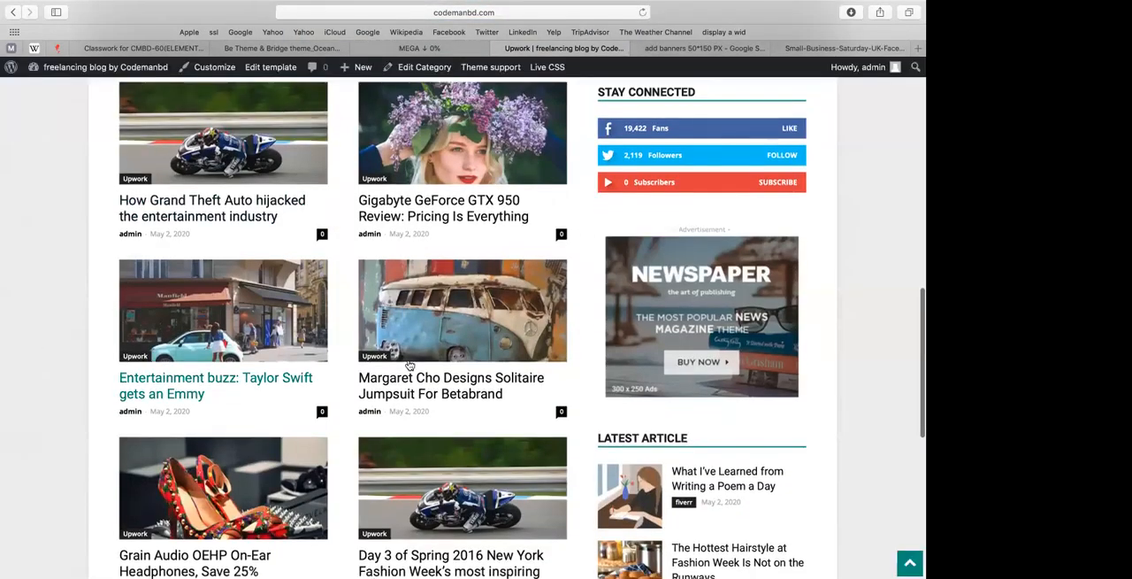
right_click(405, 341)
left_click(20, 159)
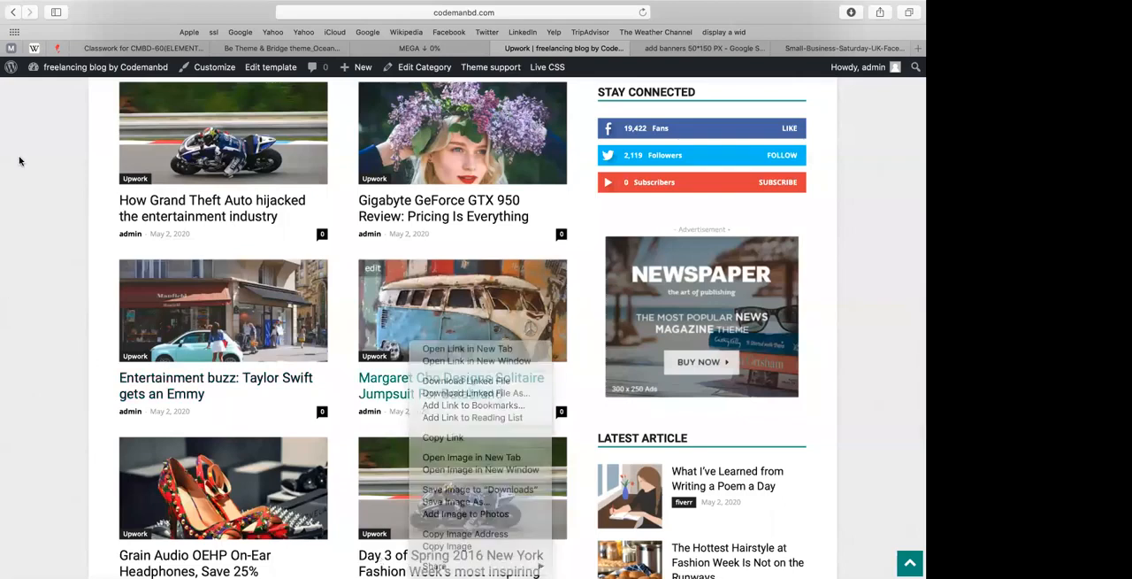
Step: Go back to the blog's home page and open it for editing with TD Composer
left_click(14, 12)
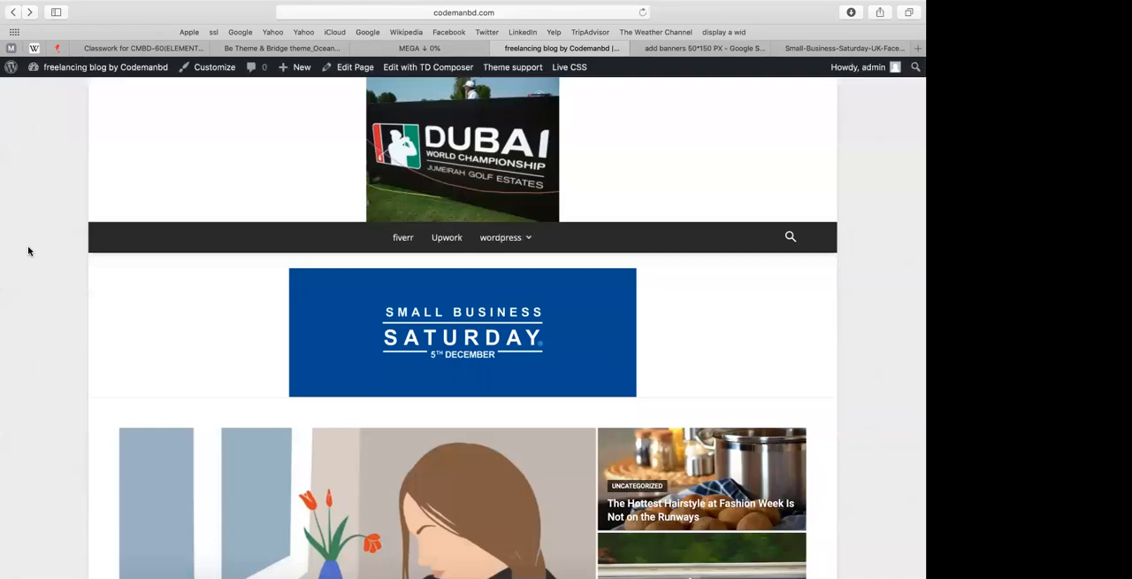
scroll(22, 296, "down", 2)
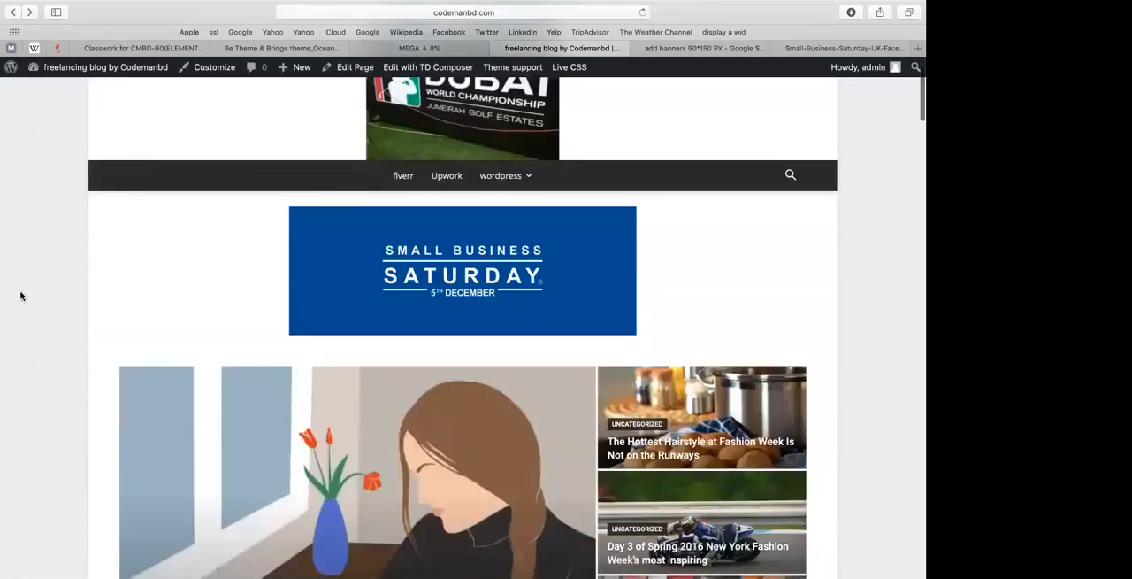
scroll(74, 245, "down", 1)
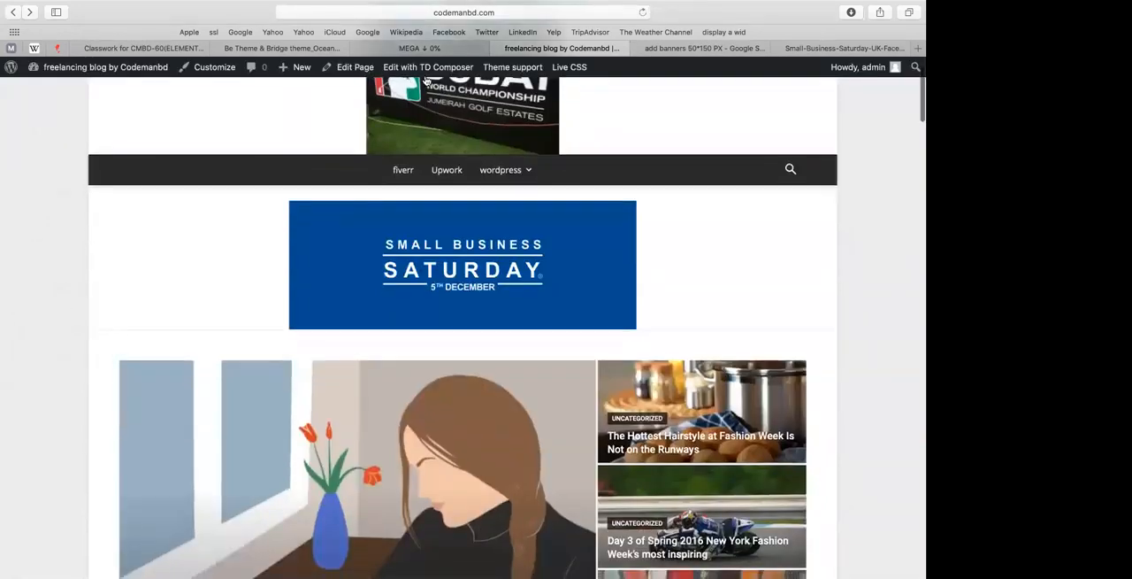
left_click(421, 68)
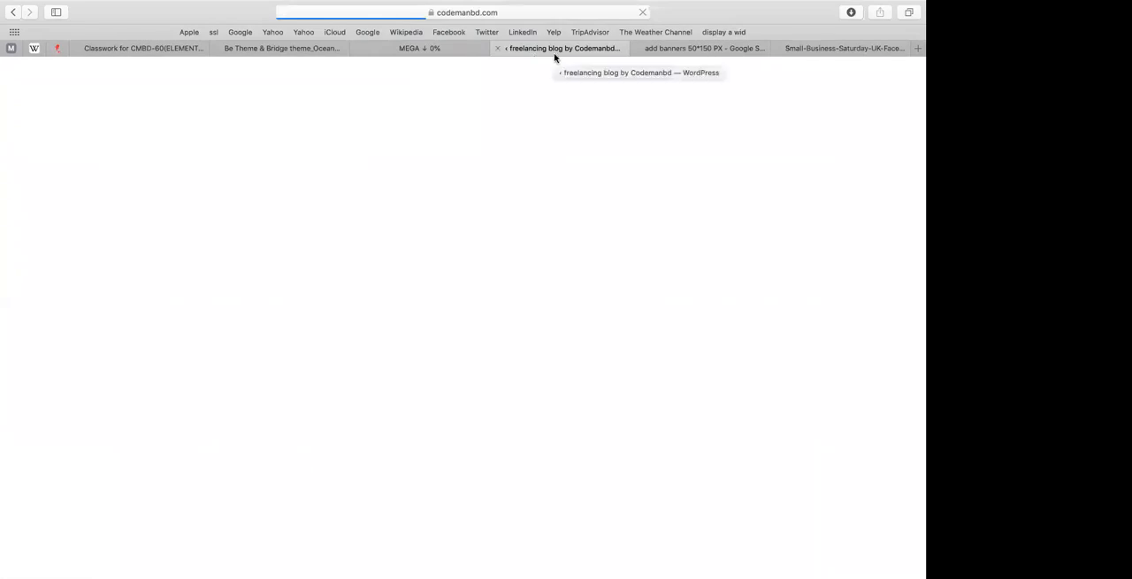
Step: Close the banner image search tab and switch to the theme notes spreadsheet
left_click(670, 51)
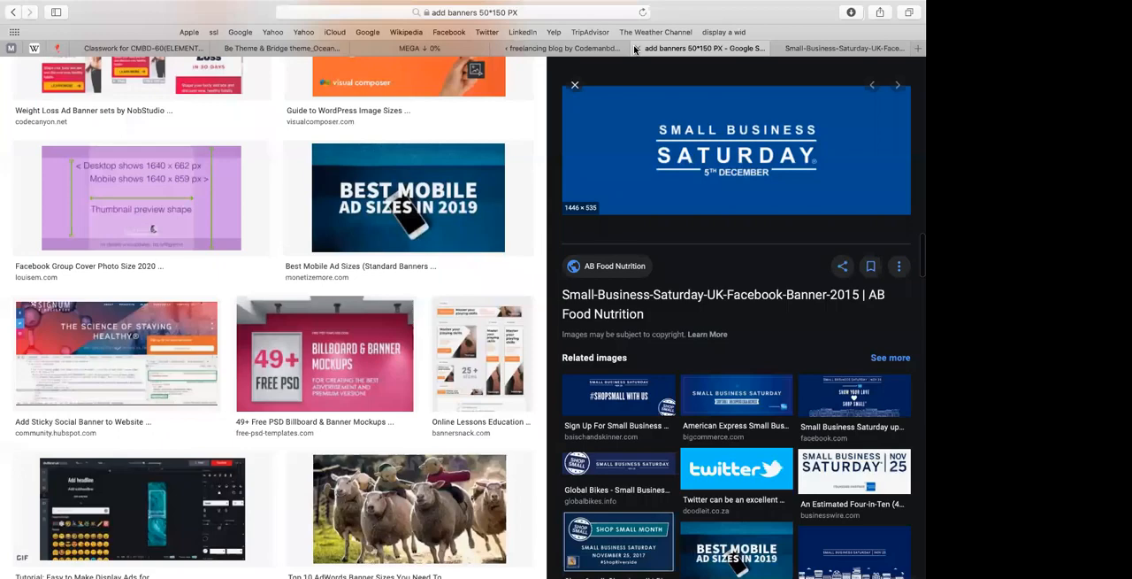
left_click(636, 48)
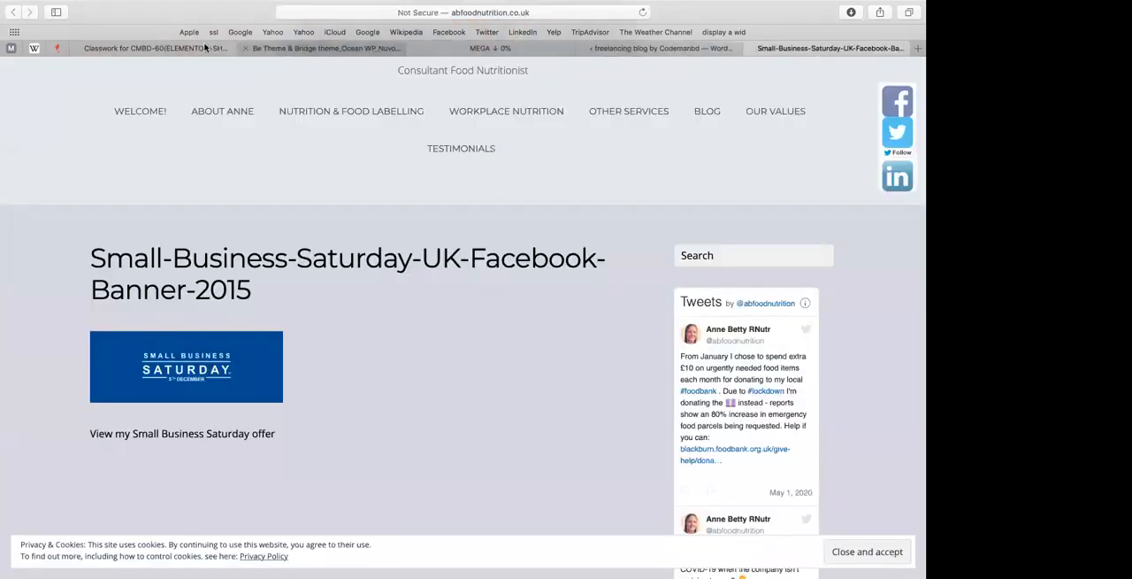
left_click(262, 48)
left_click(204, 46)
left_click(299, 46)
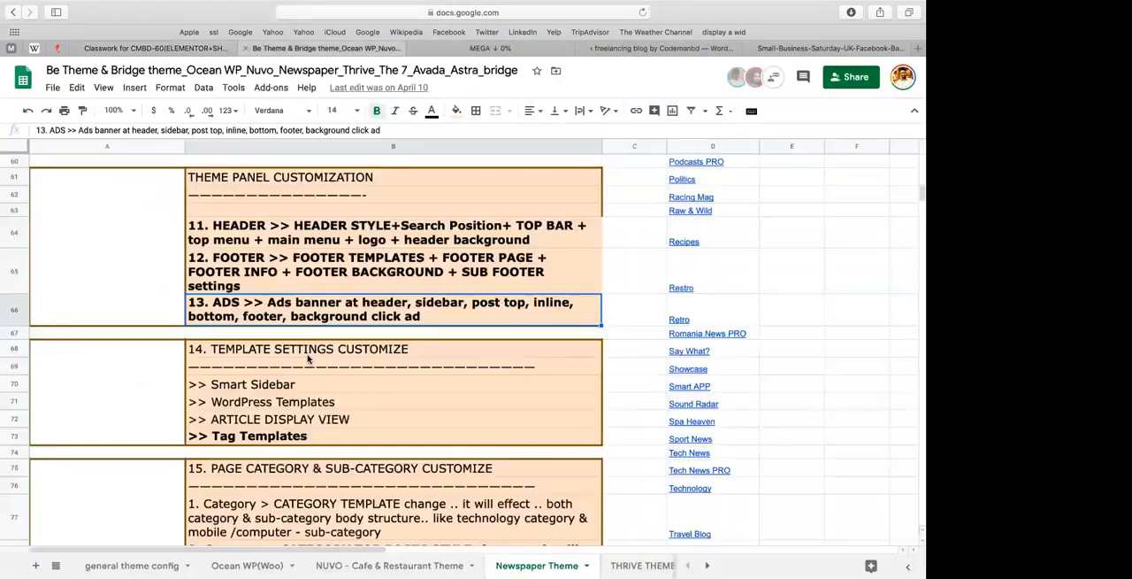
Step: Look through the licence and code-edit notes at the end of the Newspaper Theme sheet
scroll(308, 358, "down", 15)
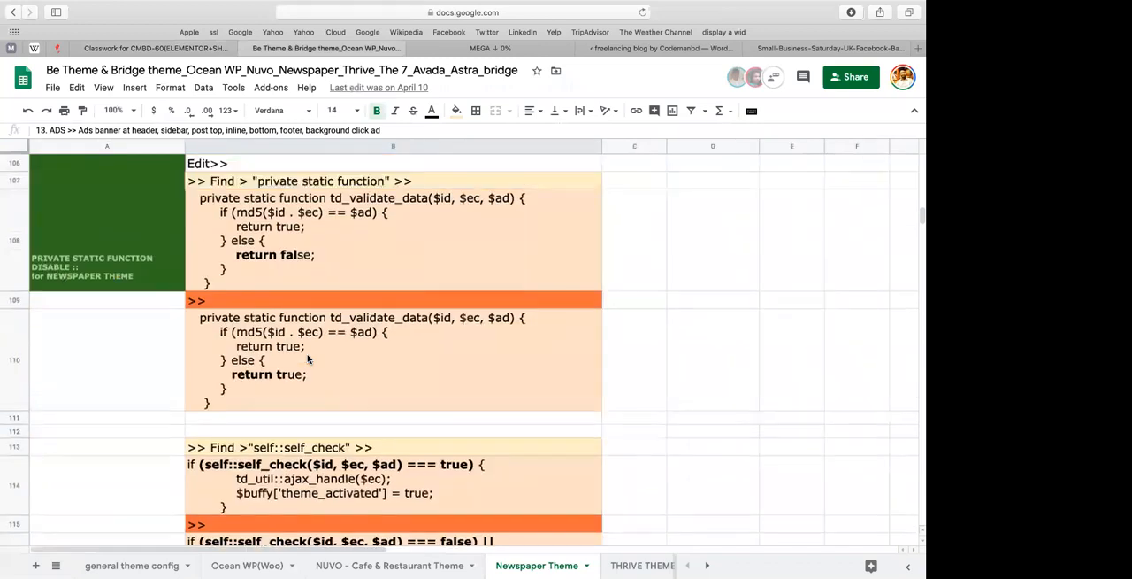
scroll(308, 357, "up", 5)
right_click(307, 357)
left_click(222, 429)
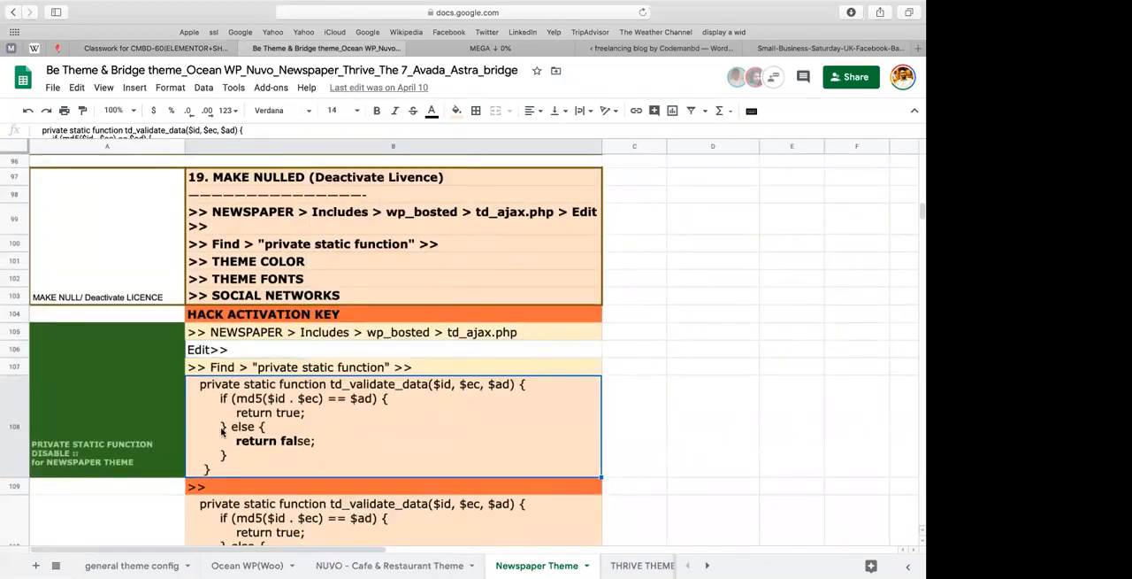
scroll(222, 431, "down", 10)
left_click_drag(222, 432, 222, 489)
right_click(222, 490)
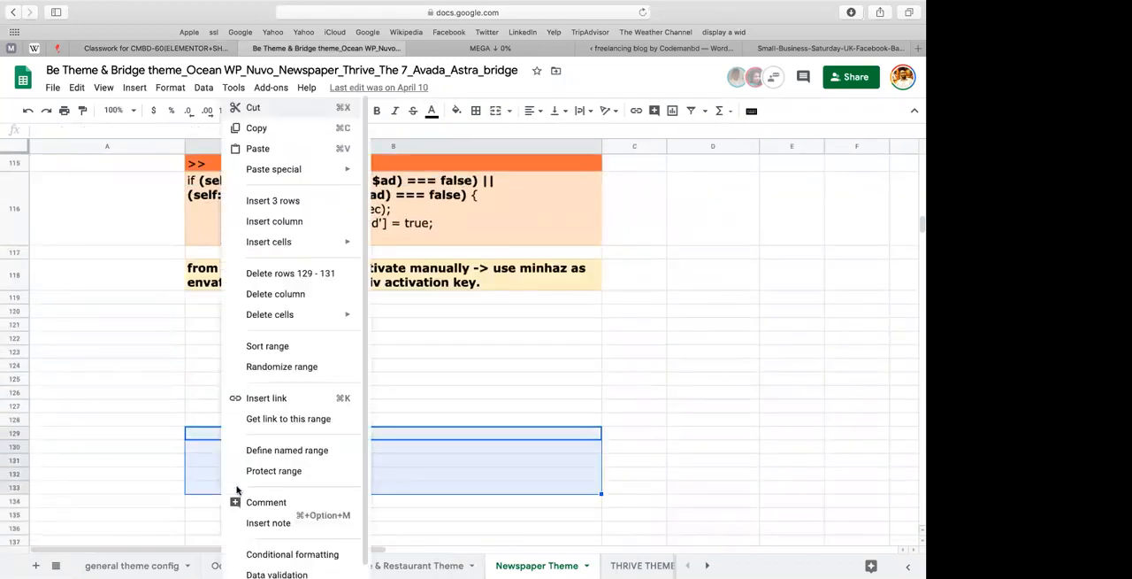
left_click(515, 364)
scroll(367, 348, "up", 10)
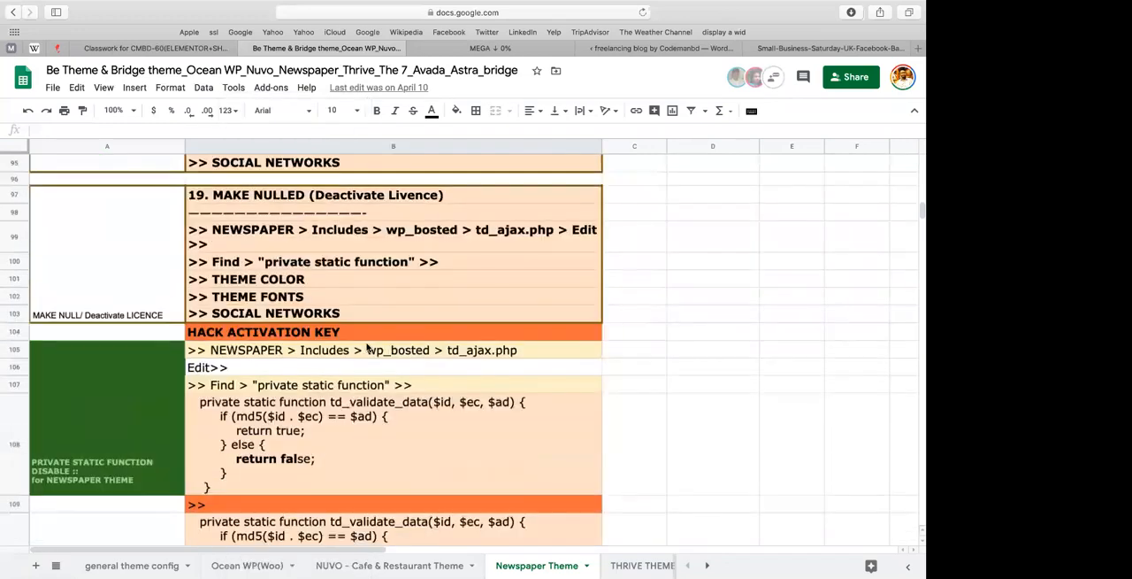
right_click(367, 348)
left_click(193, 418)
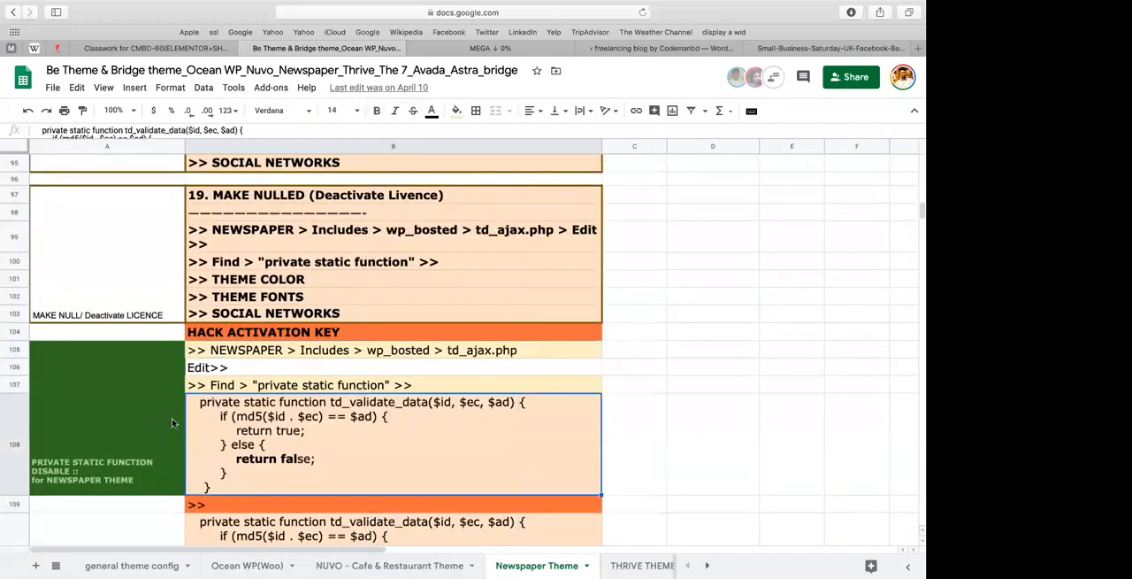
left_click(171, 417)
Step: Review the Newspaper Theme sheet's notes on category, blog/post and miscellaneous customization
scroll(213, 412, "up", 3)
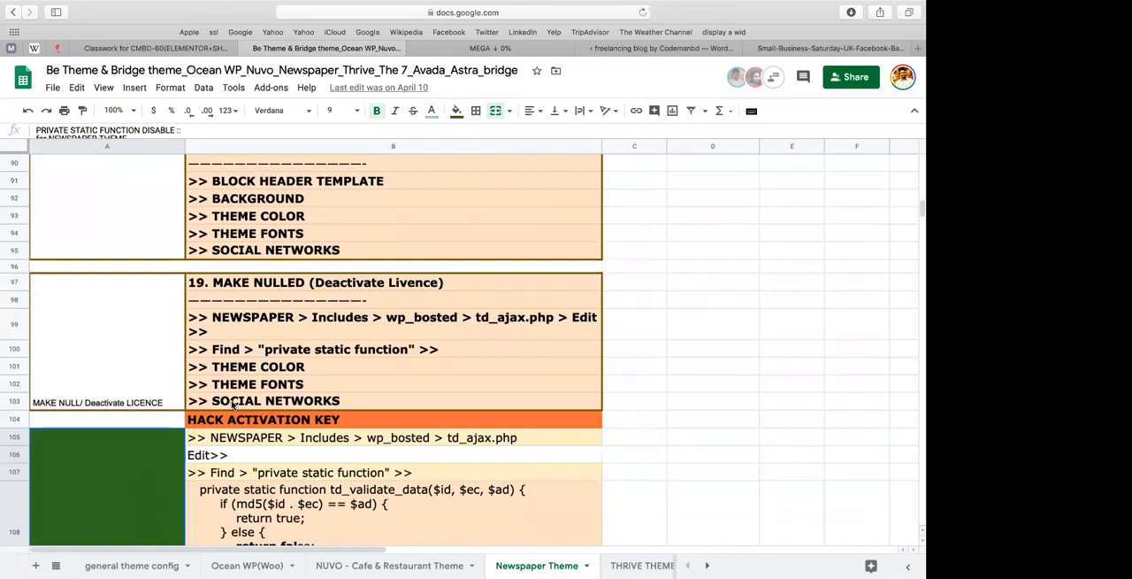
scroll(233, 405, "up", 3)
right_click(233, 405)
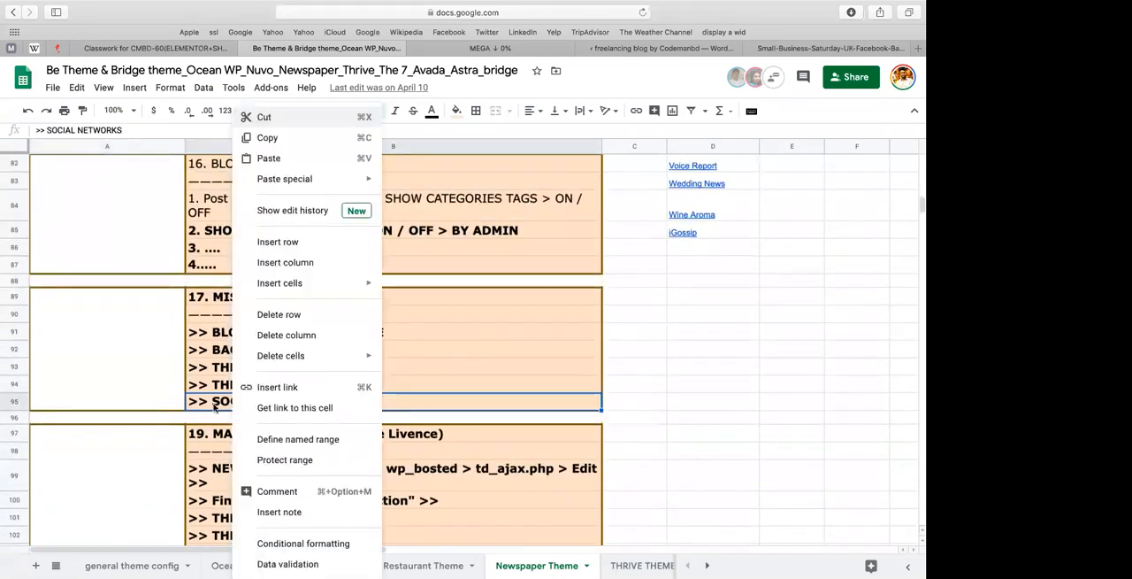
left_click(152, 416)
scroll(158, 364, "up", 3)
scroll(159, 363, "up", 2)
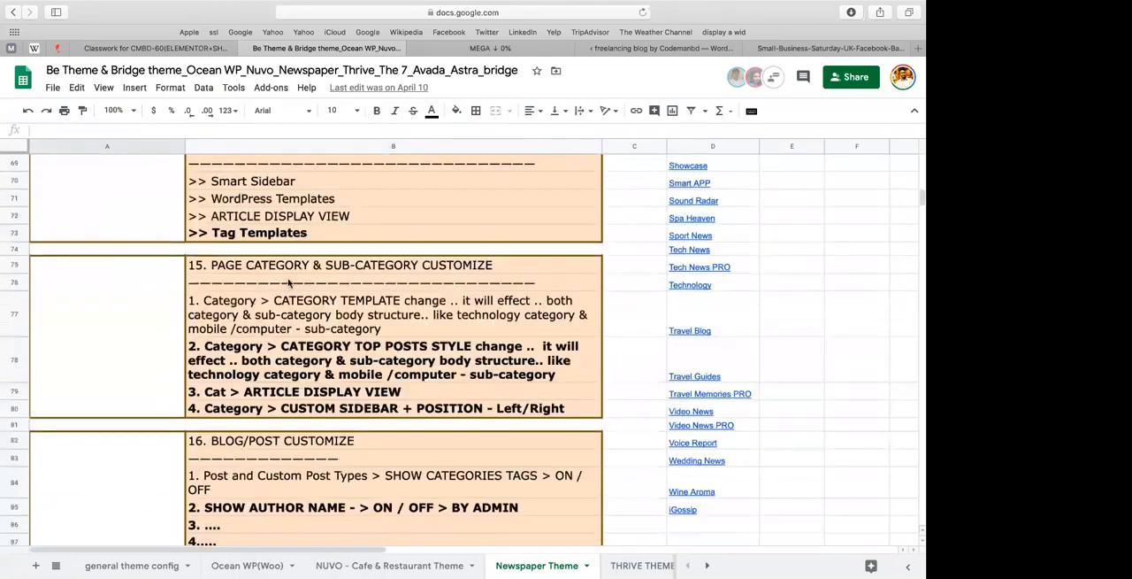
left_click(292, 283)
scroll(248, 389, "down", 4)
scroll(237, 428, "down", 3)
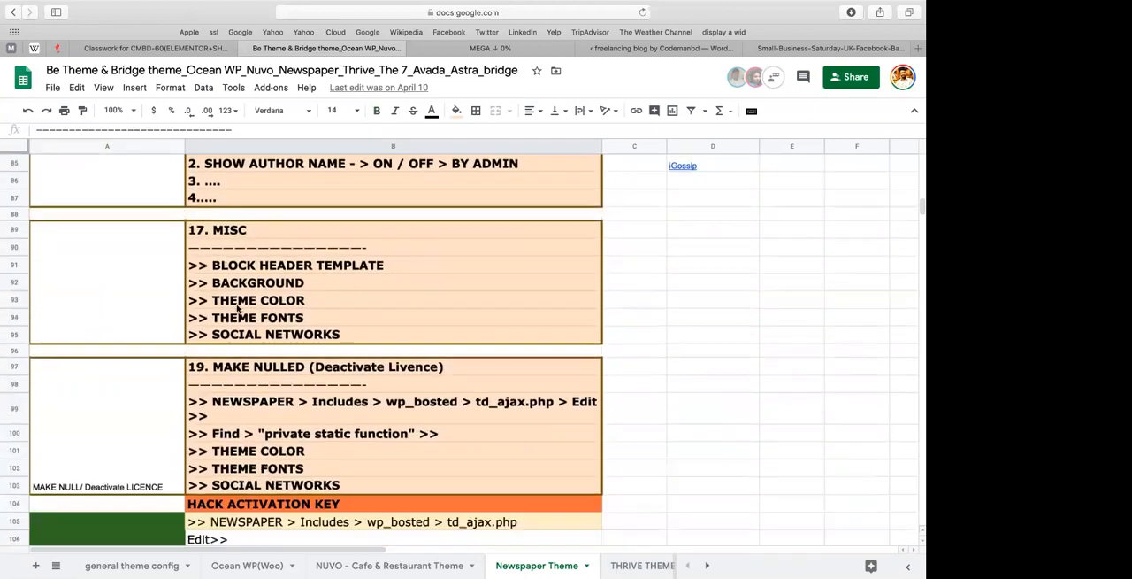
left_click(249, 264)
key("Down")
key("Down")
key("Down")
Step: Close the MEGA download tab, leaving its page, and return to the page builder
left_click(506, 48)
left_click(617, 49)
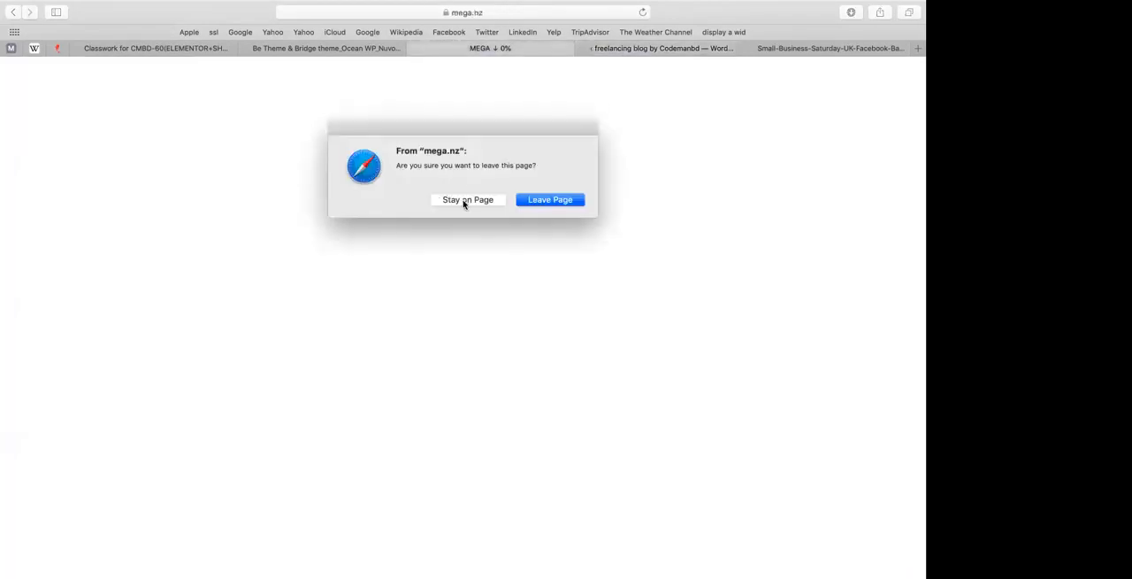
left_click(533, 203)
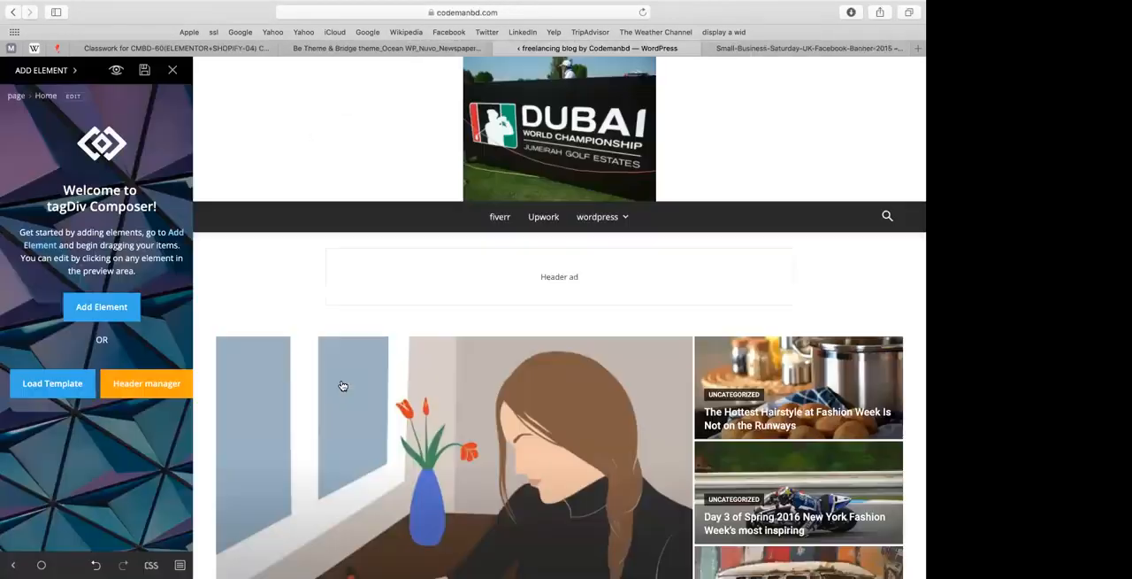
Step: Open the Upwork block's filter settings and set its category filter to all categories
scroll(344, 386, "down", 10)
left_click(345, 324)
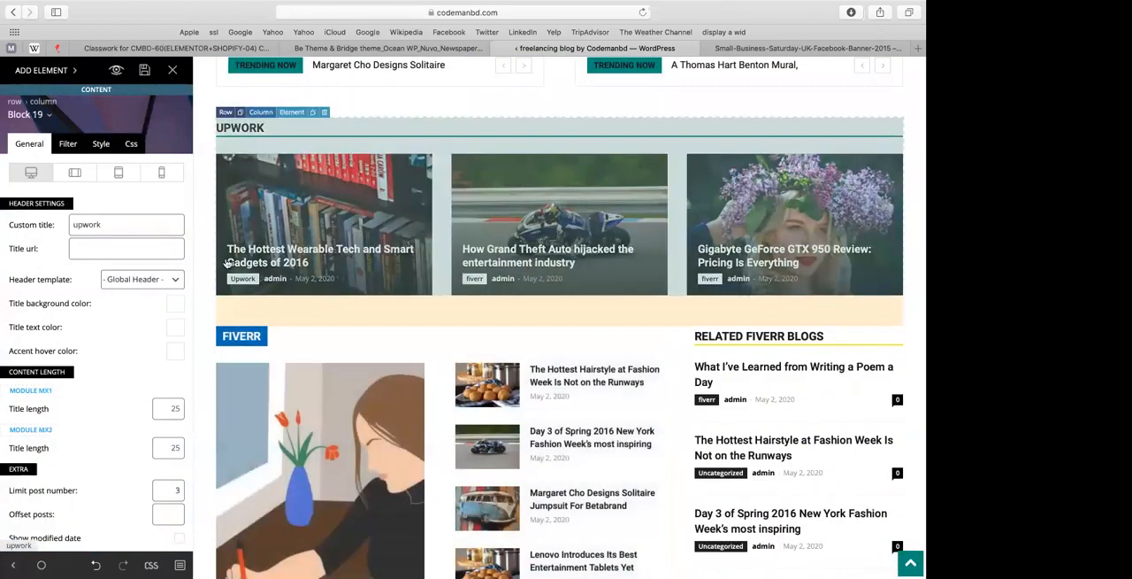
scroll(63, 346, "down", 2)
scroll(63, 348, "up", 2)
left_click(68, 143)
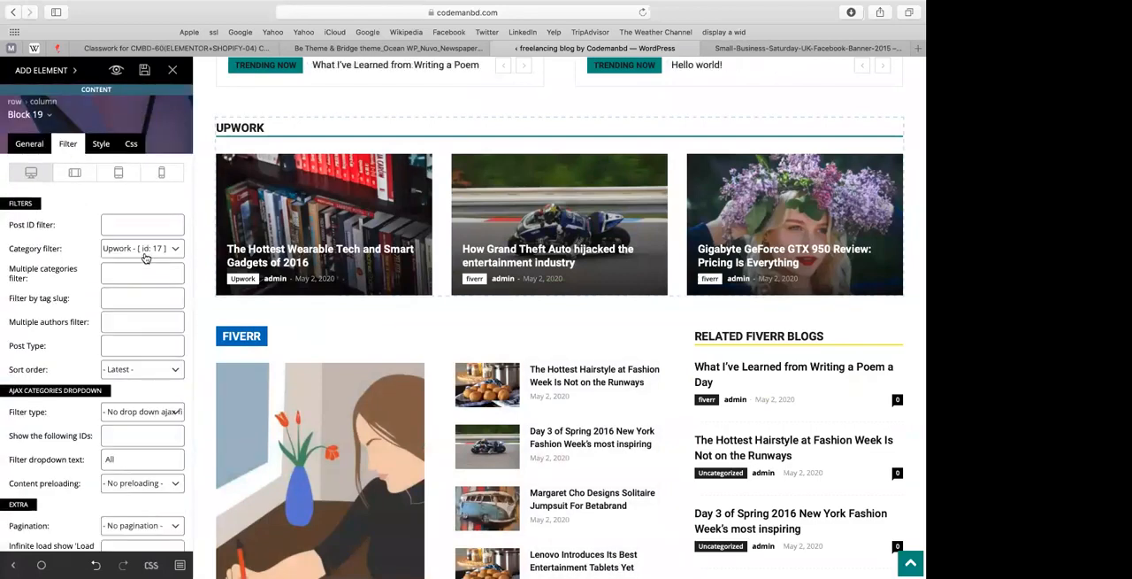
left_click(144, 249)
left_click(133, 213)
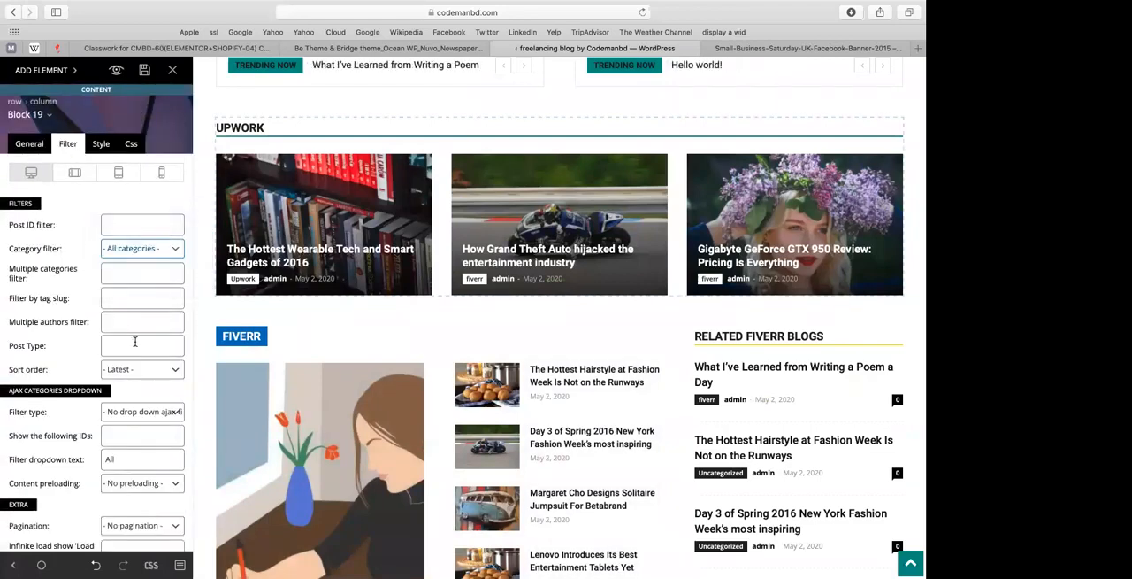
left_click(135, 344)
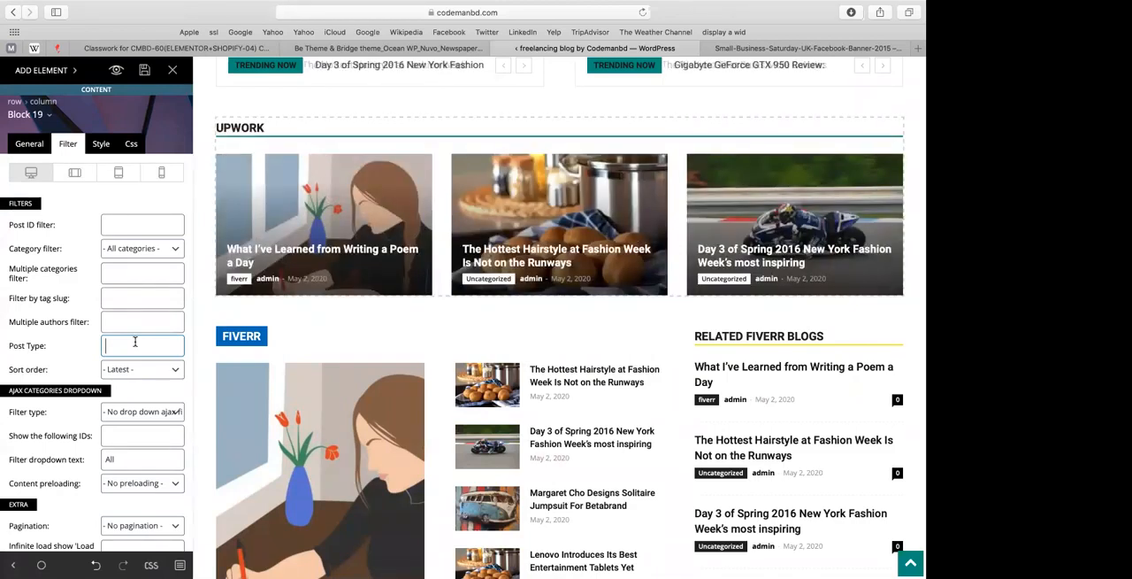
Step: Set the Upwork block's ajax dropdown filter type to filter by categories
scroll(116, 376, "down", 1)
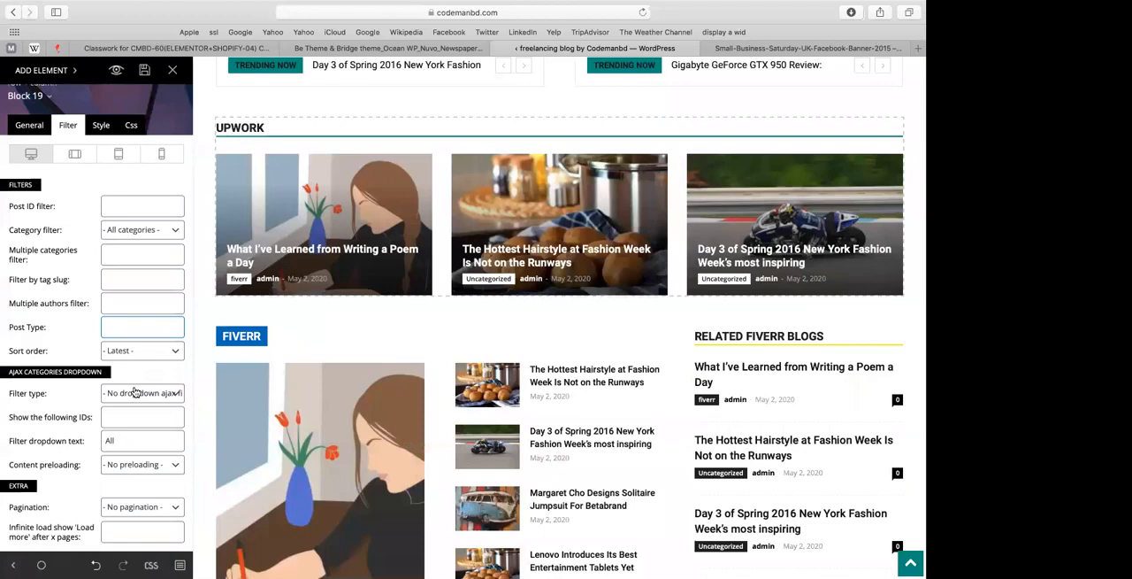
left_click(133, 394)
left_click(133, 405)
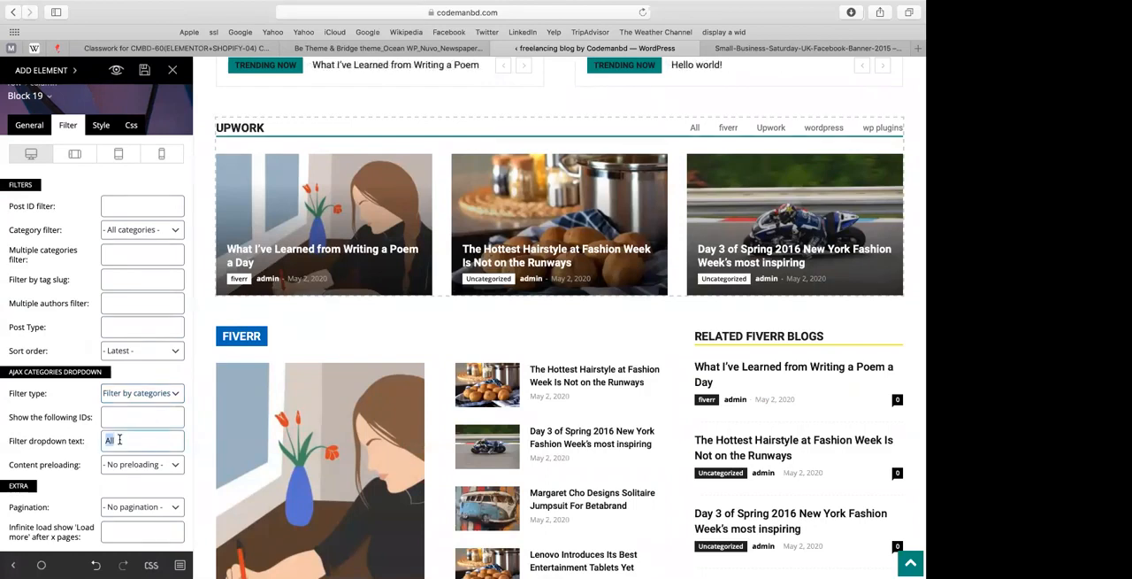
left_click(144, 393)
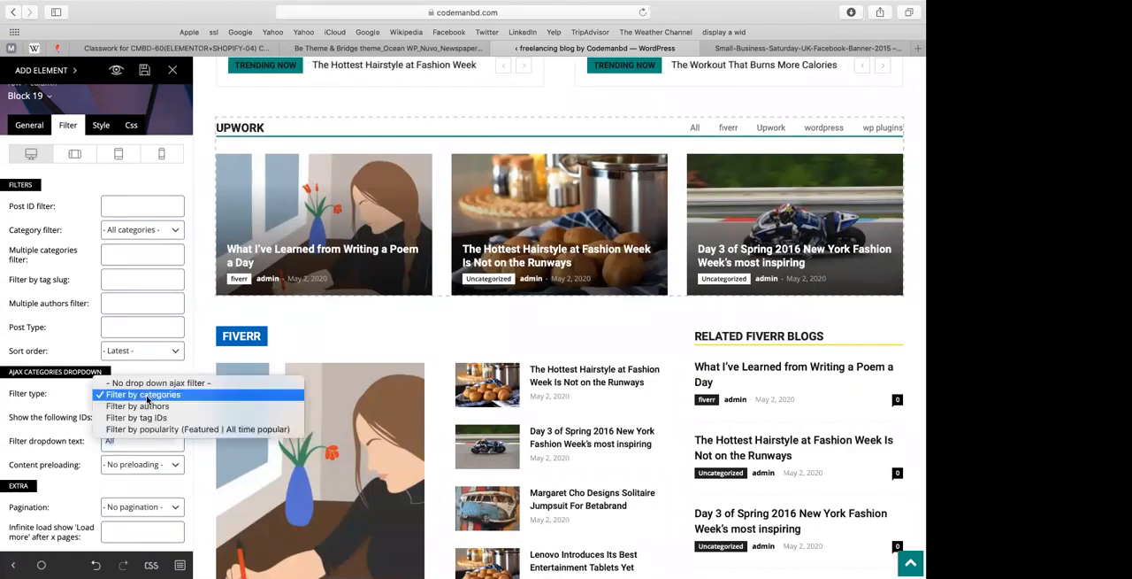
left_click(146, 394)
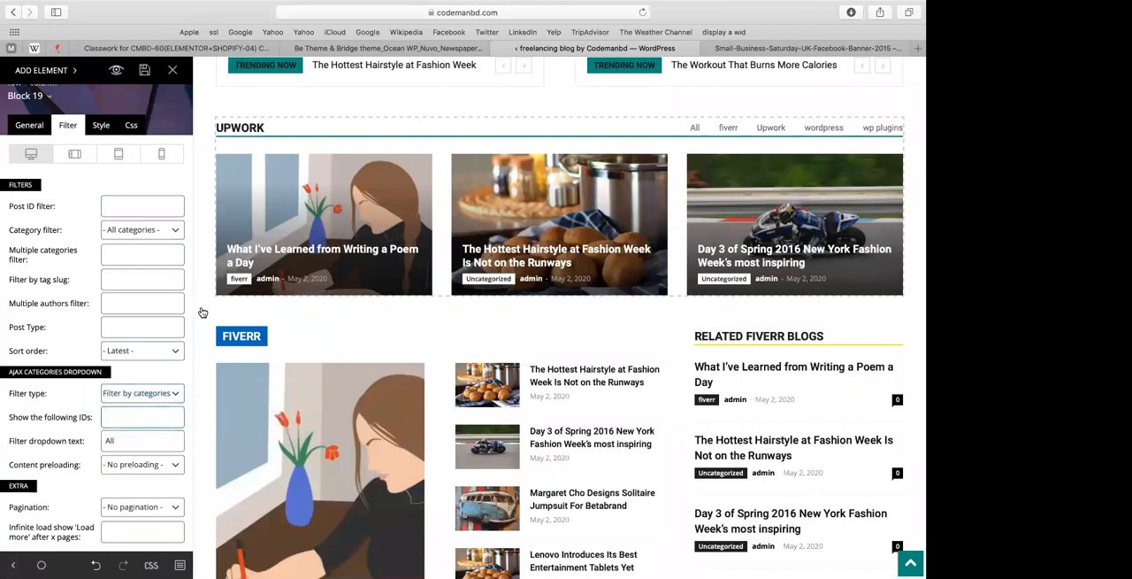
left_click(389, 47)
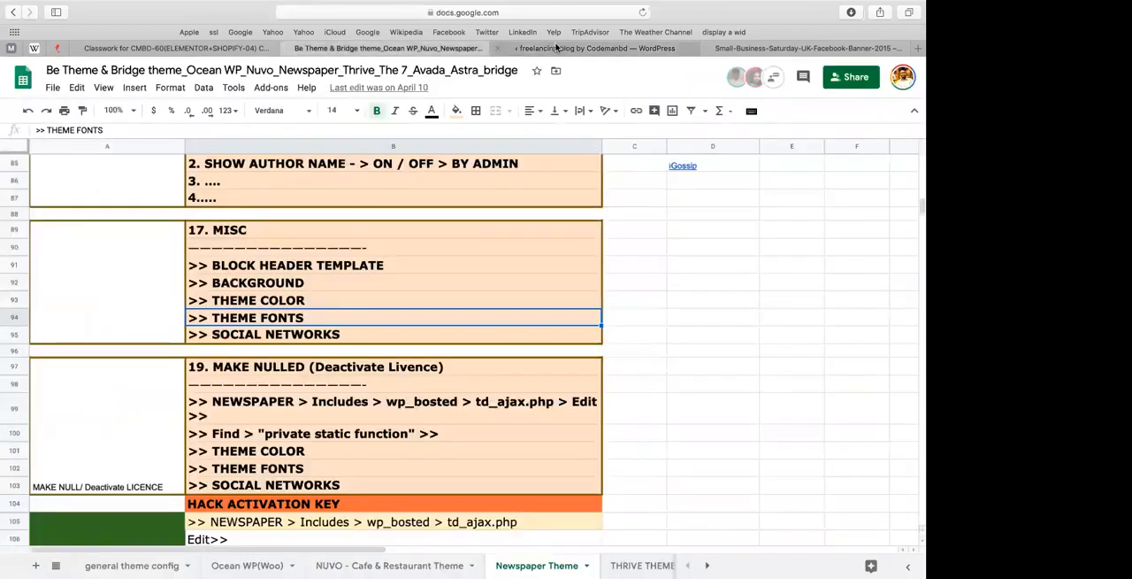
left_click(594, 48)
scroll(152, 164, "down", 1)
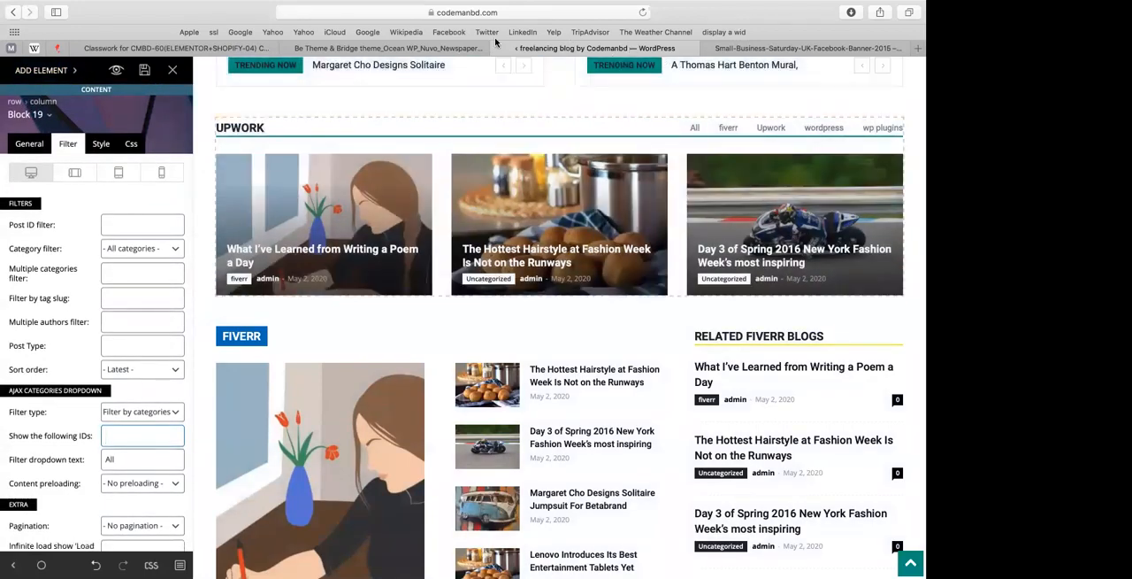
Step: Copy the page builder's web address into a new browser tab
left_click(522, 9)
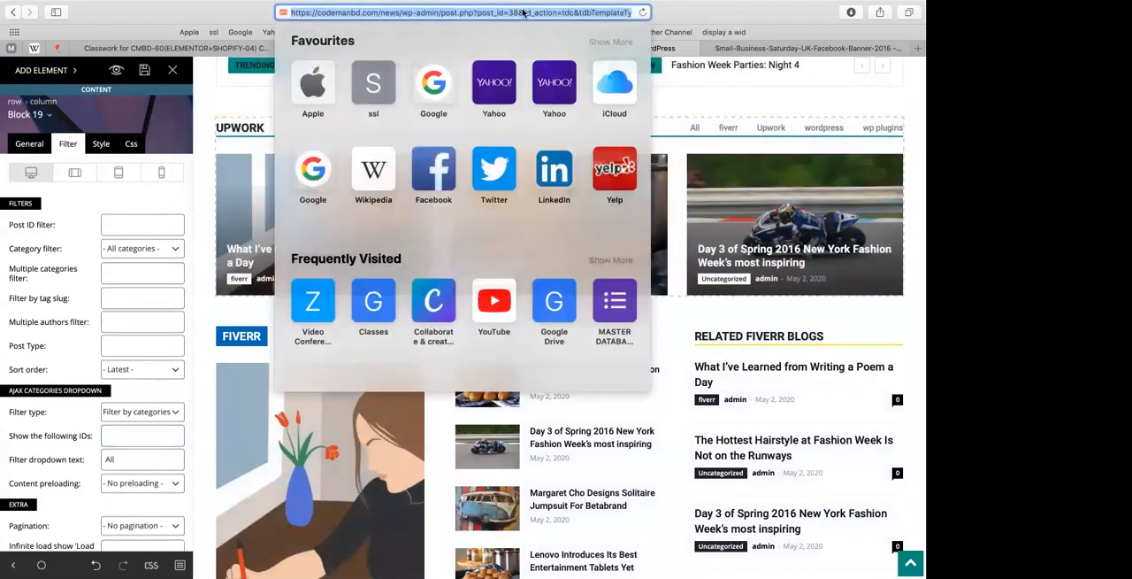
key("super+t")
key("super+v")
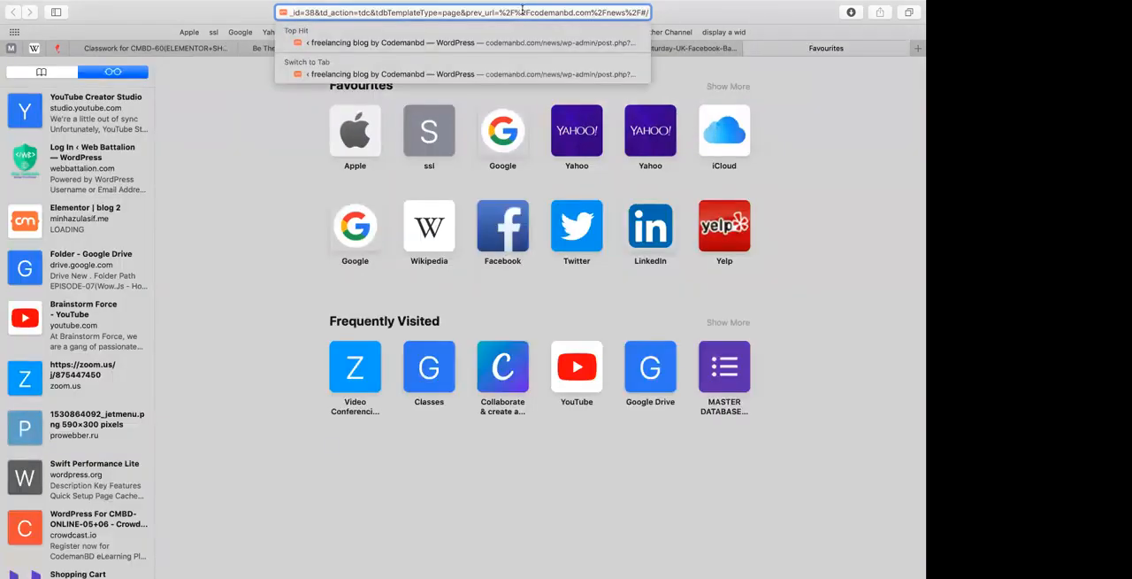
key("Right")
key("BackSpace")
key("super+a")
key("Right")
key("super+a")
key("Right")
double_click(452, 12)
key("super+Left")
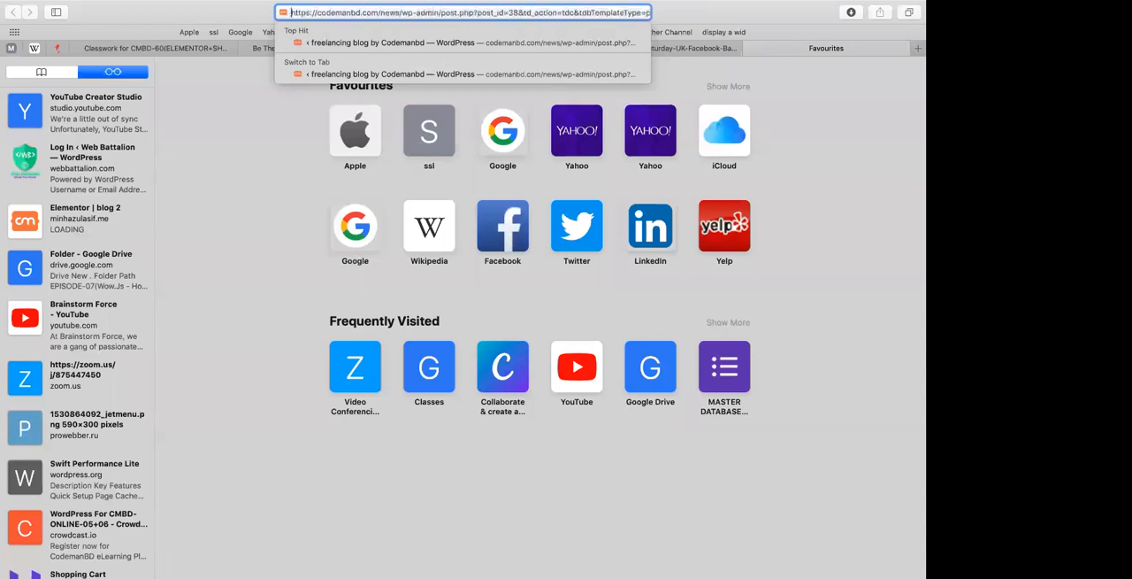
Step: Trim the pasted address to codemanbd.com/news/wp-admin/ and load the WordPress dashboard
left_click_drag(401, 9, 652, 12)
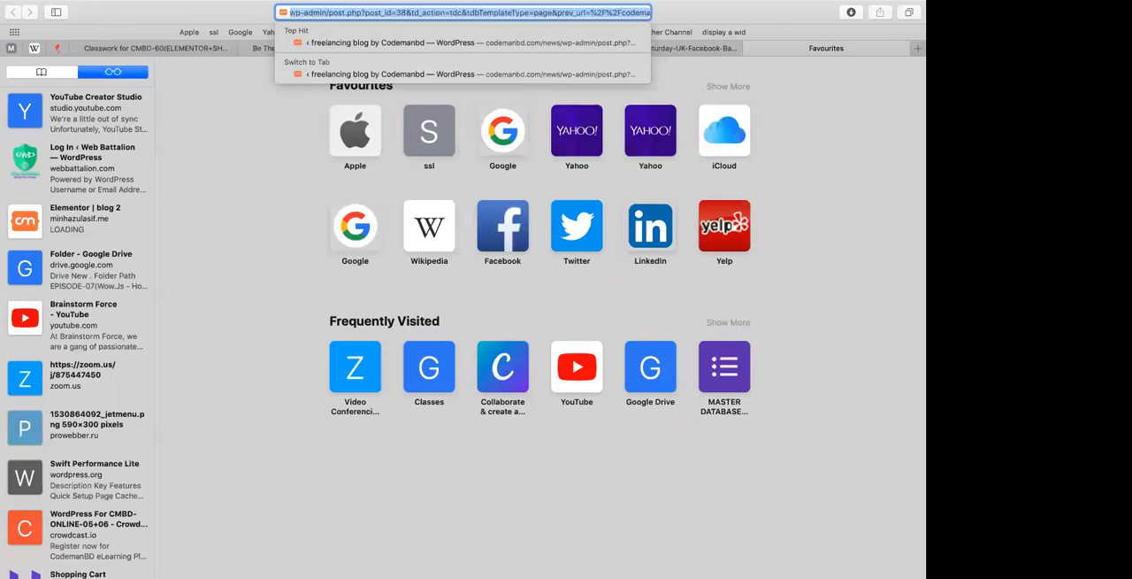
key("Return")
left_click(403, 13)
left_click_drag(402, 13, 428, 13)
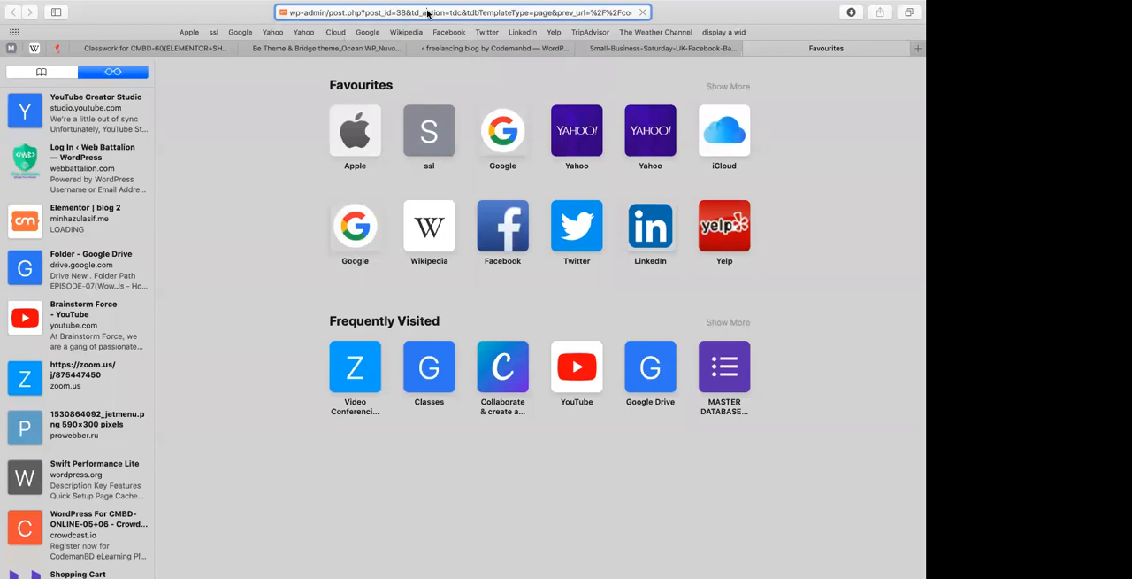
key("Right")
key("Right")
key("Right")
key("Right")
key("Right")
key("Right")
key("shift+super+Right")
key("BackSpace")
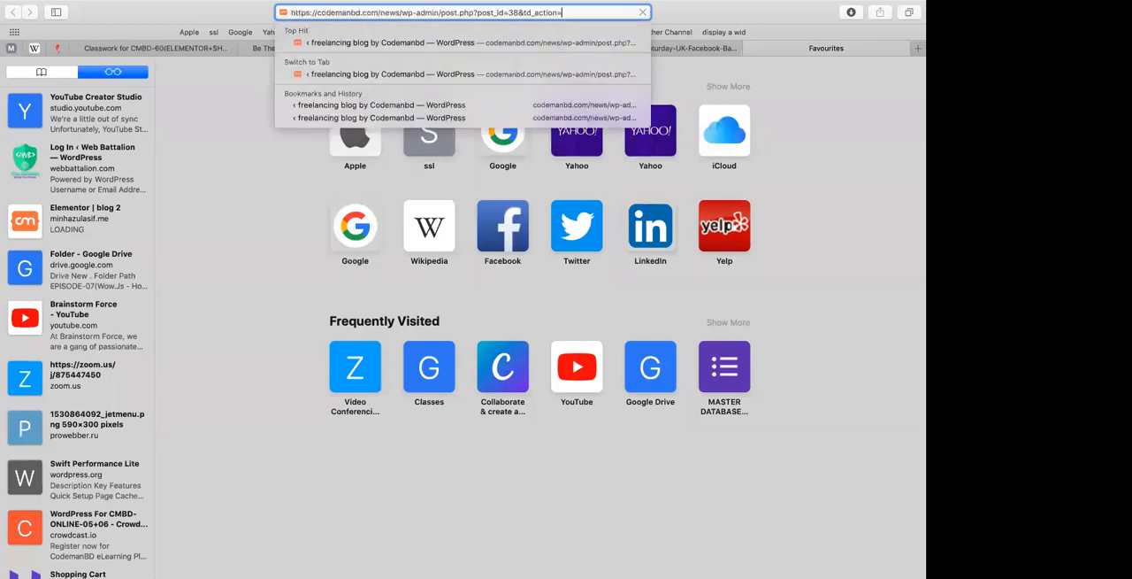
left_click(441, 13, "shift")
key("BackSpace")
key("Return")
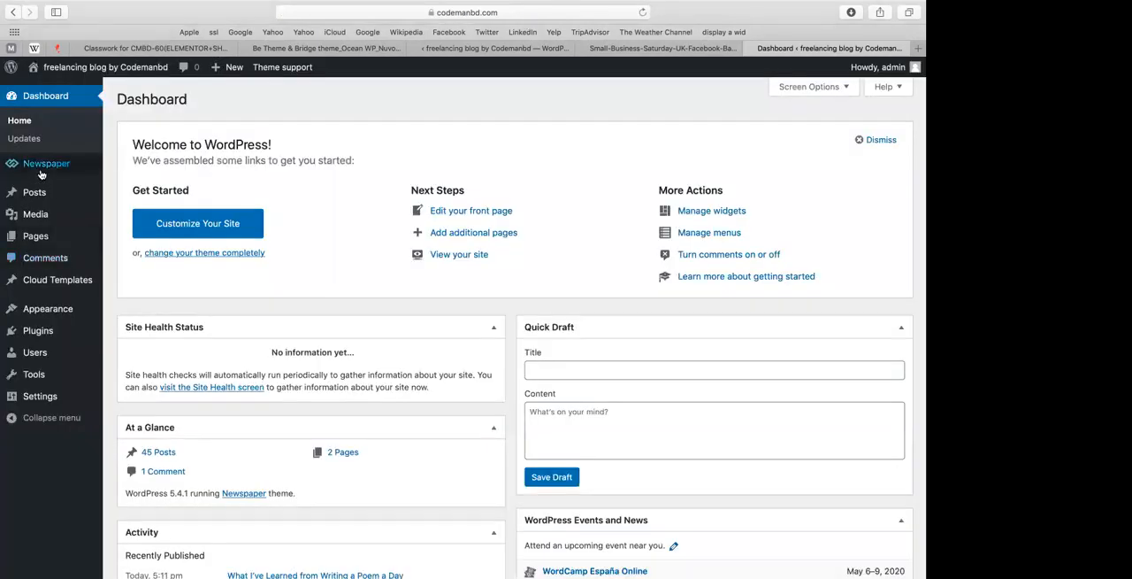
Step: Go to the post categories list and open the Upwork category for full editing
mouse_move(44, 193)
left_click(148, 238)
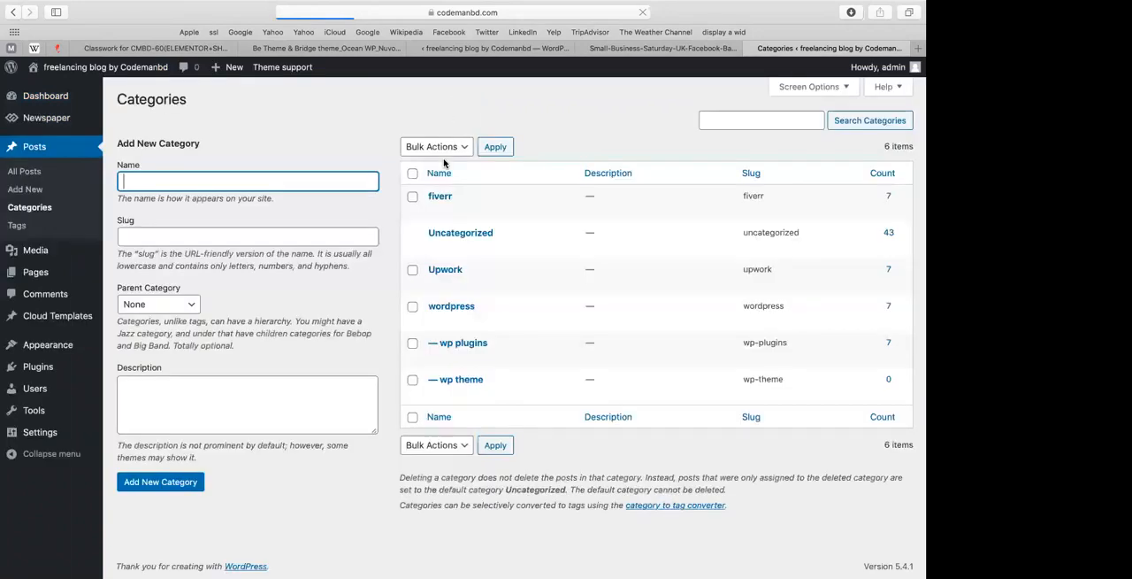
left_click(470, 246)
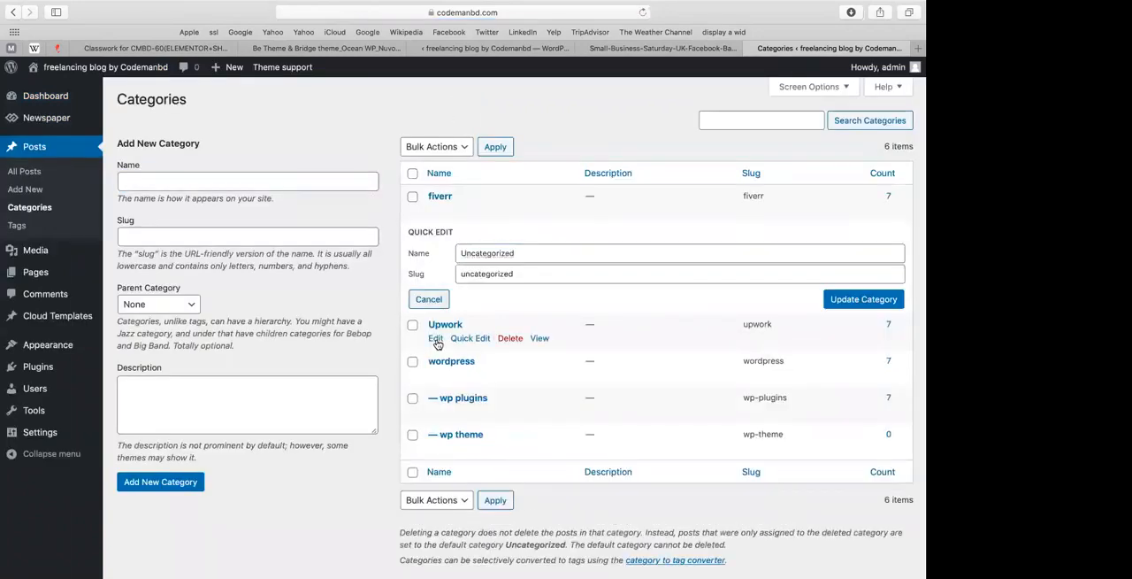
left_click(436, 341)
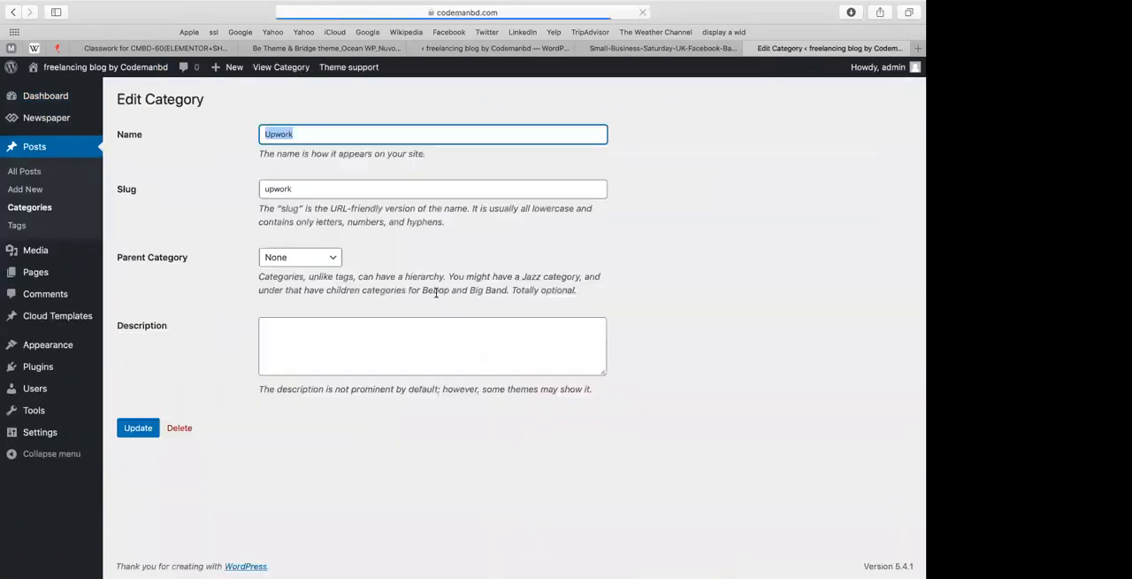
Step: Look up the Upwork category's tag_ID in the address of its edit page
left_click(536, 13)
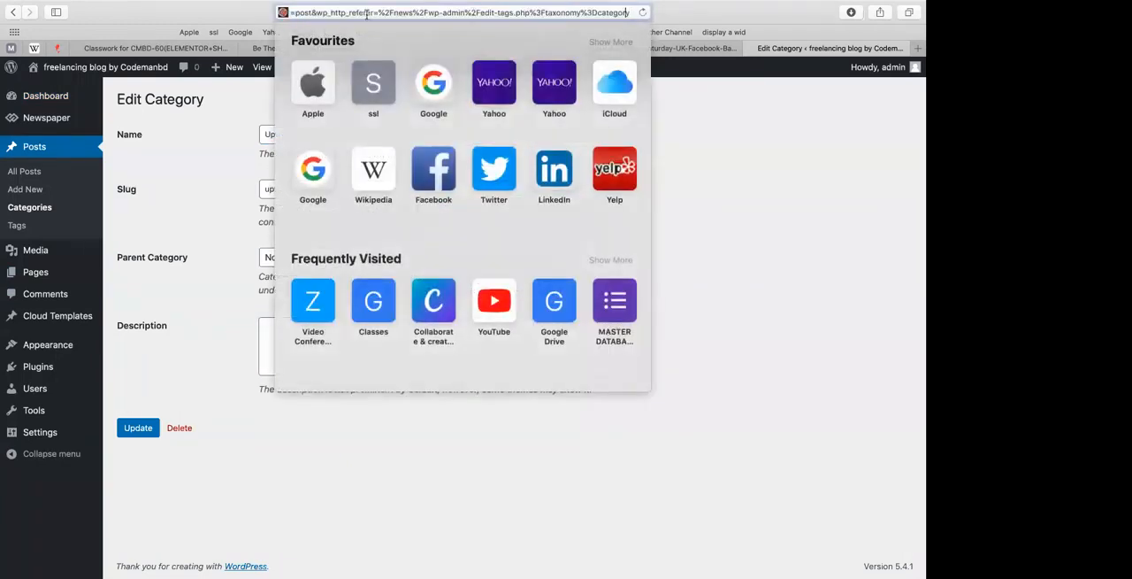
key("Left")
key("Escape")
left_click(453, 13)
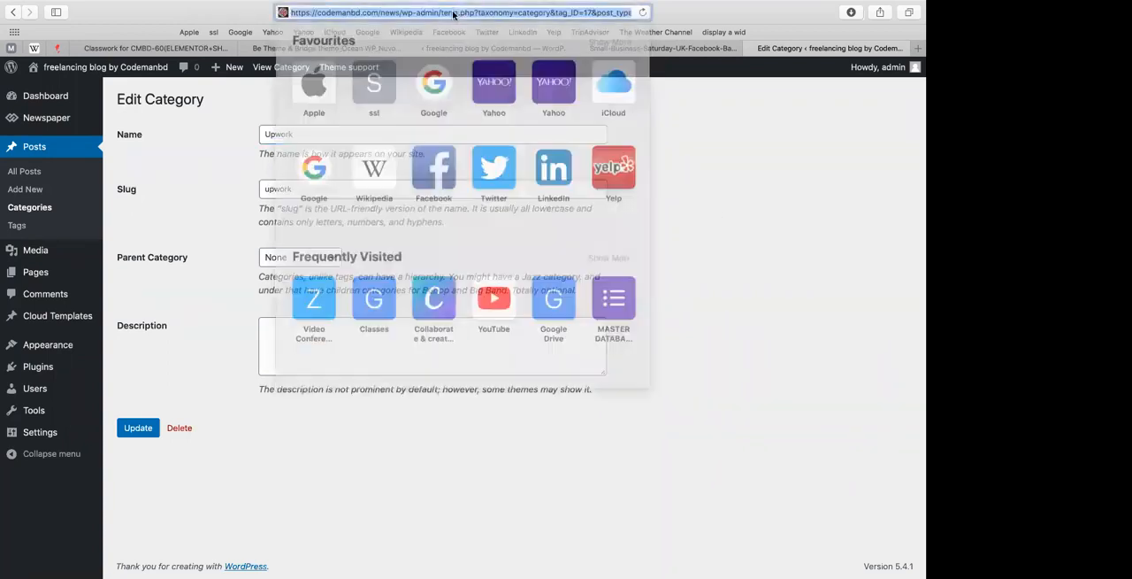
left_click(571, 12)
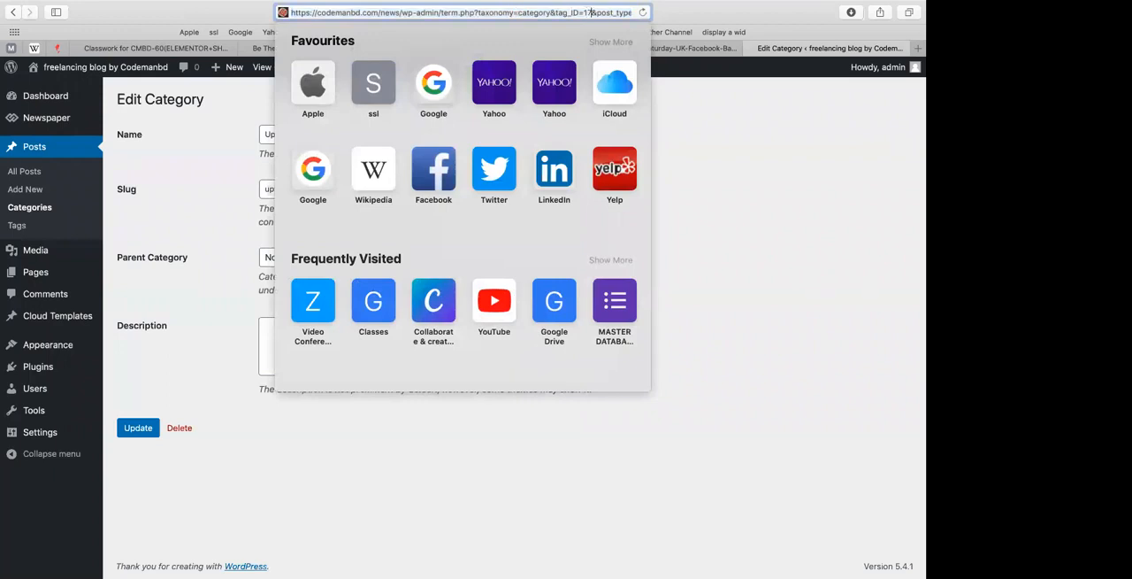
key("Right")
key("Right")
key("Right")
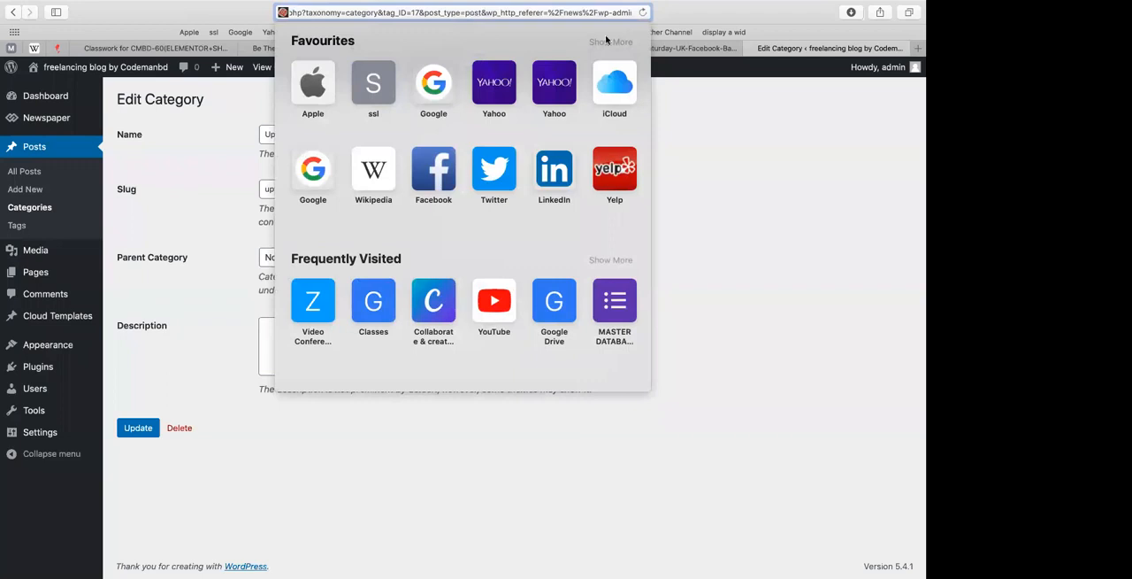
left_click(688, 184)
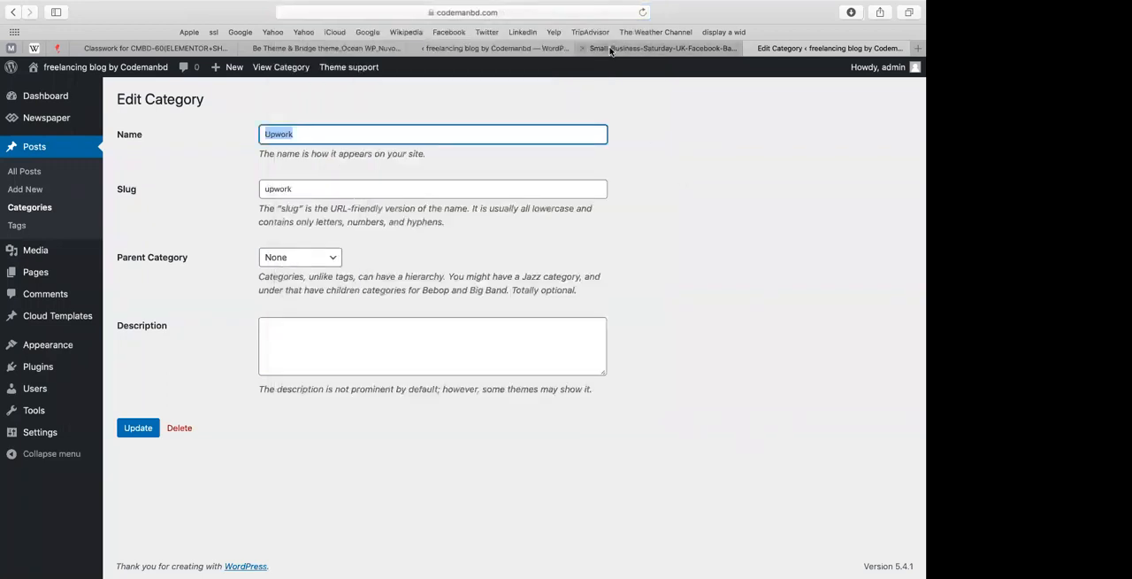
Step: Return to the page builder, enter 17 as the Upwork block's ajax dropdown ID and try filtering by tag IDs
left_click(610, 47)
left_click(438, 48)
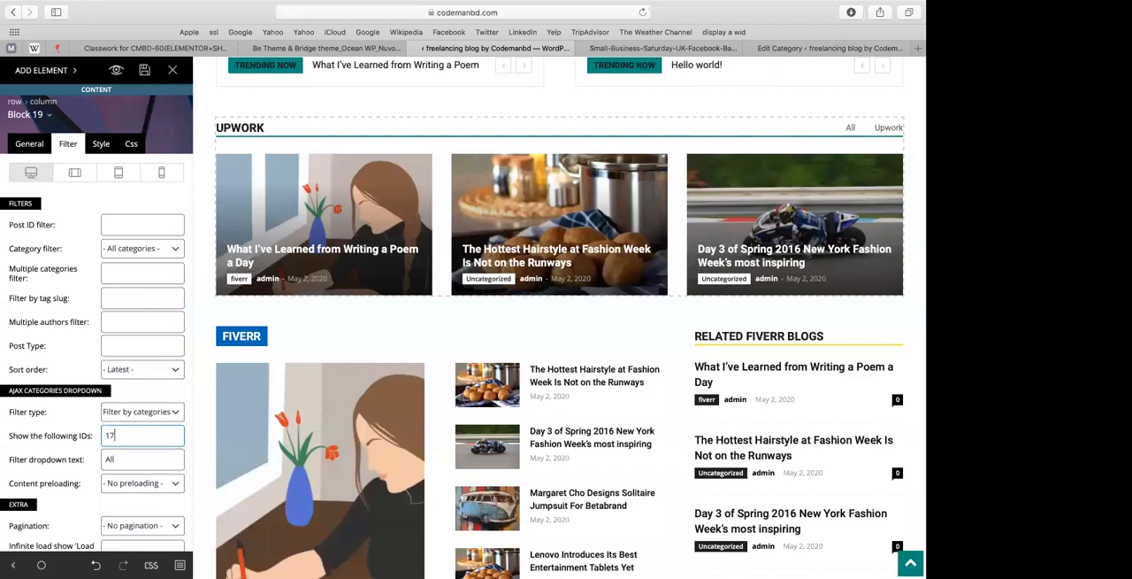
left_click(146, 416)
left_click(145, 416)
left_click(143, 416)
left_click(125, 440)
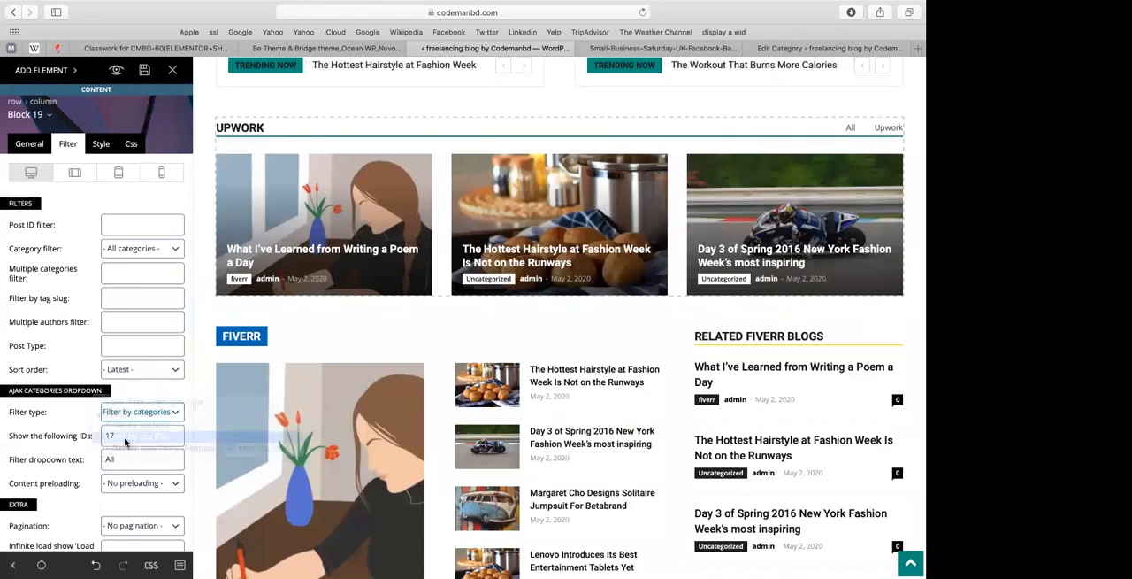
double_click(127, 438)
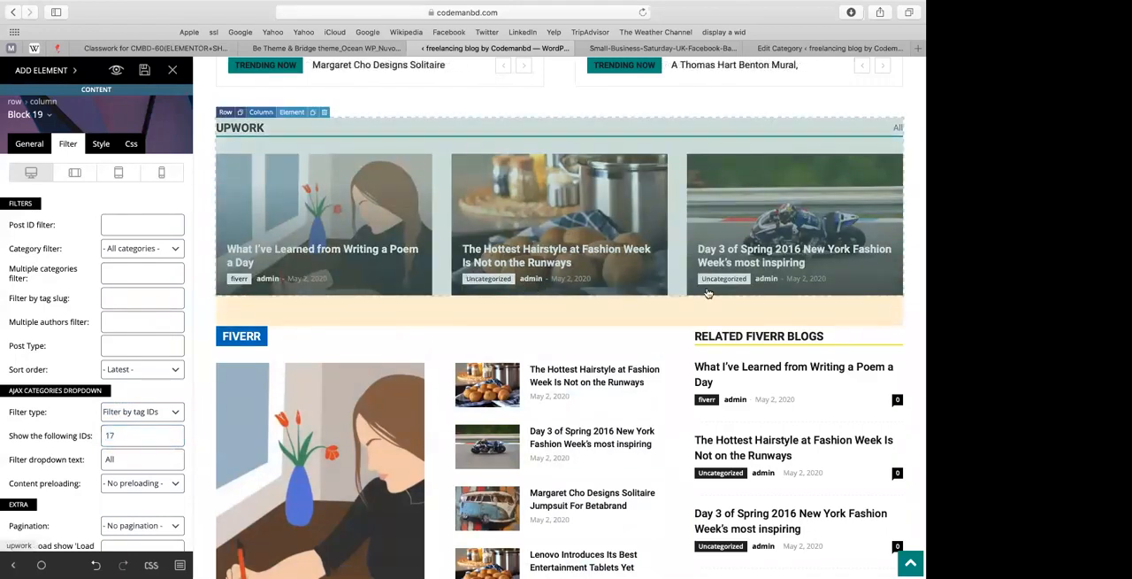
Step: Review the category IDs in the category filter and set the ajax dropdown filter type back to filter by categories
left_click(157, 411)
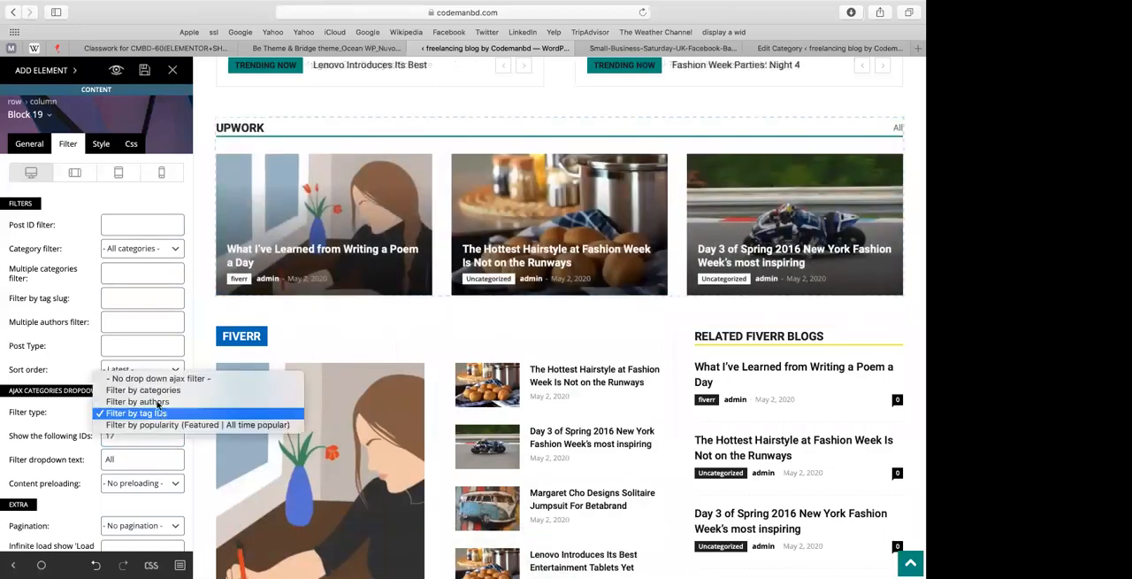
left_click(157, 409)
left_click(126, 251)
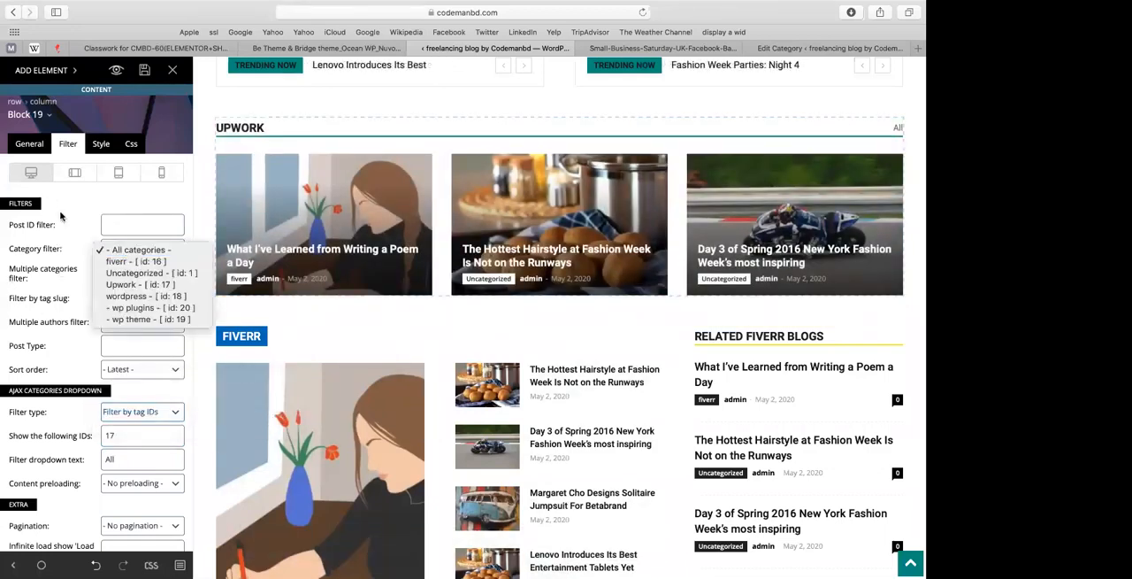
left_click(32, 212)
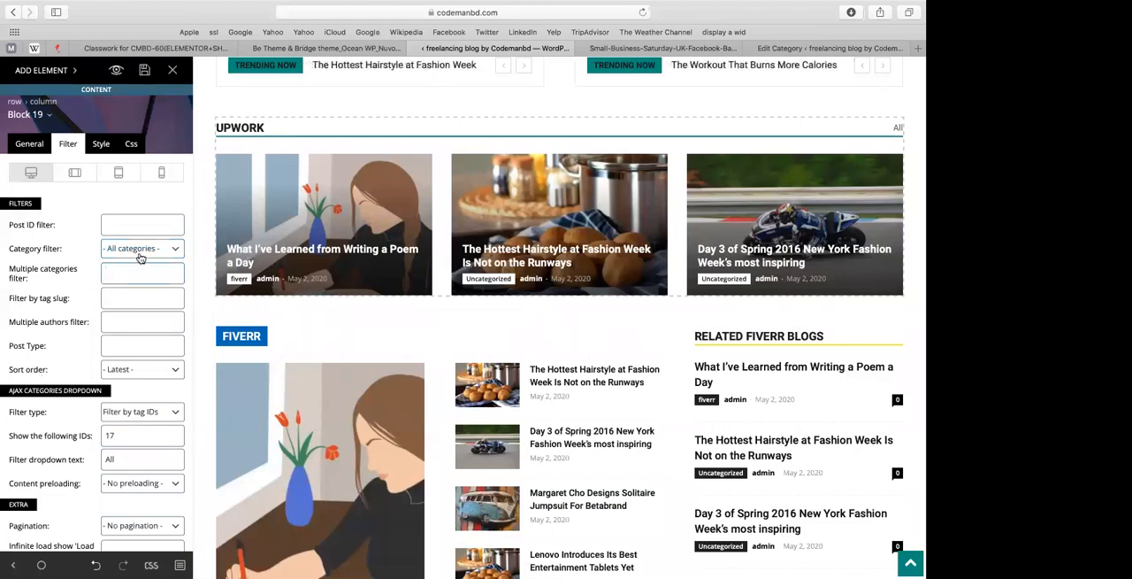
left_click(130, 412)
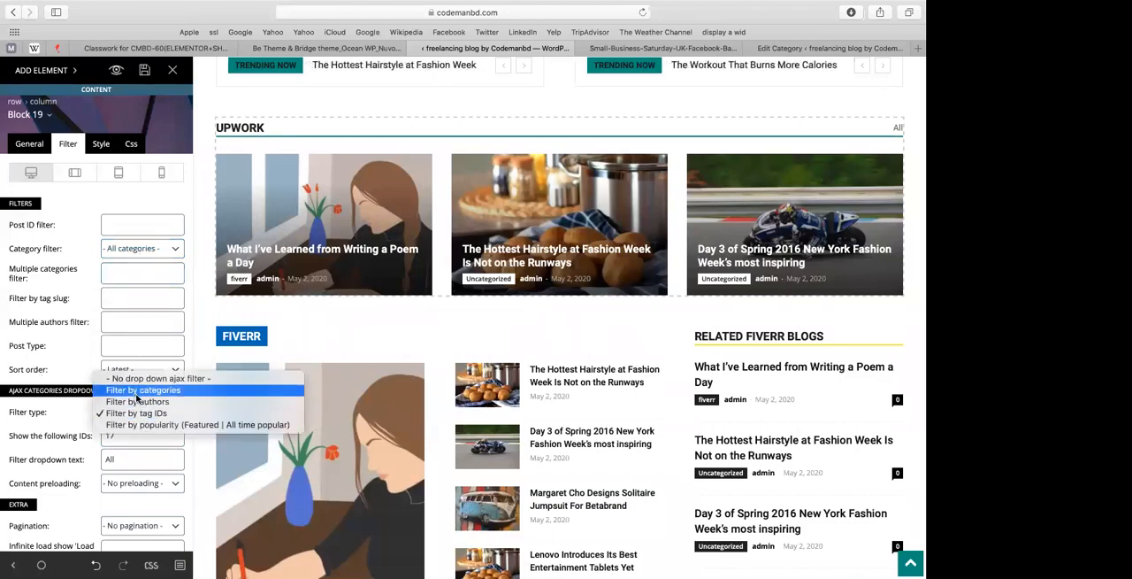
left_click(139, 391)
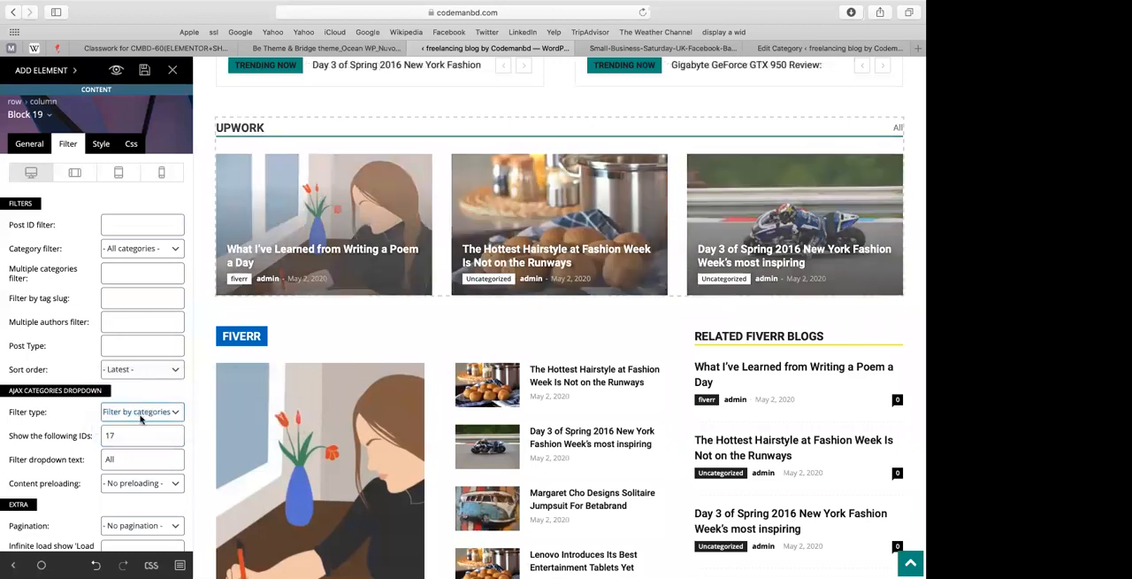
Step: Turn off the Upwork block's ajax dropdown filter, clear its IDs and set the category filter to Upwork (id: 17)
left_click(138, 414)
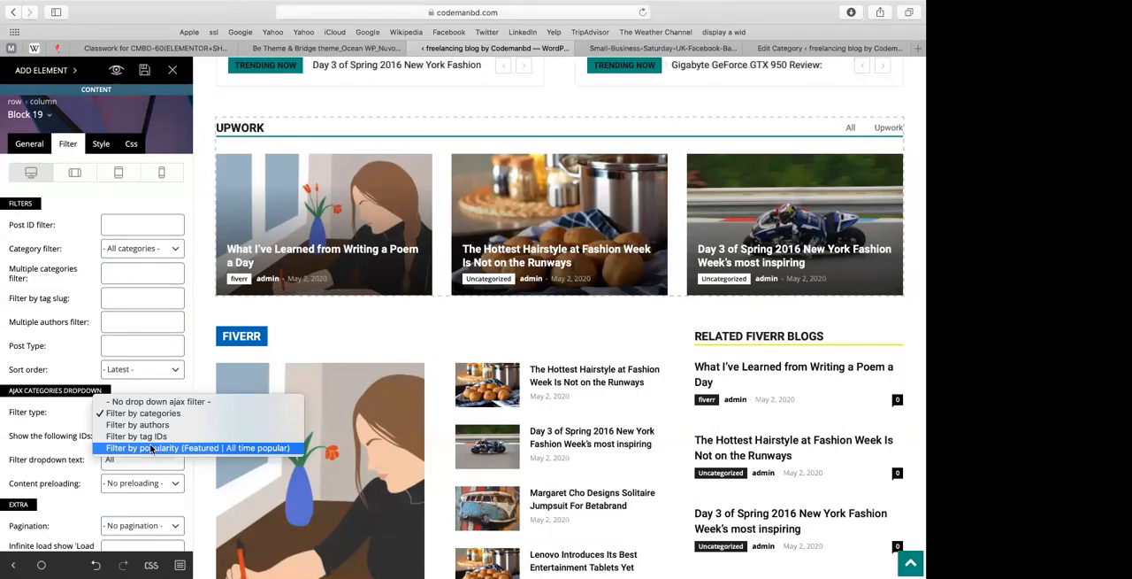
left_click(133, 401)
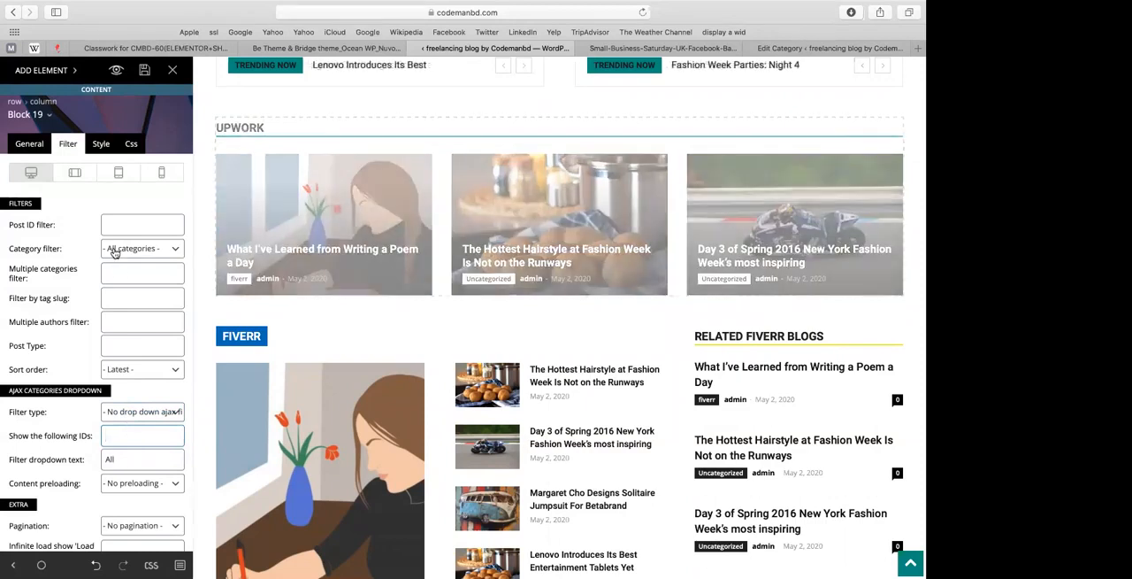
left_click(115, 251)
left_click(116, 284)
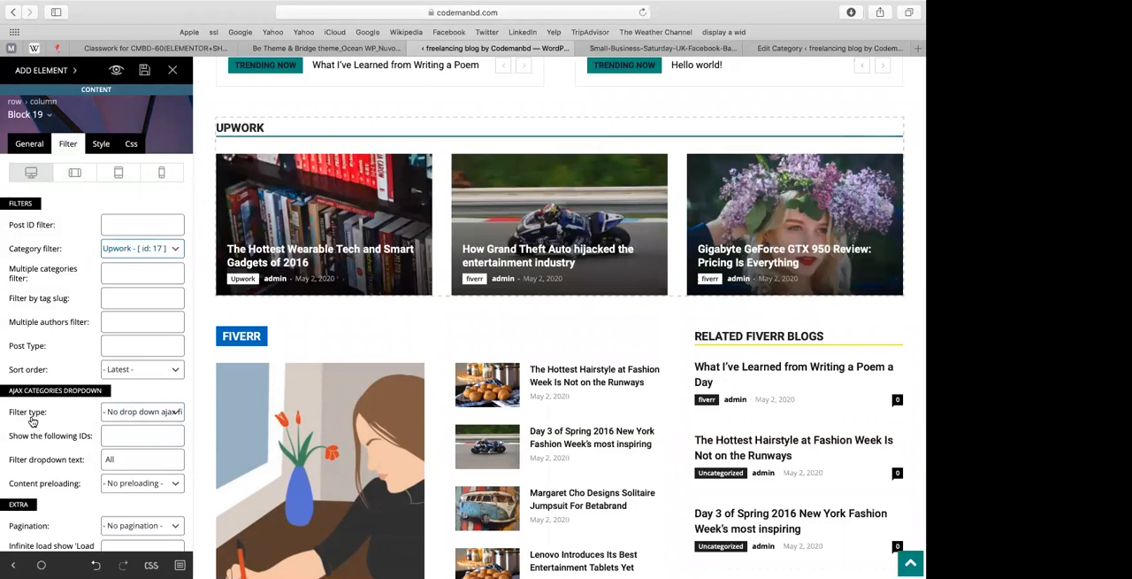
left_click(119, 249)
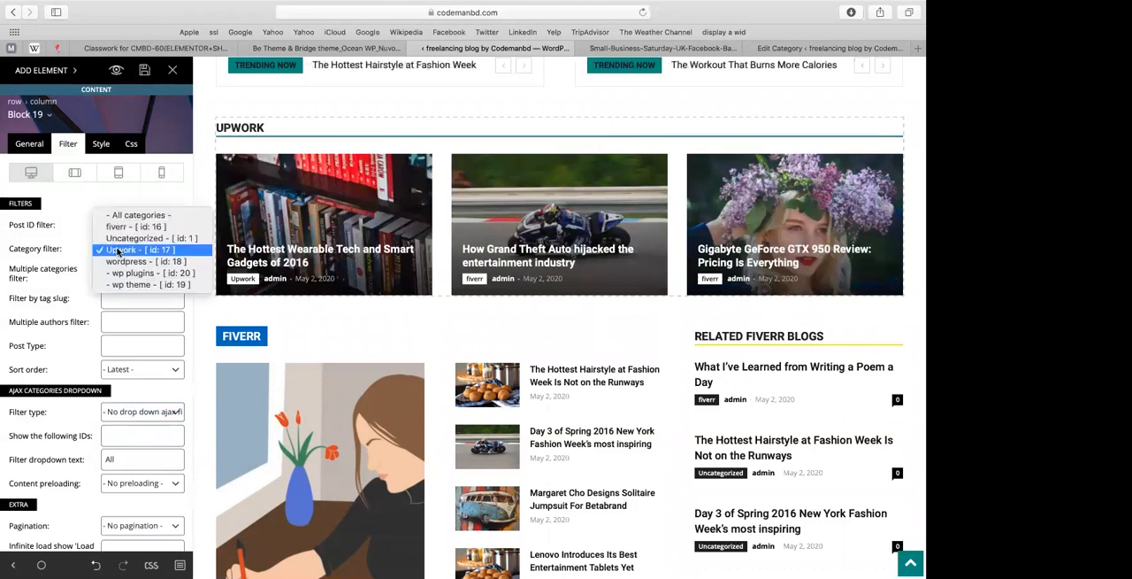
left_click(119, 261)
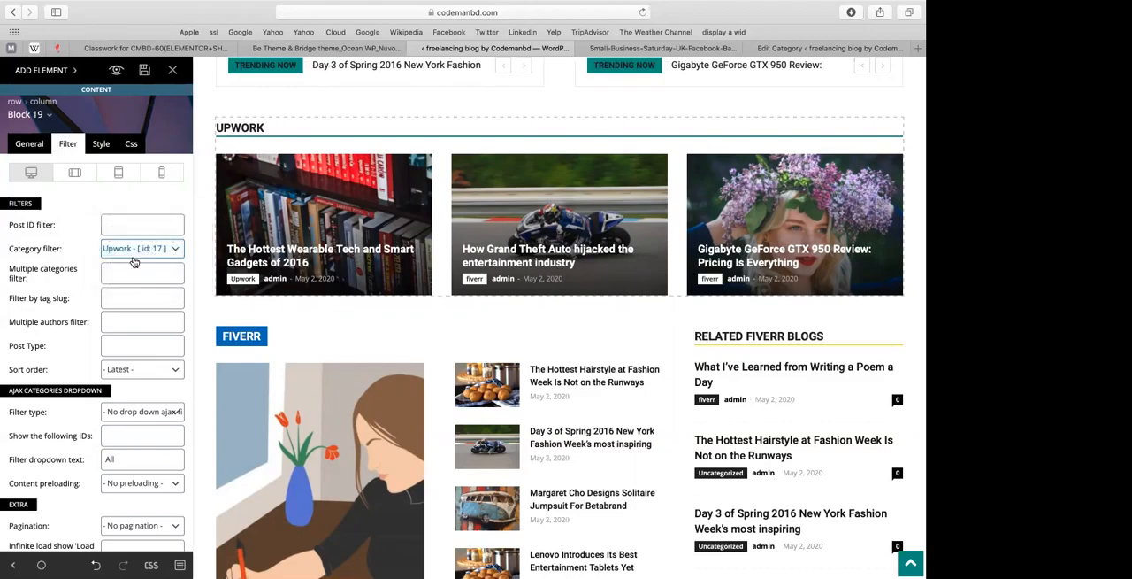
Step: Move the Upwork row below the Fiverr row, just above the Tech and Health blocks
right_click(446, 345)
scroll(320, 319, "down", 5)
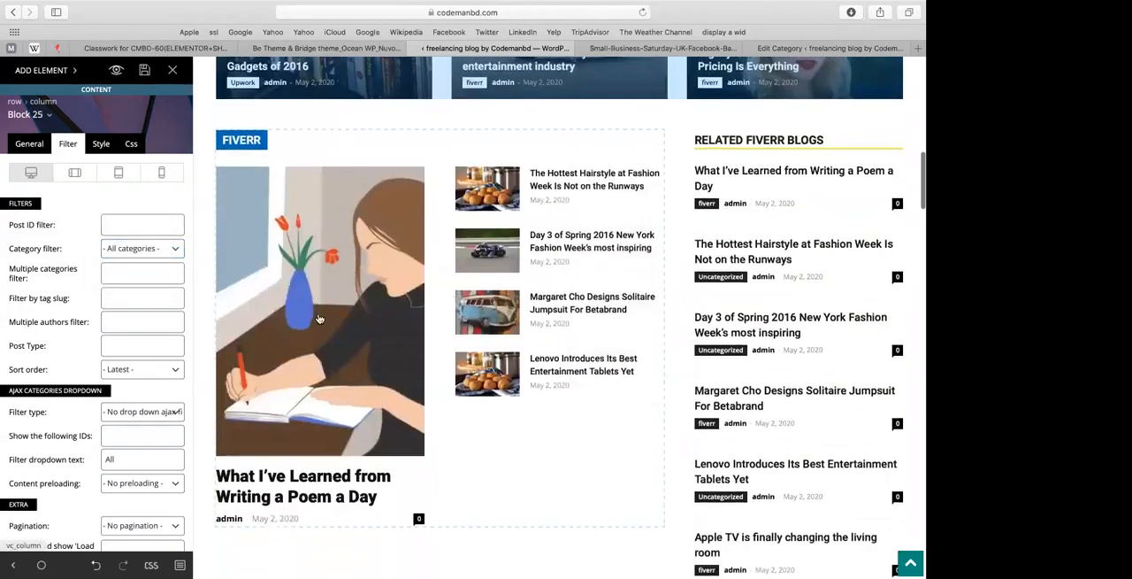
scroll(318, 319, "up", 5)
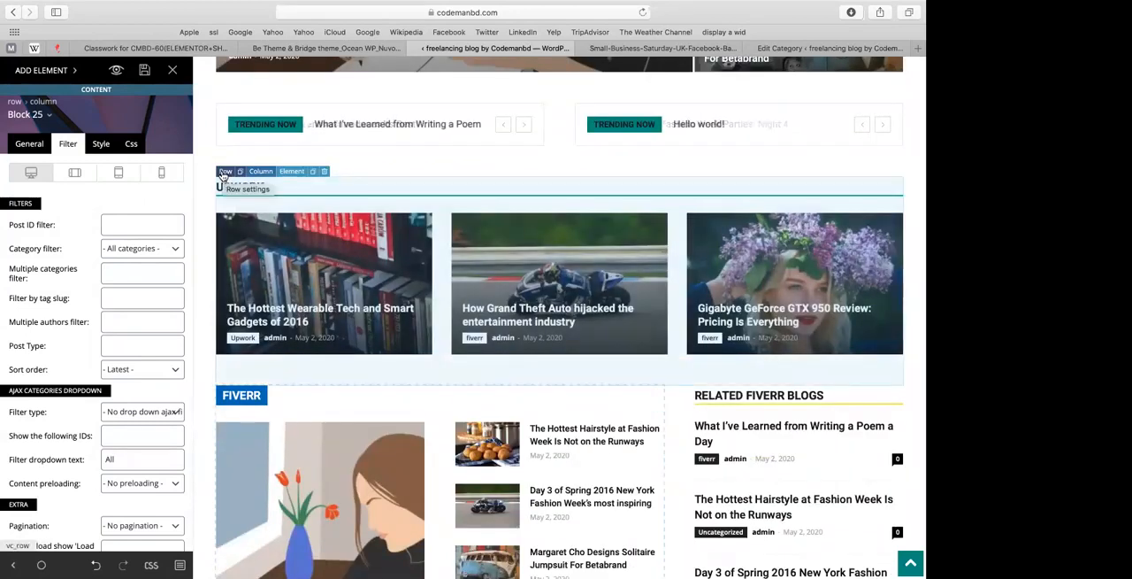
mouse_move(224, 174)
left_mouse_down()
mouse_move(220, 476)
mouse_move(209, 499)
mouse_move(221, 504)
left_mouse_up()
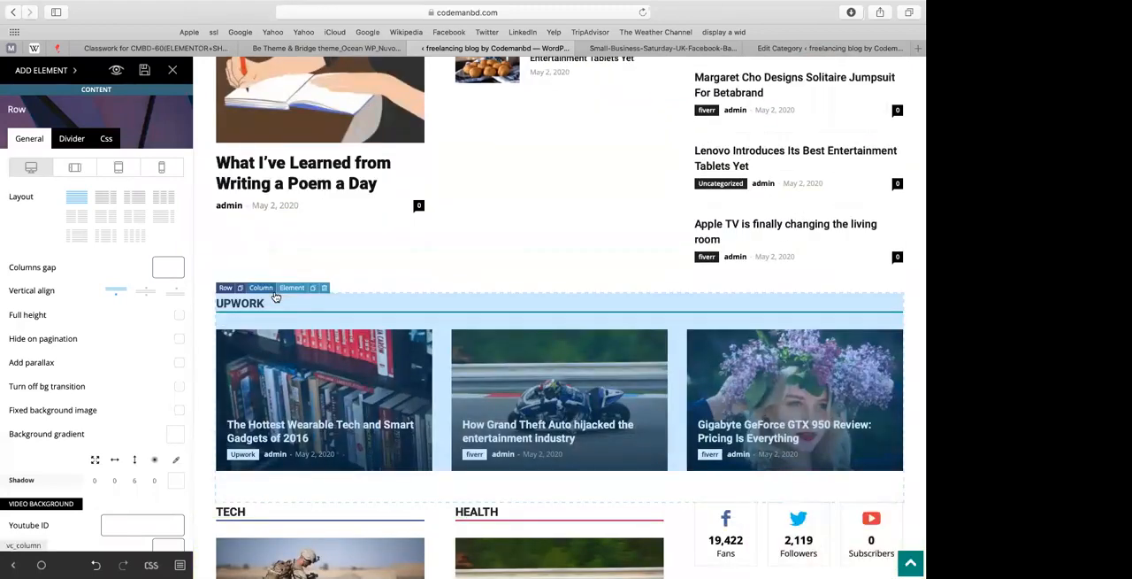
Step: Add an Empty space element beneath the first Trending Now ticker, above the Fiverr block
scroll(292, 336, "up", 10)
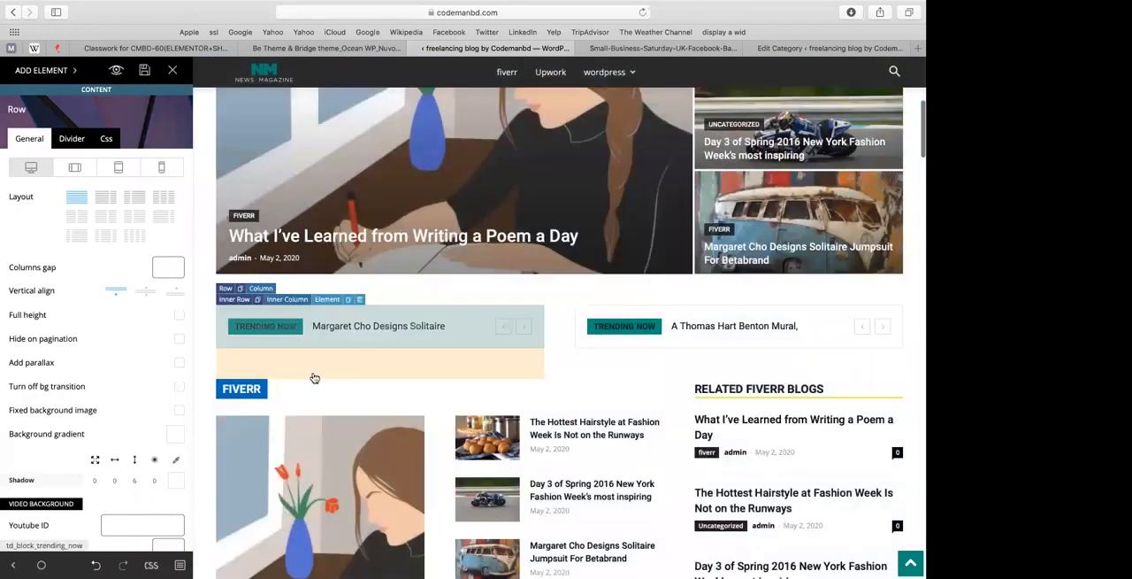
left_click(65, 78)
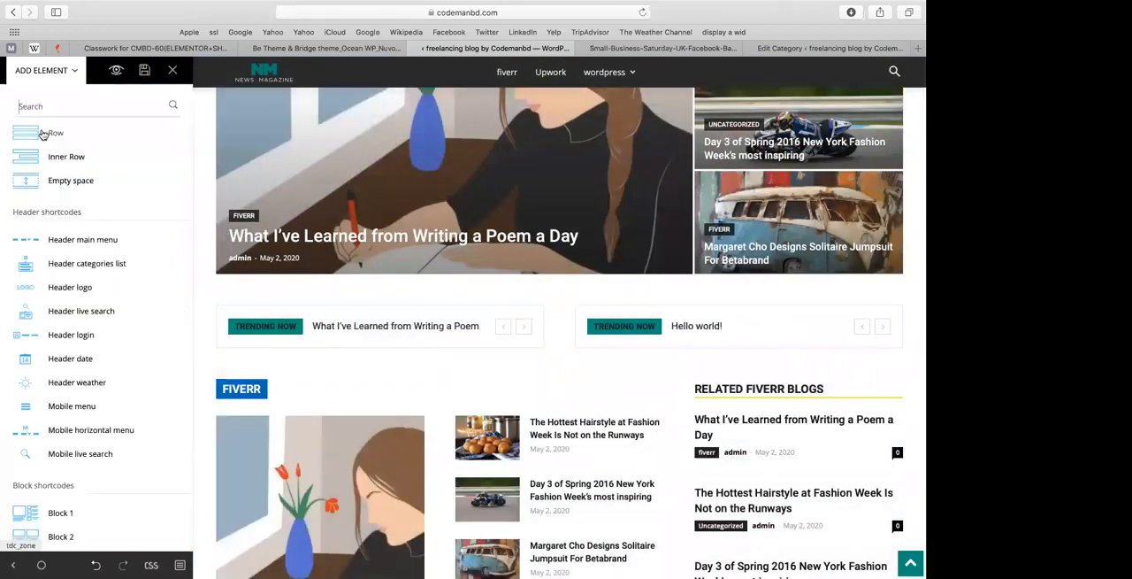
left_click_drag(106, 180, 270, 361)
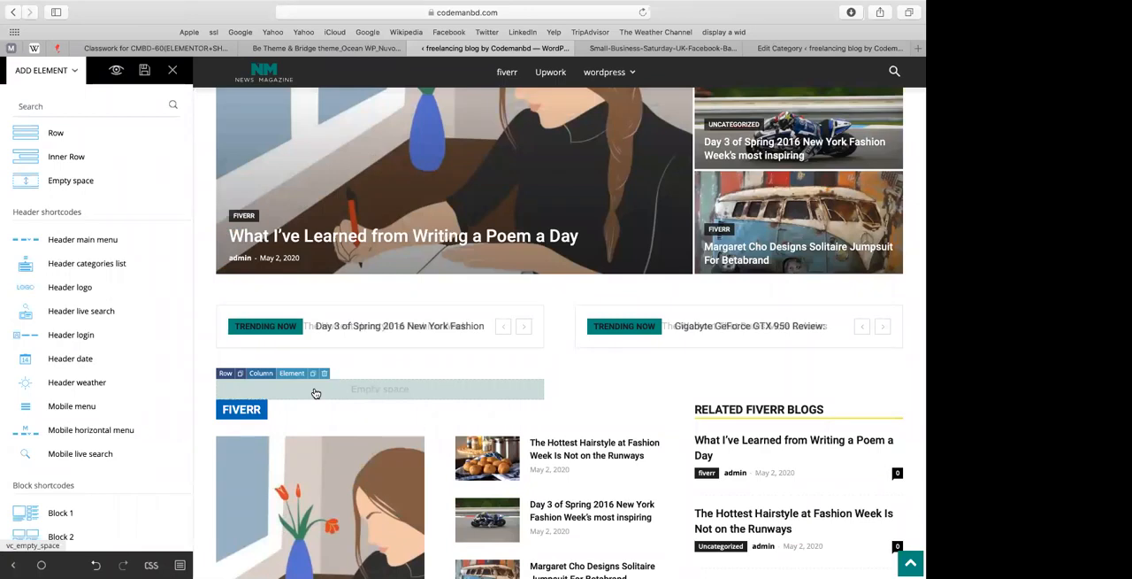
left_click(315, 391)
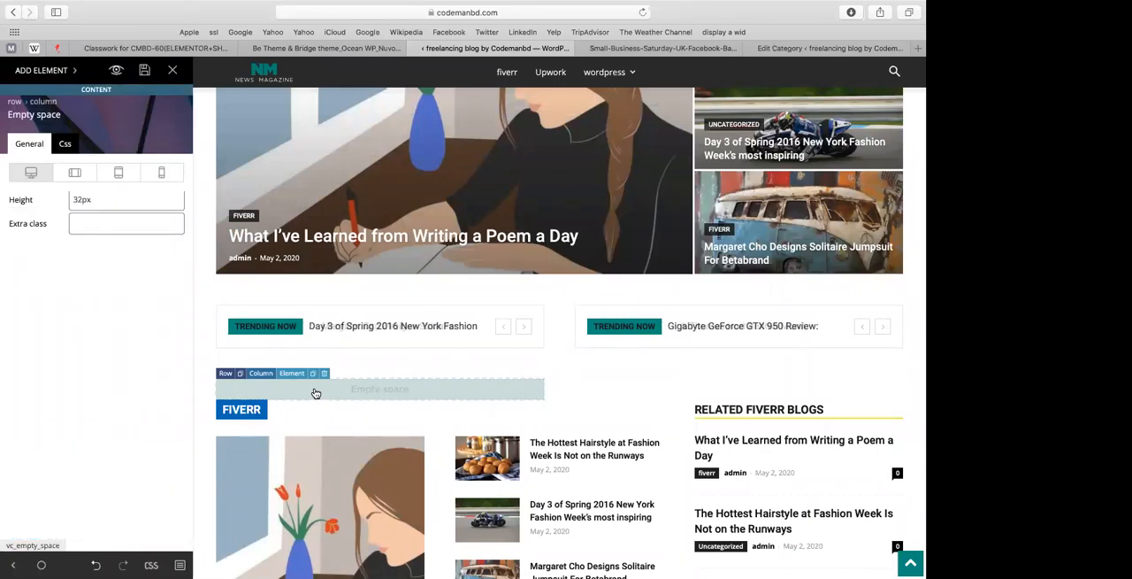
Step: Switch the Trending Now row to a single full-width column layout
left_click(226, 372)
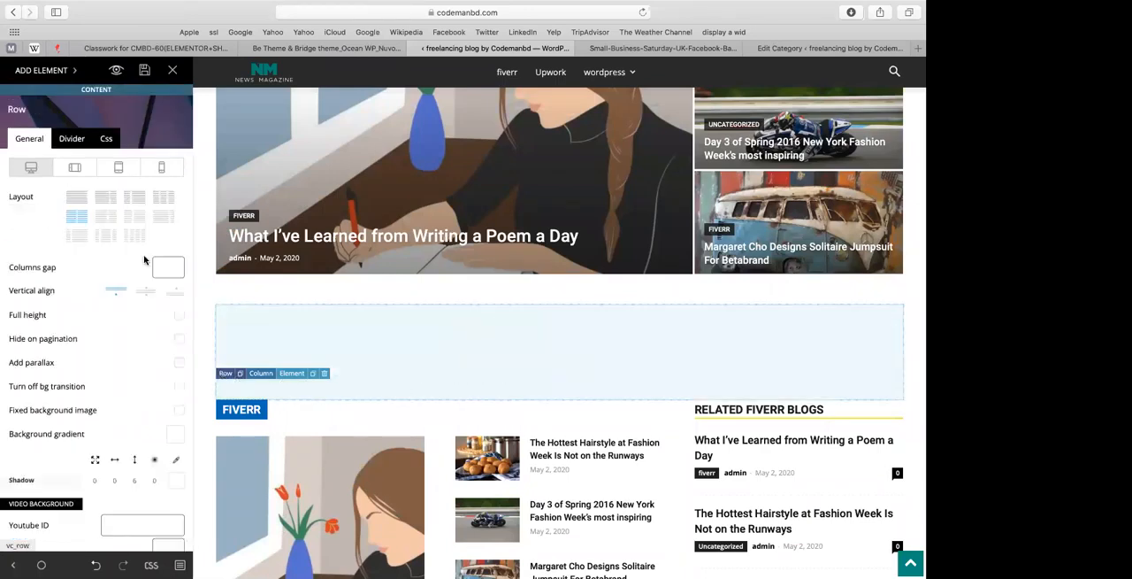
left_click(79, 198)
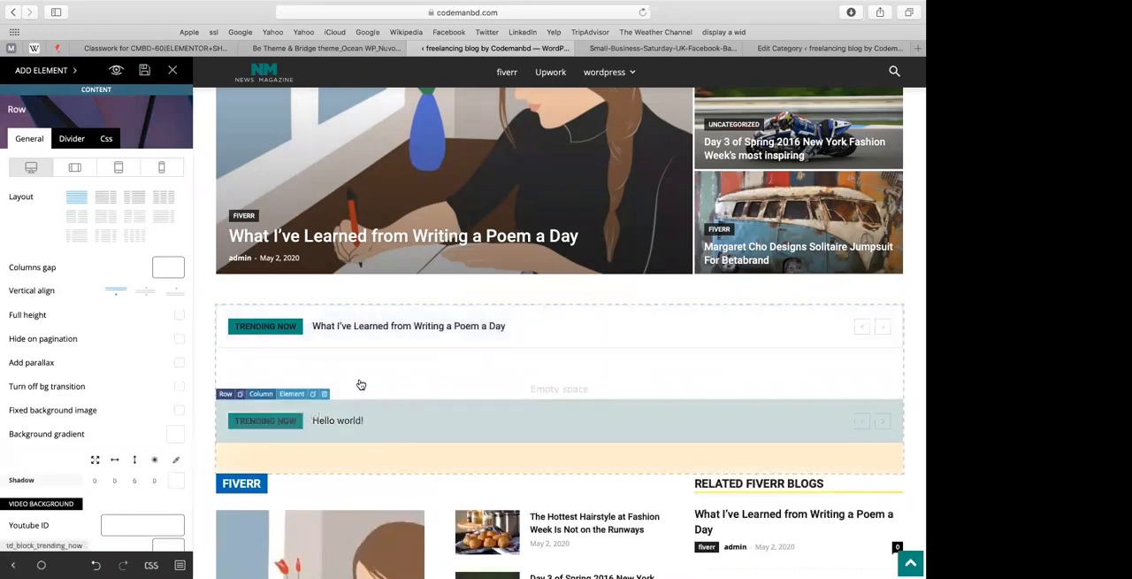
right_click(361, 384)
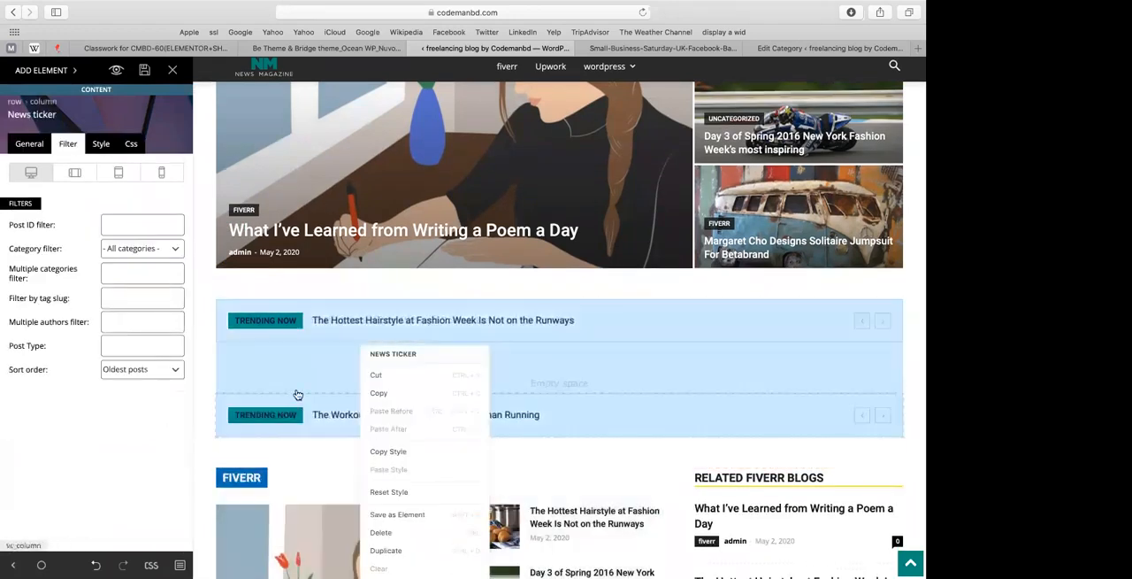
left_click(298, 394)
scroll(324, 389, "down", 1)
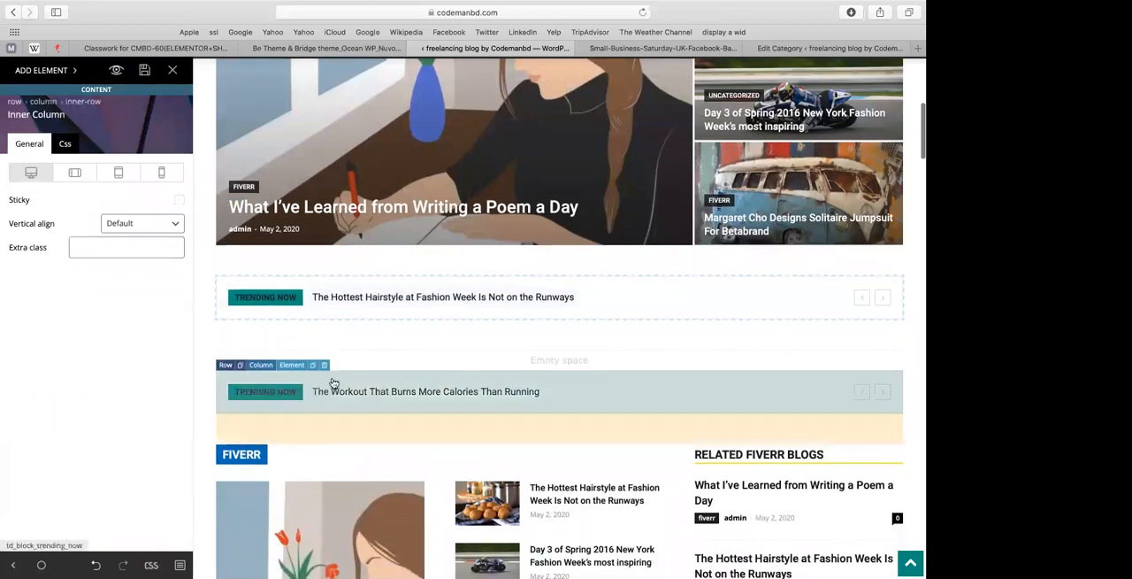
left_click_drag(222, 346, 225, 405)
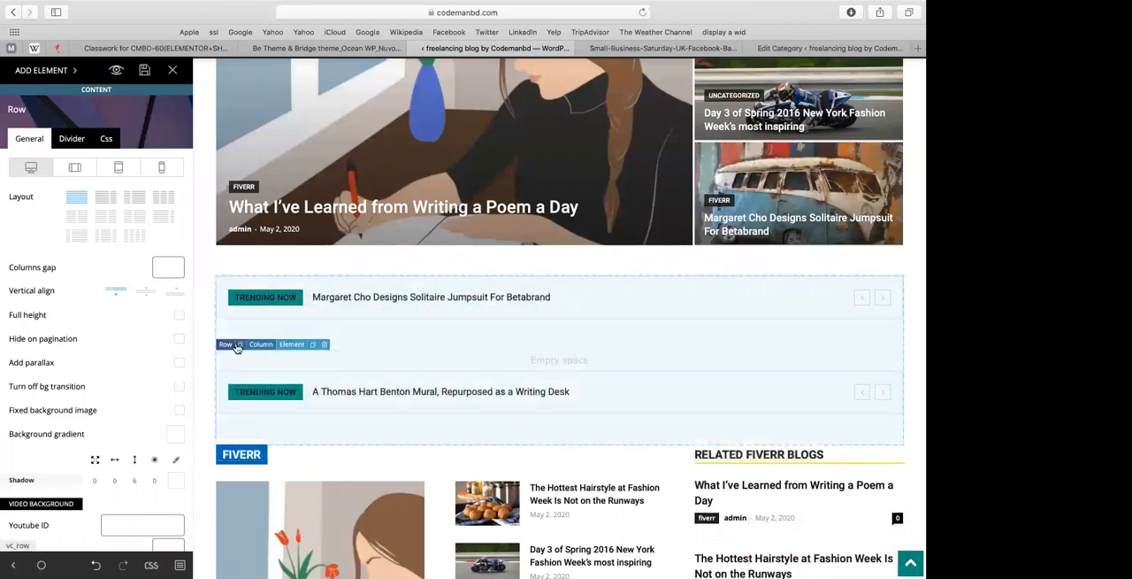
Step: Set the Trending Now row's layout to two columns, two-thirds wide followed by one-third
left_click(49, 71)
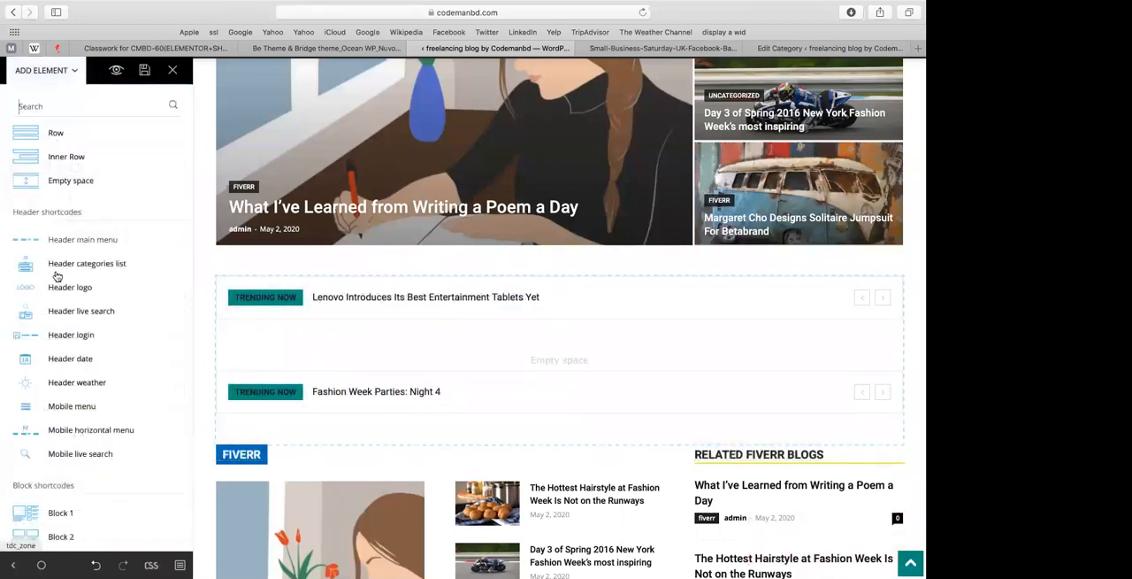
scroll(56, 277, "down", 10)
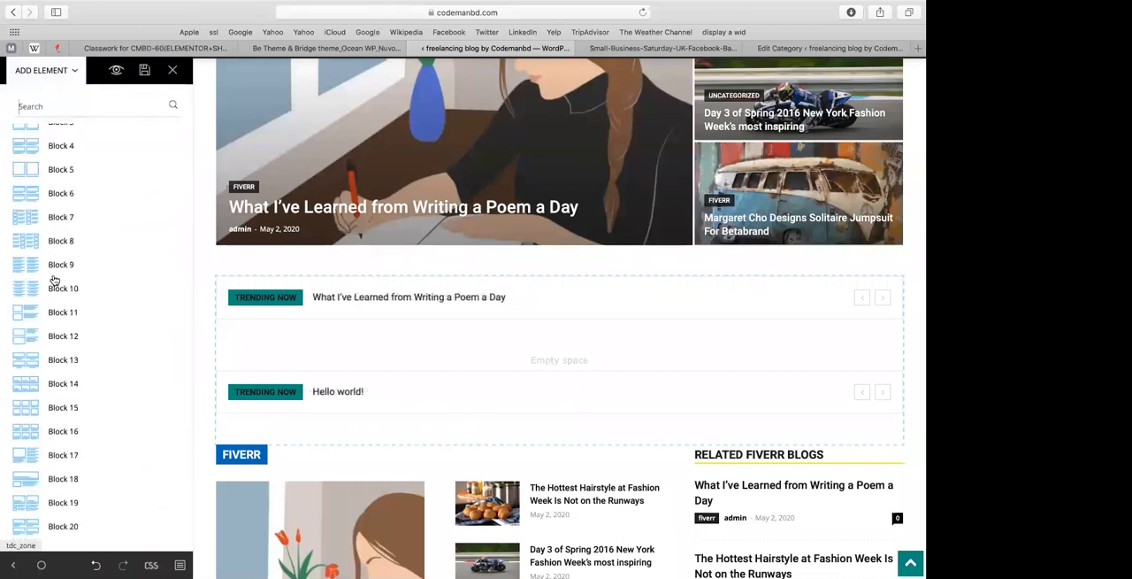
right_click(53, 280)
left_click(71, 291)
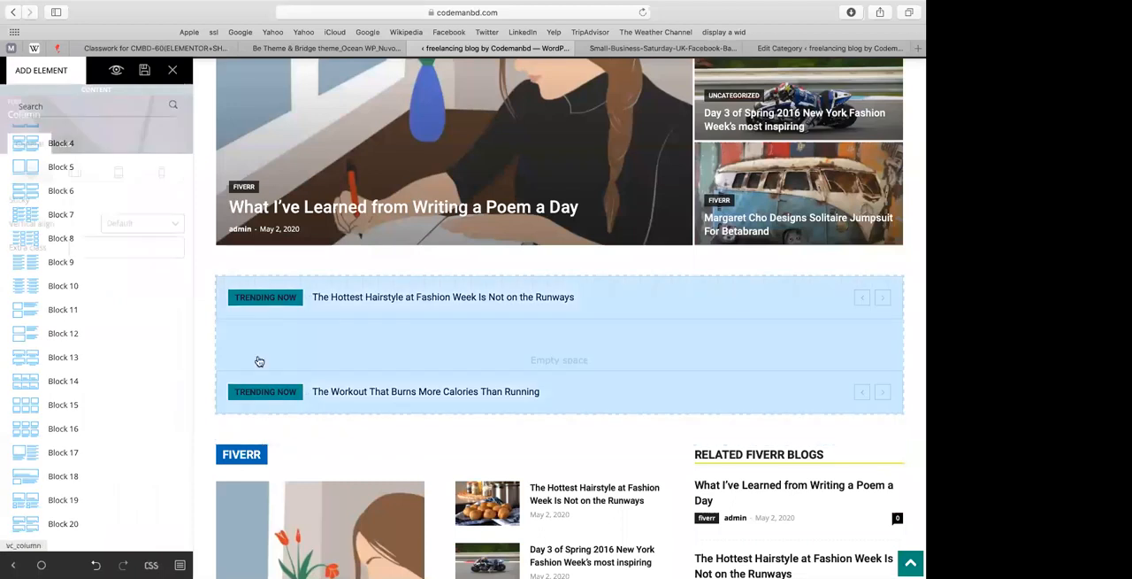
left_click(252, 360)
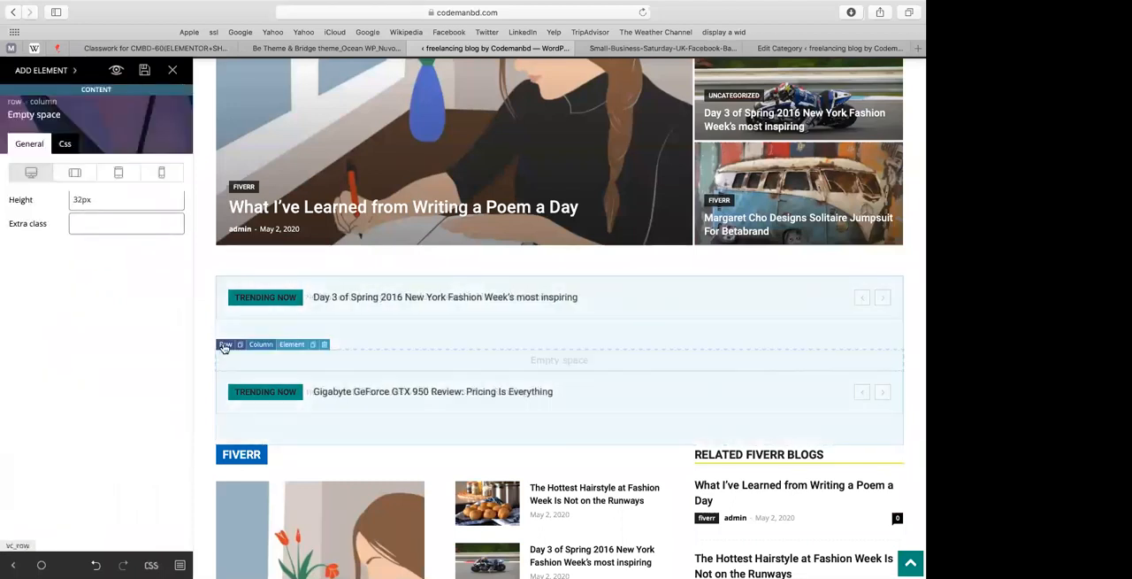
left_click(226, 345)
left_click(106, 198)
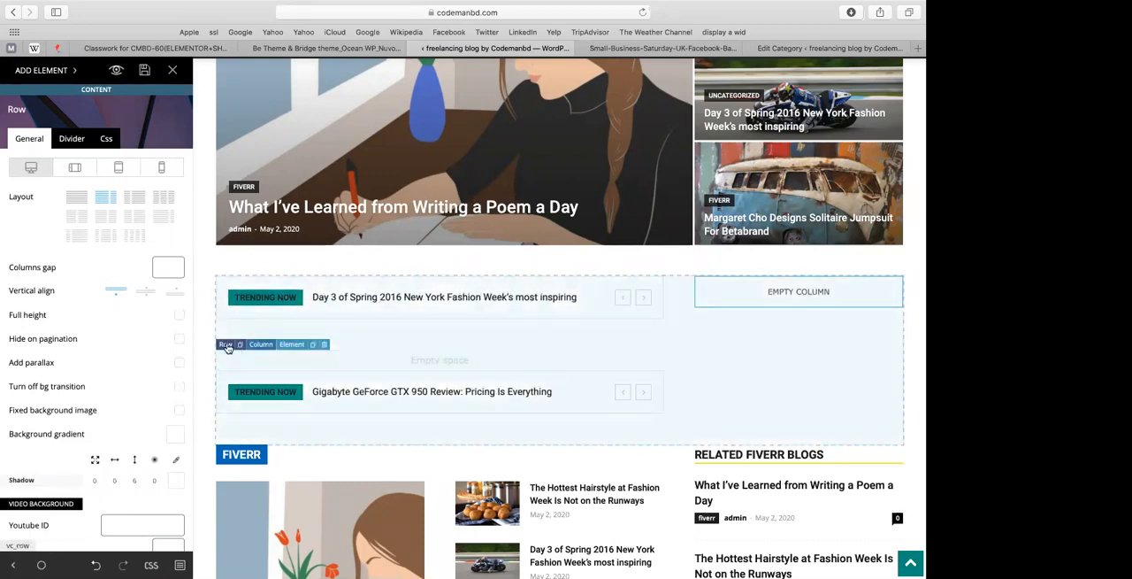
Step: Delete the Empty space element and both Trending Now tickers from the row's wide column
left_click(235, 431)
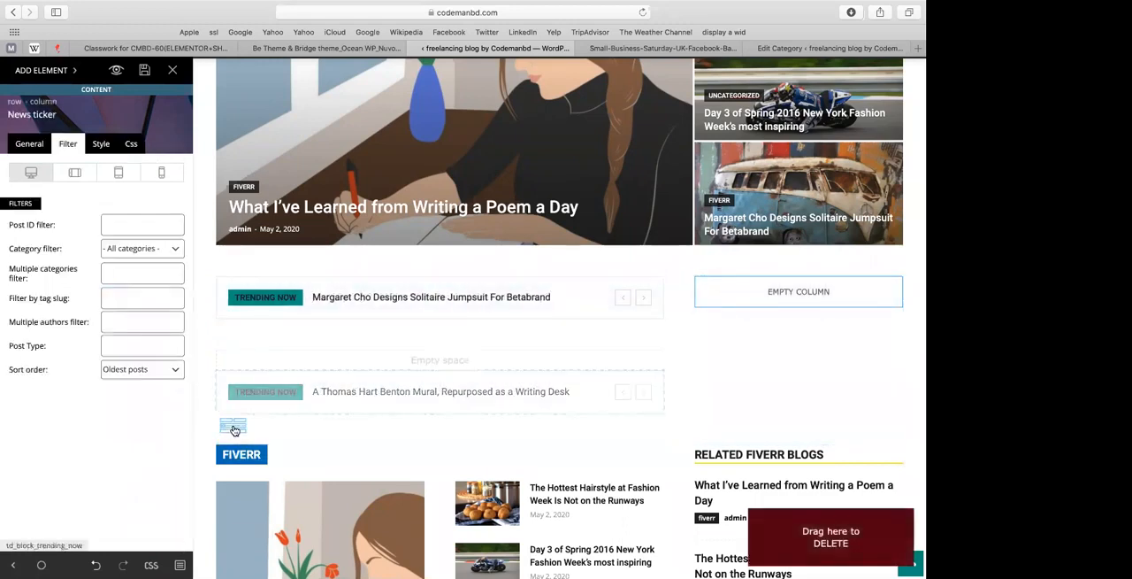
left_click(316, 360)
left_click(324, 346)
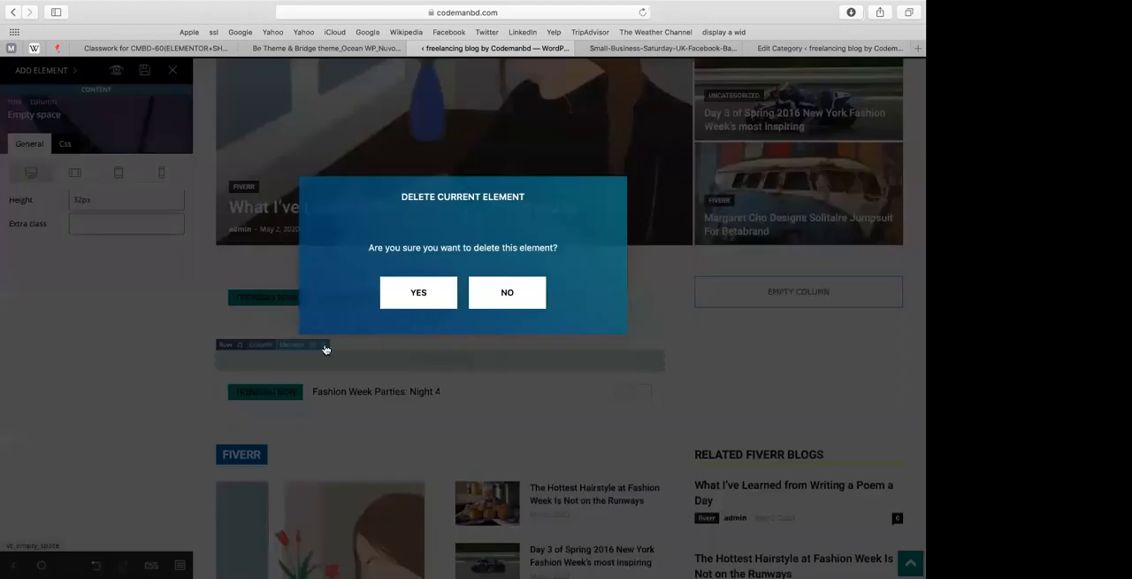
left_click(426, 295)
left_click(324, 346)
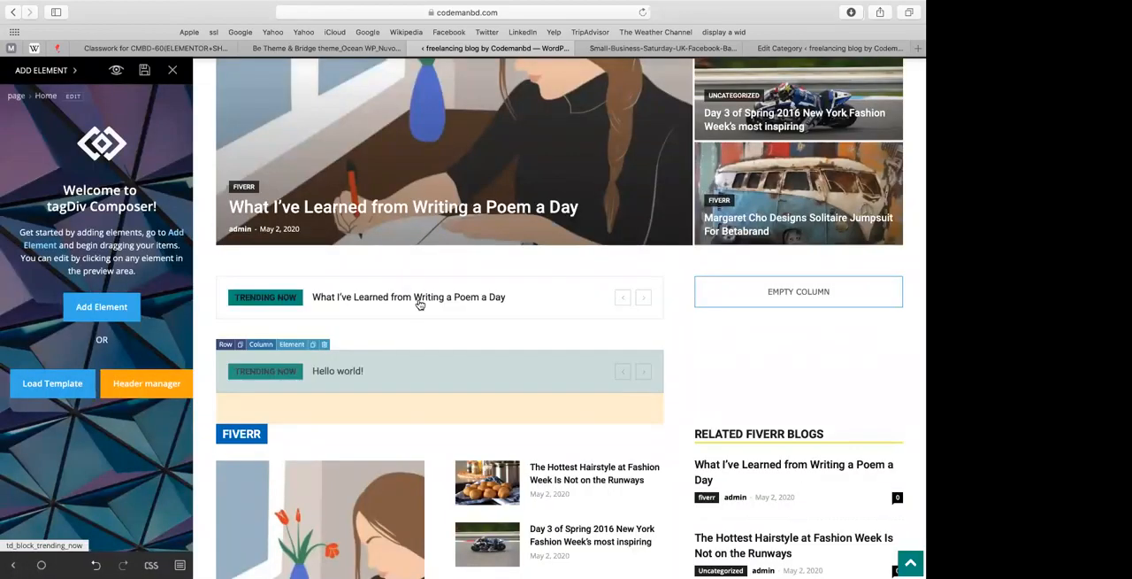
left_click(420, 302)
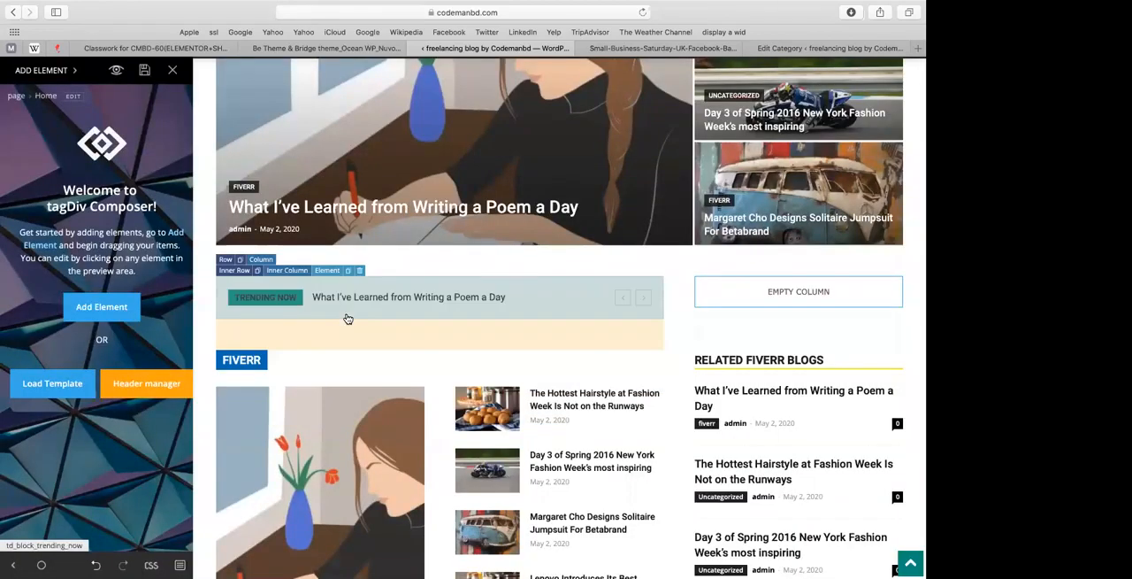
left_click(359, 272)
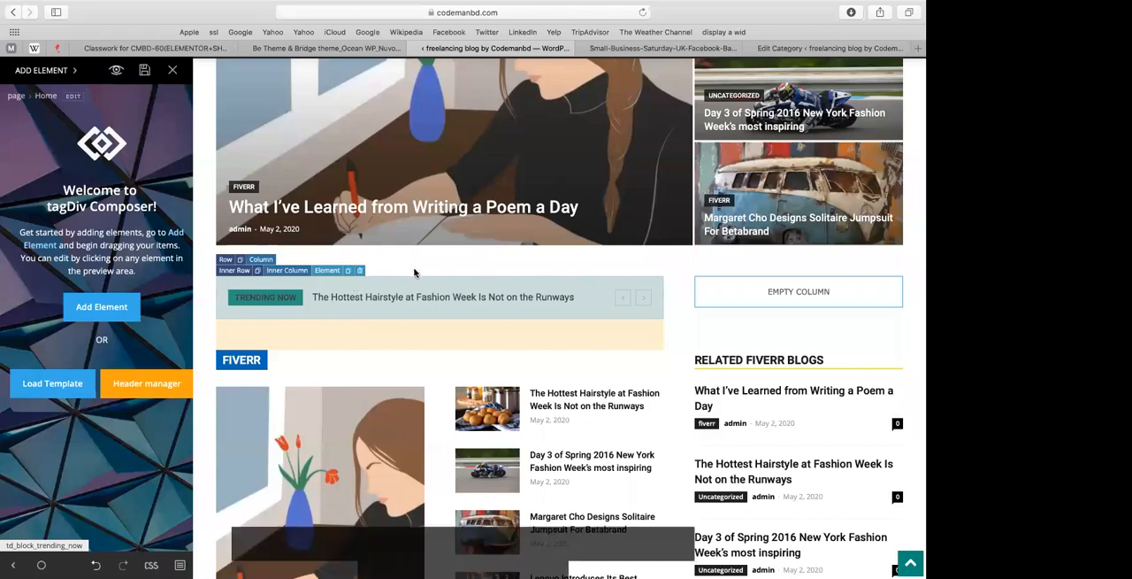
left_click(417, 293)
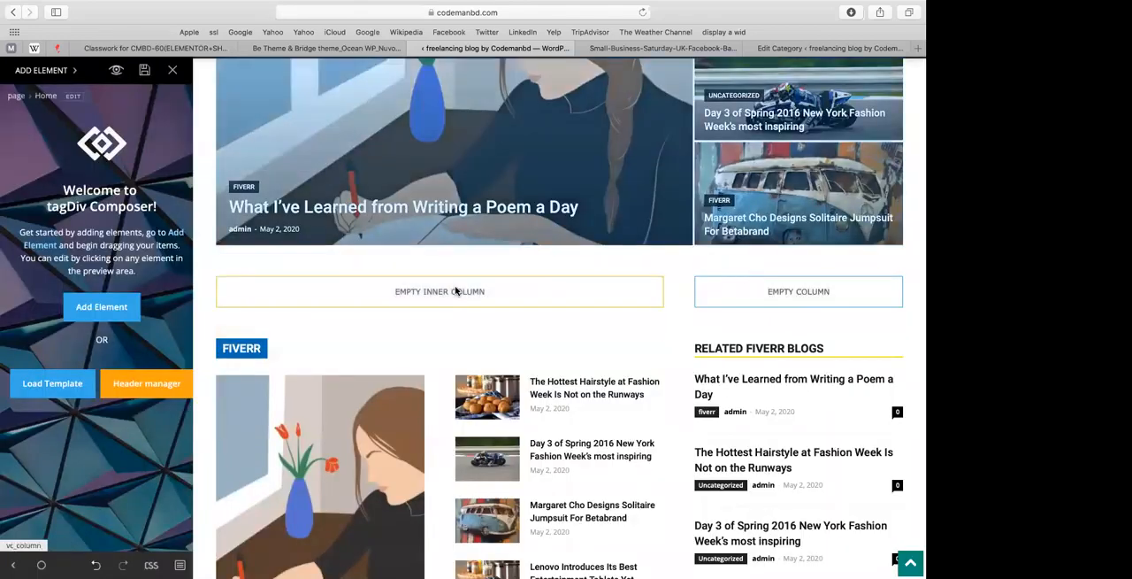
Step: Try a Big Grid 5 element in the empty inner column above the Fiverr block and delete it again
left_click(380, 291)
left_click(44, 74)
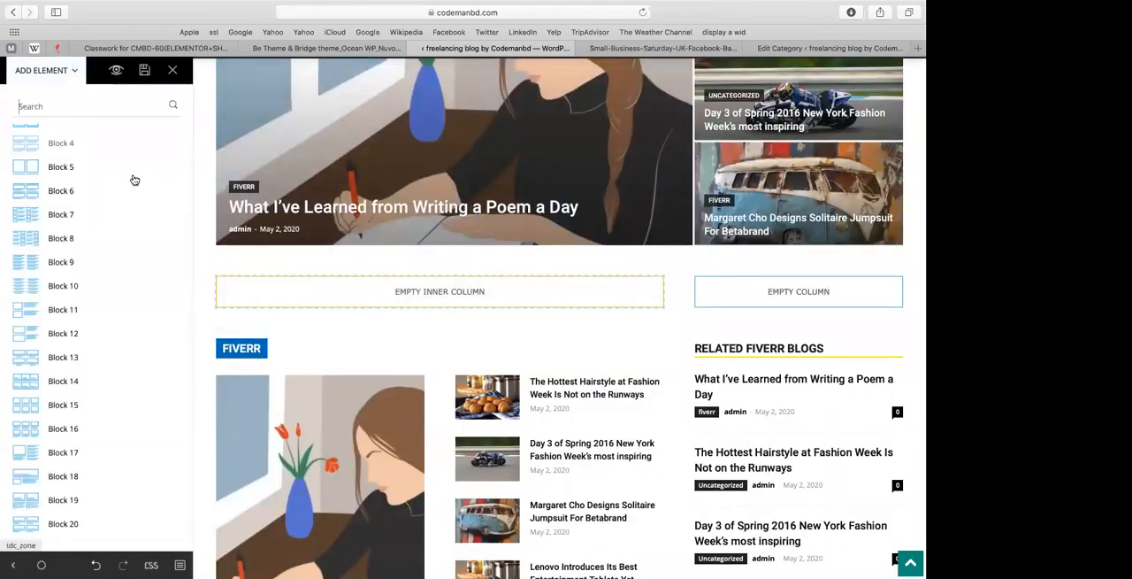
scroll(36, 310, "down", 2)
scroll(64, 324, "down", 10)
scroll(68, 333, "down", 1)
scroll(58, 342, "down", 2)
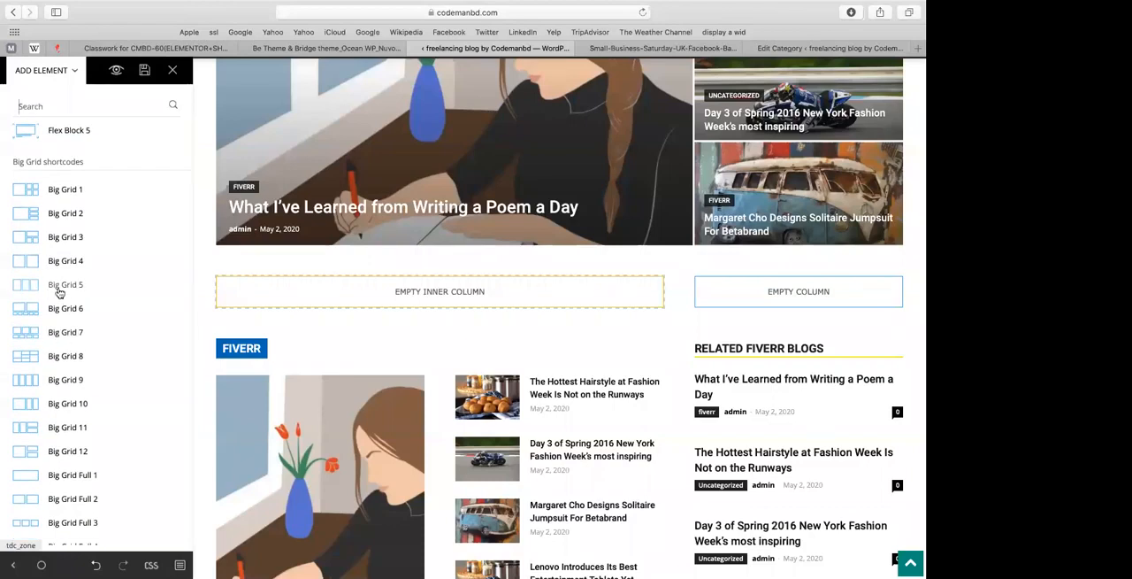
left_click_drag(68, 292, 246, 294)
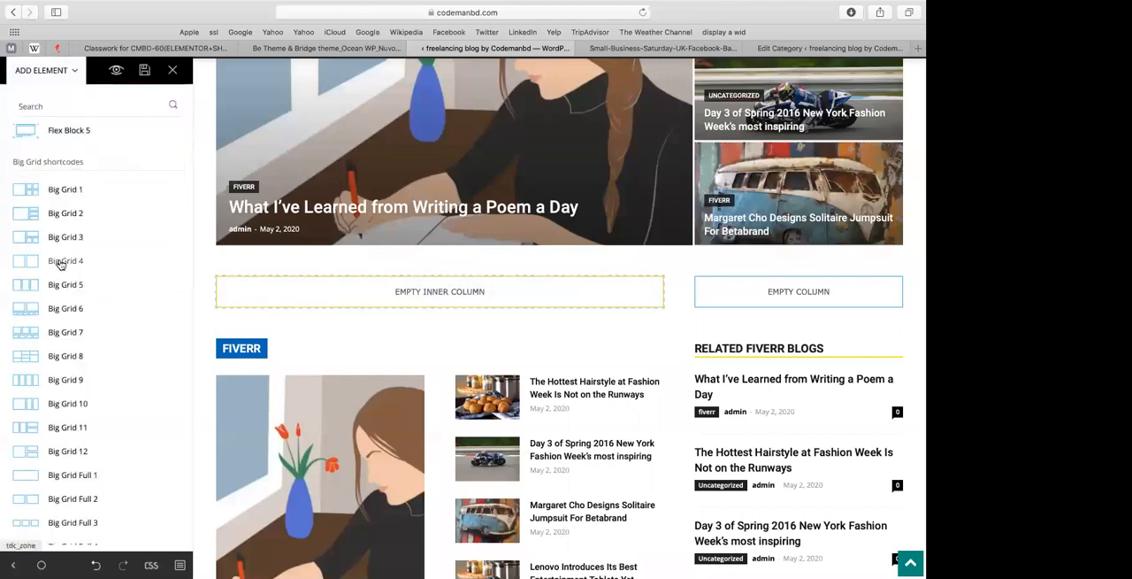
left_click_drag(192, 285, 249, 293)
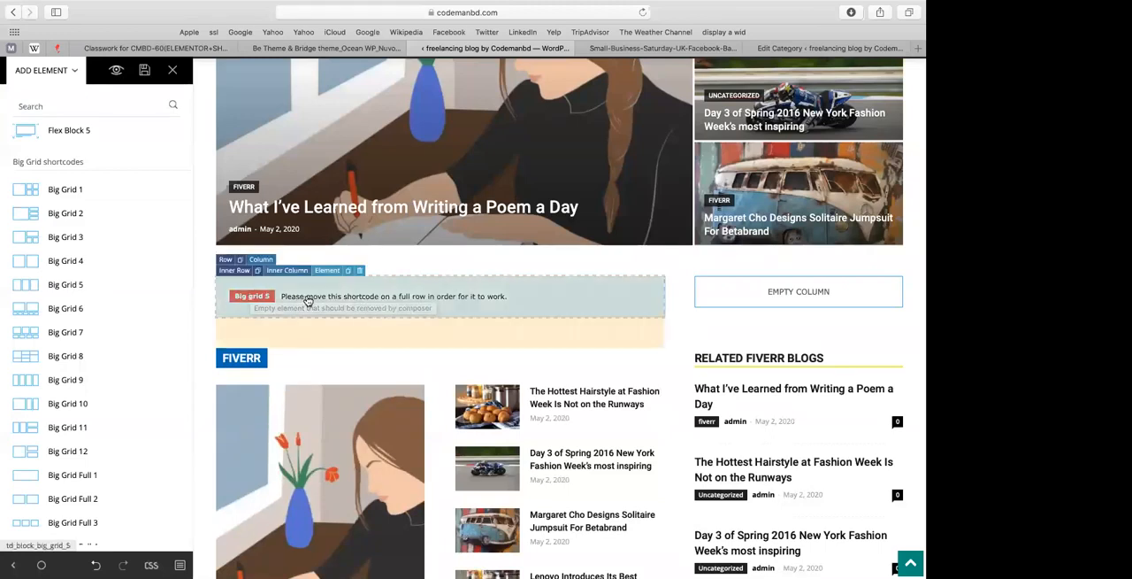
left_click(360, 274)
left_click(419, 292)
Step: Add a Flex Block 1 element to the empty inner column above the Fiverr block
left_click(95, 310)
scroll(67, 252, "up", 5)
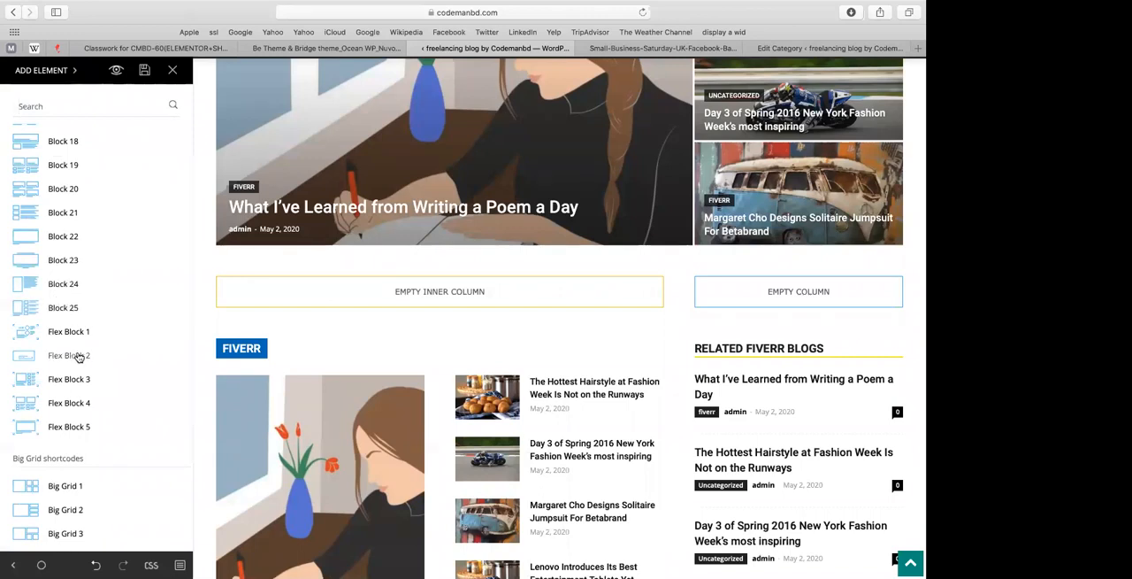
left_click(272, 291)
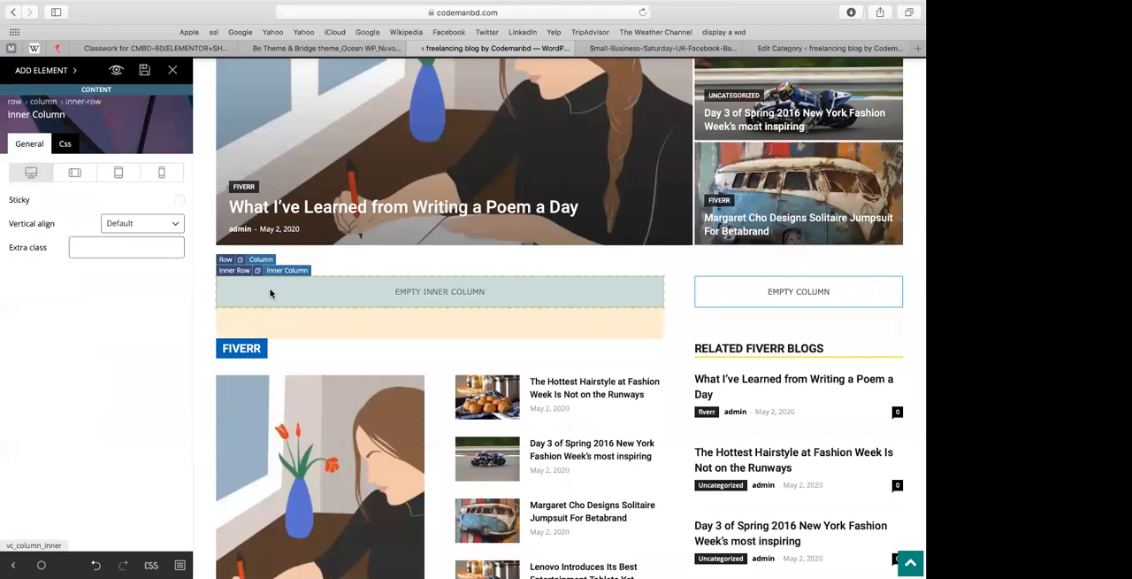
left_click(50, 73)
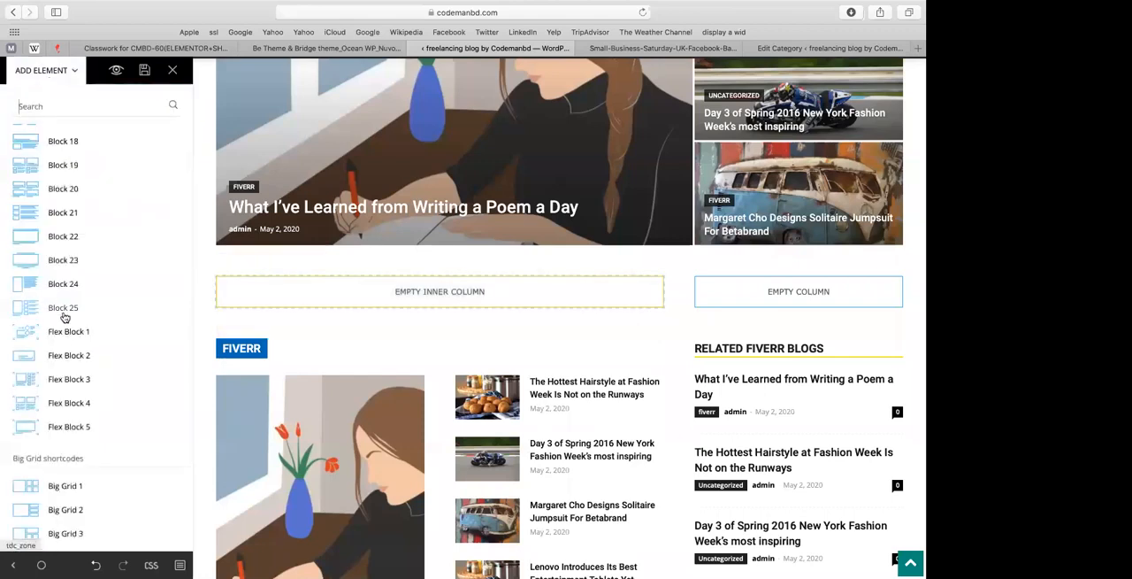
left_click(237, 295)
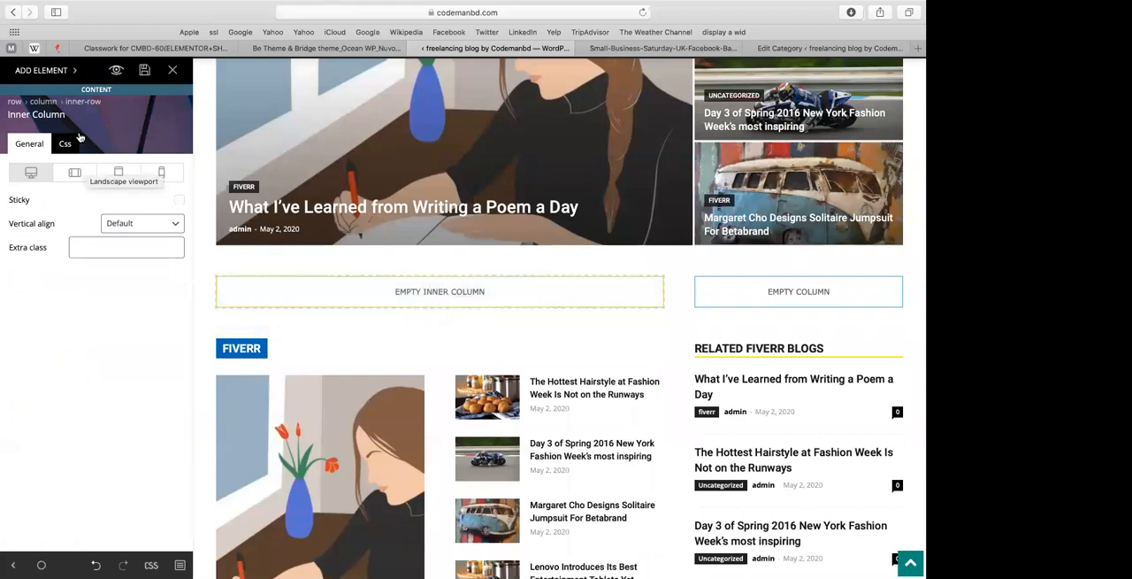
left_click(39, 71)
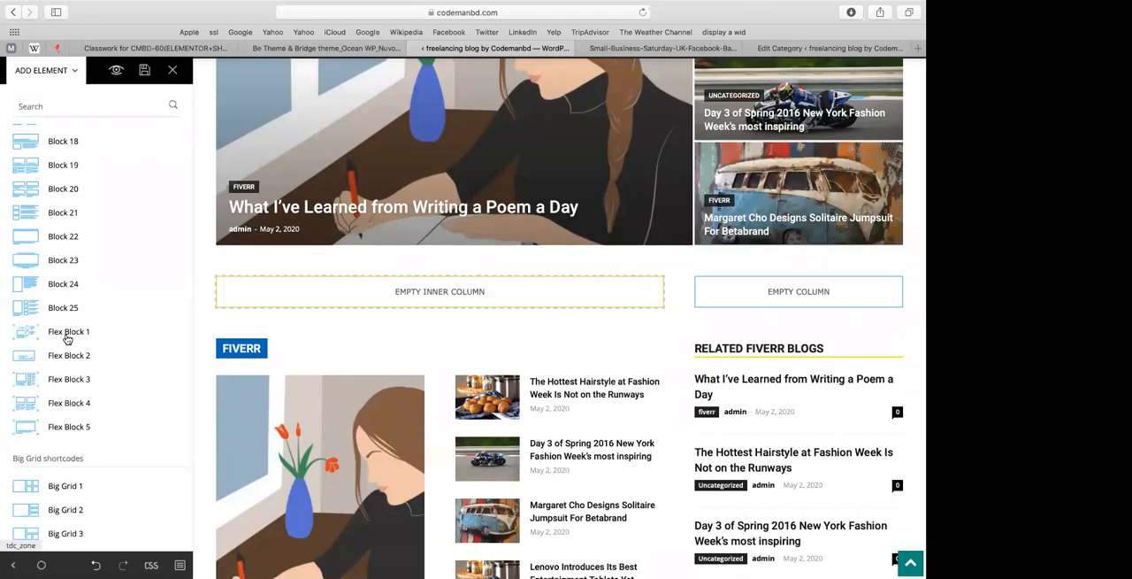
left_click_drag(166, 329, 296, 301)
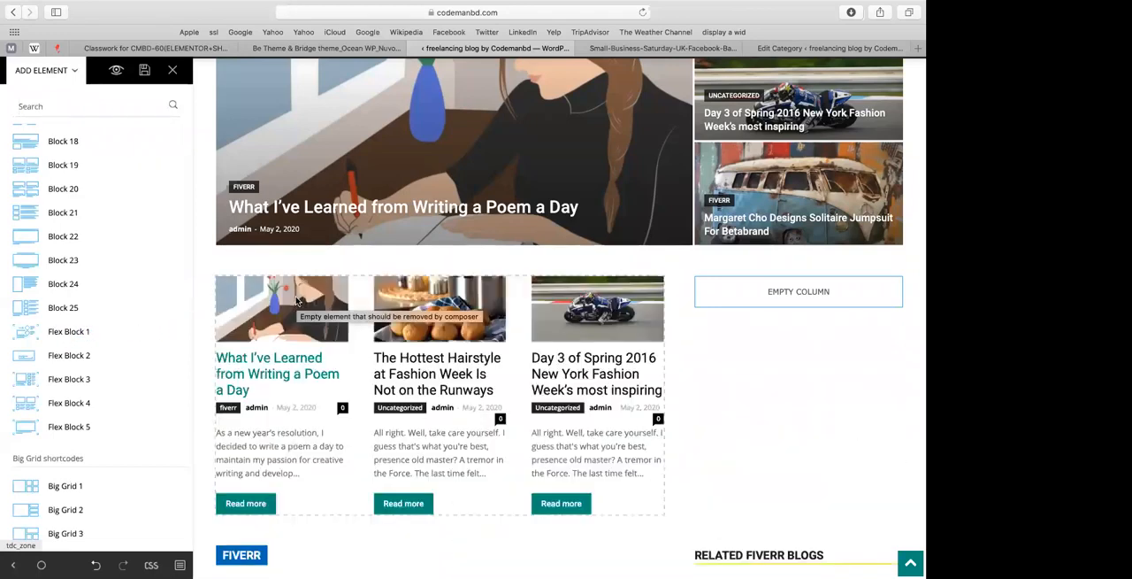
Step: Set the category filter of the new Flex Block 1 to wordpress (id: 18)
scroll(318, 274, "down", 4)
scroll(386, 216, "up", 2)
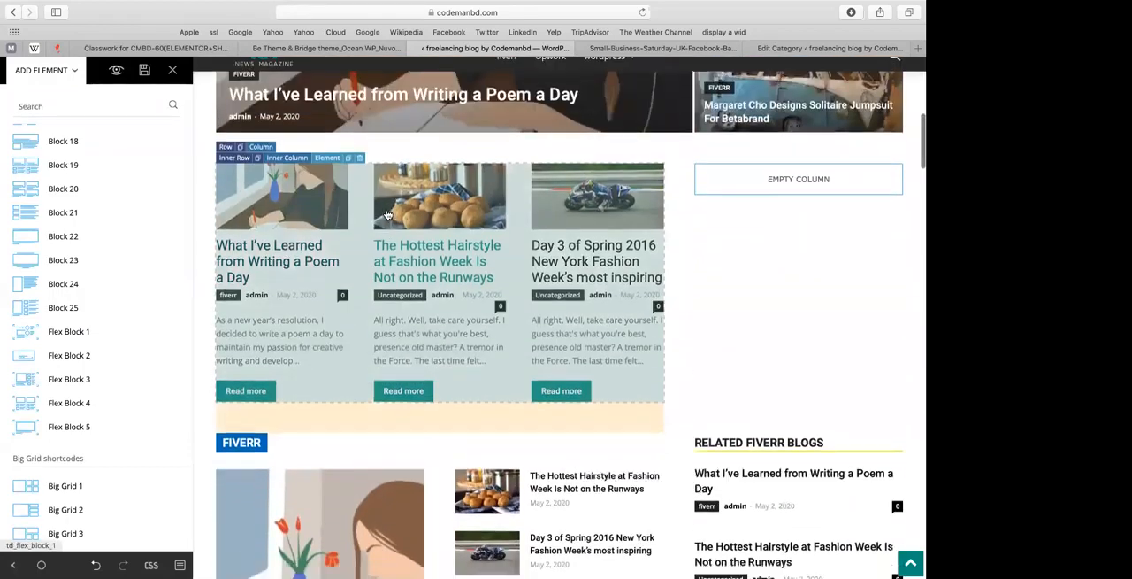
scroll(386, 215, "down", 5)
scroll(387, 215, "up", 2)
left_click(545, 304)
scroll(315, 321, "up", 3)
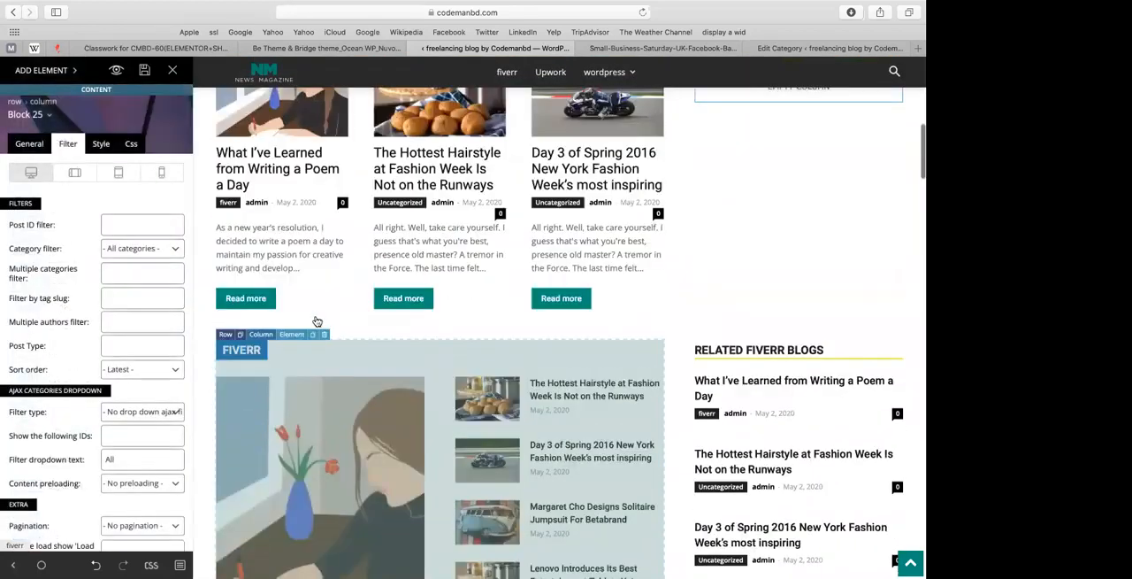
left_click(316, 321)
left_click(133, 249)
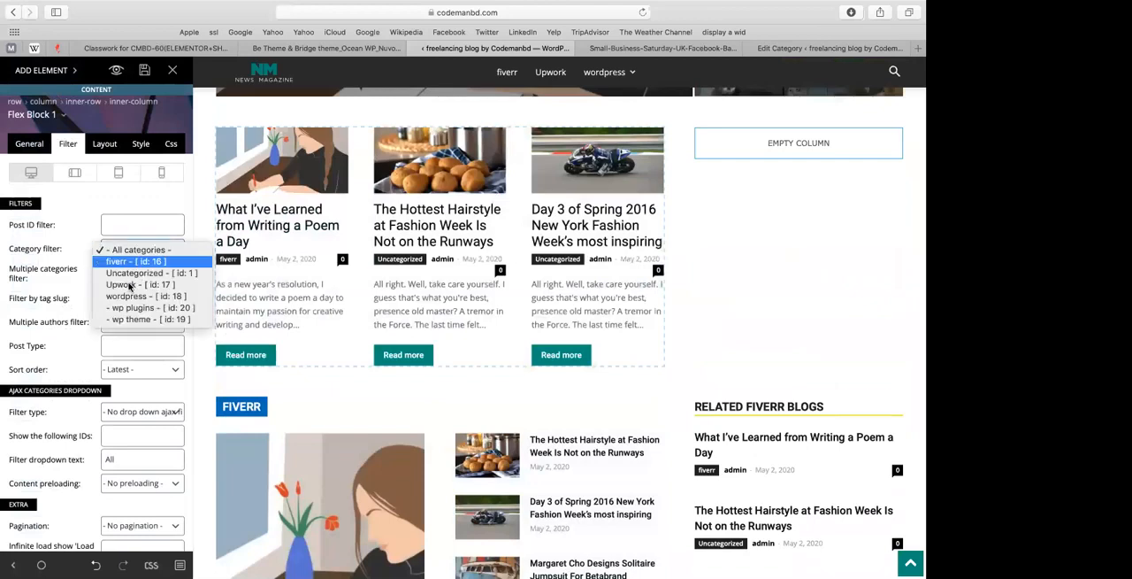
left_click(126, 297)
scroll(262, 316, "up", 3)
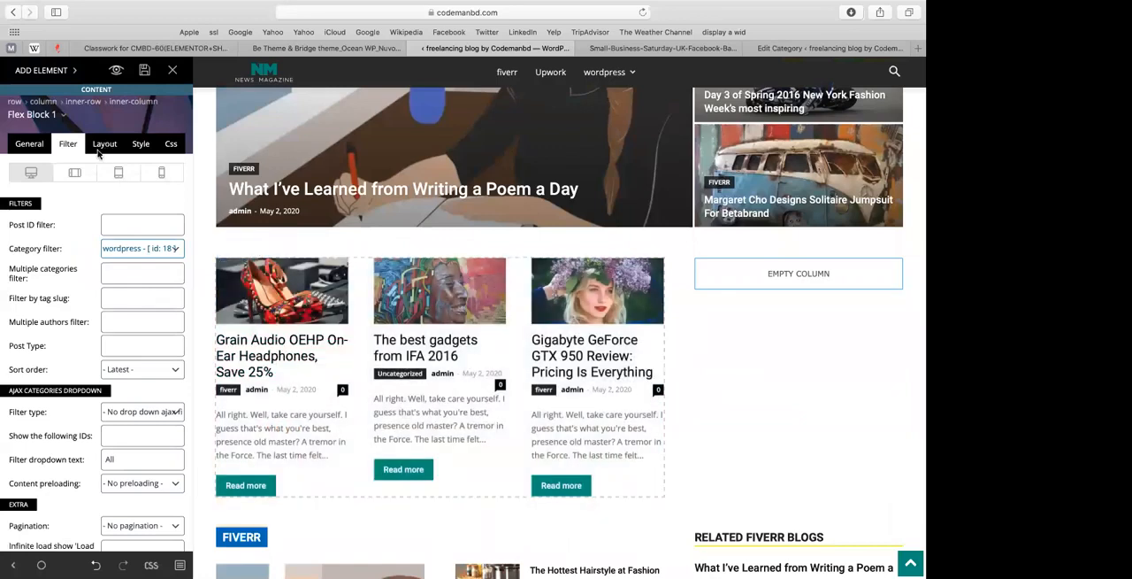
left_click(135, 256)
left_click(136, 262)
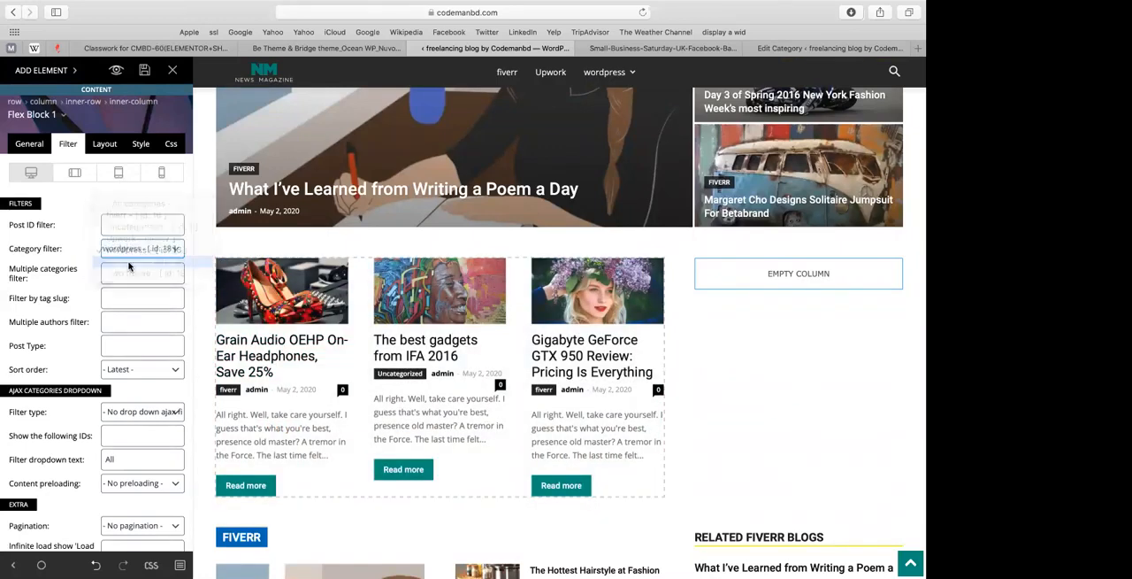
Step: Set the category filter of Flex Block 1 back to wordpress (id: 18)
left_click(138, 251)
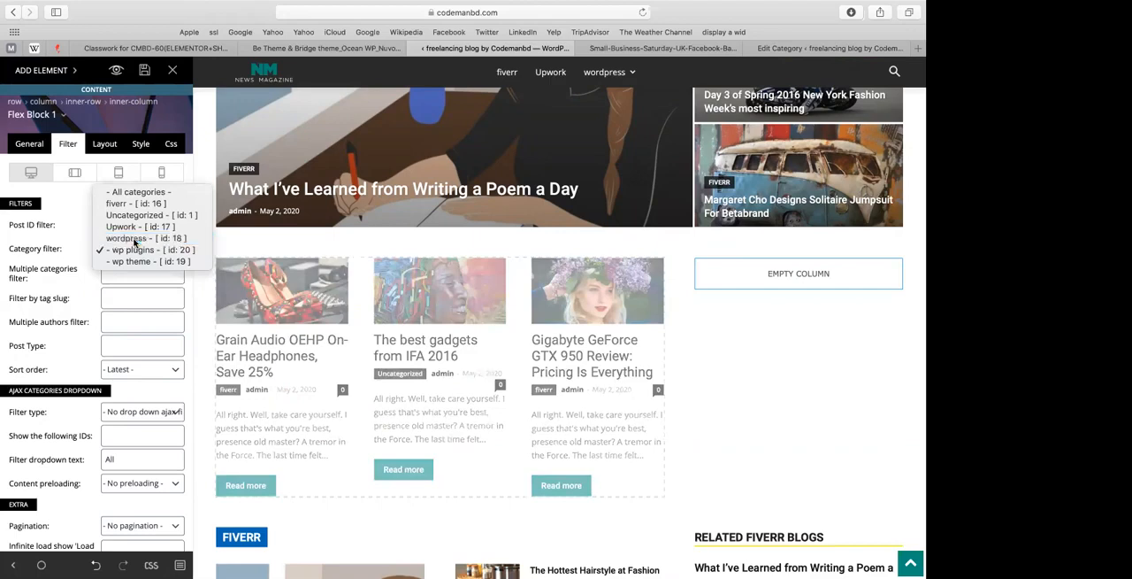
left_click(133, 241)
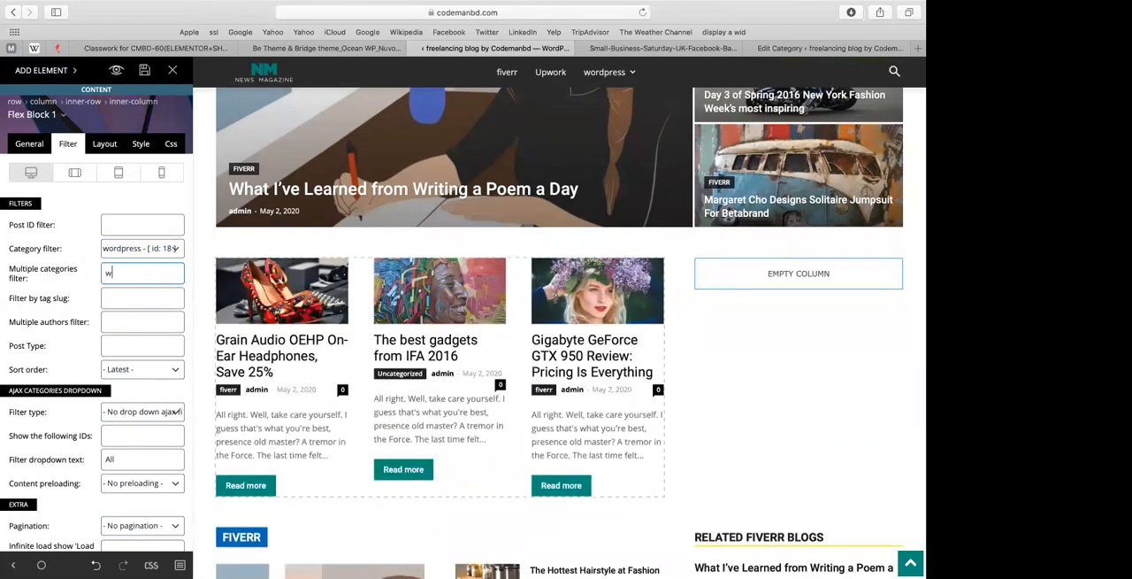
Step: Try "wp them" as the multiple categories filter of Flex Block 1 and clear it again
key("BackSpace")
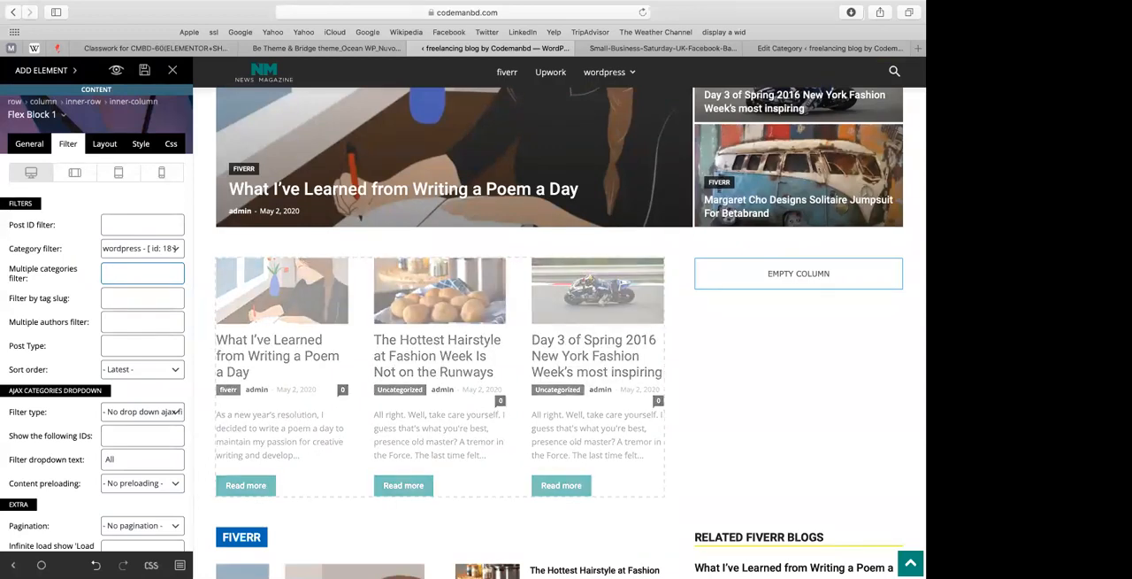
type("wp")
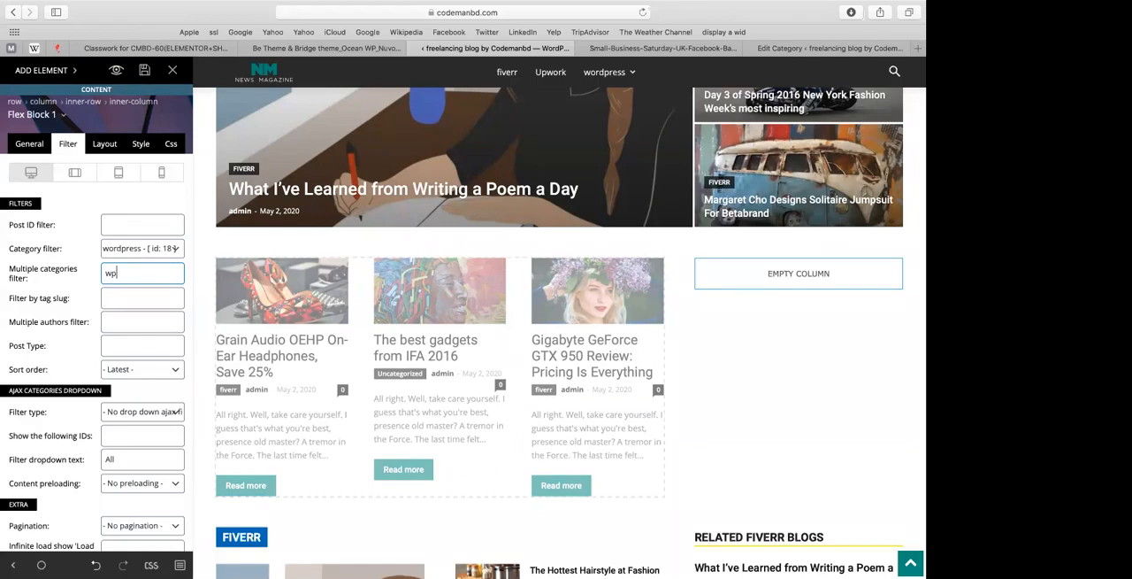
type(" th")
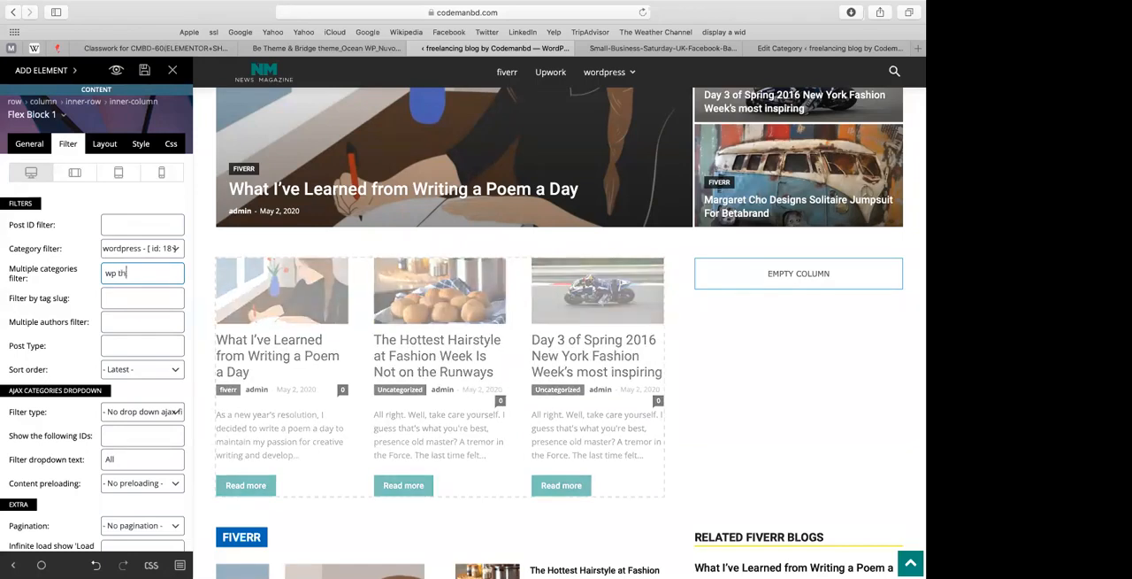
type("em")
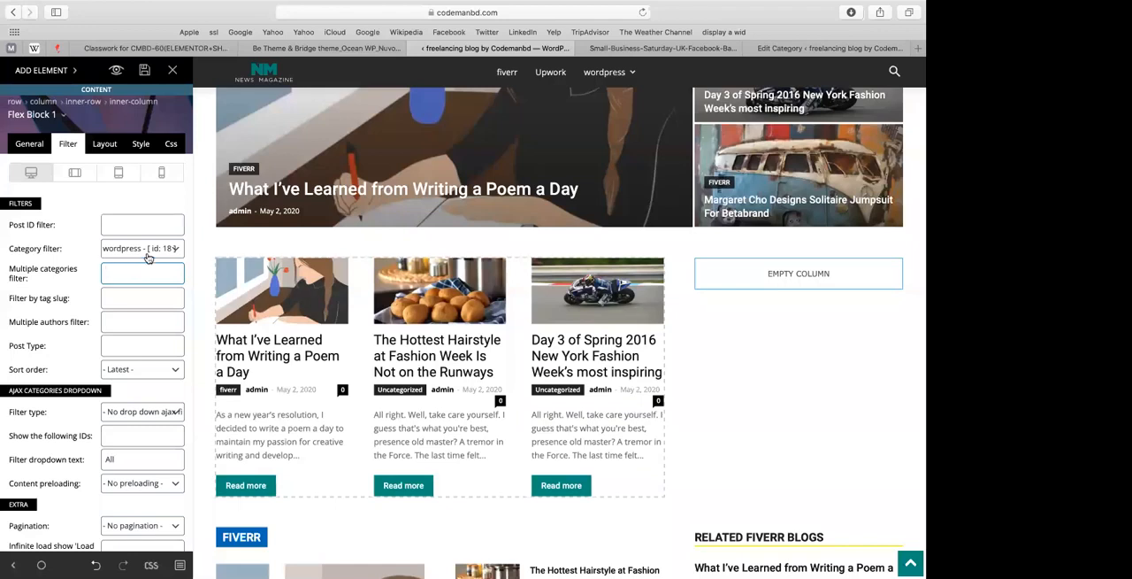
Step: Give Flex Block 1 the custom title "wordpress" and the Block Header 6 header template
left_click(100, 147)
left_click_drag(317, 307, 32, 148)
left_click(32, 148)
left_click(112, 254)
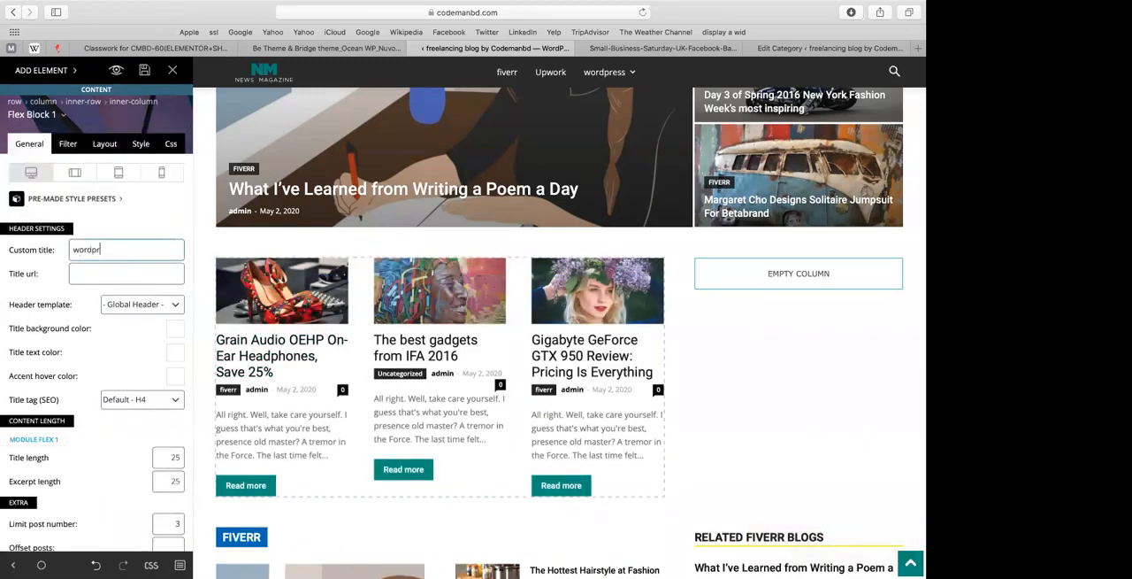
left_click(148, 306)
left_click(132, 376)
scroll(97, 381, "down", 3)
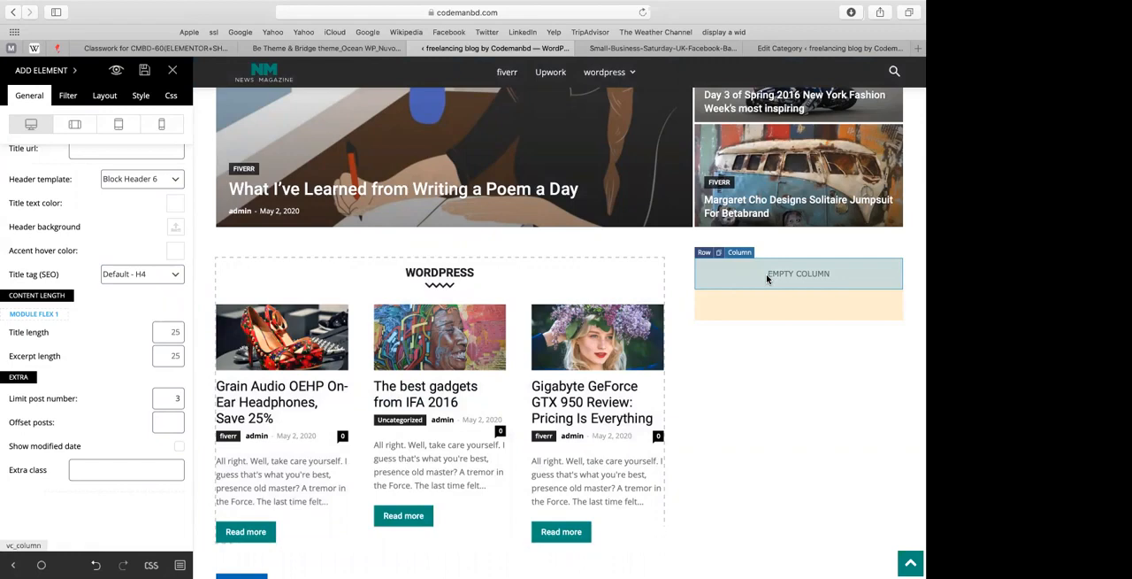
Step: Add a Block 21 element to the empty column beside the wordpress block
left_click(767, 276)
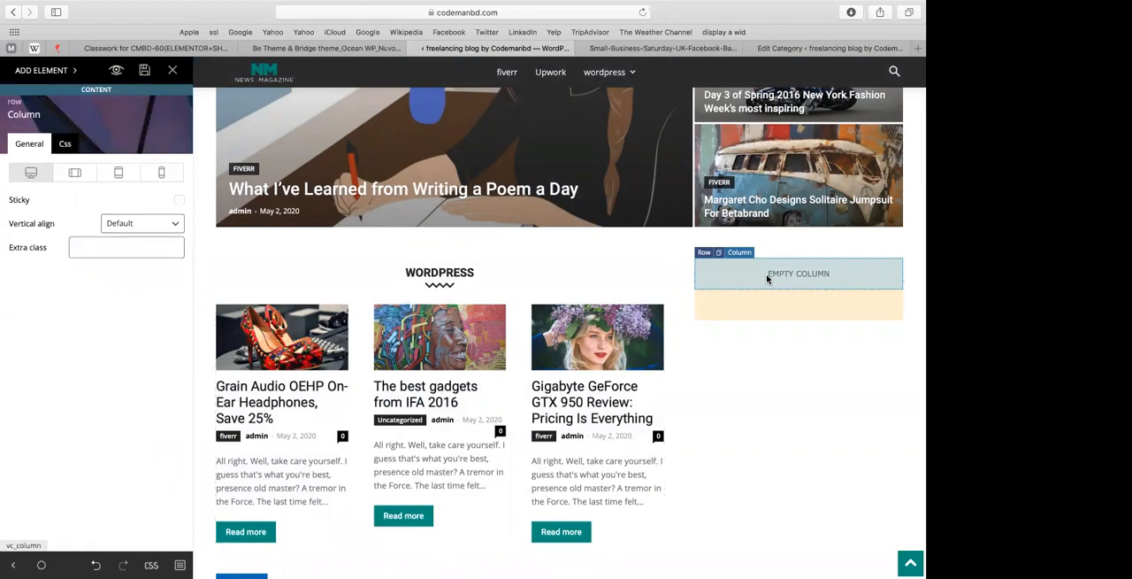
left_click(42, 69)
scroll(49, 270, "down", 3)
scroll(48, 268, "up", 10)
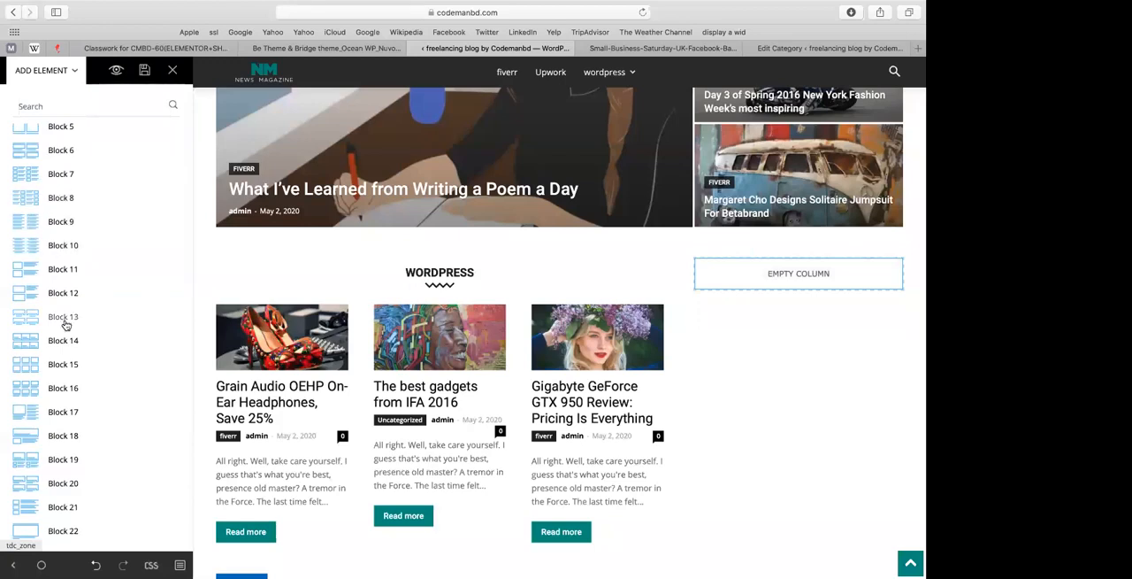
scroll(54, 310, "up", 5)
scroll(50, 358, "down", 7)
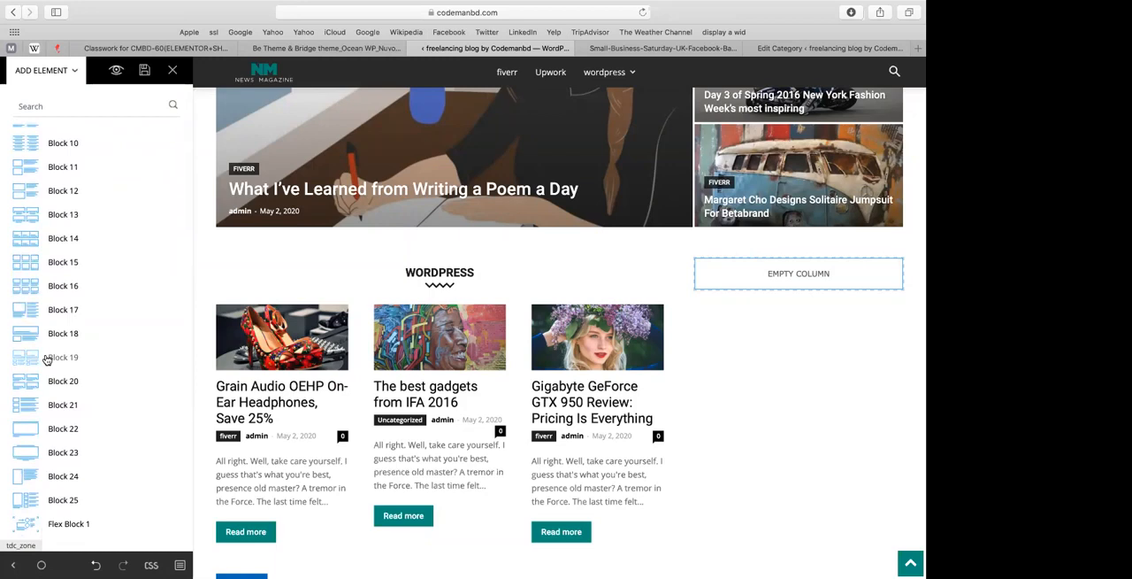
scroll(47, 360, "down", 3)
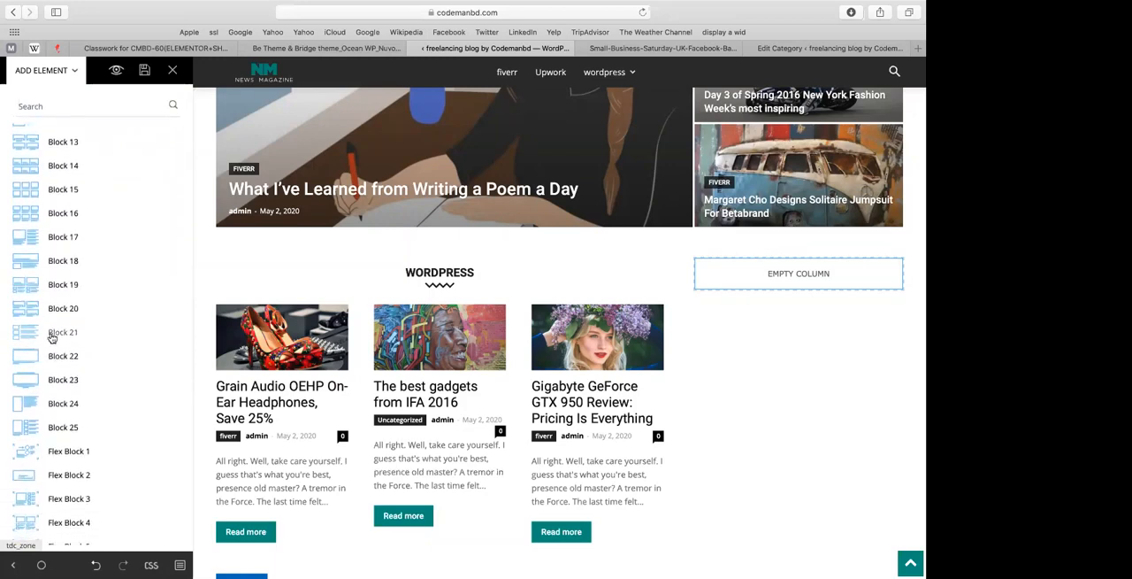
left_click(551, 294)
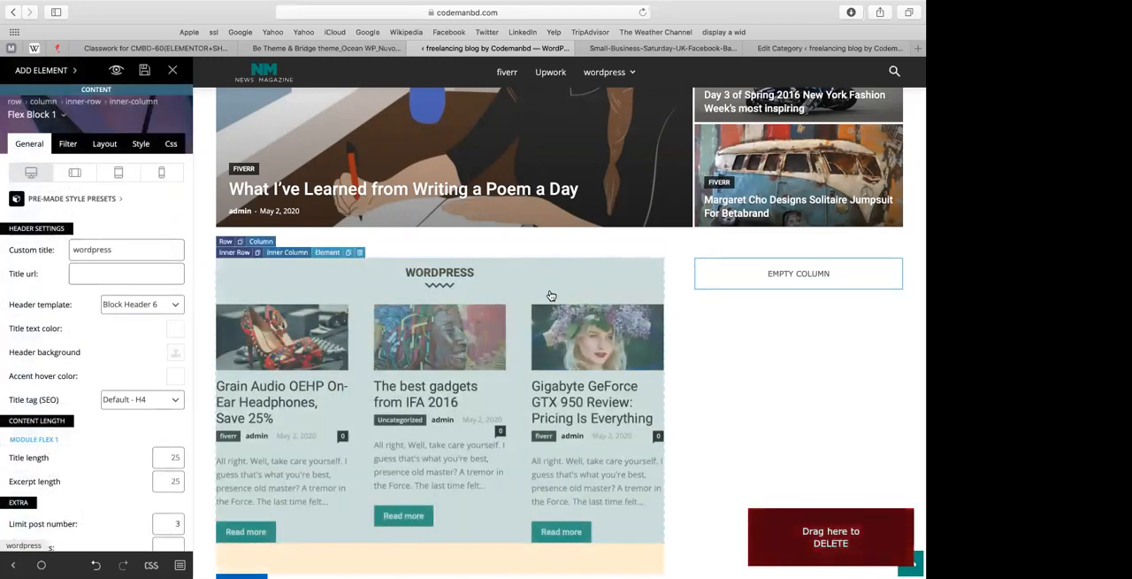
left_click(41, 70)
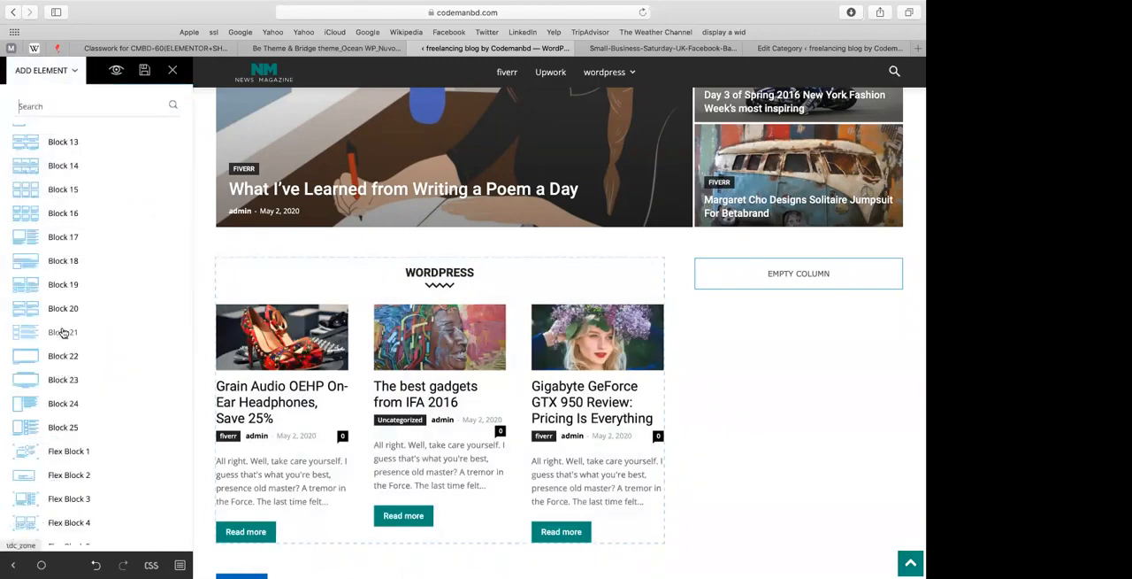
left_click_drag(71, 336, 734, 277)
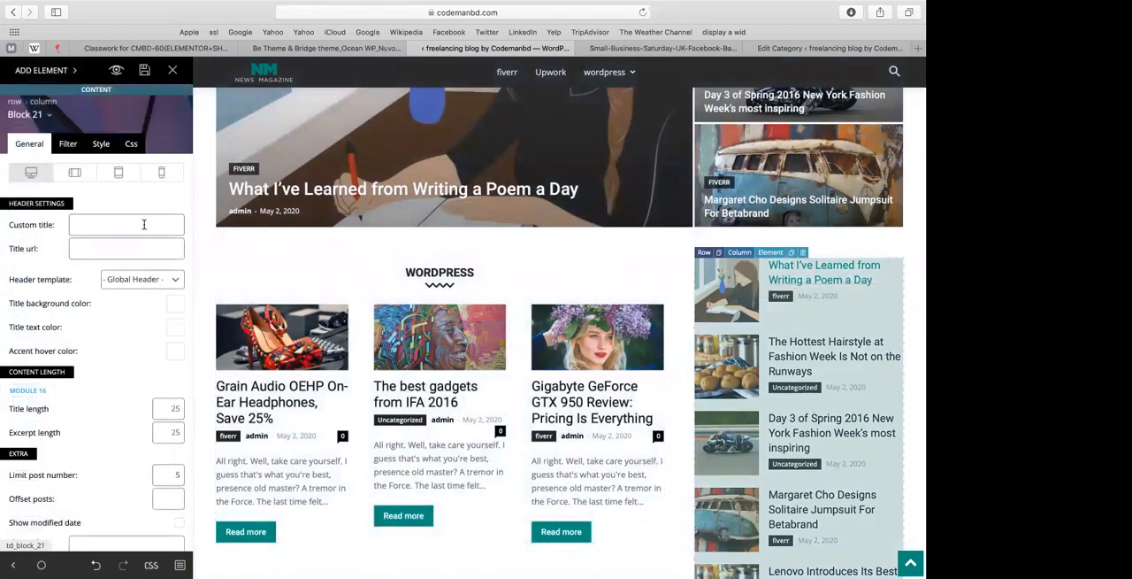
Step: Give the new Block 21 the custom title "wp theme"
left_click(144, 225)
type("wp the")
key("BackSpace")
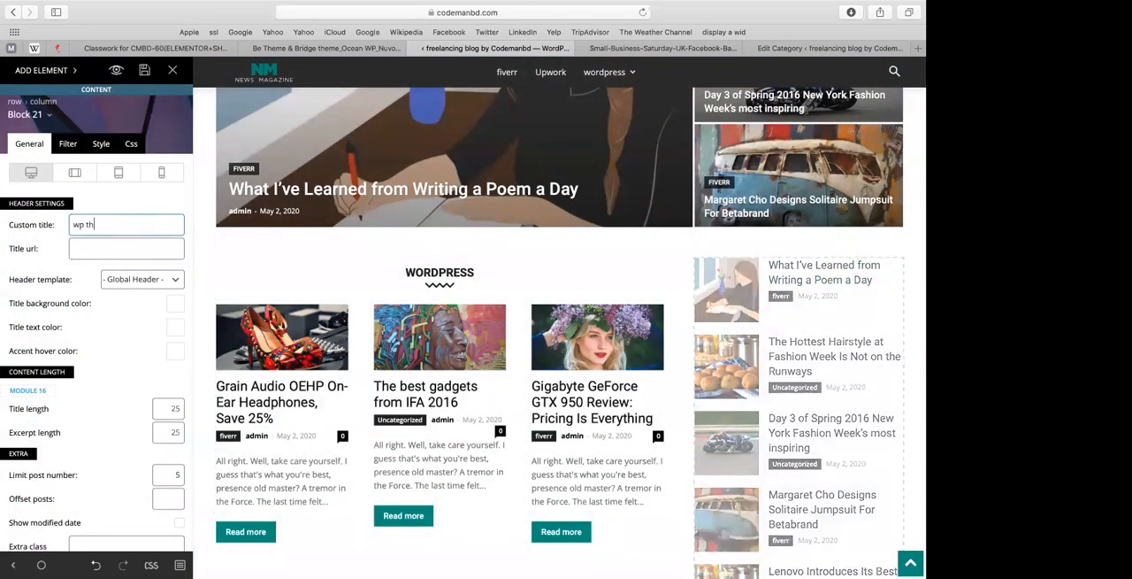
type("me")
Step: Try wp theme (id: 19) as Block 21's category filter and settle on wp plugins (id: 20)
left_click(67, 144)
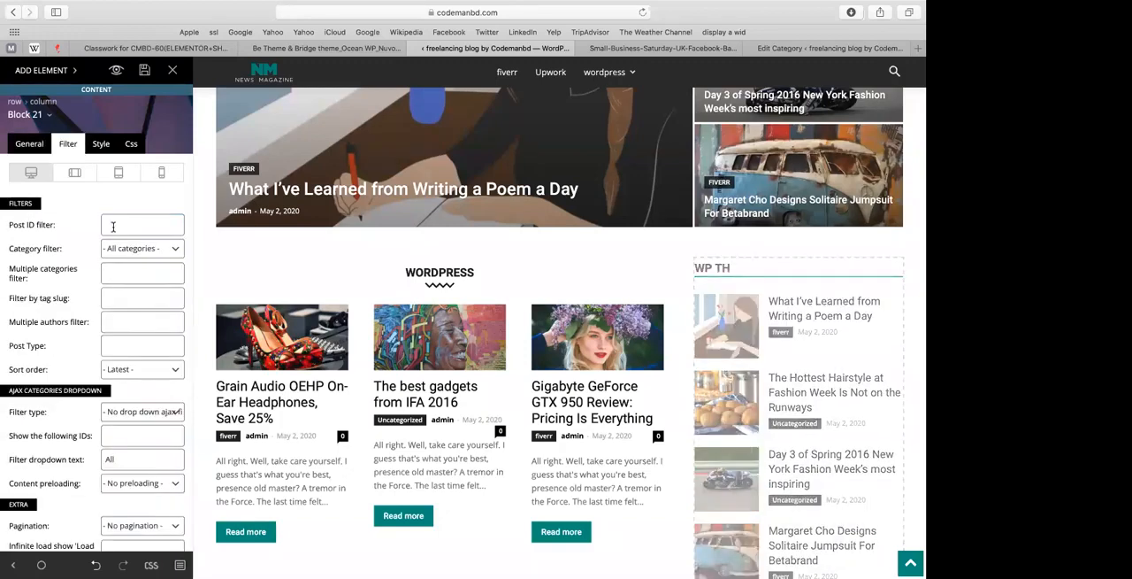
left_click(134, 249)
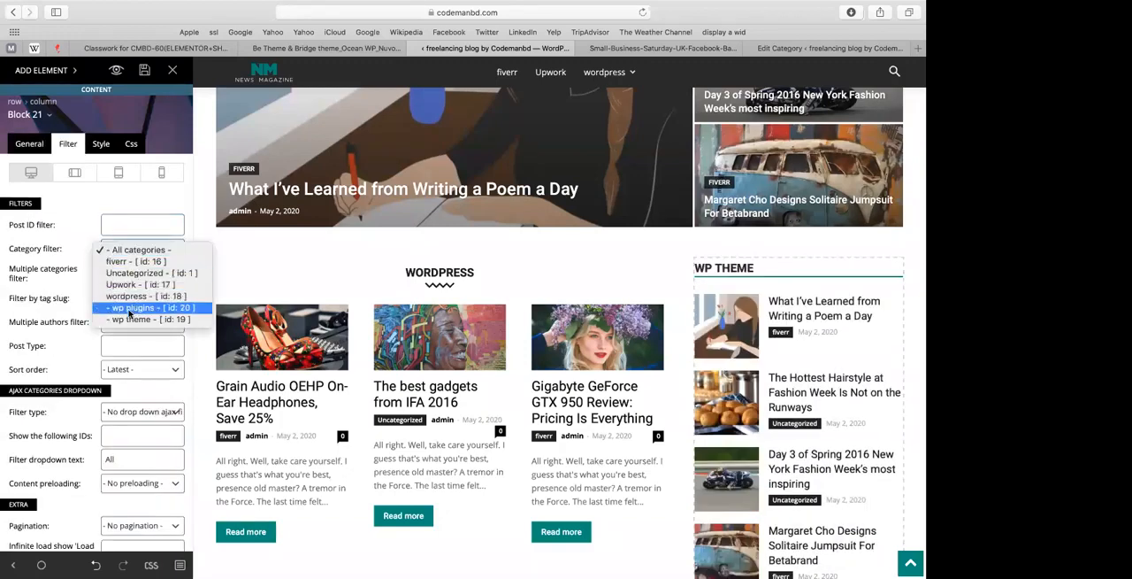
left_click(129, 311)
left_click(141, 250)
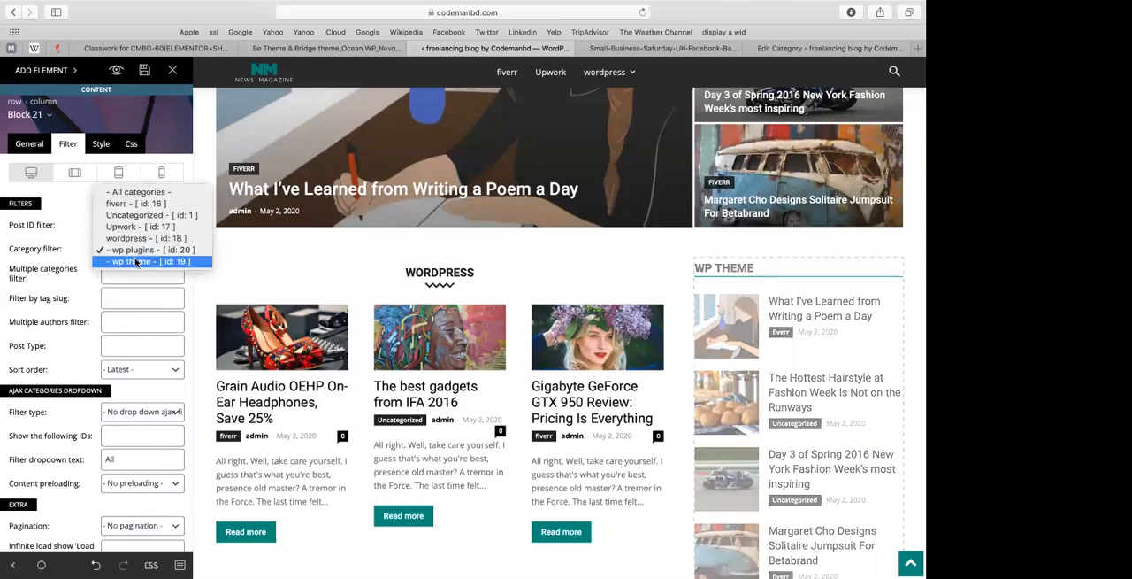
left_click(135, 261)
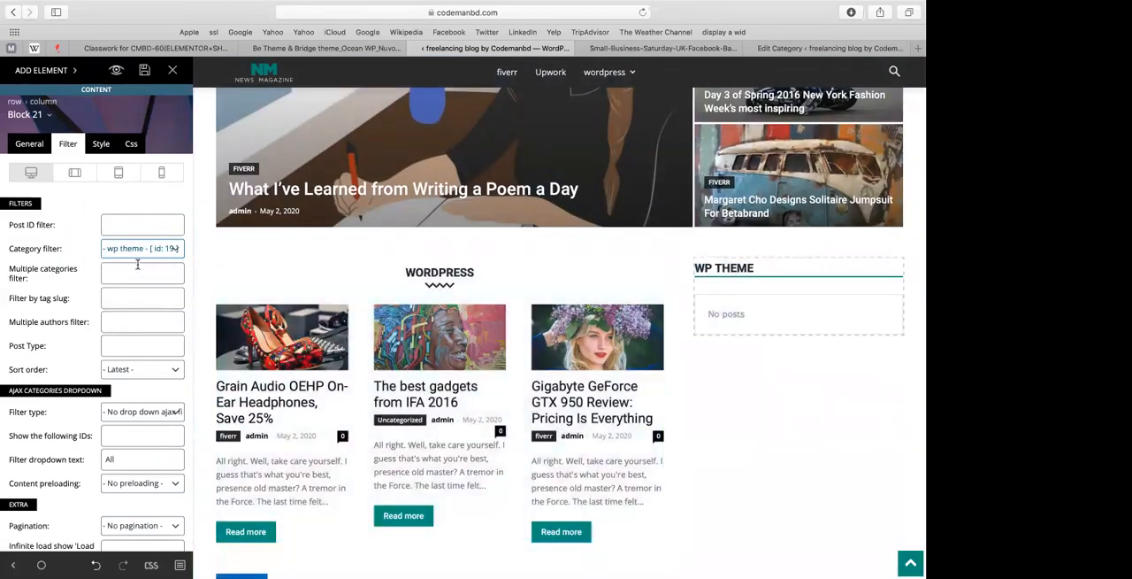
left_click(135, 253)
left_click(133, 307)
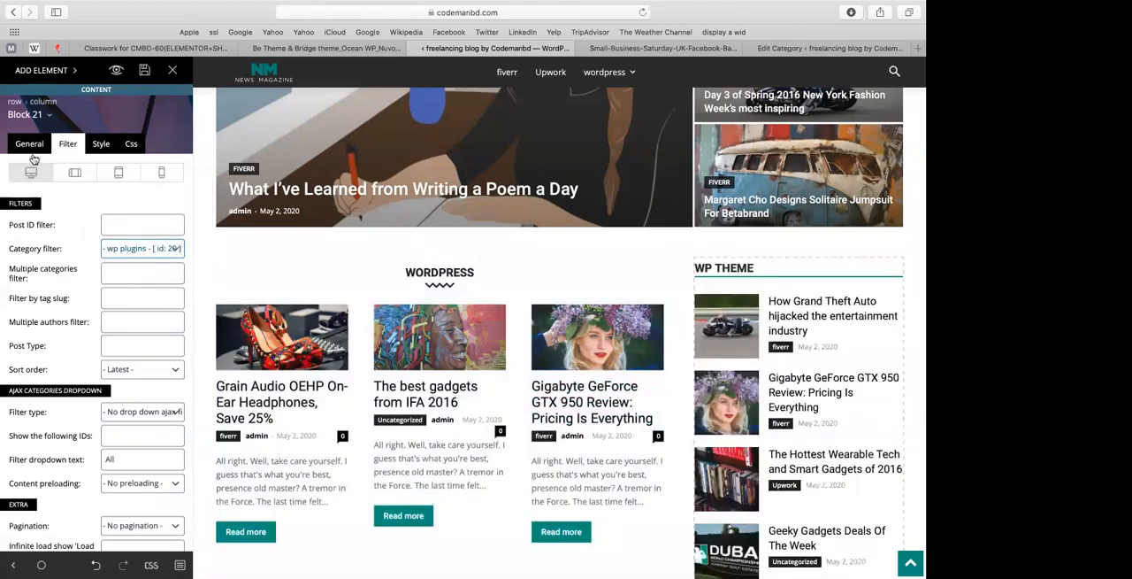
Step: Change Block 21's custom title to "wp plugin"
left_click(33, 151)
double_click(100, 222)
type("plugin")
Step: Check the rearranged blocks on the home page and save the page
scroll(794, 196, "down", 3)
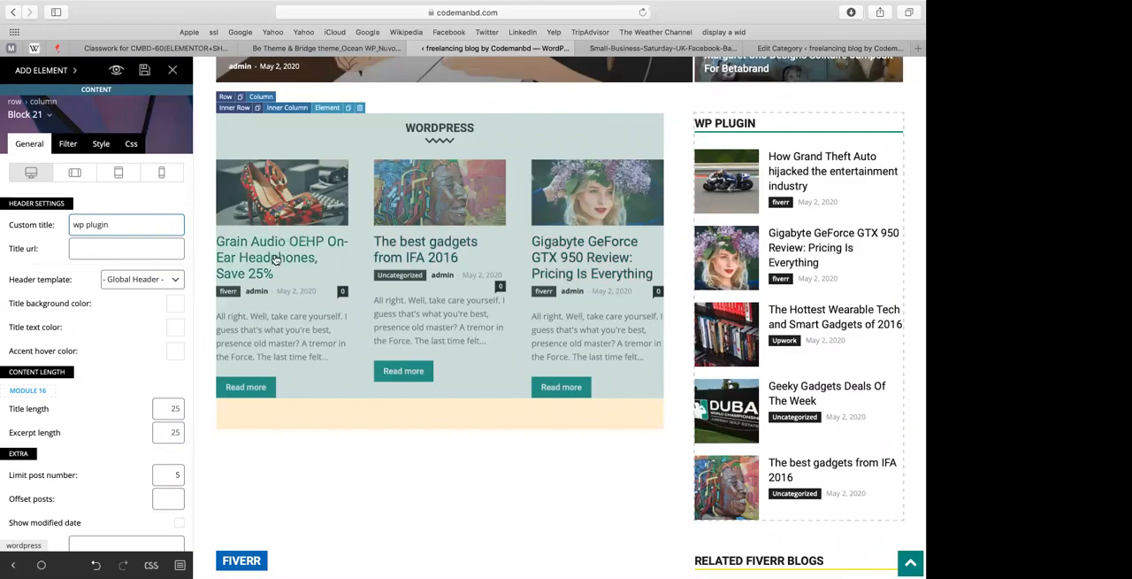
scroll(276, 259, "up", 10)
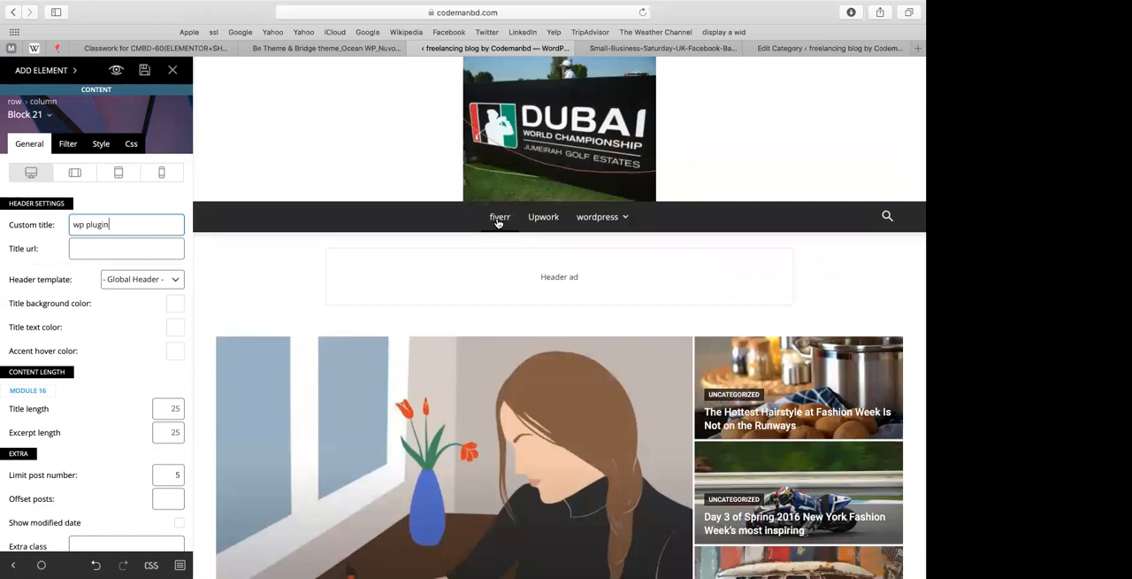
scroll(498, 223, "down", 1)
scroll(498, 223, "down", 15)
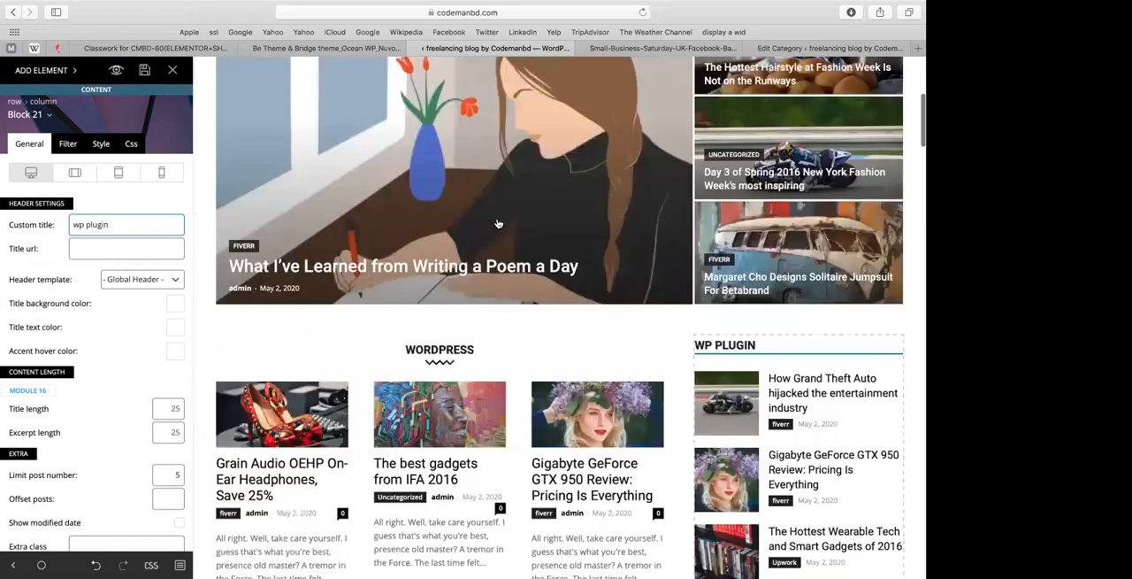
scroll(498, 223, "down", 3)
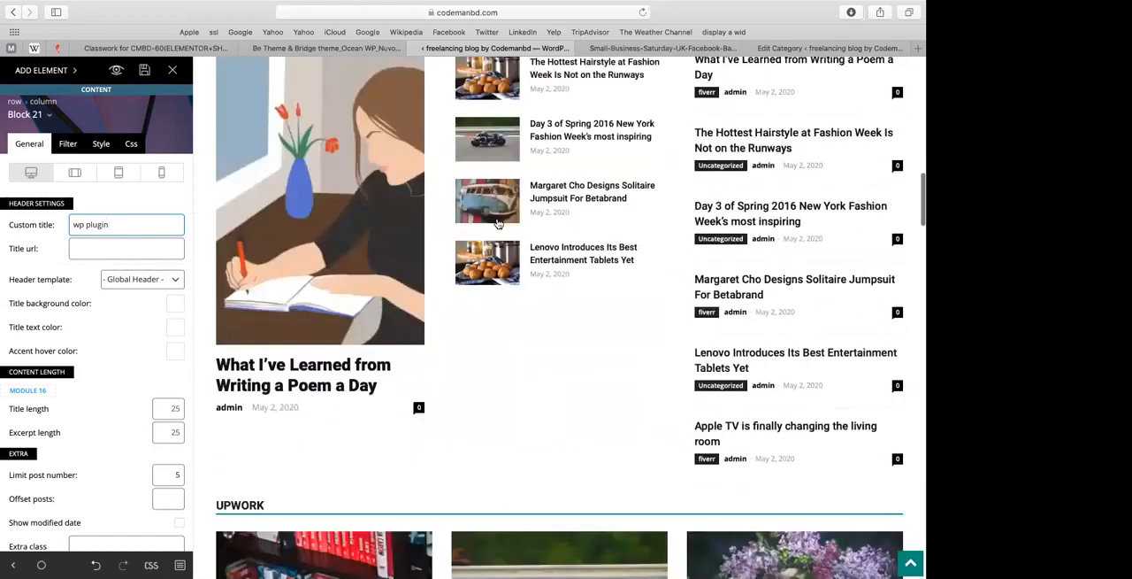
scroll(881, 177, "up", 5)
scroll(881, 177, "down", 12)
scroll(832, 363, "up", 10)
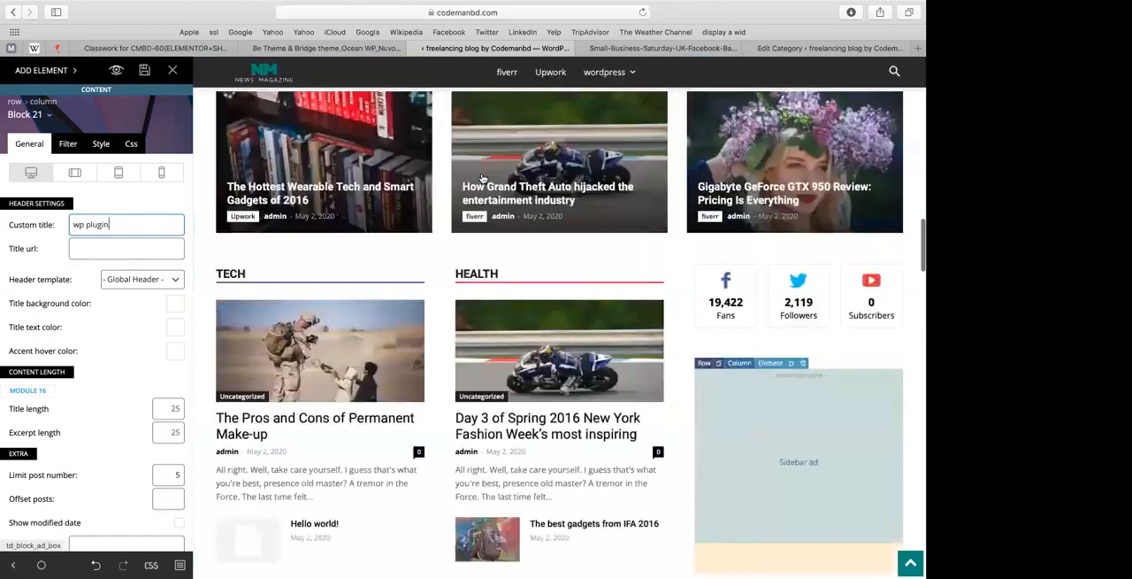
left_click(143, 71)
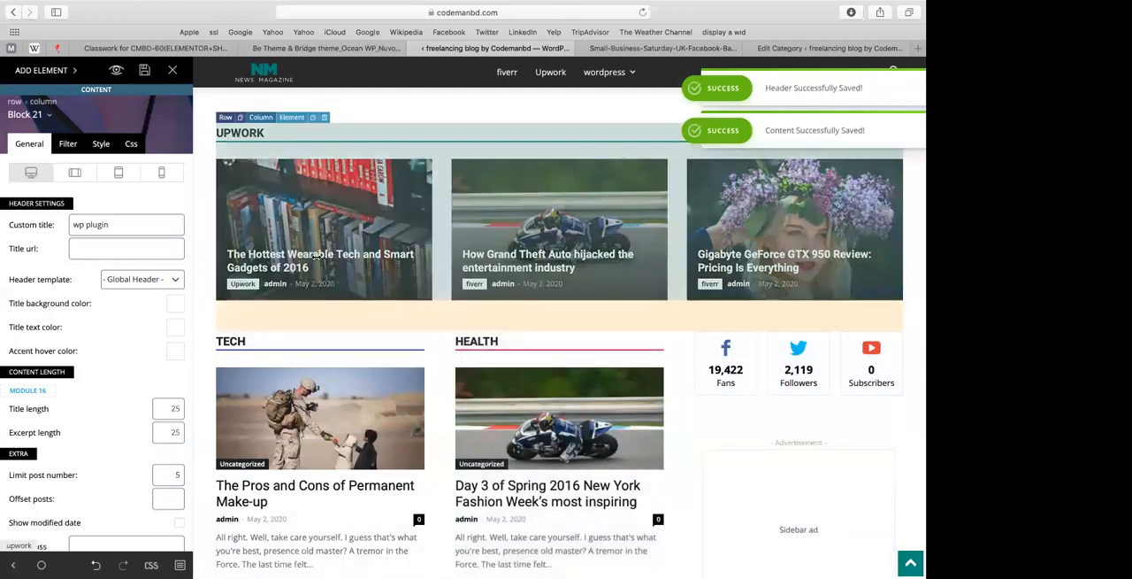
mouse_move(757, 6)
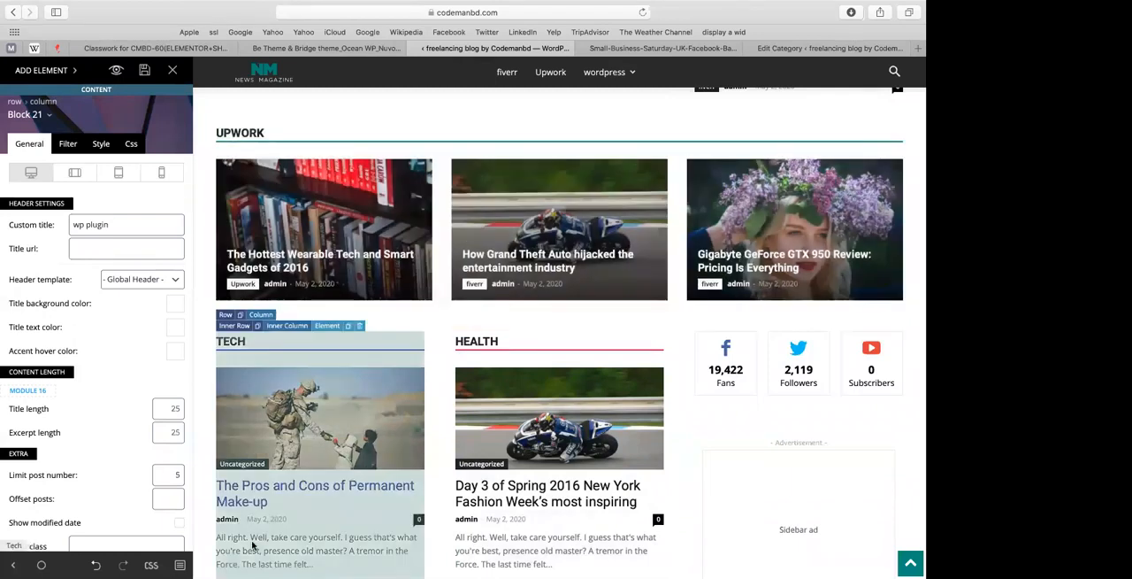
key("XF86MonBrightnessUp")
key("F3")
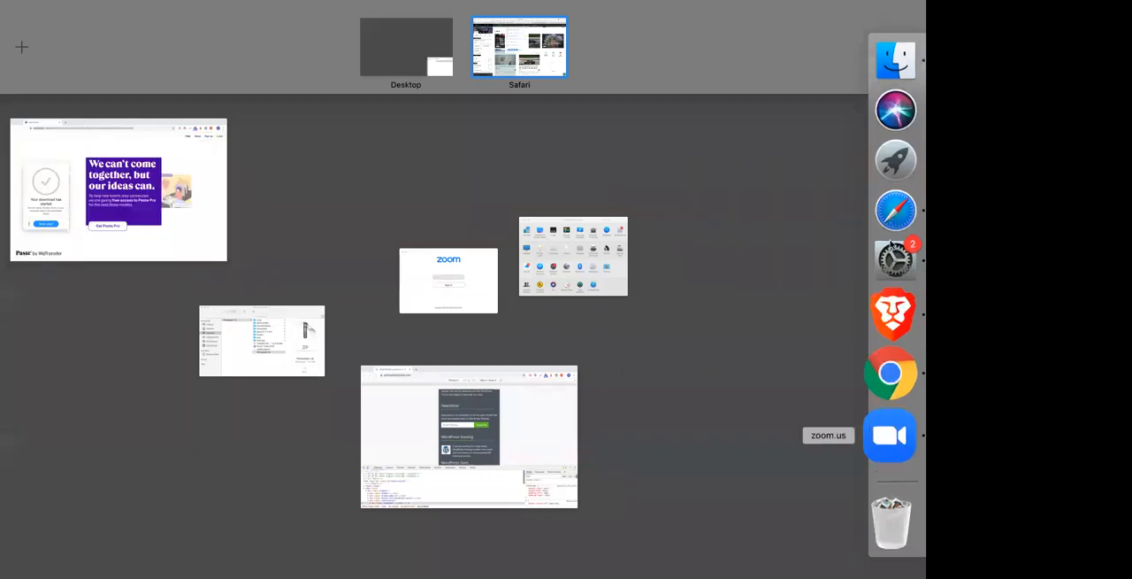
left_click(891, 234)
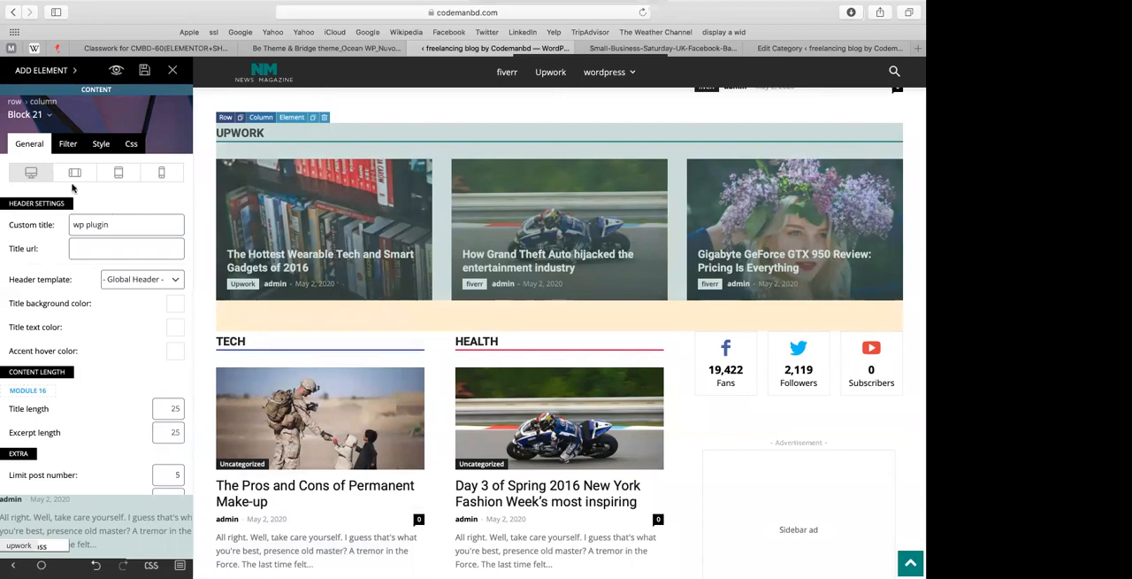
Step: Try Filter by categories as Block 21's ajax dropdown filter type, settling on Filter by tag IDs
left_click(67, 145)
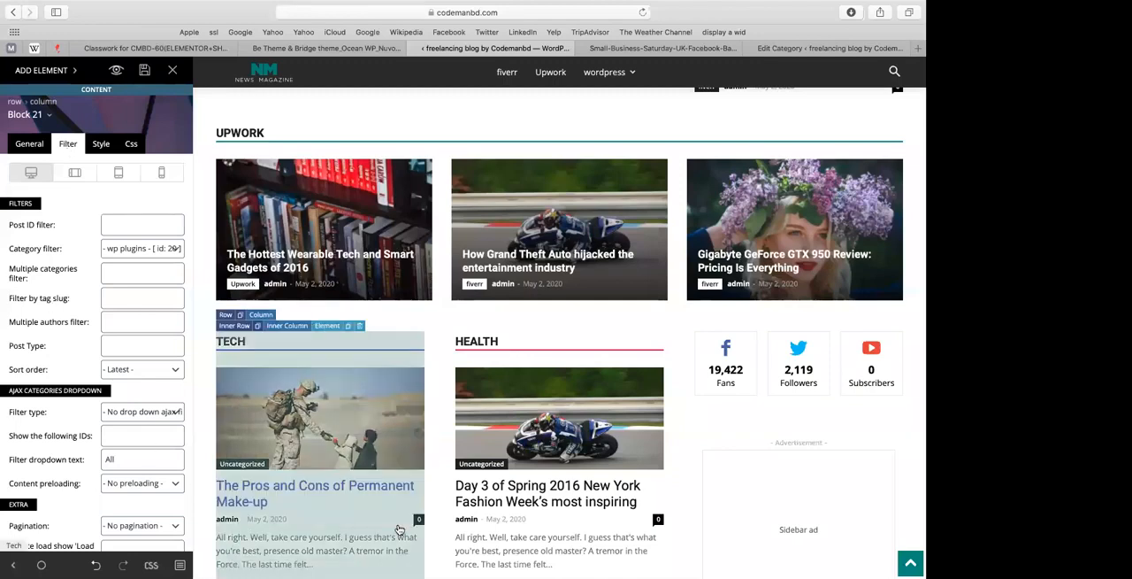
left_click(145, 412)
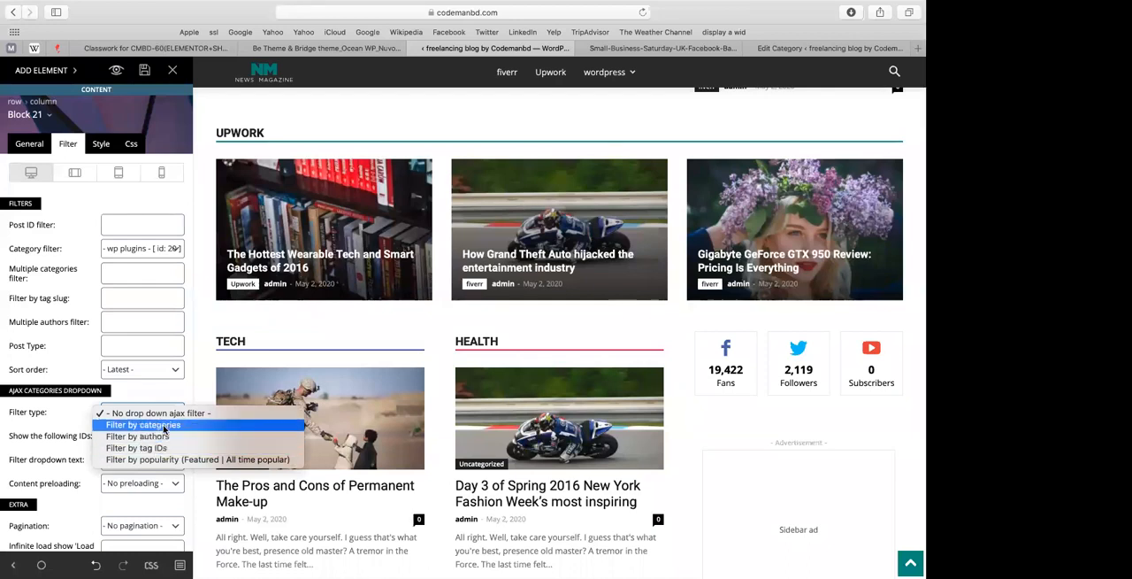
left_click(445, 524)
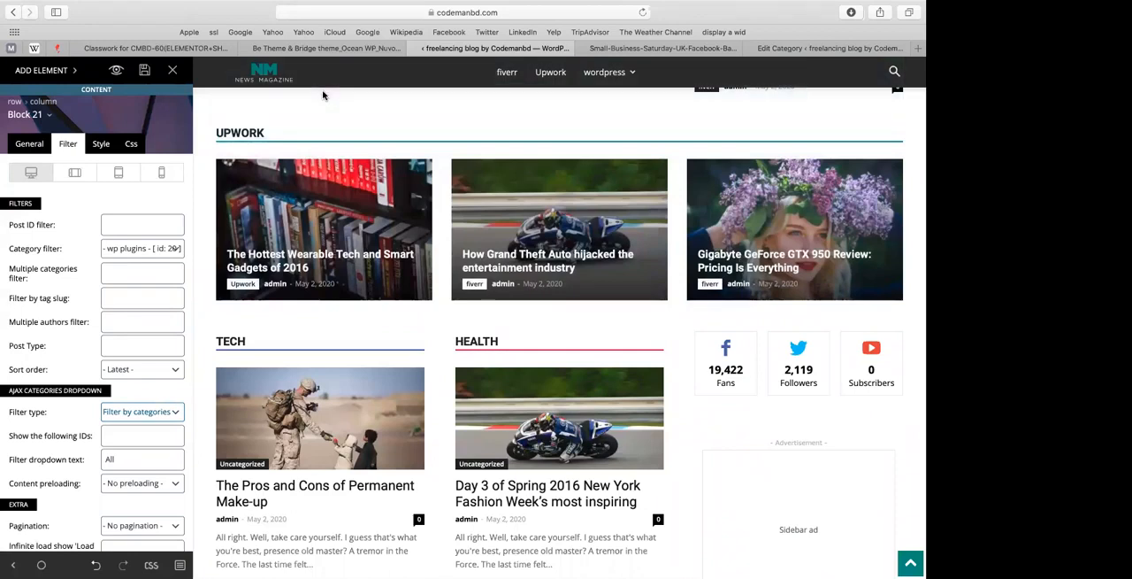
left_click(149, 418)
left_click(149, 418)
left_click(150, 421)
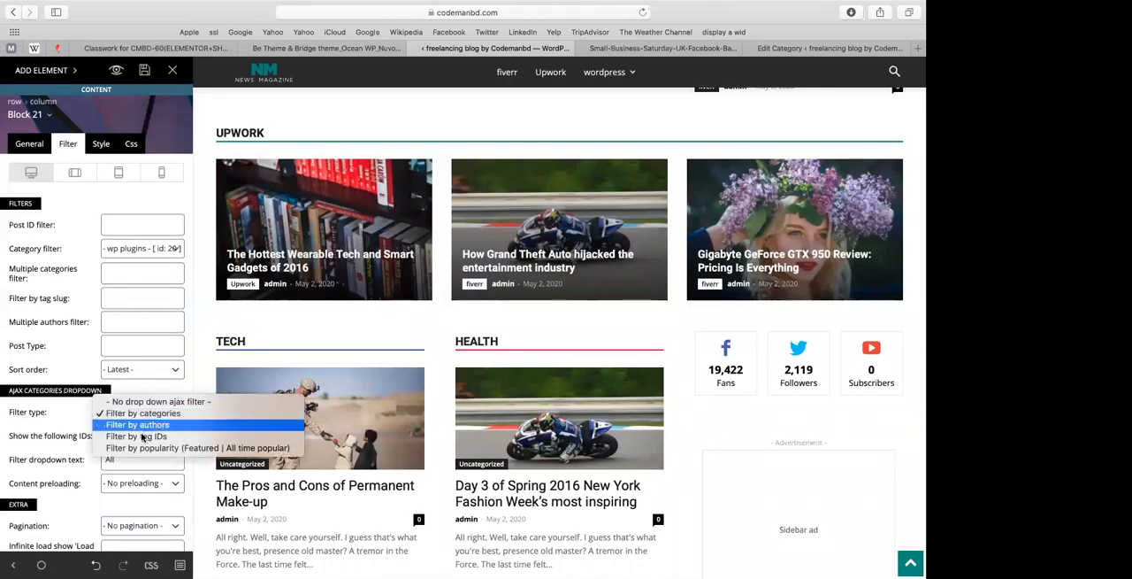
left_click(140, 436)
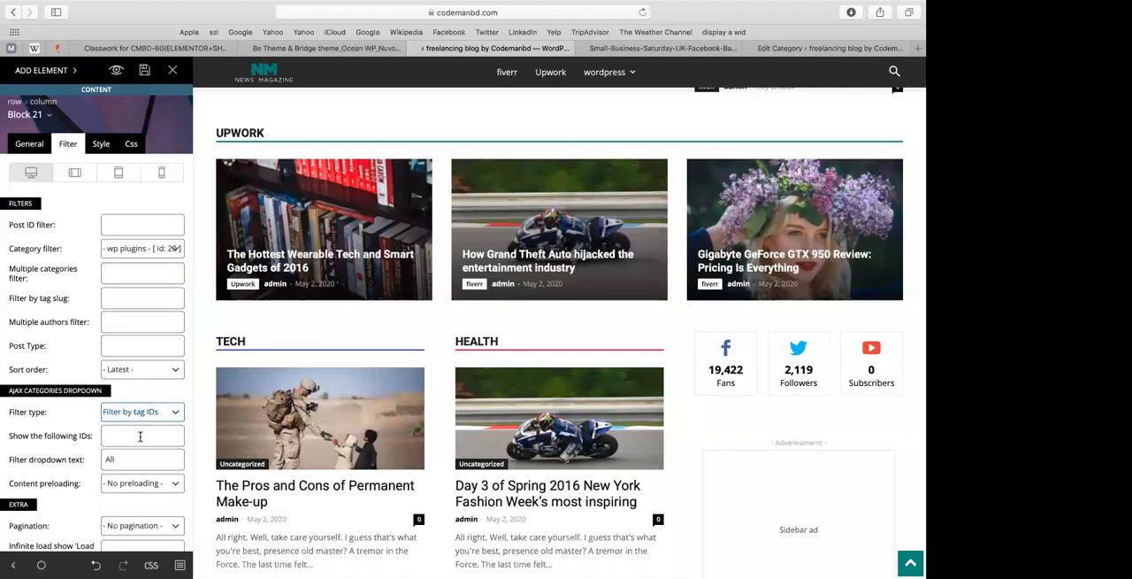
left_click(140, 436)
Step: Check Block 21's category filter choices, keep wp plugins, and save the page
left_click(118, 245)
left_click(119, 235)
left_click(121, 250)
left_click(129, 264)
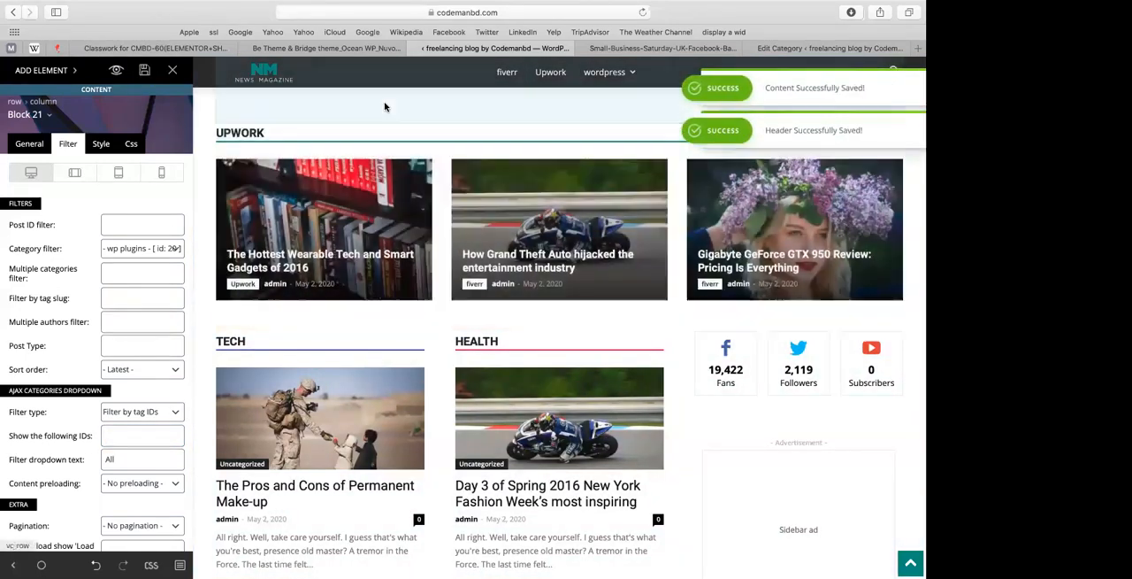
Step: Switch to Google Classroom and start a new assignment in the CMBD-60 classwork
left_click(327, 48)
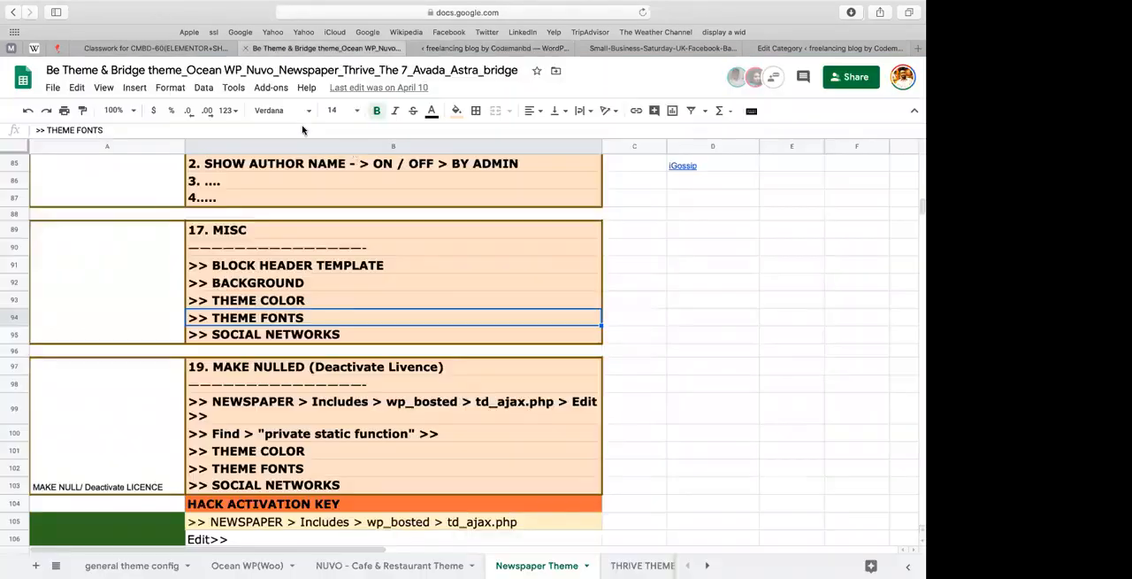
left_click(198, 51)
left_click(283, 131)
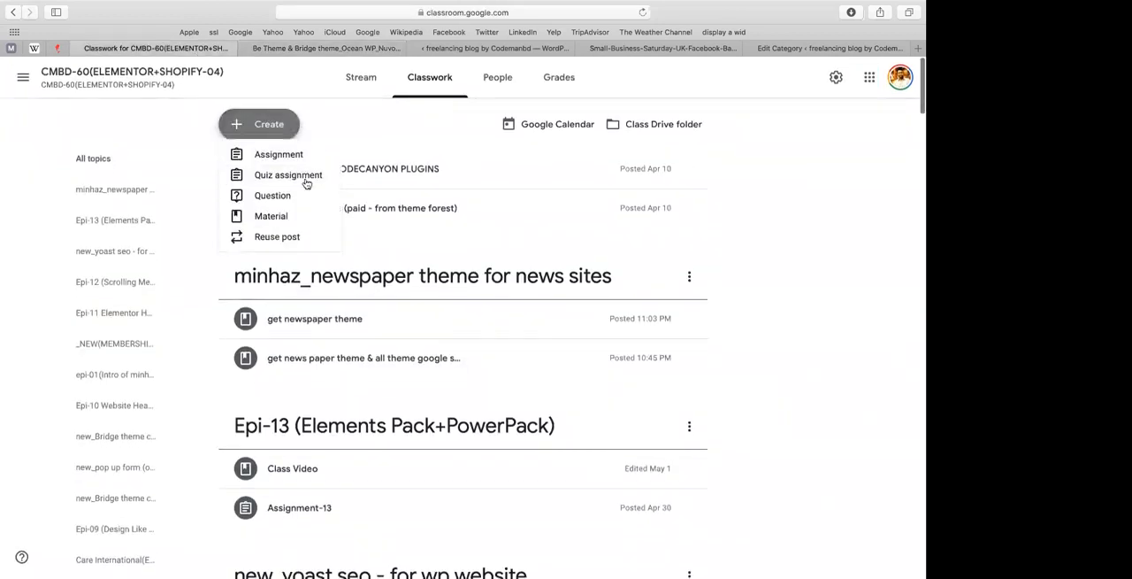
left_click(266, 155)
Step: Begin the assignment's title with "assignment - news/ movie collection"
left_click(177, 129)
type("assignment - news")
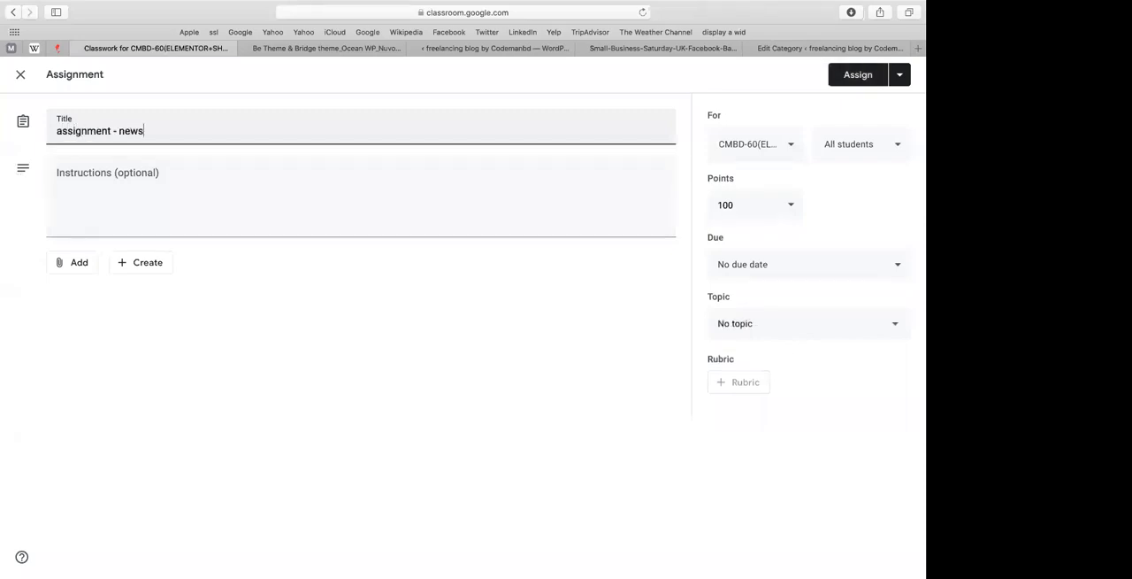
type("/ movie")
key("BackSpace")
key("BackSpace")
type("ie")
key("BackSpace")
key("BackSpace")
type("ie collection/ news")
Step: Extend the assignment's title with "/ channel / movie / tech blog health blog"
key("BackSpace")
key("BackSpace")
key("BackSpace")
key("BackSpace")
type("channel / movie ")
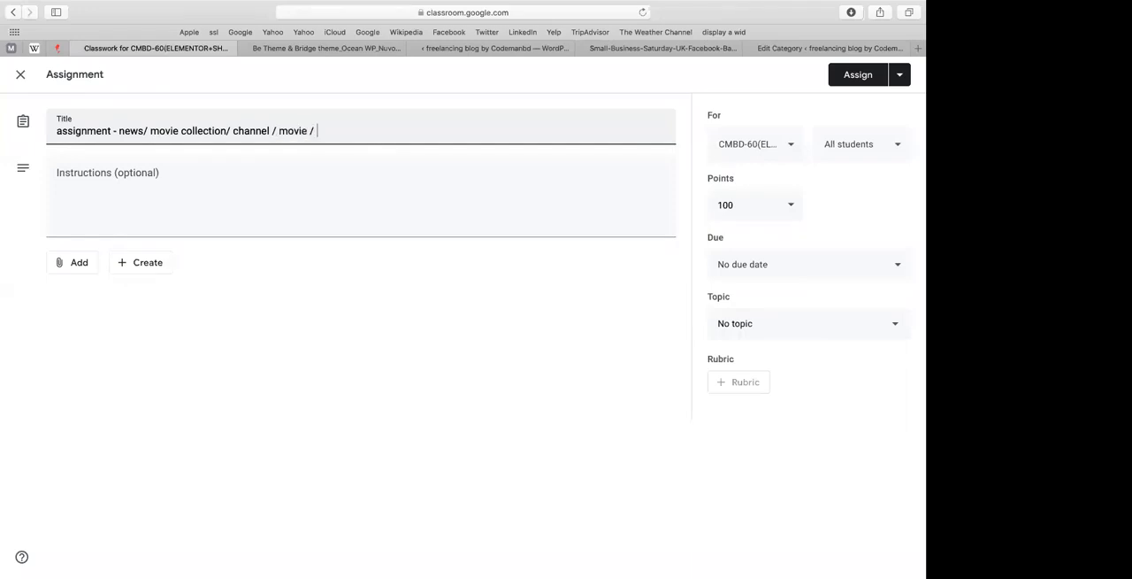
type("/ tech blog  health ")
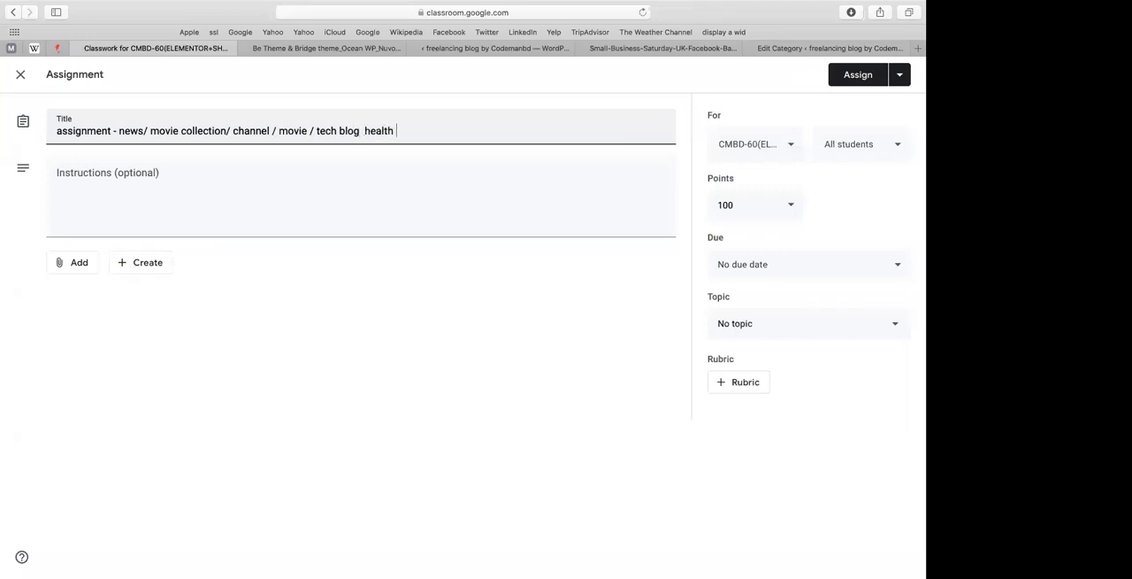
type("blog")
Step: Insert the word "create" before "news" in the assignment's title
left_click(119, 131)
type("creat")
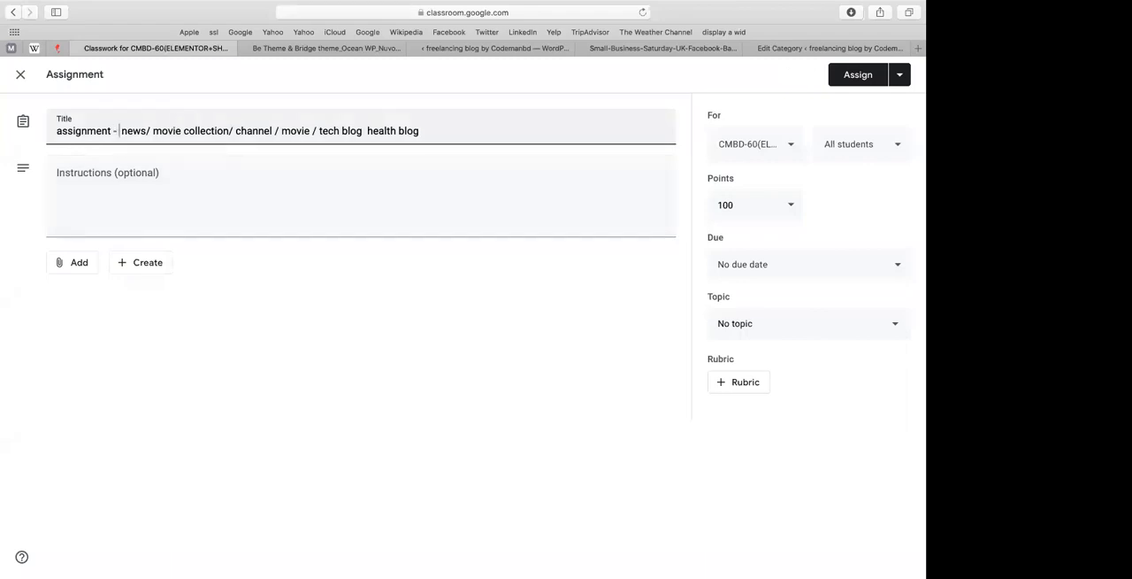
type("e")
Step: Start the instructions with "create a blog site" and a second line "- category: 5 ta min"
left_click(51, 206)
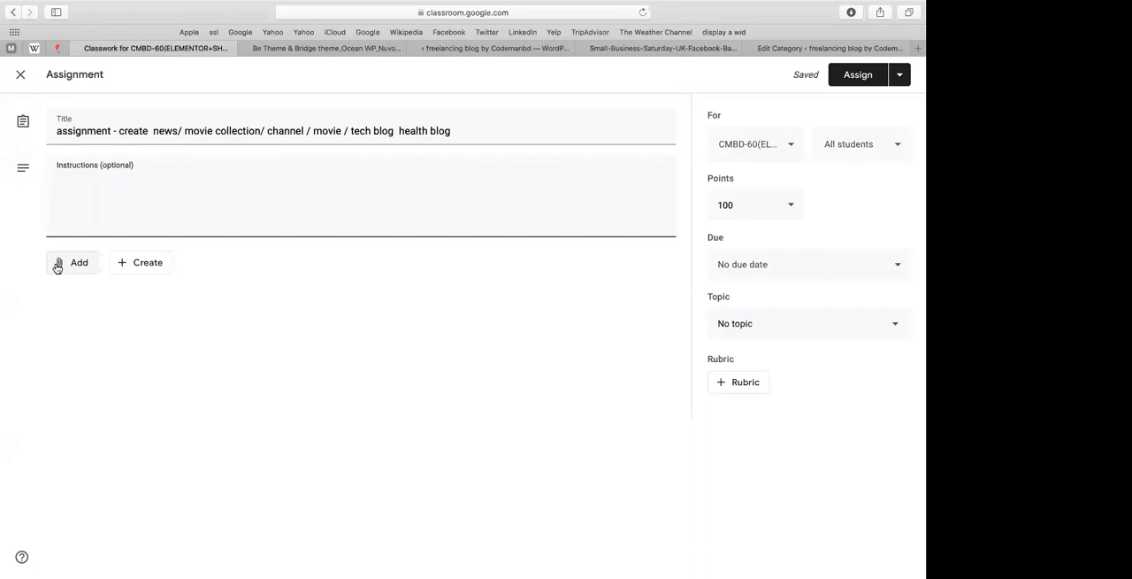
type("create ")
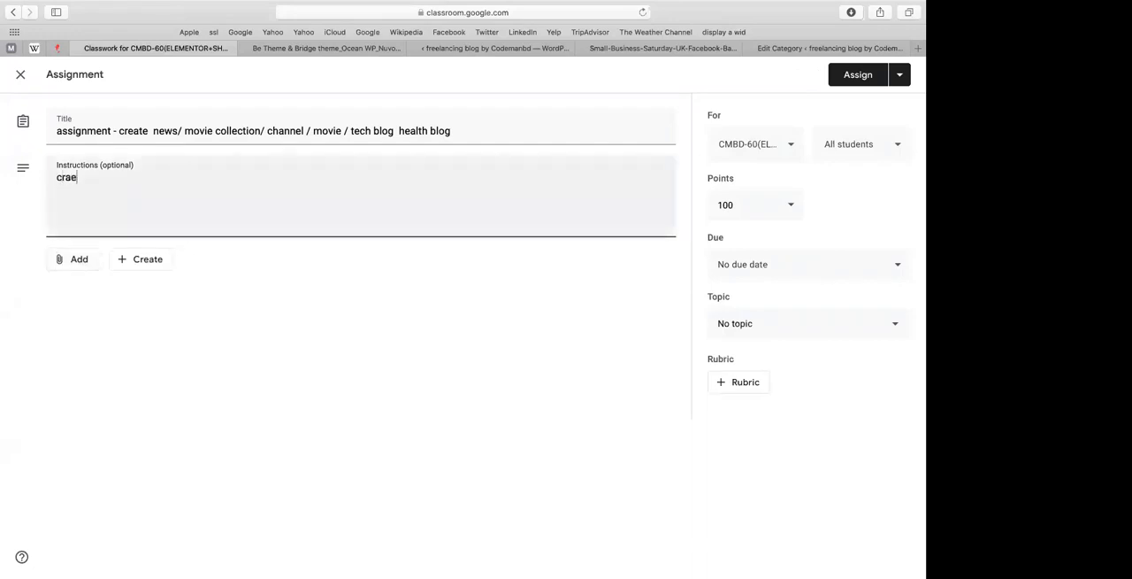
type("a blog site")
key("Return")
type("- category")
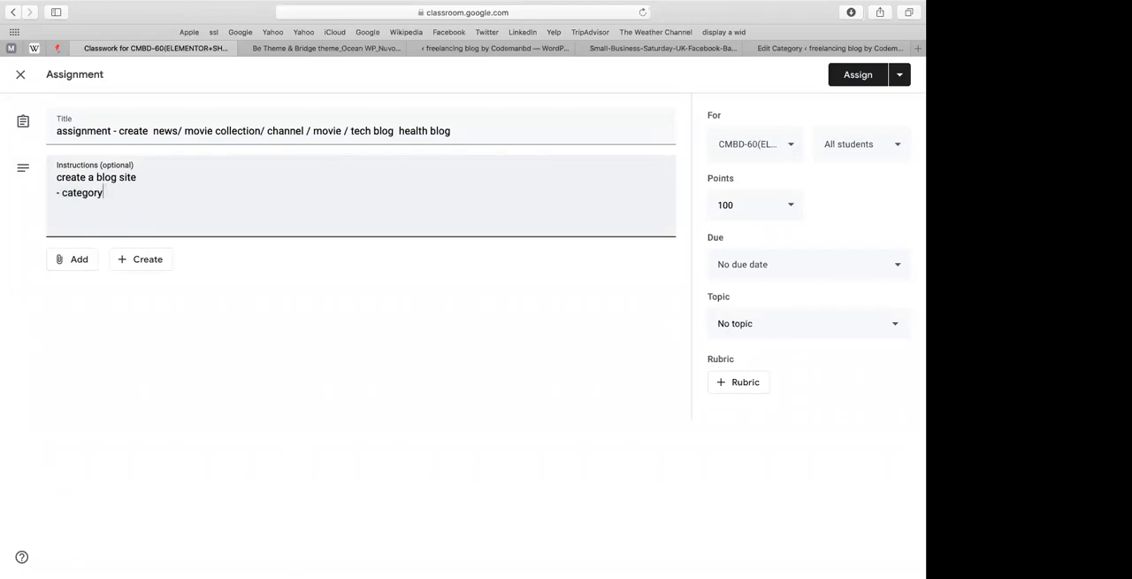
key("BackSpace")
type("y: 5 ta min - for each ")
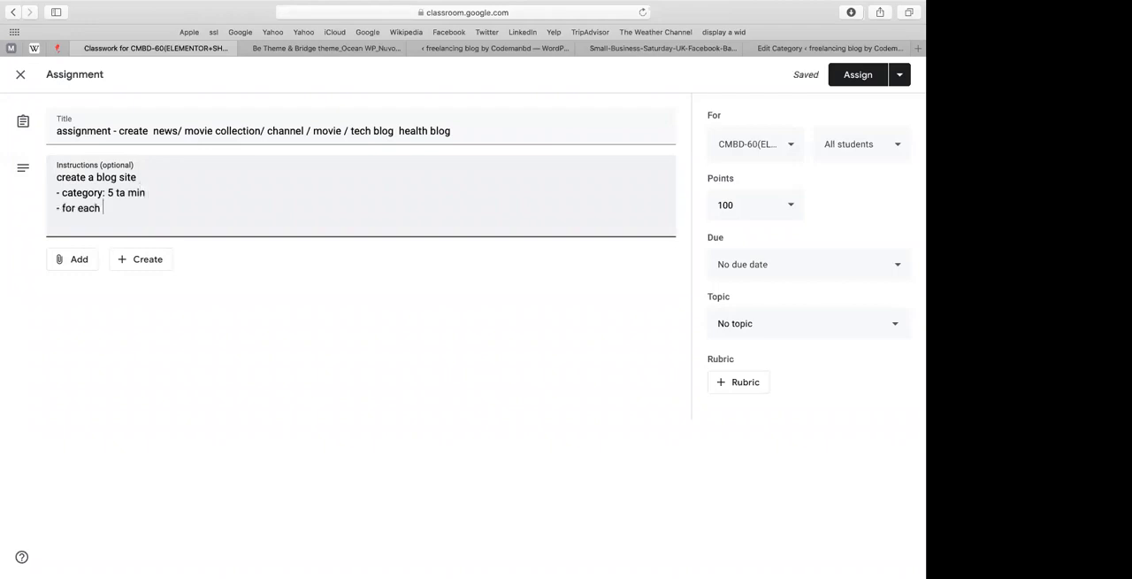
type("cat - make 2")
Step: Add the instruction line "- for each cat - make 5 posts (total - 25 posts)"
key("BackSpace")
key("BackSpace")
type("5 posts (total - 25 post")
key("BackSpace")
key("BackSpace")
type("sts")
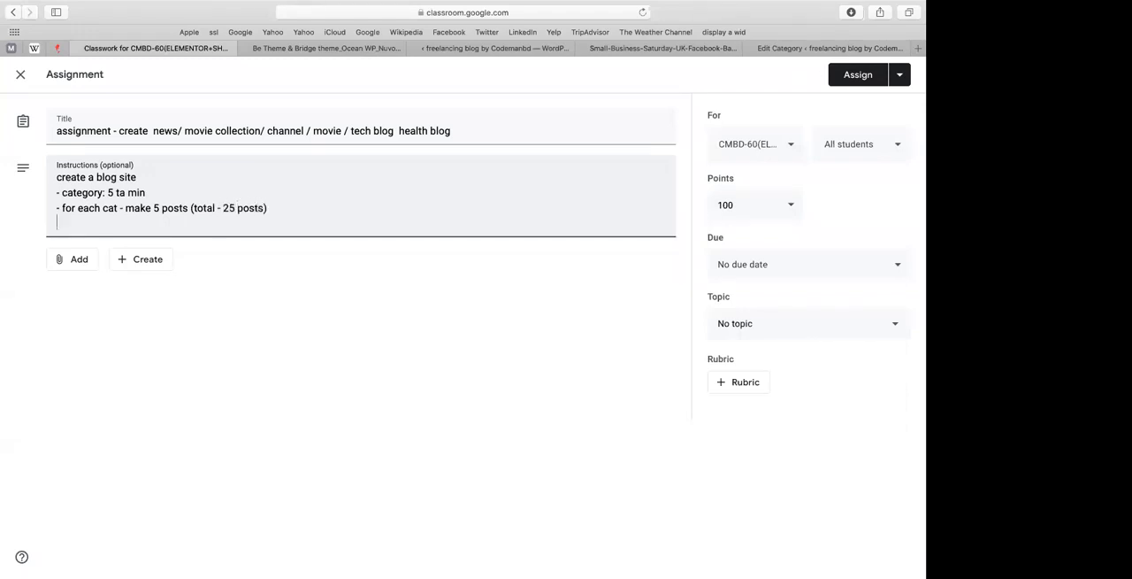
key("BackSpace")
type("link should: www.domai")
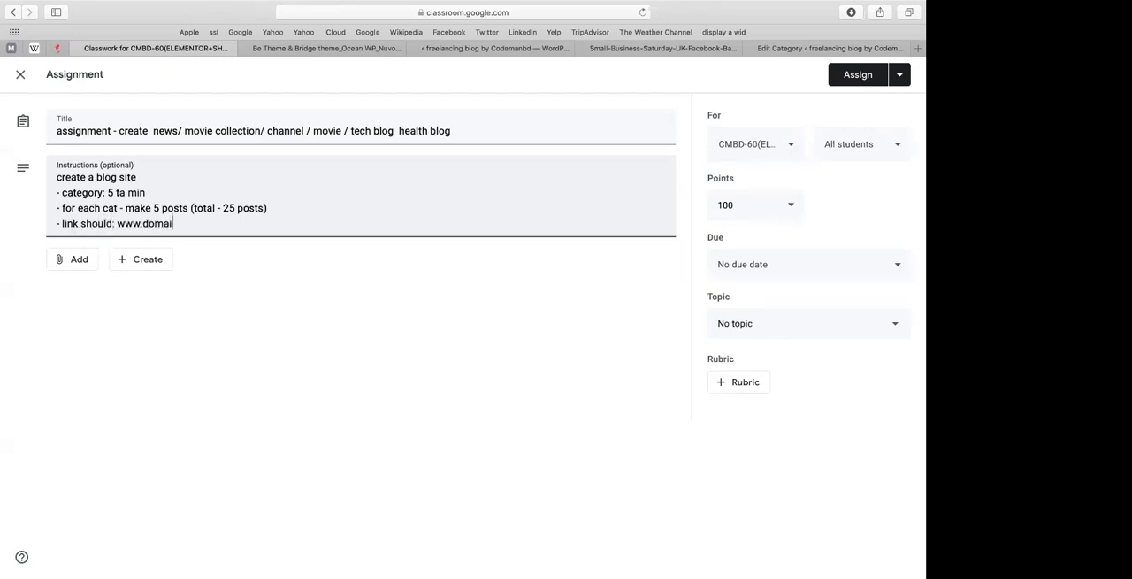
type("n.com/news")
key("shift+super+Left")
key("super+c")
key("Right")
key("Return")
key("super+v")
double_click(217, 239)
type("mobile")
key("BackSpace")
key("BackSpace")
key("BackSpace")
key("BackSpace")
type("vie")
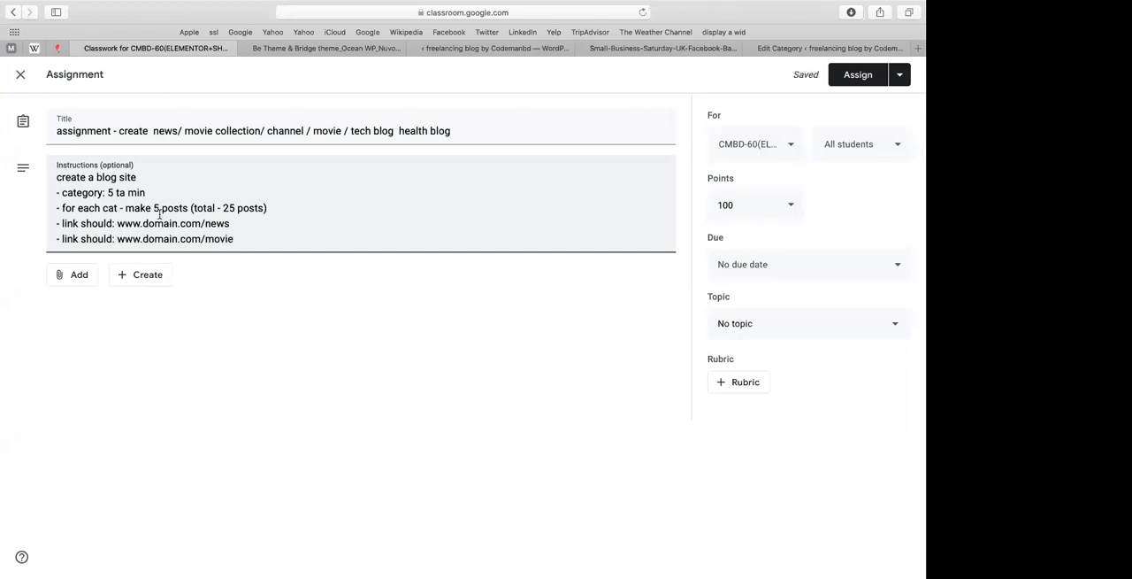
type(" or")
Step: Append "or" to the news link line and finish the instructions with "- submit the link here" after a blank line
key("Return")
key("Return")
type("- s")
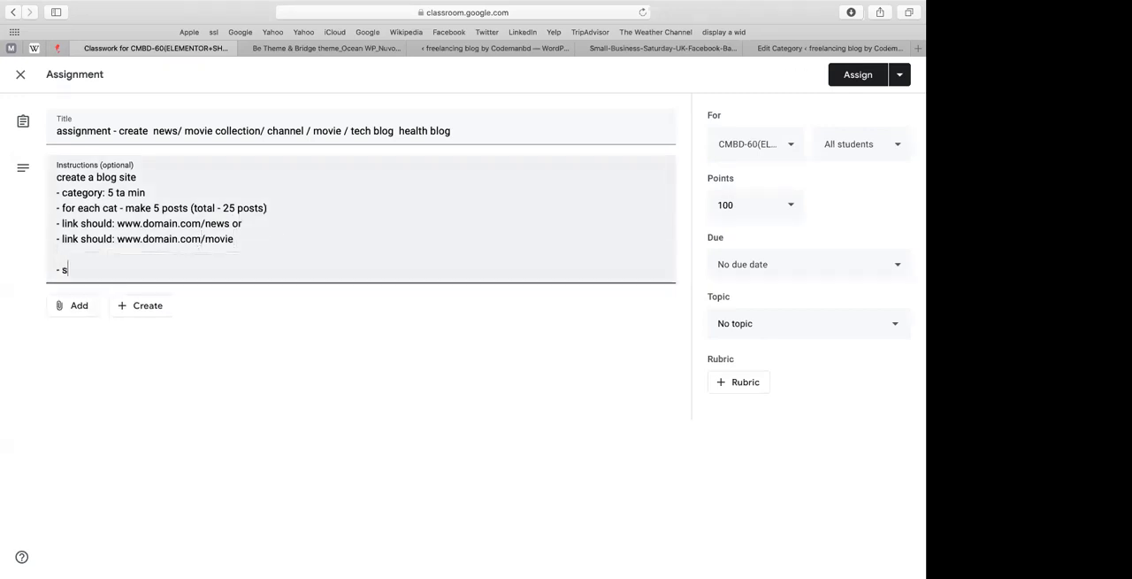
type("ubmit the link here")
Step: File the assignment under the class topic on the newspaper theme for news sites
left_click(757, 318)
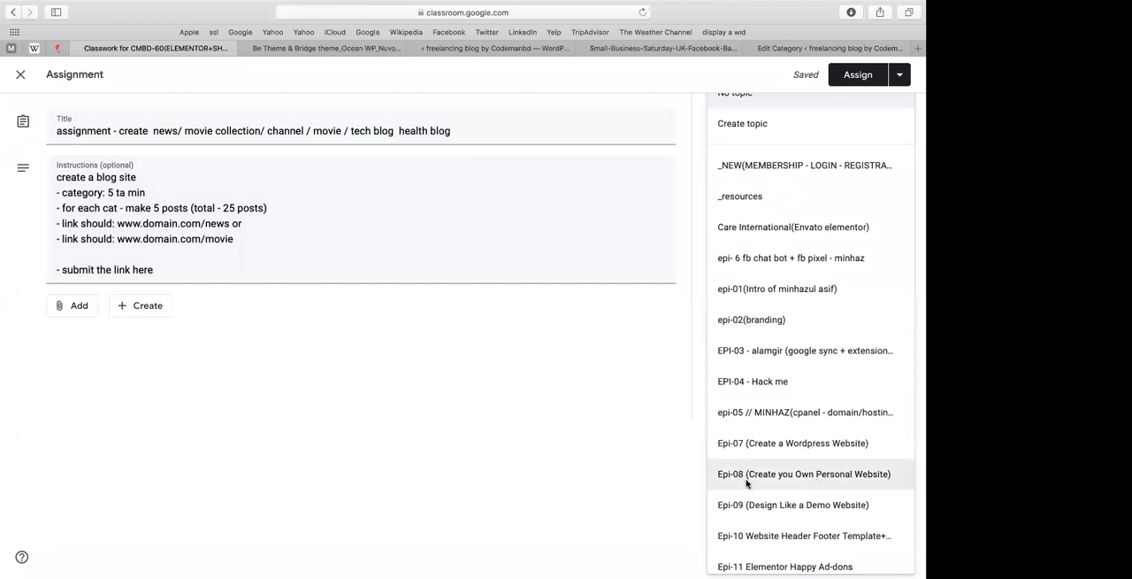
left_click(755, 532)
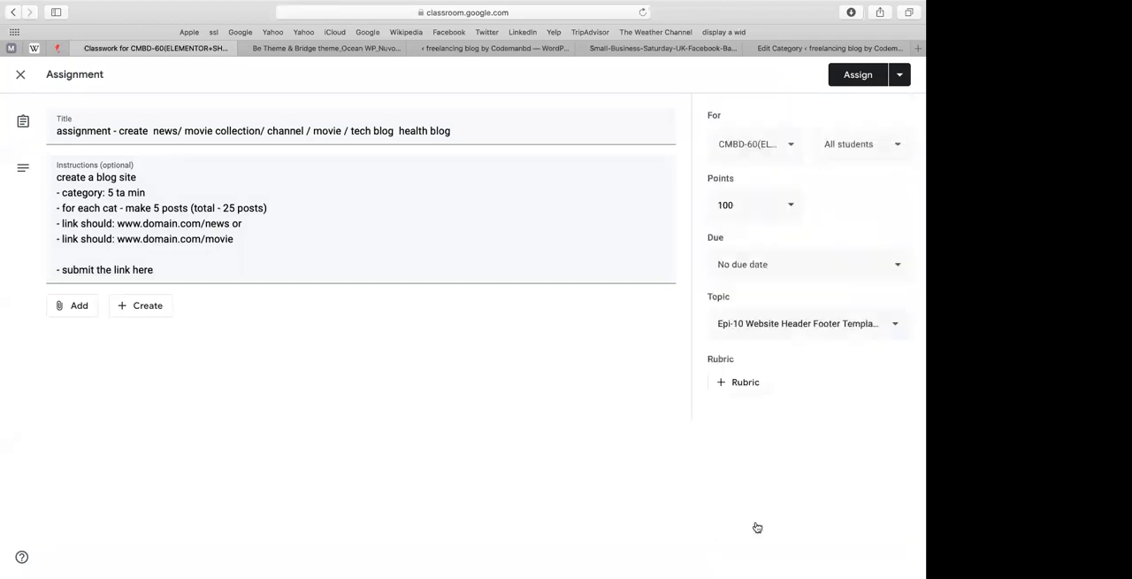
left_click(795, 325)
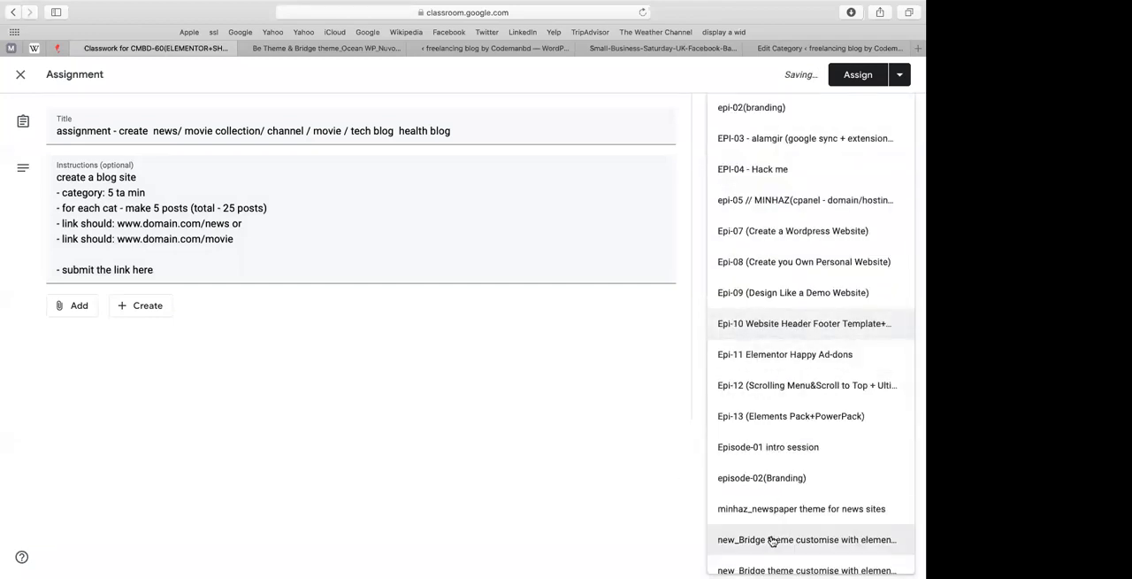
left_click(801, 508)
Step: Include the classes CMBD-61, CMBD-56/57, CMBD-55/56 and CMBD-51 as recipients and publish the assignment
left_click(757, 154)
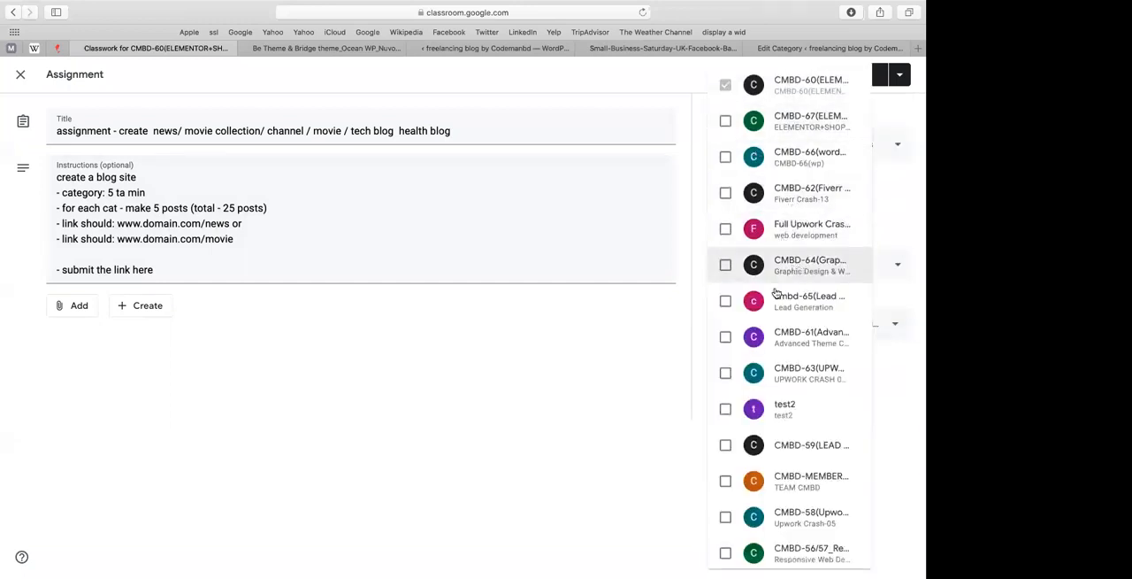
left_click(818, 345)
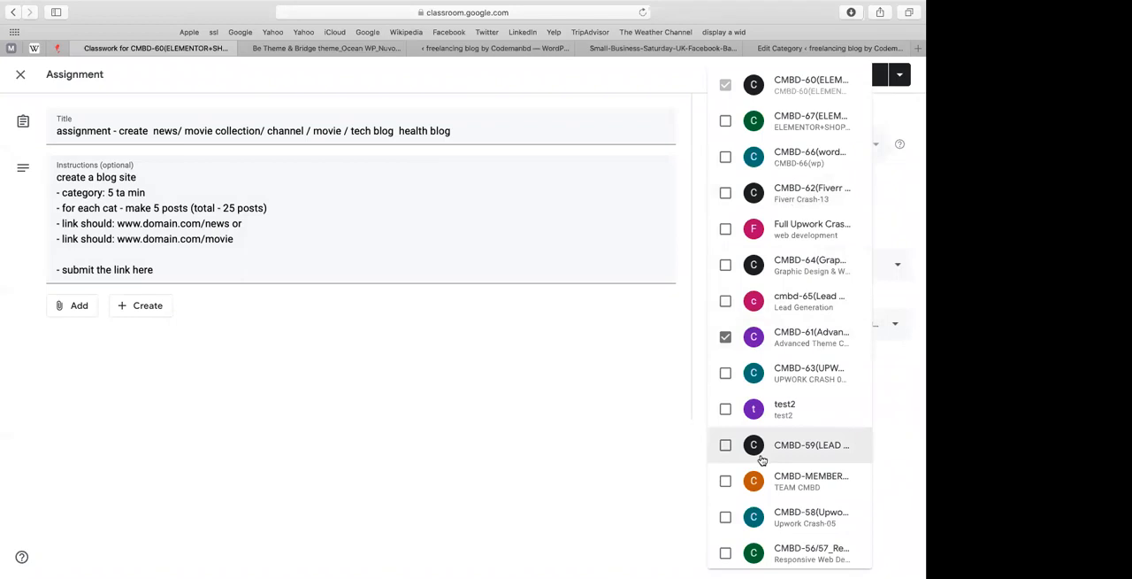
scroll(756, 530, "down", 1)
left_click(756, 550)
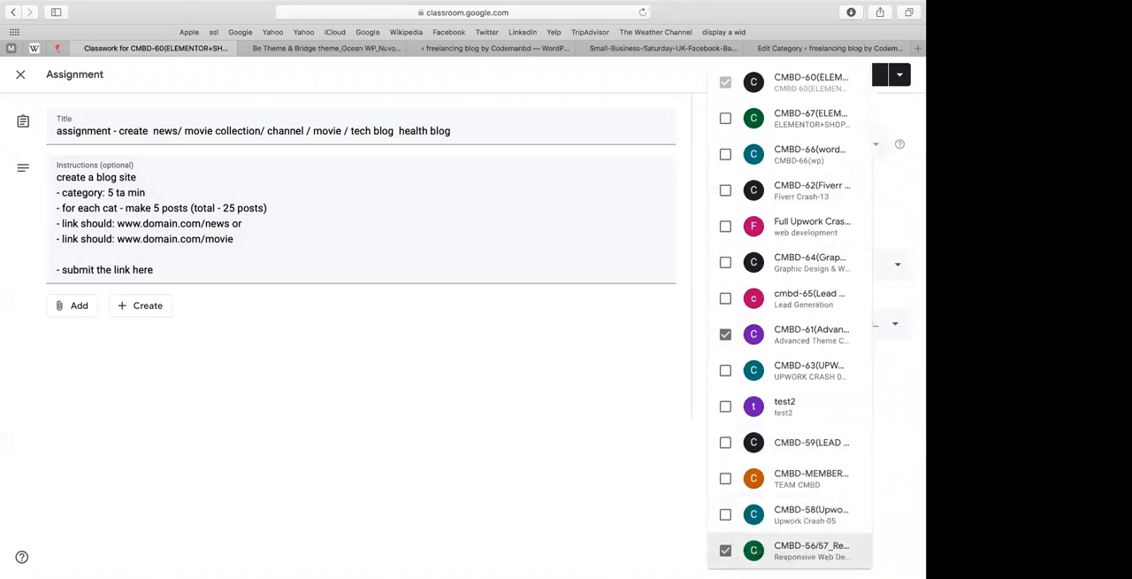
scroll(756, 531, "down", 4)
left_click(806, 315)
left_click(793, 332)
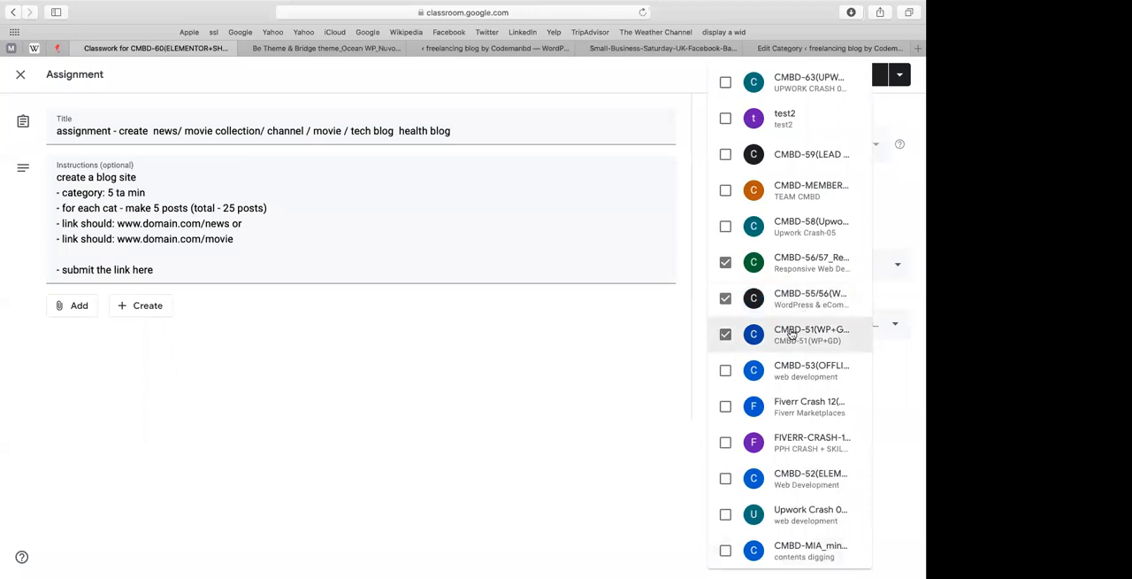
left_click(554, 437)
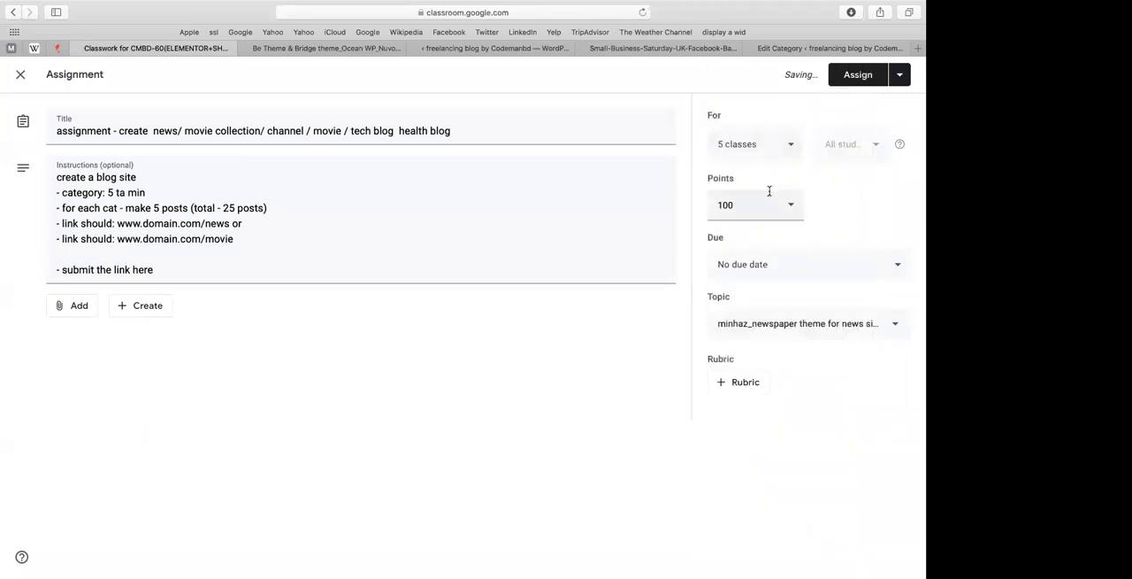
left_click(856, 87)
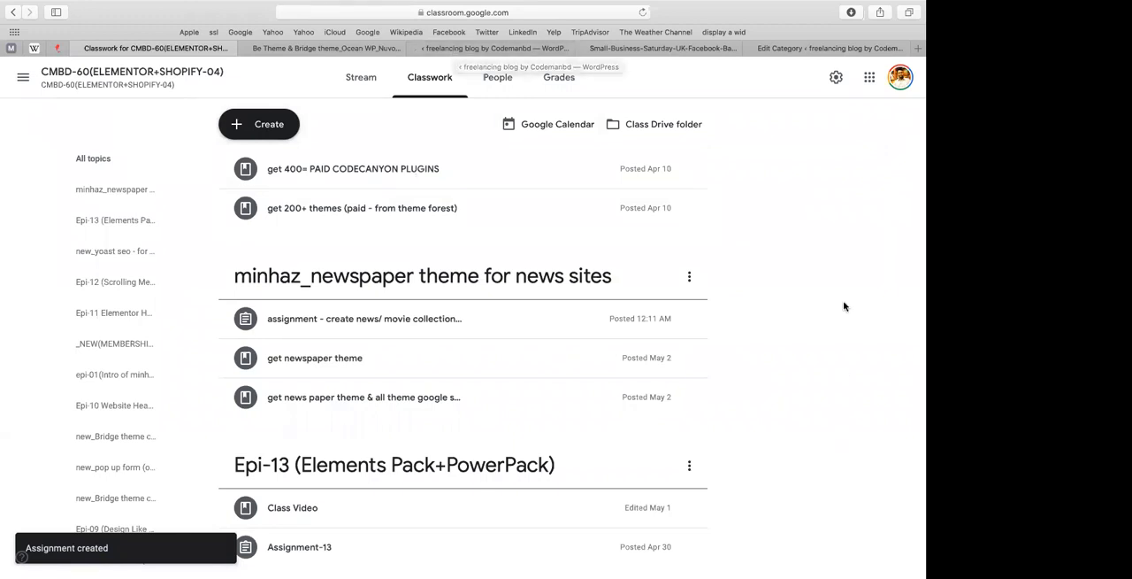
Step: Look over the posted assignment in the classwork list and return to the theme notes spreadsheet
scroll(478, 293, "down", 1)
right_click(479, 293)
left_click(480, 268)
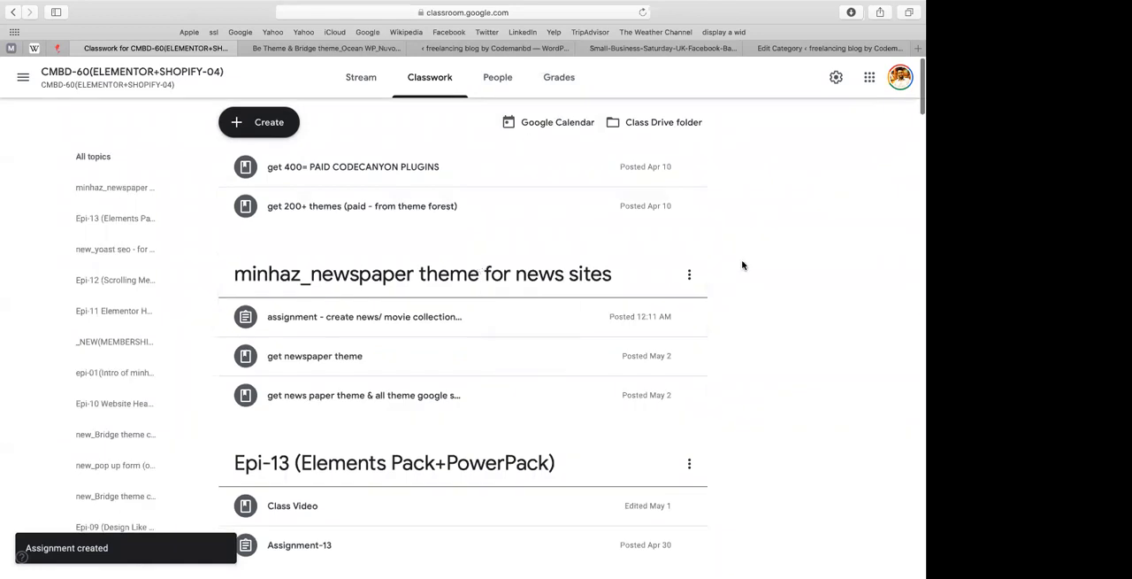
scroll(505, 317, "down", 3)
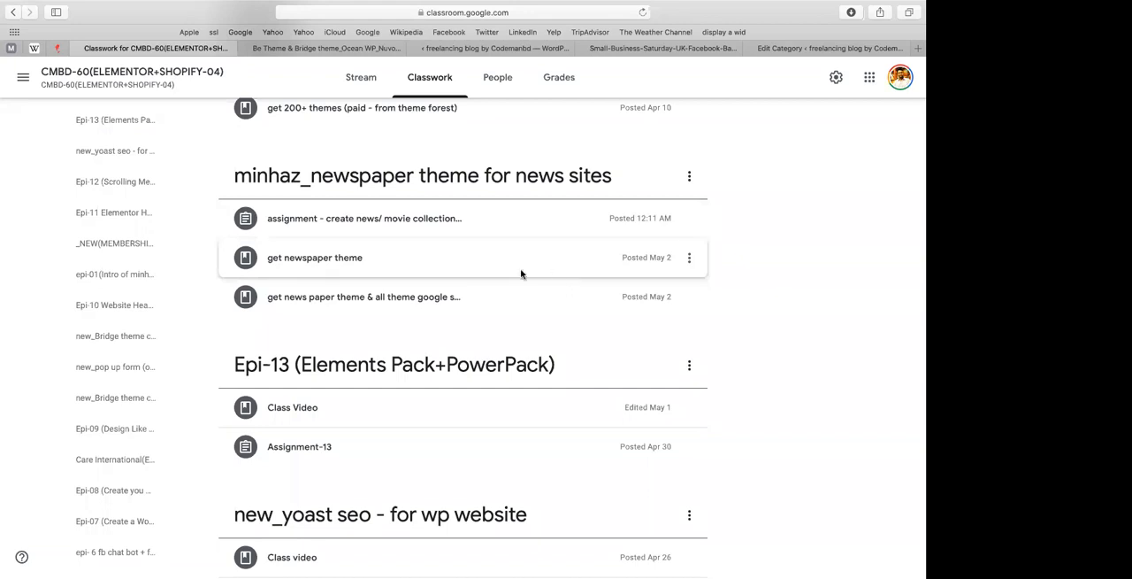
left_click(280, 48)
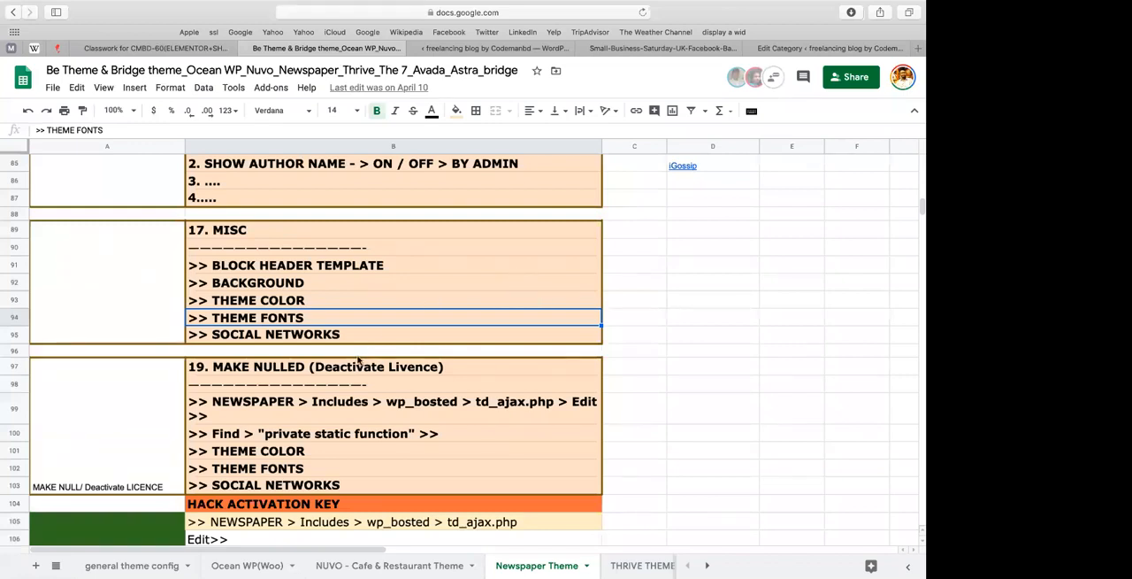
key("ctrl+Up")
left_click(542, 398)
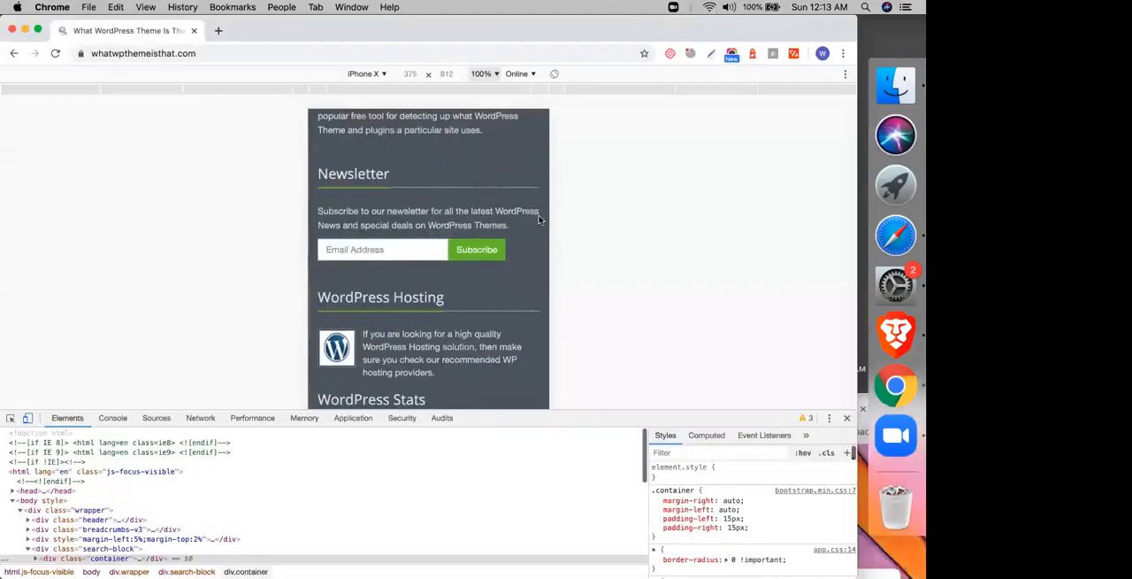
key("ctrl+Up")
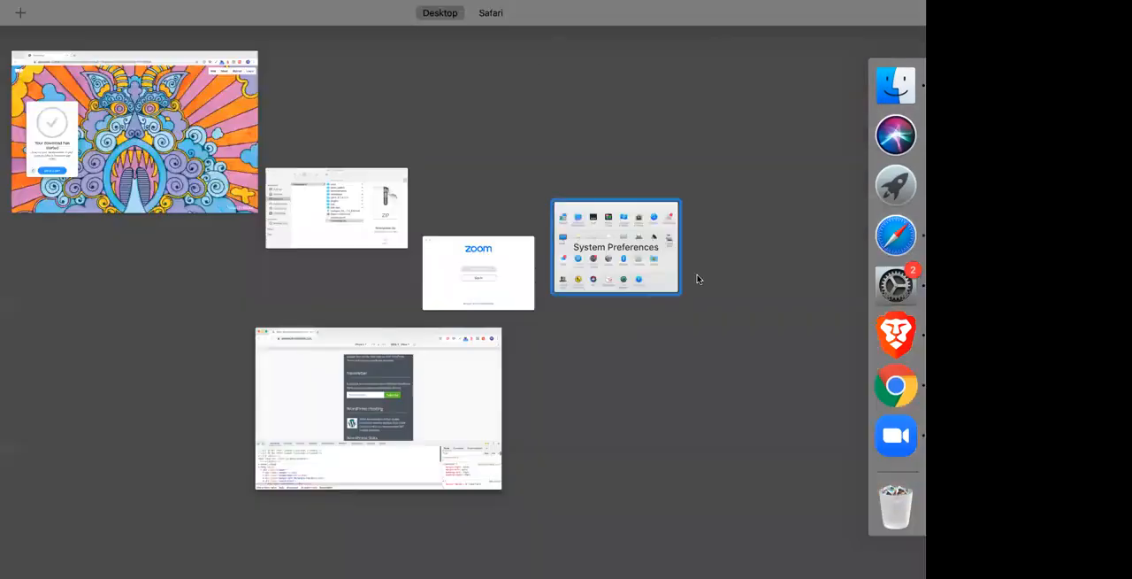
left_click(893, 227)
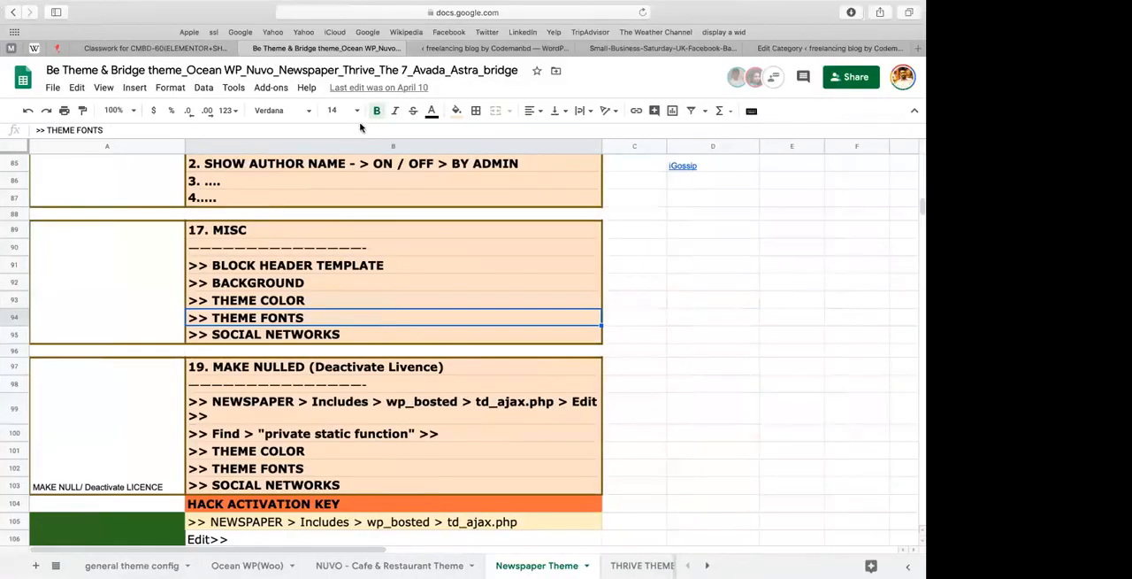
Step: Look over the open class page, the theme notes, the lower blocks of the blog home page and the reference website
left_click(188, 46)
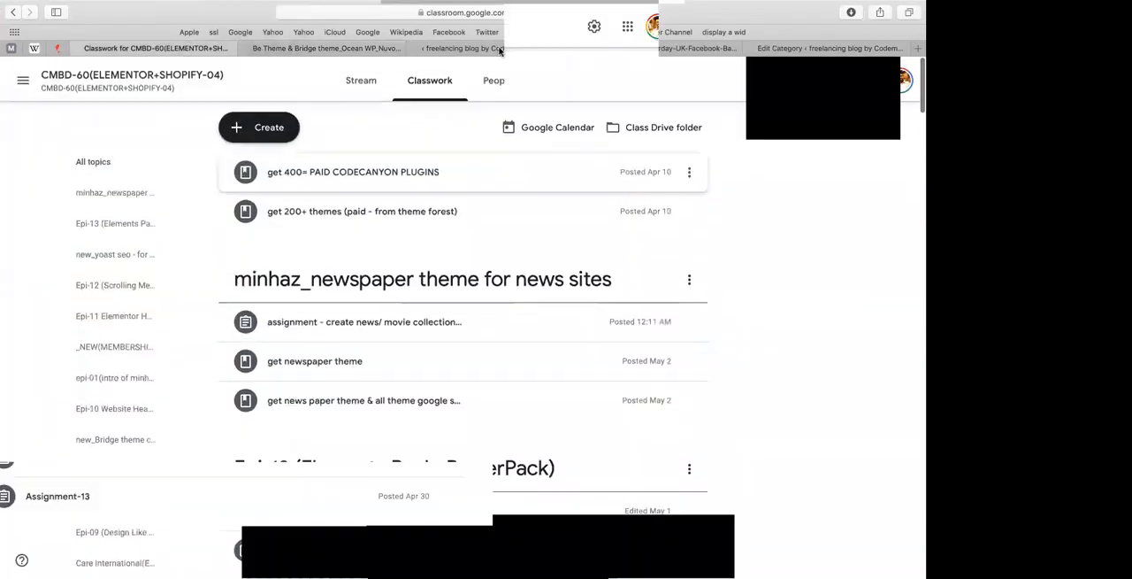
left_click(498, 49)
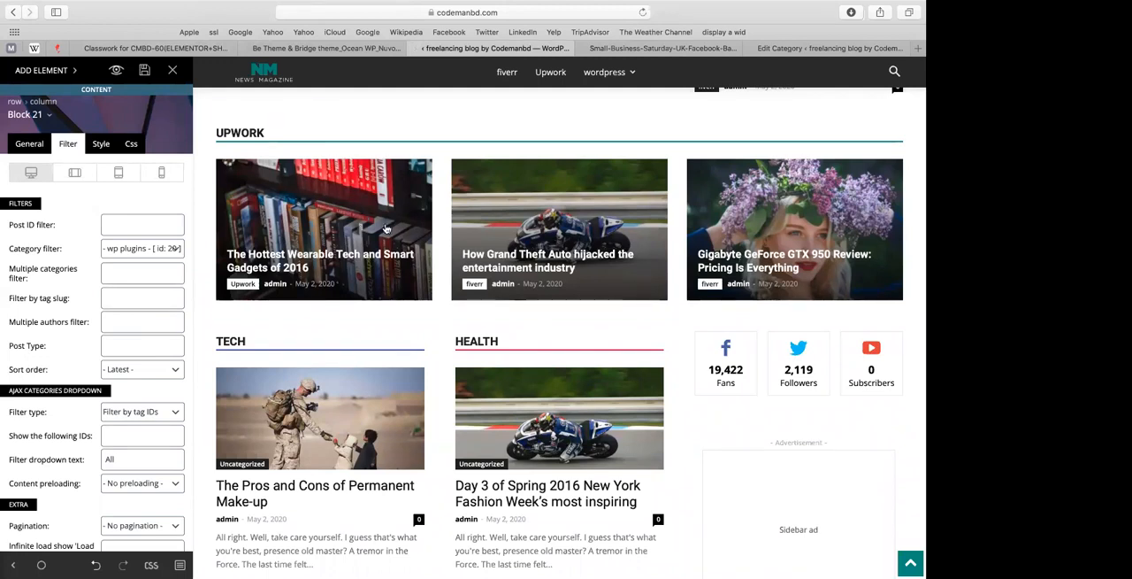
scroll(367, 239, "down", 10)
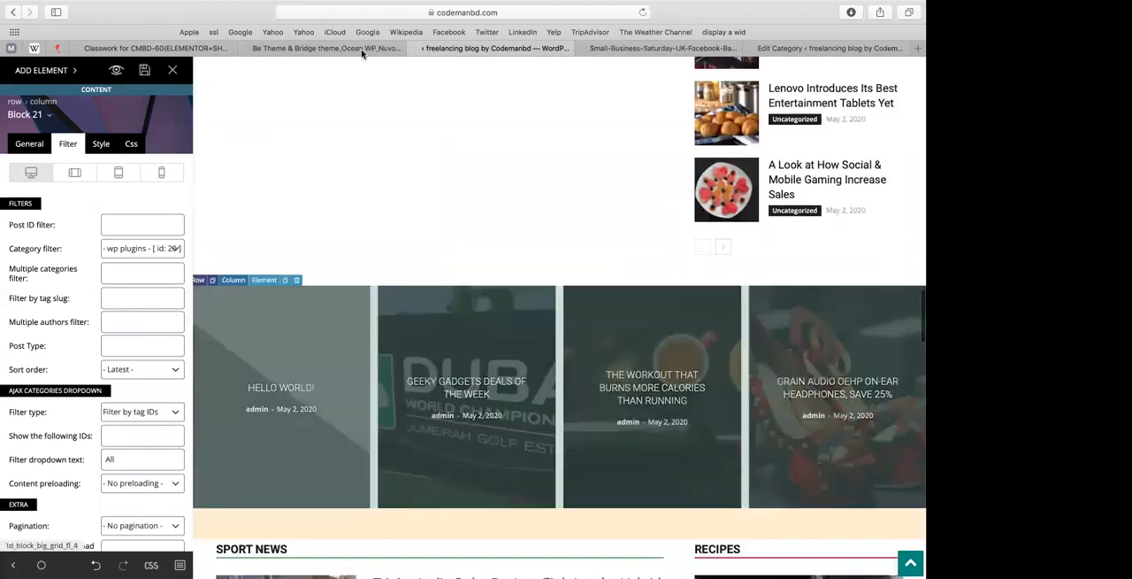
left_click(362, 49)
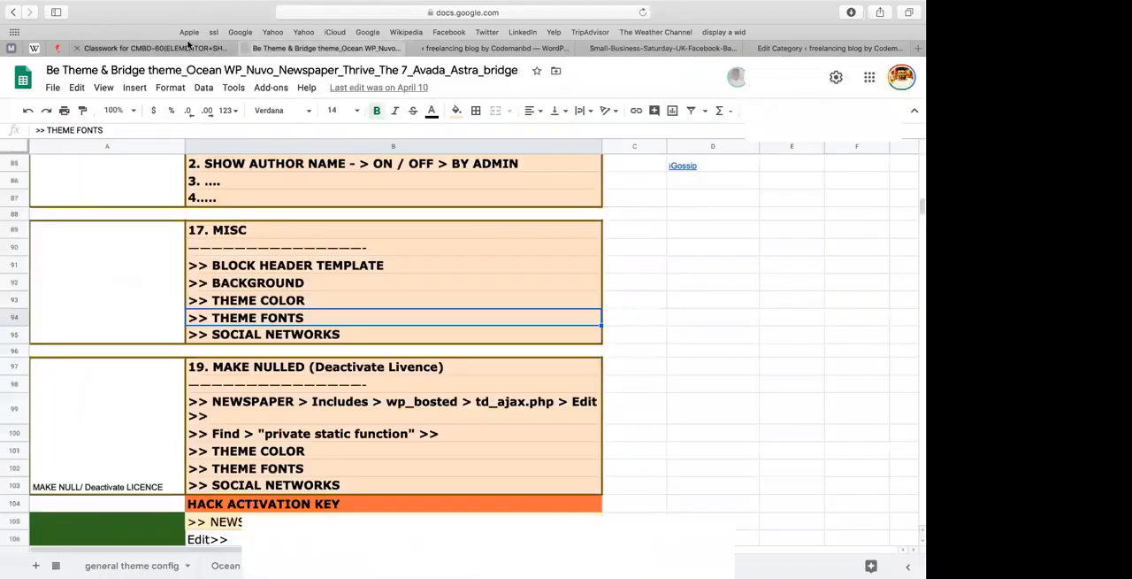
left_click(190, 47)
left_click(531, 47)
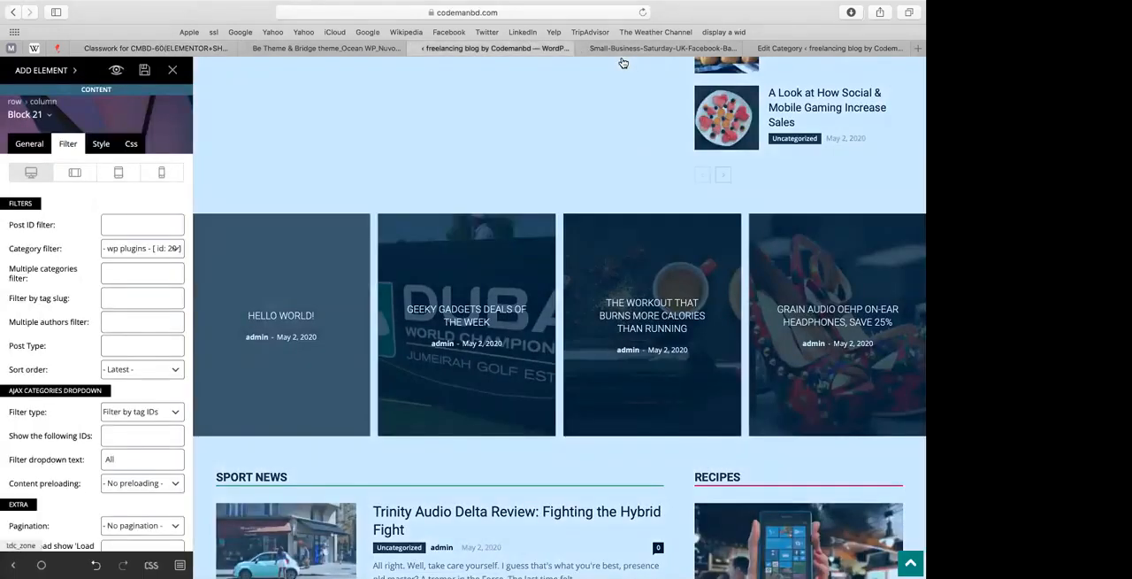
left_click(644, 49)
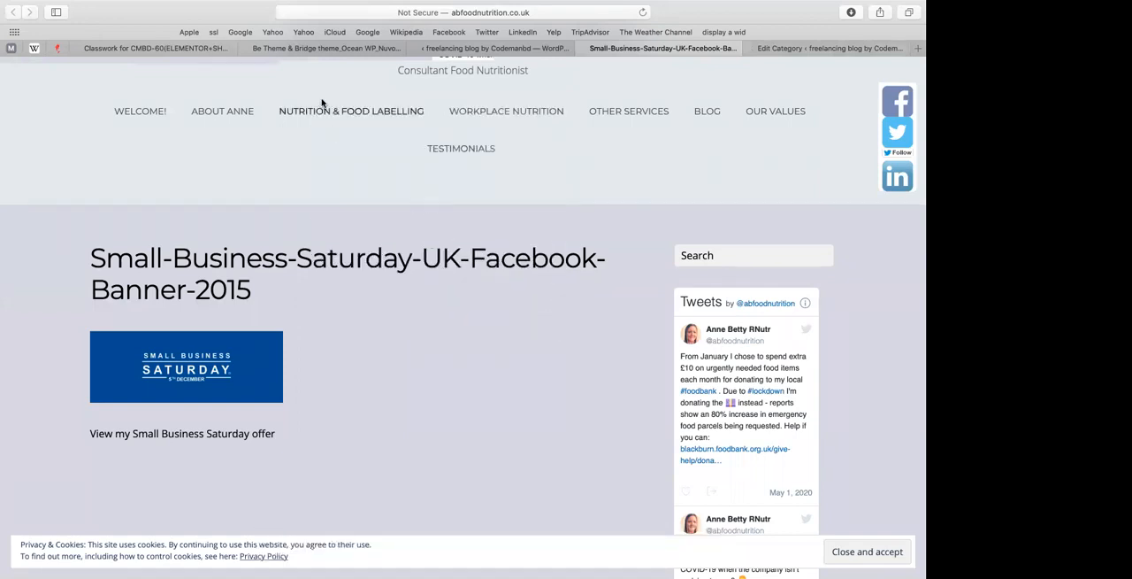
Step: Return to the CMBD-60 classwork page and load facebook.com in its place
left_click(232, 48)
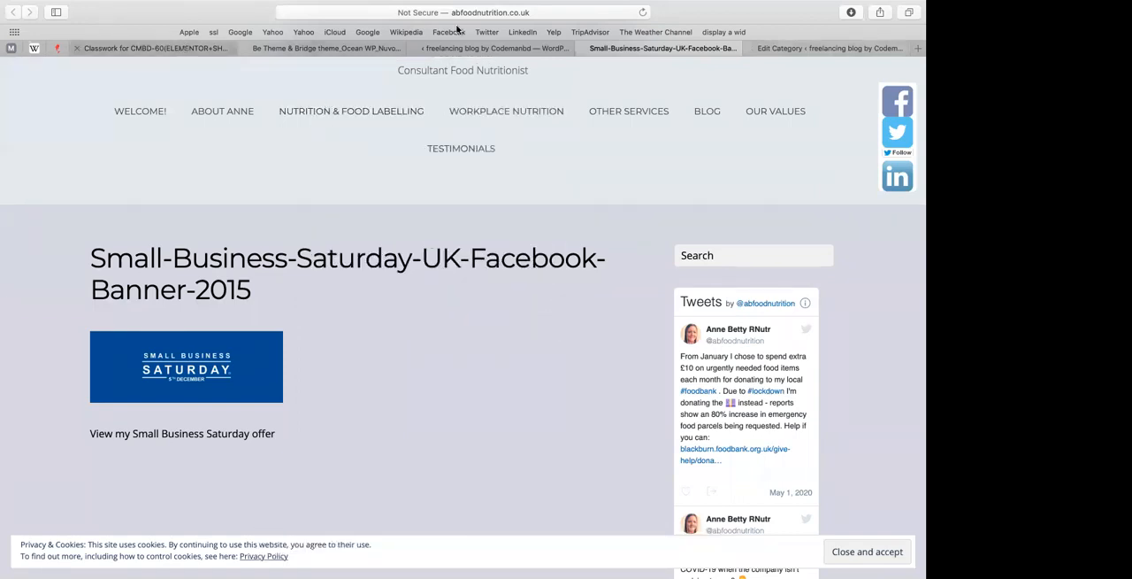
left_click(486, 14)
key("BackSpace")
type("facebook.com")
key("Return")
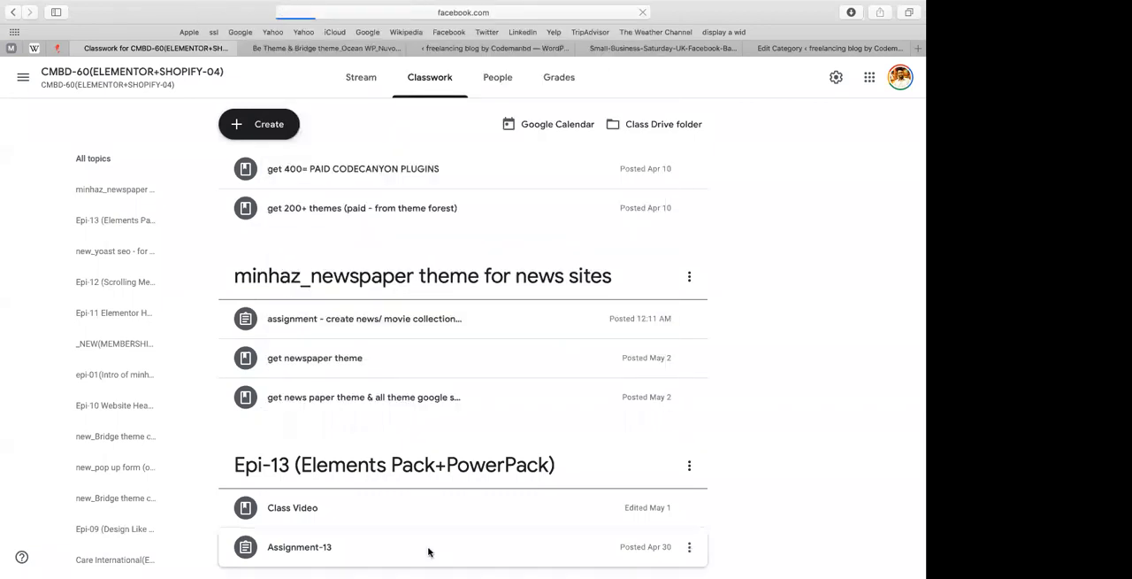